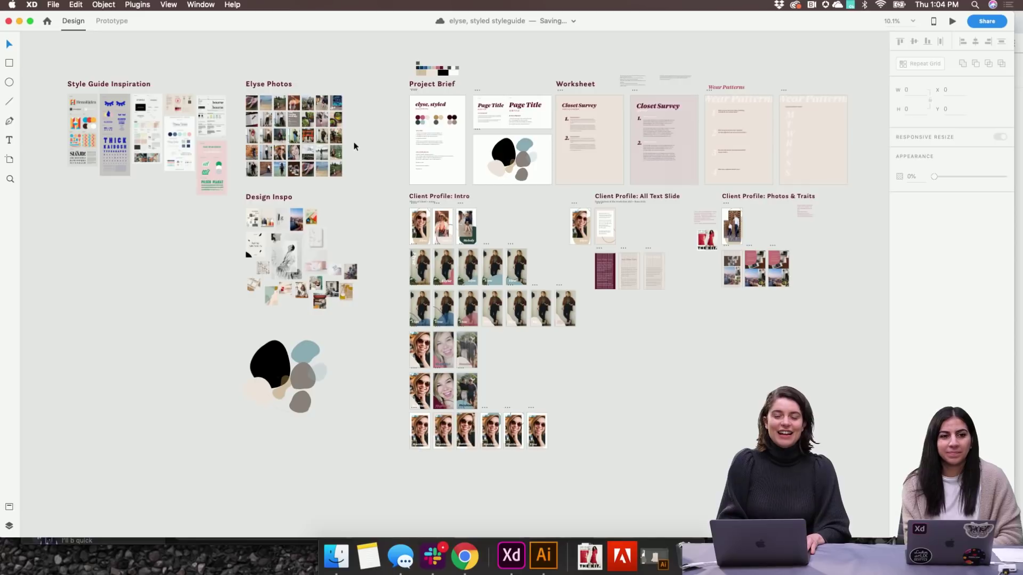
Examine the project brief artboard, including its color swatches, values and list of deliverables
scroll(354, 146, "up", 5)
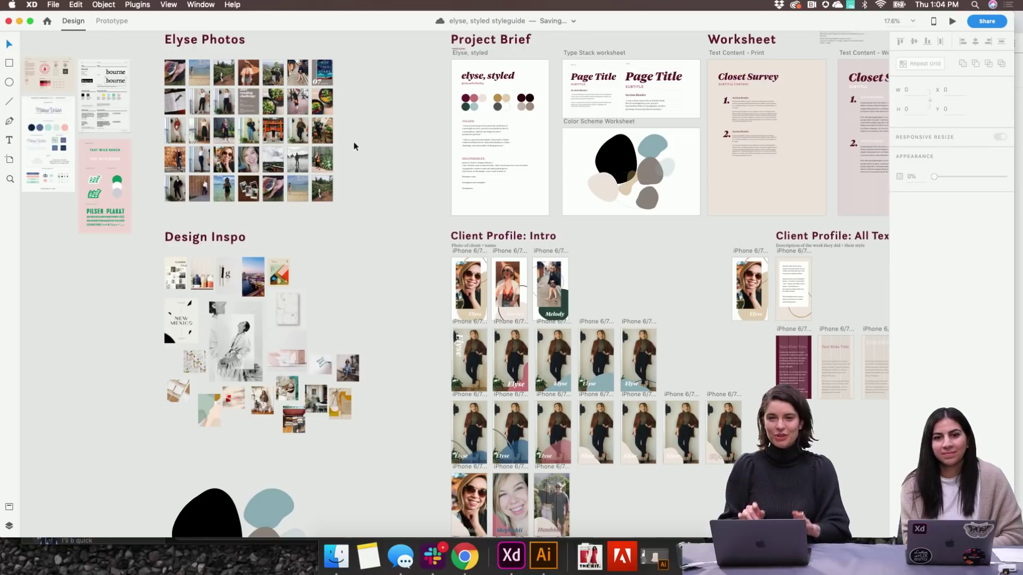
scroll(383, 52, "up", 10)
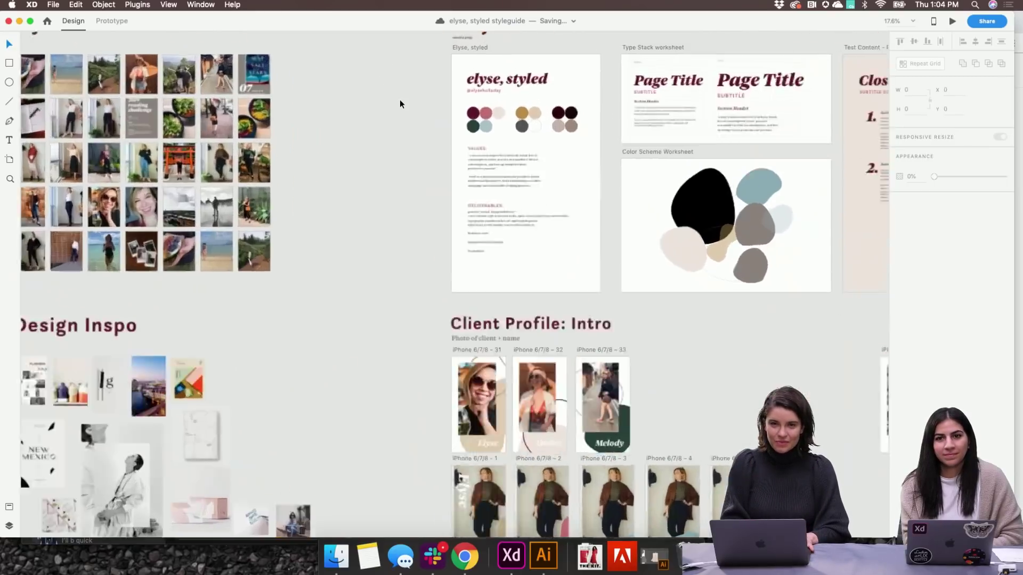
scroll(400, 101, "right", 7)
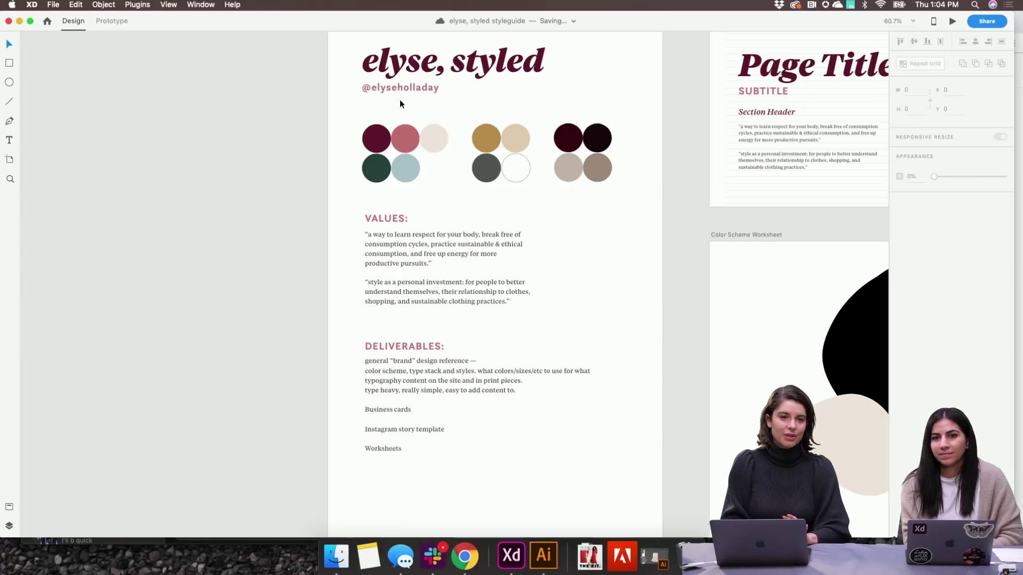
scroll(401, 103, "right", 2)
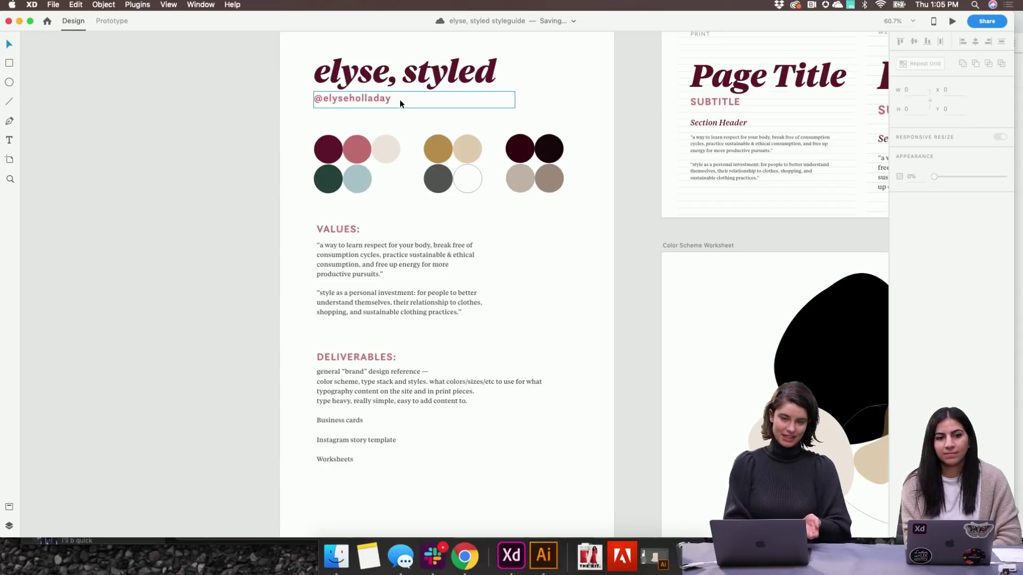
scroll(400, 99, "right", 5)
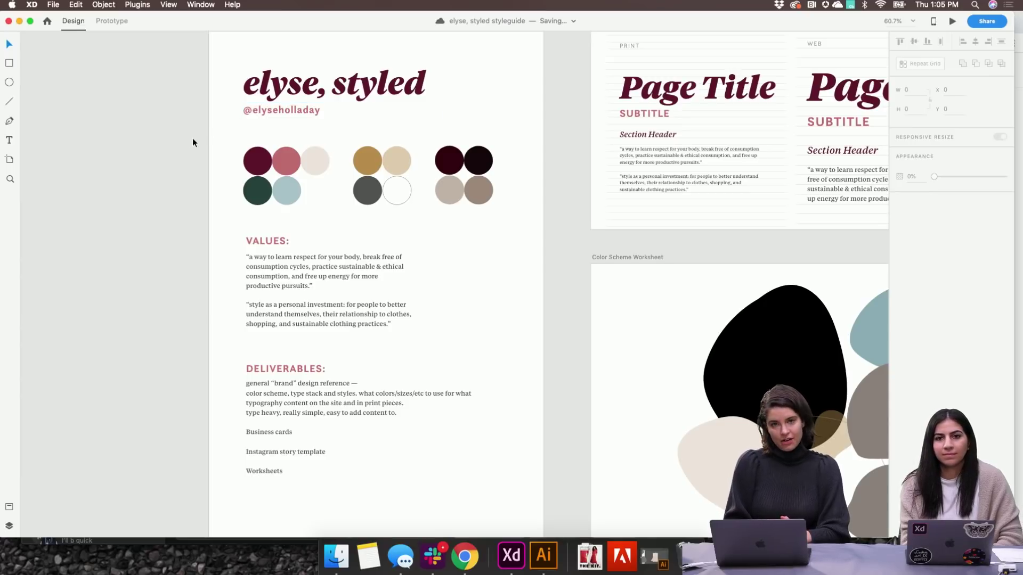
scroll(193, 138, "down", 2)
scroll(193, 138, "right", 1)
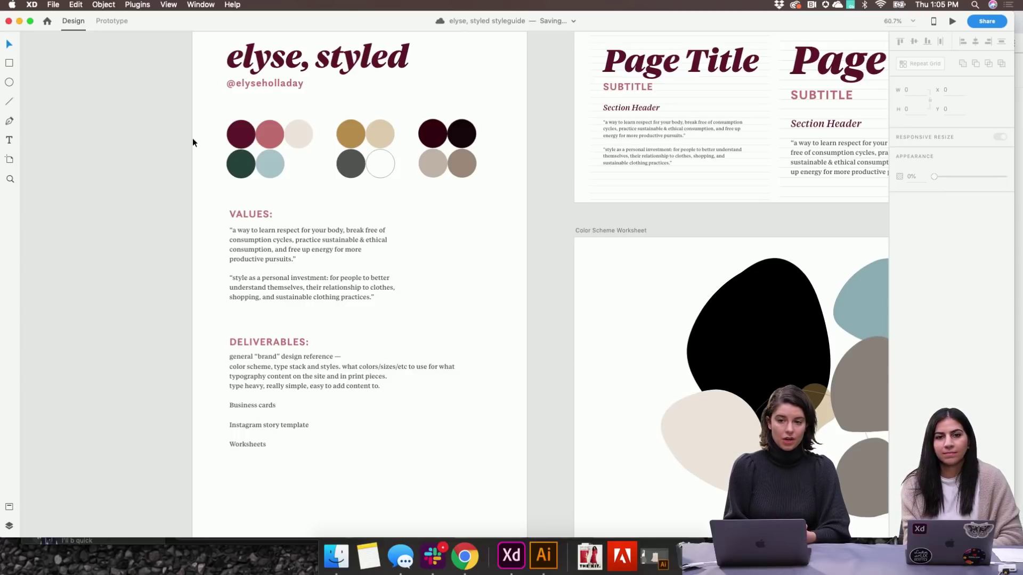
Examine the Type Stack worksheet, comparing the print and web styles for page title, subtitle, section header and body text
scroll(167, 143, "right", 5)
scroll(168, 143, "up", 2)
scroll(167, 143, "right", 4)
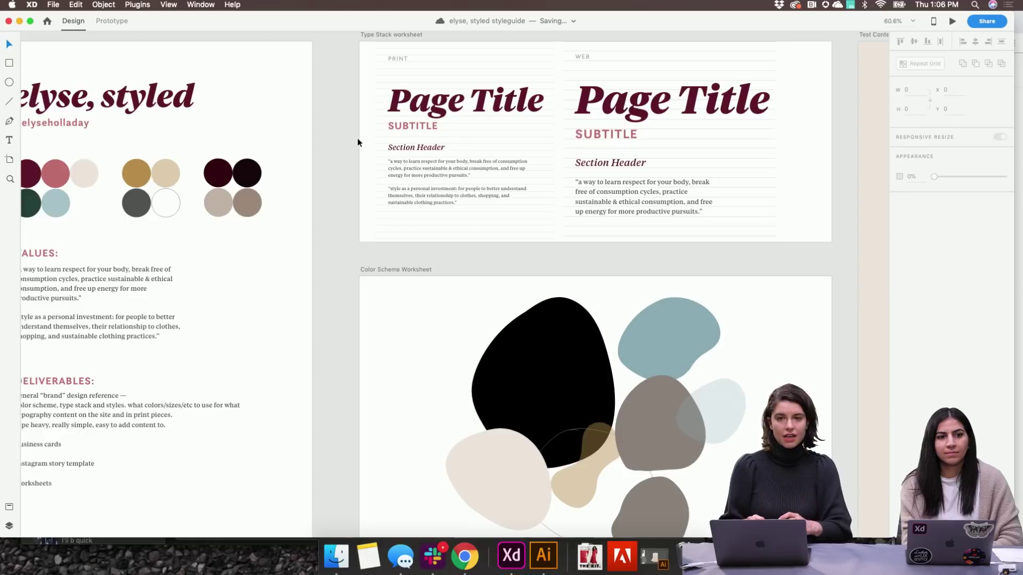
scroll(358, 143, "right", 2)
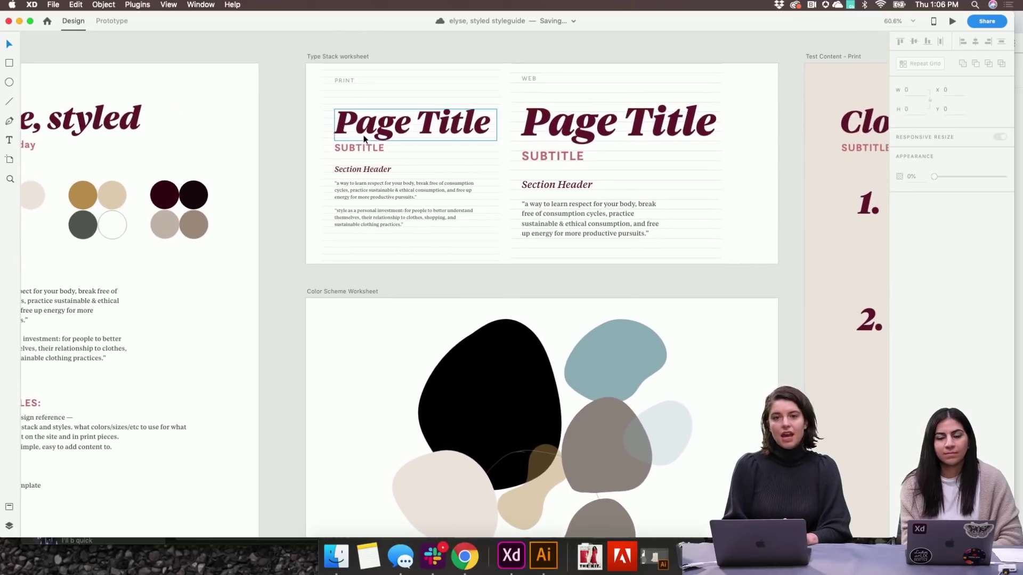
scroll(363, 139, "up", 5)
scroll(363, 139, "right", 3)
scroll(364, 139, "right", 3)
scroll(364, 139, "up", 2)
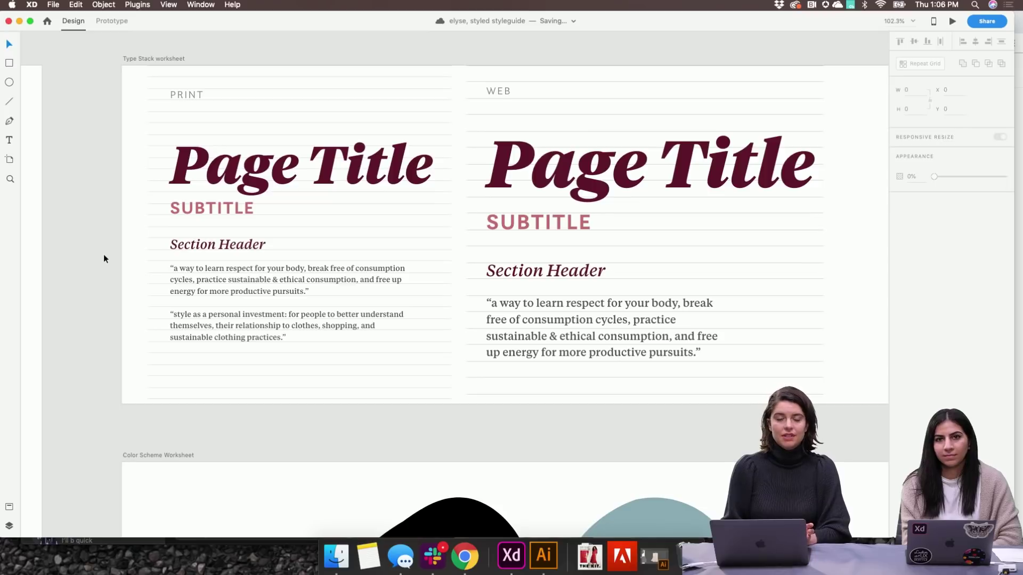
scroll(104, 254, "right", 3)
scroll(103, 254, "up", 1)
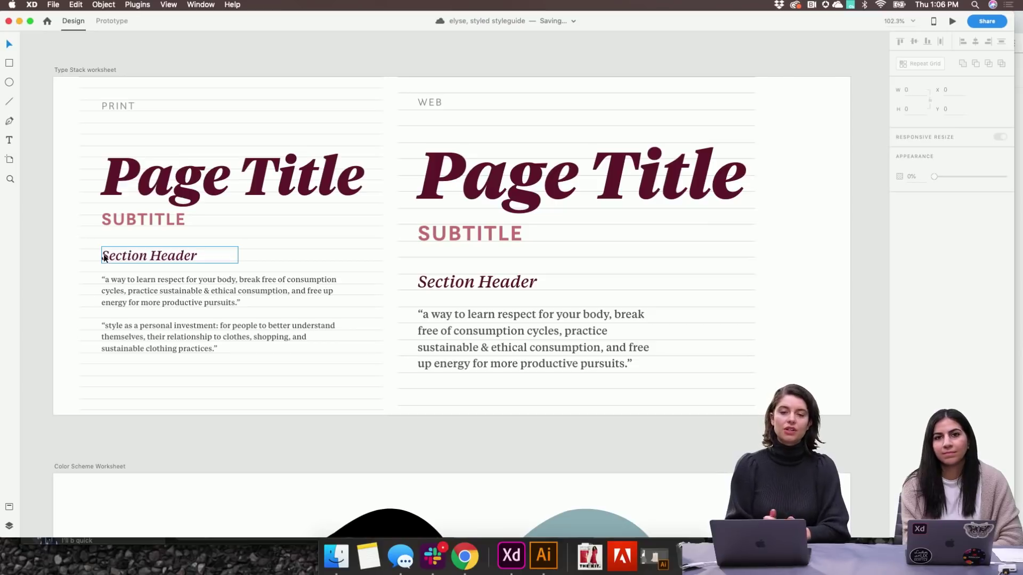
scroll(103, 254, "left", 1)
scroll(104, 254, "down", 1)
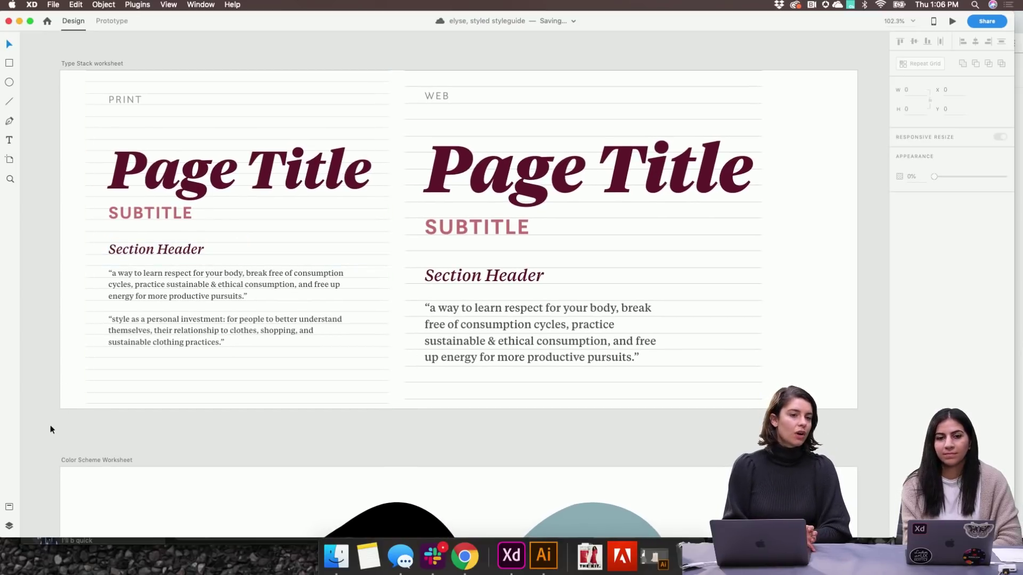
Compare the print and web versions of the Closet Survey worksheet artboards
scroll(51, 429, "down", 3)
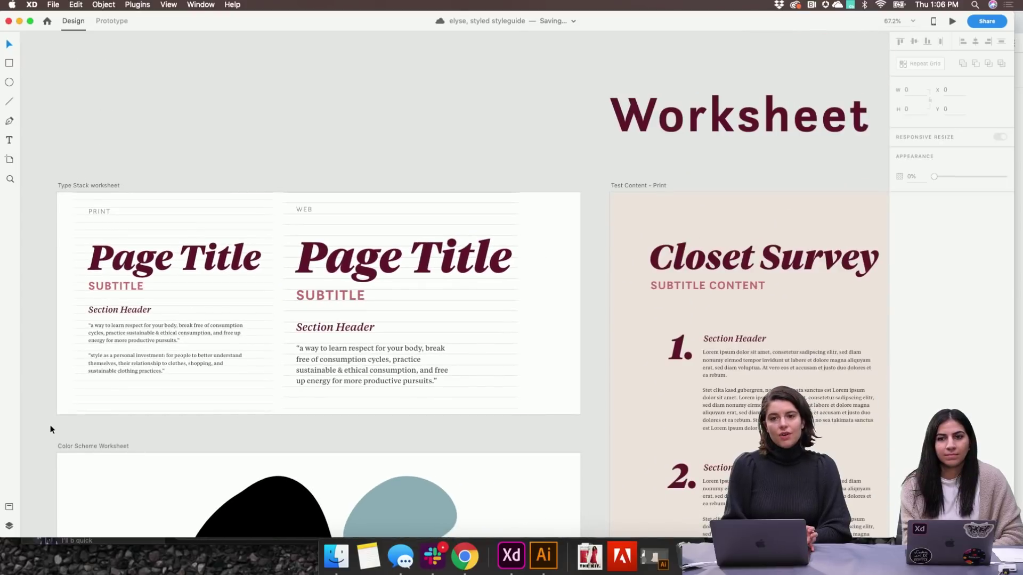
scroll(50, 430, "down", 1)
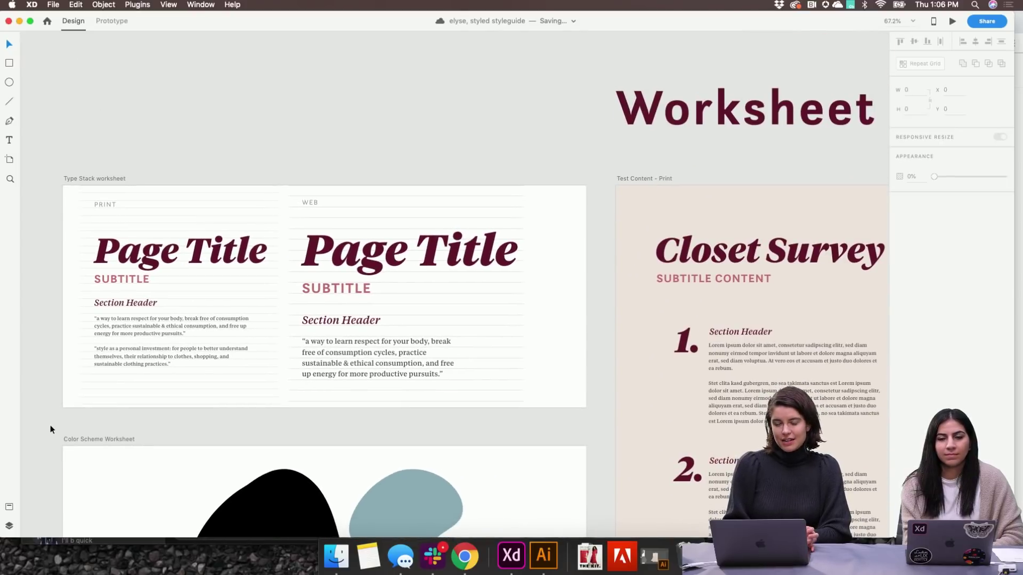
scroll(50, 426, "down", 5)
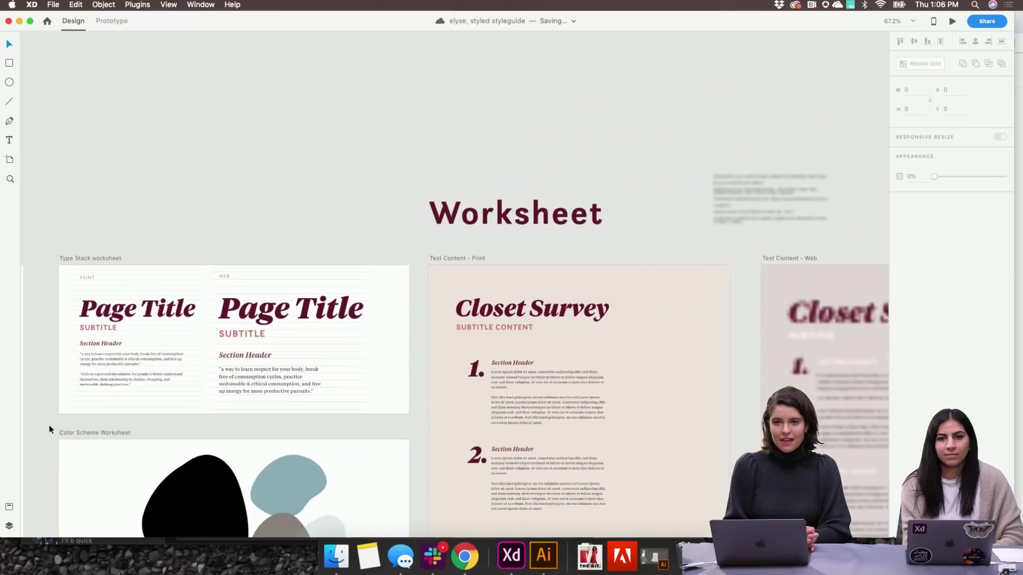
scroll(50, 430, "right", 5)
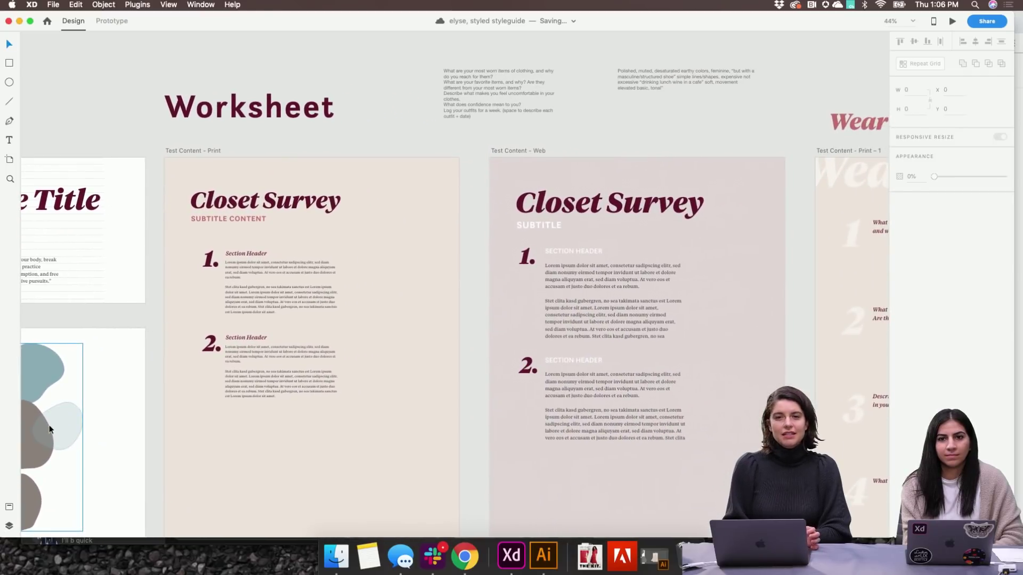
scroll(50, 429, "right", 2)
scroll(50, 429, "down", 3)
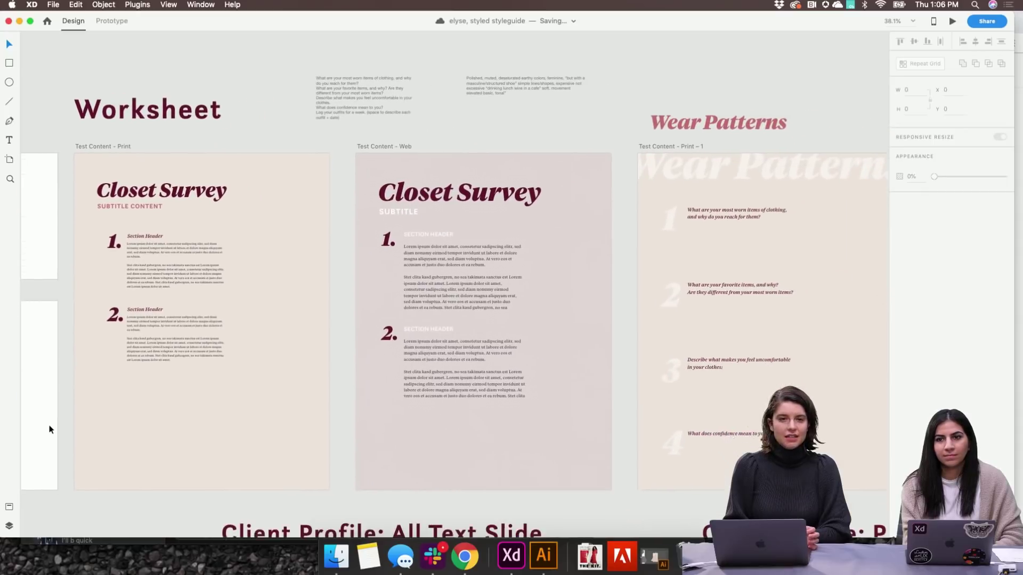
scroll(50, 429, "right", 2)
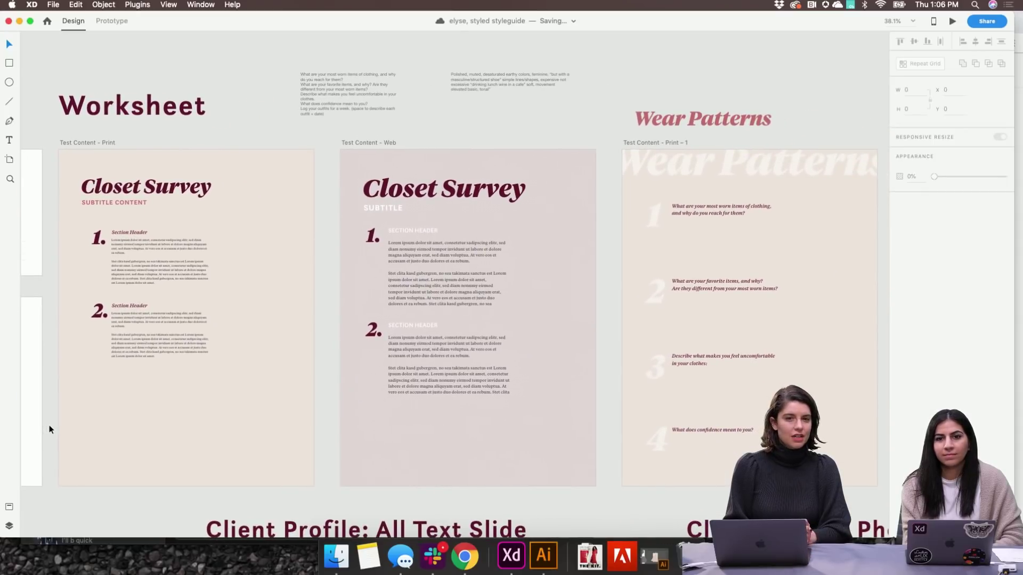
scroll(50, 429, "up", 5)
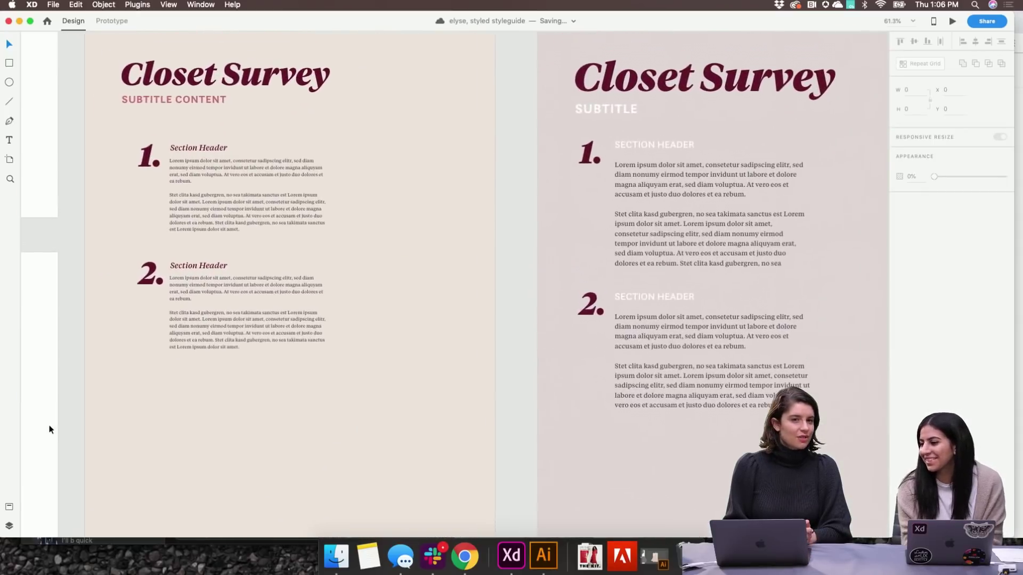
scroll(50, 429, "right", 3)
scroll(50, 430, "up", 1)
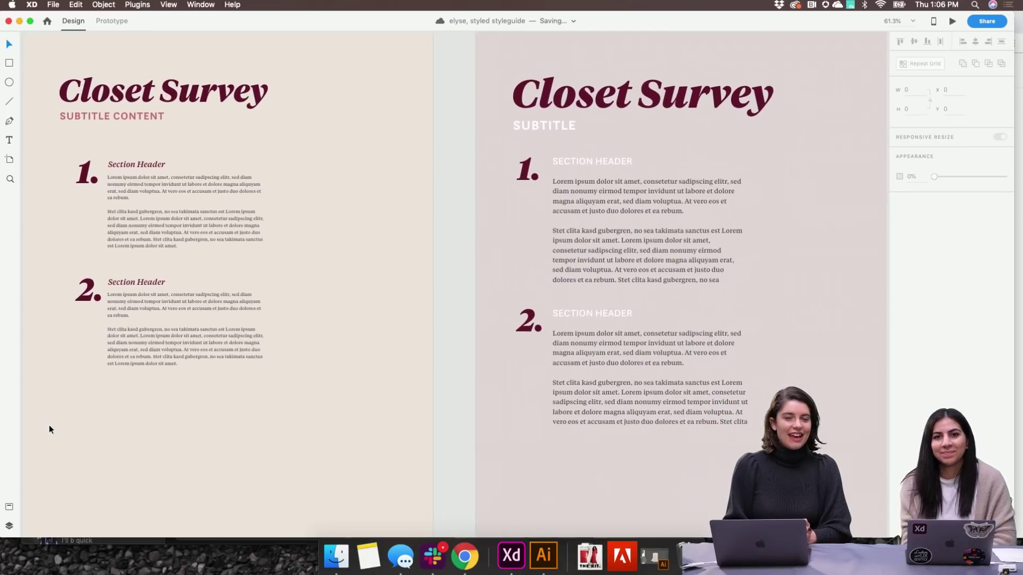
Examine the two Wear Patterns print worksheets, covering the numbered questions and the weekly outfit log
scroll(50, 430, "right", 2)
scroll(50, 429, "down", 4)
scroll(50, 429, "right", 5)
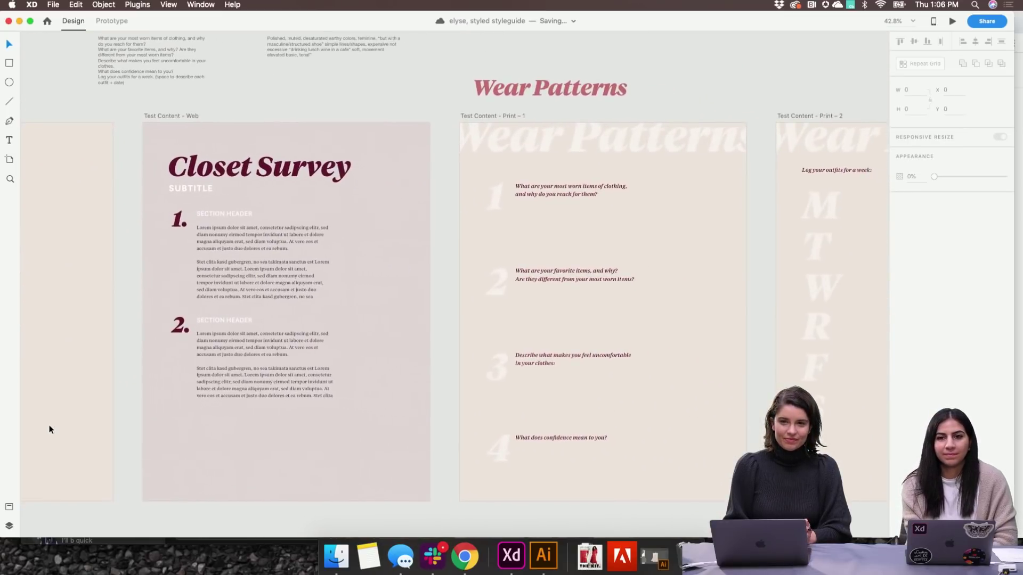
scroll(51, 430, "right", 5)
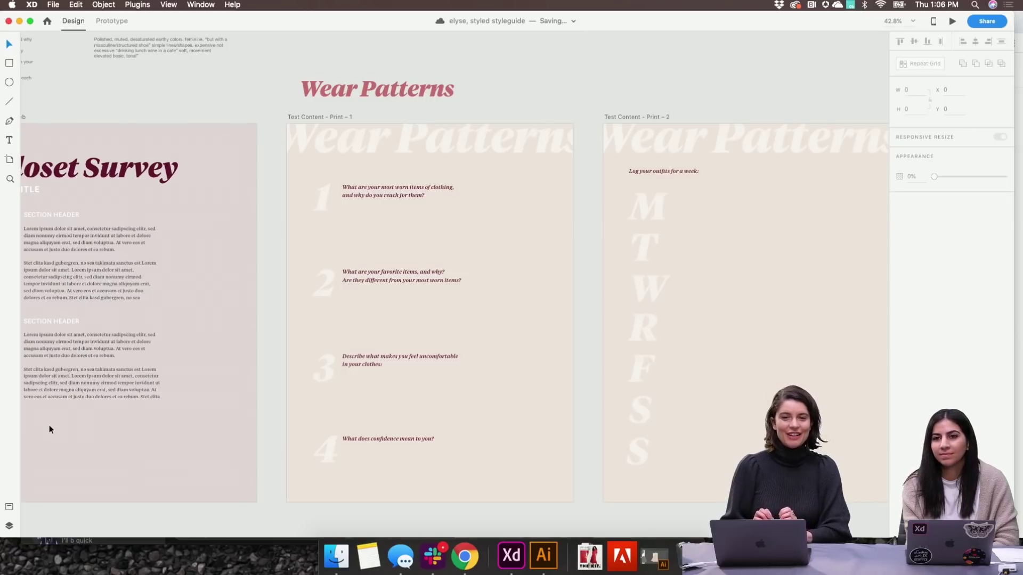
scroll(49, 430, "right", 2)
scroll(49, 429, "down", 1)
scroll(49, 430, "left", 1)
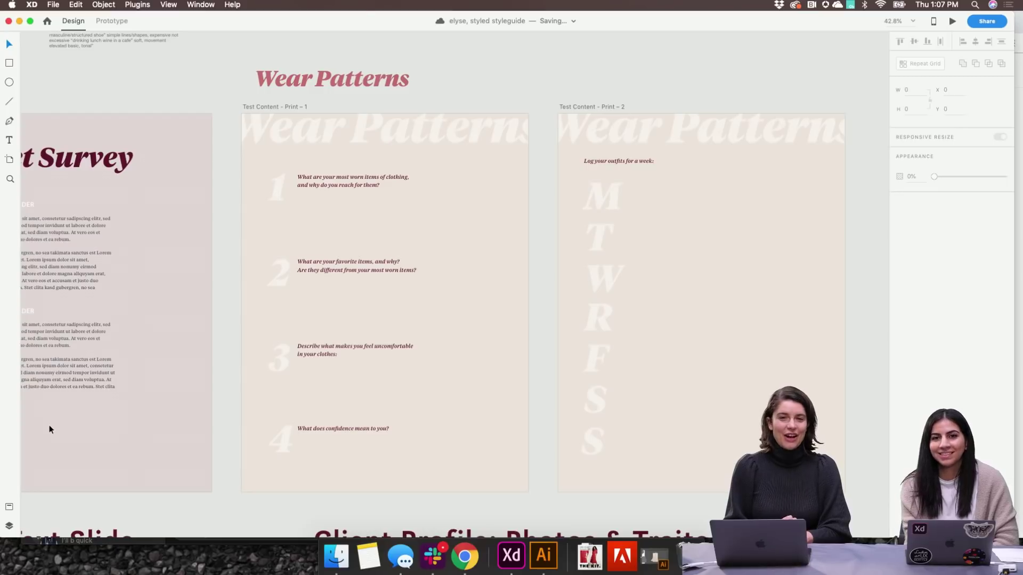
scroll(49, 429, "up", 3)
scroll(49, 426, "right", 4)
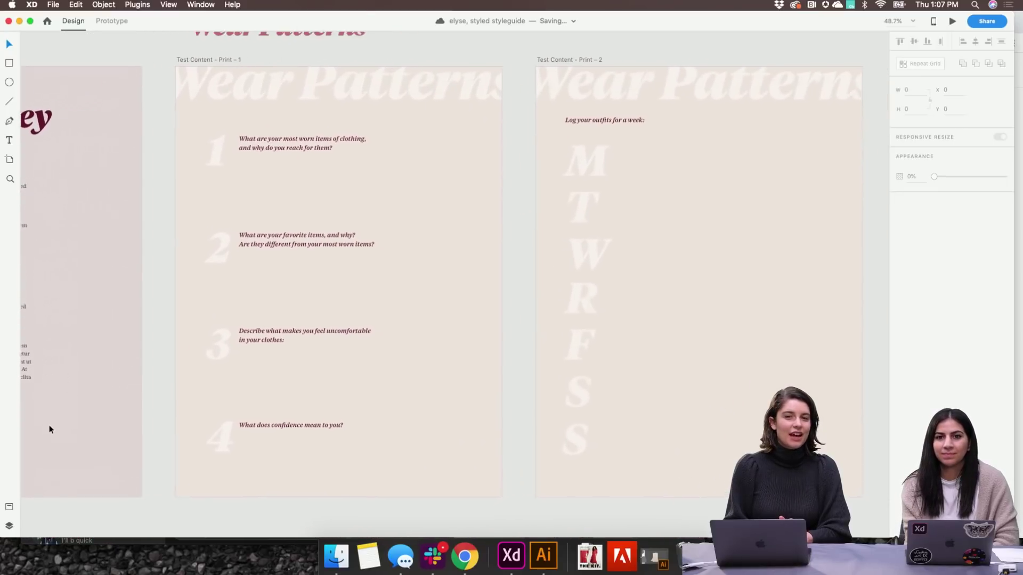
scroll(49, 429, "up", 1)
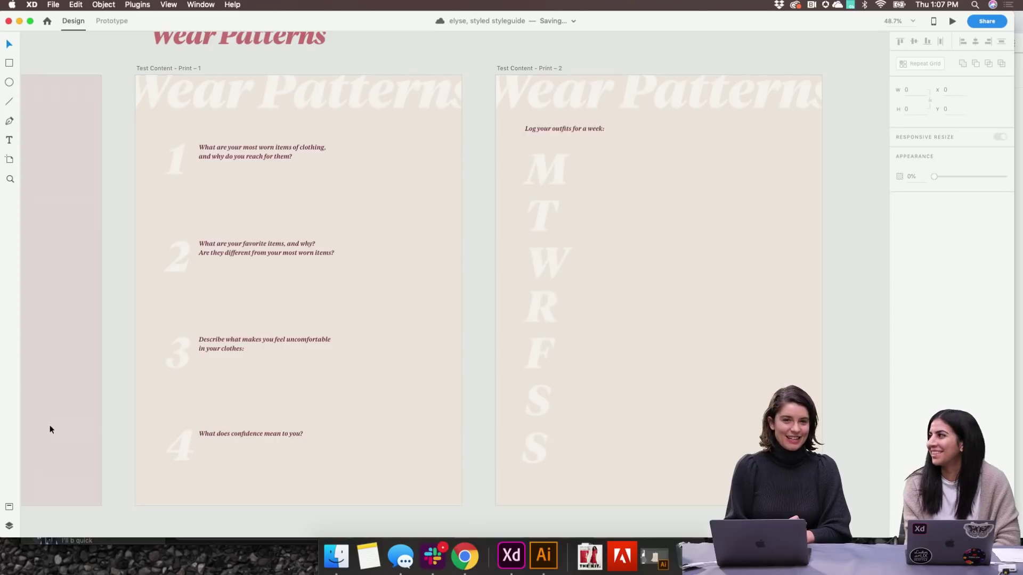
scroll(50, 429, "up", 1)
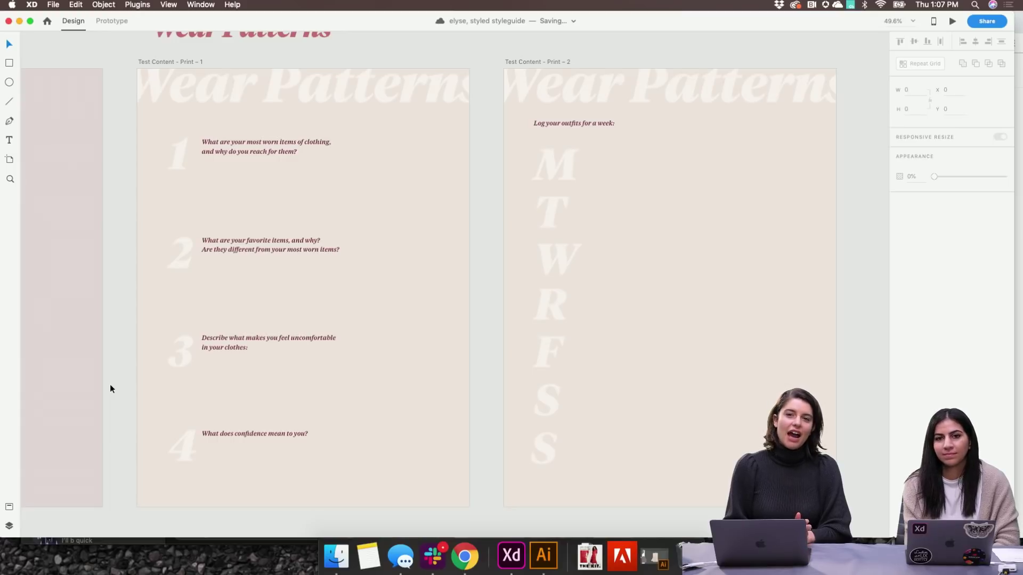
scroll(109, 385, "up", 2)
scroll(110, 384, "up", 3)
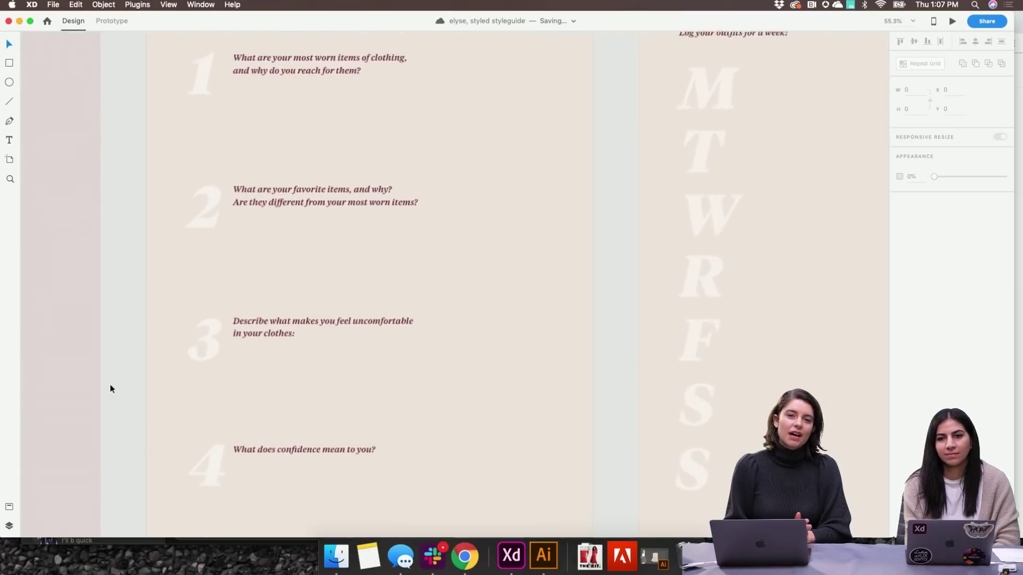
scroll(109, 384, "down", 5)
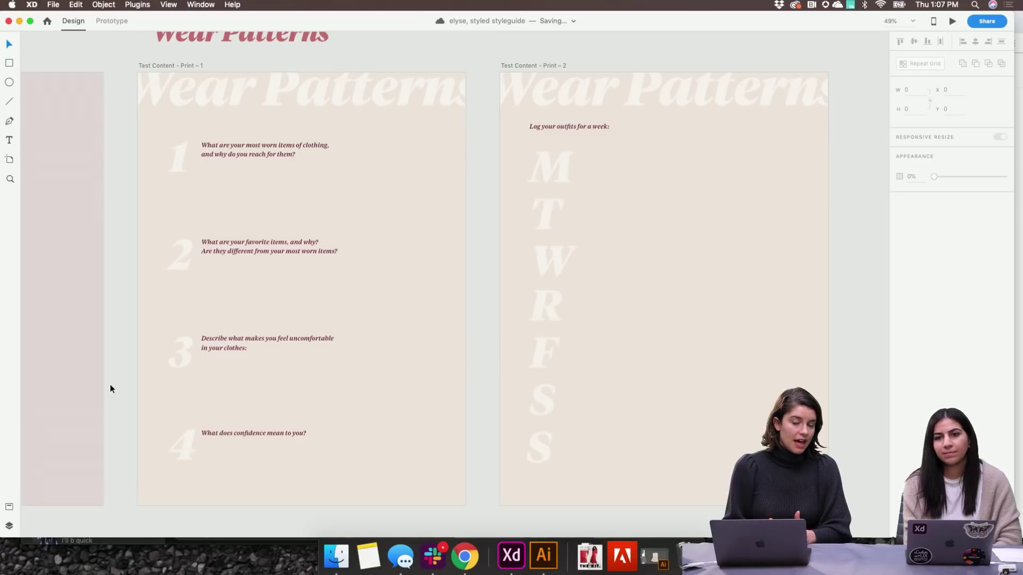
scroll(110, 384, "right", 3)
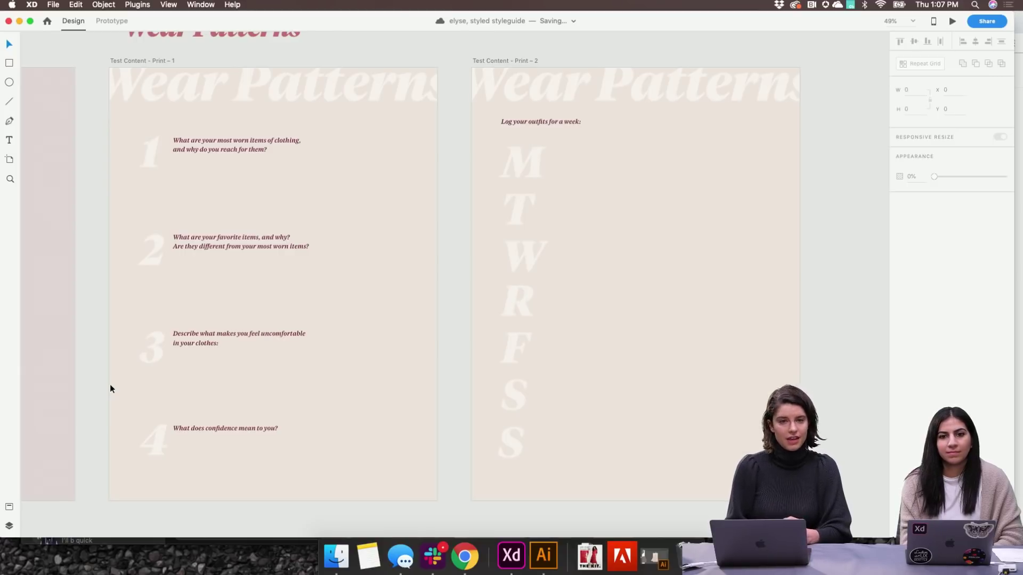
scroll(113, 382, "up", 2)
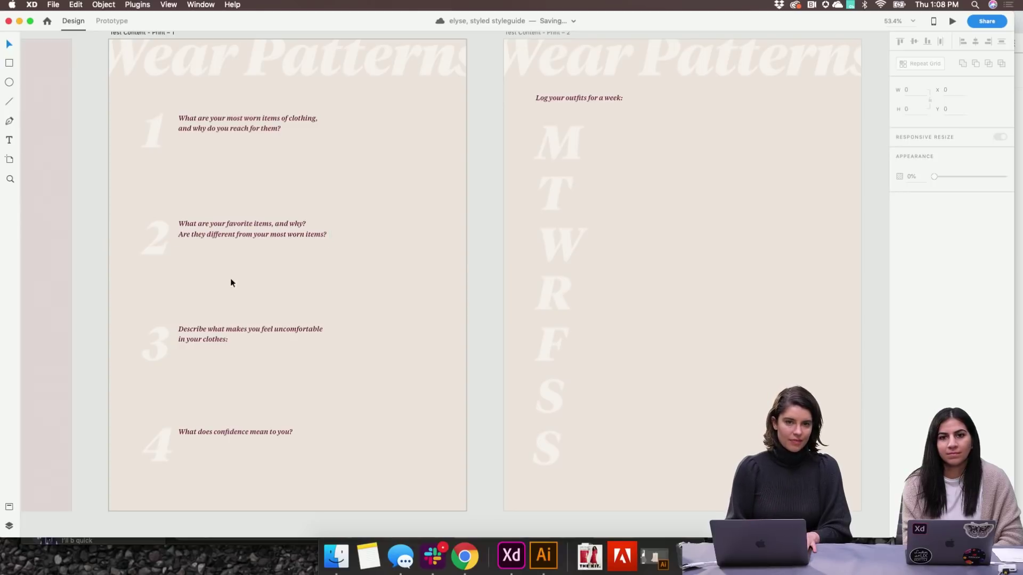
scroll(380, 282, "right", 5)
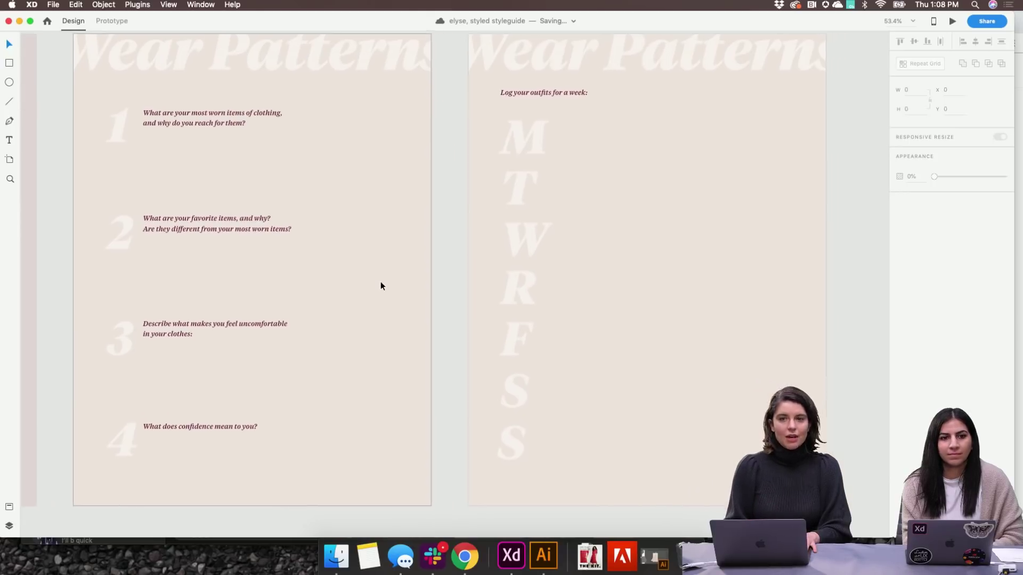
scroll(380, 285, "right", 1)
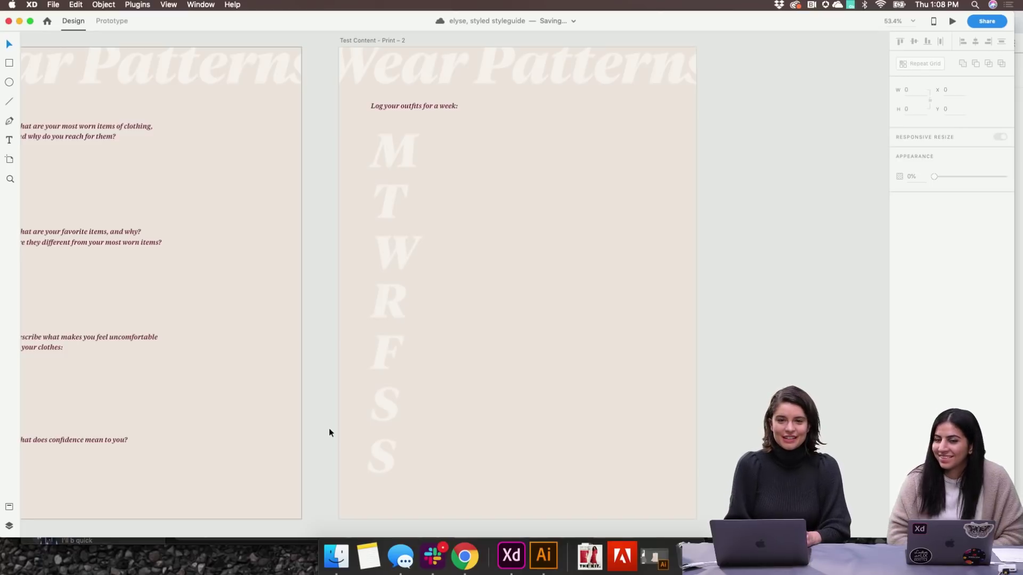
Review the overall layout of the project brief, worksheet and client profile artboards
scroll(329, 432, "down", 5)
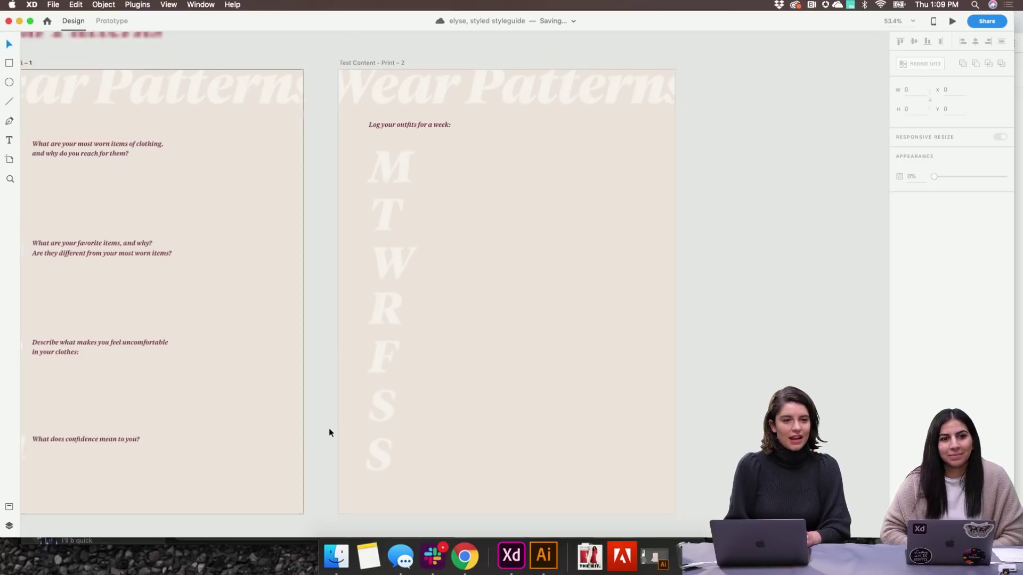
scroll(322, 430, "down", 4)
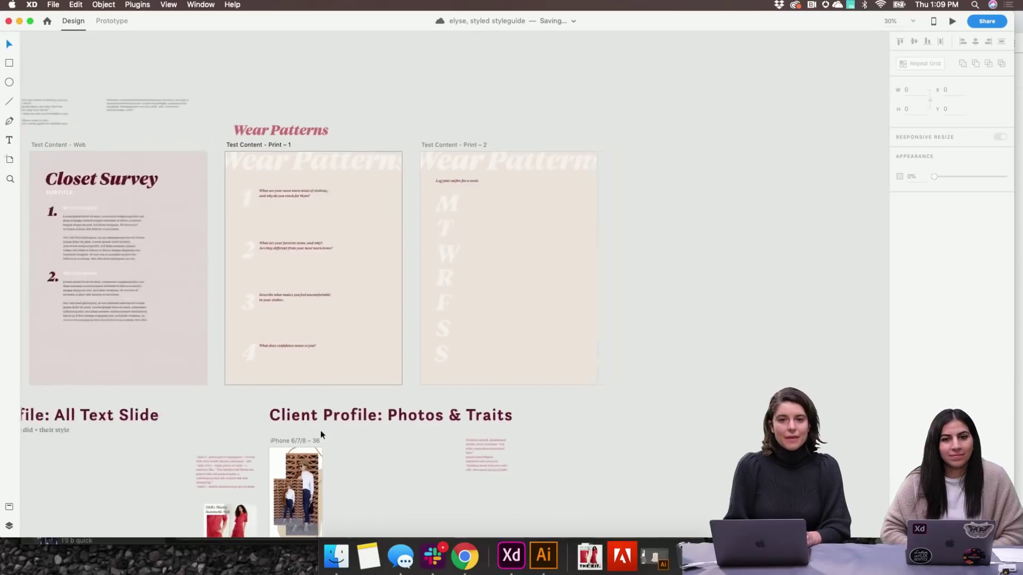
scroll(321, 429, "left", 3)
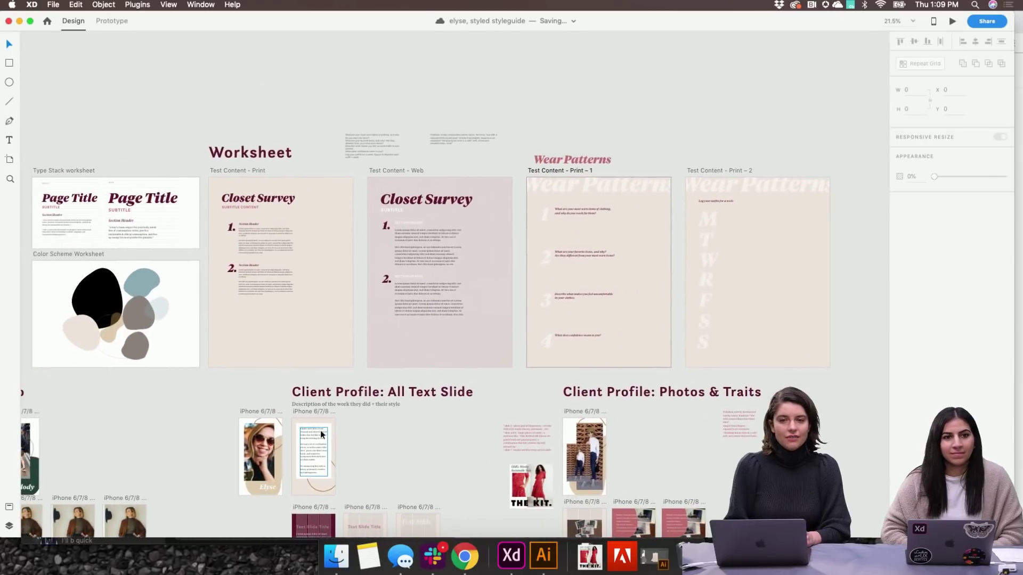
scroll(321, 430, "left", 10)
scroll(321, 430, "down", 2)
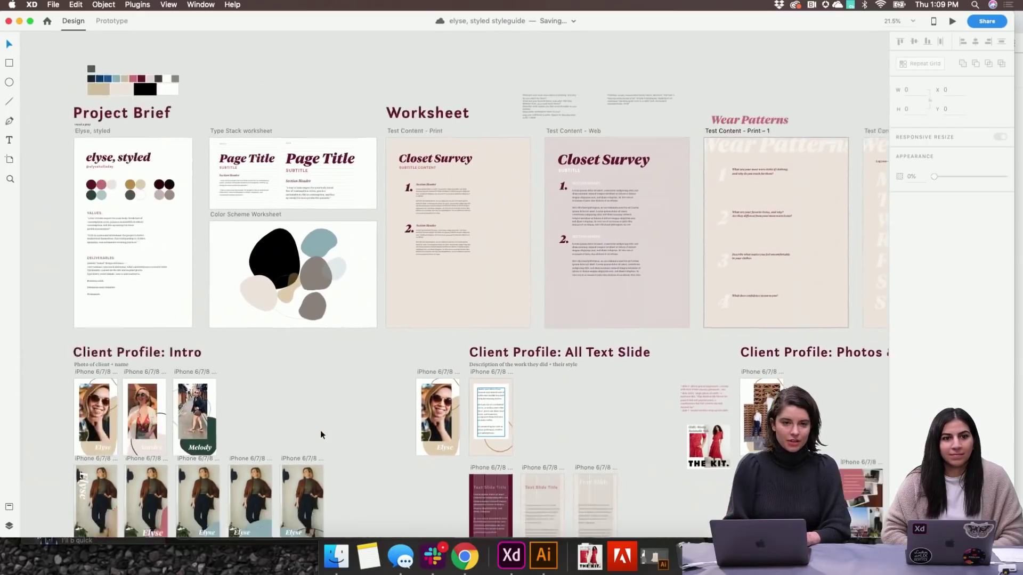
Look over the inspiration, client photo and Design Inspo collections beside the project brief
scroll(321, 433, "down", 5)
scroll(322, 433, "left", 10)
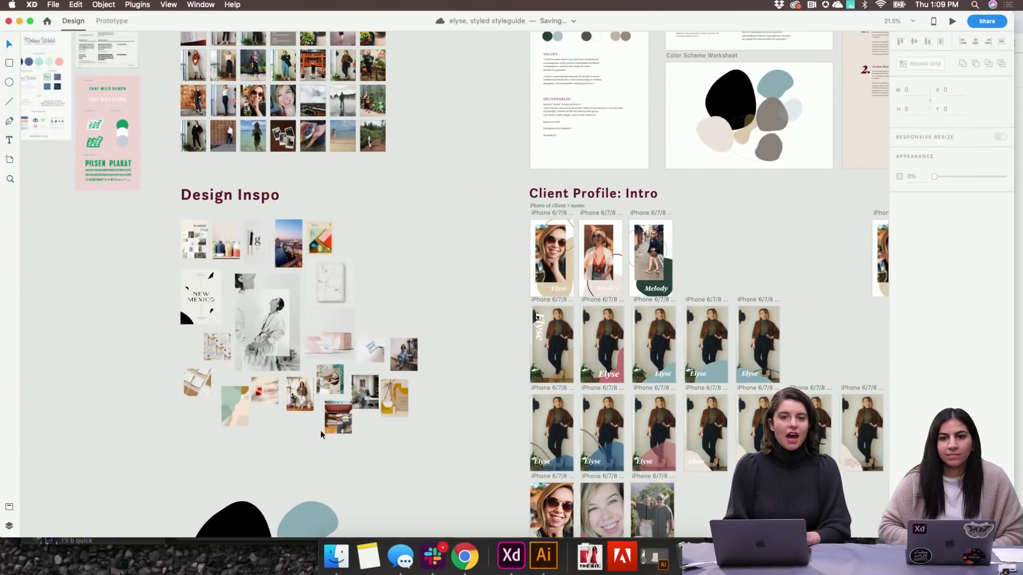
scroll(321, 434, "up", 4)
scroll(321, 434, "left", 3)
scroll(320, 434, "left", 2)
scroll(321, 434, "down", 1)
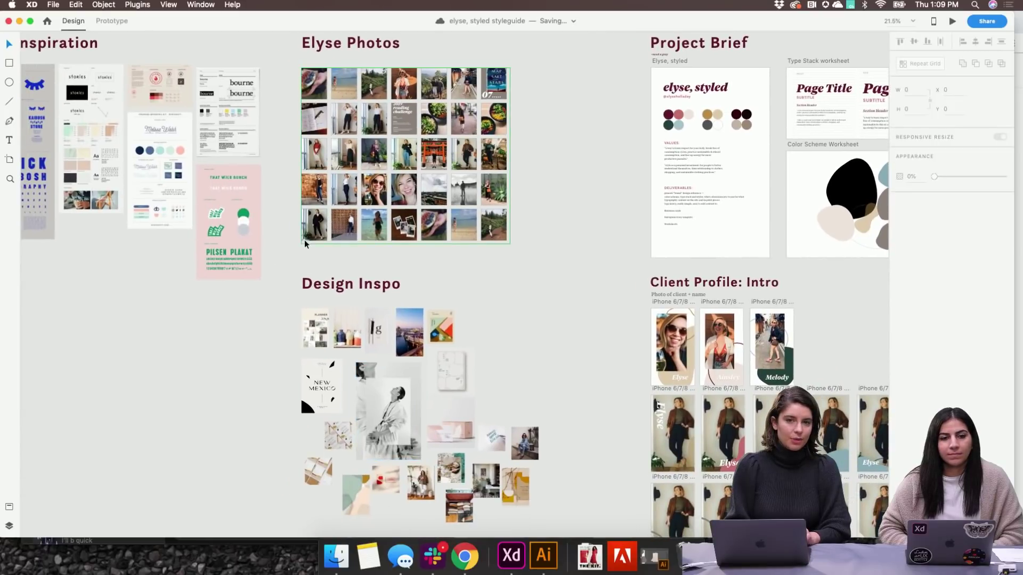
Examine the client photo grid up close, covering the outfit, portrait, food, travel and reading challenge images
scroll(305, 240, "up", 5)
scroll(305, 240, "up", 1)
scroll(305, 240, "right", 1)
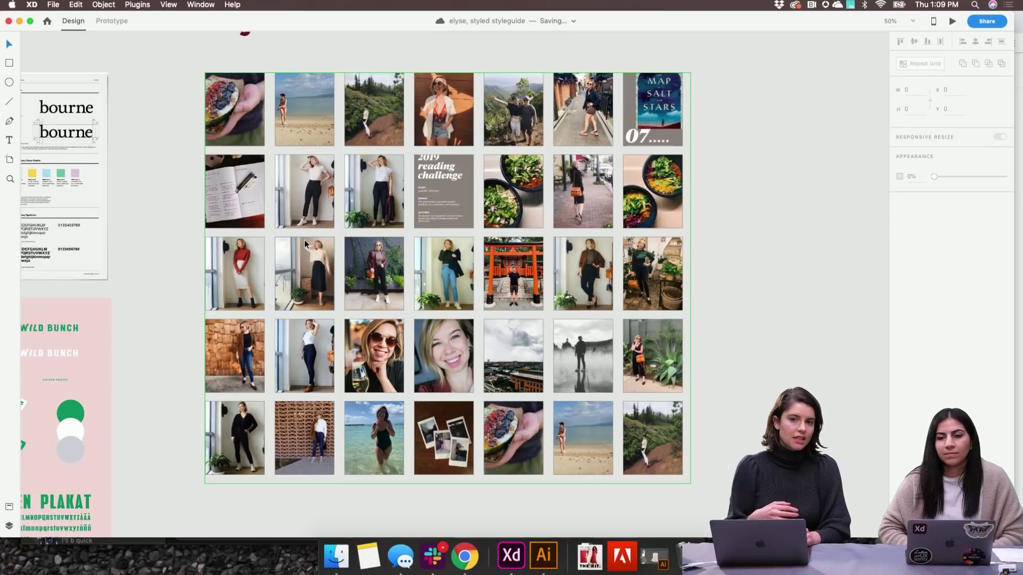
scroll(295, 231, "up", 1)
scroll(295, 228, "up", 2)
scroll(295, 229, "right", 2)
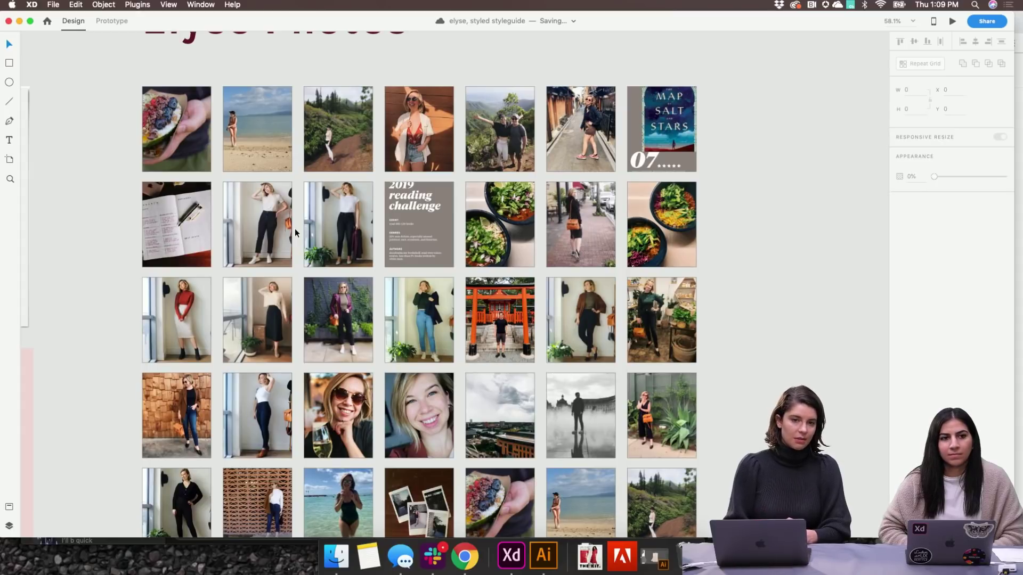
scroll(295, 228, "down", 3)
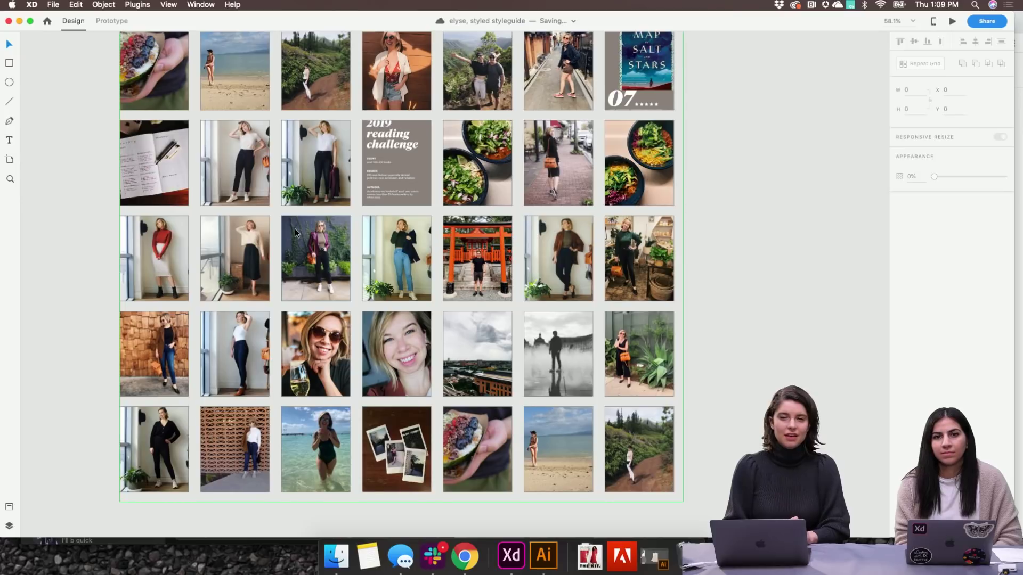
scroll(296, 233, "up", 1)
scroll(295, 233, "right", 1)
scroll(295, 233, "down", 2)
scroll(295, 232, "up", 1)
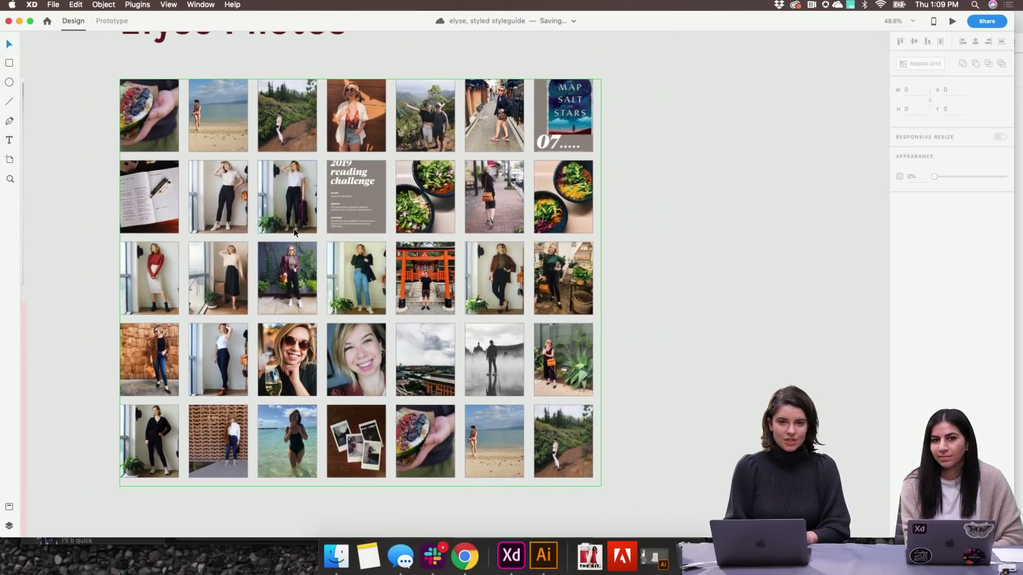
scroll(293, 228, "up", 1)
scroll(293, 229, "left", 2)
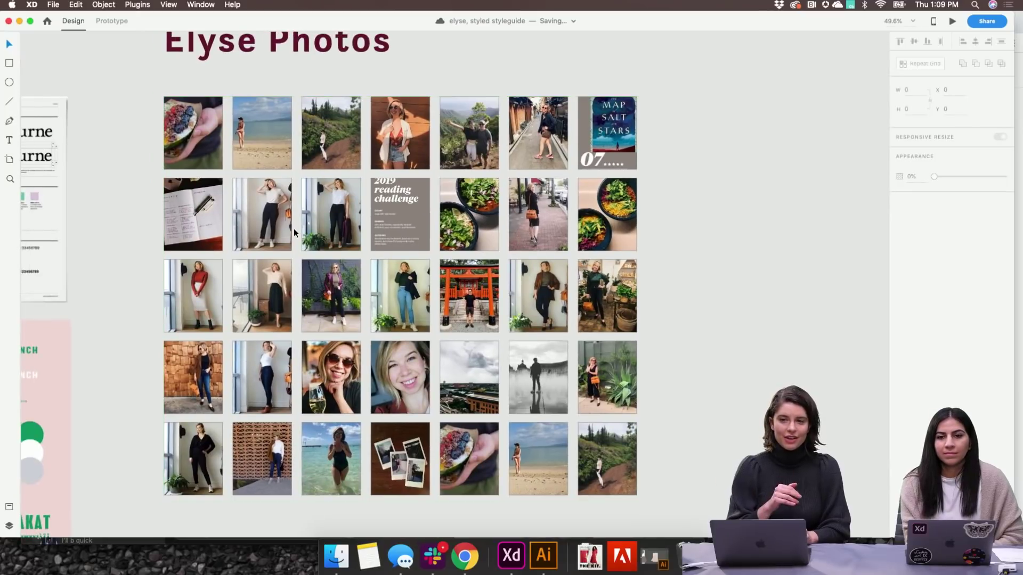
Examine the Design Inspo collection from the planner and book covers down to the packaging, stationery and interior images
scroll(293, 228, "down", 5)
scroll(293, 229, "right", 1)
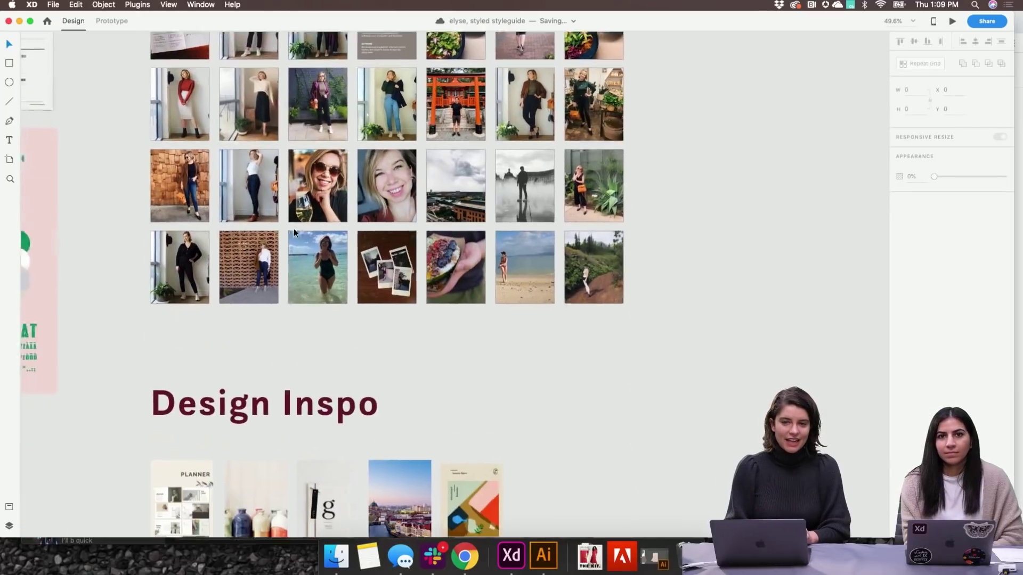
scroll(293, 228, "down", 2)
scroll(293, 229, "down", 3)
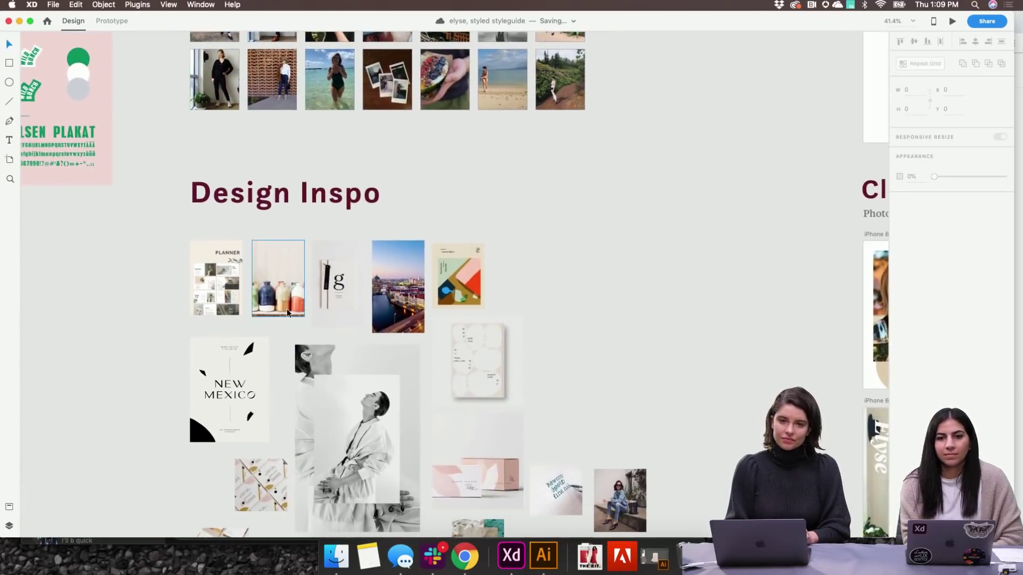
scroll(287, 312, "down", 2)
scroll(287, 313, "up", 4)
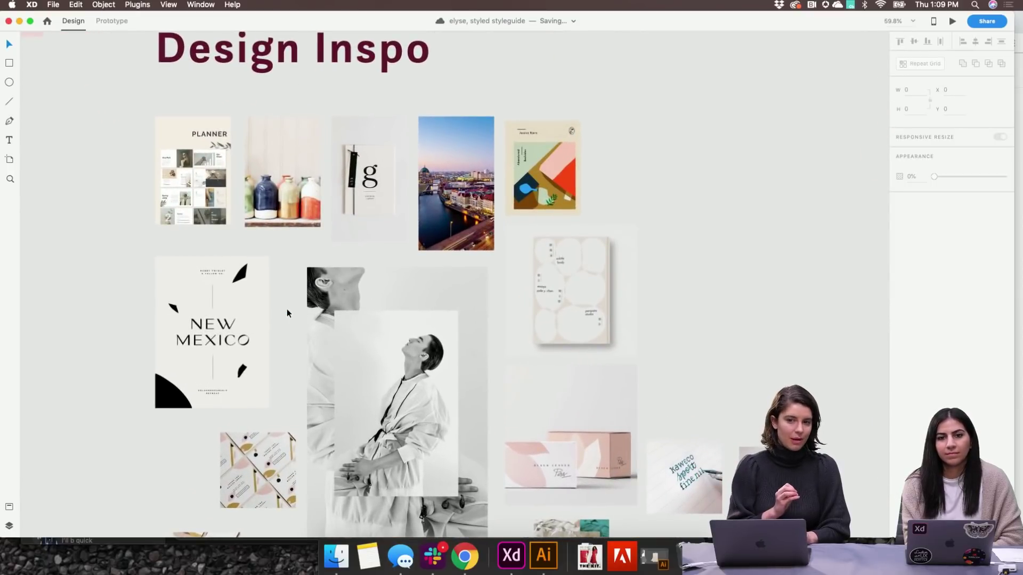
scroll(286, 312, "down", 1)
scroll(287, 313, "right", 1)
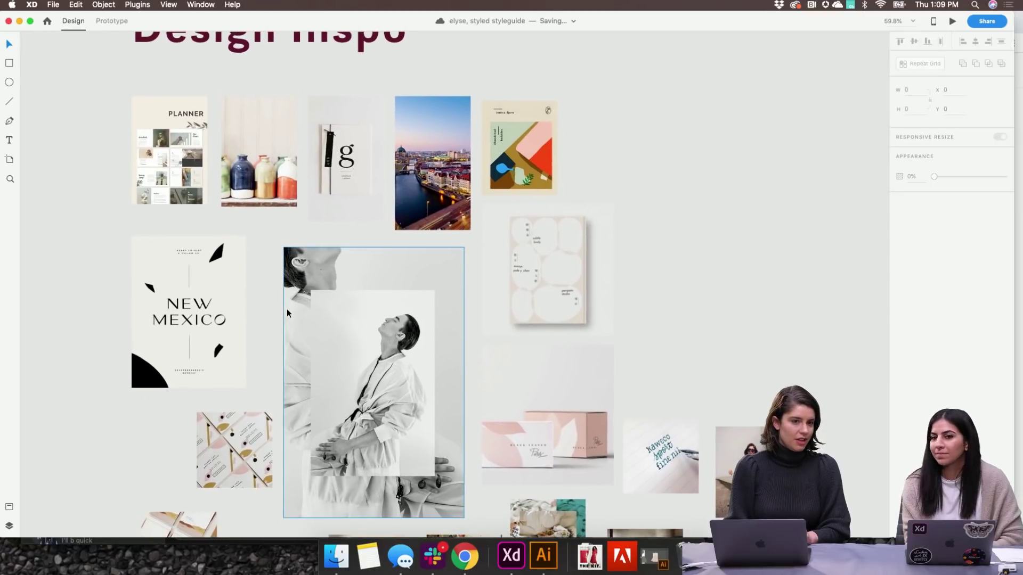
scroll(286, 313, "down", 2)
scroll(286, 313, "right", 2)
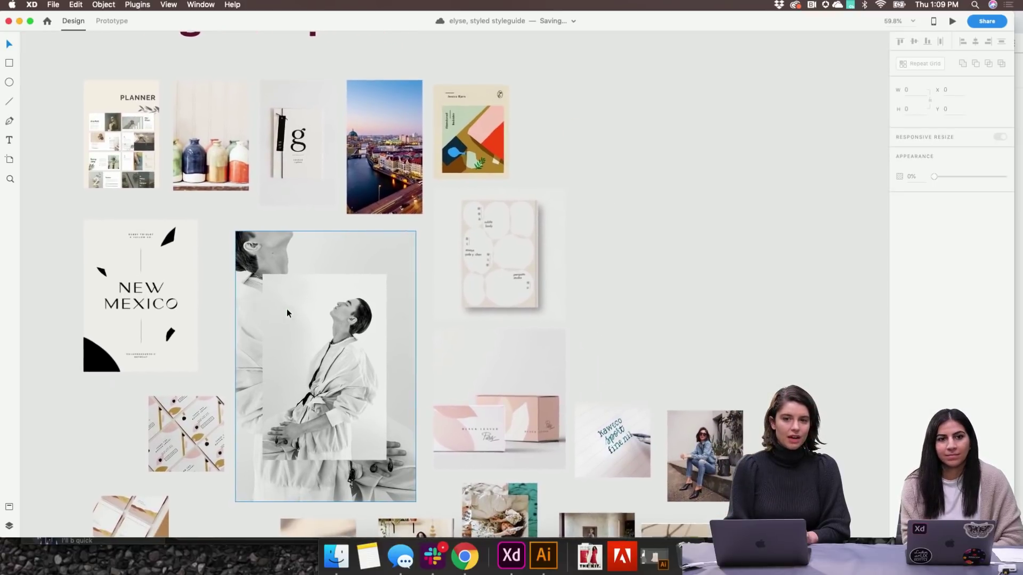
scroll(286, 313, "up", 1)
scroll(286, 313, "left", 1)
scroll(288, 312, "up", 3)
scroll(288, 313, "left", 1)
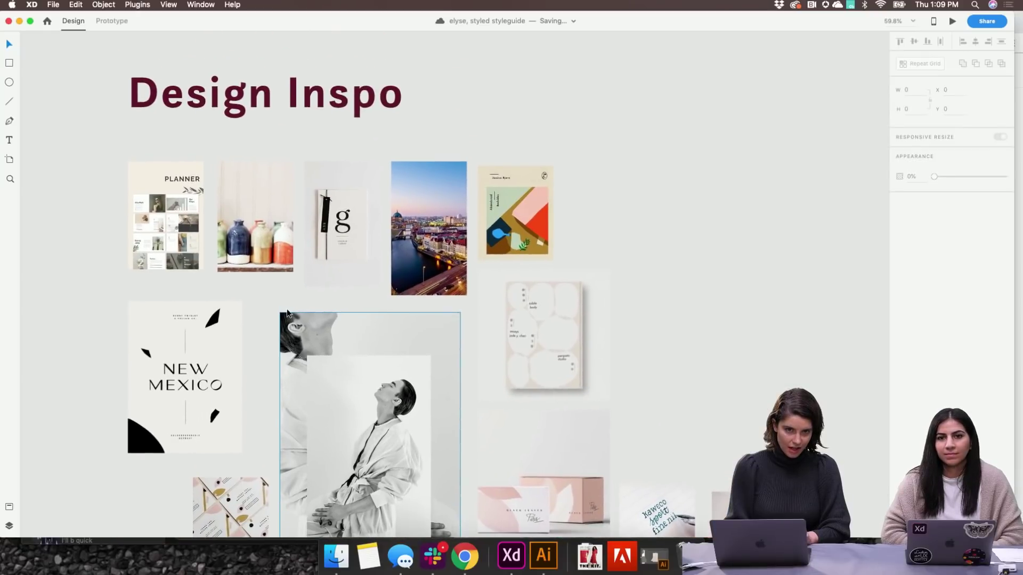
scroll(287, 313, "down", 4)
scroll(287, 312, "right", 1)
scroll(287, 312, "down", 6)
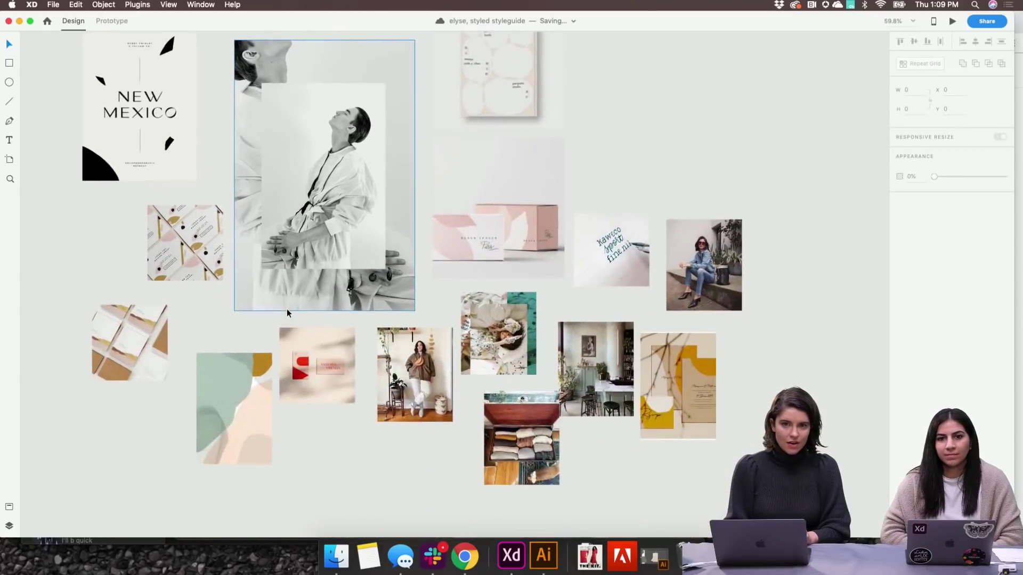
Compare the Design Inspo images and the overlapping organic color shapes with the Client Profile: Intro artboards
scroll(287, 313, "up", 1)
scroll(286, 313, "right", 3)
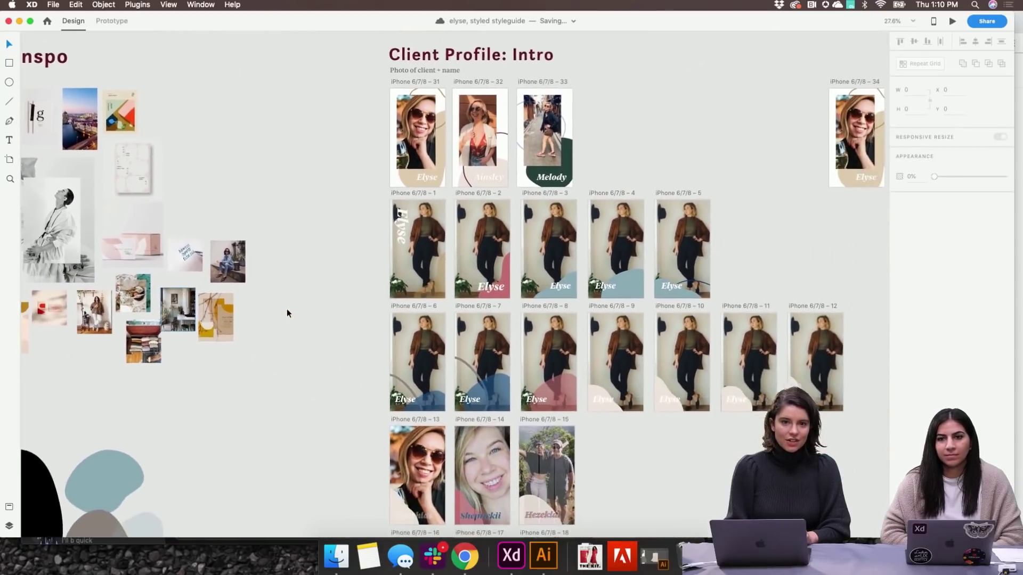
scroll(286, 313, "left", 3)
scroll(287, 313, "down", 3)
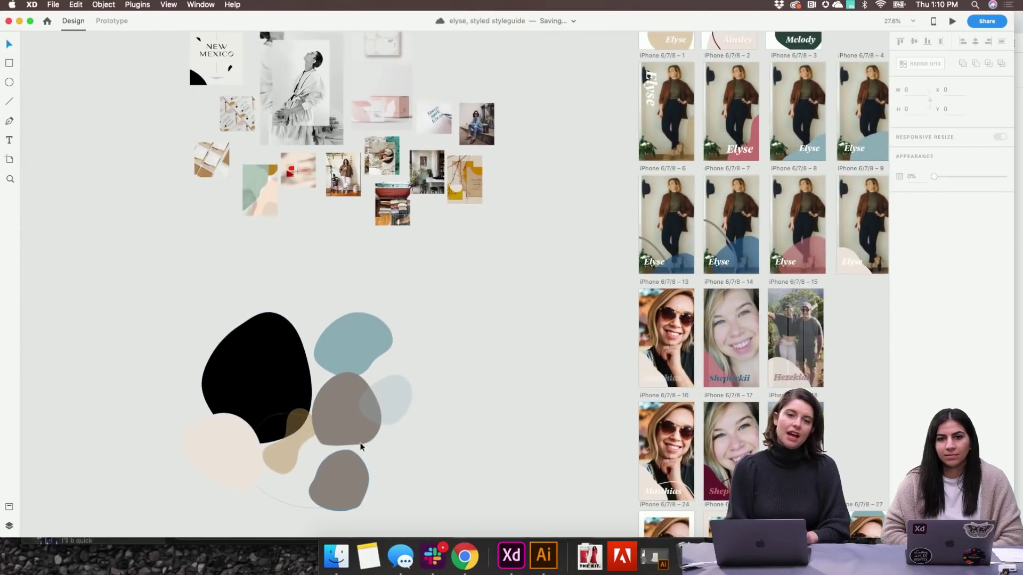
scroll(369, 435, "right", 5)
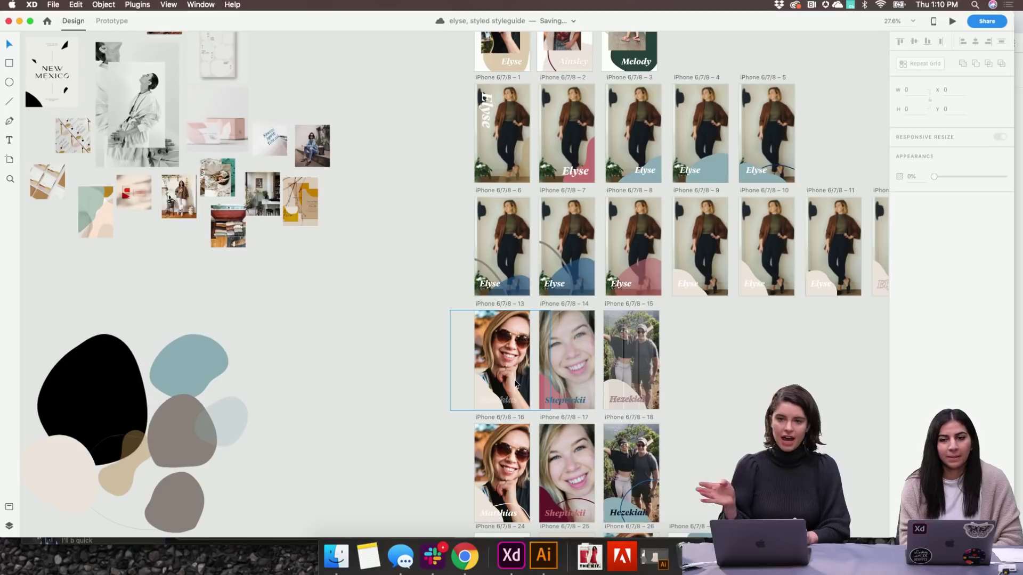
scroll(514, 382, "up", 3)
scroll(514, 383, "right", 5)
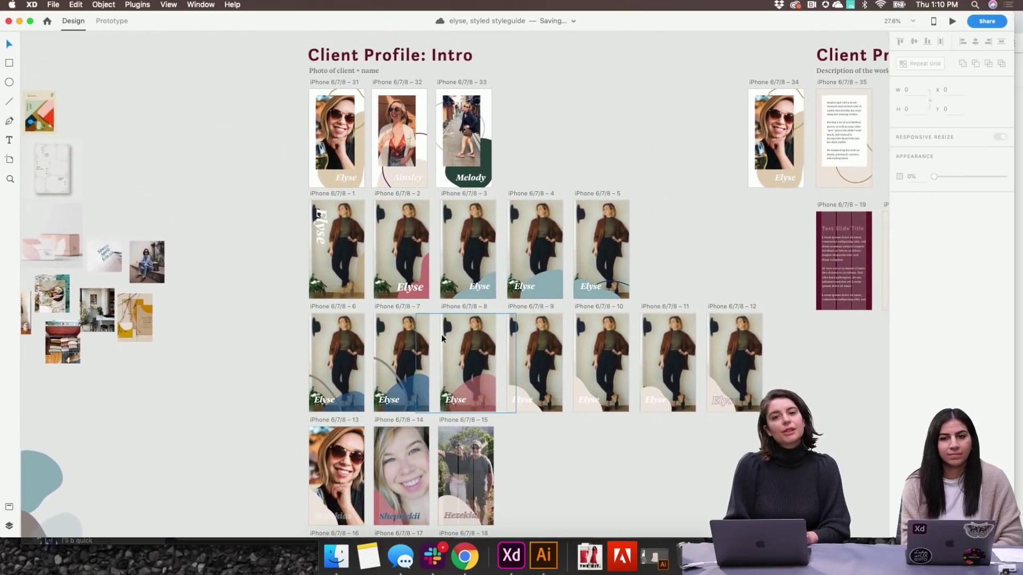
Review all rows of Client Profile: Intro layout variations alongside the All Text Slide artboards
scroll(364, 360, "down", 2)
scroll(363, 360, "right", 1)
scroll(363, 360, "down", 2)
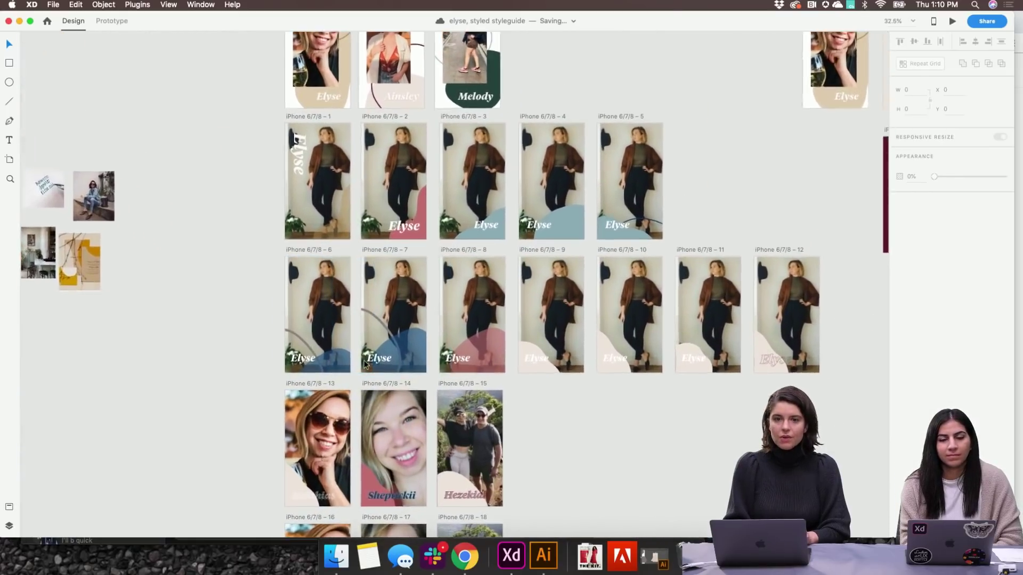
scroll(364, 360, "down", 5)
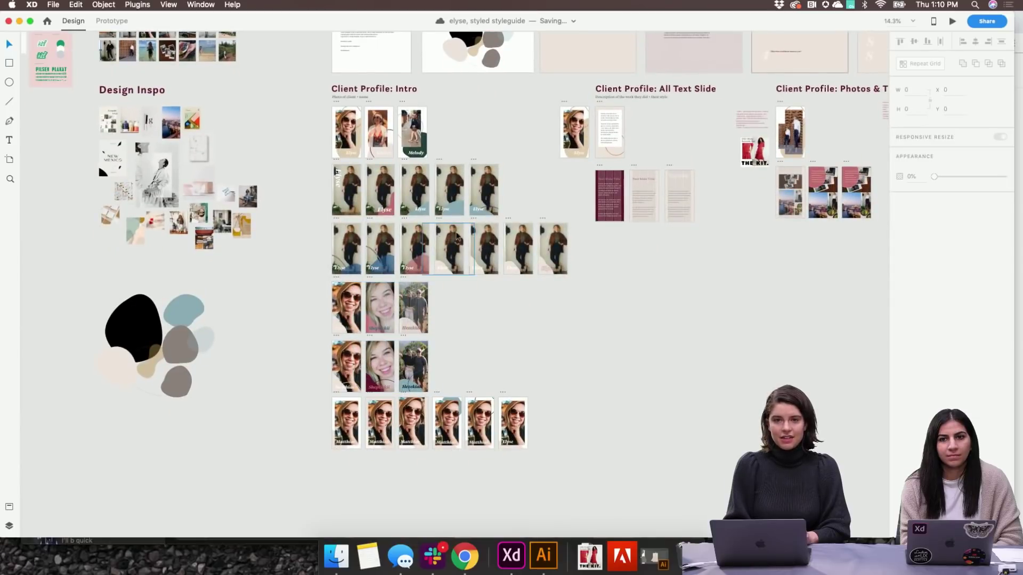
scroll(451, 226, "up", 3)
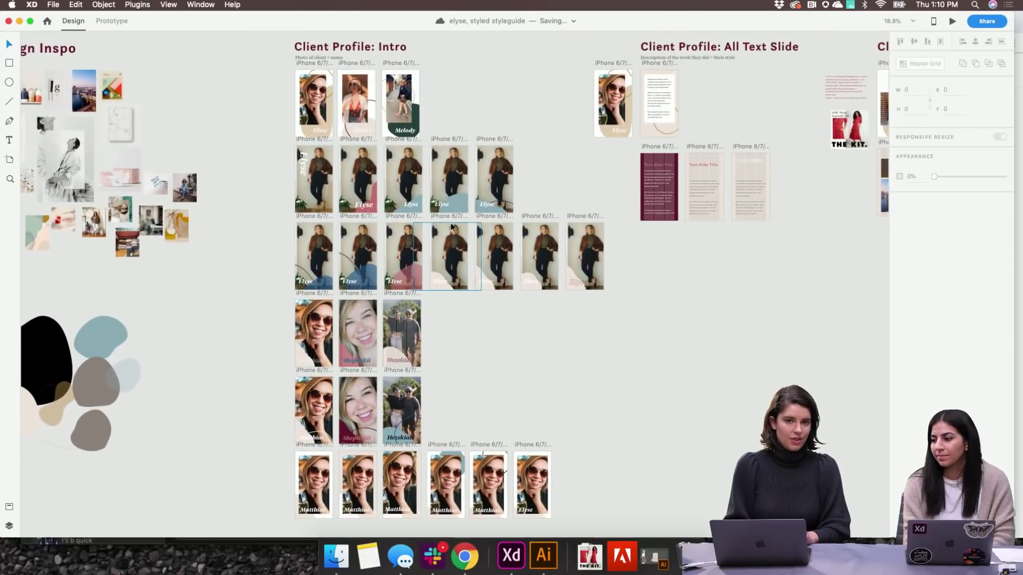
scroll(451, 226, "down", 2)
scroll(451, 226, "up", 5)
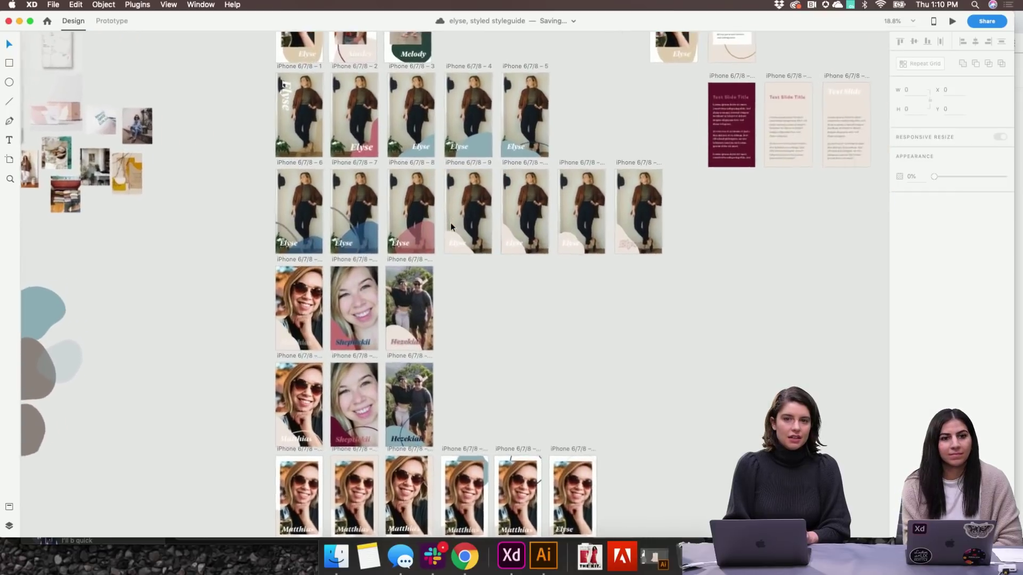
scroll(451, 227, "up", 5)
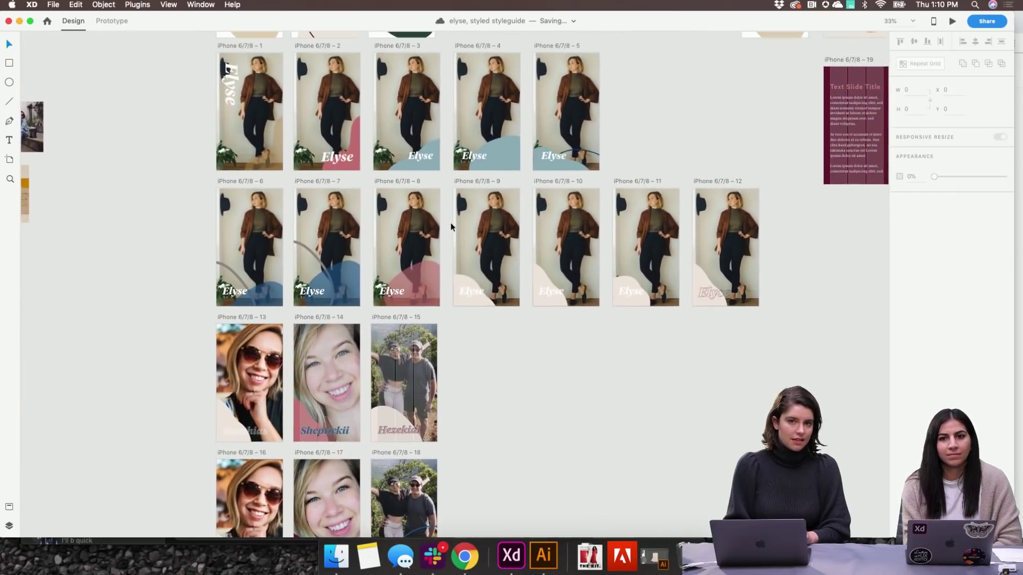
Inspect the name placement and organic shape overlays on the iPhone 6/7/8 – 1 to – 5 intro artboards up close
scroll(298, 168, "up", 5)
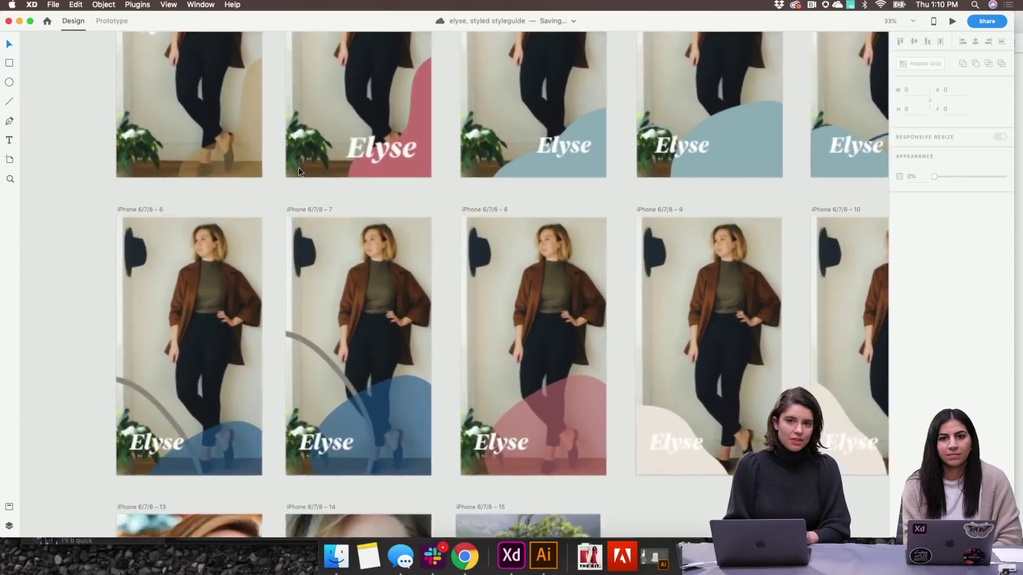
scroll(299, 169, "up", 2)
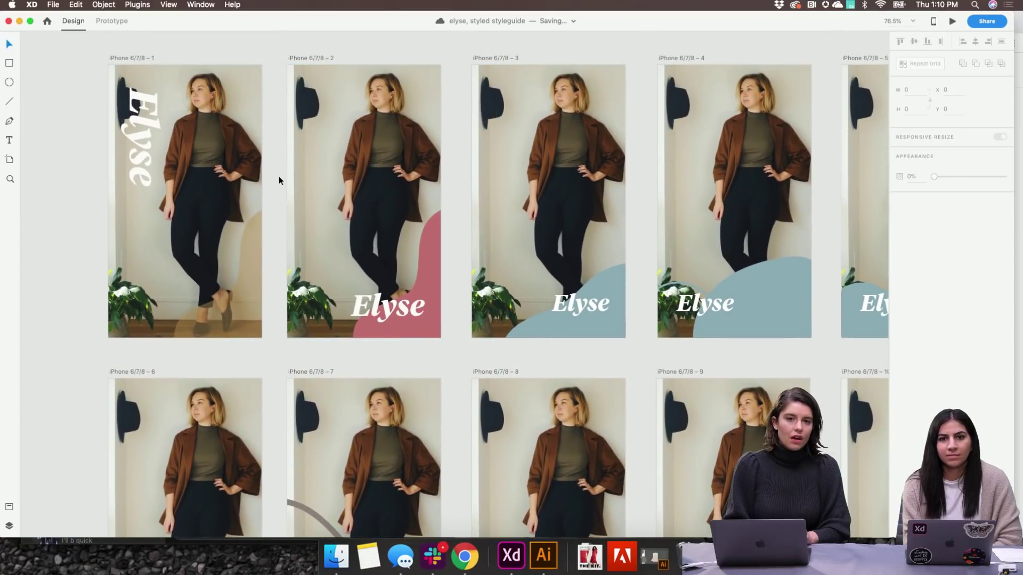
scroll(299, 176, "up", 6)
scroll(298, 174, "down", 8)
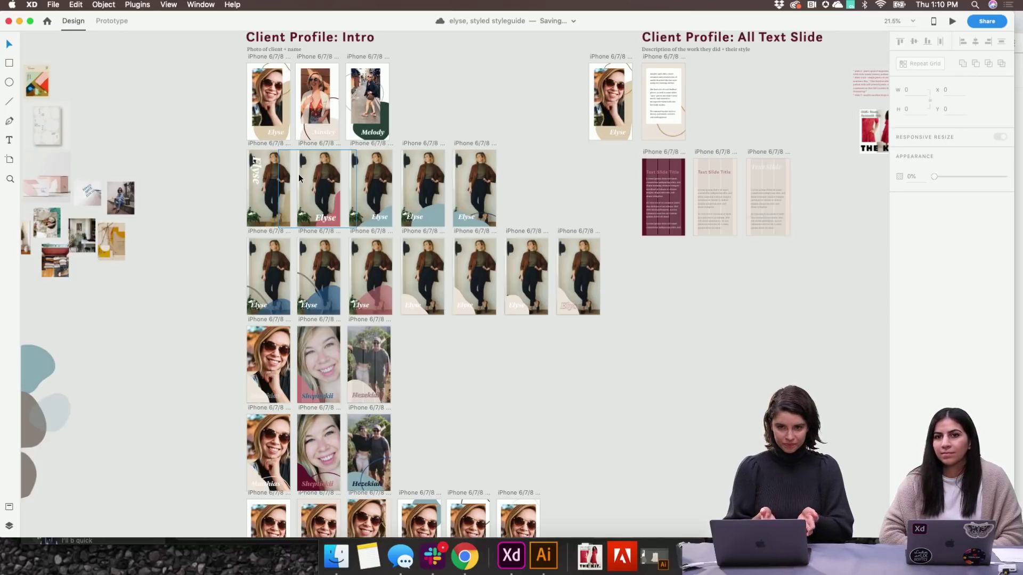
Compare the shape colors, line accents and name styles across the iPhone 6/7/8 – 6 to – 18 intro artboards
scroll(298, 174, "down", 1)
scroll(298, 174, "right", 1)
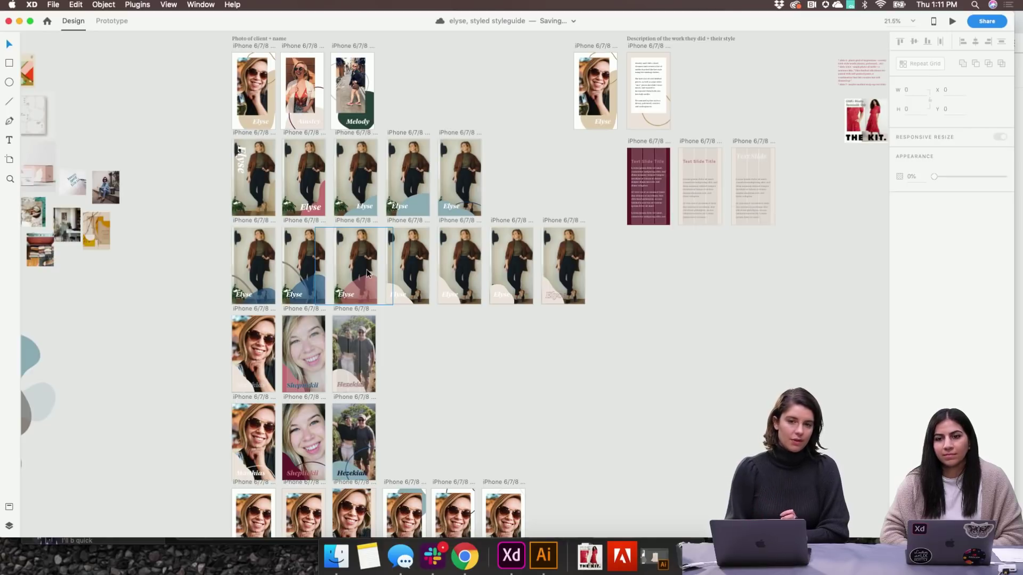
scroll(209, 324, "up", 5)
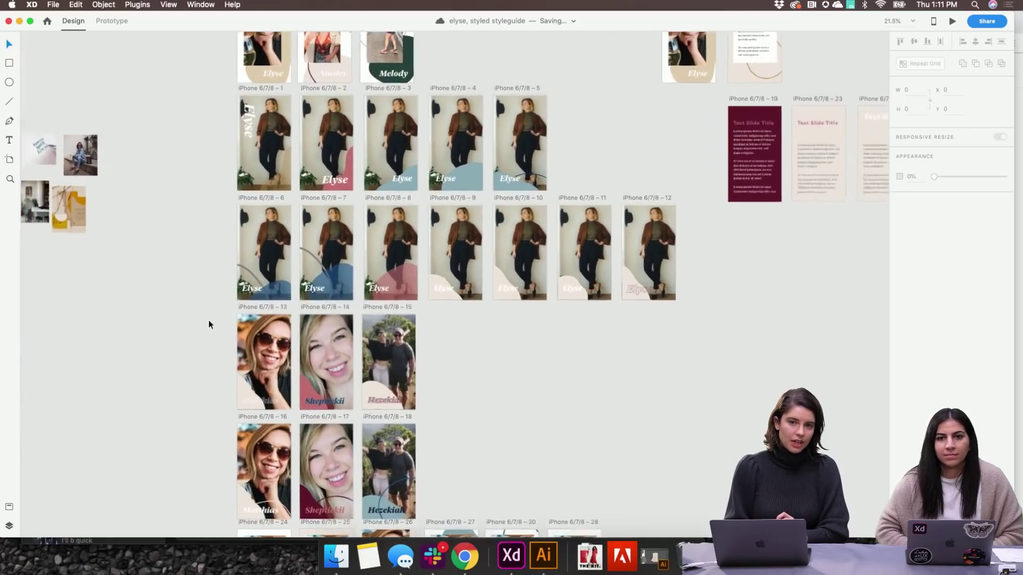
scroll(208, 324, "up", 7)
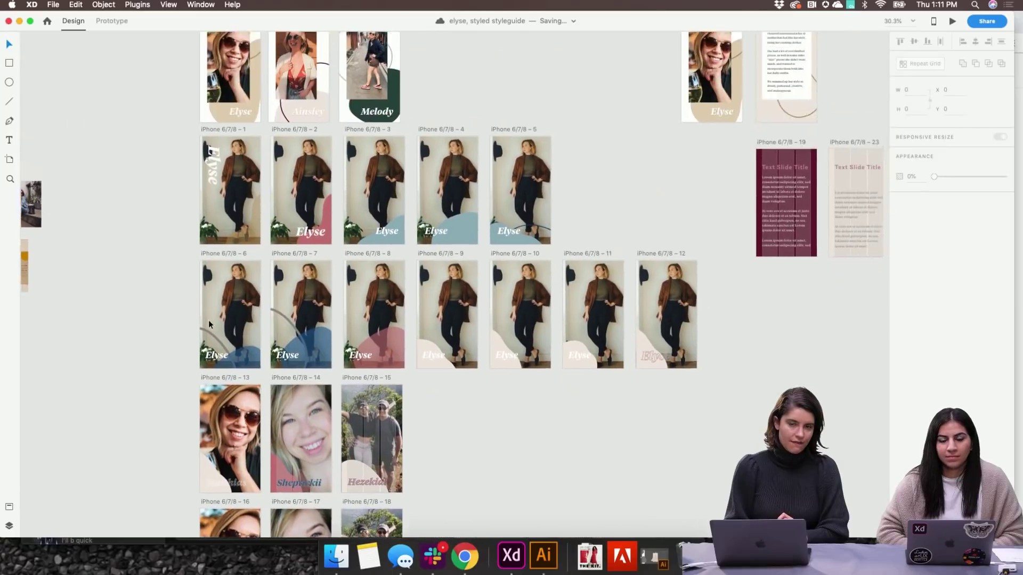
scroll(208, 322, "down", 7)
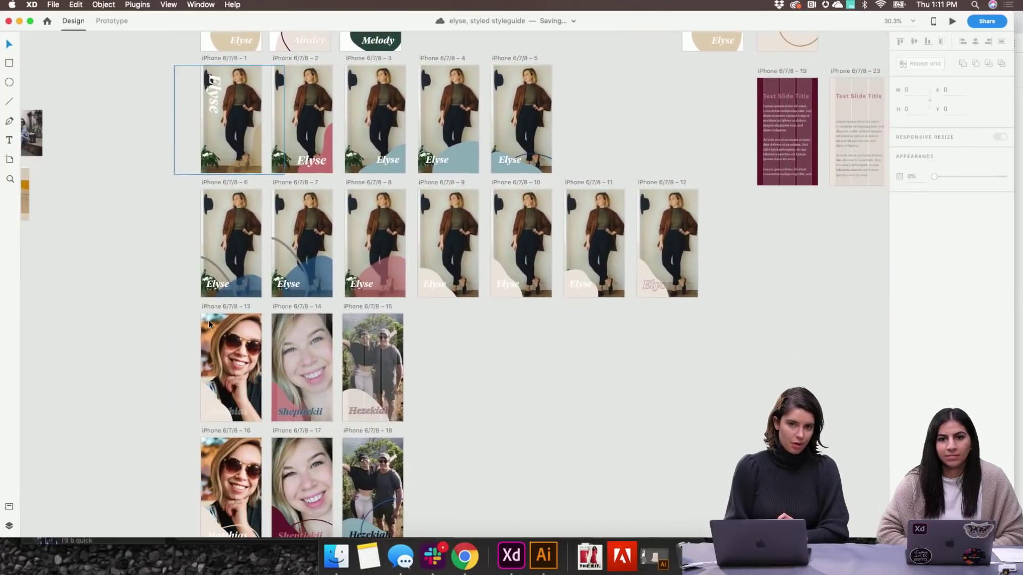
scroll(209, 320, "up", 2)
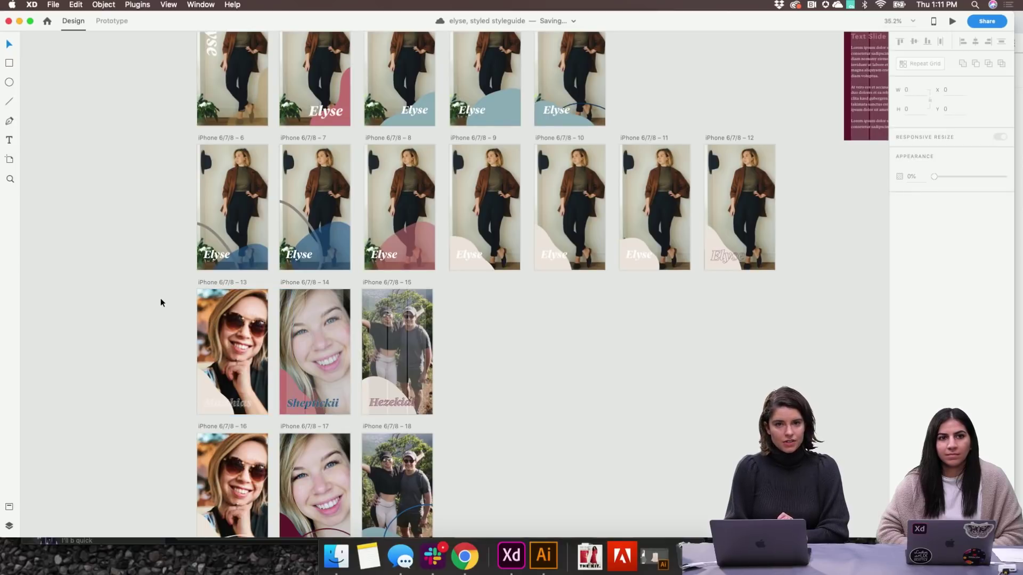
scroll(161, 303, "up", 1)
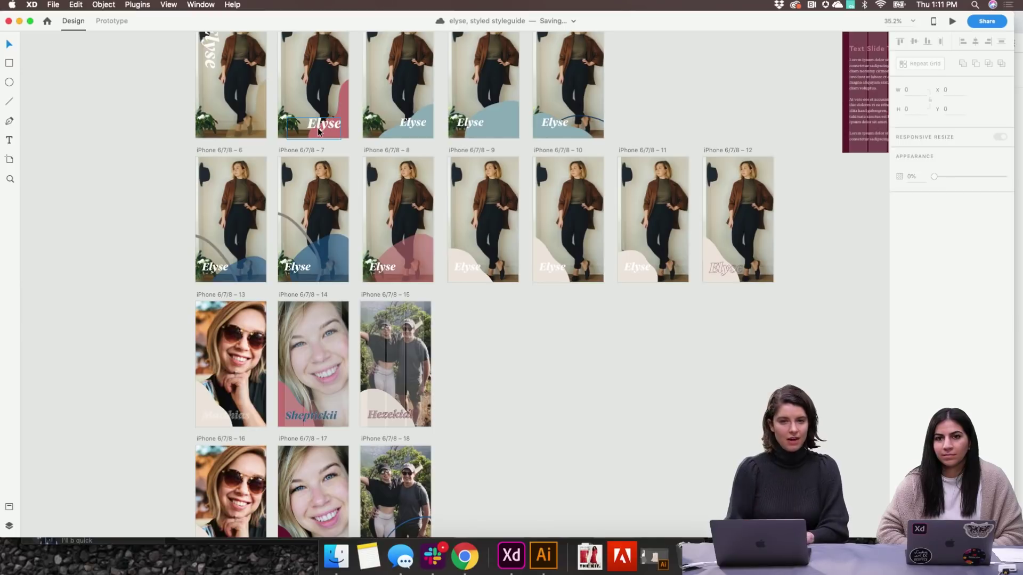
scroll(133, 290, "down", 3)
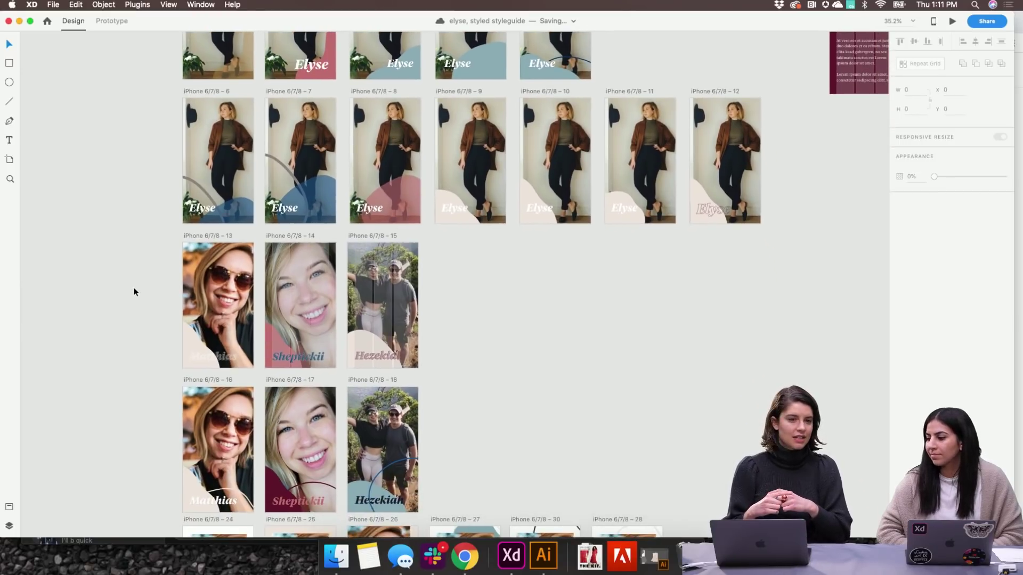
scroll(133, 292, "down", 3)
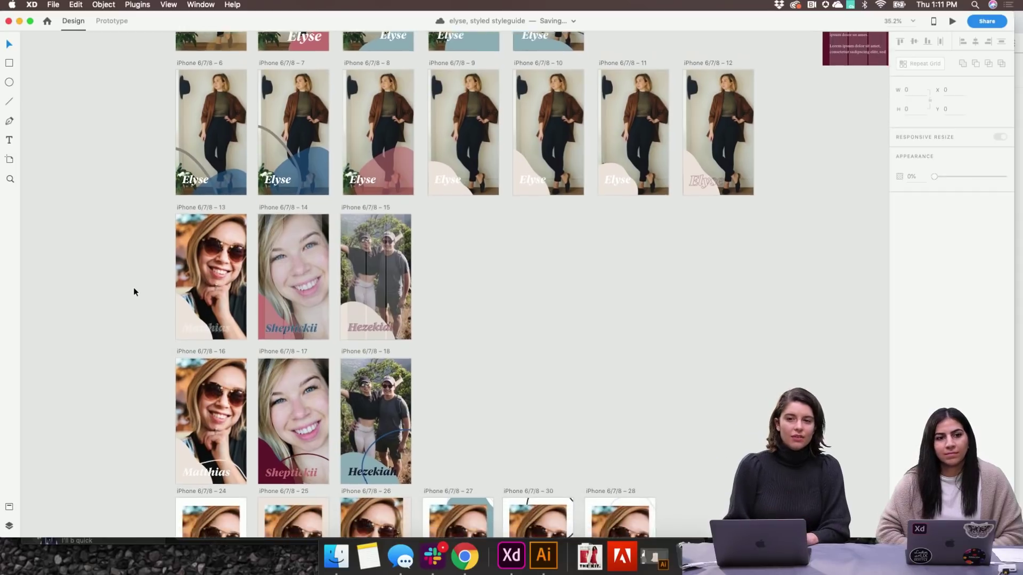
scroll(81, 349, "down", 3)
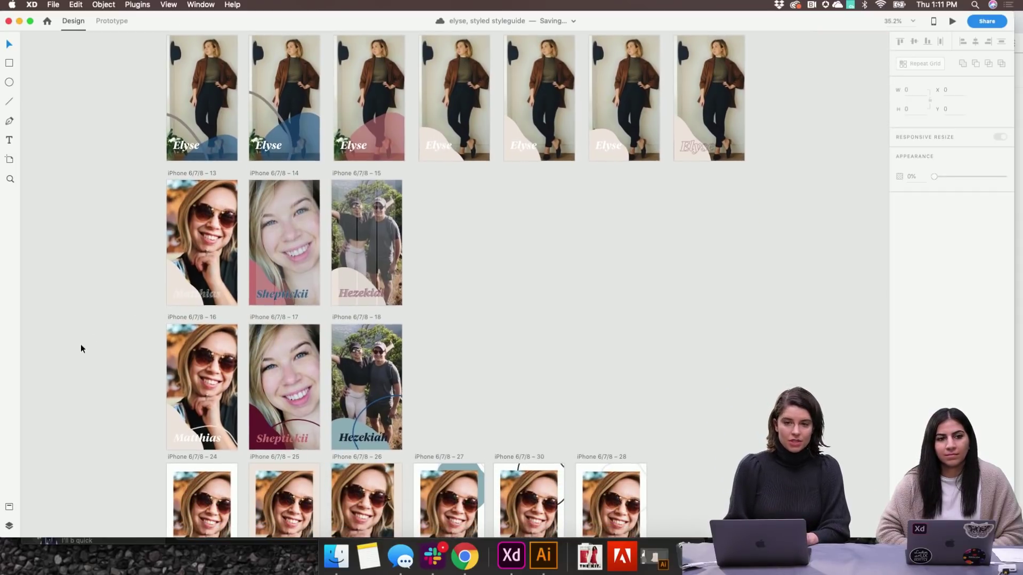
Inspect the name lettering and shape overlays on the iPhone 6/7/8 – 13 to – 18 intro artboards up close
scroll(81, 349, "up", 2)
scroll(81, 344, "up", 5)
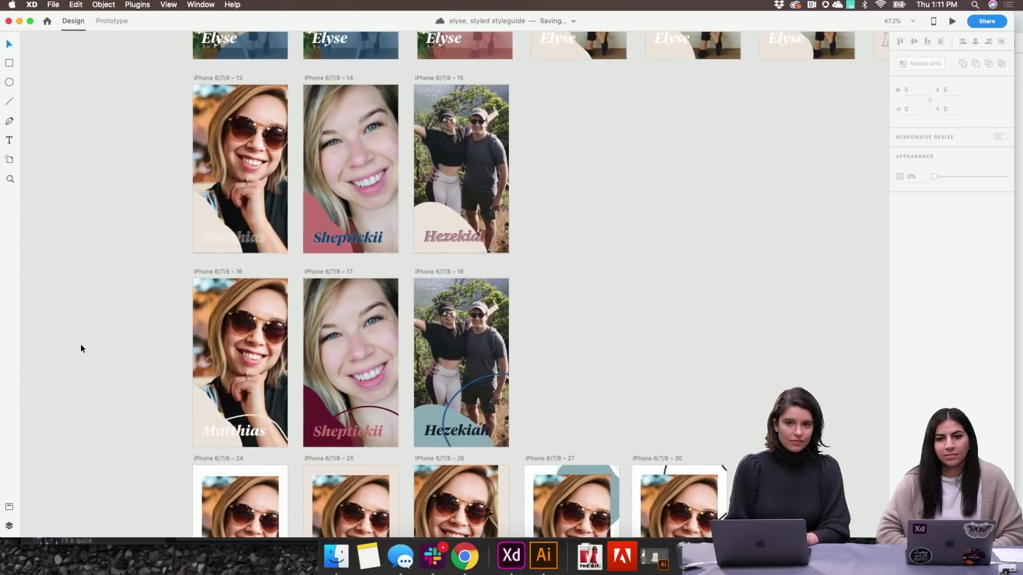
scroll(81, 344, "right", 5)
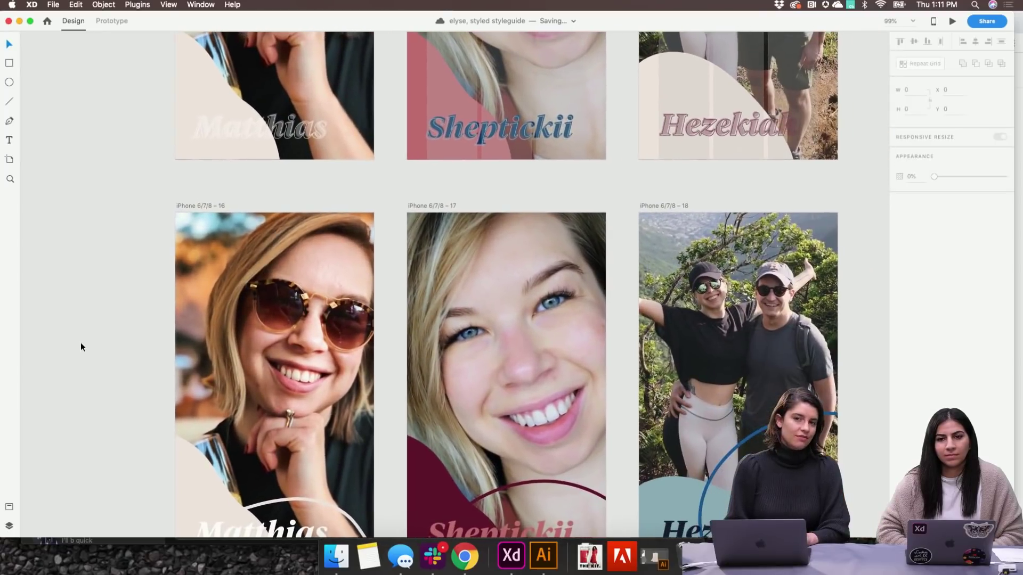
scroll(65, 351, "down", 3)
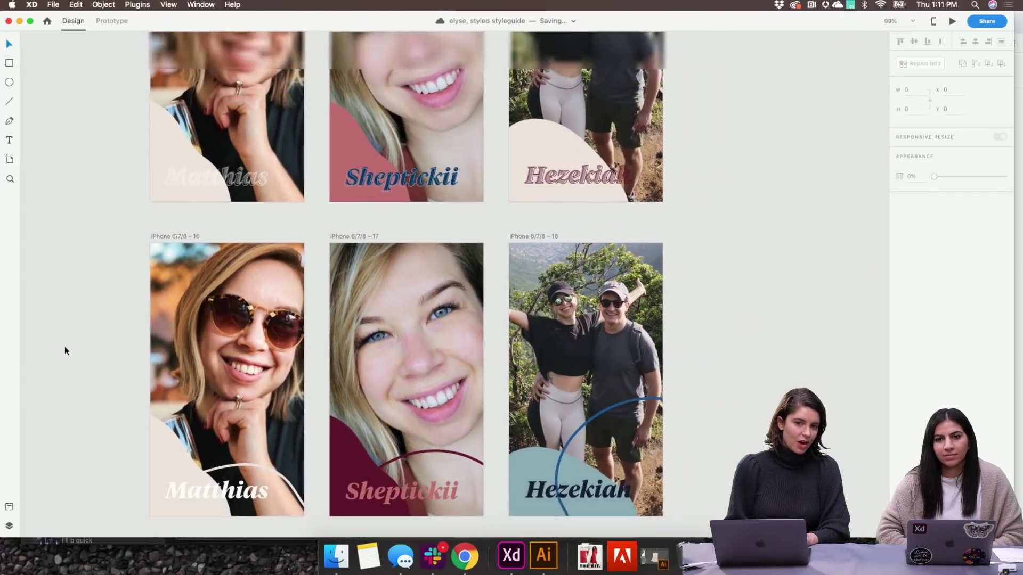
scroll(65, 351, "down", 2)
scroll(65, 351, "right", 1)
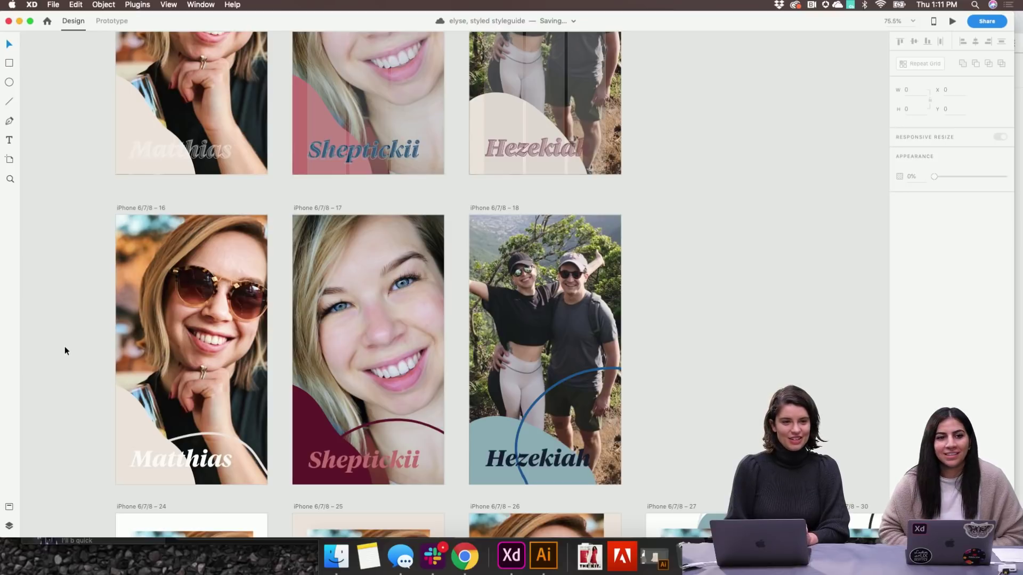
Compare the framed-photo layouts starting at iPhone 6/7/8 – 24 with the full-bleed iPhone 6/7/8 – 16 to – 18 artboards
scroll(65, 347, "down", 3)
scroll(65, 351, "down", 5)
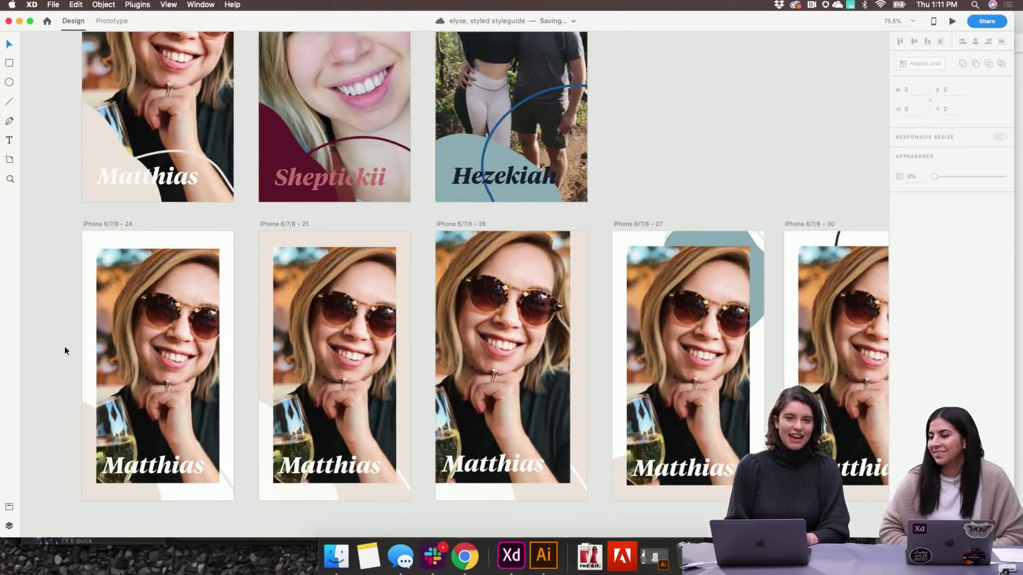
scroll(65, 350, "down", 2)
scroll(65, 351, "up", 5)
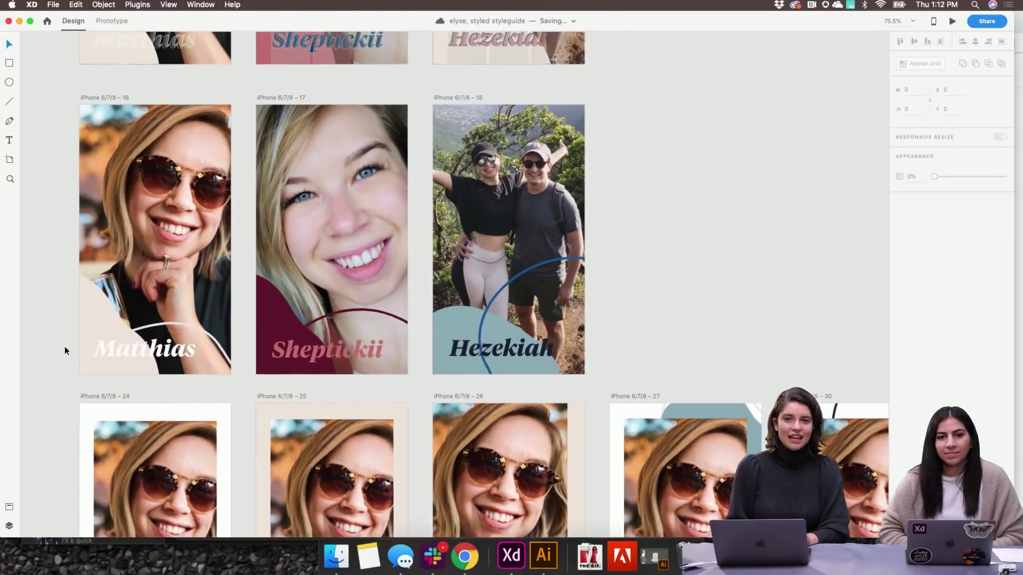
scroll(65, 350, "down", 4)
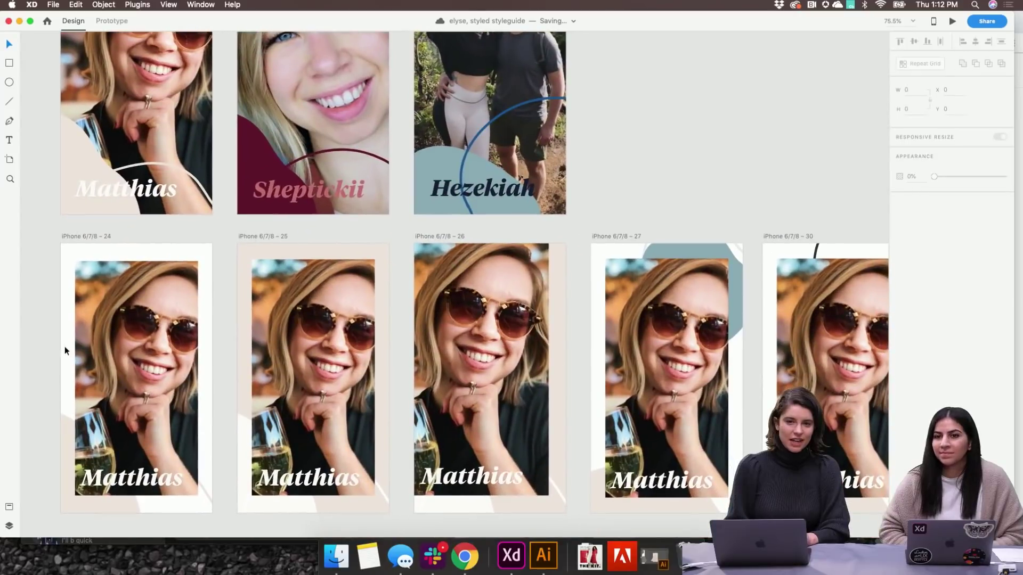
scroll(65, 351, "down", 1)
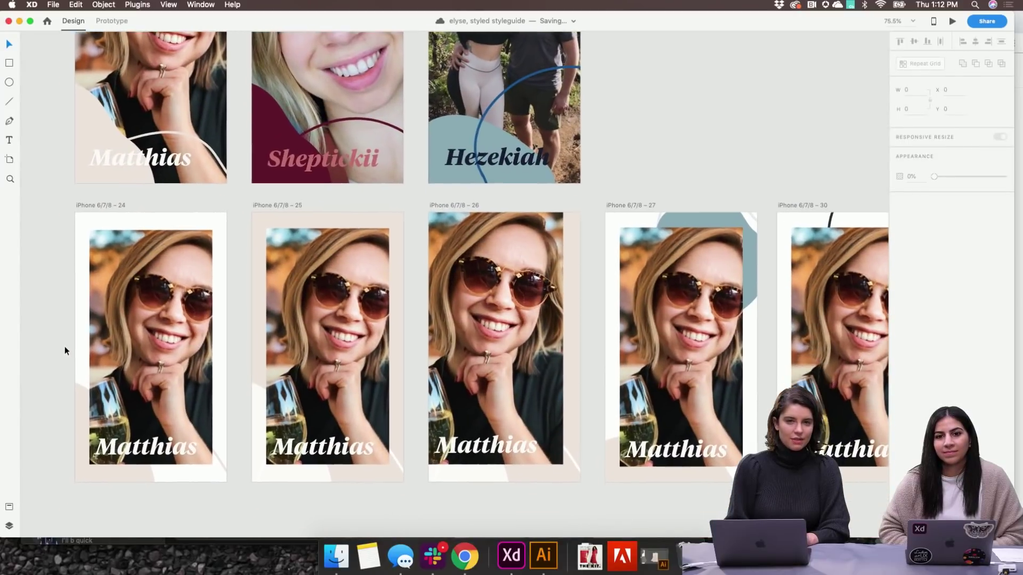
scroll(65, 351, "up", 3)
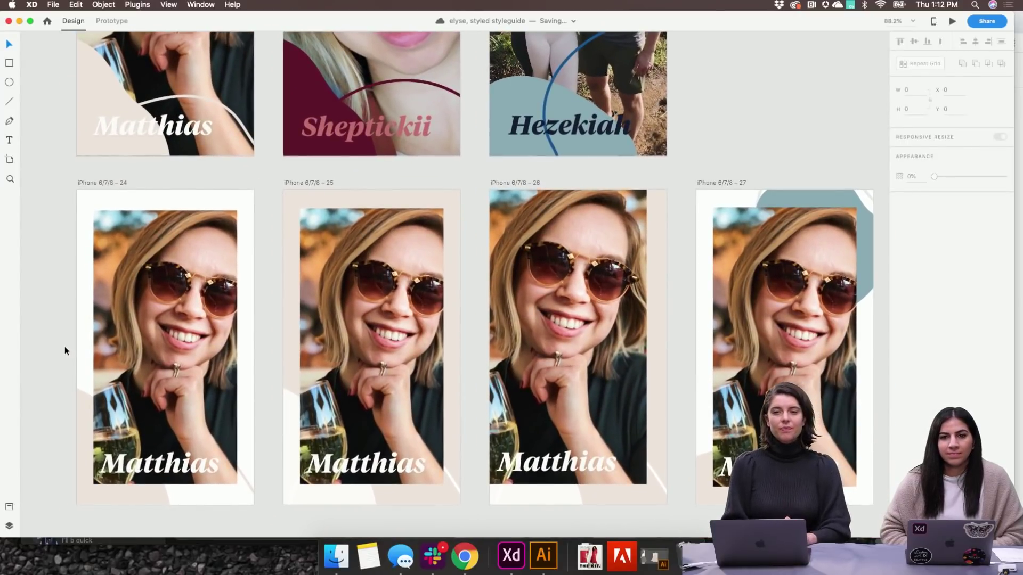
scroll(65, 346, "down", 3)
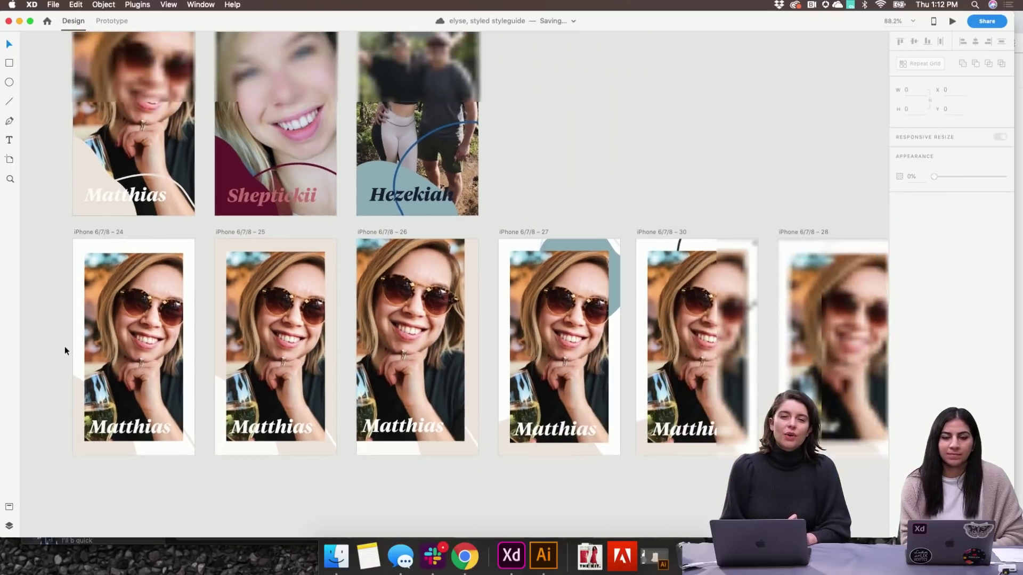
scroll(76, 199, "up", 3)
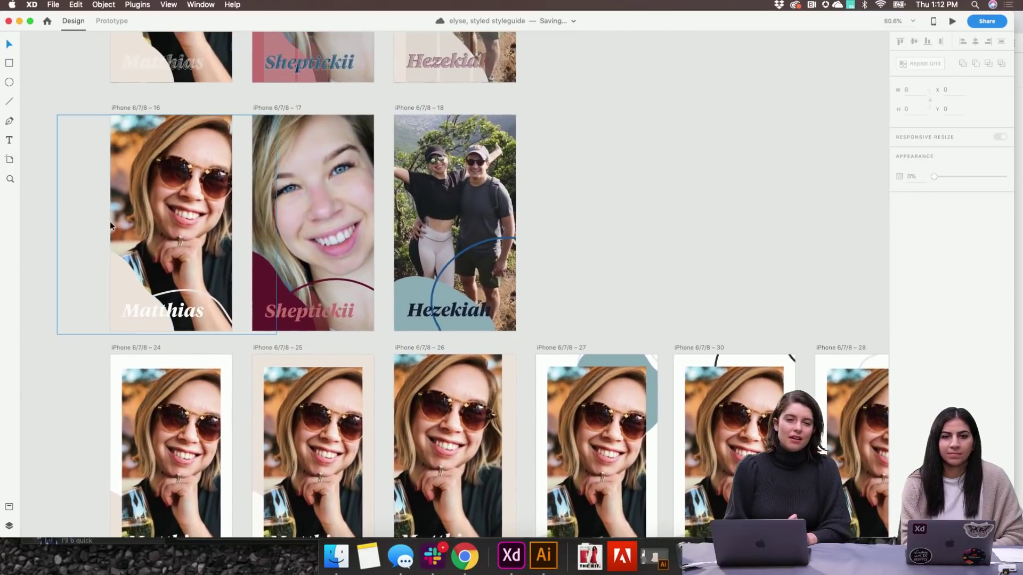
Examine how the names sit over the organic shapes and curved lines on iPhone 6/7/8 – 16 to – 18
scroll(113, 219, "up", 5)
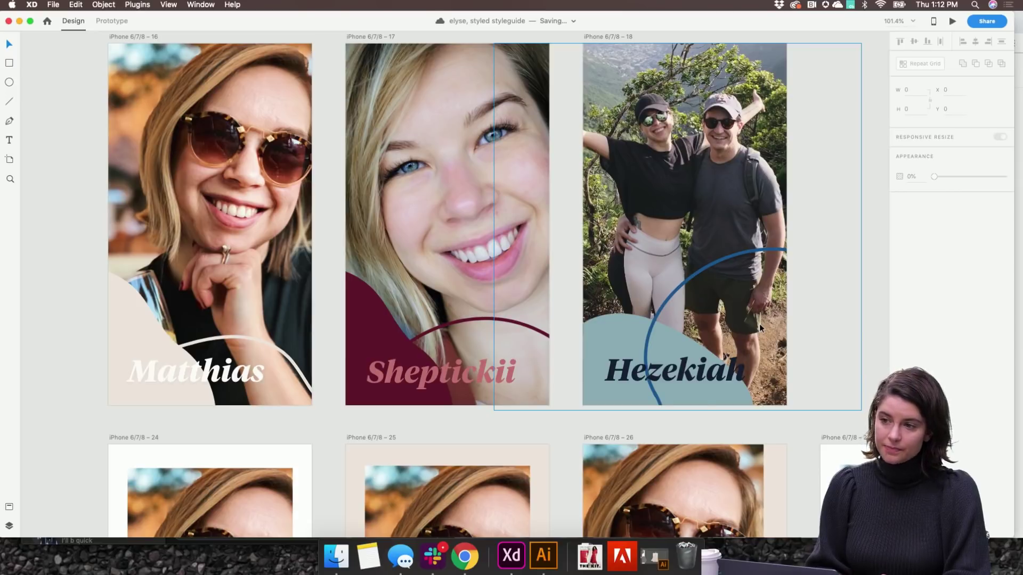
scroll(759, 324, "up", 2)
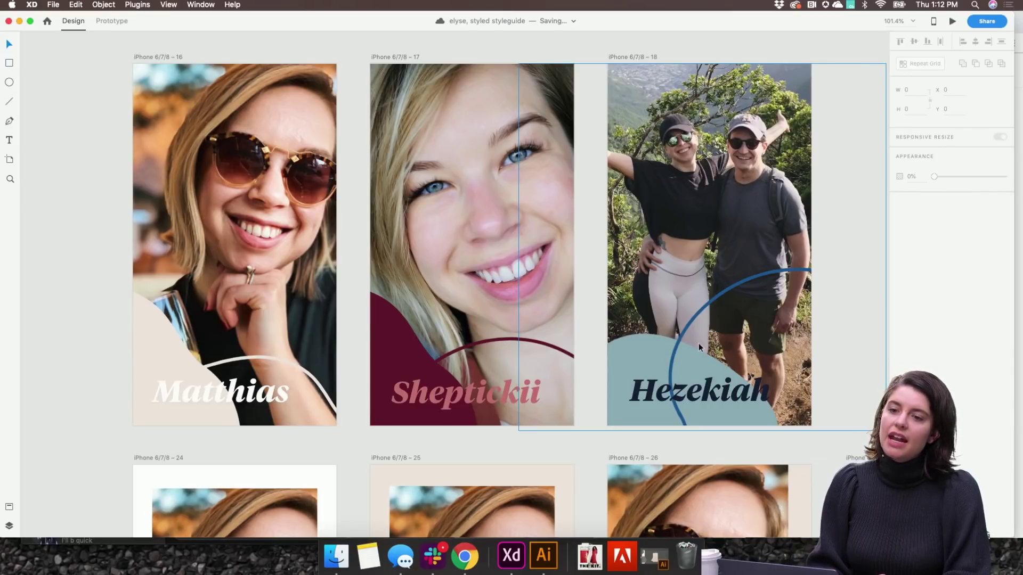
scroll(693, 351, "down", 2)
scroll(693, 351, "down", 1)
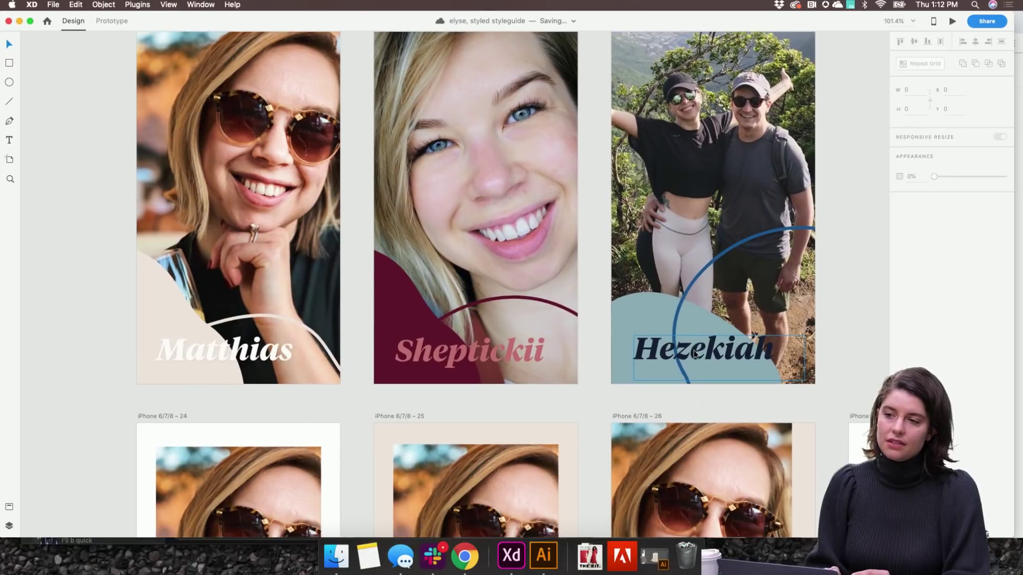
scroll(694, 353, "down", 8)
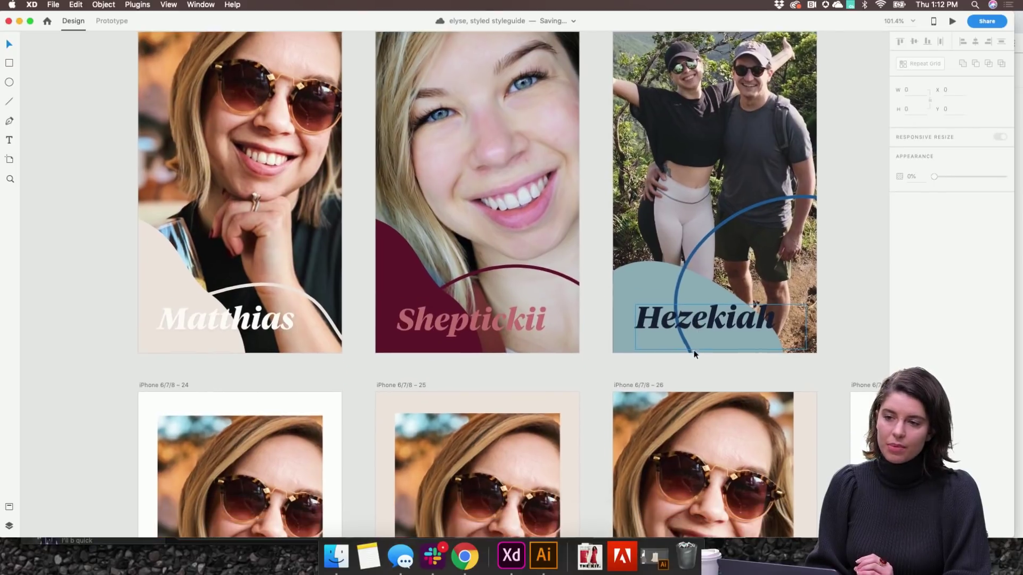
Examine the photo framing, border colors and name placement on iPhone 6/7/8 – 24 to – 26 against the full-bleed row above
scroll(694, 350, "down", 5)
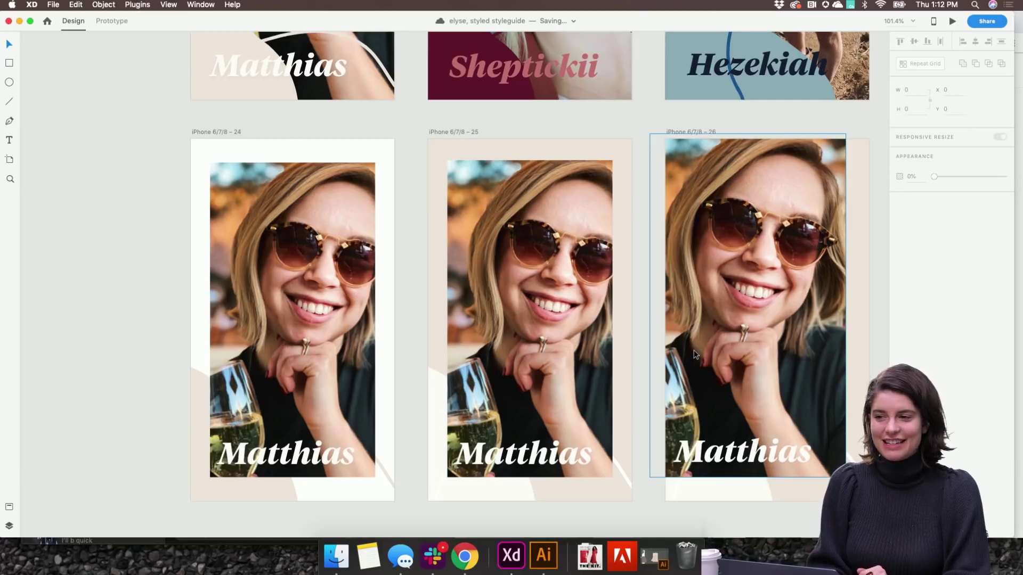
scroll(694, 350, "right", 5)
scroll(694, 350, "down", 2)
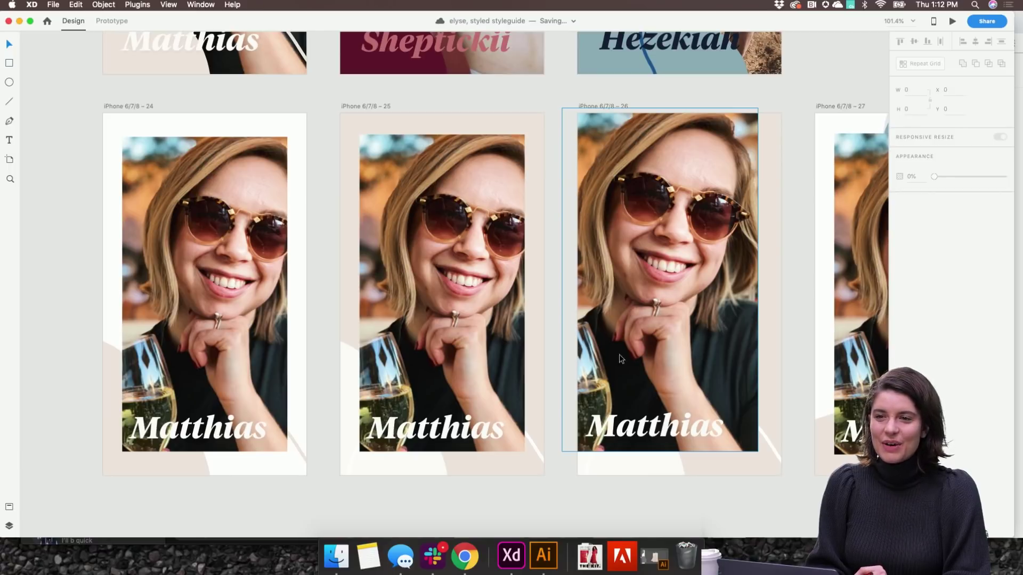
scroll(522, 378, "right", 2)
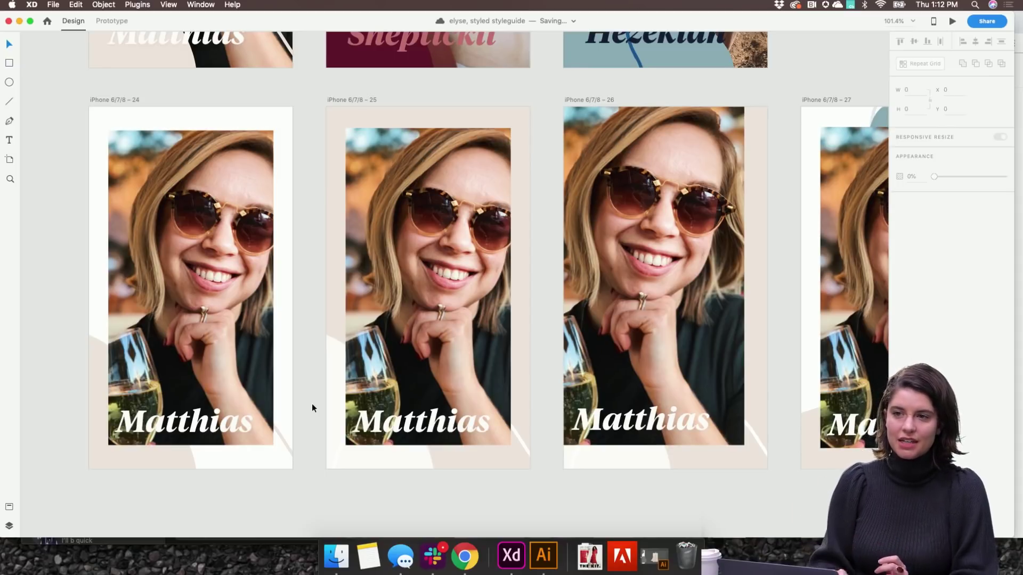
scroll(313, 408, "up", 5)
scroll(312, 408, "up", 3)
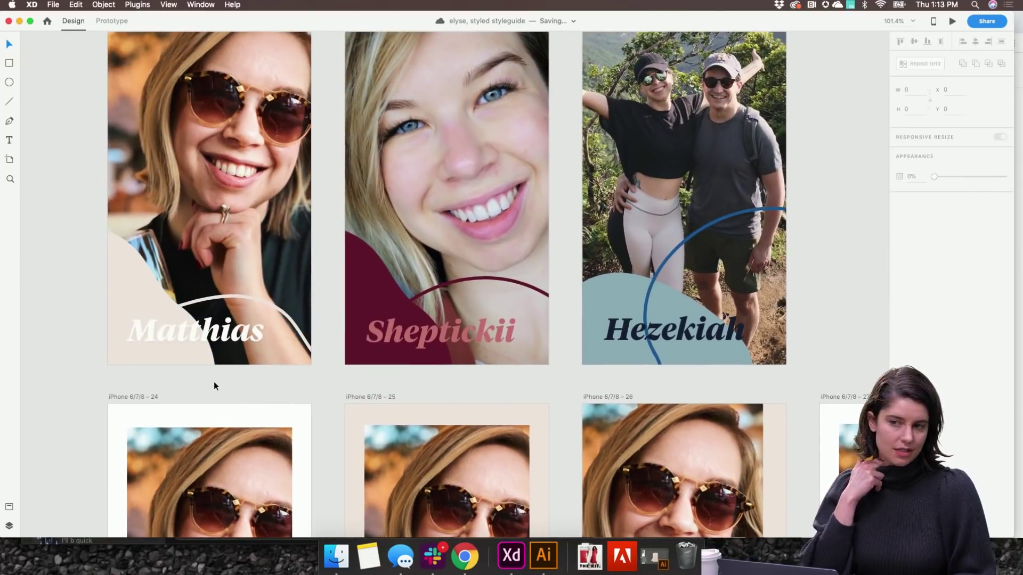
scroll(213, 381, "down", 5)
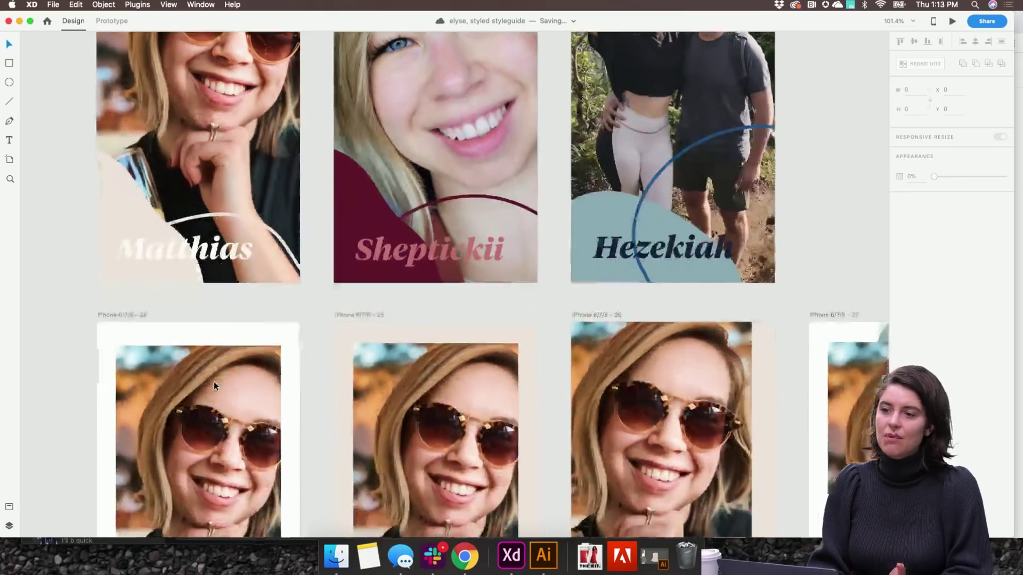
scroll(213, 382, "down", 2)
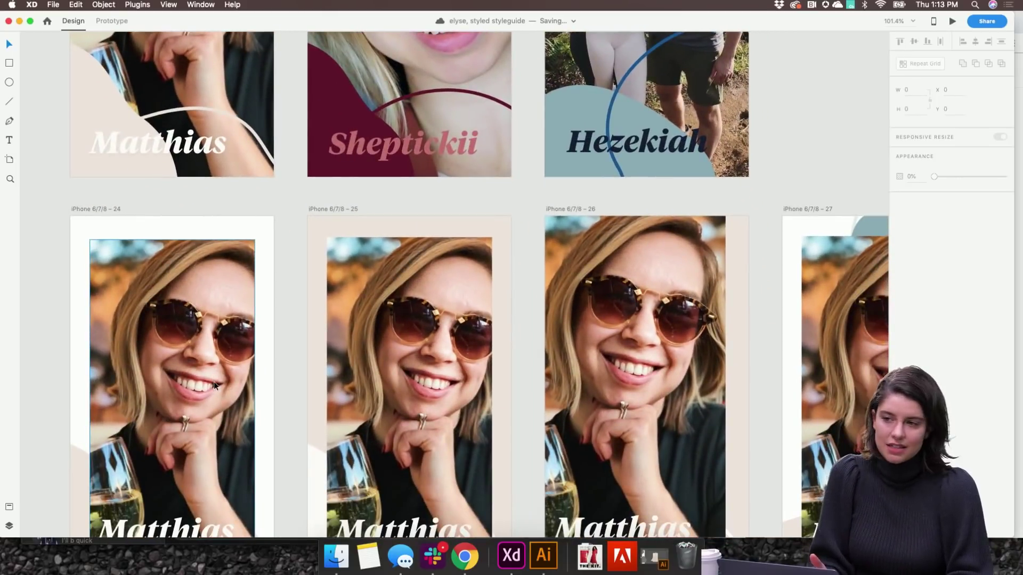
scroll(213, 381, "down", 3)
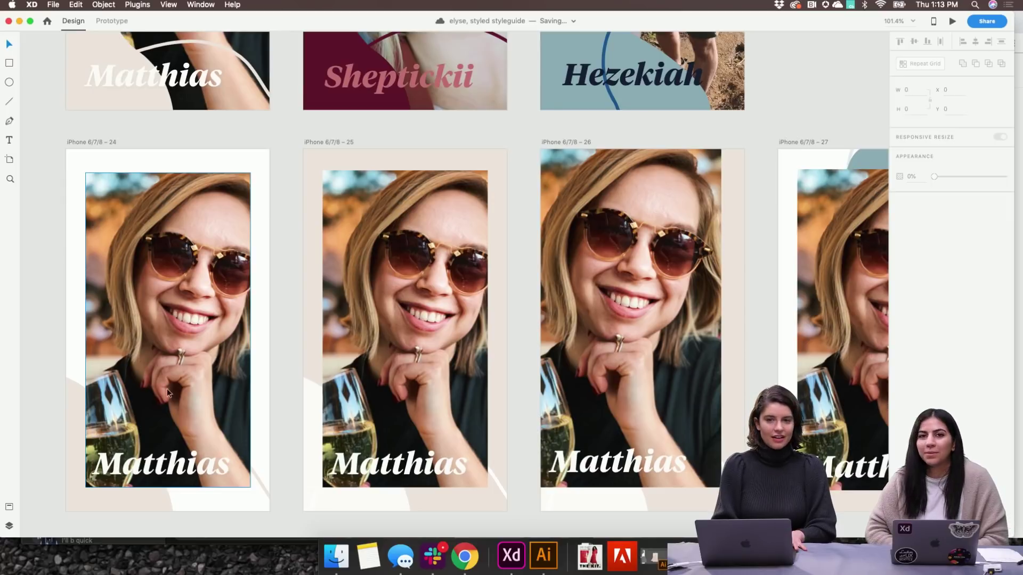
scroll(198, 441, "down", 1)
scroll(198, 441, "right", 1)
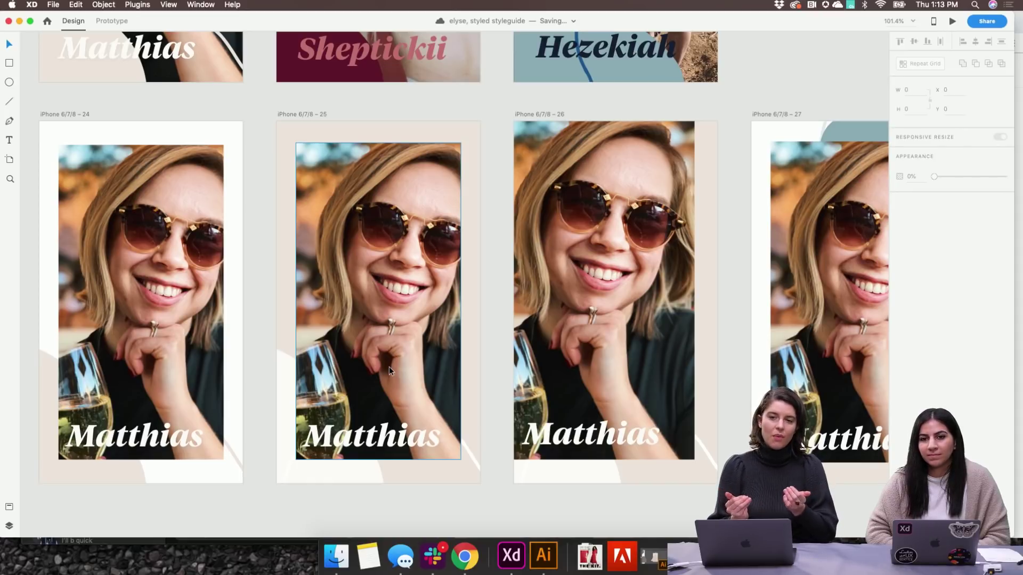
Inspect the organic shape and line accents behind the framed photos on iPhone 6/7/8 – 27, – 30 and the adjacent artboard
scroll(389, 367, "right", 5)
scroll(389, 367, "right", 10)
scroll(390, 370, "right", 5)
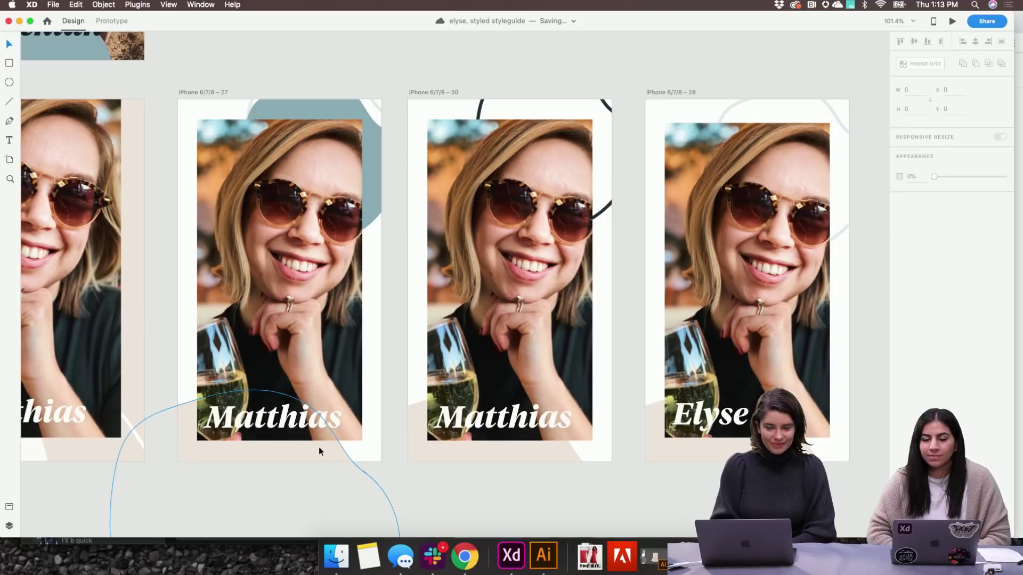
scroll(467, 377, "right", 2)
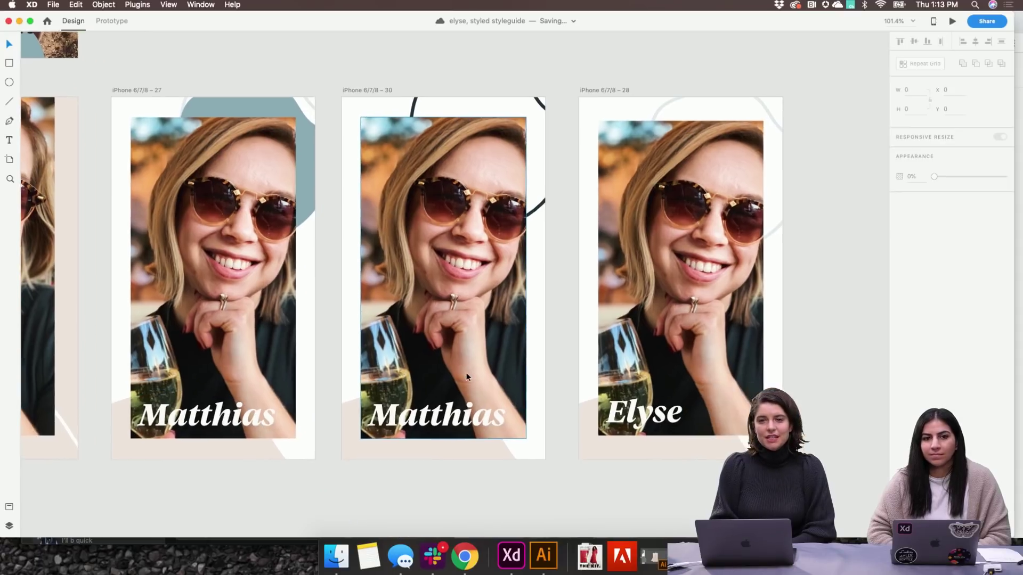
scroll(466, 377, "left", 3)
scroll(466, 373, "down", 5)
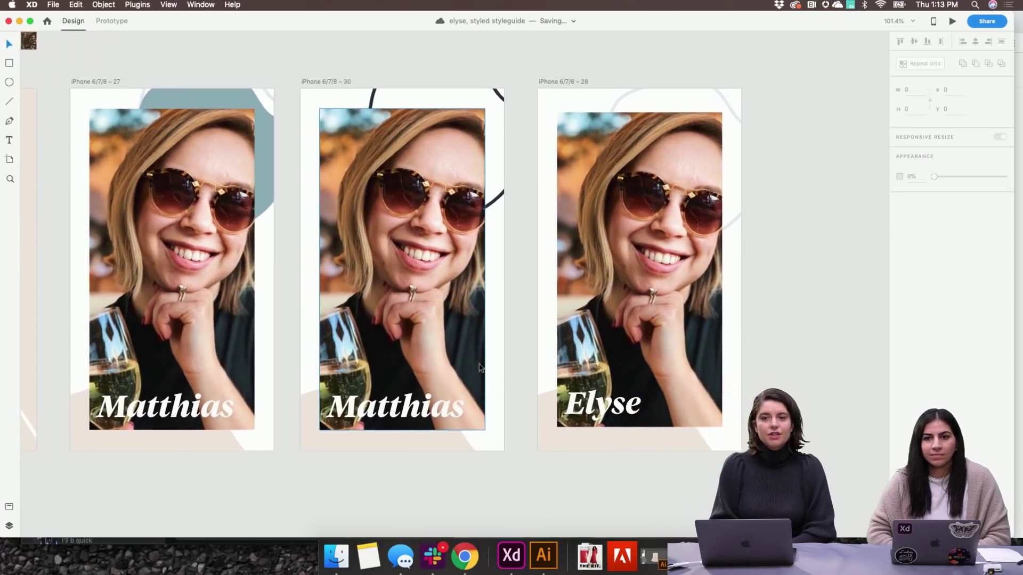
Examine the offset photos, organic shapes, line accents and name placement on the iPhone 6/7/8 – 31 to – 33 artboards
scroll(484, 383, "down", 5)
scroll(484, 379, "up", 10)
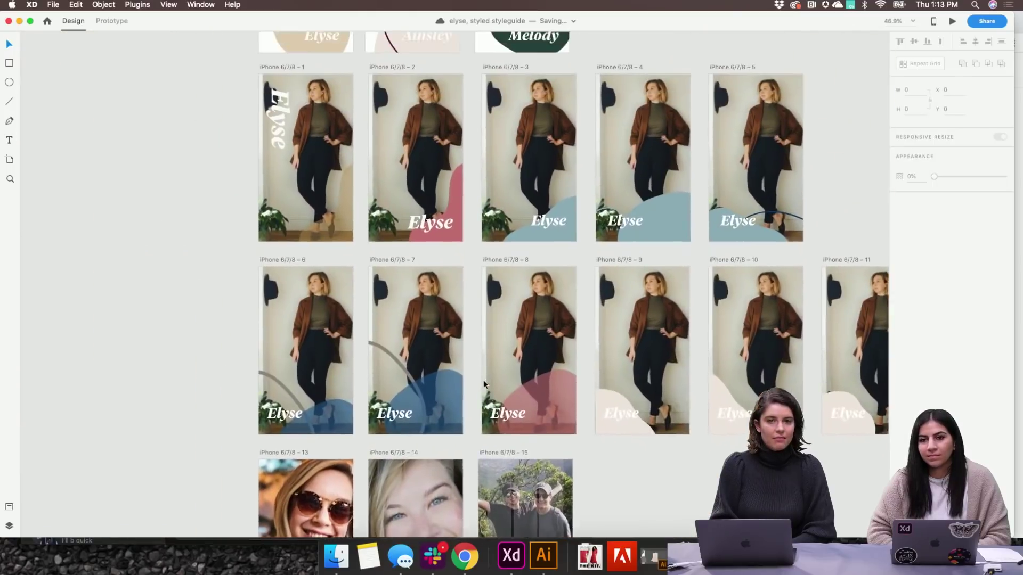
scroll(428, 295, "up", 5)
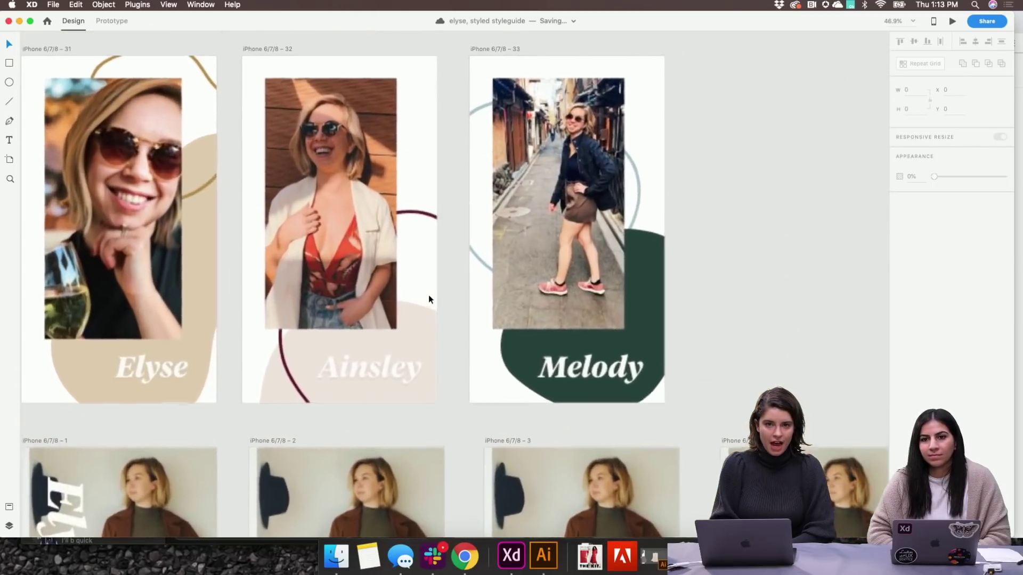
scroll(428, 296, "up", 2)
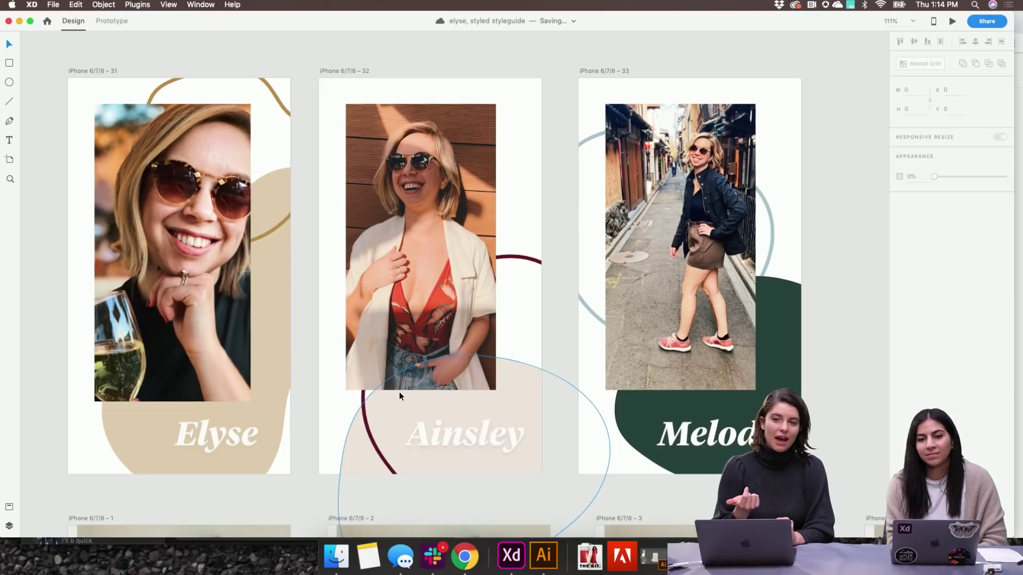
Compare the outlined name lettering on iPhone 6/7/8 – 13 to – 15 with the solid names on iPhone 6/7/8 – 31 to – 33
scroll(400, 397, "down", 10)
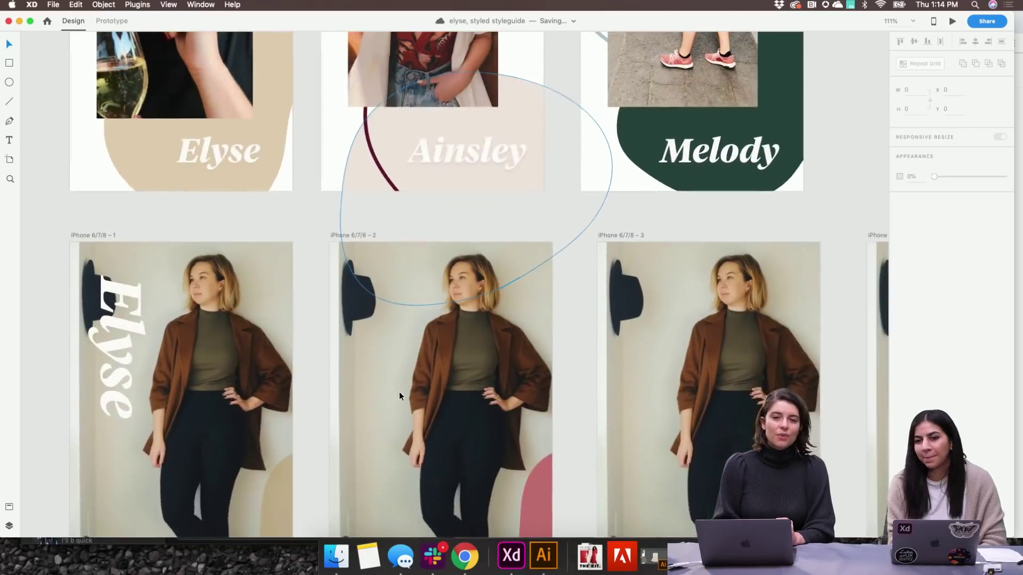
scroll(400, 396, "down", 10)
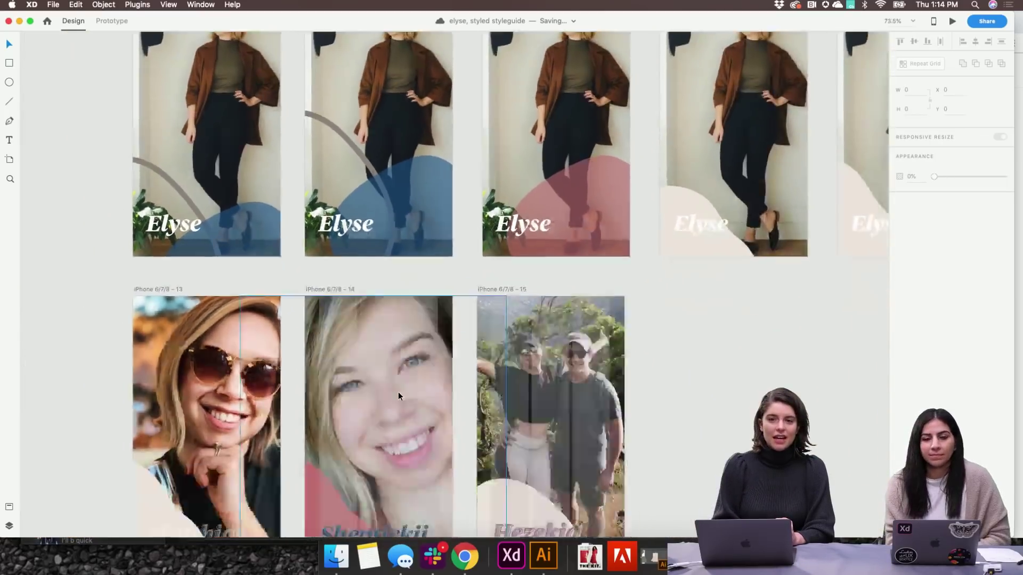
scroll(359, 357, "up", 8)
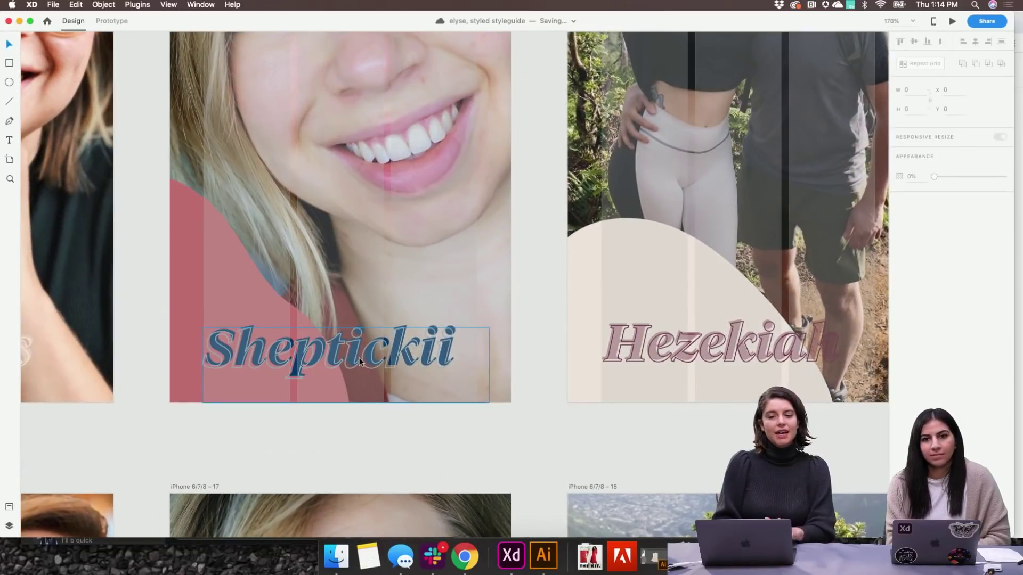
scroll(360, 358, "down", 6)
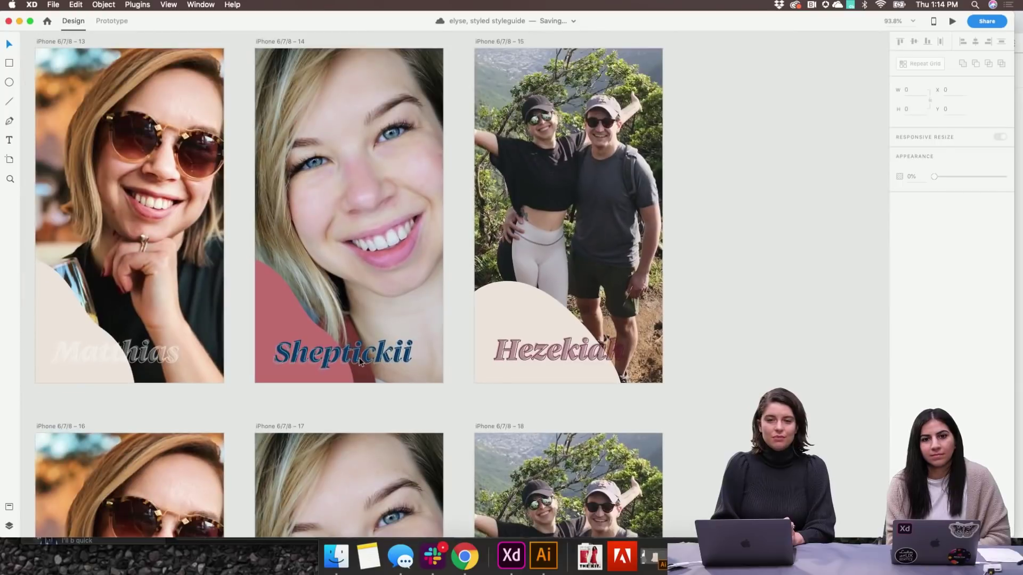
scroll(359, 358, "up", 13)
scroll(359, 361, "up", 10)
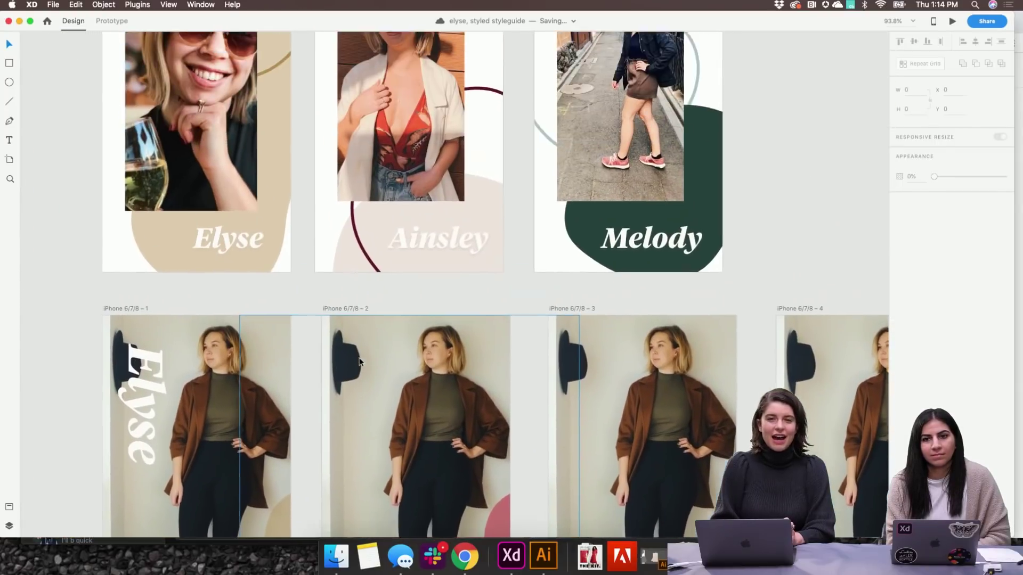
scroll(359, 361, "up", 5)
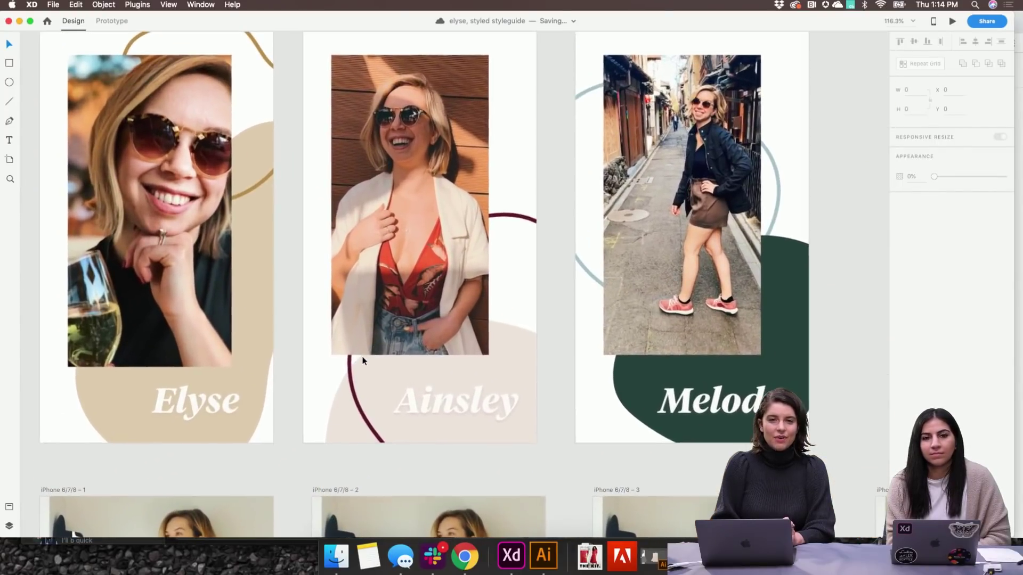
Examine the photo offset, organic shapes, line accents and overall row on the Client Profile: Intro artboards iPhone 6/7/8 – 31 to – 33
scroll(362, 359, "up", 3)
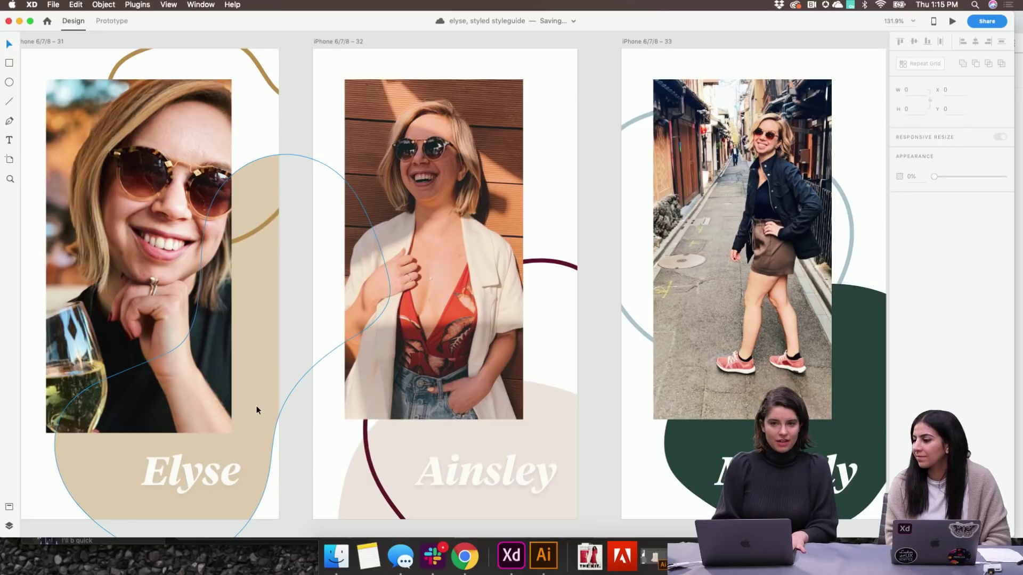
scroll(257, 406, "down", 3)
scroll(257, 410, "up", 1)
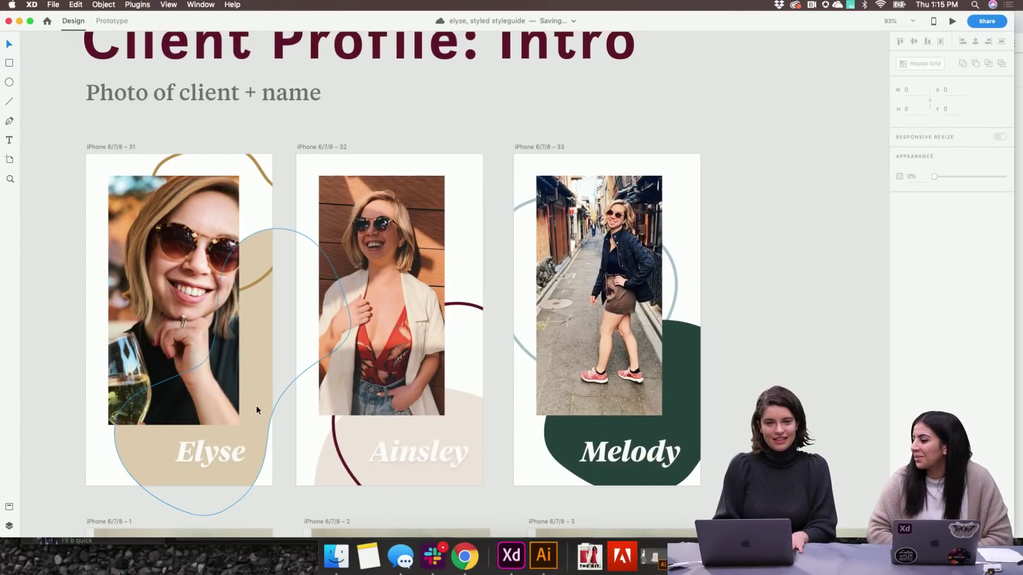
scroll(257, 410, "right", 2)
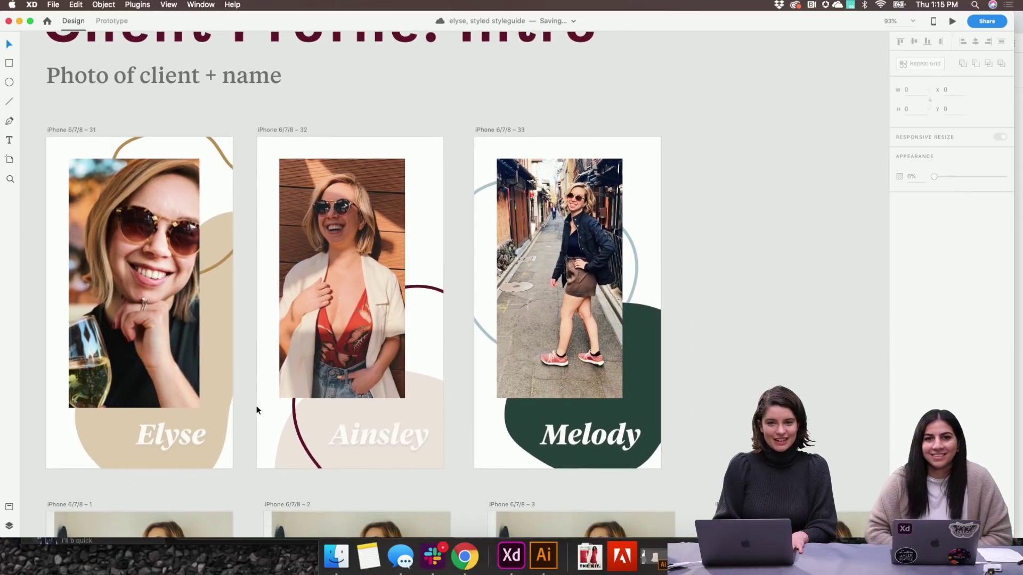
scroll(256, 410, "down", 2)
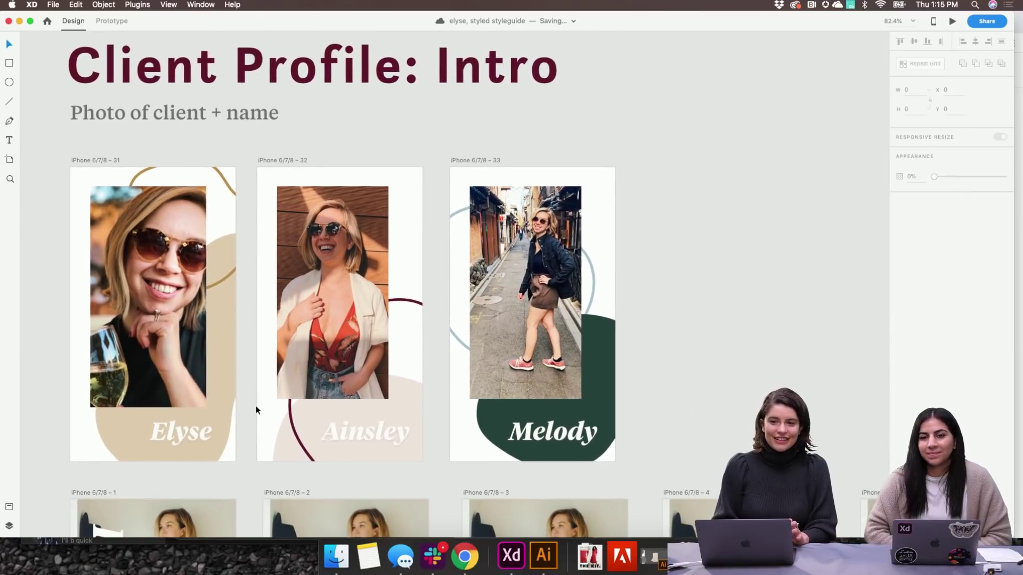
scroll(256, 410, "right", 2)
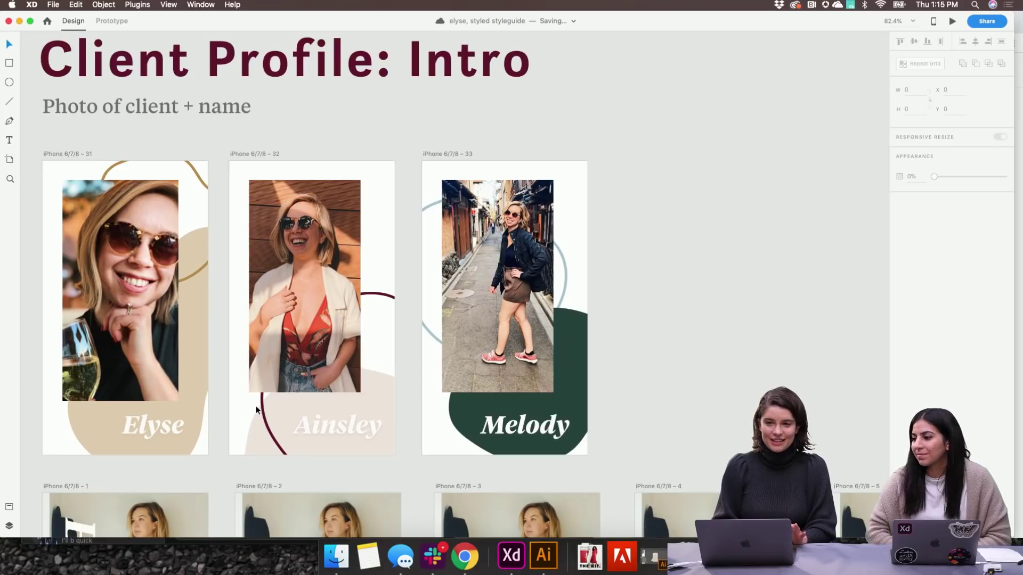
scroll(256, 411, "down", 3)
scroll(241, 413, "down", 3)
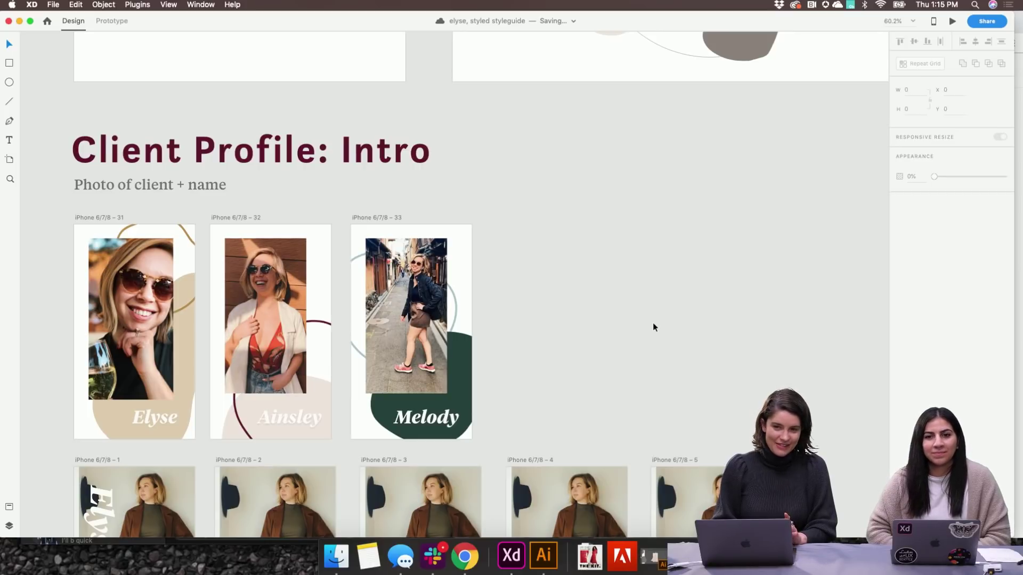
scroll(408, 373, "up", 5)
scroll(407, 373, "left", 3)
scroll(407, 373, "left", 2)
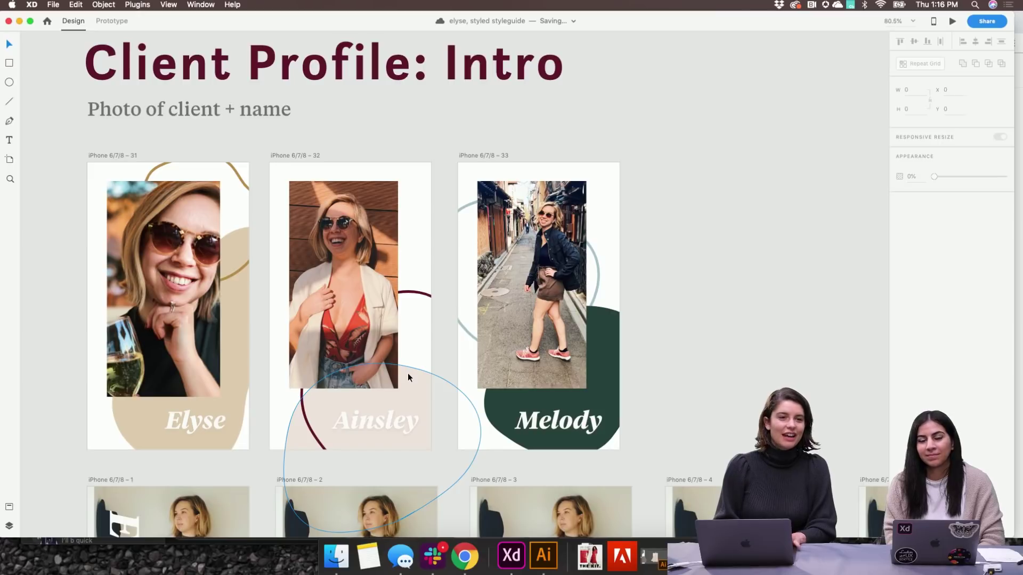
Find the Client Profile: All Text Slide section and look over its iPhone 6/7/8 – 34 and – 35 artboards
scroll(394, 376, "down", 3)
scroll(395, 376, "right", 5)
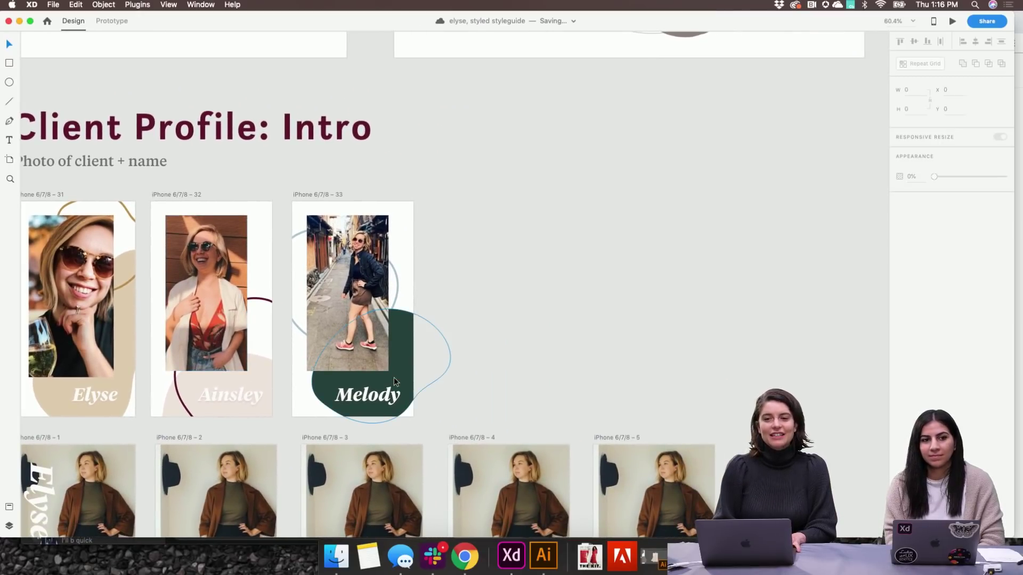
scroll(394, 377, "right", 1)
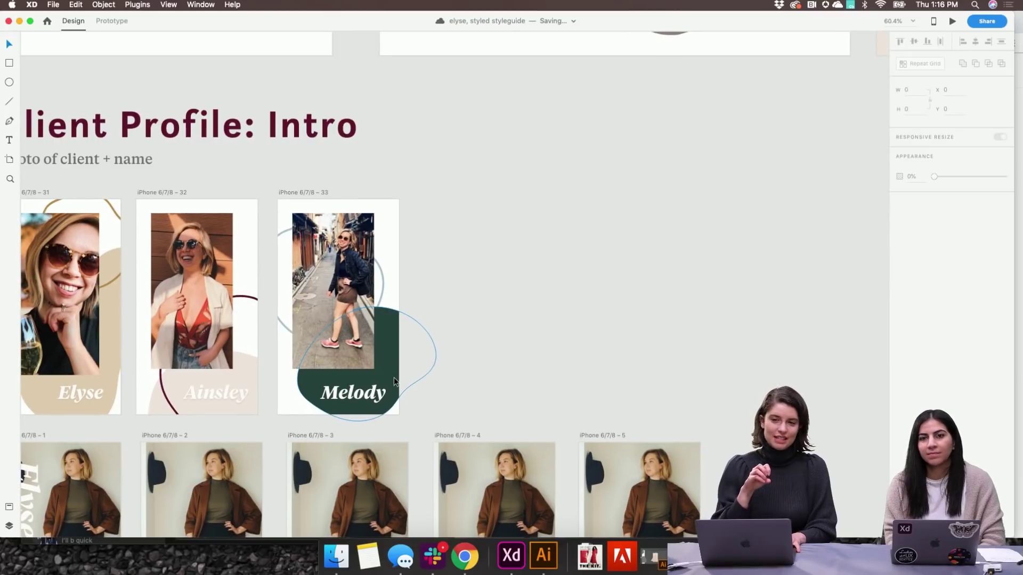
scroll(394, 377, "right", 15)
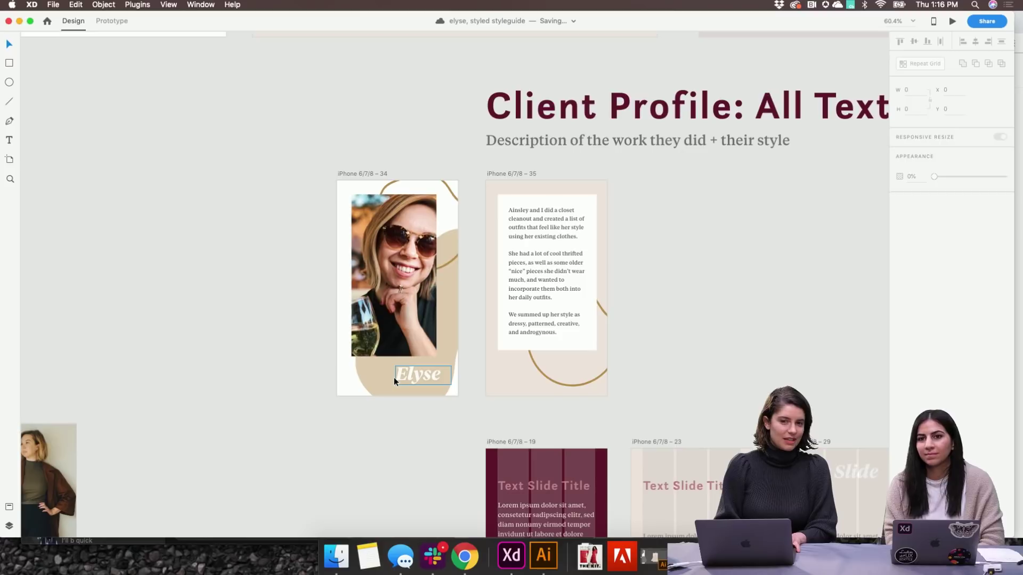
scroll(394, 377, "right", 4)
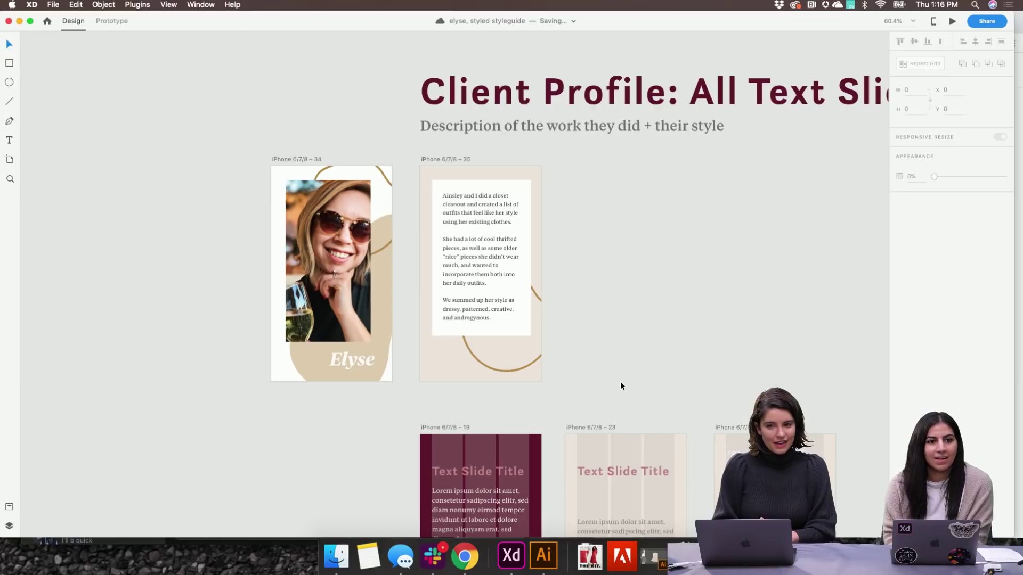
scroll(621, 382, "right", 3)
scroll(620, 381, "up", 5)
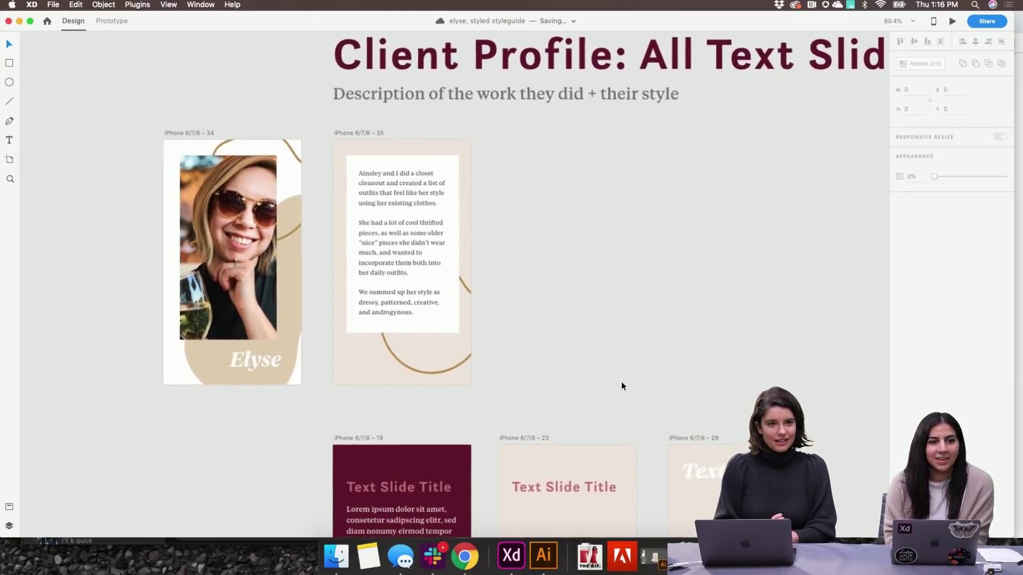
scroll(621, 386, "up", 4)
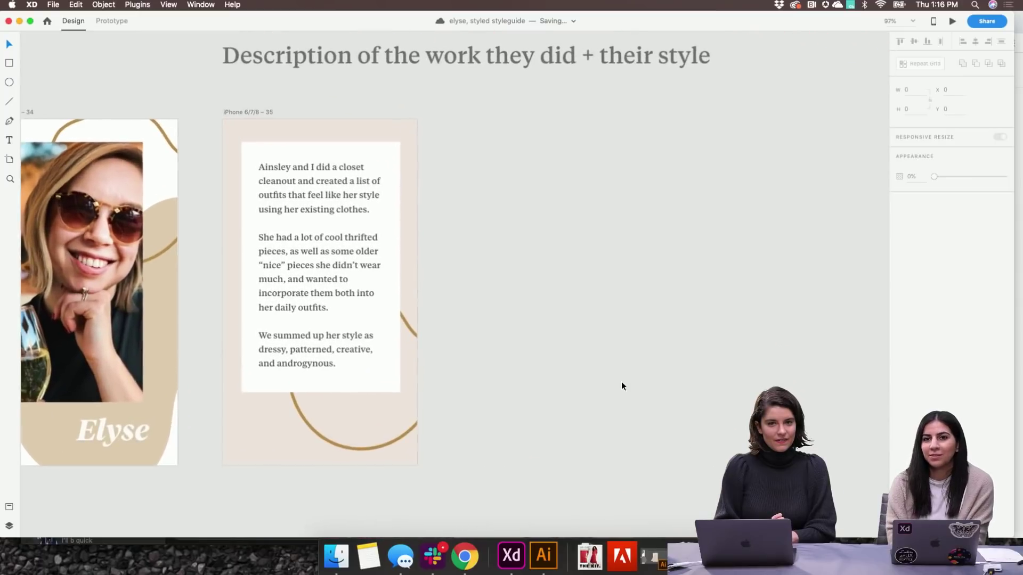
Compare the photo slide on iPhone 6/7/8 – 34 with the white text card and gold line on iPhone 6/7/8 – 35
scroll(621, 387, "left", 2)
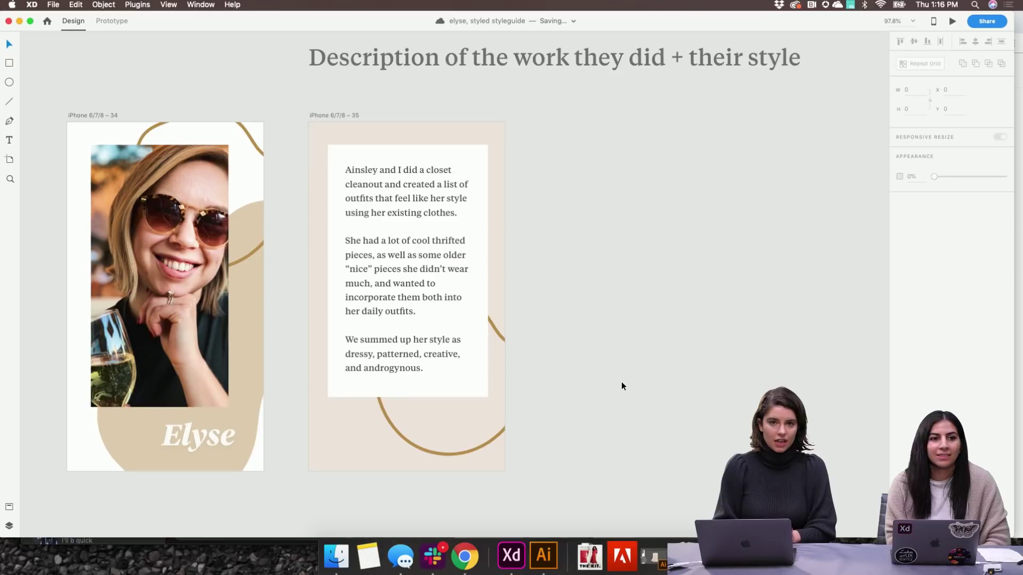
scroll(622, 385, "left", 3)
scroll(622, 386, "down", 2)
scroll(621, 381, "up", 2)
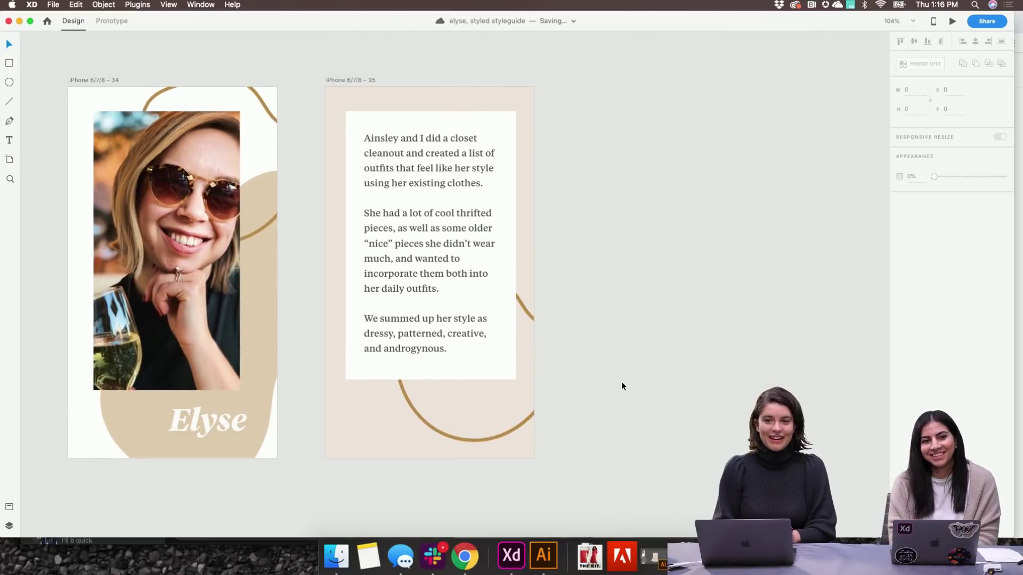
scroll(622, 382, "left", 2)
scroll(621, 382, "down", 2)
scroll(622, 382, "up", 2)
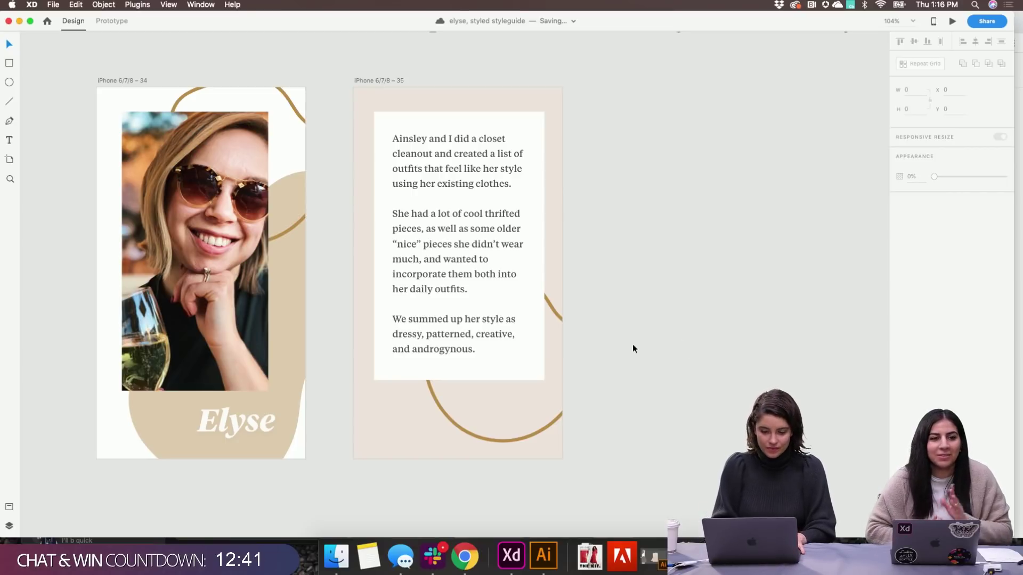
scroll(633, 348, "down", 5)
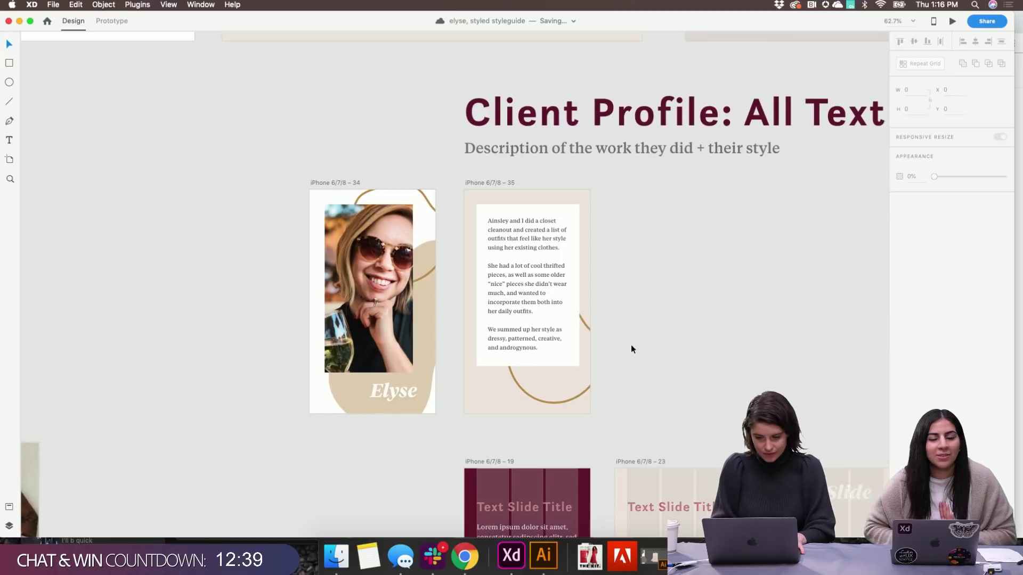
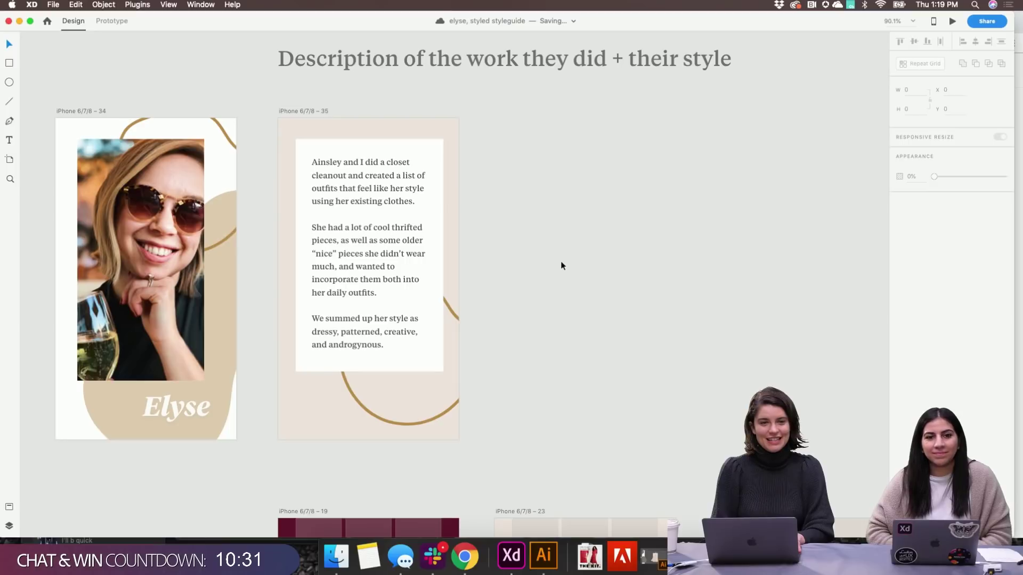
Turn off the layout grid on the text slide artboards iPhone 6/7/8 – 19, – 23 and – 29 together
scroll(561, 265, "right", 3)
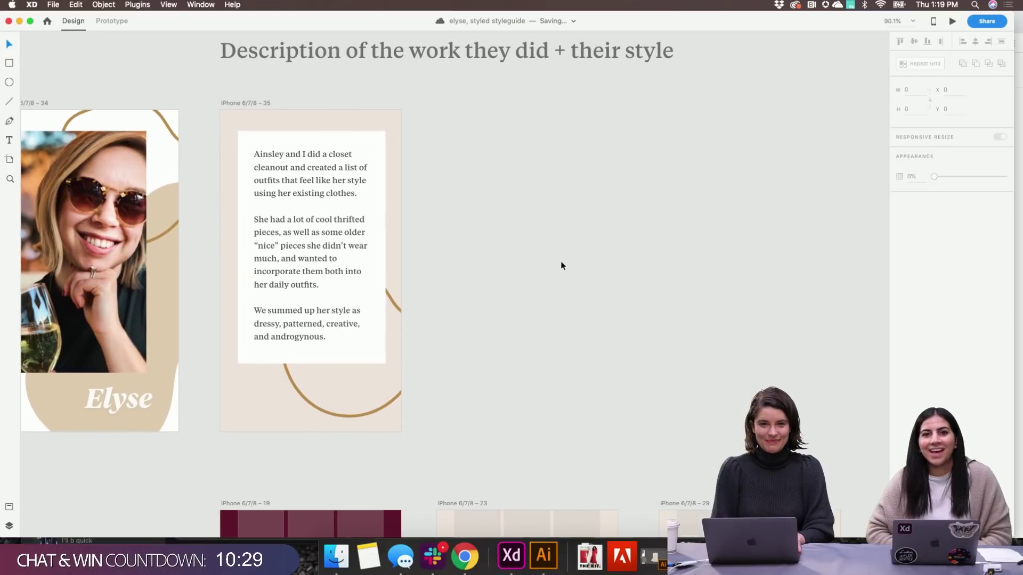
scroll(565, 259, "up", 5)
scroll(565, 259, "down", 8)
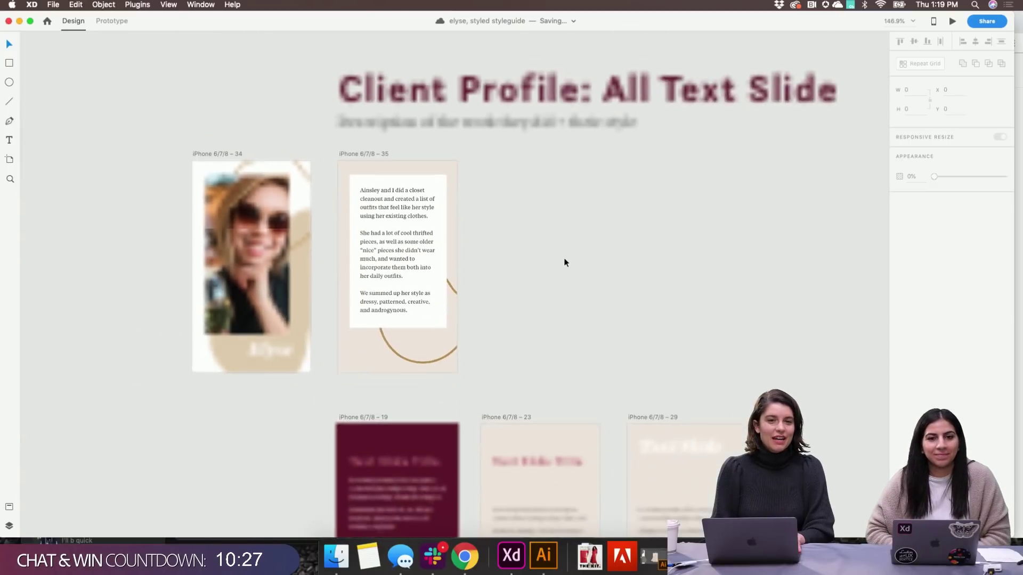
scroll(565, 262, "down", 1)
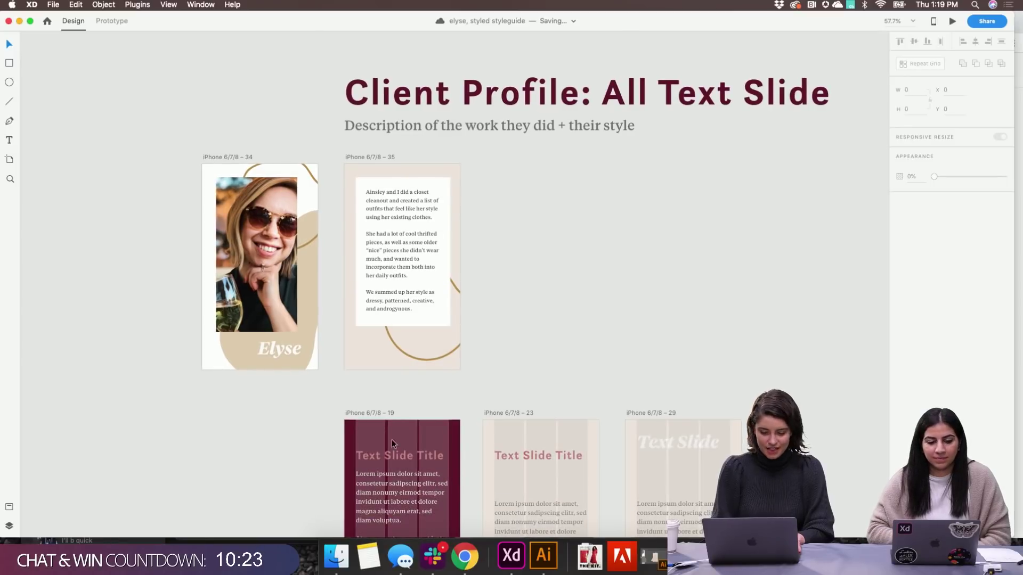
left_click(391, 413)
left_click(513, 412, "shift")
left_click(651, 414, "shift")
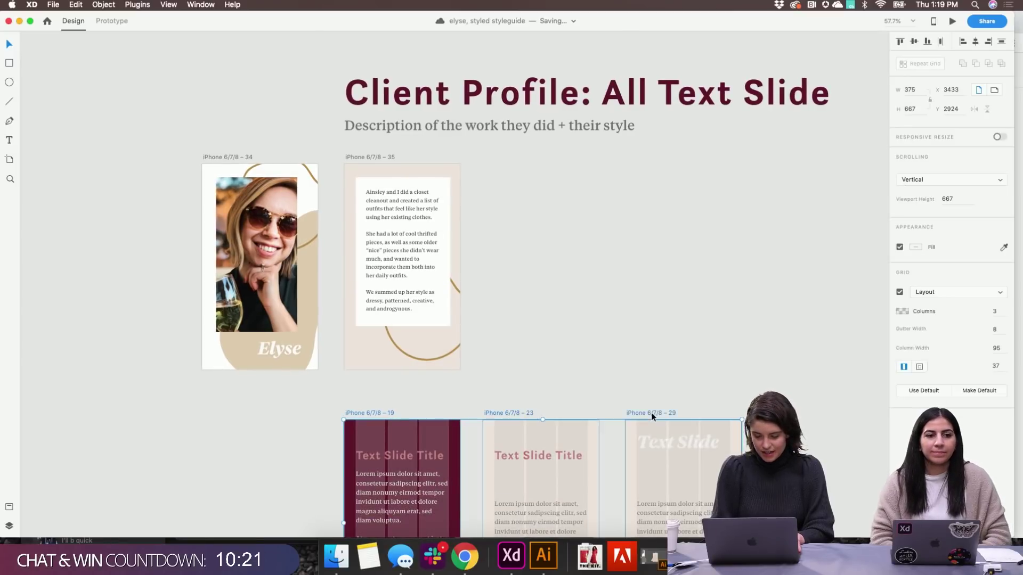
left_click(899, 292)
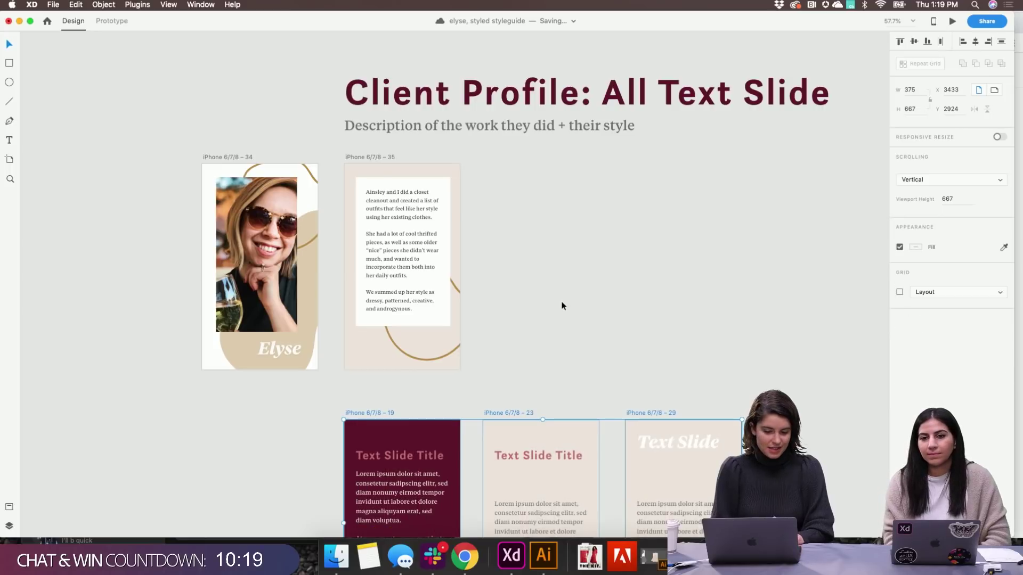
Review the text slide explorations on iPhone 6/7/8 – 19, – 23 and – 29 without their grids, and select the three artboards
scroll(561, 302, "down", 5)
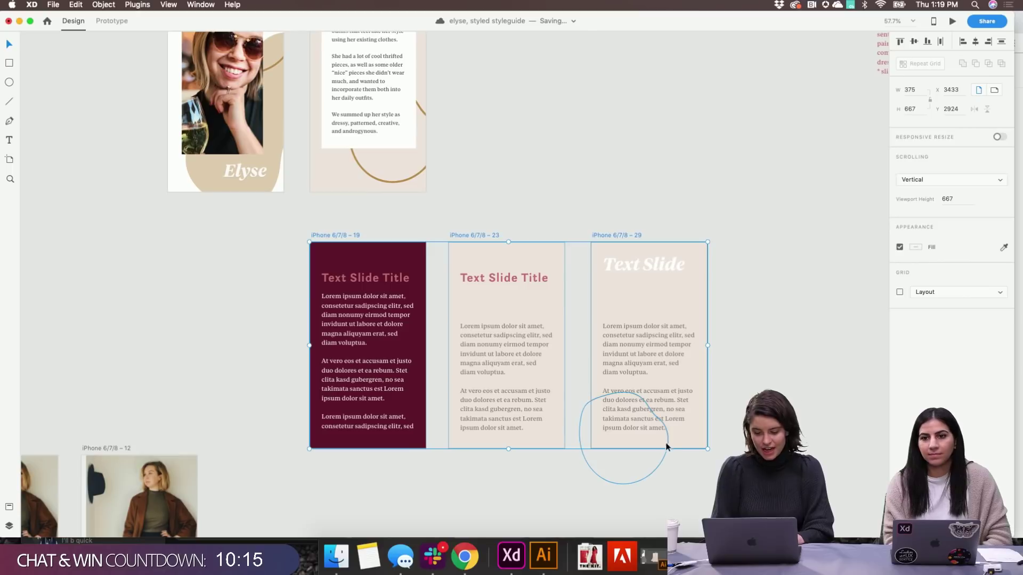
left_click(666, 443)
key("Escape")
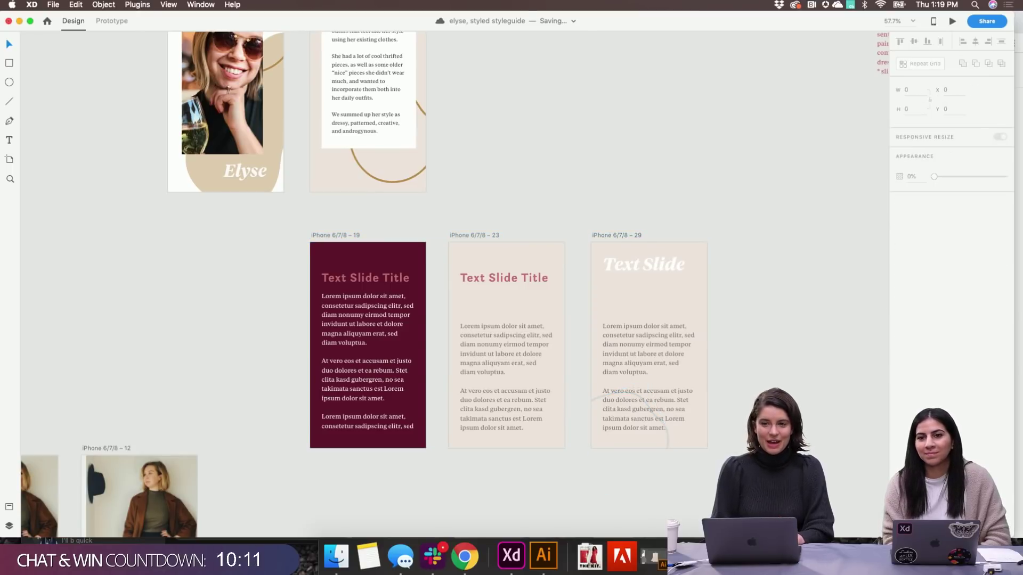
scroll(636, 374, "up", 5)
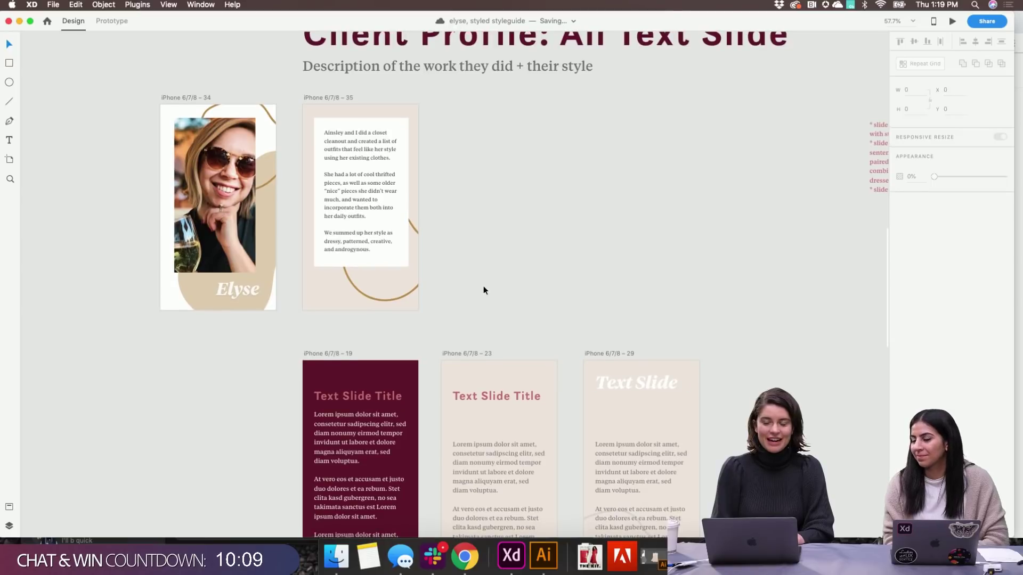
scroll(485, 288, "up", 5)
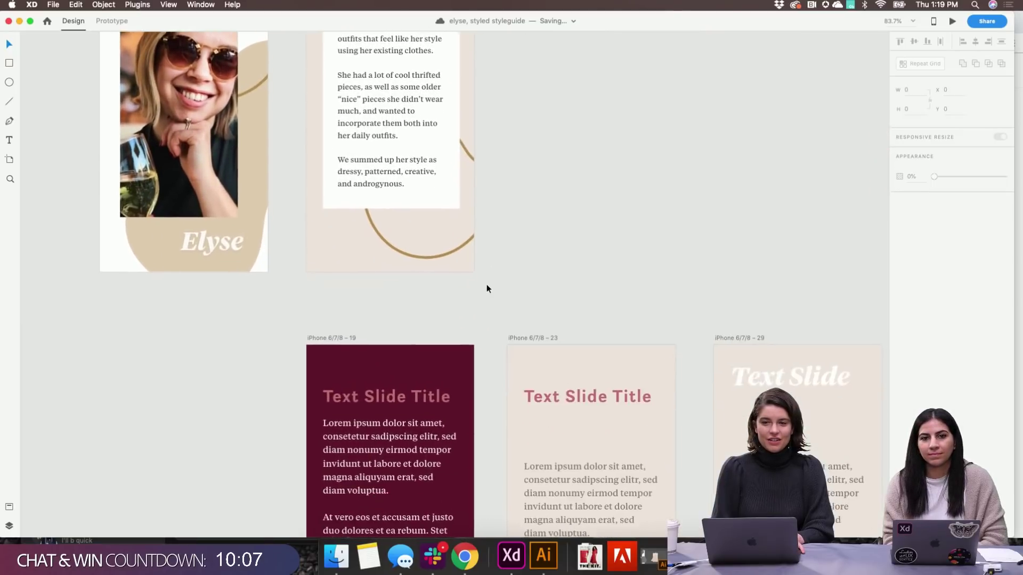
scroll(487, 287, "down", 5)
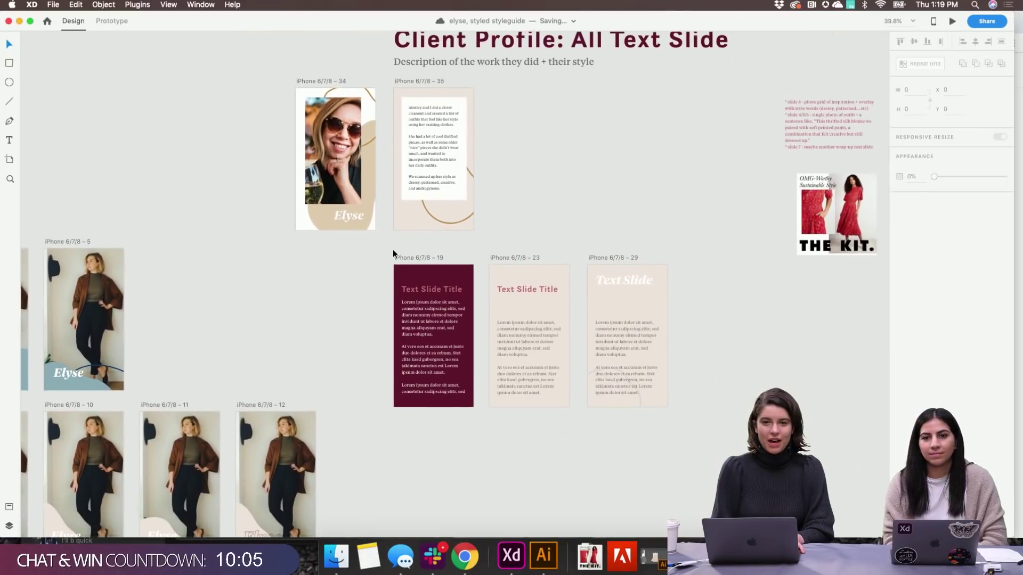
left_click_drag(393, 254, 694, 449)
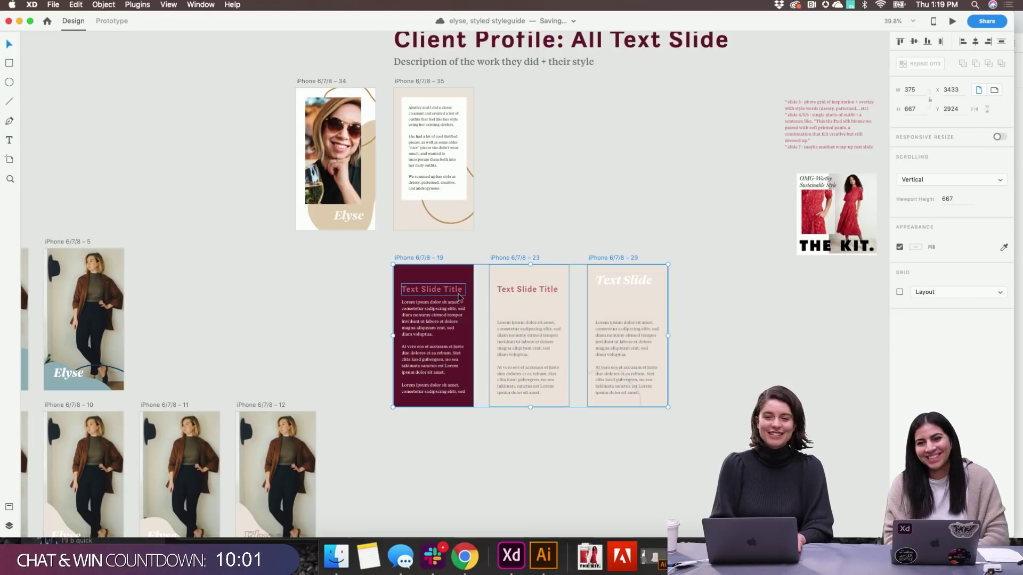
scroll(470, 229, "up", 3)
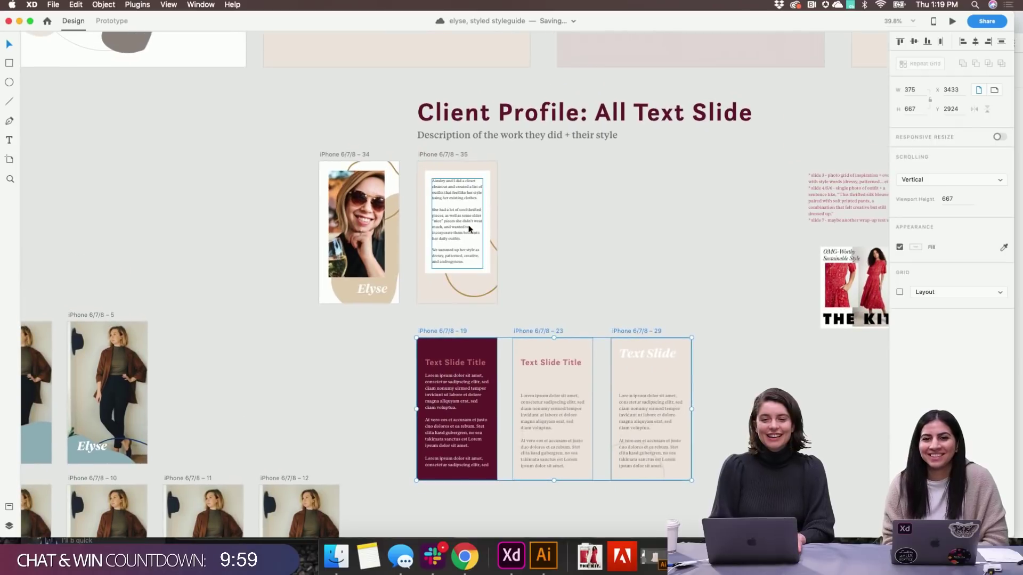
Nudge the description text on iPhone 6/7/8 – 35 up about 9 px within its white card, and deselect it
scroll(469, 229, "up", 5)
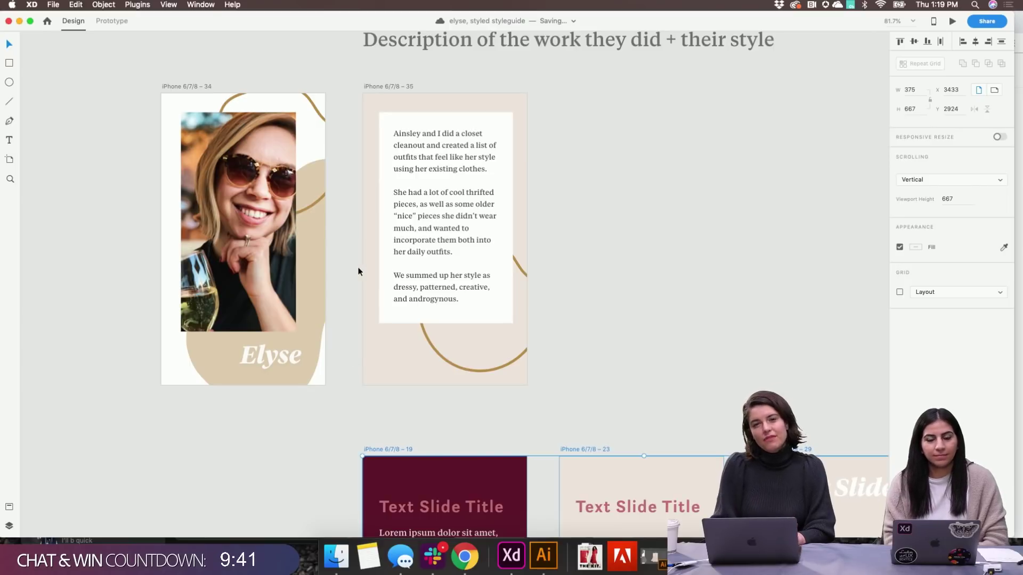
scroll(358, 272, "up", 5)
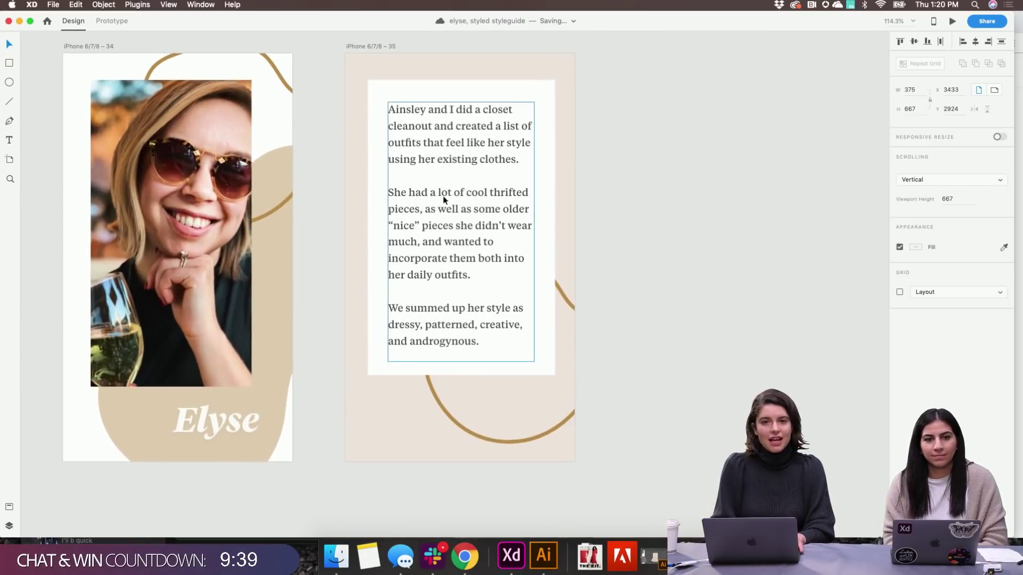
left_click(442, 199)
key("Up")
key("Up")
key("Up")
key("Up")
key("Up")
key("Up")
key("Up")
key("Up")
key("Up")
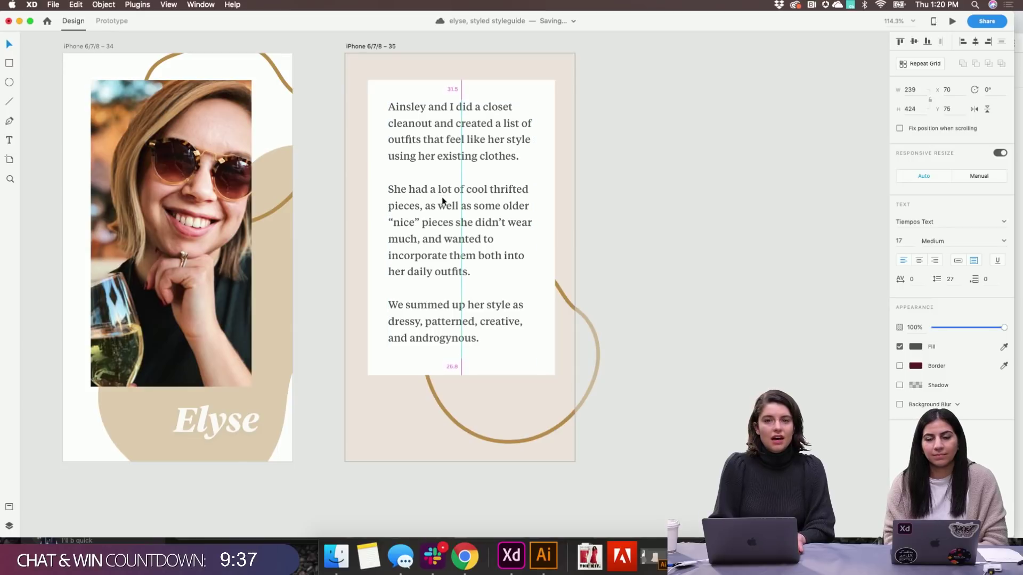
left_click(709, 238)
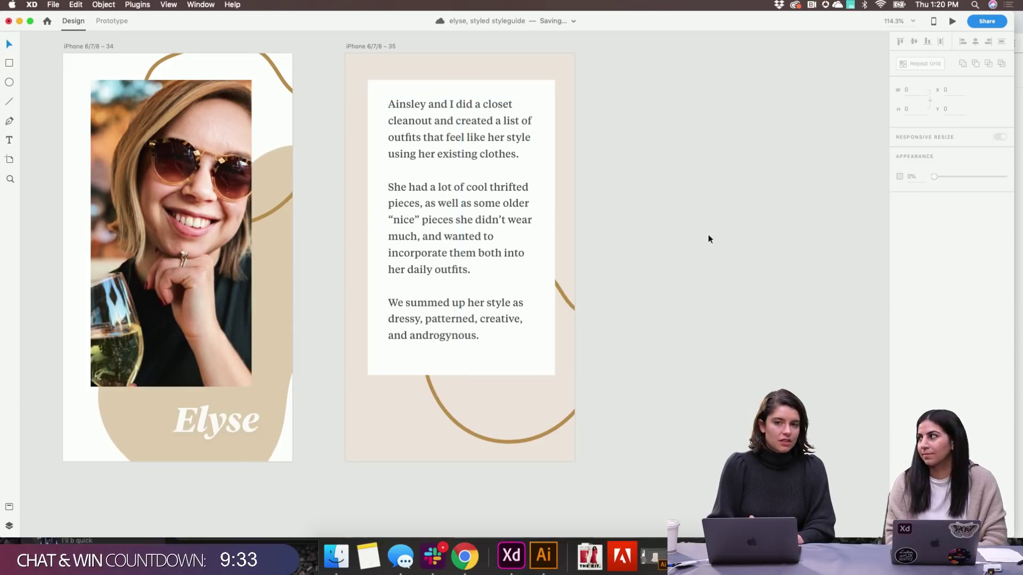
scroll(708, 236, "down", 5)
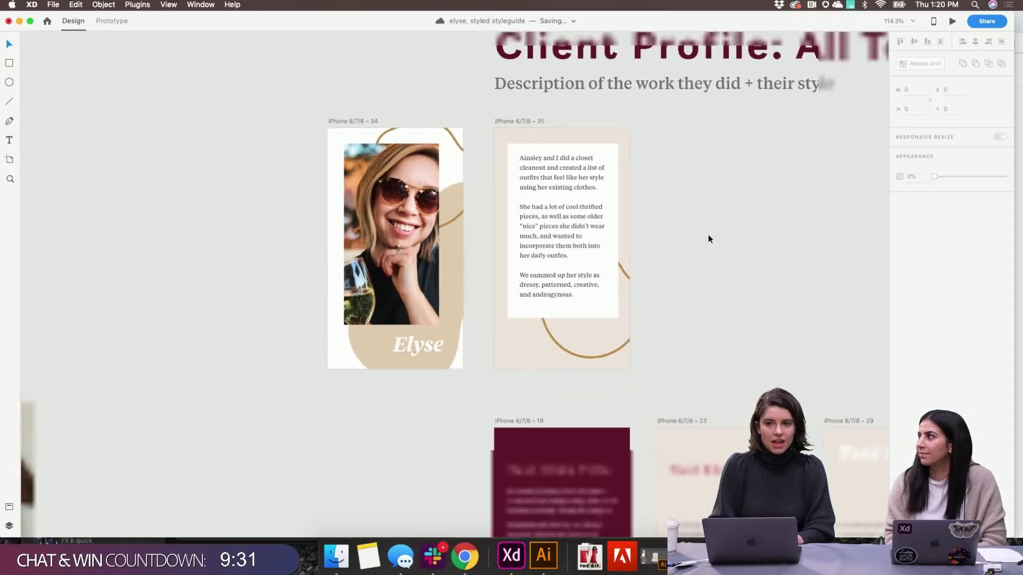
Review the all-text slide section and the Photos section's notes and iPhone 6/7/8 – 36 layout against the finished client profile slides
scroll(709, 236, "right", 10)
scroll(709, 238, "right", 4)
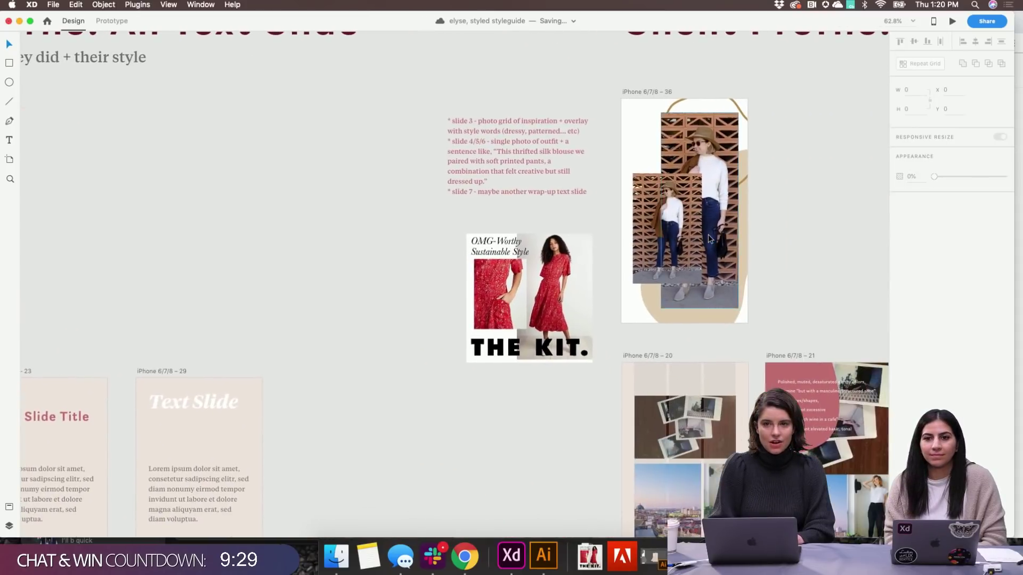
scroll(709, 238, "up", 6)
scroll(709, 239, "right", 6)
scroll(709, 238, "down", 2)
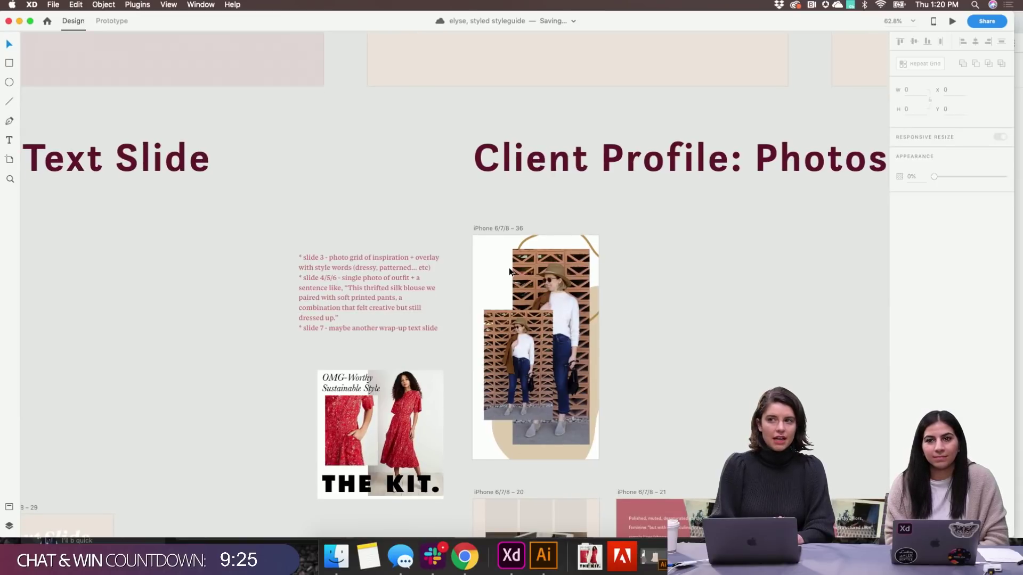
scroll(509, 272, "left", 12)
scroll(510, 272, "down", 3)
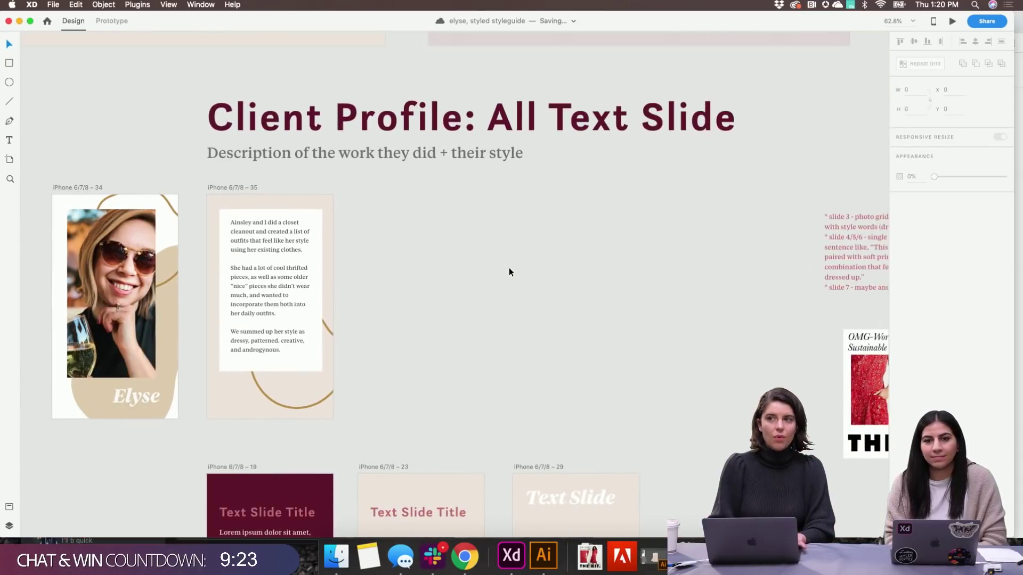
scroll(509, 272, "up", 3)
scroll(510, 272, "down", 5)
scroll(510, 272, "down", 2)
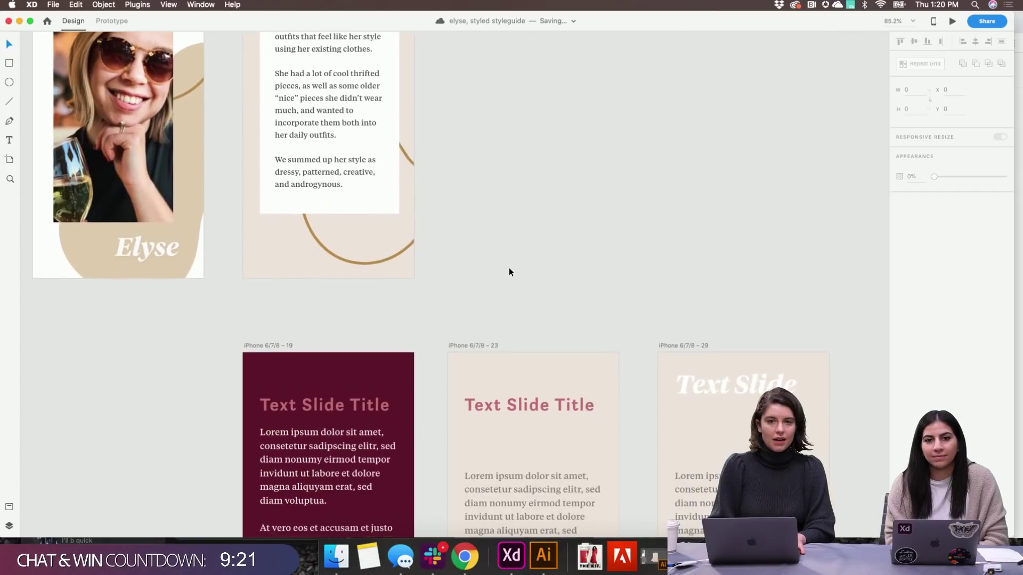
scroll(509, 272, "up", 5)
scroll(510, 272, "down", 5)
scroll(510, 272, "down", 3)
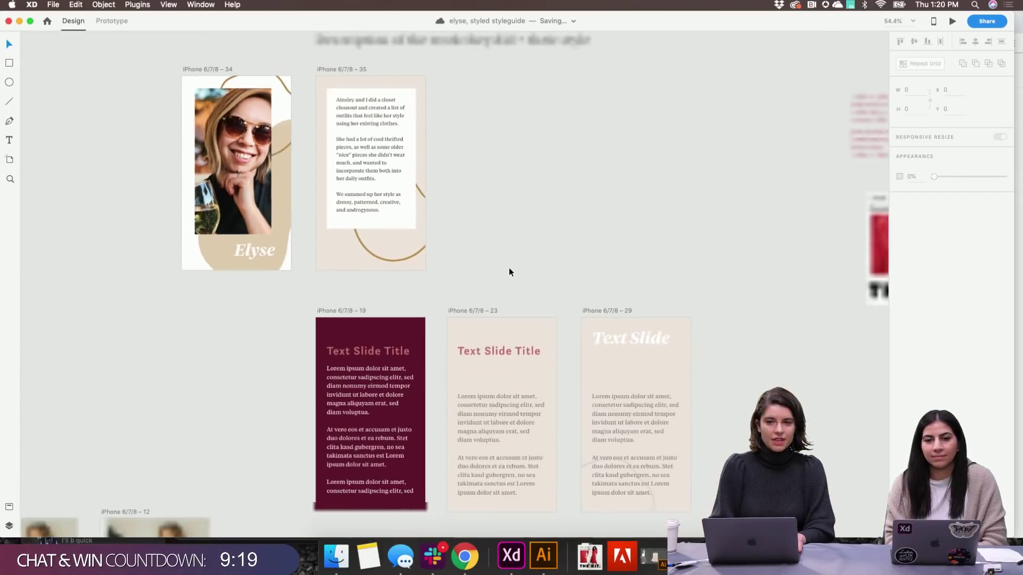
Move the text slide artboards iPhone 6/7/8 – 19, – 23 and – 29 together down to Y 3614, level with iPhone 6/7/8 – 12
scroll(509, 272, "down", 5)
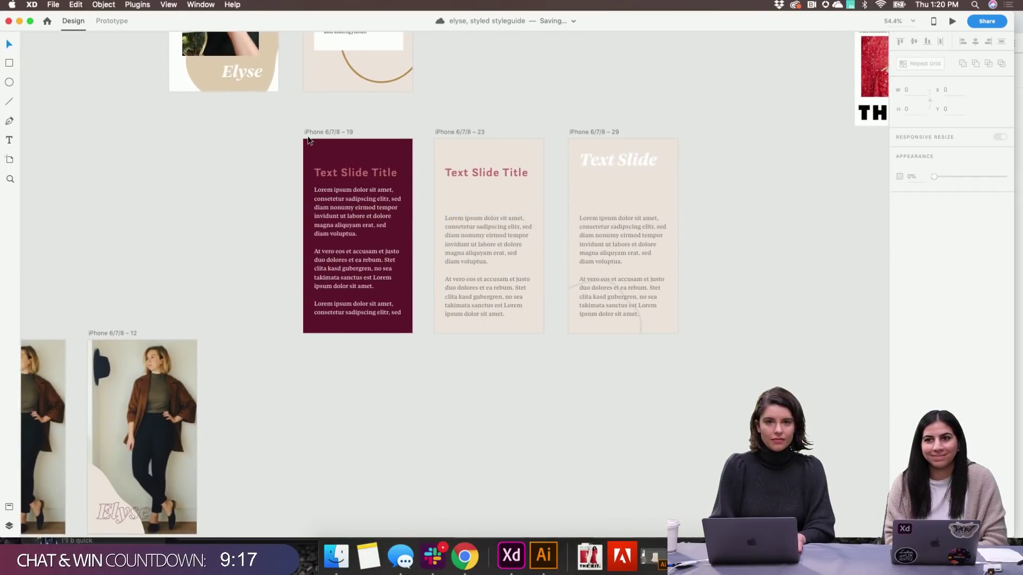
left_click_drag(286, 126, 696, 357)
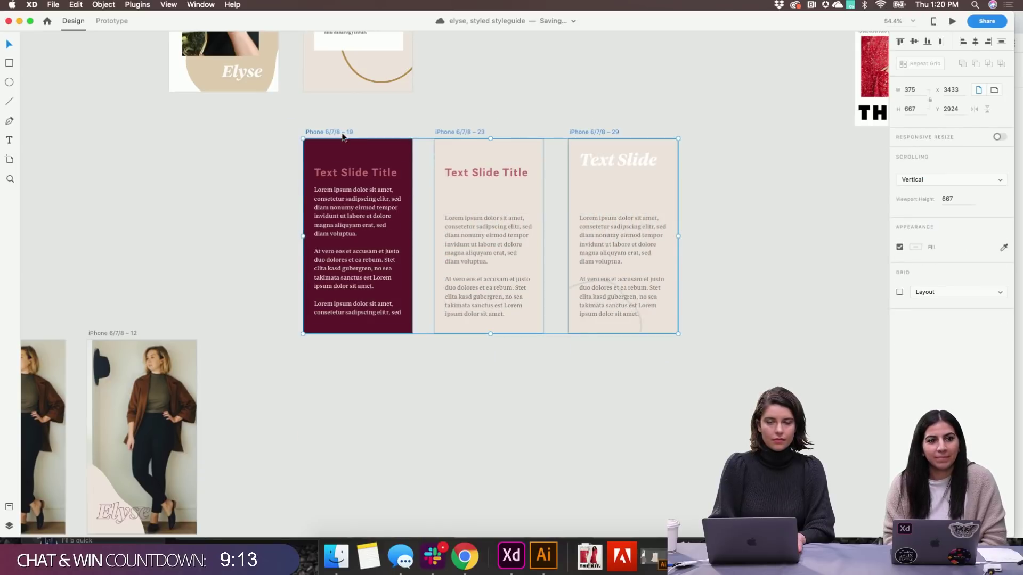
left_click_drag(343, 137, 377, 337)
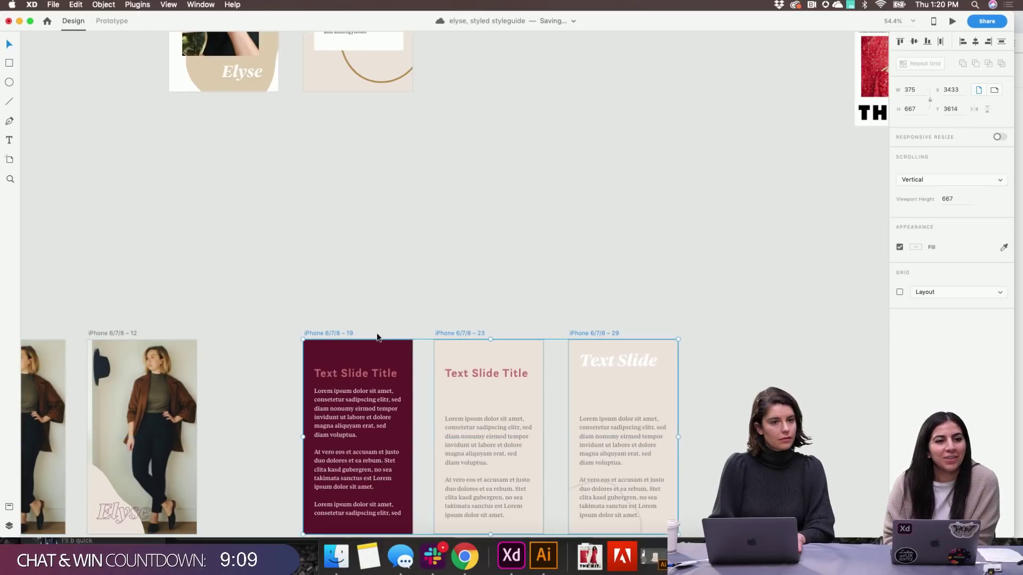
Duplicate the text slide artboard iPhone 6/7/8 – 35 beside the original at X 3875, Y 2094, and deselect the copy
scroll(357, 237, "up", 6)
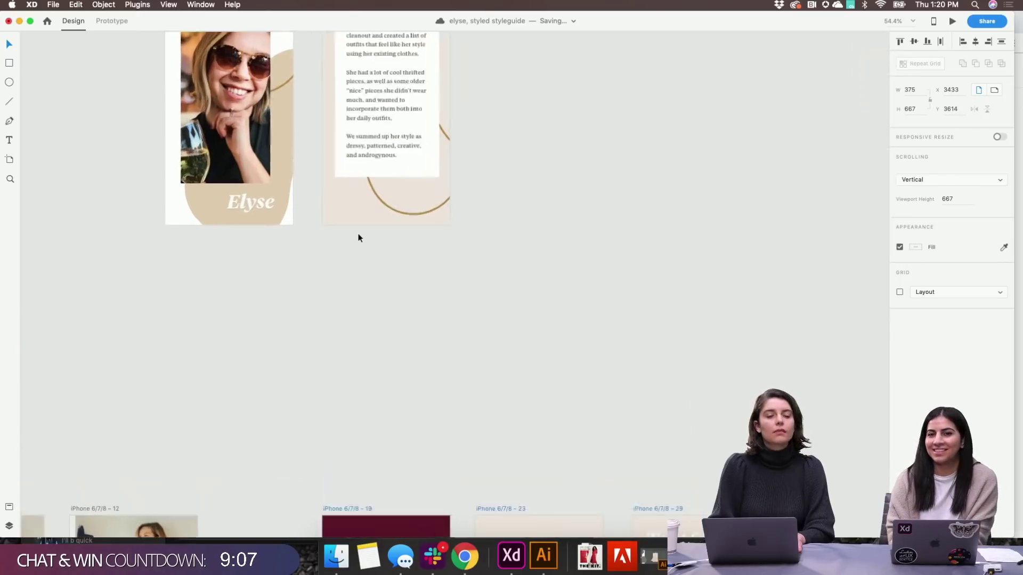
scroll(358, 238, "up", 10)
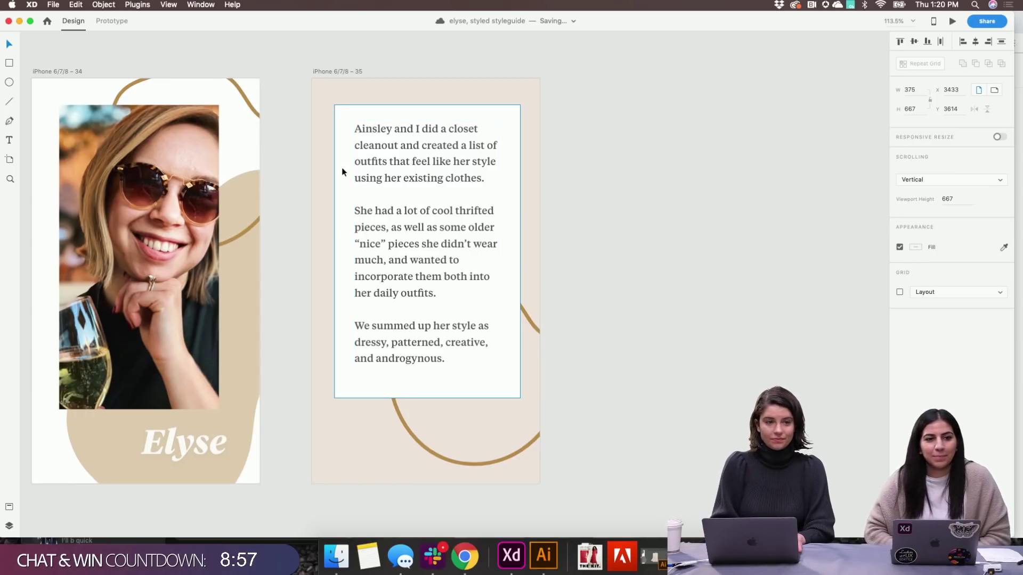
scroll(341, 166, "up", 5)
scroll(342, 169, "down", 3)
left_click(366, 212)
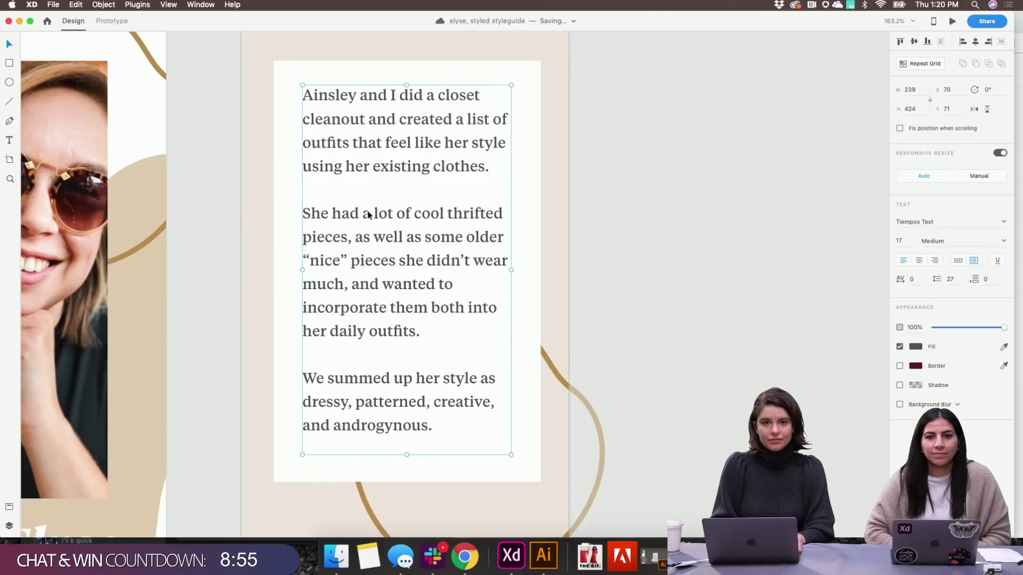
scroll(366, 213, "down", 3)
left_click(538, 233)
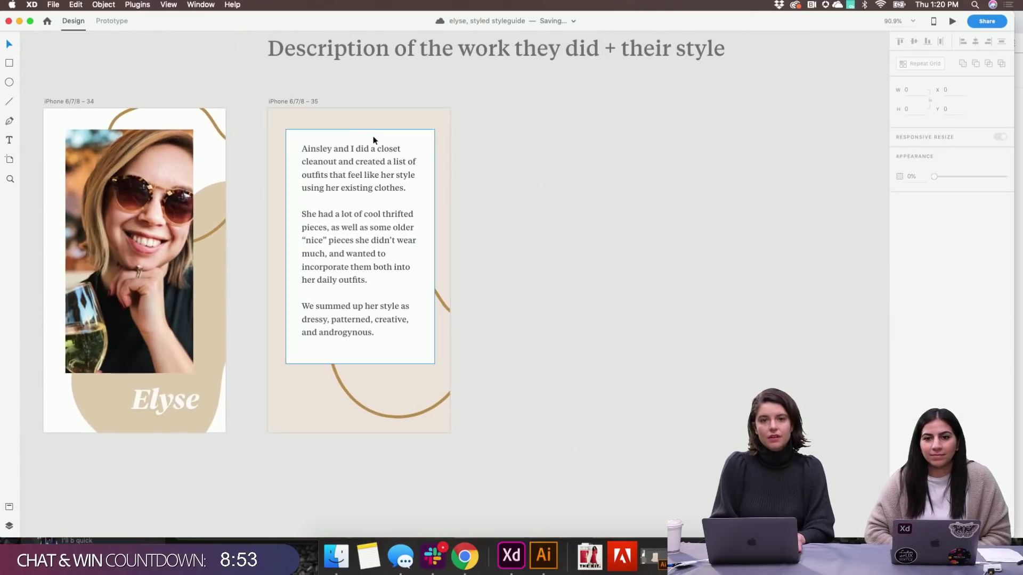
left_click_drag(314, 105, 529, 148)
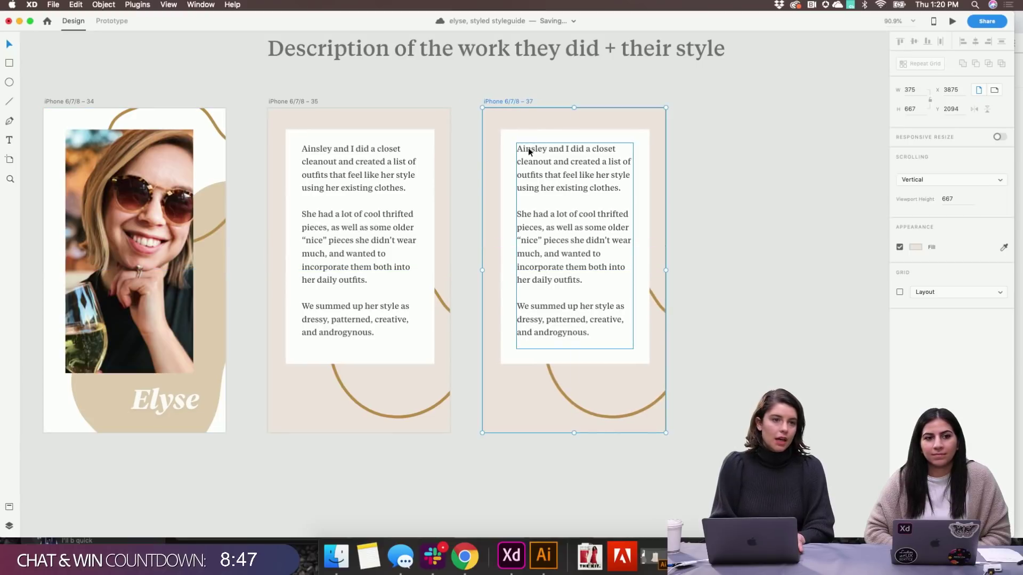
left_click(783, 210)
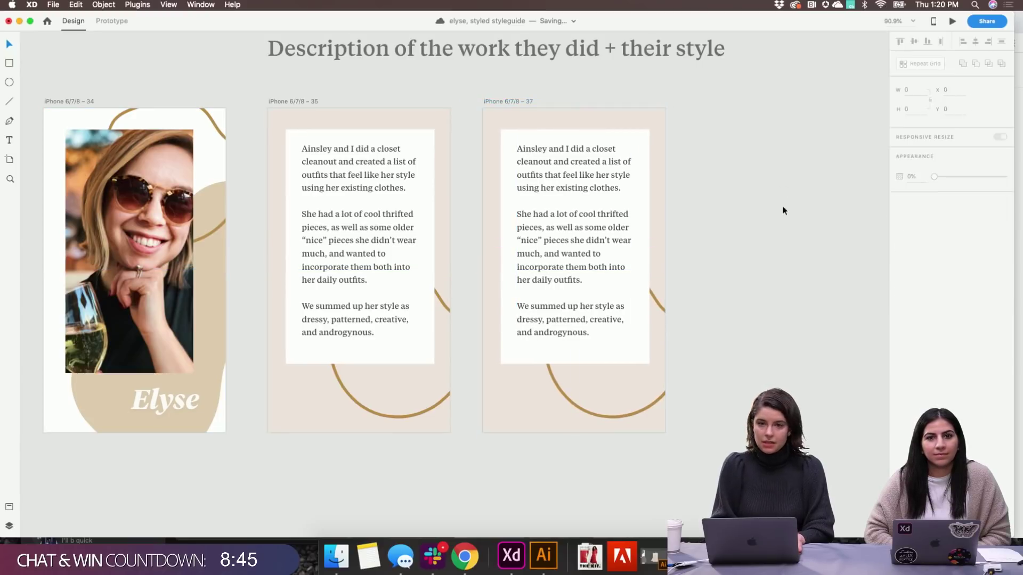
Set the description text on the copied slide iPhone 6/7/8 – 37 to size 15
left_click(590, 201)
scroll(589, 201, "right", 3)
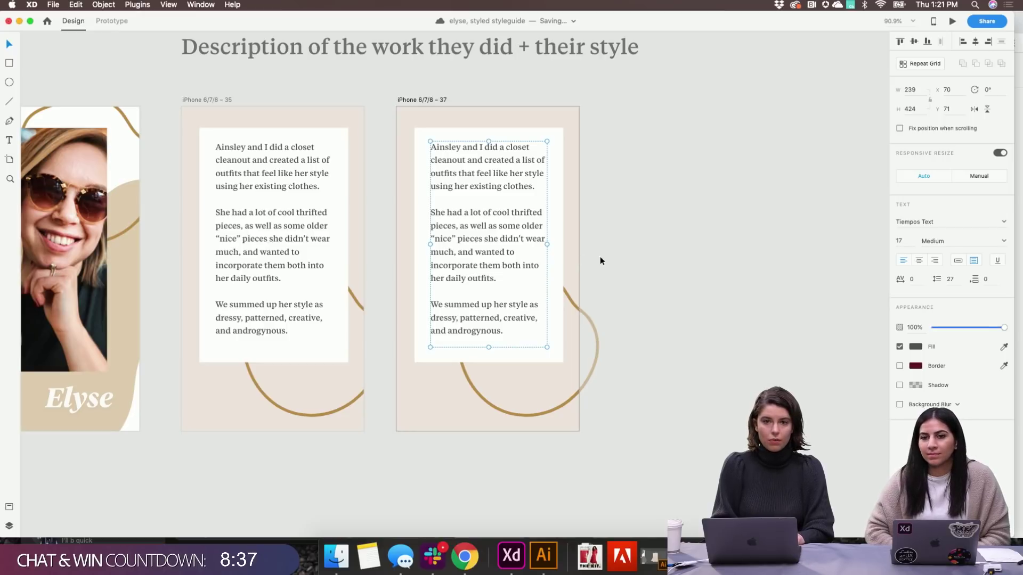
left_click(447, 100)
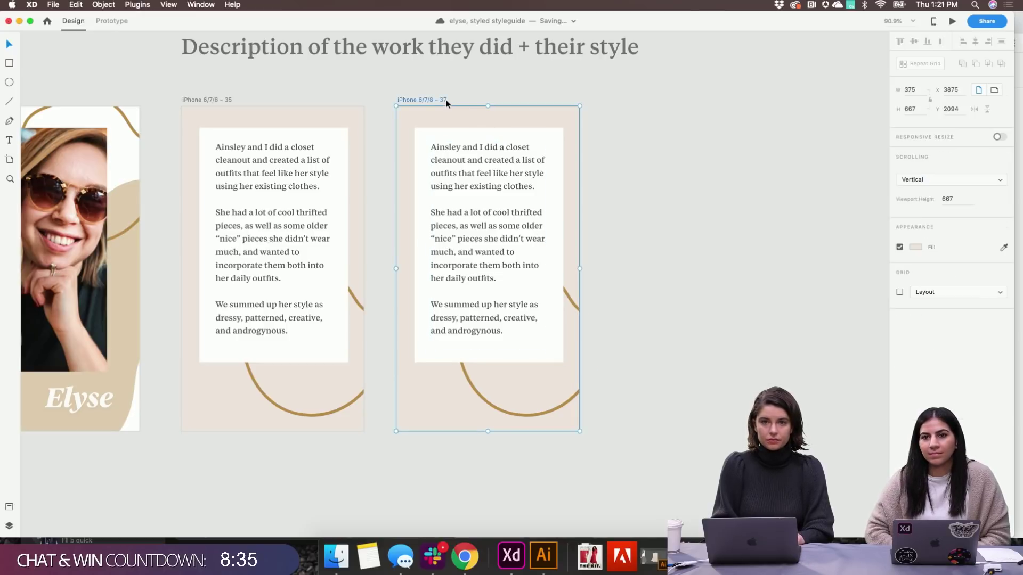
left_click(913, 21)
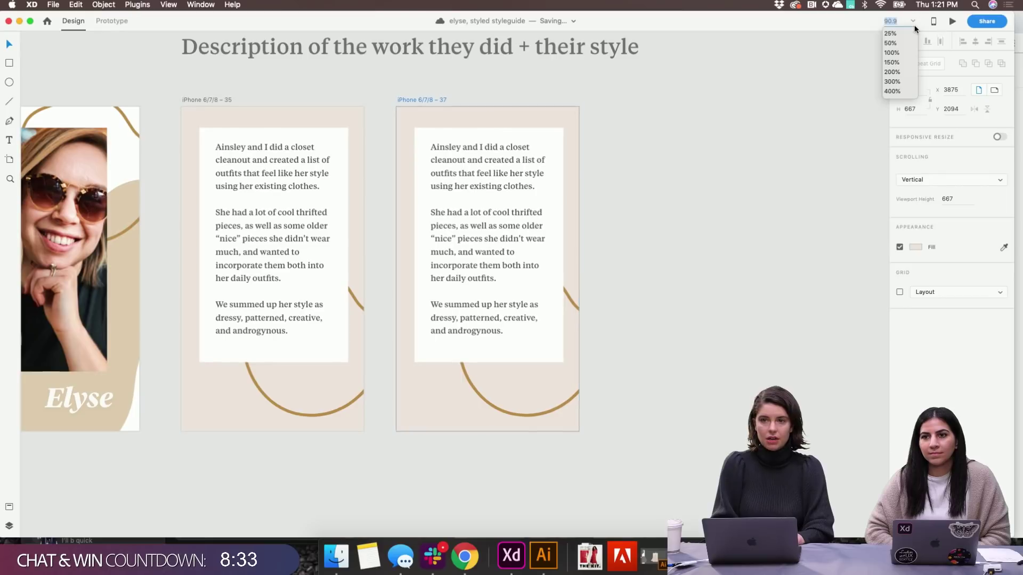
left_click(892, 52)
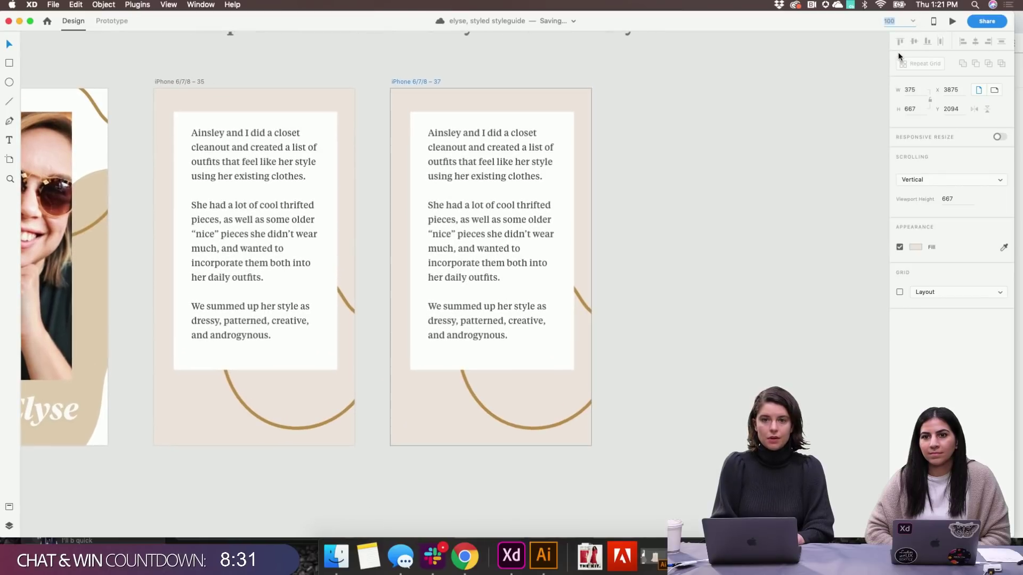
left_click(487, 221)
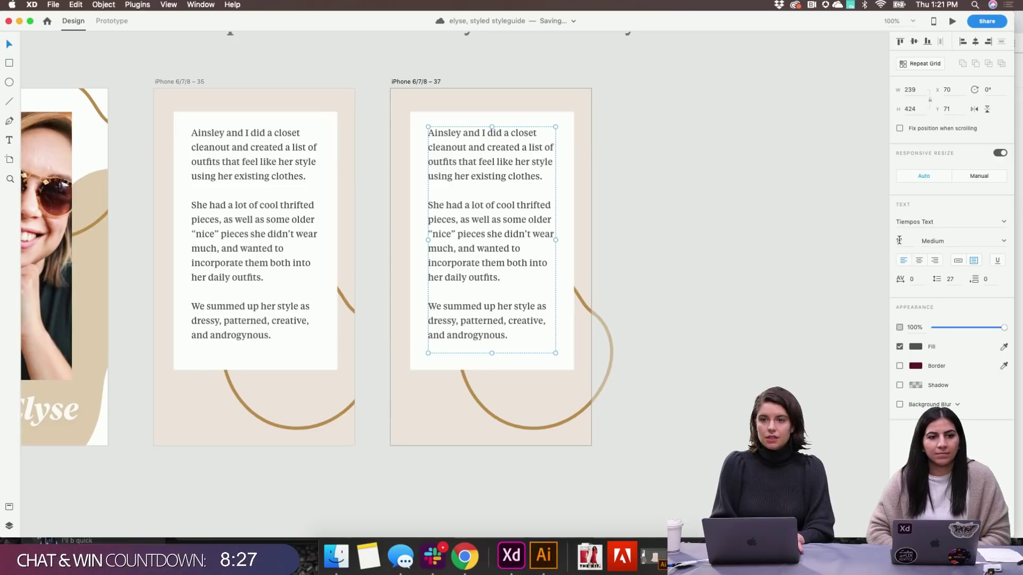
left_click(899, 241)
type("7")
key("Return")
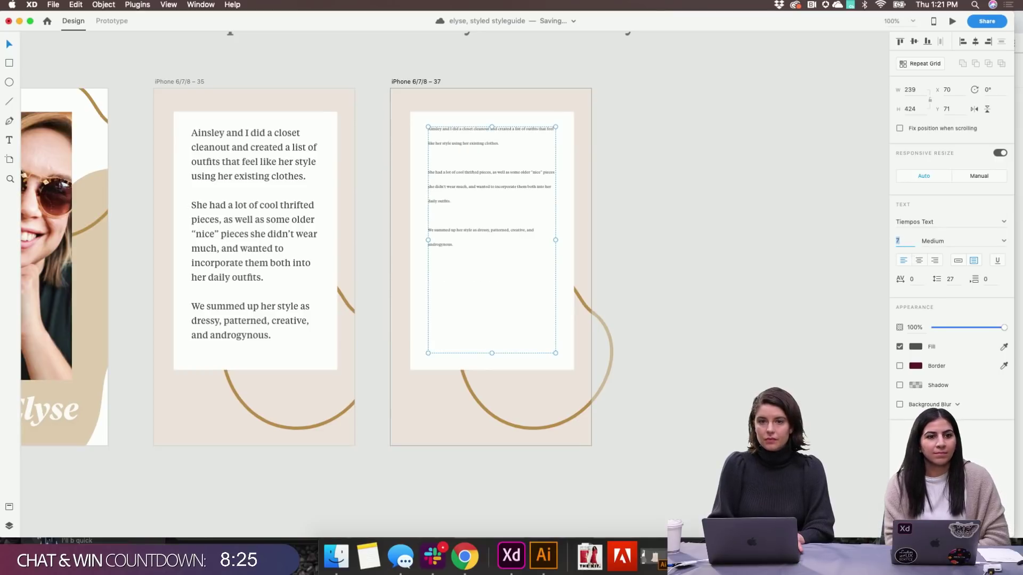
key("Up")
key("Up")
key("Up")
key("Up")
key("Up")
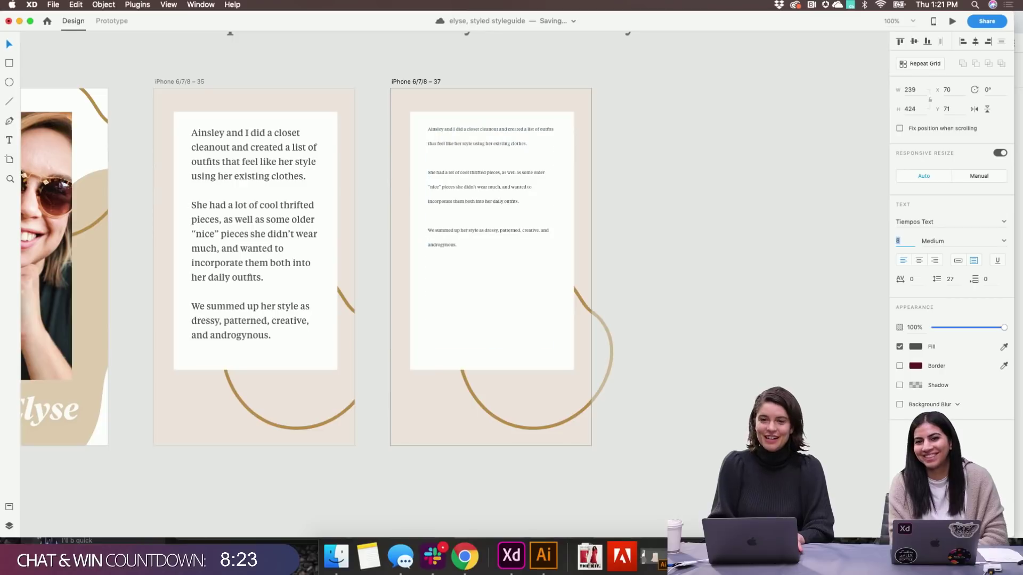
key("Up")
key("Up")
key("Up")
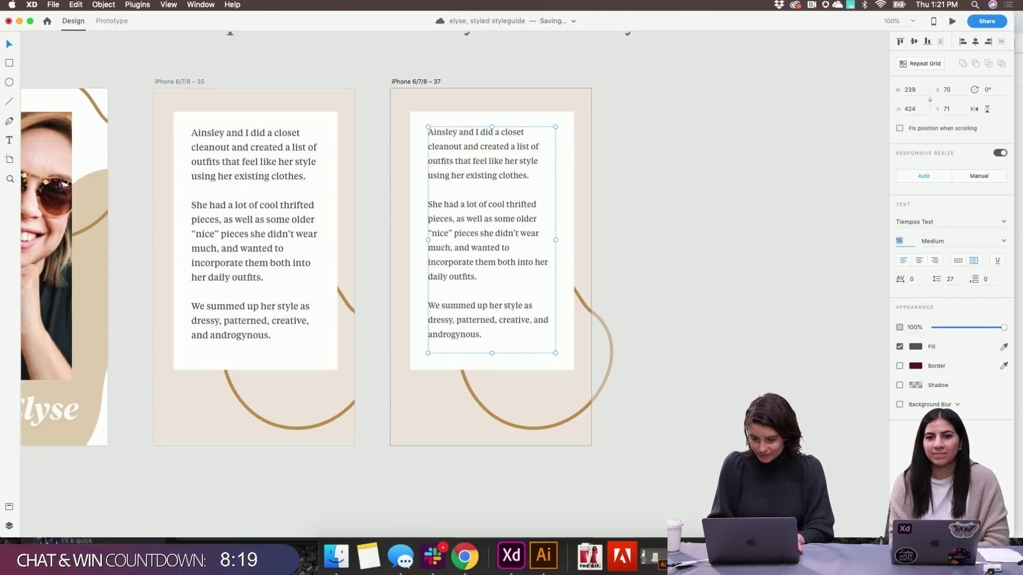
left_click(469, 265)
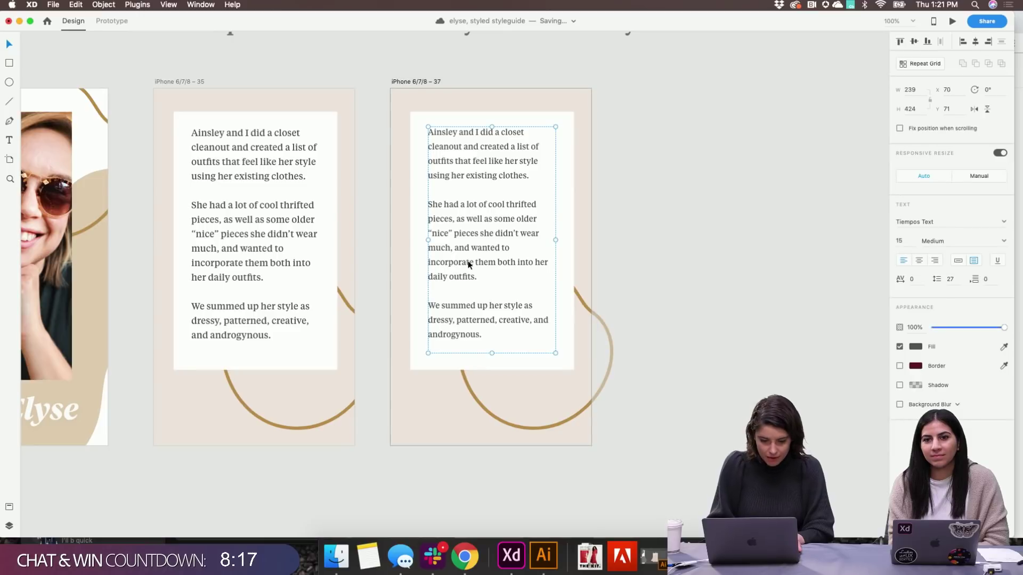
Narrow the white card on iPhone 6/7/8 – 37 to a width of 282.73, keeping its left edge at X 37
left_click(480, 368)
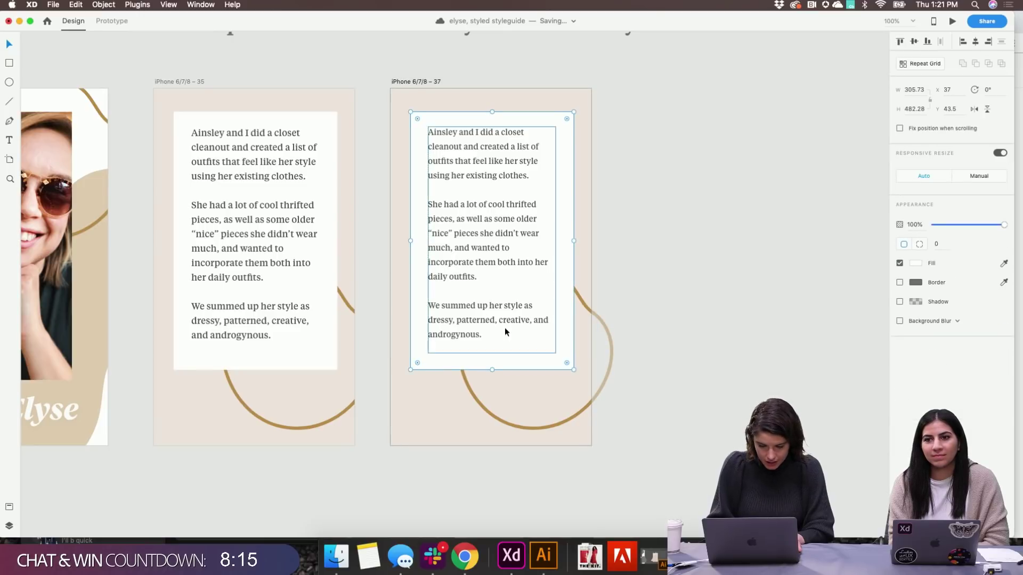
scroll(504, 327, "left", 6)
left_click(125, 258)
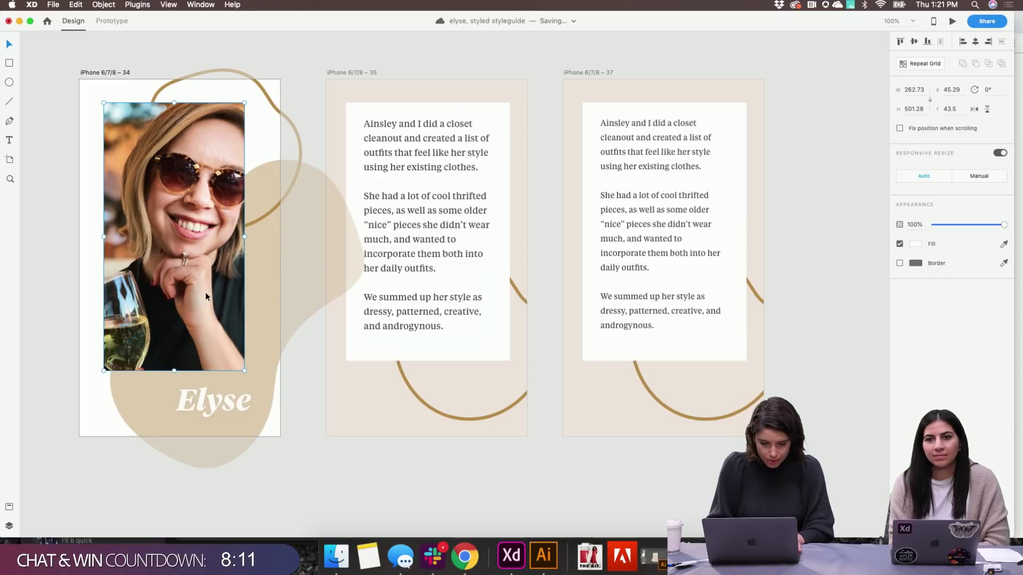
left_click(589, 167)
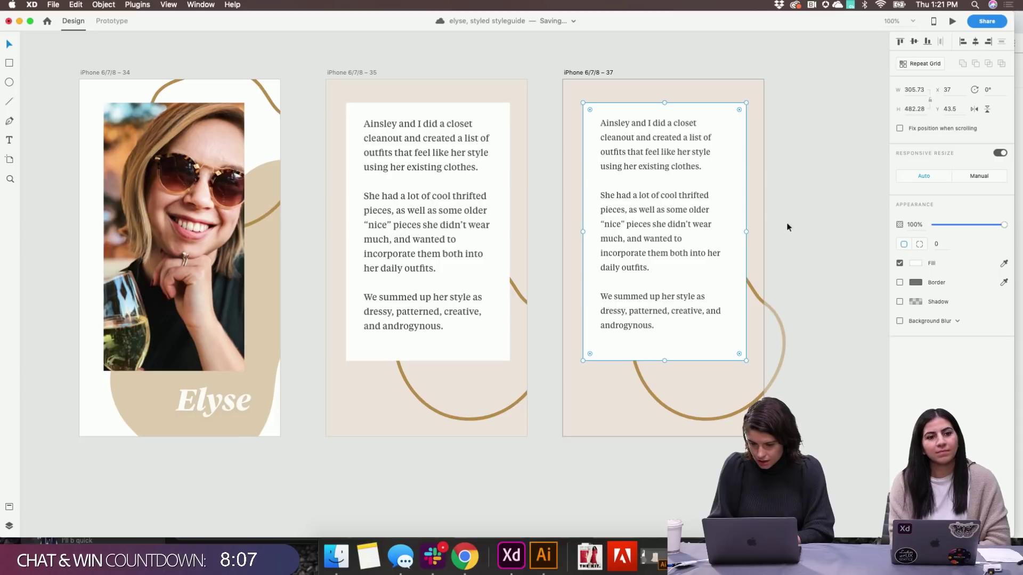
left_click_drag(746, 231, 734, 231)
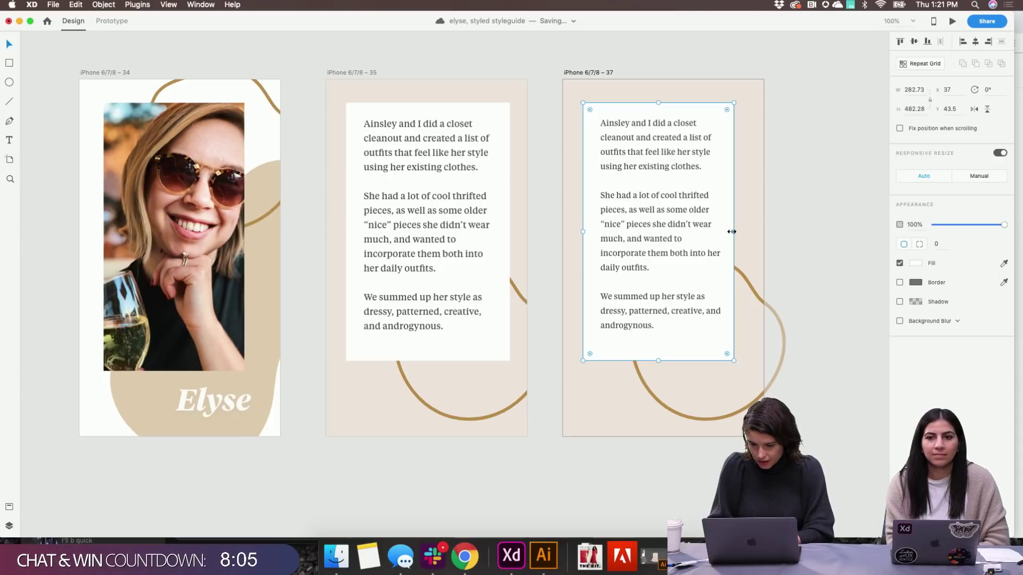
Nudge the description text on iPhone 6/7/8 – 37 left 5 px to X 65 within the narrowed card
left_click(657, 233)
key("Left")
key("Left")
key("Left")
key("Left")
key("Left")
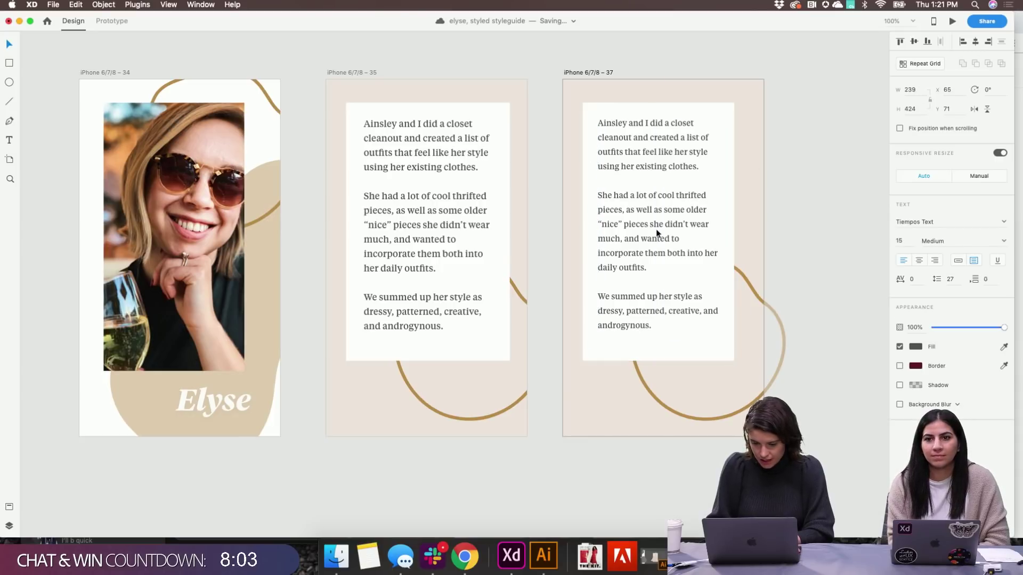
Shorten the white card on iPhone 6/7/8 – 37 slightly by raising its bottom edge, and deselect it
left_click(605, 354)
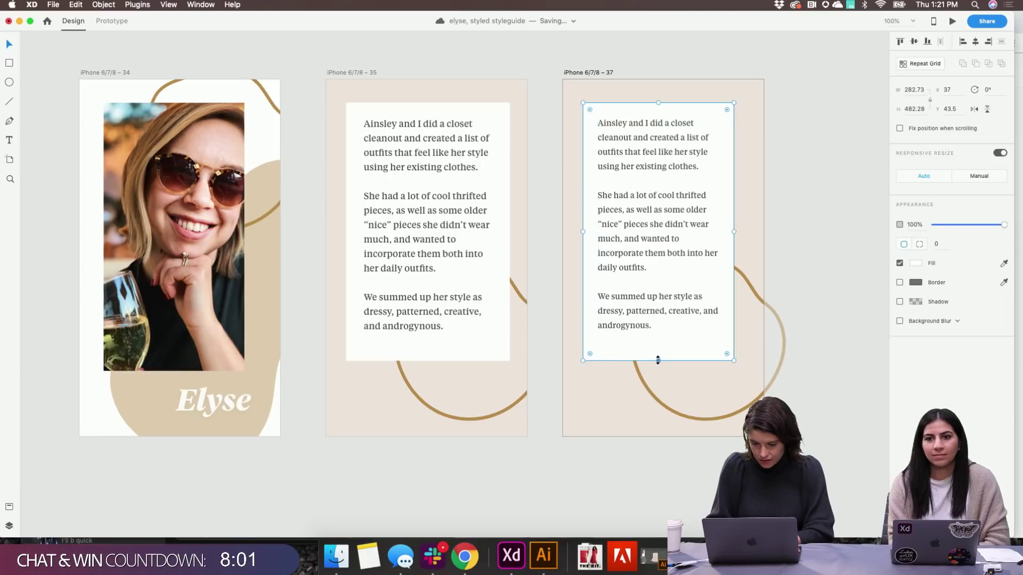
left_click_drag(658, 360, 658, 351)
left_click(758, 265)
scroll(774, 254, "right", 6)
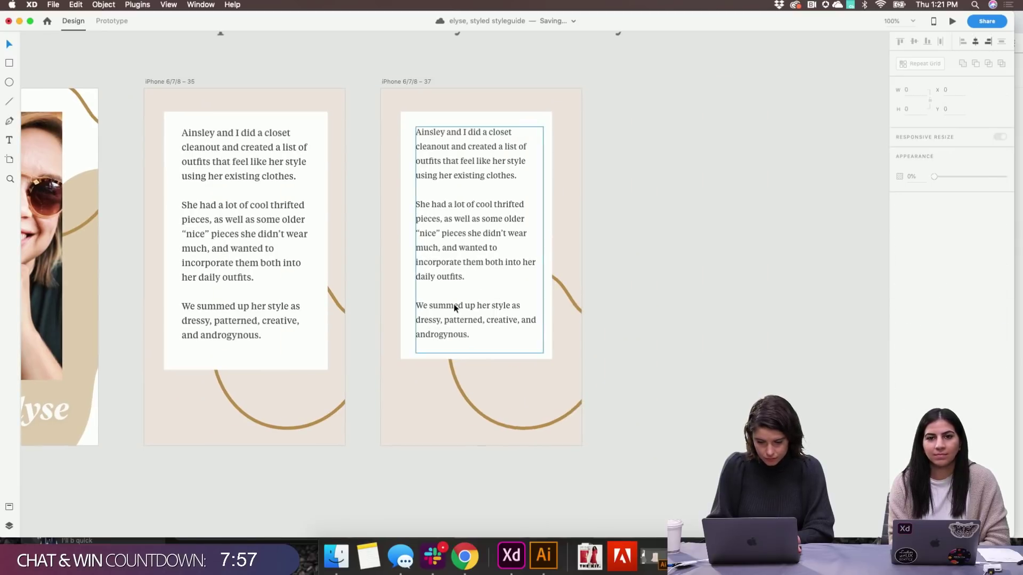
Adjust the description text's vertical position on iPhone 6/7/8 – 37 to Y 72 within the shortened card
left_click(455, 308)
key("Up")
key("Up")
key("Up")
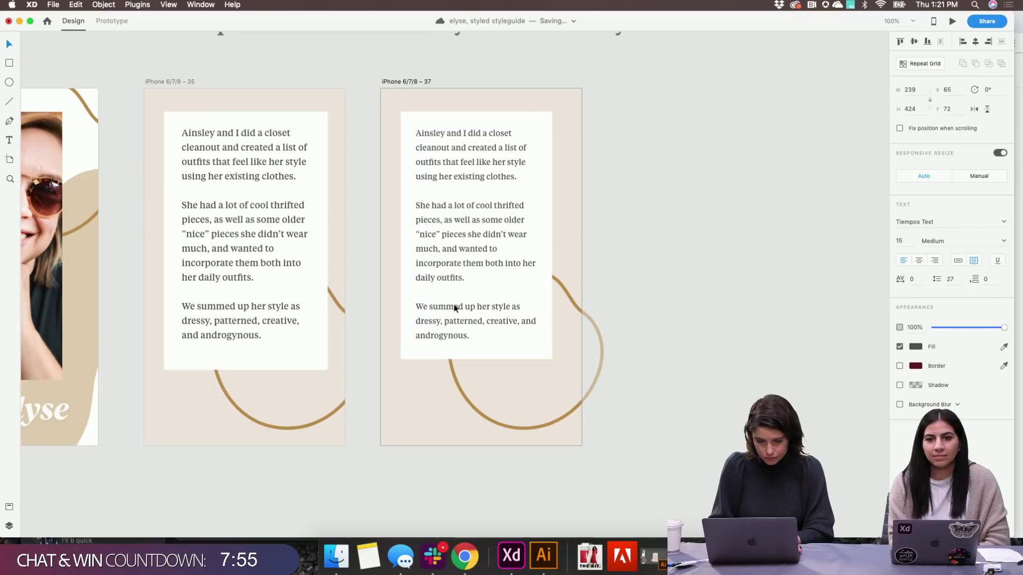
left_click(439, 395)
Apply the Body Text - Web character style from the document assets to the description text on iPhone 6/7/8 – 37
left_click(438, 286)
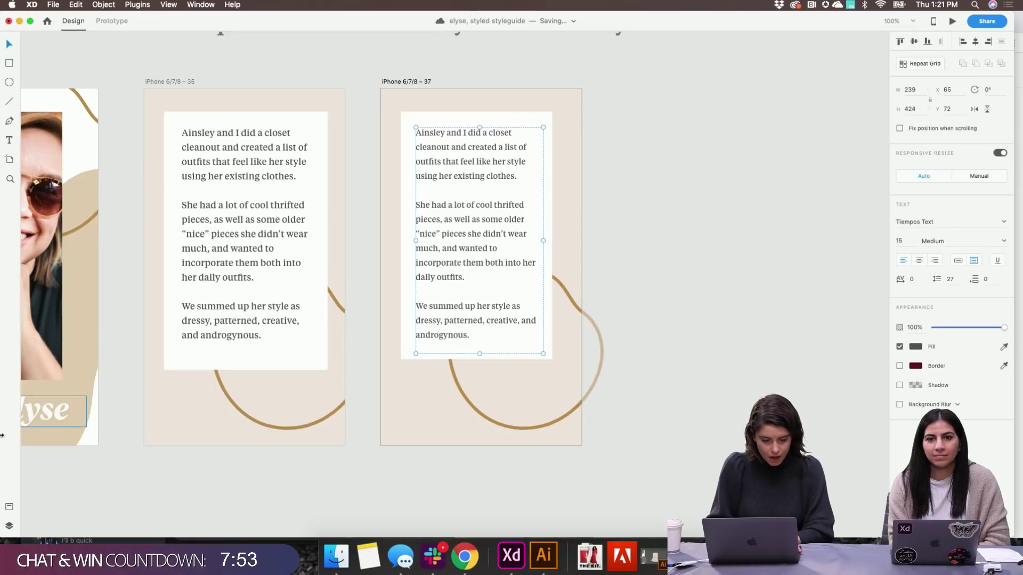
left_click(8, 508)
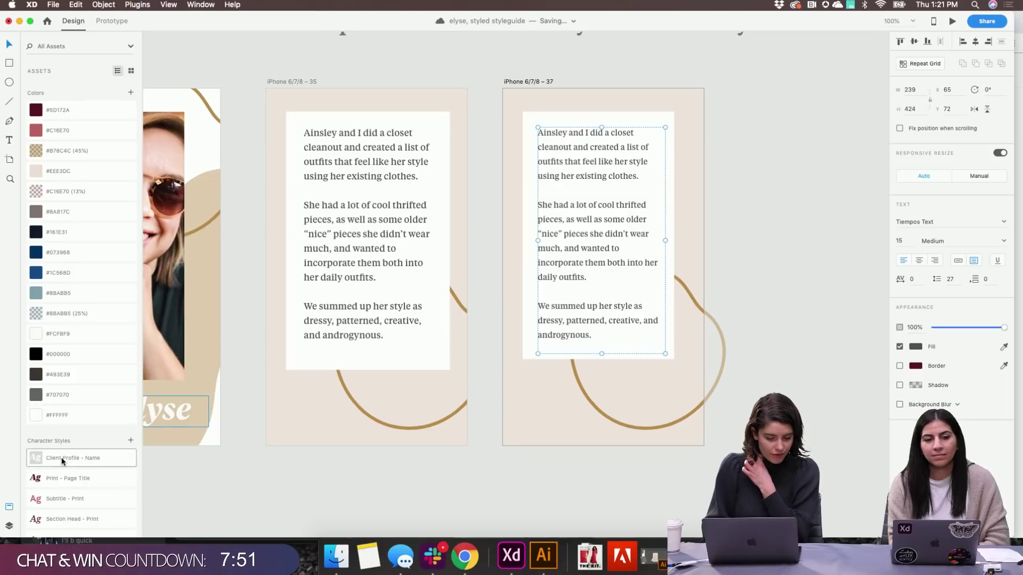
scroll(54, 458, "down", 5)
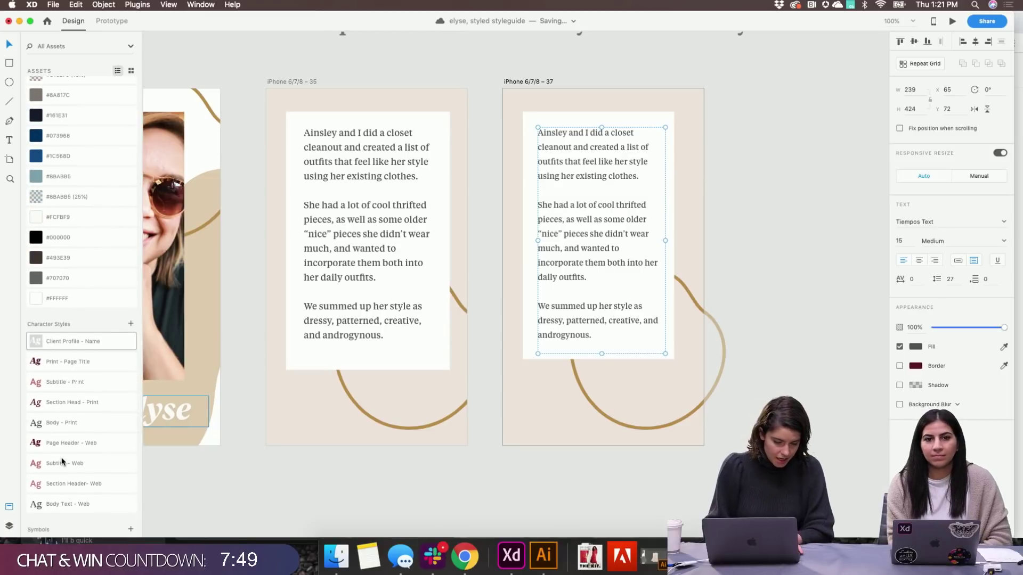
left_click(63, 505)
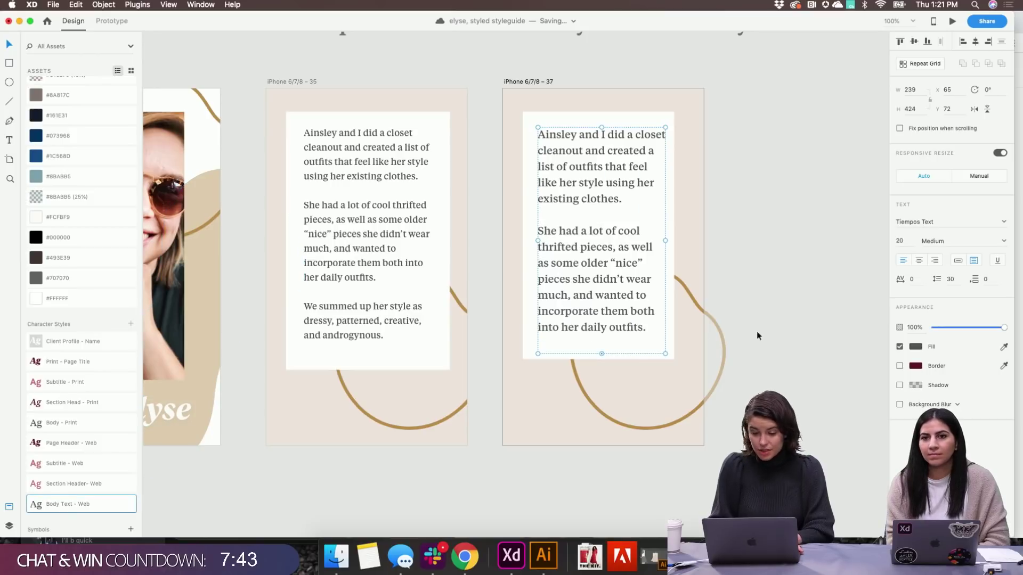
Undo the Body Text - Web style on the iPhone 6/7/8 – 37 description, and tighten its text box to 222 wide by 413 high
left_click(754, 213)
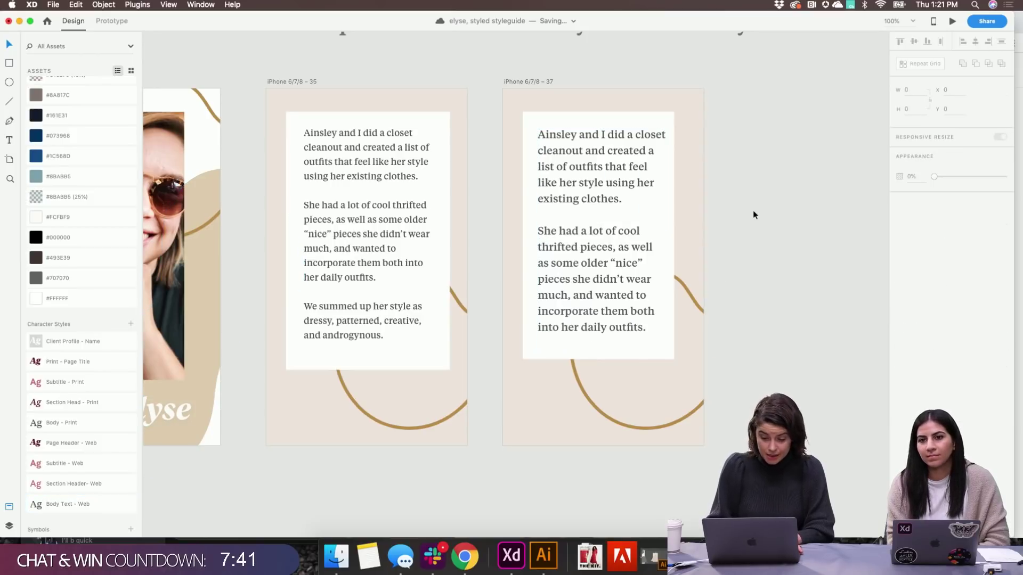
key("super+z")
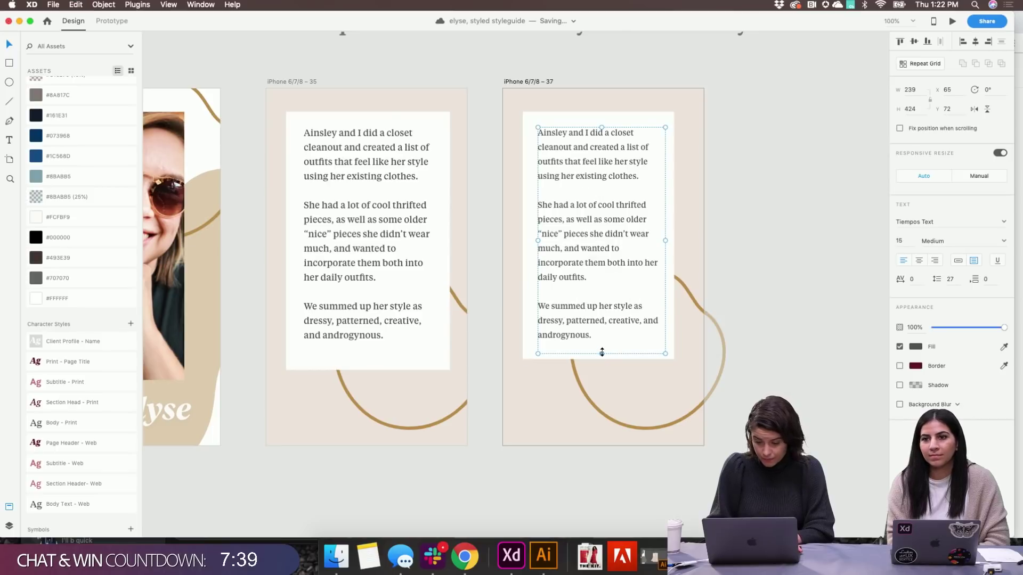
left_click_drag(602, 352, 602, 347)
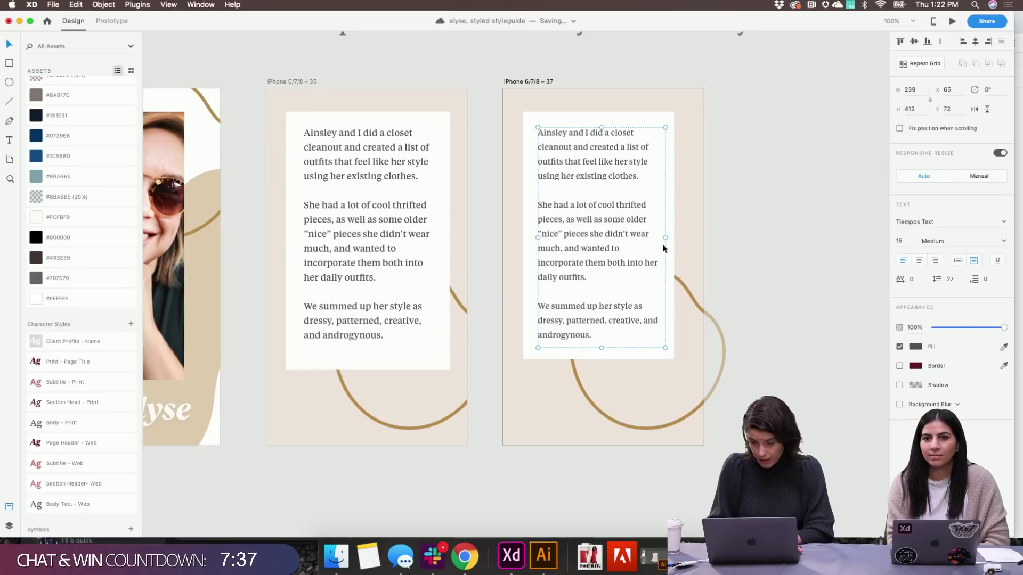
left_click_drag(665, 238, 658, 238)
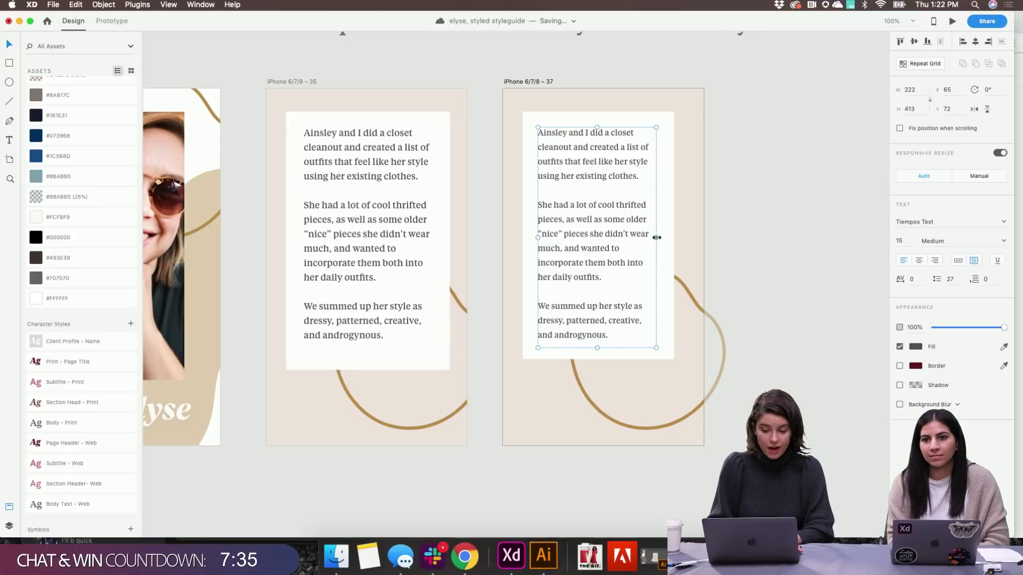
left_click(774, 241)
scroll(775, 246, "right", 2)
scroll(773, 246, "right", 2)
scroll(774, 245, "up", 3)
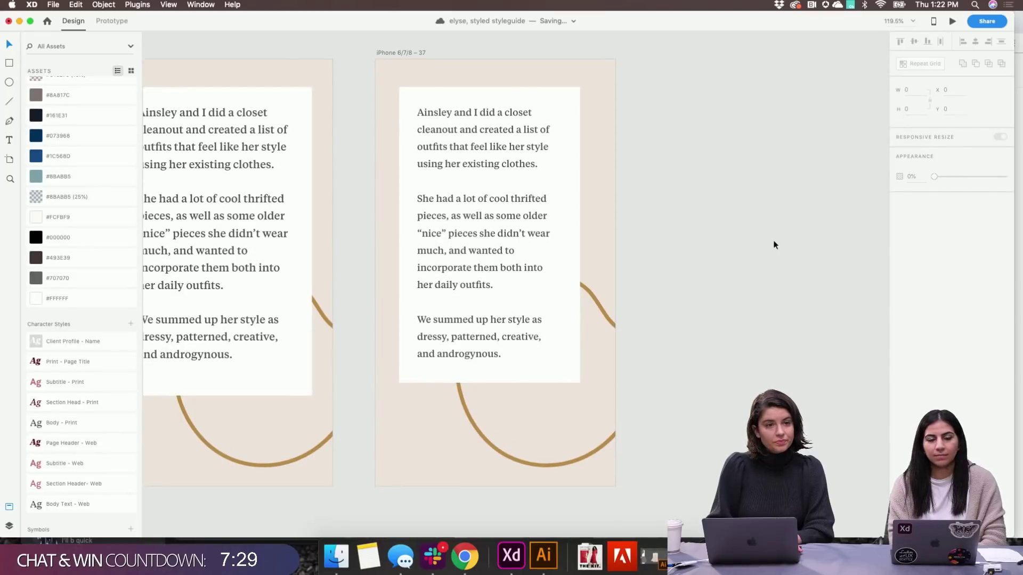
scroll(776, 245, "right", 3)
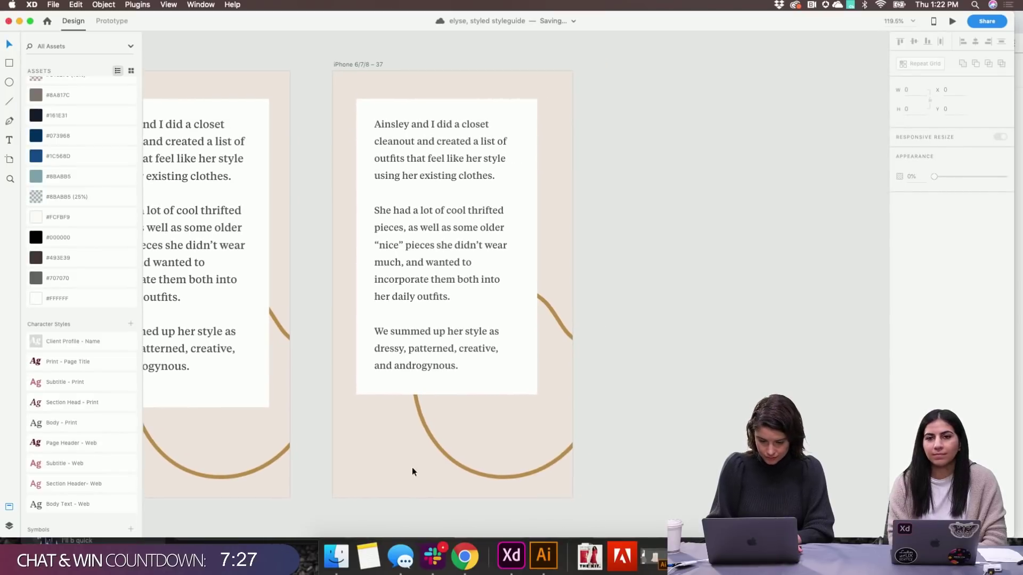
Duplicate the iPhone 6/7/8 – 37 artboard, placing the copy beside it on its right
left_click(425, 425)
scroll(418, 431, "down", 3)
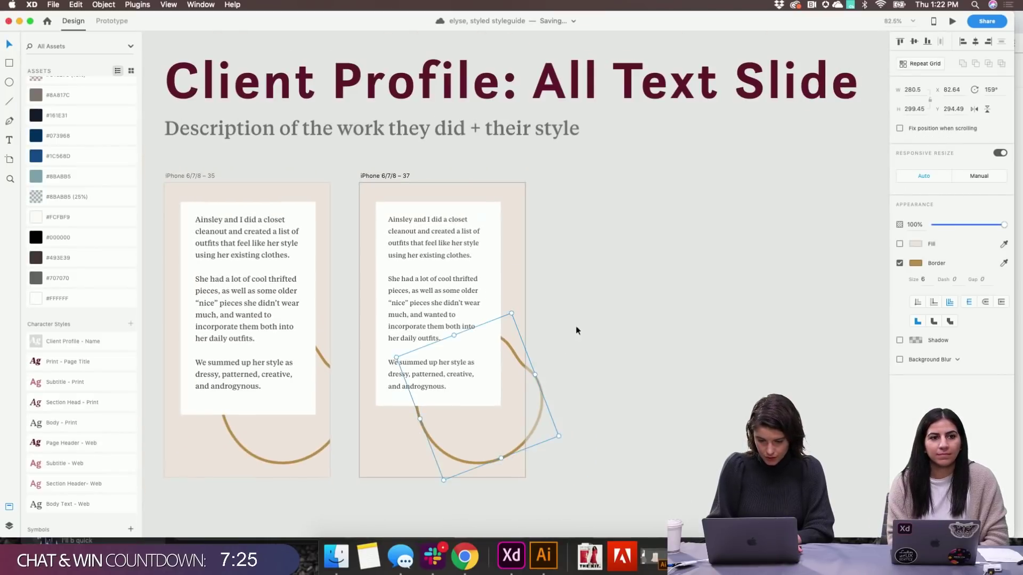
left_click(382, 190)
left_click_drag(388, 175, 582, 201)
scroll(582, 201, "right", 2)
scroll(583, 201, "right", 2)
Delete the white card from the iPhone 6/7/8 – 38 artboard and set the artboard's fill to white, RGB 255, 255, 255
left_click(590, 219)
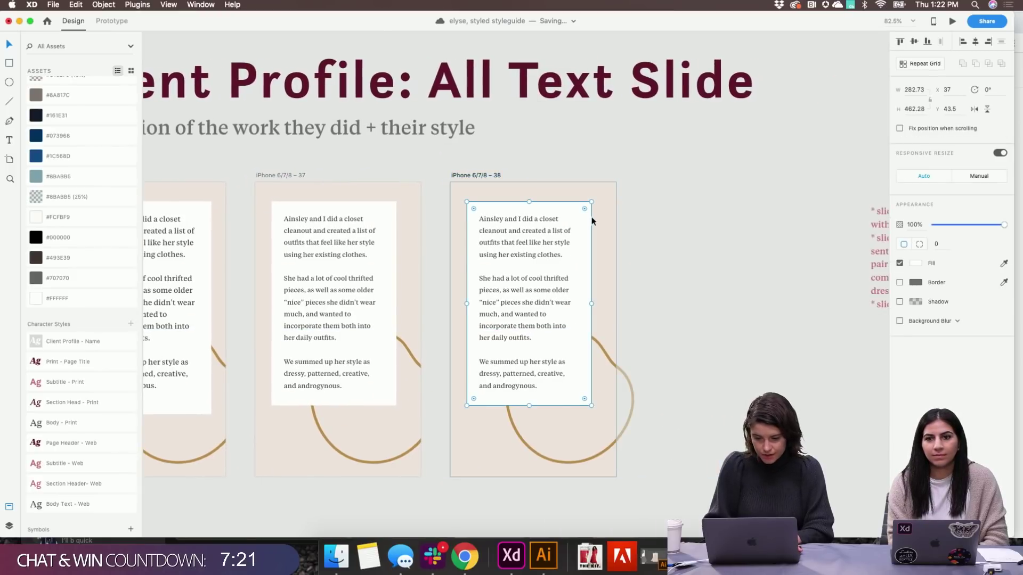
key("Delete")
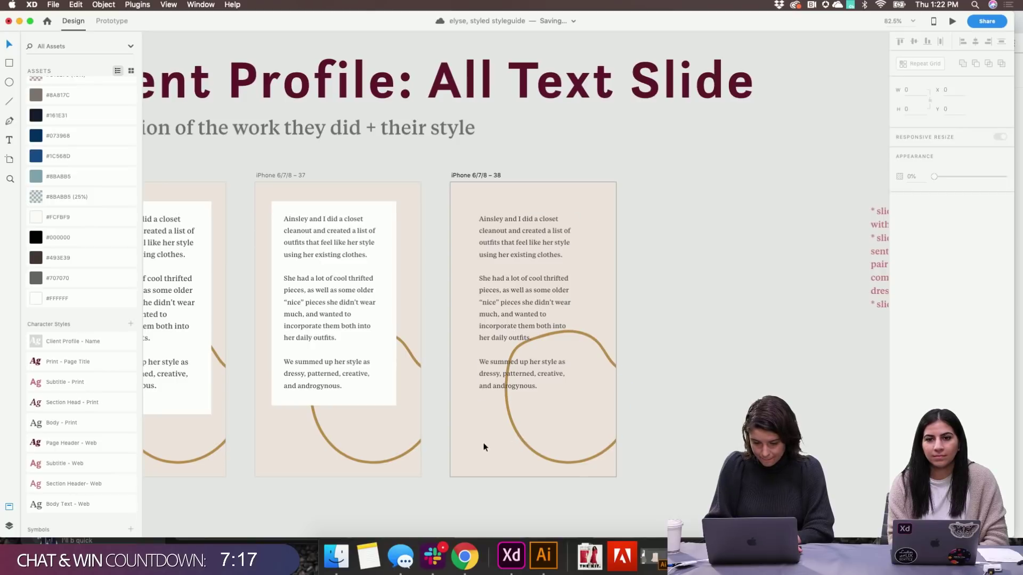
scroll(469, 436, "right", 2)
left_click(467, 171)
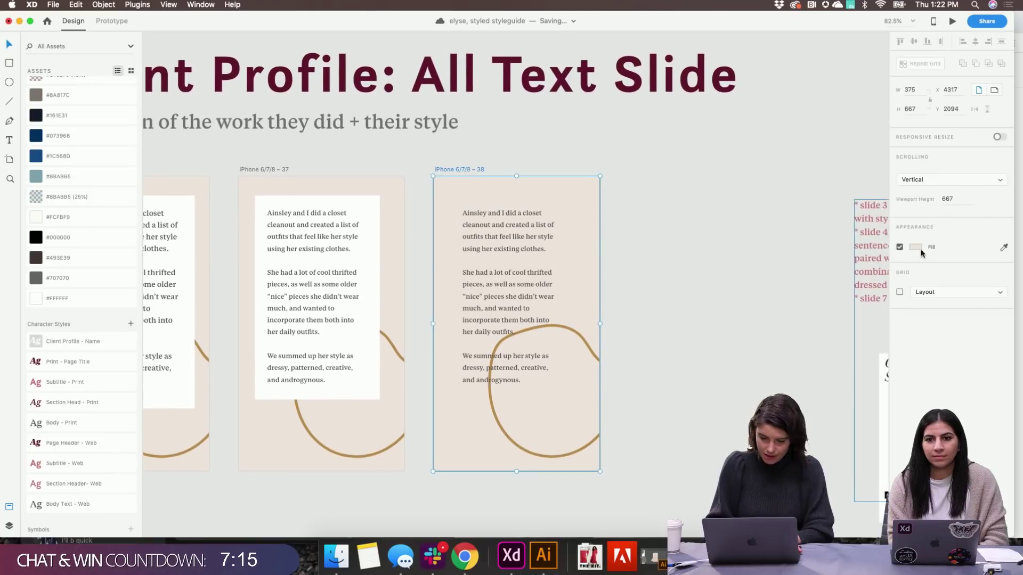
left_click(917, 249)
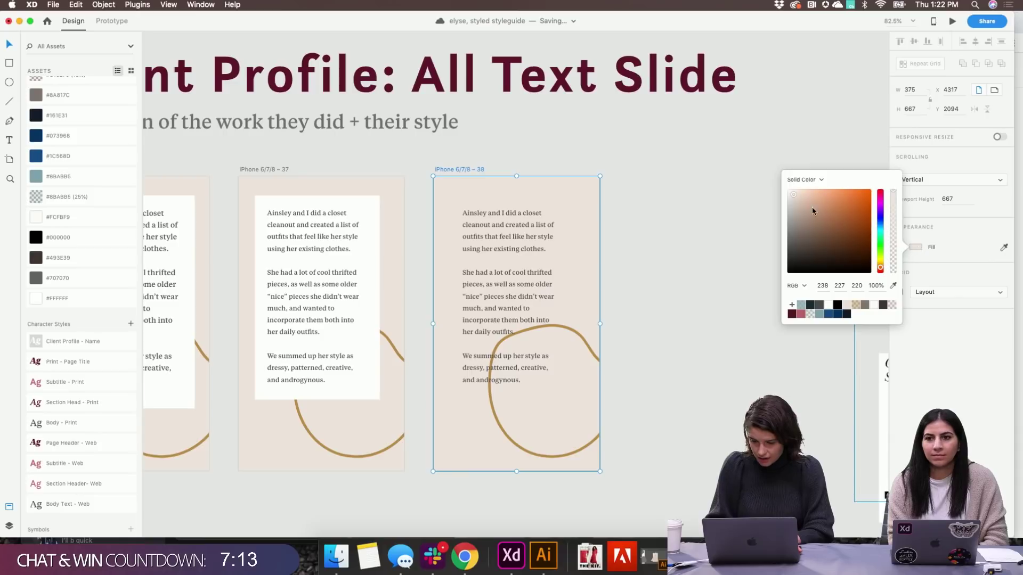
left_click_drag(812, 209, 761, 163)
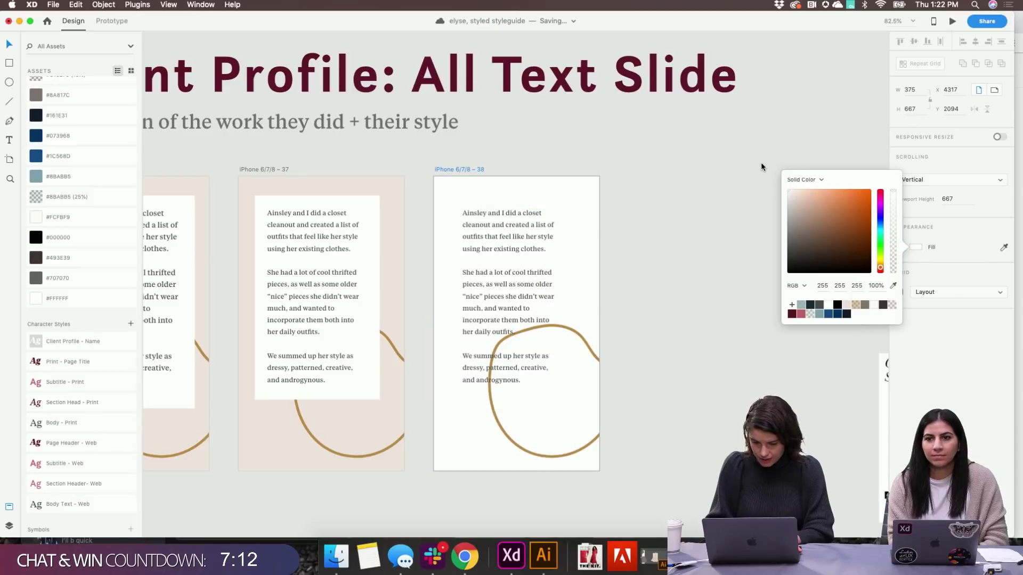
Turn on the beige fill of the rounded line shape on iPhone 6/7/8 – 38 and turn off its border
left_click(584, 339)
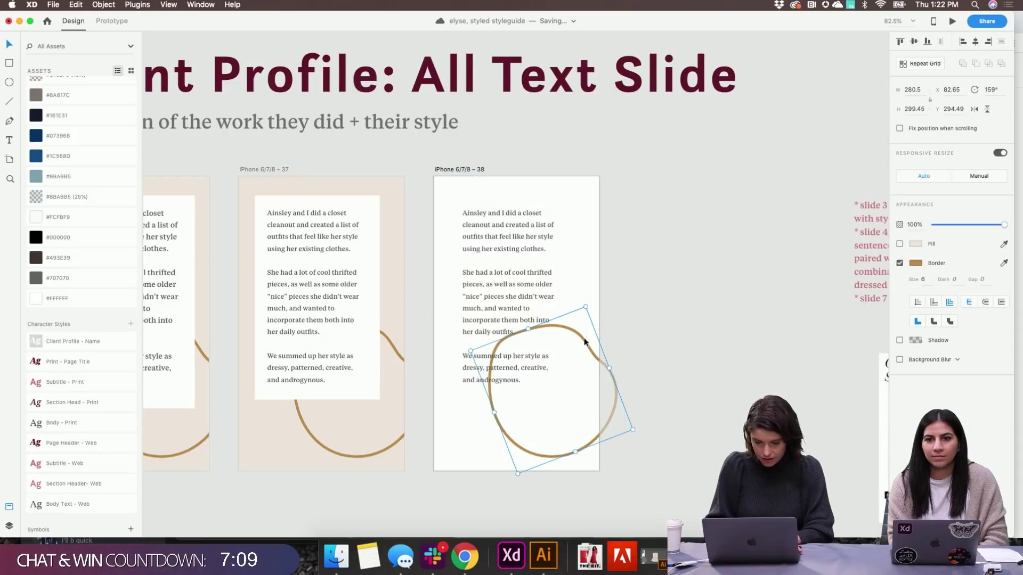
scroll(584, 339, "right", 2)
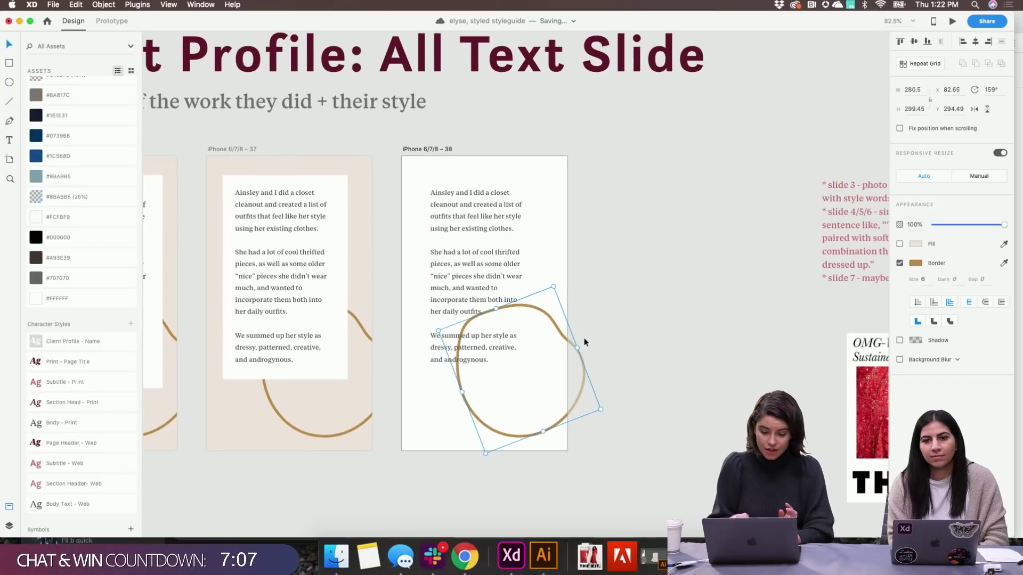
left_click(900, 244)
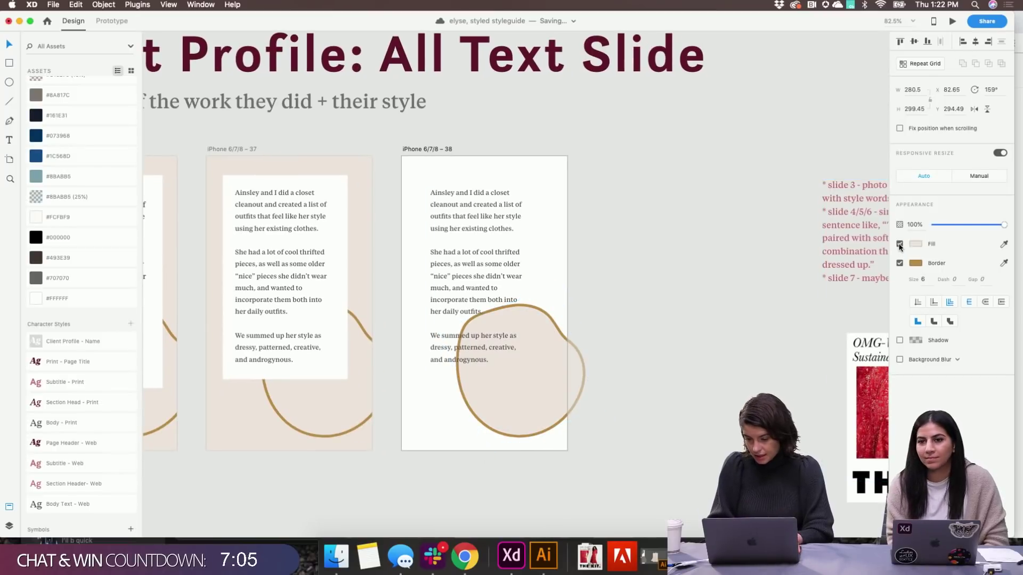
left_click(900, 262)
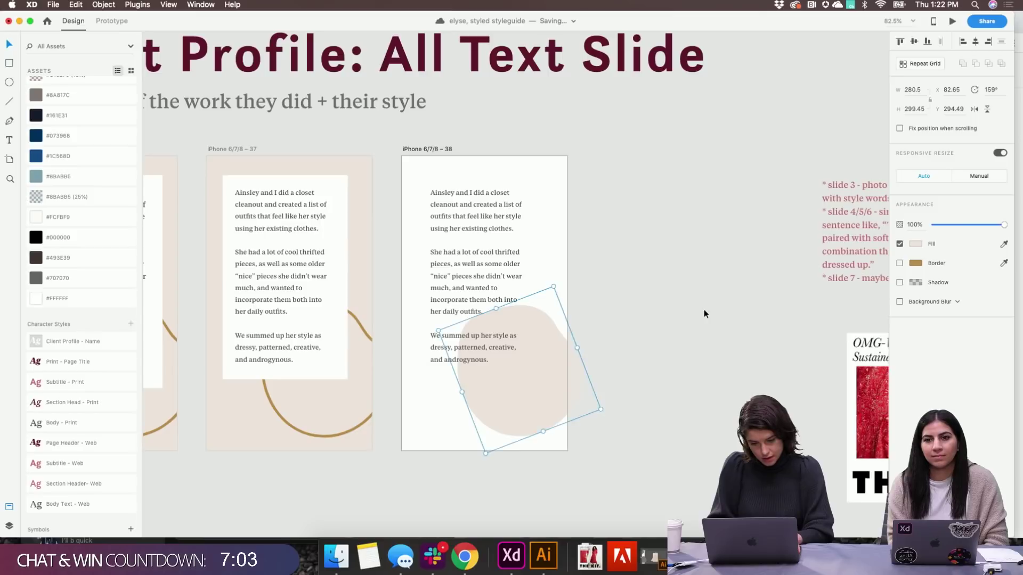
Rotate the beige blob to 74°, enlarge it to about 317 by 339, and place it in the artboard's lower-right corner
left_click_drag(538, 385, 545, 433)
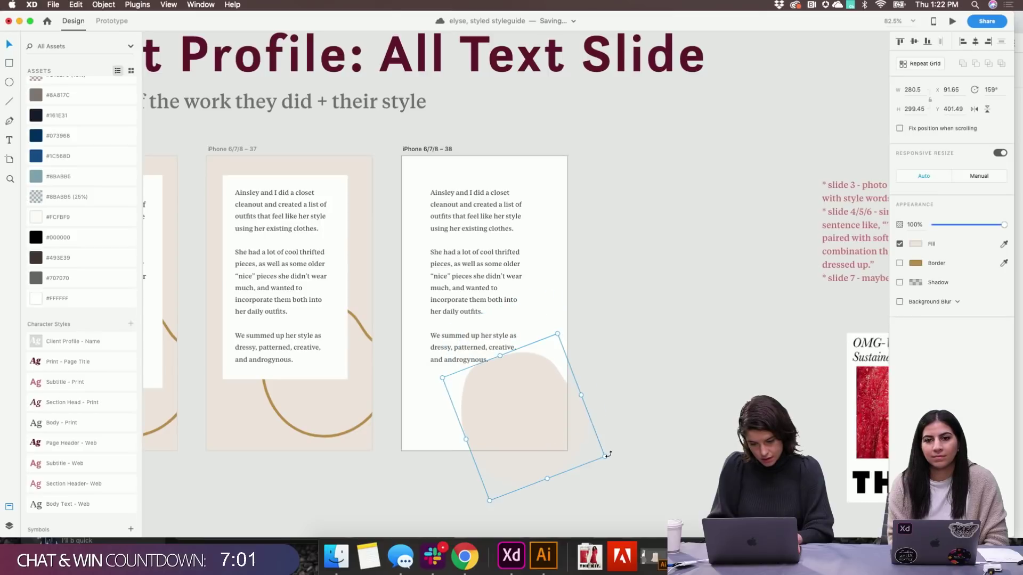
left_click_drag(608, 458, 598, 300)
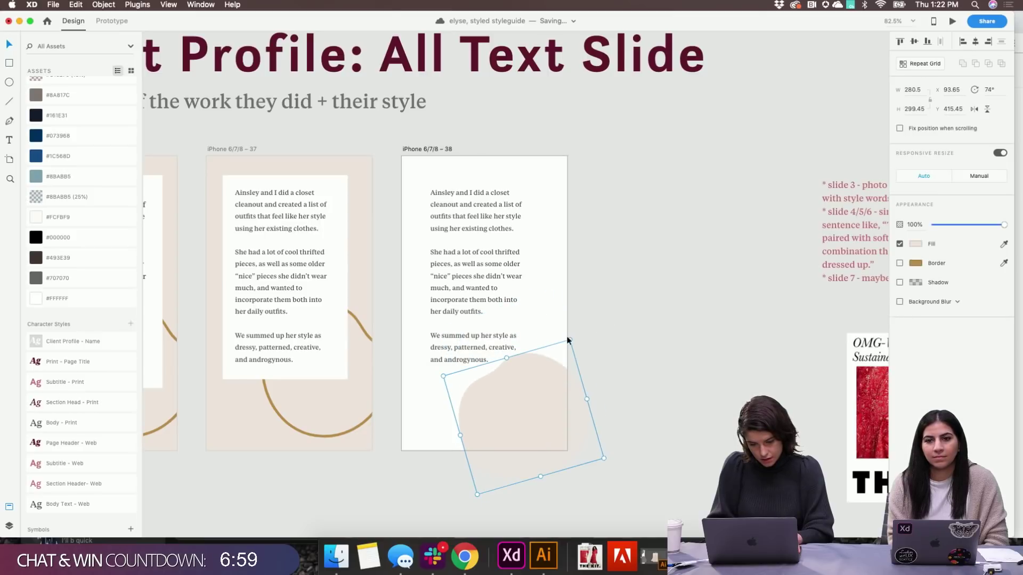
left_click_drag(570, 339, 618, 308)
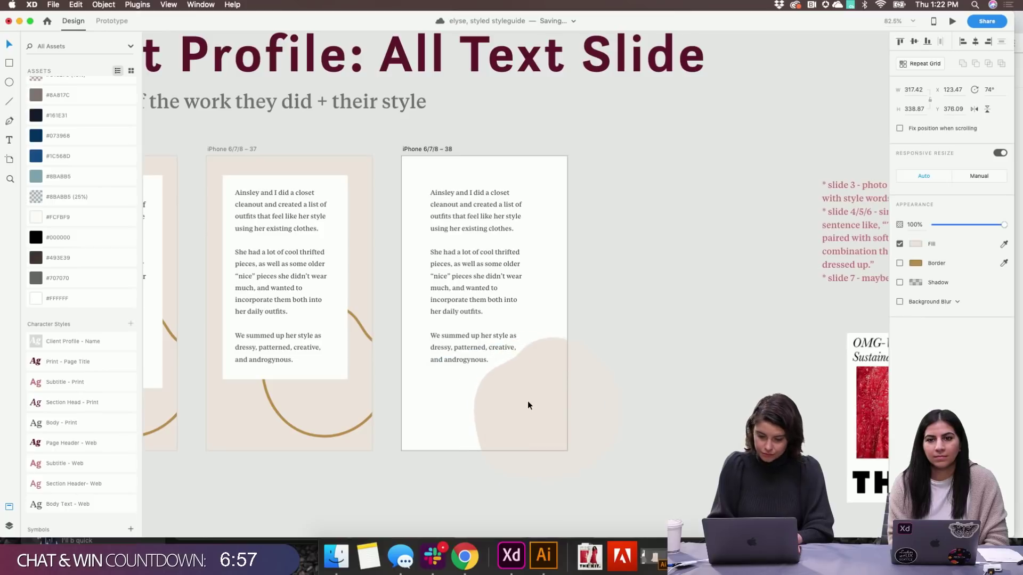
scroll(566, 339, "down", 5)
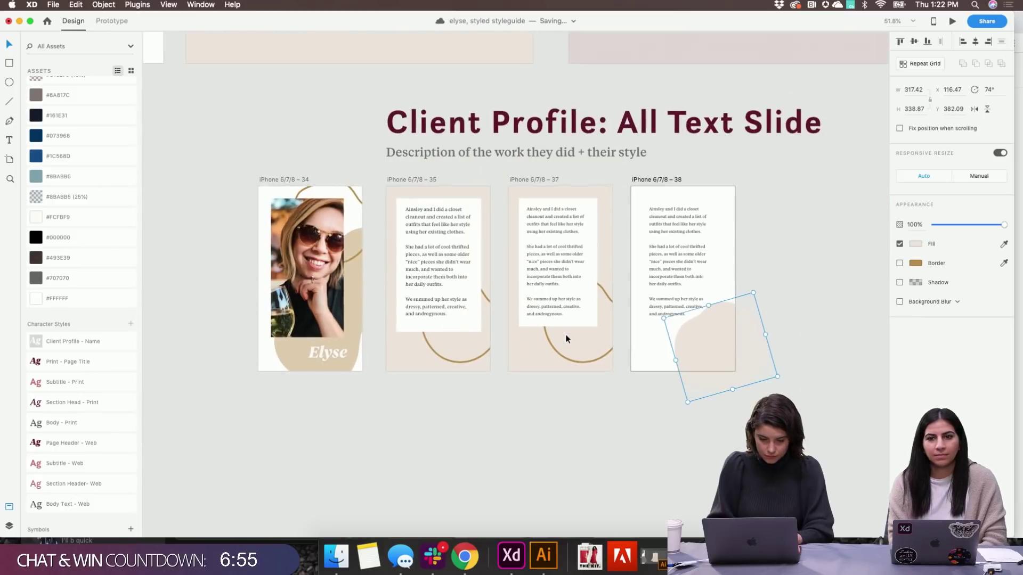
Copy the tan blob from iPhone 6/7/8 – 34 onto iPhone 6/7/8 – 38 and move it up to about Y 49
left_click(357, 201)
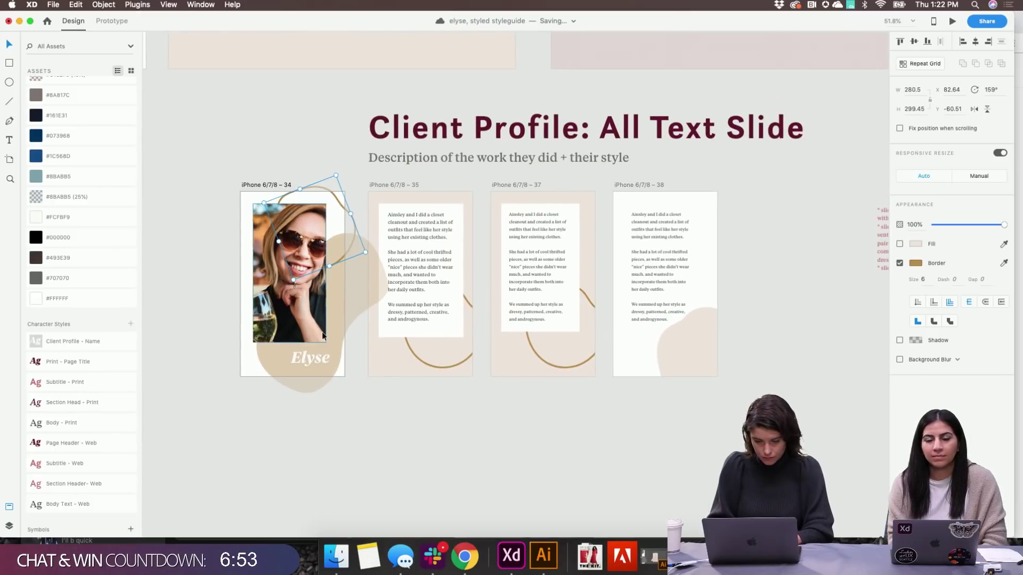
left_click(279, 358)
scroll(278, 358, "right", 5)
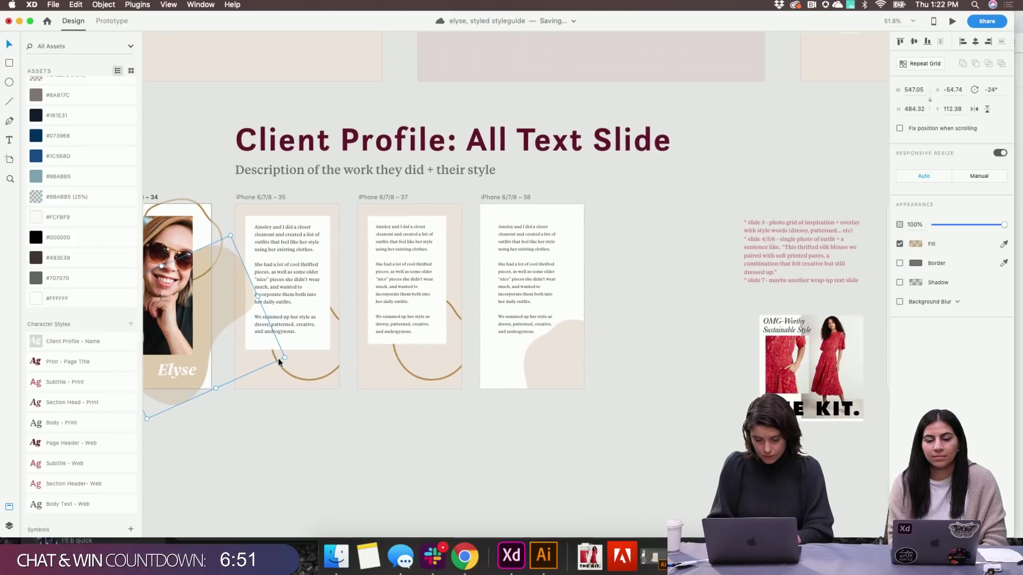
left_click(501, 197)
scroll(501, 195, "up", 5)
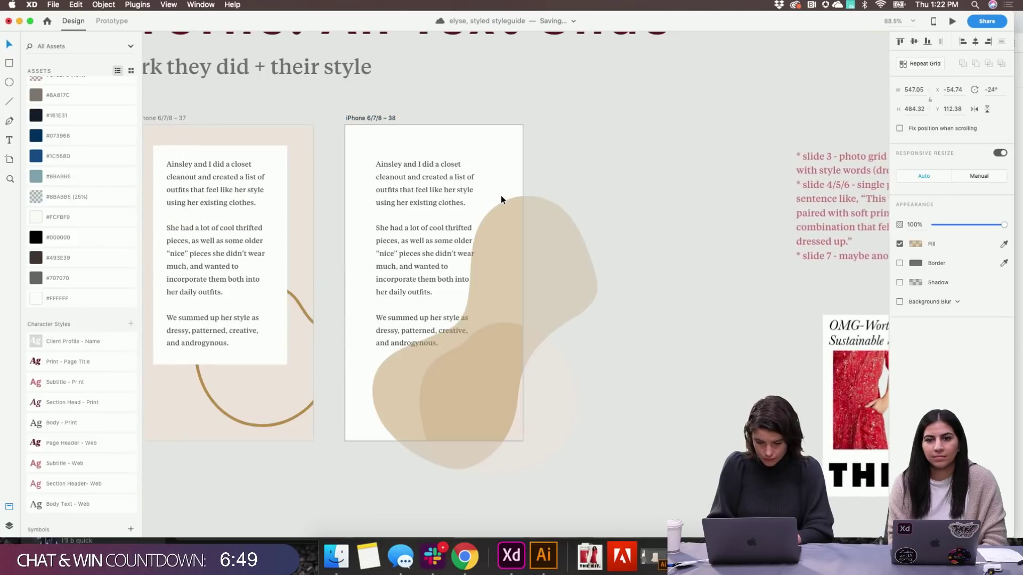
left_click_drag(506, 328, 507, 302)
Turn the copied tan blob into an outline: no fill and a size 6 border in RGB 183, 140, 76 at 100% opacity
left_click(899, 263)
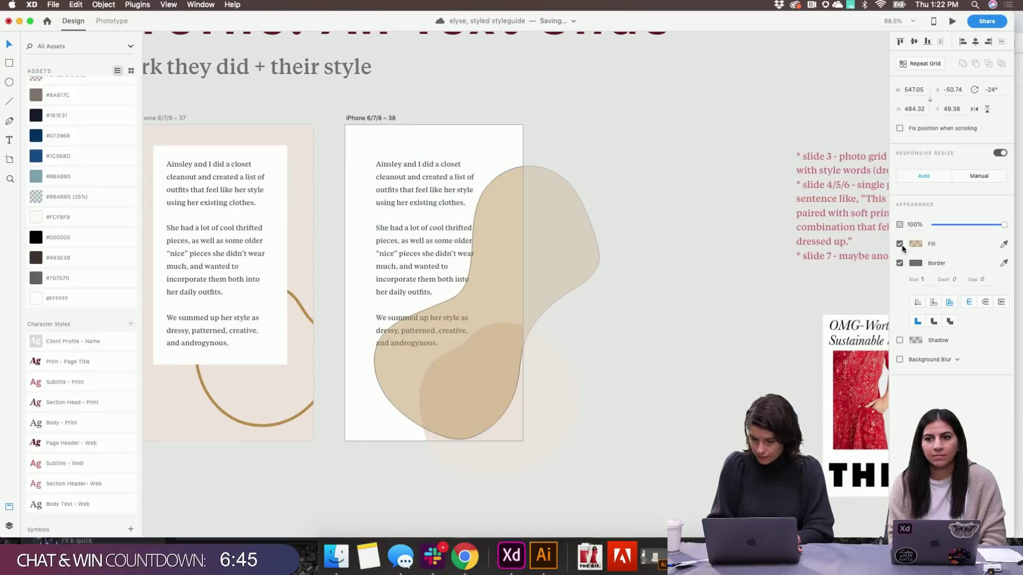
left_click(900, 244)
left_click(915, 263)
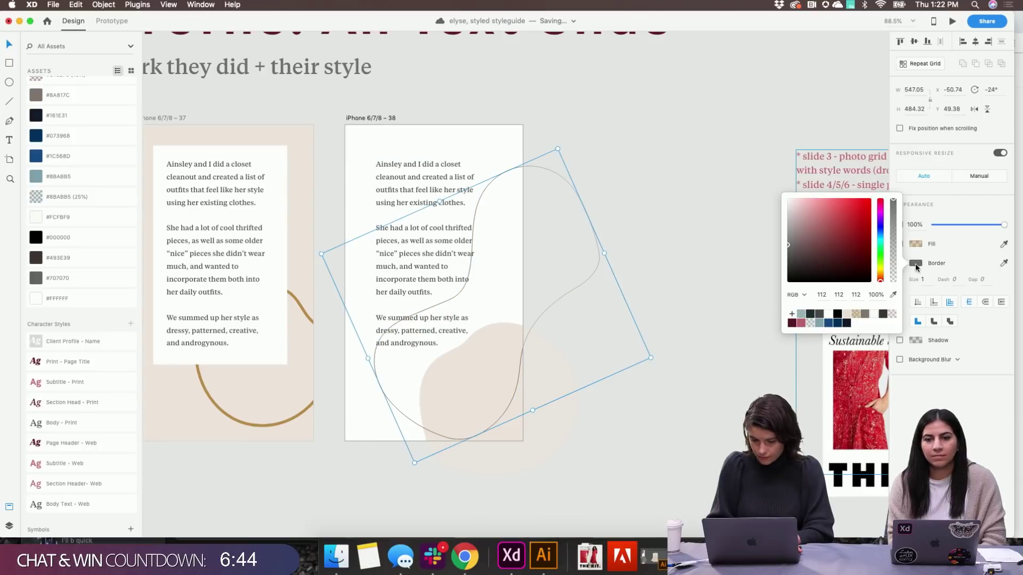
left_click(855, 314)
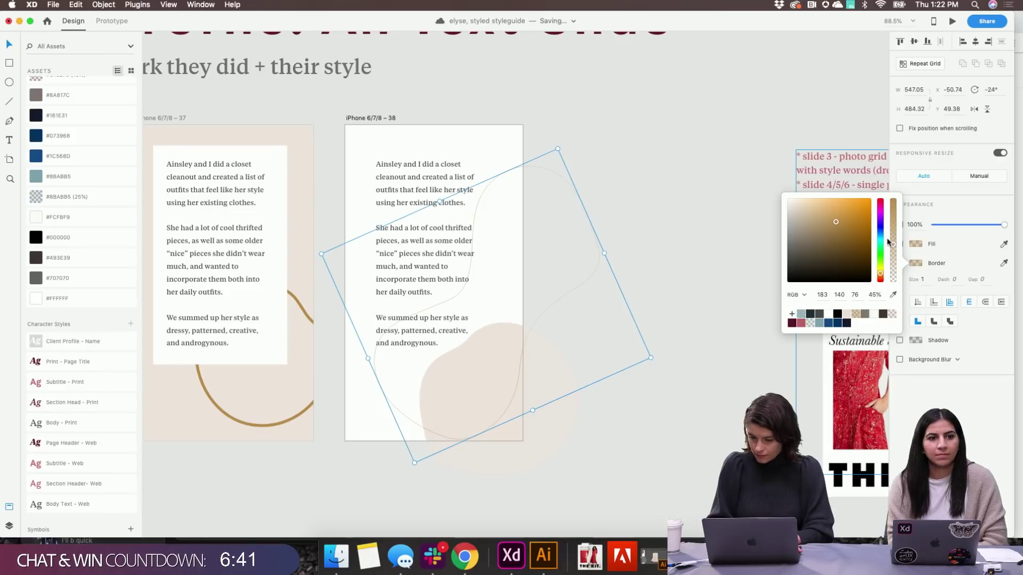
left_click_drag(887, 242, 896, 245)
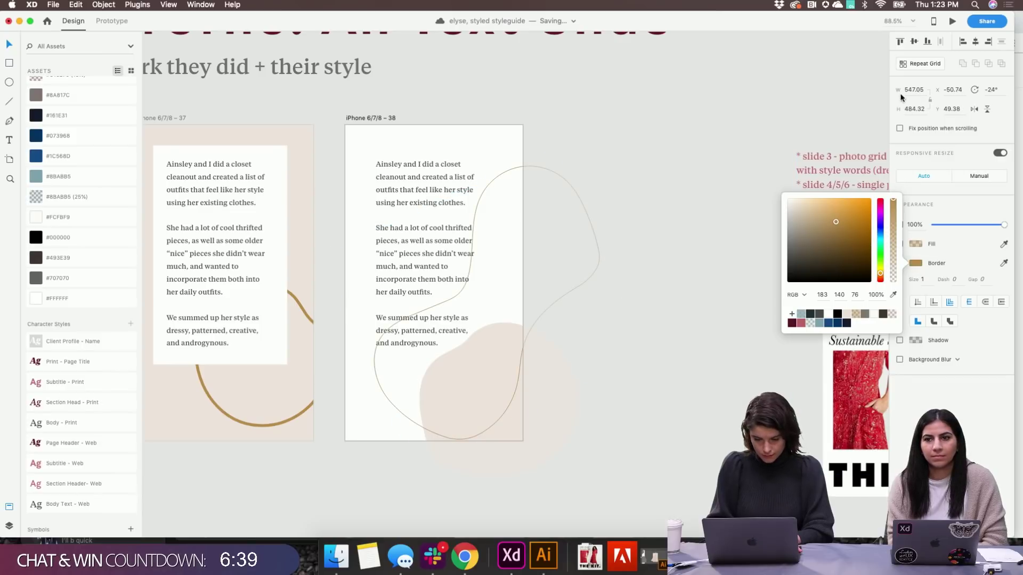
left_click(930, 278)
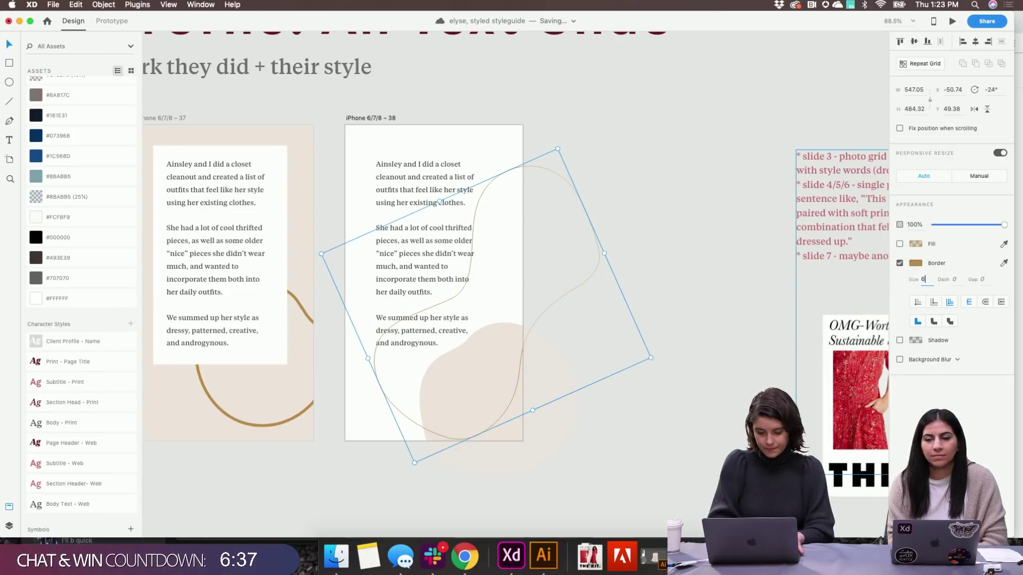
type("6")
key("Tab")
left_click(712, 253)
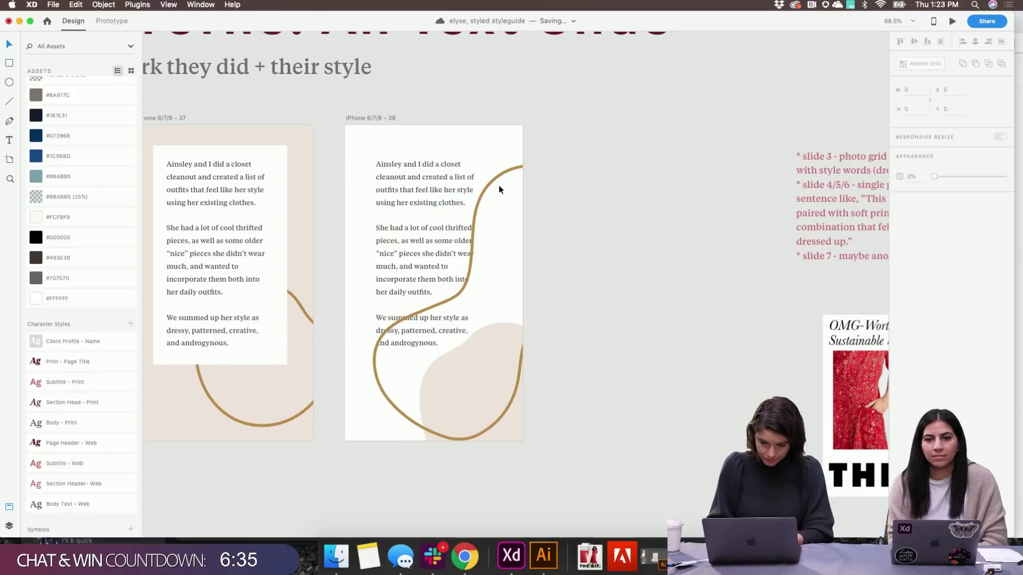
Move the tan outline down to the lower right, and shift the beige blob to the artboard's left edge, shrinking it to about 288 by 307
left_click_drag(494, 181, 512, 231)
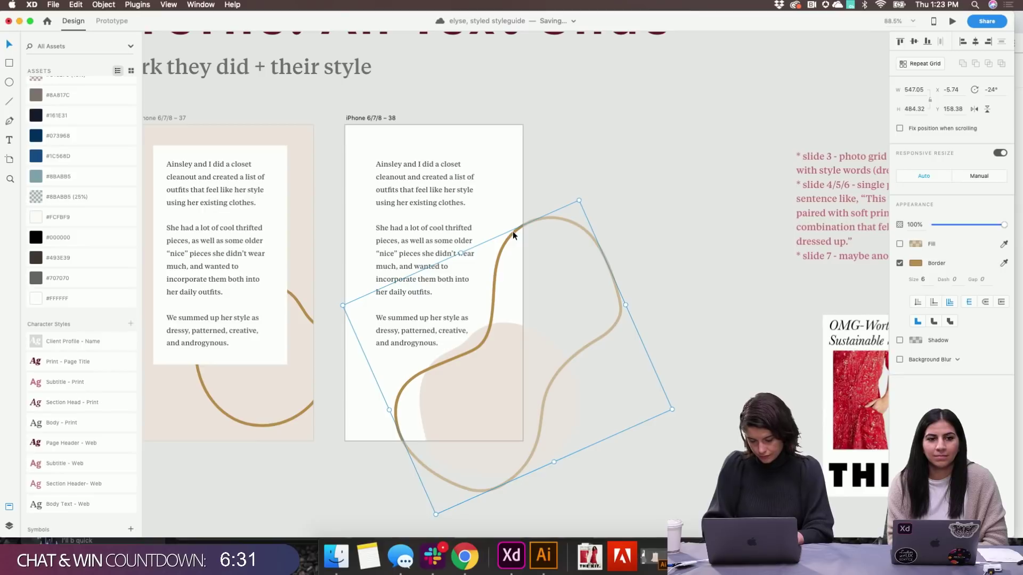
left_click_drag(525, 362, 385, 251)
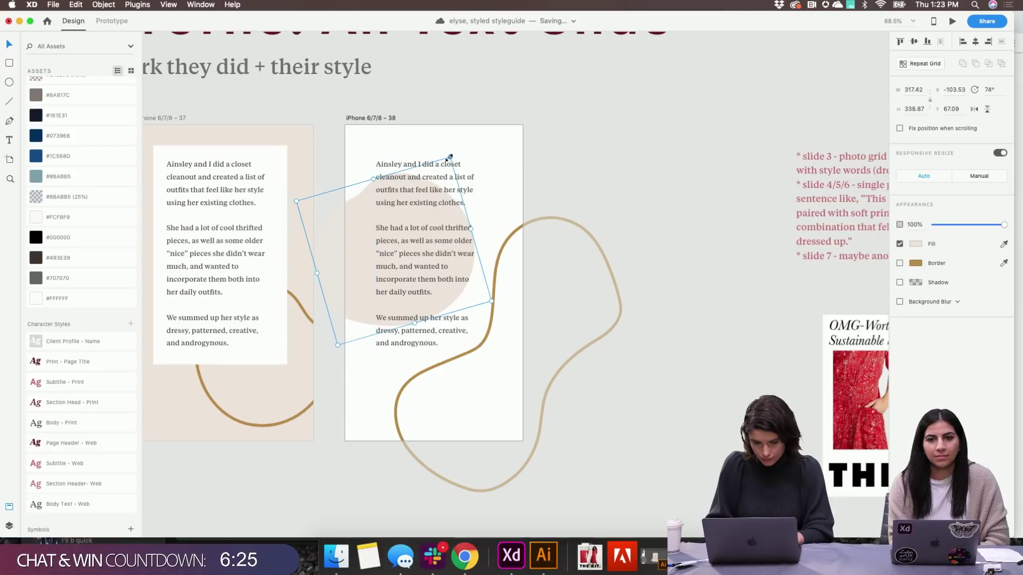
mouse_move(449, 157)
left_mouse_down()
mouse_move(457, 142)
mouse_move(437, 167)
left_mouse_up()
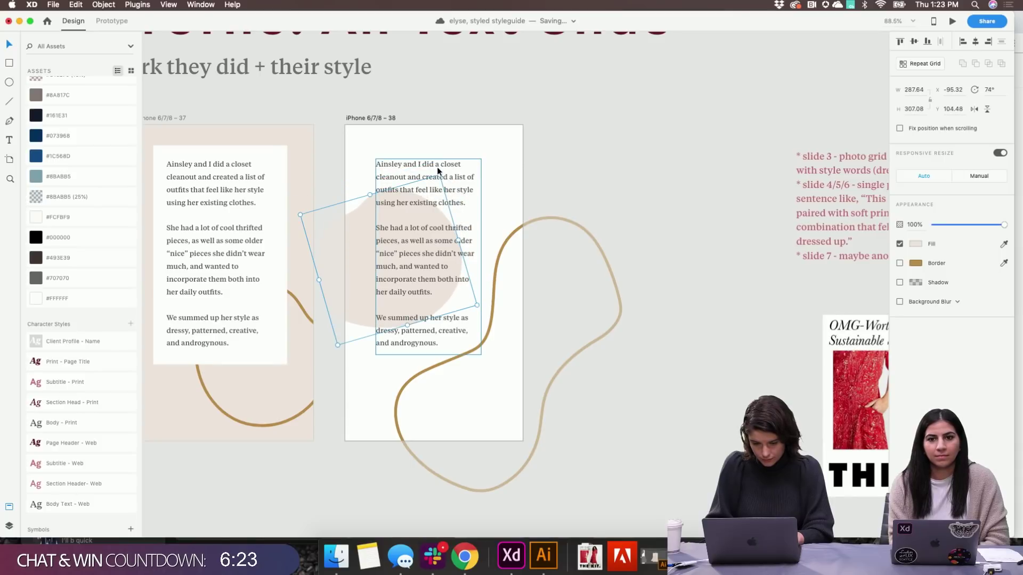
Shift the tan outline slightly down and right, and the beige blob slightly farther past the left edge of iPhone 6/7/8 – 38
left_click_drag(567, 362, 578, 380)
left_click(634, 148)
scroll(634, 148, "down", 2)
scroll(634, 148, "left", 2)
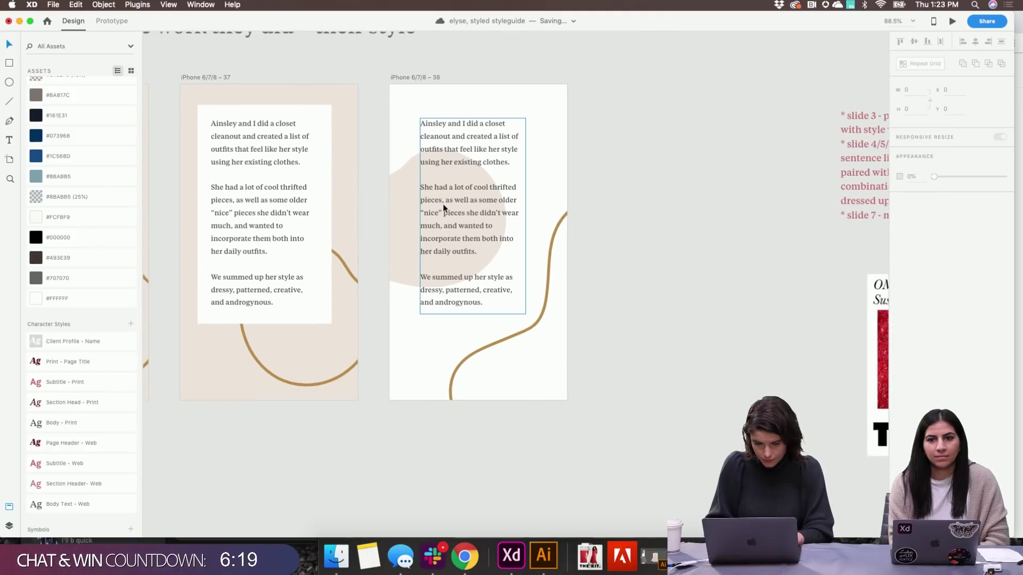
mouse_move(400, 228)
left_mouse_down()
mouse_move(391, 262)
mouse_move(389, 215)
mouse_move(381, 222)
left_mouse_up()
left_click(622, 123)
scroll(621, 124, "down", 2)
scroll(621, 128, "left", 3)
scroll(621, 128, "down", 1)
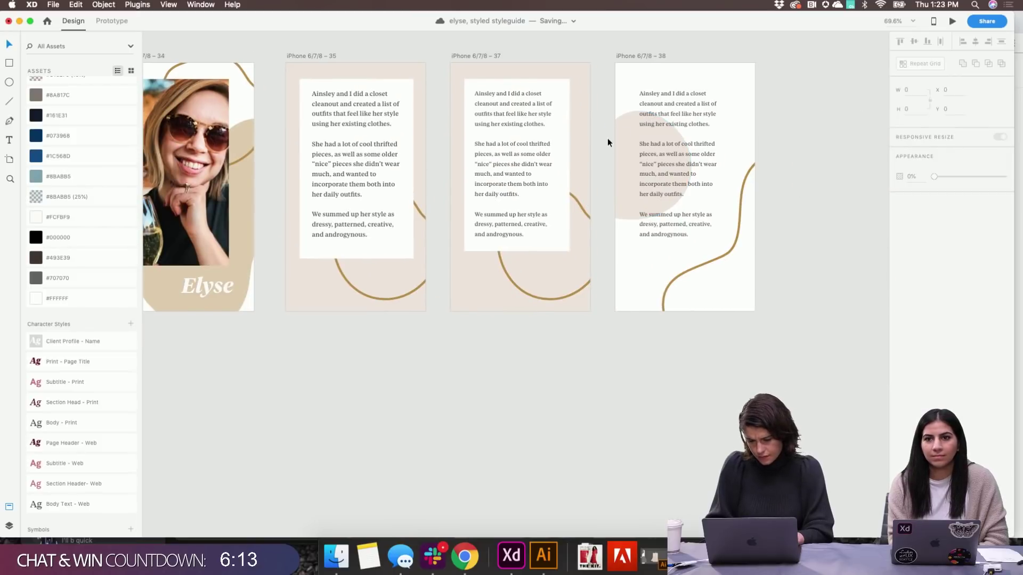
scroll(437, 325, "down", 2)
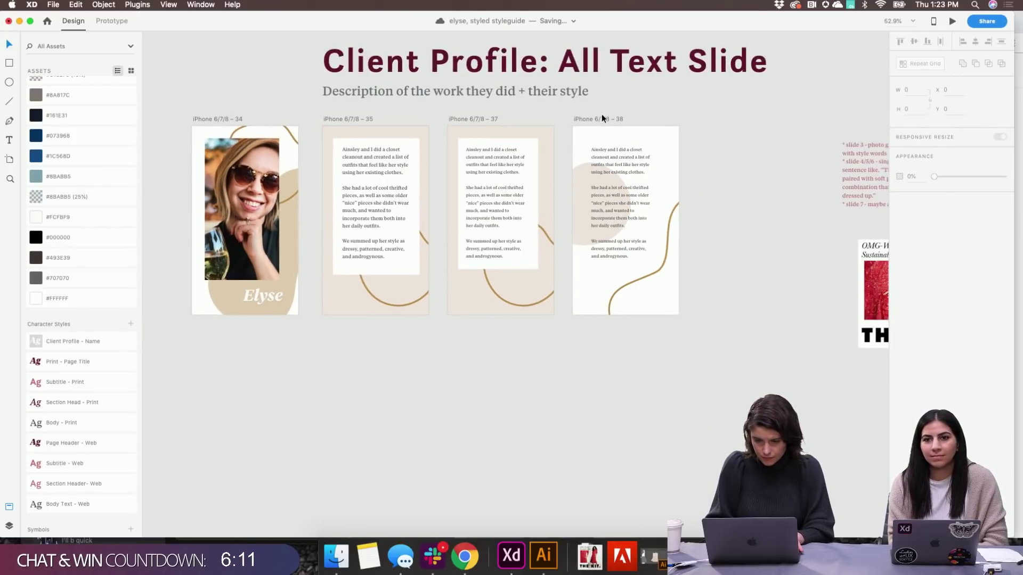
Duplicate the iPhone 6/7/8 – 38 artboard and place the copy directly below iPhone 6/7/8 – 35
left_click_drag(600, 120, 349, 328)
scroll(349, 327, "down", 3)
scroll(347, 327, "up", 3)
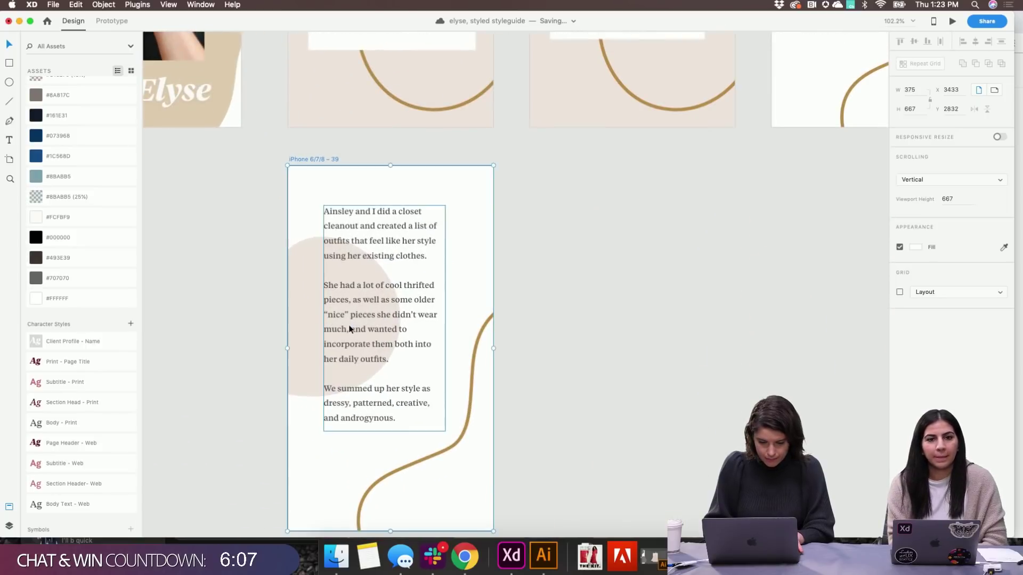
Move the three Text Slide artboards (iPhone 6/7/8 – 19, 23 and 29) up beneath the all-text slide copies, at about Y 3877
scroll(347, 329, "down", 2)
scroll(457, 382, "down", 5)
scroll(635, 388, "down", 2)
left_click_drag(697, 411, 344, 473)
scroll(343, 190, "down", 3)
scroll(382, 237, "down", 5)
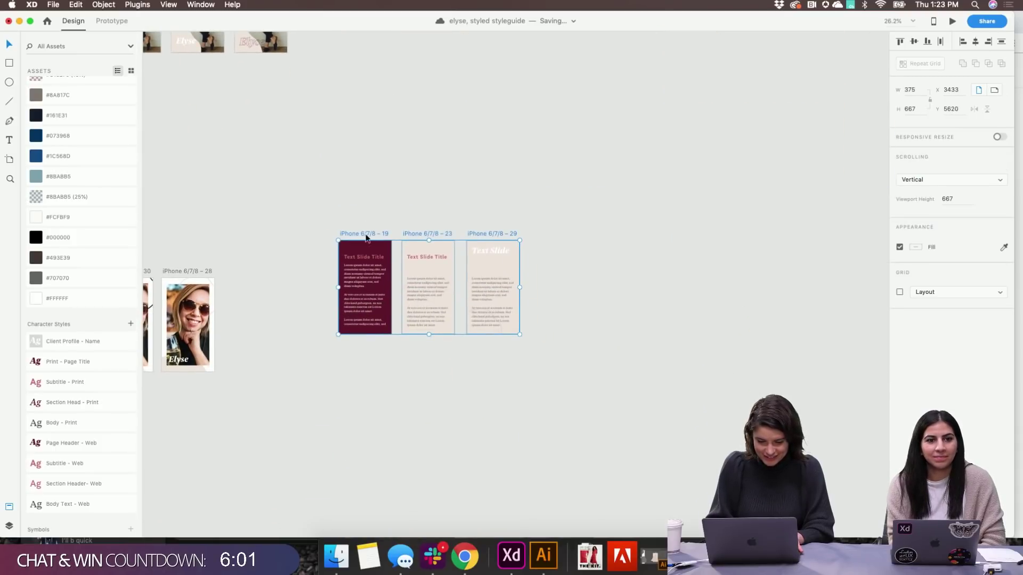
left_click_drag(366, 238, 367, 348)
scroll(382, 228, "up", 4)
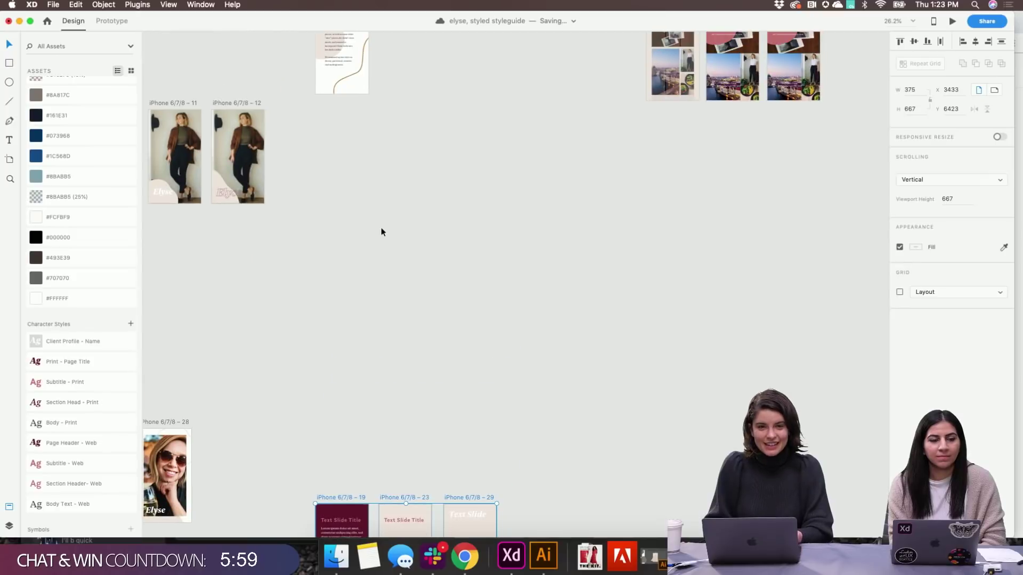
scroll(395, 216, "up", 1)
scroll(406, 205, "down", 3)
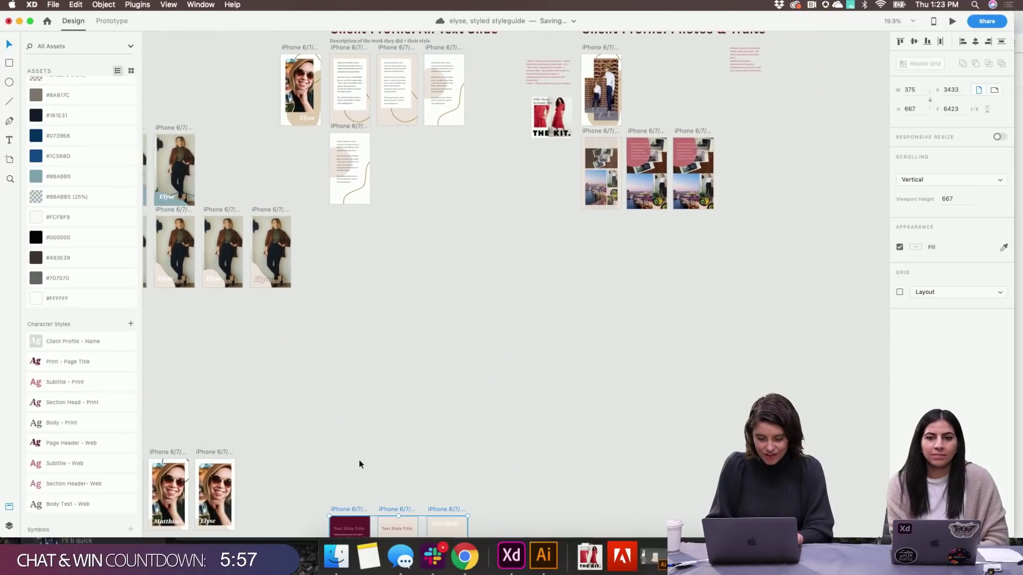
left_click_drag(340, 512, 386, 238)
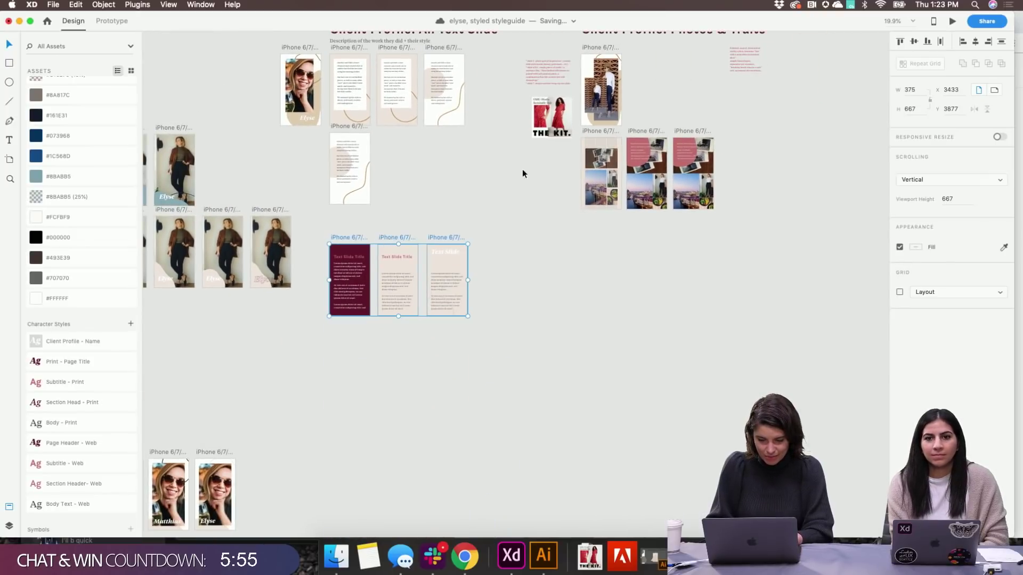
Place the four all-text slide variants below the three Text Slide artboards and move the whole set up under the heading, to about Y 2094
left_click(444, 172)
left_click_drag(479, 224, 355, 323)
left_click_drag(317, 211, 490, 322)
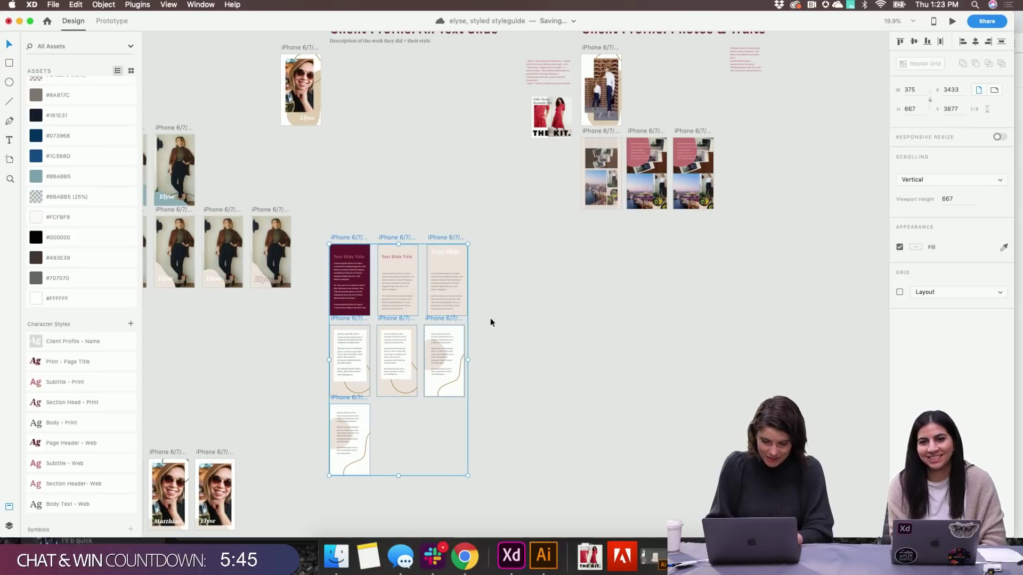
left_click_drag(351, 238, 372, 46)
View iPhone 6/7/8 – 39 at 100% zoom and set its body text to size 17
scroll(379, 205, "up", 5)
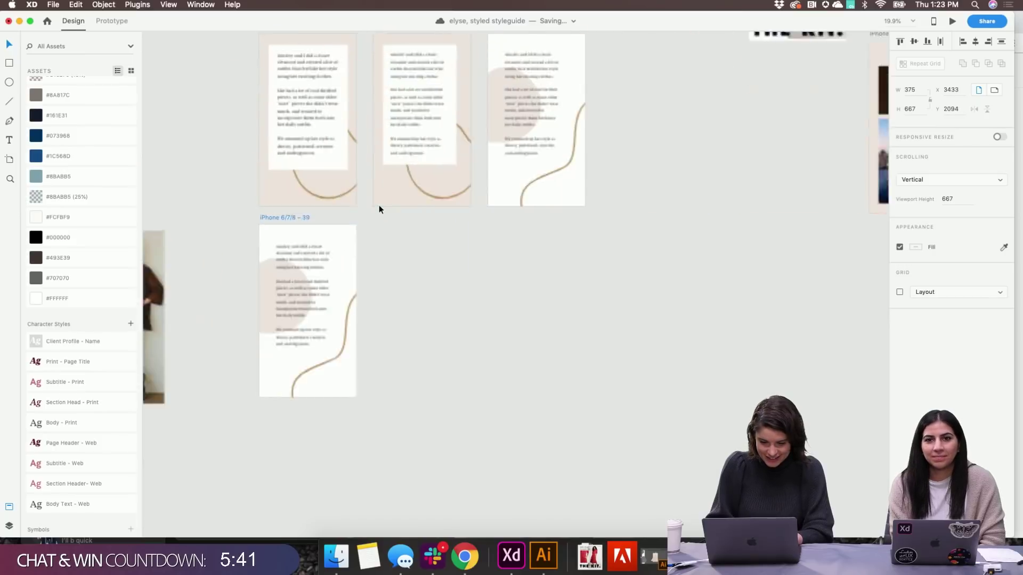
scroll(494, 328, "up", 3)
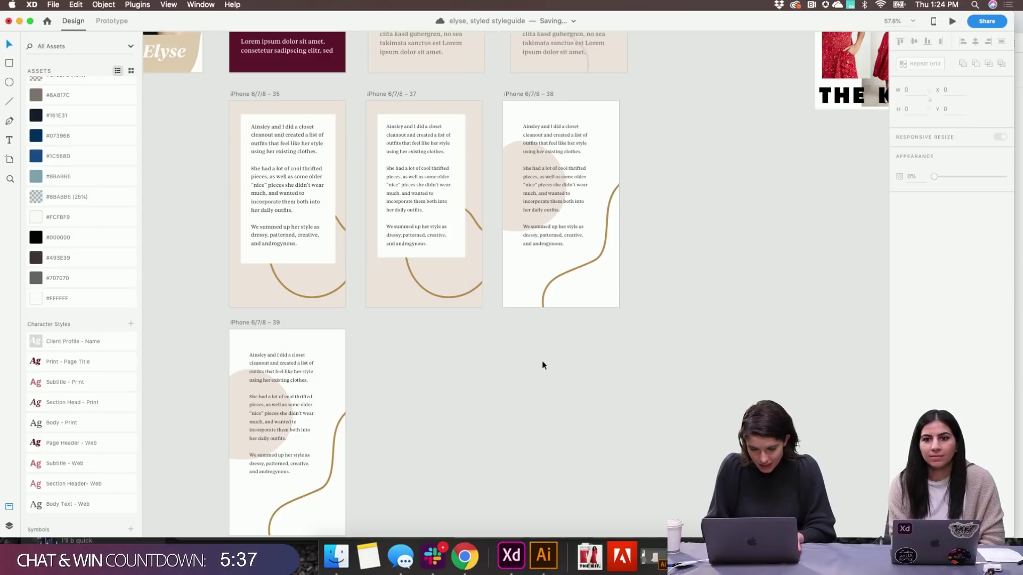
scroll(470, 378, "up", 5)
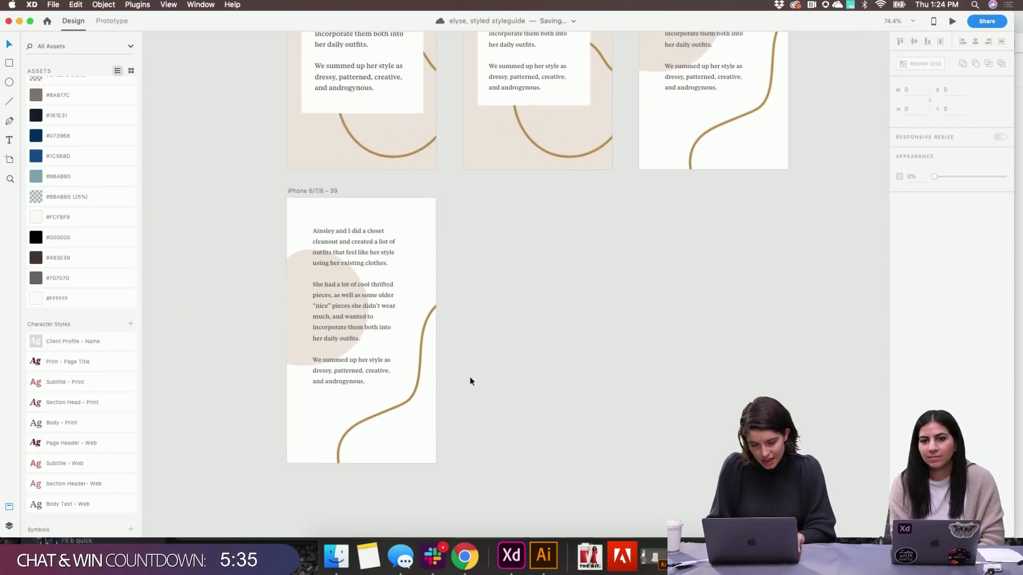
left_click(307, 171)
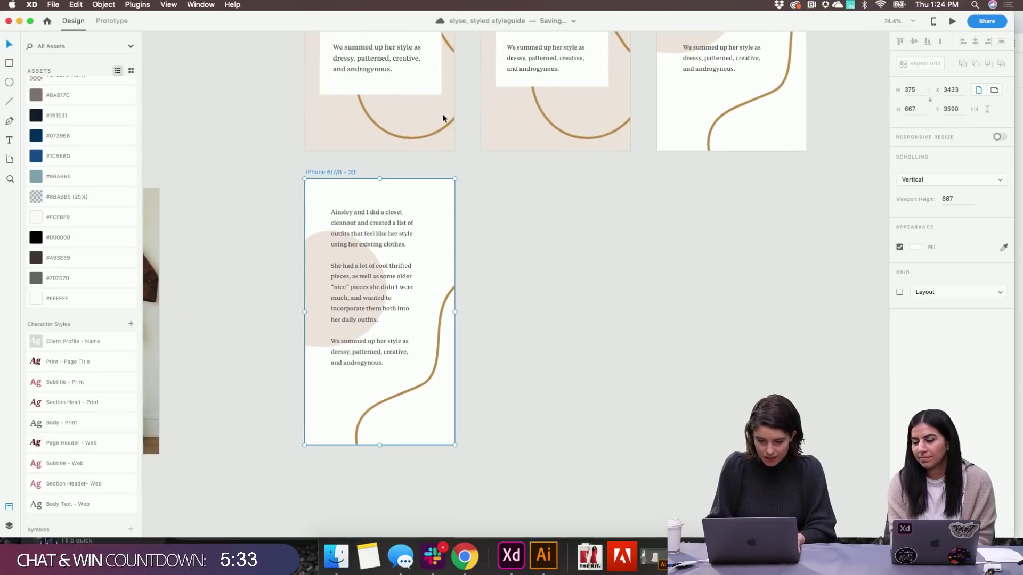
left_click(913, 22)
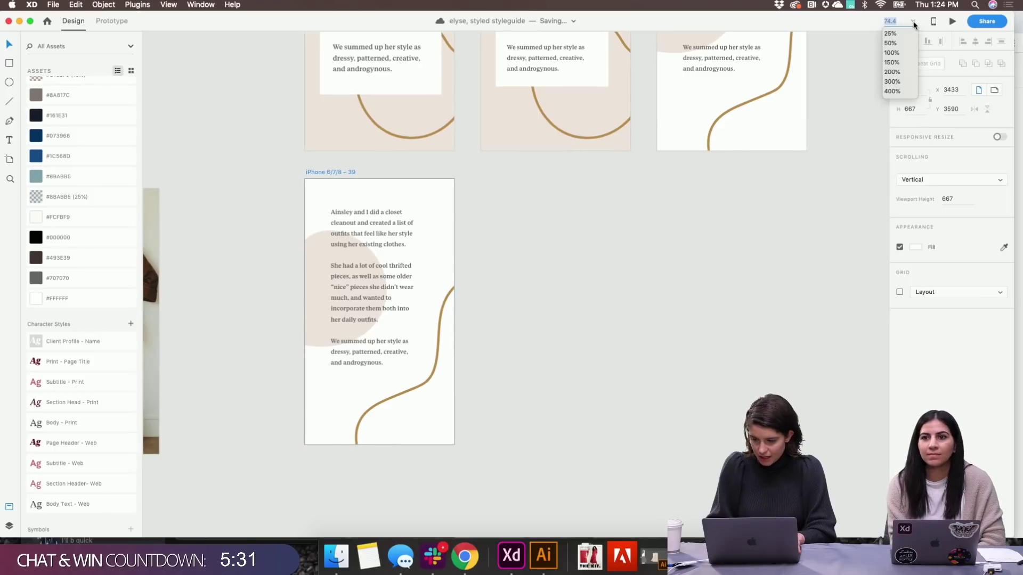
left_click(906, 53)
scroll(511, 194, "down", 1)
left_click(364, 261)
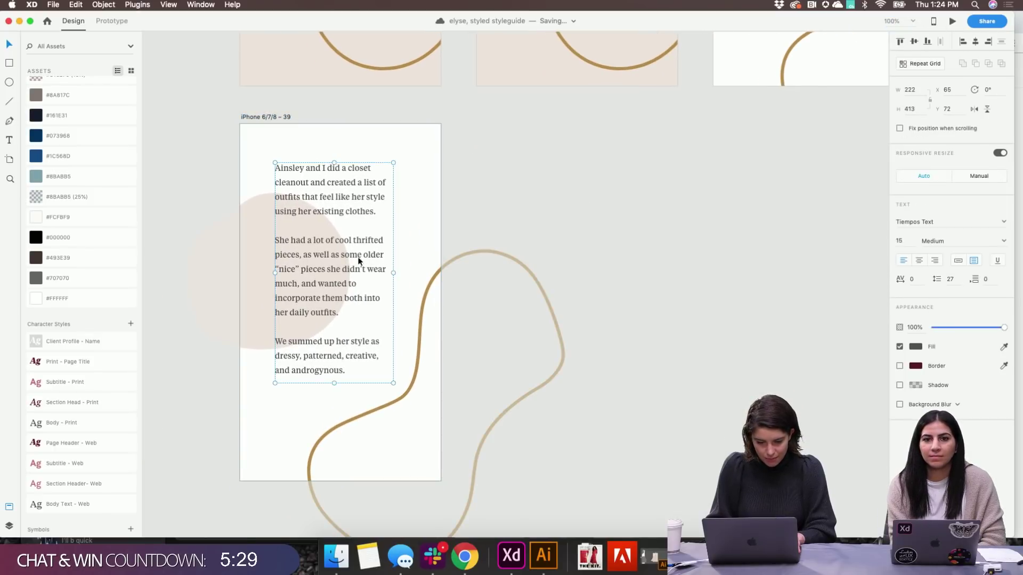
key("Up")
key("Up")
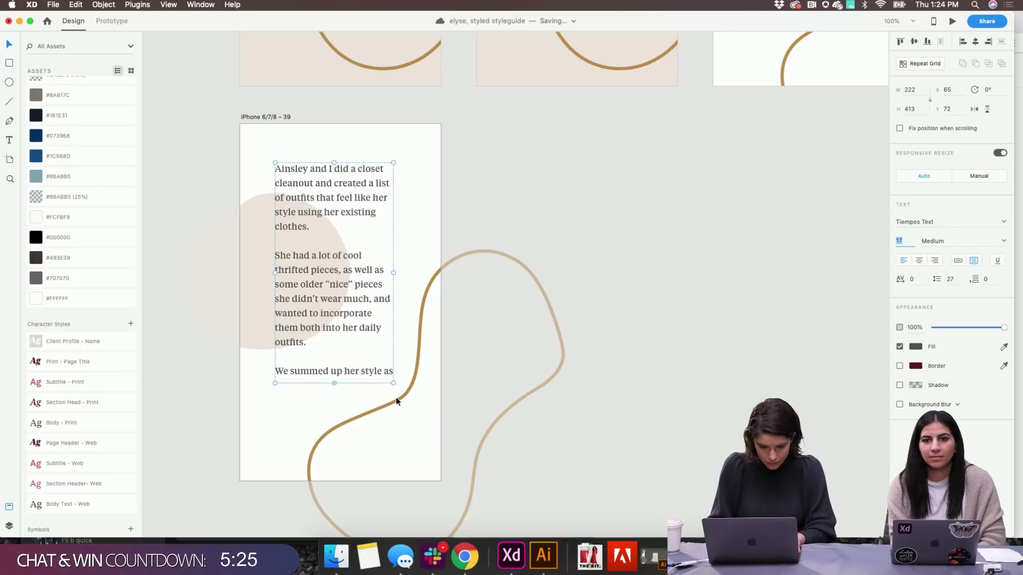
Lengthen the text box to a height of about 474 and colour its text burgundy, RGB 93, 23, 42
left_click_drag(334, 385, 334, 428)
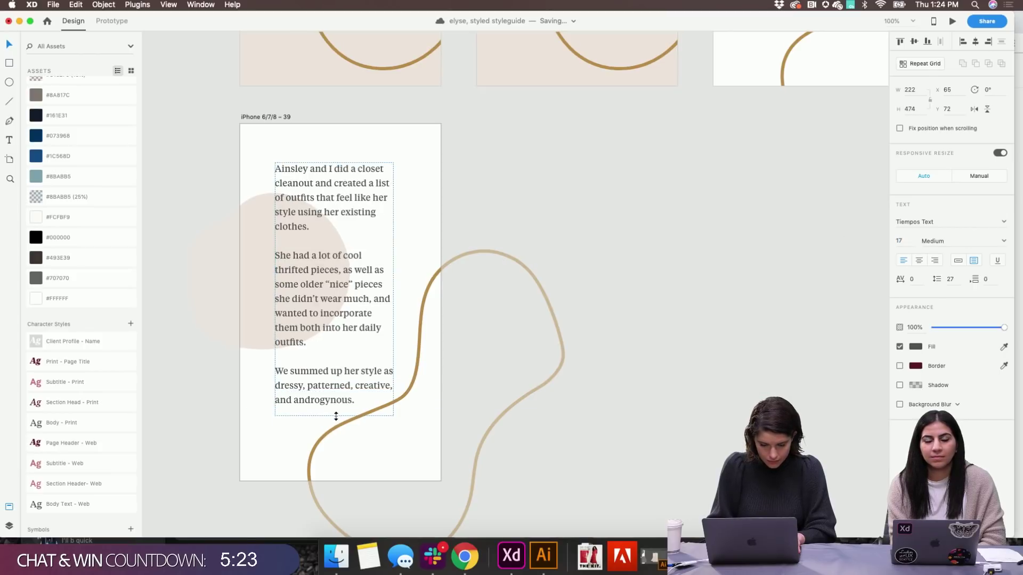
left_click(916, 346)
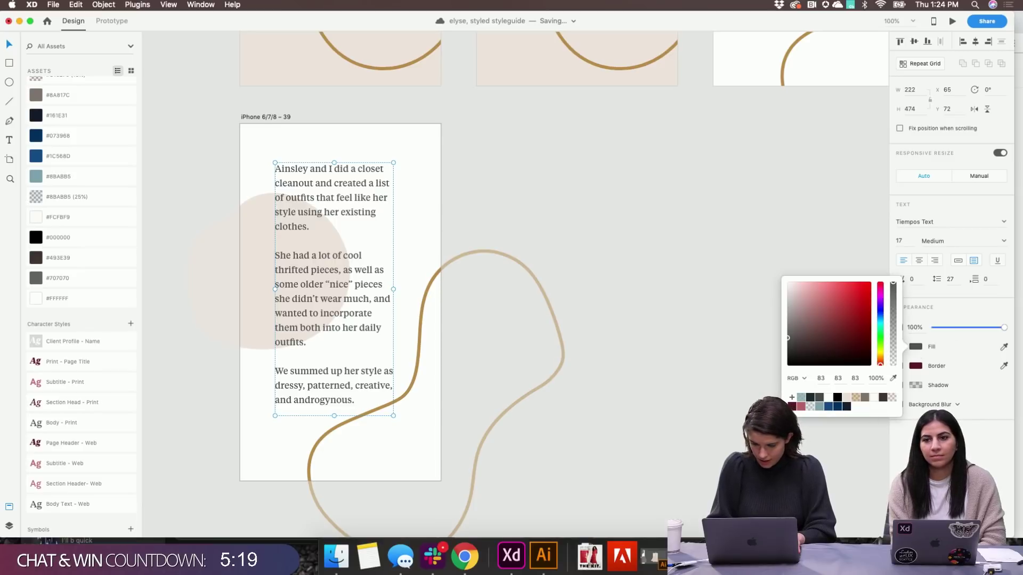
left_click(793, 407)
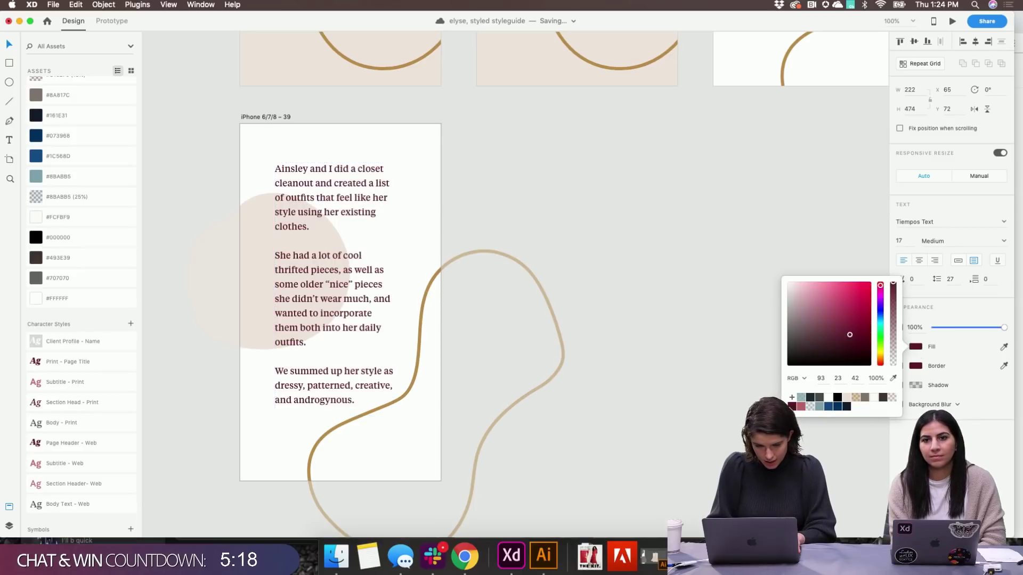
Delete the tan outline from iPhone 6/7/8 – 39, and move the beige blob to the artboard's lower right corner, enlarging it to about 308 by 329
left_click(433, 279)
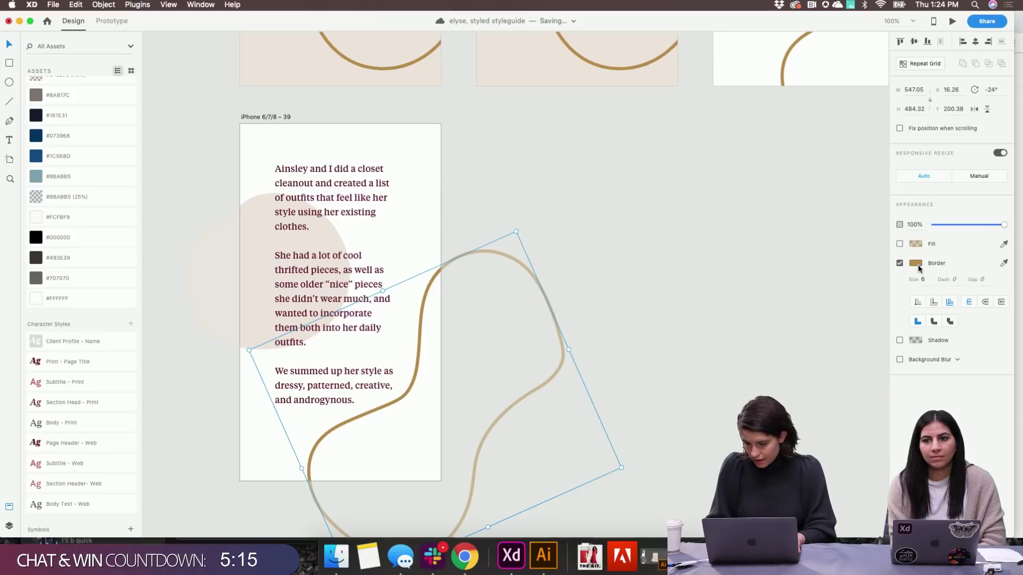
key("Delete")
mouse_move(234, 265)
left_mouse_down()
mouse_move(335, 433)
mouse_move(385, 446)
left_mouse_up()
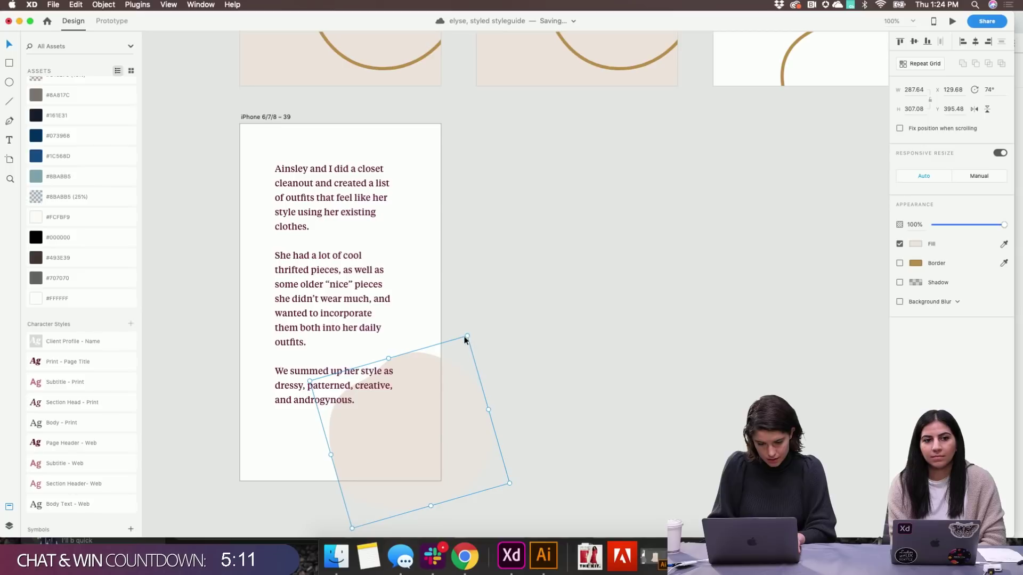
left_click_drag(468, 336, 511, 311)
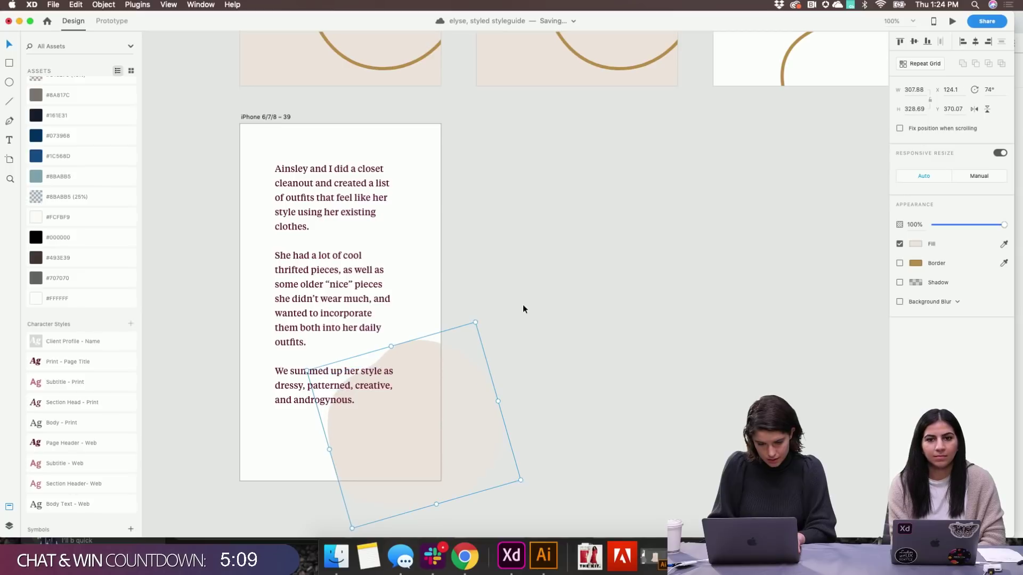
left_click(559, 280)
Try a copy of the white card from iPhone 6/7/8 – 35 on iPhone 6/7/8 – 39, shifted up and right and sent behind everything
scroll(559, 280, "up", 5)
left_click(385, 193)
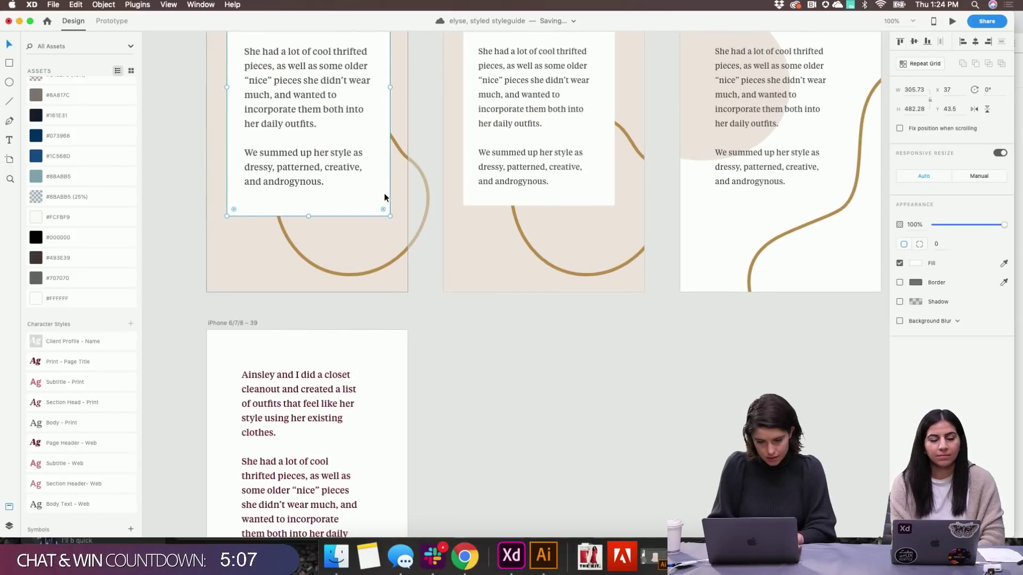
scroll(381, 195, "down", 4)
key("super+v")
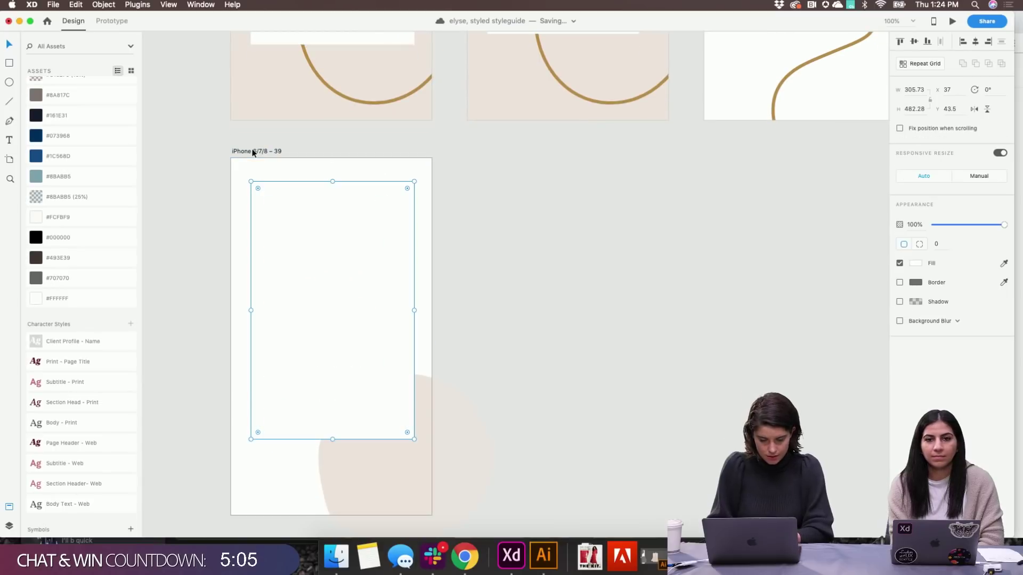
left_click_drag(361, 329, 397, 288)
key("super+shift+[")
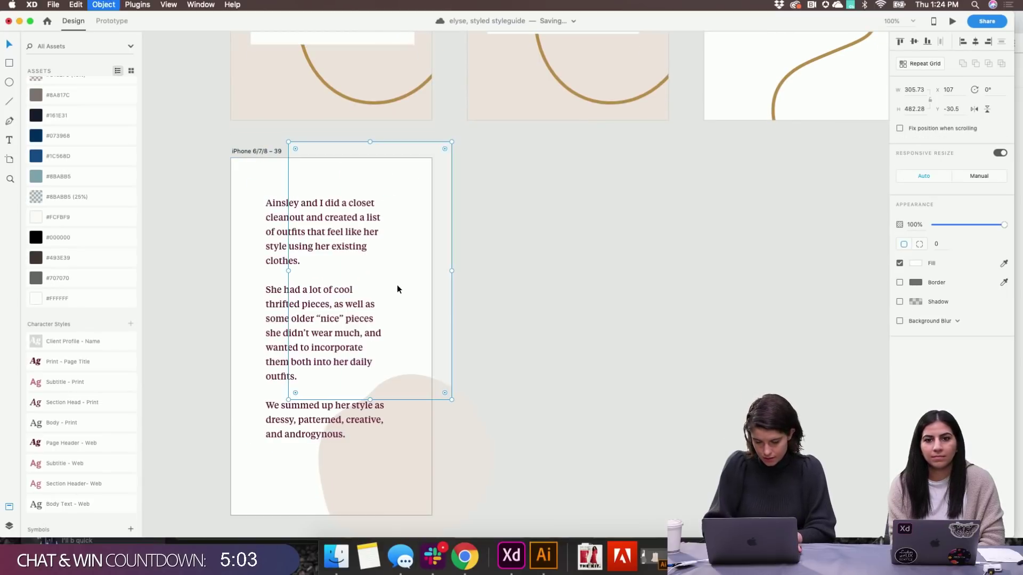
Try the pasted card in teal, RGB 139, 171, 181 at 74% opacity, at a lower position behind the text, and delete it
left_click(915, 264)
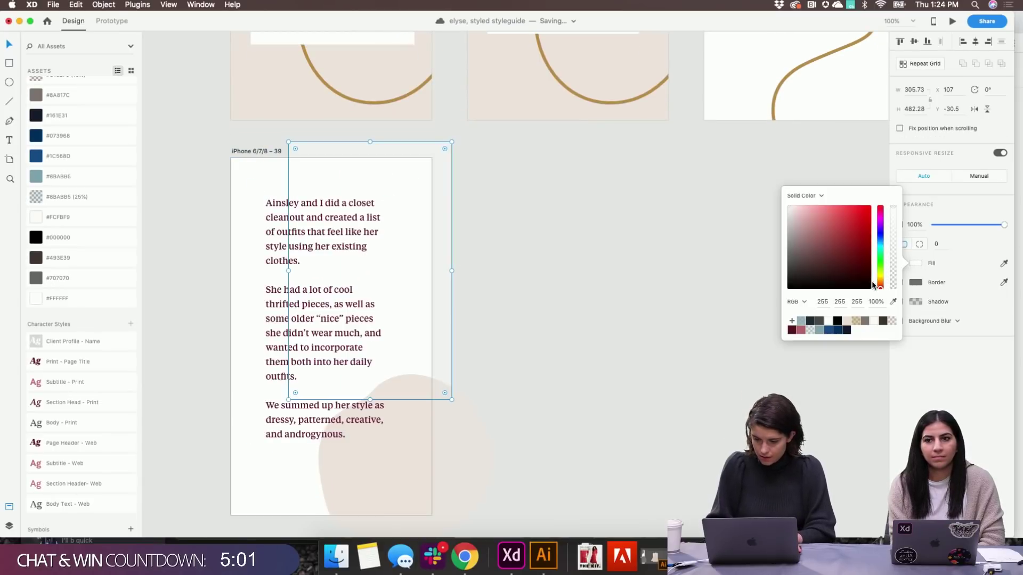
left_click(818, 331)
left_click(801, 321)
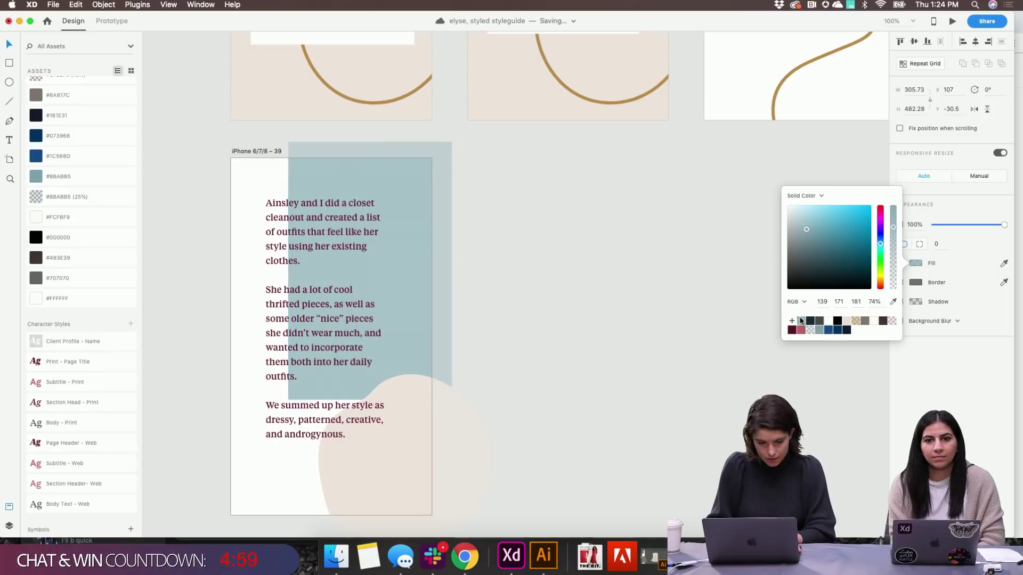
left_click(535, 387)
left_click_drag(369, 187, 375, 261)
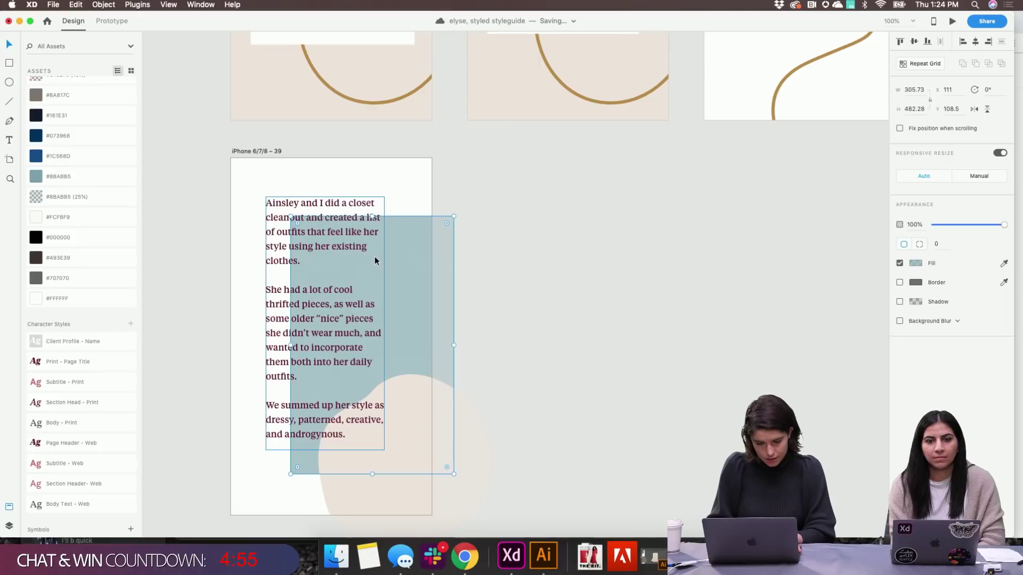
key("Delete")
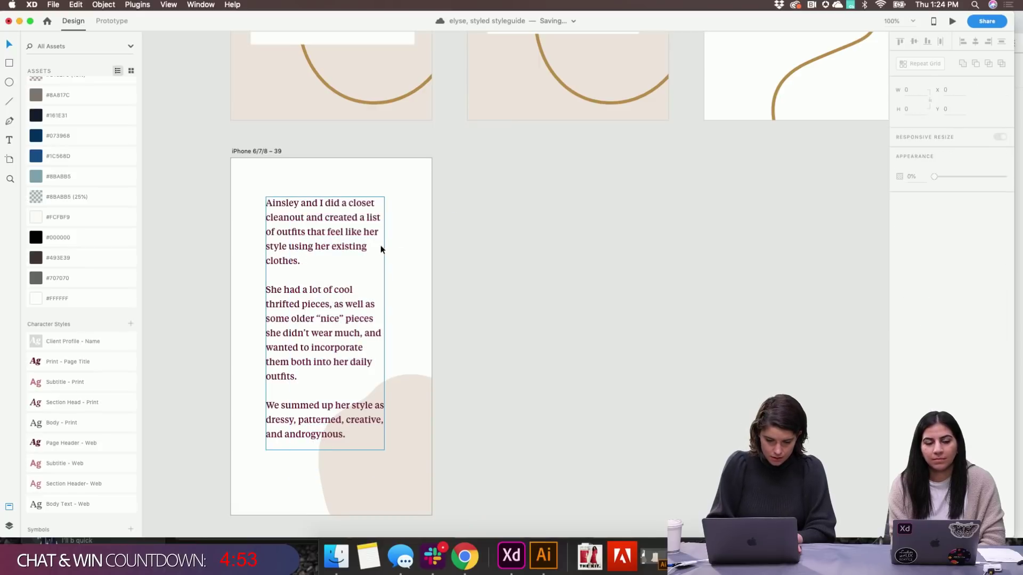
Widen the text box on iPhone 6/7/8 – 39 to about 231
left_click(341, 258)
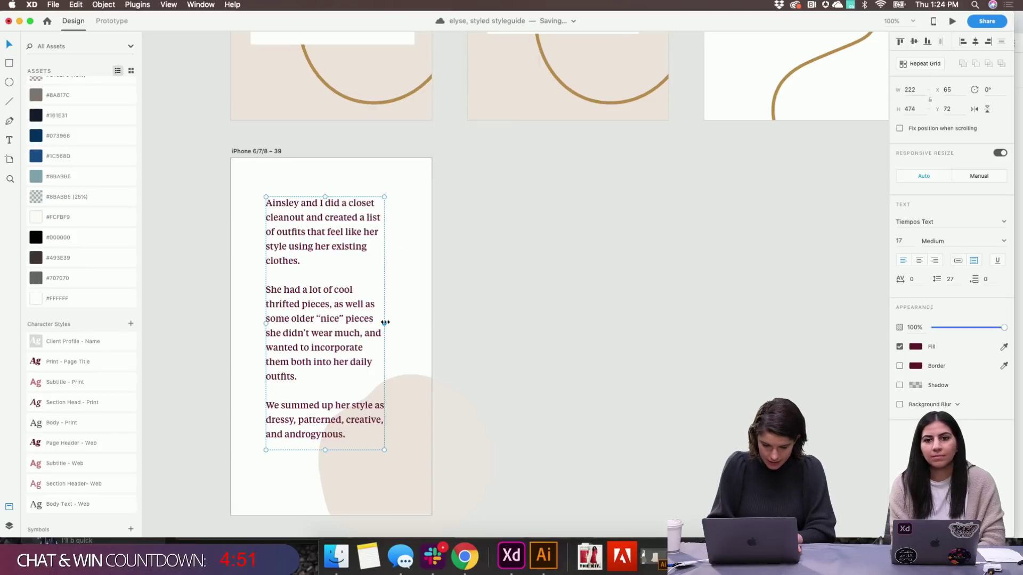
left_click_drag(384, 323, 389, 322)
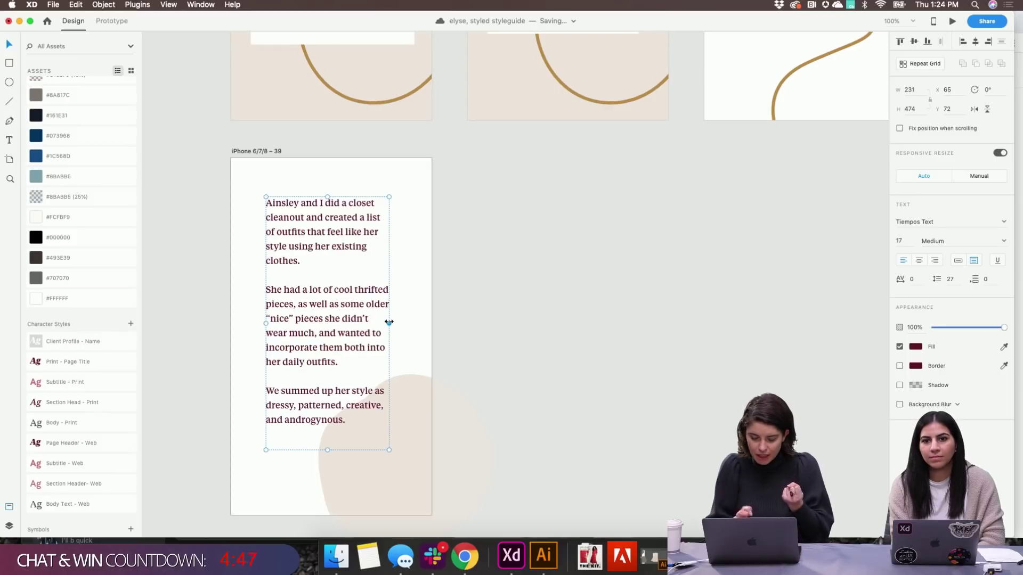
left_click(567, 325)
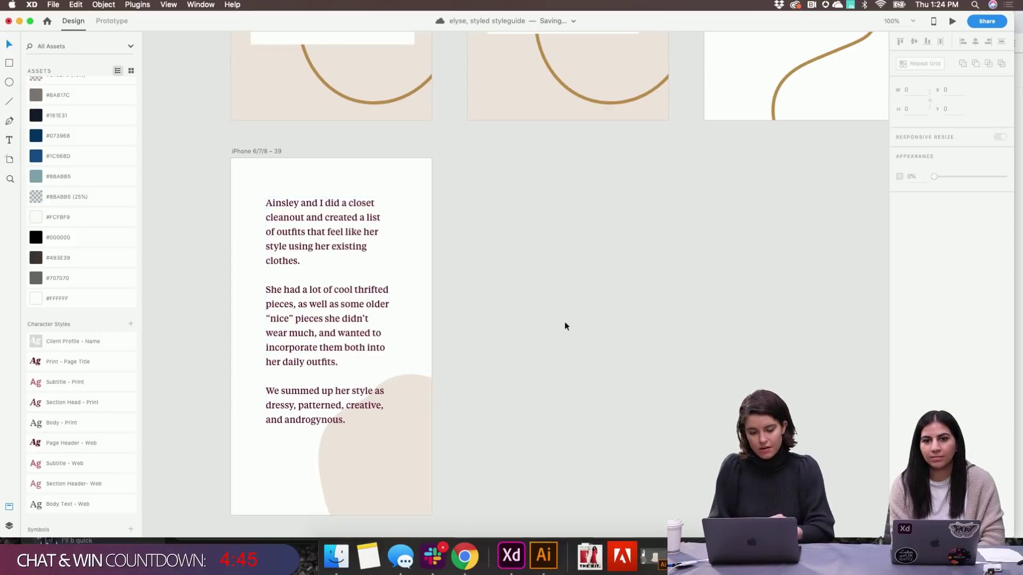
scroll(566, 326, "down", 1)
scroll(566, 326, "down", 1)
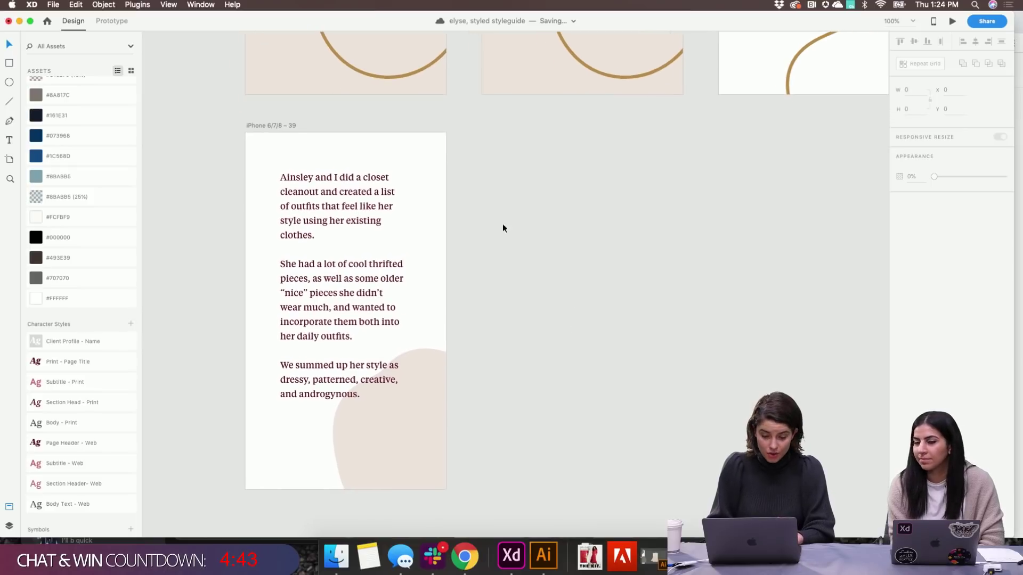
Set the paragraph text on iPhone 6/7/8 – 39 to the Tiempos Text Test font in Semibold
left_click(285, 122)
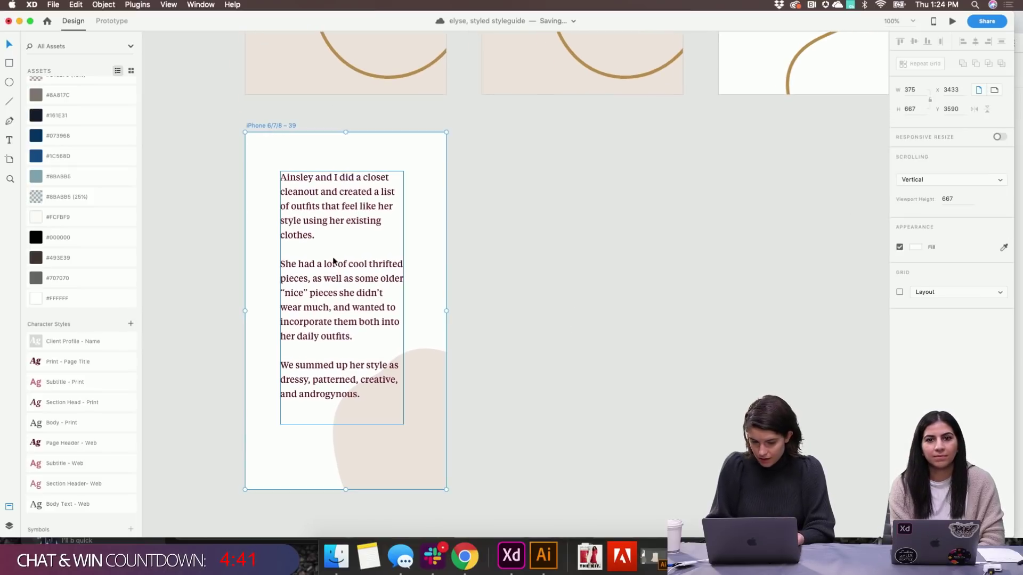
left_click(312, 265)
left_click(1004, 243)
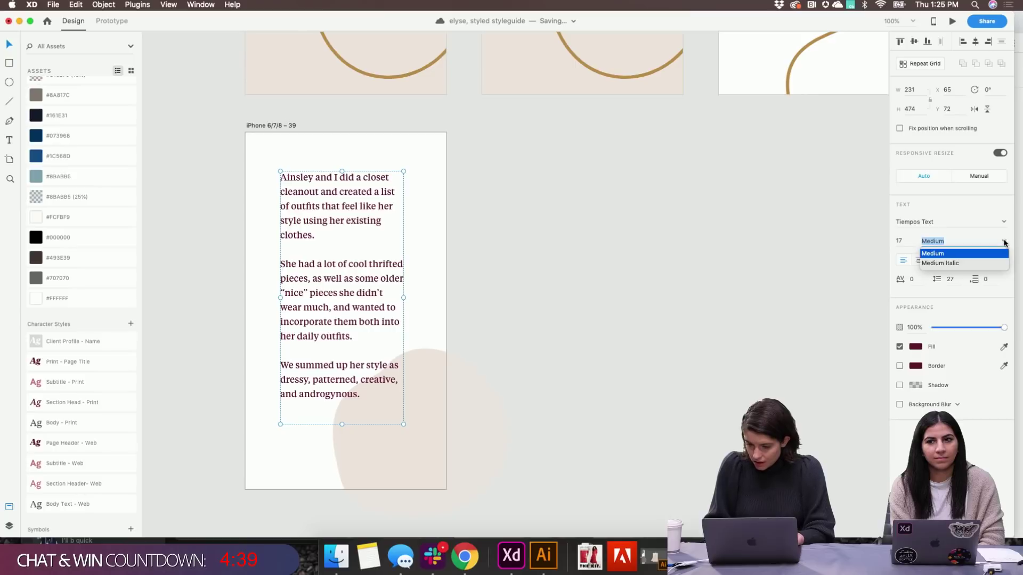
left_click(1006, 223)
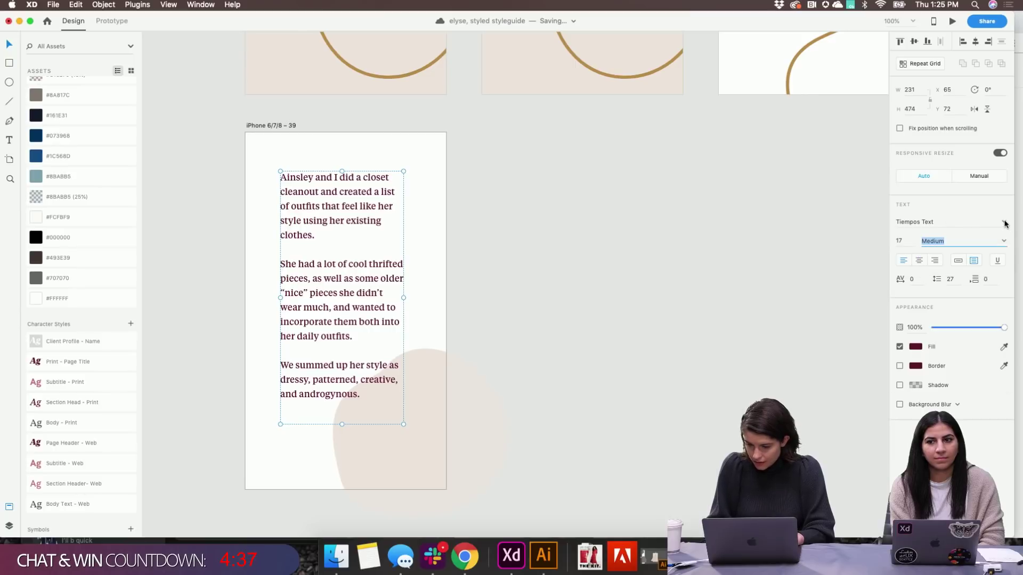
left_click(997, 221)
left_click(953, 243)
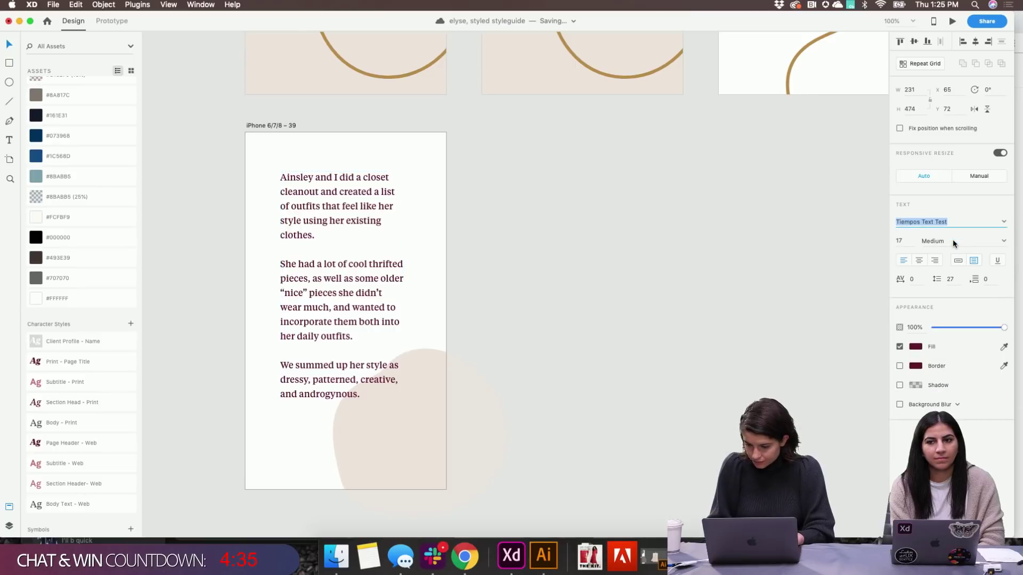
left_click(1004, 243)
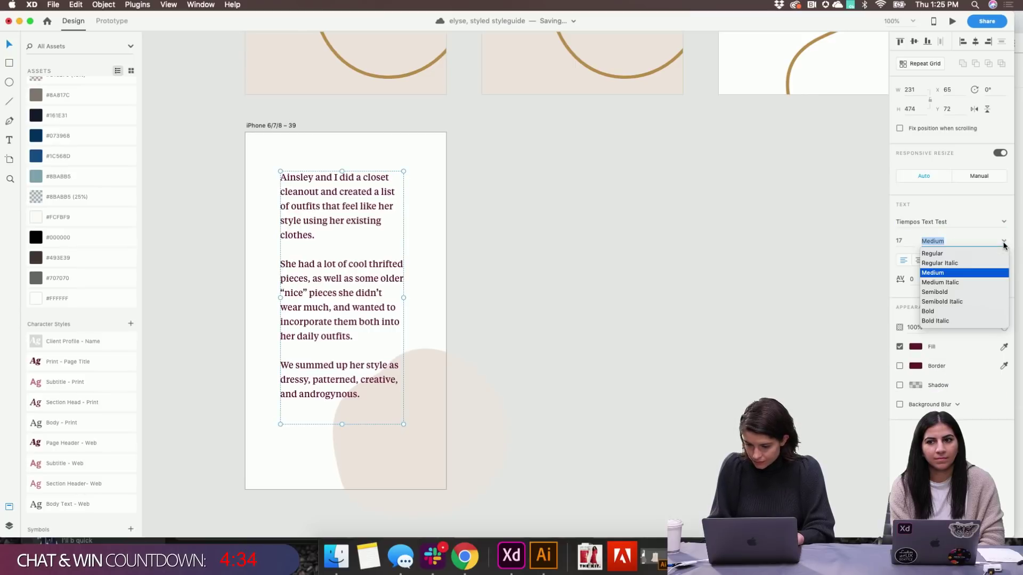
left_click(952, 293)
left_click(590, 301)
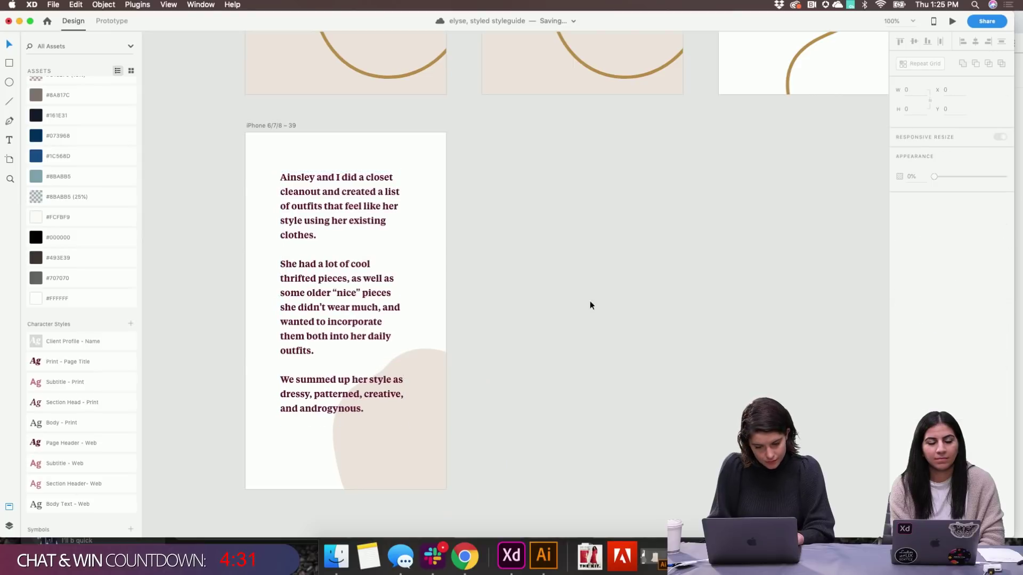
Move the text box on iPhone 6/7/8 – 39 up and left to about X 57, Y 58
left_click(370, 348)
left_click_drag(331, 395, 327, 387)
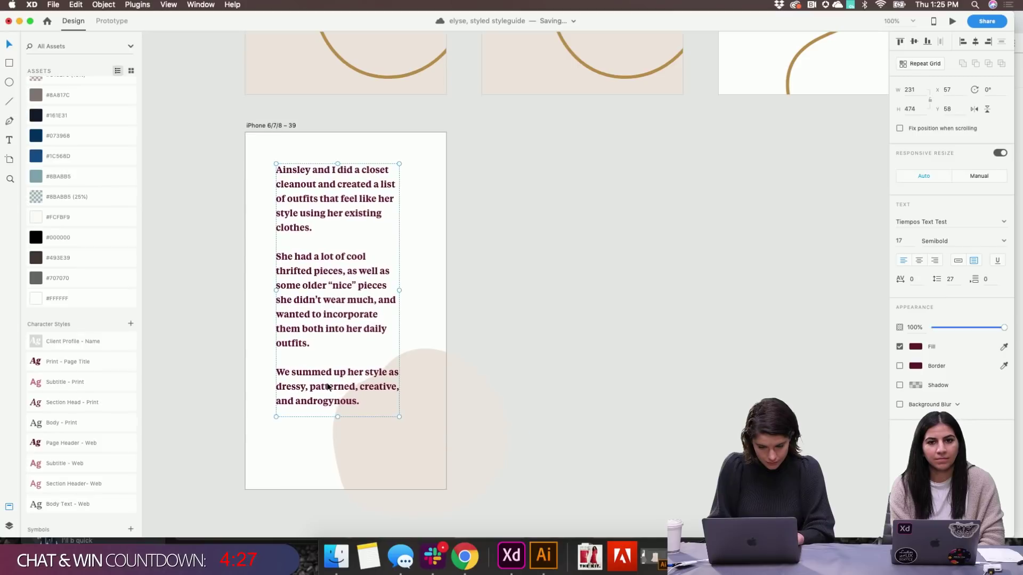
left_click(547, 385)
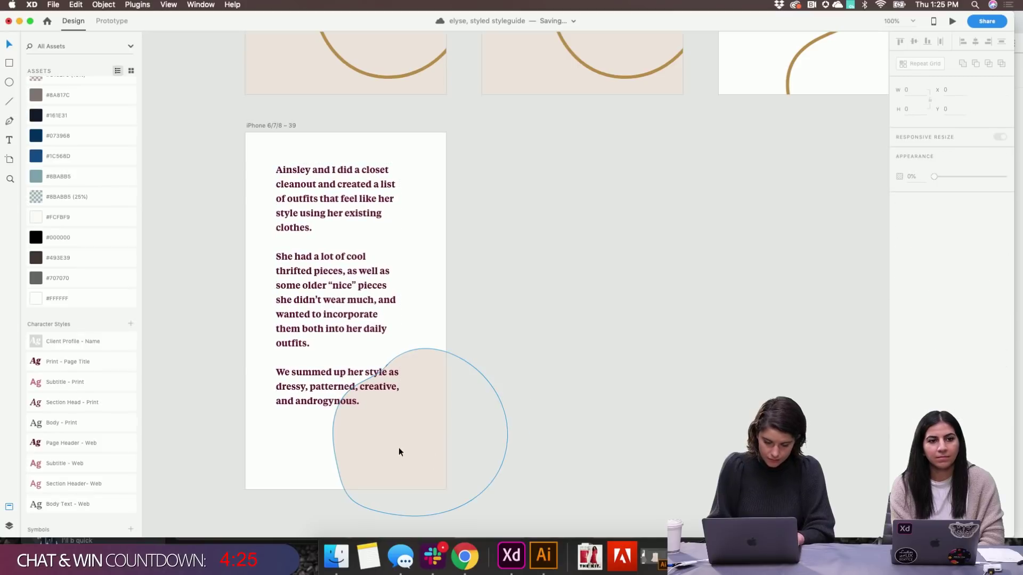
Pick out the large black blob from the grouped shapes on the Color Scheme Worksheet and copy it
scroll(400, 452, "down", 2)
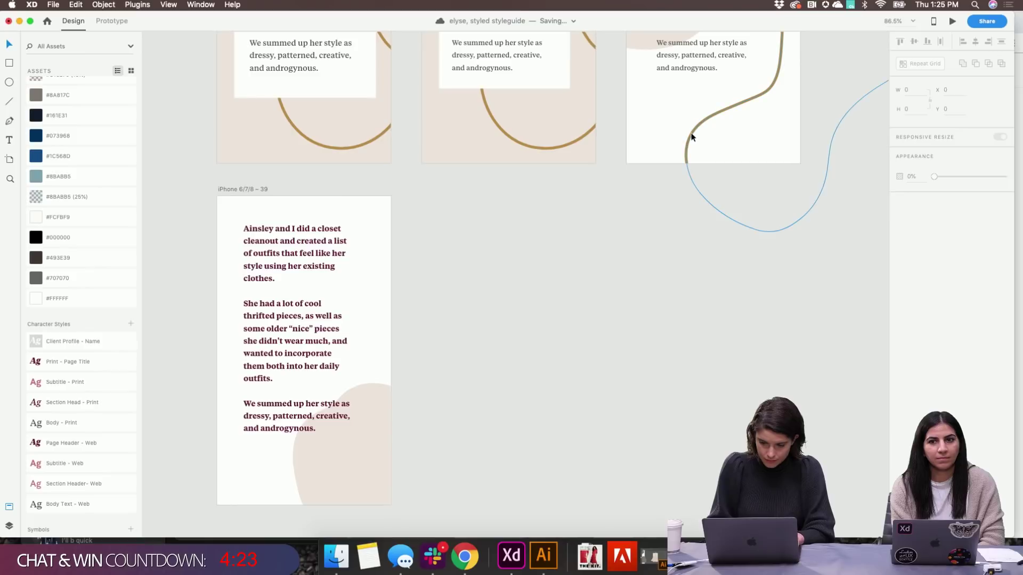
left_click_drag(693, 138, 313, 296)
key("Delete")
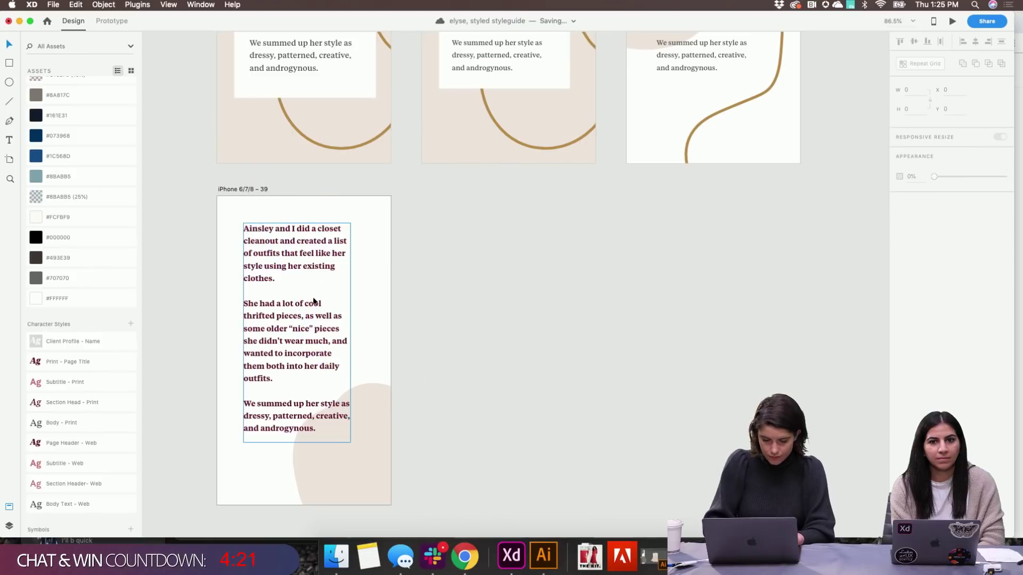
scroll(316, 297, "down", 5)
scroll(317, 301, "up", 10)
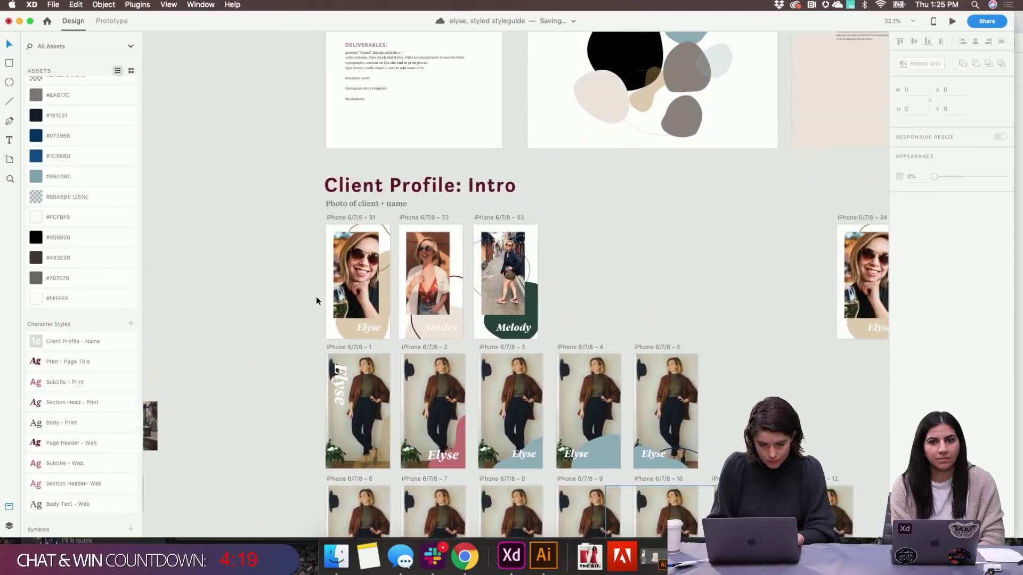
scroll(317, 301, "right", 6)
left_click(315, 145)
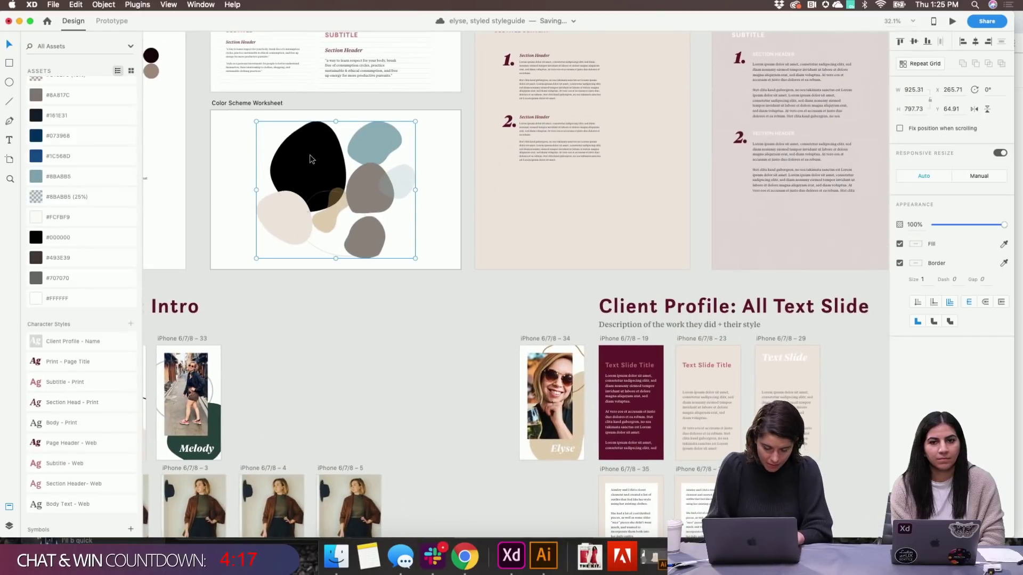
left_click(293, 319)
scroll(292, 320, "right", 3)
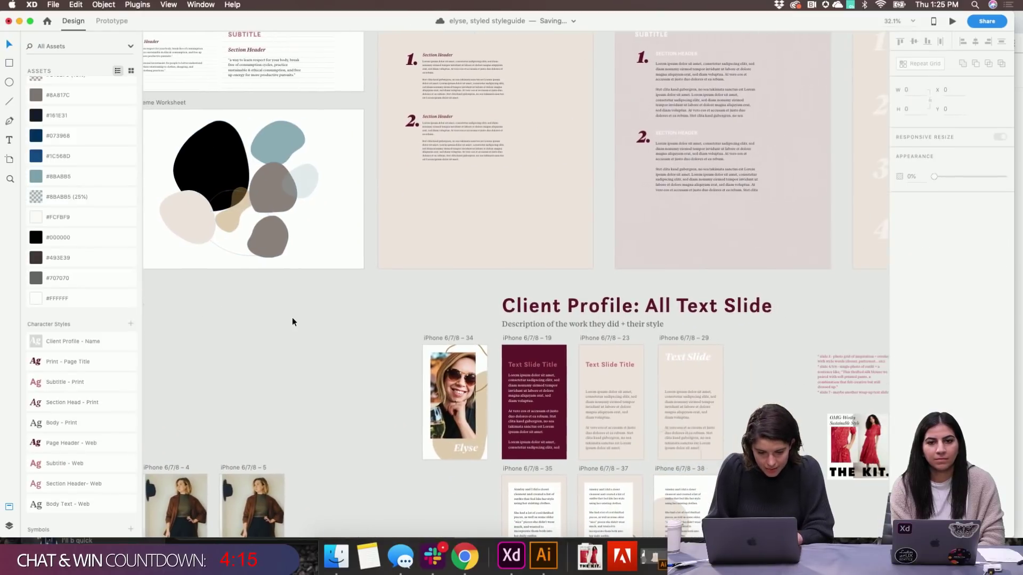
double_click(215, 172)
Paste the black blob onto iPhone 6/7/8 – 39 at about X 219, Y 0, and send it behind the text and beige blob
scroll(215, 172, "down", 5)
scroll(215, 172, "right", 3)
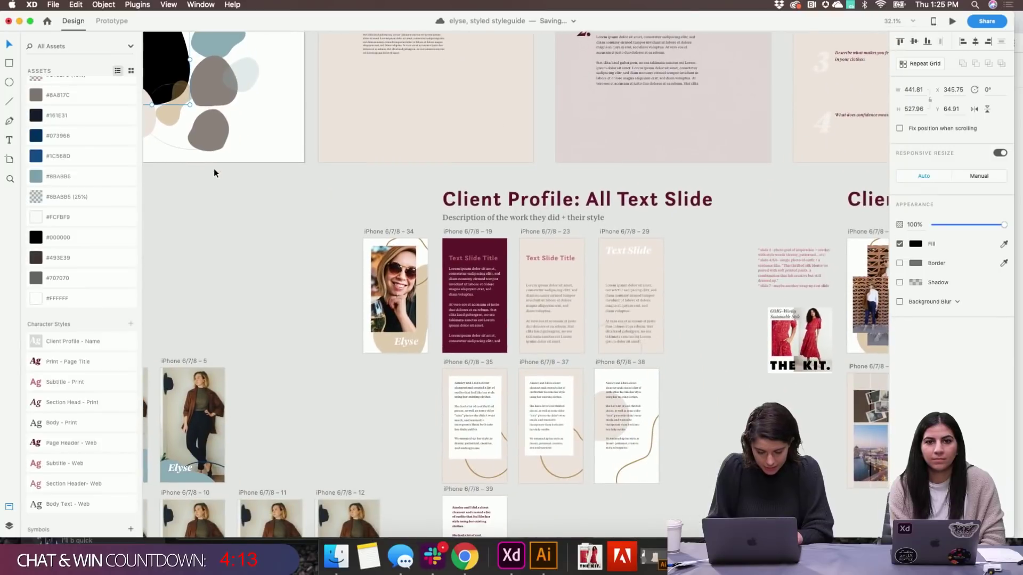
scroll(215, 172, "down", 10)
scroll(320, 272, "up", 3)
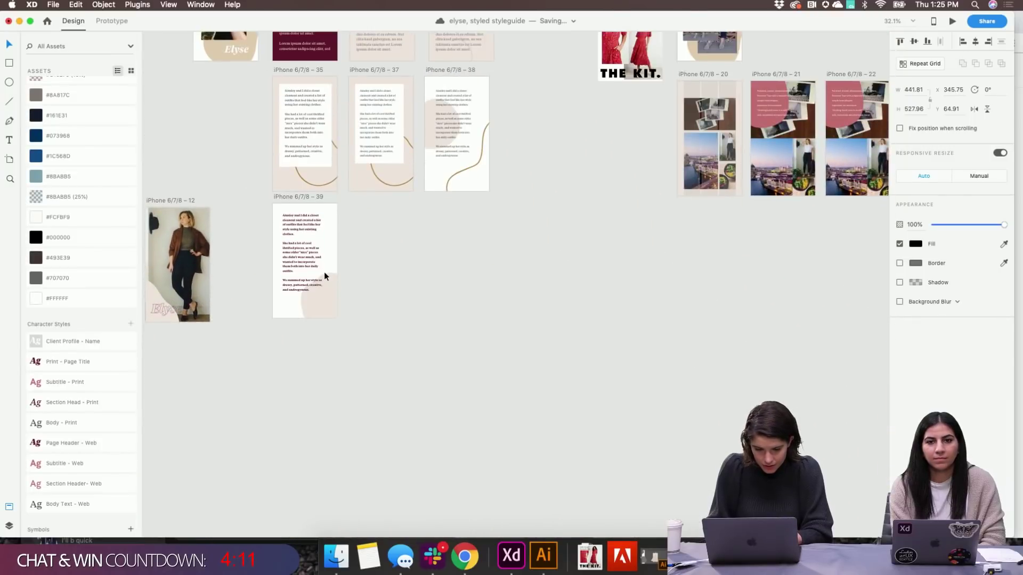
scroll(324, 272, "up", 5)
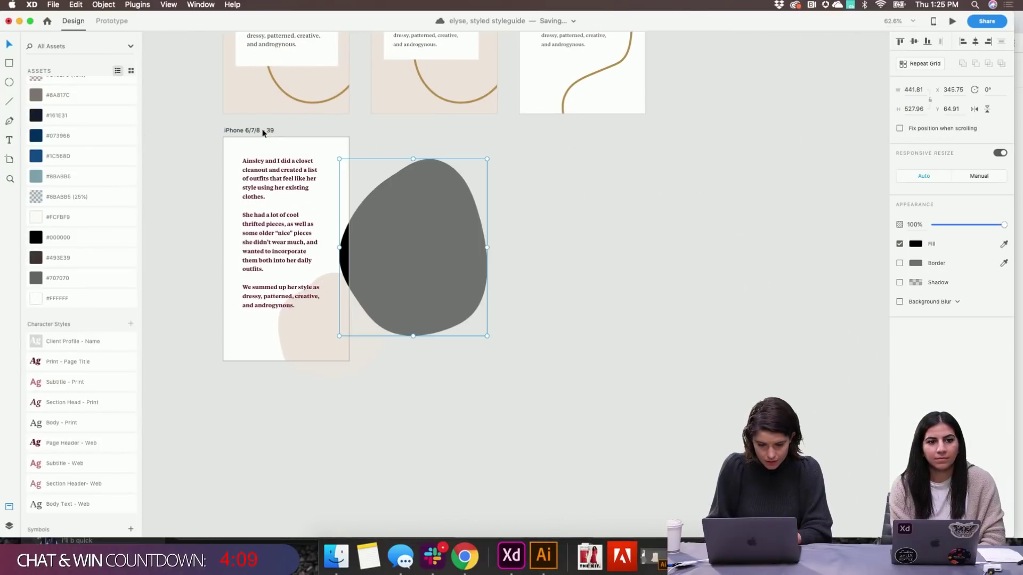
left_click_drag(440, 267, 404, 245)
key("super+bracketleft")
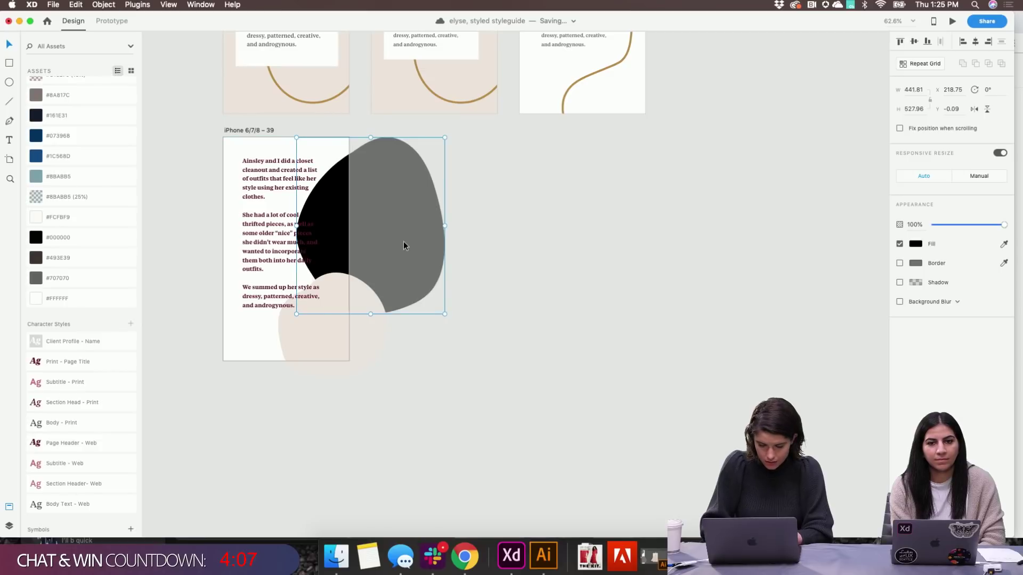
Recolour the black blob on iPhone 6/7/8 – 39 to a light grey fill, RGB 185, 185, 185
scroll(375, 314, "up", 5)
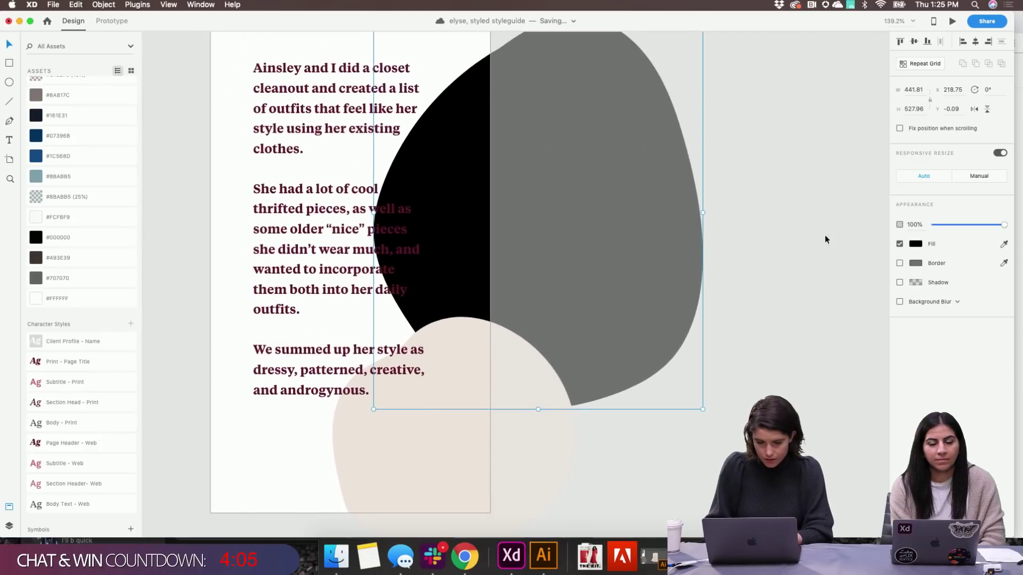
left_click(915, 244)
left_click(820, 305)
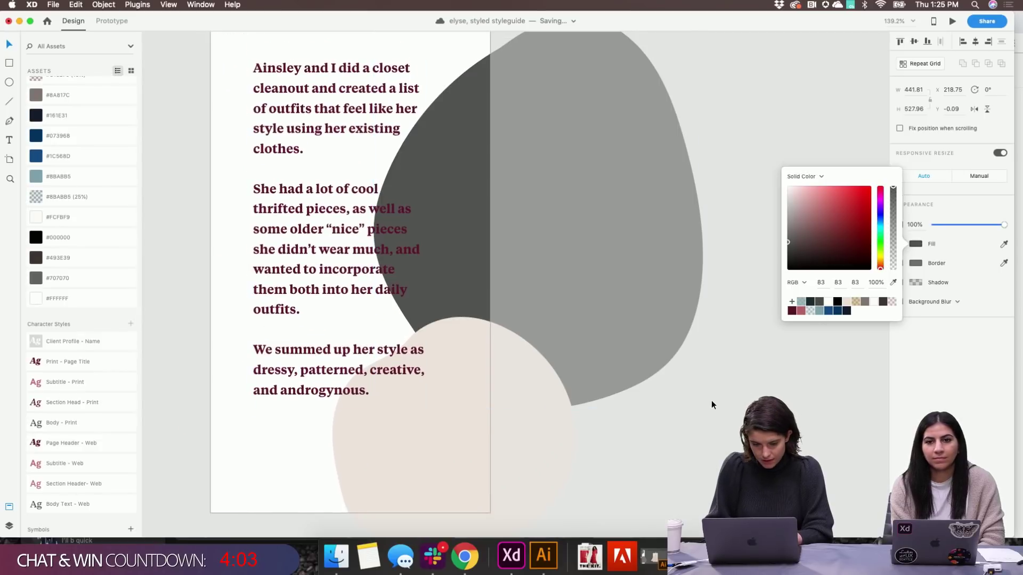
left_click(341, 257)
left_click(490, 205)
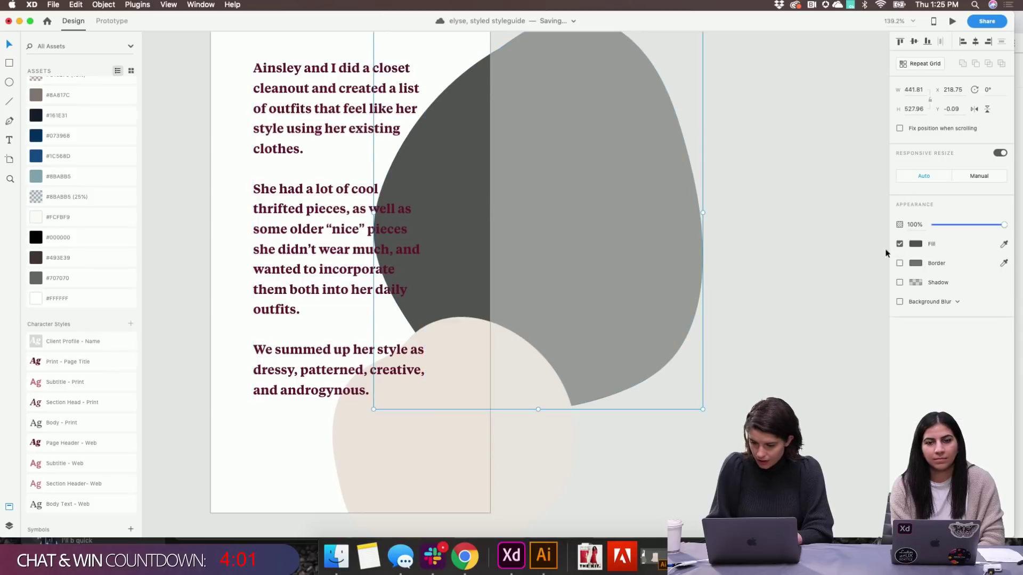
left_click(915, 244)
left_click_drag(810, 229, 779, 216)
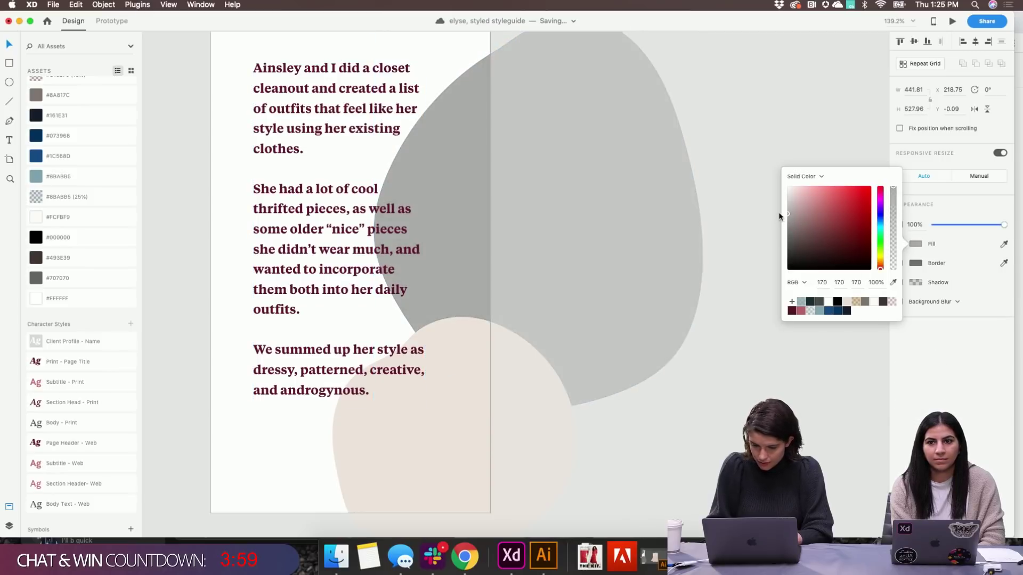
left_click(220, 357)
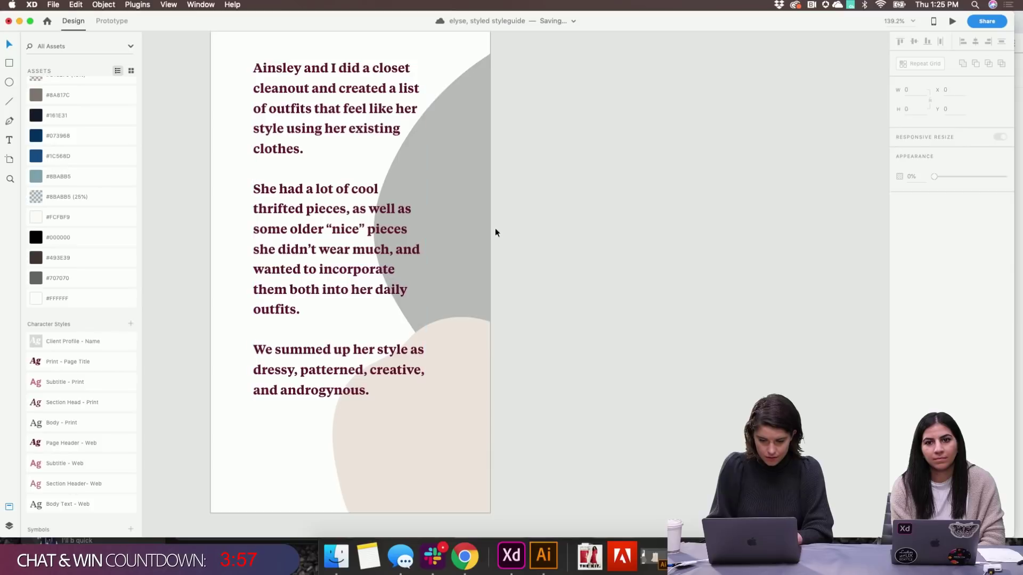
Move the grey blob across to the artboard's left side, at about X -185, Y 102
left_click_drag(495, 233, 177, 288)
left_click(575, 171)
scroll(574, 172, "down", 1)
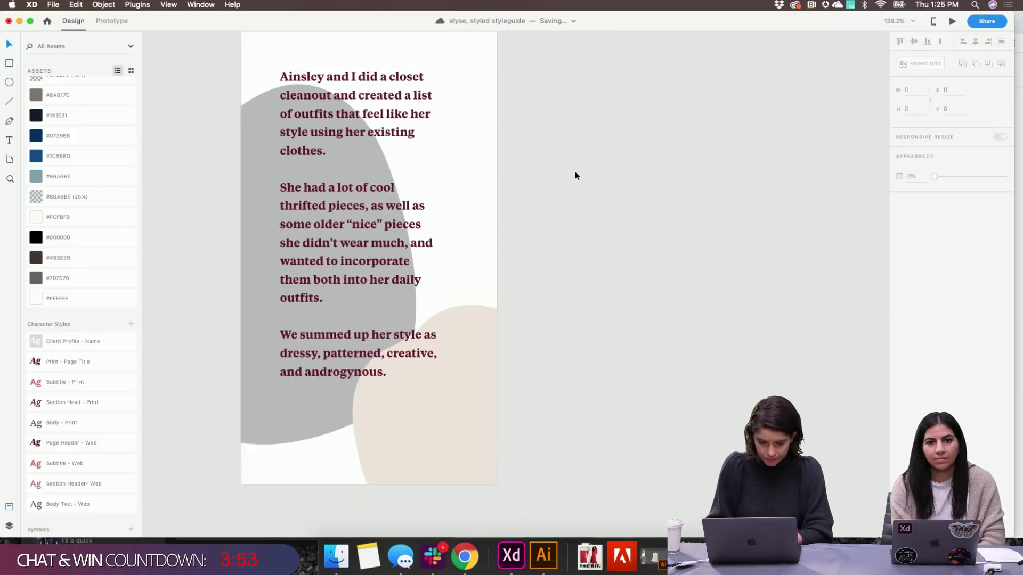
scroll(575, 176, "down", 3)
mouse_move(322, 184)
left_mouse_down()
mouse_move(321, 213)
mouse_move(321, 194)
left_mouse_up()
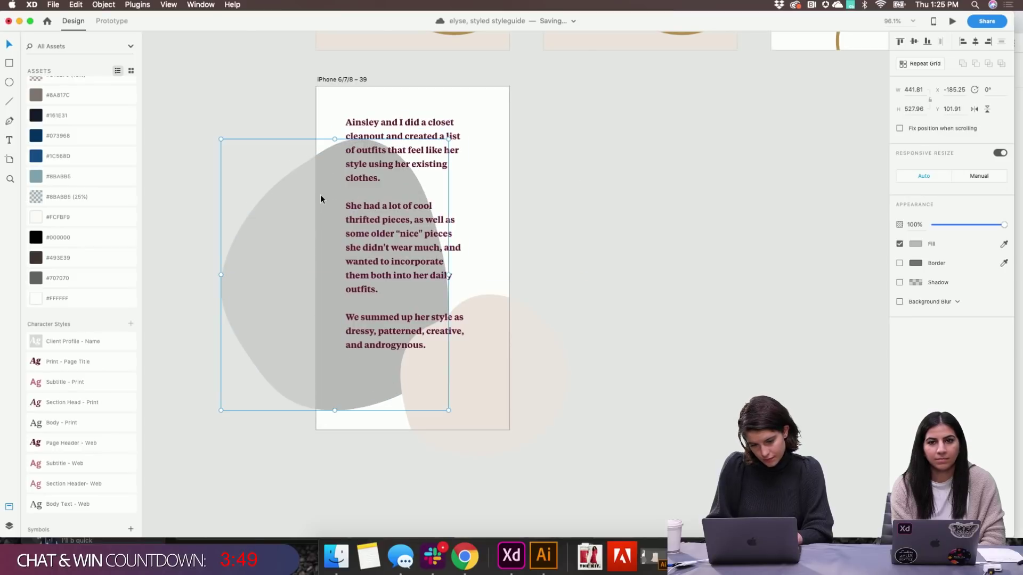
Try black for the paragraph text on iPhone 6/7/8 – 39, and change it to the saved pink colour
left_click(395, 128)
scroll(395, 128, "right", 5)
scroll(395, 129, "up", 3)
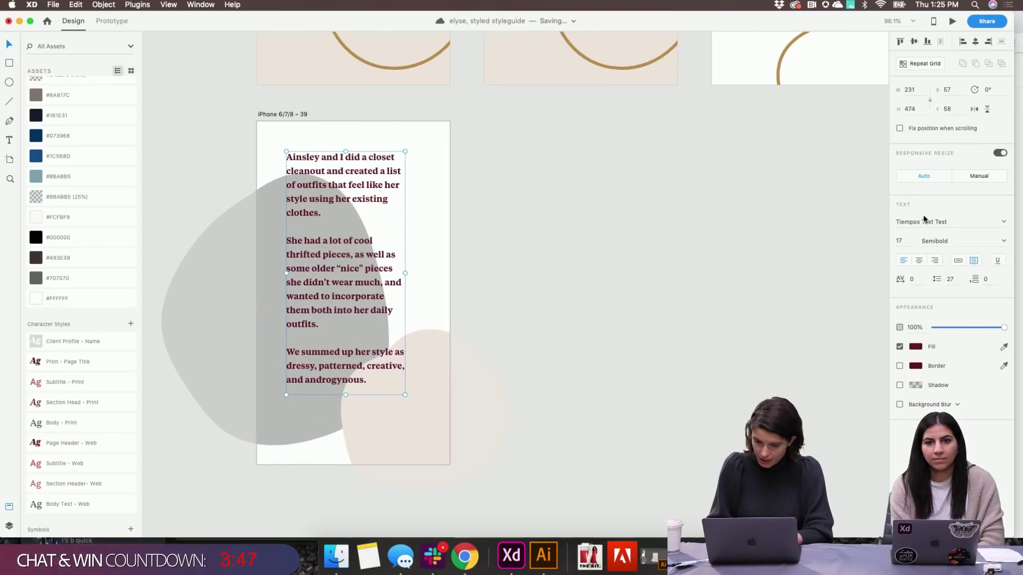
left_click(916, 348)
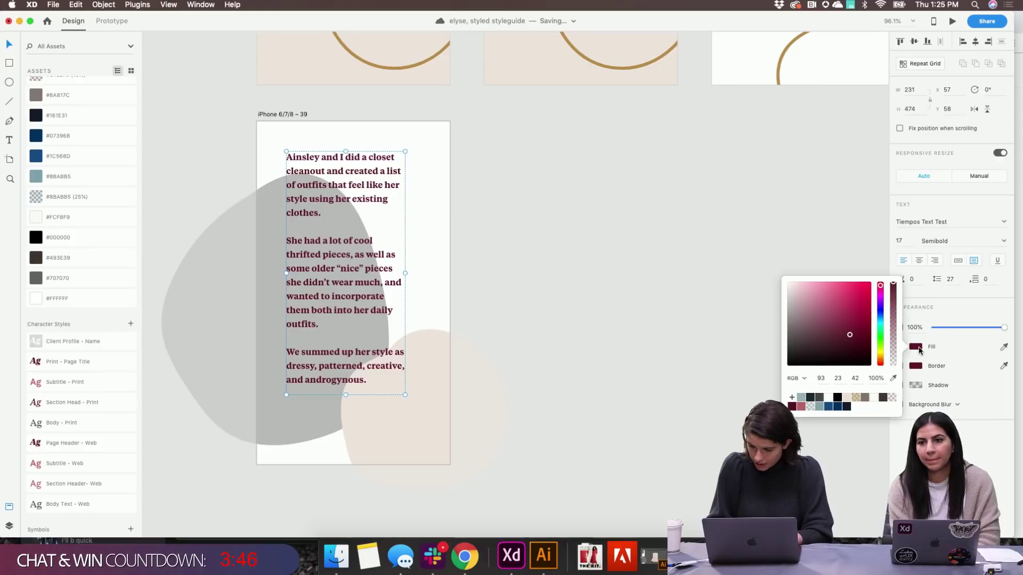
left_click(837, 398)
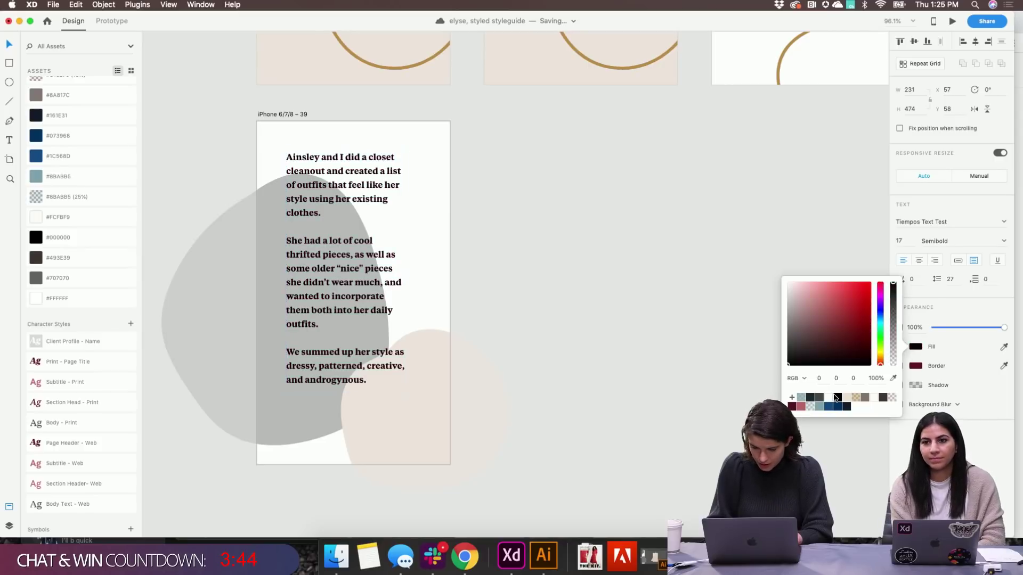
left_click(801, 407)
left_click(568, 322)
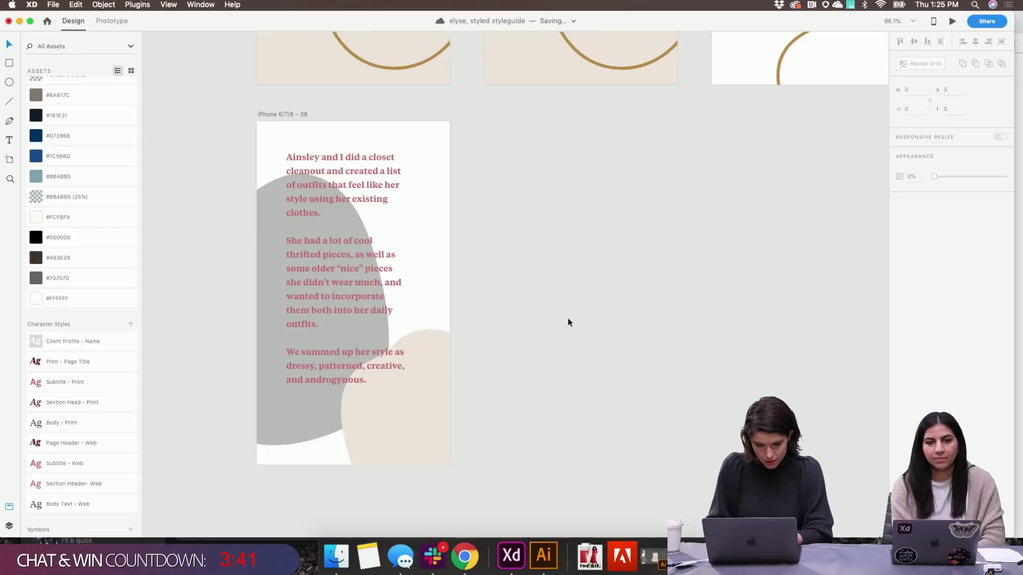
Lower the grey blob to about Y 121 and duplicate iPhone 6/7/8 – 39 alongside it at X 3875, Y 3590
left_click(268, 368)
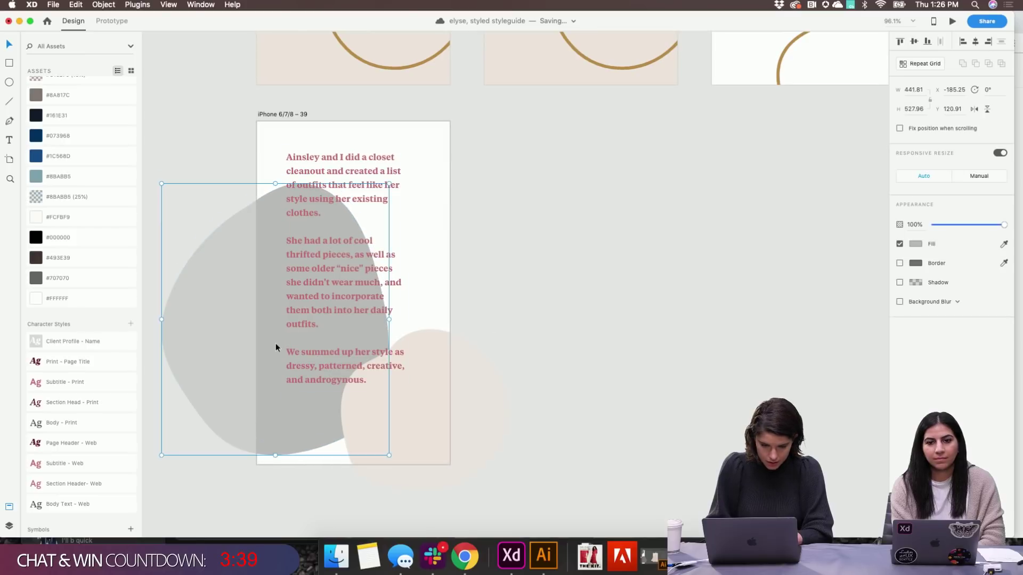
left_click_drag(289, 113, 519, 150)
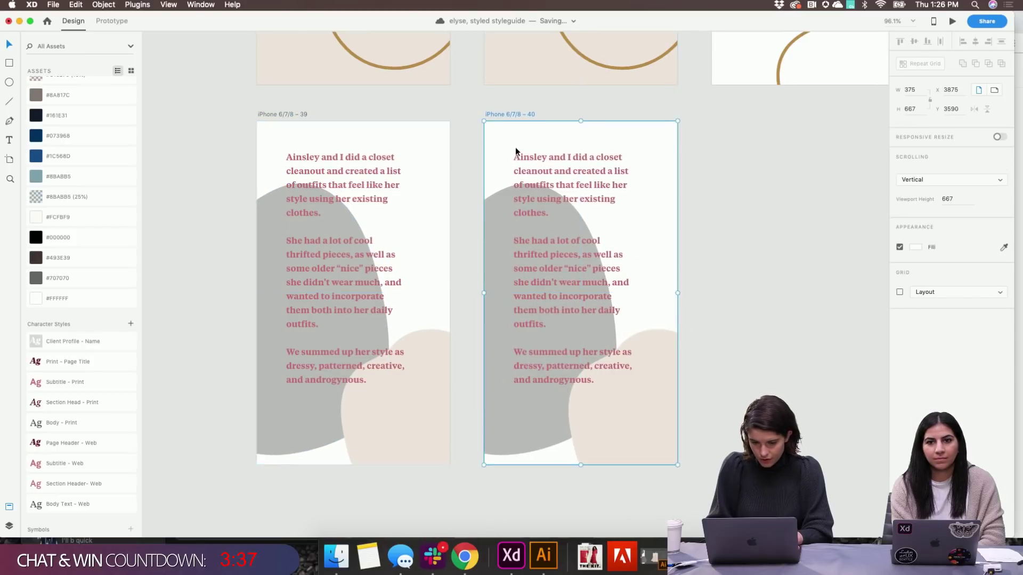
Move the grey blob on the duplicated artboard up to its right side, at about X 104, Y 31
scroll(516, 150, "right", 5)
scroll(516, 151, "down", 1)
left_click_drag(366, 285, 512, 239)
Turn the grey blob on iPhone 6/7/8 – 40 into an outline with no fill and a grey border (RGB 185, 185, 185), size 6
left_click(916, 244)
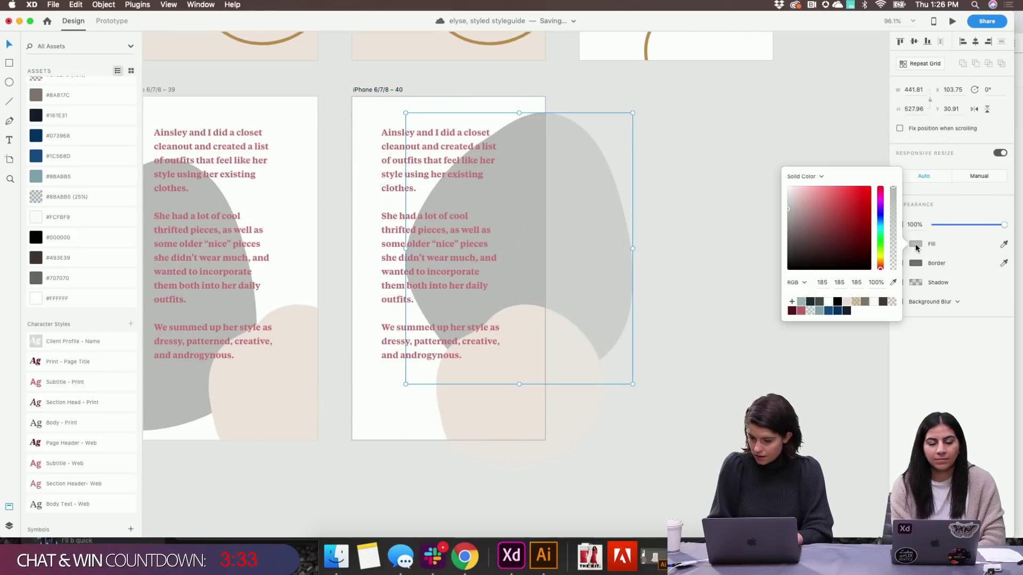
left_click(940, 363)
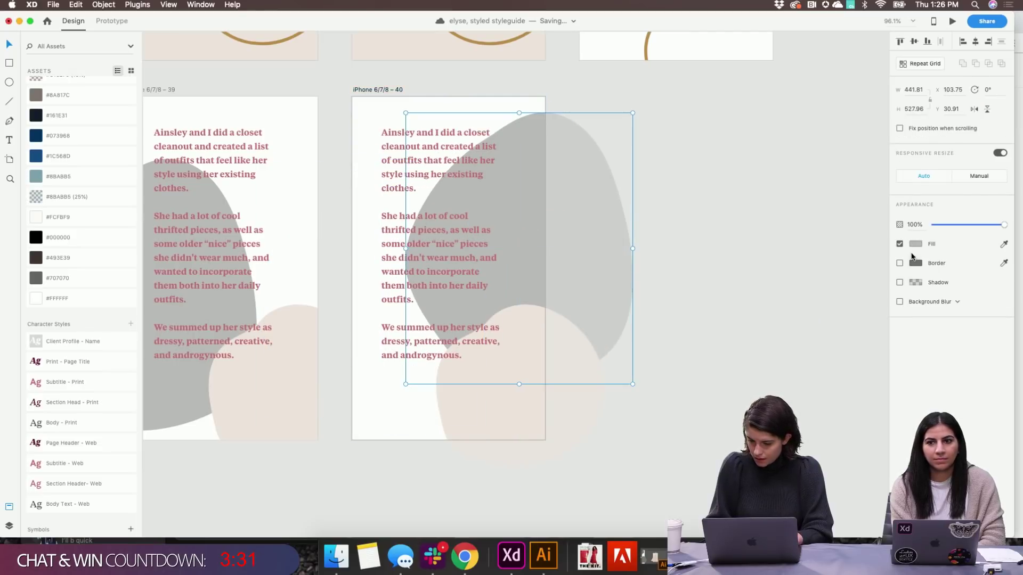
left_click(900, 263)
left_click(916, 264)
left_click(908, 239)
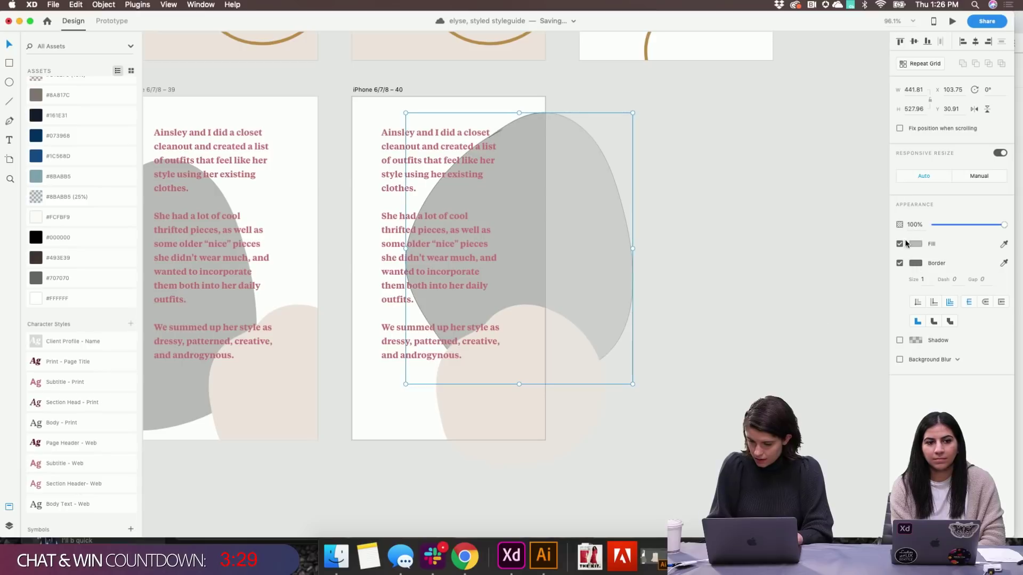
left_click(900, 244)
left_click(916, 265)
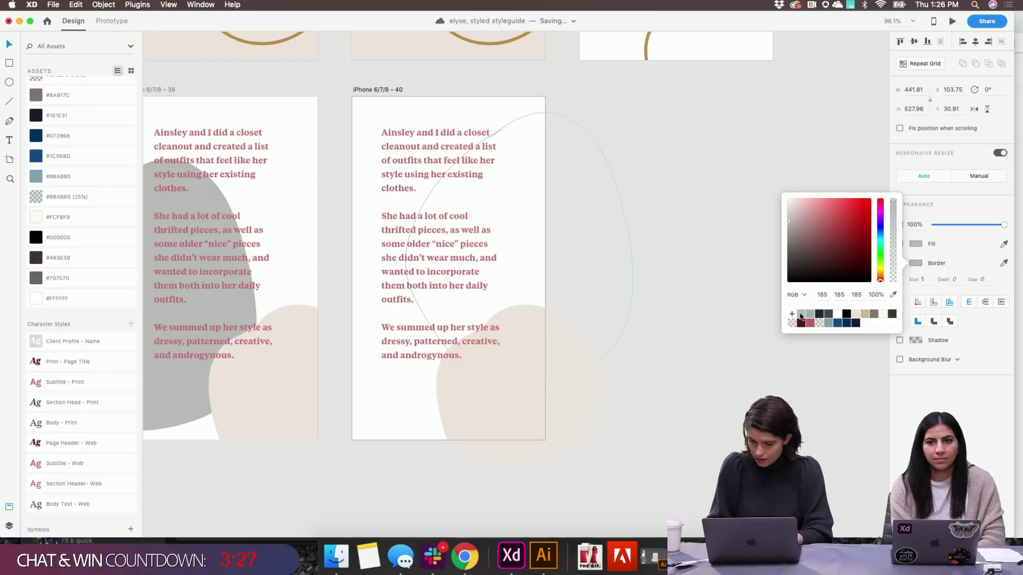
left_click(908, 284)
type("5")
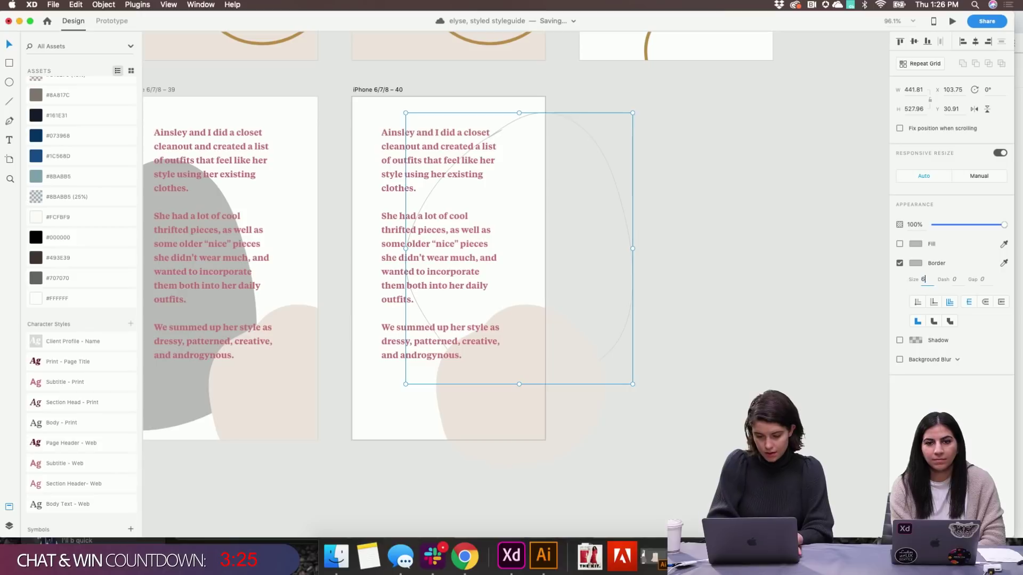
key("Return")
key("Escape")
Recolour the paragraph text on iPhone 6/7/8 – 40 with the saved dark slate colour, RGB 35, 49, 53
left_click(441, 241)
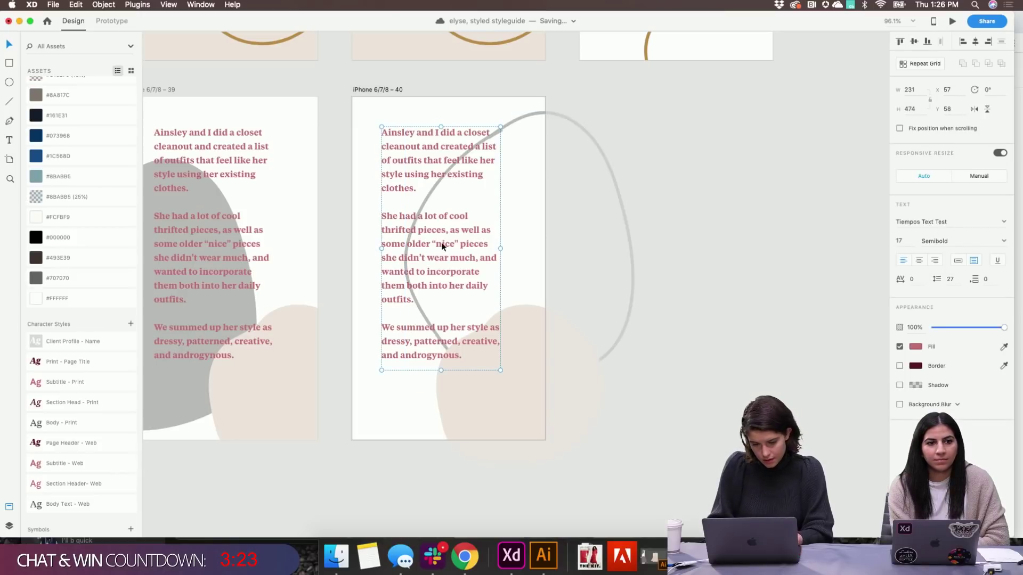
scroll(641, 251, "up", 5)
scroll(642, 254, "down", 4)
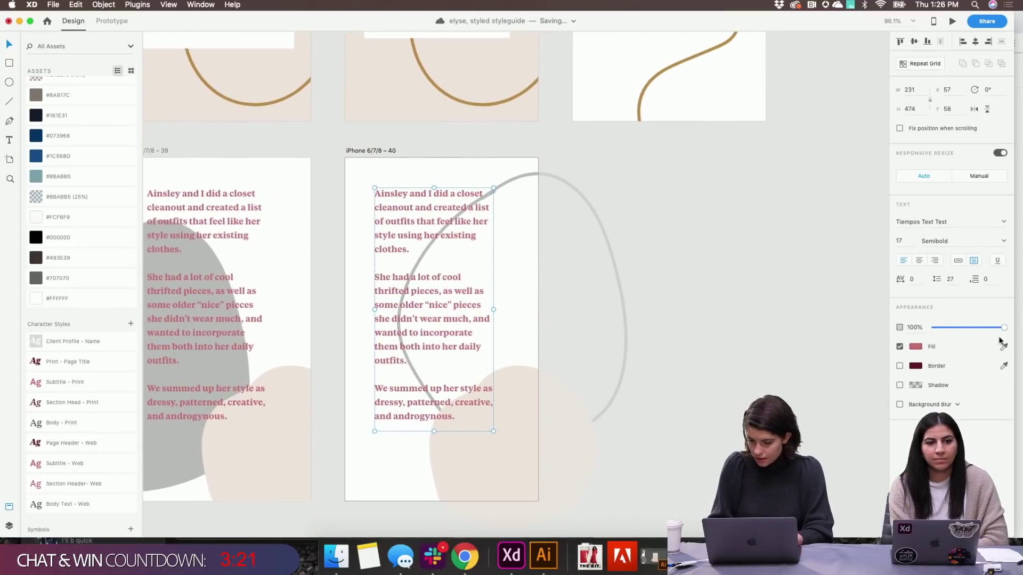
left_click(916, 347)
left_click(823, 398)
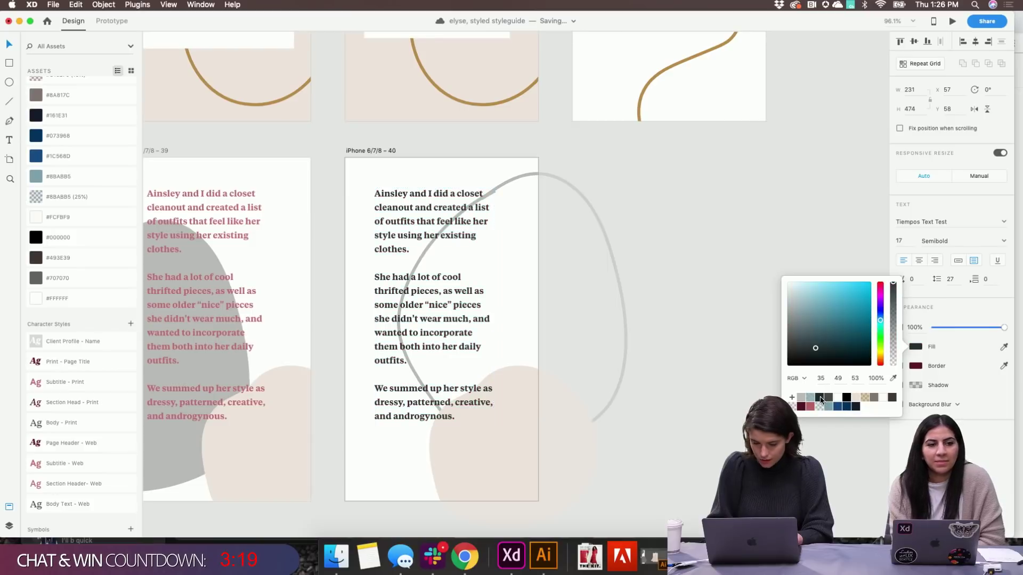
left_click(567, 425)
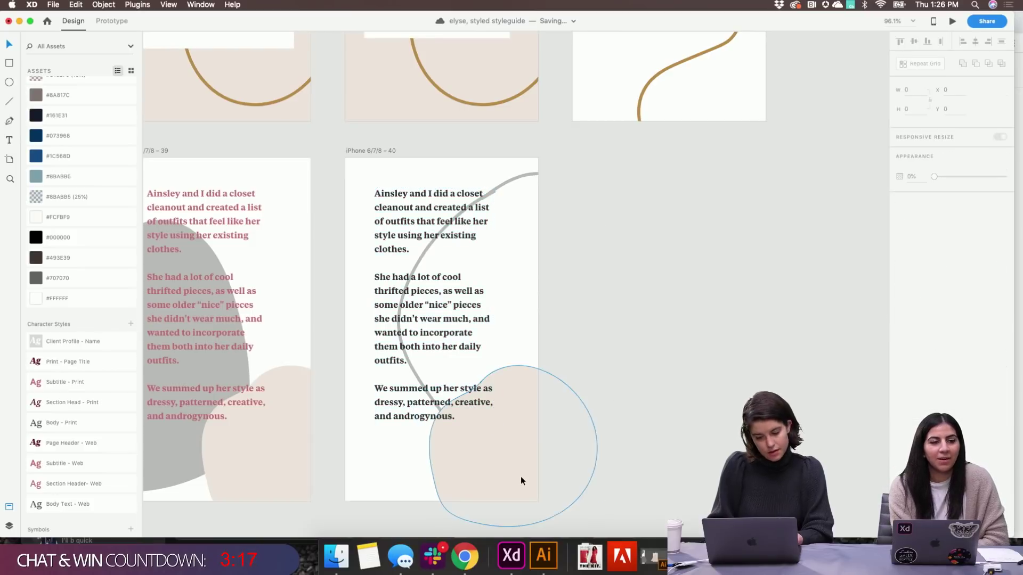
Adjust the beige blob's position on iPhone 6/7/8 – 40 and enlarge it slightly towards the artboard's left side
scroll(523, 477, "down", 3)
left_click_drag(520, 477, 516, 431)
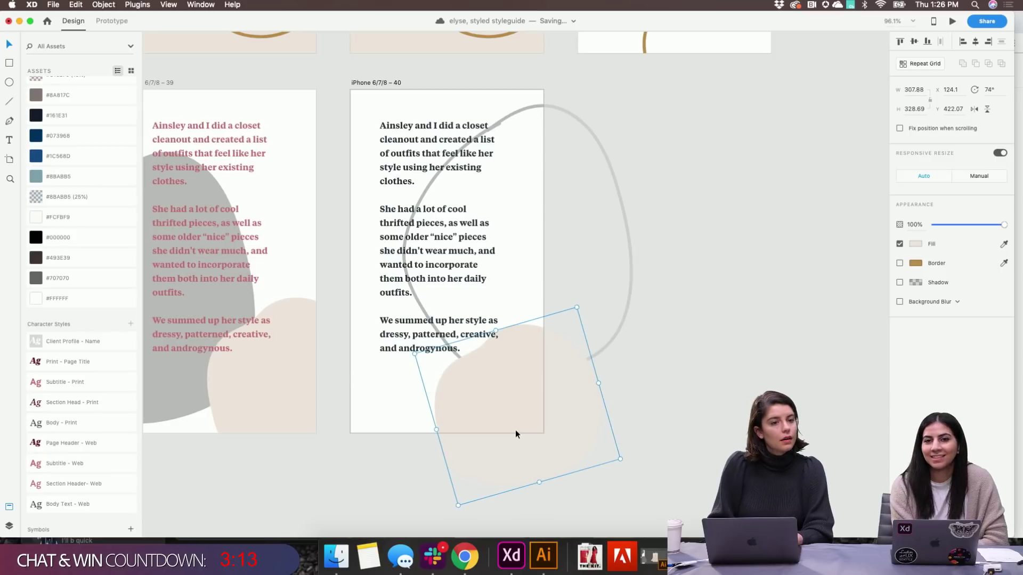
scroll(516, 429, "down", 1)
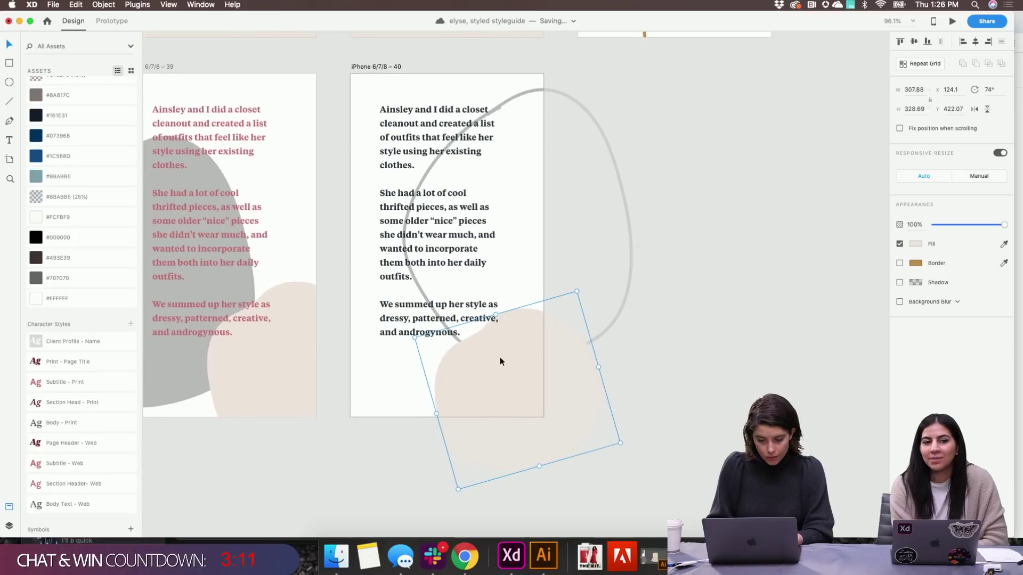
left_click_drag(499, 357, 500, 344)
left_click_drag(436, 398, 413, 415)
left_click(711, 360)
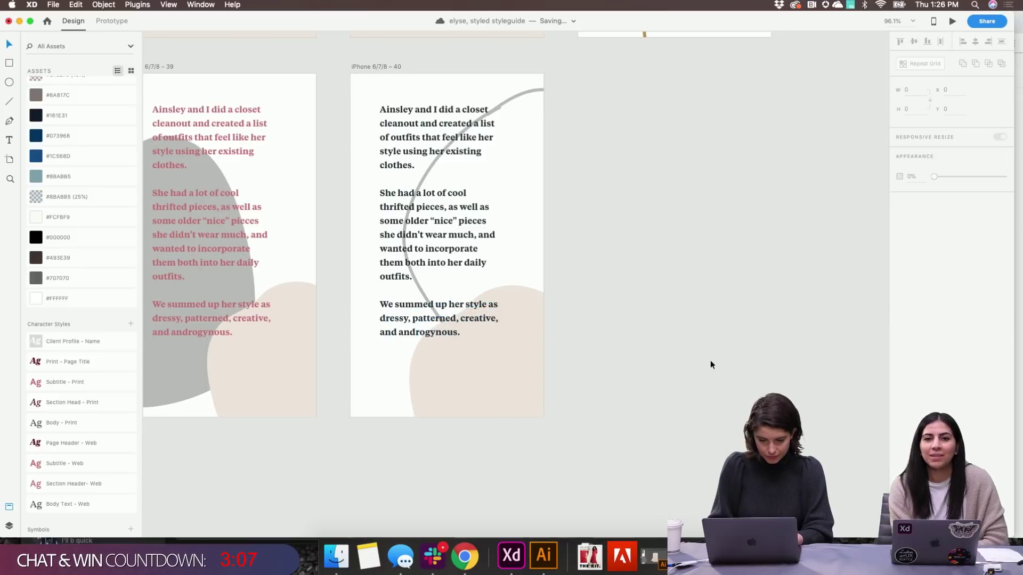
Move the paragraph text on iPhone 6/7/8 – 40 down to about Y 85
left_click_drag(437, 194, 437, 207)
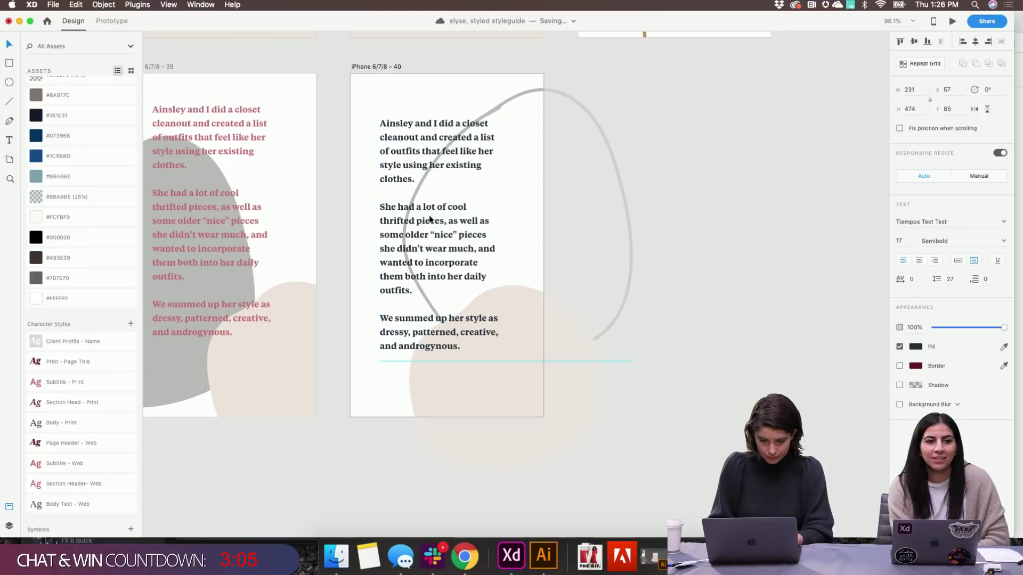
left_click(690, 239)
scroll(690, 239, "down", 5)
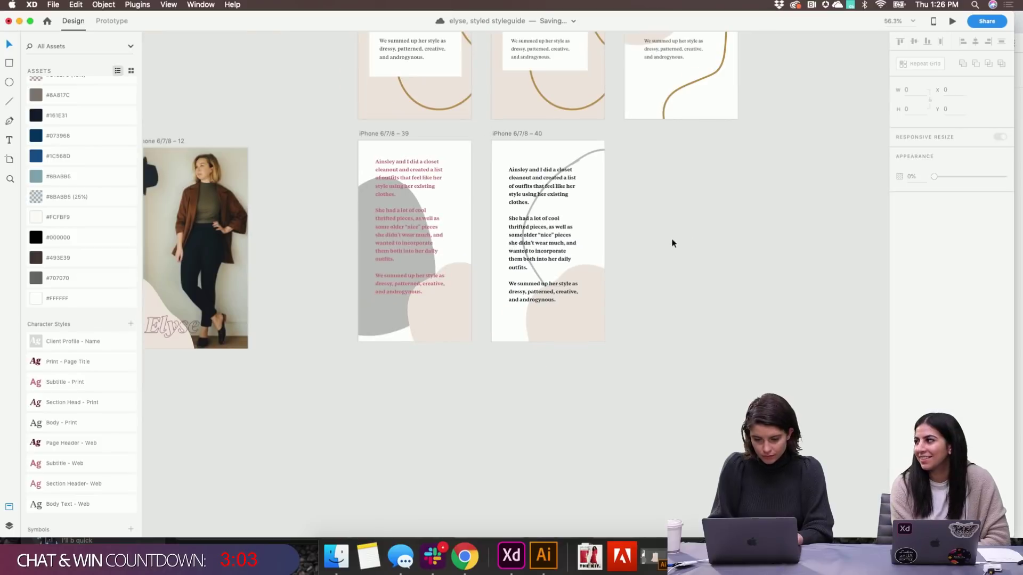
Rotate the grey outlined blob on iPhone 6/7/8 – 40 to about 204°
left_click(581, 164)
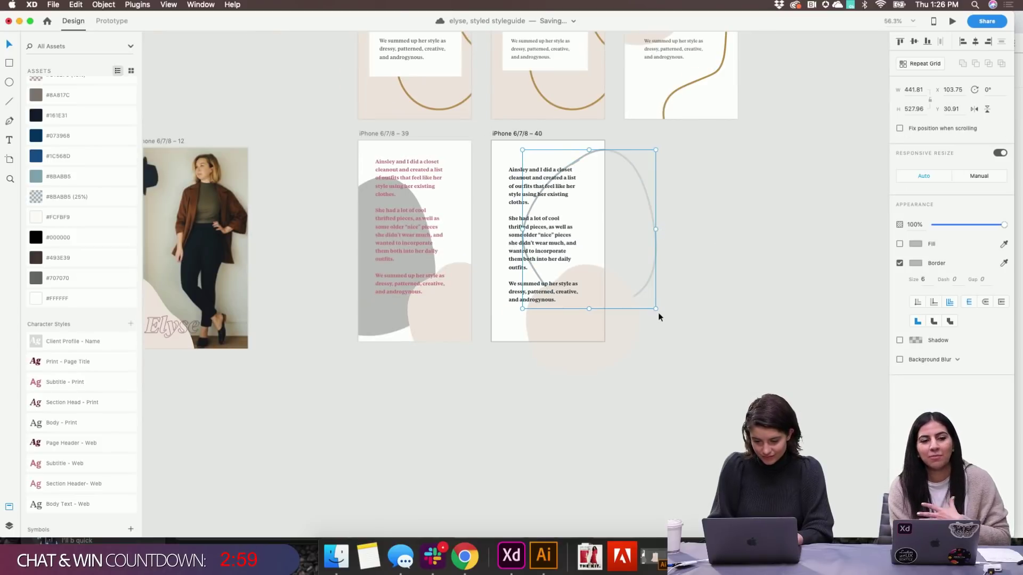
left_click_drag(657, 310, 554, 152)
left_click(745, 360)
Duplicate artboard iPhone 6/7/8 – 38 directly below itself, at about X 4317, Y 3598
scroll(747, 359, "up", 10)
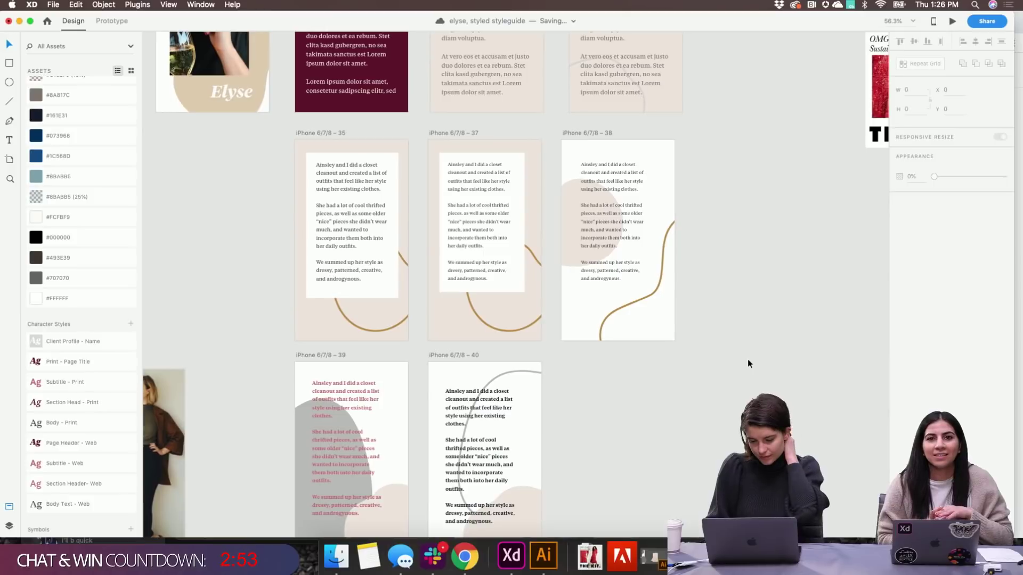
scroll(748, 364, "right", 2)
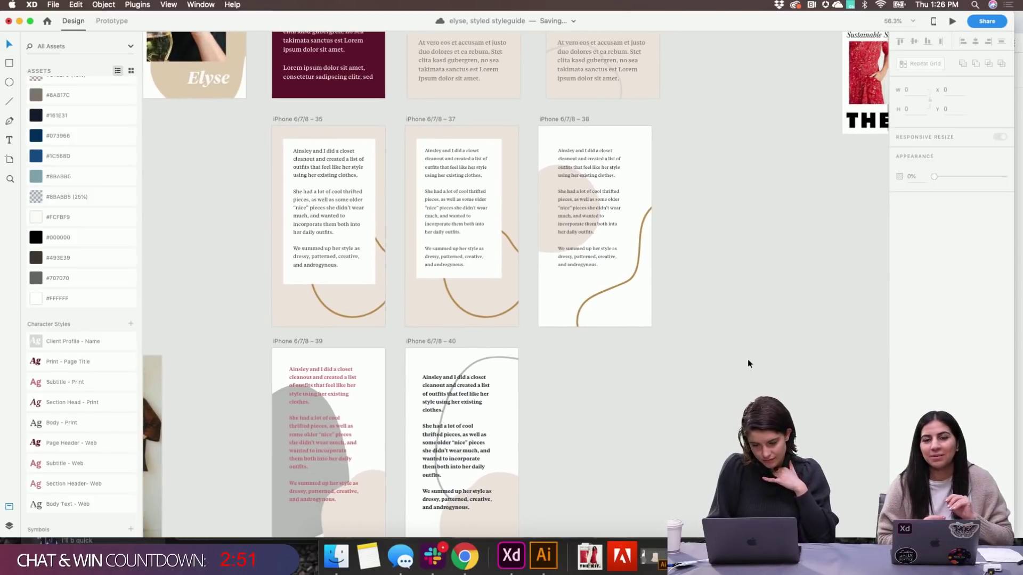
scroll(748, 360, "down", 3)
scroll(748, 361, "right", 2)
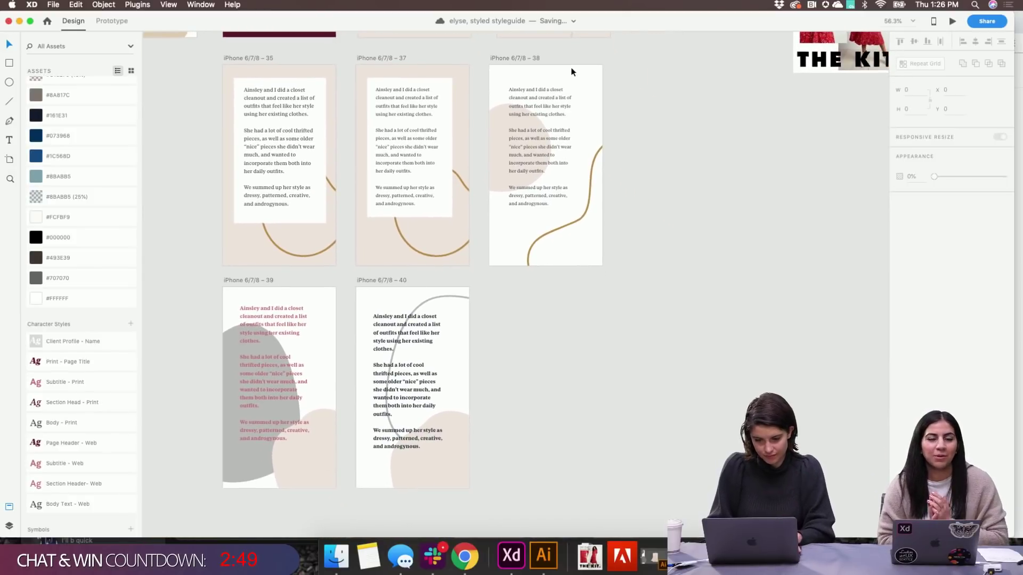
left_click_drag(529, 56, 538, 280)
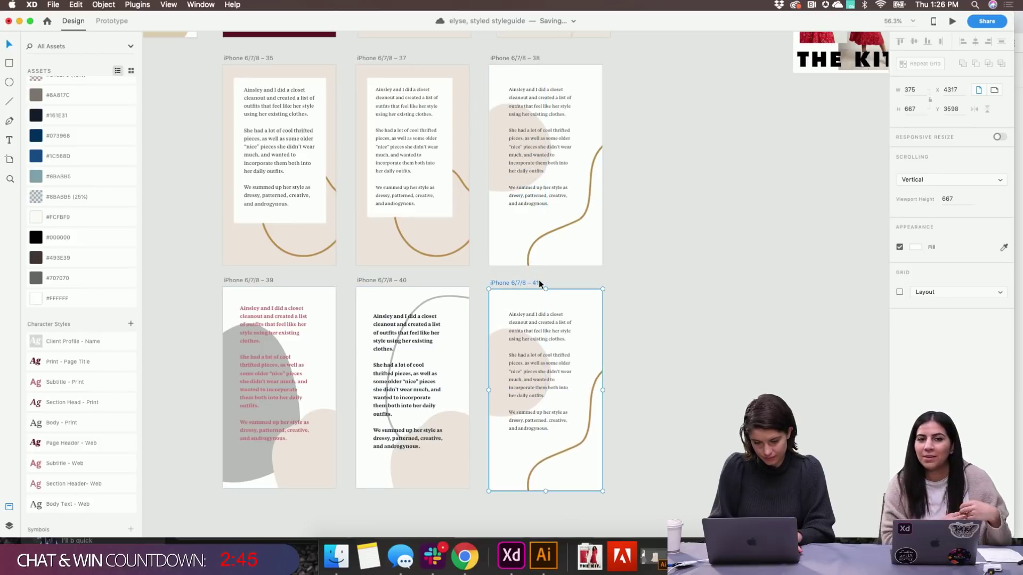
Delete the beige blob and the gold curved line from the duplicated artboard, leaving only the text
scroll(538, 280, "down", 2)
scroll(538, 279, "right", 1)
left_click(484, 339)
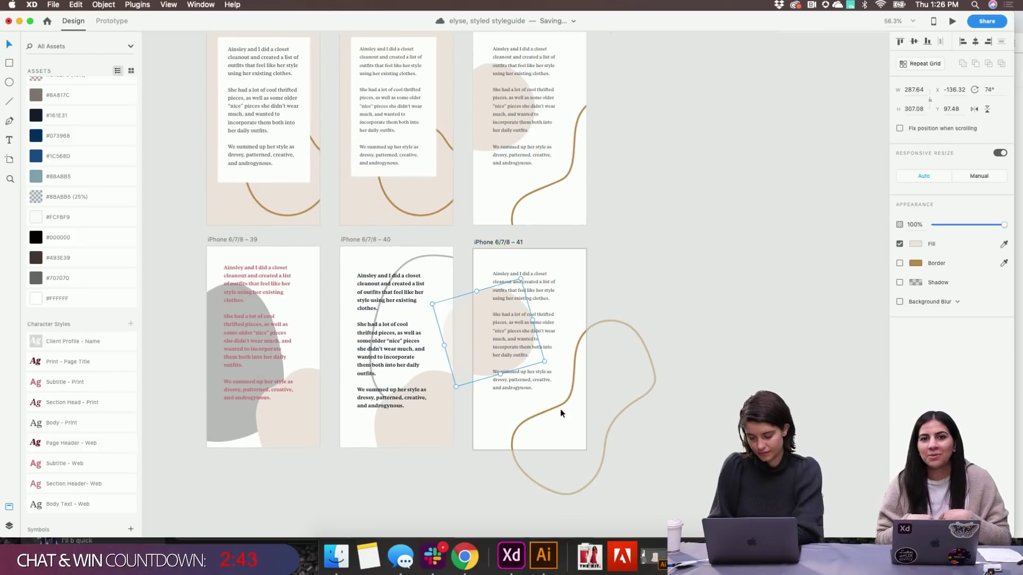
key("Delete")
left_click(544, 412)
key("Delete")
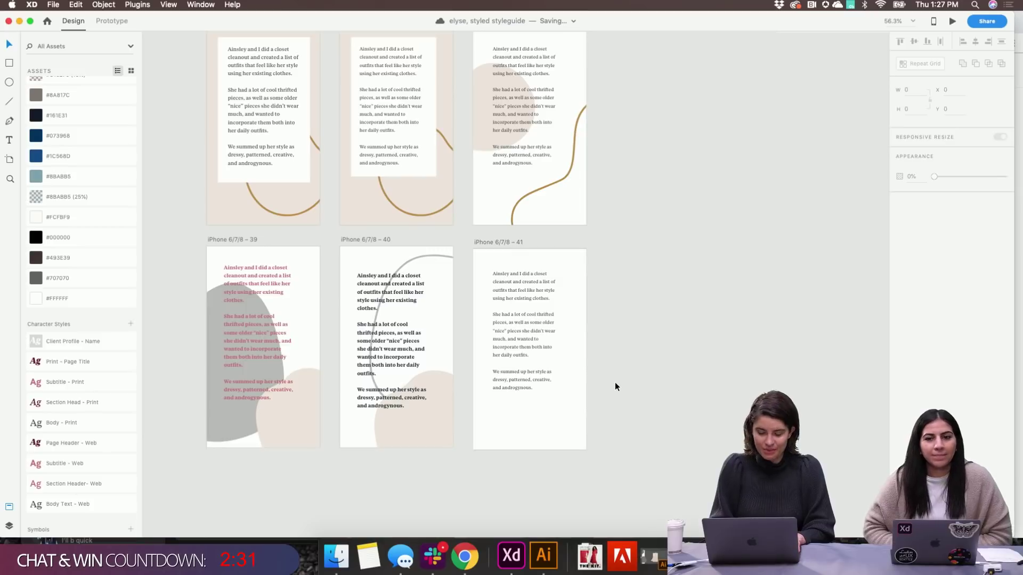
Try moving the paragraph text on iPhone 6/7/8 – 41 down to about Y 187, and undo the move
scroll(615, 382, "up", 3)
left_click(507, 309)
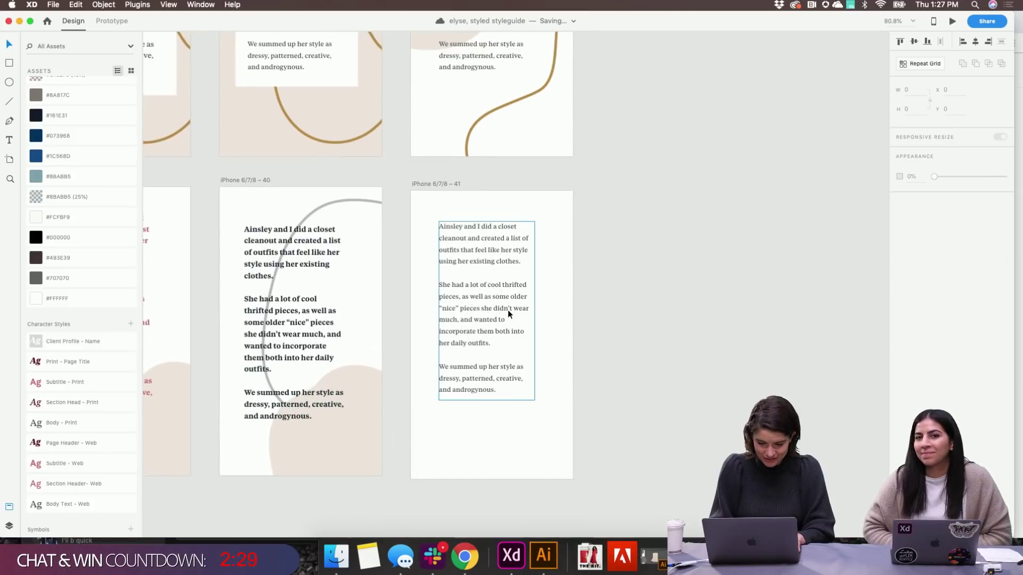
left_click_drag(507, 309, 506, 360)
scroll(506, 359, "up", 4)
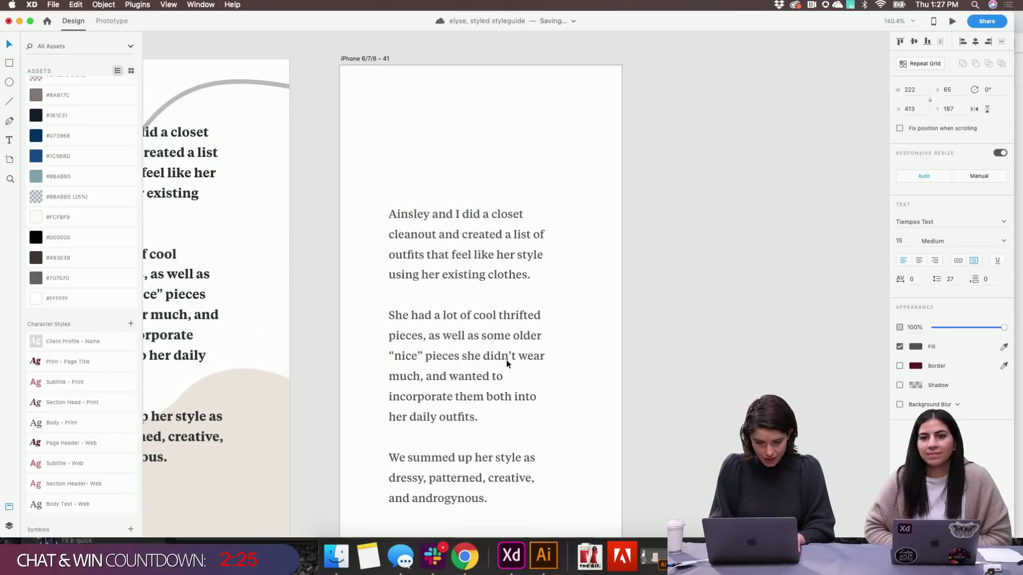
scroll(504, 361, "down", 2)
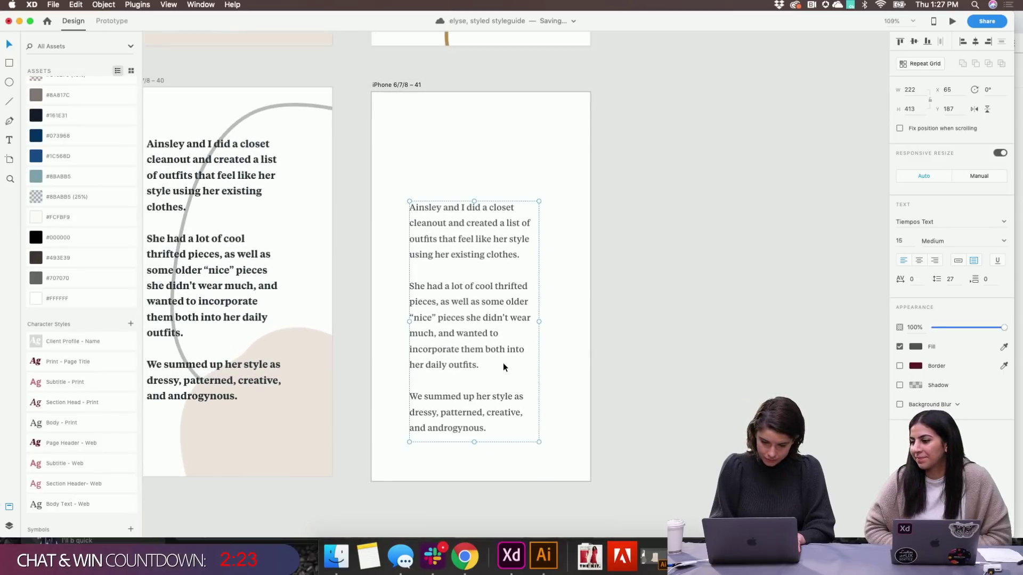
key("super+z")
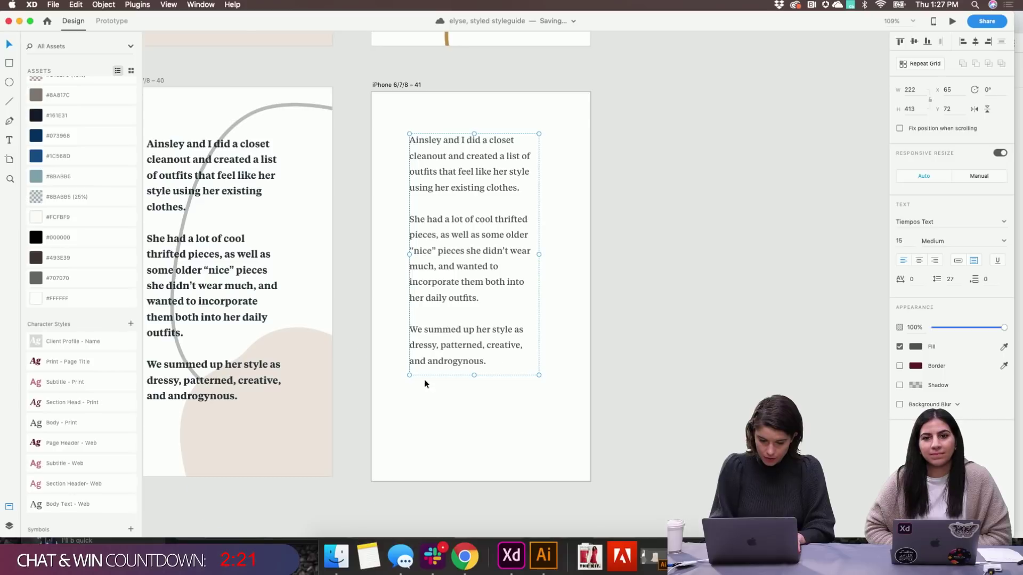
Copy the grey outlined blob onto iPhone 6/7/8 – 41 at about X 59, Y 77, and send it behind the text
left_click_drag(245, 123, 535, 185)
left_click(763, 162)
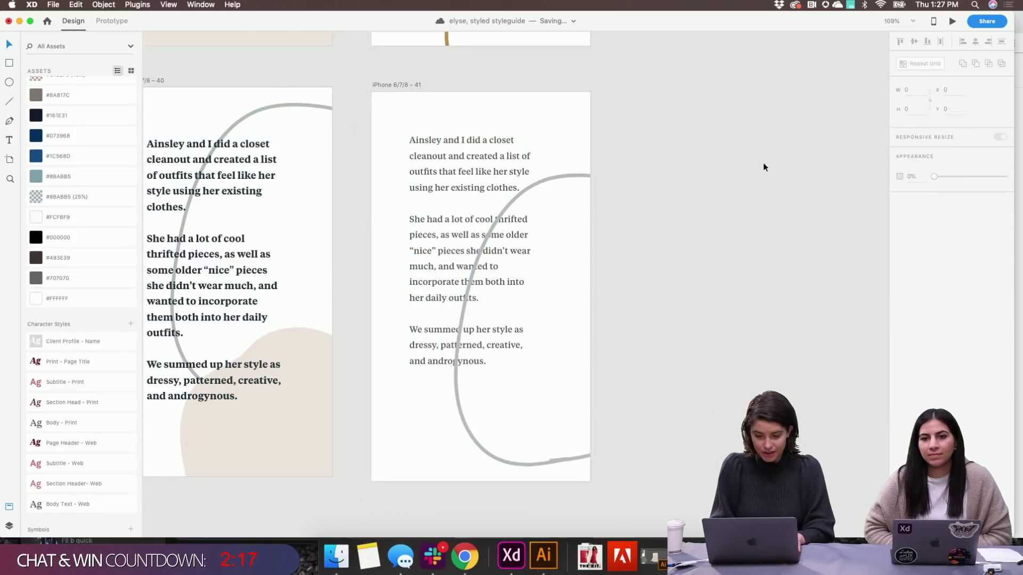
left_click(571, 176)
key("super+shift+bracketleft")
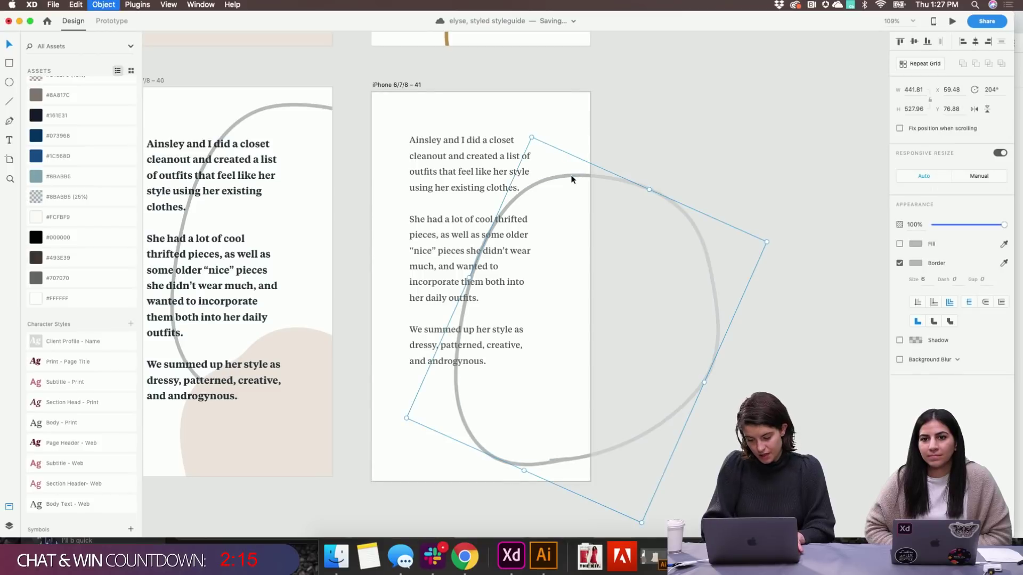
Turn on the grey fill of the blob on iPhone 6/7/8 – 41 and lower it to about Y 223
left_click(900, 244)
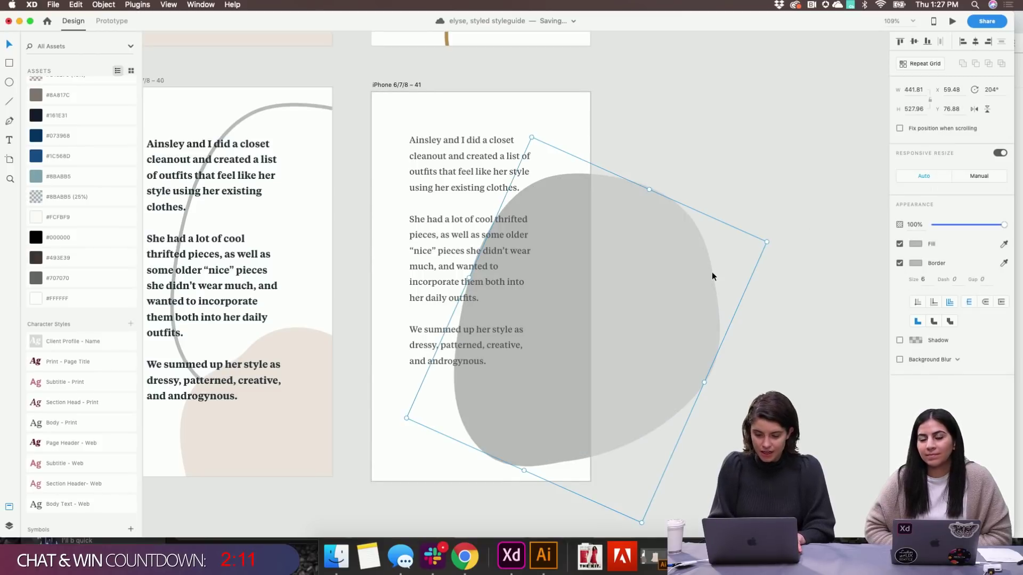
left_click(759, 135)
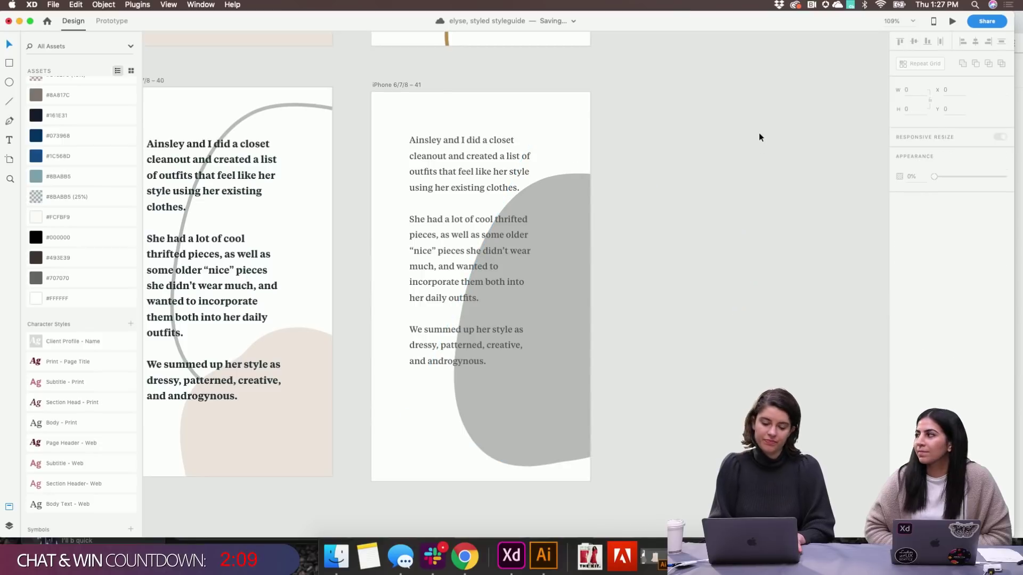
left_click(545, 378)
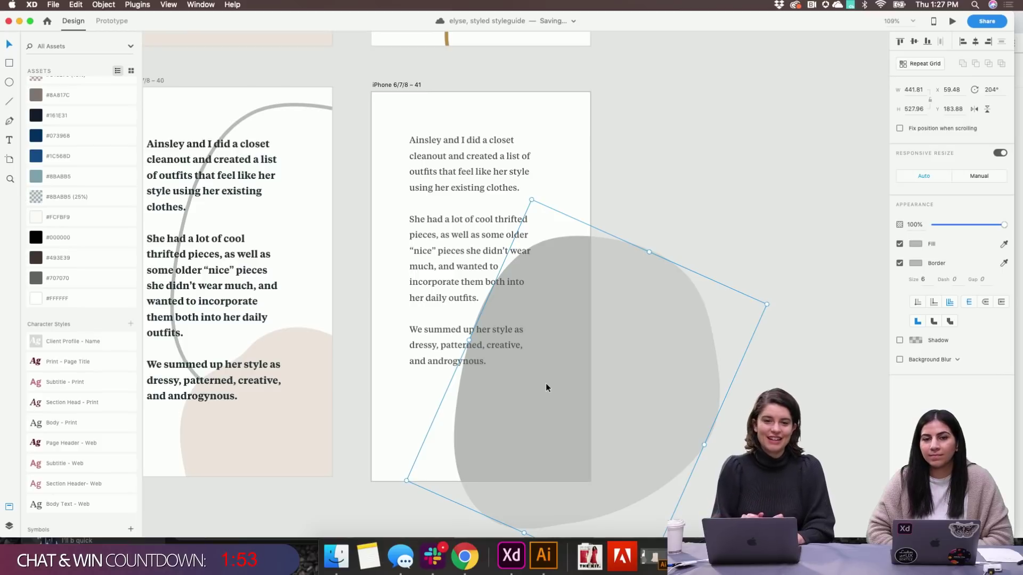
left_click(698, 203)
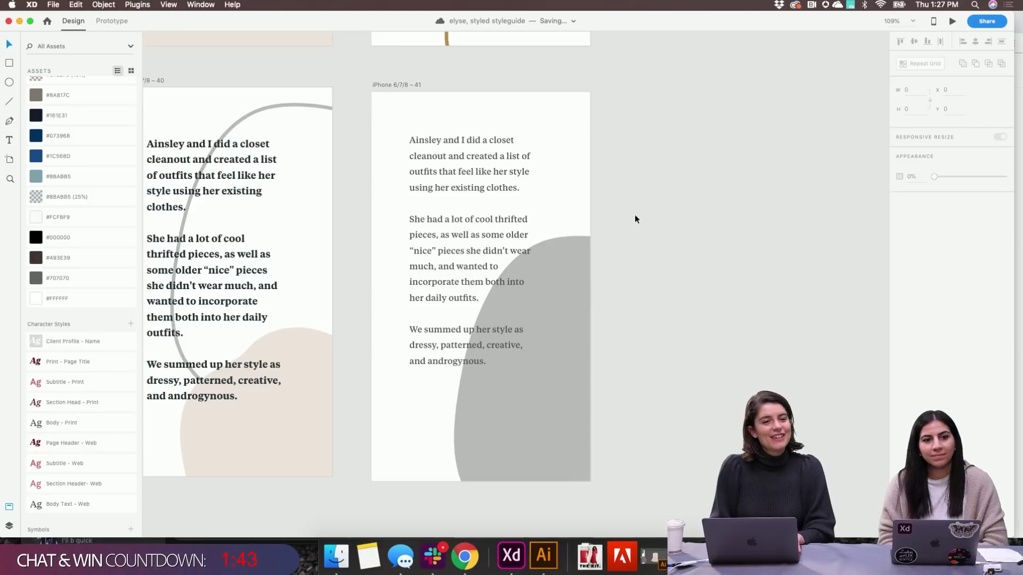
left_click(548, 278)
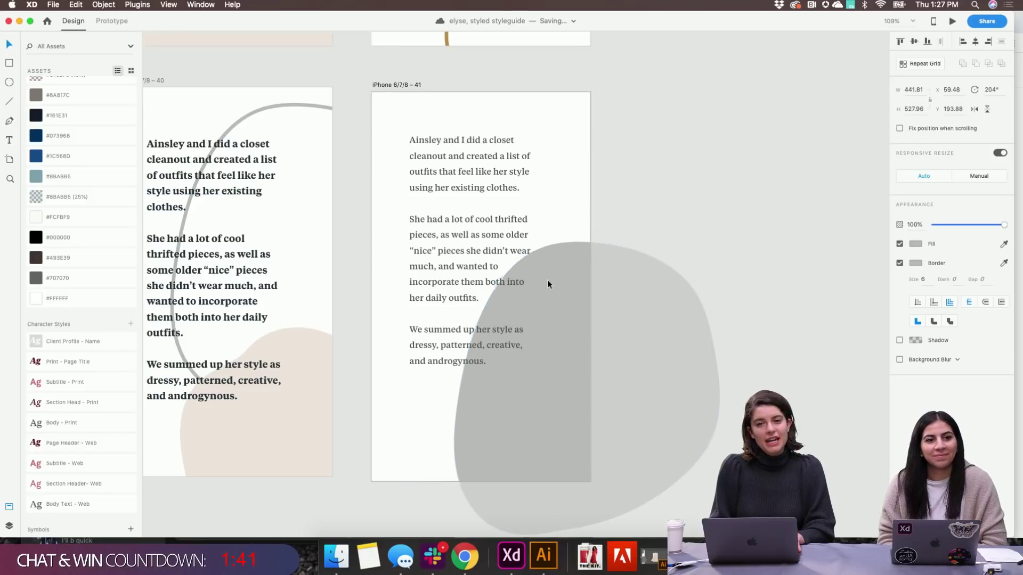
left_click_drag(547, 280, 547, 296)
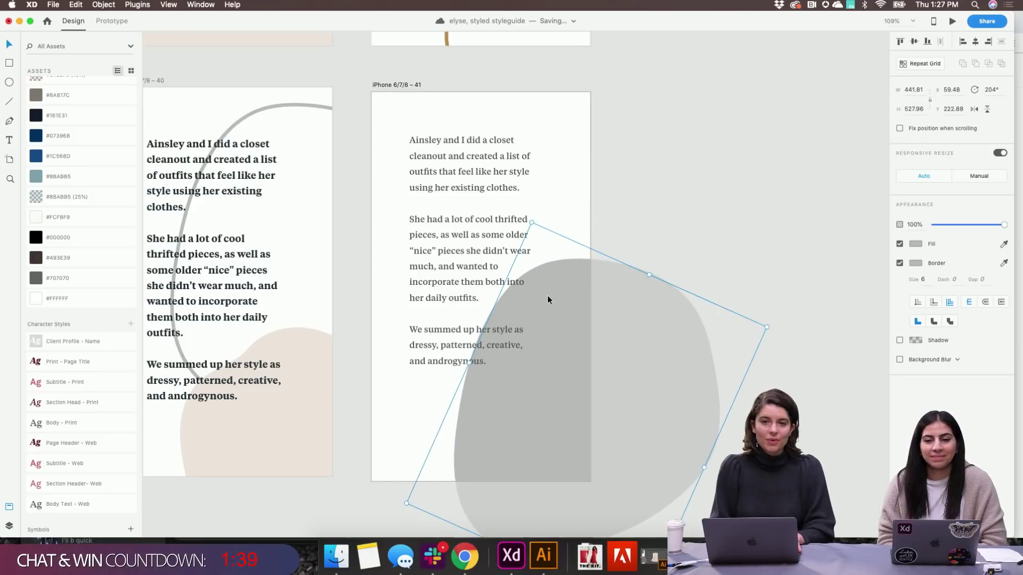
left_click(453, 238)
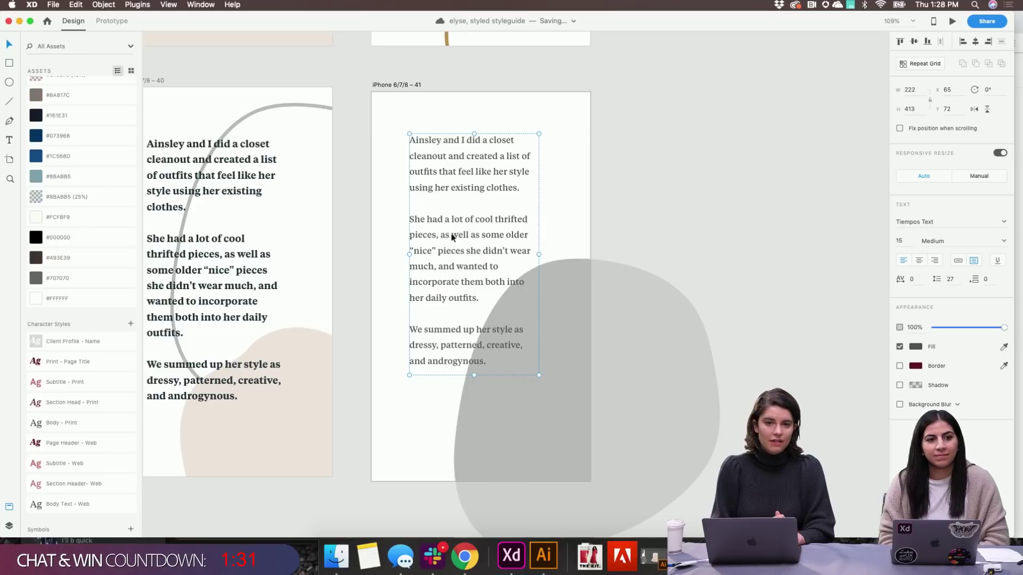
left_click(662, 174)
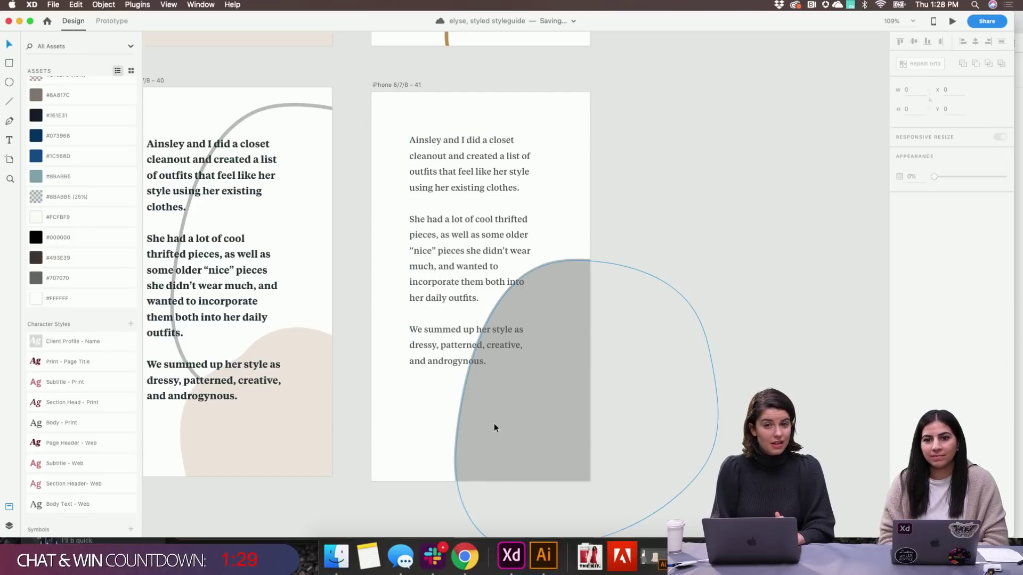
Lower the grey blob on iPhone 6/7/8 – 41 to about Y 256 and turn off its border, keeping the fill
left_click_drag(572, 312, 571, 338)
left_click(679, 226)
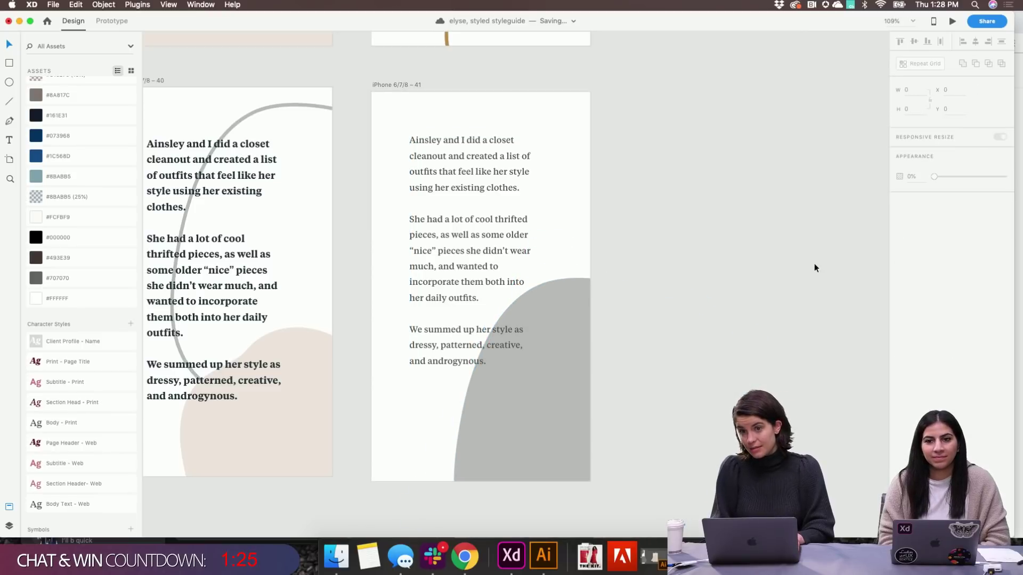
left_click(573, 382)
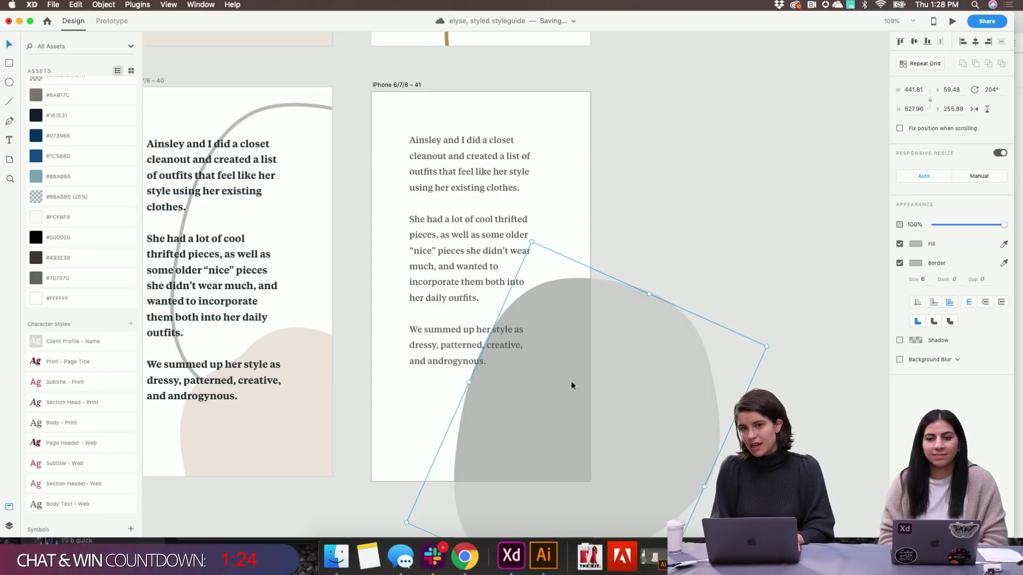
left_click(901, 263)
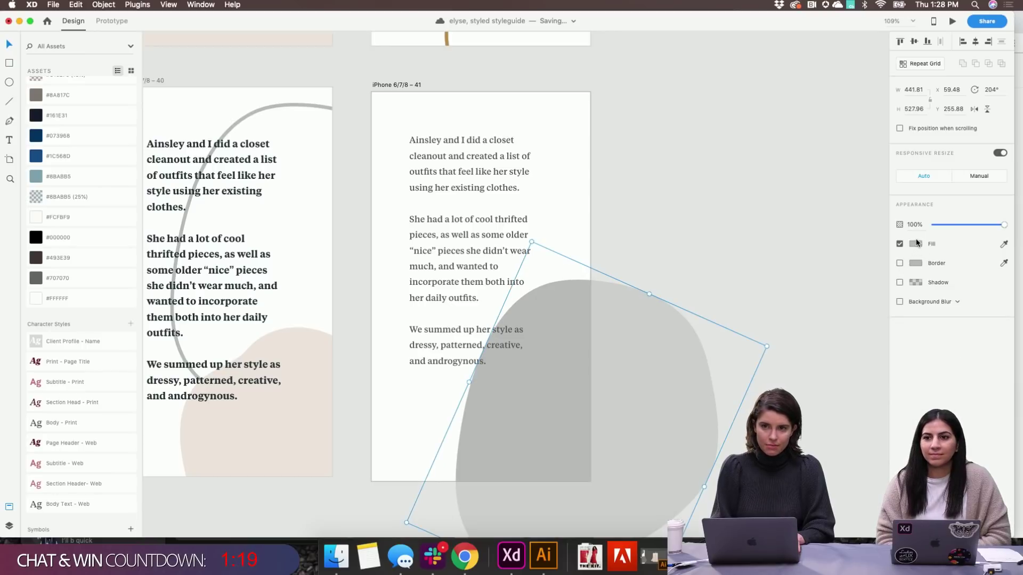
left_click(915, 245)
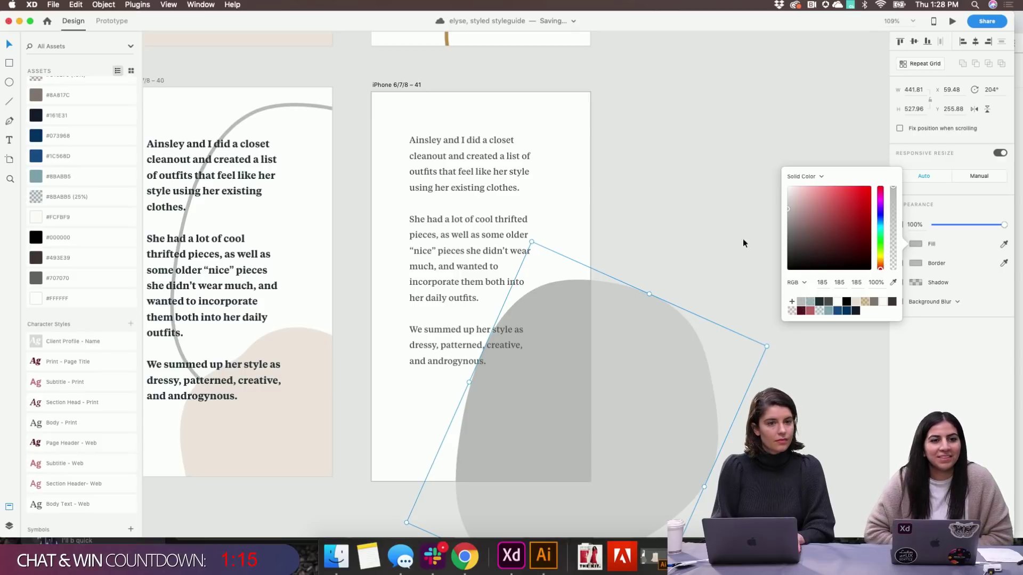
left_click(724, 258)
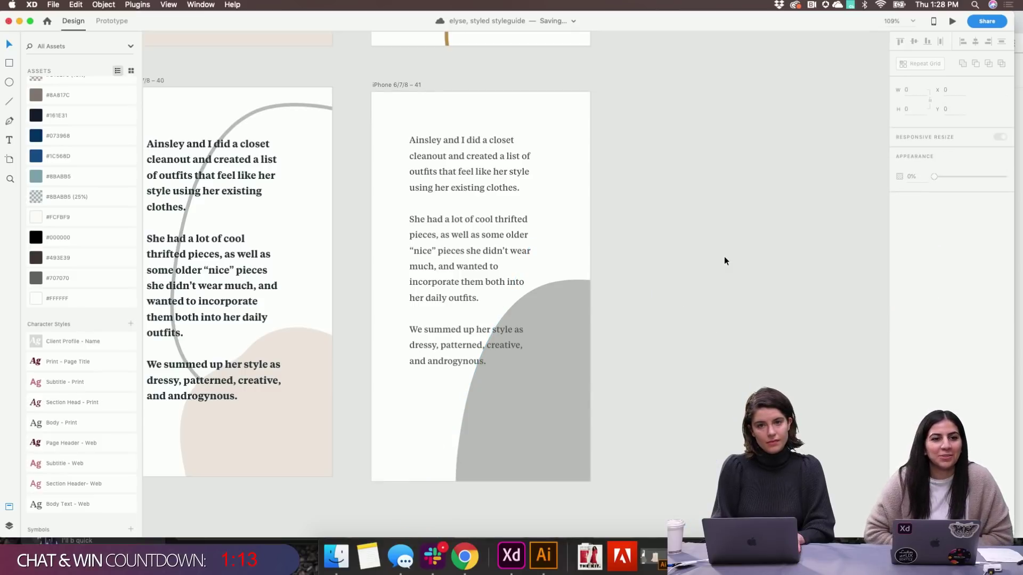
Move the paragraph text on iPhone 6/7/8 – 41 straight down to about Y 127
left_click(488, 263)
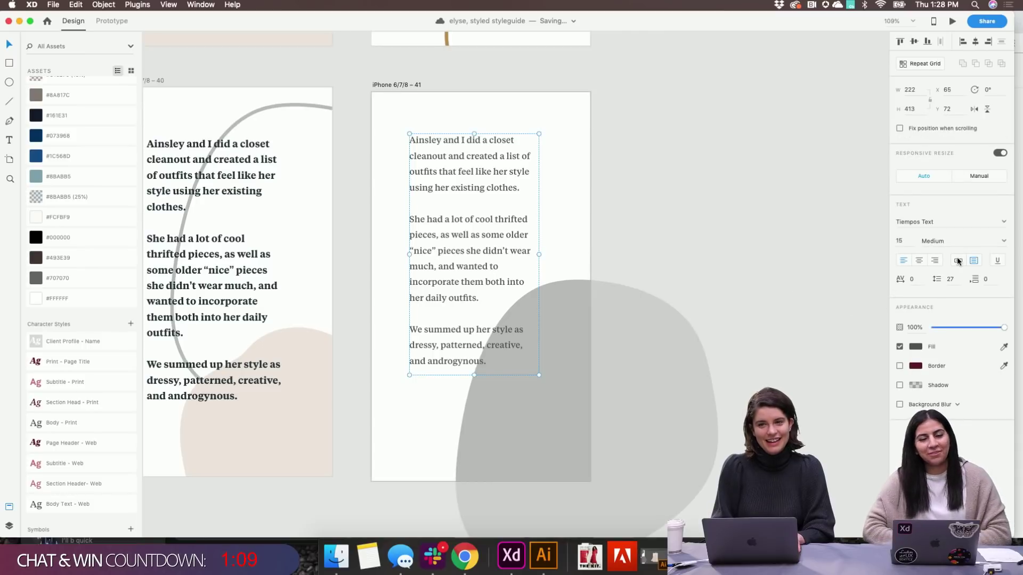
left_click(685, 262)
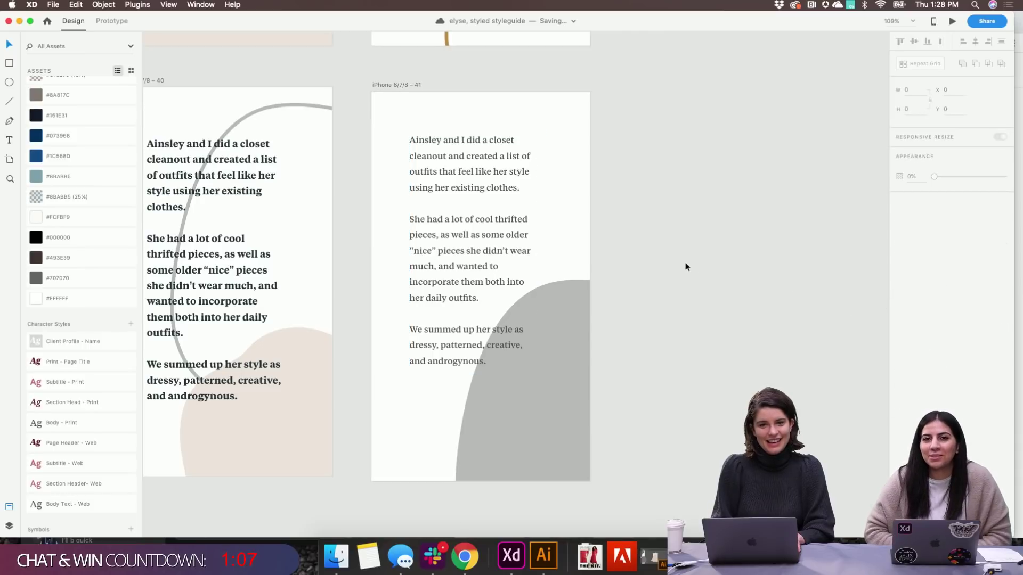
left_click_drag(474, 234, 481, 264)
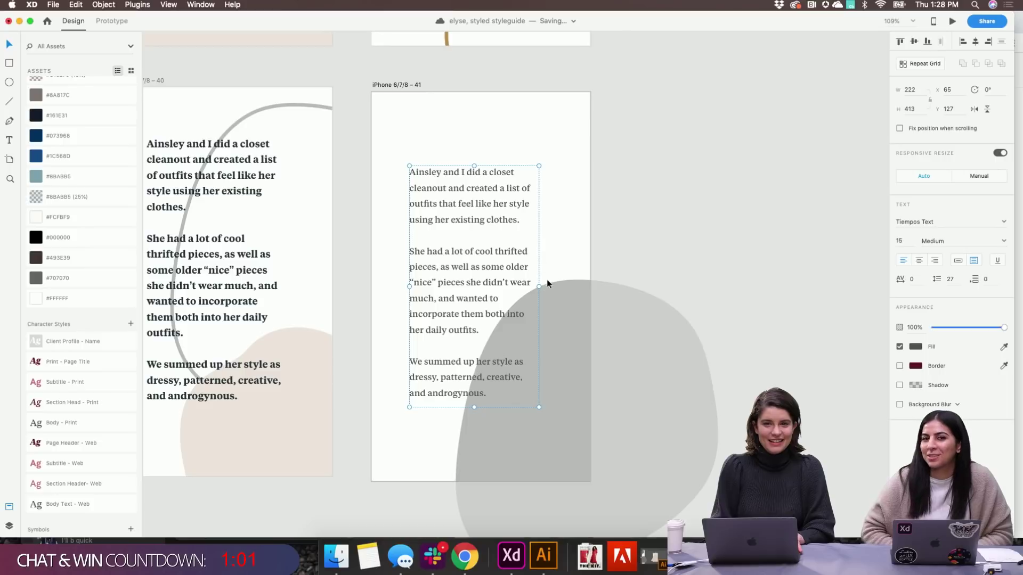
Narrow the text box on artboard iPhone 6/7/8 – 41 to about 166 wide and turn on the artboard's layout grid
left_click_drag(538, 286, 517, 285)
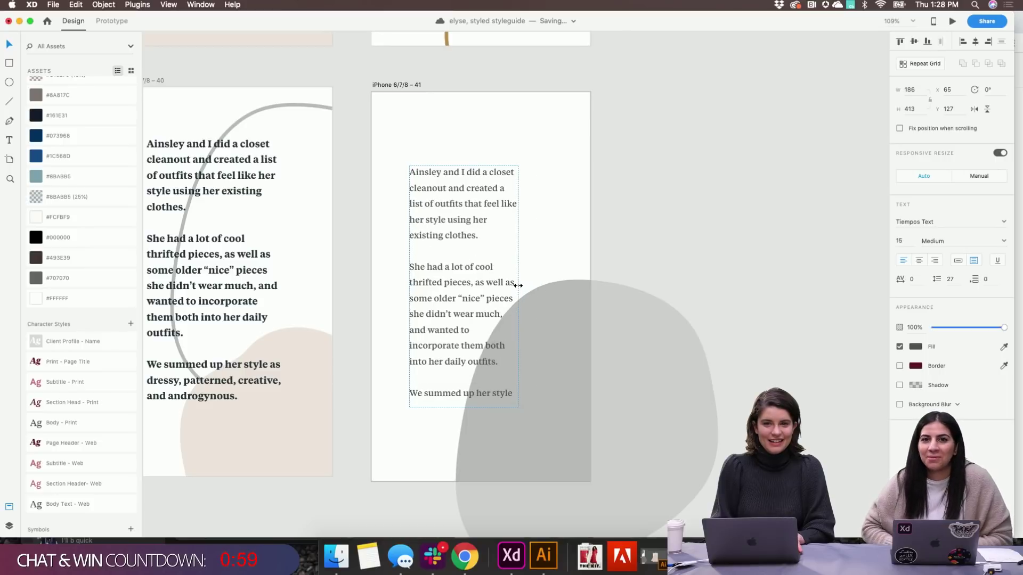
left_click(403, 88)
left_click(415, 85)
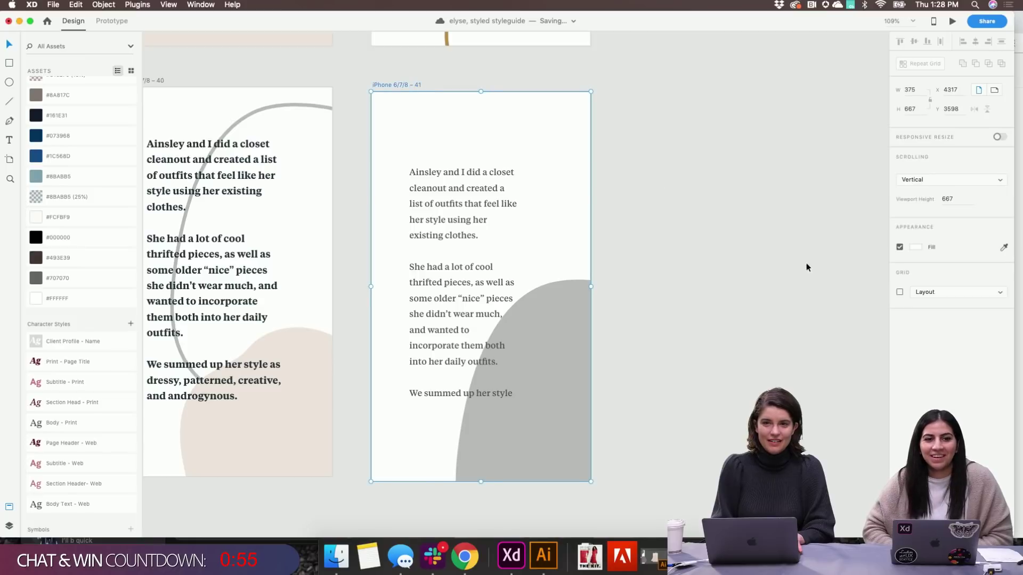
left_click(900, 292)
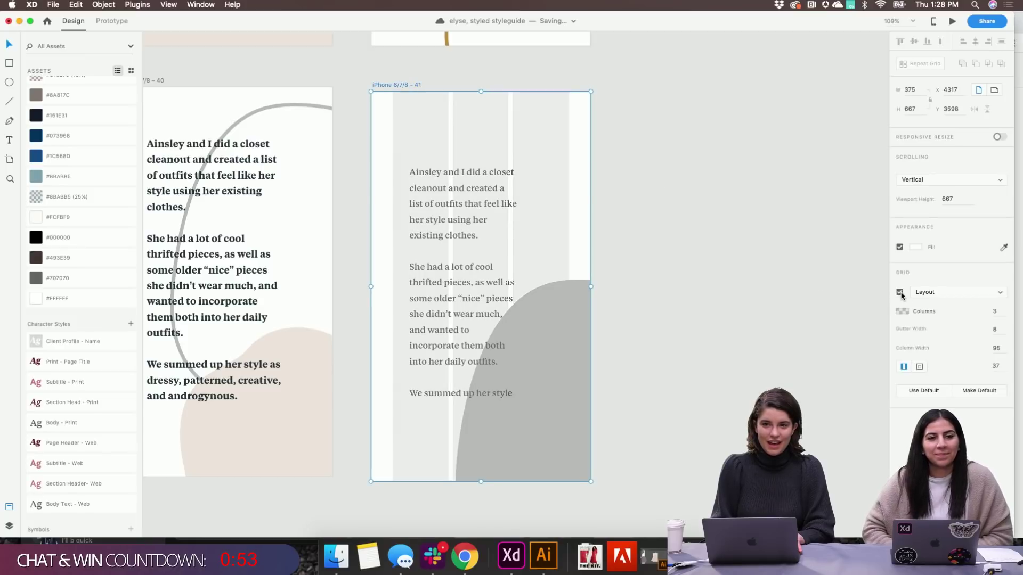
Move artboard 41's text block to about X 49, Y 80 and extend its height to about 507 to fit all lines
left_click_drag(443, 200, 432, 178)
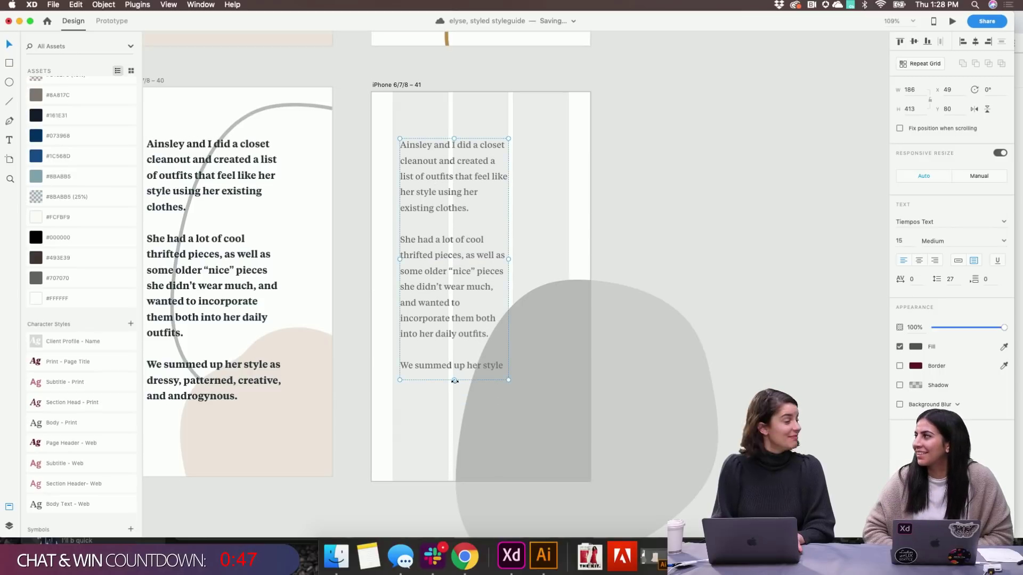
left_click_drag(454, 381, 460, 438)
left_click(632, 260)
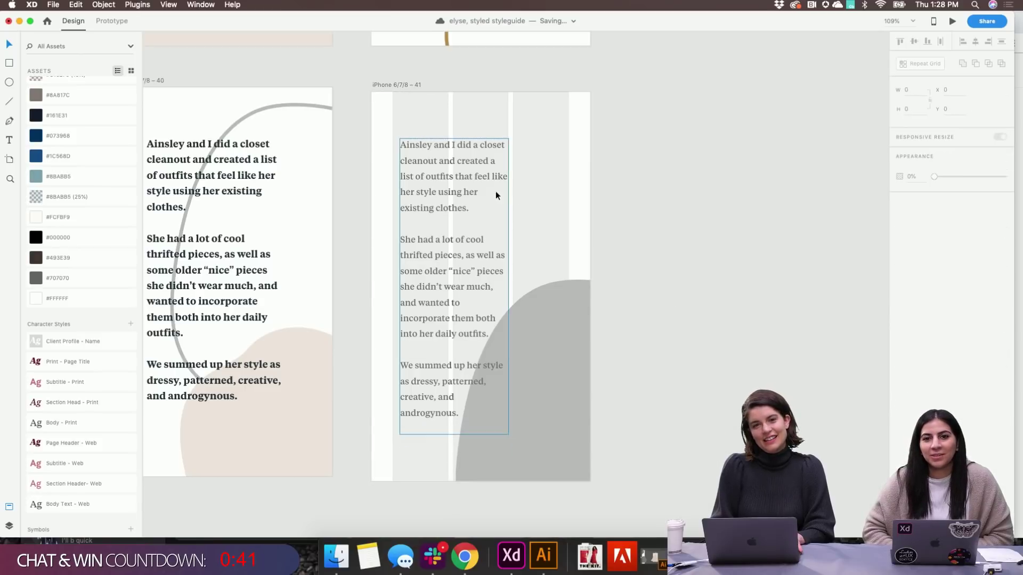
Fine-tune the position of artboard 41's text block to X 45, Y 79 against the first grid column
left_click(433, 171)
left_click_drag(433, 166, 430, 161)
key("Down")
key("Down")
key("Down")
key("Down")
key("Down")
key("Down")
key("Down")
key("Down")
key("Down")
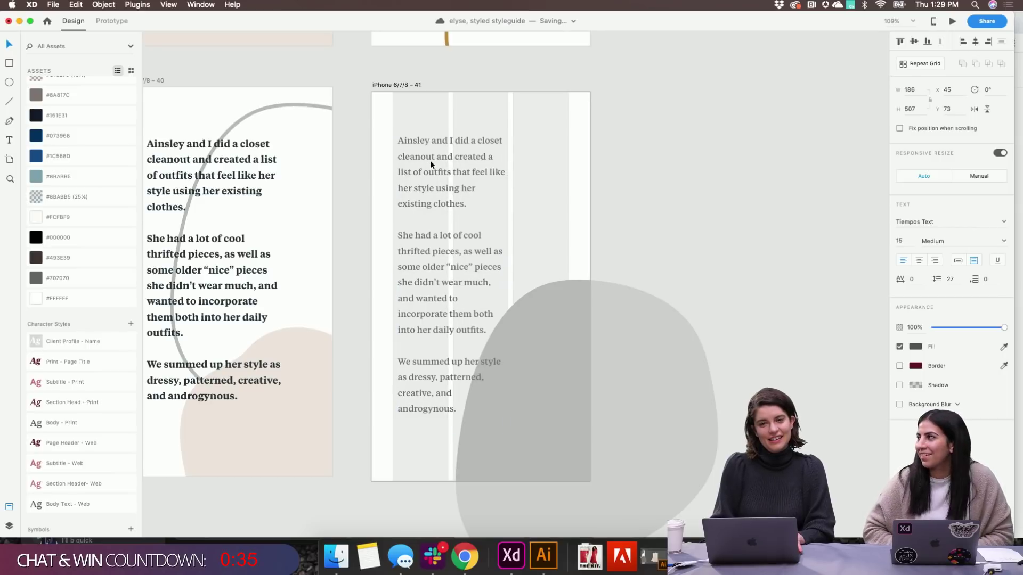
key("Left")
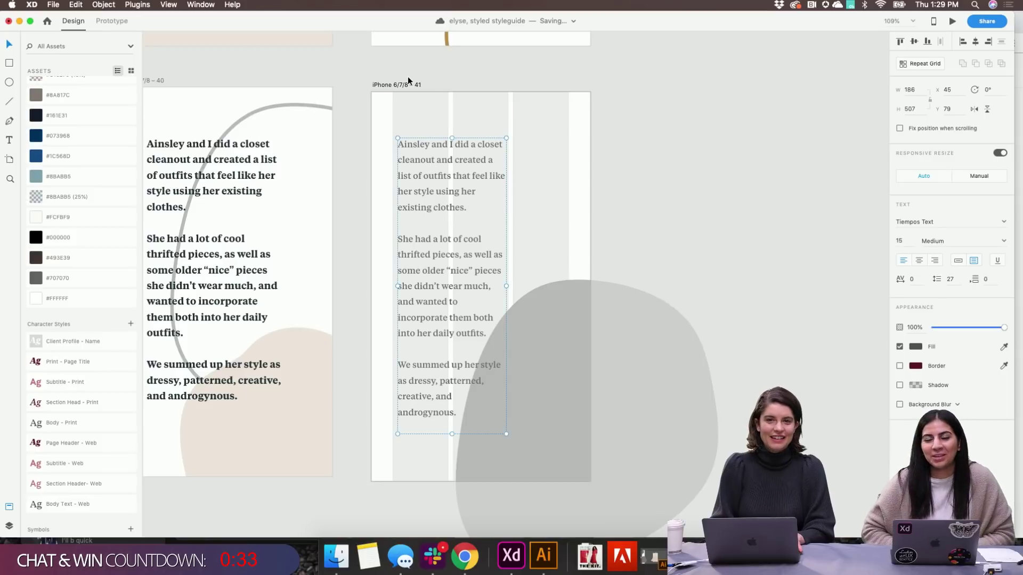
Toggle artboard 41's fill off and back on, and turn off its layout grid
left_click(408, 83)
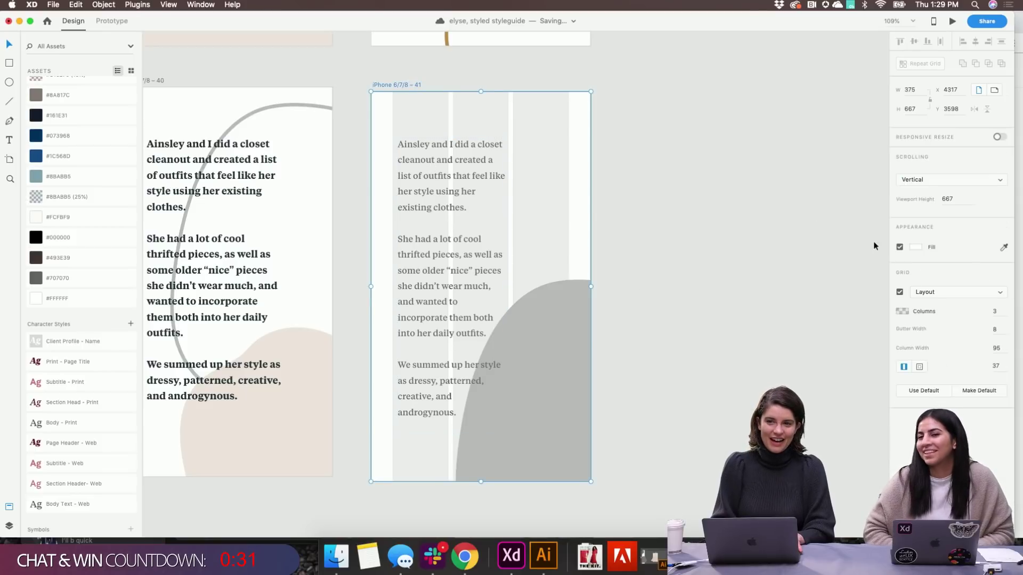
left_click(899, 247)
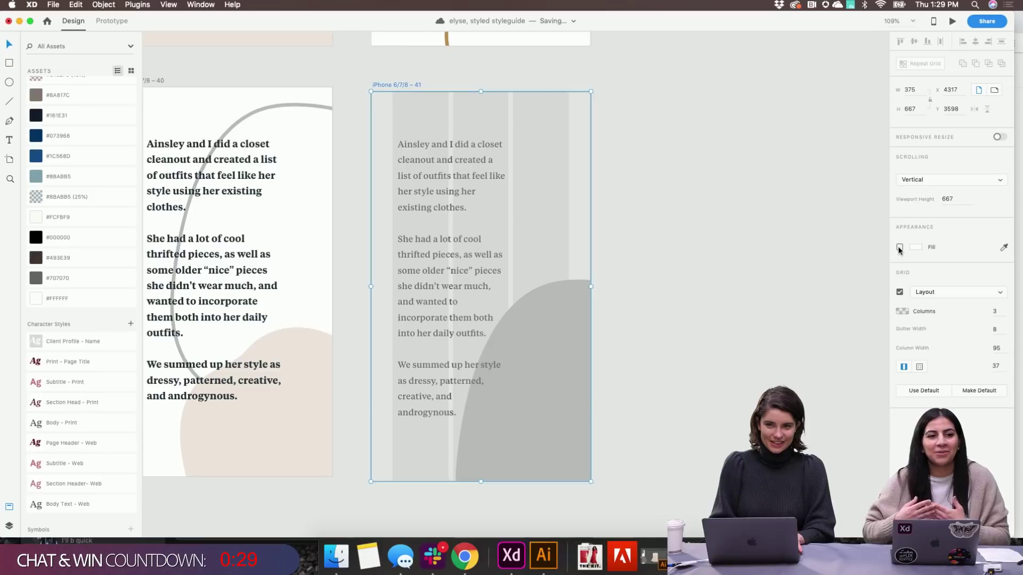
left_click(900, 248)
left_click(900, 292)
left_click(830, 275)
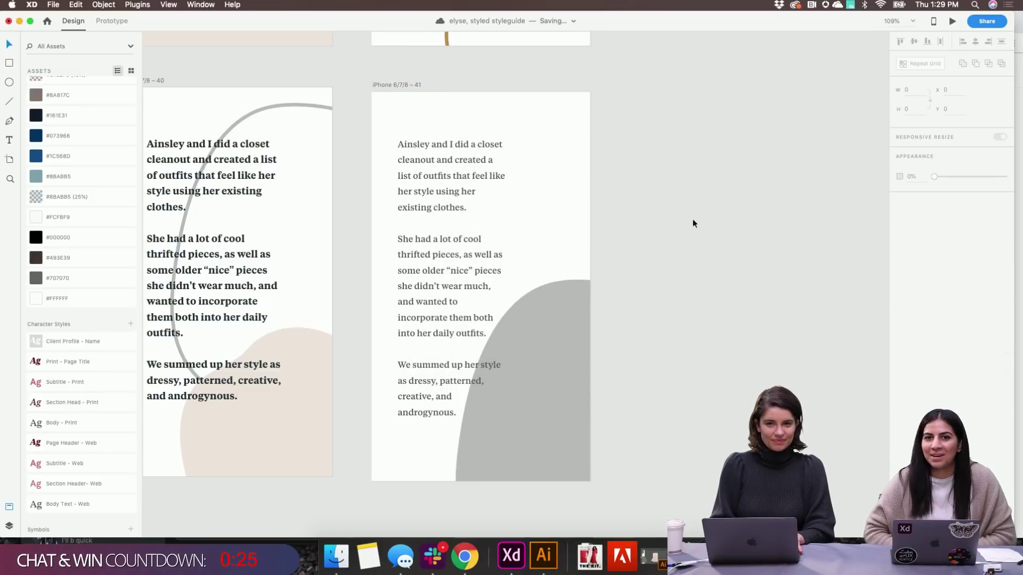
Try a slightly wider text box on artboard 41 and undo the widening
scroll(693, 224, "down", 5)
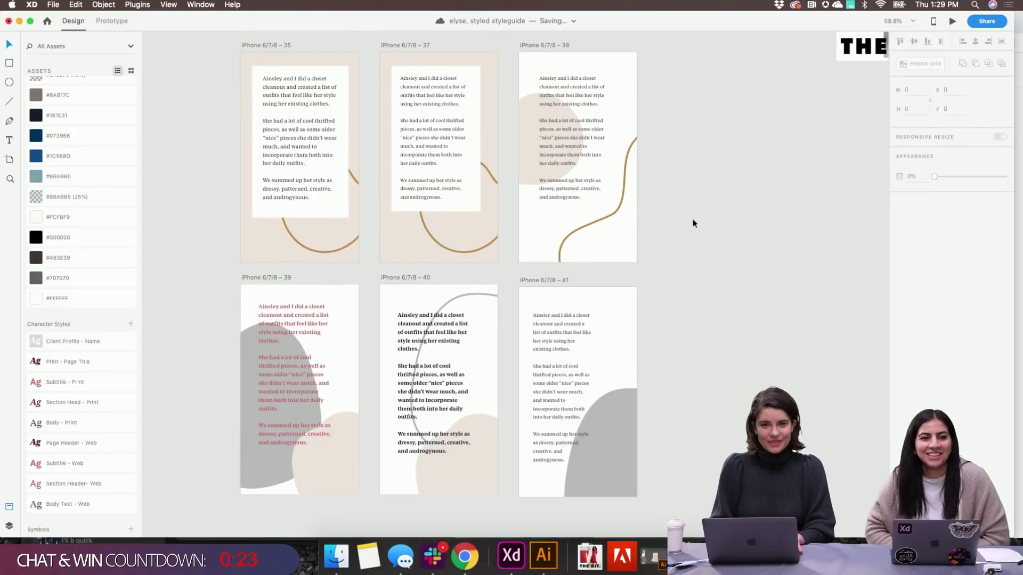
scroll(693, 223, "down", 3)
left_click(531, 366)
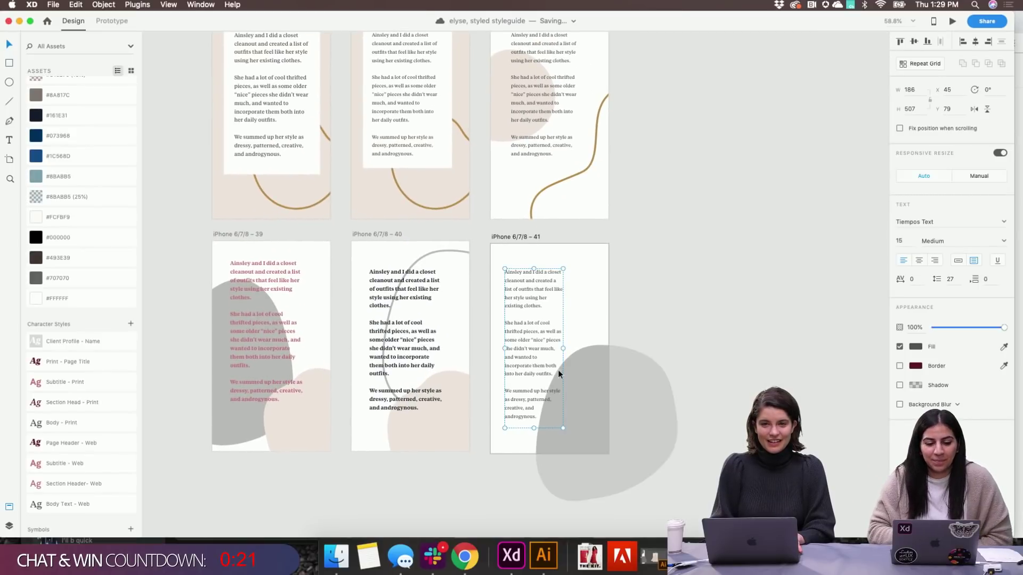
left_click_drag(564, 349, 573, 351)
left_click(676, 316)
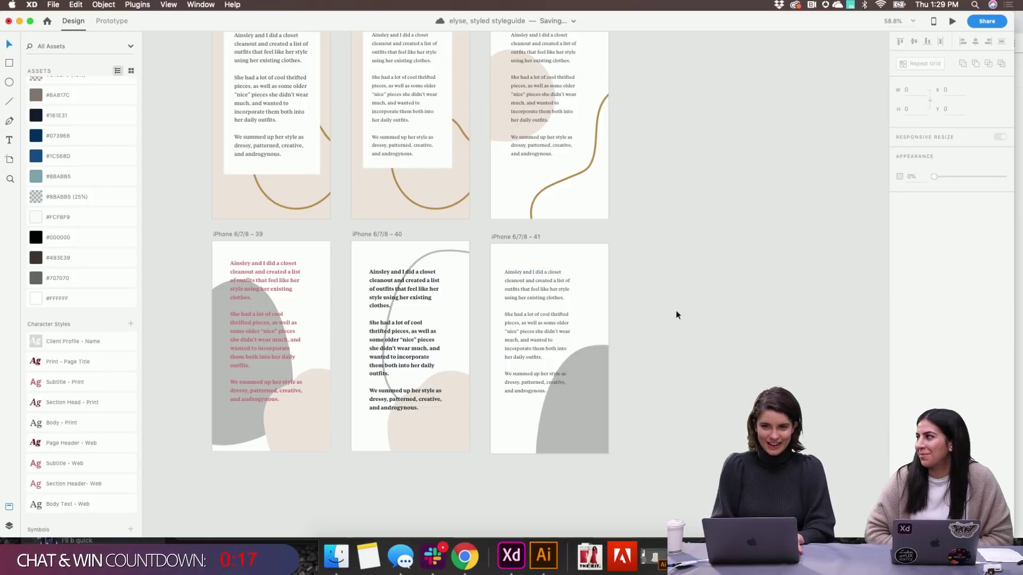
scroll(677, 315, "down", 1)
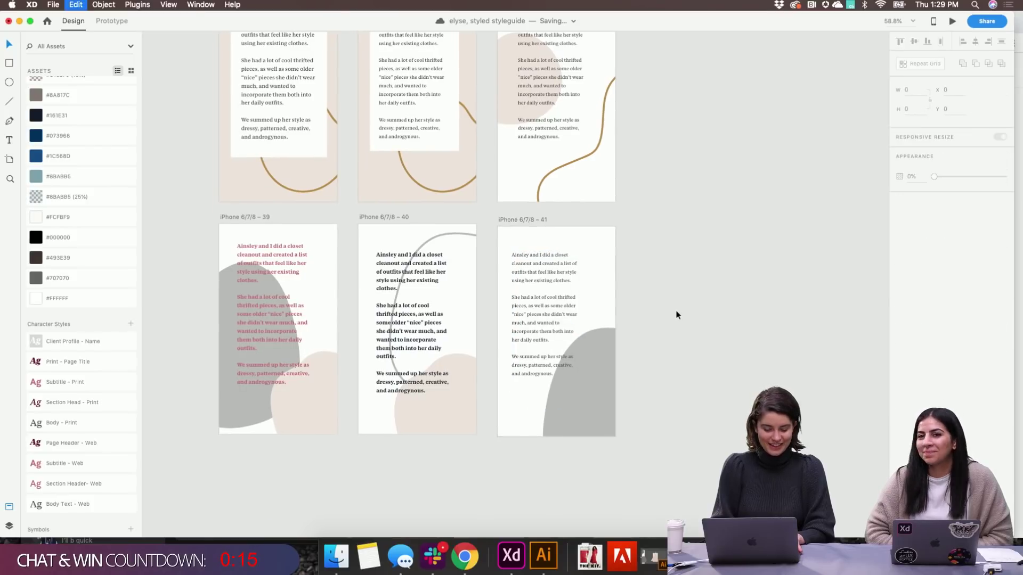
key("super+z")
left_click(676, 316)
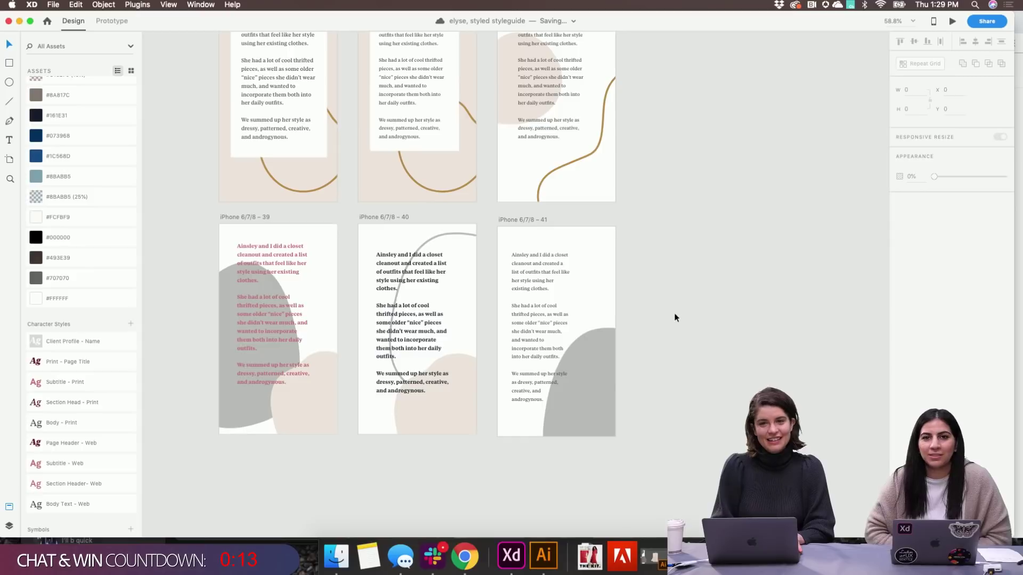
Duplicate artboard iPhone 6/7/8 – 35 into the empty space directly below artboard 39
scroll(674, 318, "up", 6)
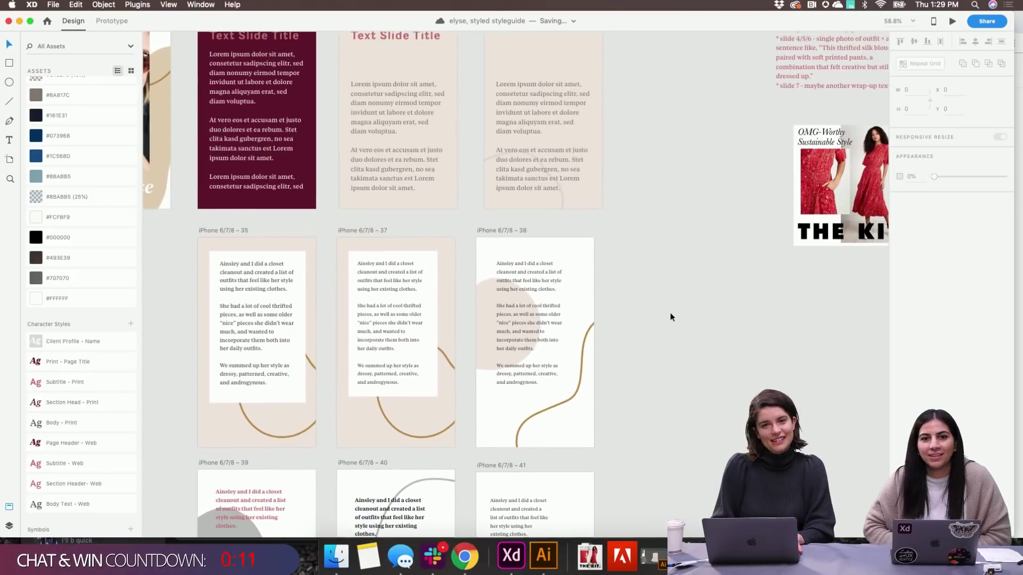
scroll(671, 317, "up", 2)
scroll(671, 317, "down", 8)
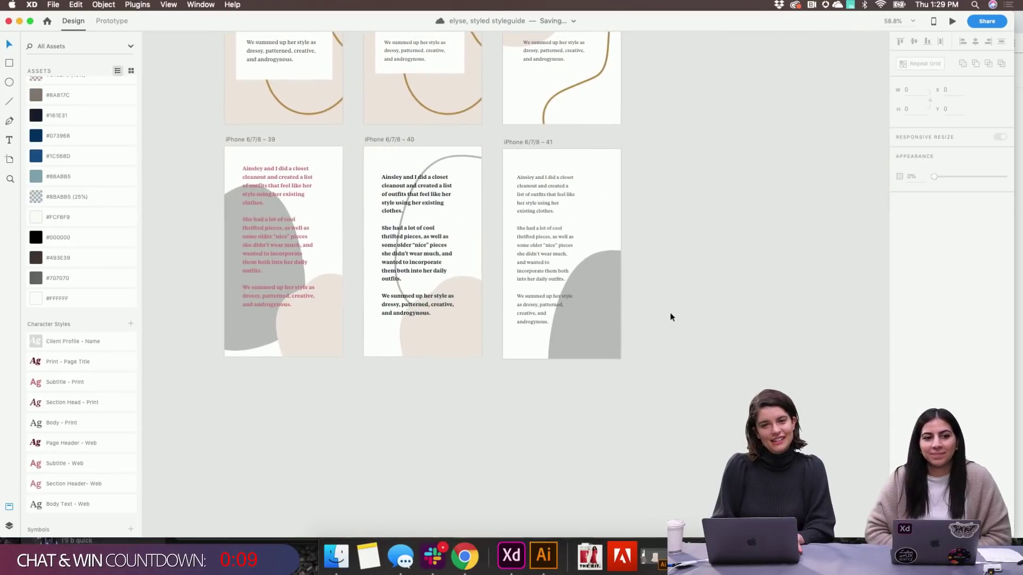
scroll(670, 317, "down", 5)
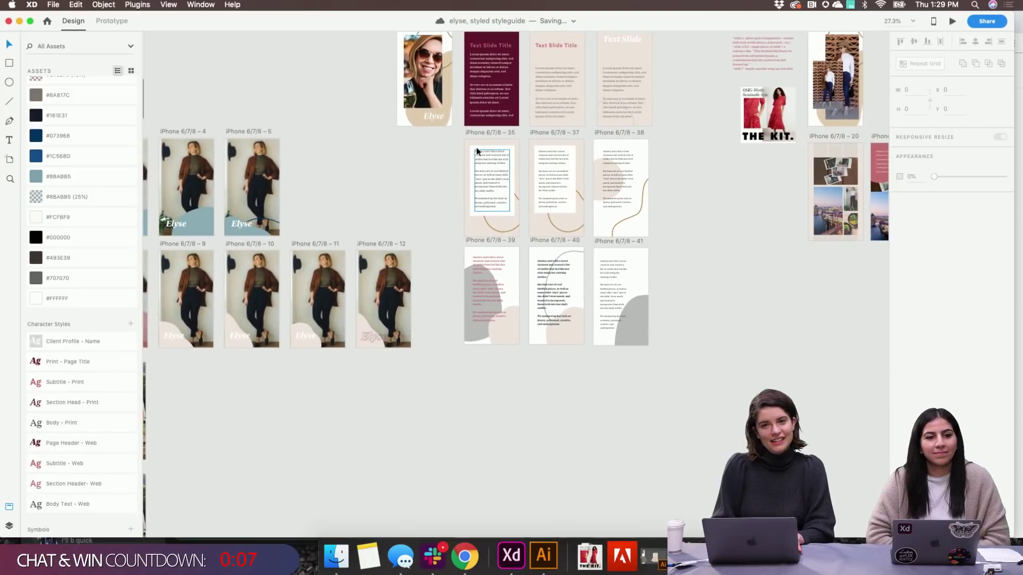
left_click_drag(480, 134, 503, 351)
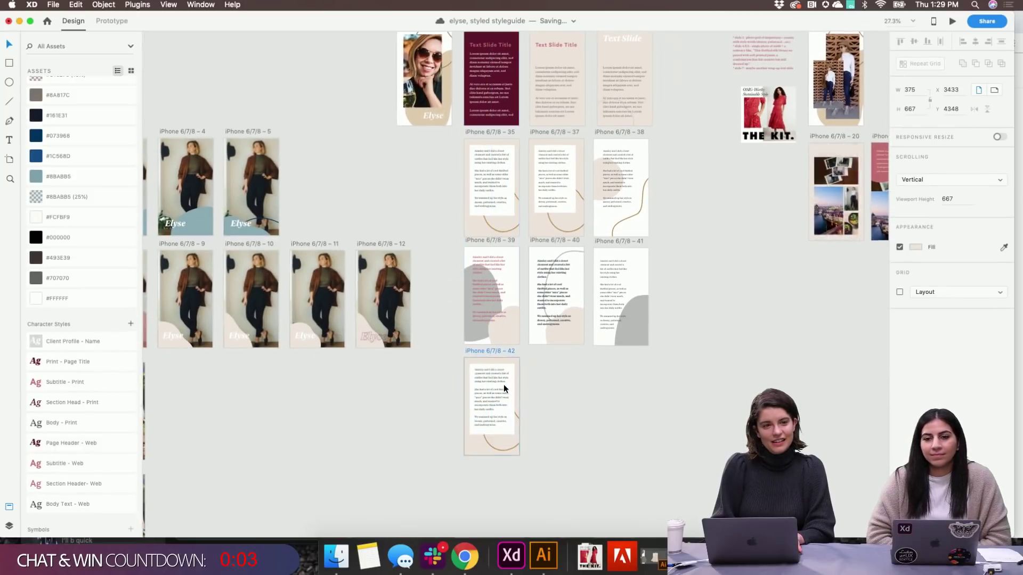
scroll(504, 384, "up", 5)
scroll(503, 385, "up", 5)
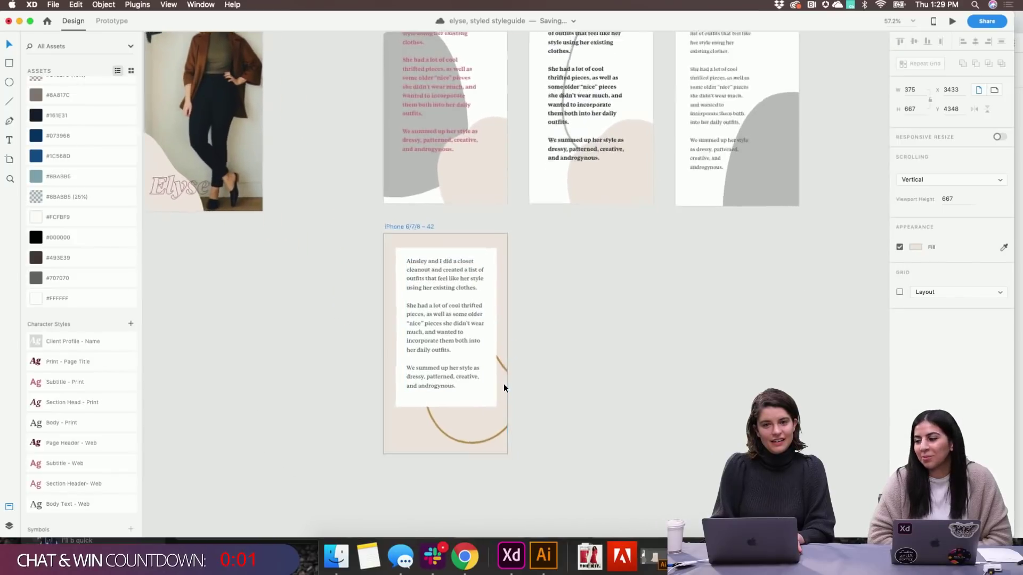
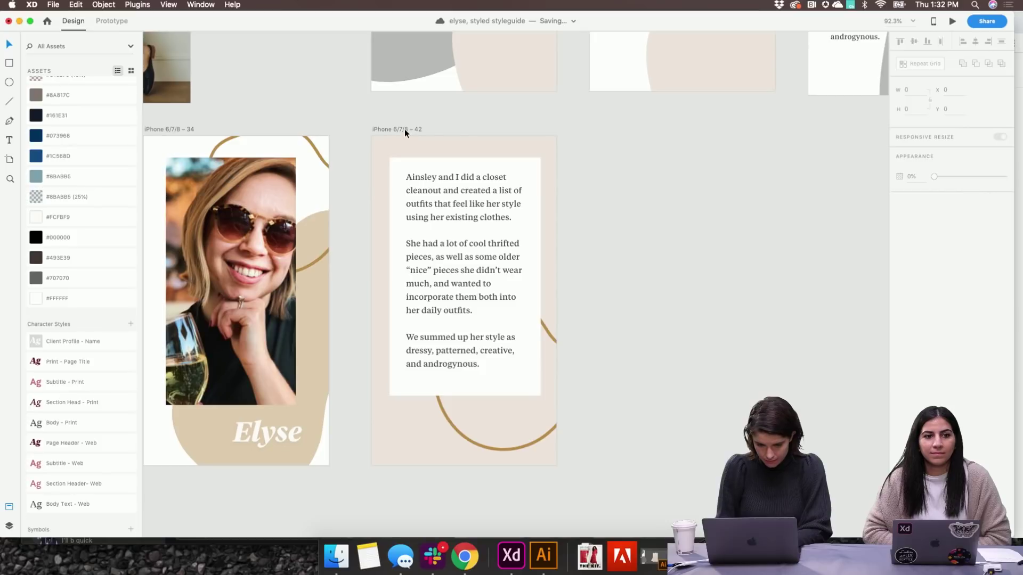
Paste artboard 34's masked portrait onto artboard 42 and delete the original white text card behind it
key("super+z")
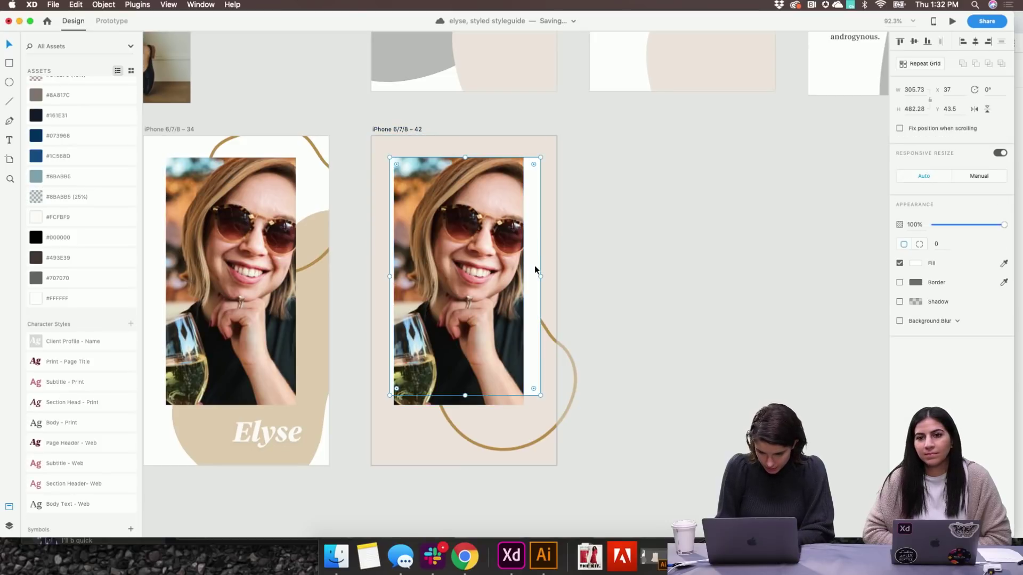
left_click(535, 265)
left_click(496, 271)
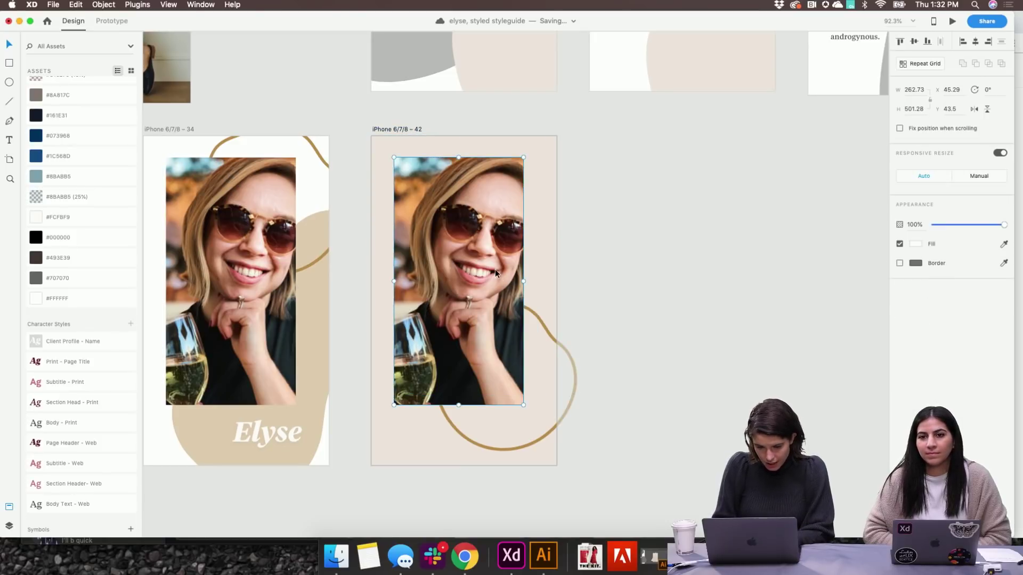
Ungroup the portrait's mask on artboard 42 and delete the photo, keeping only the white mask rectangle
right_click(495, 271)
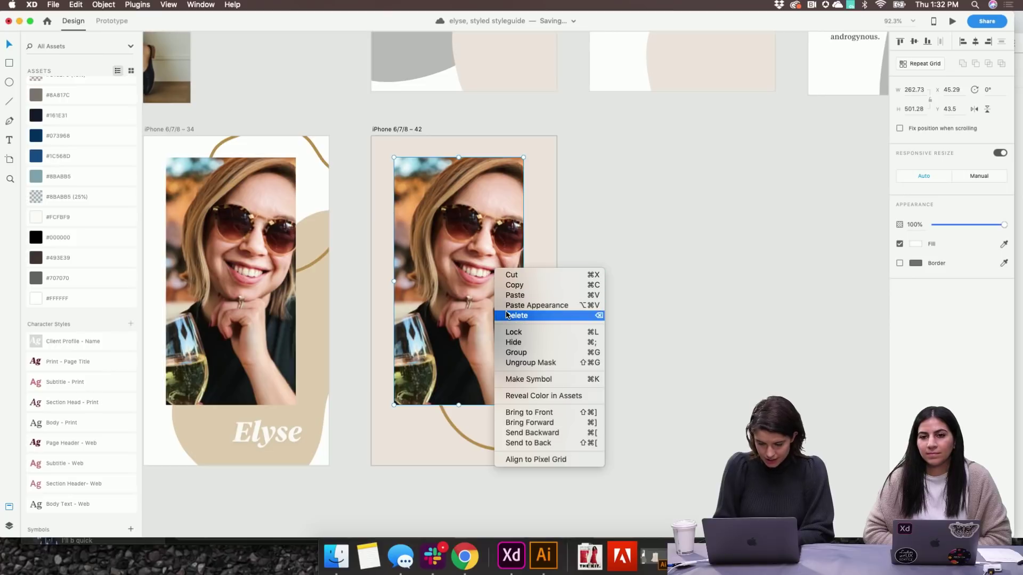
left_click(527, 363)
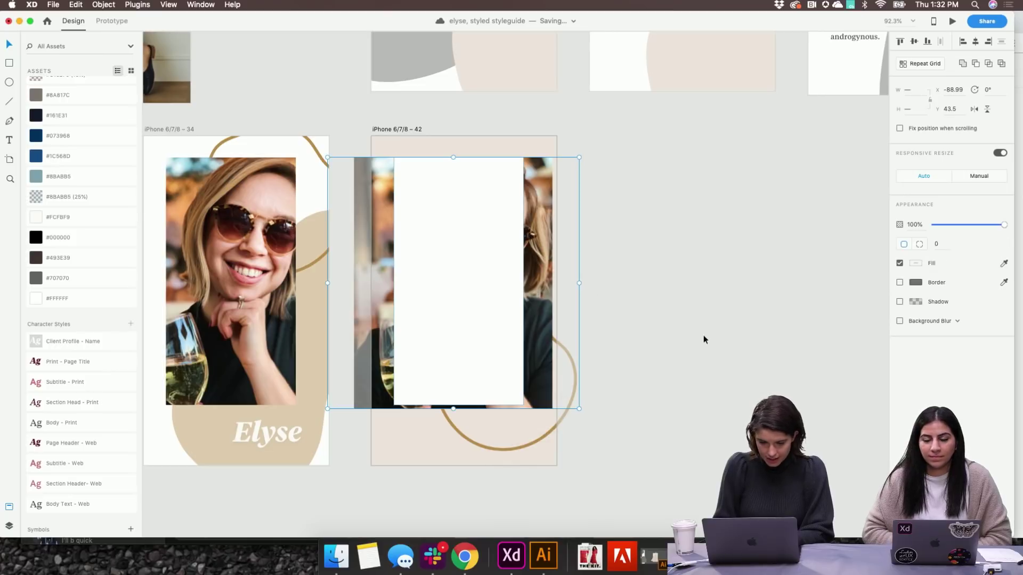
left_click(702, 339)
left_click(537, 339)
key("Delete")
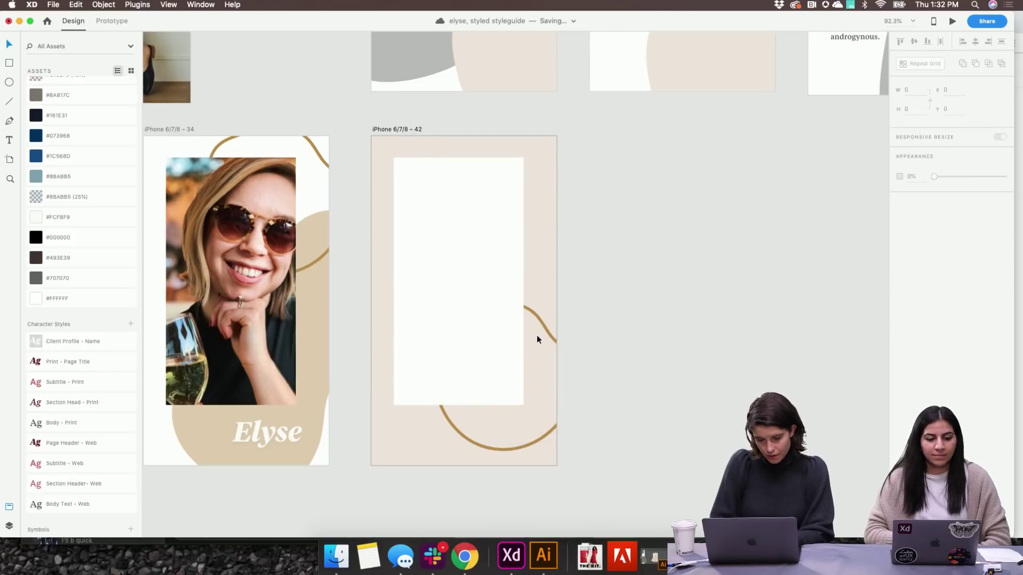
Send the white rectangle on artboard 42 behind the paragraph text
left_click(461, 339)
type("Ainsley and I did a closet cleanout and created a list of outfits that feel like her style using her existing clothes.  She had a lot of cool thrifted pieces, as well as some older \"nice\" pieces she didn’t wear much, and wanted to incorporate them both into her daily outfits.  We summed up her style as dressy, patterned, creative, and androgynous.")
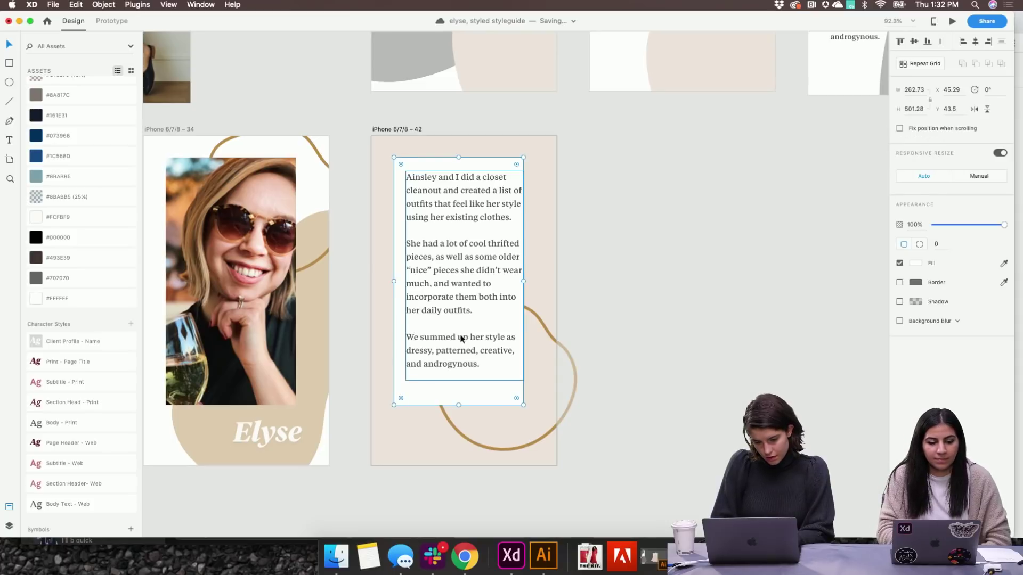
left_click(649, 331)
Move artboard 42's paragraph text to about X 47 and widen its text box to about 261
left_click(430, 285)
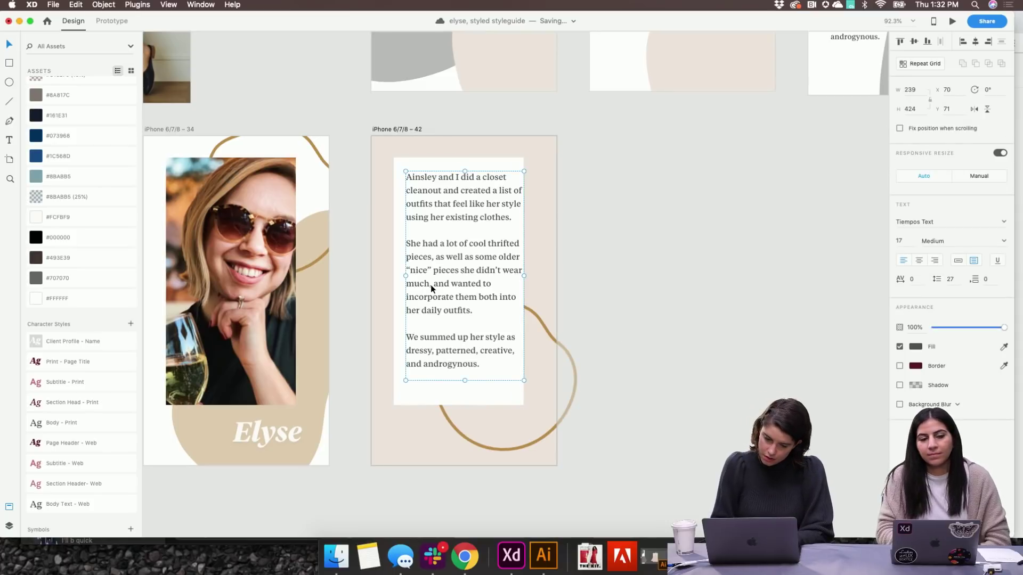
left_click(417, 392)
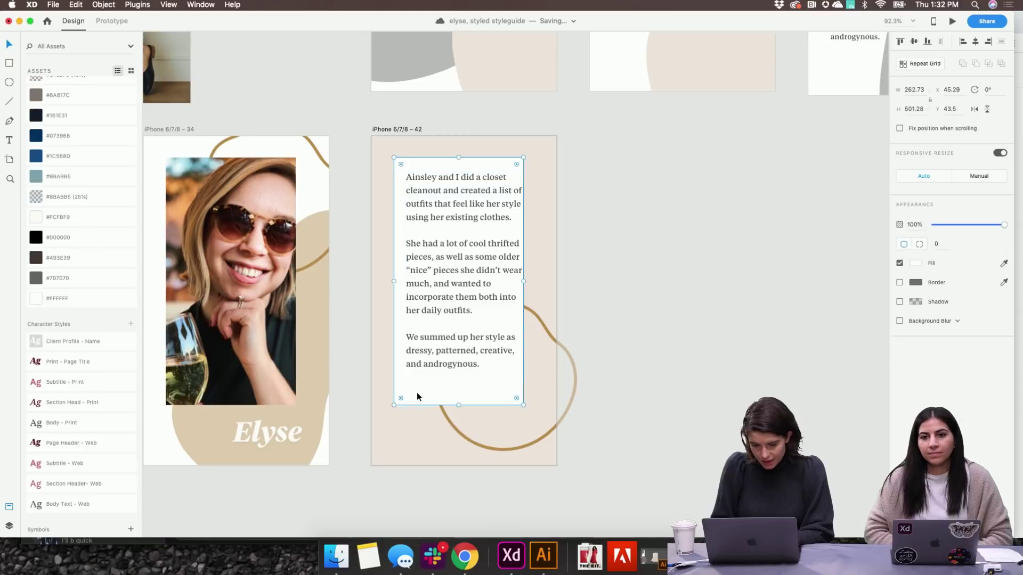
left_click_drag(430, 287, 421, 287)
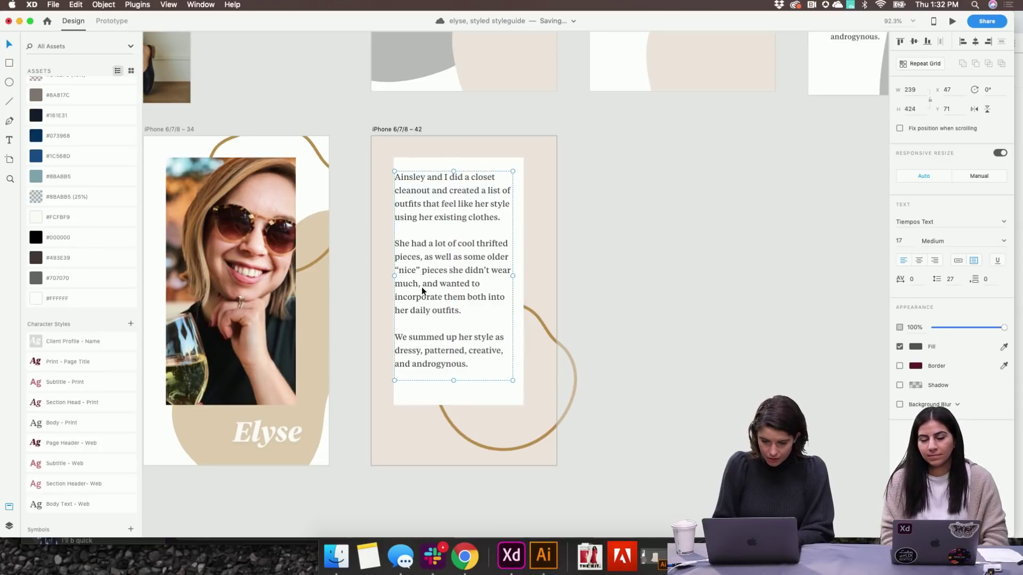
left_click_drag(514, 276, 522, 275)
Move artboard 42's white rectangle to about X 27, Y 32.5 and widen it to about 298
left_click(466, 401)
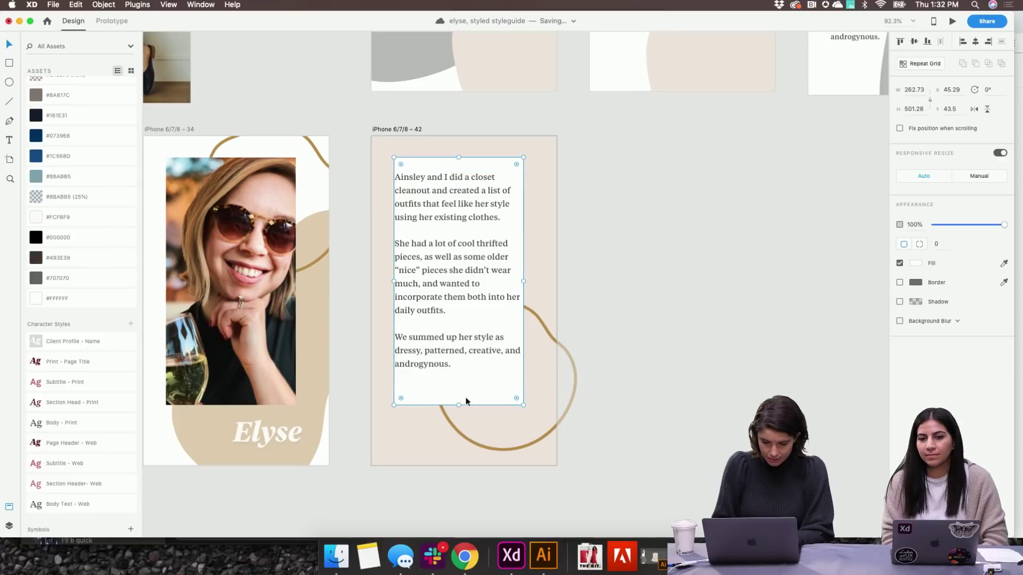
left_click_drag(467, 401, 458, 395)
left_click_drag(515, 276, 532, 278)
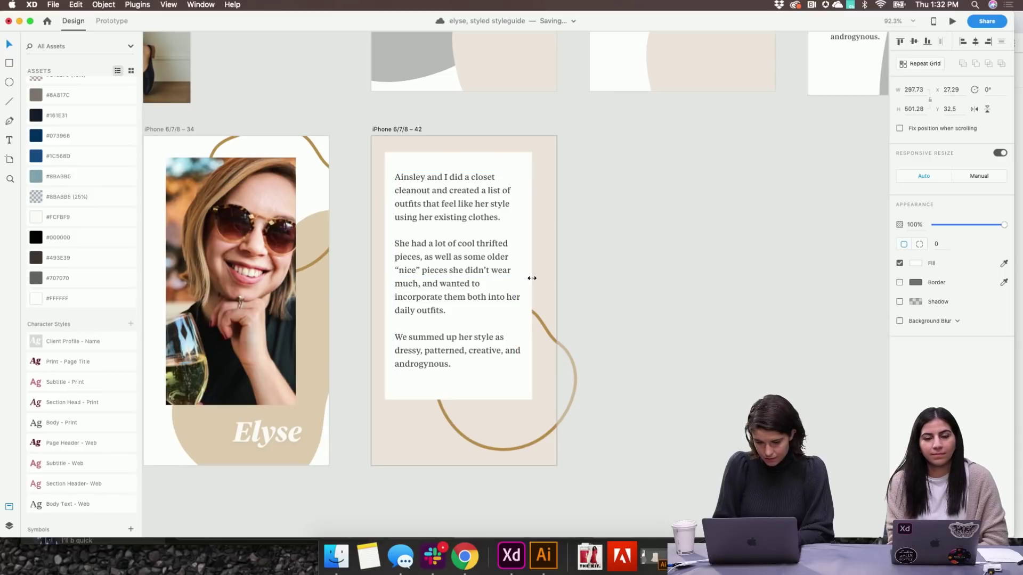
Move artboard 42's paragraph text to about X 57, Y 87 and set its font size to 15
left_click(439, 276)
left_click_drag(439, 277, 443, 284)
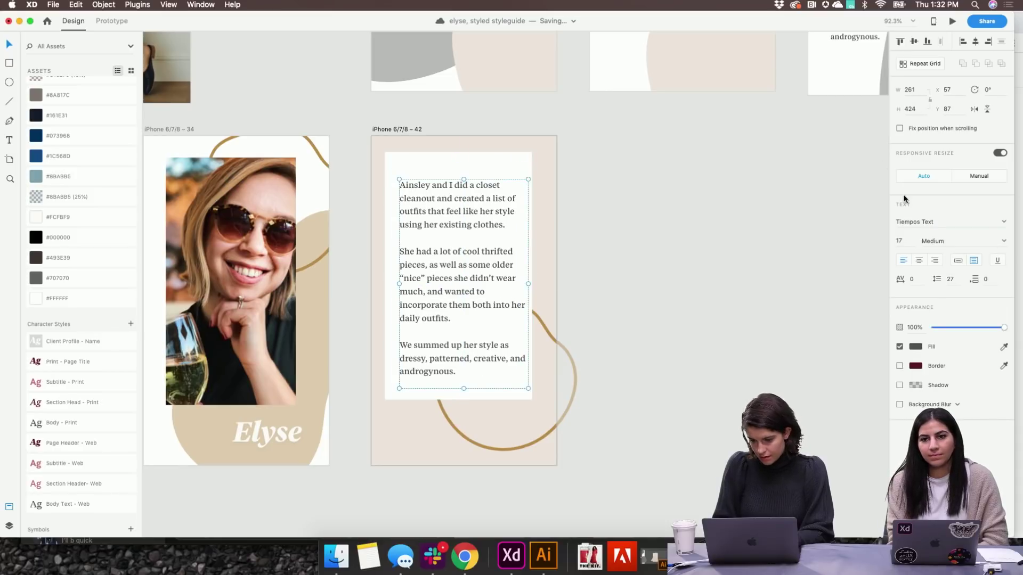
type("15")
key("Return")
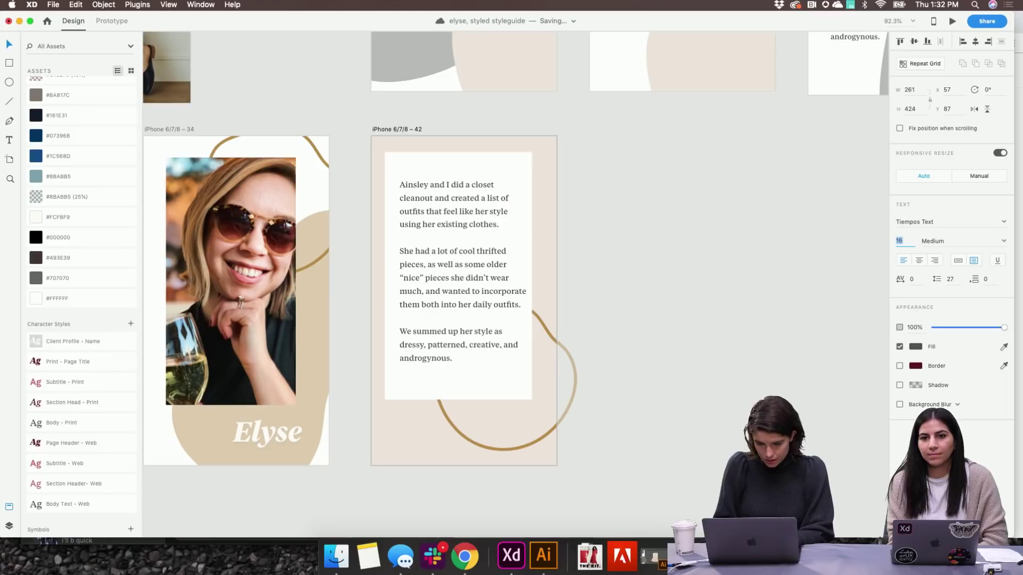
key("Down")
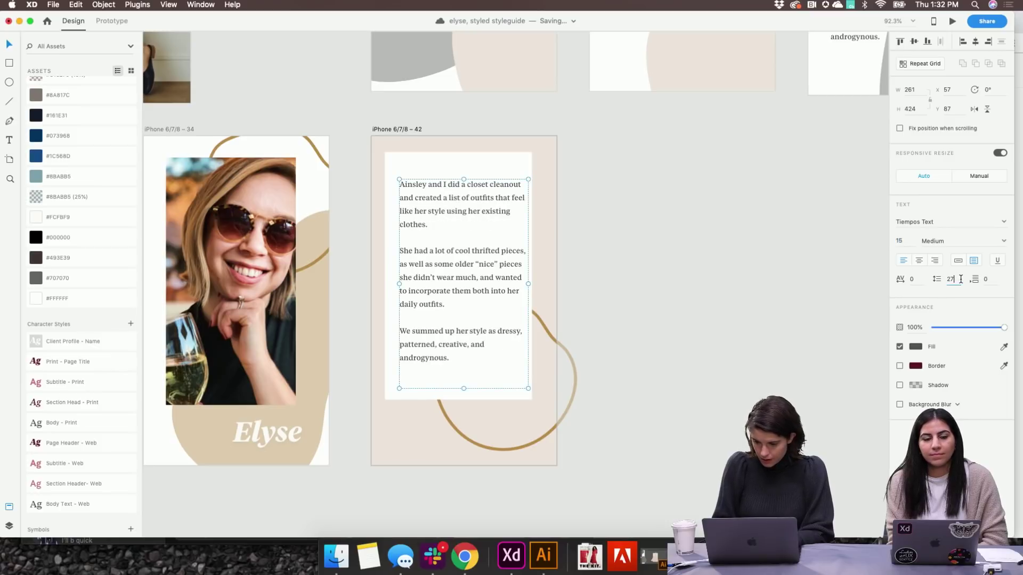
Set the line spacing of artboard 42's paragraph text to 22.5 and narrow its text box to about 250
type("15*1.")
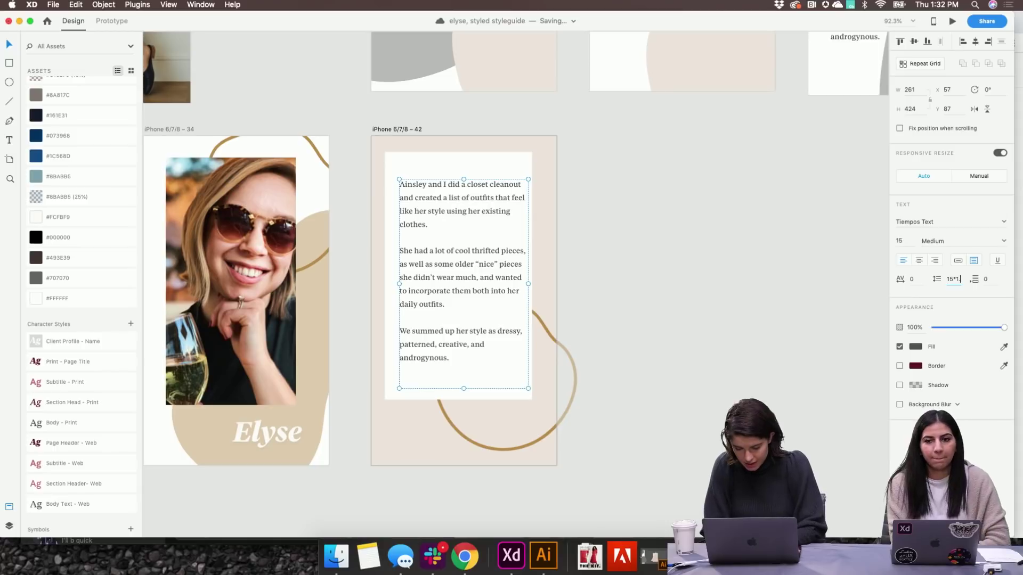
key("Return")
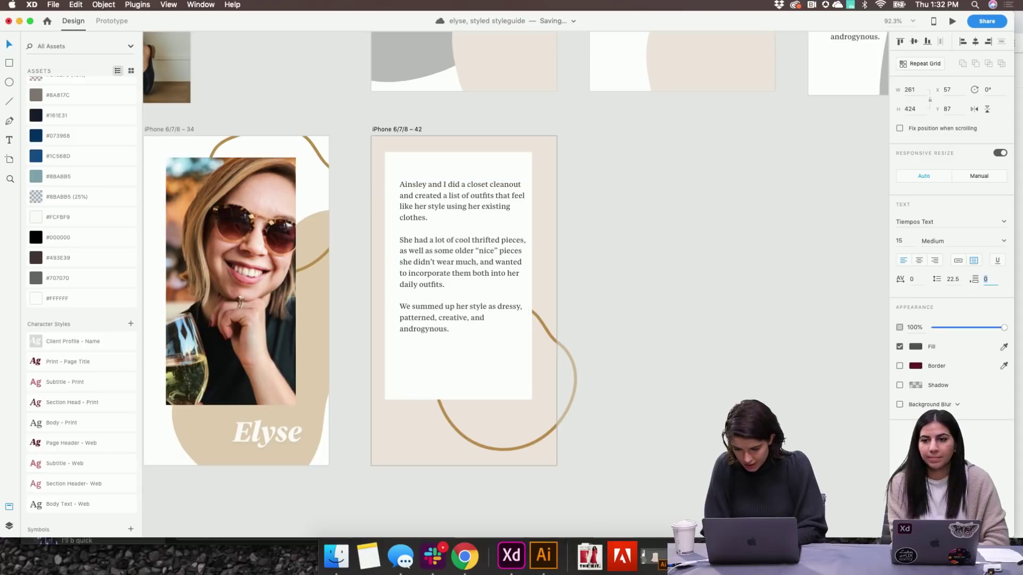
left_click(699, 356)
left_click(507, 277)
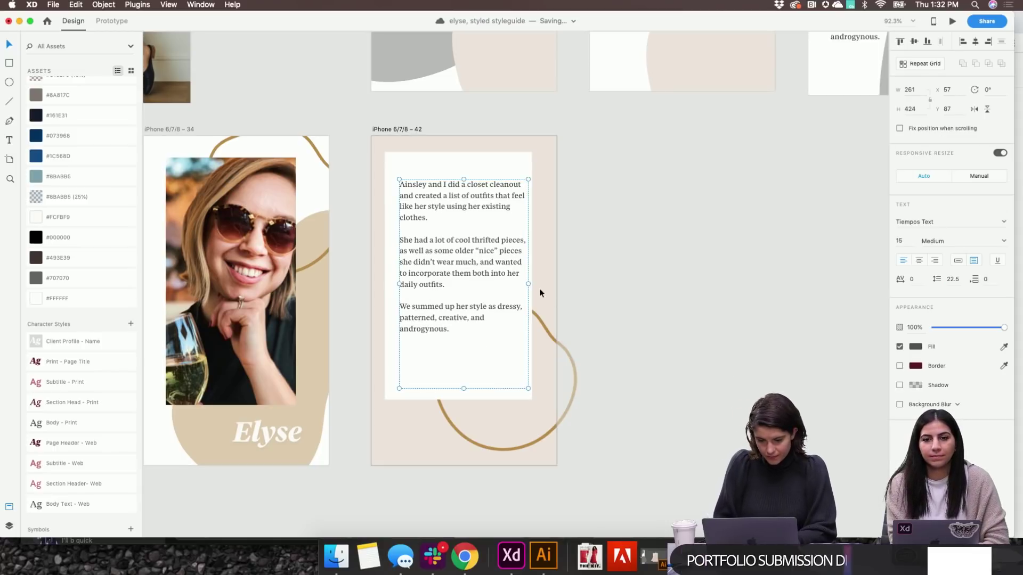
left_click_drag(530, 284, 523, 283)
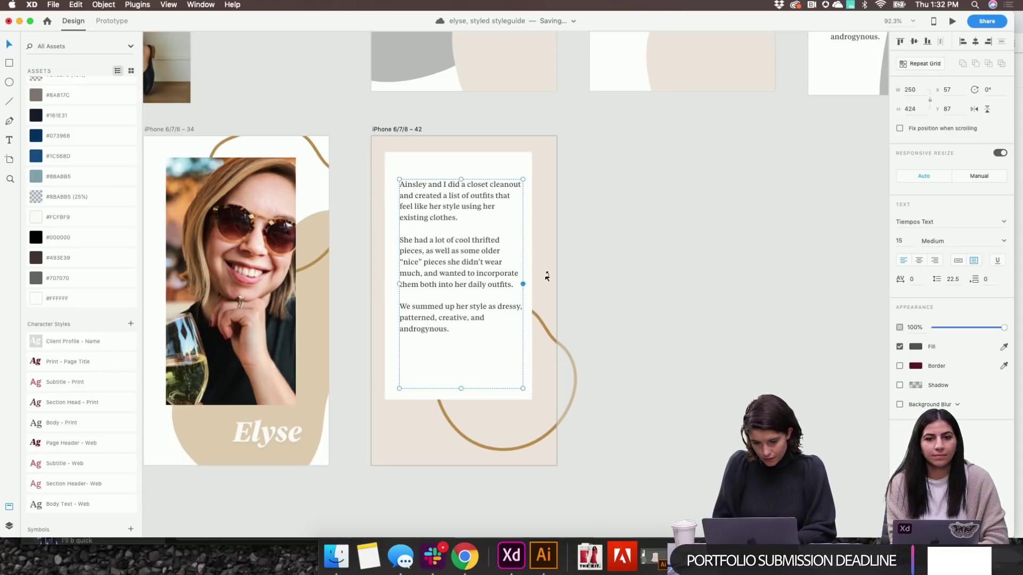
Narrow artboard 42's text box to about 237 at X 69 and move the white rectangle to about X 38, Y 43.5
left_click(474, 165)
scroll(475, 165, "up", 10)
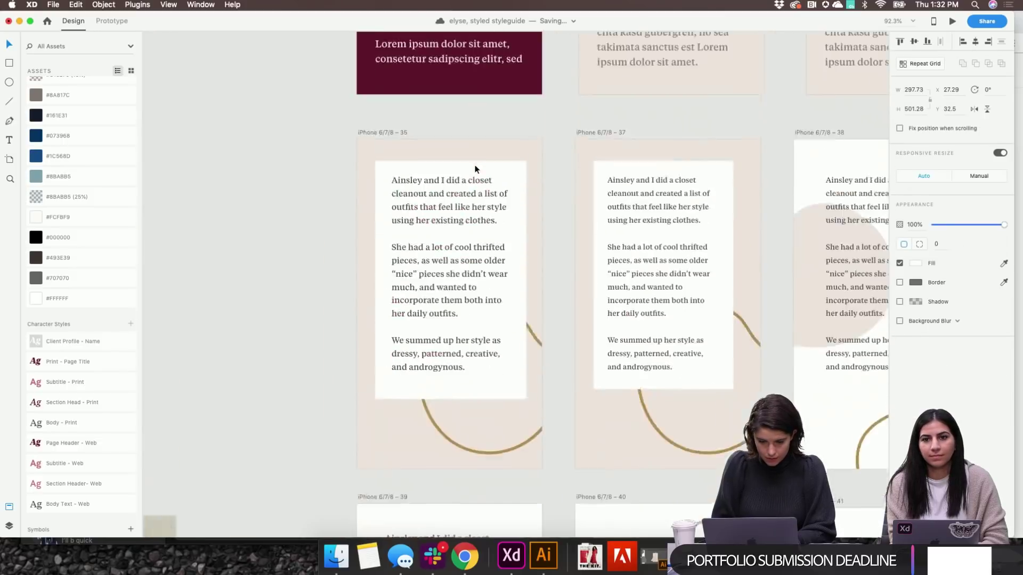
scroll(476, 167, "up", 10)
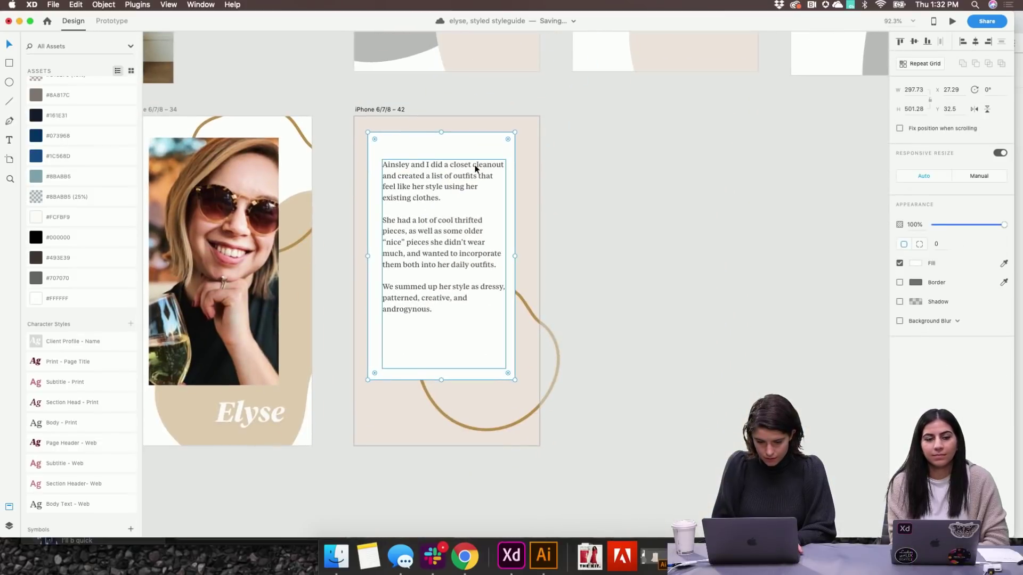
left_click(422, 271)
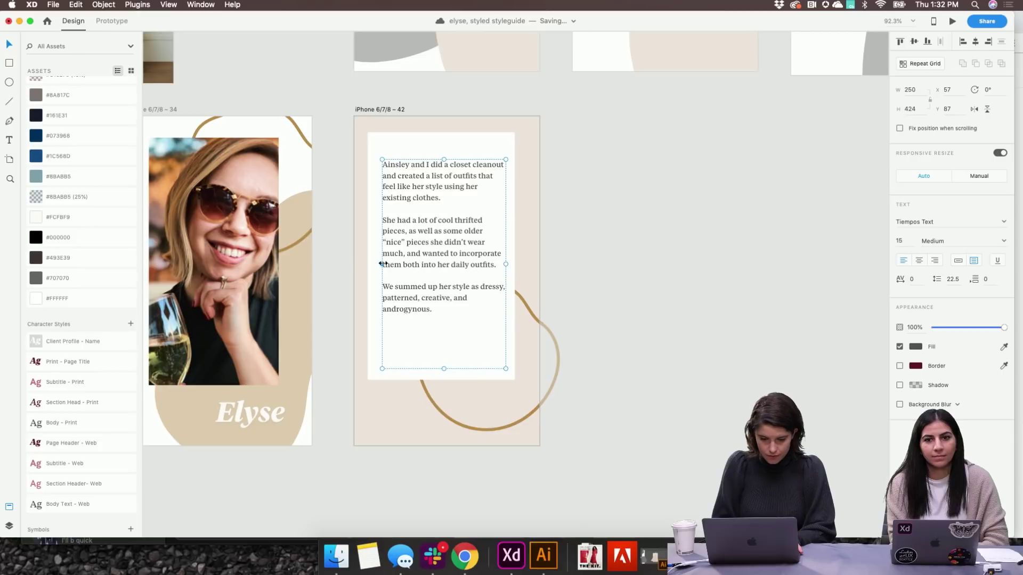
left_click_drag(383, 263, 380, 270)
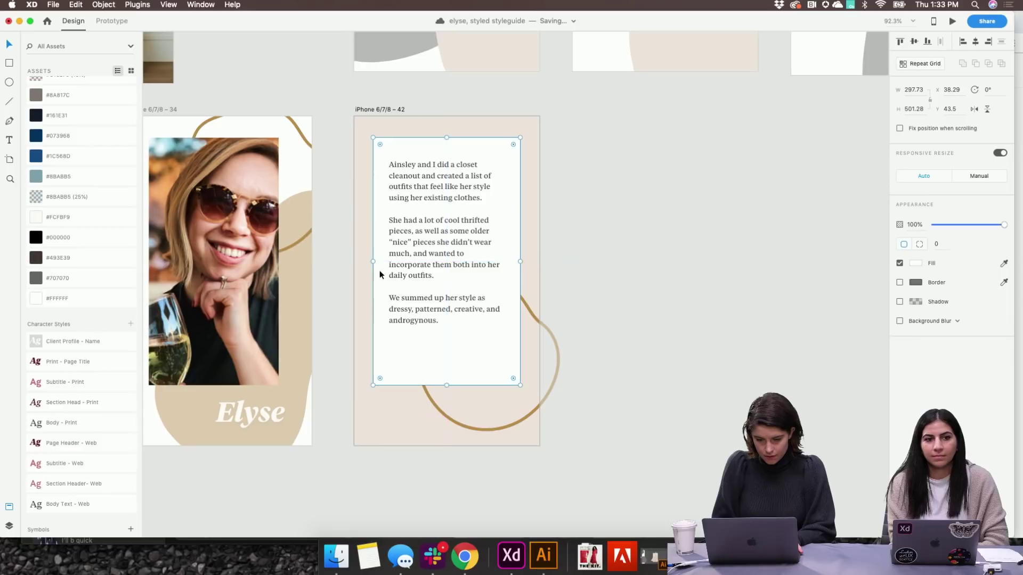
left_click(415, 275)
left_click(684, 260)
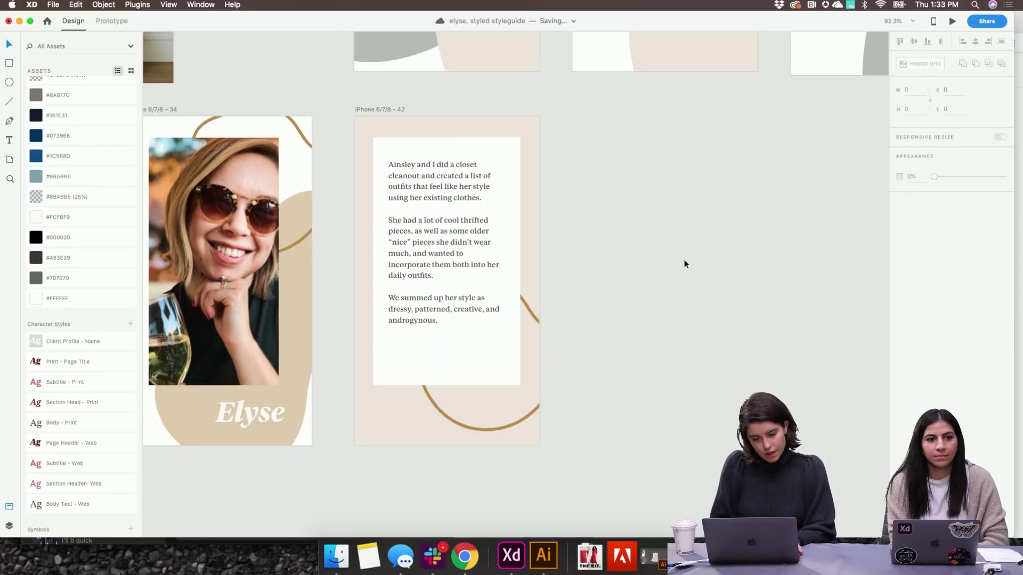
Duplicate artboard 42 and place the copy directly beside it in the same row
left_click(423, 375)
scroll(548, 328, "down", 4)
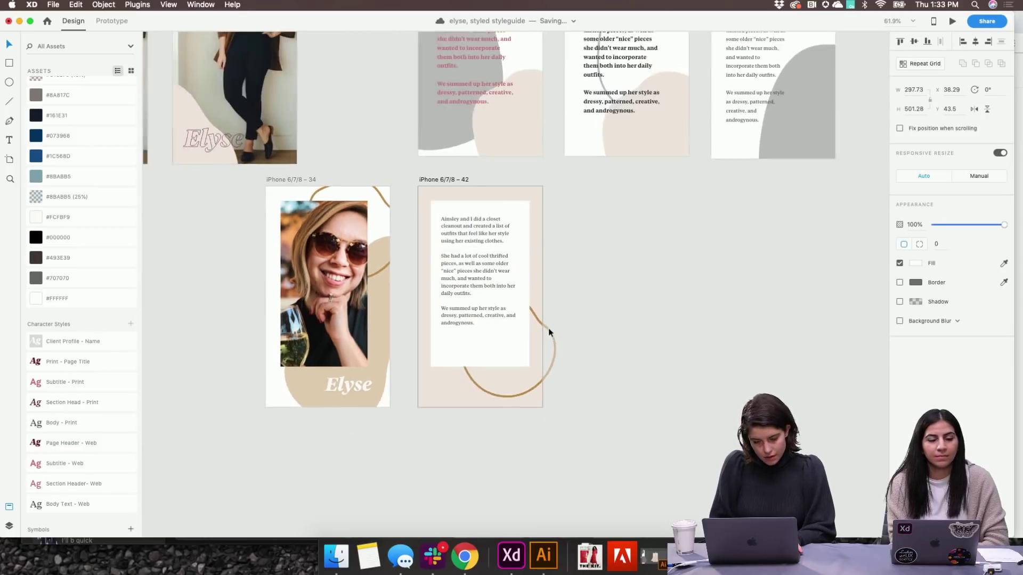
scroll(548, 328, "right", 4)
left_click_drag(368, 182, 490, 180)
Try a burgundy background fill (RGB 93, 23, 42) on artboard 43
left_click(916, 247)
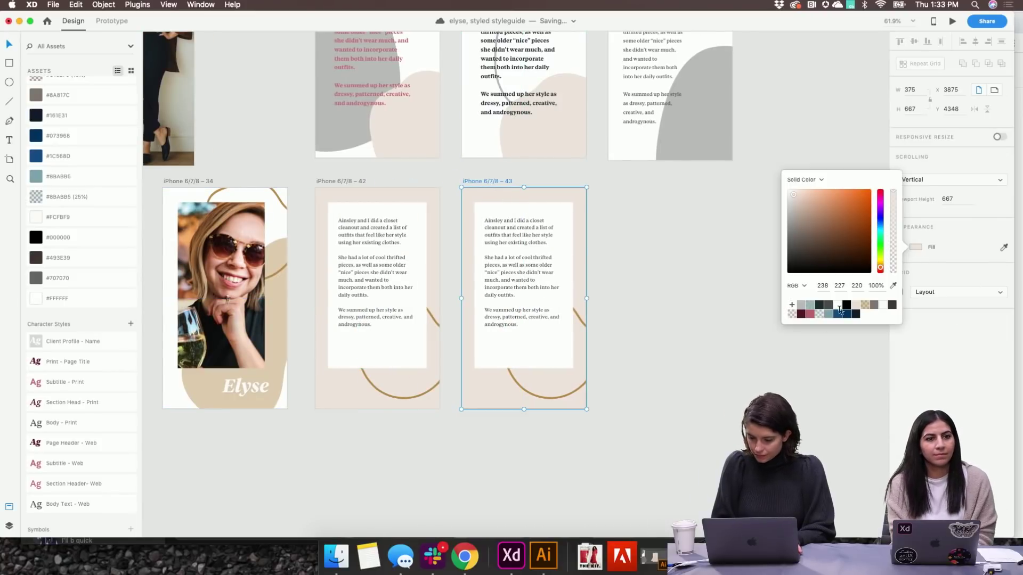
left_click(800, 317)
left_click(695, 357)
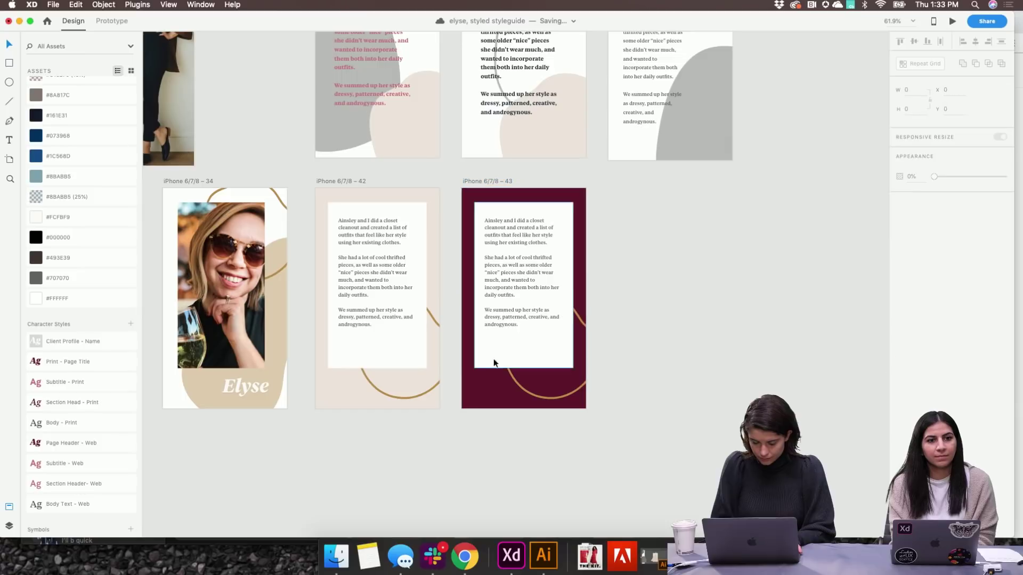
Shorten artboard 42's white rectangle from its lower edge to a height of about 421
left_click(487, 362)
left_click(413, 353)
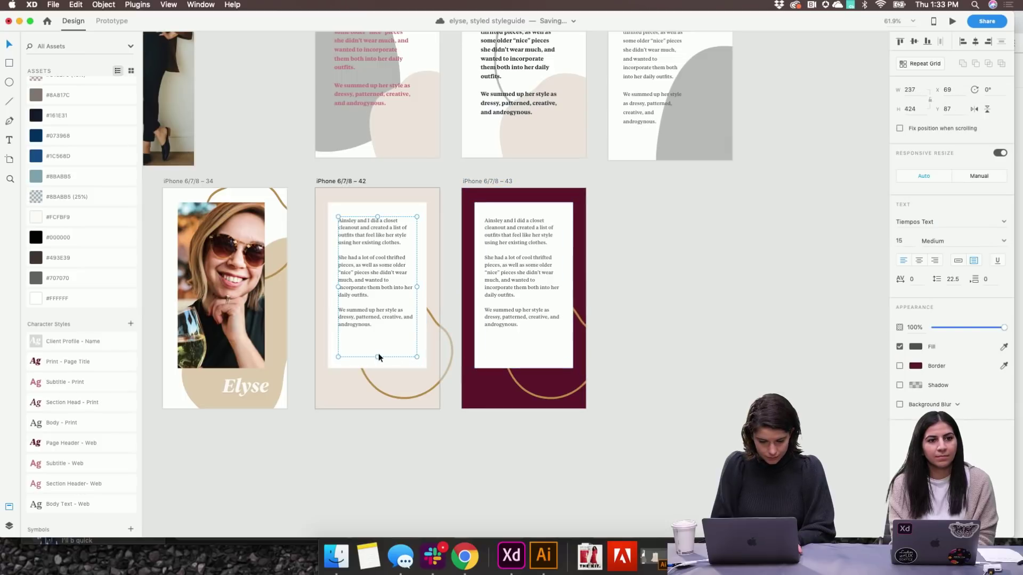
left_click(376, 351)
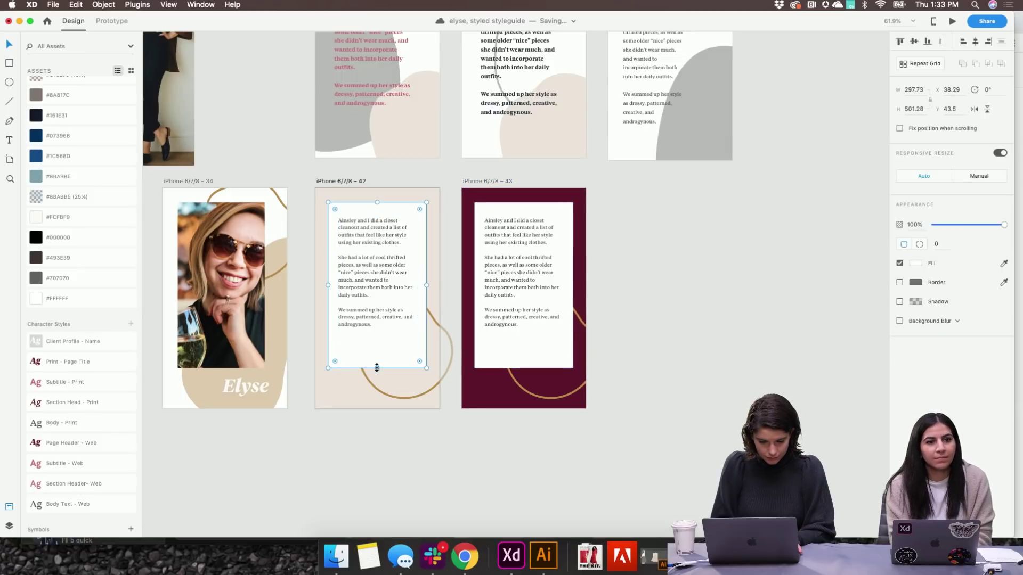
left_click_drag(377, 368, 378, 342)
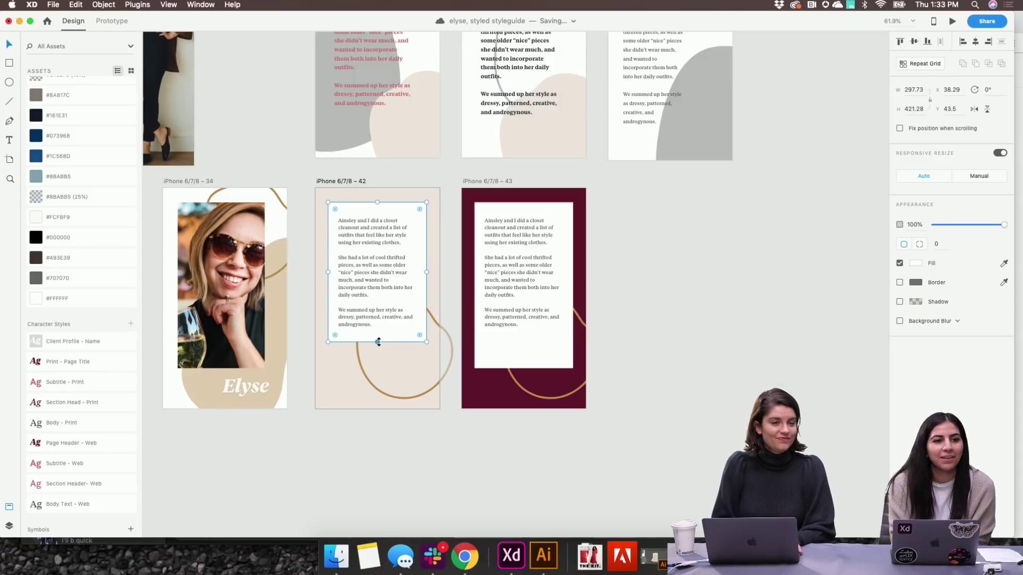
left_click(746, 336)
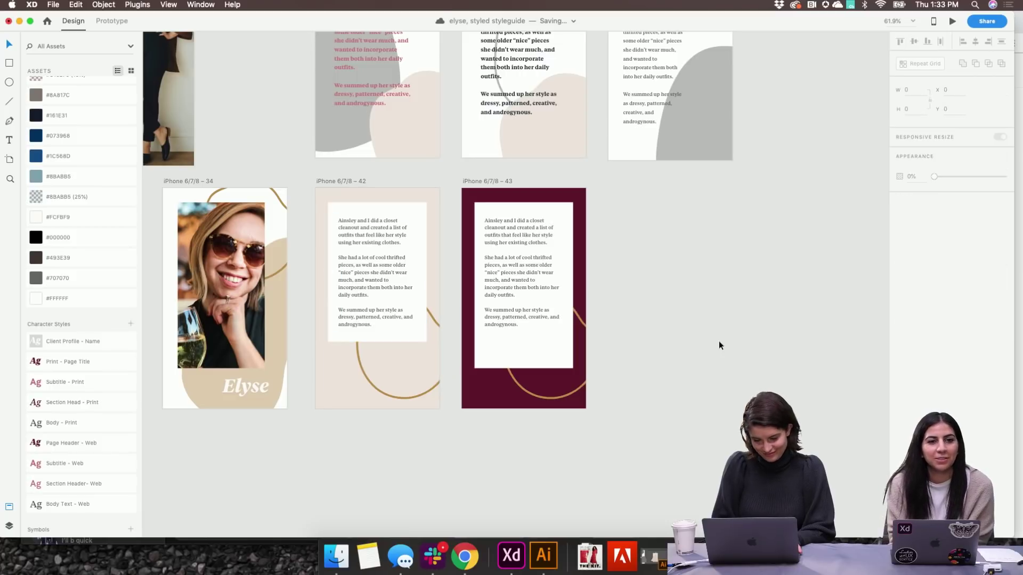
Try beige, grey and rose background fills on artboard 43, then undo the rose fill
scroll(635, 348, "up", 5)
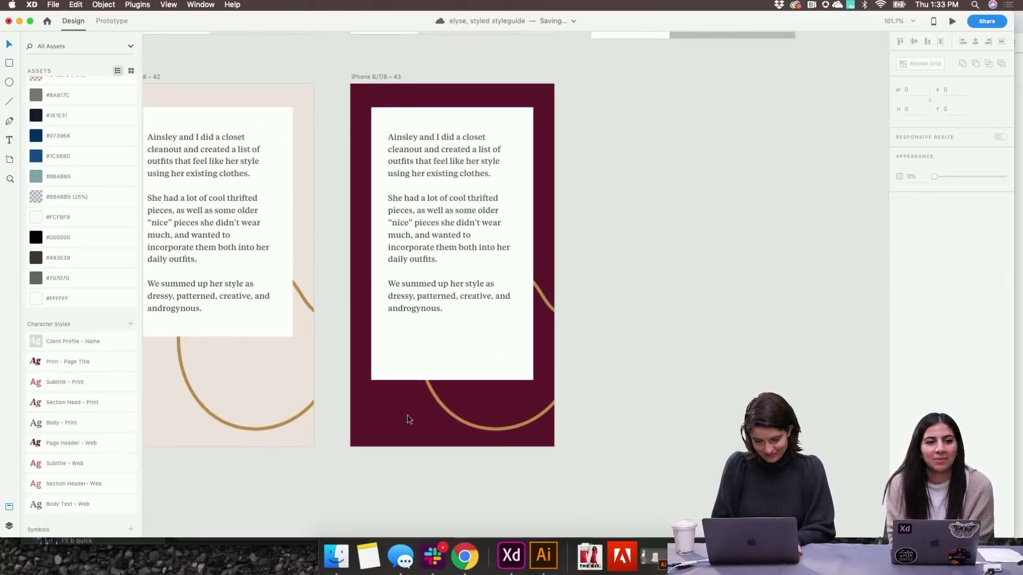
left_click(389, 76)
left_click(917, 248)
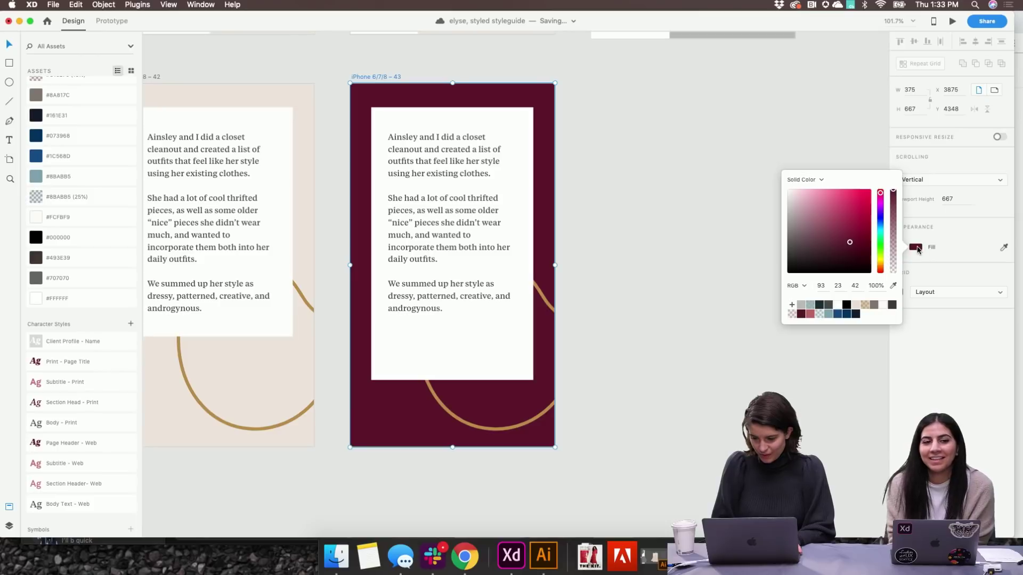
left_click(857, 305)
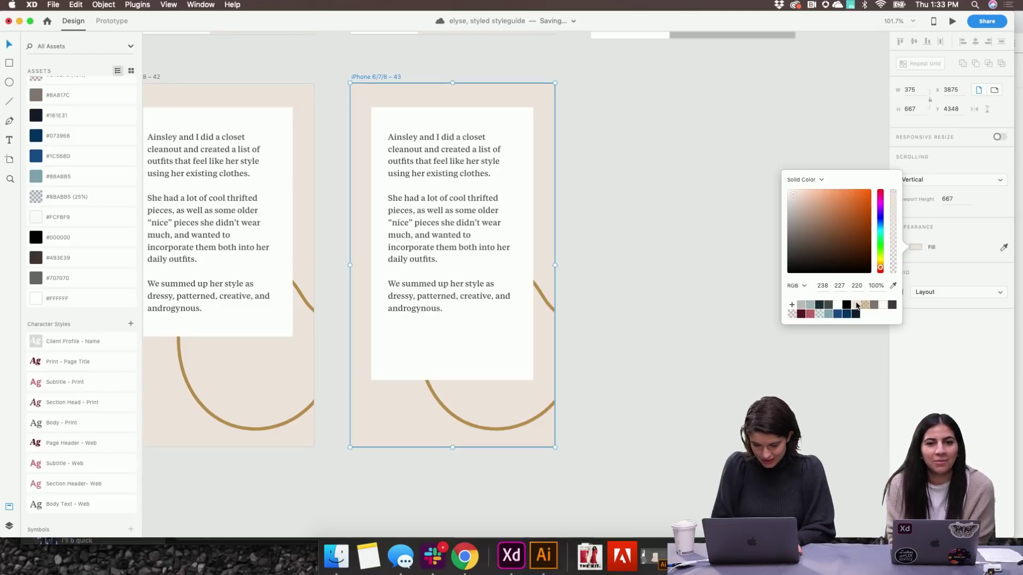
left_click(801, 305)
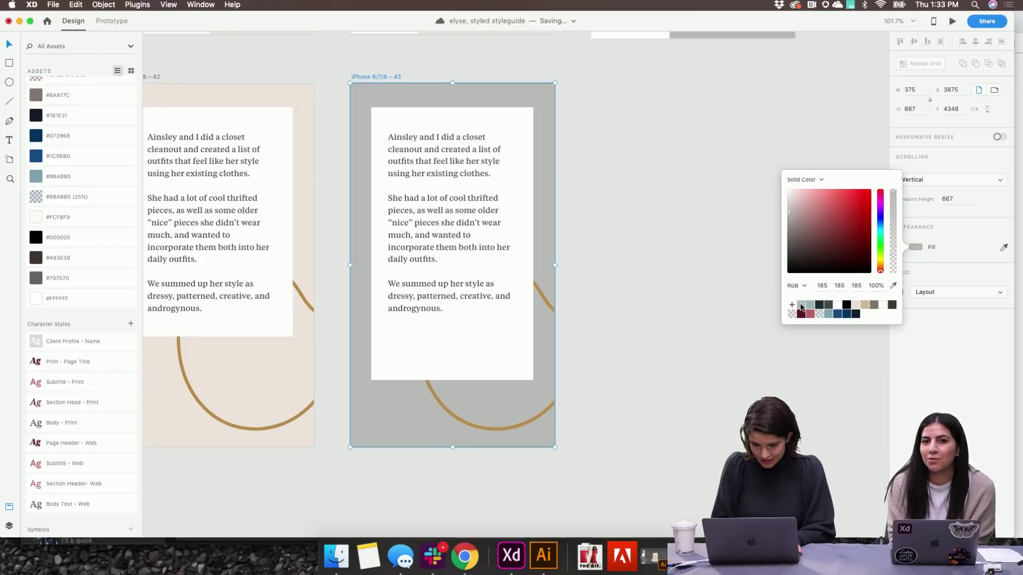
left_click(810, 314)
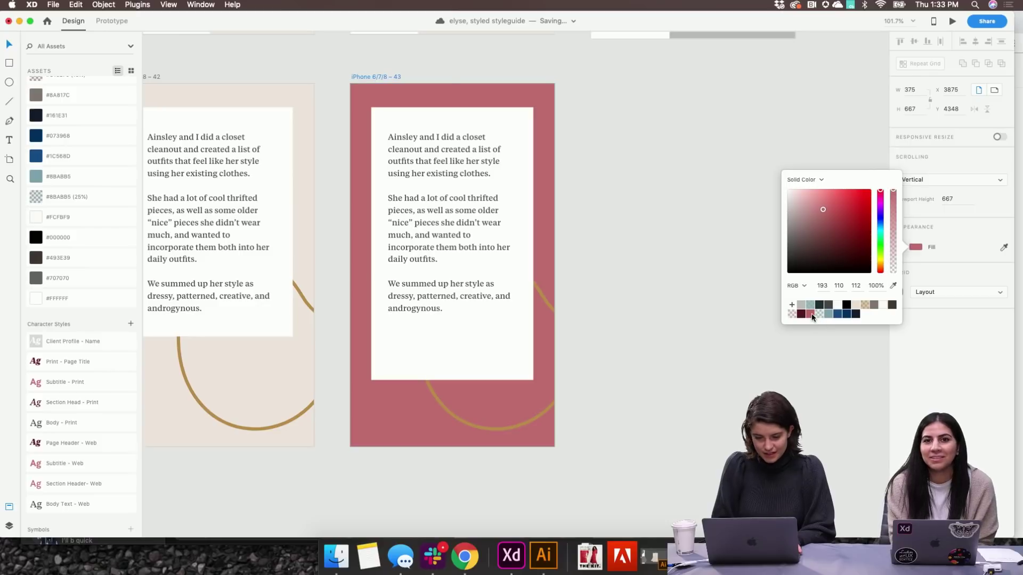
left_click(507, 374)
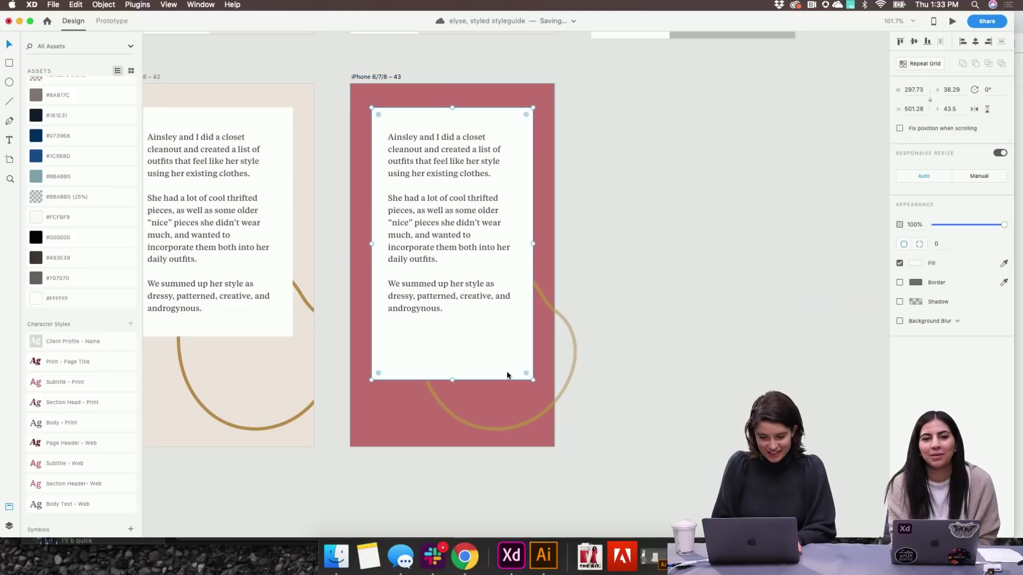
left_click(613, 349)
key("super+z")
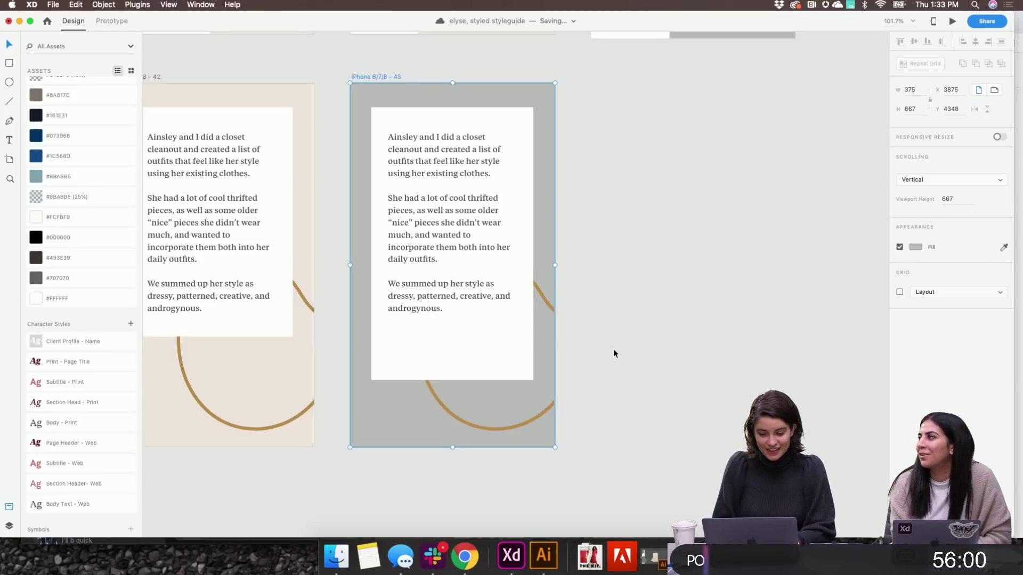
Set artboard 43's background fill to white
scroll(612, 349, "down", 5)
scroll(613, 349, "up", 5)
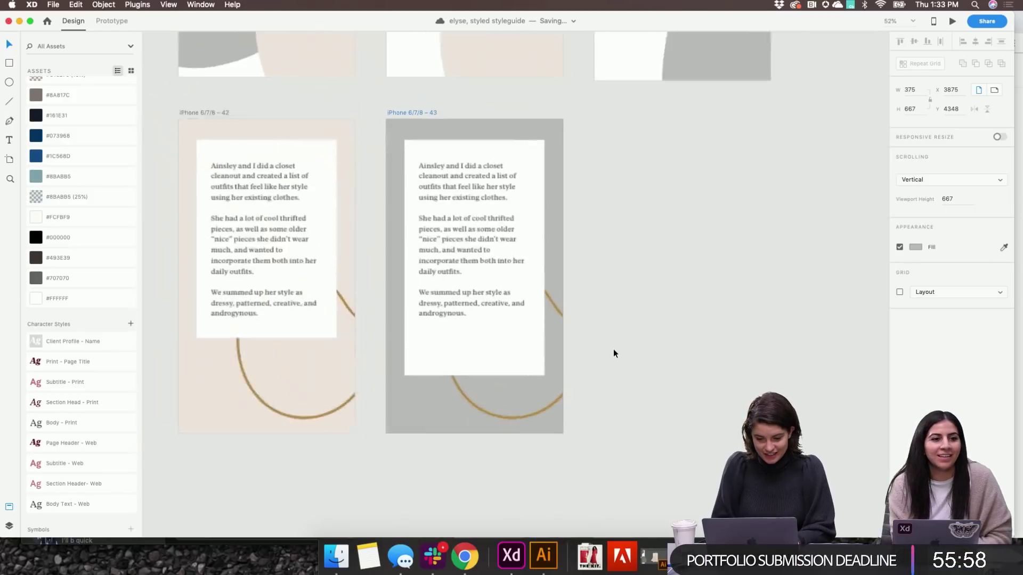
left_click(920, 246)
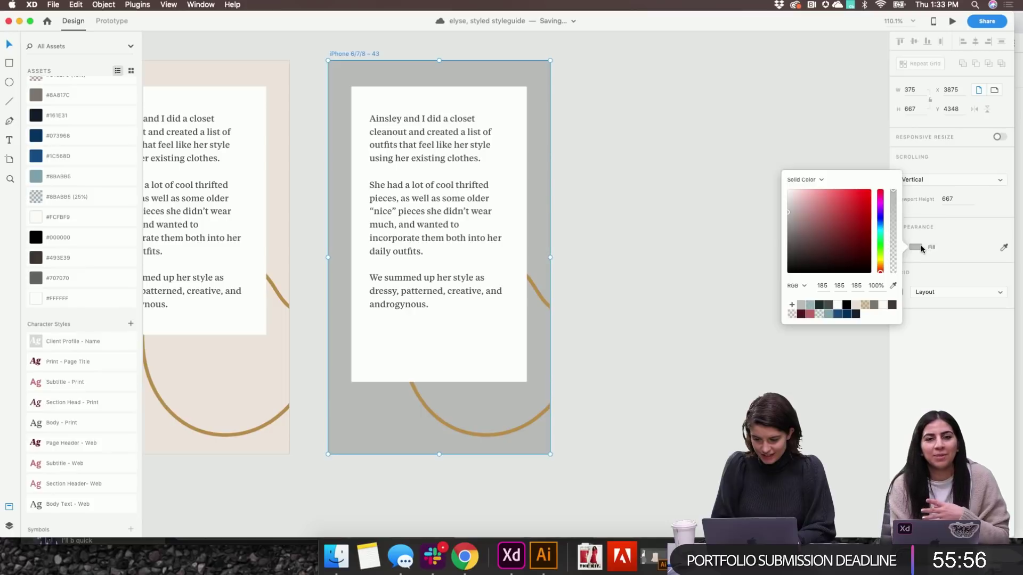
left_click(788, 190)
left_click(672, 232)
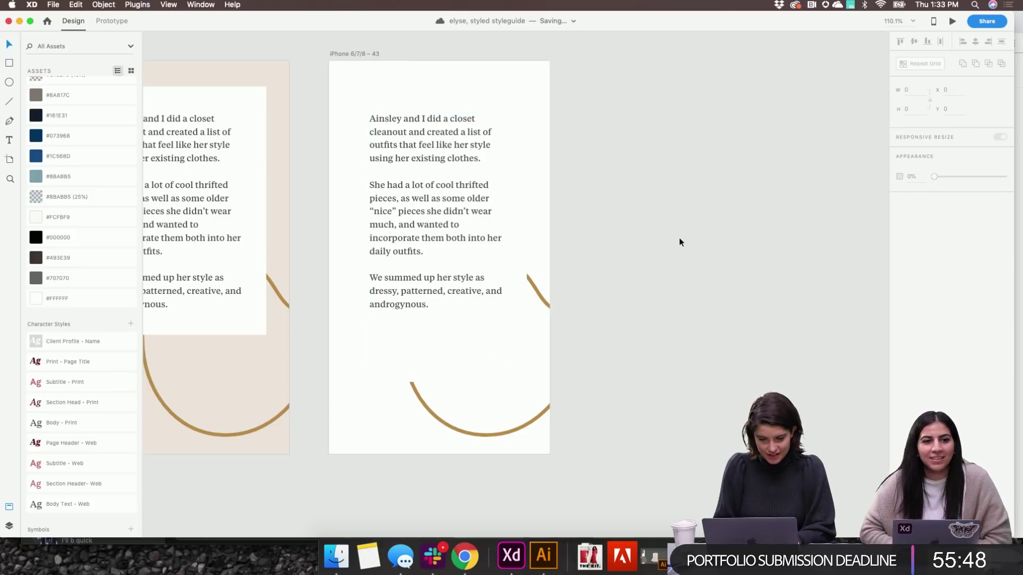
Try burgundy (RGB 93, 23, 42) on artboard 43's paragraph text, then set it back to dark grey (RGB 83, 83, 83)
left_click(427, 209)
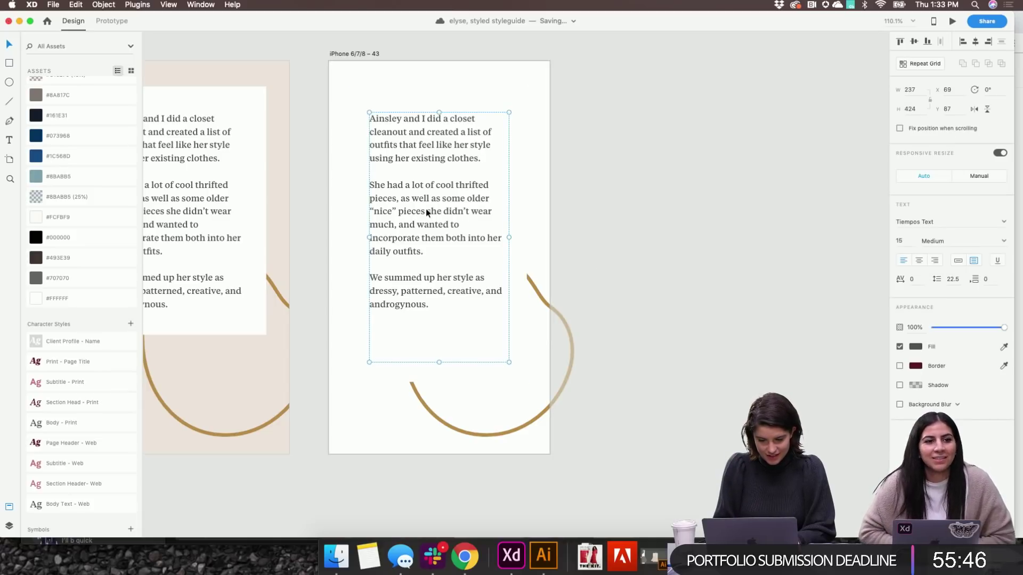
left_click(916, 347)
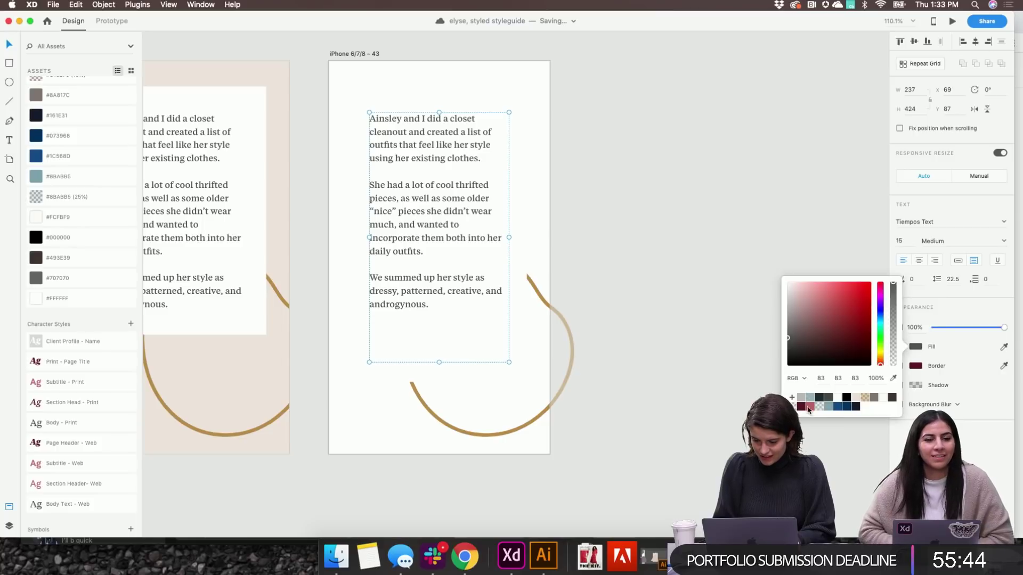
left_click(804, 407)
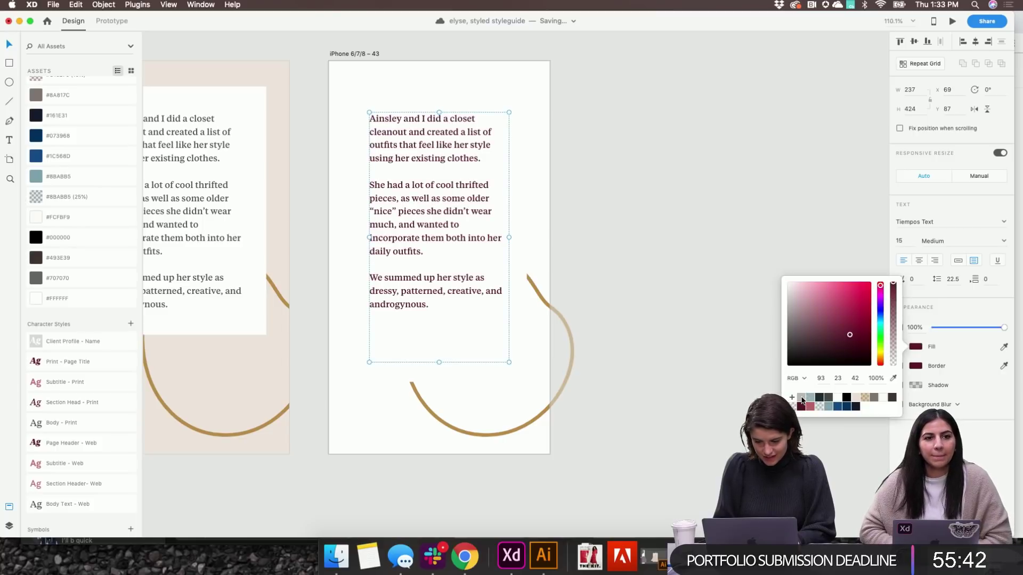
left_click(828, 398)
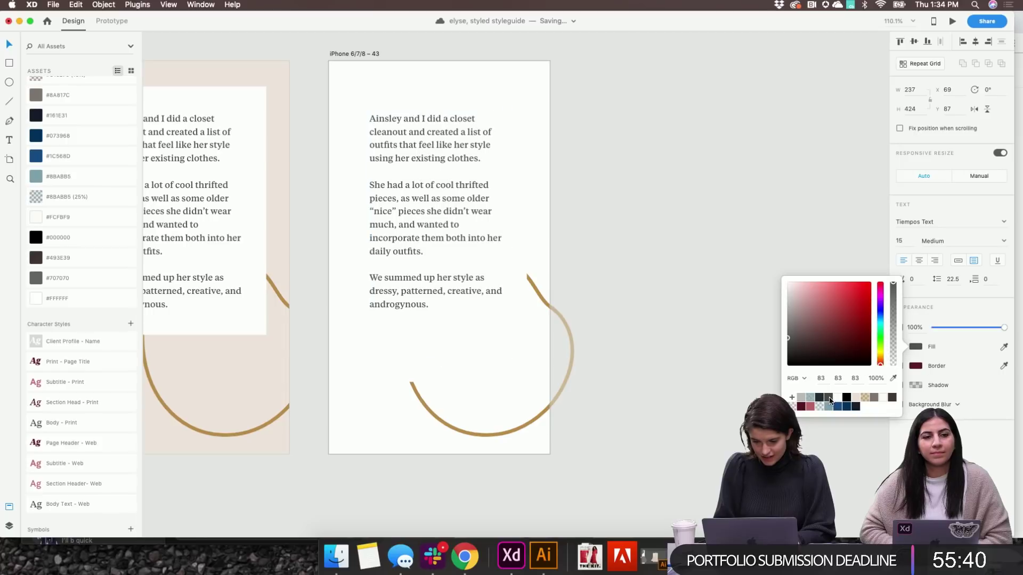
left_click(678, 384)
Delete the white rectangle behind artboard 43's paragraph text
scroll(678, 384, "right", 2)
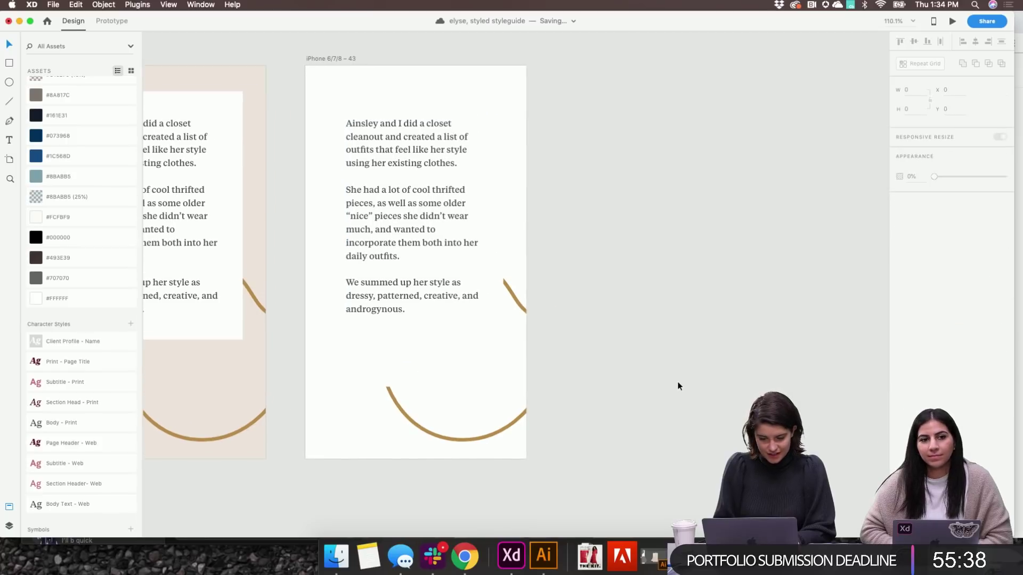
left_click(496, 353)
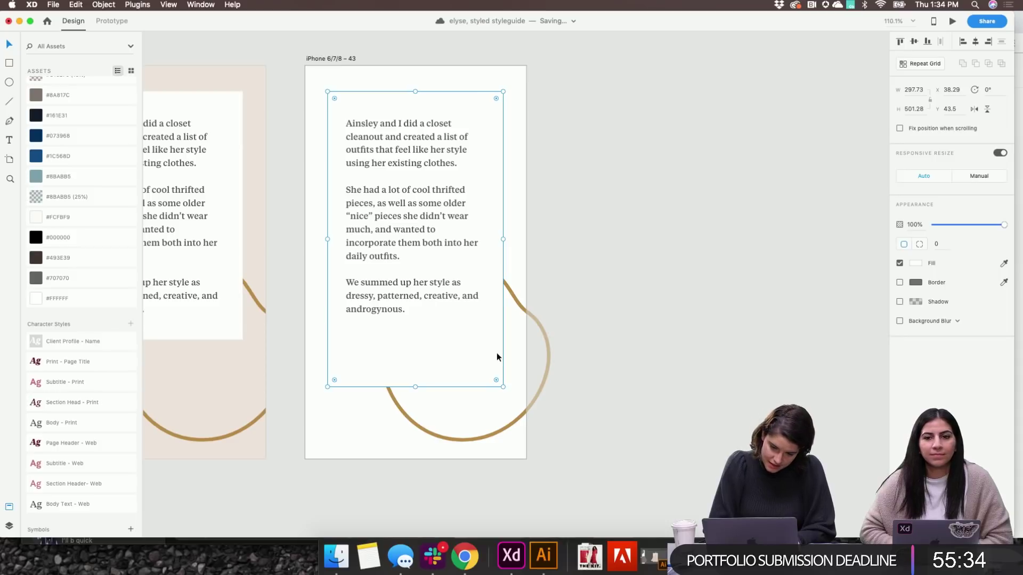
key("Delete")
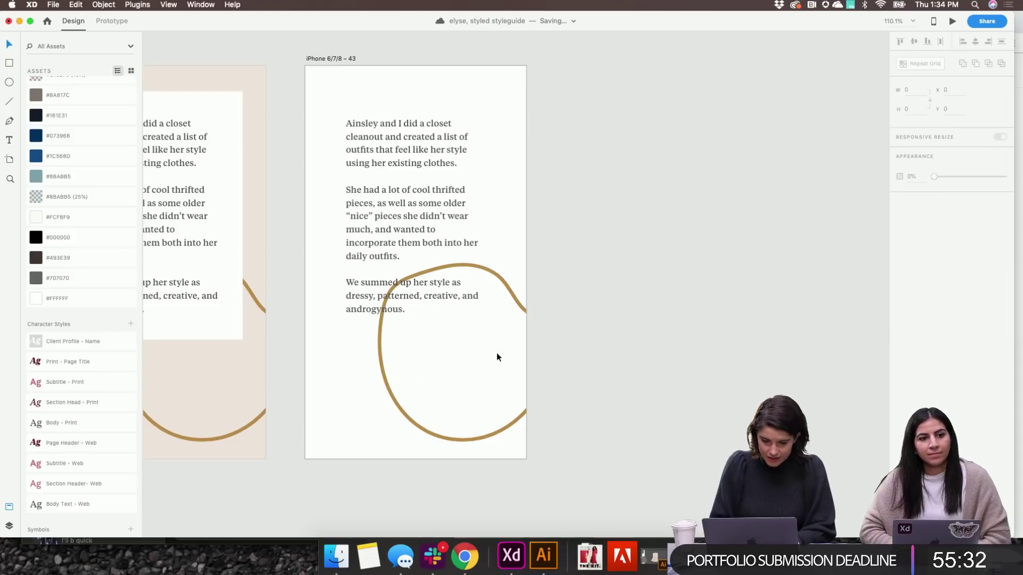
scroll(497, 352, "down", 5)
scroll(496, 352, "up", 3)
scroll(497, 352, "left", 3)
scroll(497, 353, "up", 3)
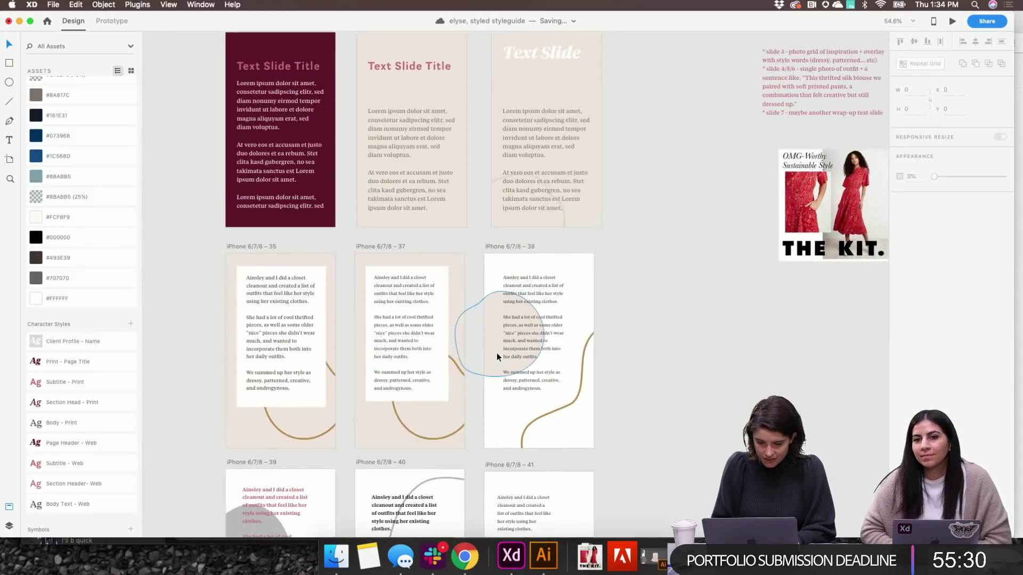
scroll(497, 353, "down", 9)
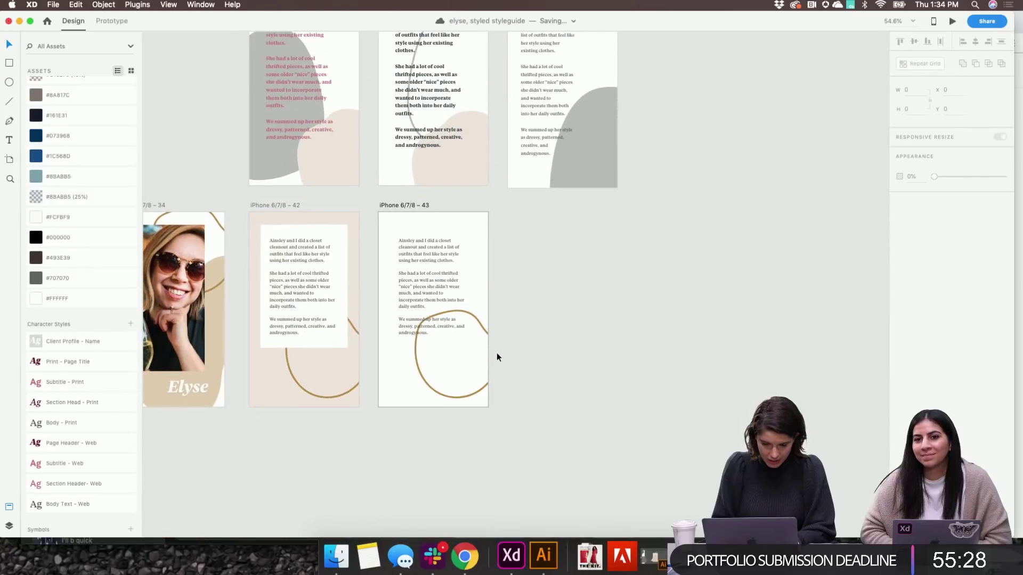
Copy the grey organic shape from the artboard above and place it behind artboard 43's paragraph text
left_click_drag(256, 163, 415, 347)
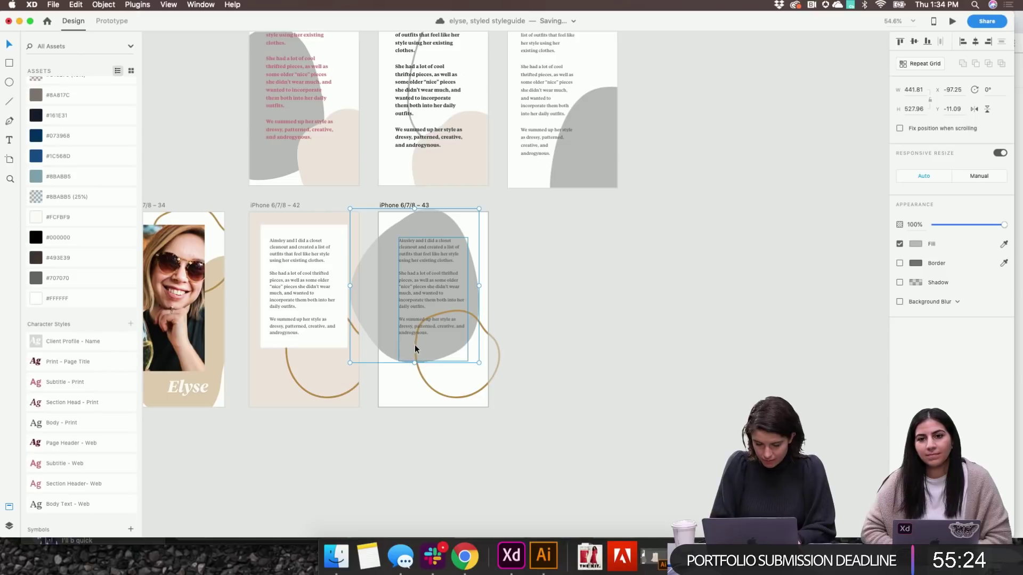
left_click(612, 345)
scroll(611, 344, "up", 5)
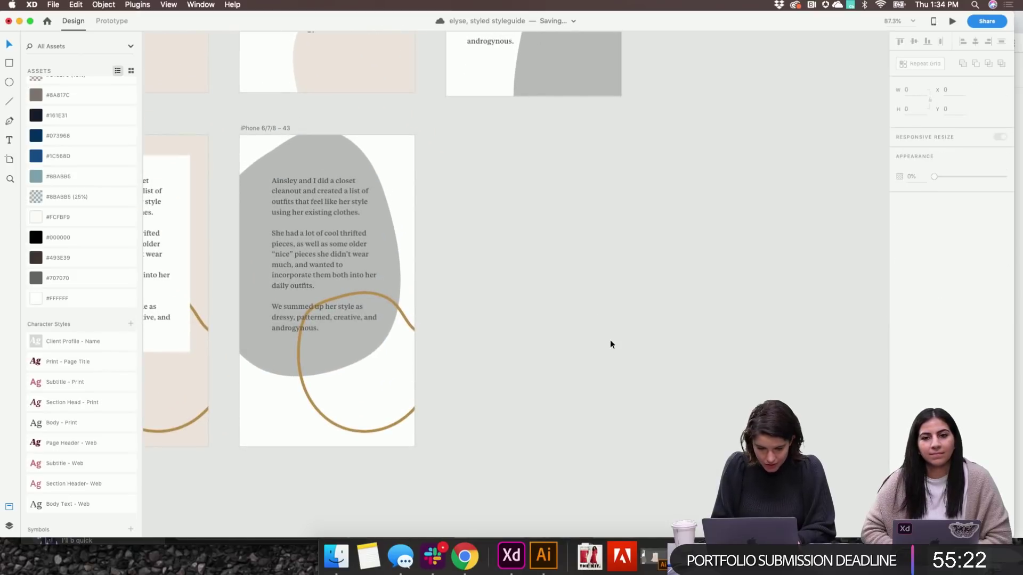
Send artboard 43's gold outline shape behind the grey organic shape
left_click(313, 312)
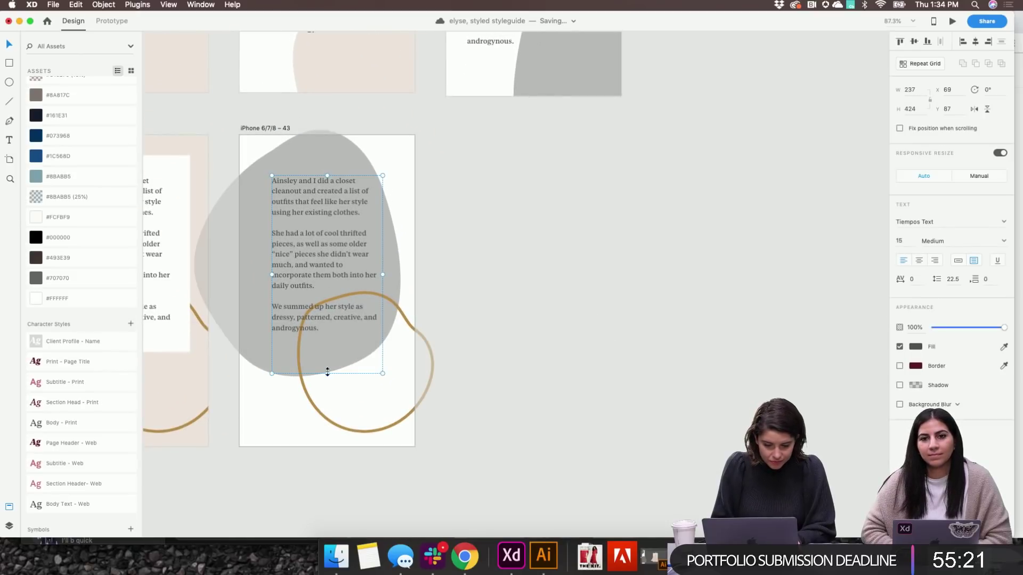
left_click(325, 420)
left_click(327, 419)
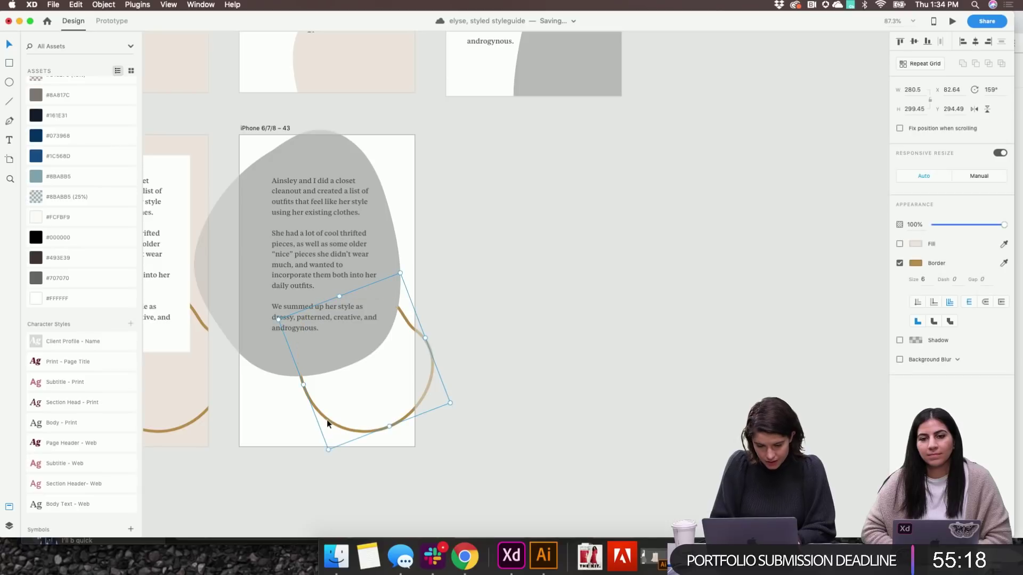
left_click(508, 443)
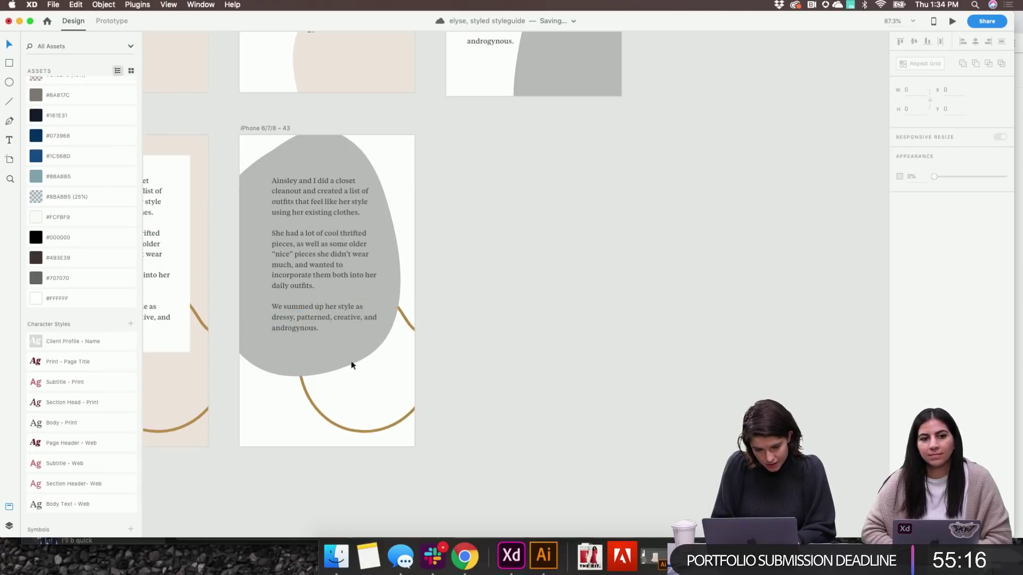
Lower artboard 43's paragraph text to about Y 111 and shift the grey shape rightward to about X -88
left_click_drag(302, 292, 303, 302)
left_click(576, 292)
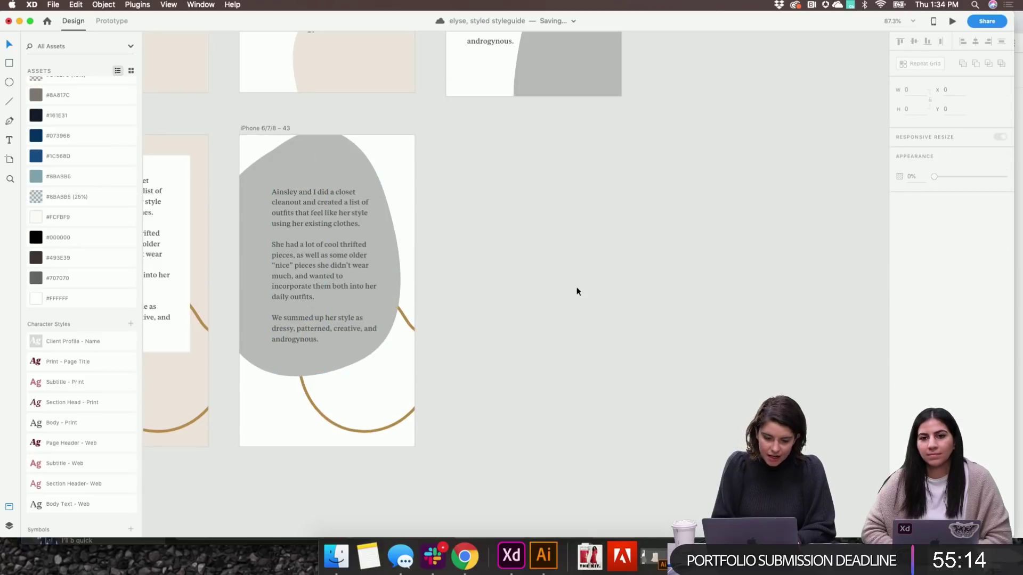
left_click(288, 168)
left_click(568, 369)
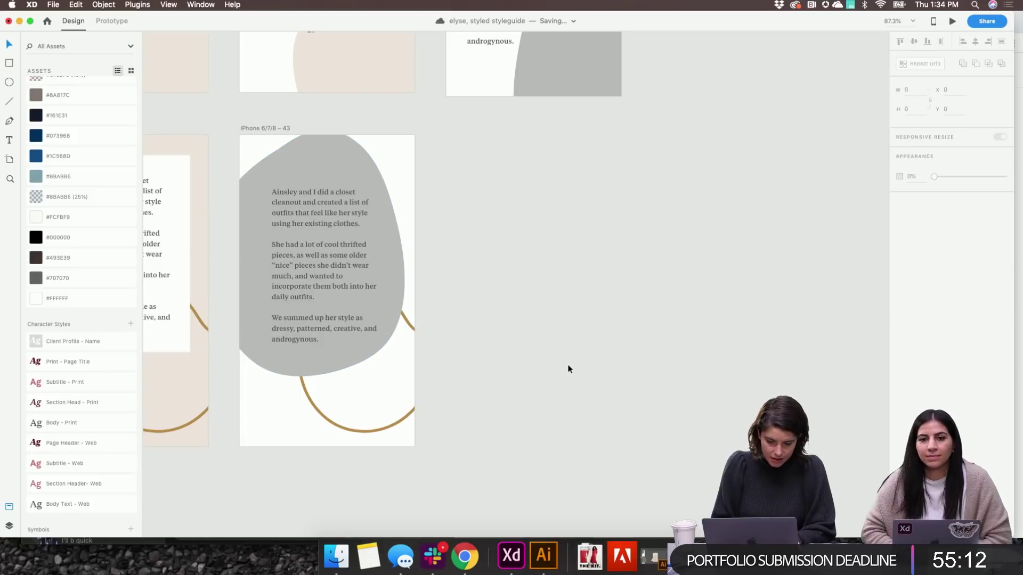
Shrink artboard 43's grey shape slightly so that its upper edge sits inside the artboard
scroll(568, 369, "left", 5)
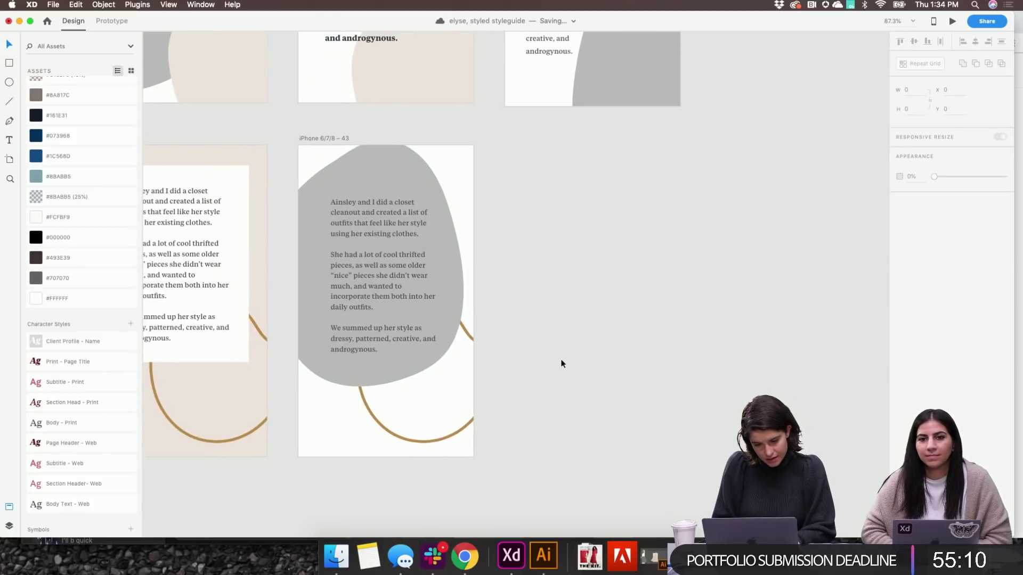
left_click(391, 173)
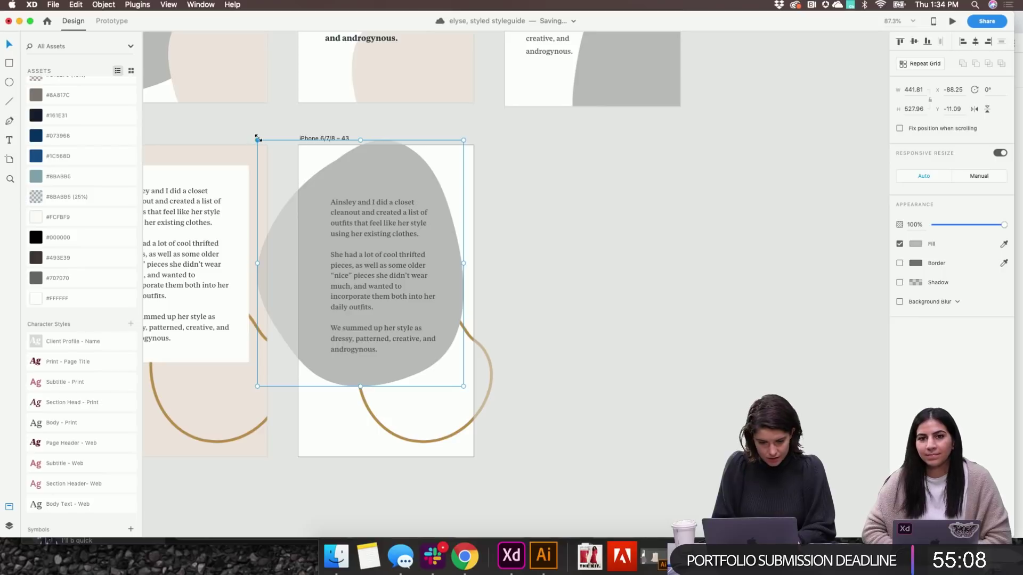
left_click(651, 384)
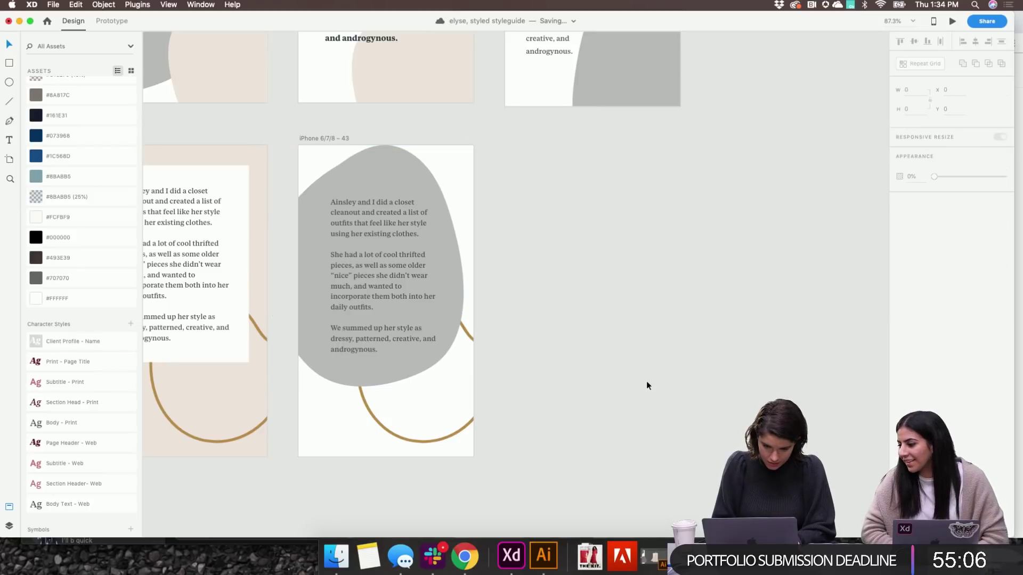
Set the border colour of artboard 43's gold outline shape to muted blue (RGB 139, 171, 181, 74%)
left_click(400, 436)
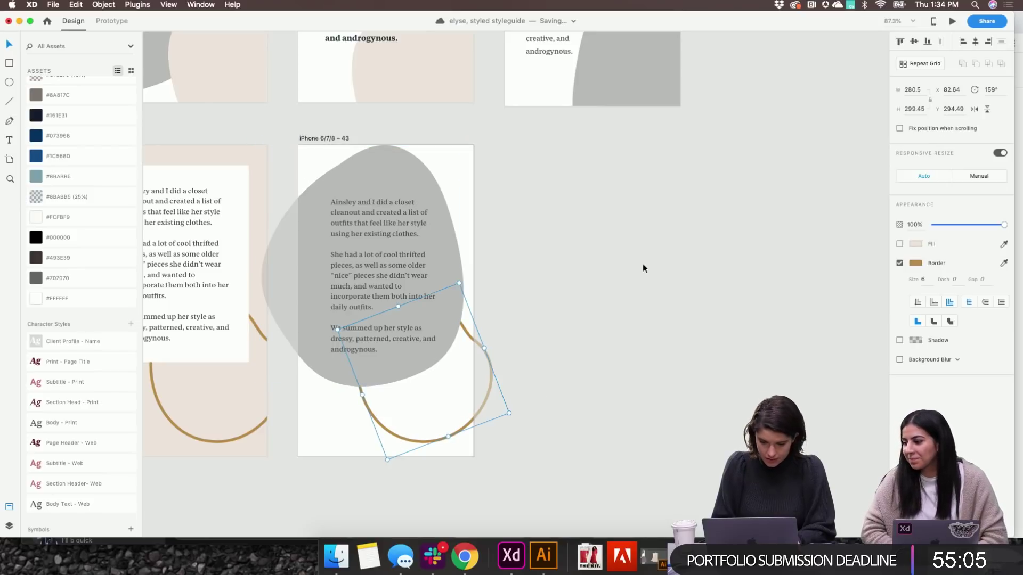
left_click(915, 263)
left_click(810, 315)
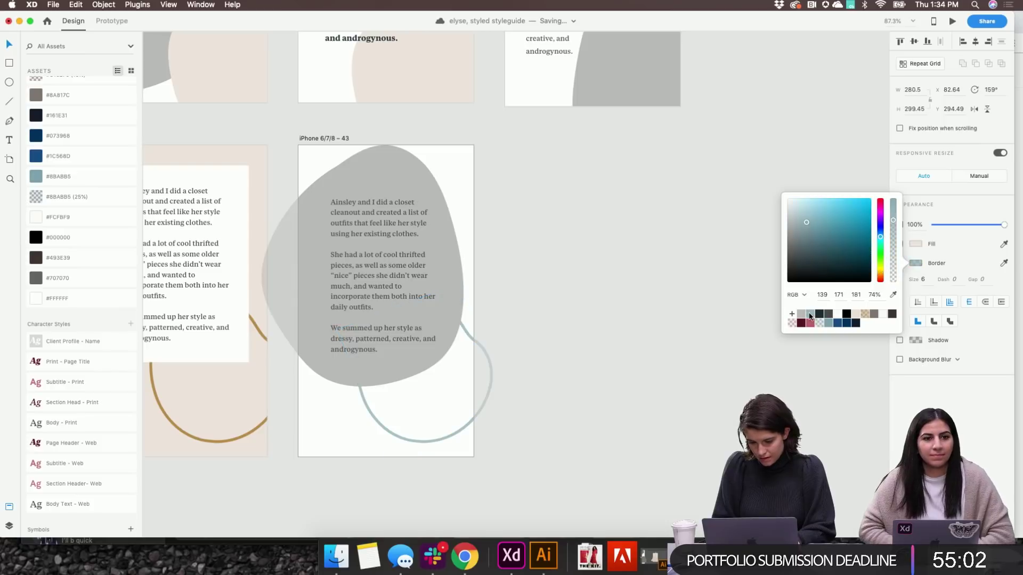
left_click(643, 404)
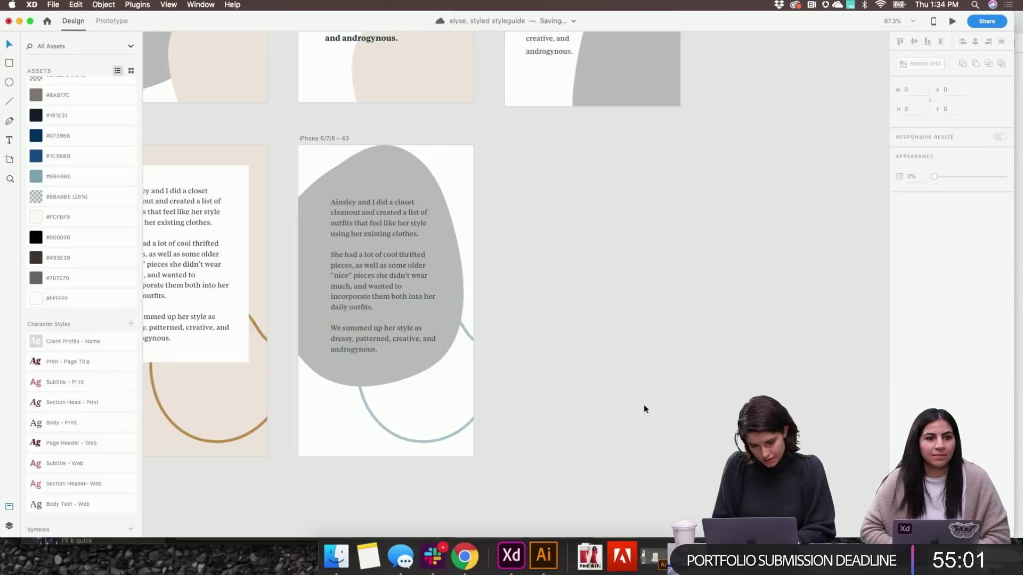
Shorten artboard 43's paragraph text box to a height of 365
left_click(397, 297)
left_click_drag(385, 395, 389, 377)
scroll(446, 378, "up", 3)
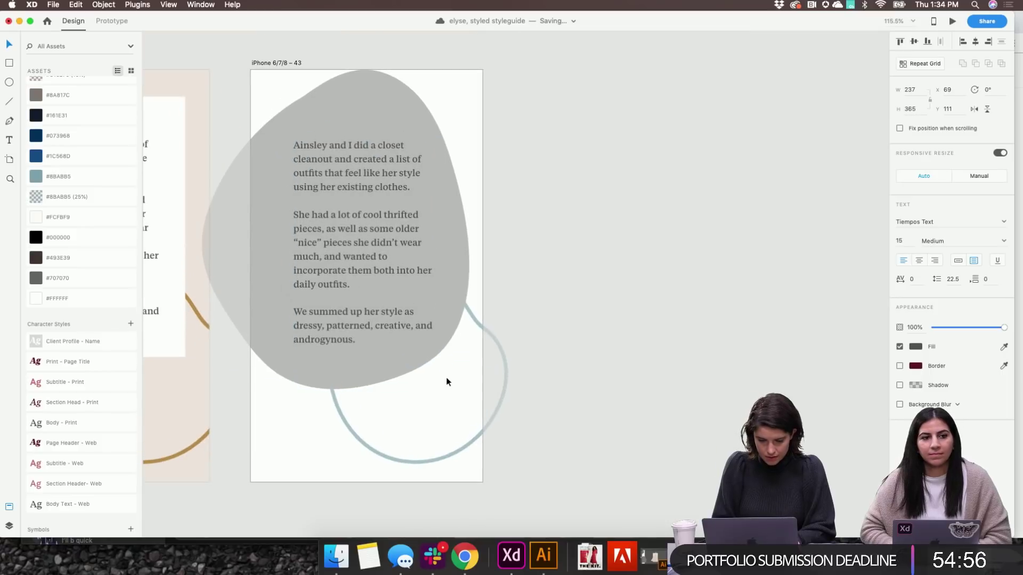
left_click(675, 318)
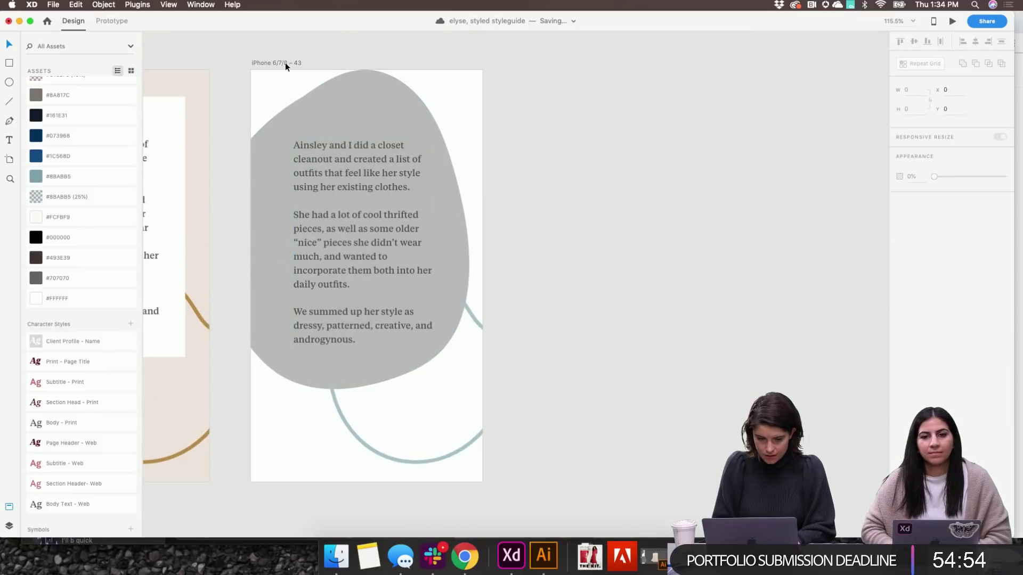
Duplicate artboard 43 to its right and set the copy's paragraph text fill to white
left_click_drag(286, 62, 556, 131)
left_click(620, 200)
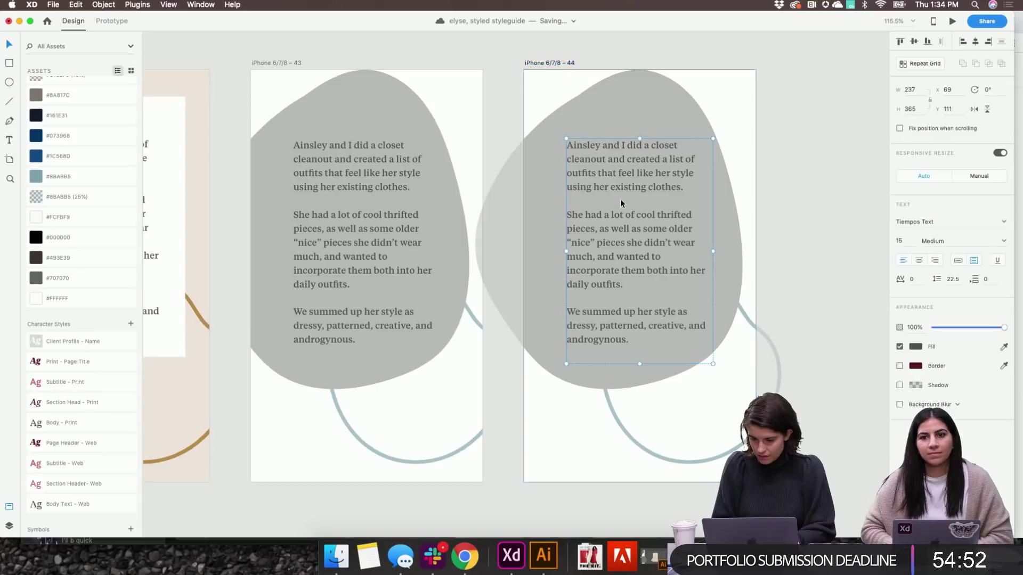
scroll(805, 308, "right", 4)
left_click(915, 346)
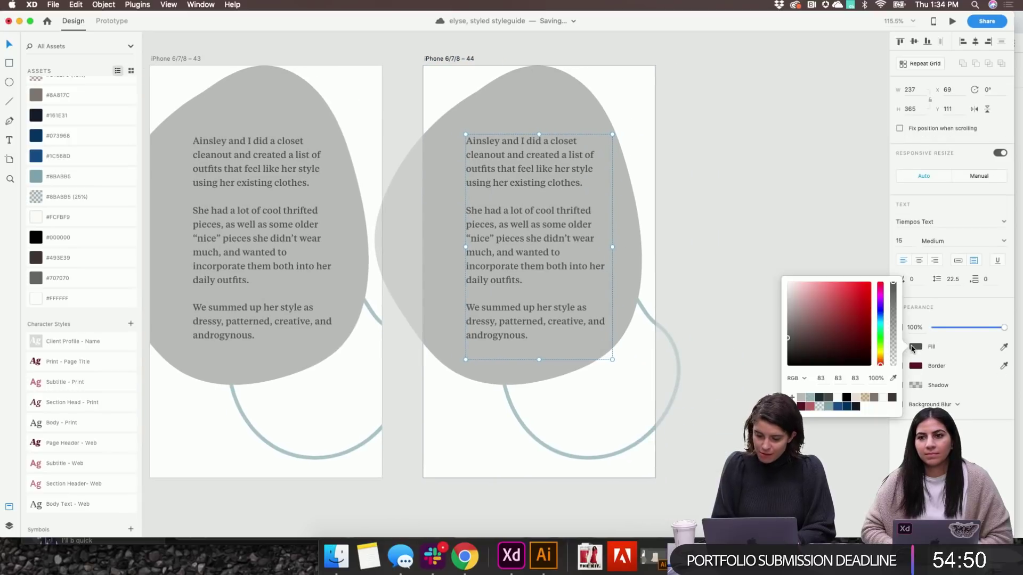
left_click(837, 398)
left_click(737, 441)
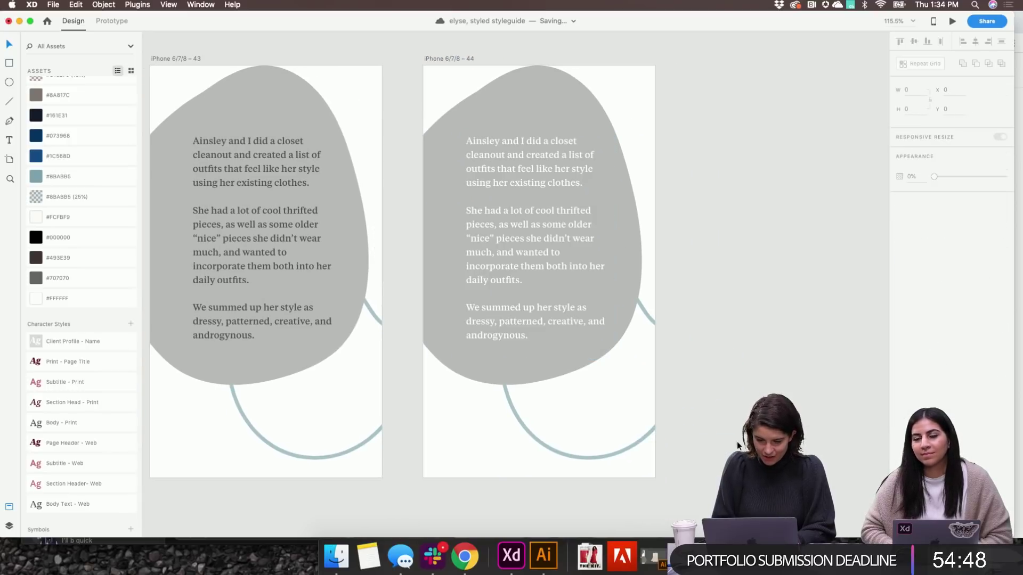
Apply the Section Header - Web character style to artboard 44's paragraph text and set its fill to white (RGB 255, 255, 255)
scroll(737, 442, "right", 2)
left_click(515, 245)
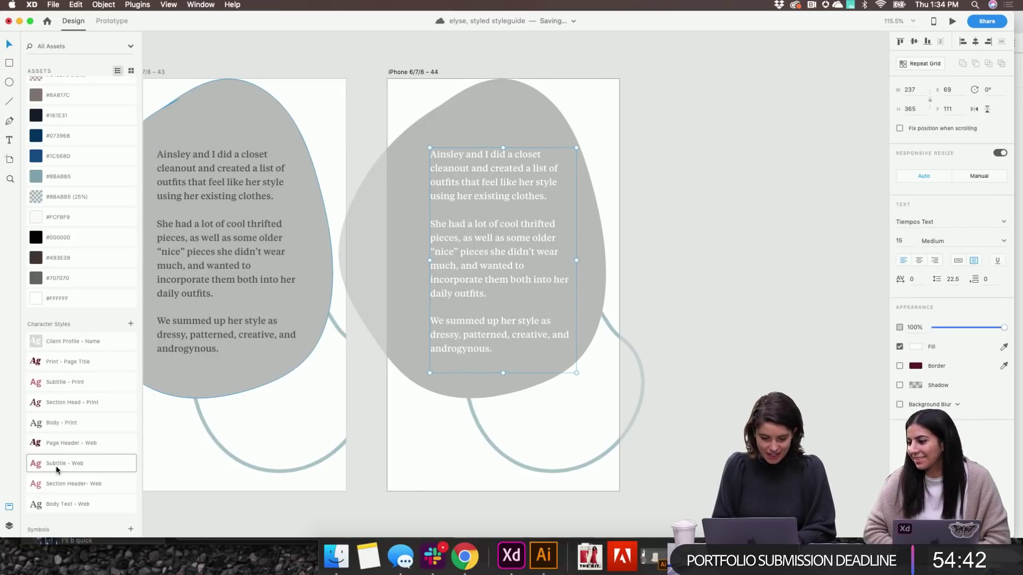
left_click(60, 482)
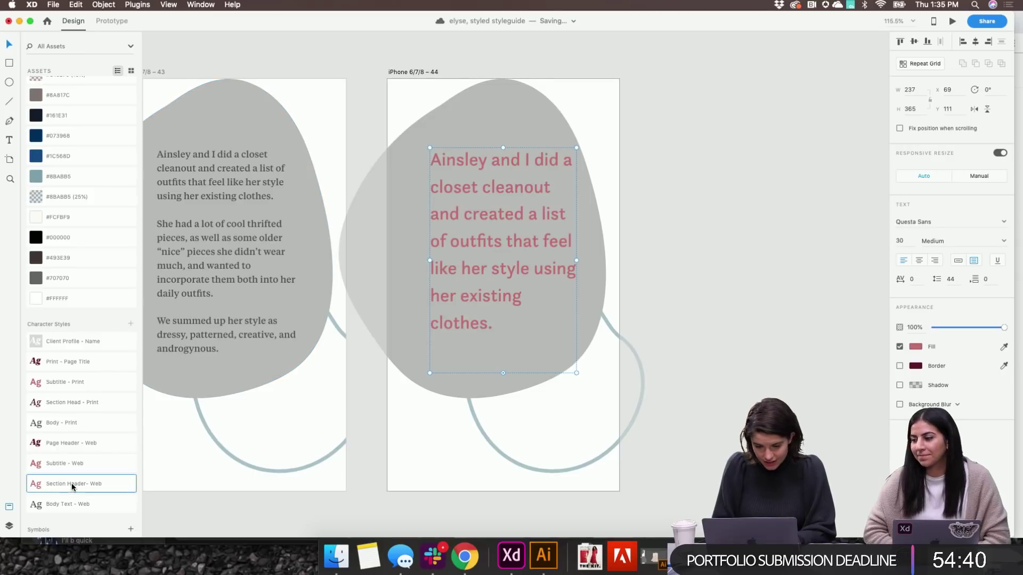
left_click(915, 347)
left_click(839, 398)
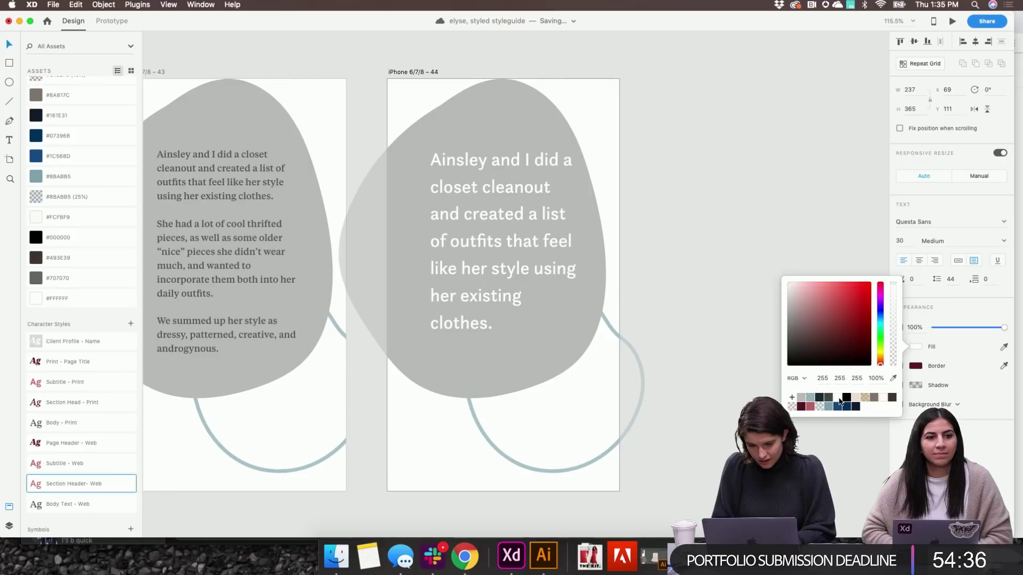
left_click(723, 214)
Reduce the font size of artboard 44's paragraph text to 14
scroll(724, 213, "right", 3)
left_click(433, 223)
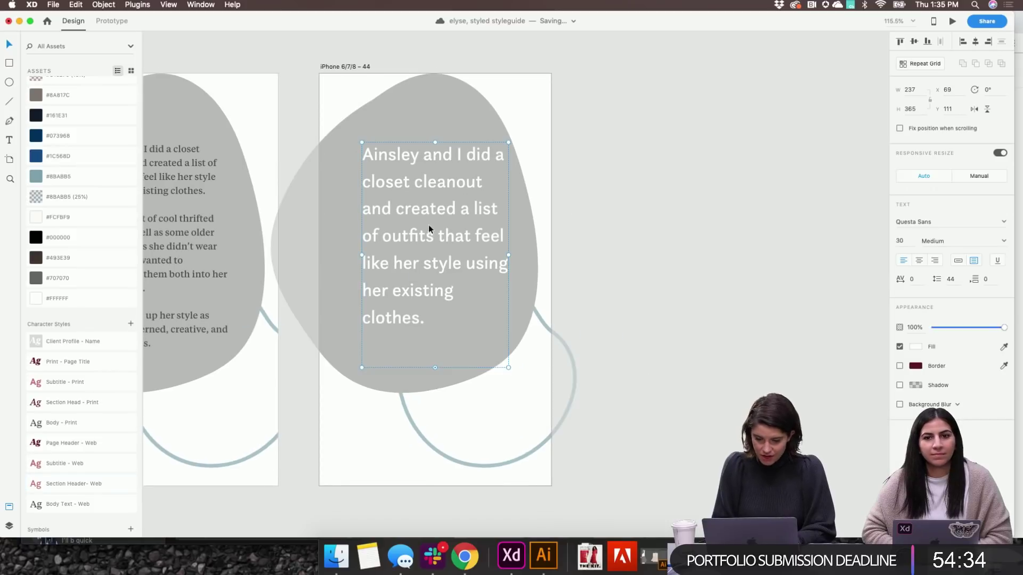
left_click(900, 241)
key("Down")
key("Down")
key("Down")
key("Down")
key("Down")
key("Down")
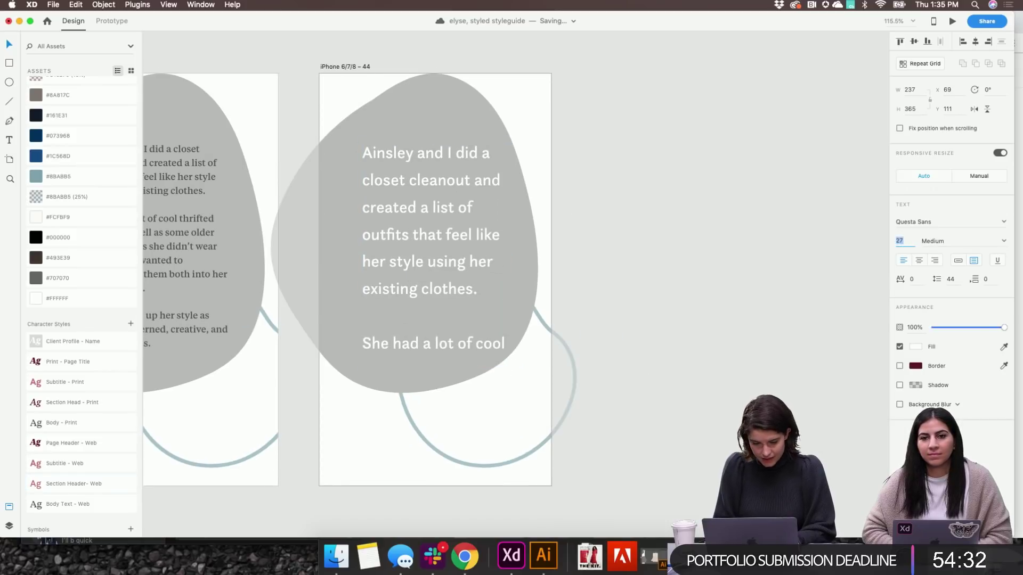
key("Down")
key("Down")
key("Down")
key("Down")
key("Down")
key("Down")
key("Down")
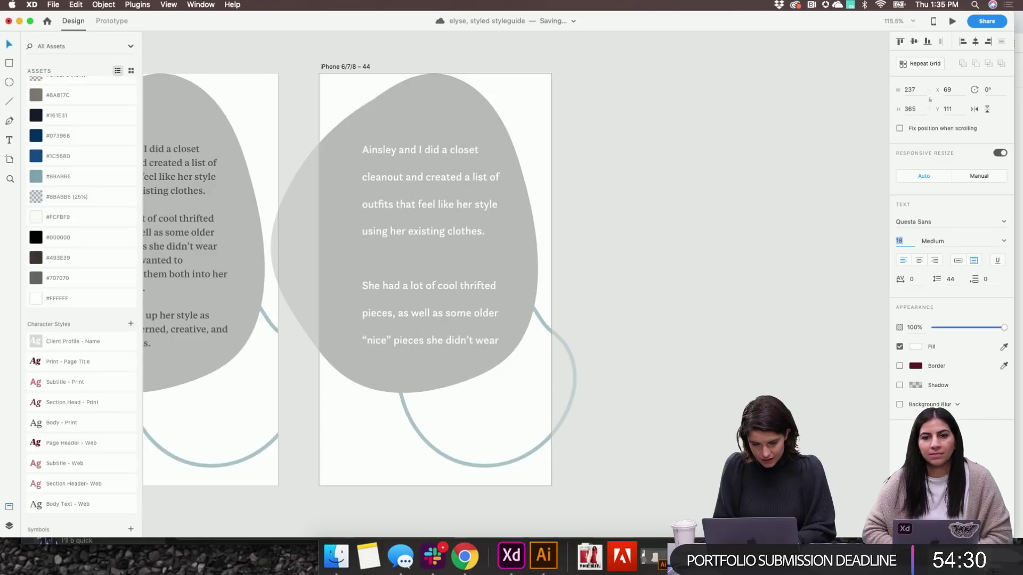
key("Down")
key("Down")
key("Down")
key("Down")
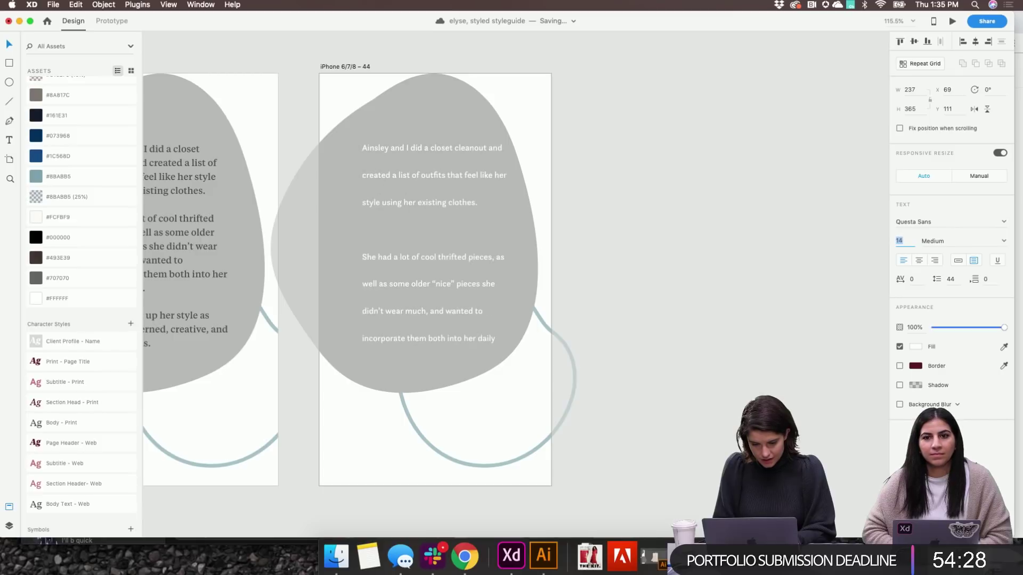
key("Down")
key("Down")
key("Down")
key("Down")
key("Down")
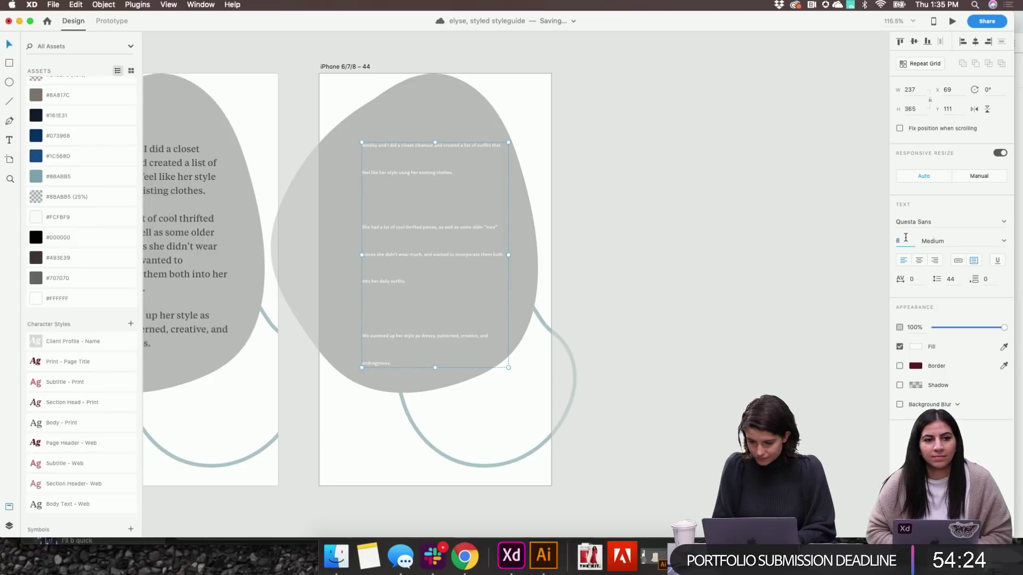
type("14")
key("Tab")
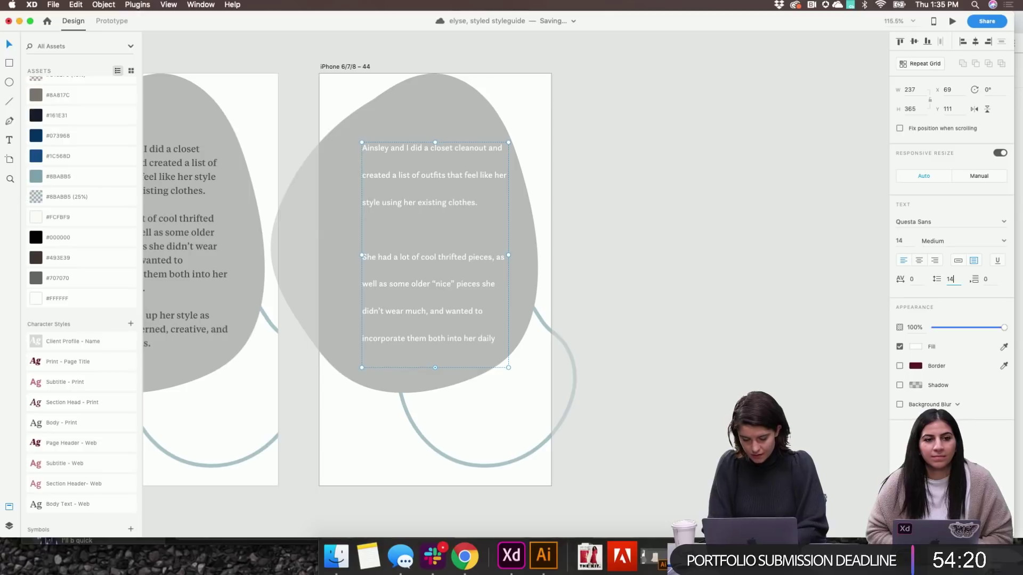
Set the line spacing of artboard 44's paragraph text to 14*1.5 (21) and its font size to 15
type("14*1.5")
key("Tab")
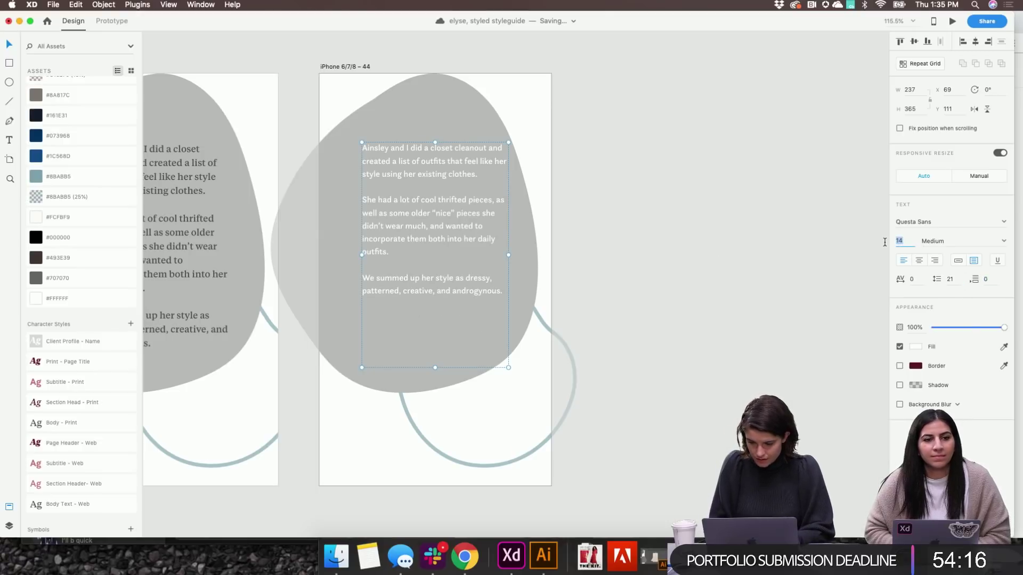
key("Up")
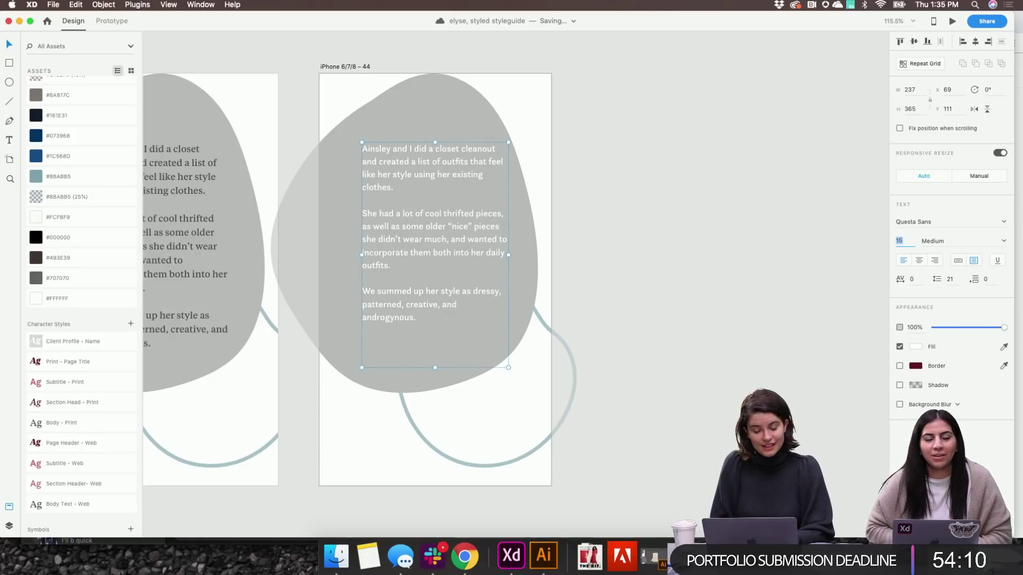
left_click(593, 275)
Set artboard 44's paragraph text to Bold weight and font size 16
left_click(438, 278)
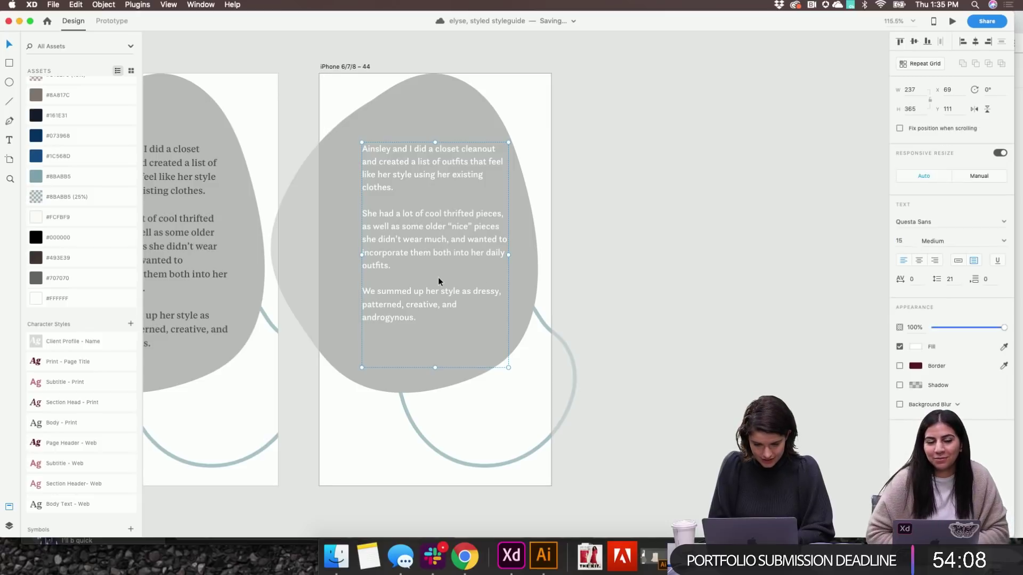
left_click(1005, 243)
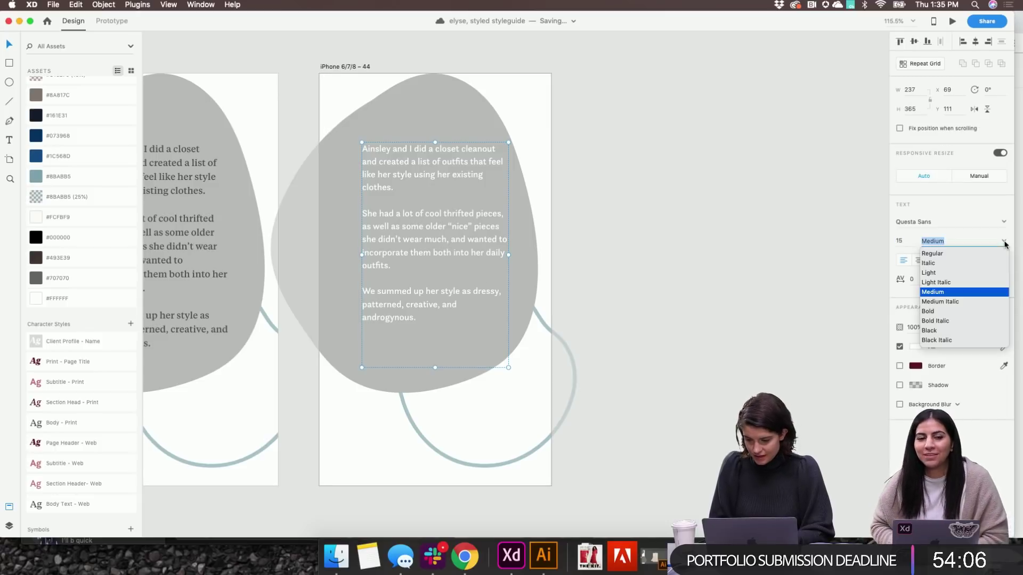
left_click(929, 313)
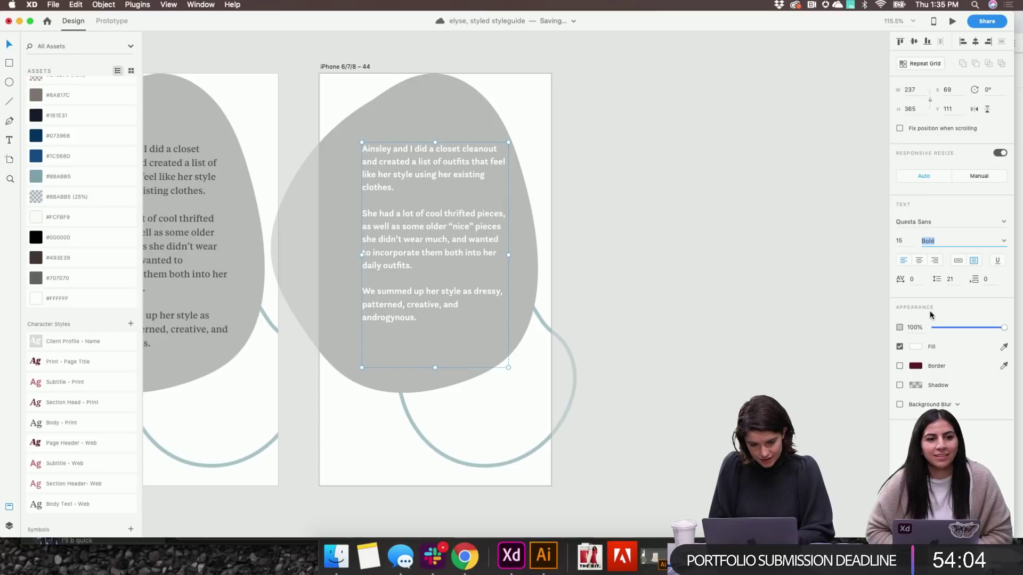
key("Up")
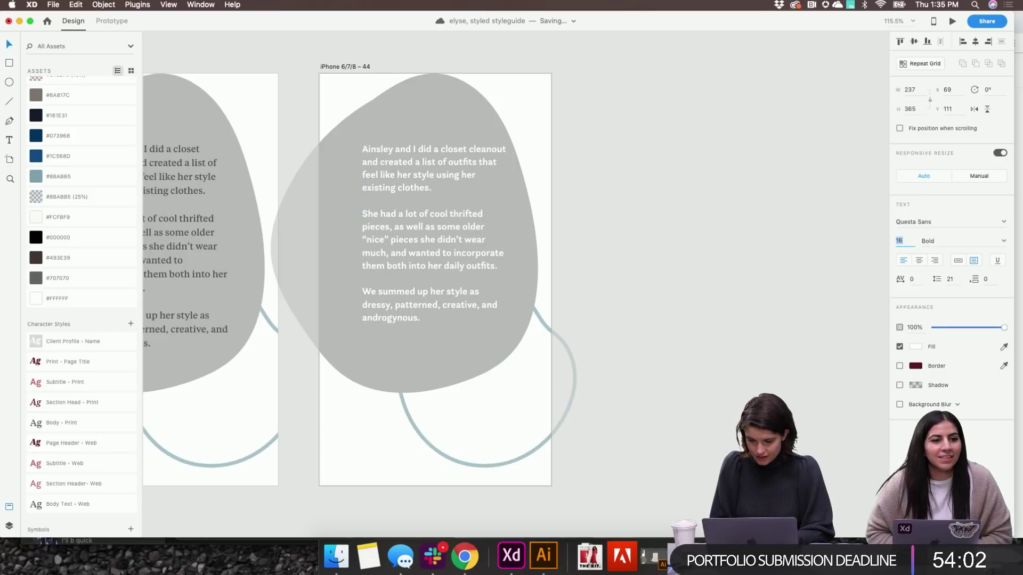
left_click(692, 299)
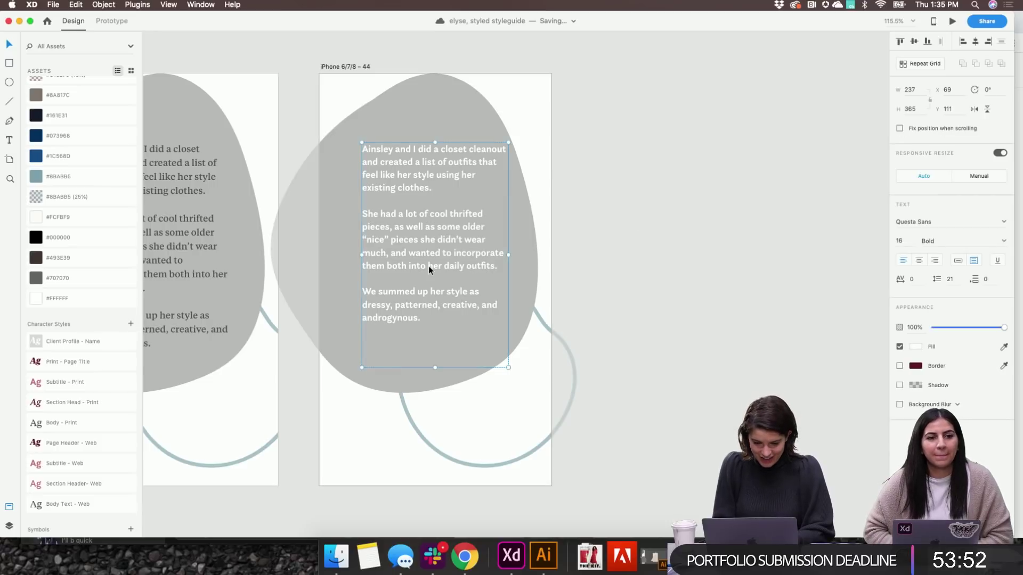
Move artboard 44's paragraph text down slightly within the grey shape
left_click_drag(428, 267, 428, 279)
left_click(609, 237)
scroll(609, 237, "down", 2)
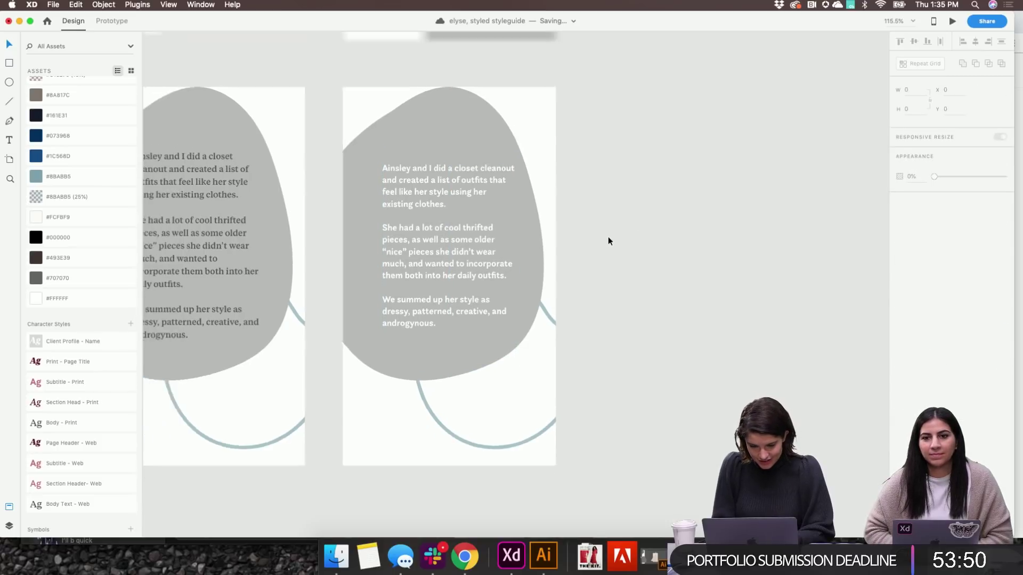
Duplicate artboard 44 and place the copy beside it at the end of the row
scroll(609, 241, "right", 3)
scroll(609, 240, "up", 2)
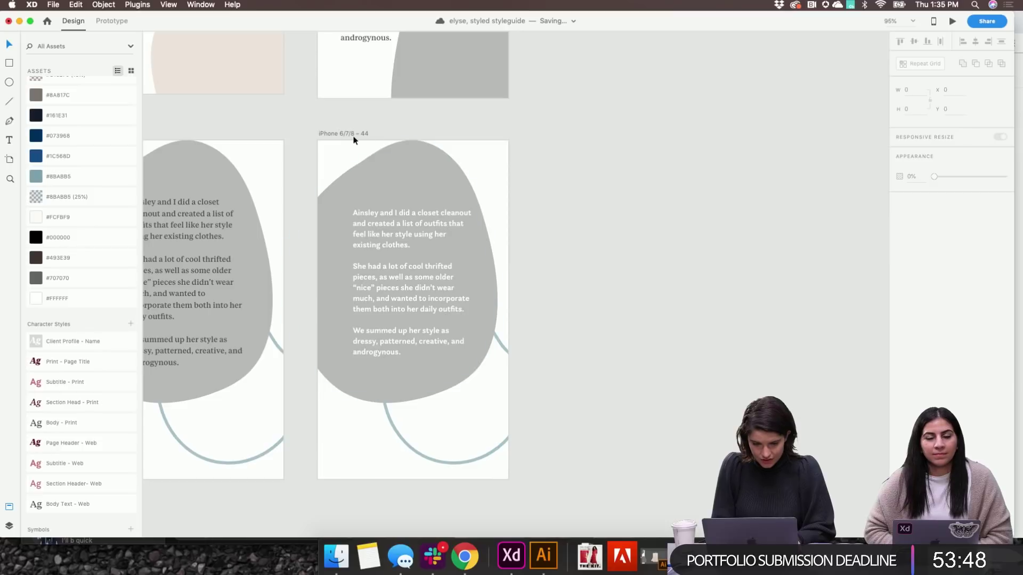
left_click_drag(355, 140, 591, 172)
left_click(595, 170)
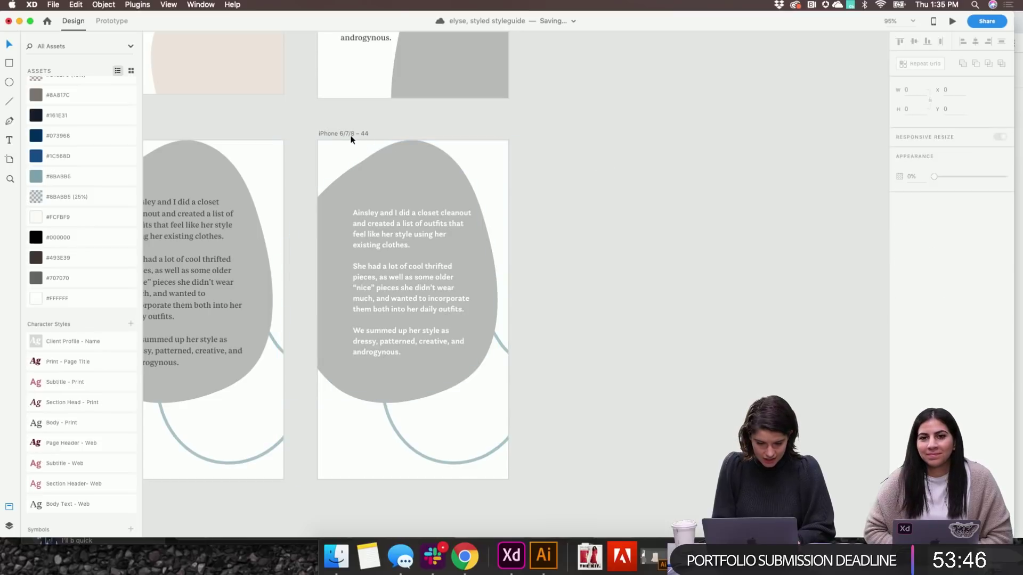
left_click_drag(350, 140, 568, 137)
Fill artboard 45's organic shape with the rose red swatch (RGB 193, 110, 112)
left_click(602, 174)
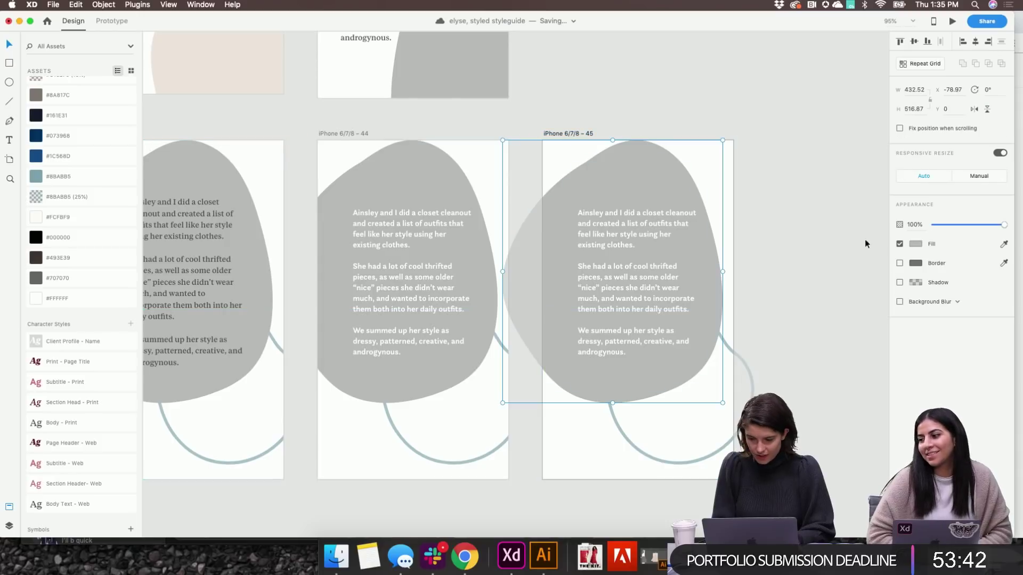
left_click(915, 244)
left_click(809, 310)
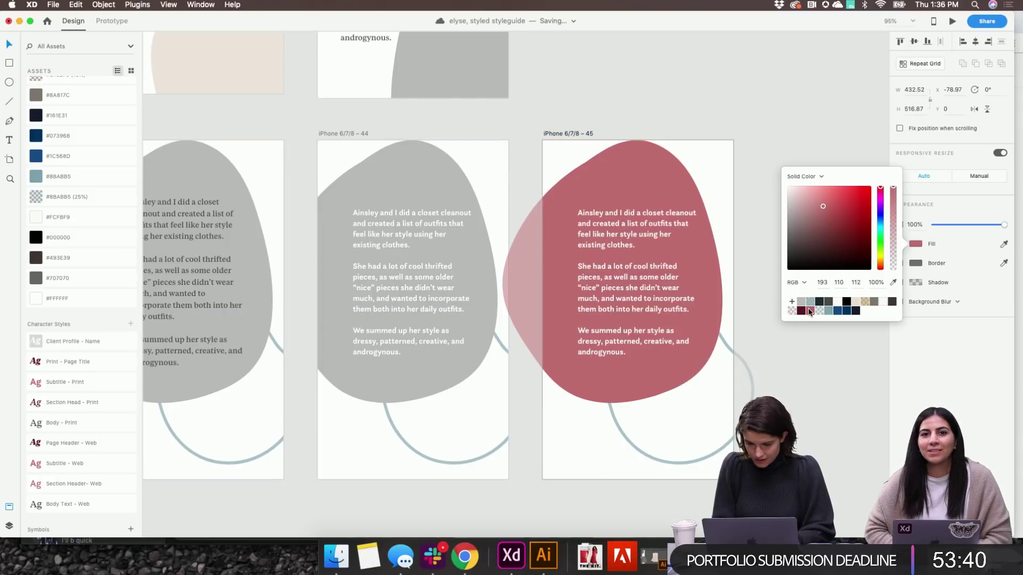
left_click(784, 413)
scroll(788, 410, "right", 2)
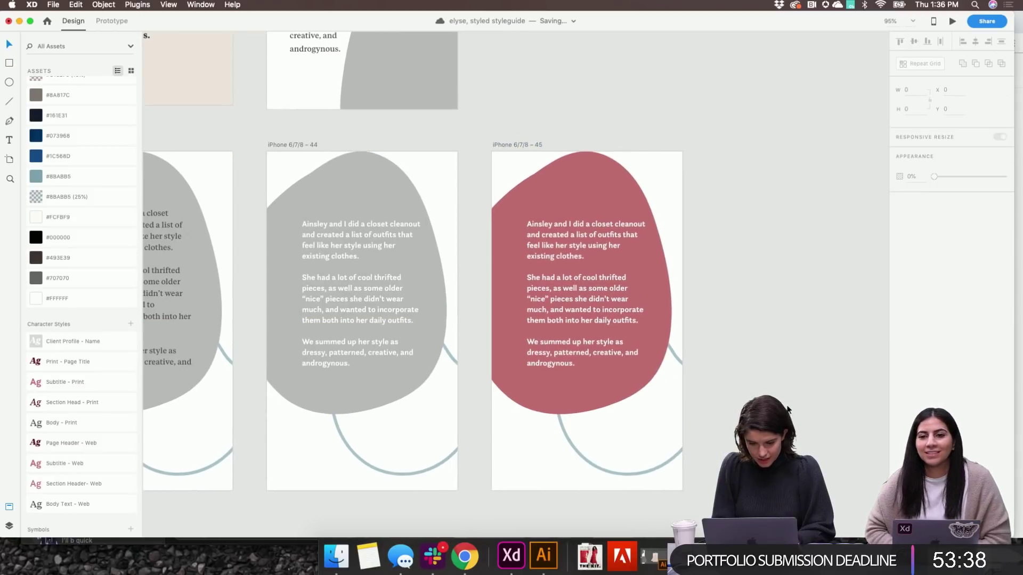
Narrow artboard 45's paragraph text box slightly to a width of 230
left_click(589, 268)
left_click_drag(651, 312, 644, 312)
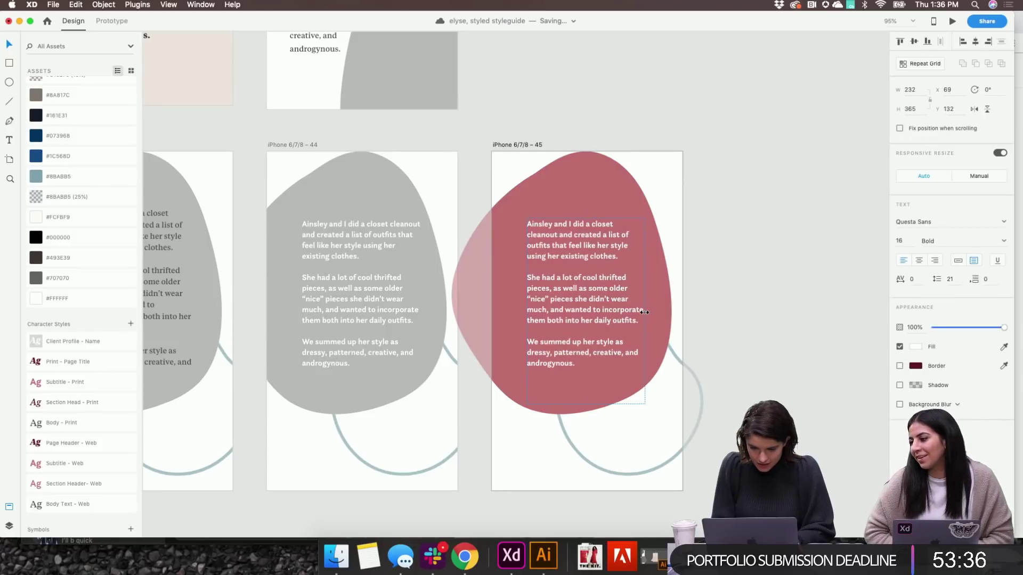
scroll(724, 321, "right", 2)
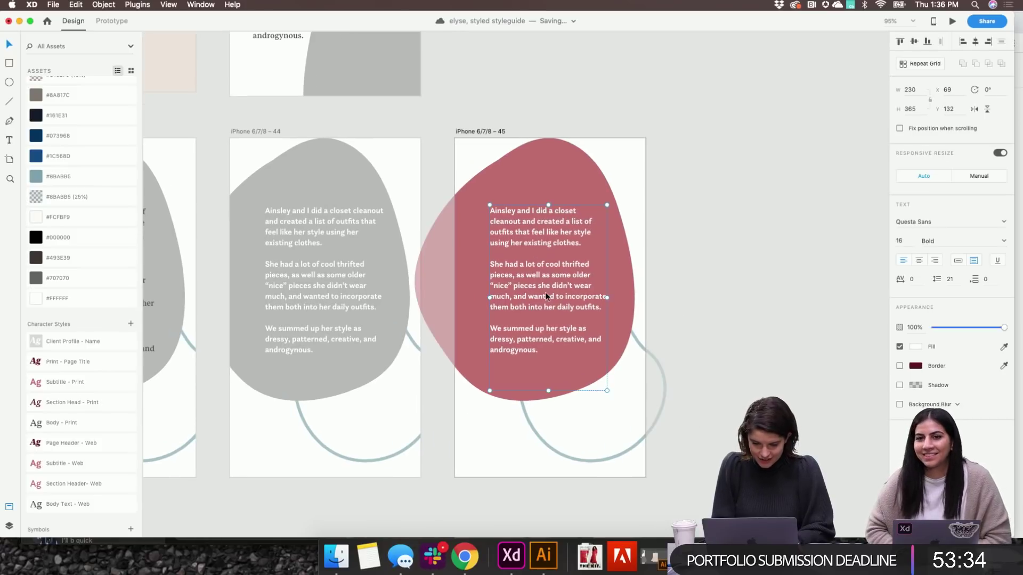
View the canvas at 100% and increase artboard 45's paragraph font size to 17
left_click(469, 132)
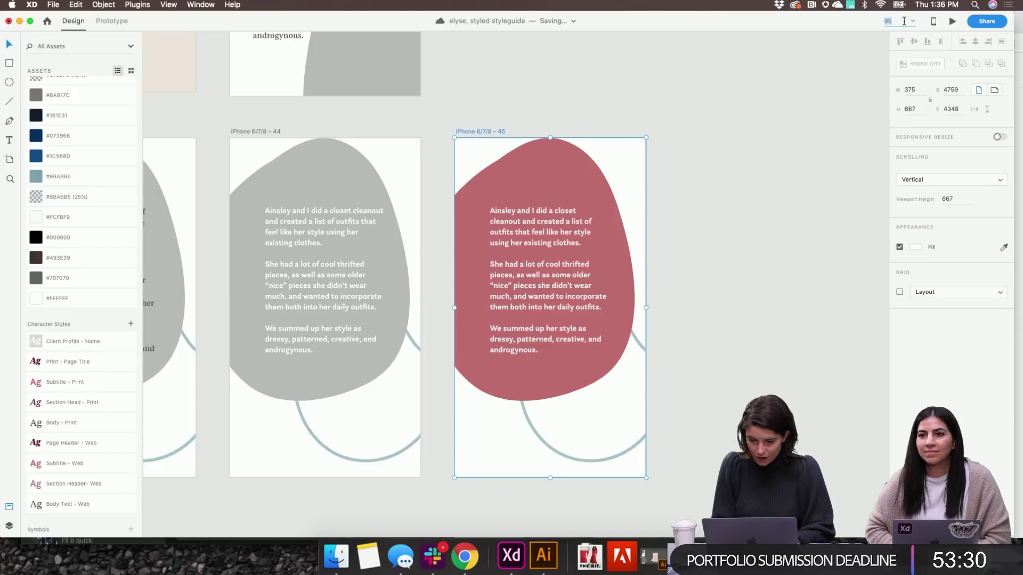
type("100")
key("Return")
left_click(744, 189)
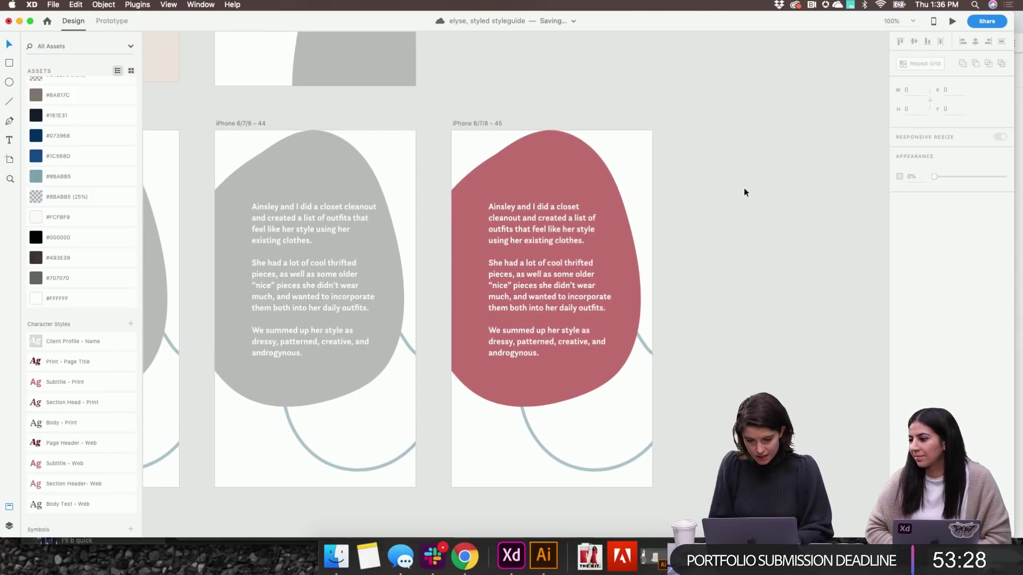
left_click(577, 250)
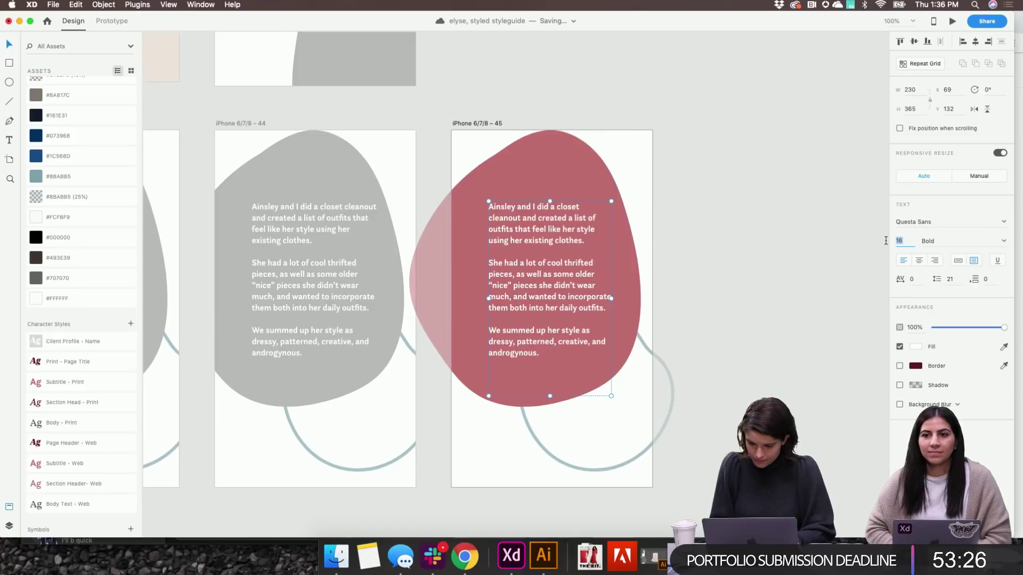
key("Up")
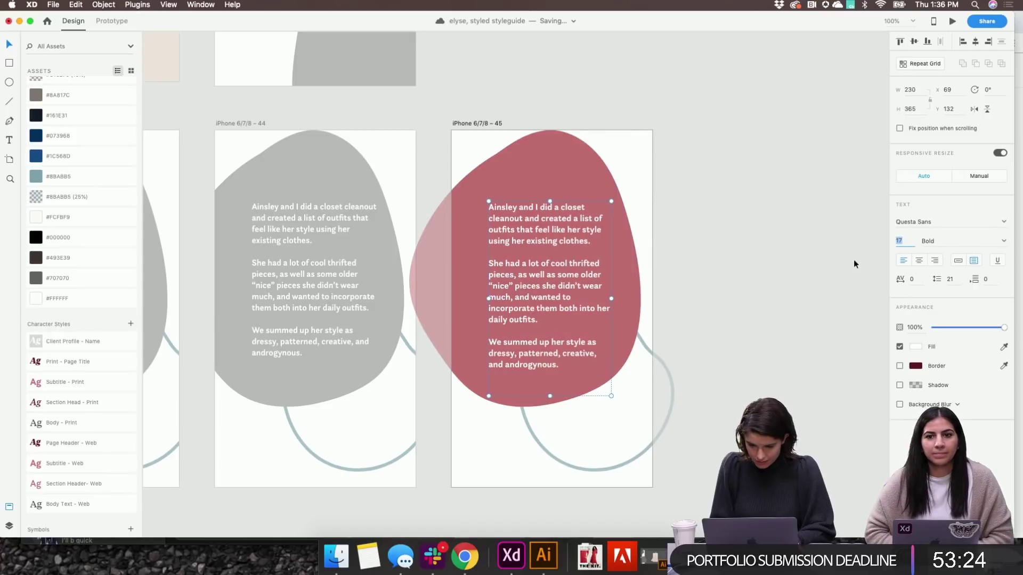
left_click(854, 265)
Move artboard 45's paragraph text up to Y 120 and set its line spacing to 17*1.5 (25.5)
left_click_drag(525, 283, 526, 276)
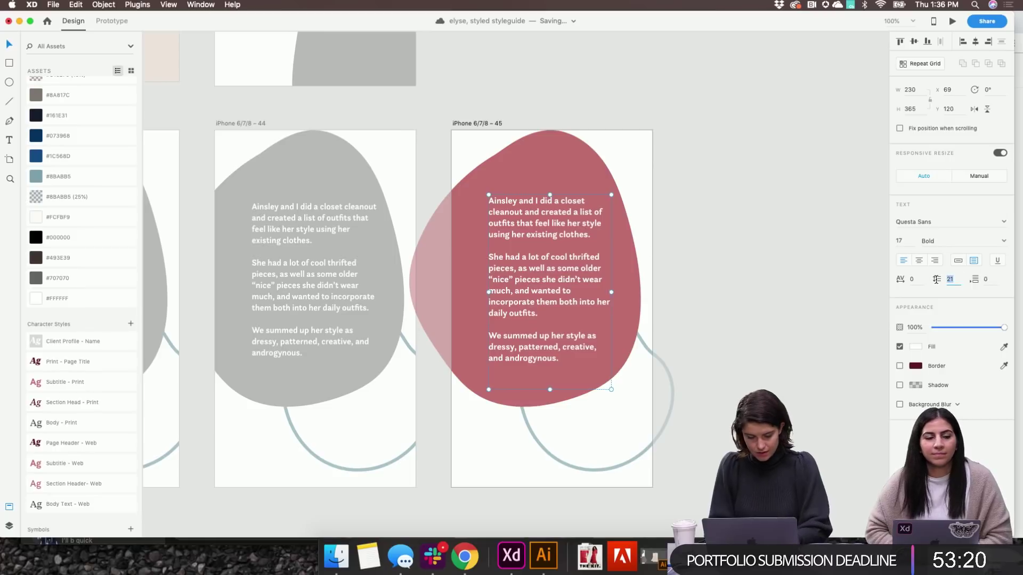
type("1.5")
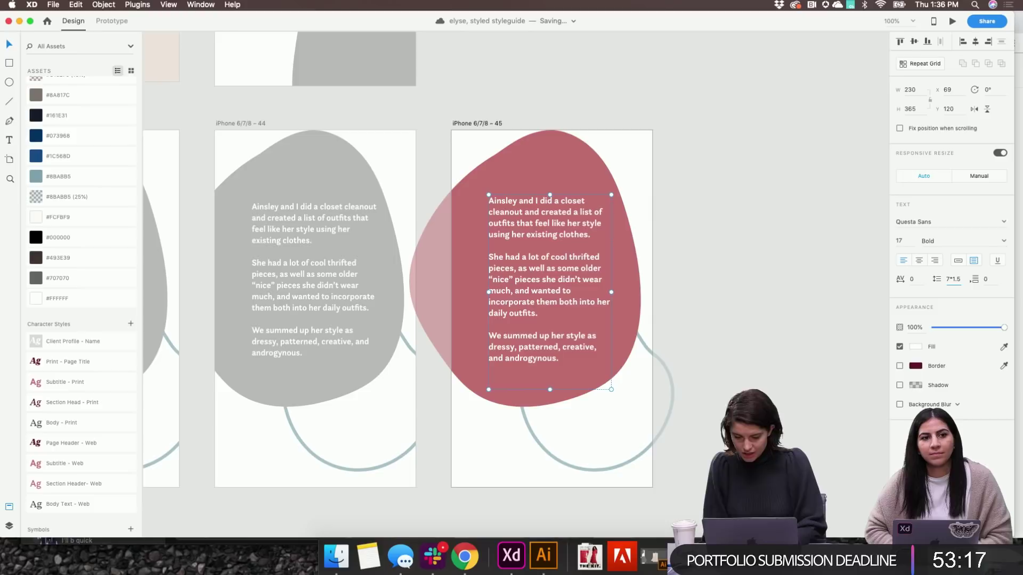
key("Tab")
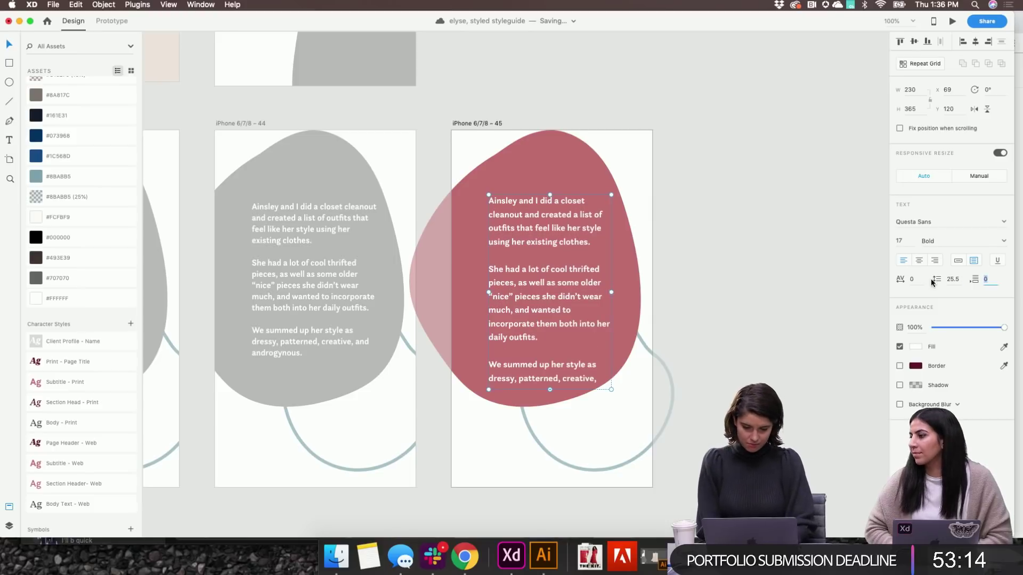
key("Return")
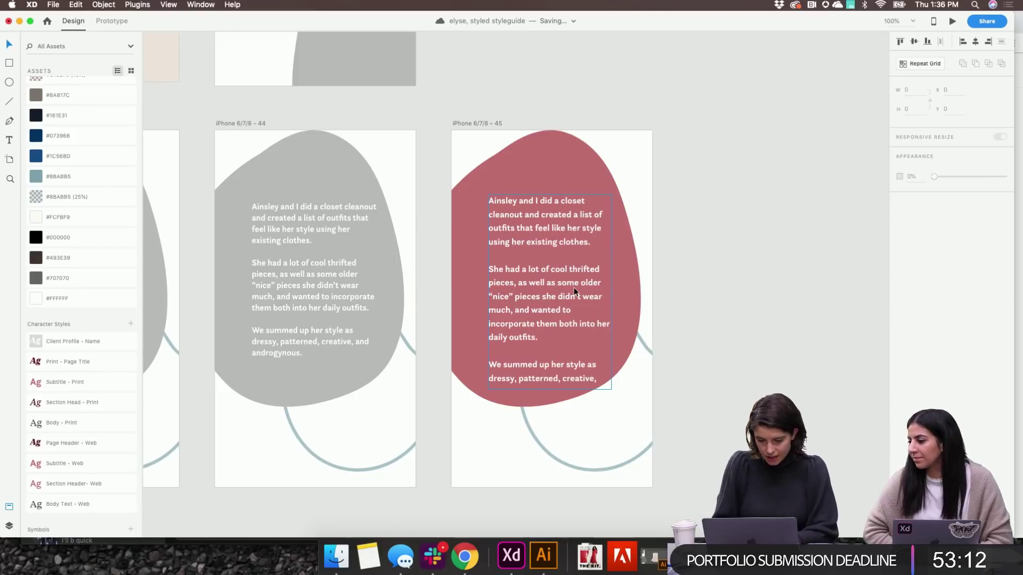
Extend artboard 45's text box to a height of 411, then move it up to Y 95 and slightly left
left_click_drag(550, 390, 549, 414)
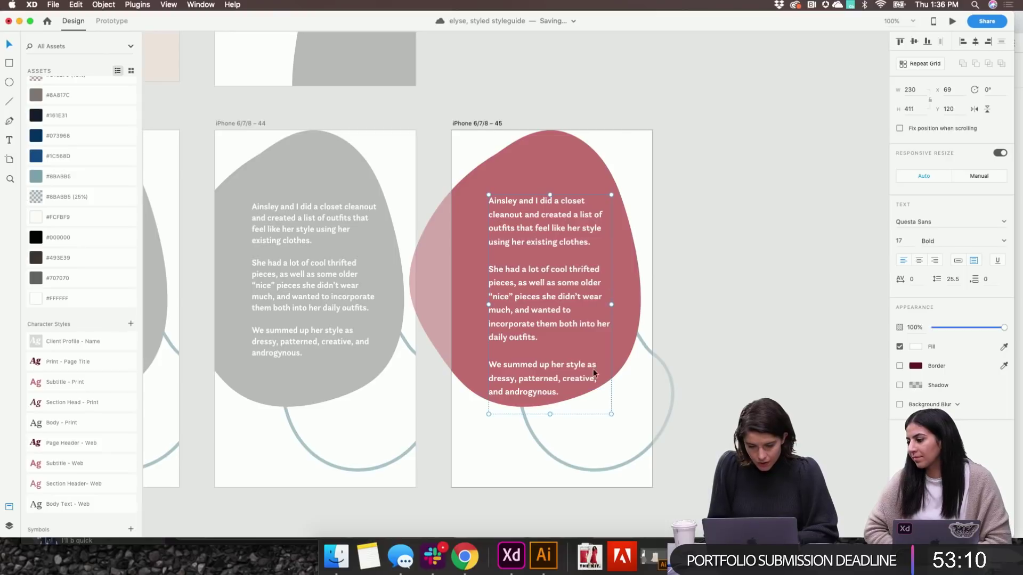
left_click_drag(520, 296, 519, 283)
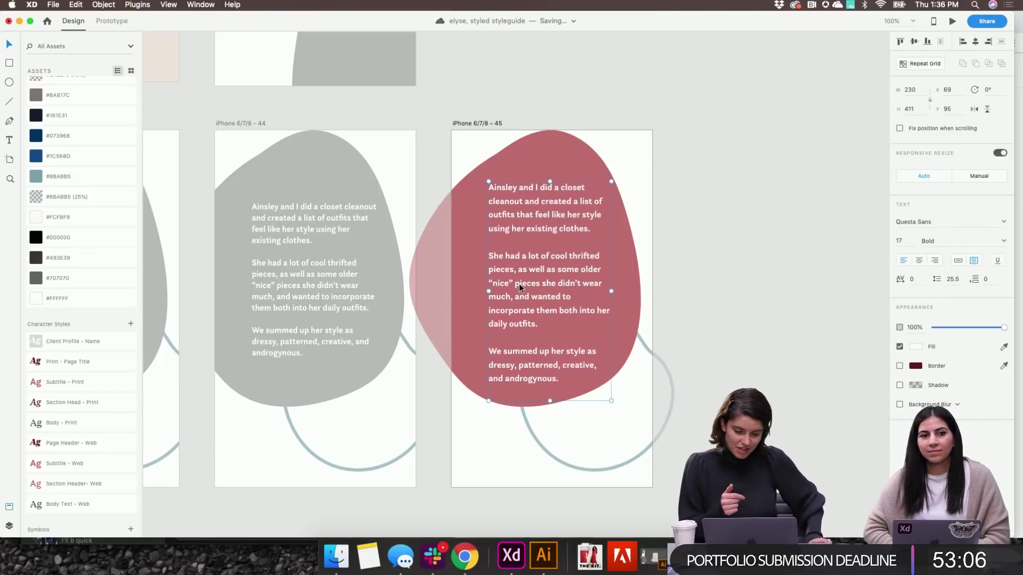
left_click(697, 322)
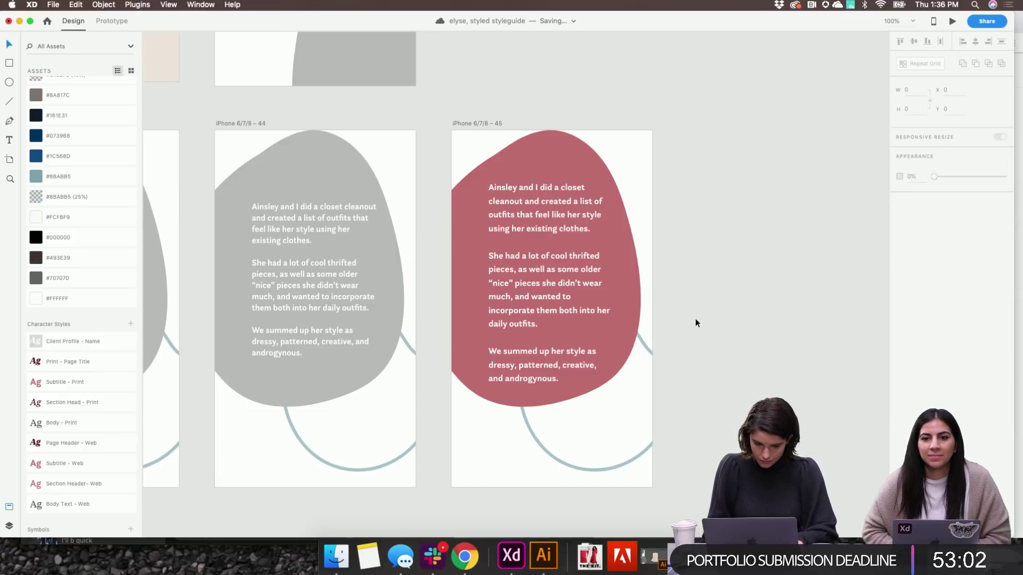
left_click(536, 318)
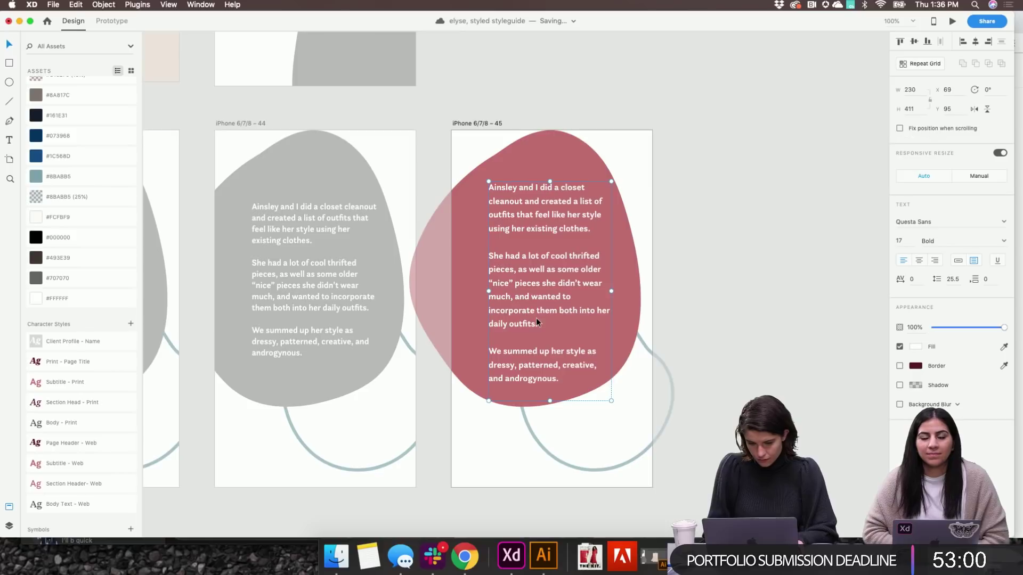
left_click_drag(532, 310, 528, 309)
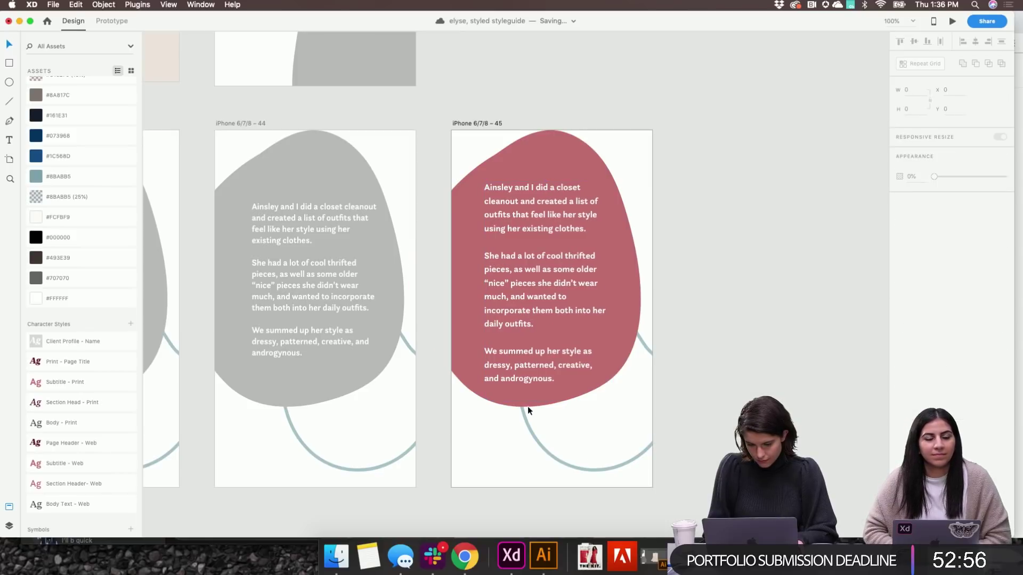
Enlarge artboard 45's red shape proportionally to about 456 by 545 so it surrounds the text
left_click(456, 328)
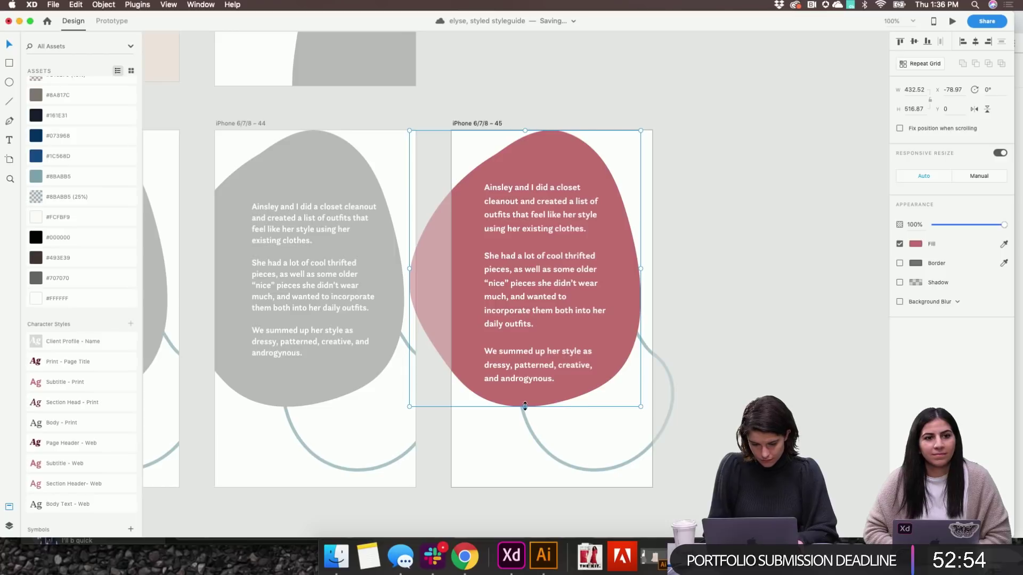
left_click_drag(525, 406, 525, 422)
left_click(719, 329)
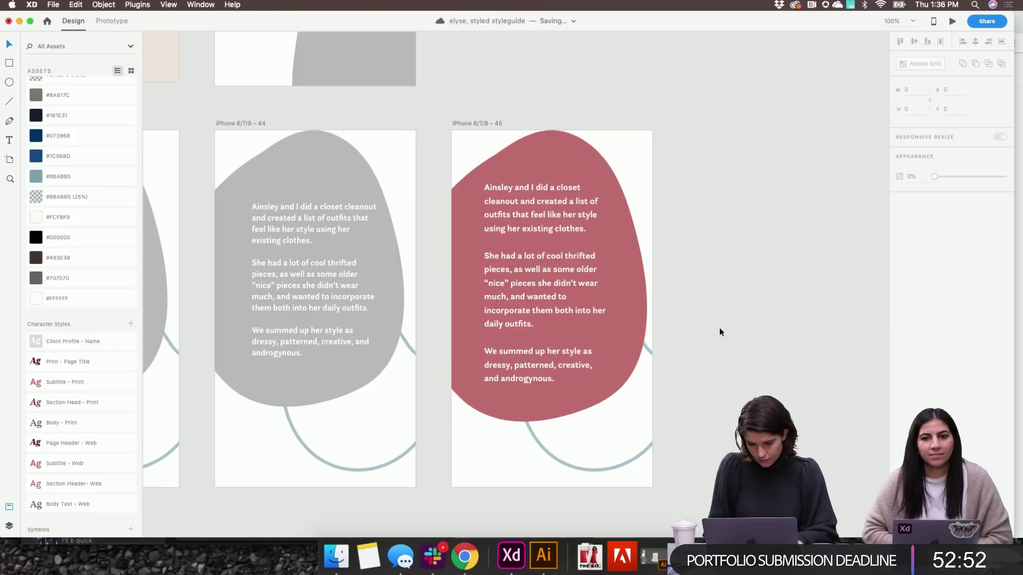
Duplicate artboard 45 and place the copy below artboard 42
scroll(719, 328, "down", 6)
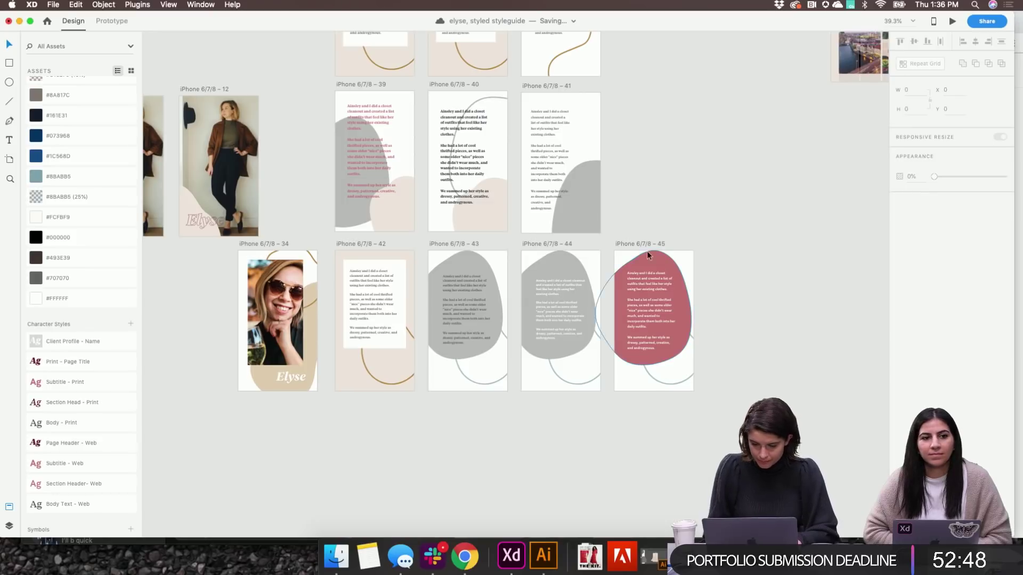
left_click_drag(638, 242, 360, 405)
scroll(360, 405, "down", 5)
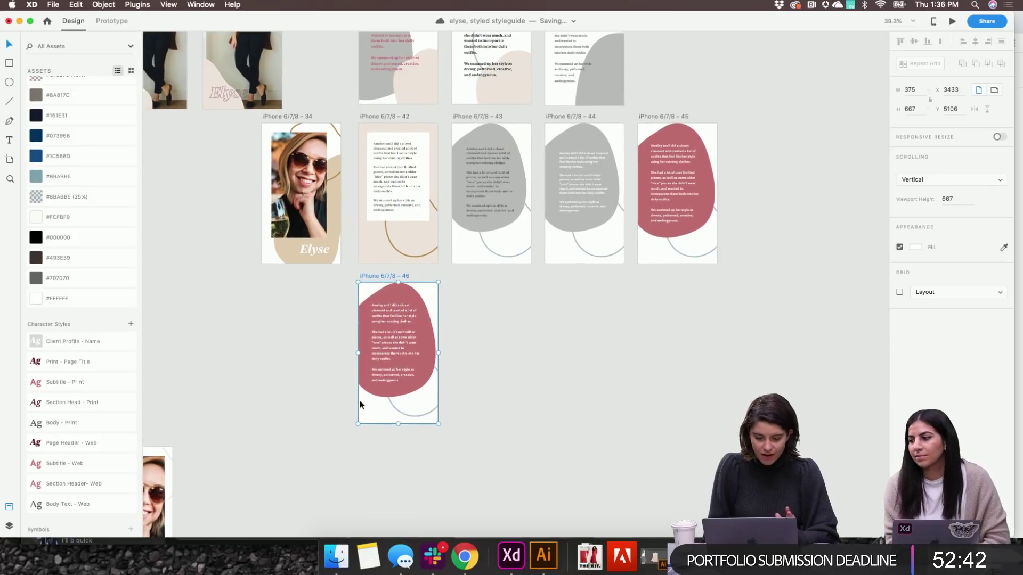
Copy the white rectangle from artboard 42 into artboard 46 and bring it to the front
left_click(431, 366)
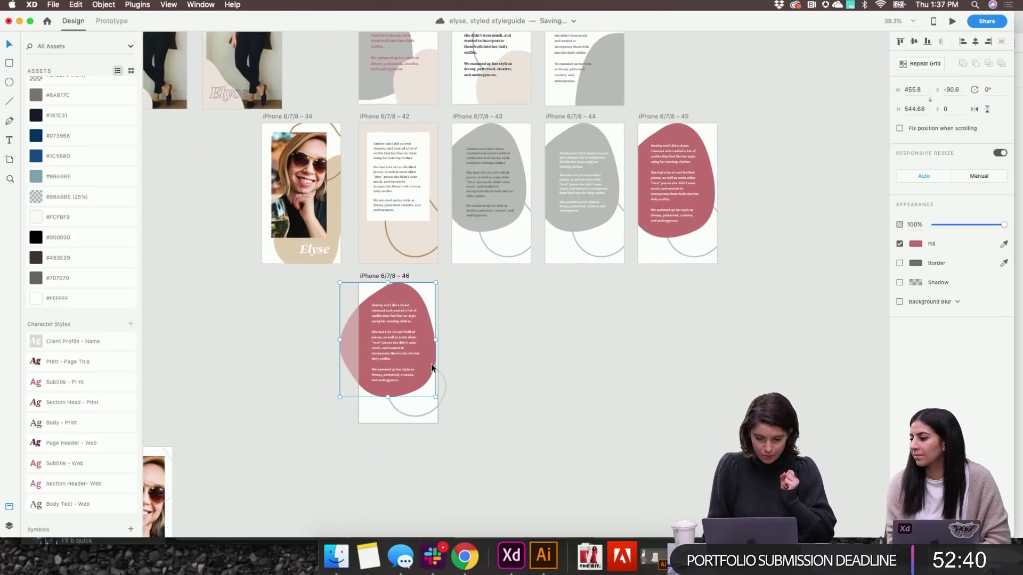
scroll(431, 364, "up", 4)
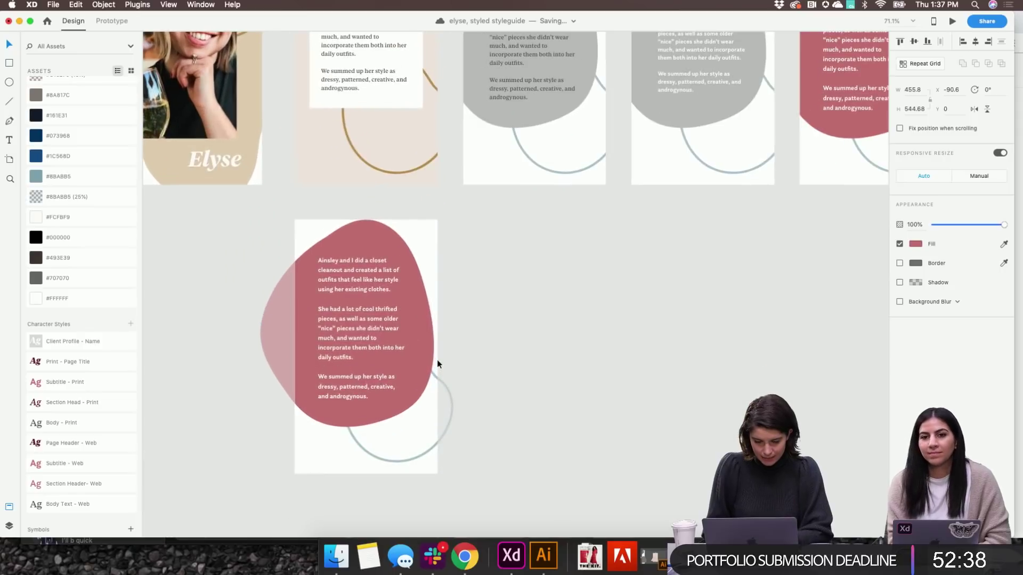
left_click(418, 94)
key("super+c")
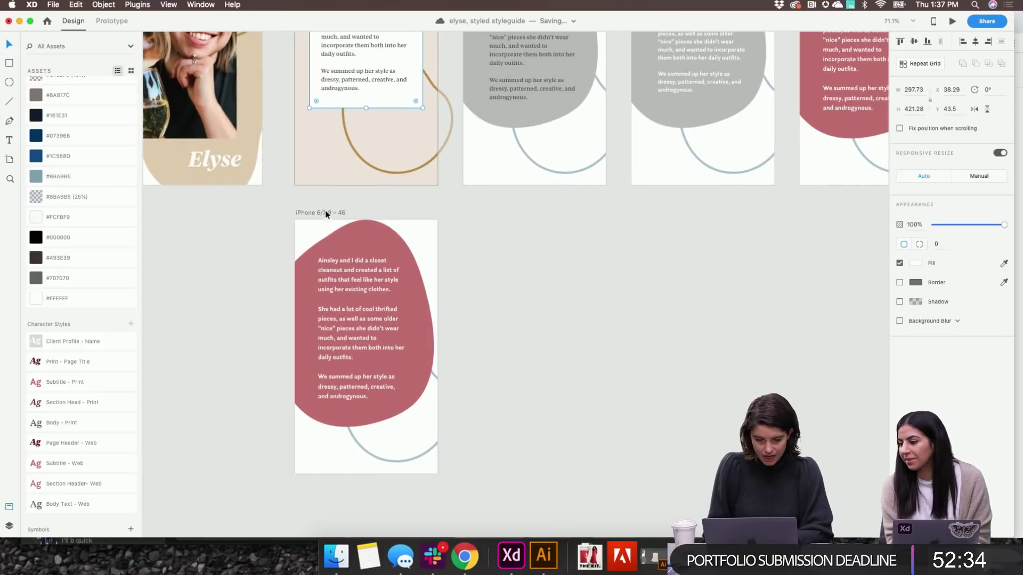
left_click(324, 212)
key("super+v")
key("shift+super+bracketleft")
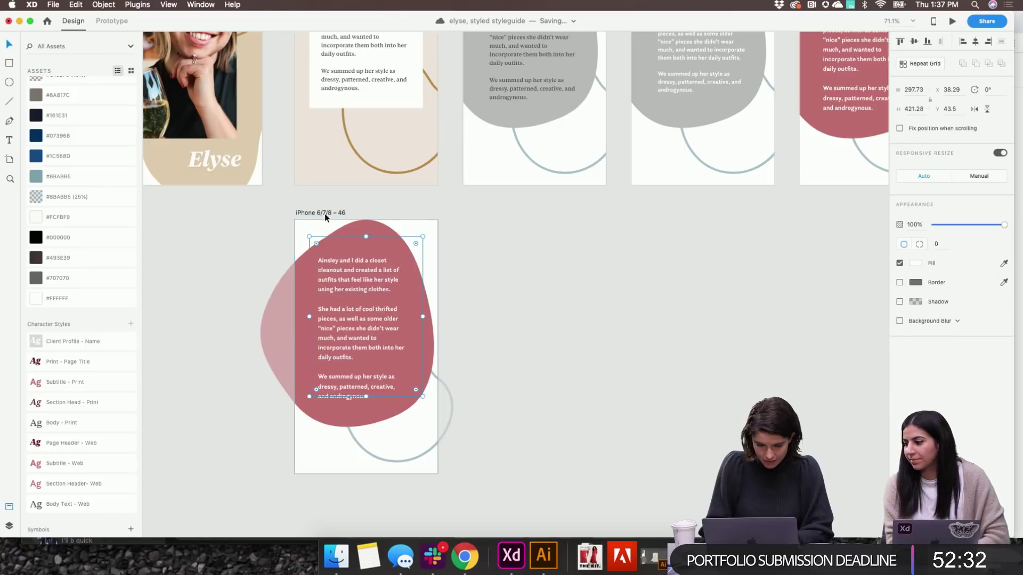
key("shift+super+bracketright")
Bring artboard 46's paragraph text in front of the white rectangle and fill it with the dark swatch (RGB 35, 49, 53)
left_click(343, 398)
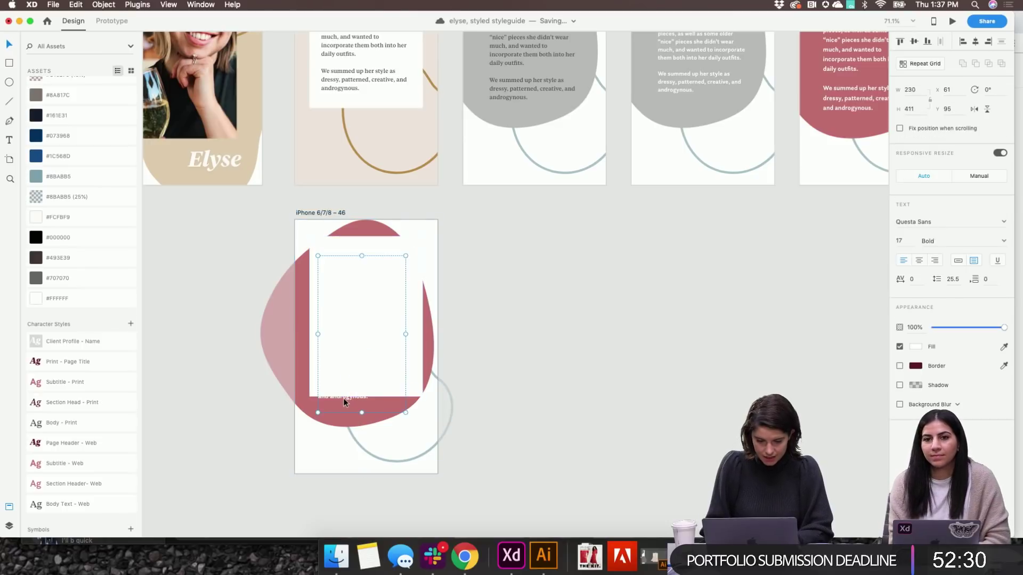
left_click(916, 349)
left_click(819, 398)
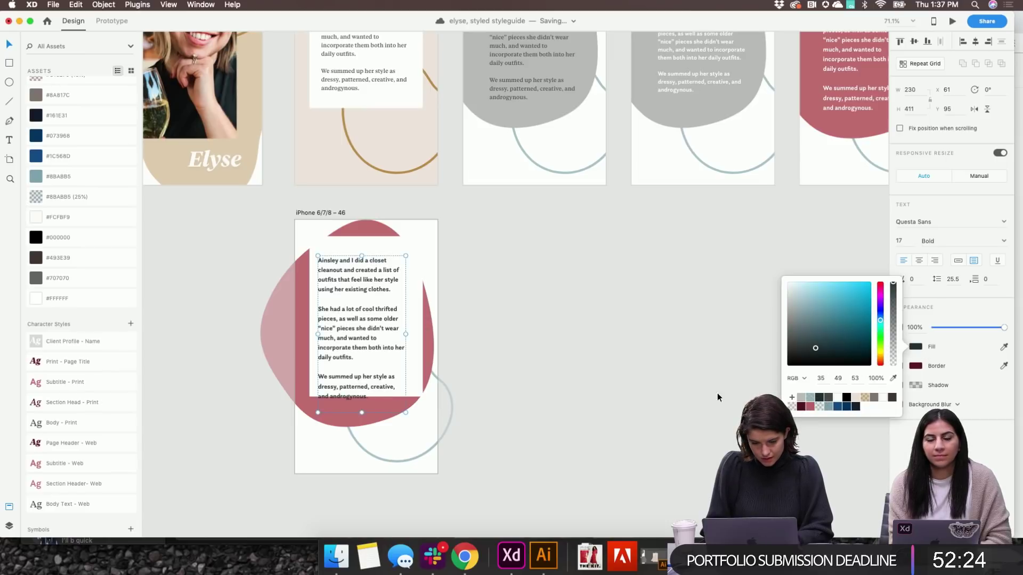
left_click(551, 395)
Move artboard 46's red shape down so it reaches the artboard's lower edge
scroll(551, 394, "left", 2)
scroll(551, 394, "down", 1)
left_click_drag(381, 403, 371, 462)
Stretch artboard 46's white rectangle downward past the last text line and lower its top edge slightly
left_click(449, 351)
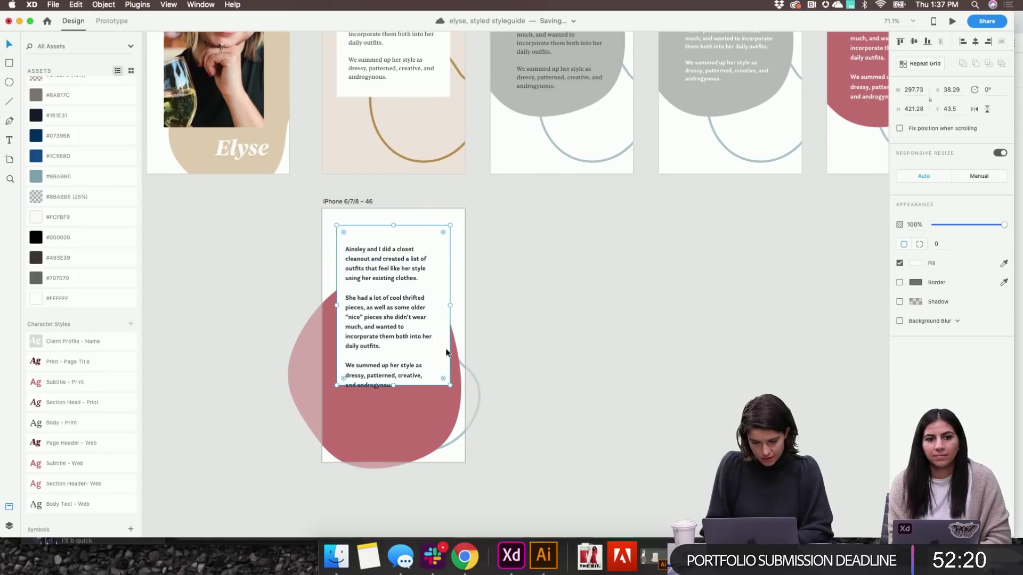
left_click_drag(393, 383, 392, 406)
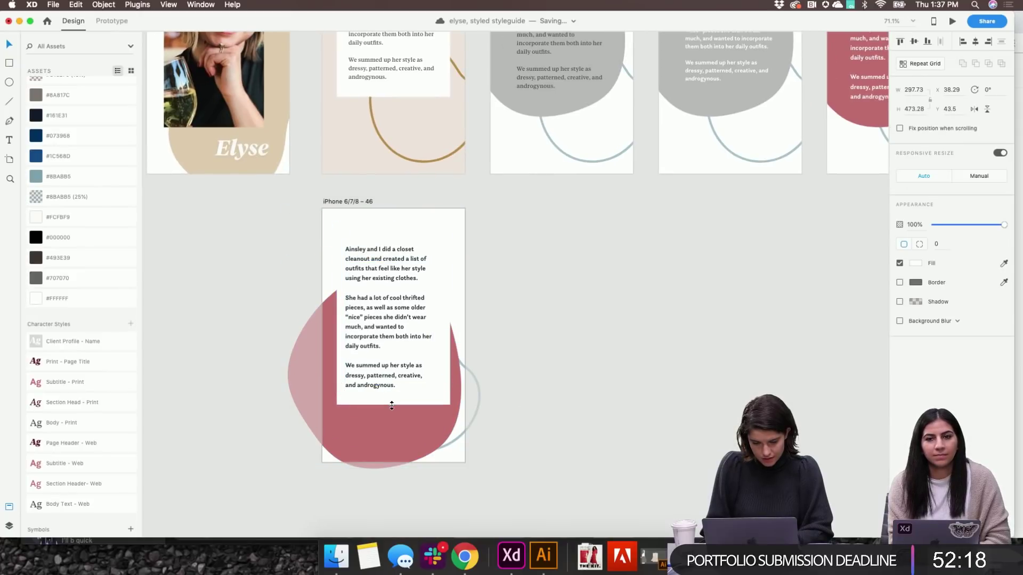
left_click(580, 354)
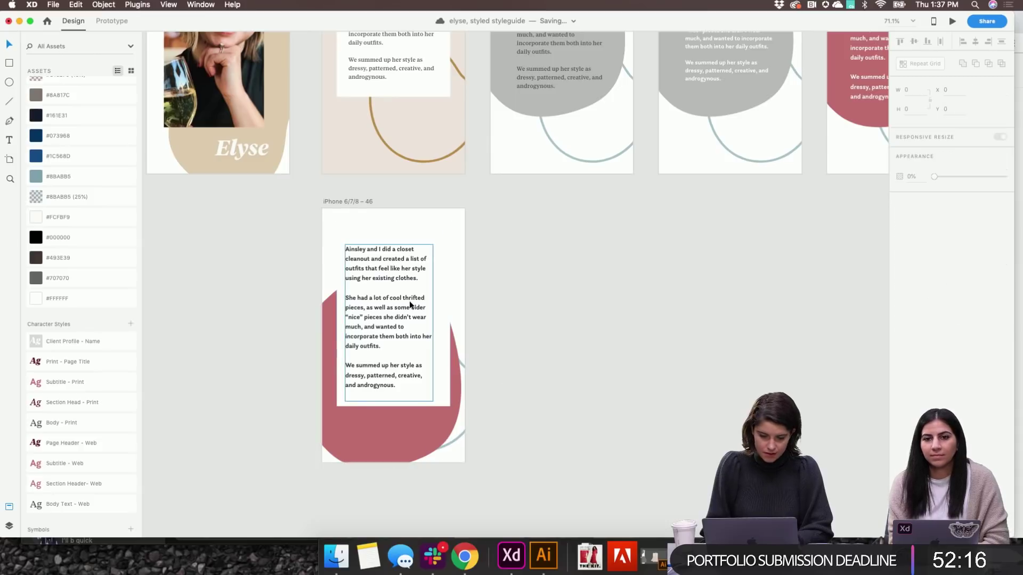
left_click(416, 233)
left_click_drag(394, 226, 393, 236)
Move artboard 46's red shape up to Y -92 so it extends past the artboard's upper edge
left_click_drag(329, 425, 334, 343)
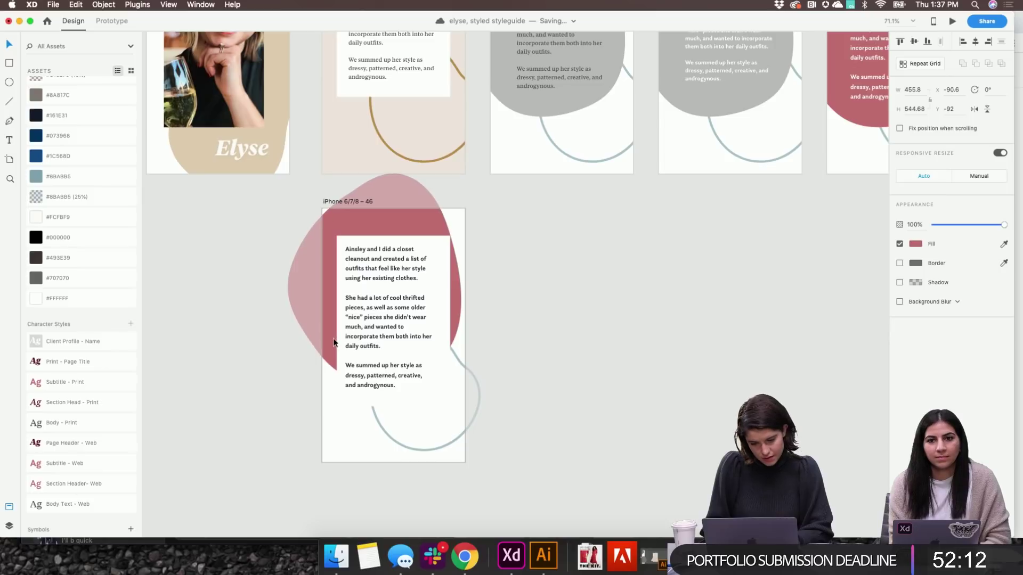
left_click(511, 381)
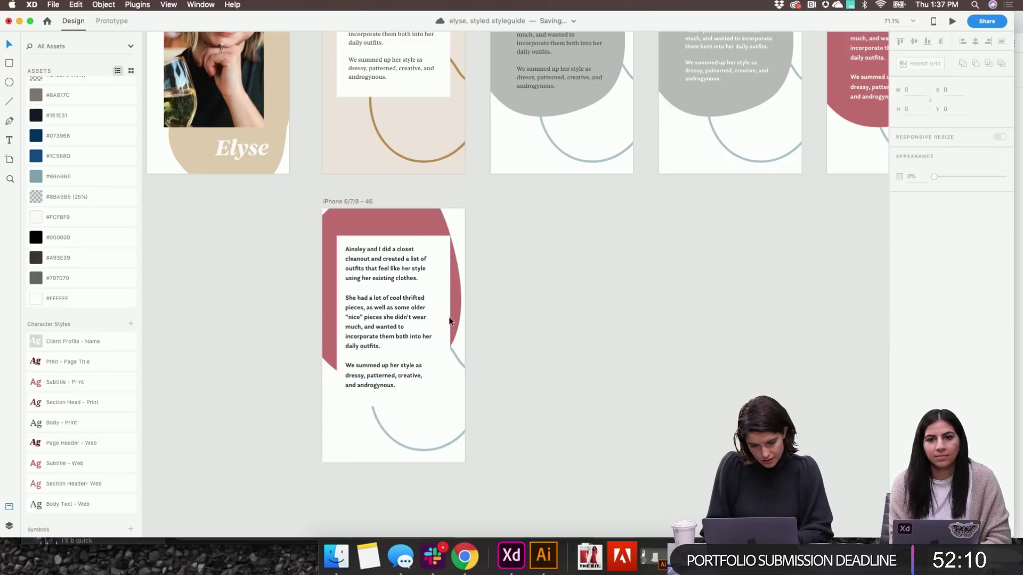
Move artboard 46's red shape up to Y -125 so more of it extends past the upper edge
left_click_drag(378, 216, 378, 199)
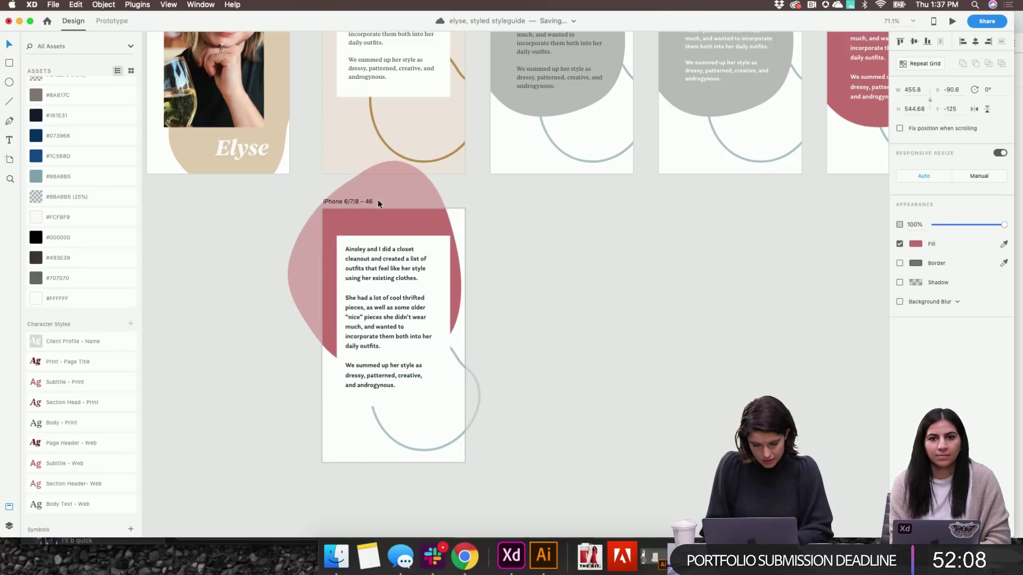
left_click(584, 315)
Move artboard 46's paragraph text right and down inside the white rectangle to X 76, Y 109
scroll(584, 315, "up", 5)
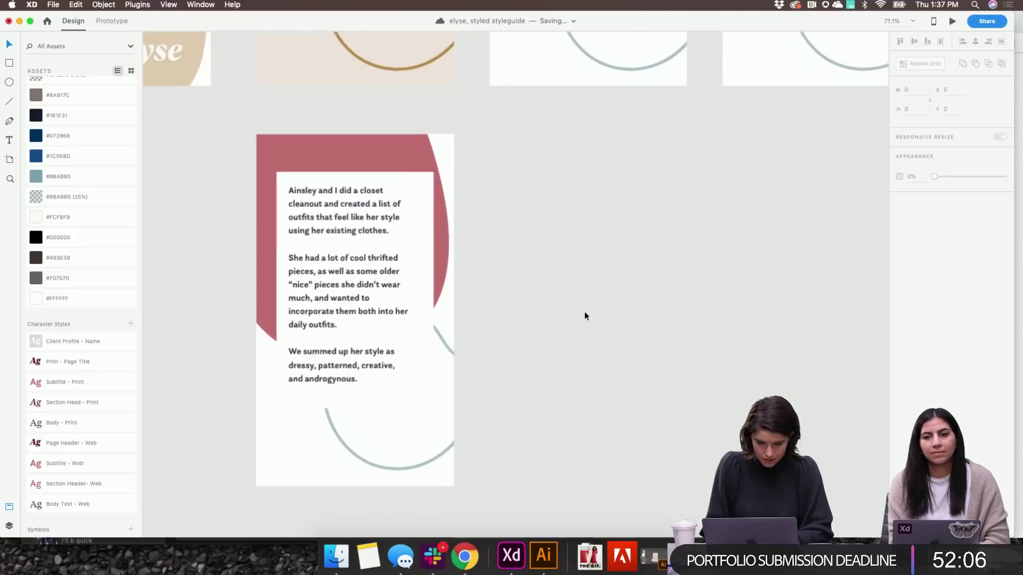
left_click_drag(384, 260, 386, 268)
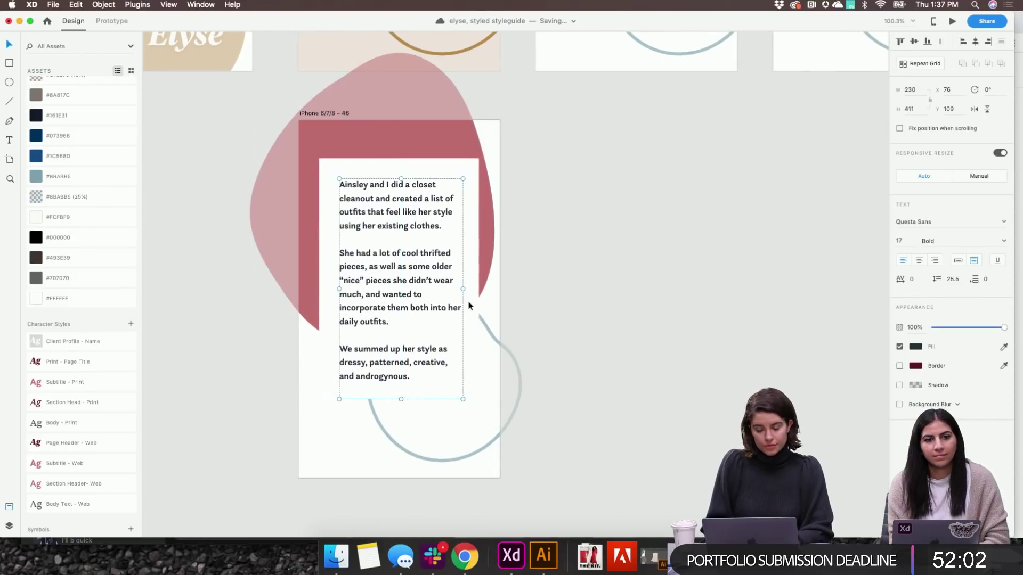
left_click(555, 404)
Turn artboard 46's outlined shape into a solid one: enable its fill, remove its border and apply the blue-grey swatch (RGB 139, 171, 181, 74%)
left_click(440, 462)
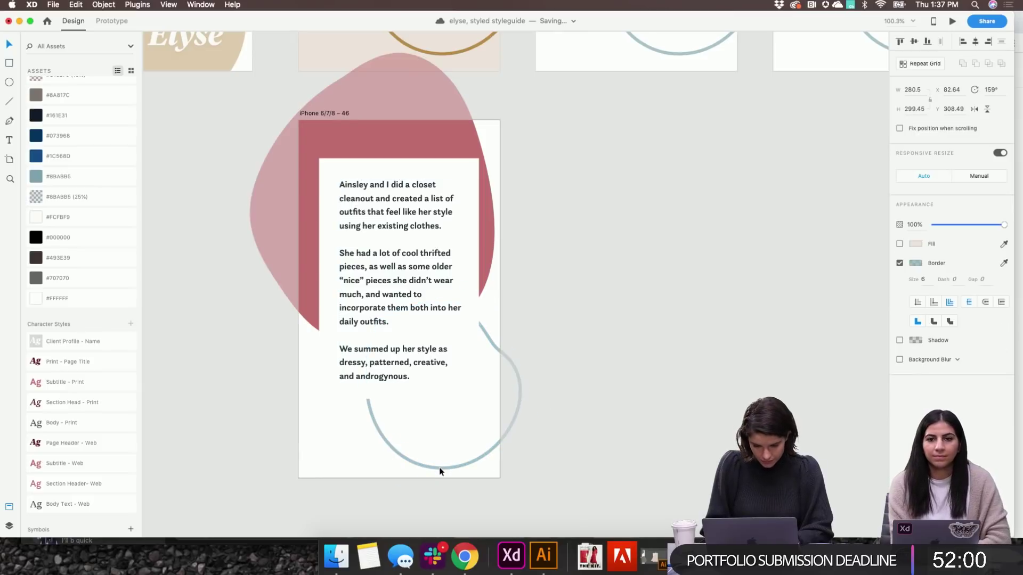
left_click(900, 244)
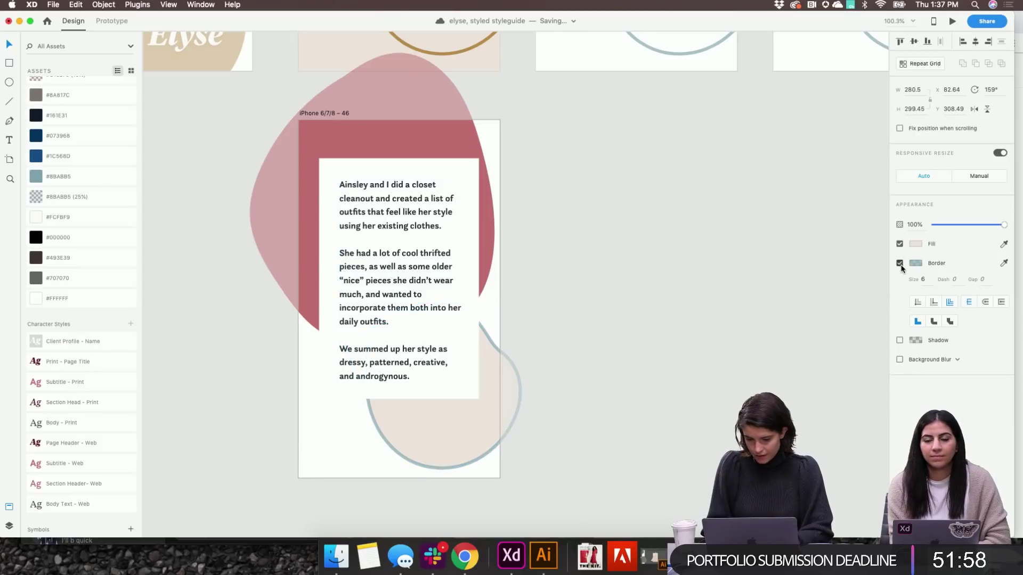
left_click(900, 264)
left_click(918, 244)
left_click(811, 302)
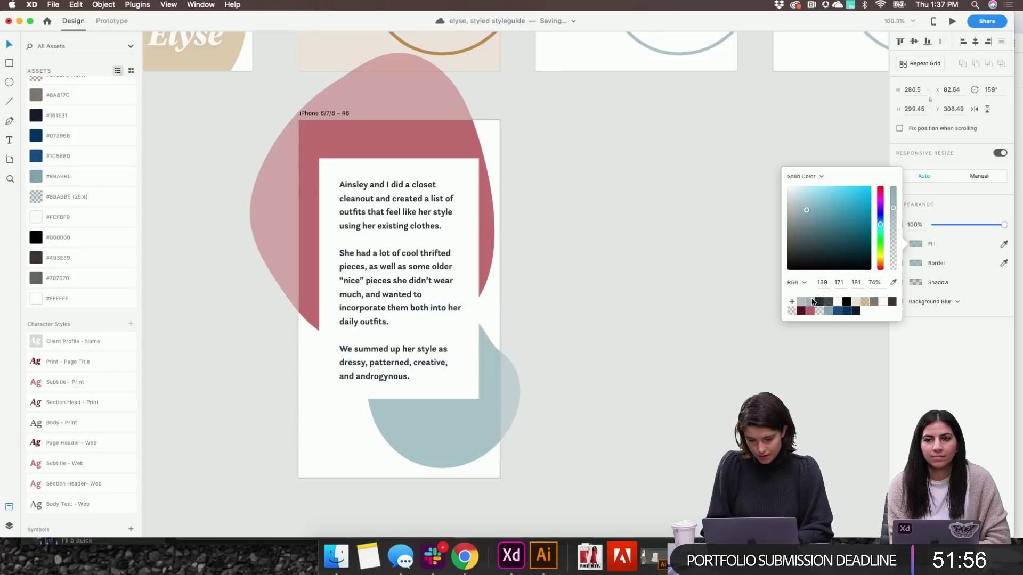
left_click(647, 417)
Rotate artboard 46's blue-grey shape clockwise behind the white rectangle
left_click(440, 446)
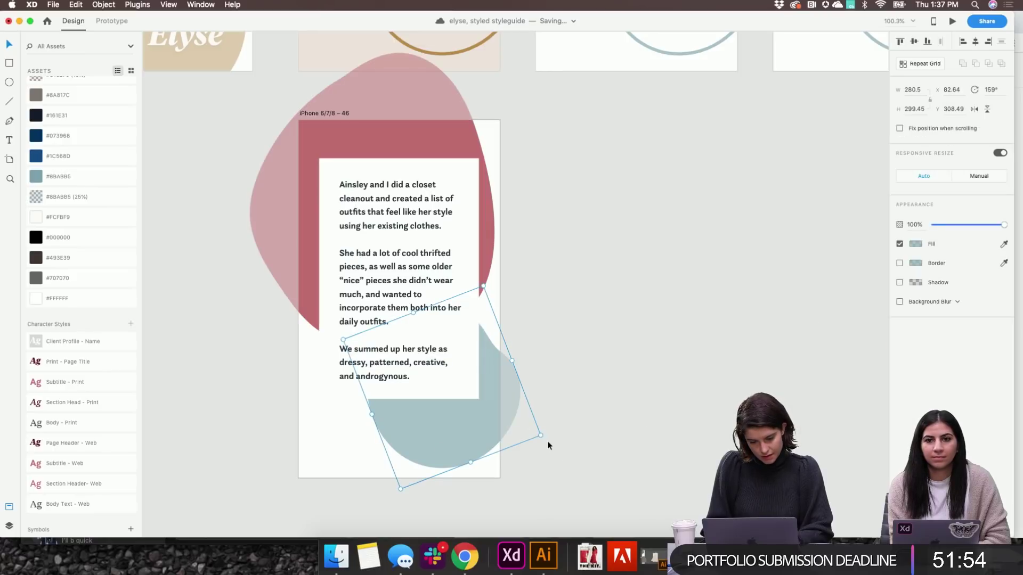
left_click_drag(543, 436, 452, 448)
left_click(664, 354)
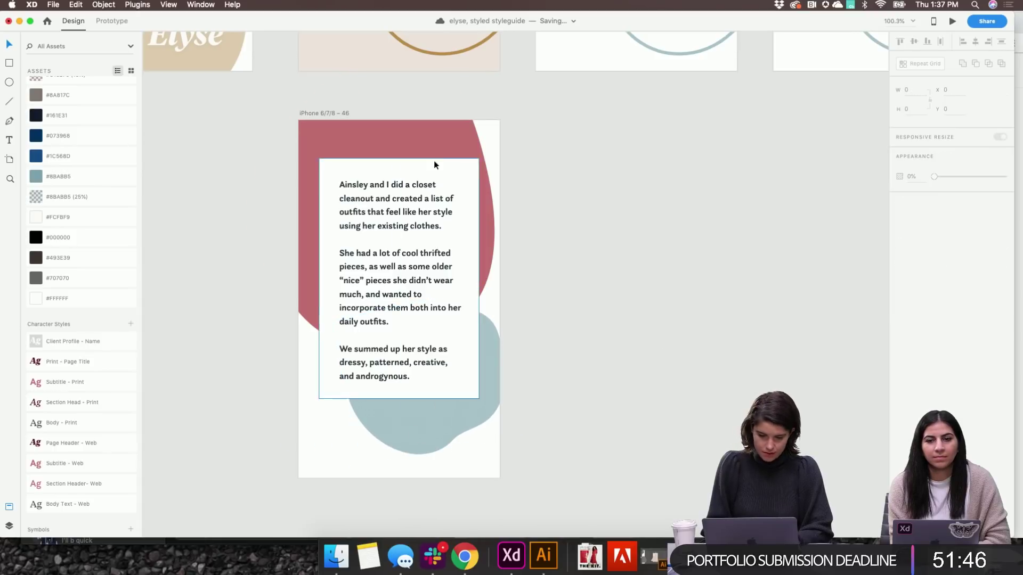
Lower artboard 46's red shape to Y -54 and move the blue-grey shape down past the artboard's lower edge
left_click(422, 128)
left_click(423, 463)
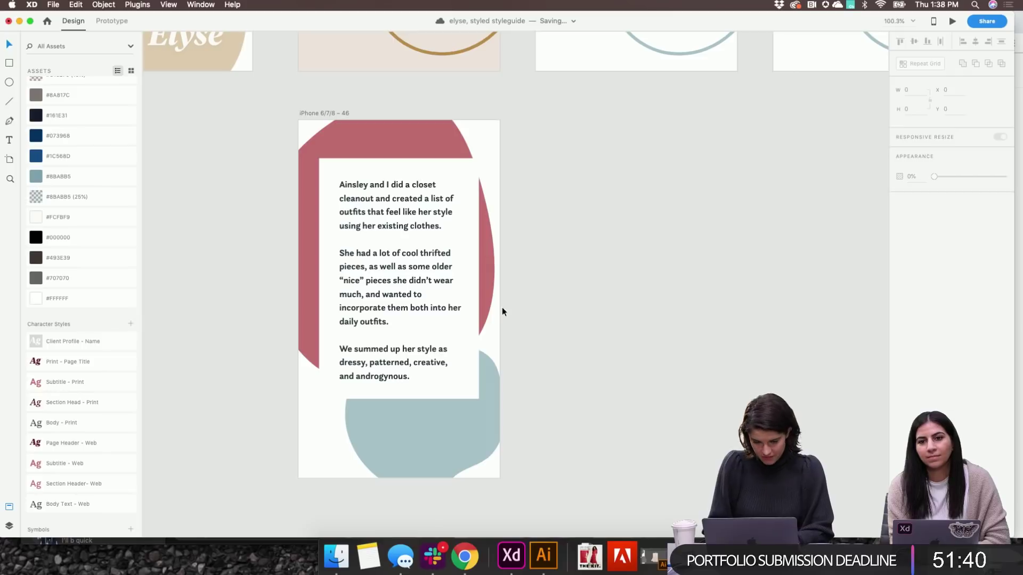
Shorten artboard 46's paragraph text box to a height of 395 and nudge it to X 73, Y 106
left_click(395, 280)
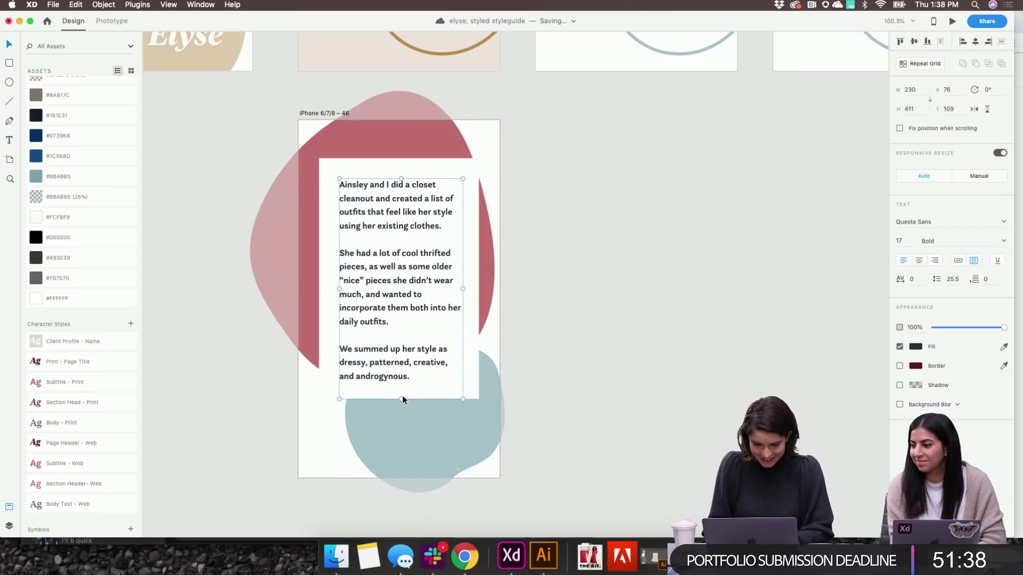
left_click_drag(401, 399, 402, 394)
key("Left")
key("Left")
key("Up")
key("Up")
key("Up")
key("Up")
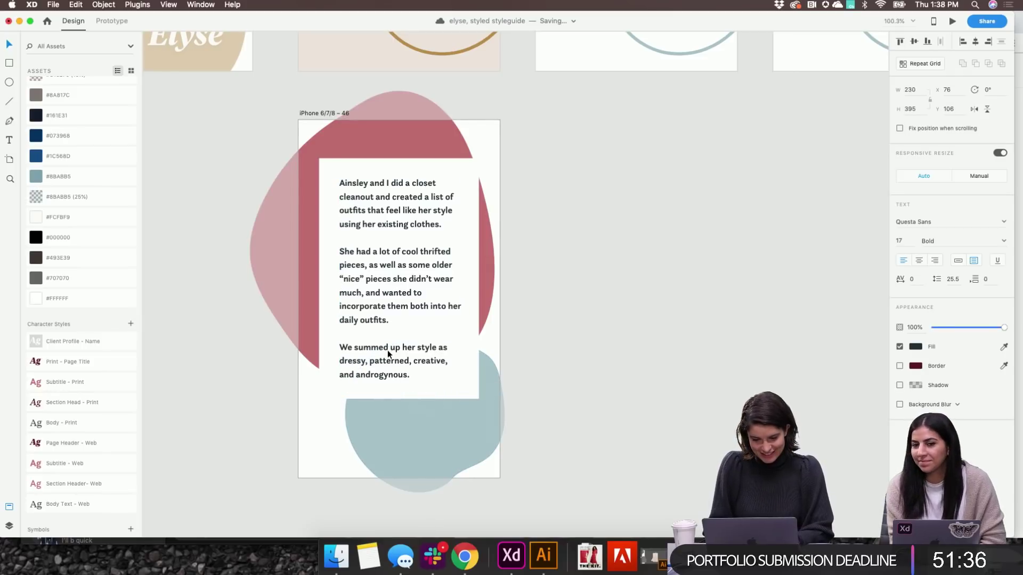
key("Left")
key("Down")
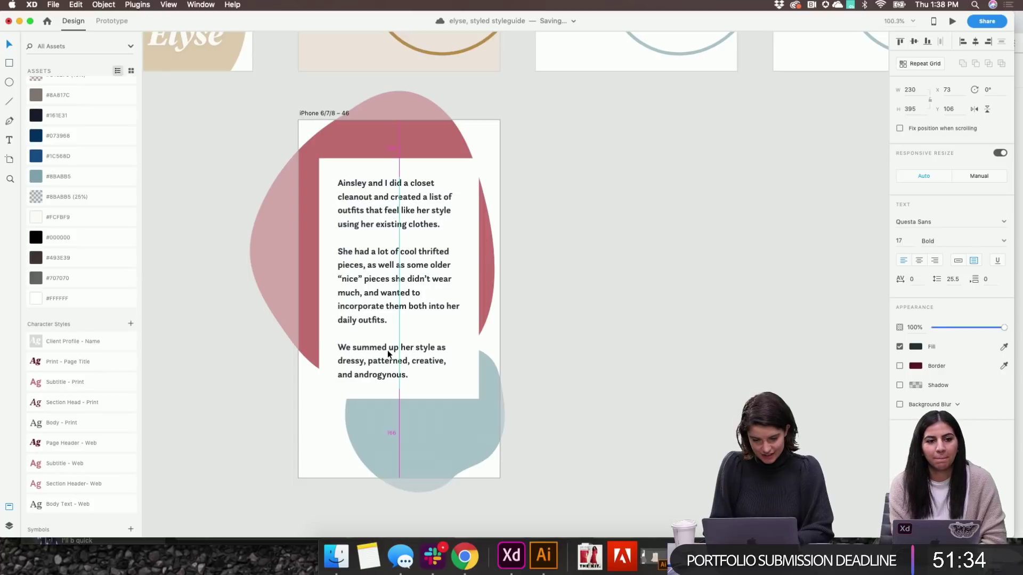
left_click(624, 379)
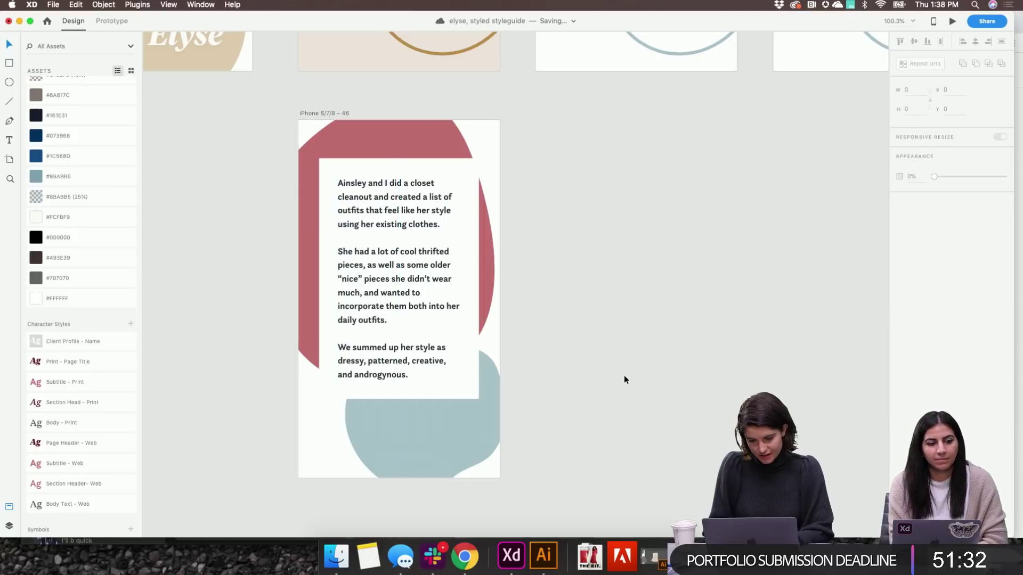
Duplicate artboard 46 and place the copy directly to its right
scroll(603, 394, "down", 5)
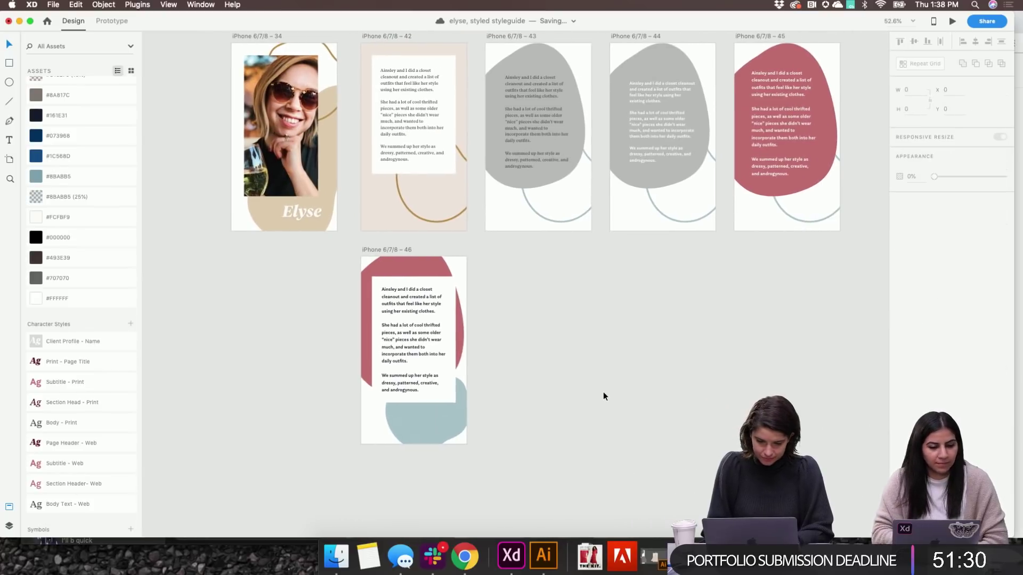
scroll(603, 394, "up", 2)
scroll(604, 395, "right", 1)
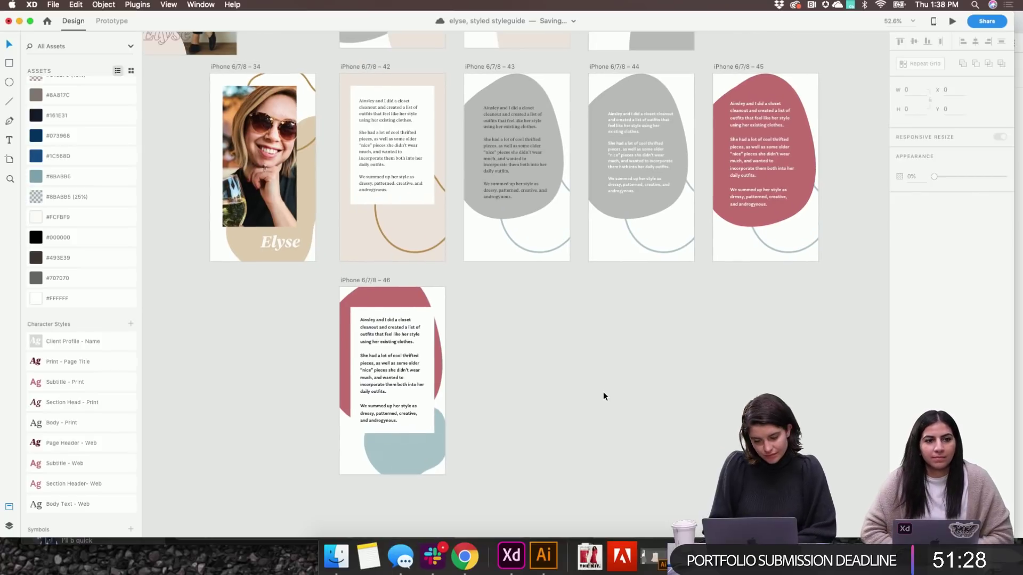
left_click(363, 281)
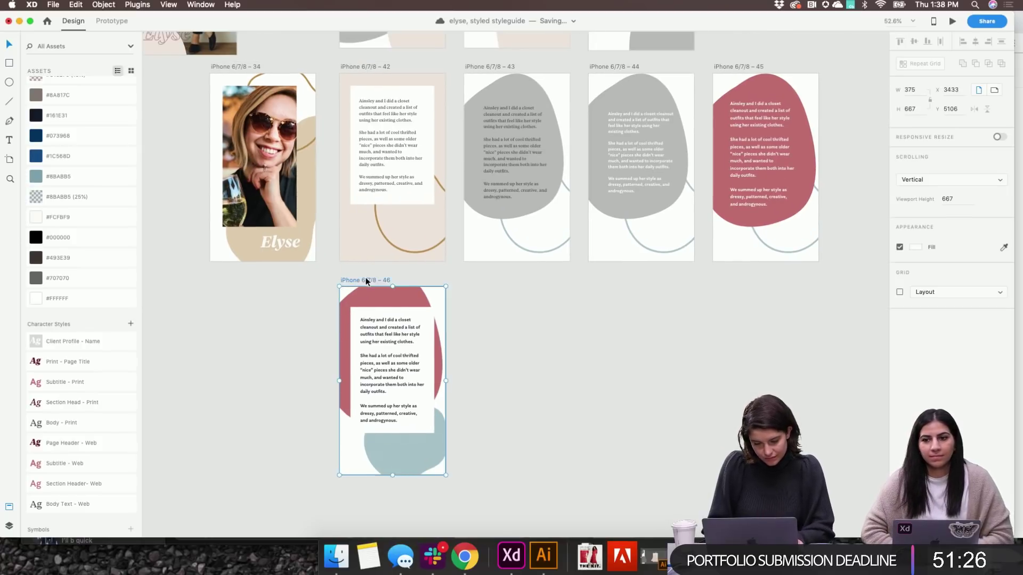
left_click_drag(363, 281, 491, 287, "alt")
Try the beige swatch (RGB 238, 227, 220) as the fill of artboard 47's white rectangle
left_click(478, 399)
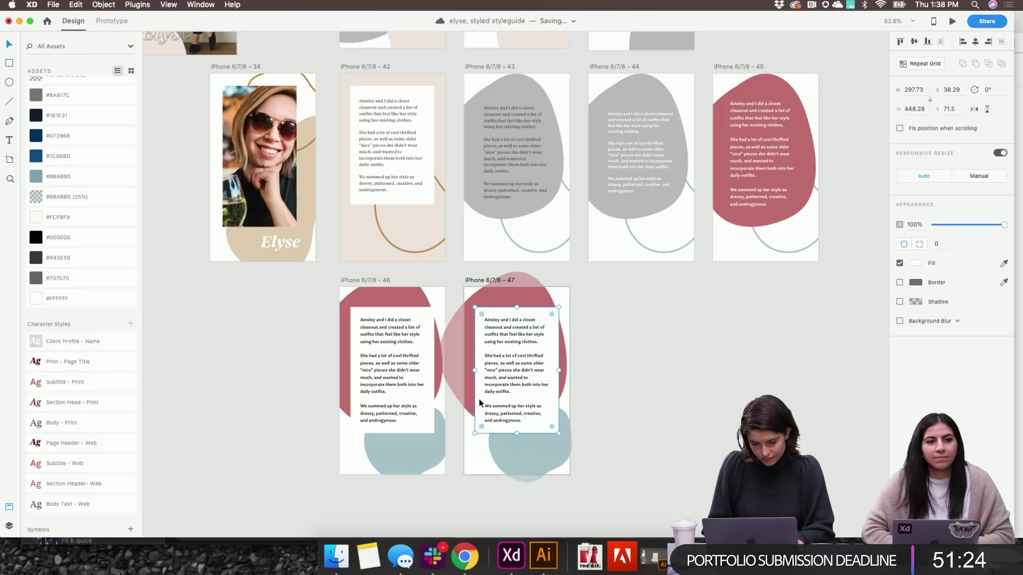
left_click(921, 268)
left_click(855, 321)
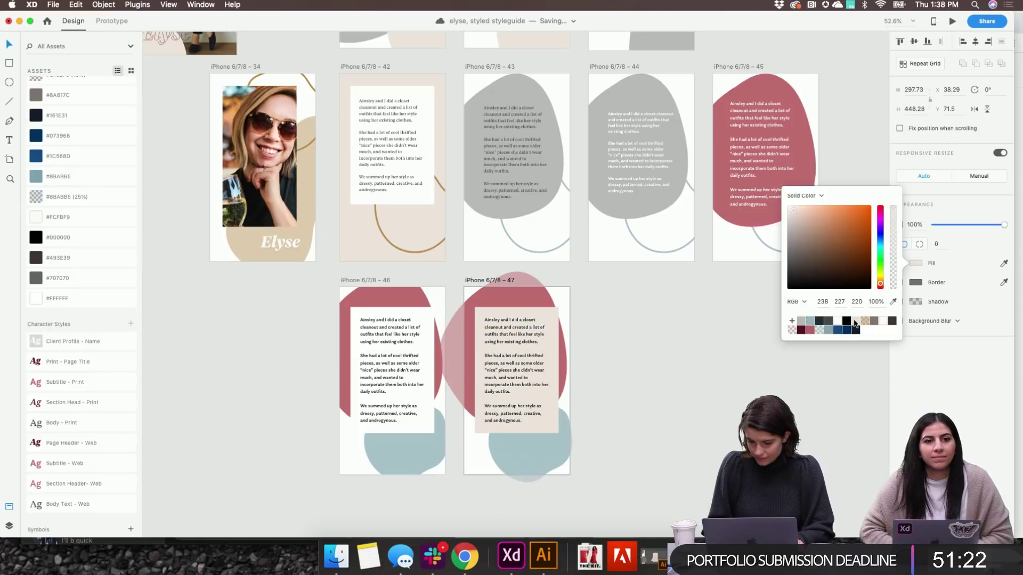
left_click(709, 391)
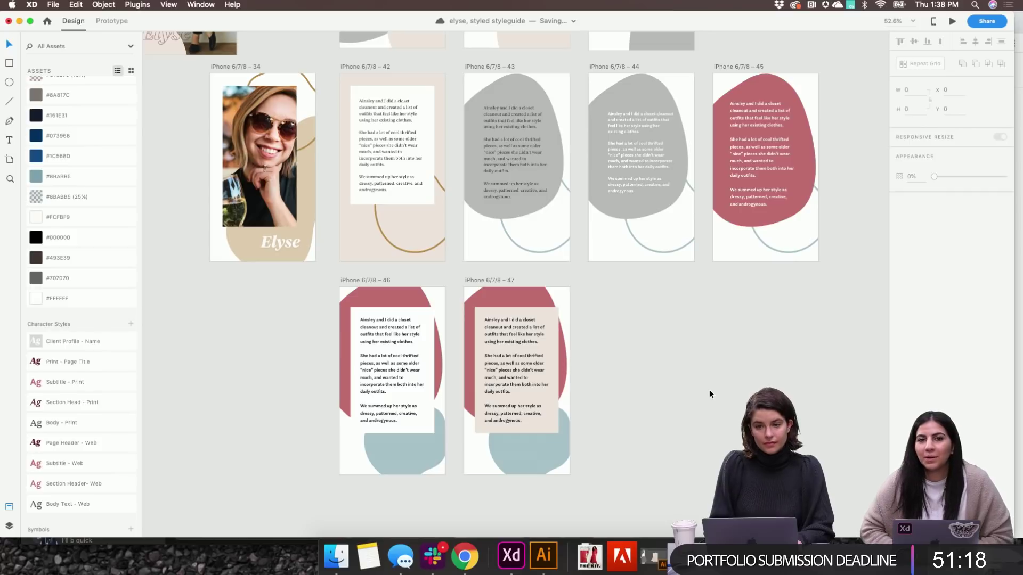
Fill artboard 47's background with the beige swatch (RGB 238, 227, 220)
left_click(500, 278)
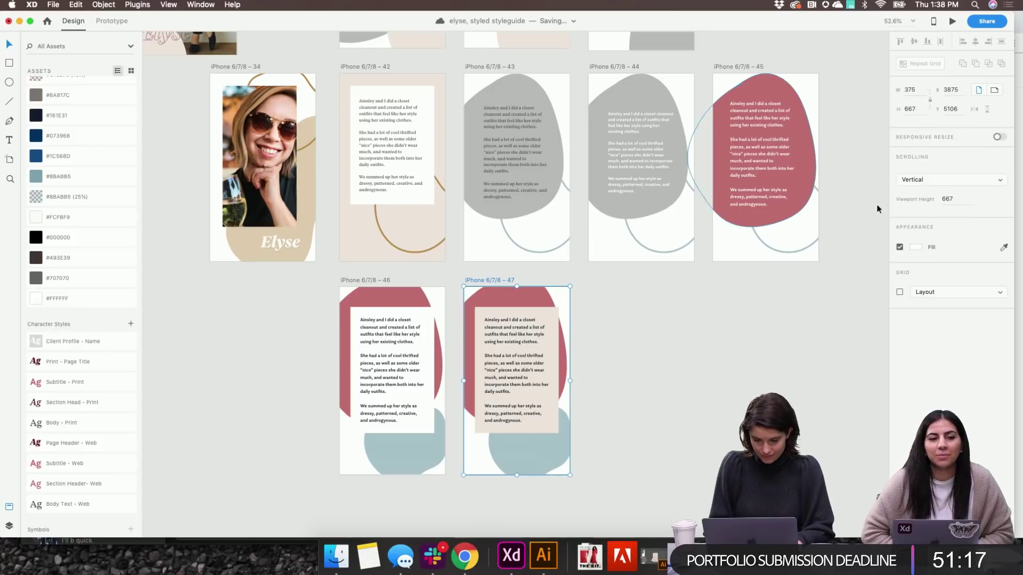
left_click(911, 248)
left_click(855, 305)
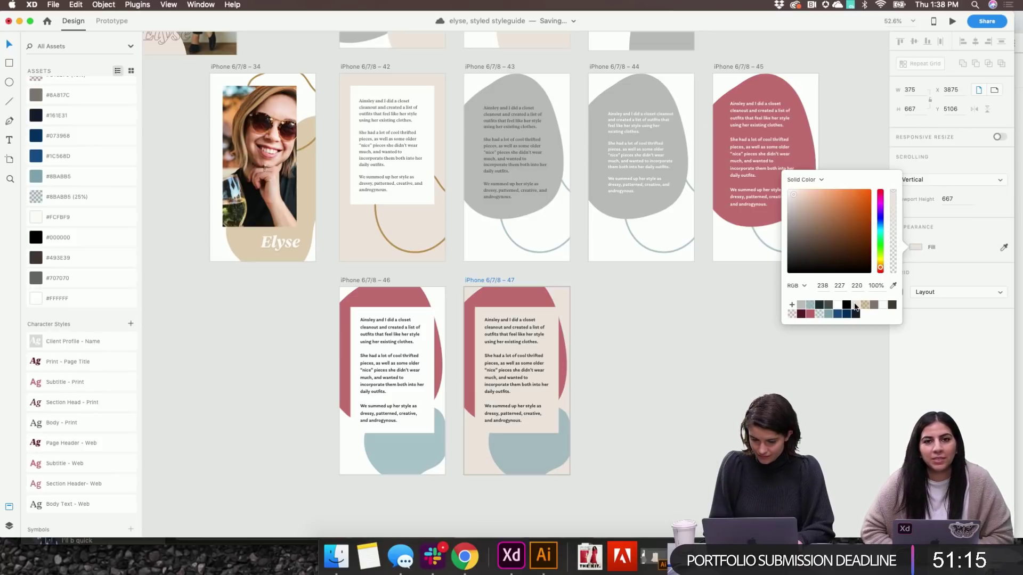
left_click(646, 417)
Fill artboard 47's text rectangle with the white swatch
left_click(552, 430)
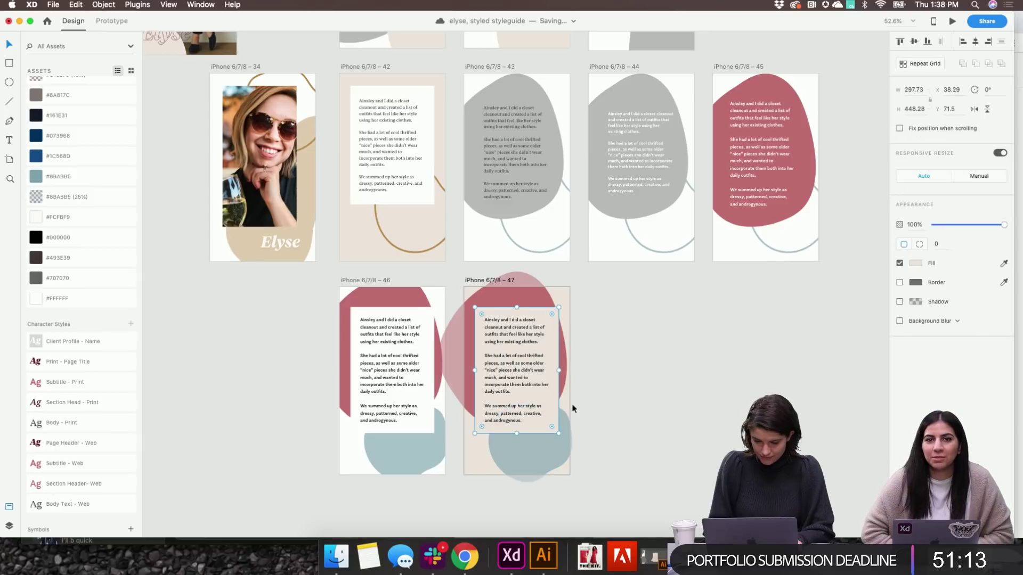
left_click(915, 264)
left_click(838, 319)
left_click(671, 411)
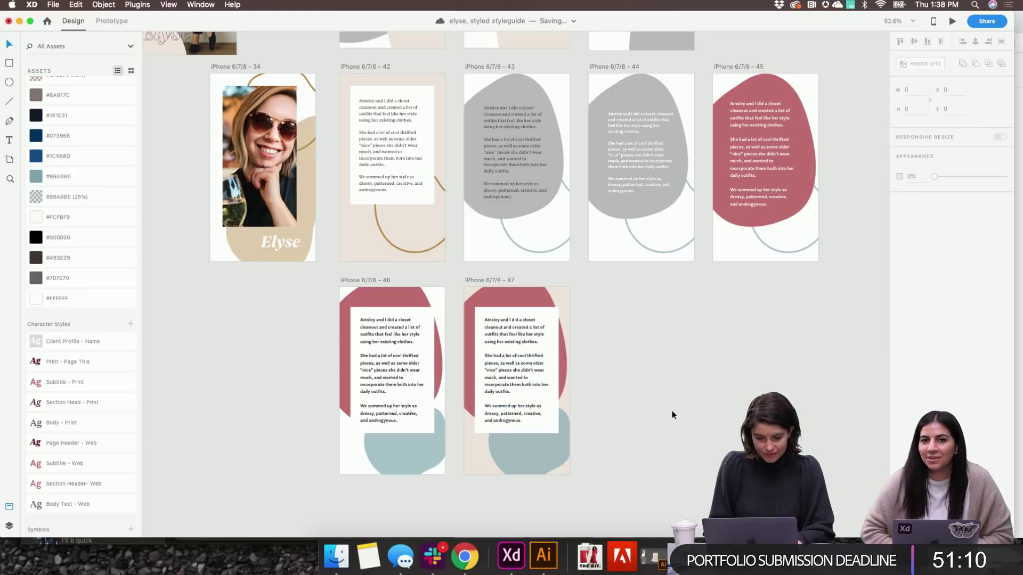
Duplicate artboard 47 and place the copy directly to its right
scroll(672, 411, "up", 2)
scroll(671, 414, "up", 3)
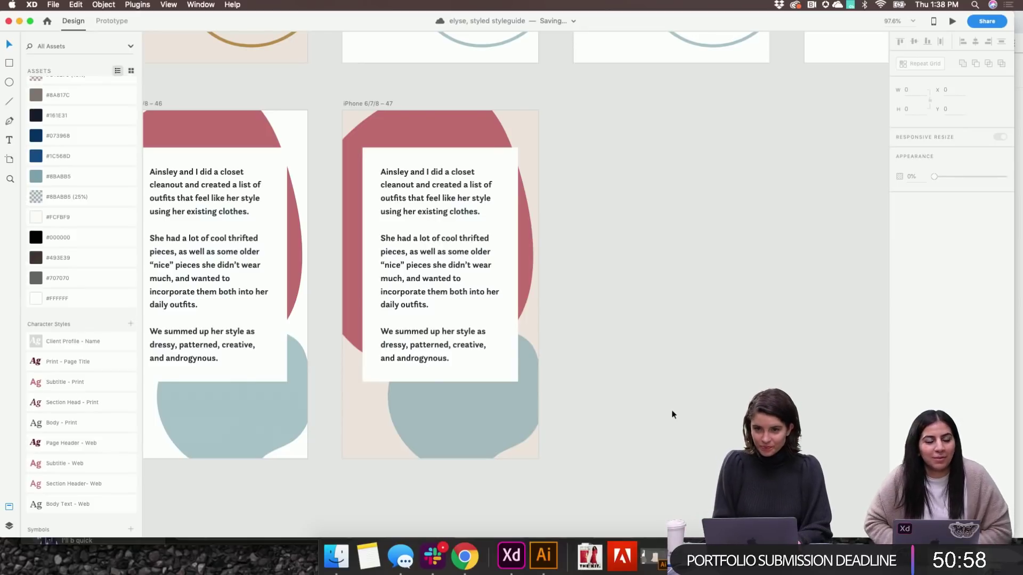
scroll(734, 375, "down", 10)
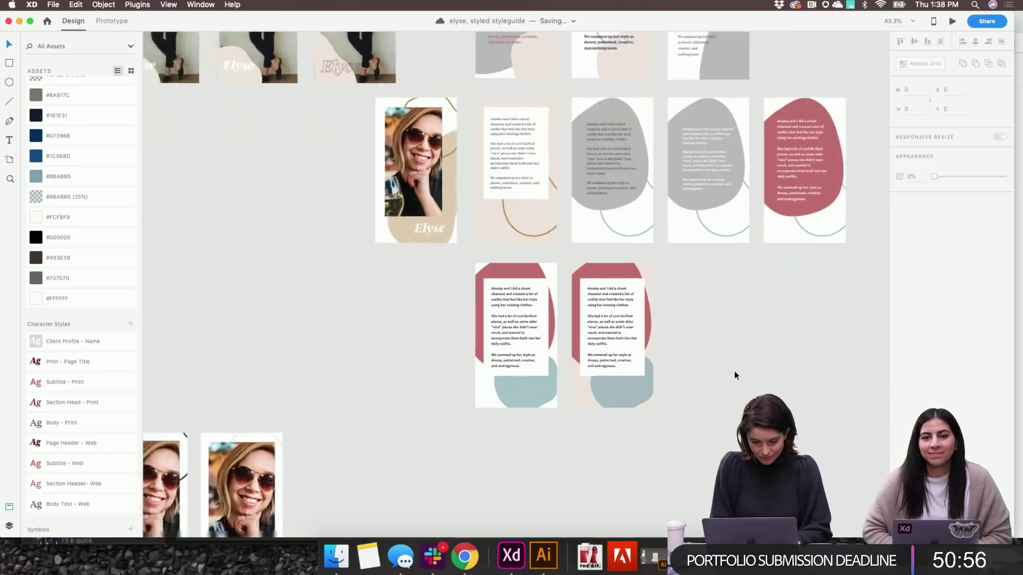
scroll(735, 370, "down", 5)
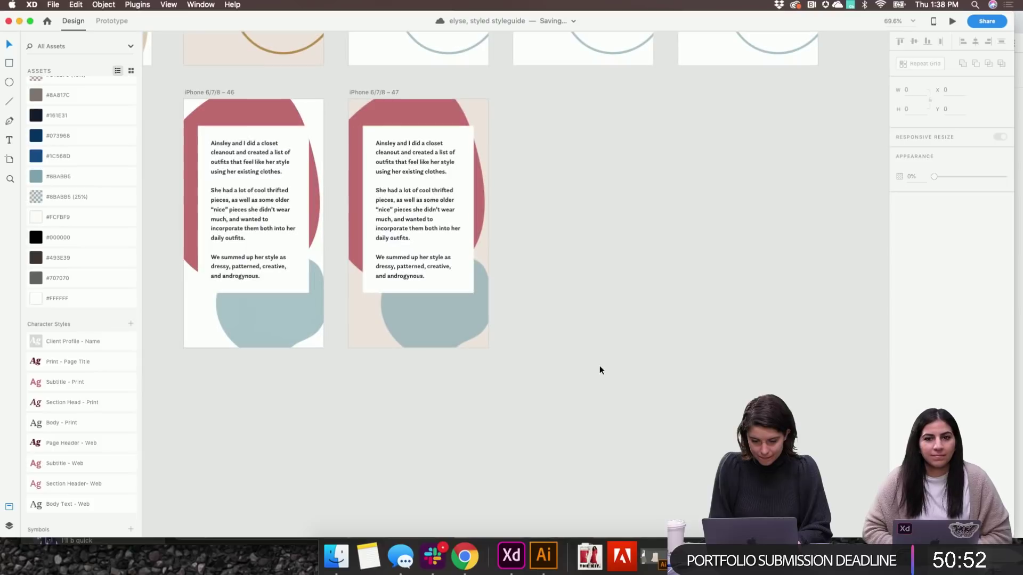
scroll(599, 371, "up", 2)
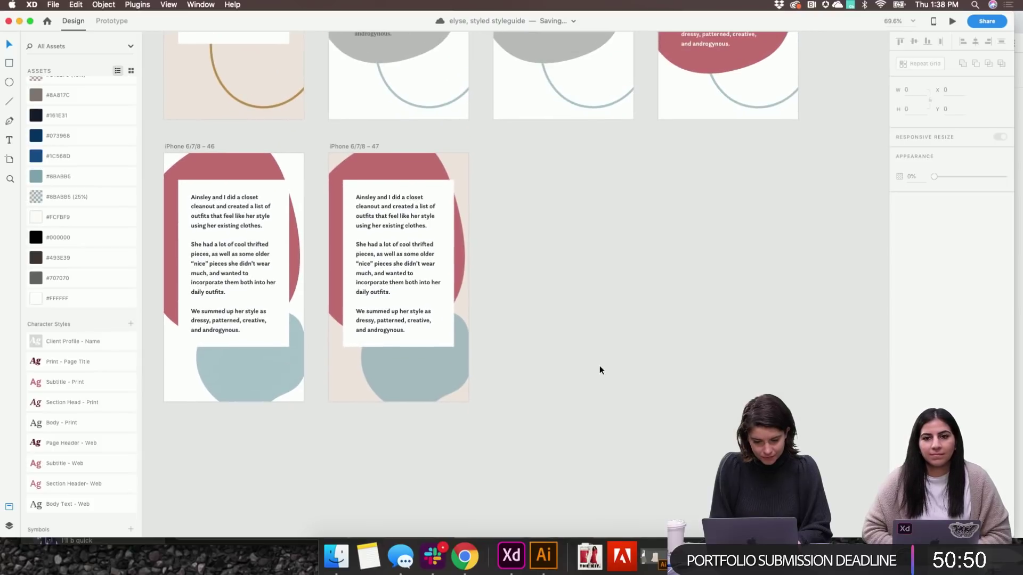
left_click_drag(349, 146, 516, 156)
Delete the blue-grey shape from artboard 48
left_click(519, 168)
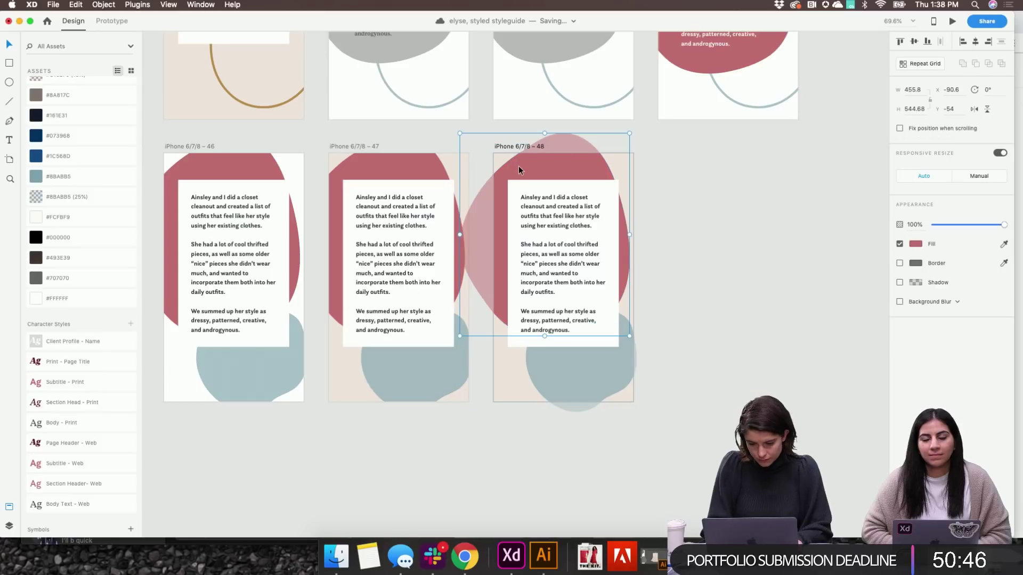
left_click(554, 391)
key("Delete")
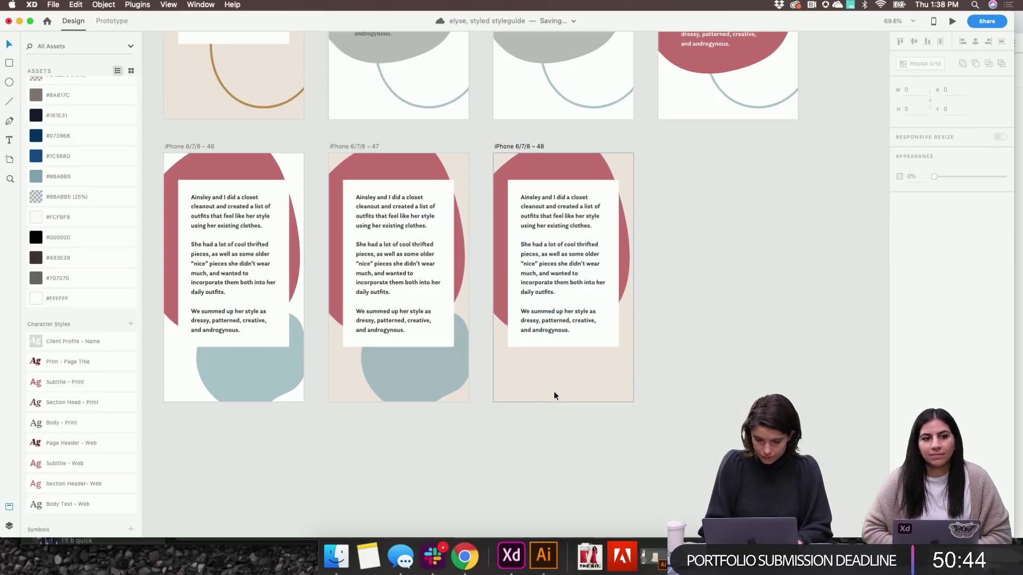
Move artboard 48's red shape to the lower-right corner at X 75.4, Y 241 and scale it down to 407.3 × 486.73
left_click_drag(543, 153, 645, 361)
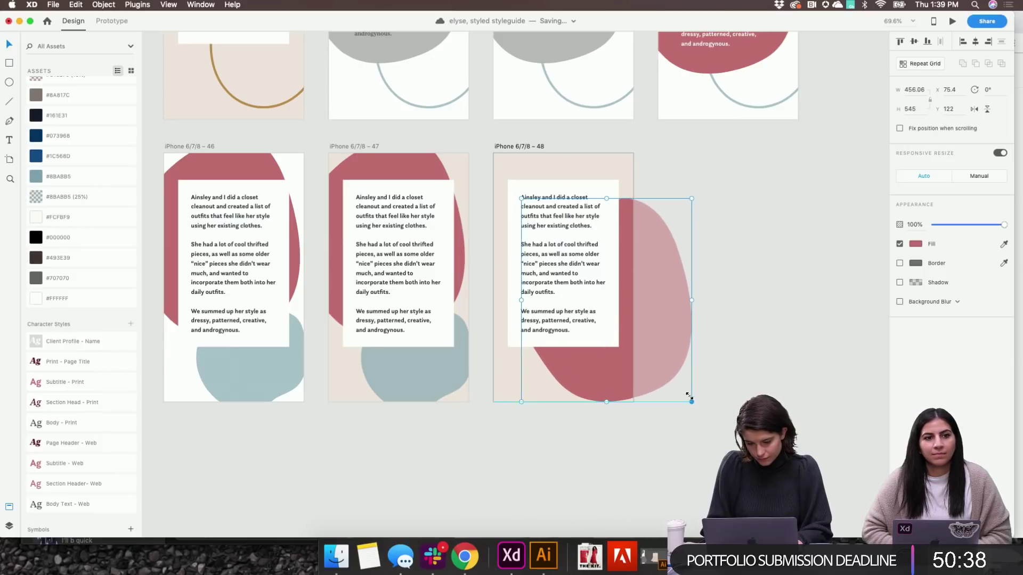
left_click_drag(690, 400, 675, 380)
left_click_drag(606, 366, 607, 410)
left_click(635, 488)
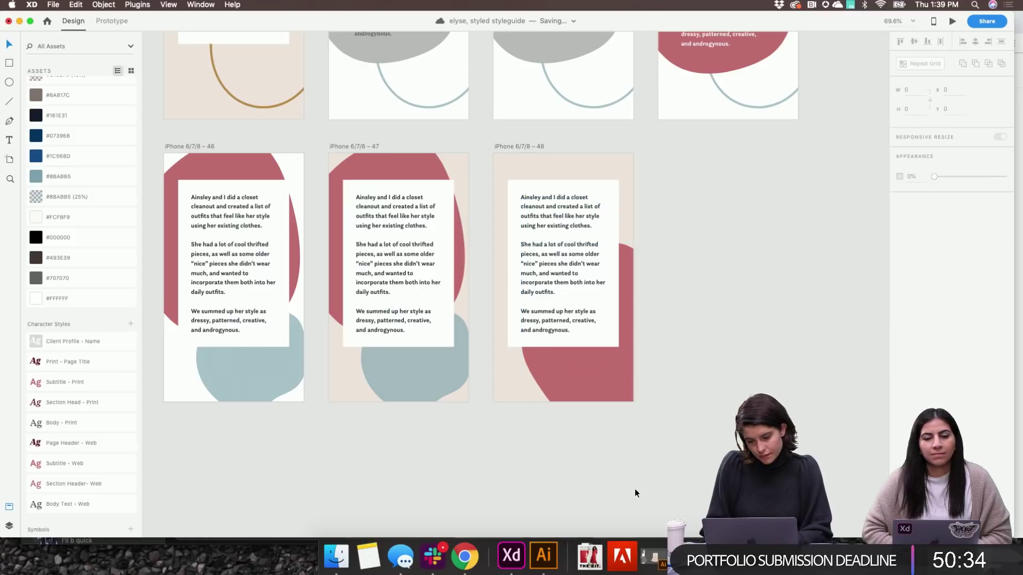
Scale artboard 48's red shape down to 336.52 × 402.14 and rotate it to -105°
left_click(600, 396)
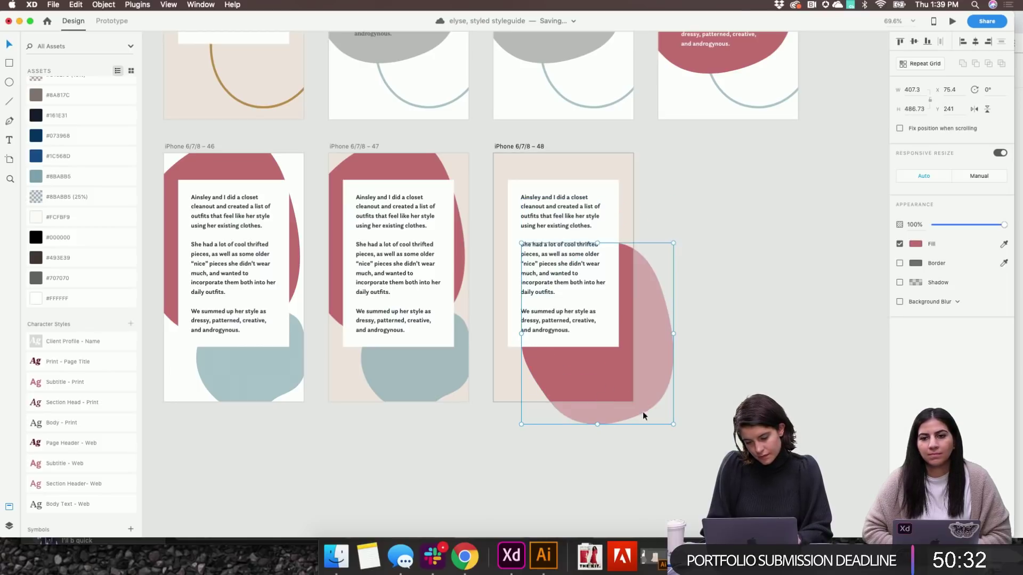
left_click_drag(673, 424, 700, 160)
Reposition artboard 48's red shape at X 15.89, Y 333.5 so it extends past the artboard's lower and right edges
key("shift+Down")
key("shift+Down")
key("shift+Down")
key("shift+Down")
key("shift+Down")
key("shift+Down")
key("shift+Down")
key("shift+Down")
key("shift+Down")
key("shift+Down")
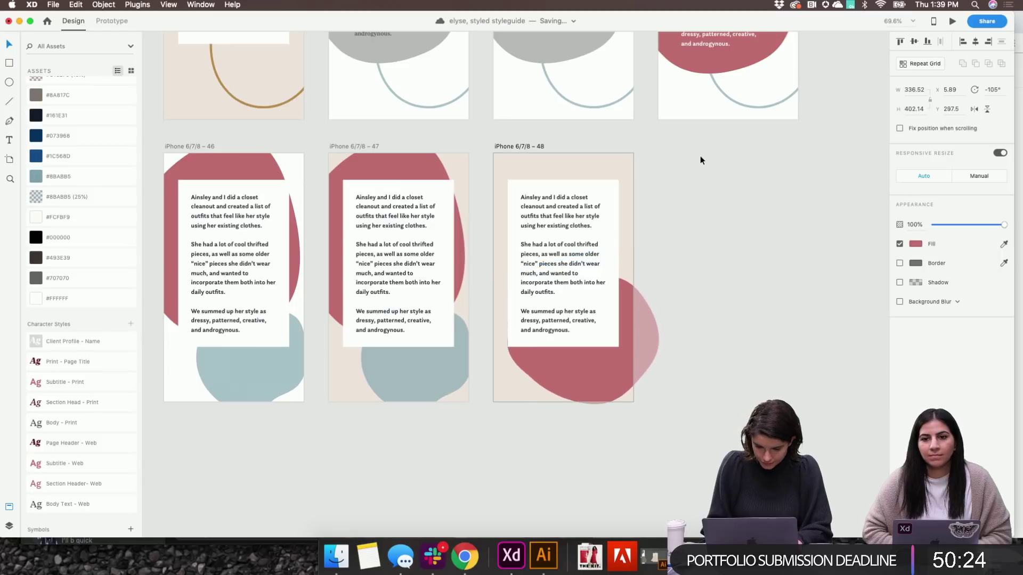
key("shift+Up")
key("shift+Up")
key("shift+Up")
key("shift+Up")
key("shift+Up")
key("shift+Up")
key("shift+Up")
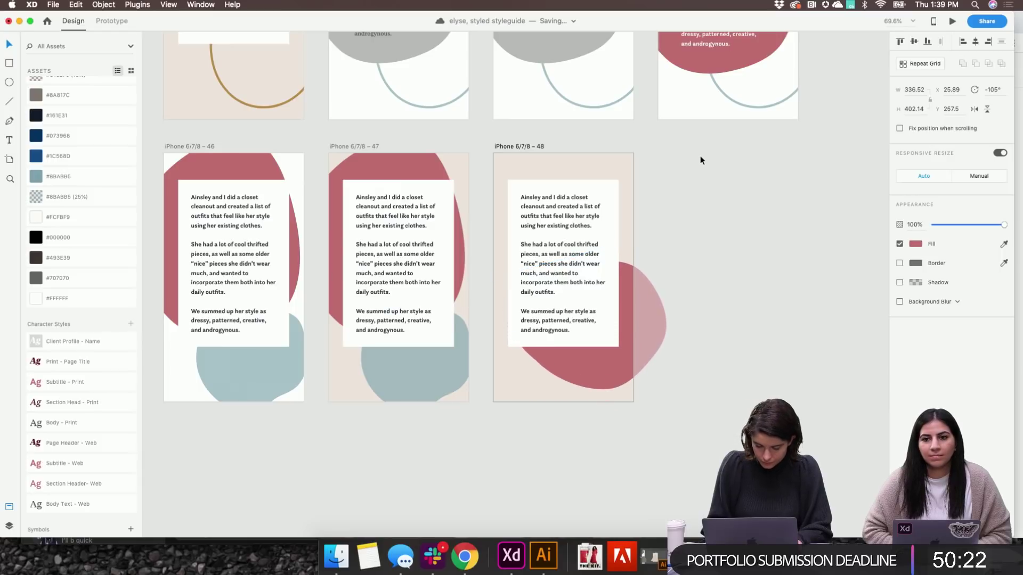
left_click(712, 200)
left_click_drag(593, 363, 590, 389)
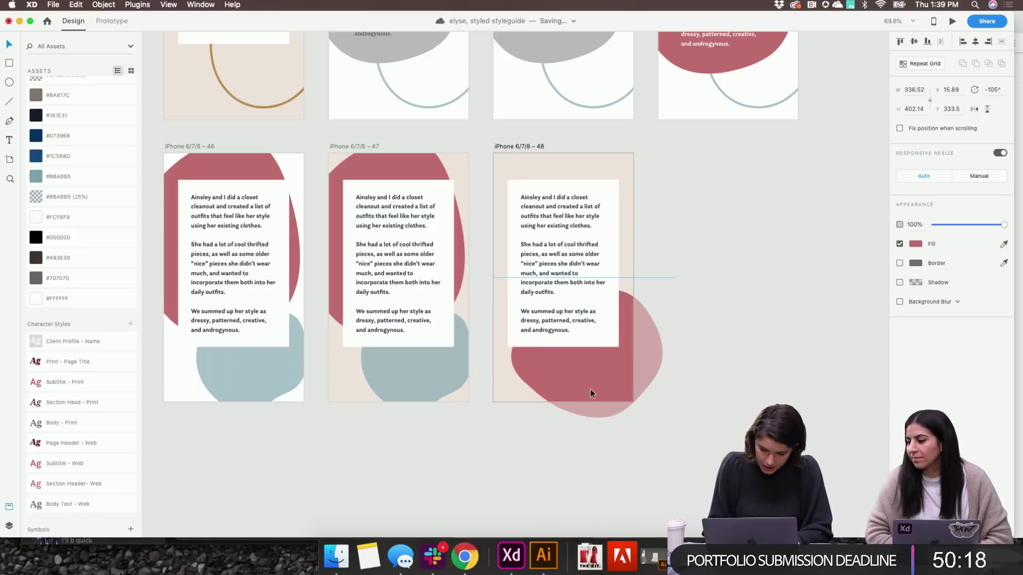
Review the text-slide layouts on artboards 35 to 48 side by side with the photo slides
scroll(590, 389, "down", 5)
scroll(591, 388, "up", 5)
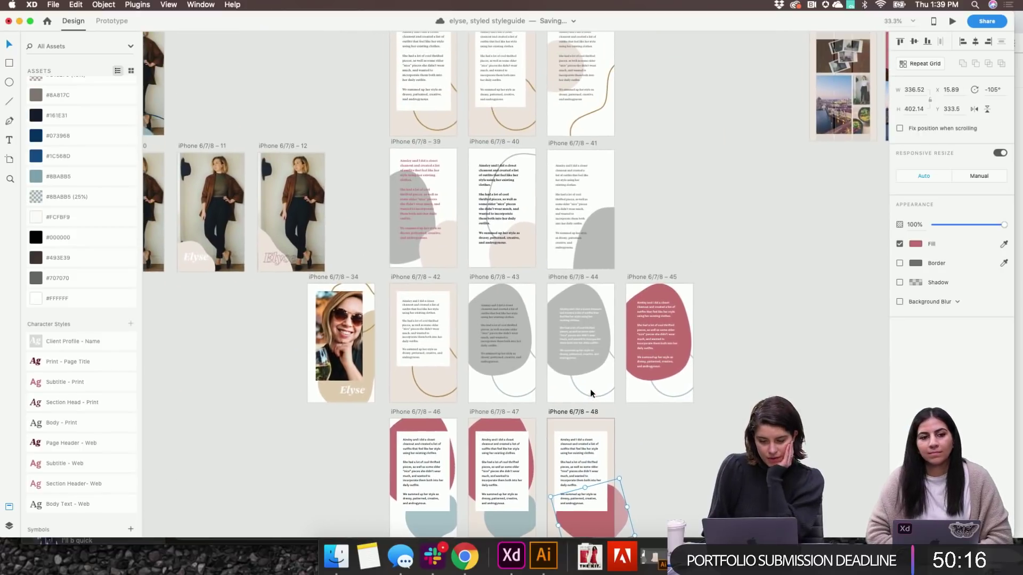
scroll(417, 367, "up", 3)
scroll(418, 366, "right", 2)
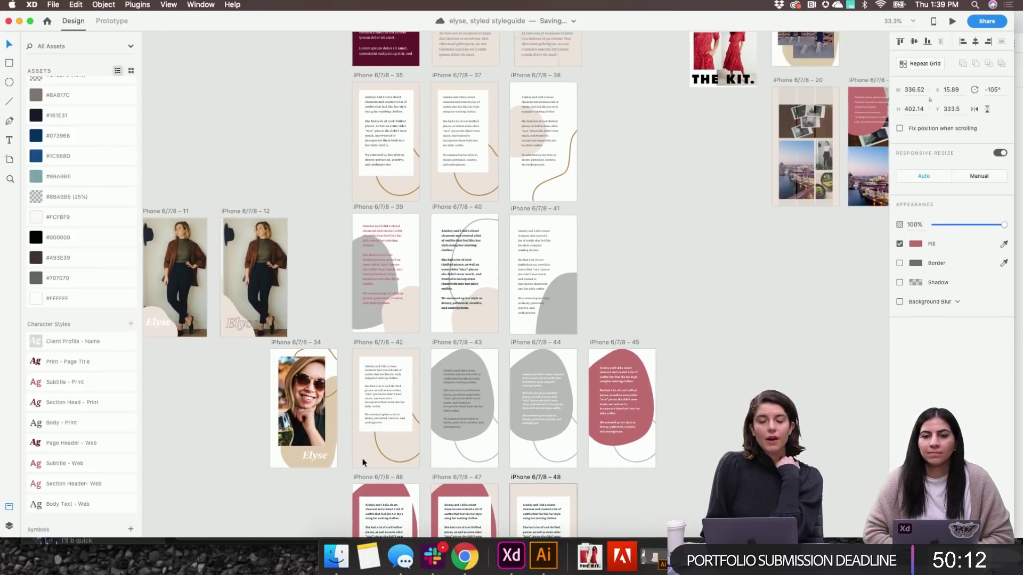
scroll(363, 456, "down", 3)
scroll(363, 457, "right", 1)
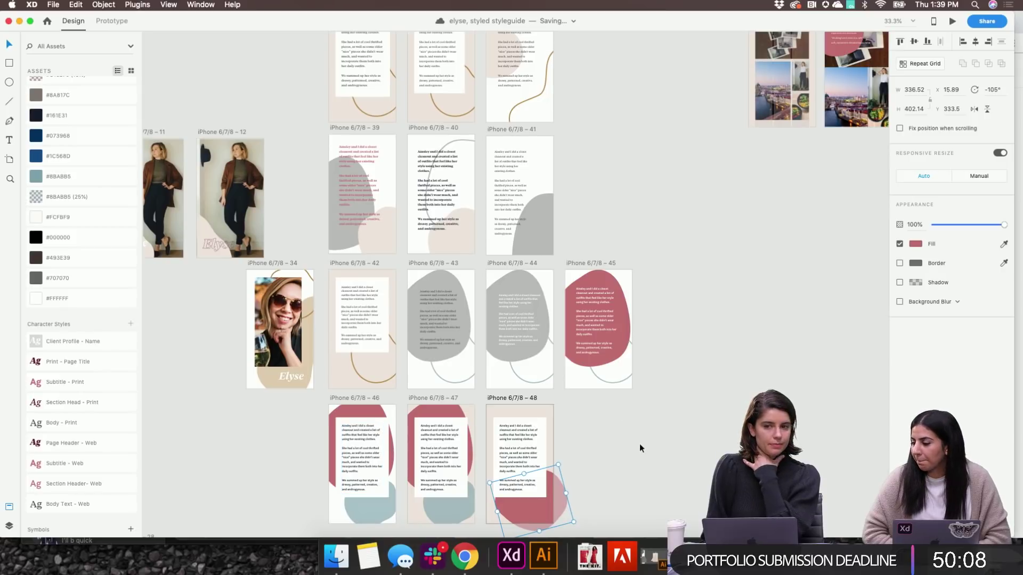
scroll(639, 444, "down", 1)
scroll(640, 443, "right", 1)
scroll(639, 444, "down", 2)
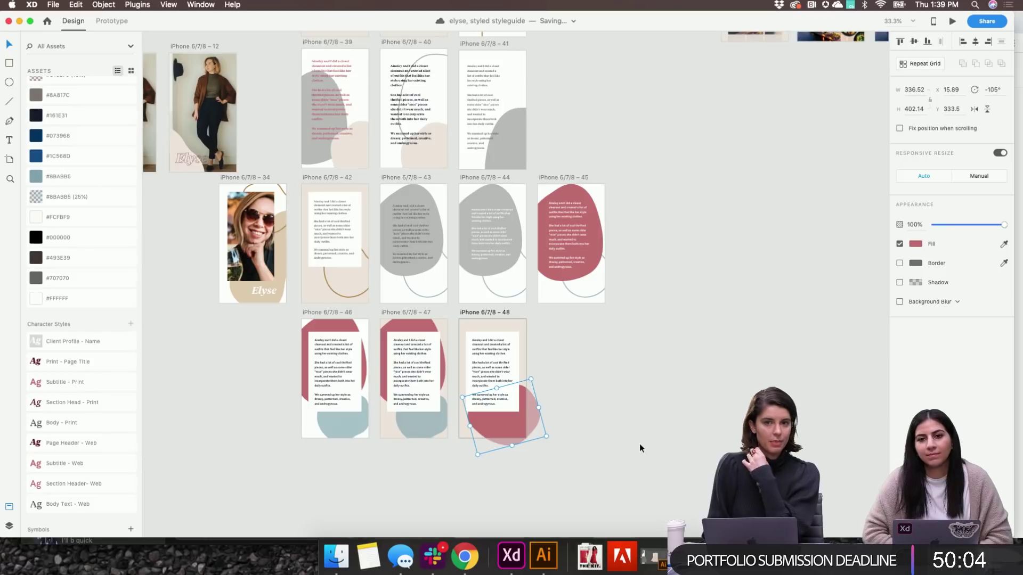
left_click(600, 449)
Rotate artboard 48's red shape to -151° and reposition it at X 54.01, Y 279.64 in the lower-right corner
scroll(600, 449, "up", 5)
scroll(604, 447, "left", 3)
scroll(605, 446, "up", 2)
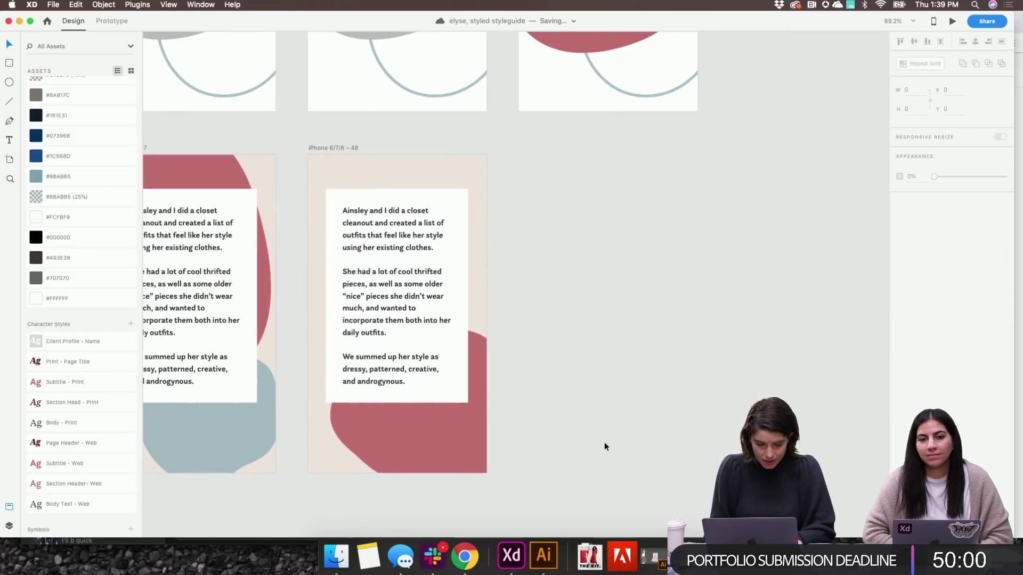
left_click(437, 434)
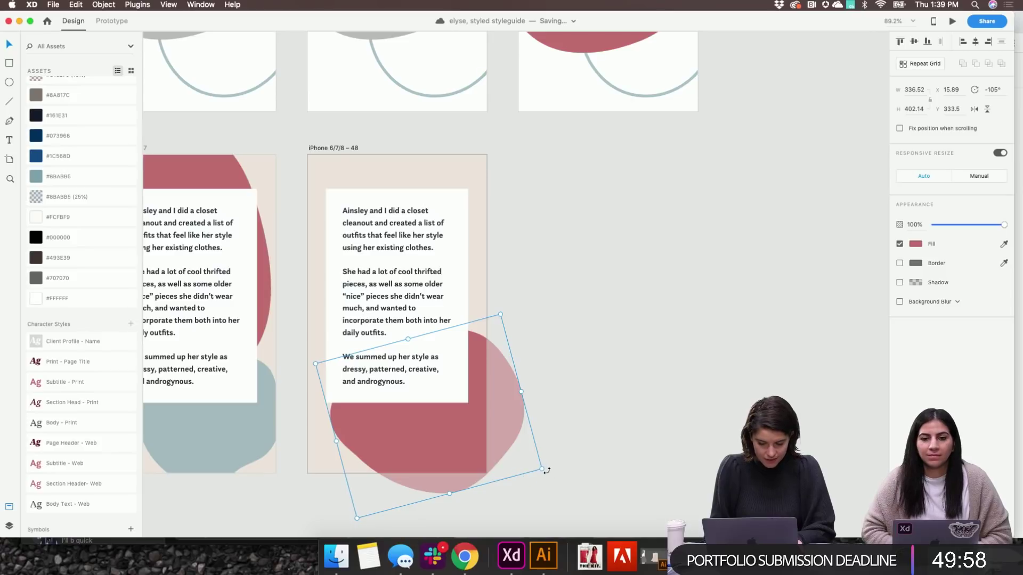
left_click_drag(546, 471, 605, 349)
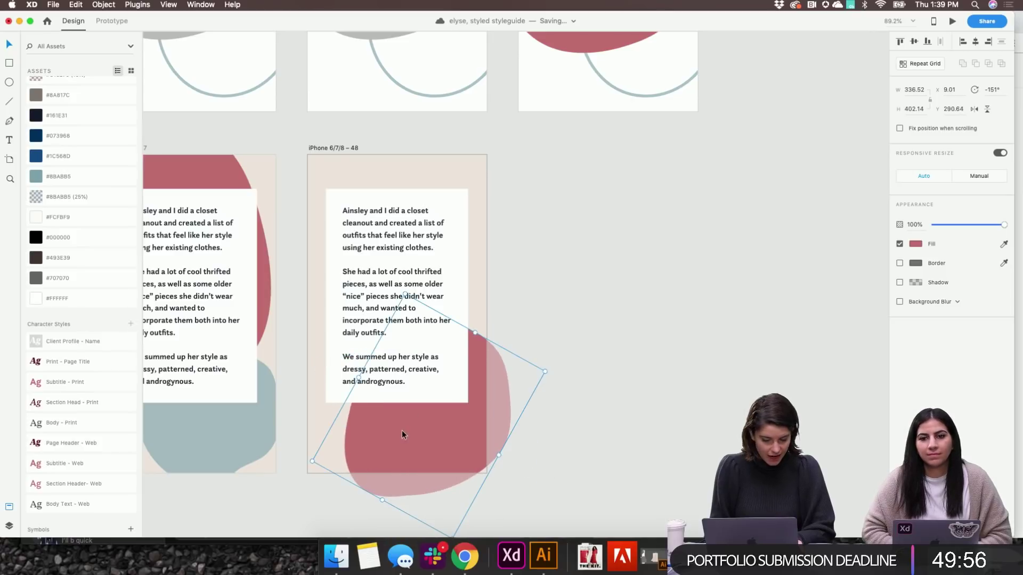
left_click_drag(402, 430, 424, 426)
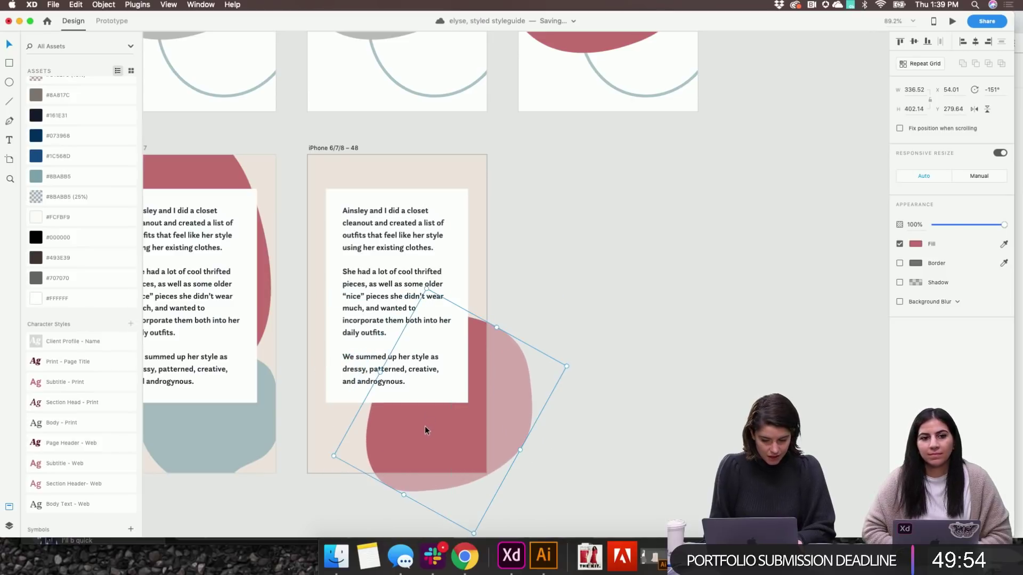
left_click(561, 175)
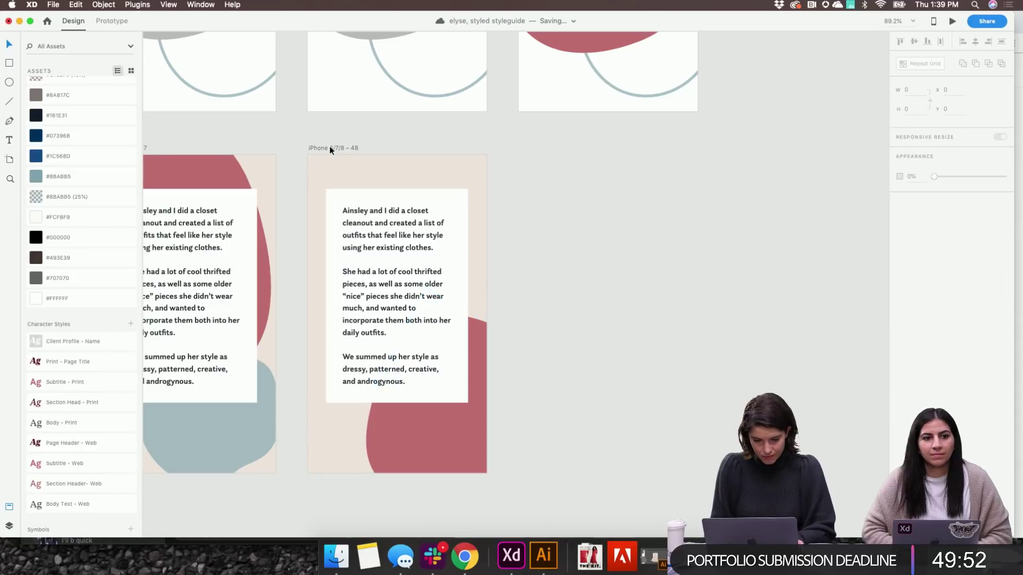
Duplicate artboard 48 to its right and turn the copy's red shape into an unfilled outline with a red border of size 6
left_click_drag(329, 148, 539, 180)
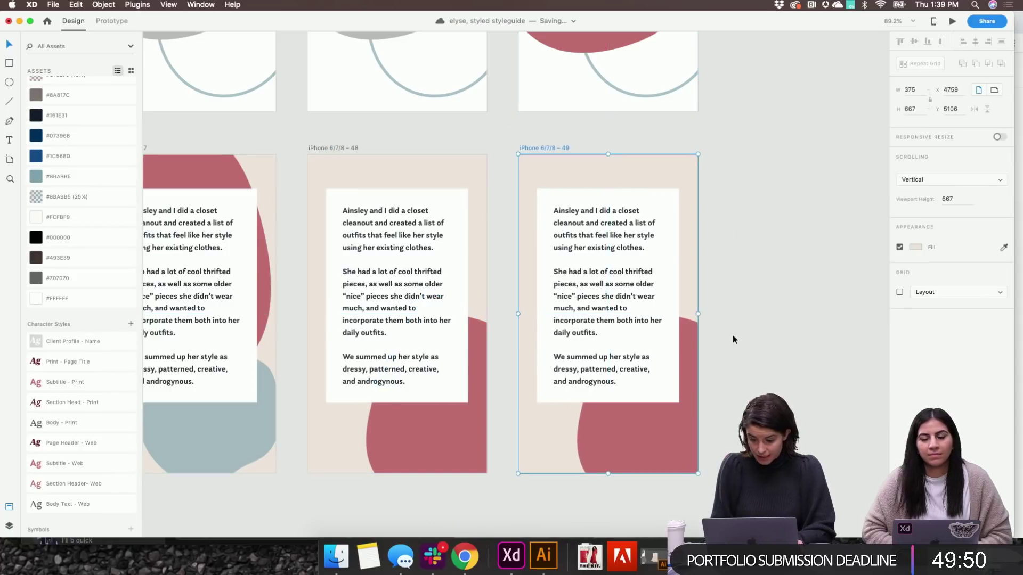
left_click(631, 434)
left_click(899, 263)
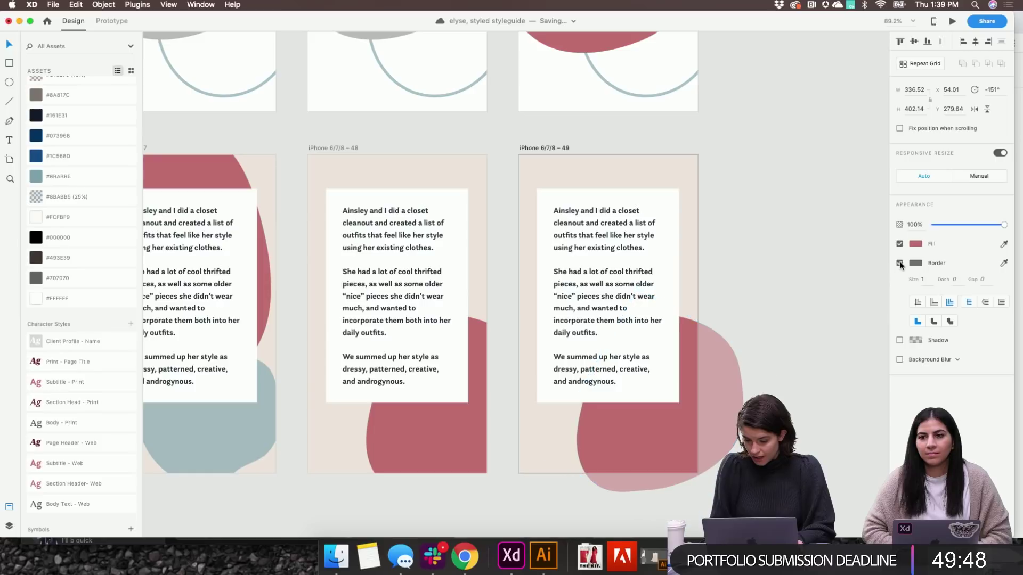
left_click(900, 245)
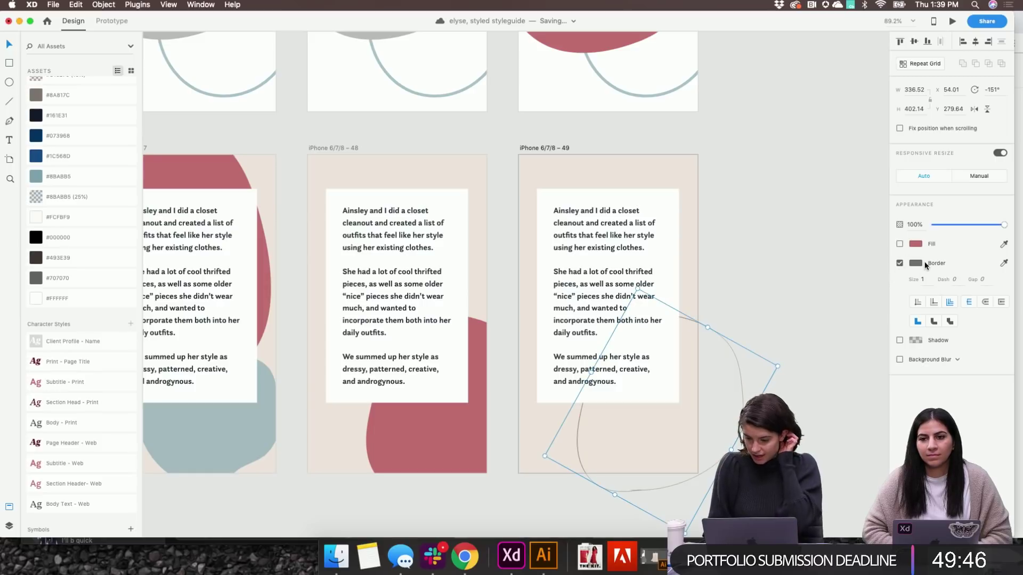
left_click(915, 263)
left_click(810, 323)
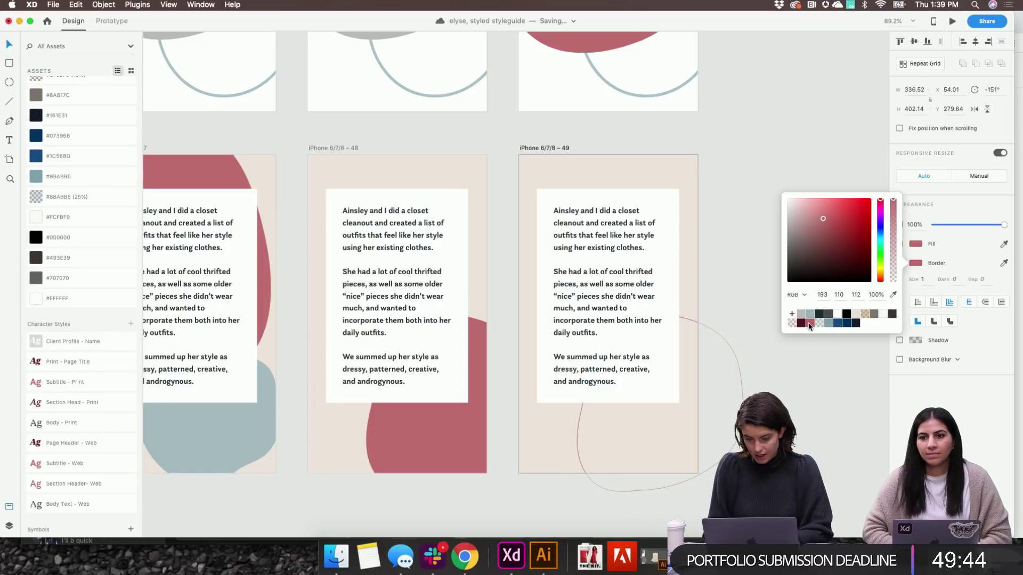
left_click(922, 279)
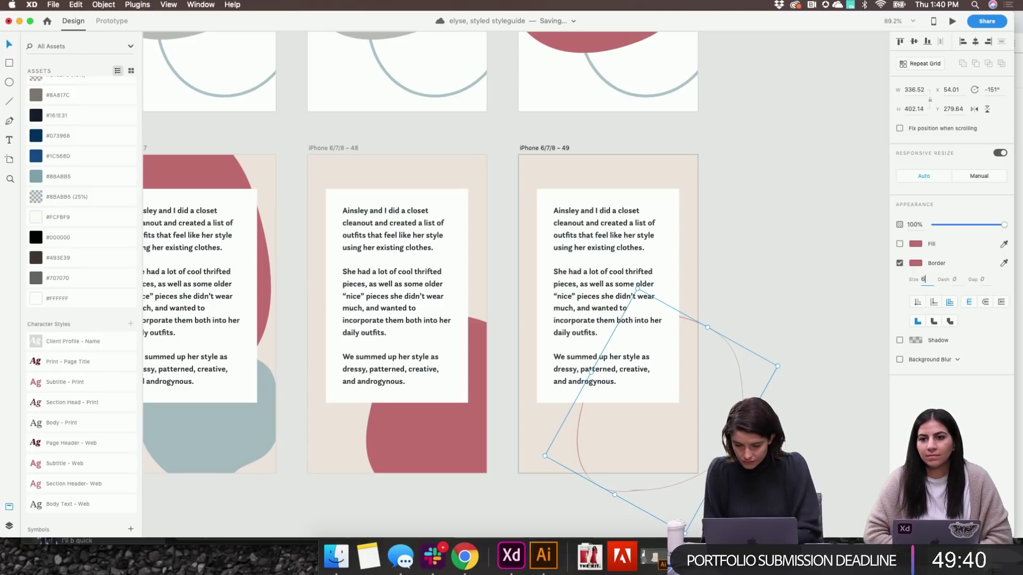
left_click(778, 389)
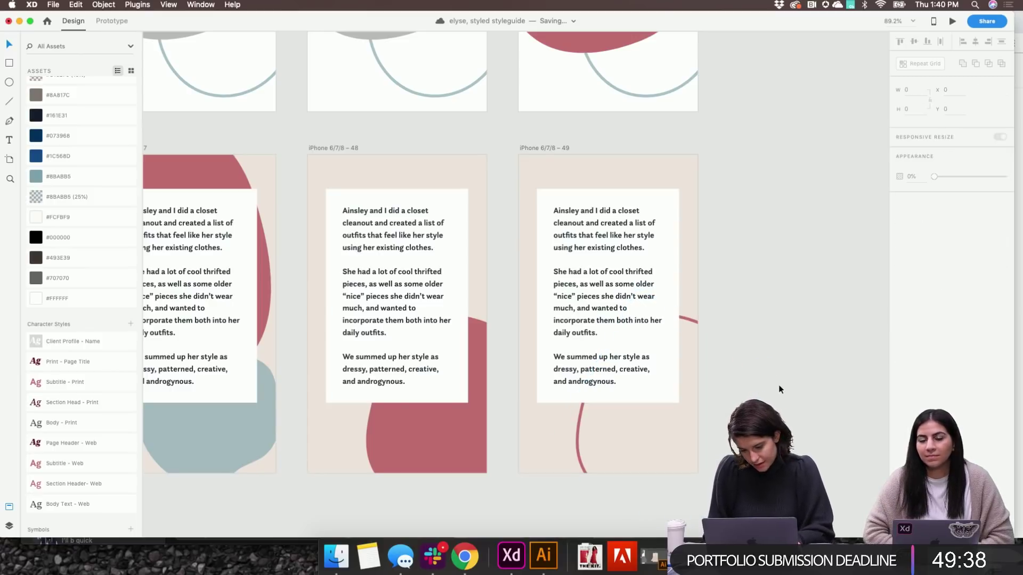
Scale artboard 49's red outline down to 262.03 × 313.13 and rotate it to -294°, at X 91.34, Y 296.72
left_click(580, 430)
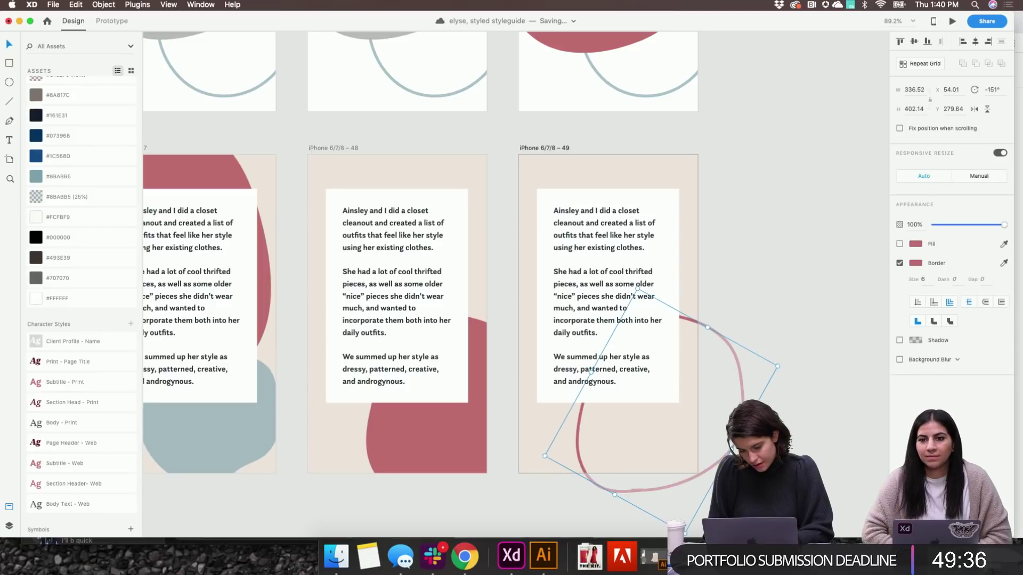
left_click_drag(685, 532, 685, 488)
left_click(685, 488)
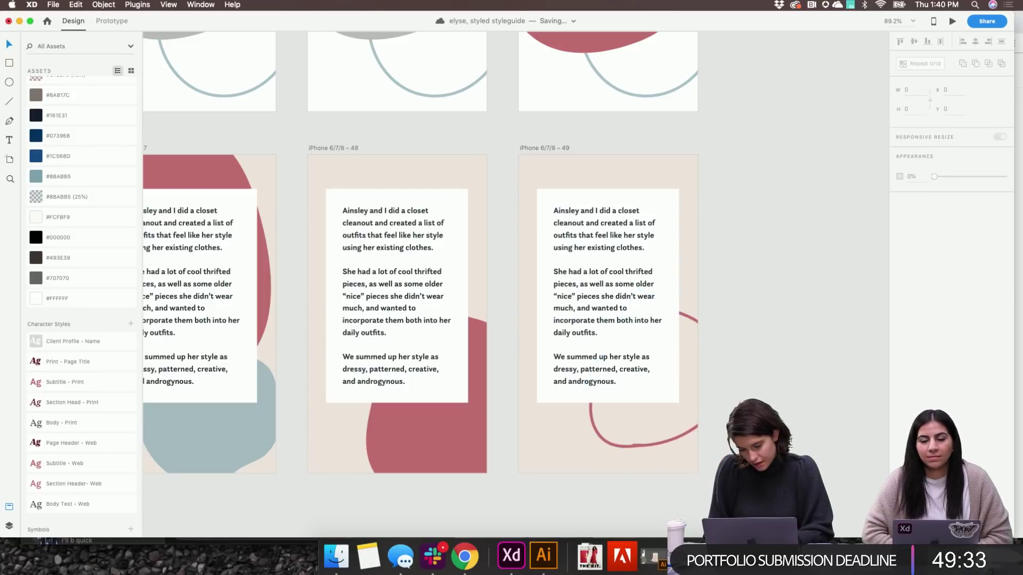
left_click(645, 446)
left_click_drag(675, 482, 769, 153)
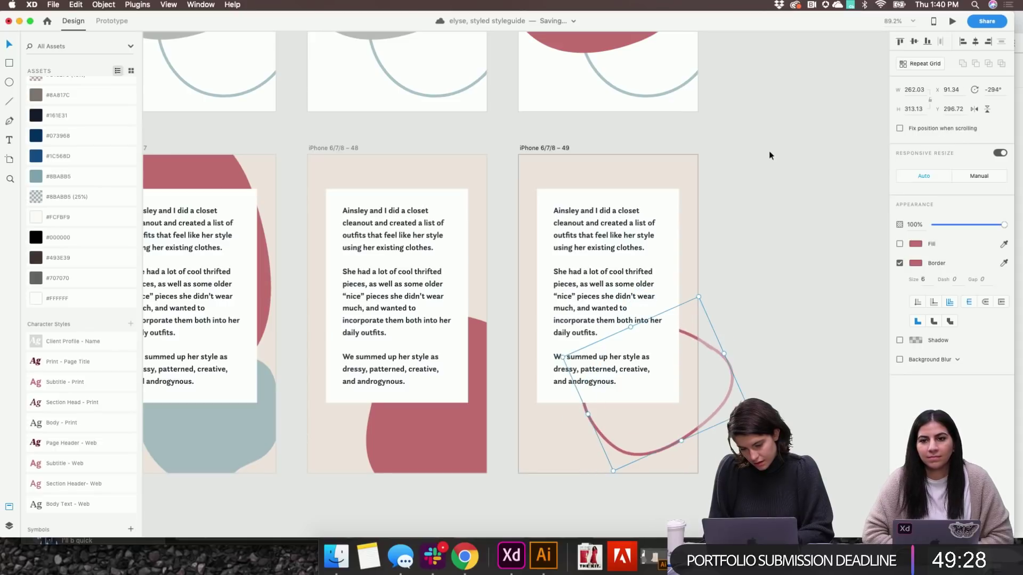
left_click(762, 305)
Compare artboard 49 with the other slides and briefly show its layout grid to check the text panel's alignment
scroll(759, 306, "down", 5)
scroll(760, 306, "up", 3)
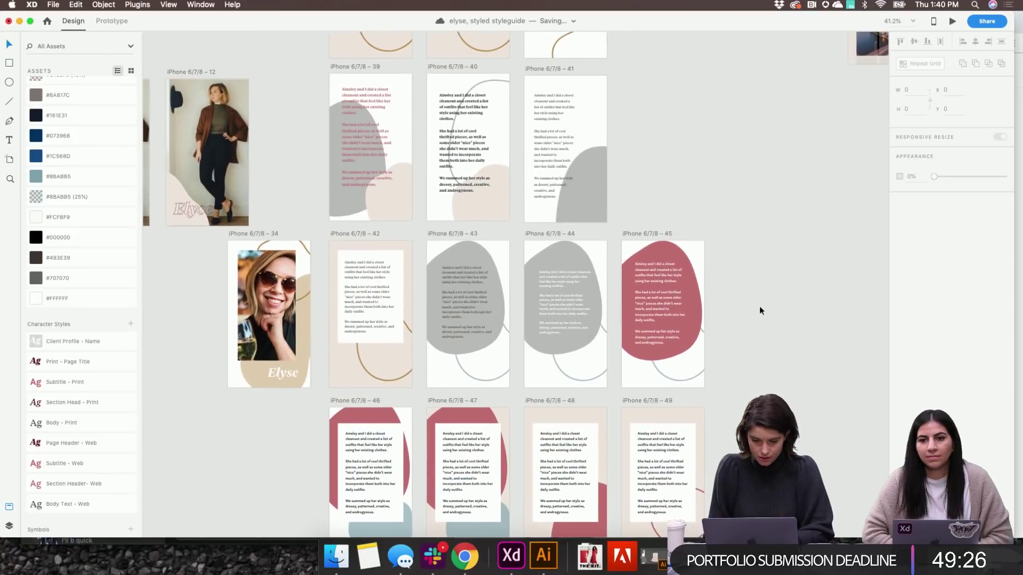
scroll(760, 305, "down", 2)
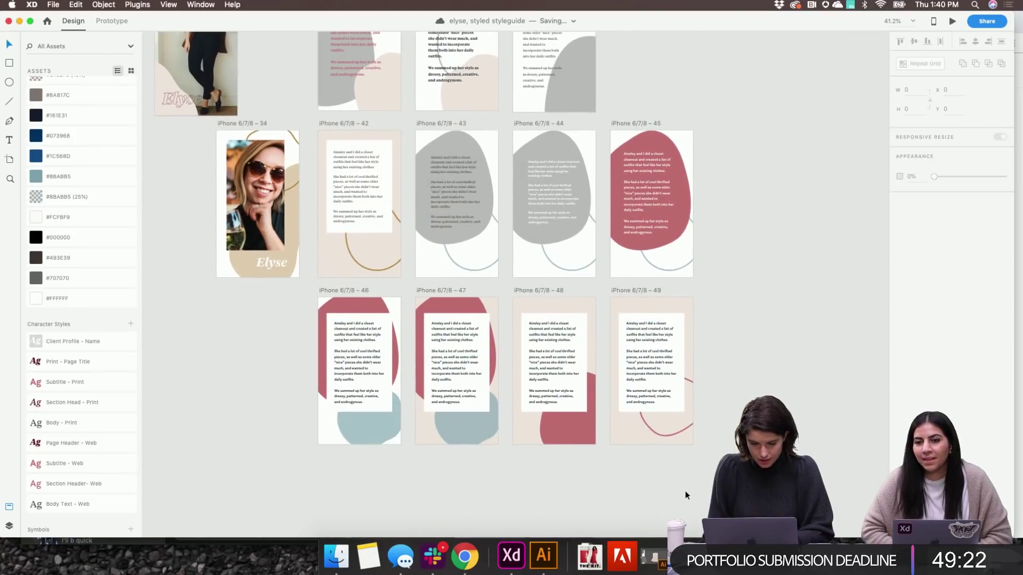
scroll(685, 491, "up", 4)
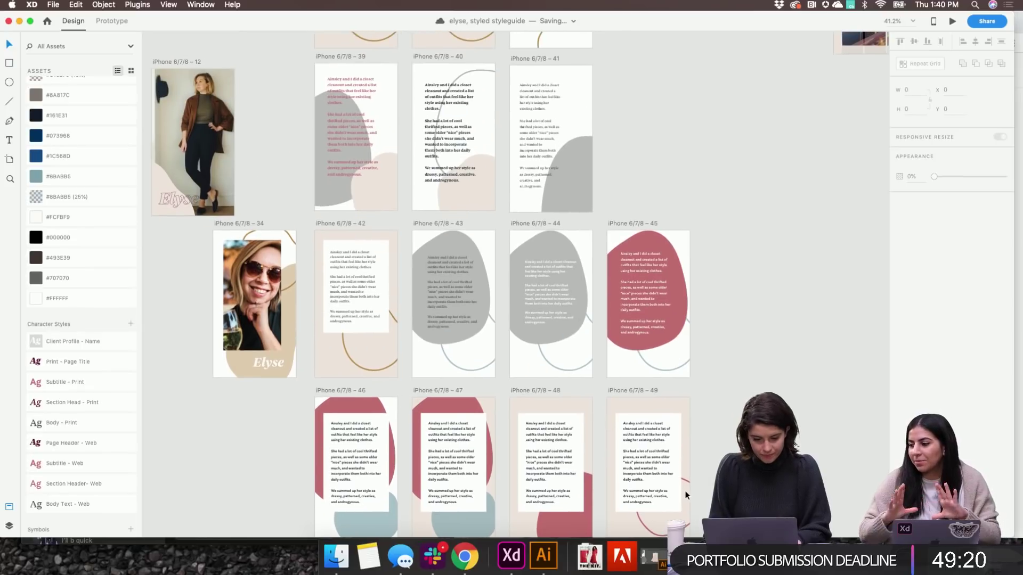
scroll(685, 491, "down", 3)
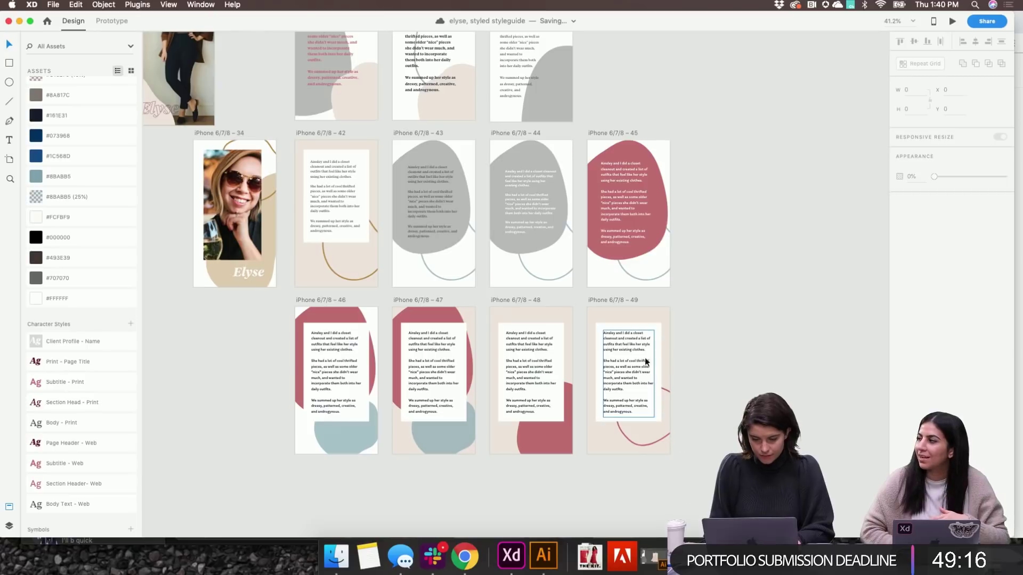
left_click(627, 298)
left_click(915, 246)
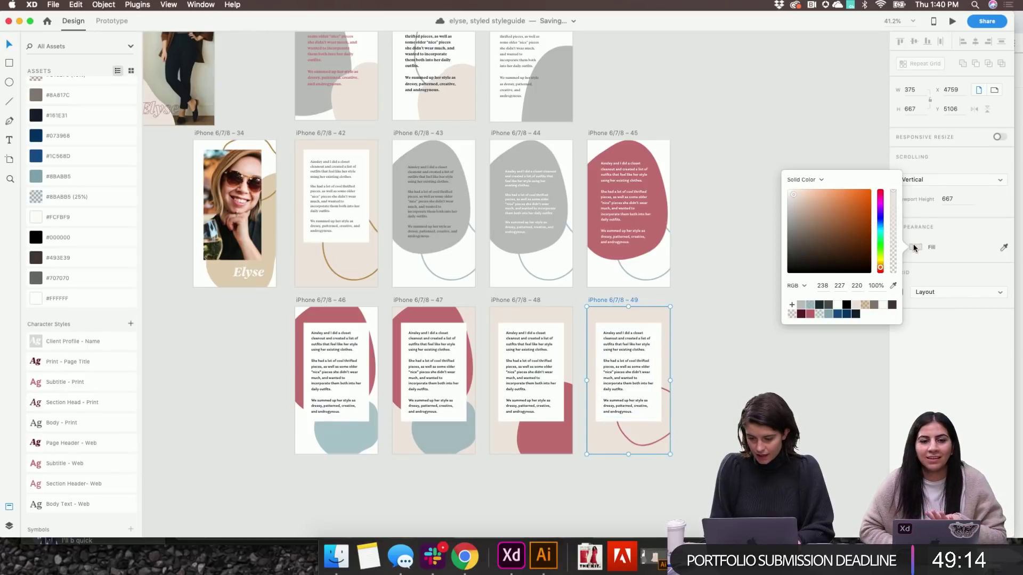
left_click(914, 248)
left_click(900, 292)
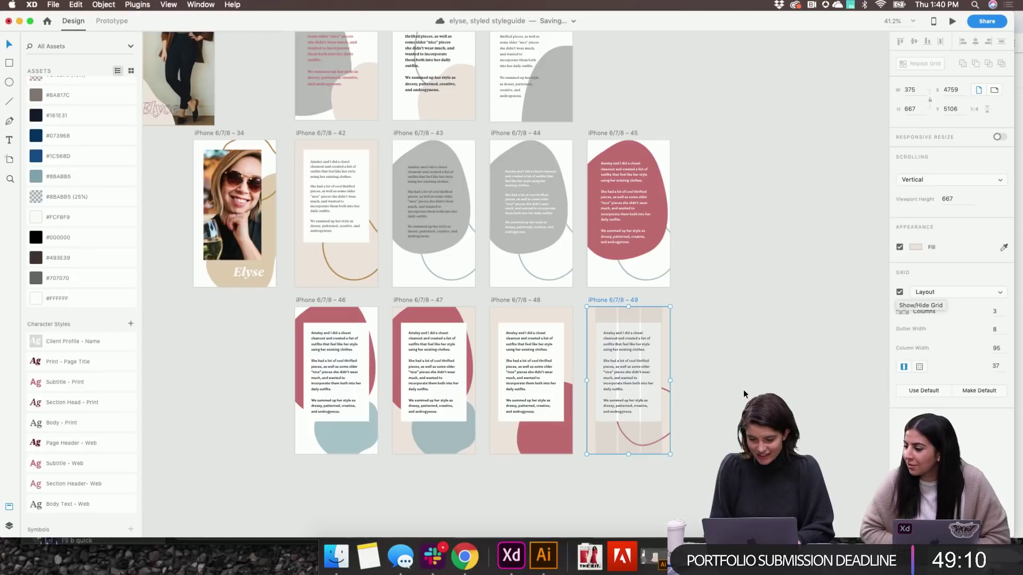
scroll(743, 391, "up", 5)
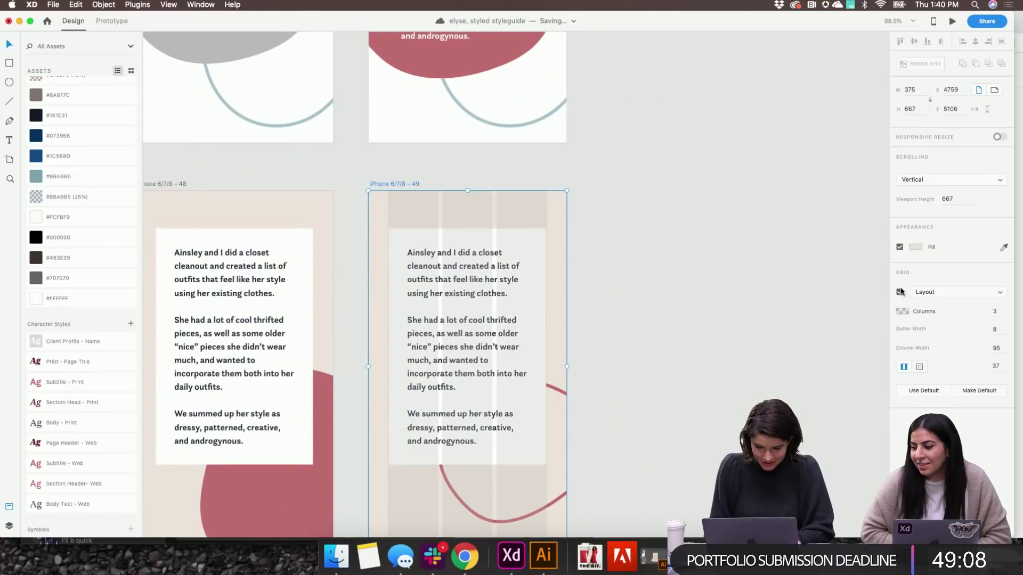
left_click(900, 293)
scroll(401, 217, "down", 5)
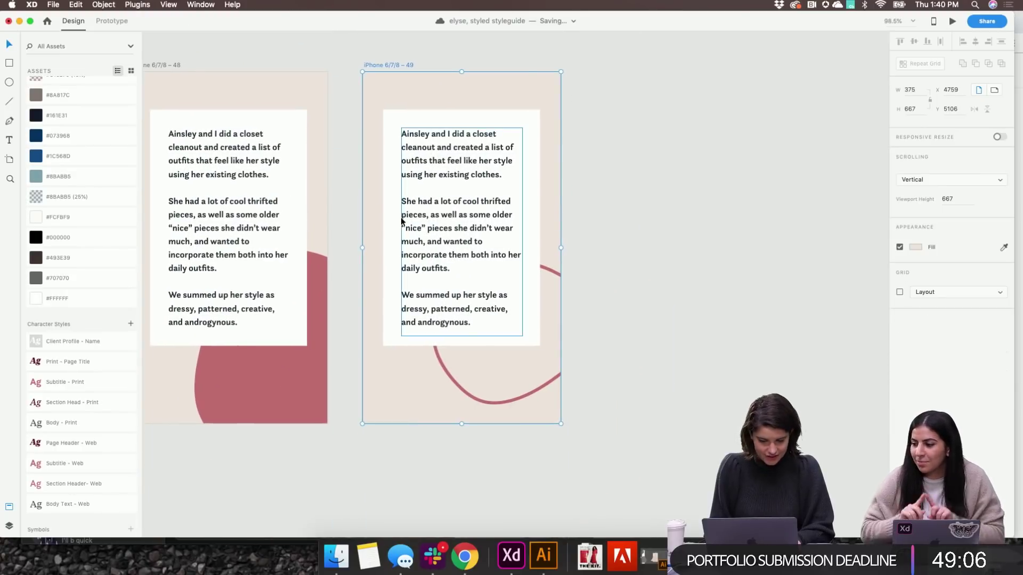
left_click(699, 264)
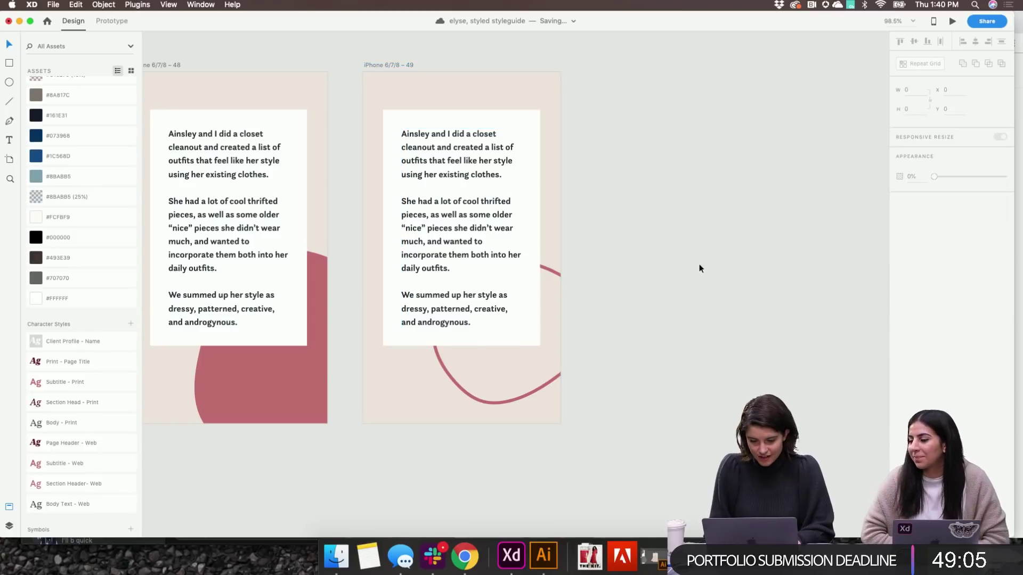
Nudge artboard 49's text block to X 74, Y 105 within its white panel
left_click(466, 291)
key("Up")
key("Up")
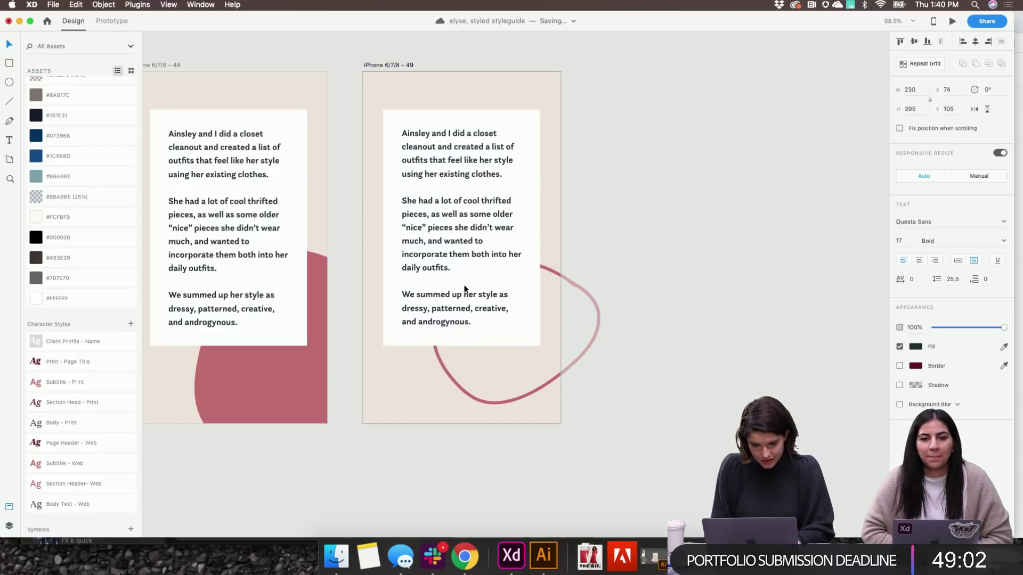
left_click(591, 322)
scroll(591, 320, "down", 5)
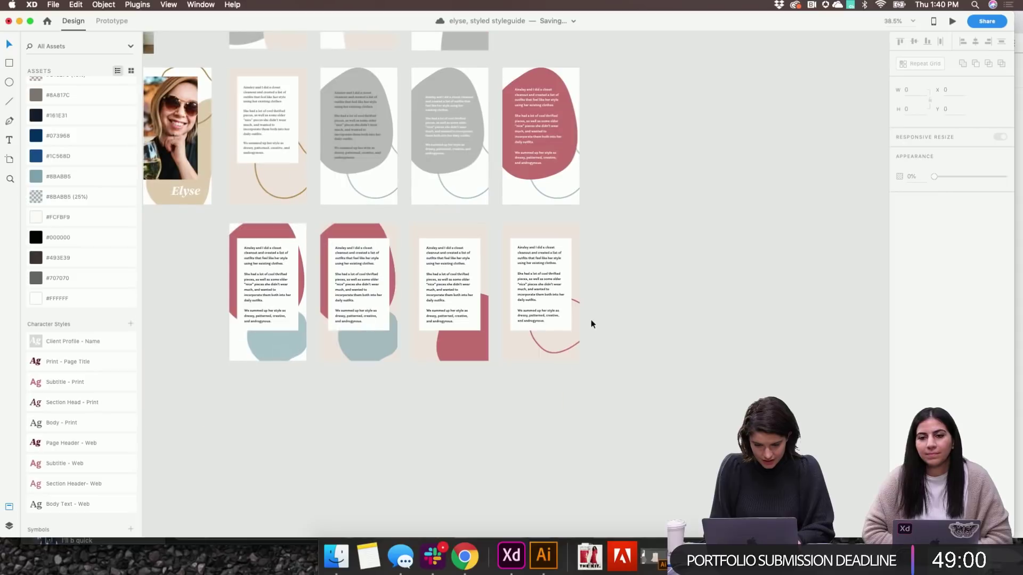
scroll(533, 309, "up", 3)
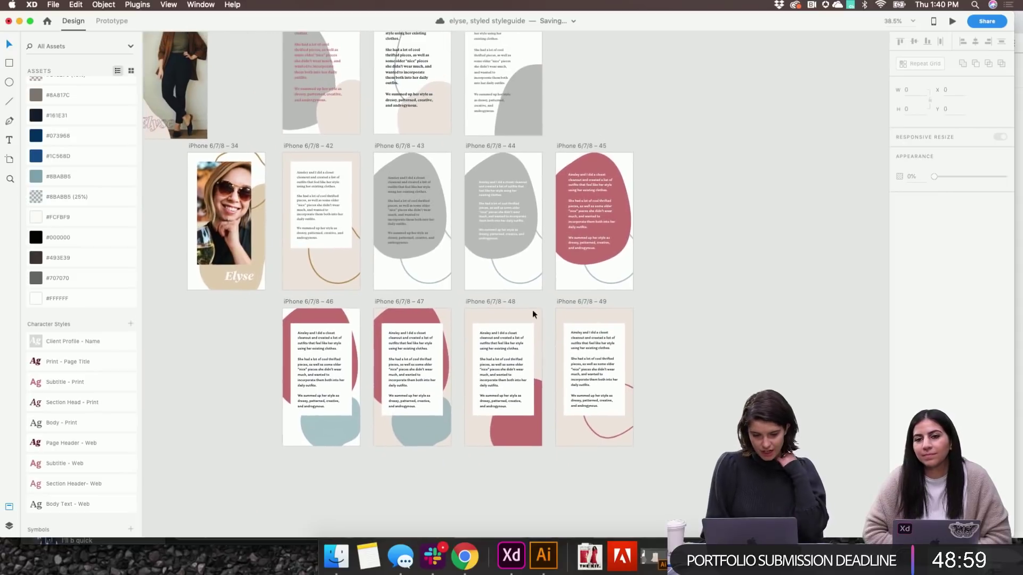
left_click(232, 198)
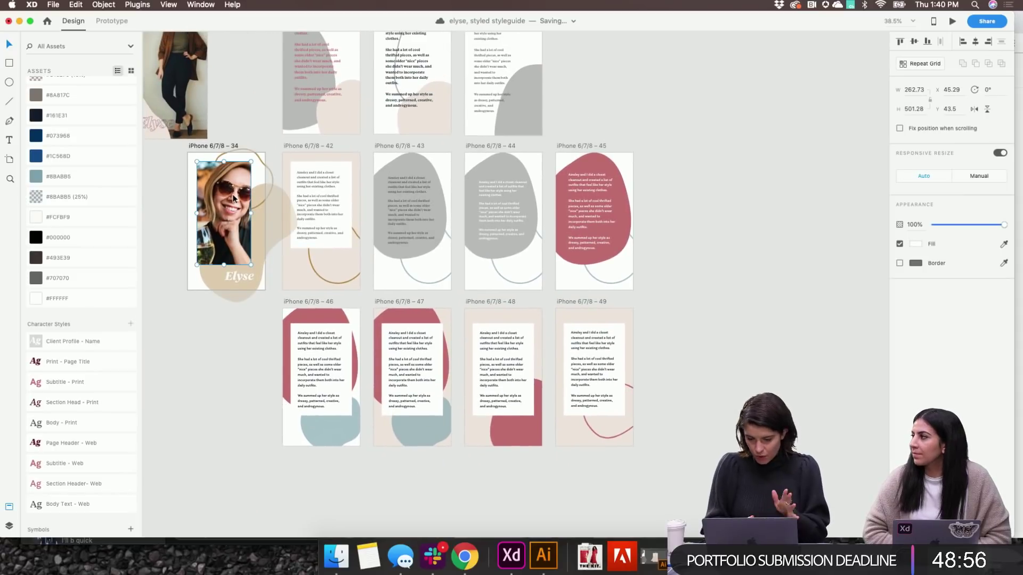
scroll(233, 198, "down", 2)
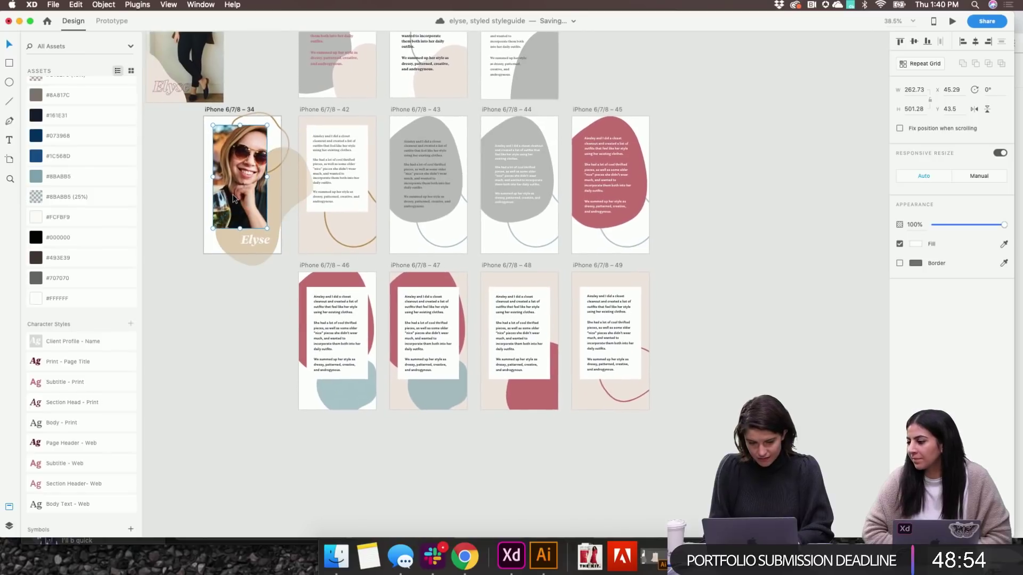
left_click(691, 300)
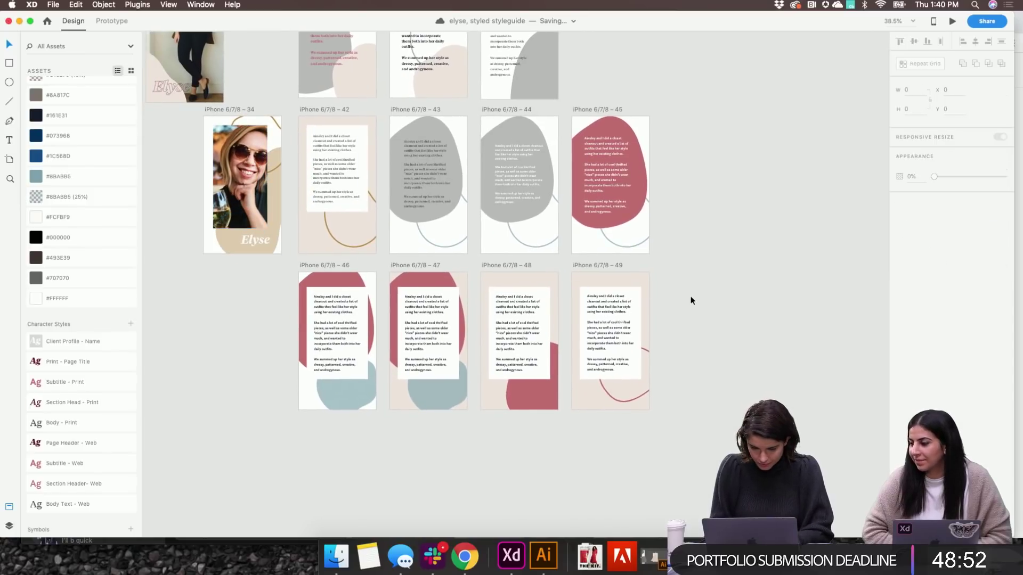
Shift all rows of All Text Slide artboards down one row and place photo artboard 34 above them at X 3433, Y 2089
scroll(290, 280, "down", 5)
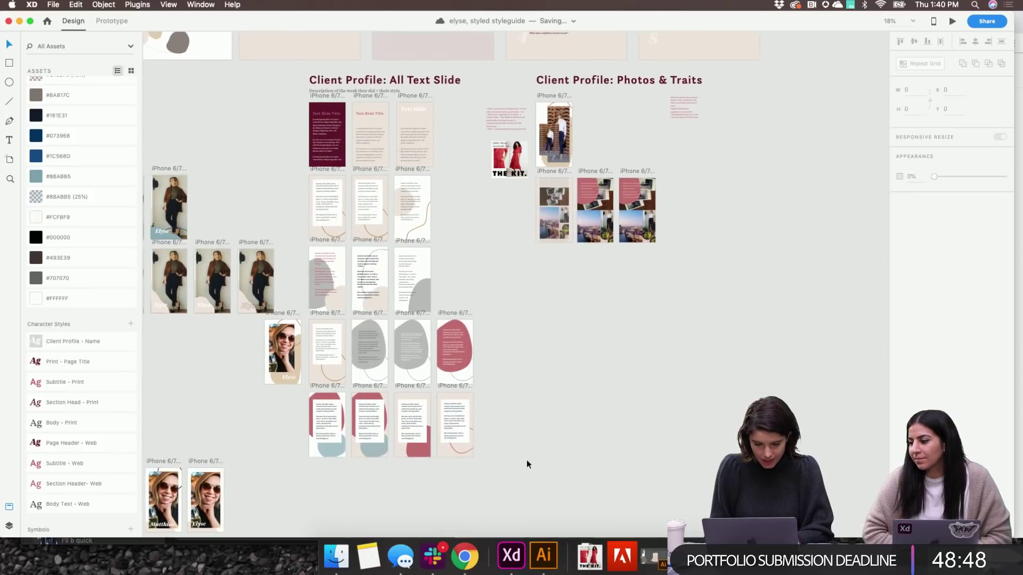
left_click_drag(497, 470, 326, 174)
left_click(219, 437)
left_click_drag(288, 315, 333, 91)
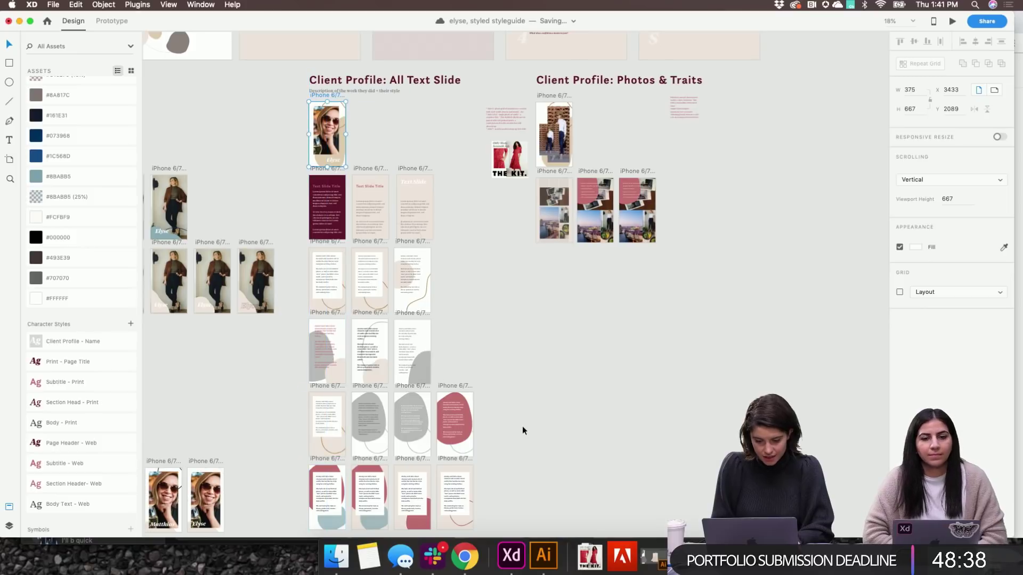
Duplicate artboard 49 with the red outline beside photo artboard 34 in the top row, aligning it with artboard 23 below
left_click_drag(456, 471, 368, 100)
left_click(487, 251)
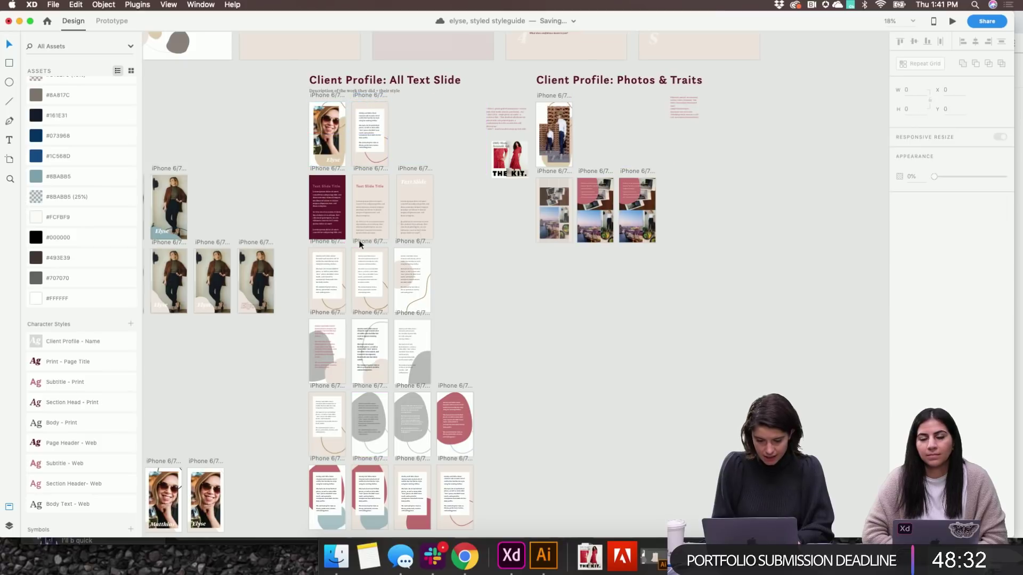
scroll(359, 244, "up", 5)
scroll(358, 243, "up", 3)
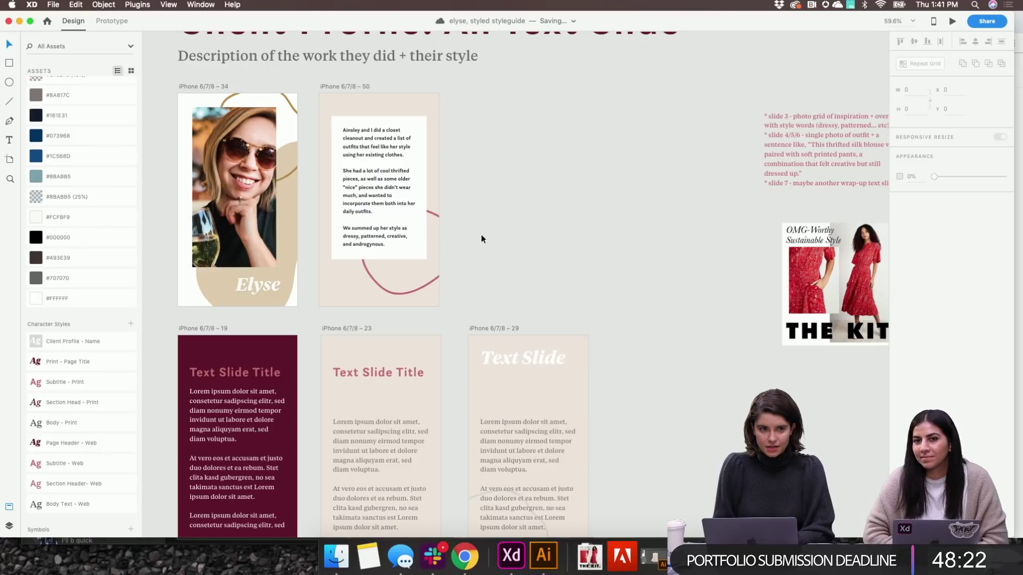
scroll(481, 238, "down", 3)
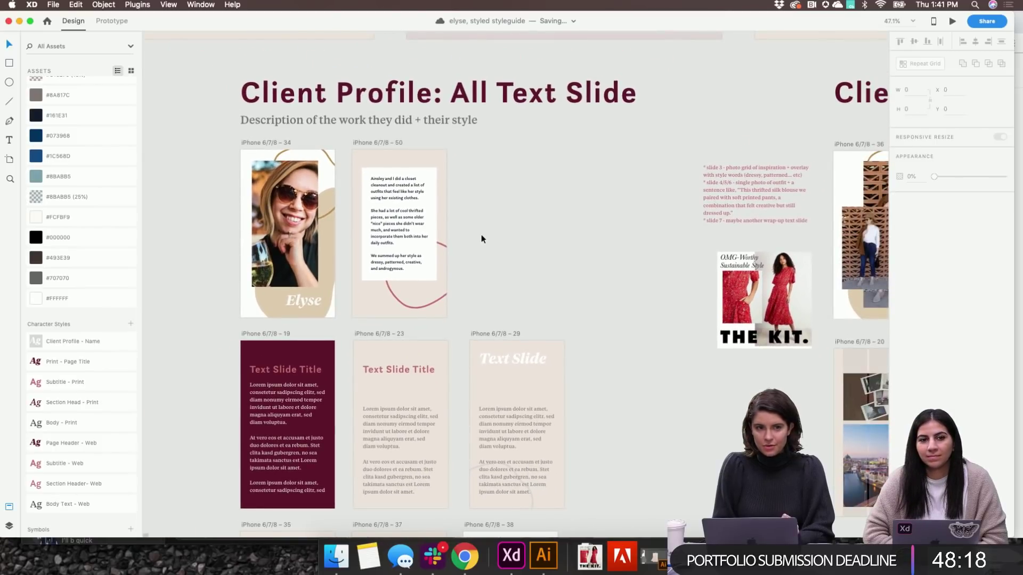
scroll(481, 239, "right", 2)
scroll(481, 239, "right", 1)
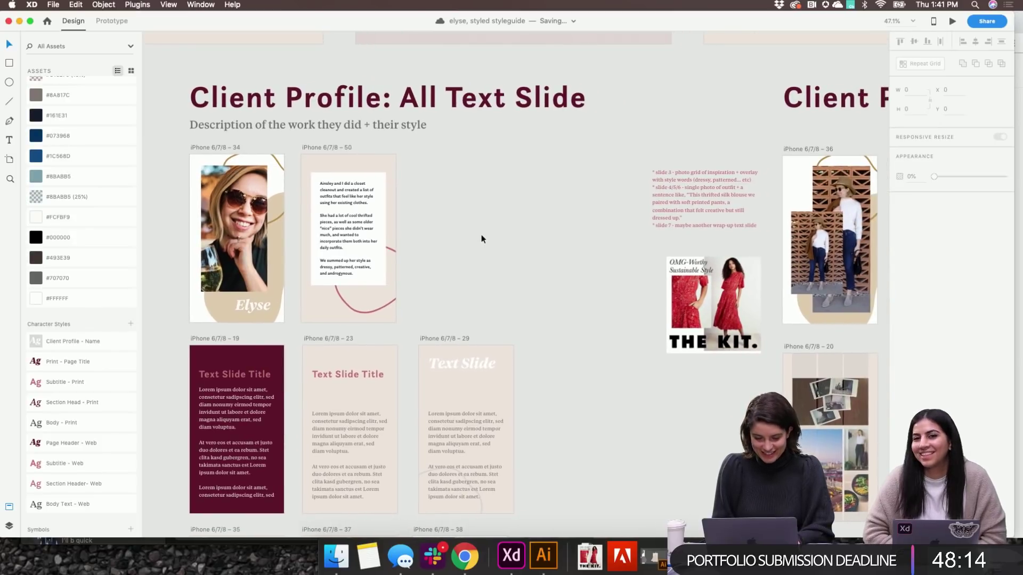
mouse_move(317, 148)
left_mouse_down()
mouse_move(344, 148)
mouse_move(318, 148)
left_mouse_up()
left_click(501, 217)
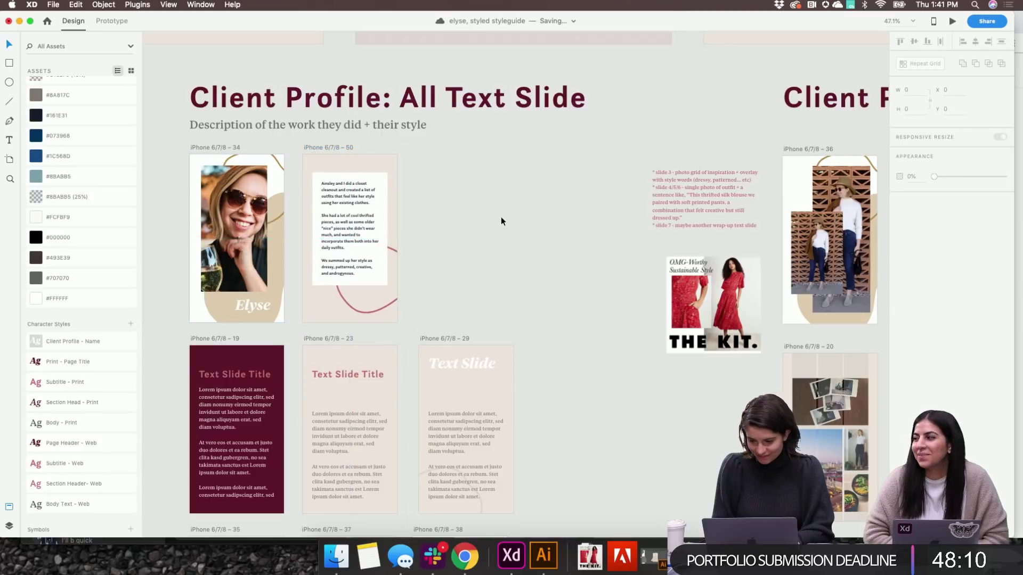
Review the slide notes, the THE KIT. reference image and the artboards in the Client Profile: Photos & Traits section
scroll(500, 216, "right", 5)
scroll(605, 244, "right", 10)
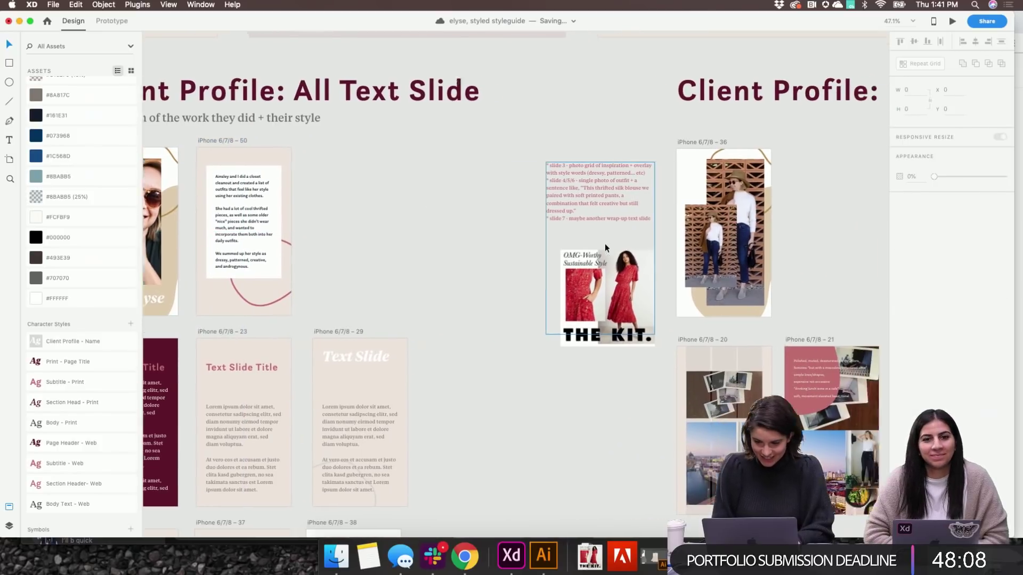
scroll(606, 244, "up", 1)
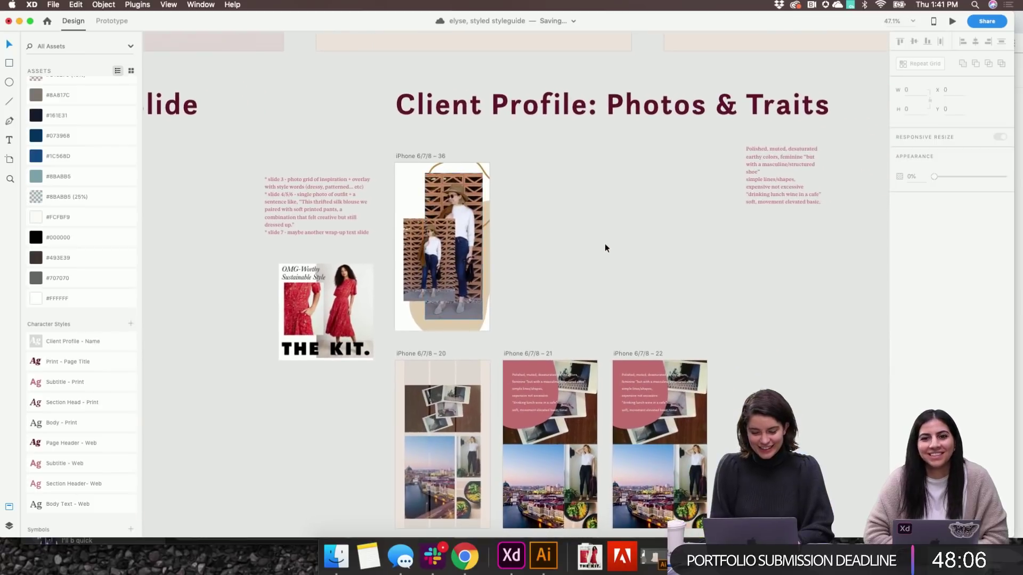
scroll(606, 244, "left", 6)
scroll(605, 244, "down", 1)
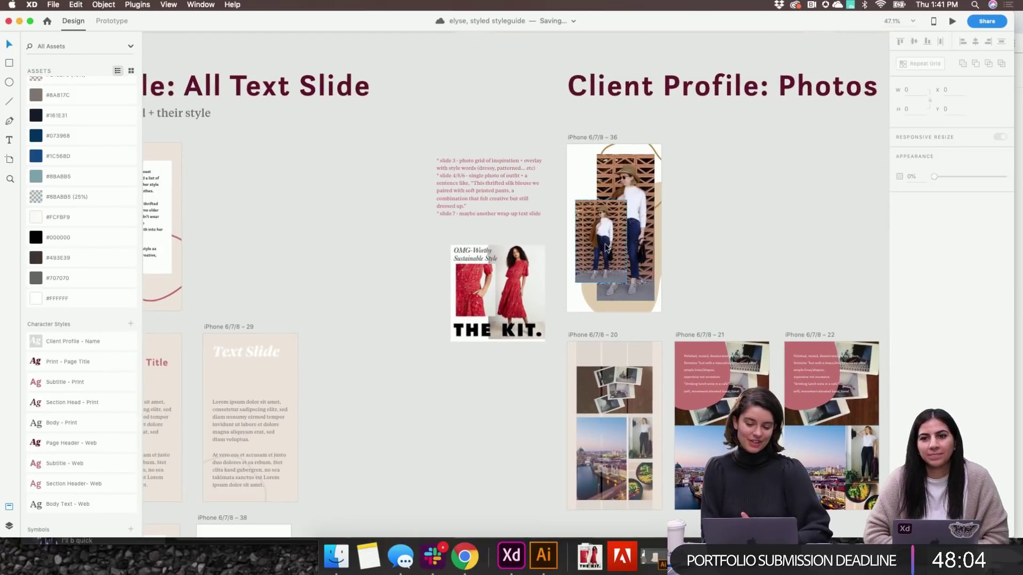
scroll(605, 246, "right", 4)
scroll(605, 246, "down", 1)
scroll(605, 246, "right", 2)
scroll(605, 246, "down", 1)
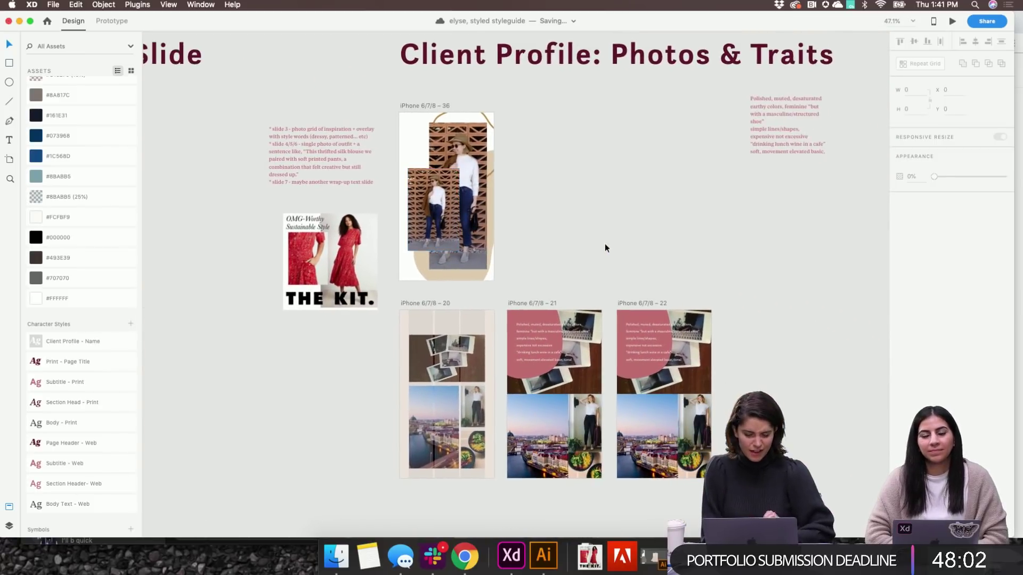
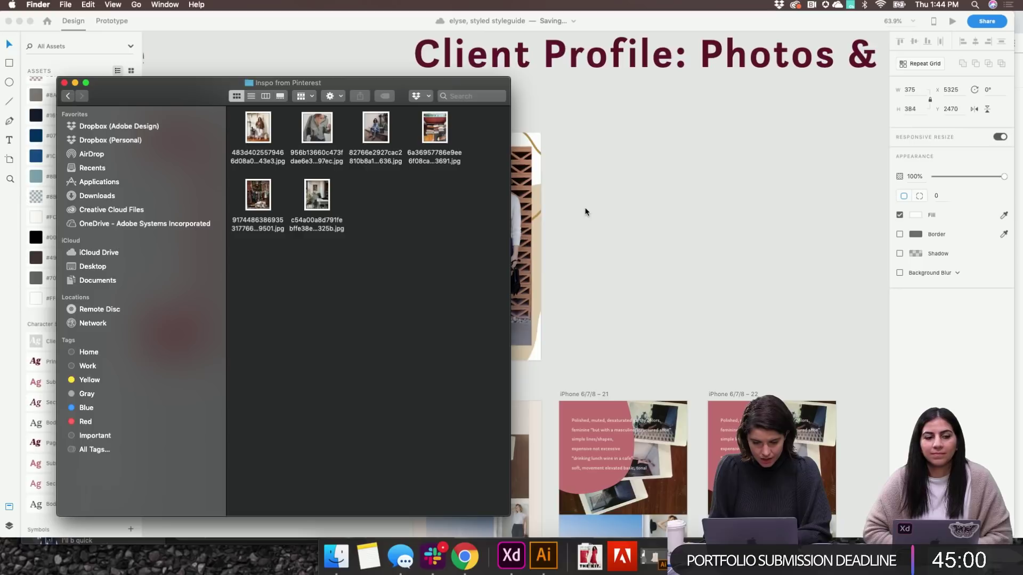
Widen the large photo on artboard 36 to 232.88
left_click(585, 212)
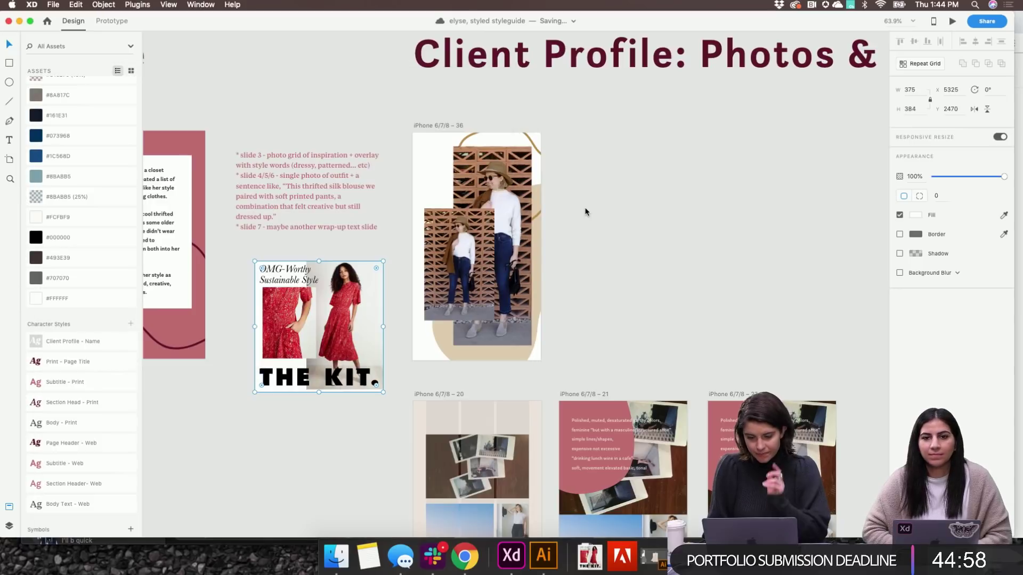
left_click(517, 216)
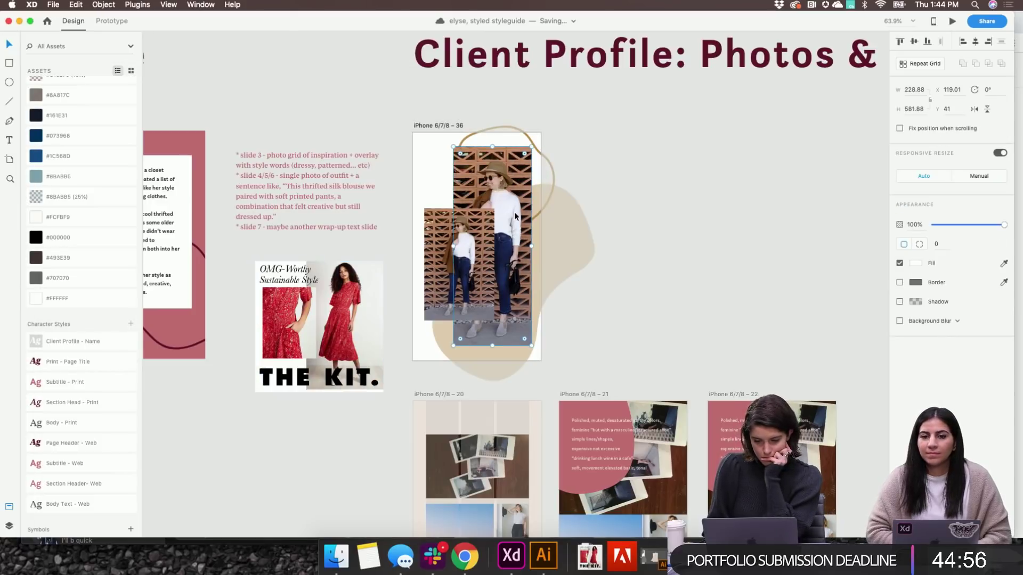
mouse_move(531, 242)
left_mouse_down()
mouse_move(544, 245)
mouse_move(533, 244)
left_mouse_up()
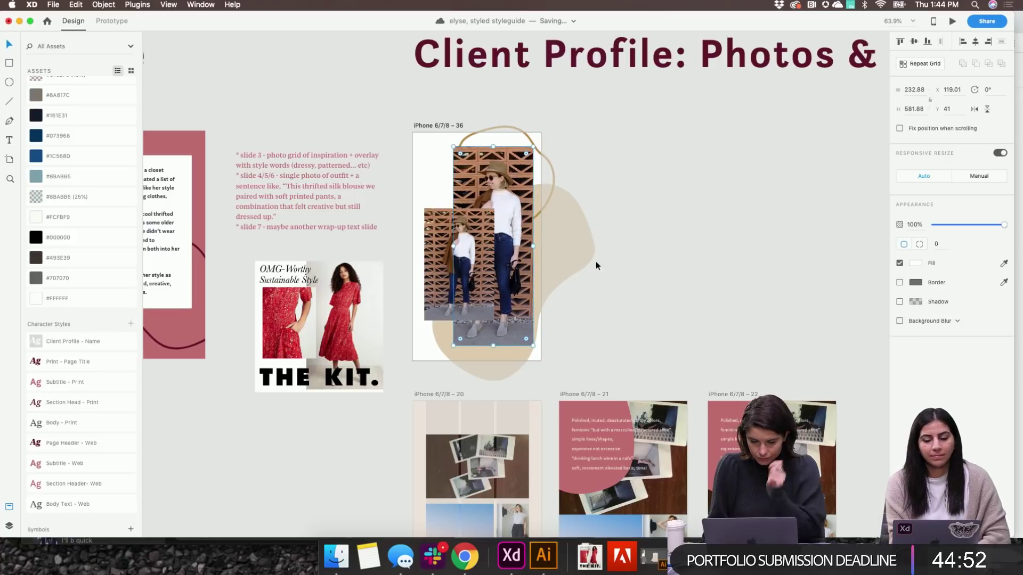
Switch to Finder and replace artboard 36's large photo with the 483d402557946…43e3.jpg image from the Inspo from Pinterest folder
key("super+Tab")
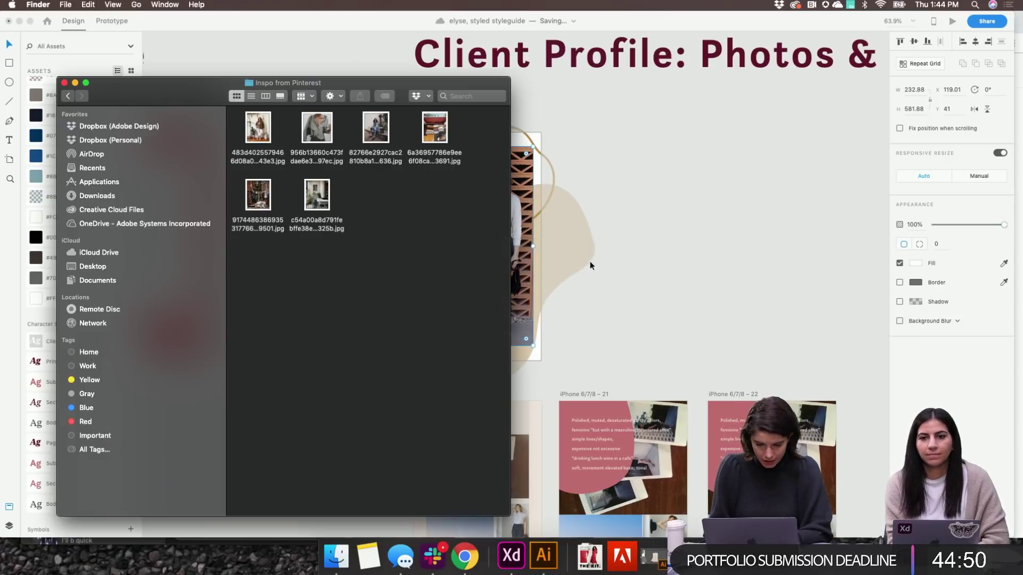
left_click_drag(273, 83, 126, 181)
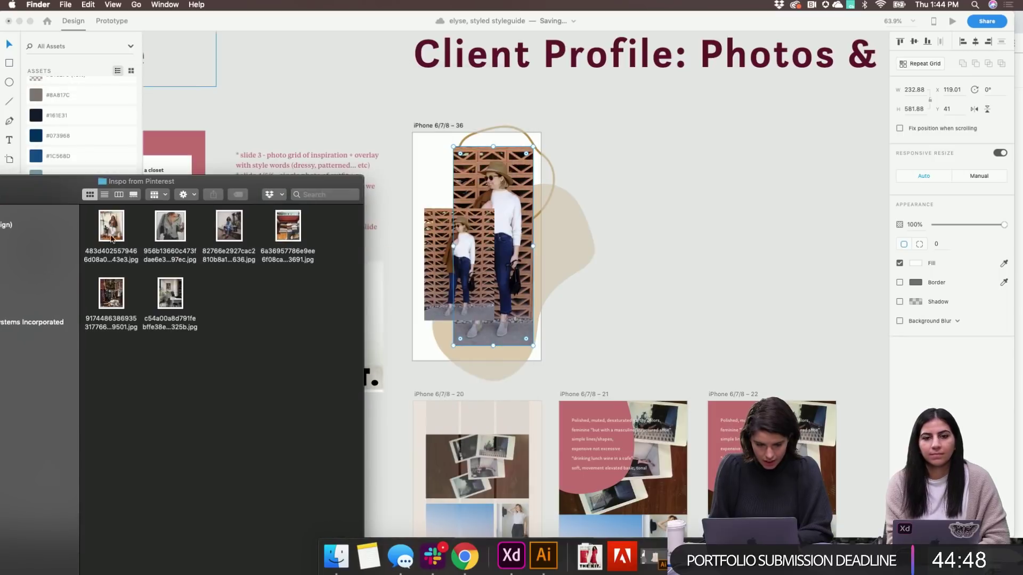
left_click_drag(112, 225, 492, 192)
left_click(494, 187)
left_click(642, 256)
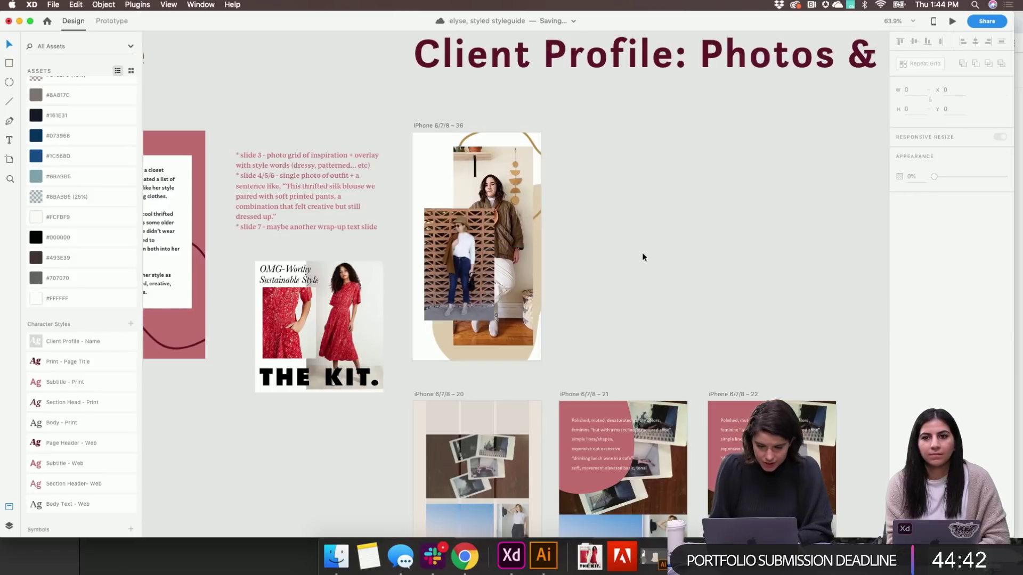
Replace artboard 36's small overlapping photo with the green blouse image 956b13660c473f…97ec.jpg from Finder
left_click(486, 271)
key("super+Tab")
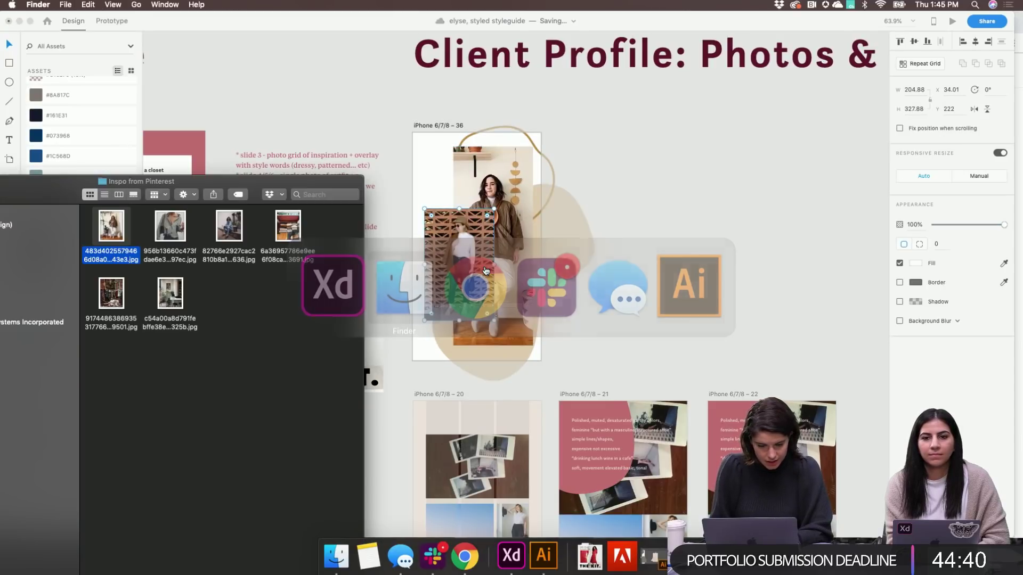
left_click_drag(171, 255, 460, 266)
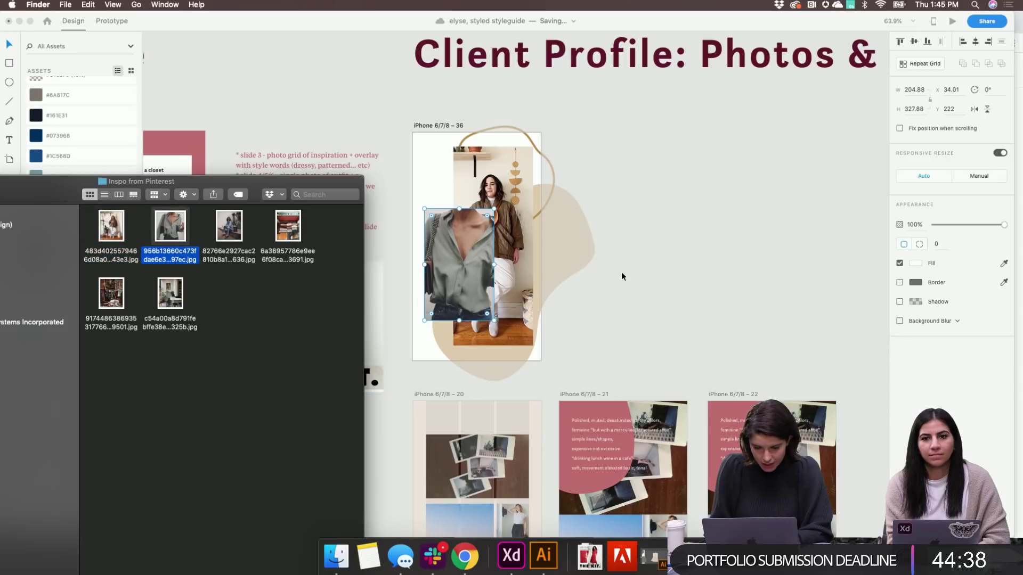
left_click(619, 267)
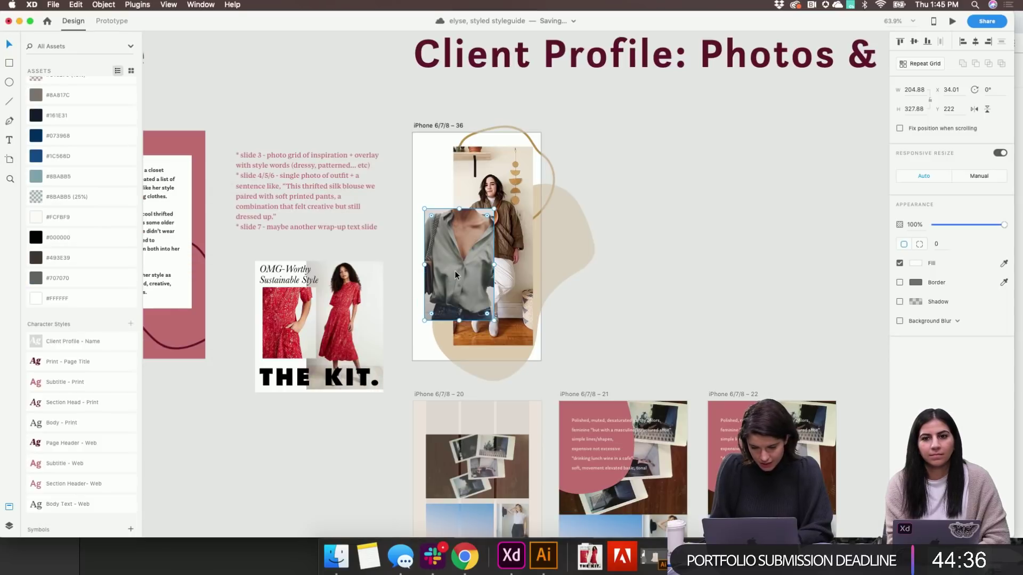
left_click(673, 304)
Shrink the blouse photo to 175.88 wide and move it down near artboard 36's lower edge
left_click_drag(494, 209, 484, 224)
left_click_drag(471, 269, 471, 303)
left_click(617, 266)
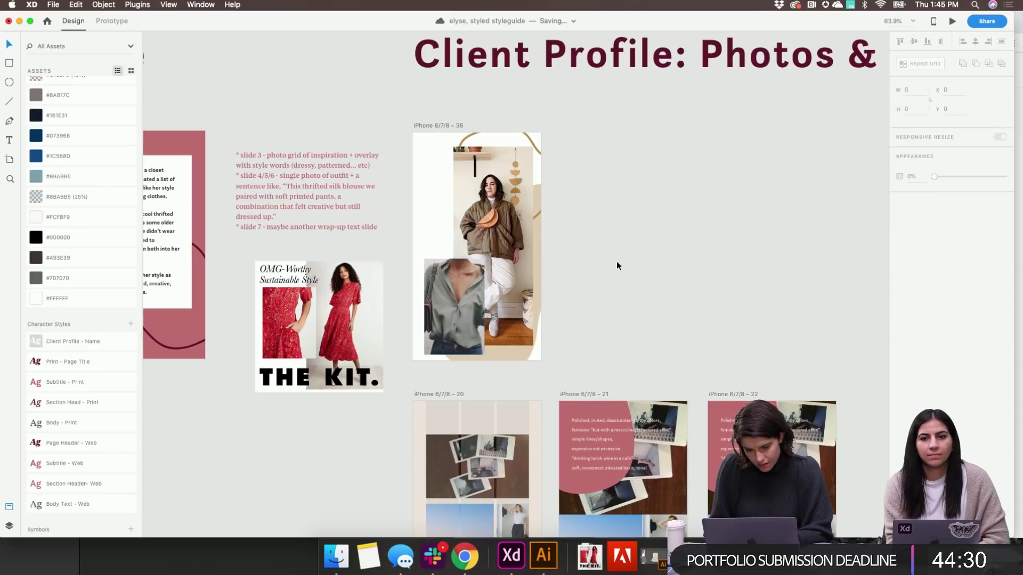
Add a 175.88 × 166.88 copy of the blouse photo at X 34.01, Y 193 and fill it with 6a36957786e9ee…3691.jpg from Finder
key("super+Tab")
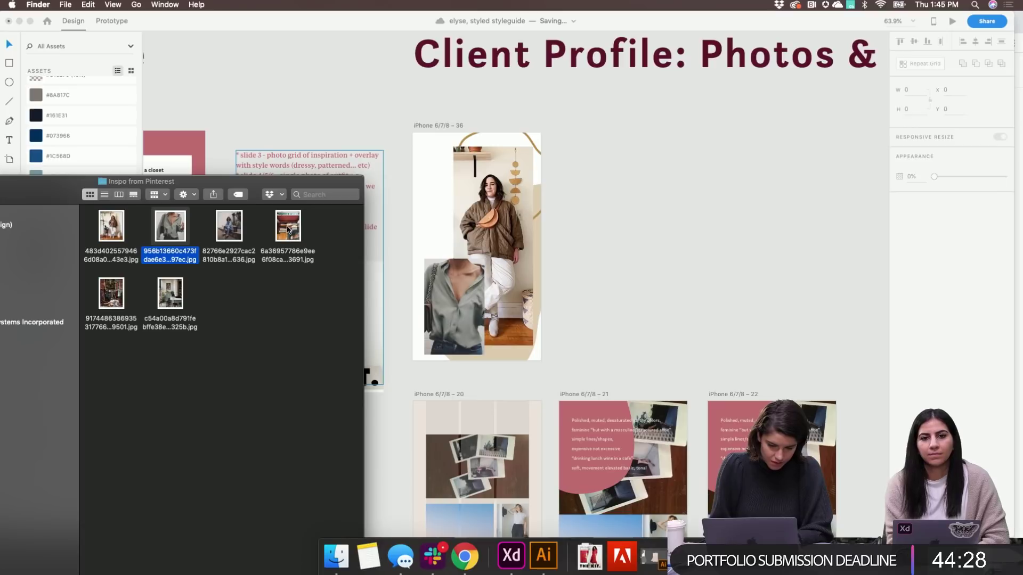
left_click(588, 277)
left_click_drag(463, 292, 457, 199)
key("super+Tab")
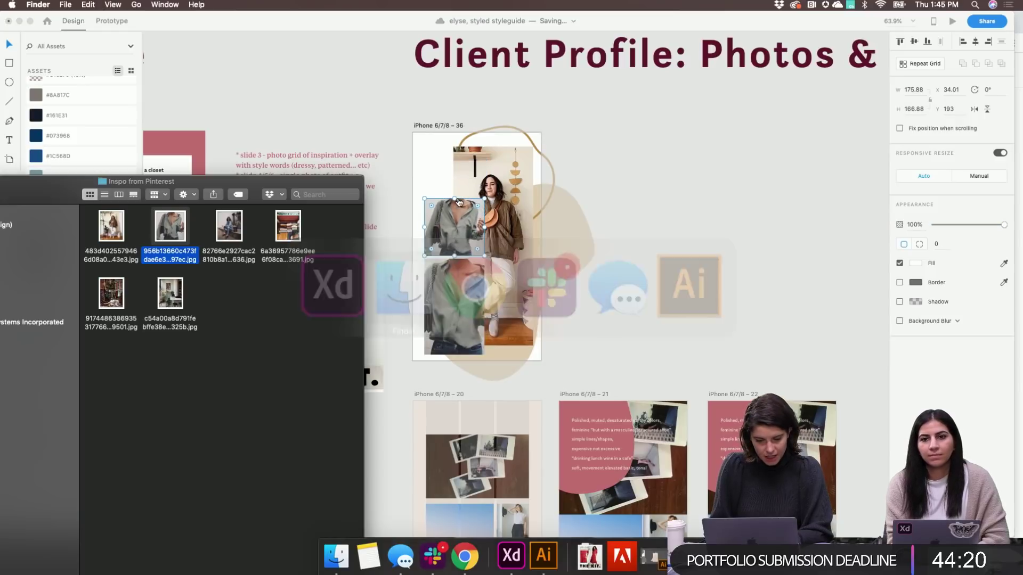
left_click_drag(263, 255, 455, 229)
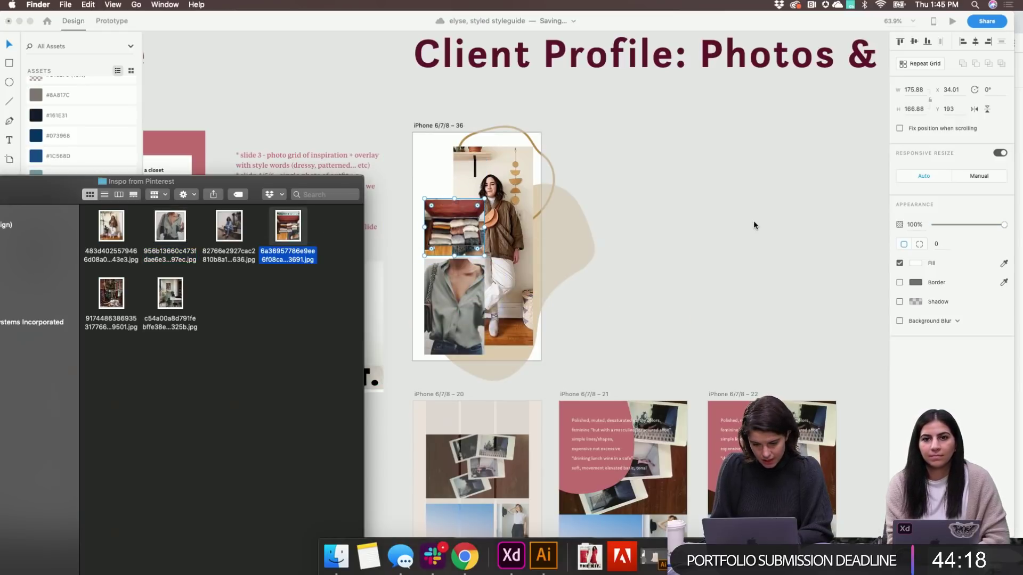
Shift the folded-clothes image slightly down within its frame on artboard 36
scroll(575, 246, "up", 5)
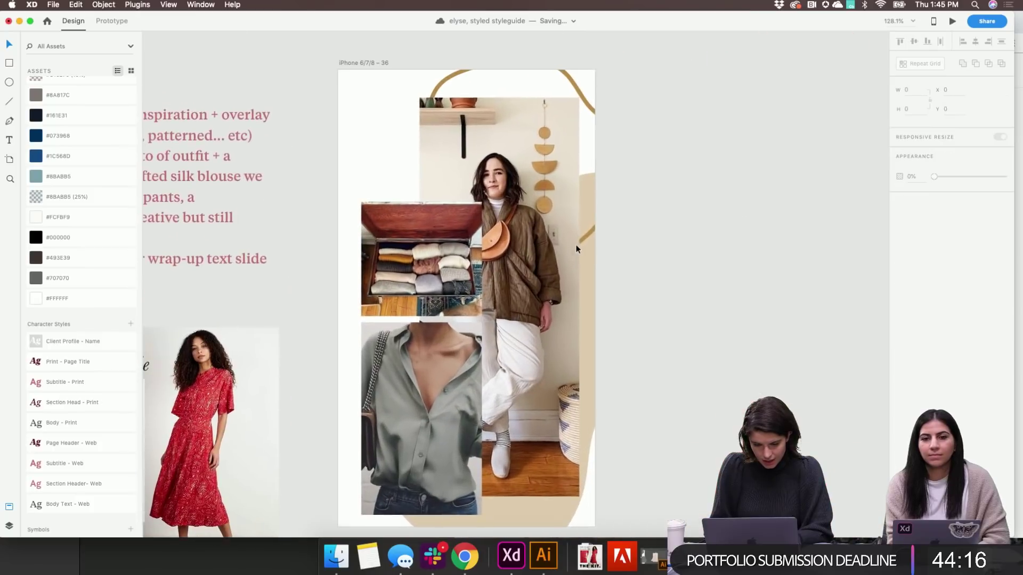
double_click(424, 258)
left_click_drag(424, 258, 424, 264)
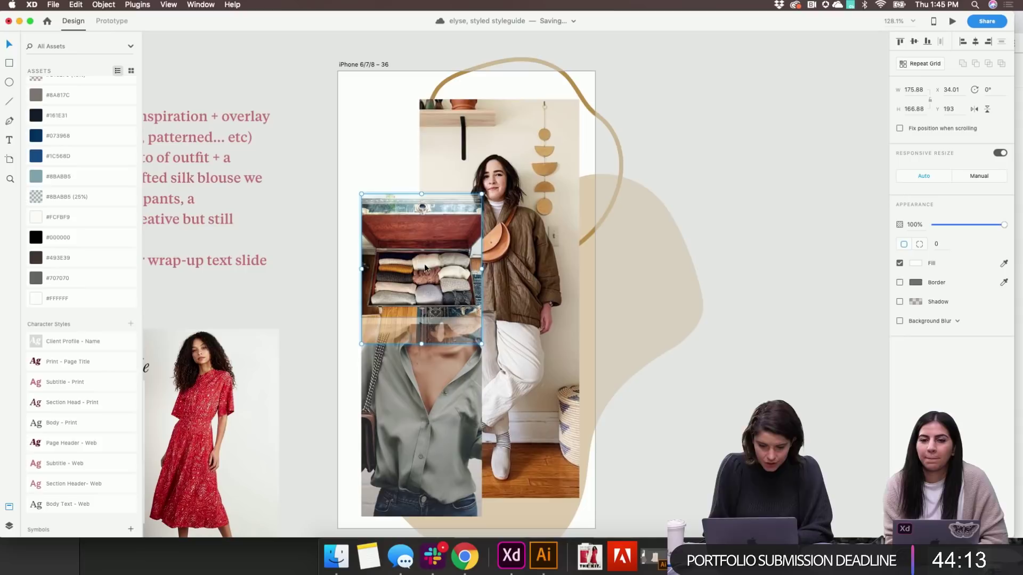
left_click(714, 265)
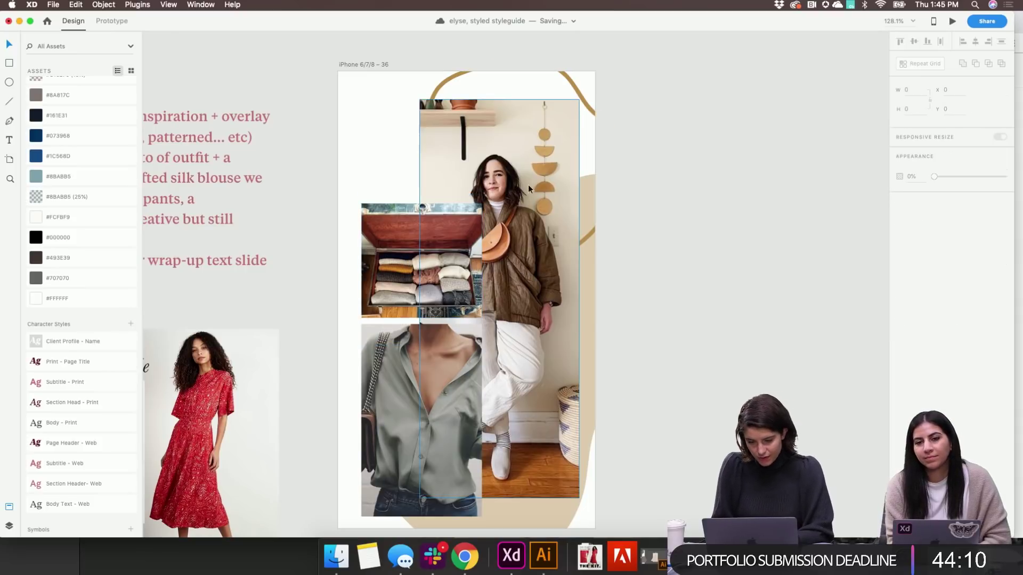
scroll(543, 206, "down", 2)
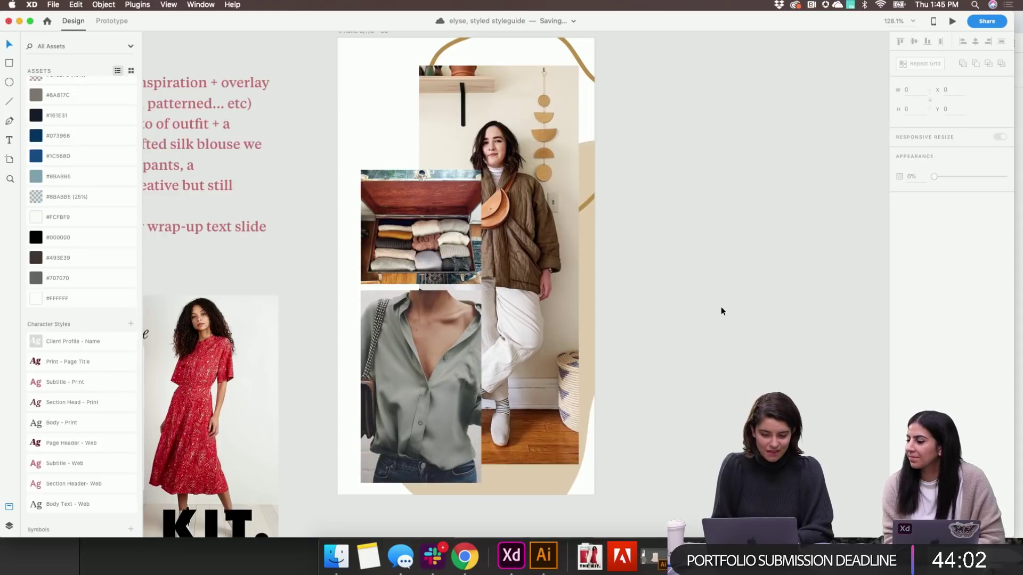
key("super+Tab")
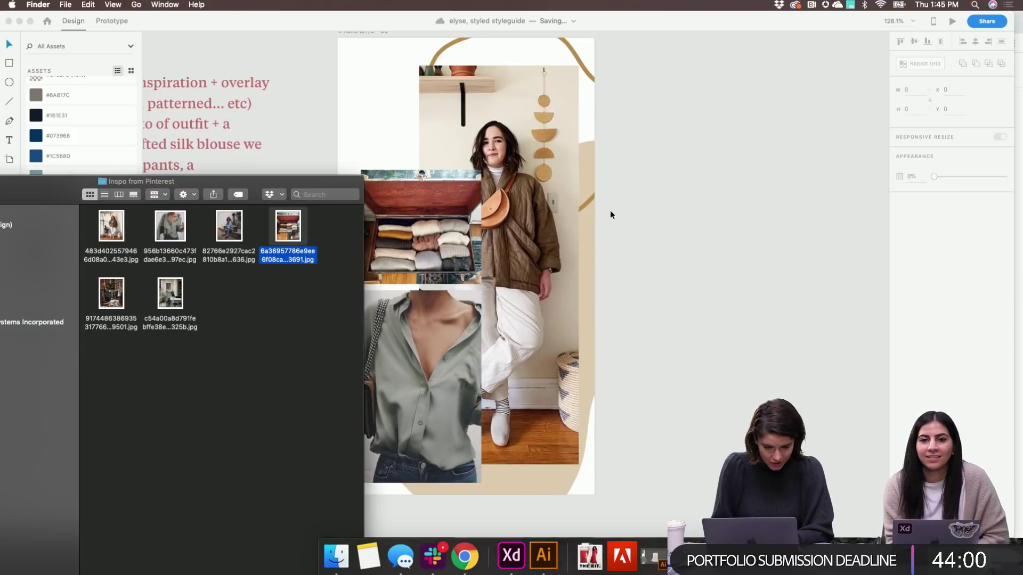
left_click(726, 228)
scroll(725, 228, "up", 3)
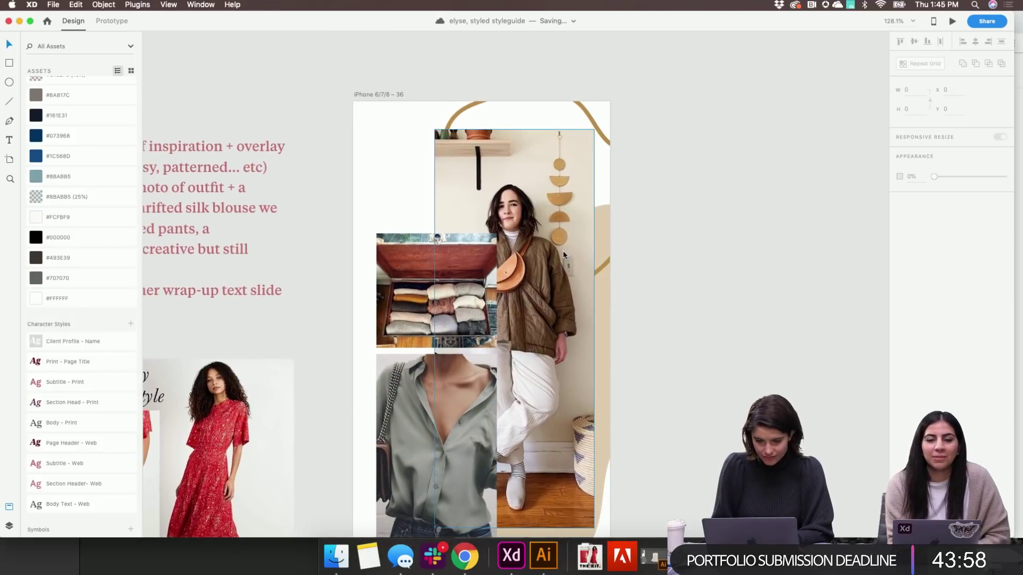
left_click(564, 255)
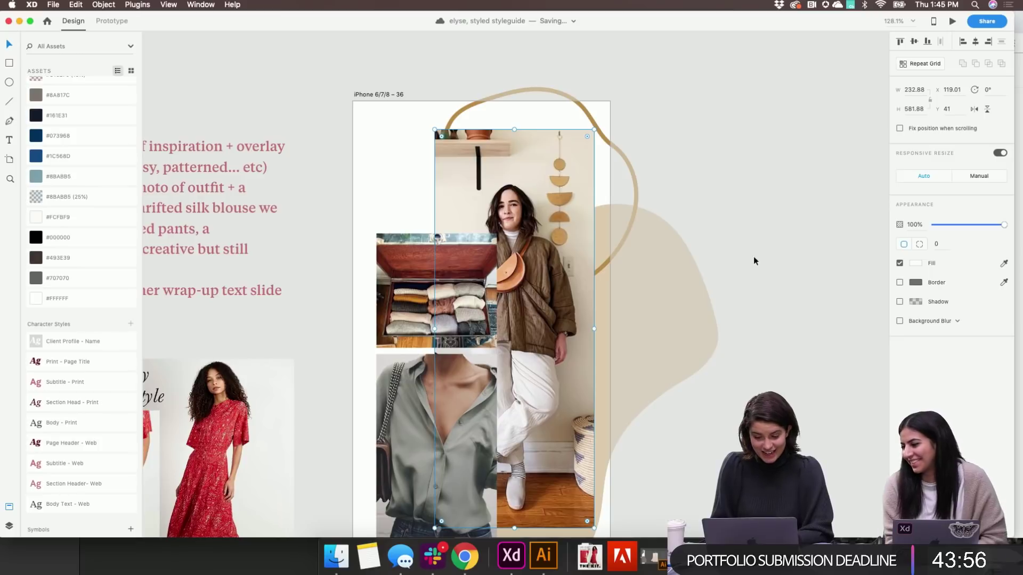
key("super+Tab")
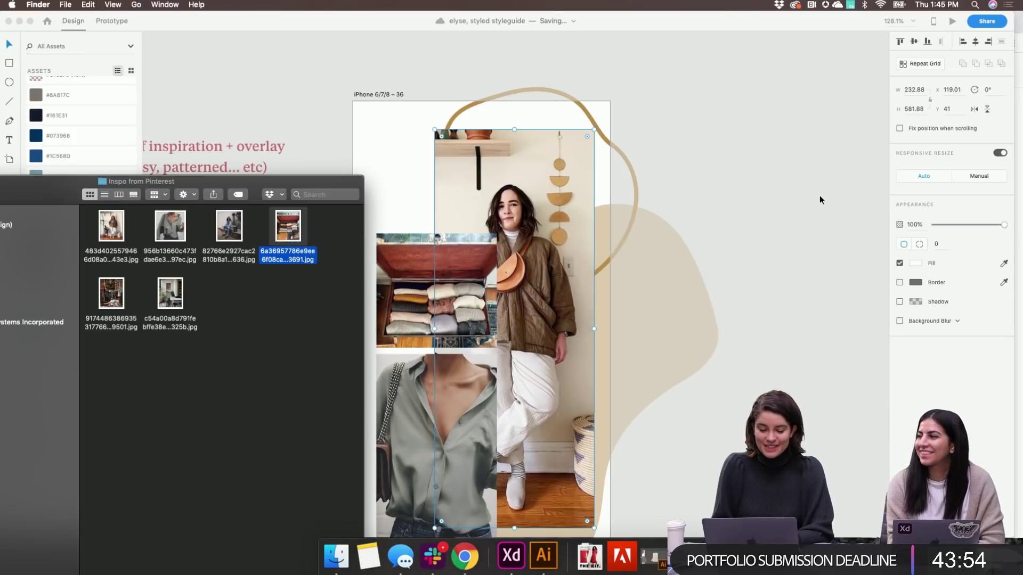
Duplicate the folded-clothes photo directly above the original at X 34.01, Y 17
left_click(421, 245)
scroll(420, 253, "left", 2)
left_click_drag(420, 256, 450, 159)
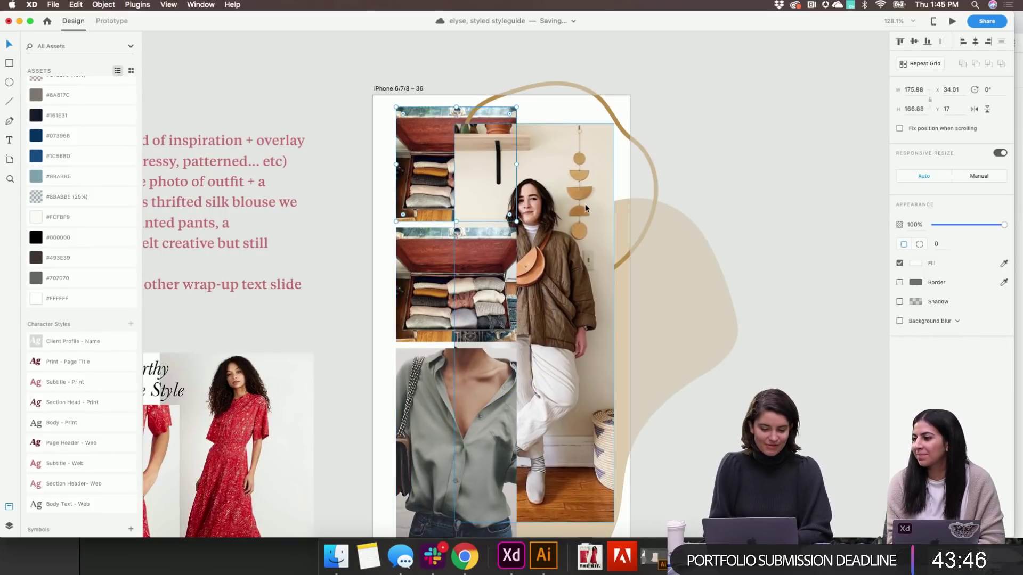
Reposition the portrait inside artboard 36's large photo frame so the woman sits clear of the stacked photos
double_click(559, 235)
left_click_drag(559, 234, 572, 251)
left_click(842, 200)
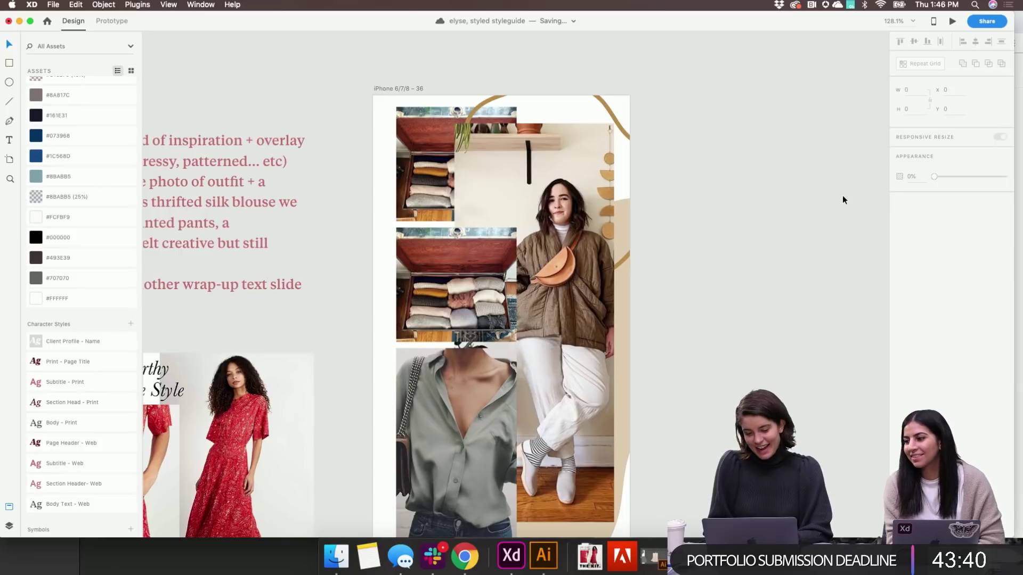
Bring the upper folded-clothes photo in front of the large portrait on artboard 36
left_click(437, 171)
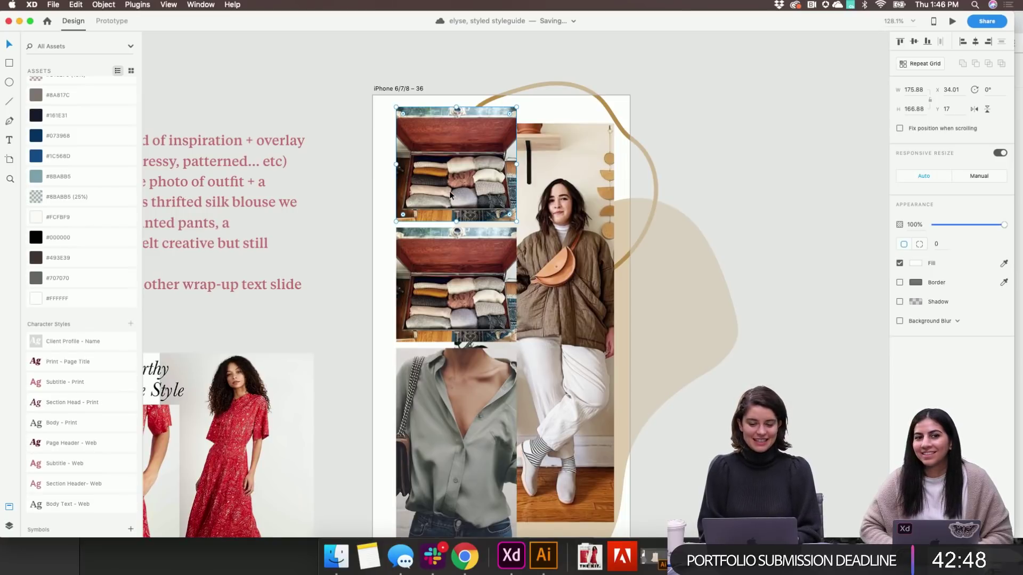
scroll(449, 190, "up", 2)
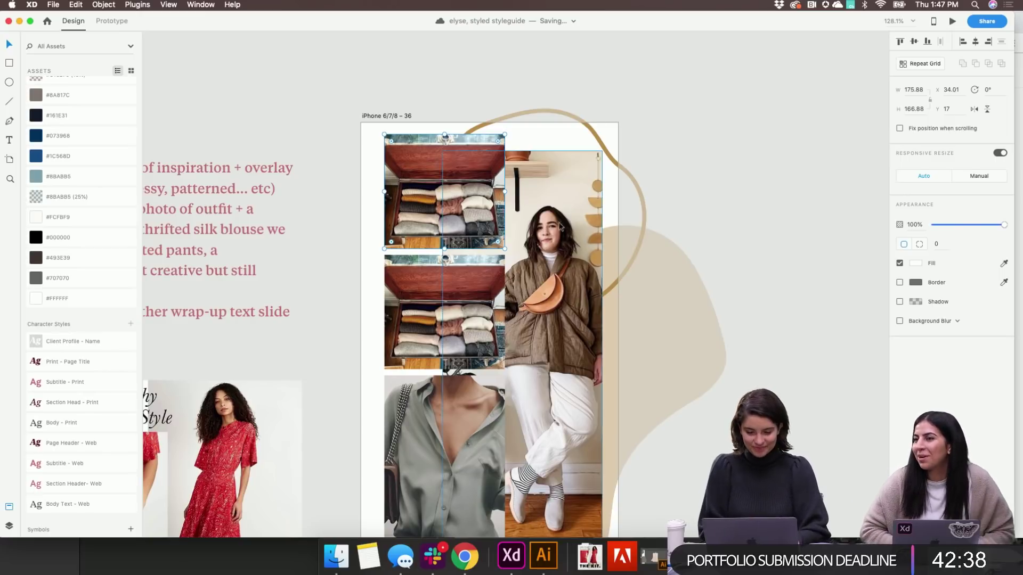
Replace the upper folded-clothes photo on artboard 36 with the green dining-room interior image from the Inspo from Pinterest folder
left_click(346, 564)
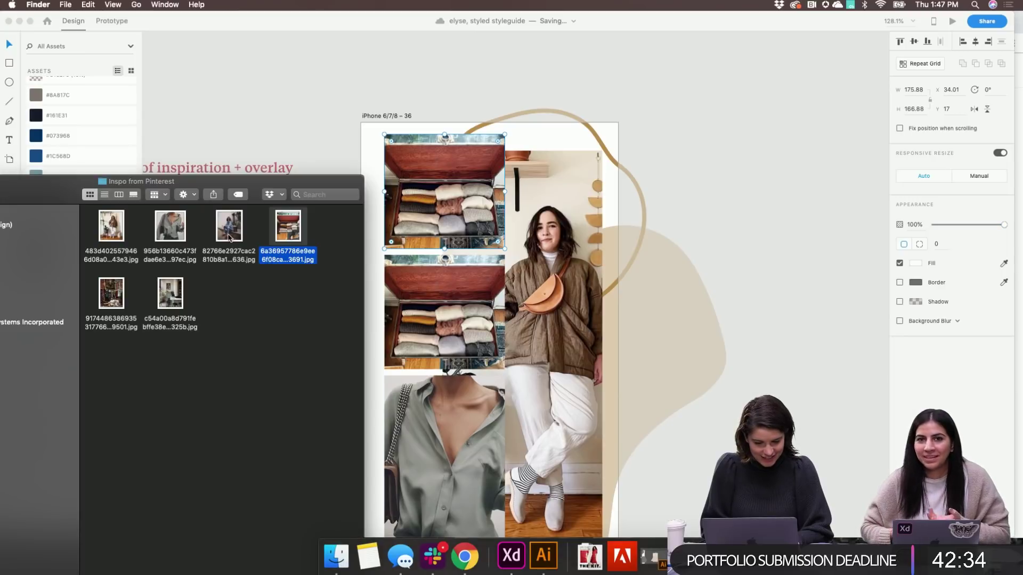
left_click_drag(174, 305, 447, 180)
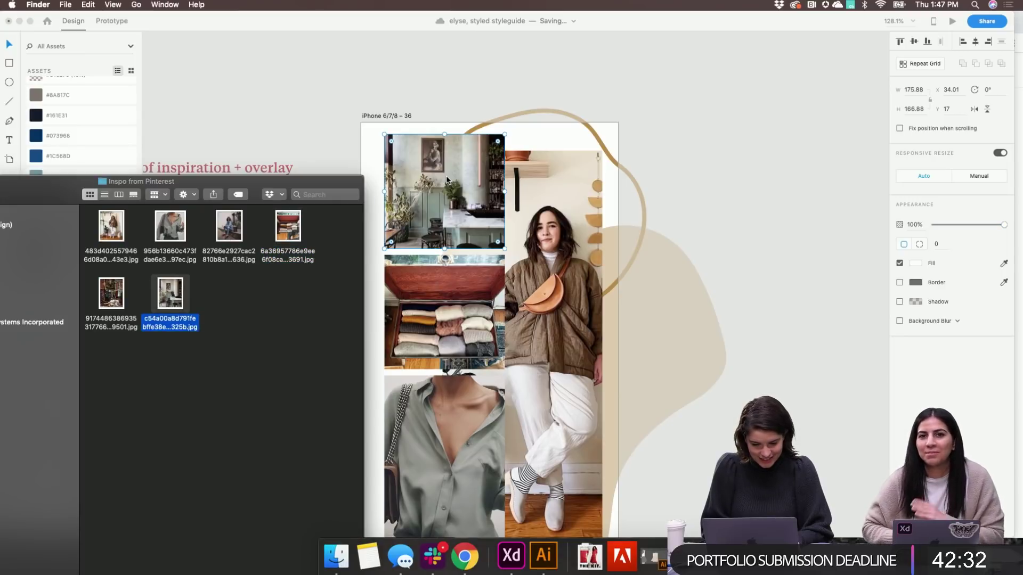
left_click(762, 260)
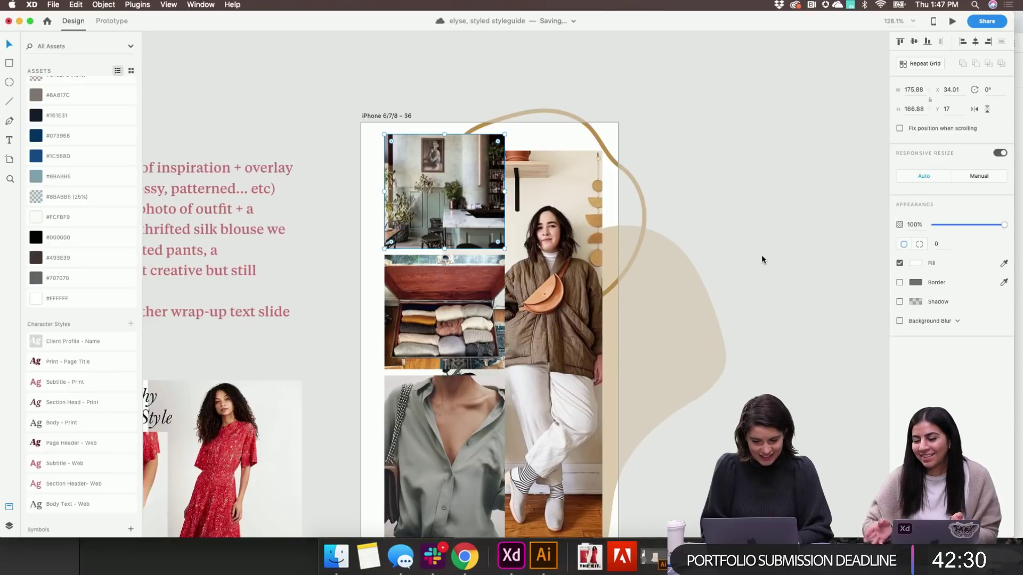
Move the three stacked photos on artboard 36 together horizontally to X 20.01, keeping them at Y 17
scroll(762, 260, "down", 3)
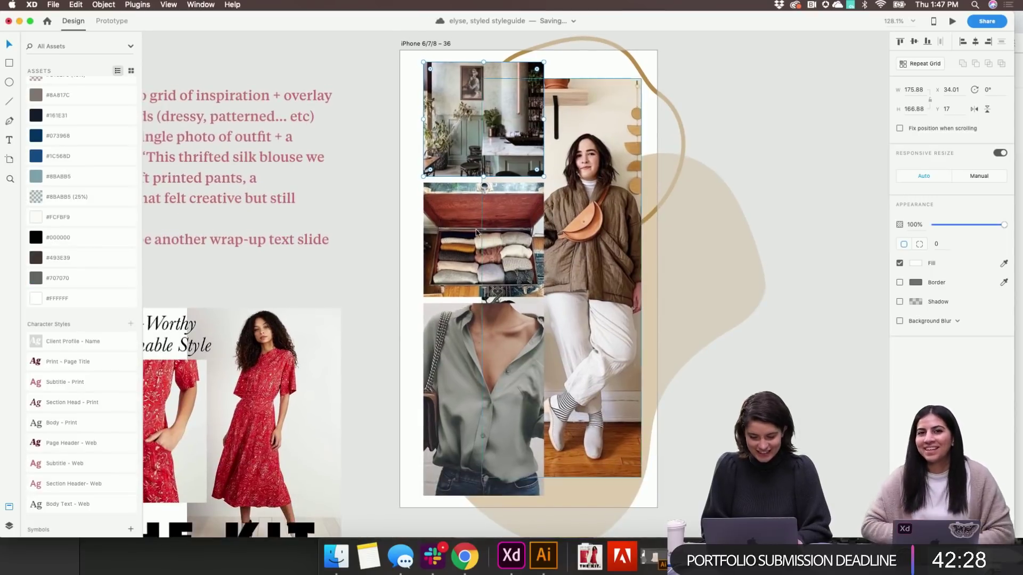
left_click(442, 403)
left_click(448, 254, "shift")
left_click(485, 146, "shift")
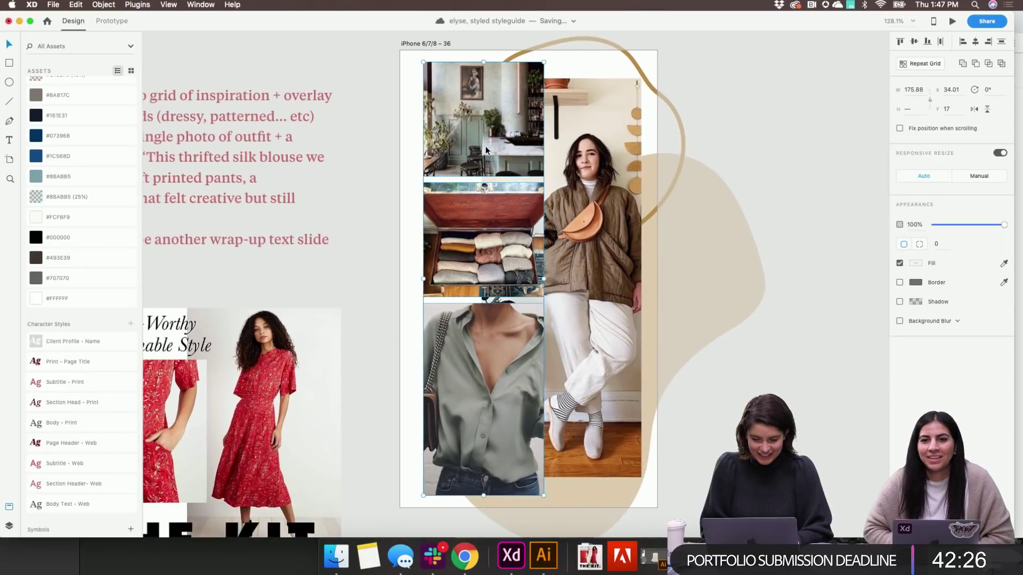
left_click_drag(484, 146, 477, 147)
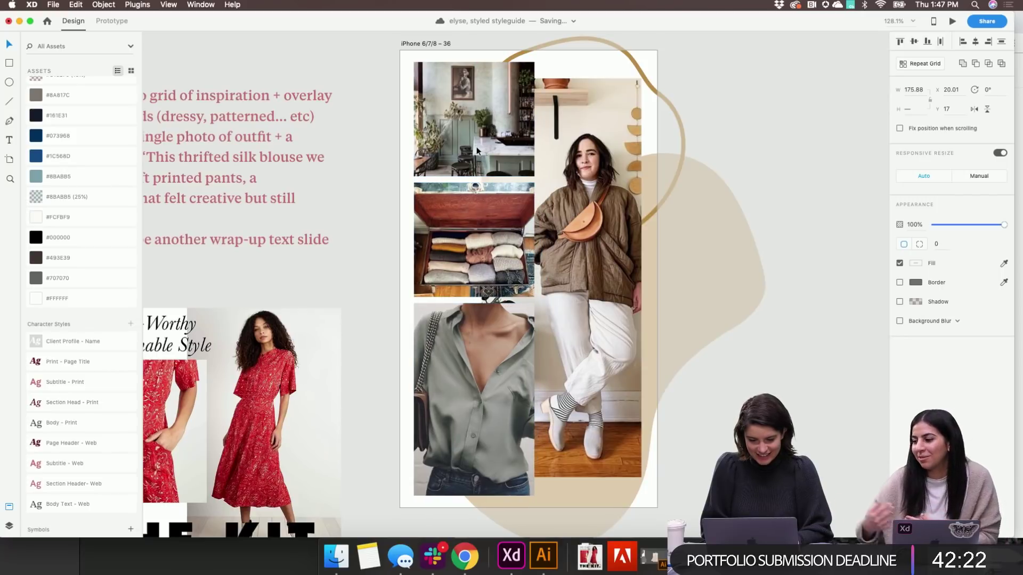
left_click(733, 164)
Try the interior photo on artboard 36 at 98.88 by 93.88, and scale it back to 175.88 by 166.88
left_click(459, 125)
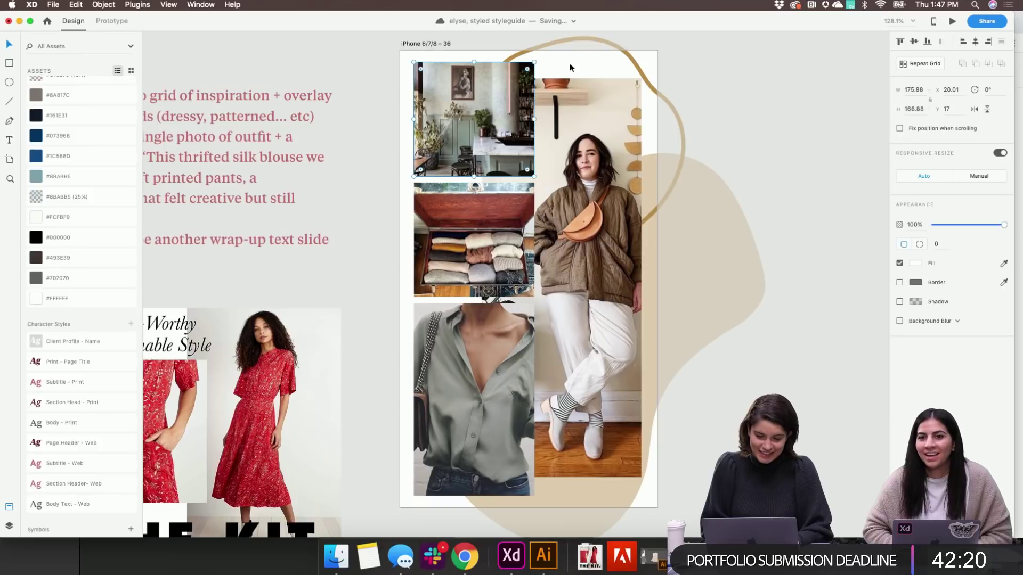
left_click_drag(534, 63, 513, 113)
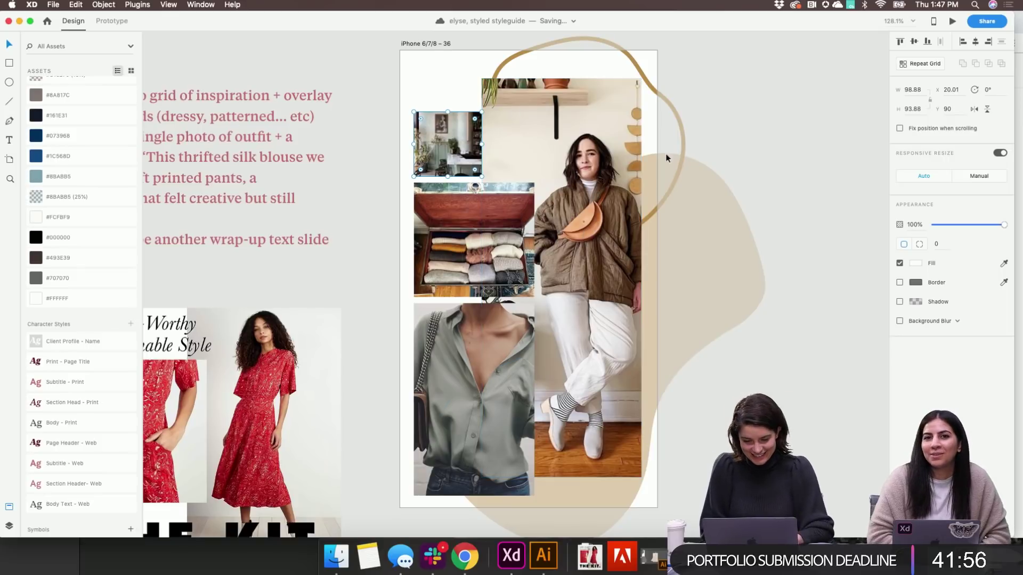
left_click(783, 169)
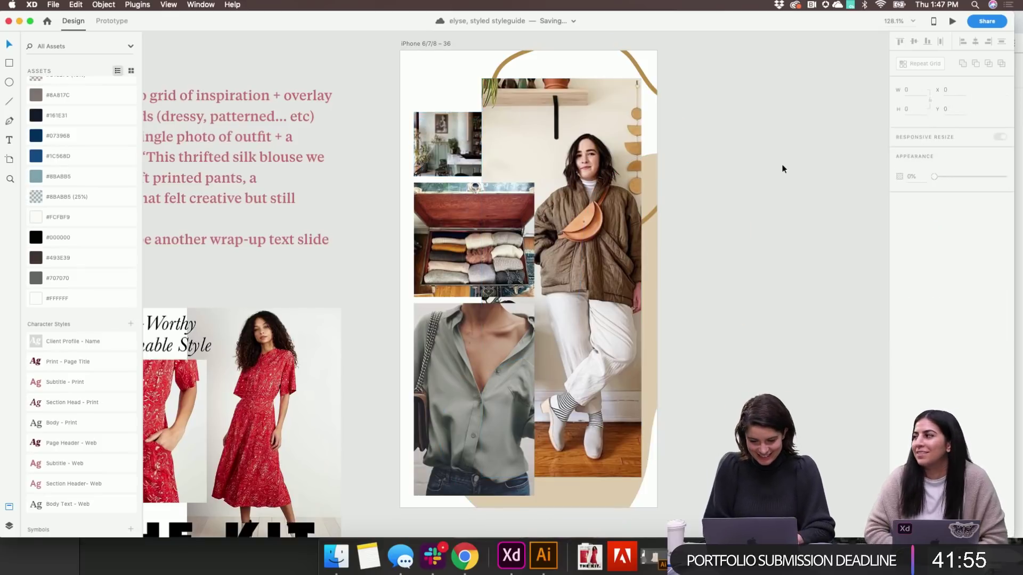
left_click(476, 128)
left_click_drag(482, 111, 634, 64)
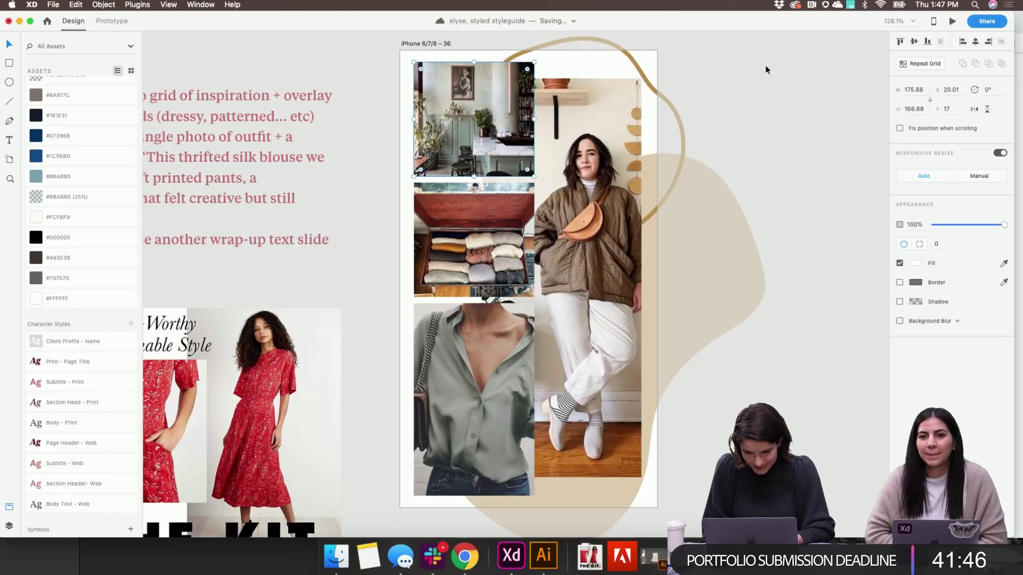
left_click(766, 65)
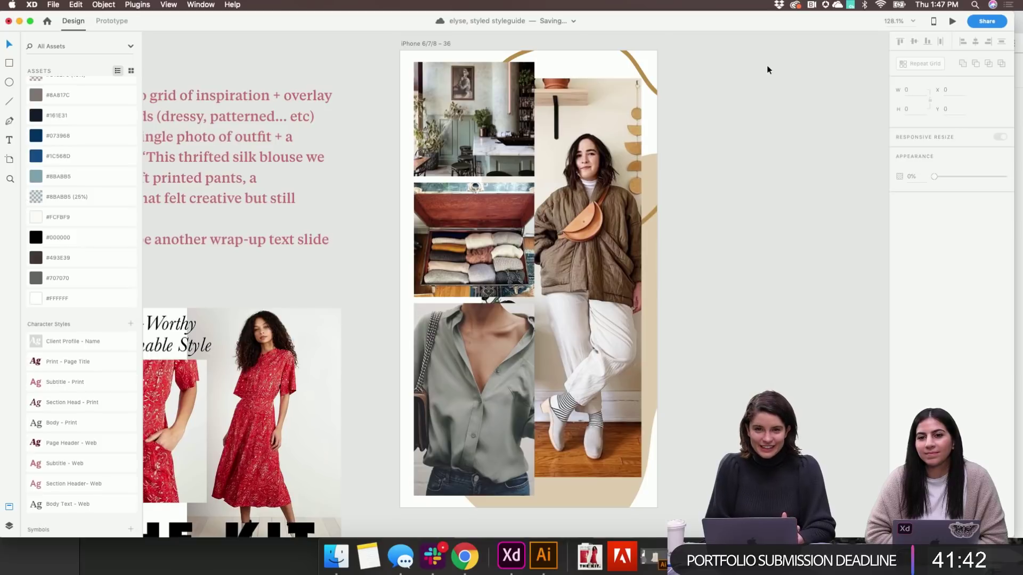
Try scaling the three stacked photos on artboard 36 together to a width of 129.69, and undo the resize
left_click(526, 340)
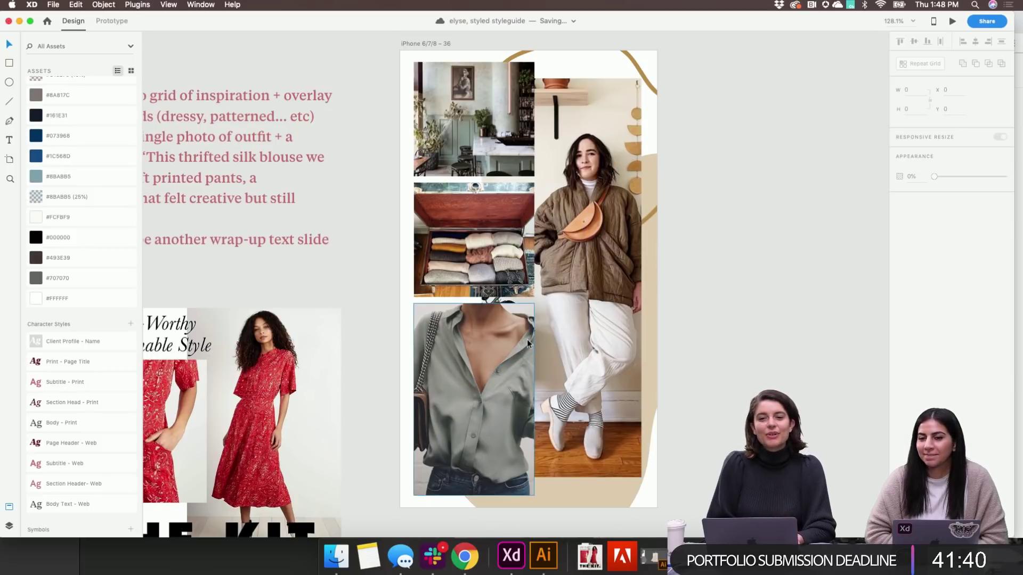
left_click(518, 166, "shift")
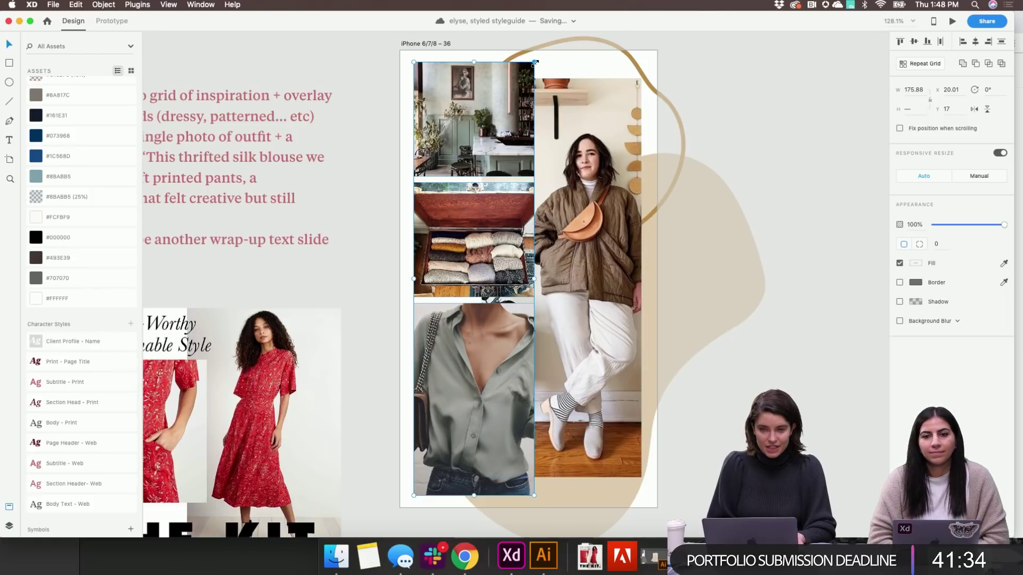
left_click_drag(535, 63, 518, 105)
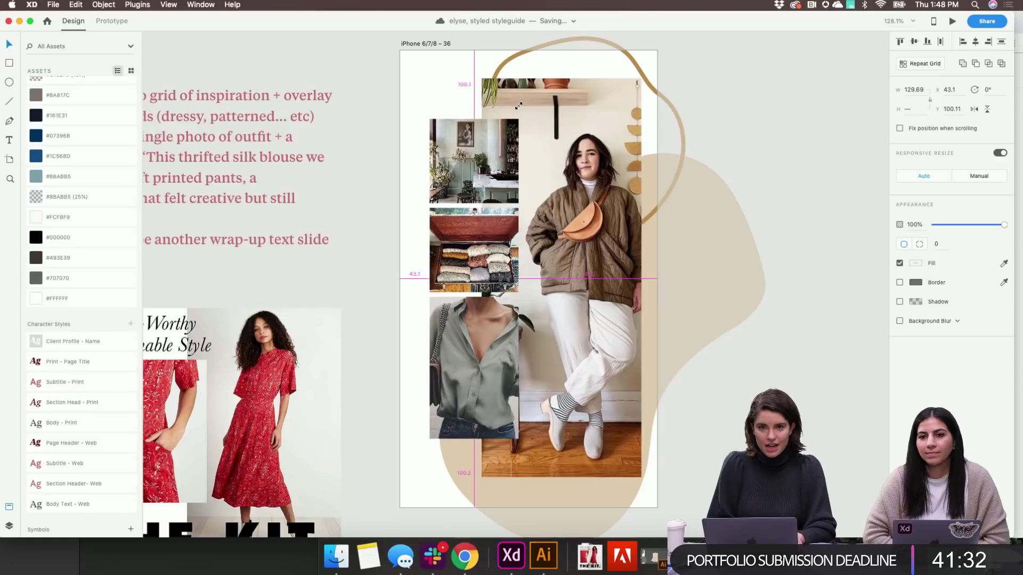
left_click(737, 105)
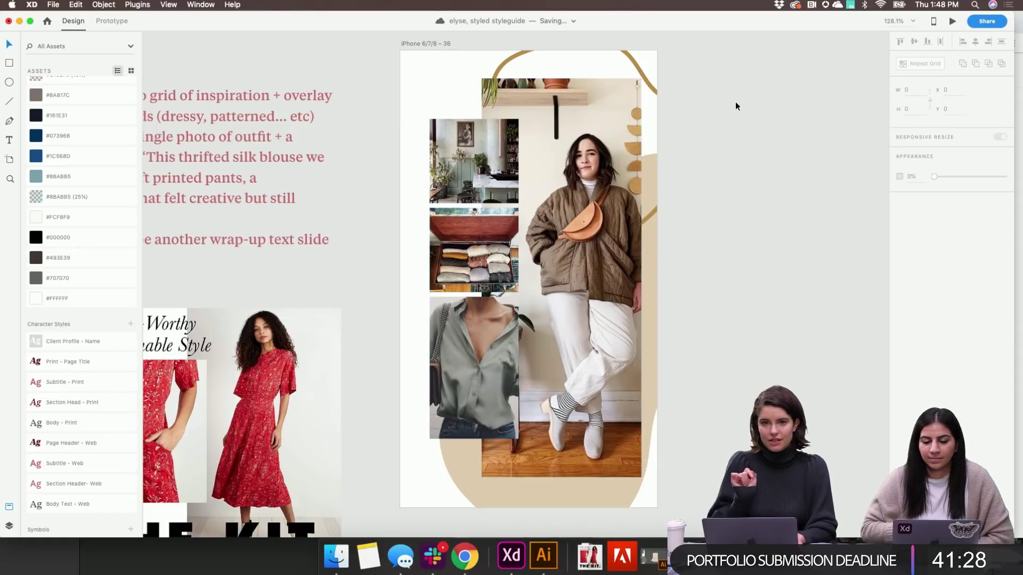
left_click(473, 201)
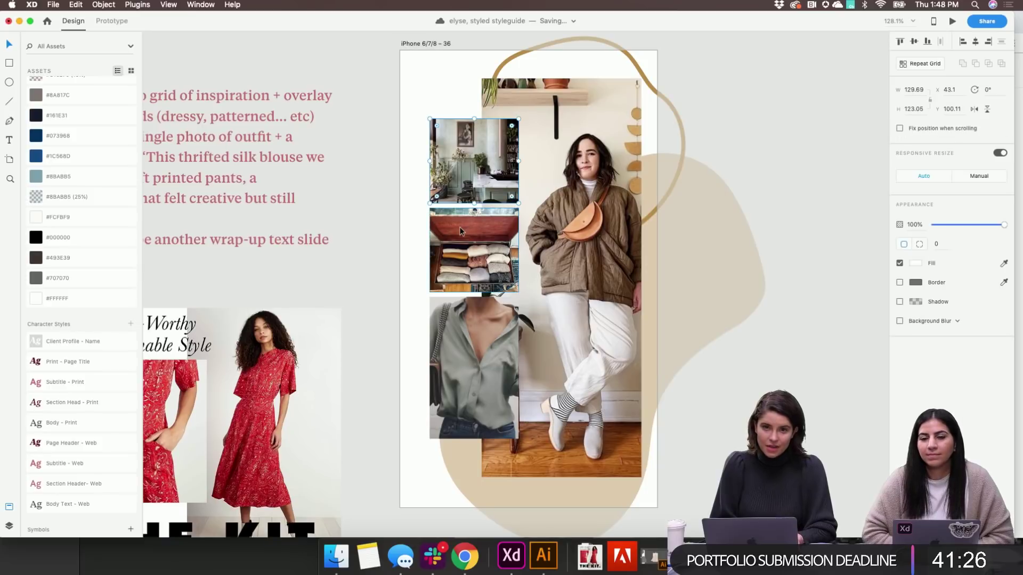
key("super+z")
Duplicate the collage artboard 36 directly beside the original at X 6214, Y 2094
scroll(743, 192, "down", 5)
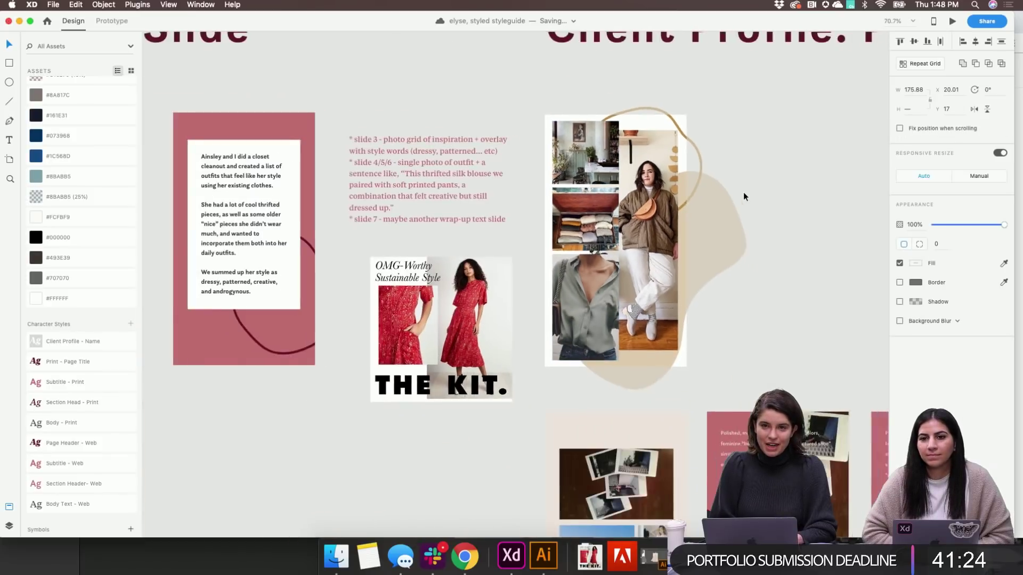
left_click_drag(498, 114, 659, 147)
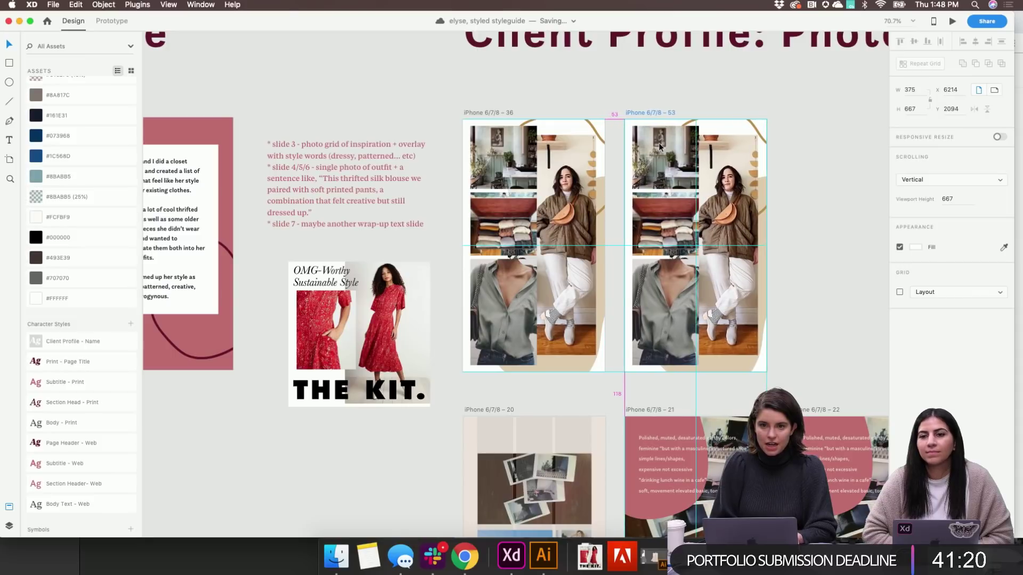
scroll(638, 183, "up", 4)
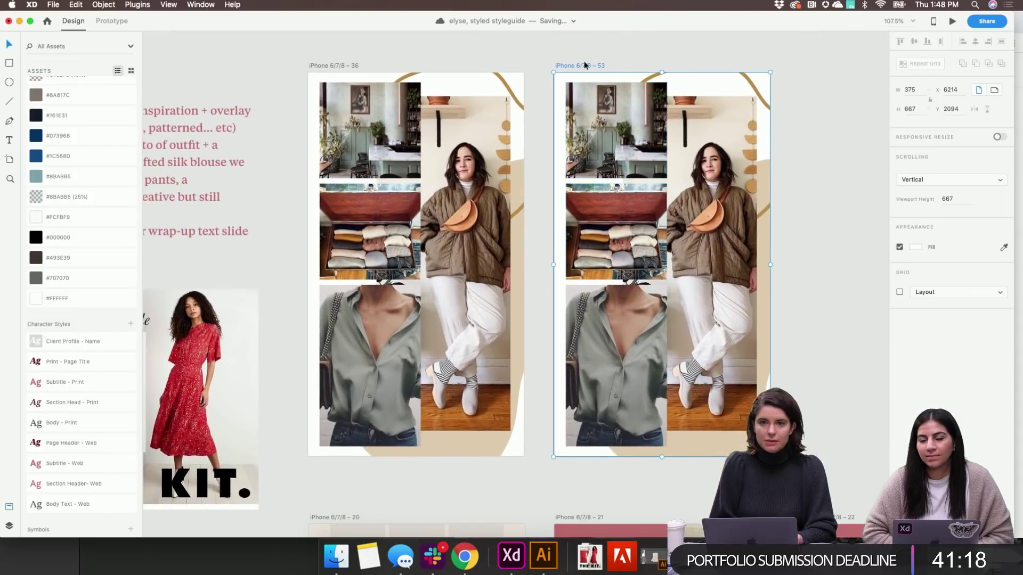
Scale the three stacked photos on artboard 53 down together about their centre so they overlap only the large portrait's edge
left_click(616, 319)
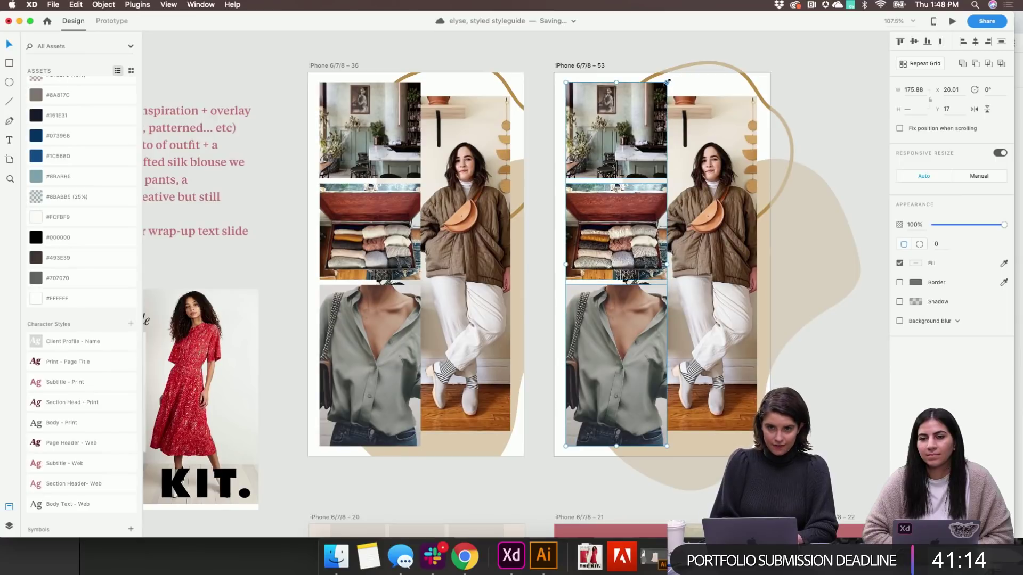
left_click_drag(667, 82, 651, 114)
left_click(808, 100)
scroll(808, 101, "right", 2)
scroll(808, 100, "down", 1)
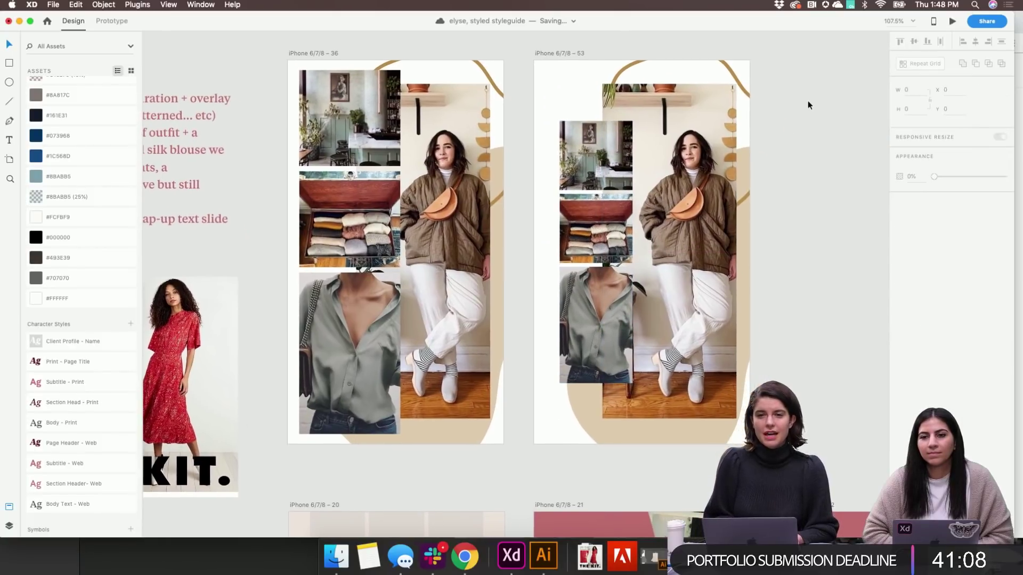
scroll(787, 190, "right", 2)
scroll(787, 189, "down", 1)
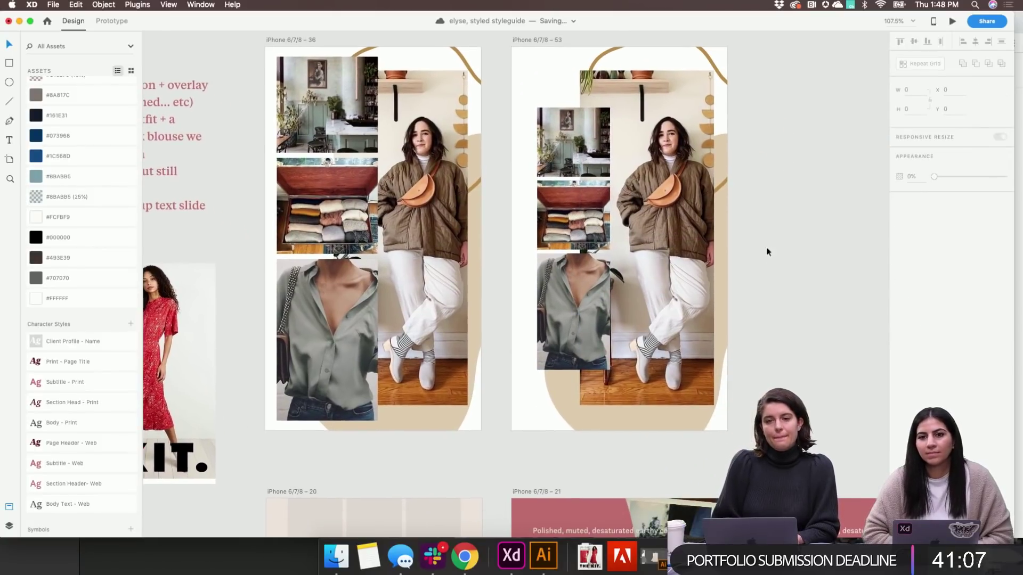
Nudge all the photos and background shapes on artboard 53 together to the left, to X -67.74
left_click(782, 326)
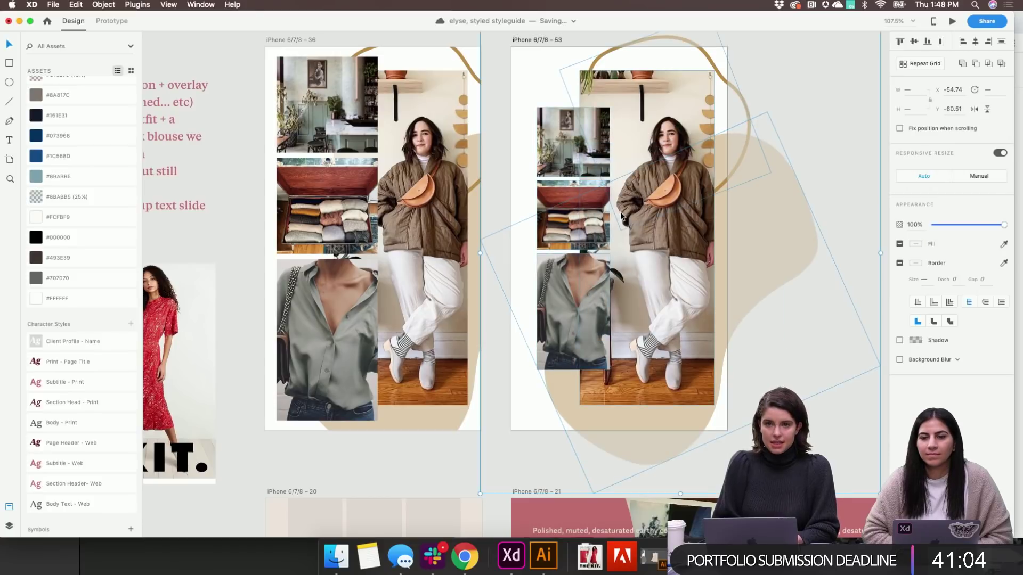
key("Left")
key("Left")
key("Left")
key("Left")
key("Left")
key("Left")
key("Left")
key("Left")
key("Left")
key("Left")
key("Left")
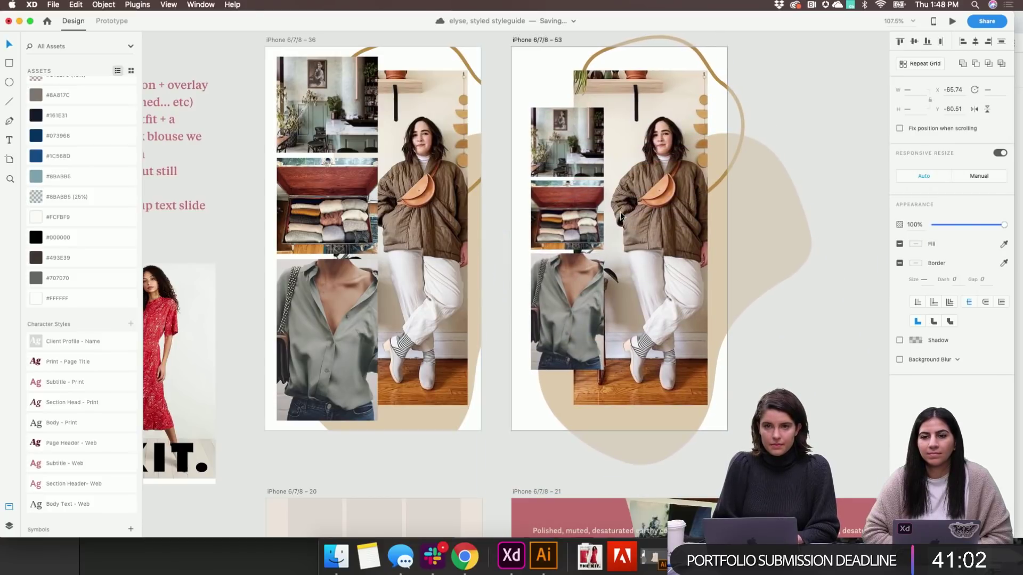
key("Left")
key("Left")
Compare the two photo-collage slides with the portrait and text slides in the Client Profile: All Text Slide section
scroll(621, 216, "down", 5)
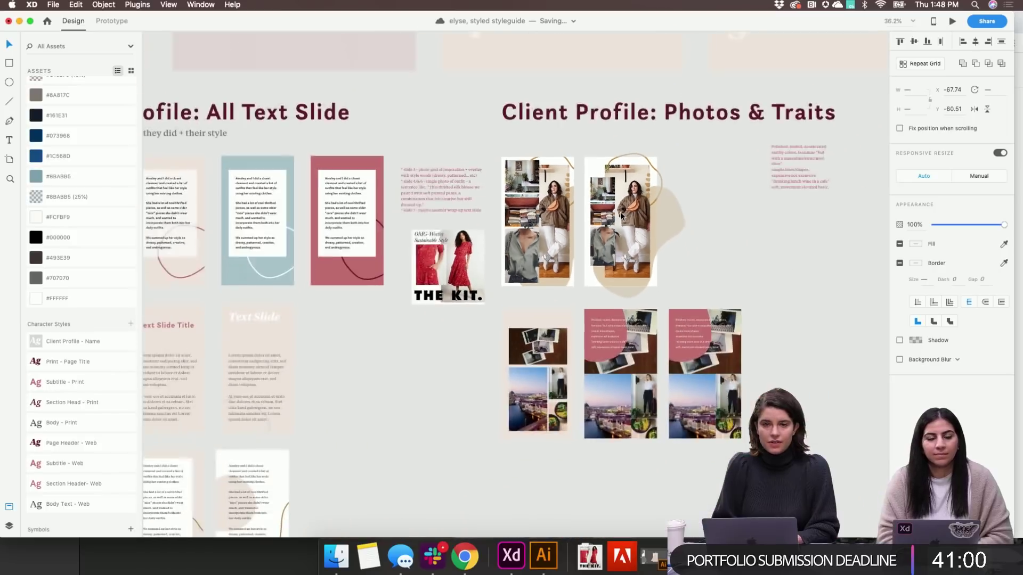
scroll(621, 215, "left", 8)
scroll(554, 207, "right", 1)
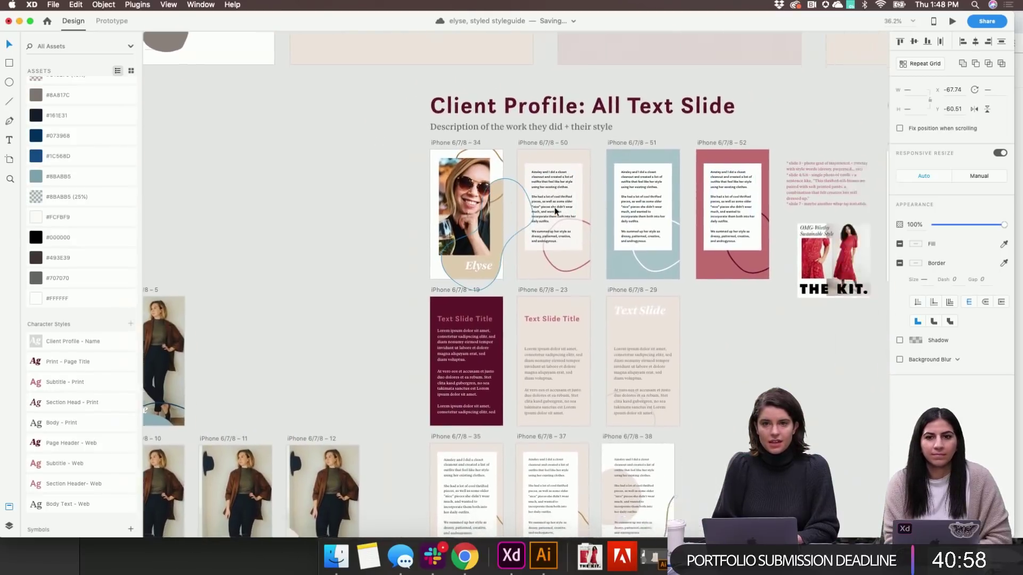
scroll(554, 206, "right", 10)
scroll(572, 213, "up", 5)
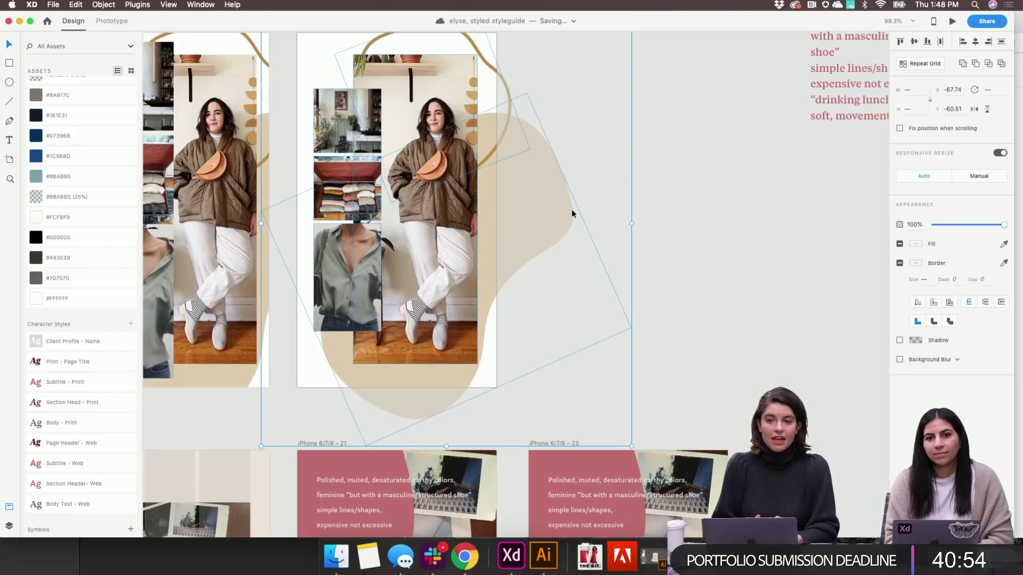
scroll(571, 214, "left", 15)
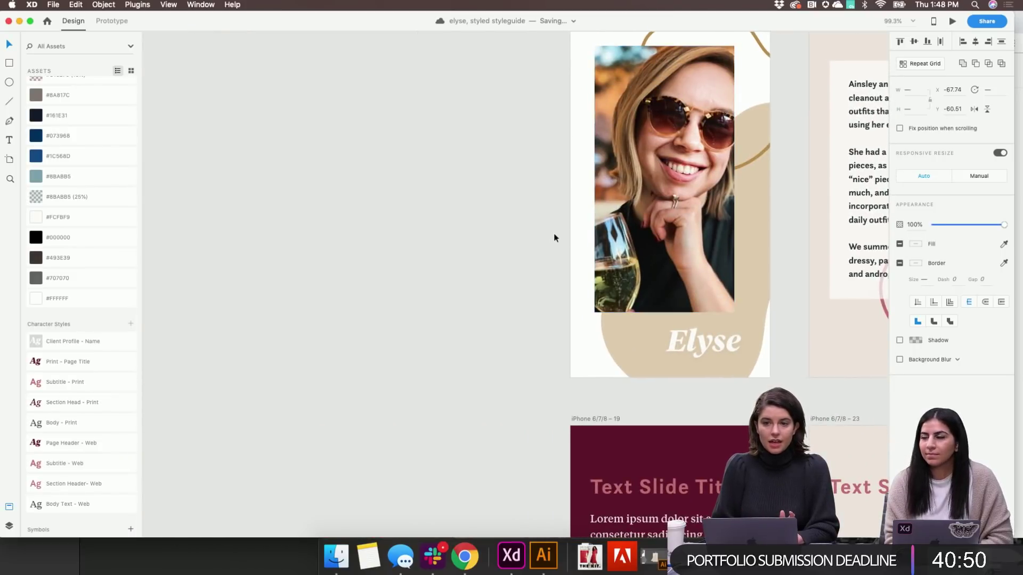
scroll(554, 238, "right", 15)
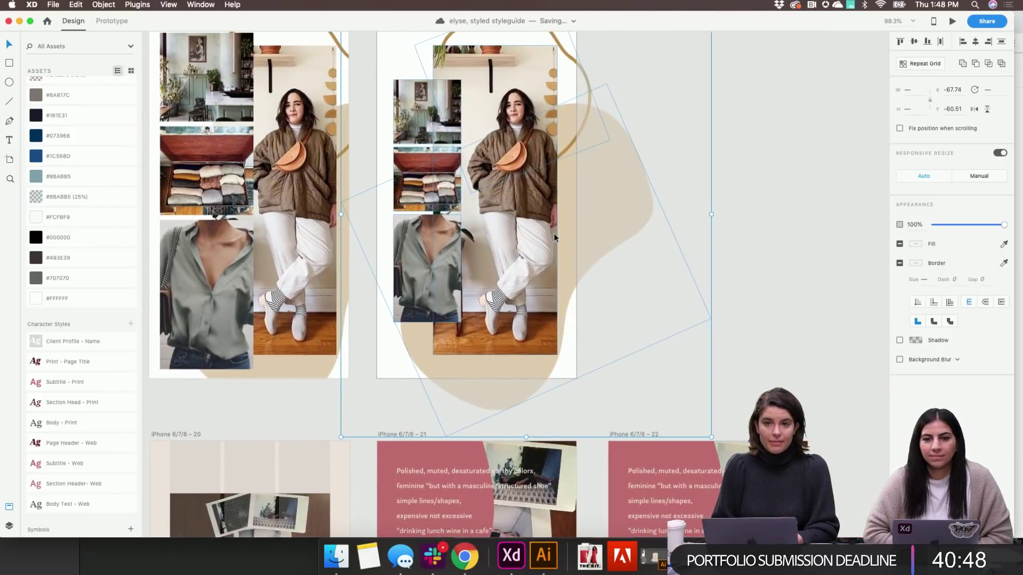
left_click(715, 234)
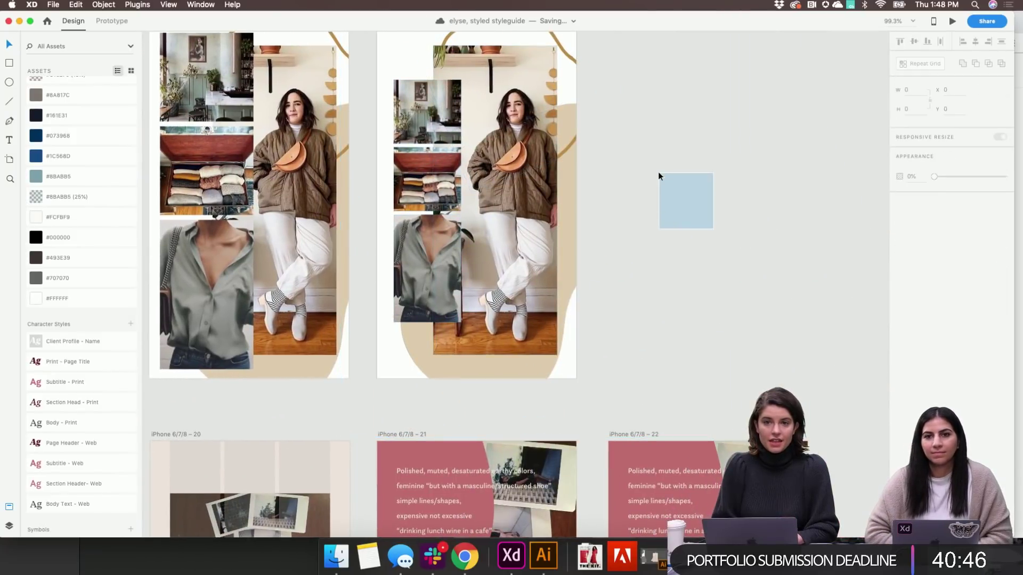
left_click_drag(659, 176, 569, 95)
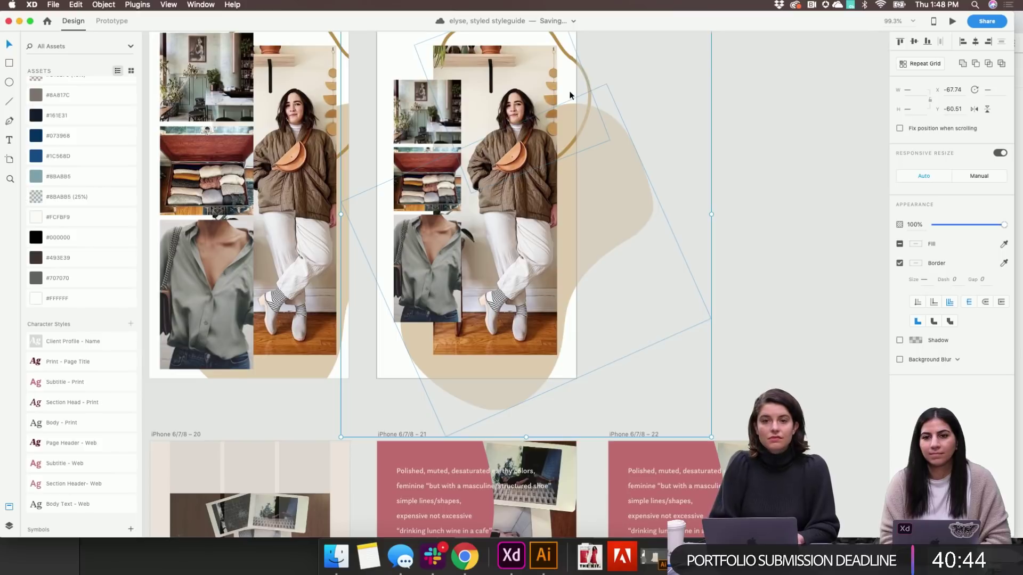
left_click(691, 144)
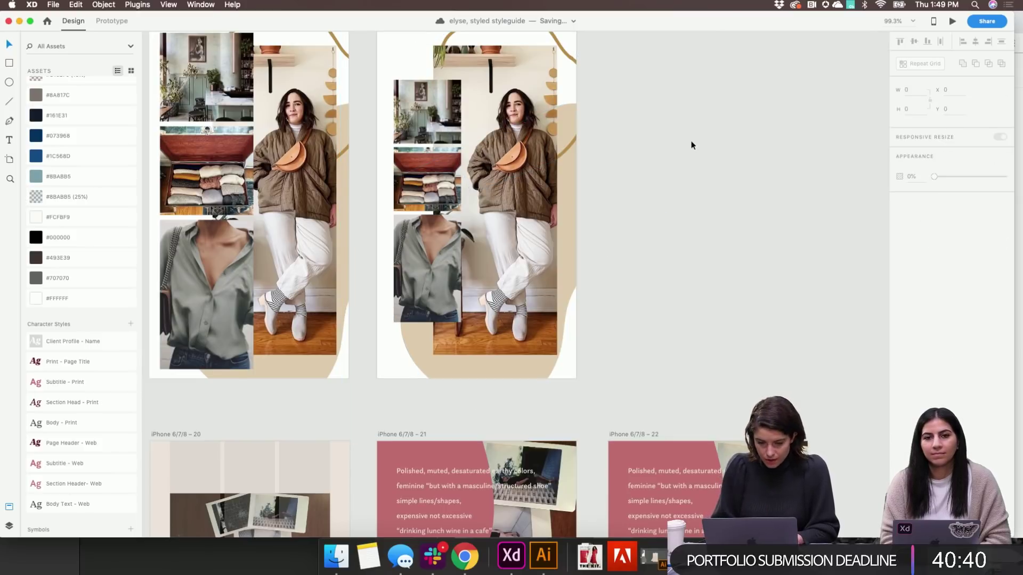
Review the slide 3 note about the inspiration photo grid with overlaid style words beside artboard 36
scroll(692, 141, "up", 2)
scroll(692, 141, "left", 6)
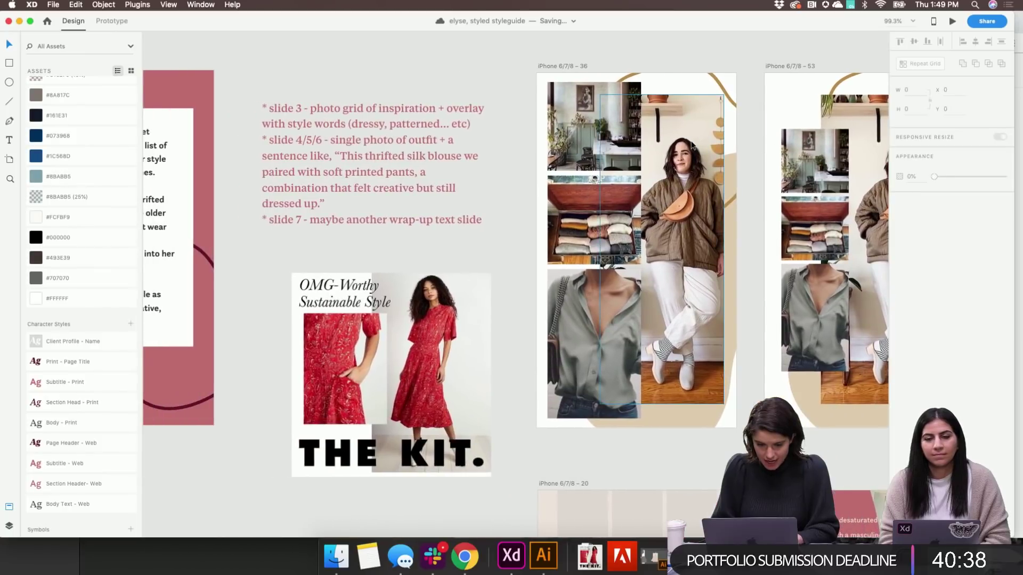
left_click(423, 132)
double_click(422, 133)
left_click(369, 124)
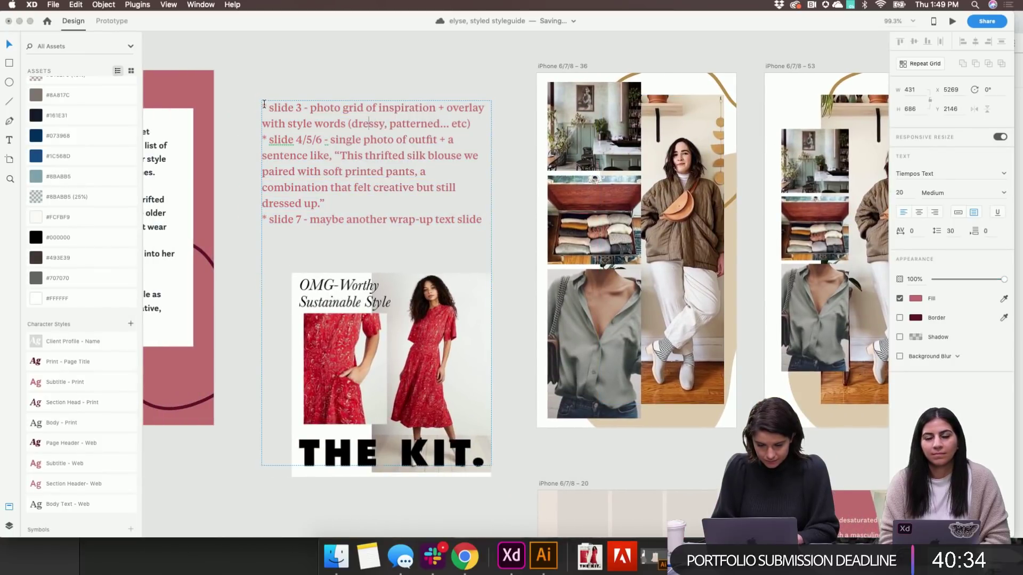
key("Escape")
key("super+minus")
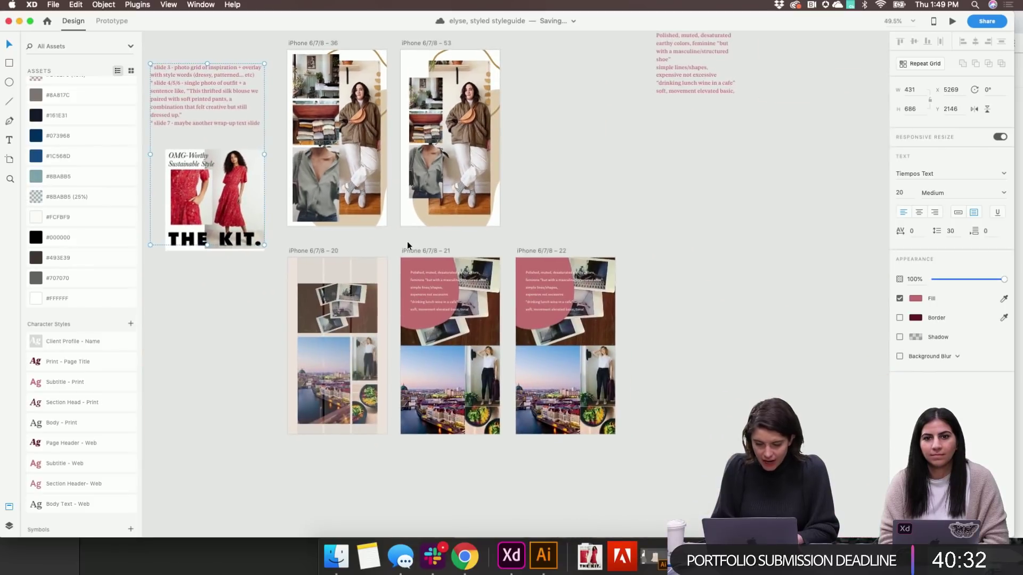
Duplicate the photo-collage slide on artboard 53 into the empty space directly beside it
scroll(407, 246, "up", 2)
scroll(434, 324, "up", 1)
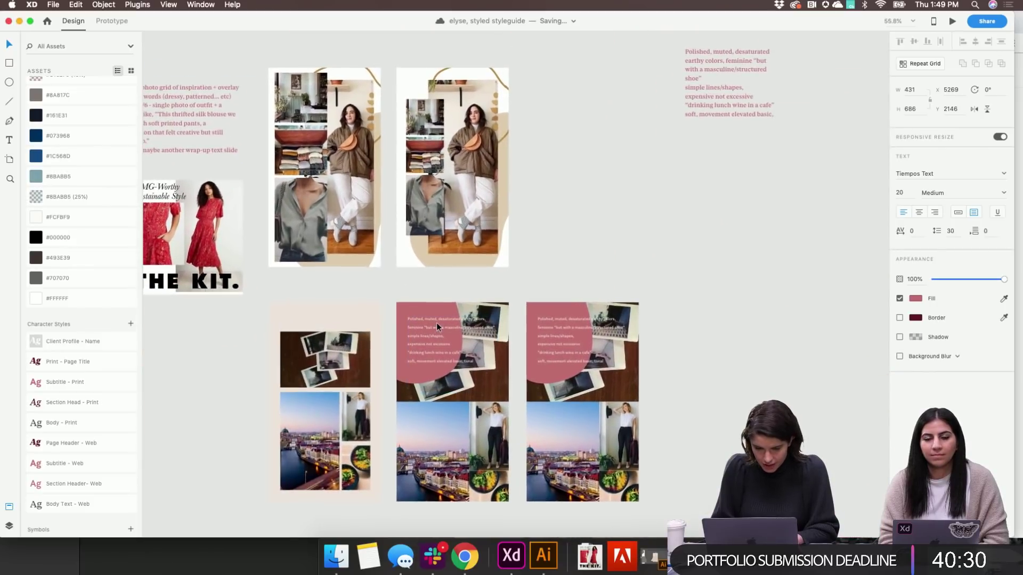
scroll(436, 322, "up", 2)
scroll(437, 322, "up", 3)
scroll(437, 322, "up", 3)
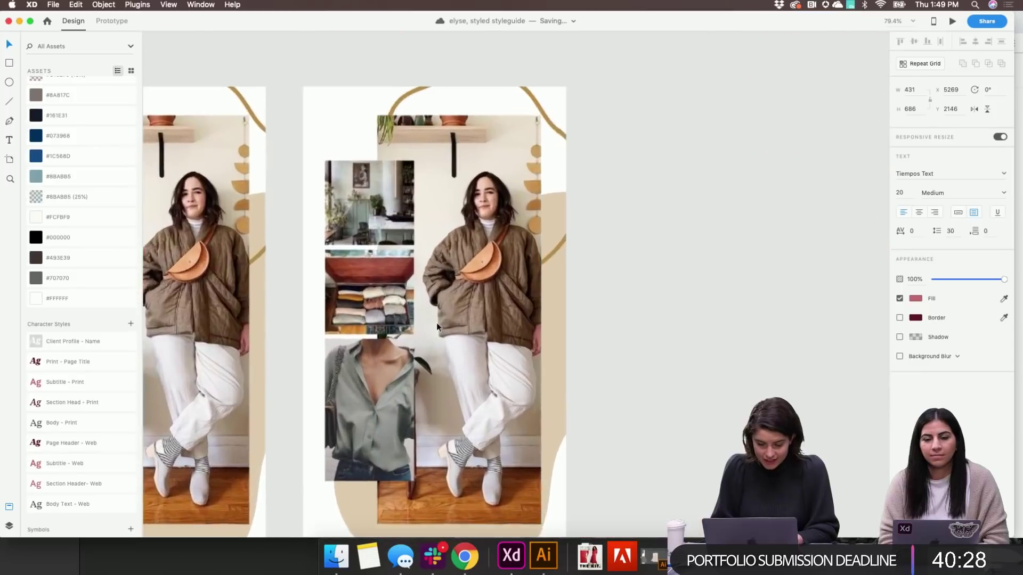
scroll(437, 322, "up", 4)
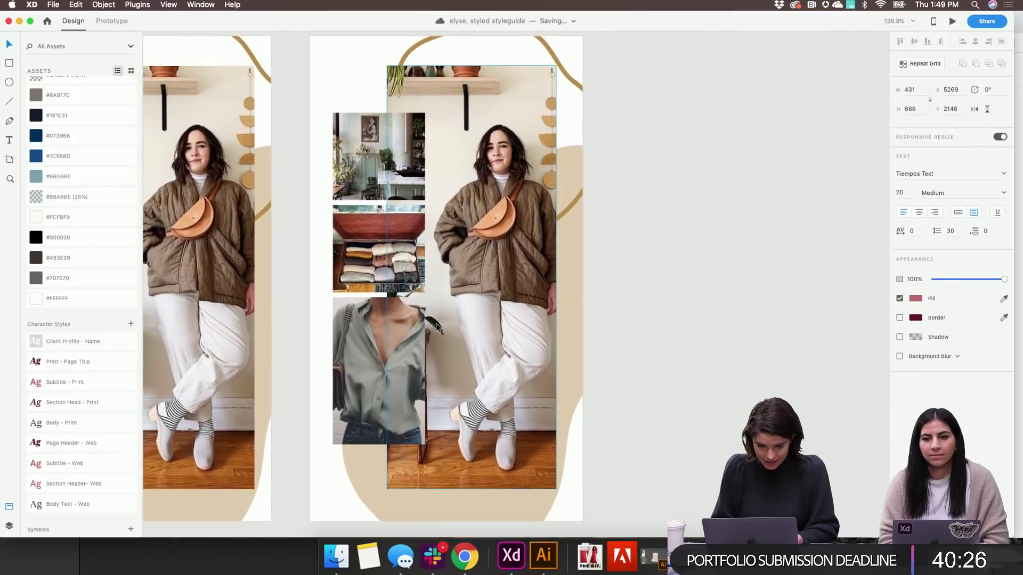
scroll(437, 326, "down", 2)
left_click_drag(410, 133, 601, 134)
scroll(597, 133, "down", 2)
scroll(596, 133, "right", 2)
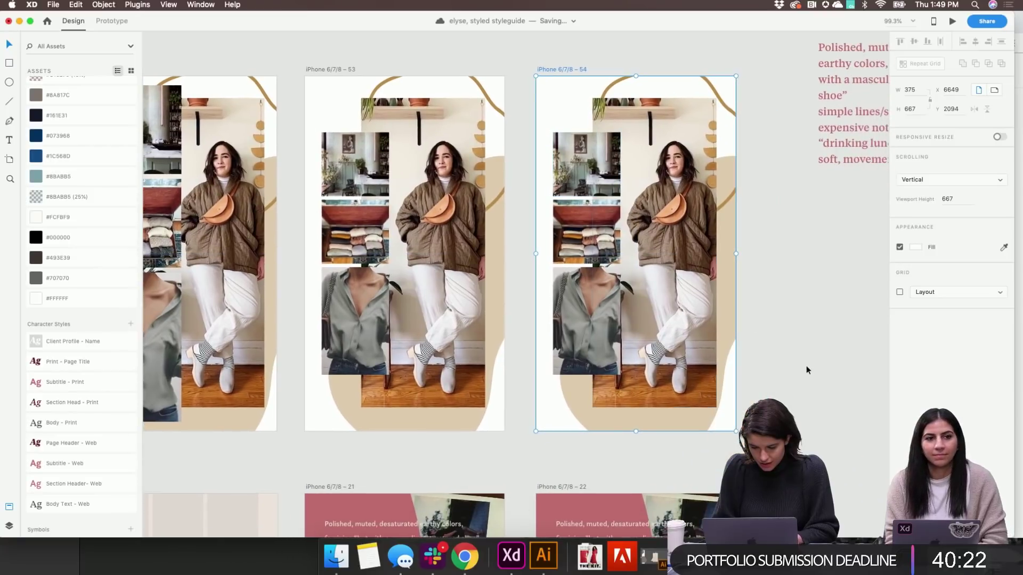
Scale down the large tan background shape on artboard 54 to about 394 by 348
left_click(726, 347)
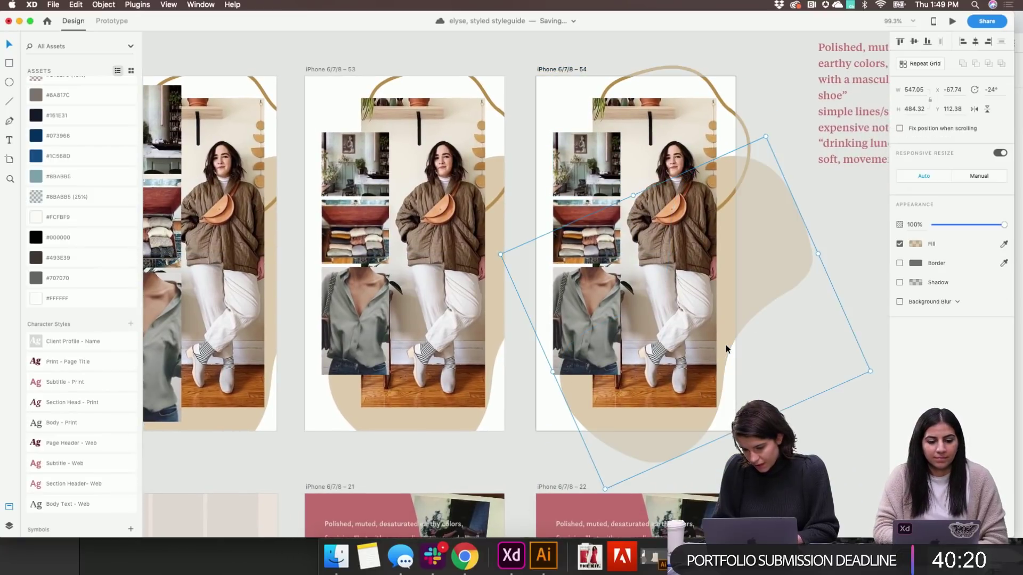
left_click_drag(766, 135, 764, 252)
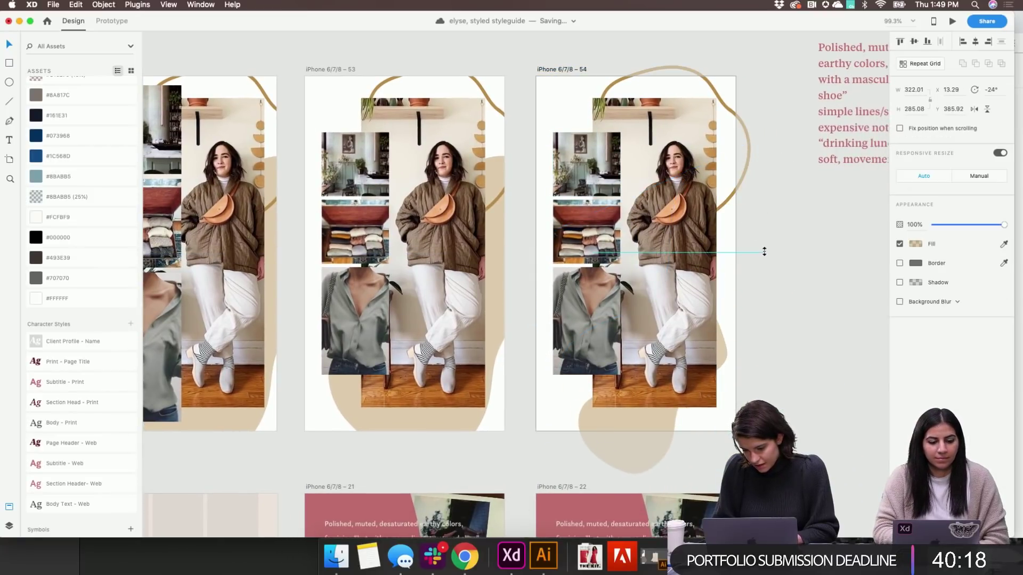
key("super+z")
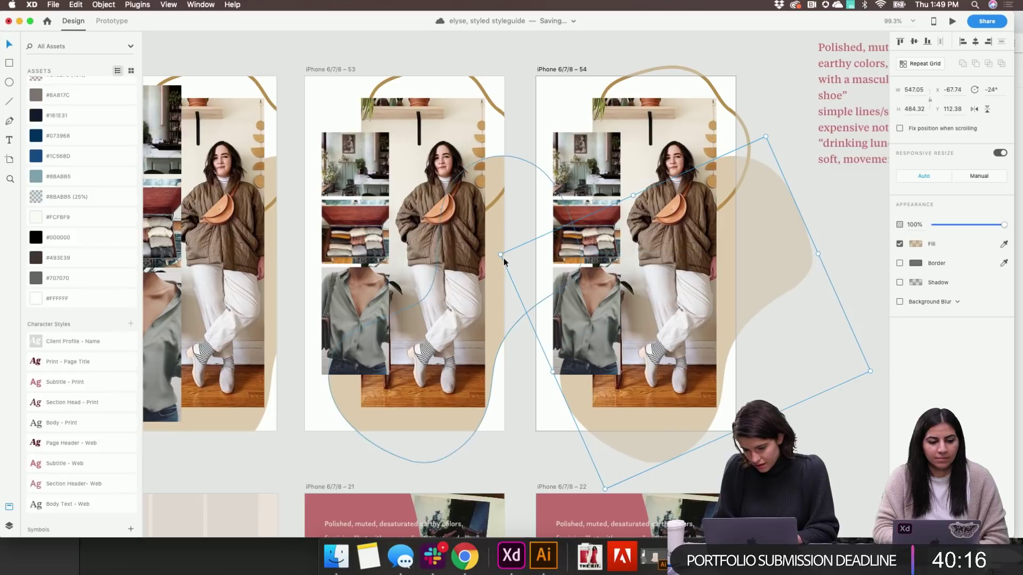
left_click_drag(500, 255, 579, 303)
Nudge the tan background shape on artboard 54 in large increments to X 87.78, Y 316.54
key("shift+Left")
key("shift+Left")
key("shift+Left")
key("shift+Left")
key("shift+Left")
key("shift+Left")
key("shift+Down")
key("shift+Down")
key("shift+Down")
key("shift+Down")
key("shift+Down")
key("shift+Down")
key("shift+Down")
key("shift+Down")
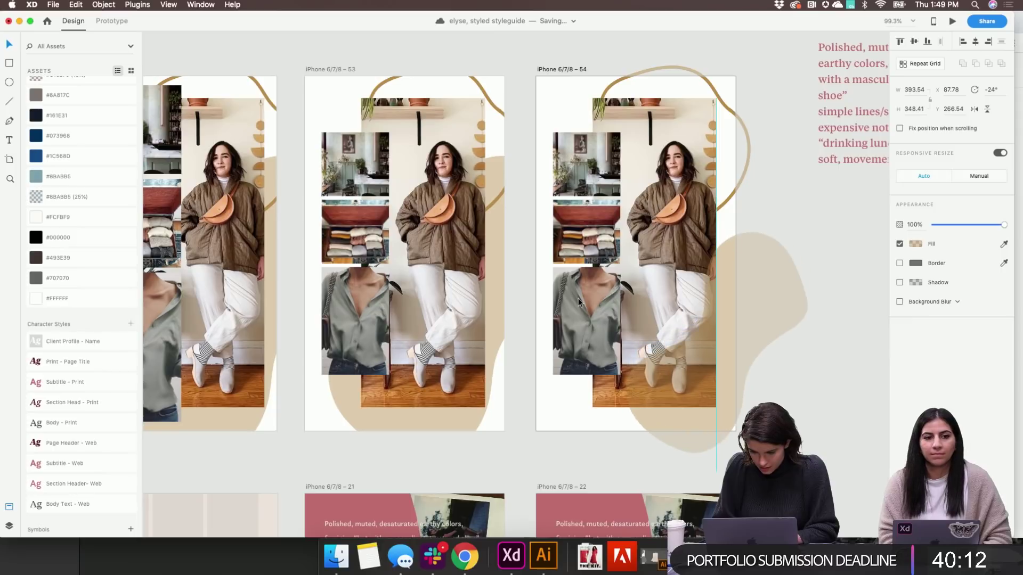
key("shift+Left")
key("shift+Left")
key("shift+Left")
key("shift+Left")
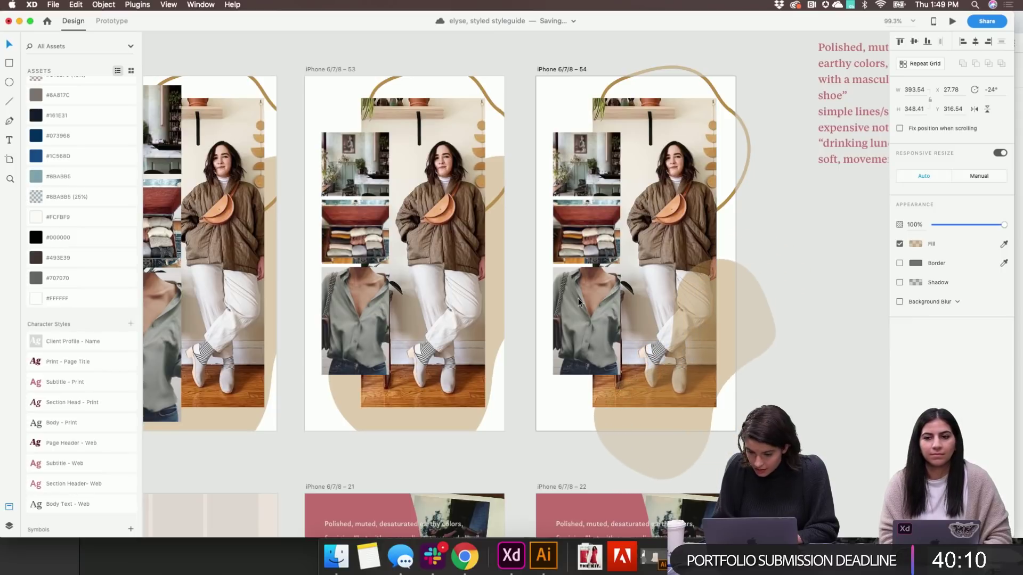
key("shift+Right")
key("shift+Right")
key("shift+Right")
key("shift+Right")
key("shift+Right")
key("shift+Right")
Copy the pink shape and its style-words text from artboard 22 onto the lower half of artboard 54
scroll(607, 427, "down", 5)
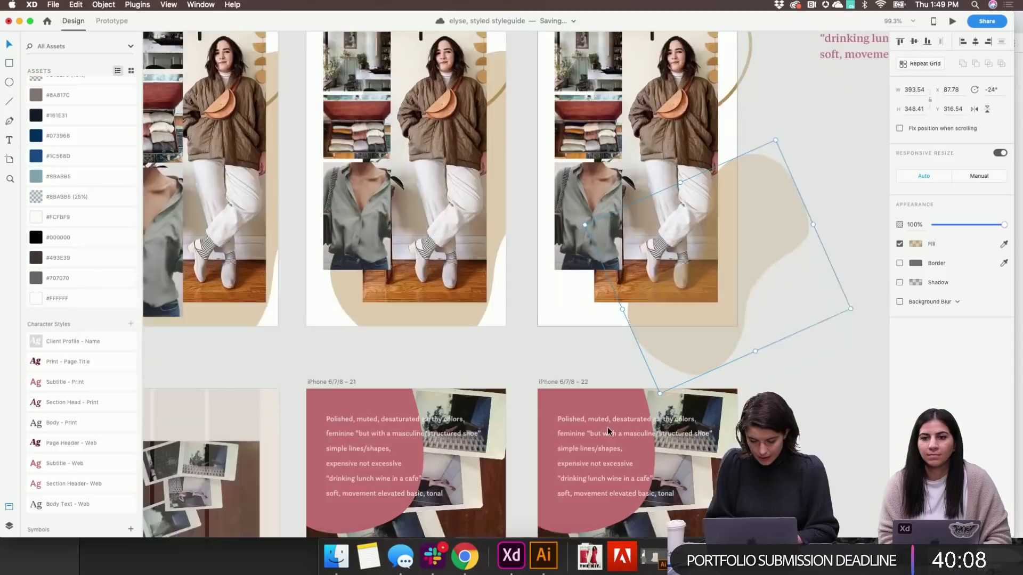
left_click(608, 427)
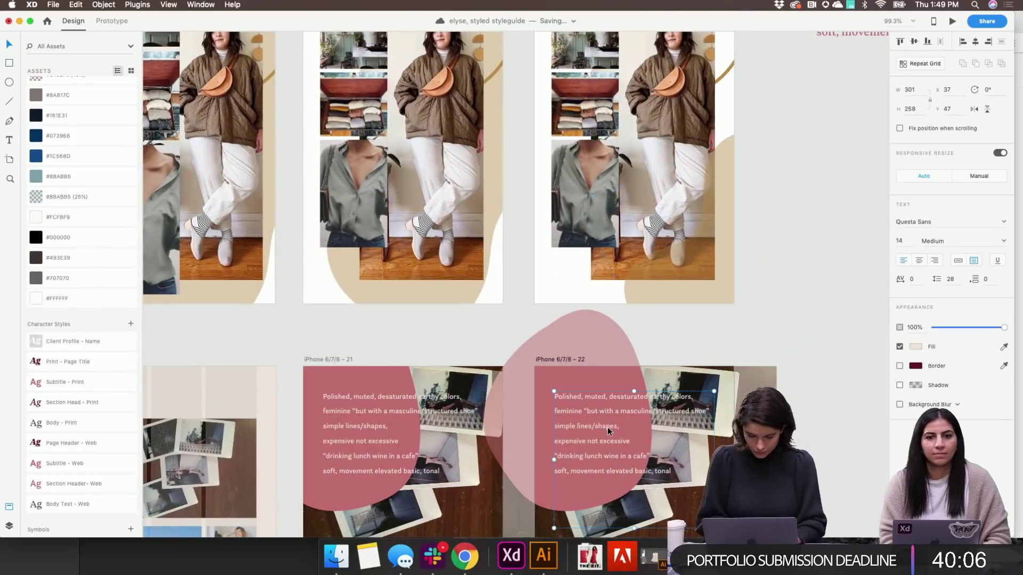
left_click(748, 329)
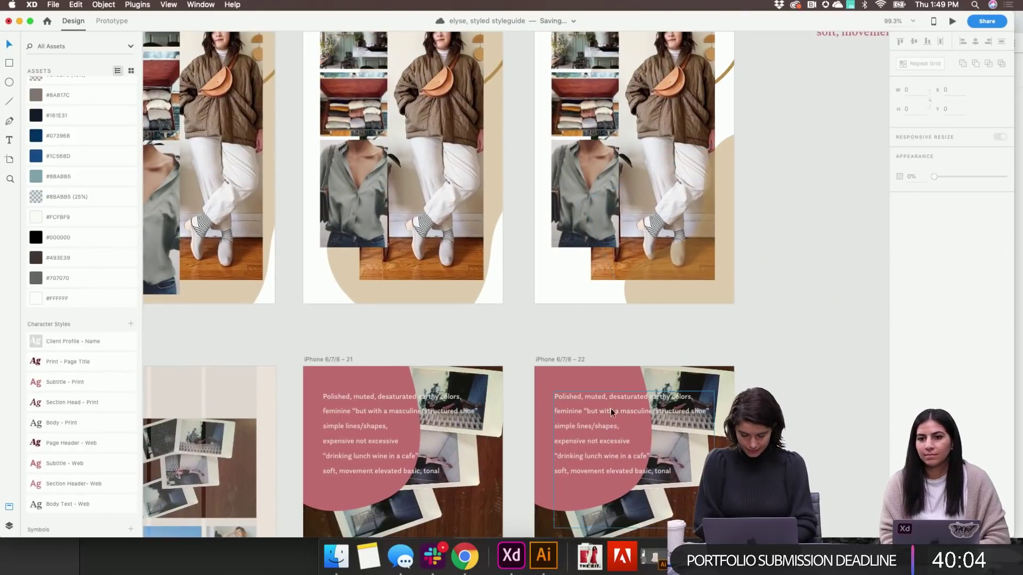
left_click(591, 427)
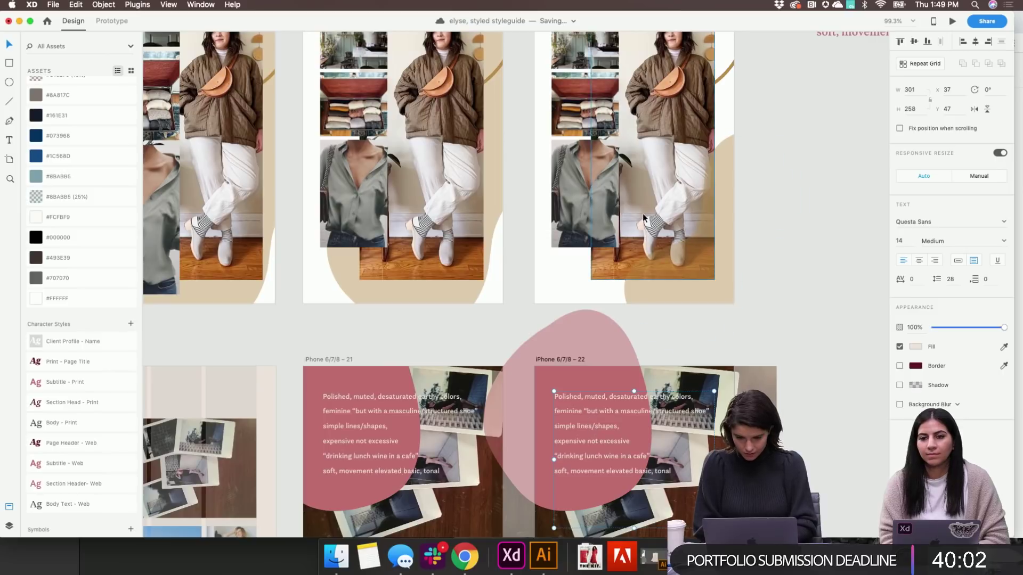
left_click(660, 238)
left_click(564, 409)
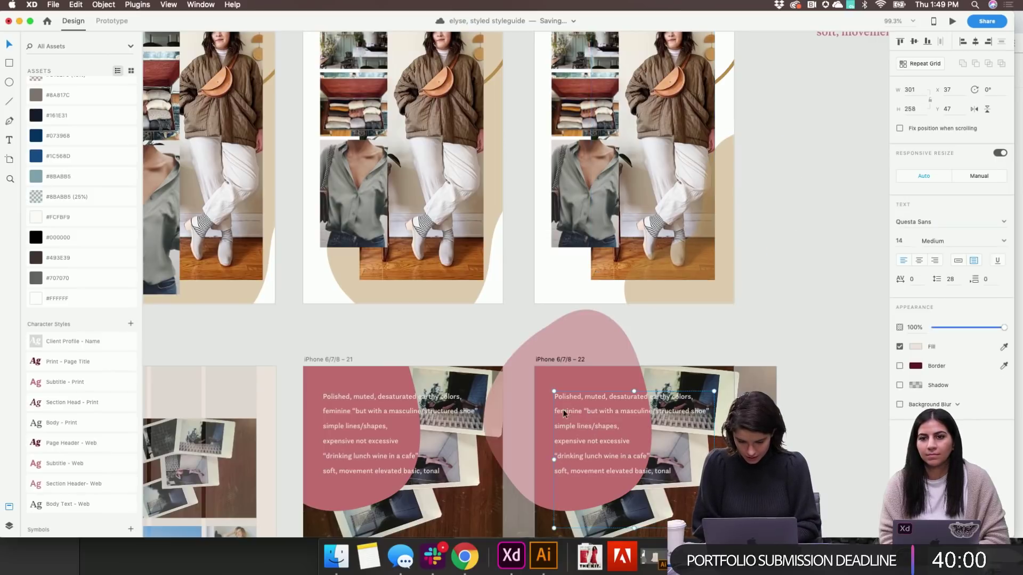
left_click(545, 411, "shift")
left_click_drag(545, 410, 655, 221)
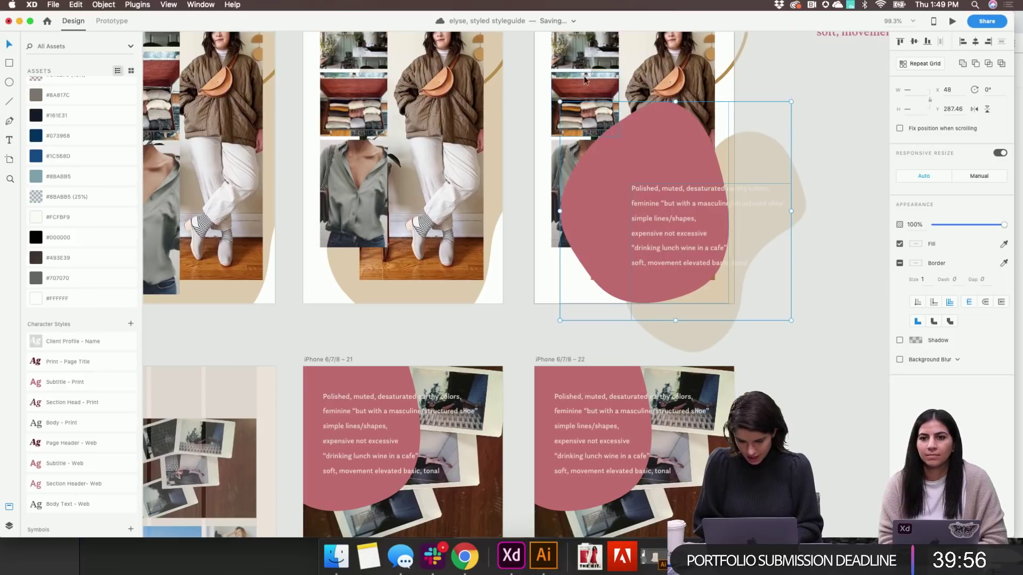
Scale the pink shape on artboard 54 down to about 241 by 288 and move the style-words text inside it
left_click_drag(559, 101, 616, 153)
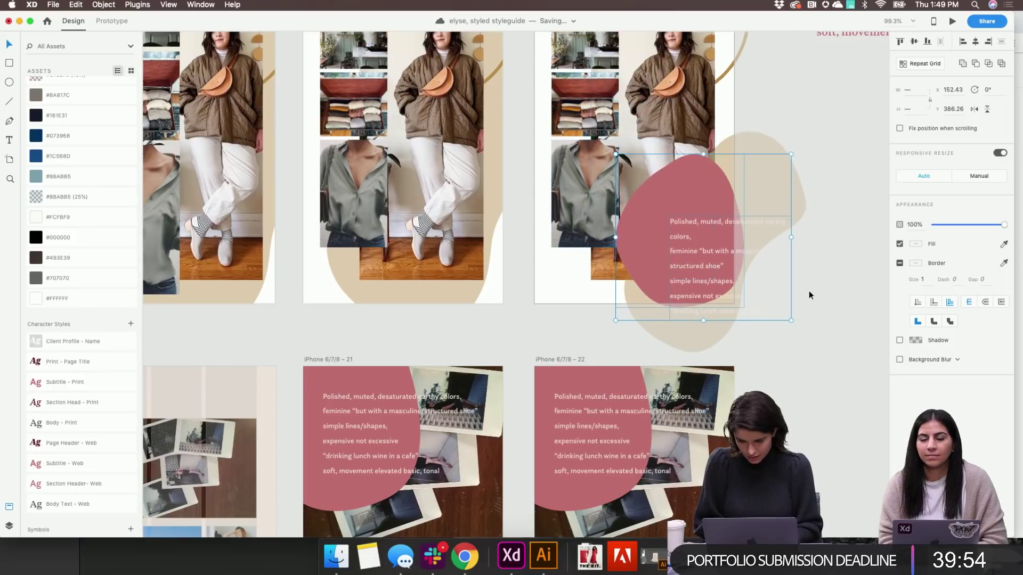
left_click_drag(681, 263, 644, 237)
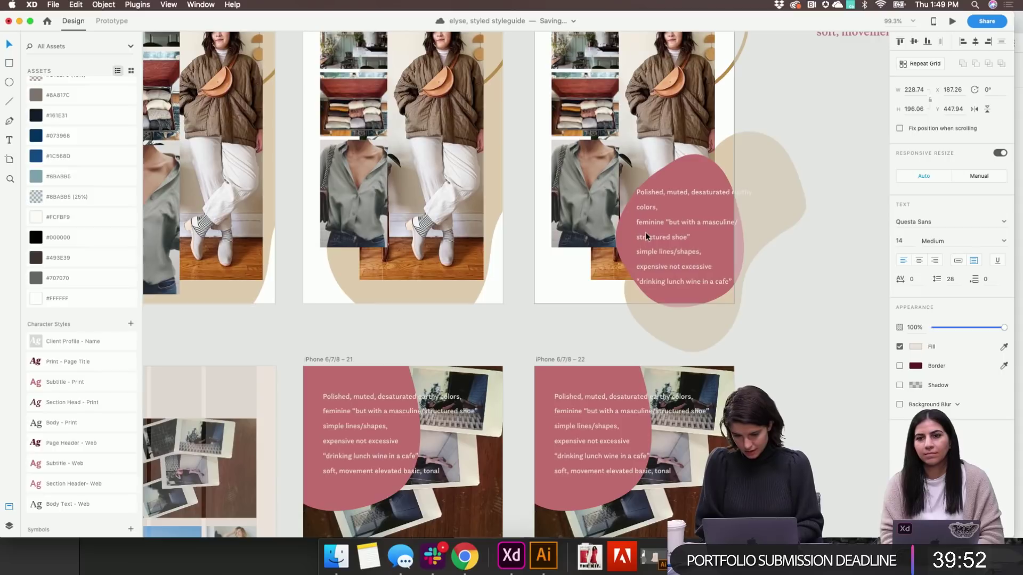
left_click(779, 343)
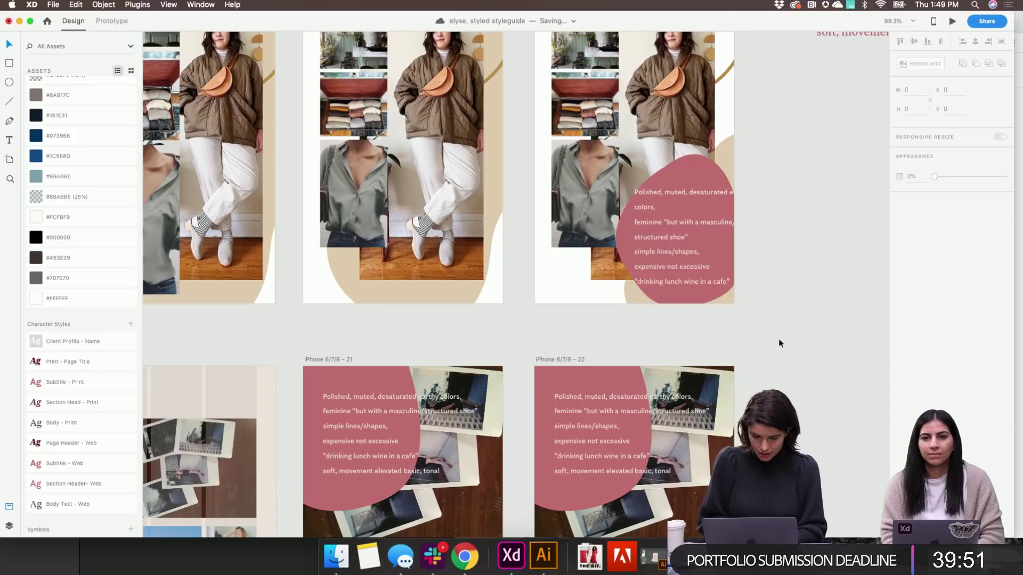
Delete the tan background shape behind the pink shape on artboard 54
left_click(725, 158)
key("Escape")
scroll(725, 157, "down", 3)
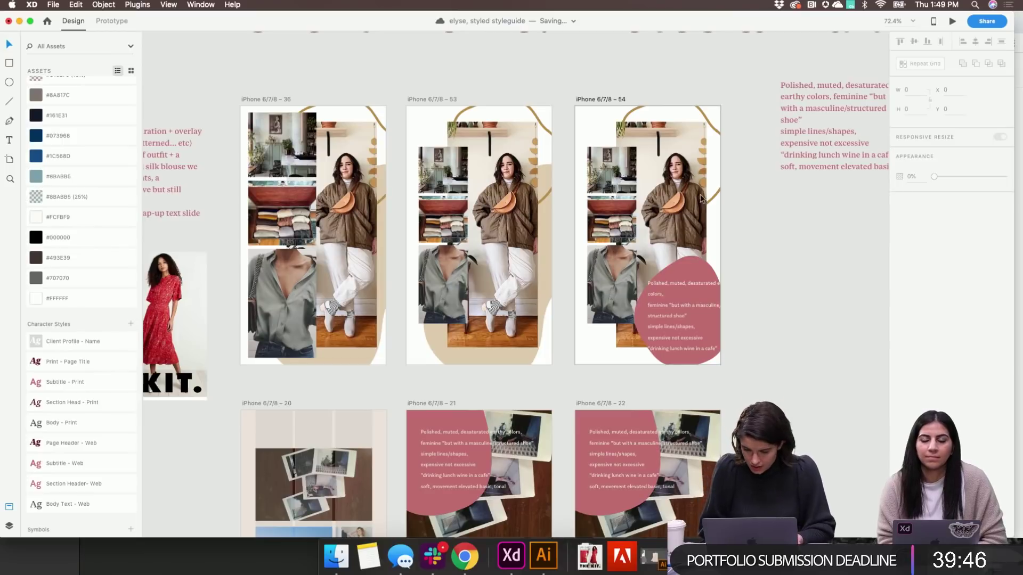
Set the style-words text on artboard 54 to size 12 with a line spacing of 12*1.5
scroll(702, 309, "up", 5)
scroll(702, 309, "down", 1)
scroll(702, 309, "right", 1)
left_click(621, 272)
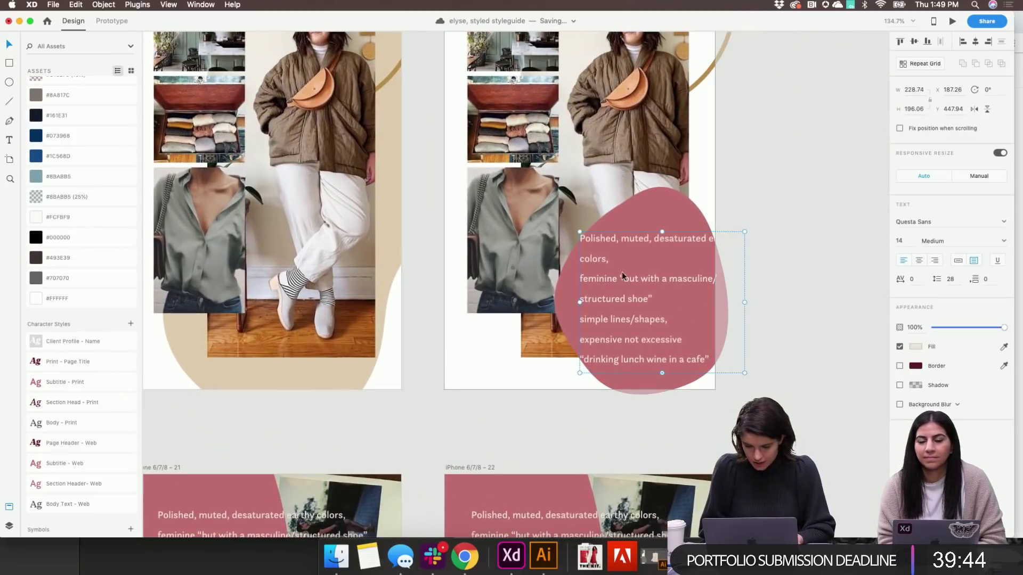
type("12")
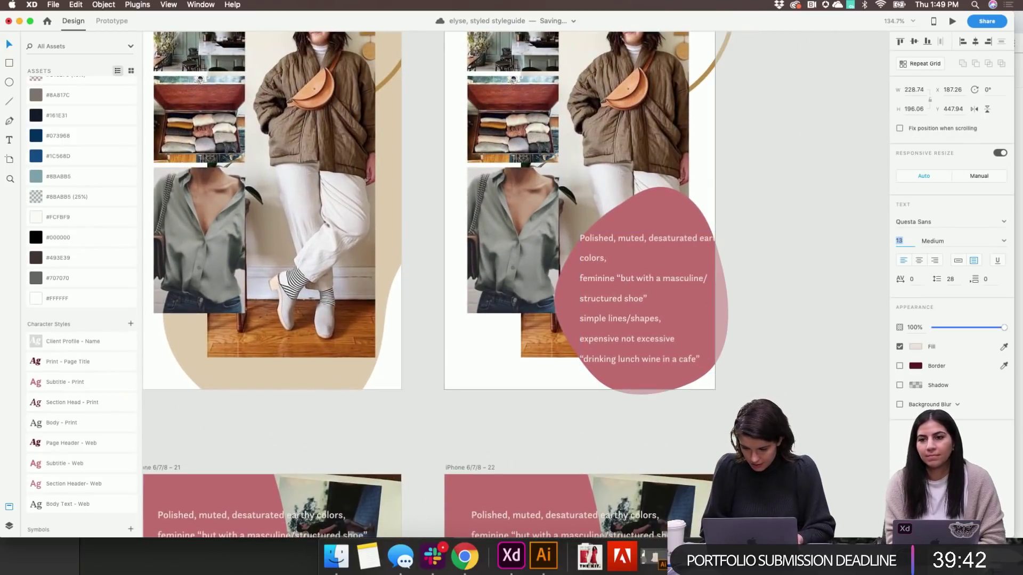
key("Return")
left_click(951, 279)
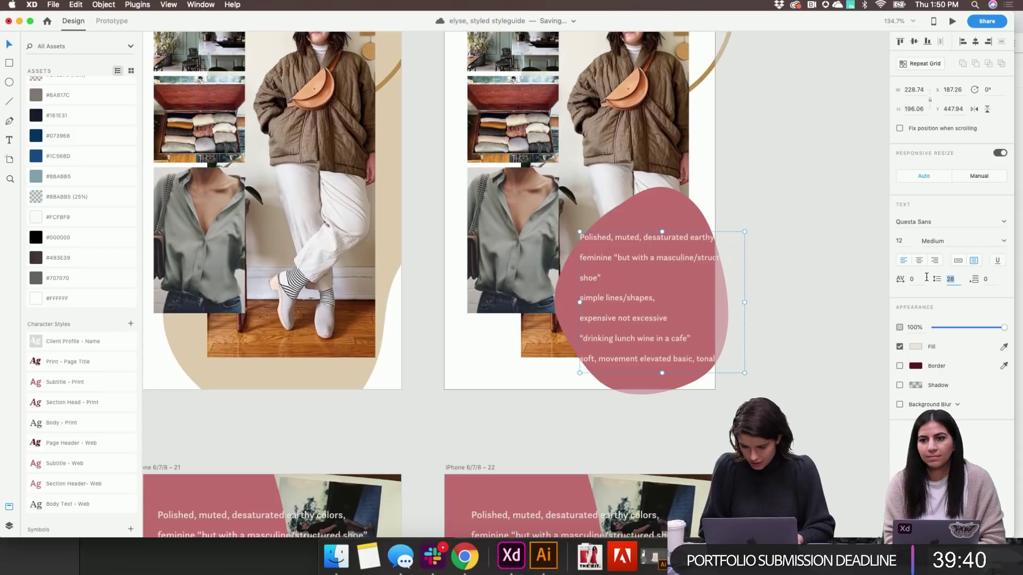
type("12")
key("BackSpace")
type("8")
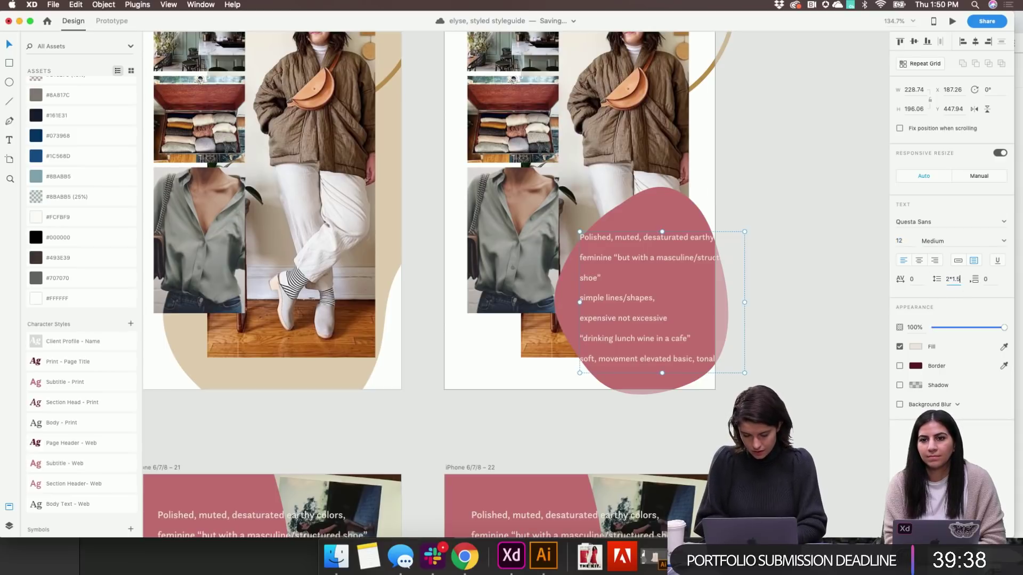
key("Return")
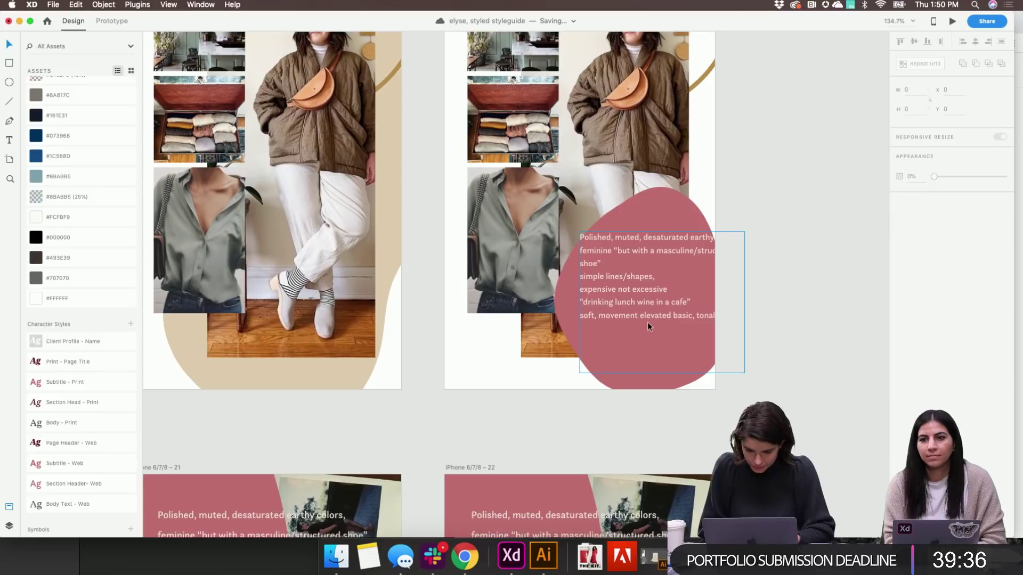
Rotate the pink shape on artboard 54 to -105° and shift it with its text down toward the slide's lower edge
left_click(652, 387)
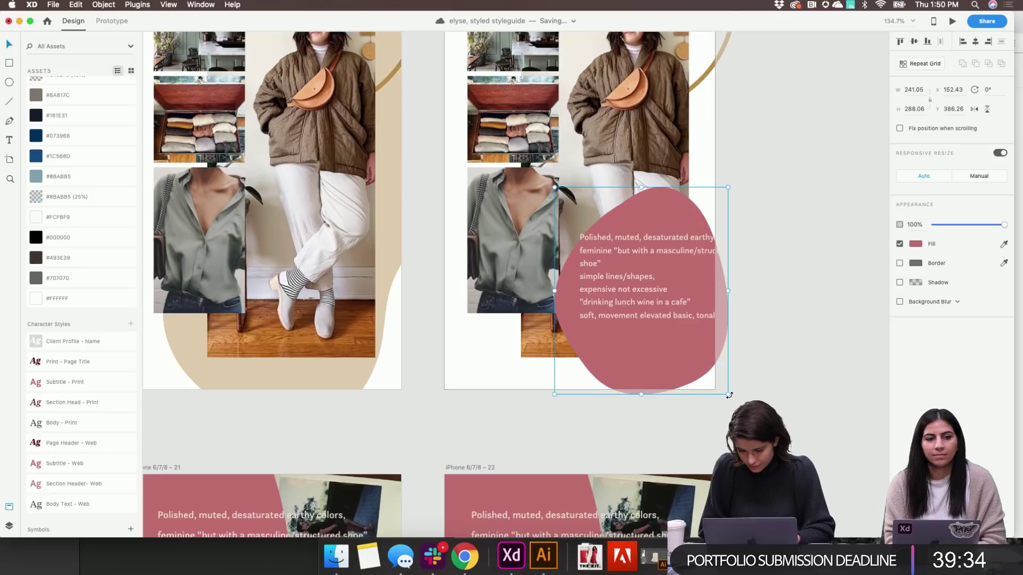
left_click_drag(736, 396, 753, 121)
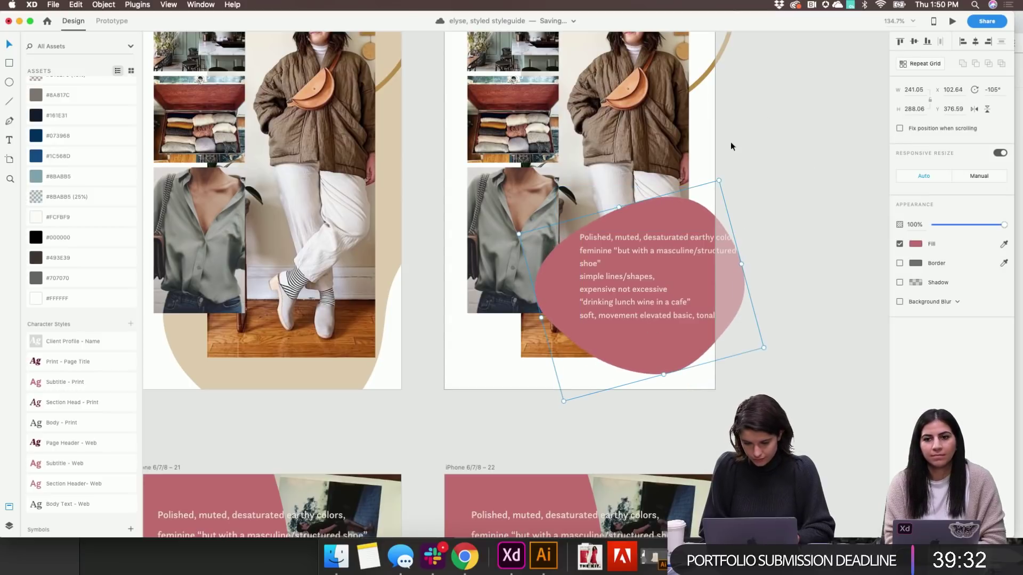
left_click(623, 281, "shift")
left_click_drag(622, 281, 582, 334)
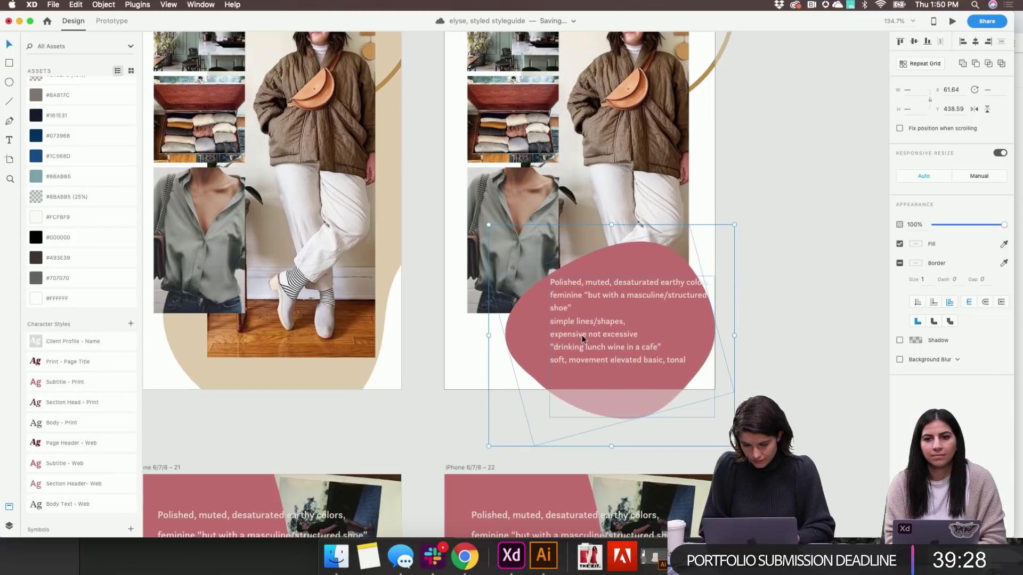
left_click(763, 338)
Narrow the style-words text box to about 200 wide and join the "feminine" line onto the "colors," line
left_click(632, 296)
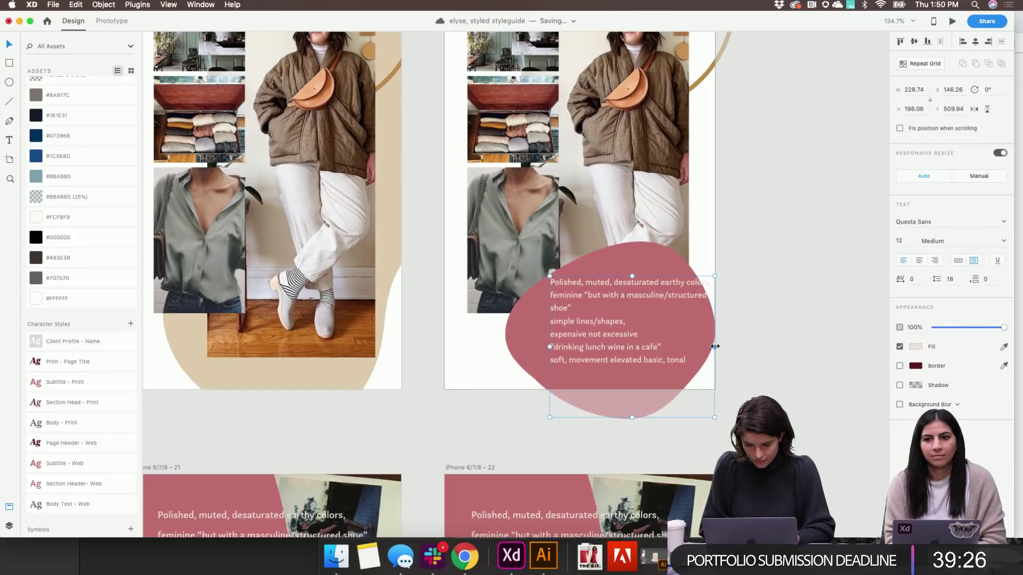
left_click_drag(715, 346, 694, 346)
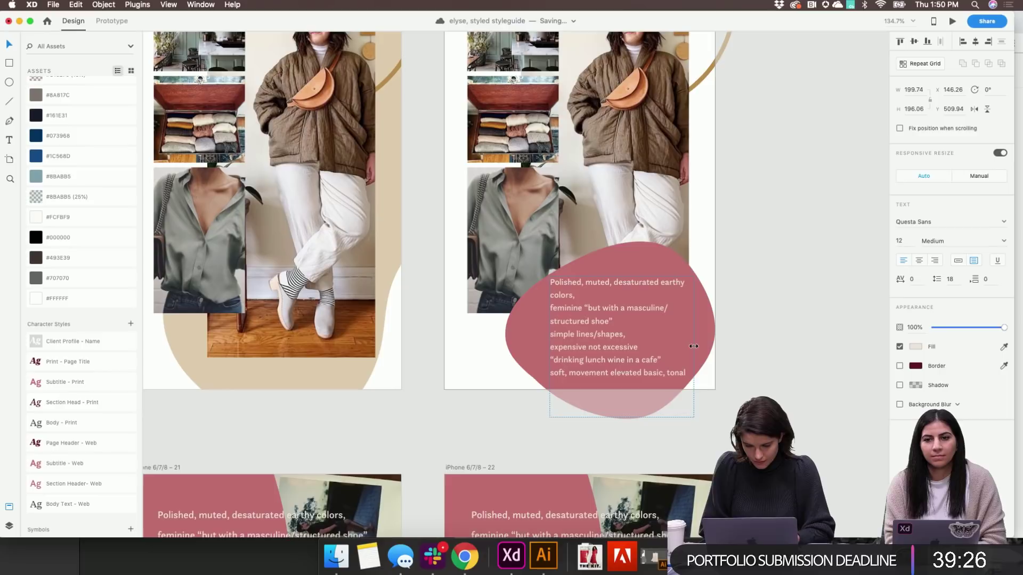
double_click(573, 322)
left_click(551, 308)
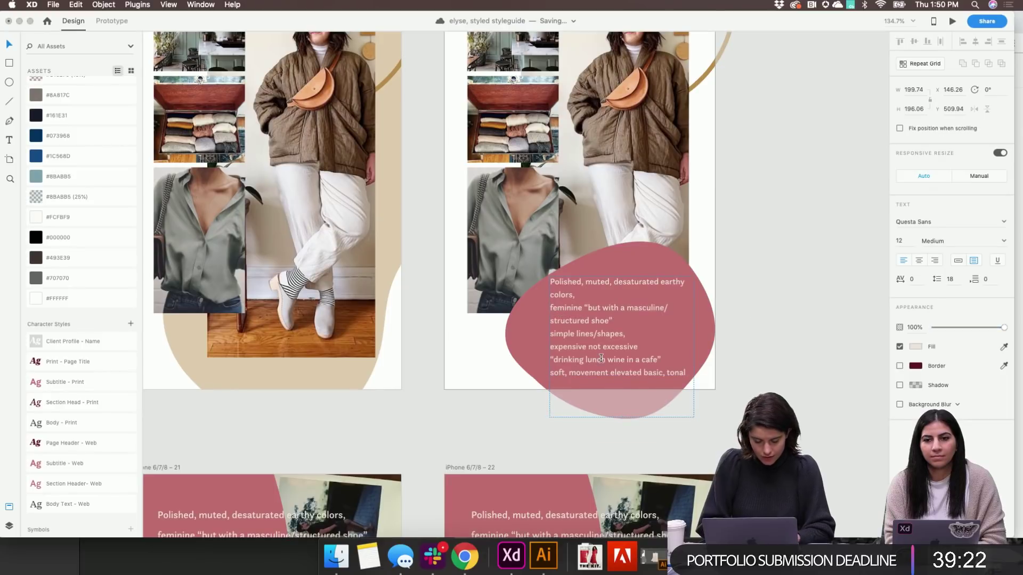
key("BackSpace")
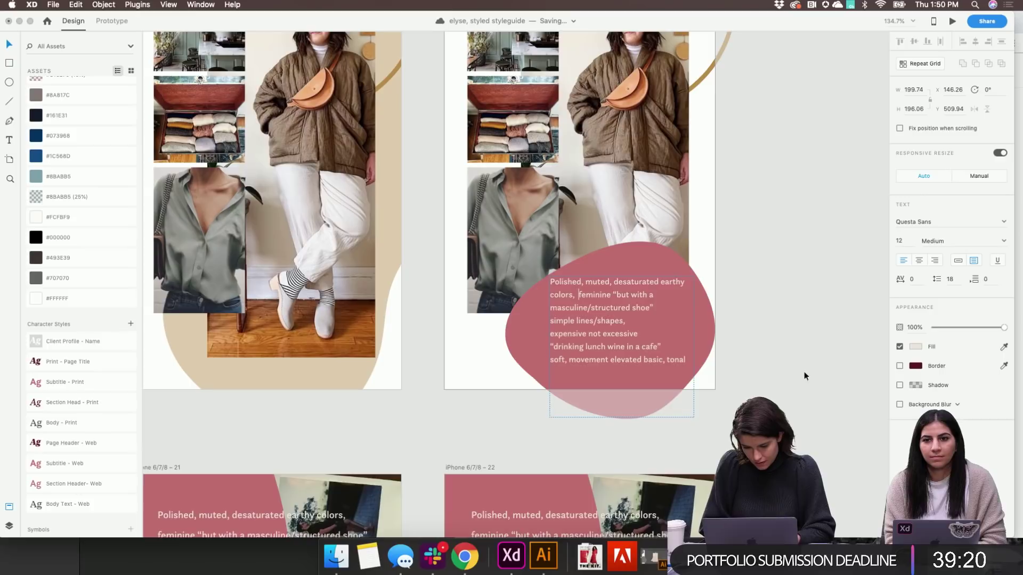
scroll(767, 357, "down", 3)
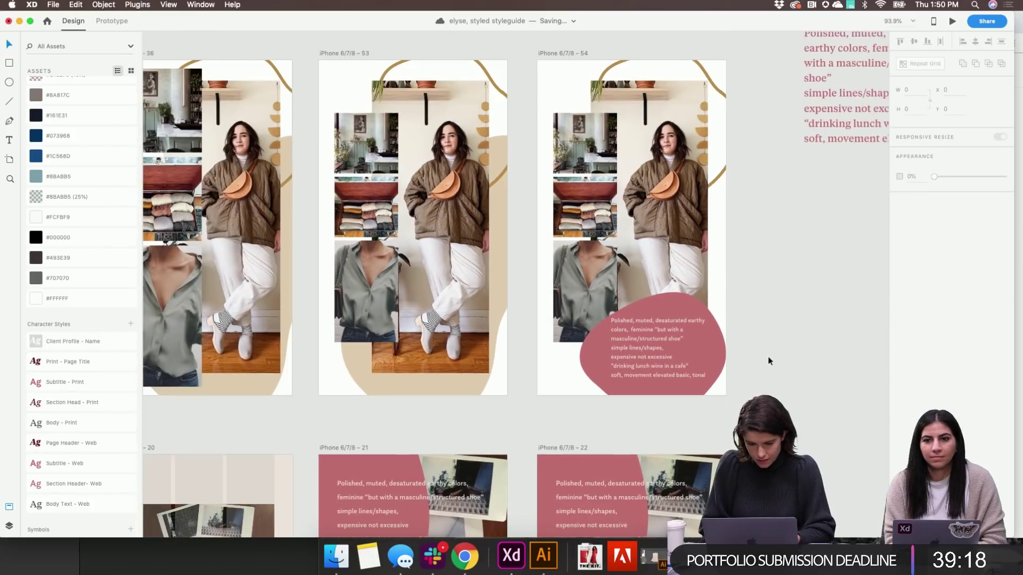
scroll(768, 356, "right", 1)
scroll(769, 356, "down", 1)
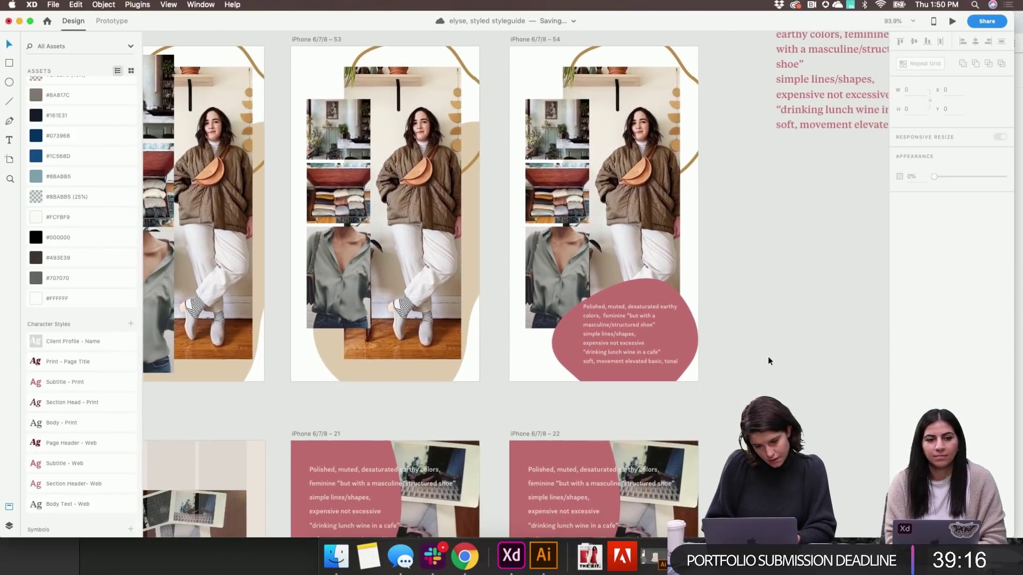
Adjust the vertical position of the rose blob and its trait text on artboard 54 to about Y 433
left_click(619, 336)
key("Up")
key("Up")
key("Up")
key("Up")
key("Up")
key("Up")
key("Up")
key("Up")
key("Up")
key("Up")
key("Up")
key("Up")
key("Up")
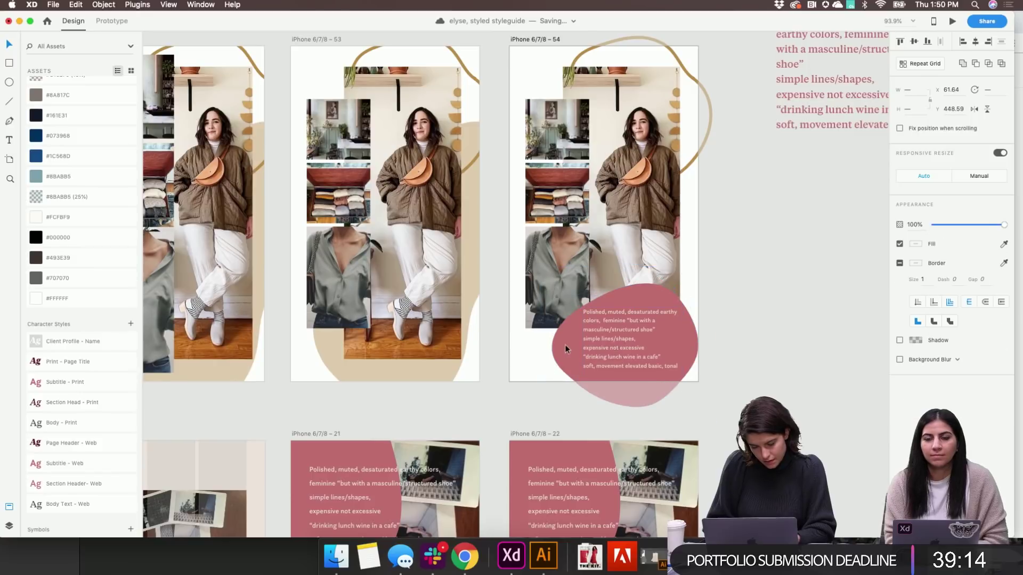
key("Down")
key("Down")
key("Down")
key("Down")
key("Down")
key("Down")
key("Down")
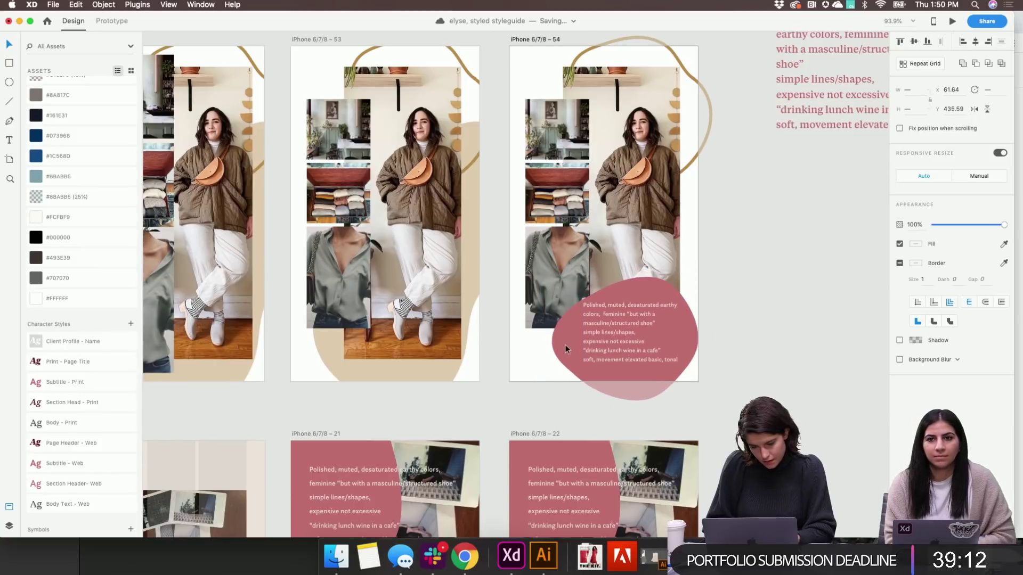
Rotate the rose blob behind the trait text on artboard 54 to about -126°
double_click(630, 276)
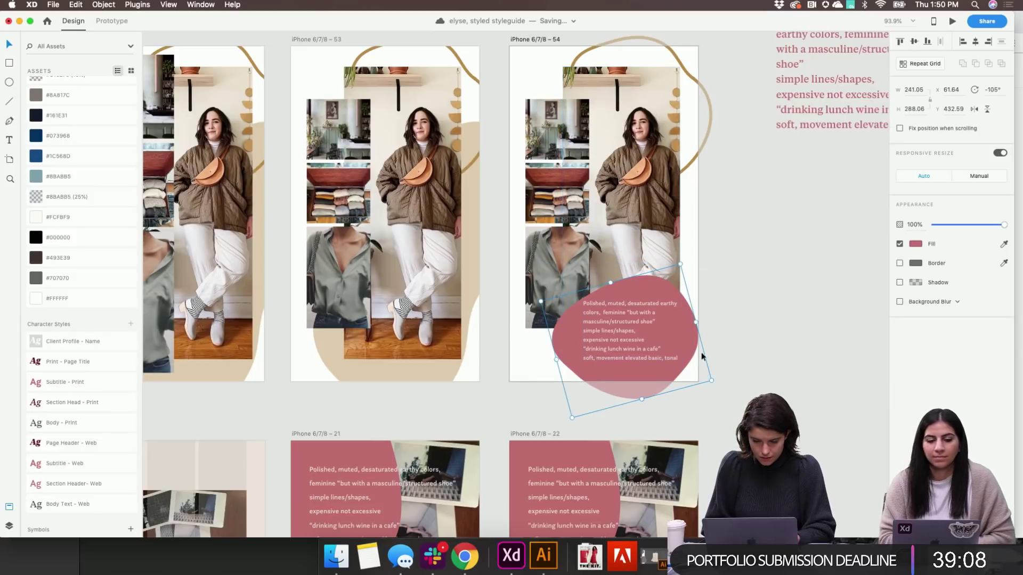
left_click_drag(715, 382, 722, 347)
left_click(733, 354)
Delete the loose rose-colored traits text standing on the canvas beside artboard 54
scroll(734, 353, "down", 5)
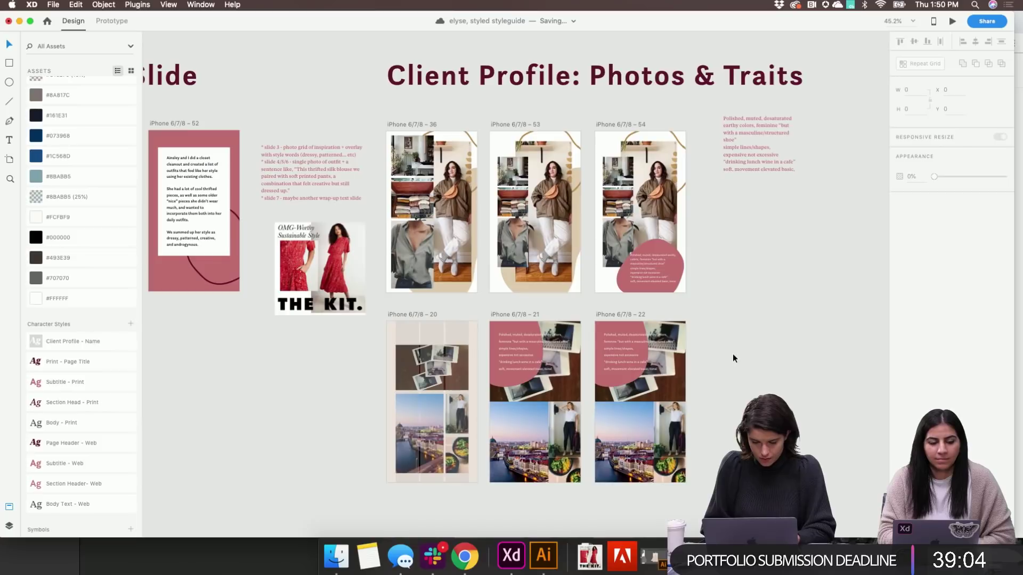
scroll(734, 353, "right", 2)
left_click(707, 142)
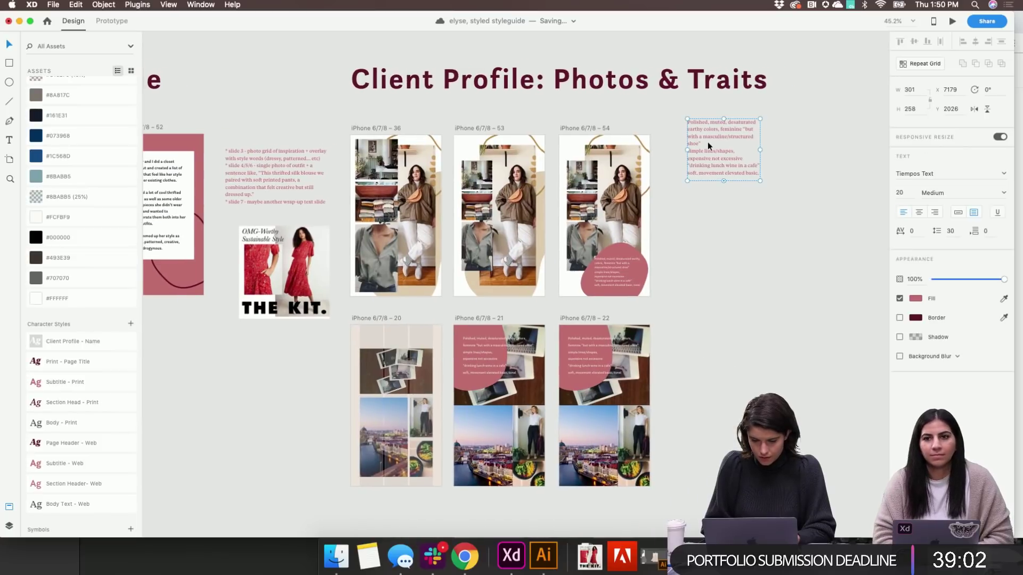
key("Delete")
Move the row of collage artboards 36, 53 and 54 below the row of artboards 20, 21 and 22
scroll(625, 409, "down", 3)
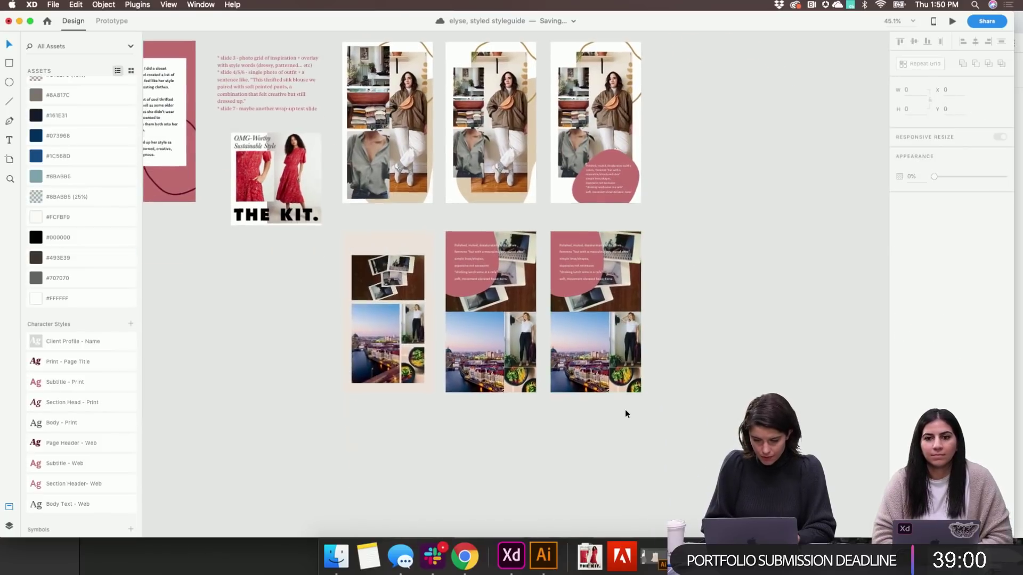
scroll(626, 410, "down", 1)
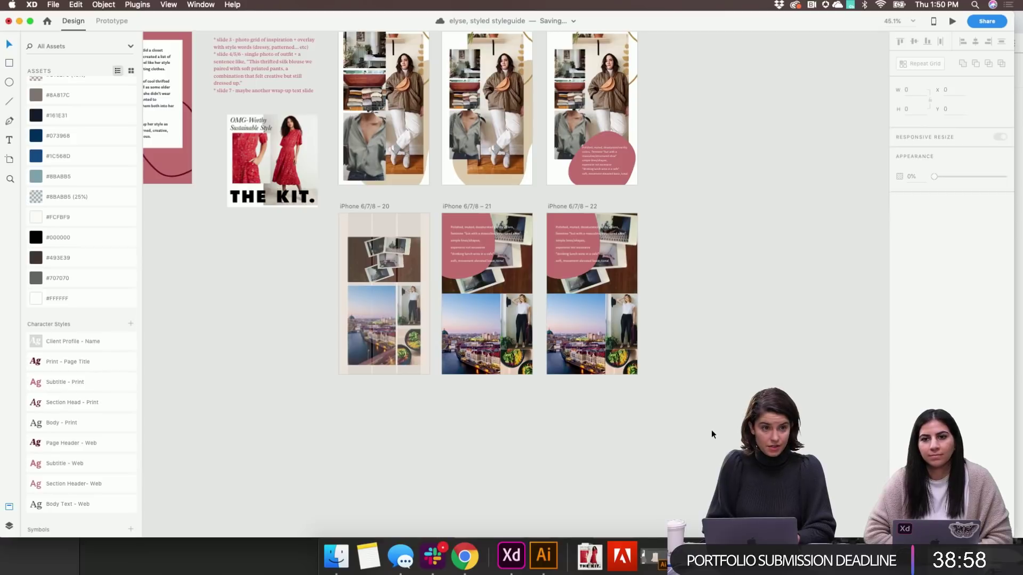
left_click_drag(715, 435, 334, 197)
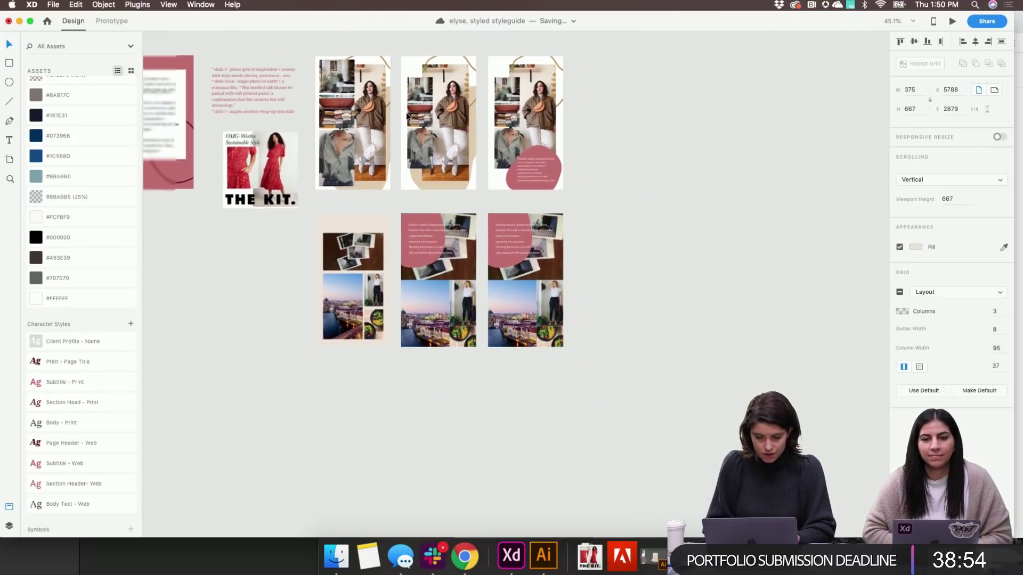
left_click_drag(575, 190, 350, 356)
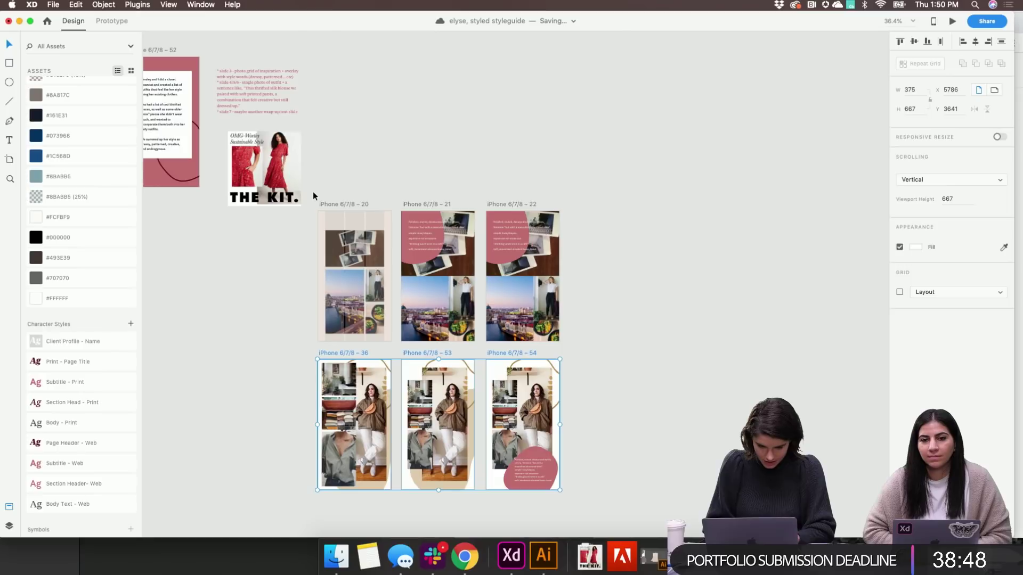
Move both rows of artboards up together so they sit directly under the "Client Profile: Photos & Traits" heading
left_click_drag(314, 191, 575, 353)
scroll(577, 357, "up", 2)
scroll(577, 357, "up", 2)
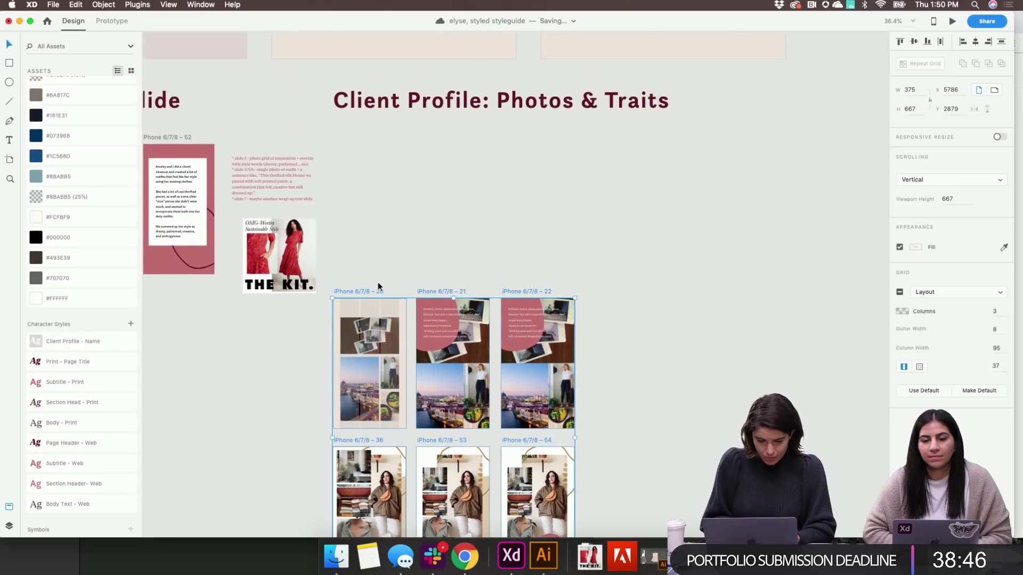
left_click_drag(370, 289, 382, 135)
left_click(635, 312)
Examine the three new photo collage slides and how they sit among the other Client Profile layouts
scroll(635, 311, "up", 3)
scroll(635, 312, "up", 5)
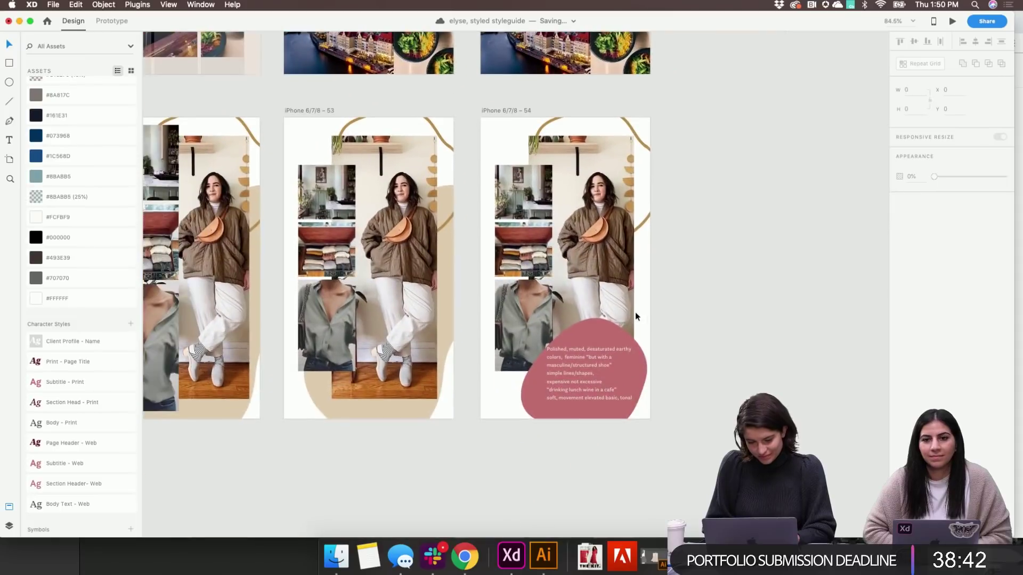
scroll(636, 312, "left", 3)
scroll(635, 316, "left", 2)
scroll(635, 316, "down", 1)
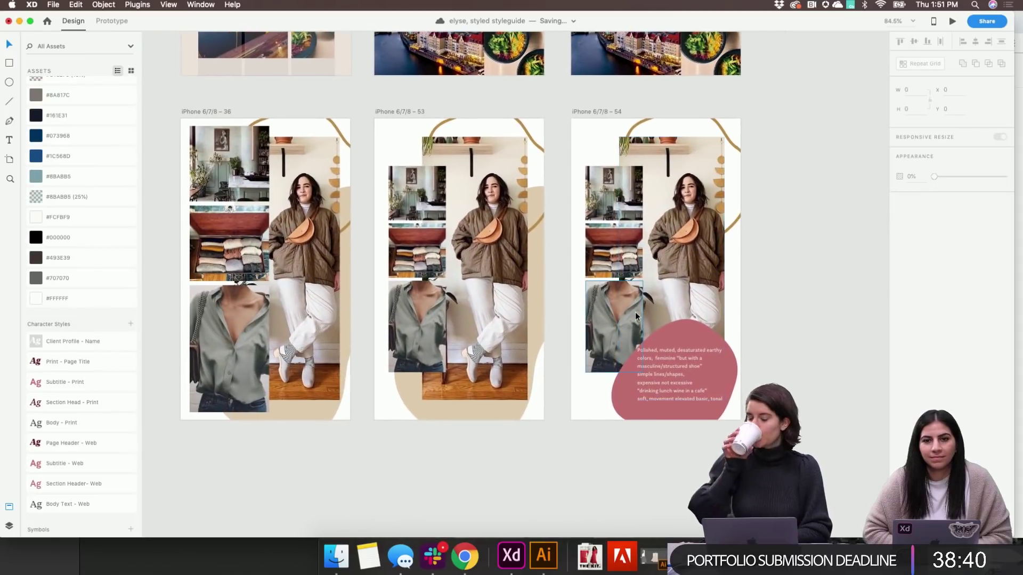
scroll(635, 316, "right", 1)
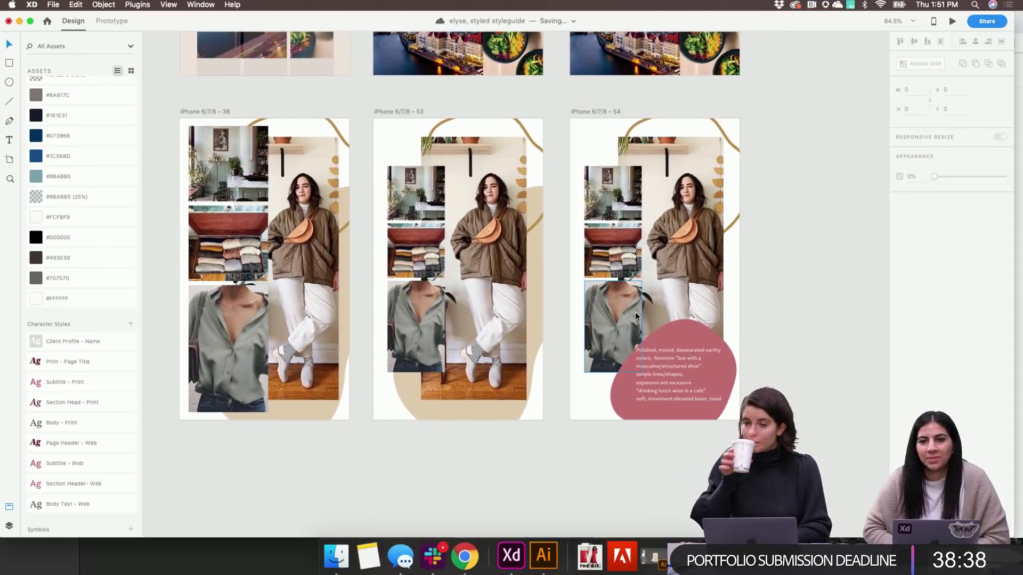
scroll(635, 315, "down", 10)
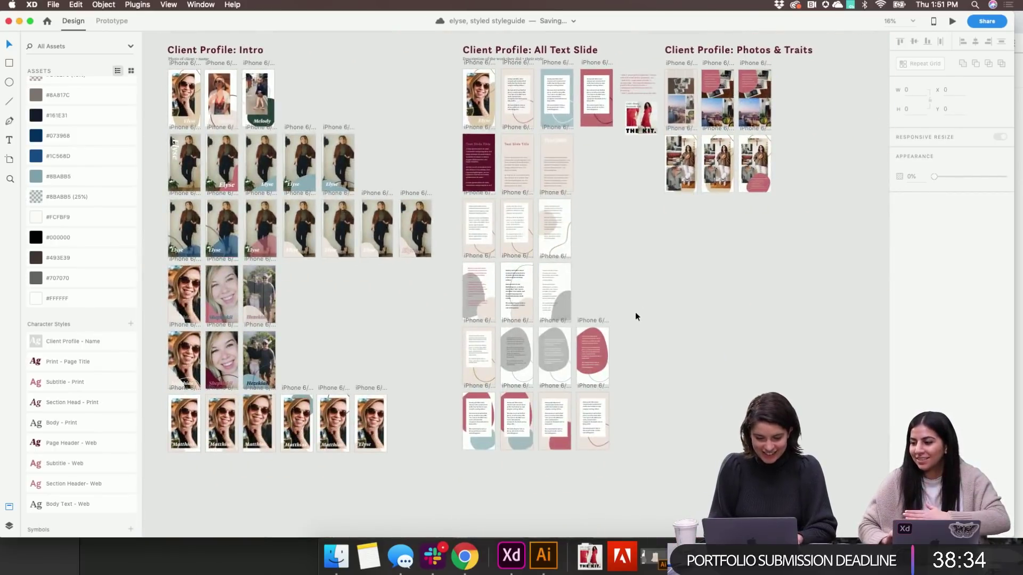
scroll(635, 317, "right", 5)
scroll(635, 316, "up", 1)
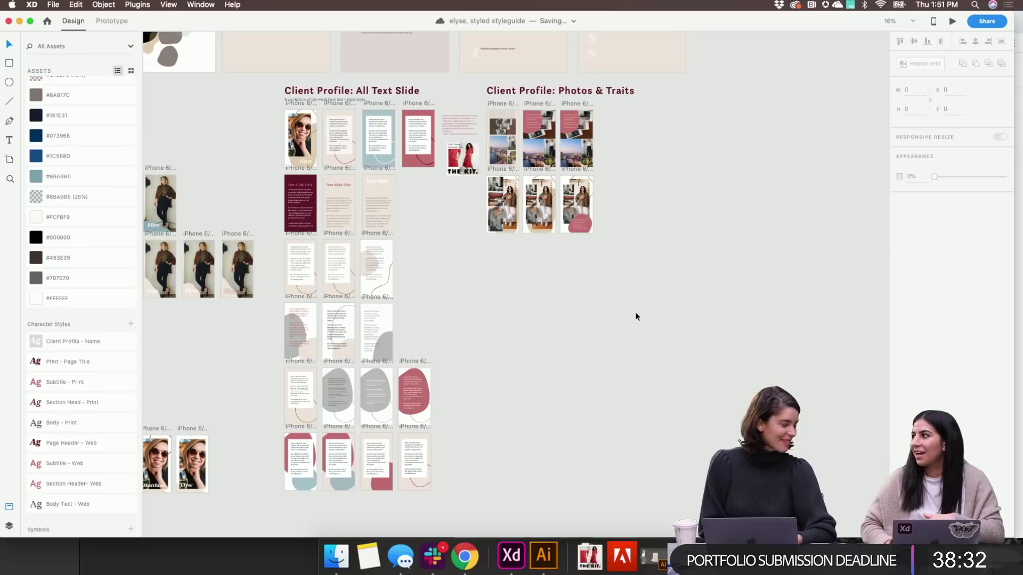
Raise the rose blob alone to about Y 392 behind the trait text on artboard 54
scroll(635, 312, "up", 5)
scroll(635, 312, "up", 3)
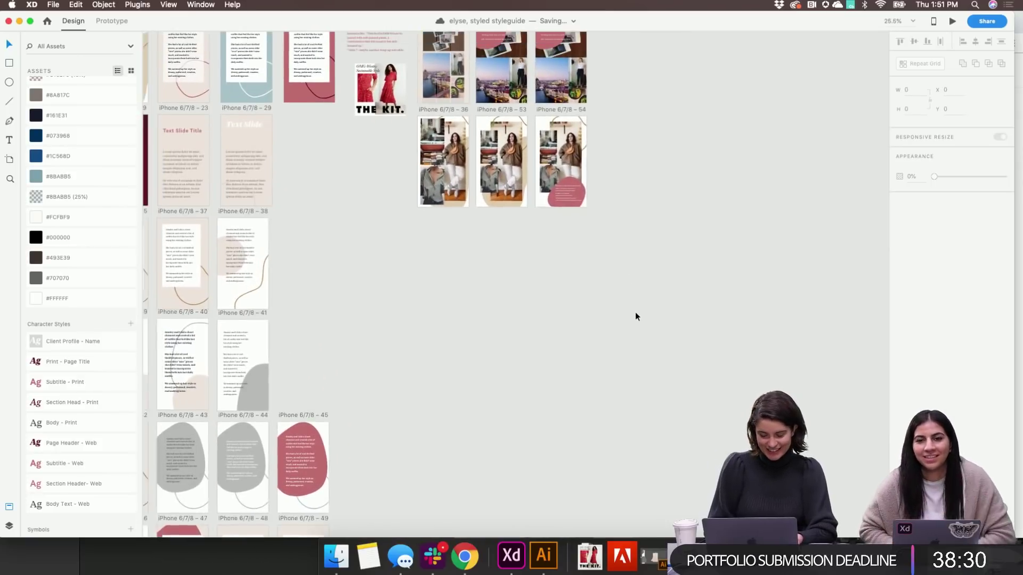
scroll(622, 328, "up", 2)
scroll(622, 328, "up", 5)
scroll(622, 328, "up", 5)
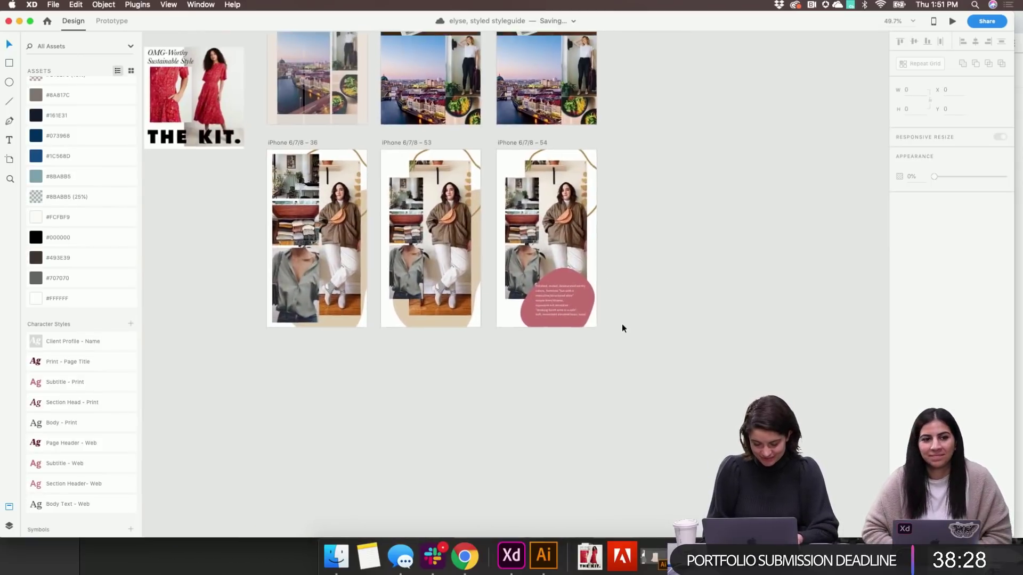
scroll(622, 324, "up", 5)
scroll(622, 324, "down", 3)
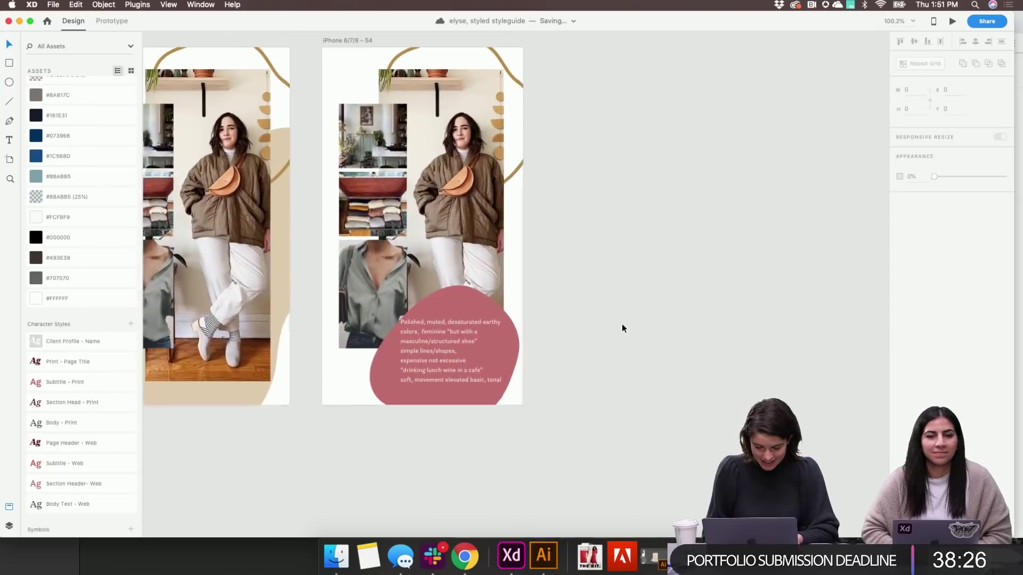
left_click(469, 399)
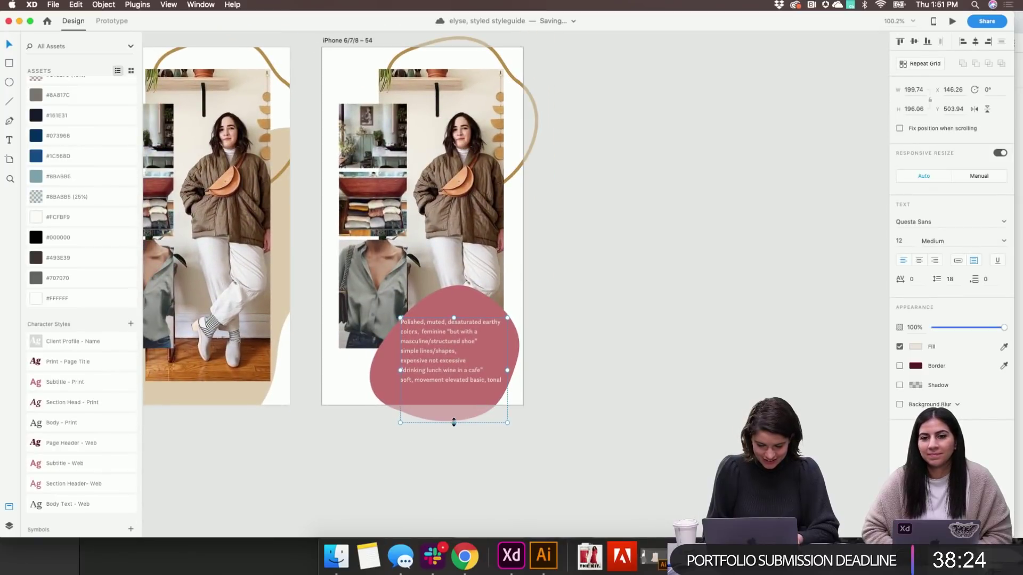
left_click(374, 385)
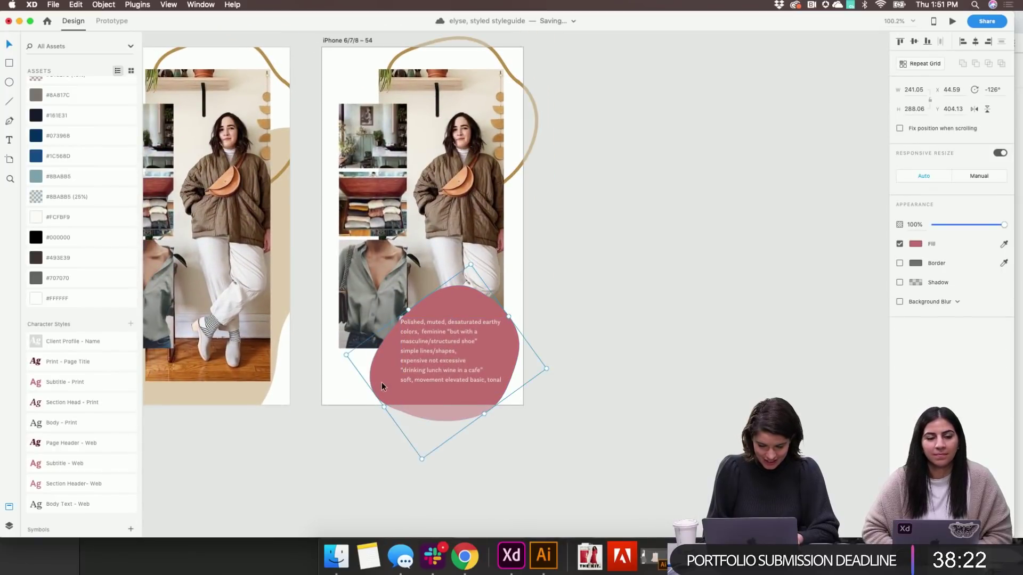
left_click(661, 365)
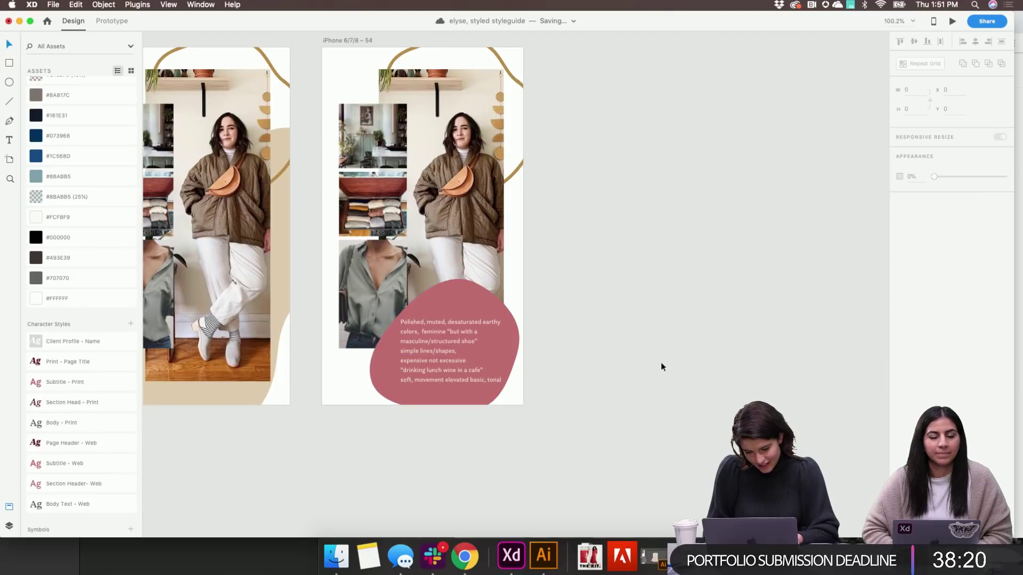
Enlarge the rose blob to about 256 × 306 and shift it to about X 35, Y 378
left_click(382, 373)
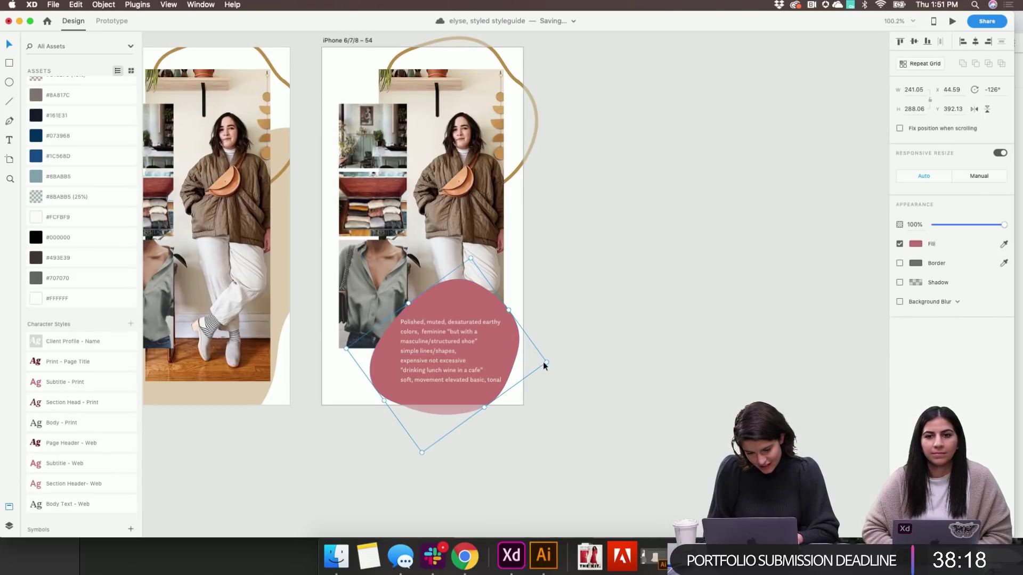
left_click_drag(545, 361, 560, 364)
key("shift+Left")
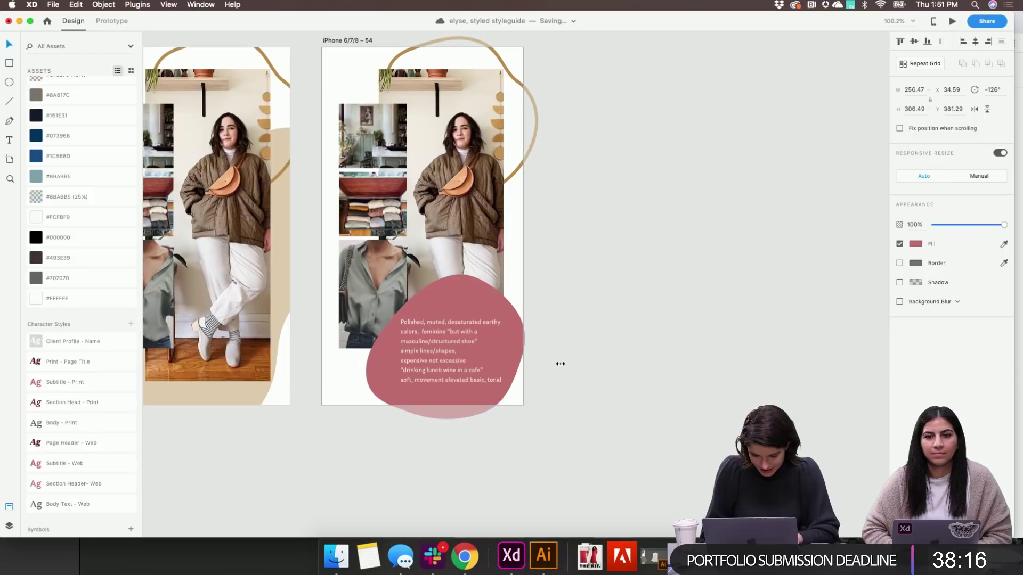
key("Up")
key("Up")
key("Up")
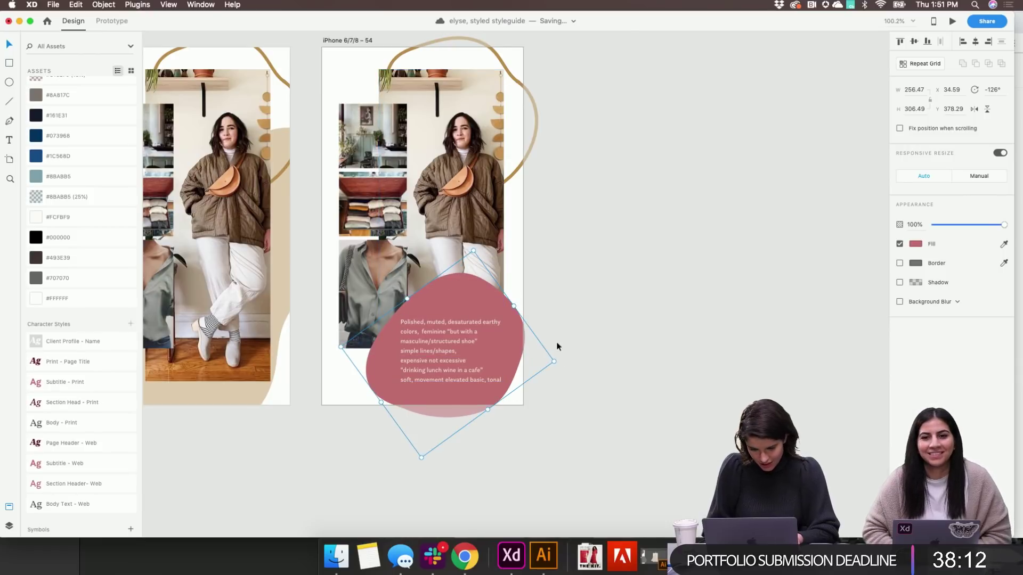
Rotate the rose blob to about -153° and nudge it down to about Y 391
left_click_drag(557, 362, 550, 307)
key("Down")
key("Down")
key("Down")
key("Down")
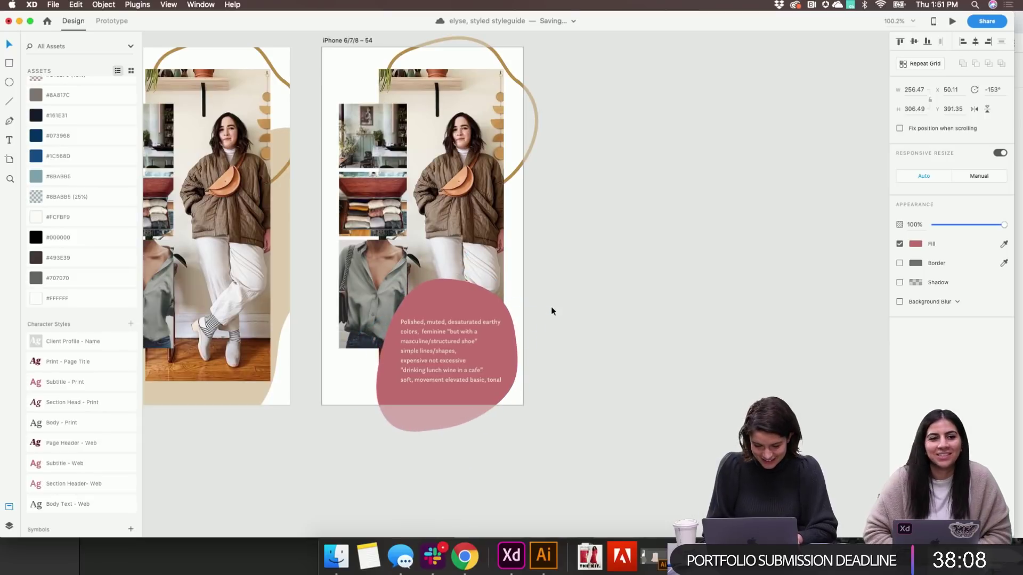
left_click(420, 345, "shift")
left_click(643, 328)
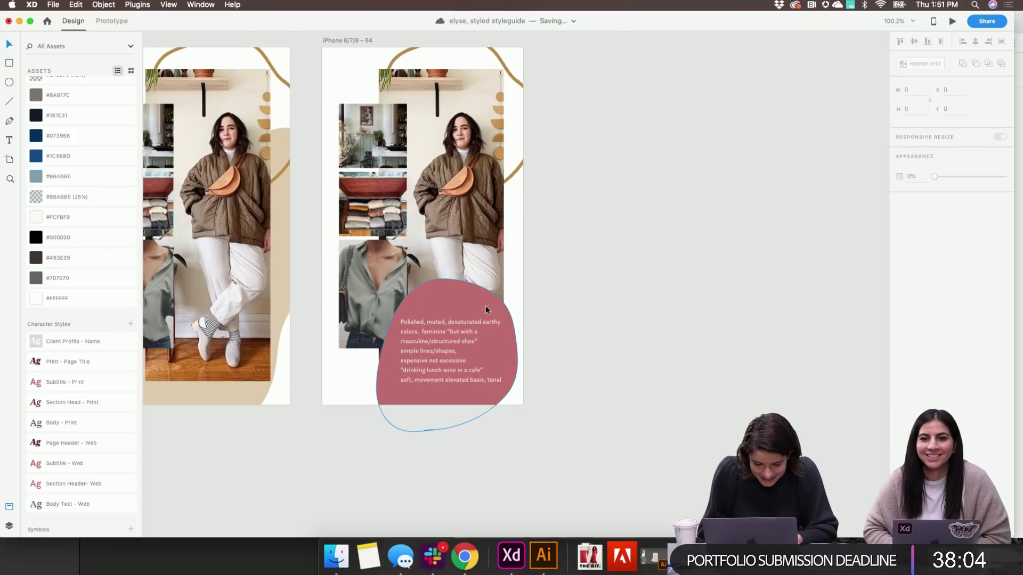
Shrink the rose blob to about 245 × 293 and shift the trait text slightly down and right inside it
left_click(423, 296)
key("shift+Down")
key("shift+Down")
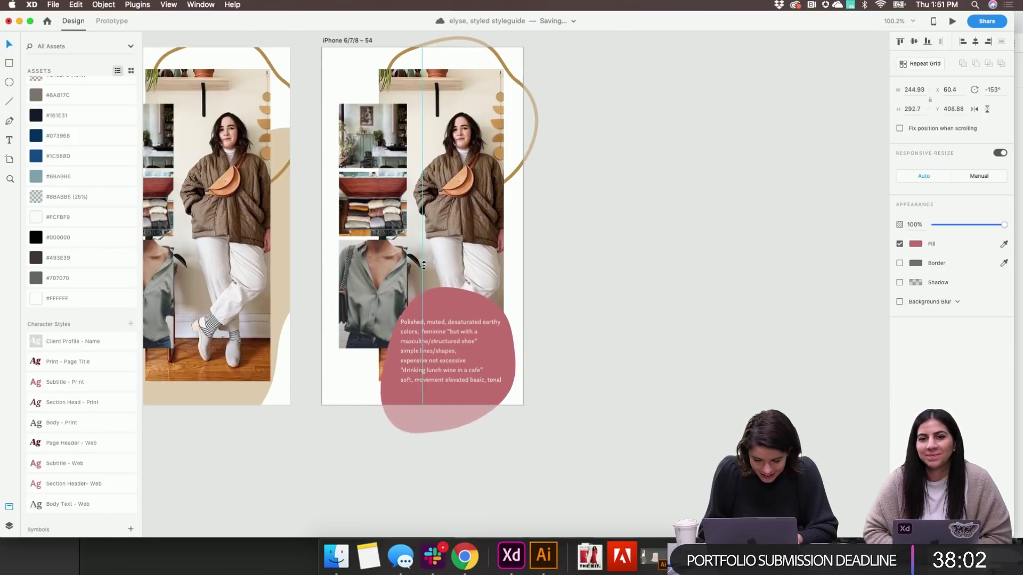
left_click(673, 379)
left_click_drag(473, 360, 476, 367)
left_click(580, 369)
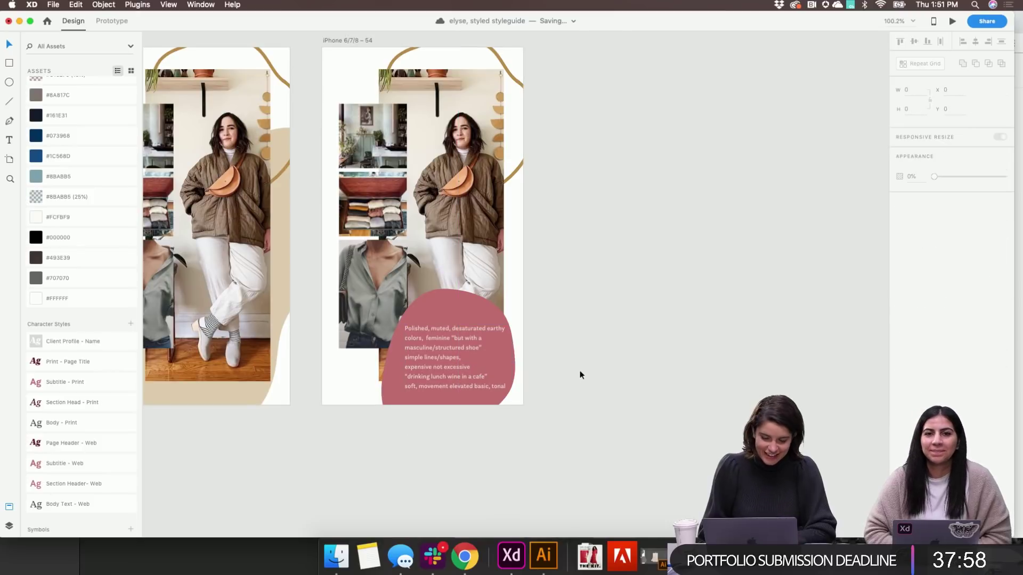
Review the finished collage slides against the full set of style guide, worksheet and Client Profile artboards
scroll(580, 371, "down", 10)
scroll(579, 371, "left", 4)
scroll(580, 370, "up", 2)
scroll(580, 369, "right", 5)
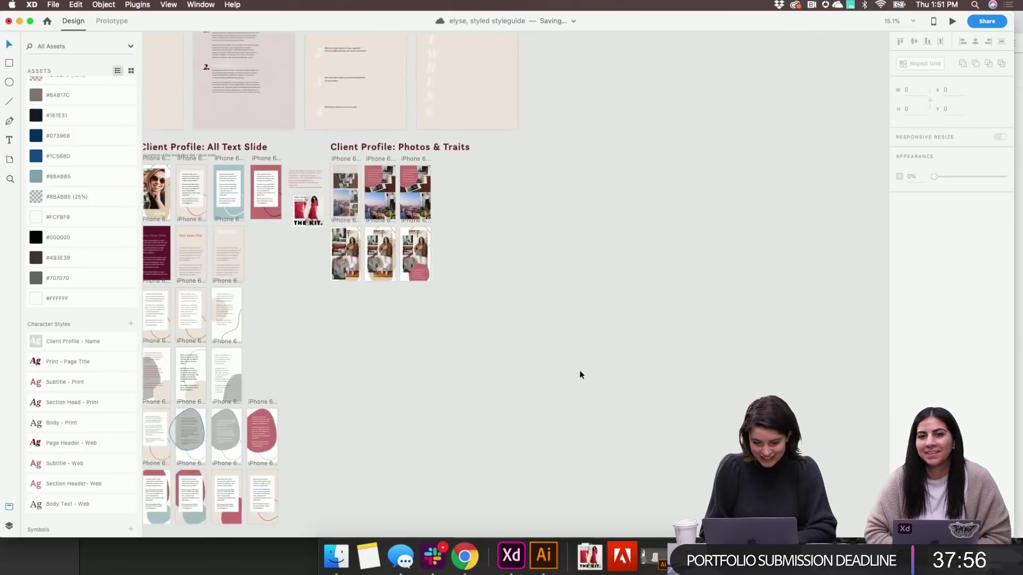
scroll(516, 278, "left", 2)
scroll(506, 263, "up", 6)
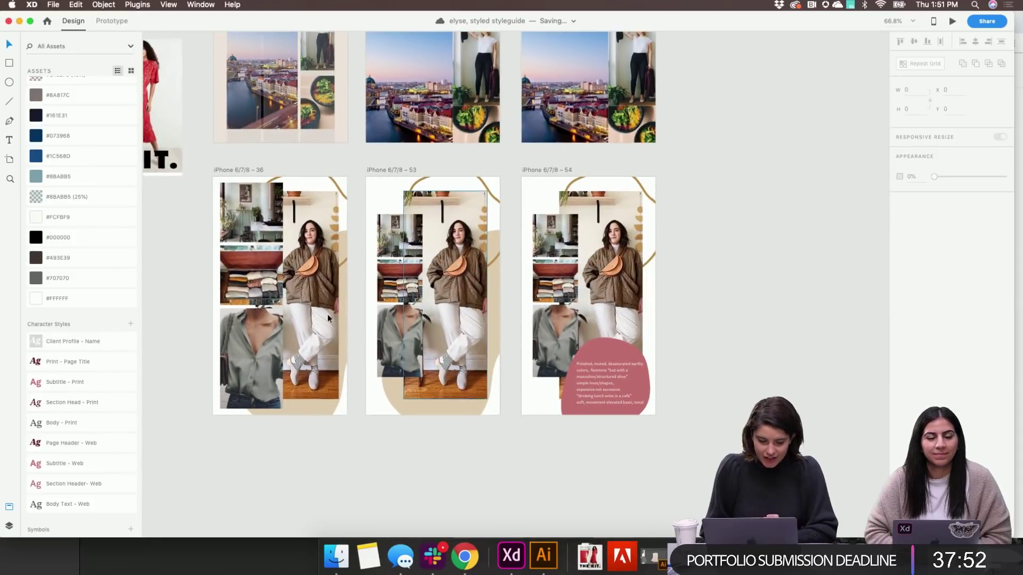
scroll(356, 364, "right", 3)
scroll(356, 364, "down", 2)
scroll(356, 364, "down", 10)
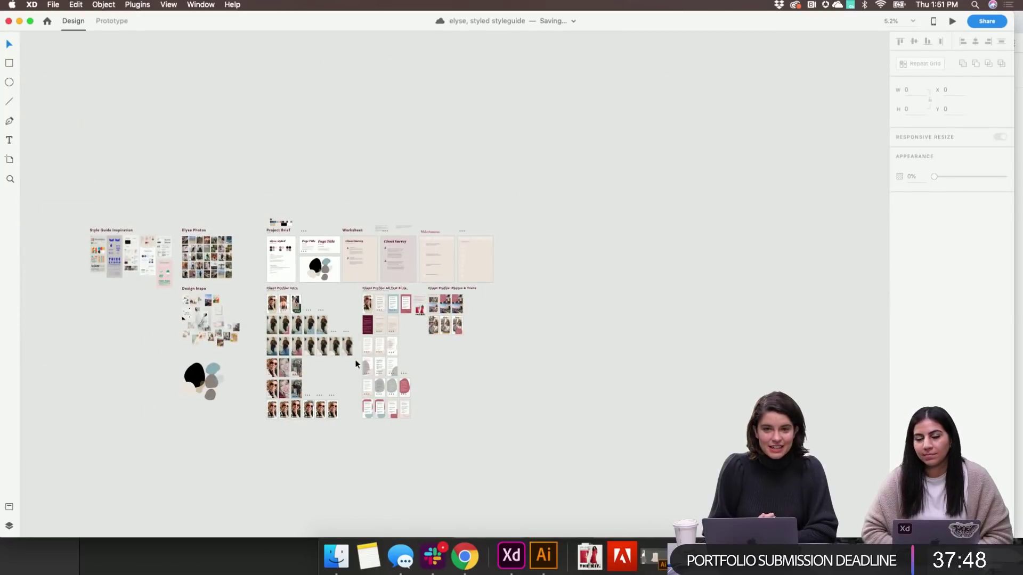
scroll(356, 364, "left", 5)
scroll(356, 364, "down", 2)
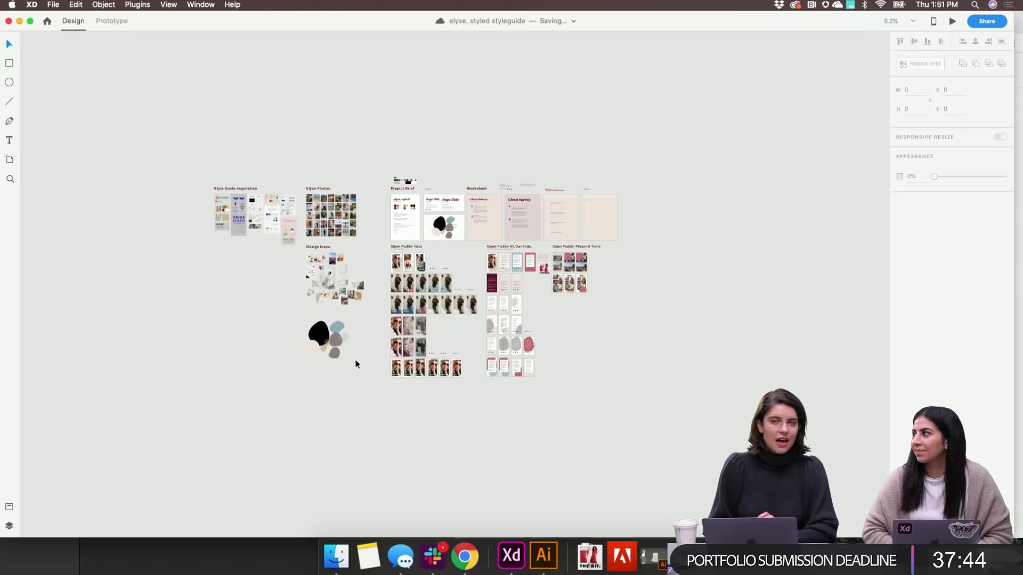
scroll(356, 364, "up", 5)
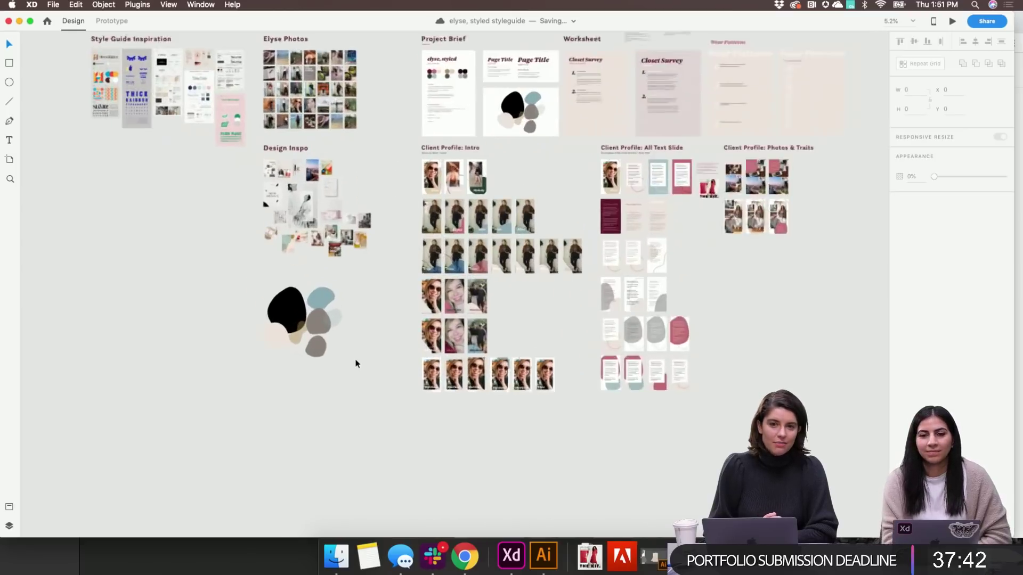
scroll(355, 364, "right", 5)
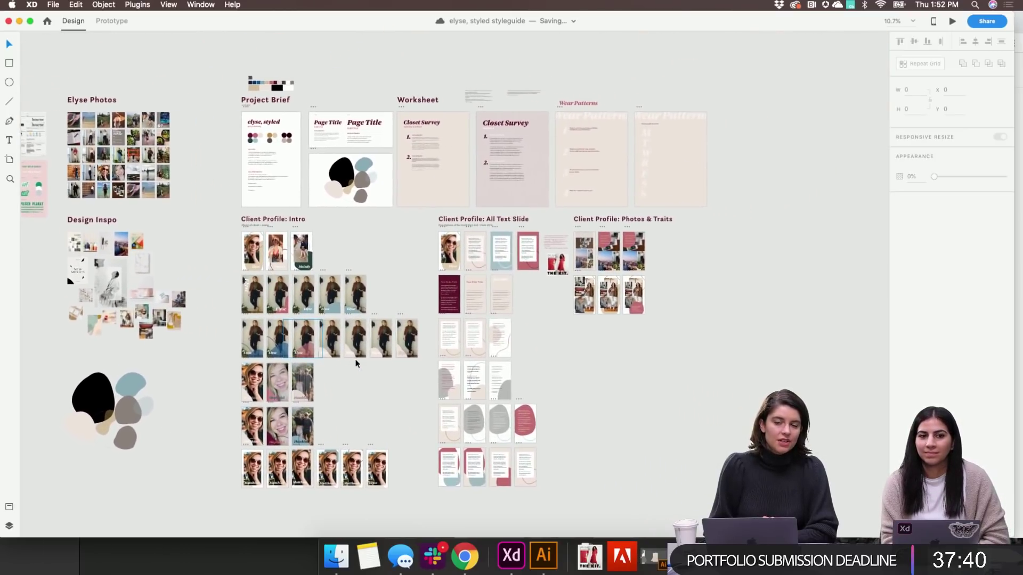
scroll(356, 364, "right", 3)
scroll(356, 364, "down", 1)
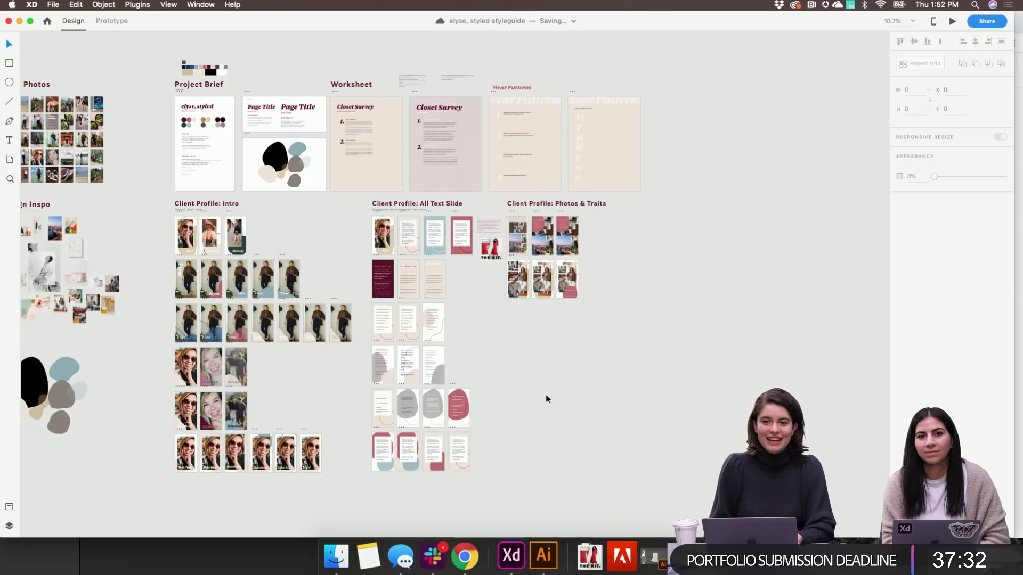
Compare the Photos & Traits slides with the other Client Profile, worksheet and inspiration artboards across the whole document
scroll(547, 398, "right", 2)
scroll(501, 334, "up", 10)
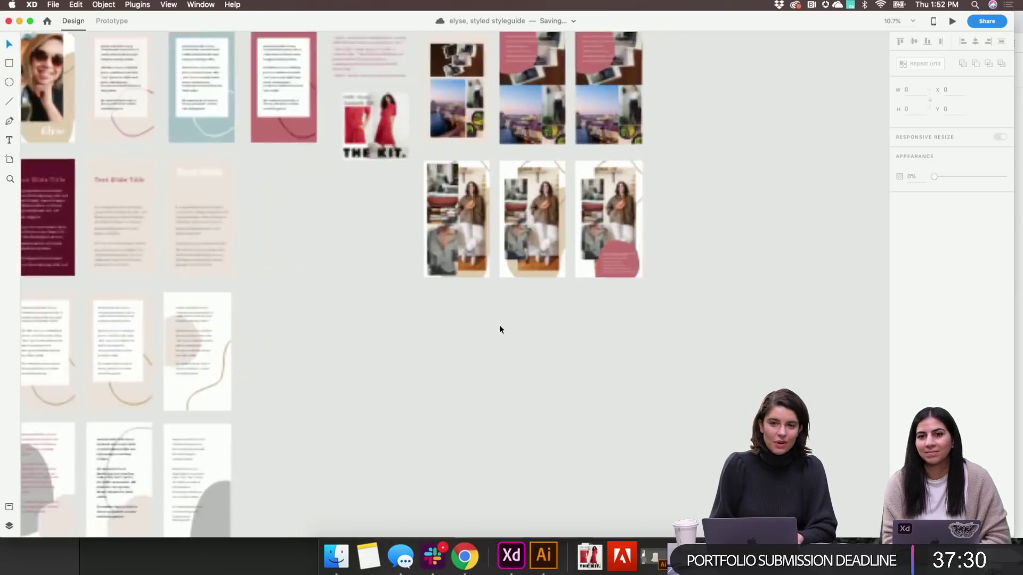
scroll(499, 329, "down", 10)
scroll(500, 330, "up", 2)
scroll(500, 330, "left", 2)
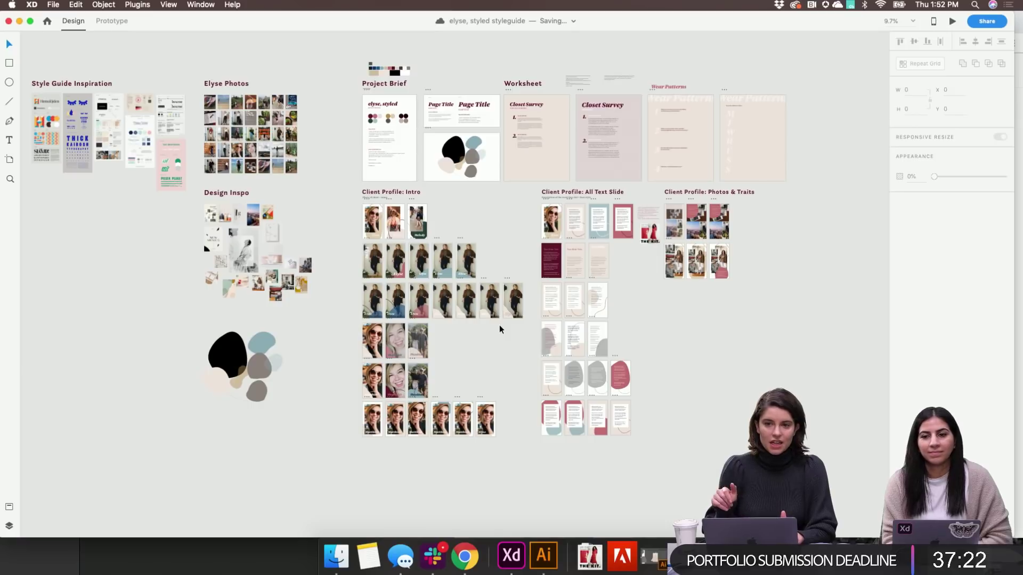
scroll(500, 330, "down", 5)
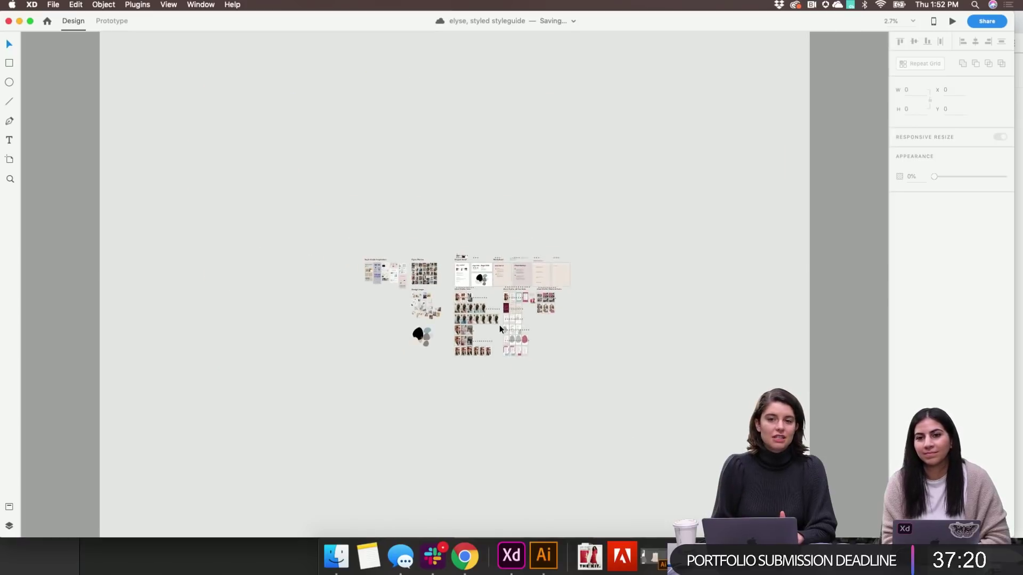
scroll(500, 329, "up", 7)
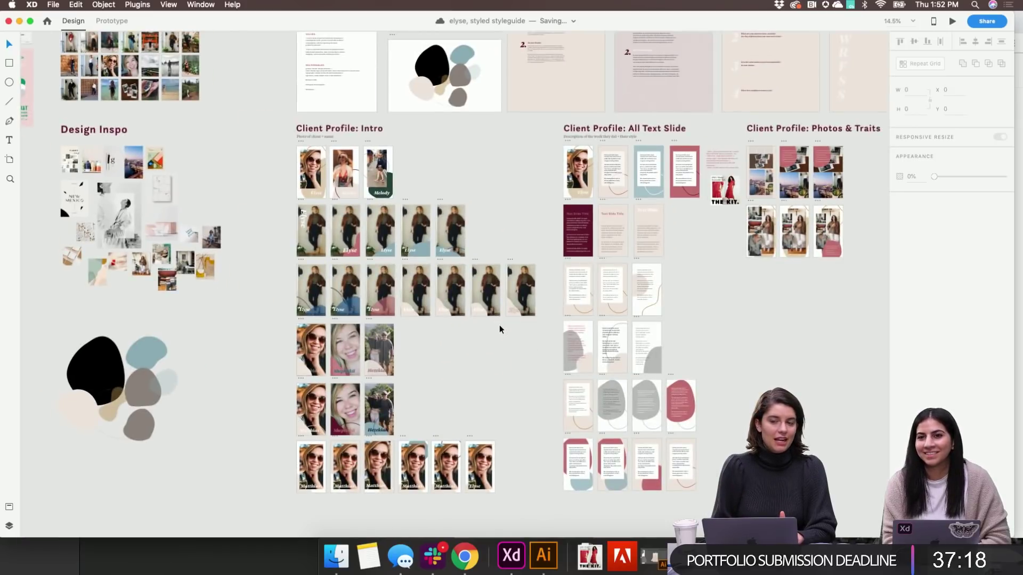
scroll(500, 325, "up", 3)
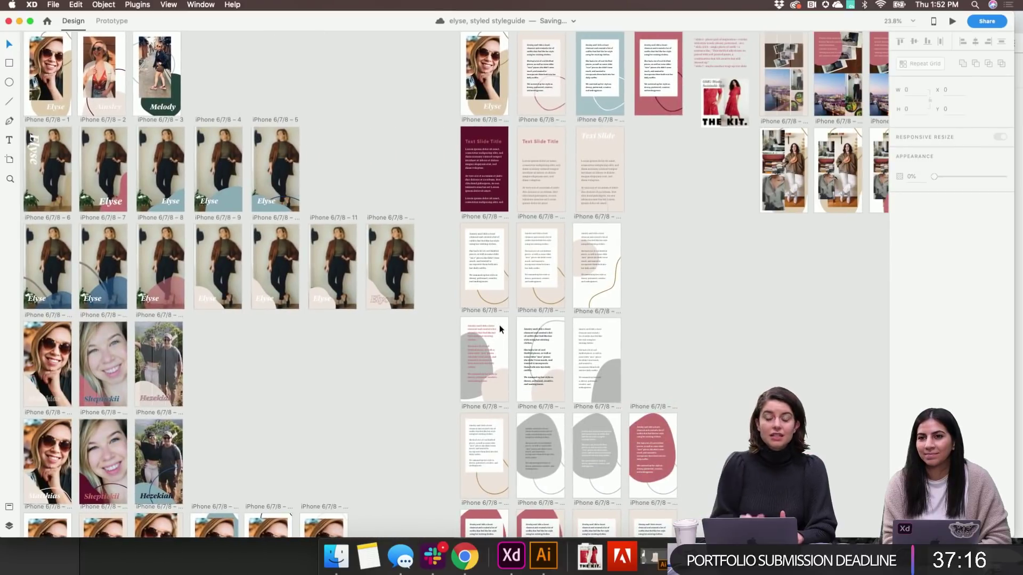
scroll(499, 325, "right", 7)
scroll(499, 325, "up", 3)
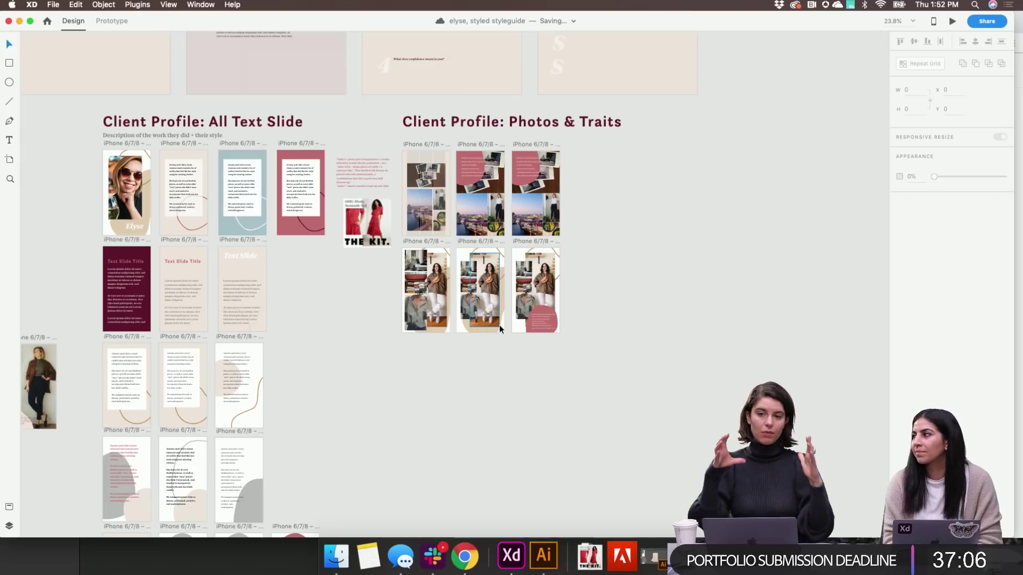
scroll(500, 325, "down", 10)
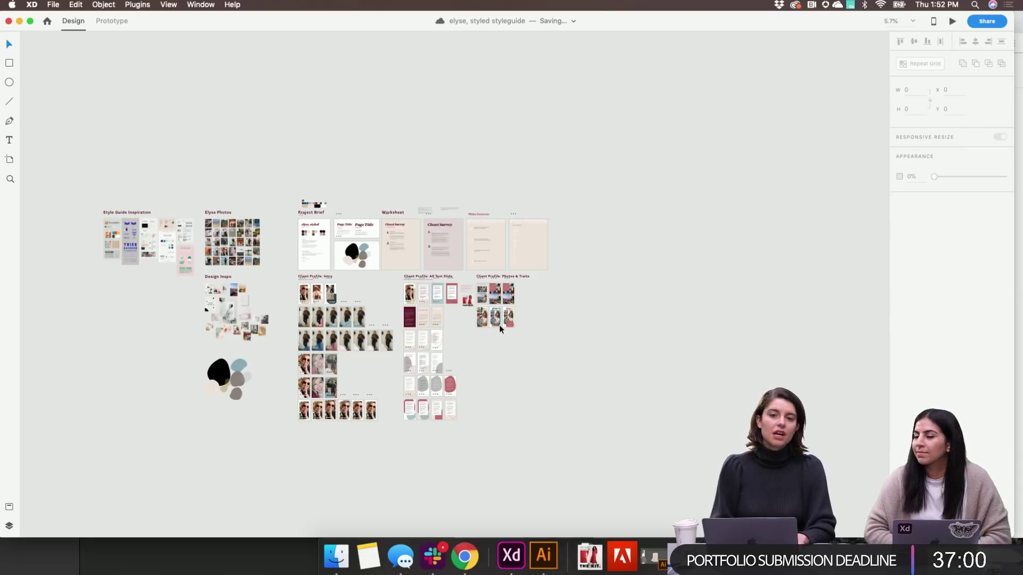
scroll(499, 325, "up", 10)
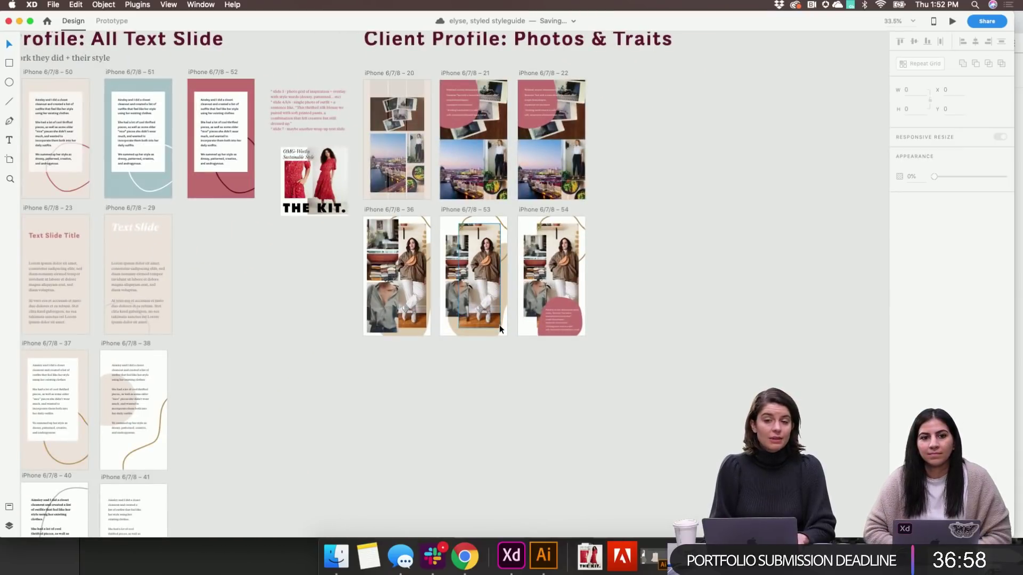
scroll(500, 325, "right", 3)
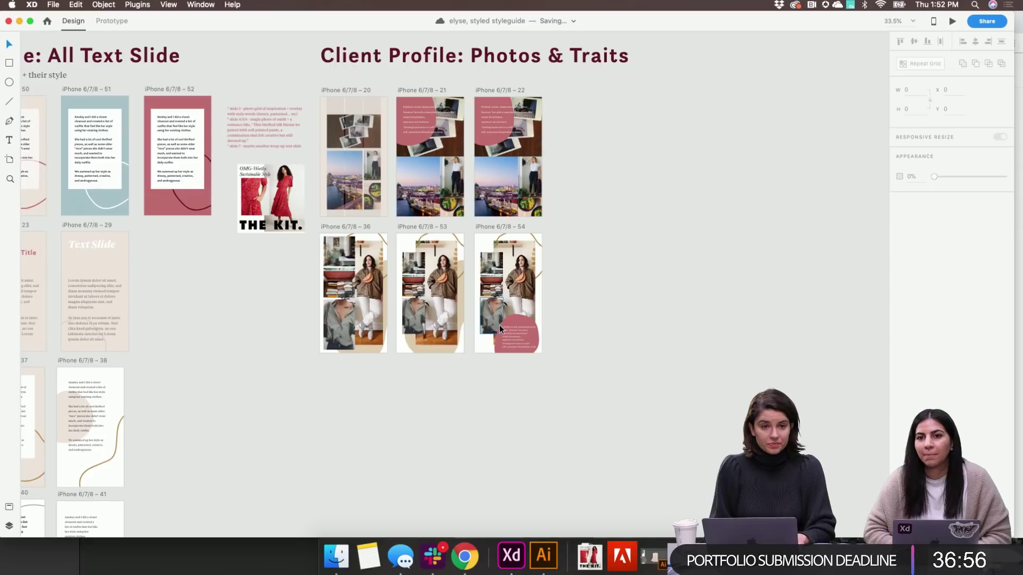
Examine the two offset photo collage slides up close, with and without the rose blob, beside the earlier collage version
scroll(565, 278, "up", 5)
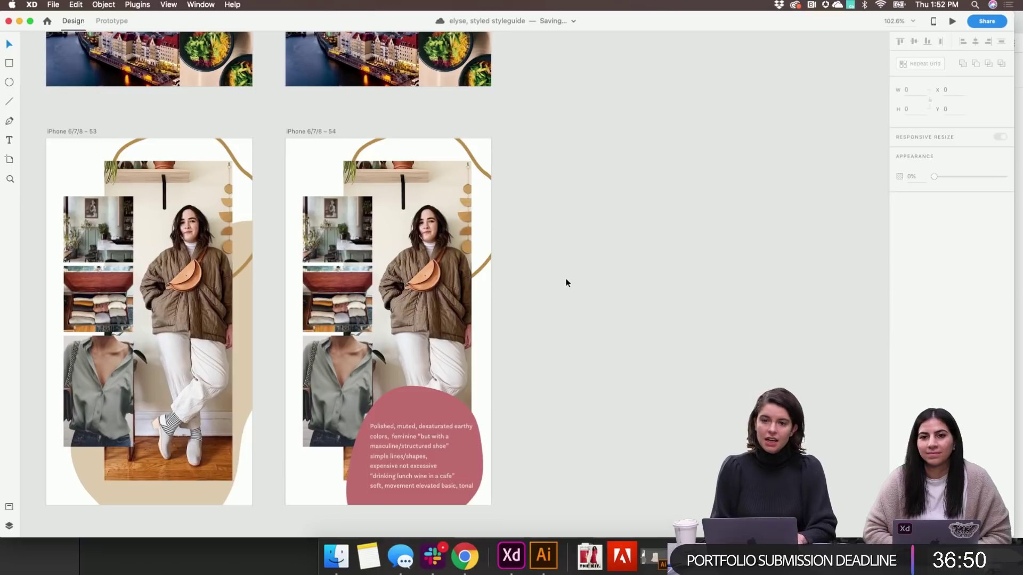
scroll(567, 283, "left", 2)
scroll(566, 283, "down", 3)
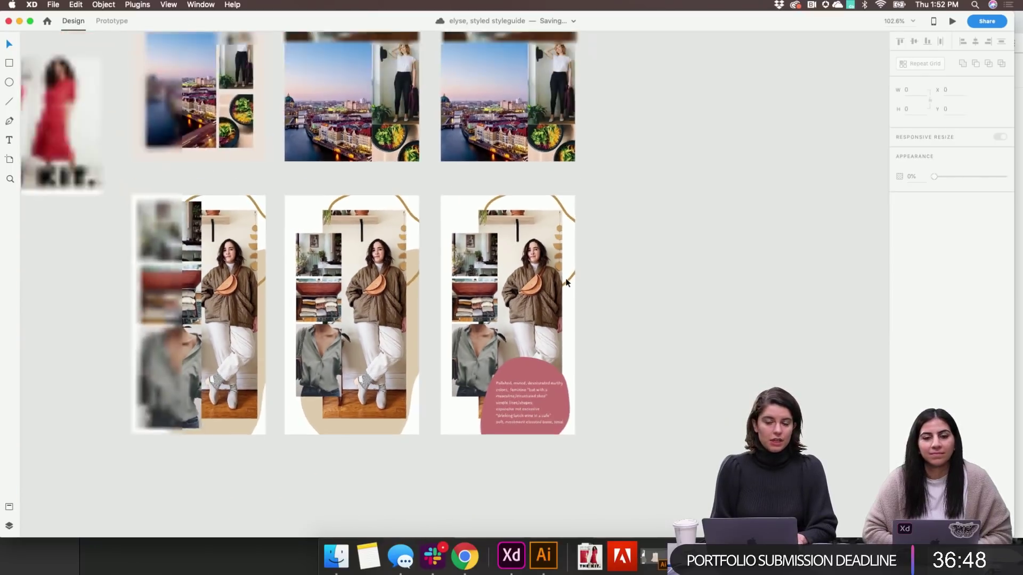
scroll(567, 283, "down", 2)
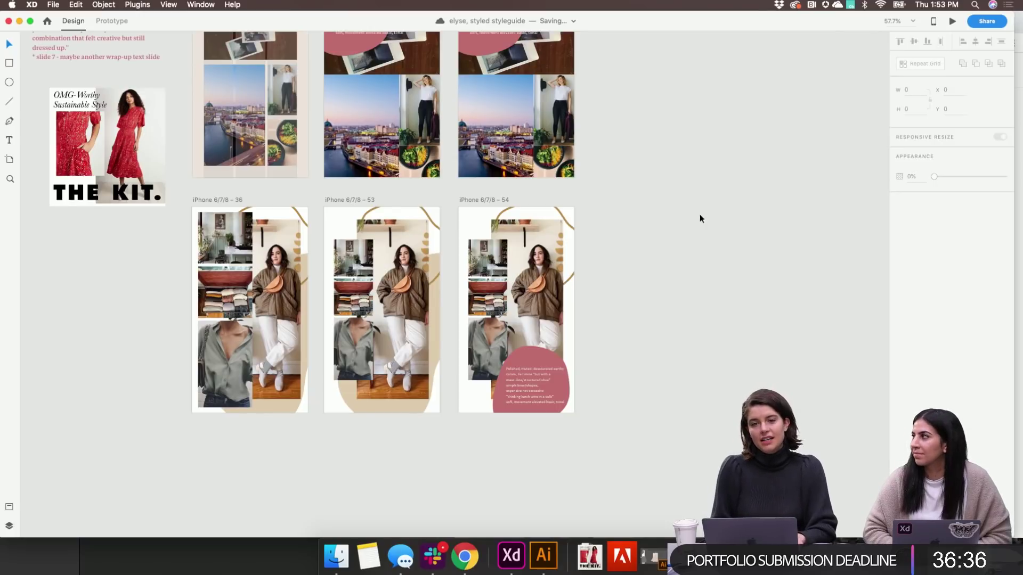
scroll(671, 260, "up", 5)
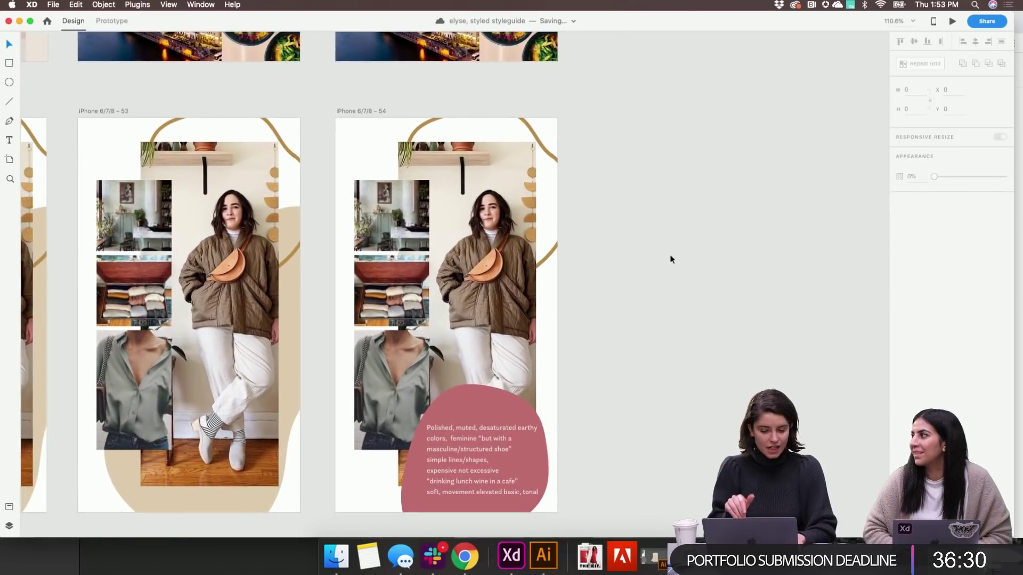
scroll(671, 259, "down", 3)
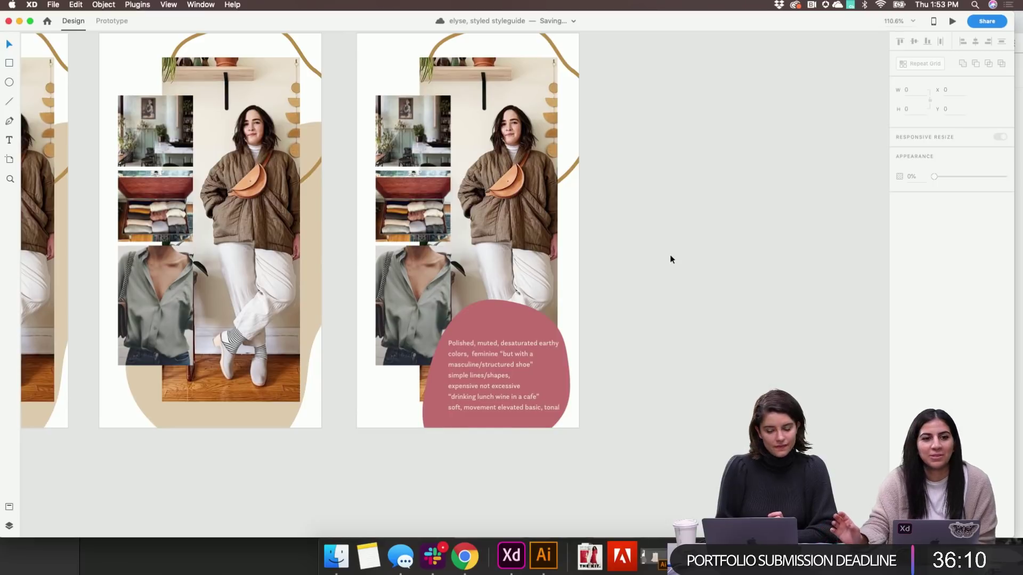
scroll(529, 283, "down", 5)
scroll(528, 282, "left", 2)
scroll(529, 282, "up", 1)
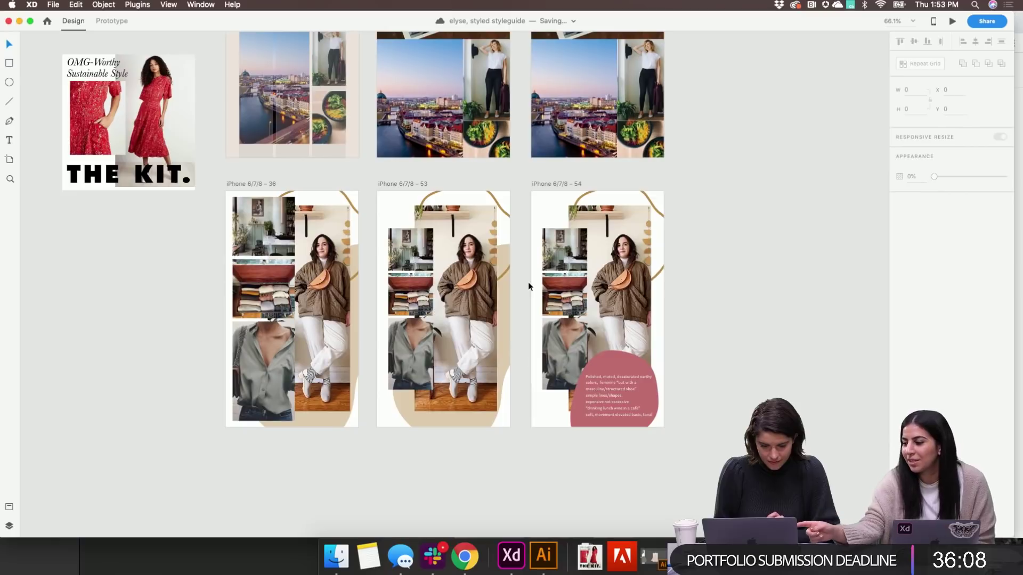
Duplicate the collage slide containing the rose blob and place the copy beside it in the same row
scroll(529, 282, "down", 1)
scroll(528, 286, "right", 2)
scroll(528, 286, "up", 1)
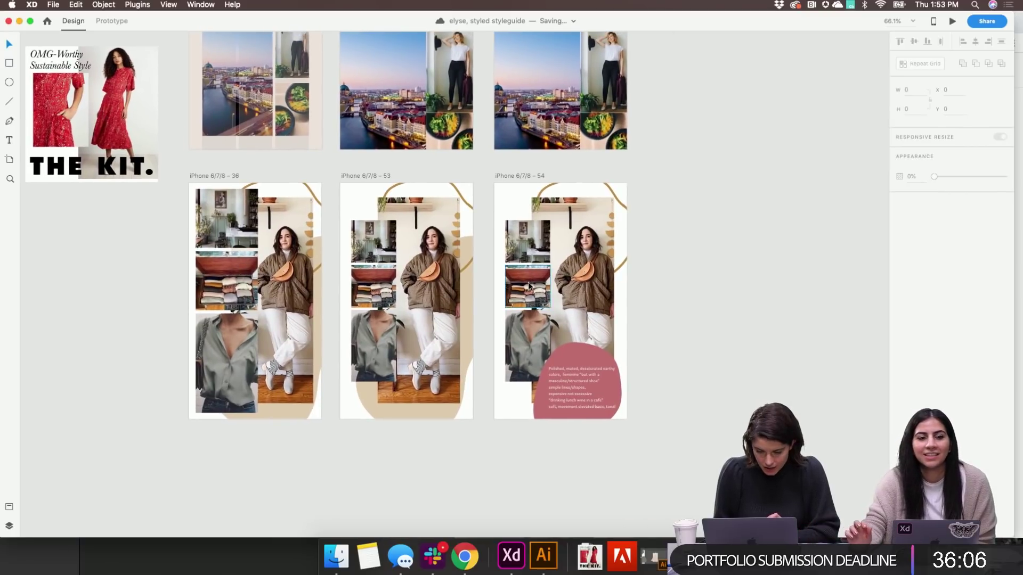
scroll(194, 226, "down", 2)
scroll(194, 226, "right", 2)
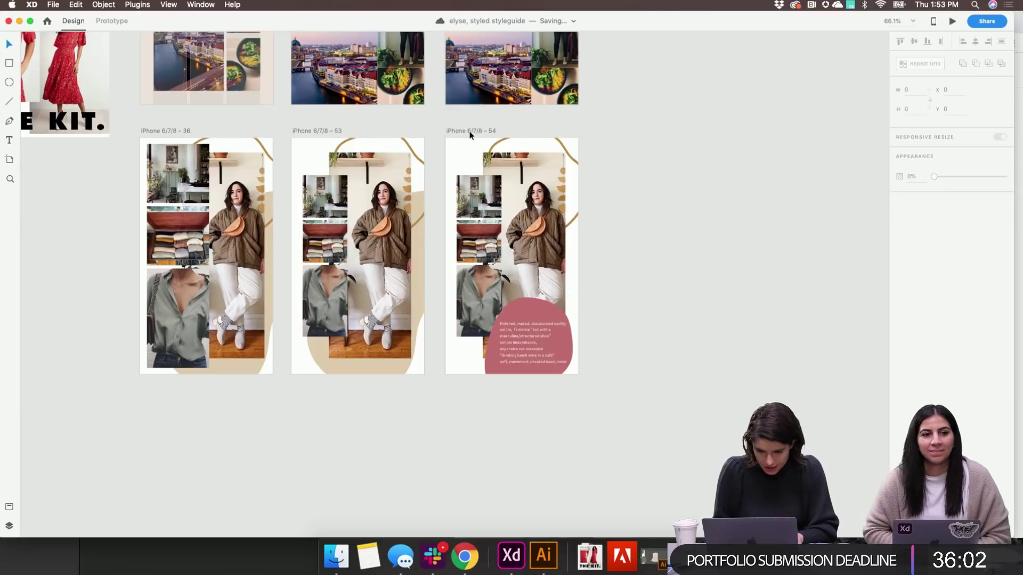
left_click_drag(470, 135, 624, 146)
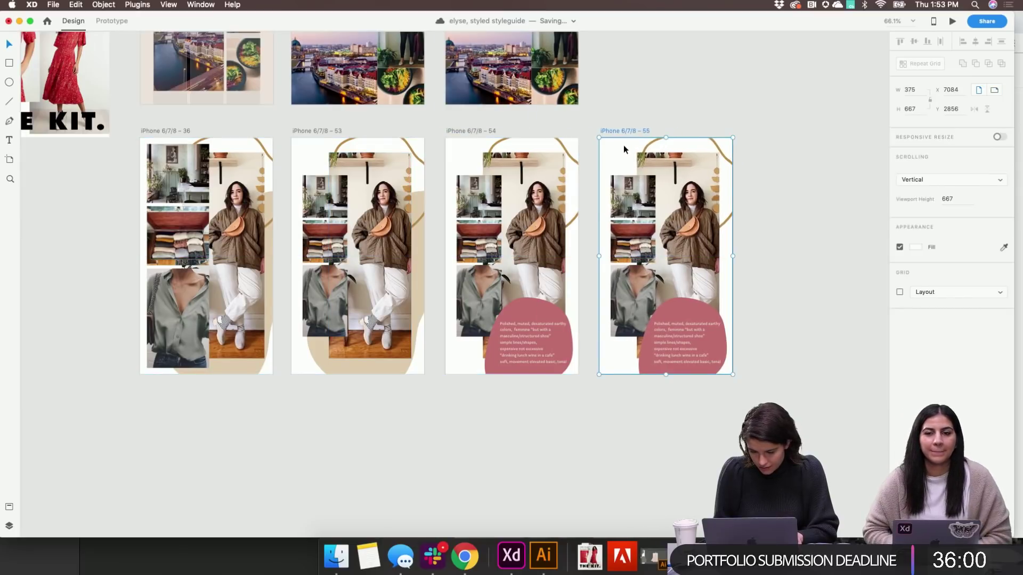
scroll(623, 145, "right", 3)
Delete the rose blob from the copied slide and move its gold curved line over to the artboard's upper-left edge
left_click(593, 308)
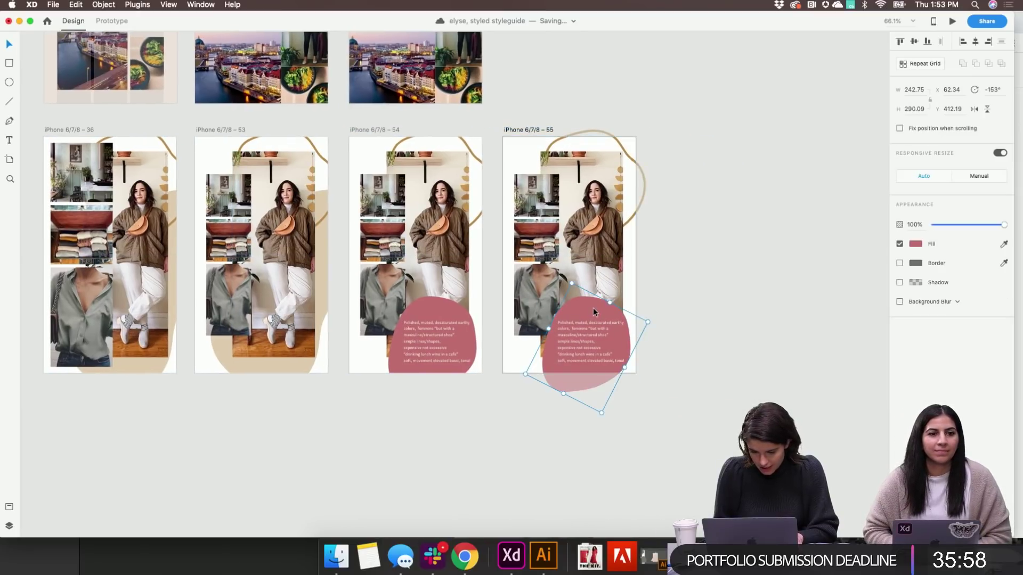
key("Delete")
scroll(593, 308, "up", 5)
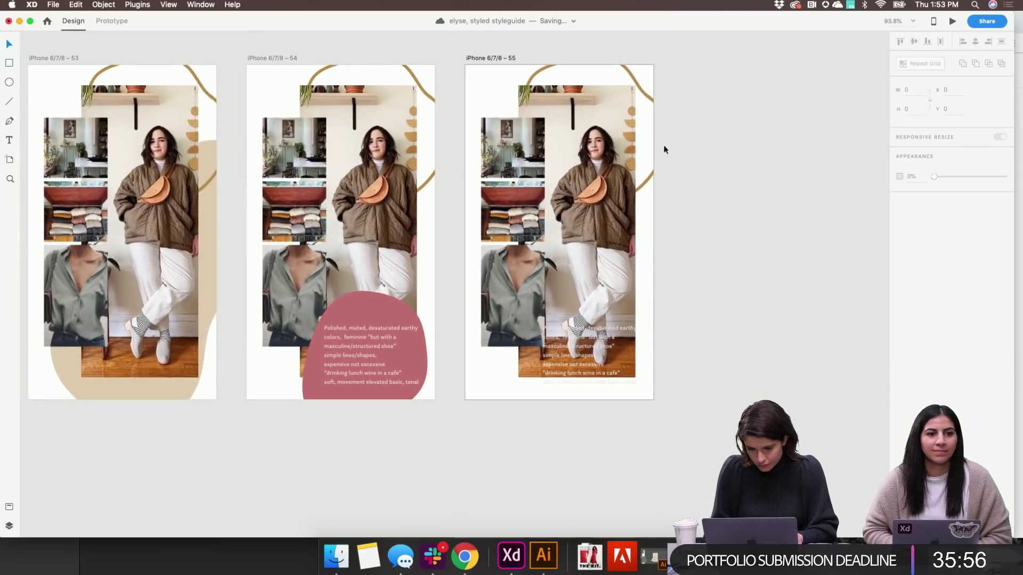
left_click_drag(646, 178, 578, 192)
Select the copied slide's three small stacked photos, try scaling them together, and turn off Responsive Resize for them
left_click(520, 154)
left_click(516, 203, "shift")
left_click(515, 292, "shift")
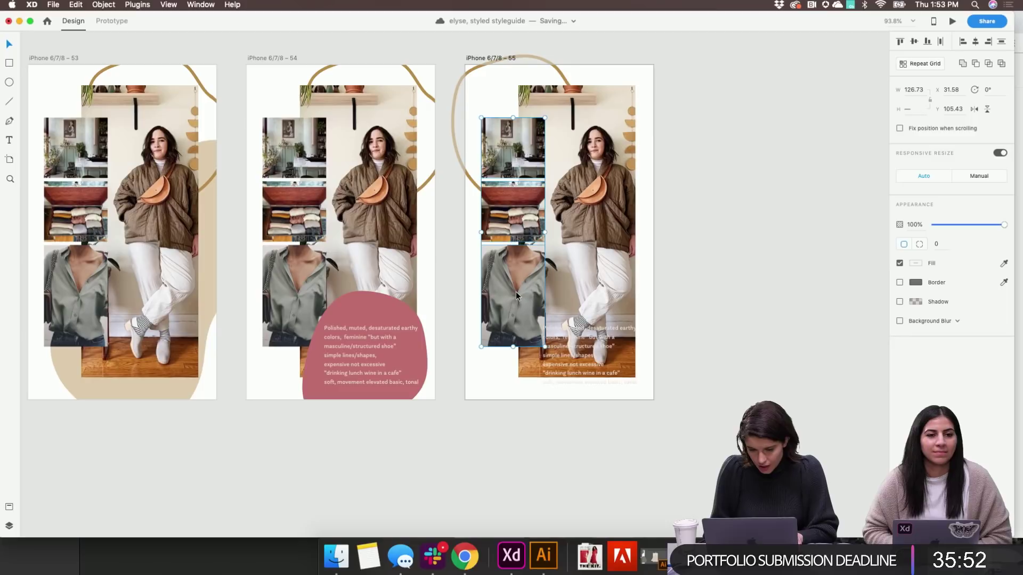
left_click_drag(545, 346, 537, 341)
key("super+z")
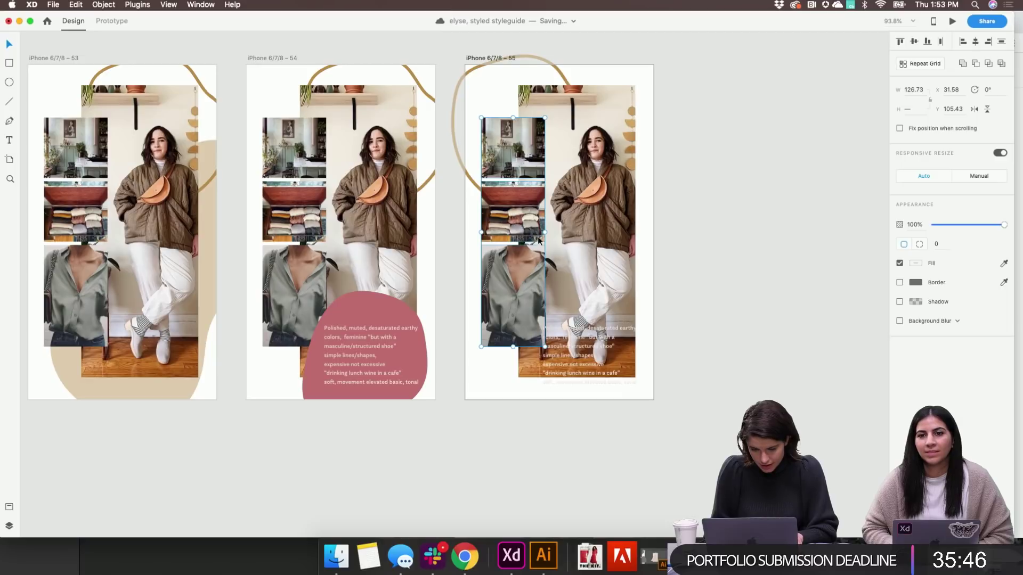
left_click_drag(545, 233, 540, 255)
key("super+z")
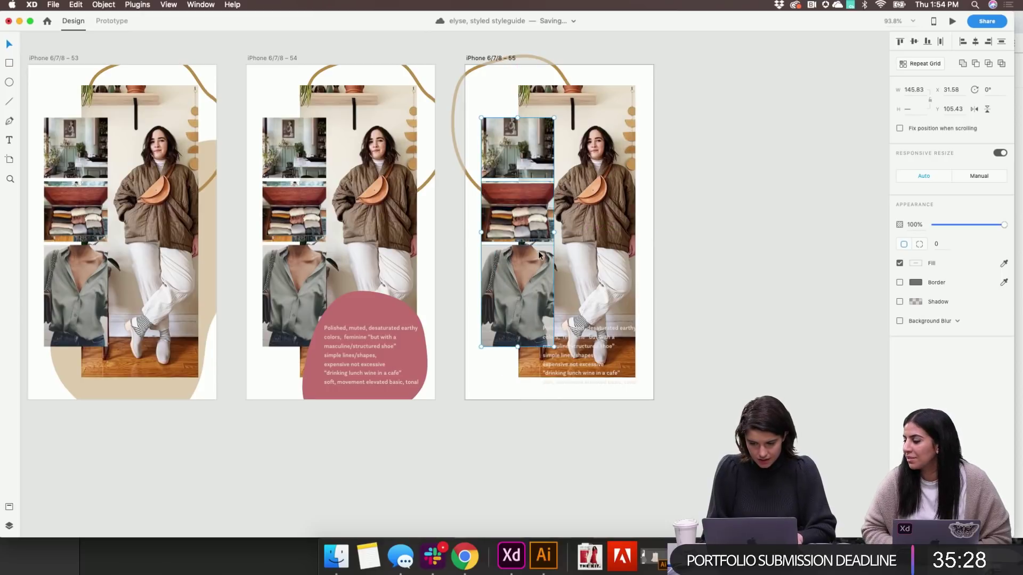
left_click(734, 281)
key("super+z")
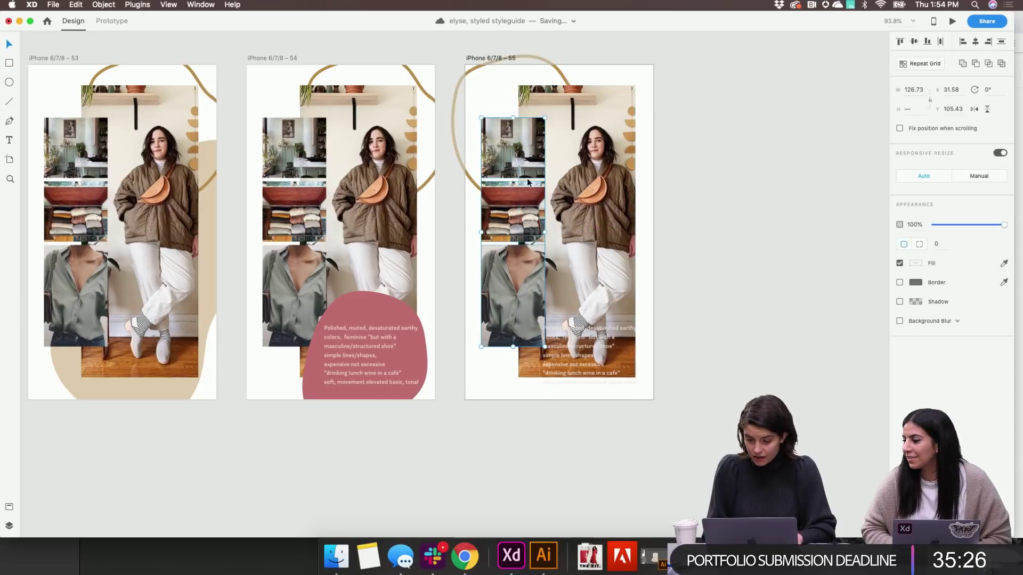
left_click(1000, 153)
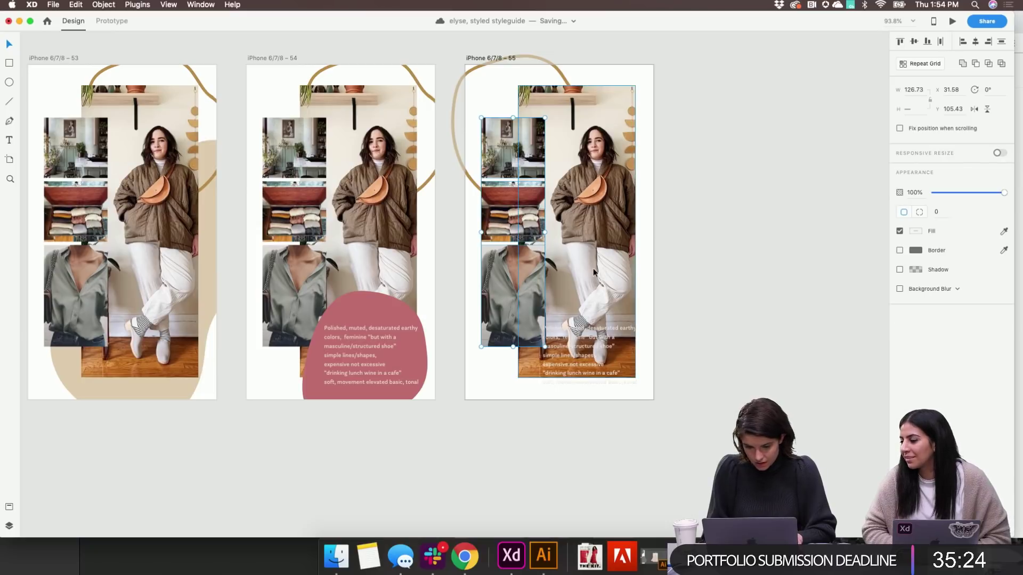
mouse_move(545, 347)
left_mouse_down()
mouse_move(537, 337)
mouse_move(544, 347)
left_mouse_up()
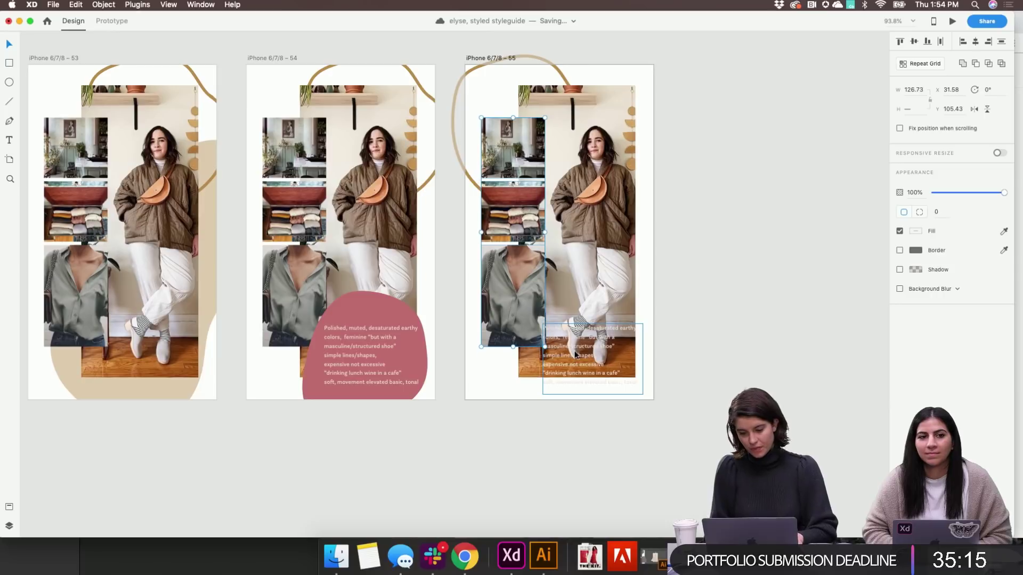
left_click(793, 248)
Shrink the copied slide's uppermost small photo to about 109 × 104 and place it at about X 41, Y 98
scroll(516, 202, "up", 5)
scroll(516, 202, "up", 2)
scroll(515, 203, "right", 2)
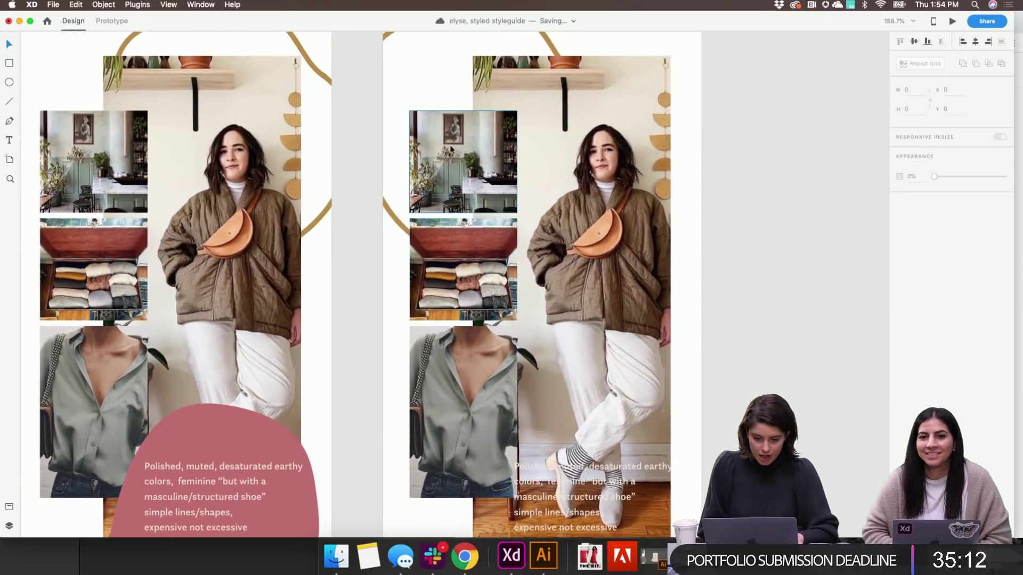
left_click(451, 150)
left_click_drag(412, 210, 417, 206)
left_click_drag(480, 188, 480, 175)
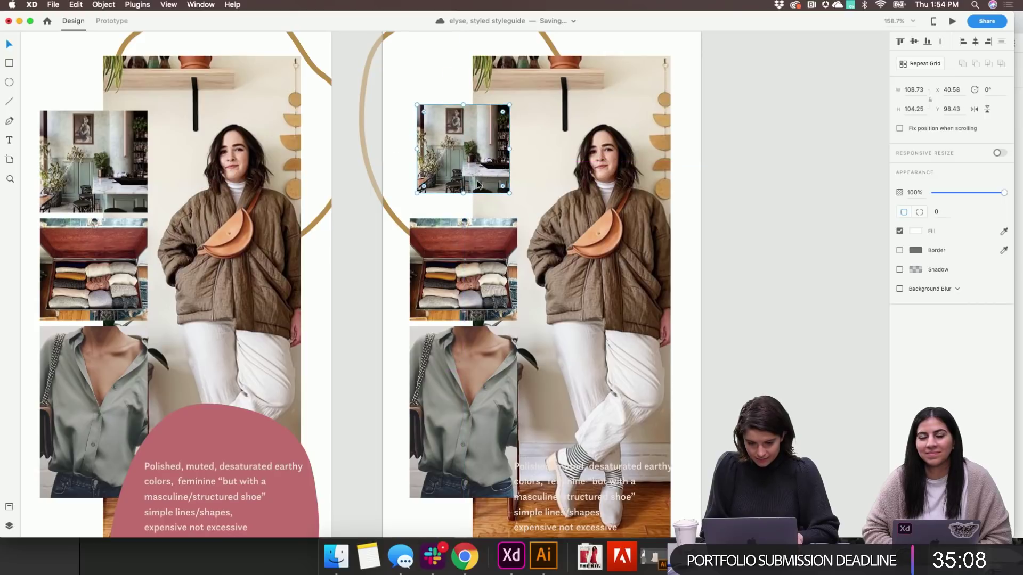
Shrink the folded-clothes photo to about 109 × 102 and align it under the first photo at about X 41, Y 217
left_click(599, 250)
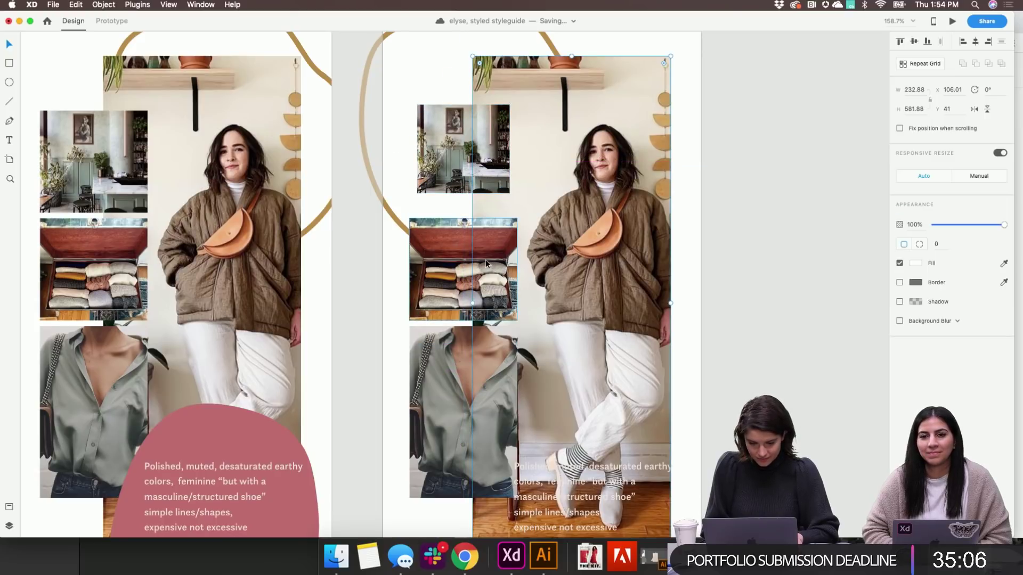
left_click_drag(485, 260, 487, 247)
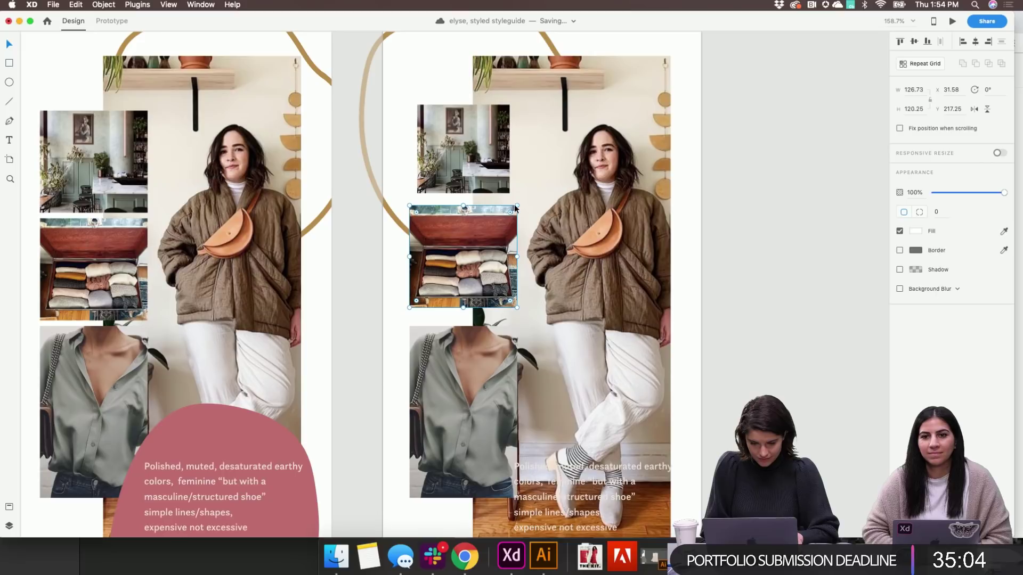
left_click_drag(516, 206, 508, 214)
left_click_drag(474, 269, 474, 262)
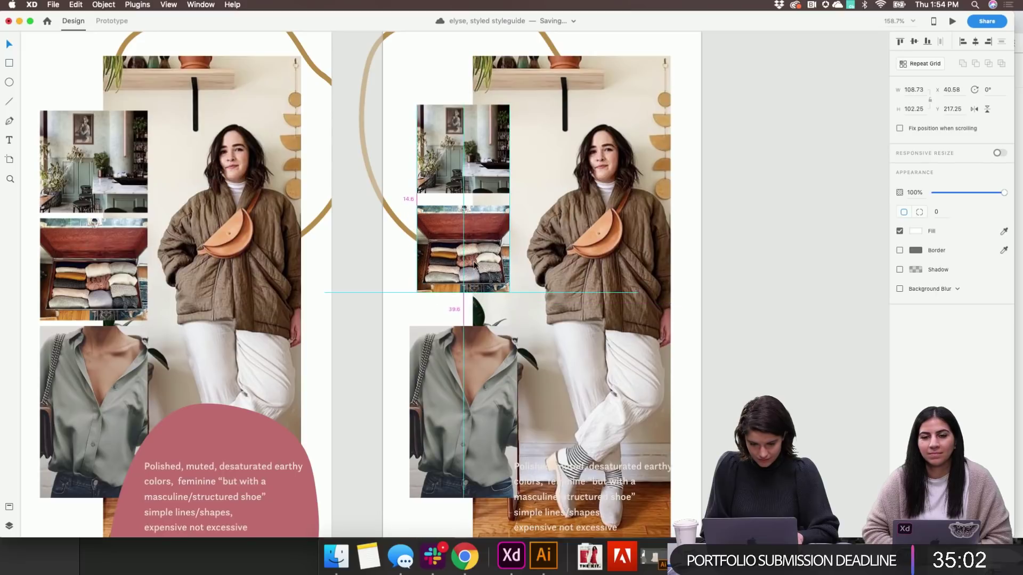
Shrink the green blouse photo to about 109 × 174 and align it below the other two at about X 41, Y 375
left_click_drag(456, 395, 457, 387)
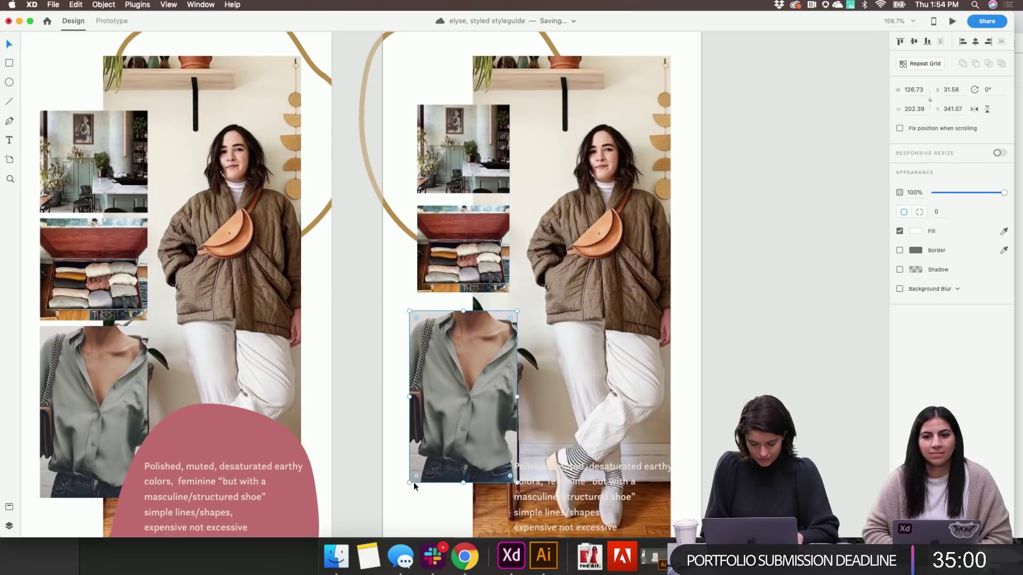
left_click_drag(408, 482, 459, 468)
scroll(457, 469, "down", 5)
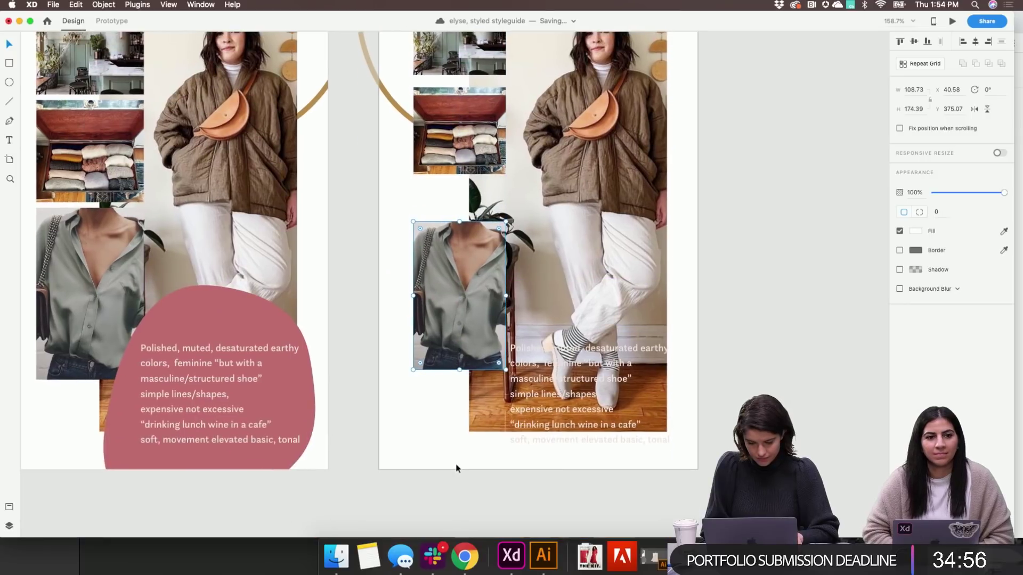
left_click(618, 413)
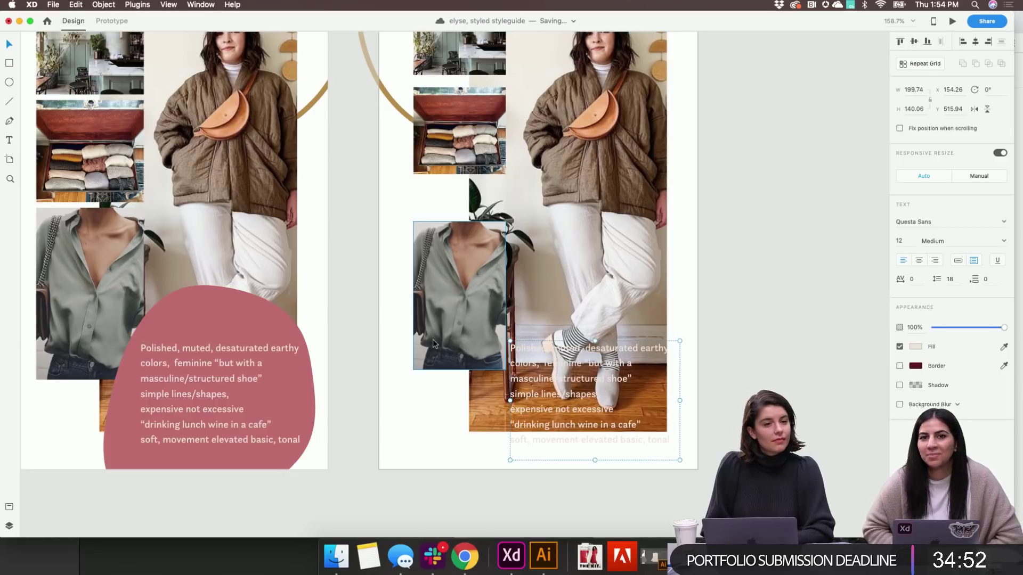
scroll(432, 339, "right", 2)
scroll(433, 339, "down", 1)
left_click(686, 288)
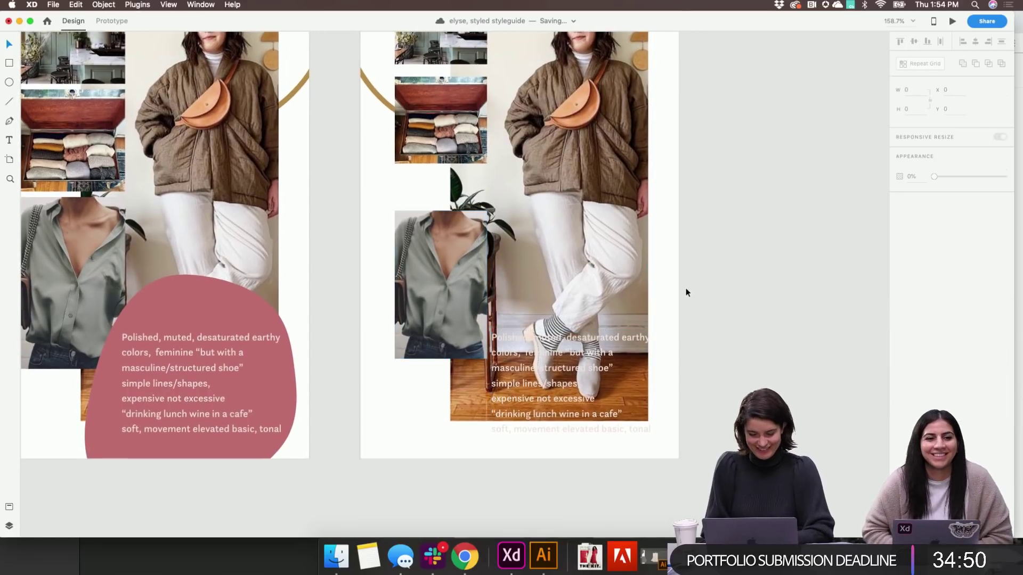
Draw a borderless rectangle about 234 × 230 over the copied slide's lower area and fill it with the rose swatch (193, 110, 112)
key("r")
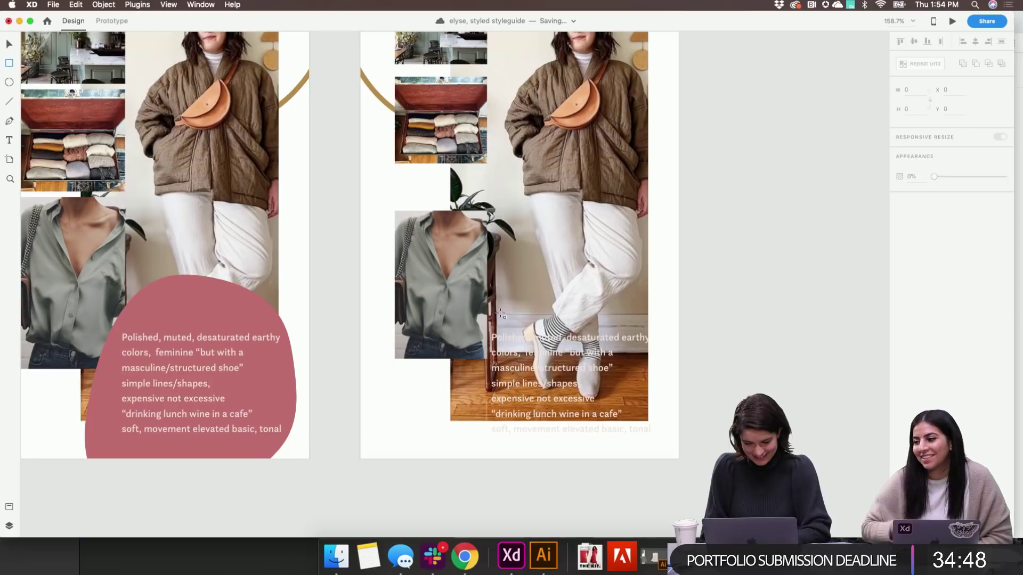
mouse_move(478, 302)
left_mouse_down()
mouse_move(660, 453)
mouse_move(677, 499)
left_mouse_up()
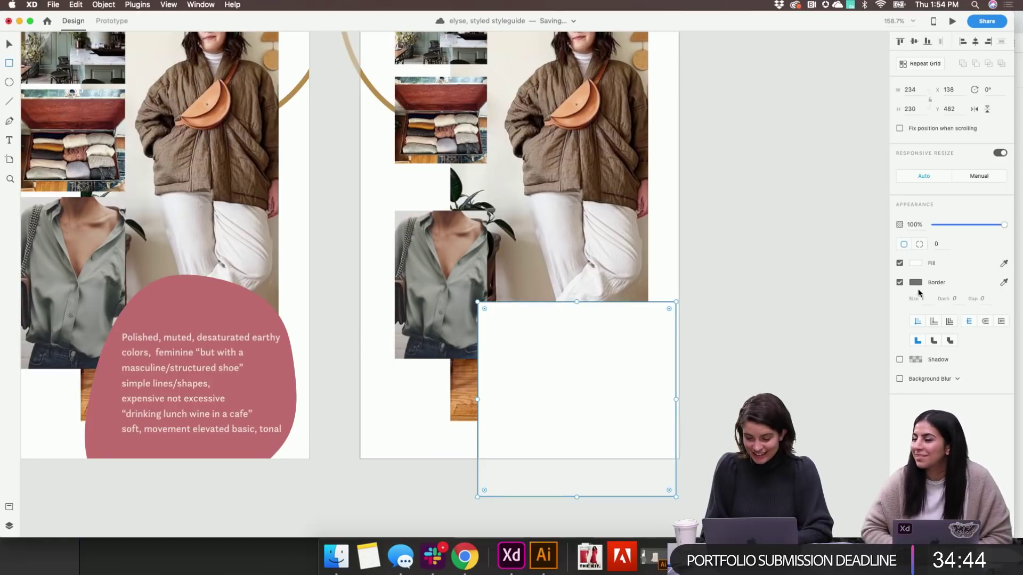
left_click(900, 283)
left_click(919, 263)
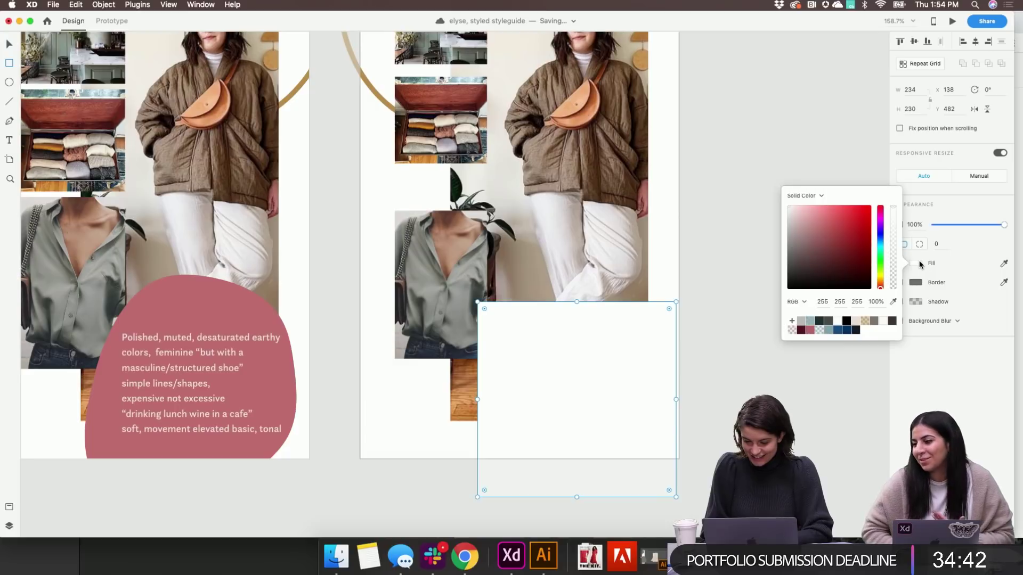
left_click(809, 331)
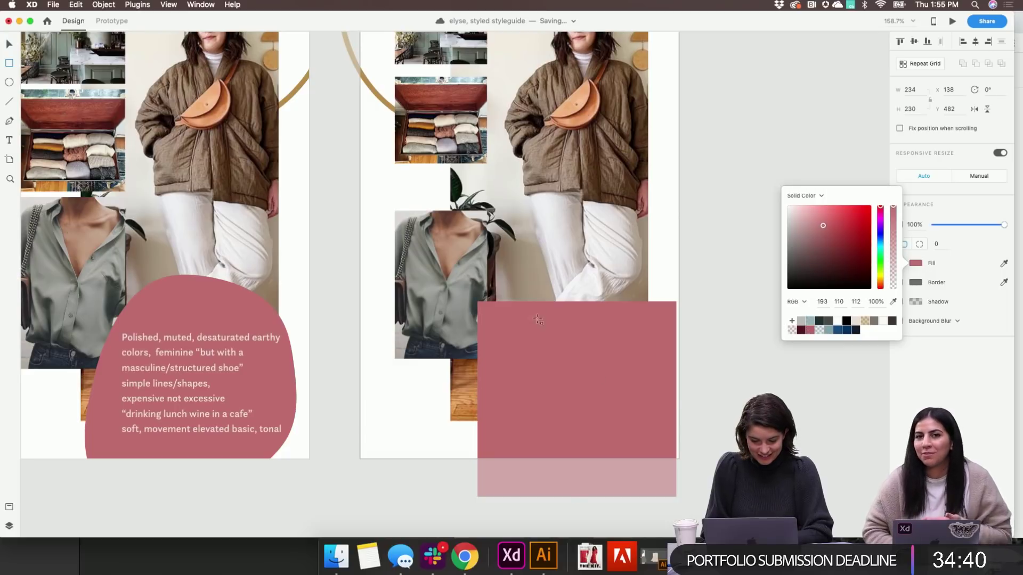
key("Escape")
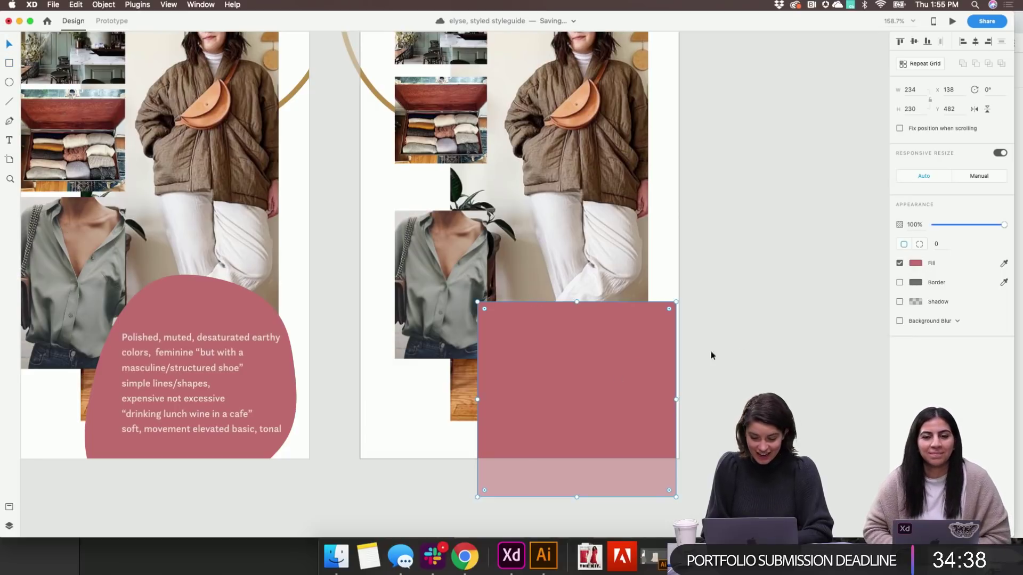
Shrink the rose rectangle to about 173 × 171 at about X 185, Y 478, and fit the trait text on top at about 144 wide
left_click_drag(641, 369, 629, 314)
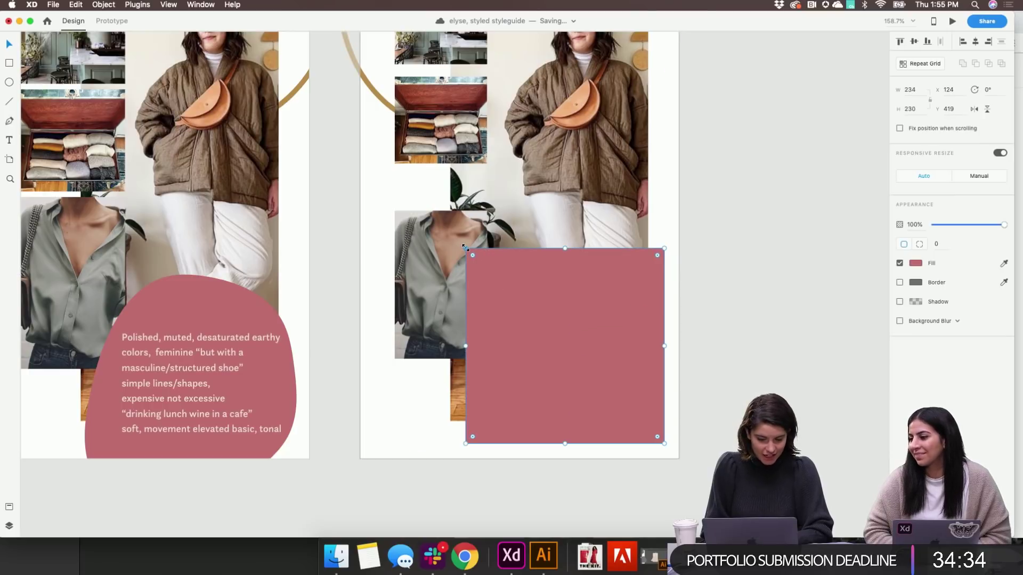
left_click_drag(464, 248, 517, 298)
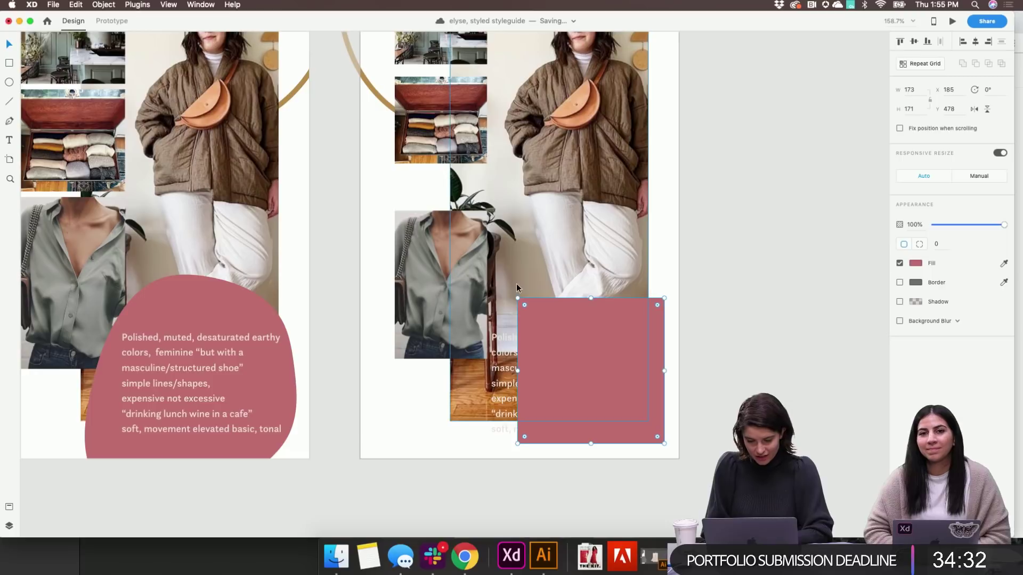
left_click_drag(506, 363, 557, 353)
key("super+shift+bracketright")
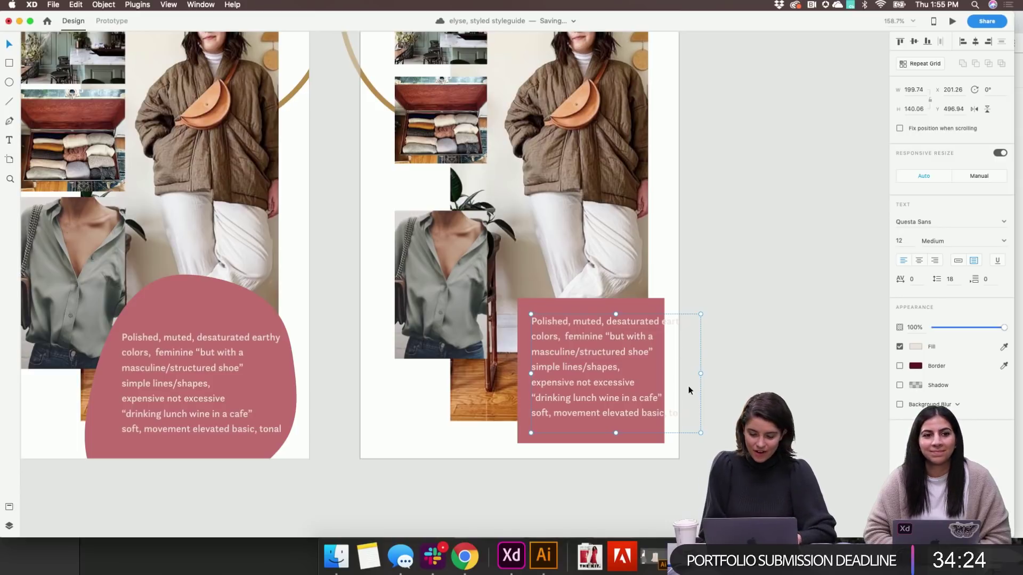
left_click_drag(701, 374, 653, 372)
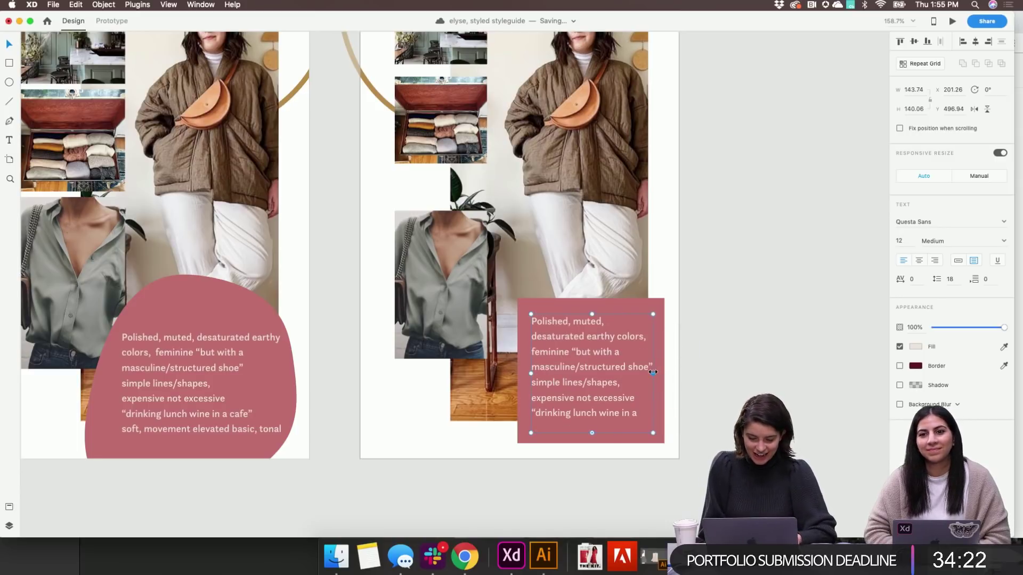
Enlarge the rose rectangle and trait text together so their upper-left corner sits at about X 167, Y 443
left_click(521, 363)
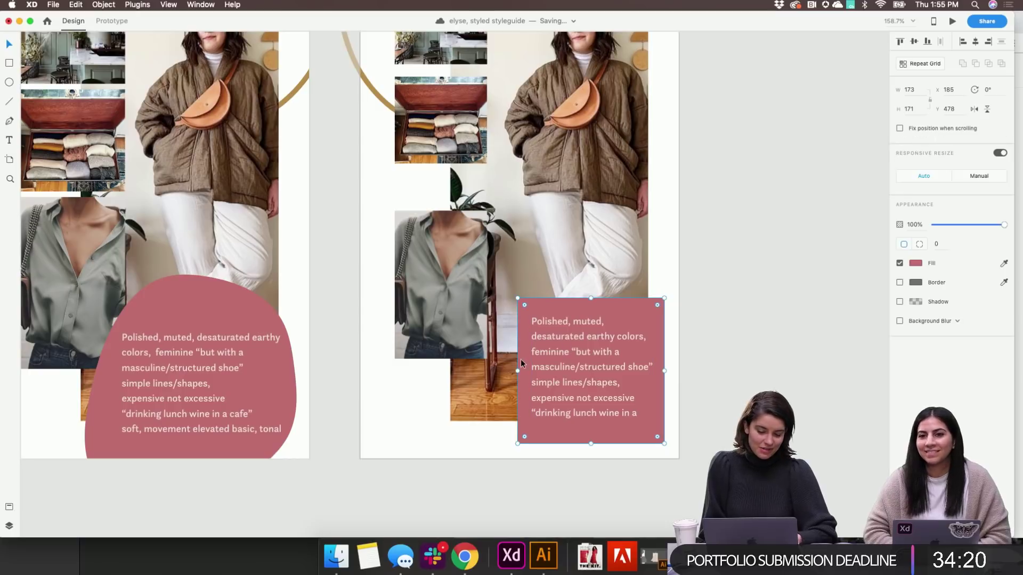
left_click(544, 364, "shift")
left_click_drag(518, 297, 501, 267)
scroll(501, 267, "down", 10)
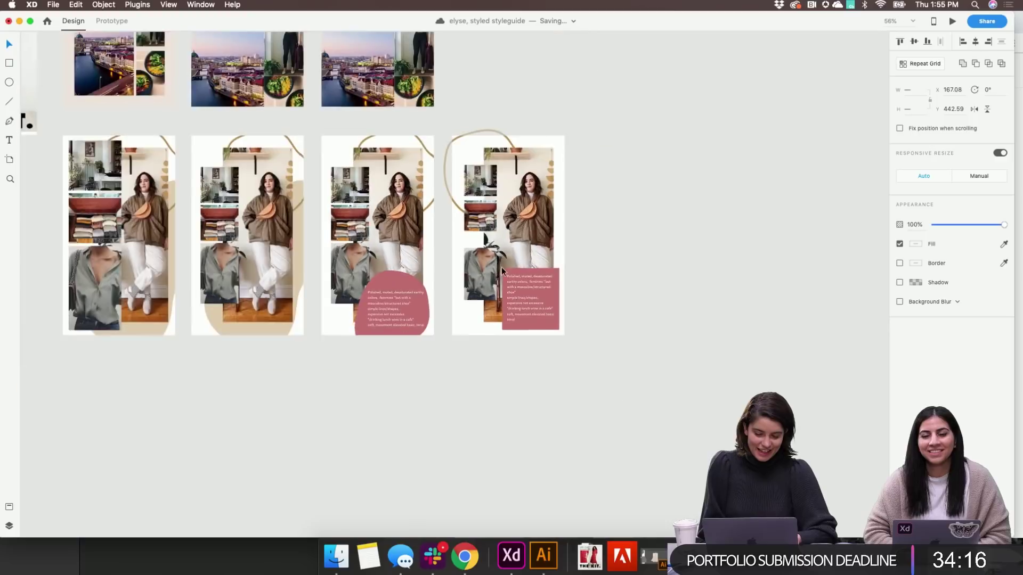
scroll(501, 267, "down", 1)
scroll(501, 267, "right", 1)
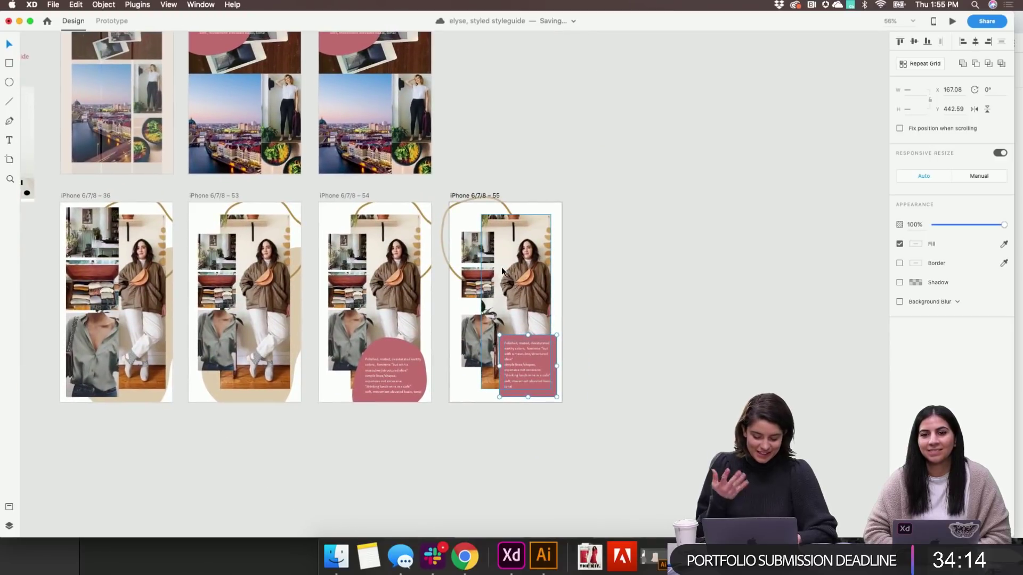
left_click(631, 343)
scroll(631, 343, "up", 10)
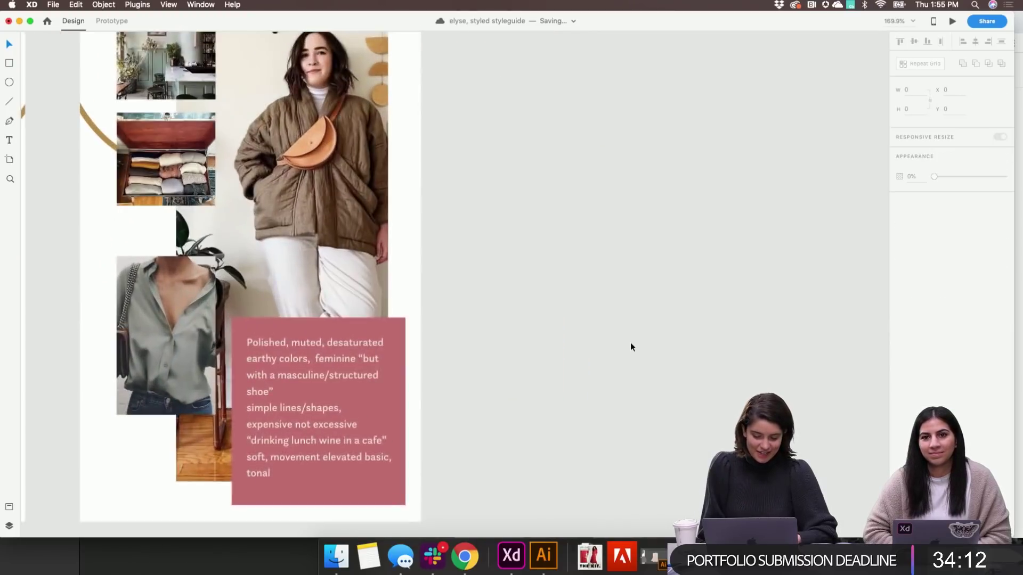
scroll(631, 343, "left", 2)
Lower the upper edge of the rose rectangle to about Y 455 and move the trait text down with it
left_click(441, 392)
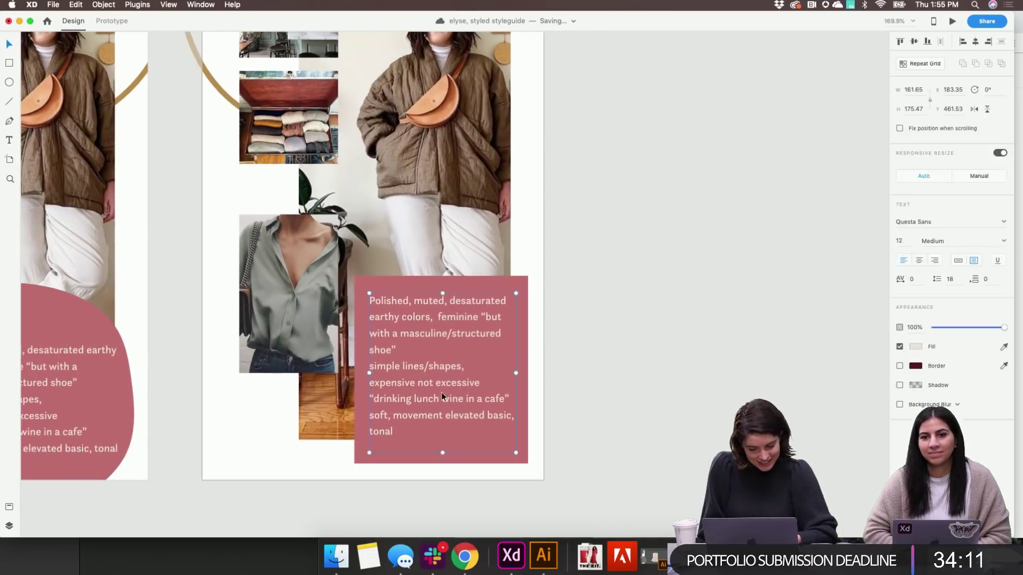
mouse_move(442, 288)
left_mouse_down()
mouse_move(442, 320)
mouse_move(441, 287)
left_mouse_up()
left_click(438, 282)
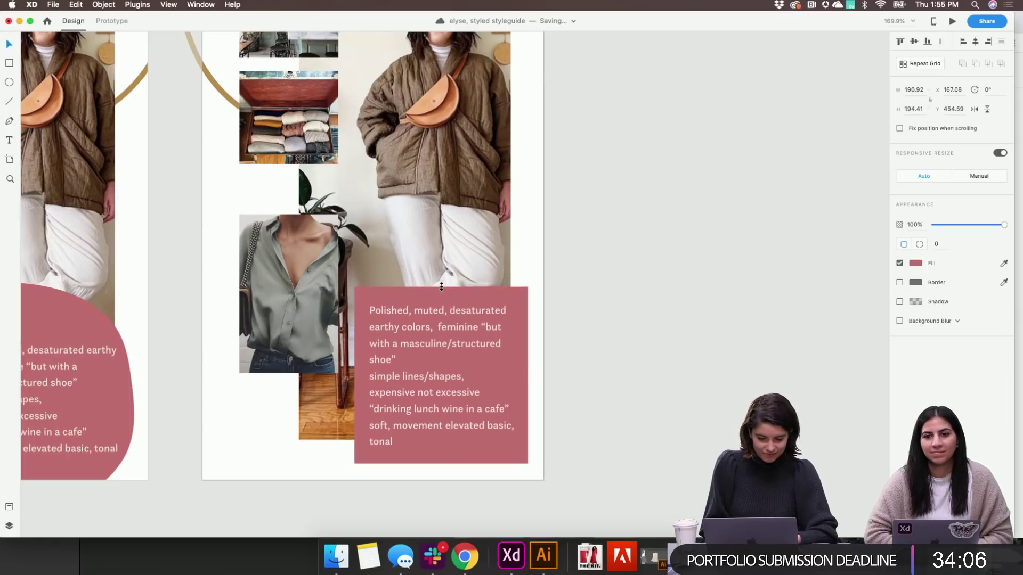
left_click(628, 386)
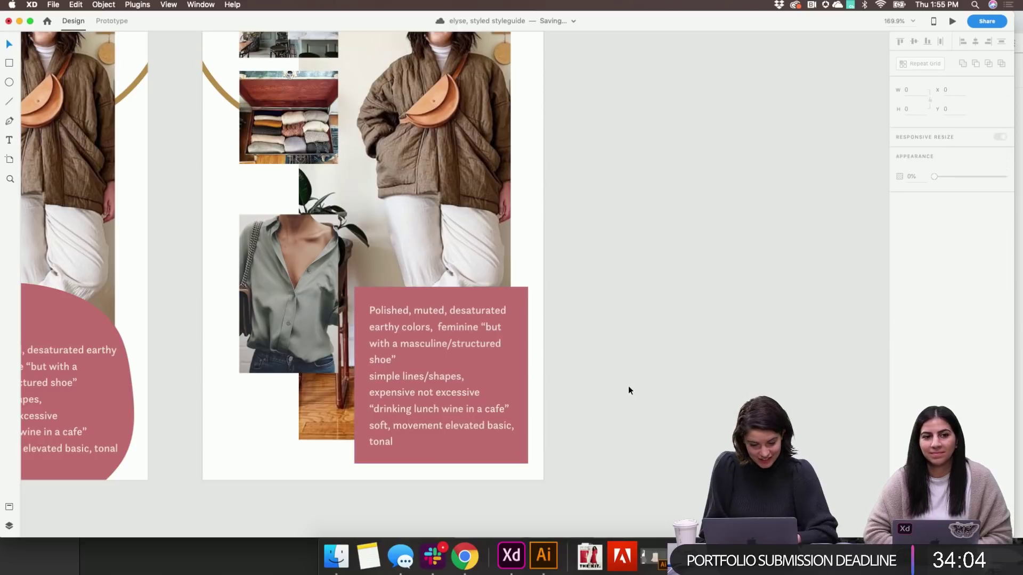
Scale the rose rectangle and trait text down together from the upper-left corner until the text box is about 140 × 143
left_click(359, 297)
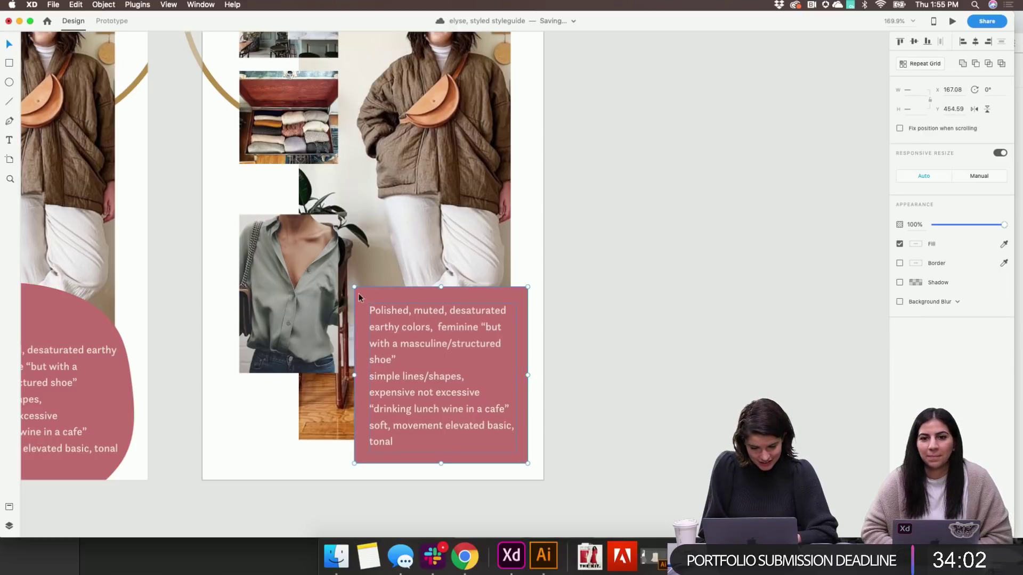
left_click_drag(355, 287, 377, 305)
left_click(616, 260)
Shift the large portrait image left inside its frame and move the folded-clothes photo down to about Y 259
scroll(616, 260, "down", 5)
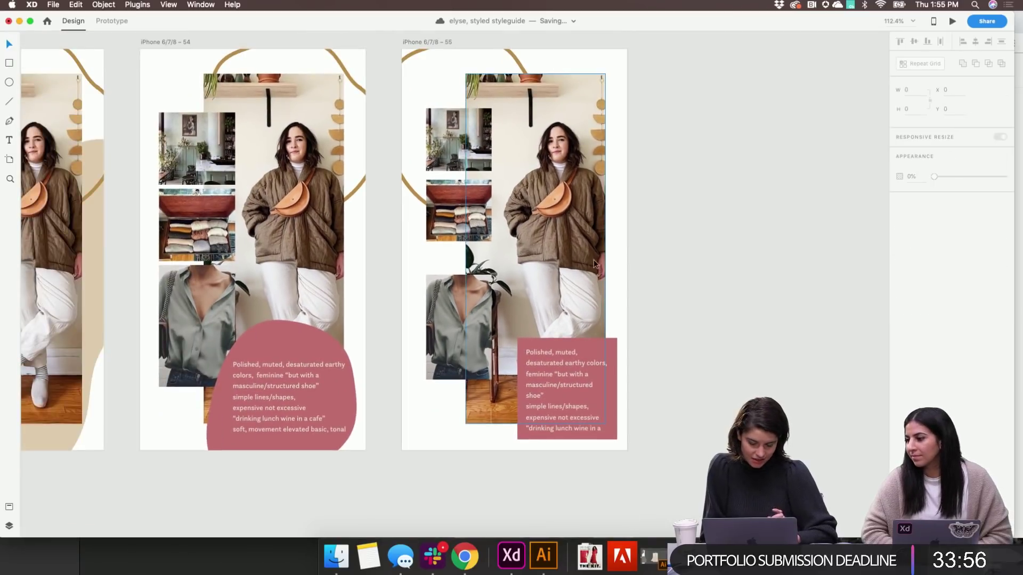
left_click(566, 262)
double_click(566, 261)
left_click_drag(566, 261, 549, 265)
left_click(730, 207)
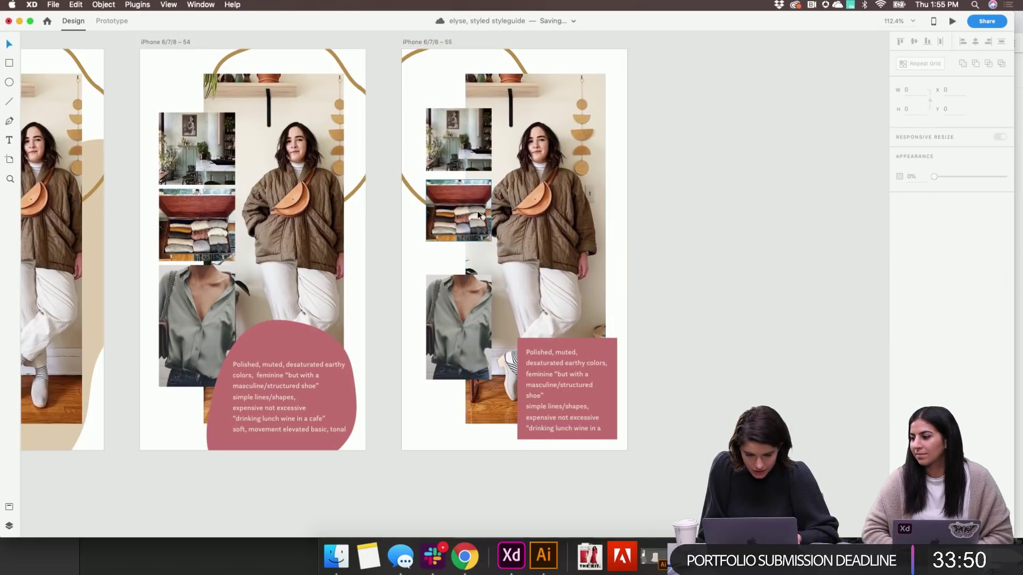
left_click_drag(477, 211, 478, 236)
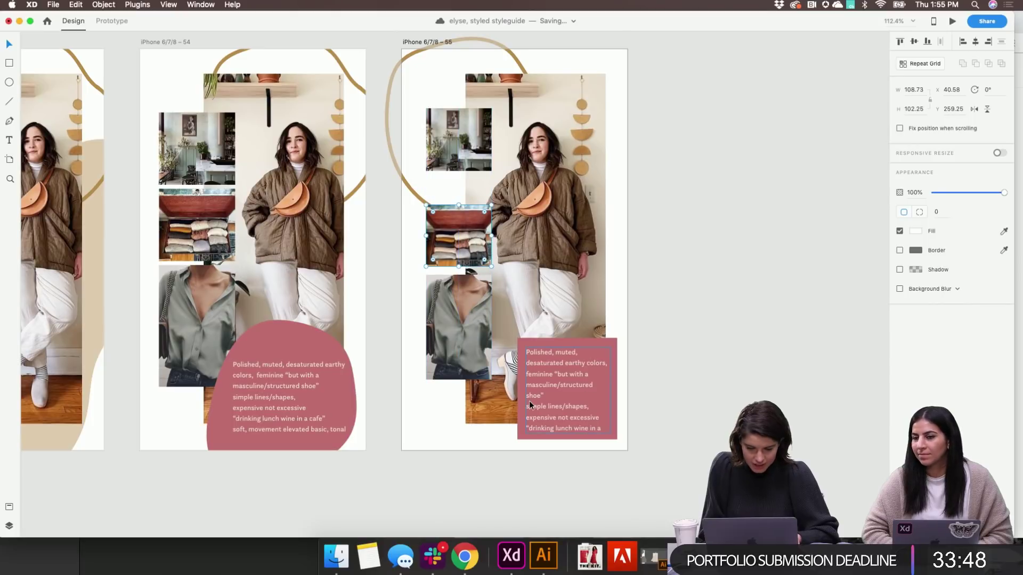
scroll(678, 361, "up", 3)
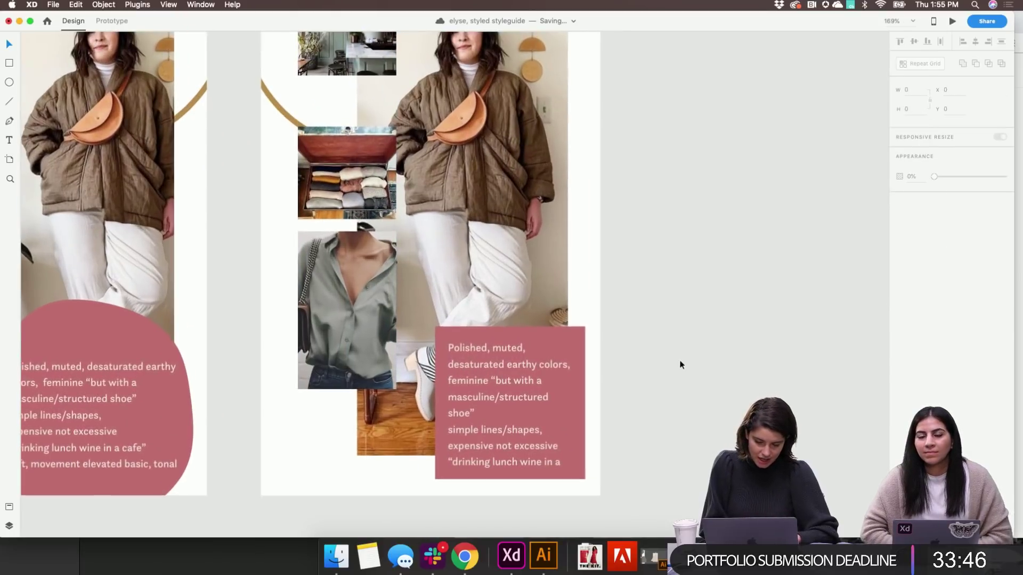
left_click(490, 368)
mouse_move(499, 334)
left_mouse_down()
mouse_move(568, 332)
mouse_move(502, 329)
left_mouse_up()
double_click(503, 330)
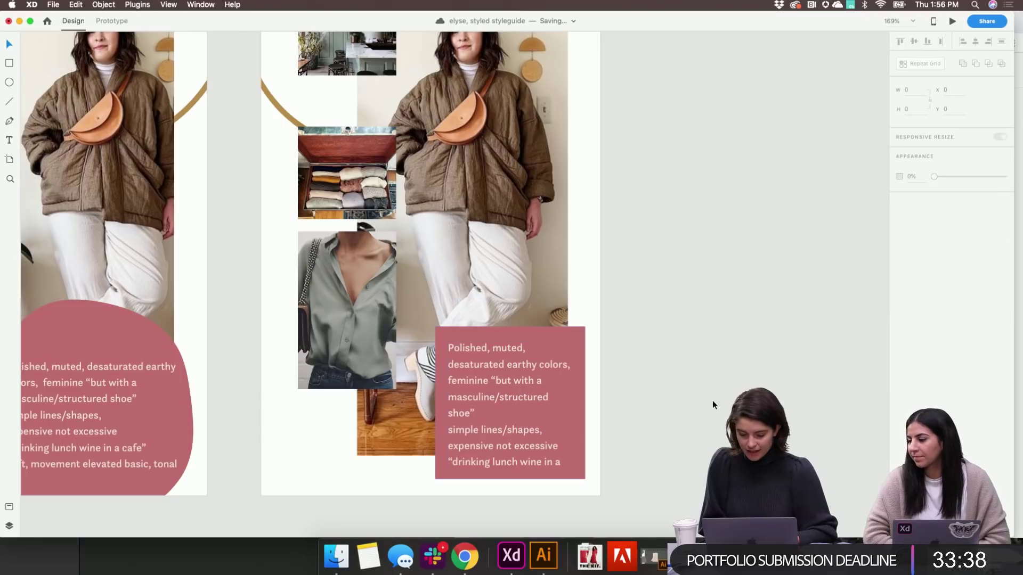
left_click(724, 309)
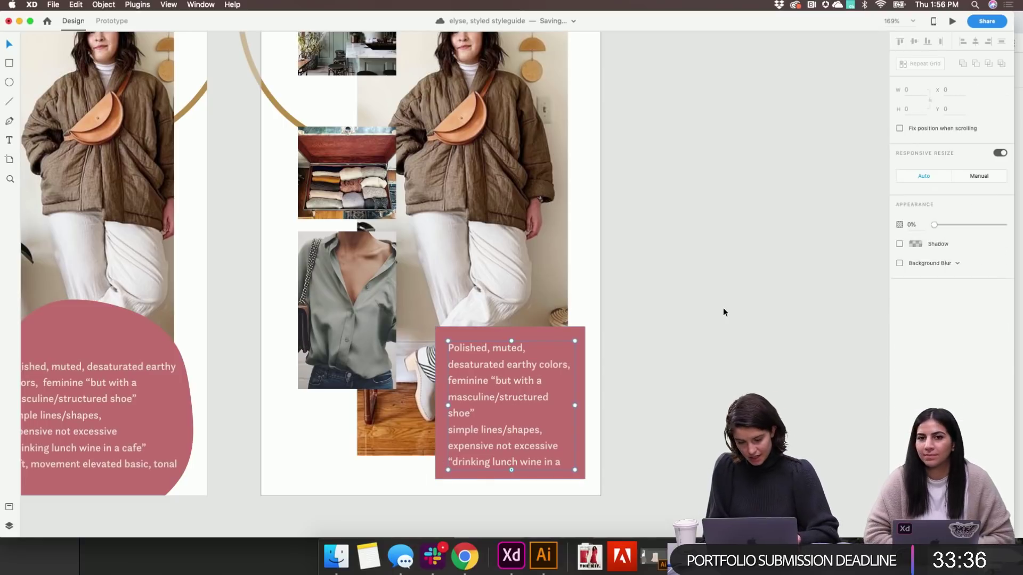
scroll(724, 309, "left", 3)
scroll(723, 309, "up", 2)
scroll(724, 309, "down", 2)
scroll(723, 308, "down", 2)
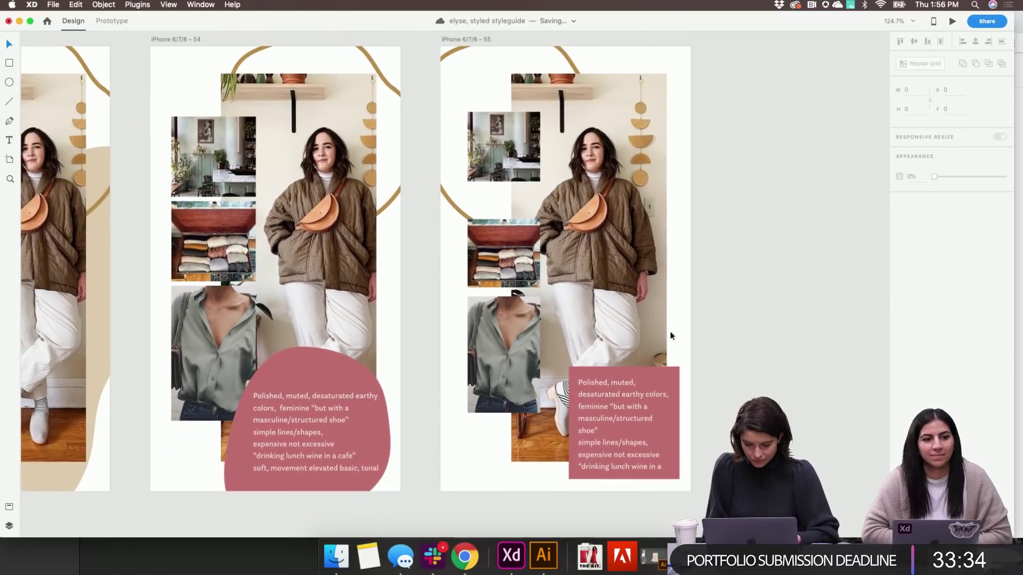
Nudge the trait text slightly within the rose rectangle so it sits at about Y 493
left_click(612, 395)
key("Down")
key("Down")
key("Down")
key("Down")
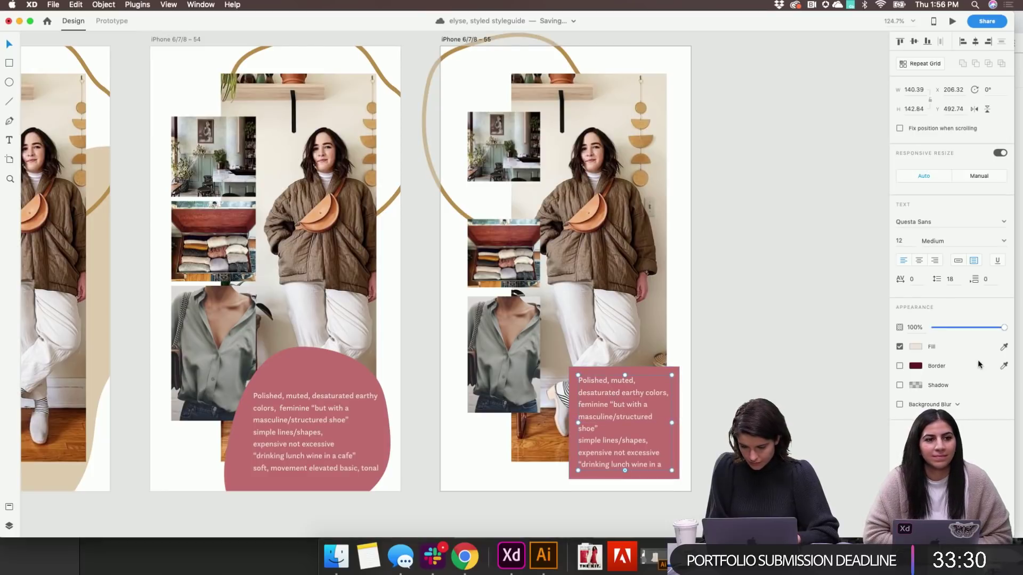
Extend the trait text box downward to a height of about 213, keeping the line spacing at 18
left_click(958, 281)
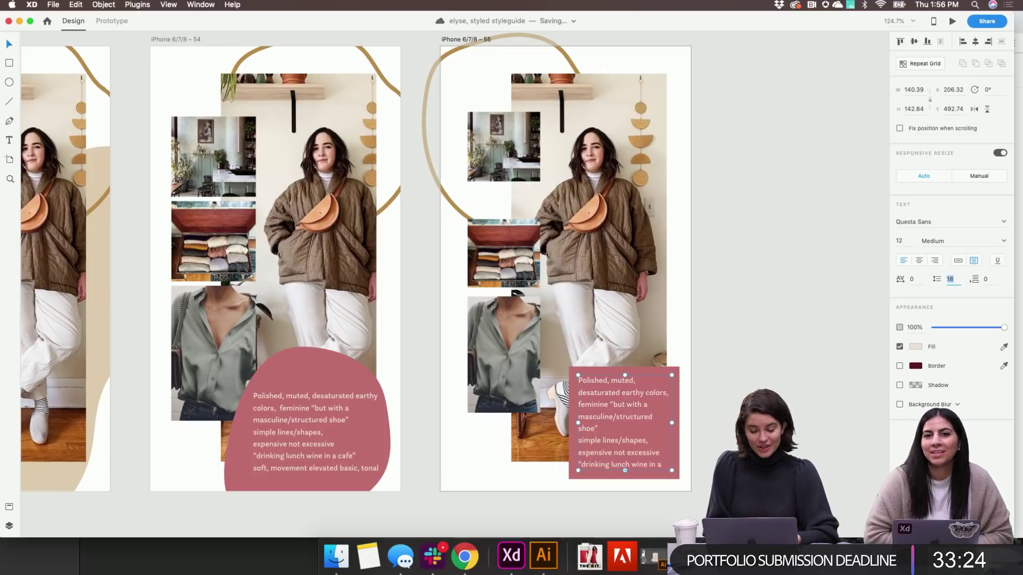
left_click(709, 341)
left_click(630, 449)
left_click_drag(625, 471, 625, 517)
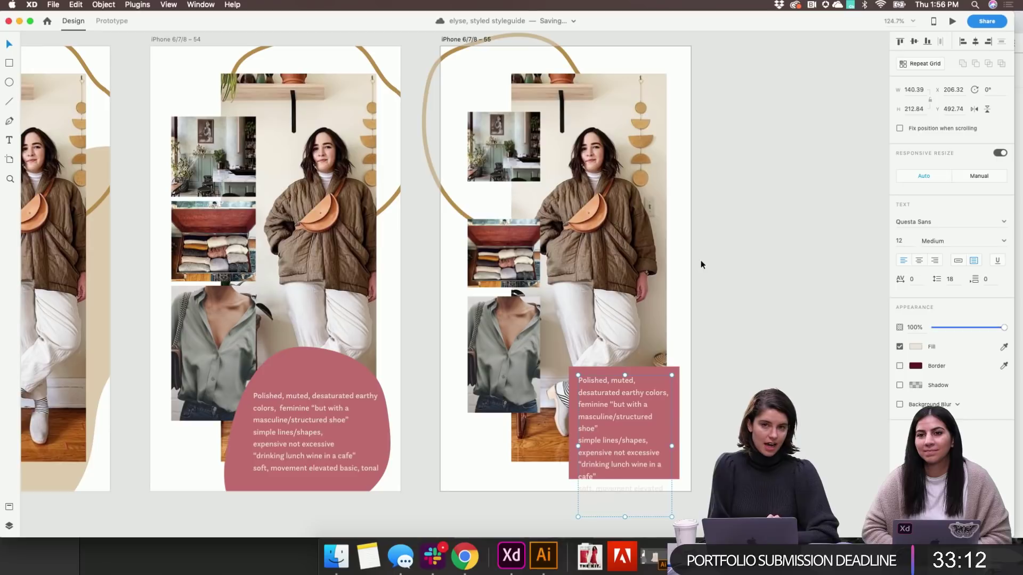
Review the whole styleguide board, examining the project brief's palette, values and deliverables alongside the Client Profile slide variations
scroll(701, 260, "down", 15)
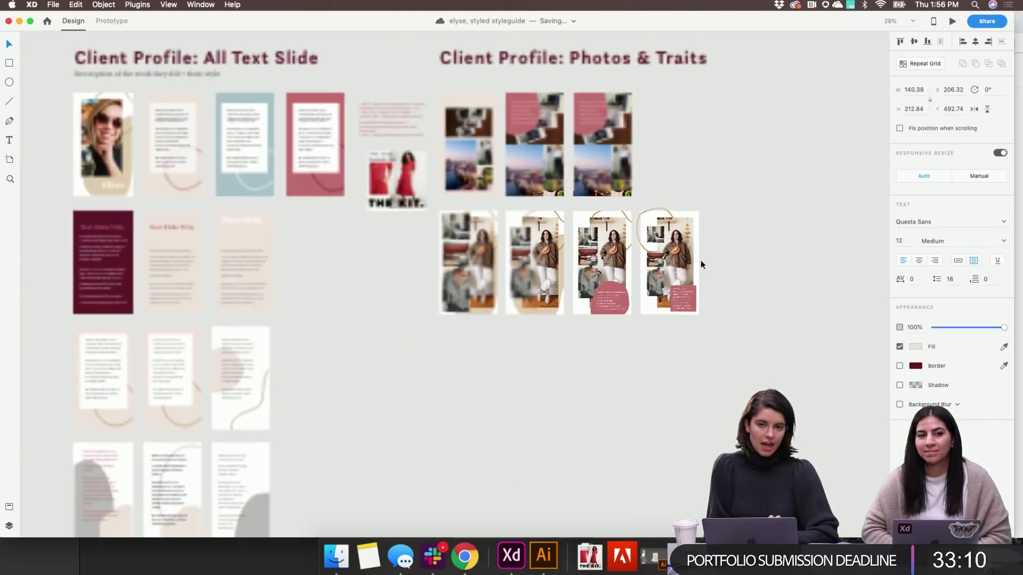
scroll(701, 260, "up", 3)
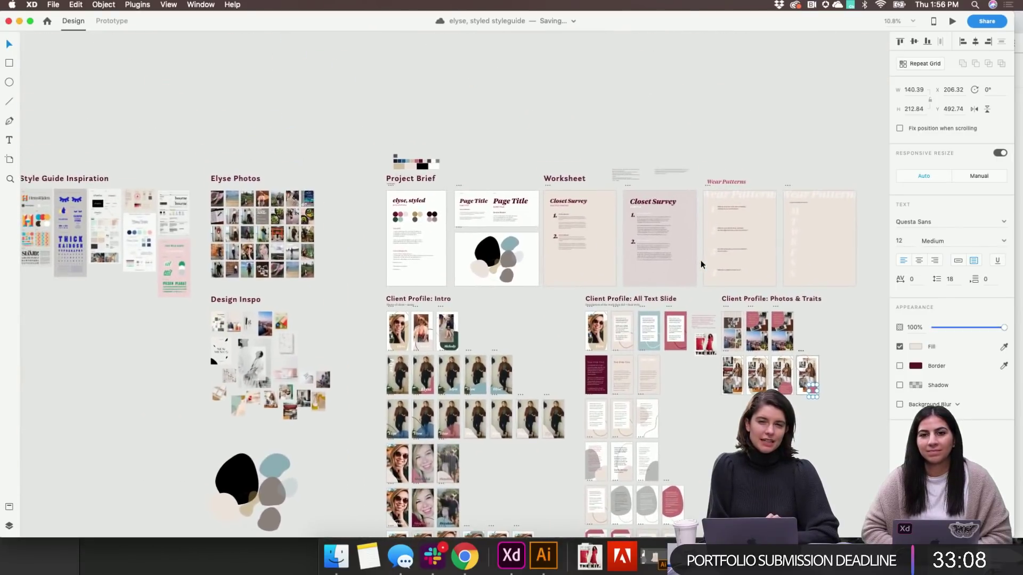
scroll(416, 270, "right", 3)
scroll(415, 270, "down", 1)
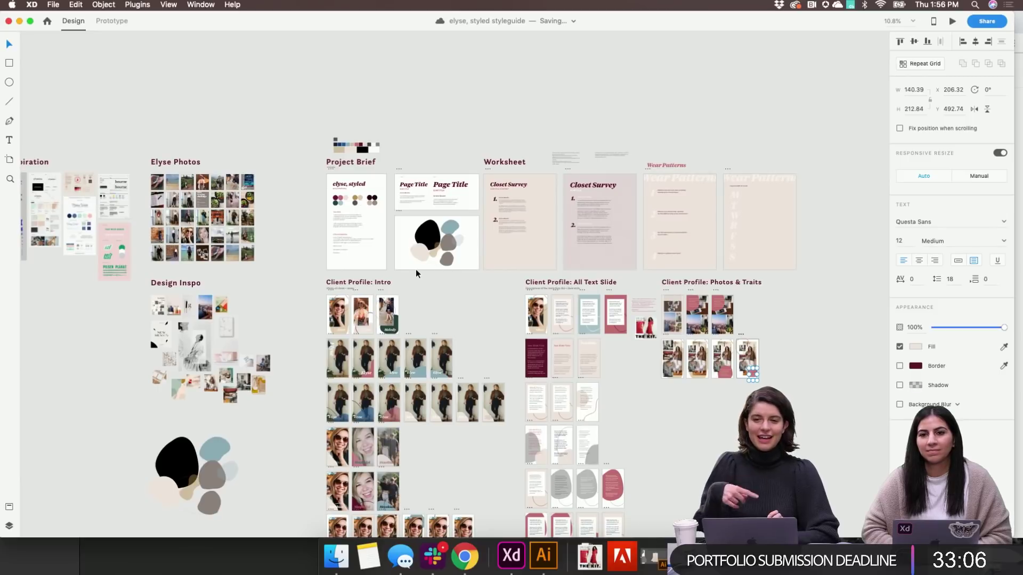
scroll(416, 270, "right", 2)
scroll(416, 270, "up", 1)
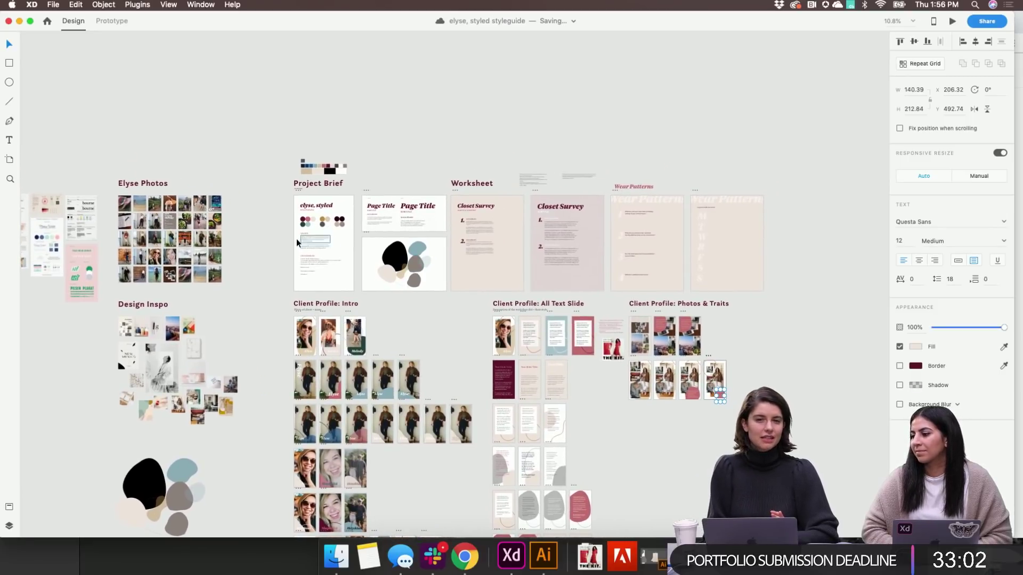
scroll(327, 243, "up", 5)
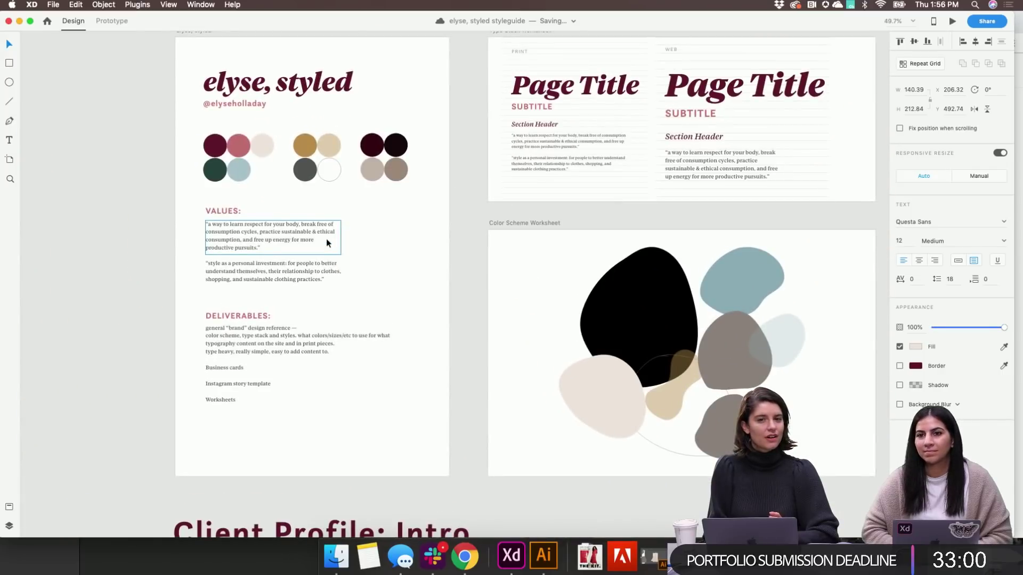
scroll(326, 241, "down", 5)
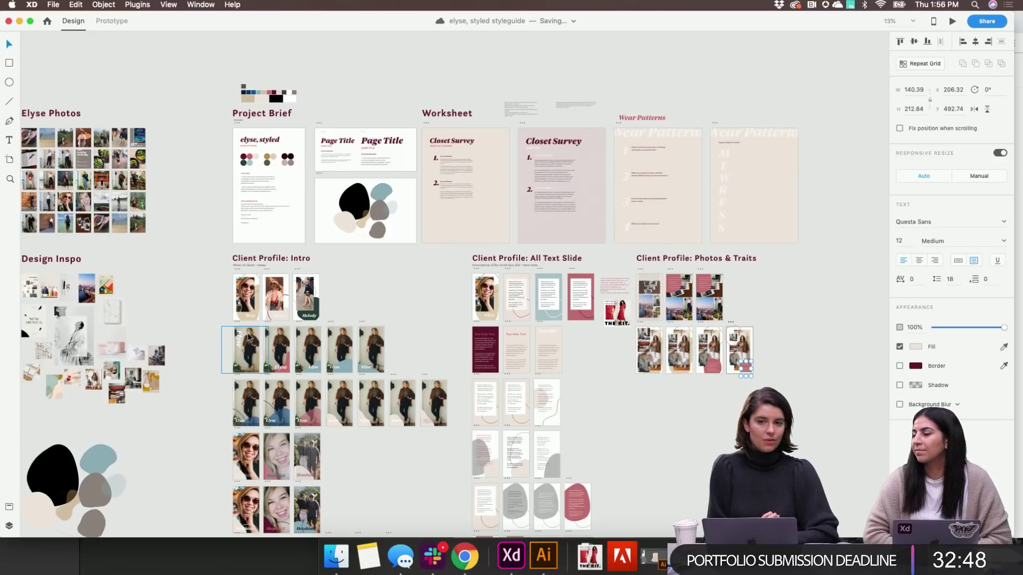
scroll(248, 336, "right", 2)
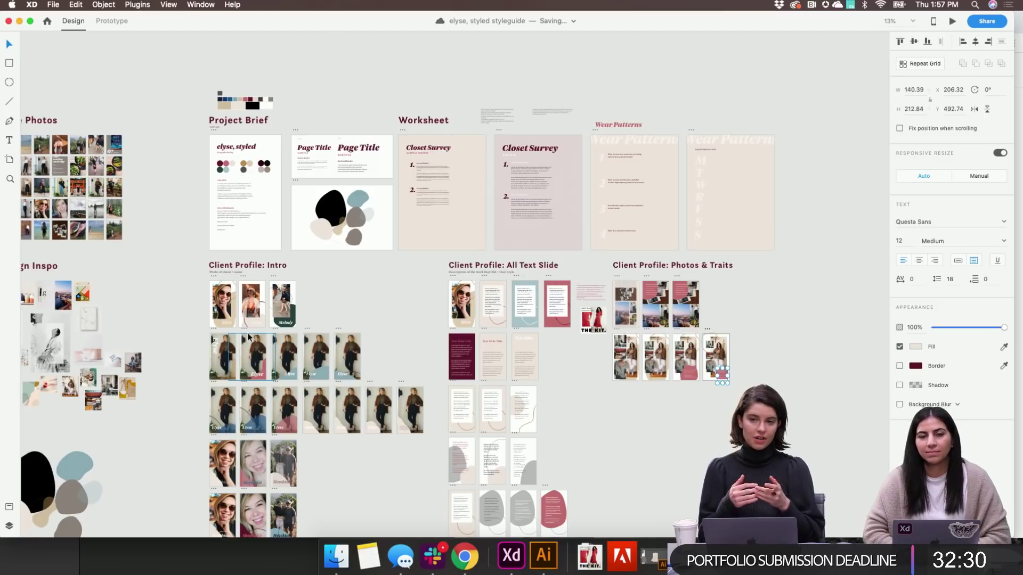
scroll(362, 291, "up", 10)
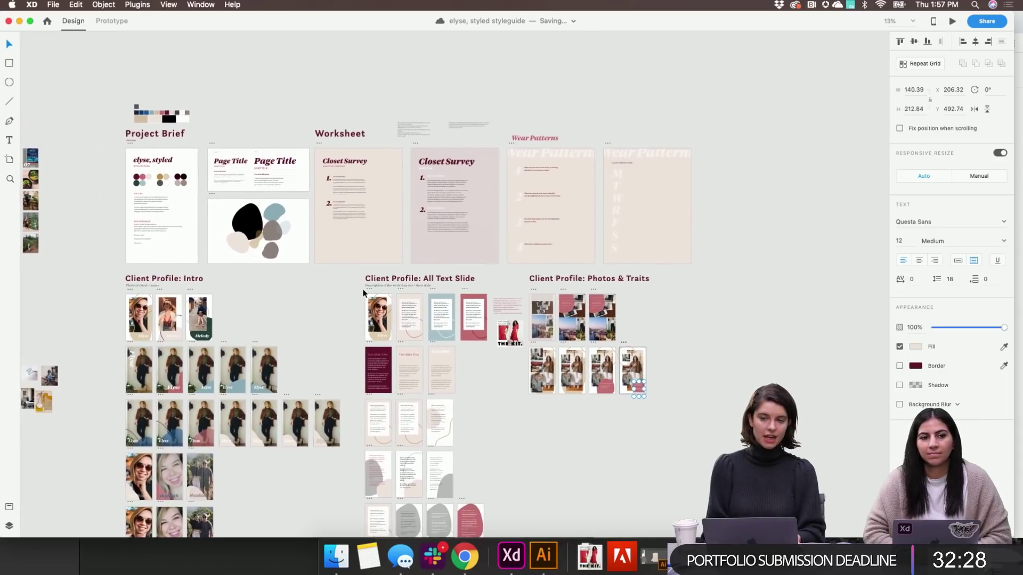
Review the Client Profile Photos & Traits slides against the rest of the board, comparing the rose-rectangle variation with its neighbours
scroll(365, 292, "up", 5)
scroll(364, 292, "right", 10)
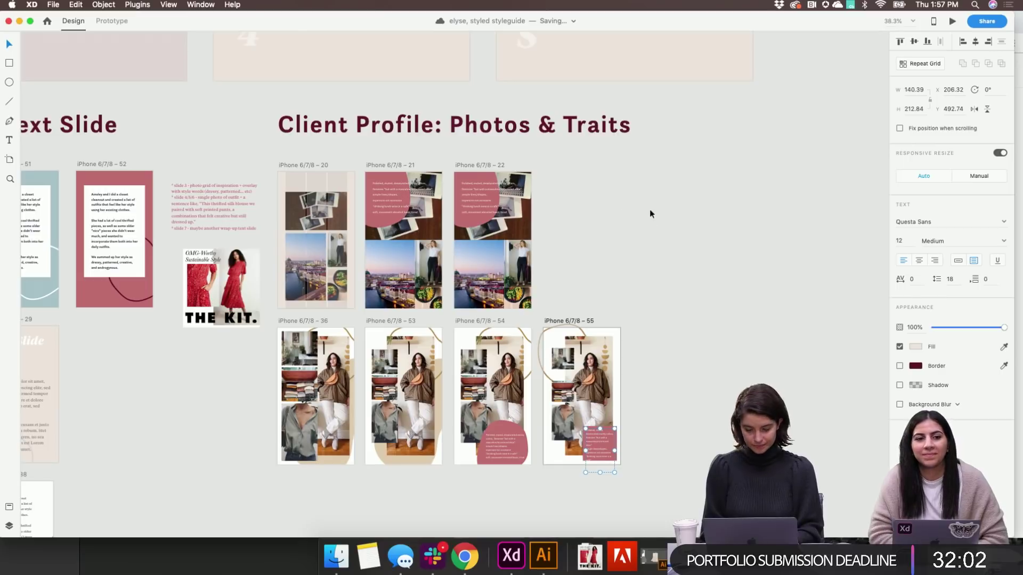
scroll(612, 259, "down", 5)
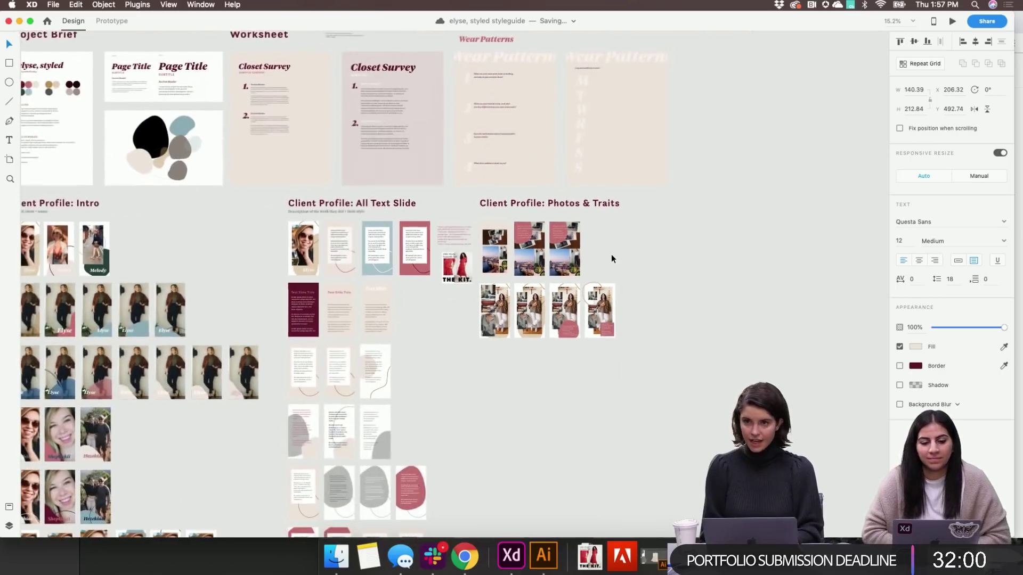
scroll(611, 258, "up", 8)
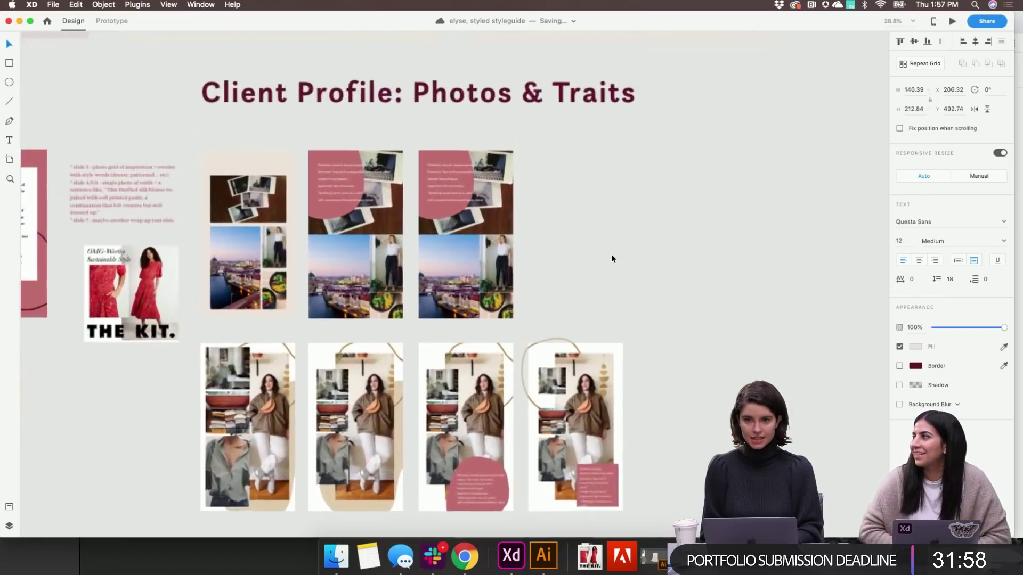
scroll(611, 259, "down", 3)
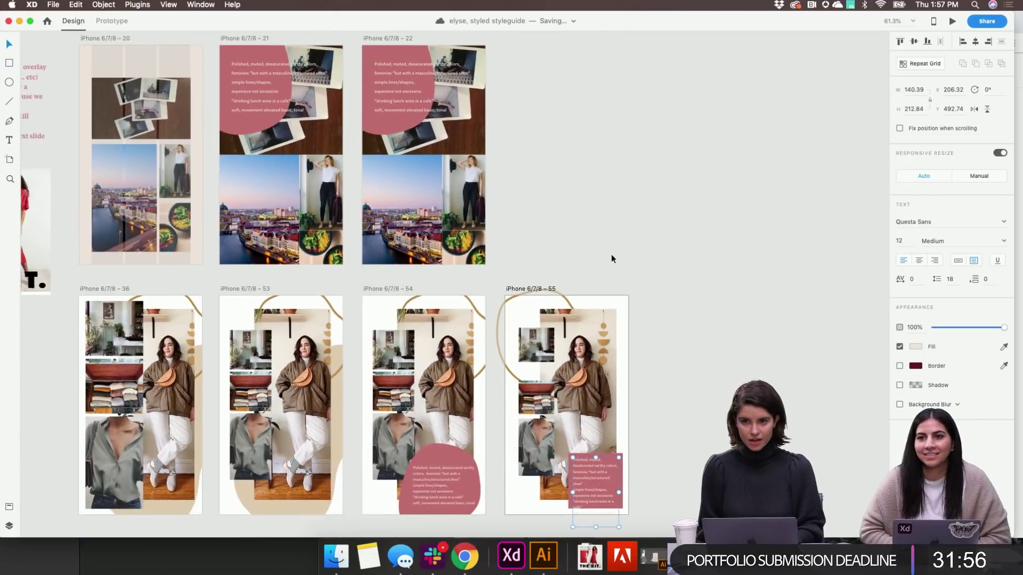
scroll(611, 259, "down", 2)
scroll(612, 258, "up", 4)
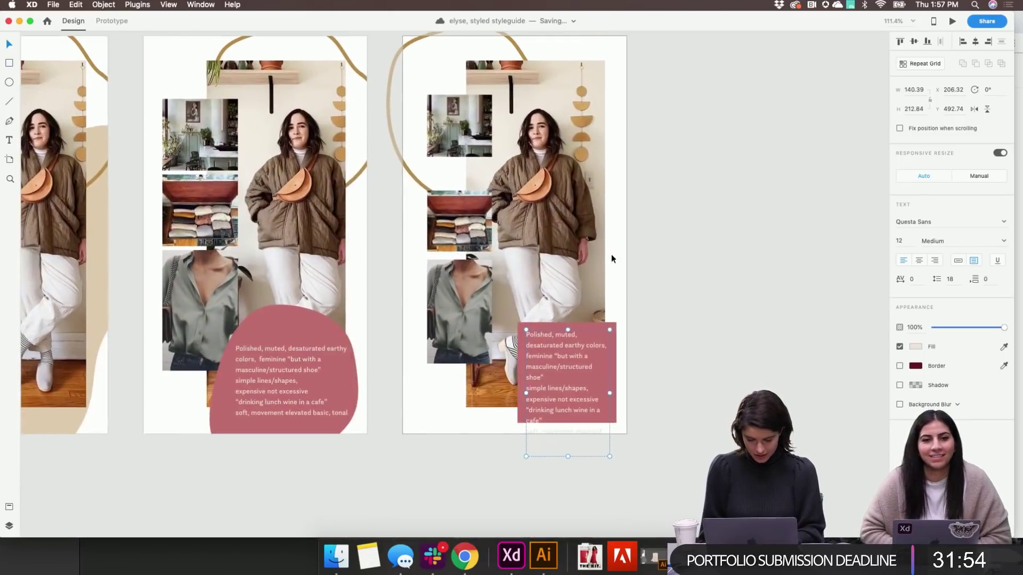
Try reshaping the rose rectangle into a wide, shallow band beneath the photos and moving the trait text onto it
left_click(664, 423)
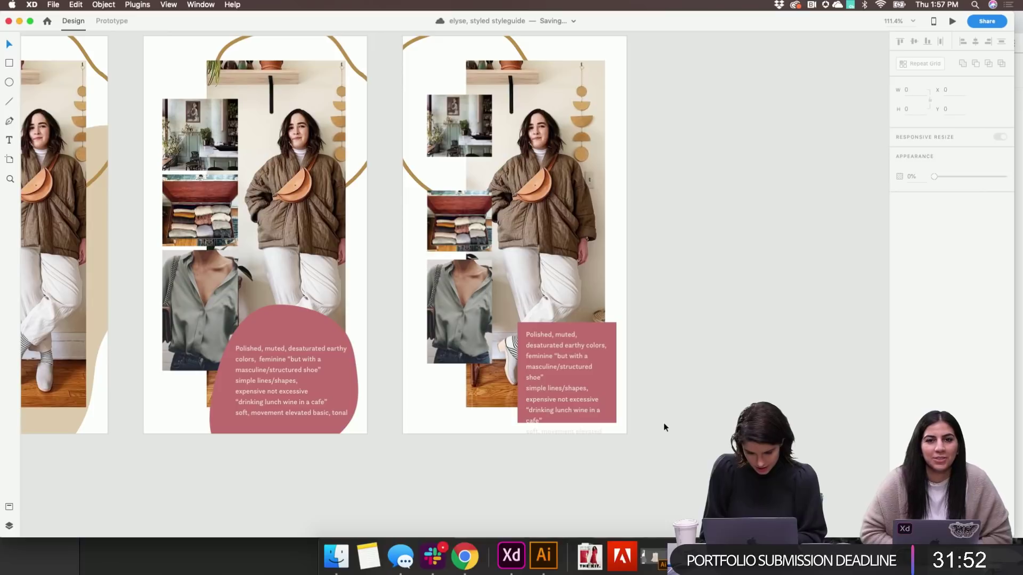
left_click(518, 385)
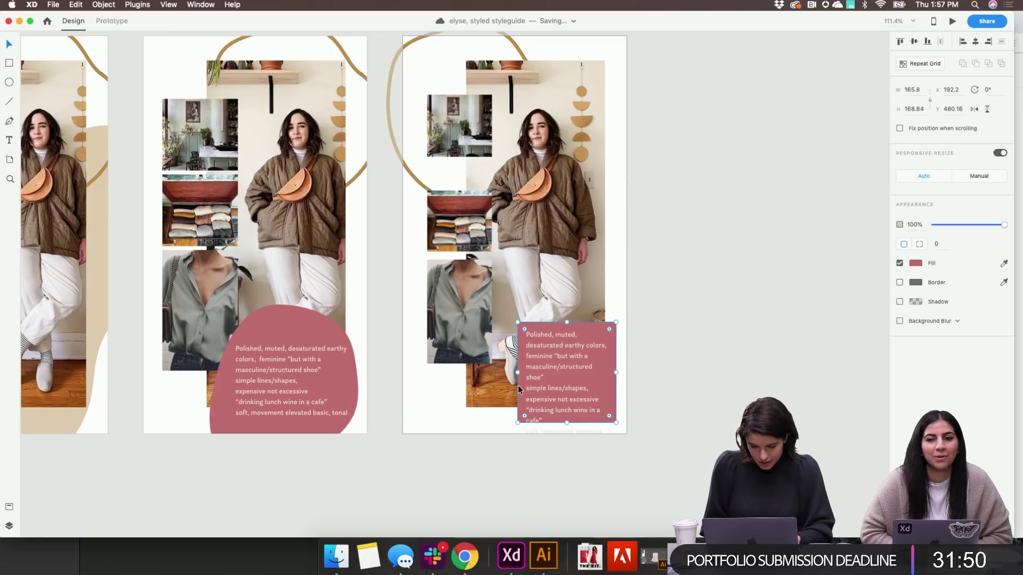
left_click_drag(566, 322, 559, 362)
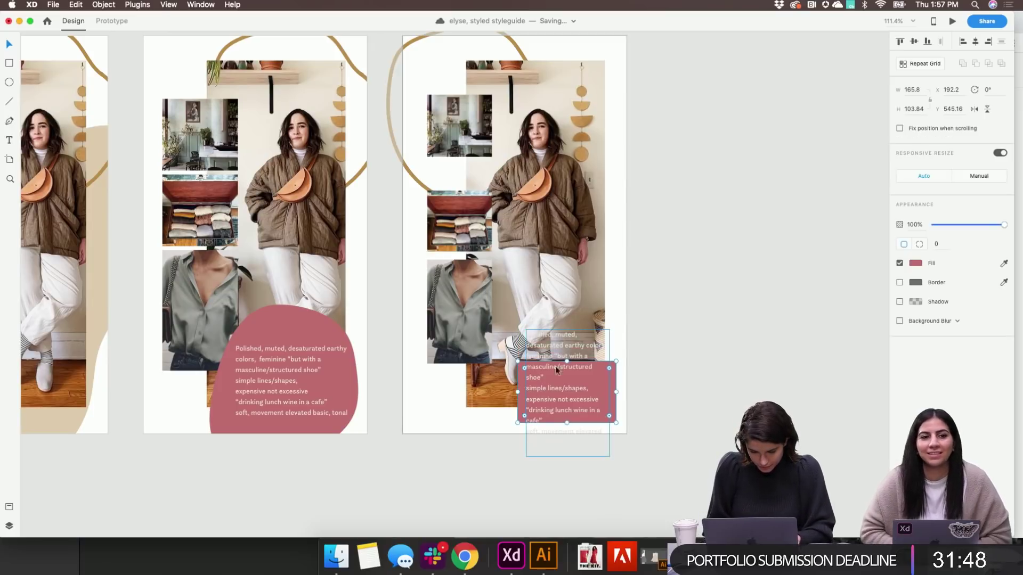
left_click_drag(516, 392, 430, 393)
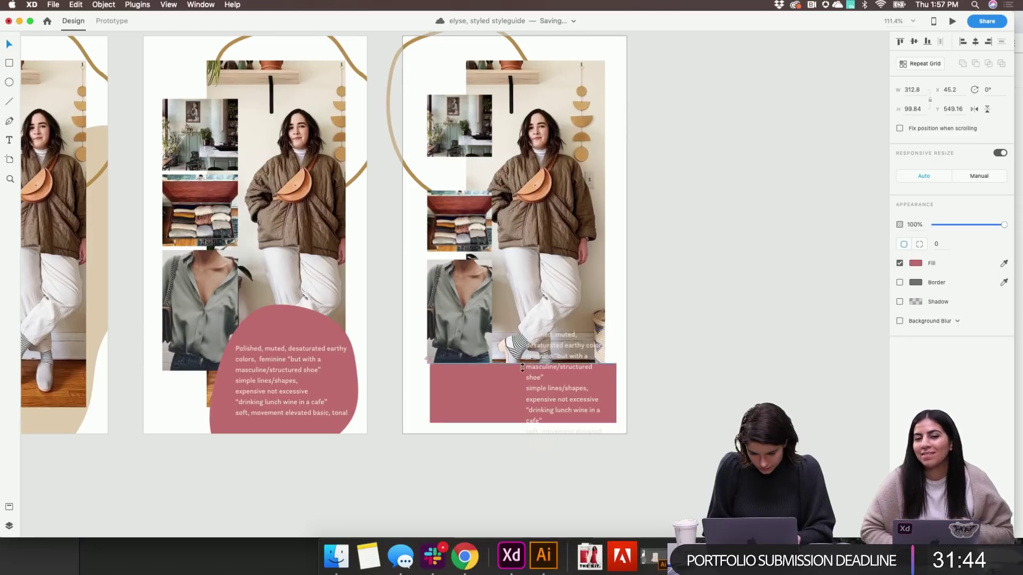
left_click_drag(524, 362, 465, 401)
left_click(552, 348)
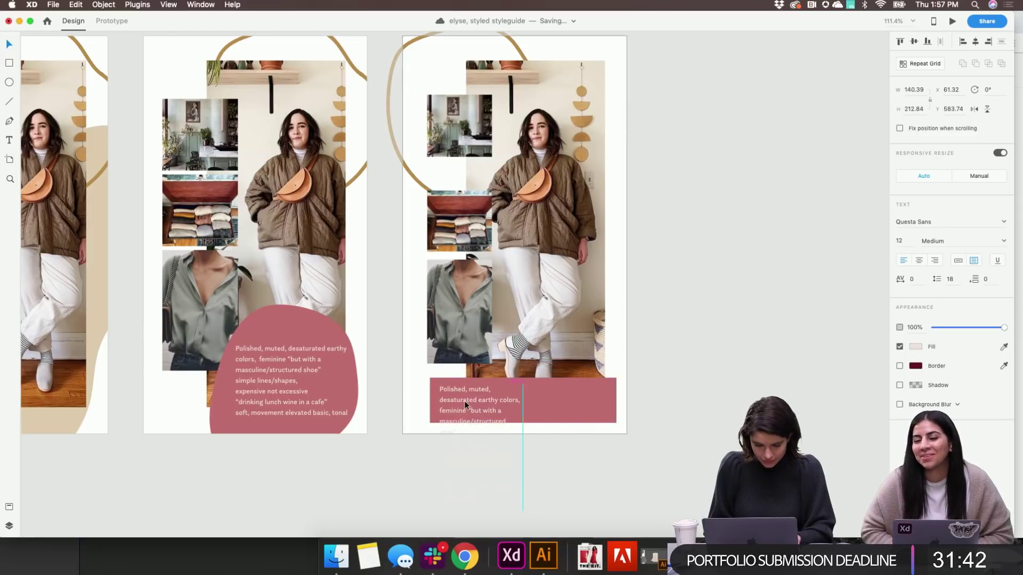
left_click_drag(598, 455, 610, 455)
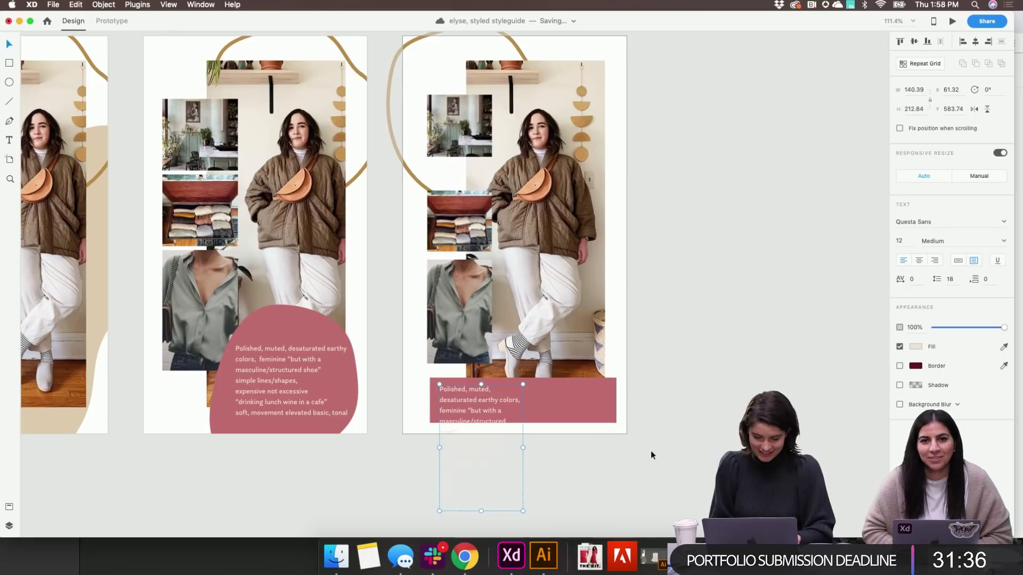
Undo the trait text move and the resizing of the rose rectangle
key("super+z")
key("super+z")
key("super+z")
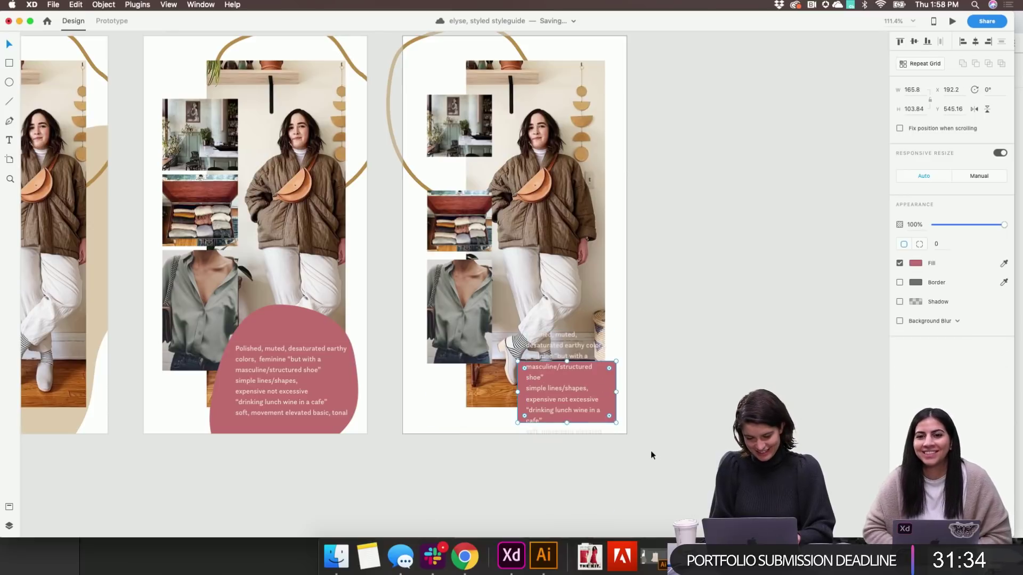
key("super+z")
Extend the rose rectangle upward to a height of about 220, keeping its width
left_click(722, 386)
left_click(592, 327)
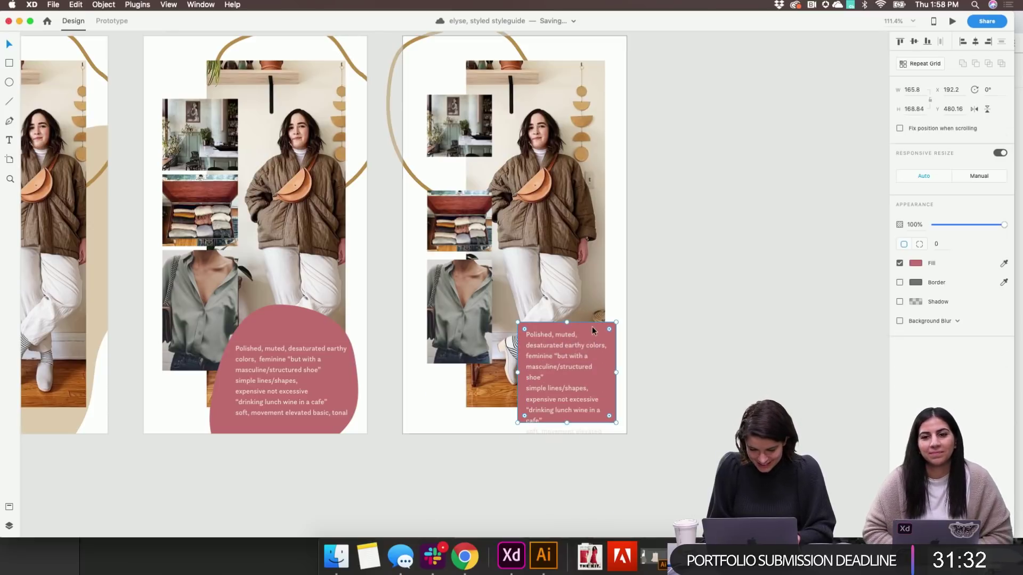
left_click_drag(567, 323, 572, 292)
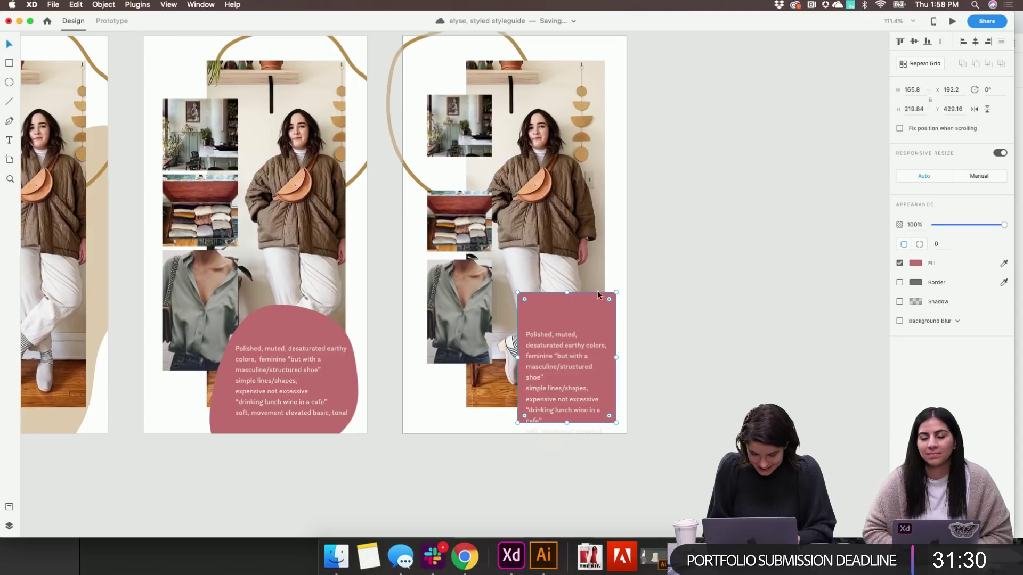
Nudge the collage photos and the gold outline left by about 5 px, leaving out the rose rectangle and trait text
left_click_drag(650, 395, 423, 55)
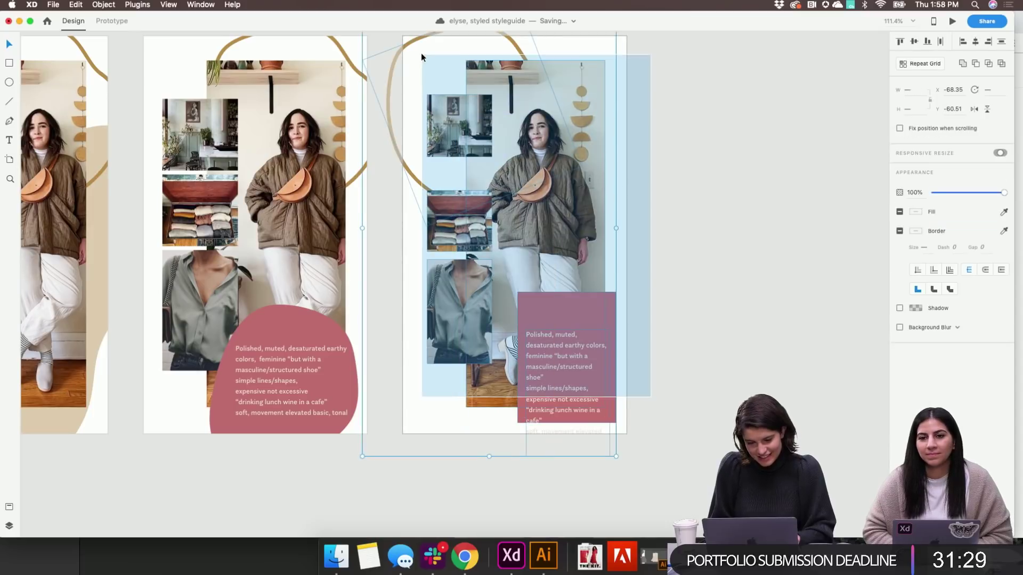
left_click(551, 341, "shift")
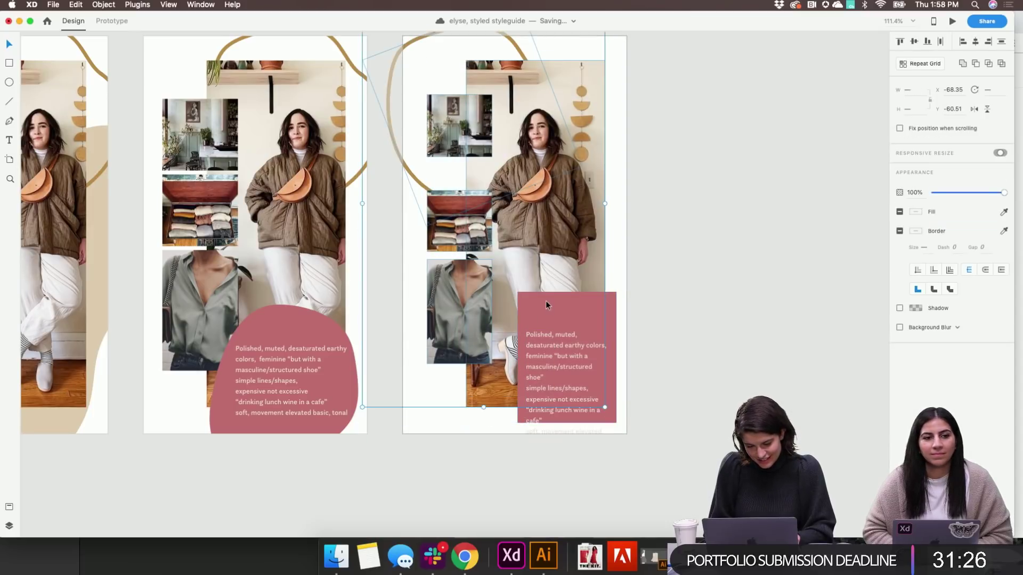
key("Left")
key("Left")
key("Left")
key("Left")
key("Left")
key("Left")
key("Left")
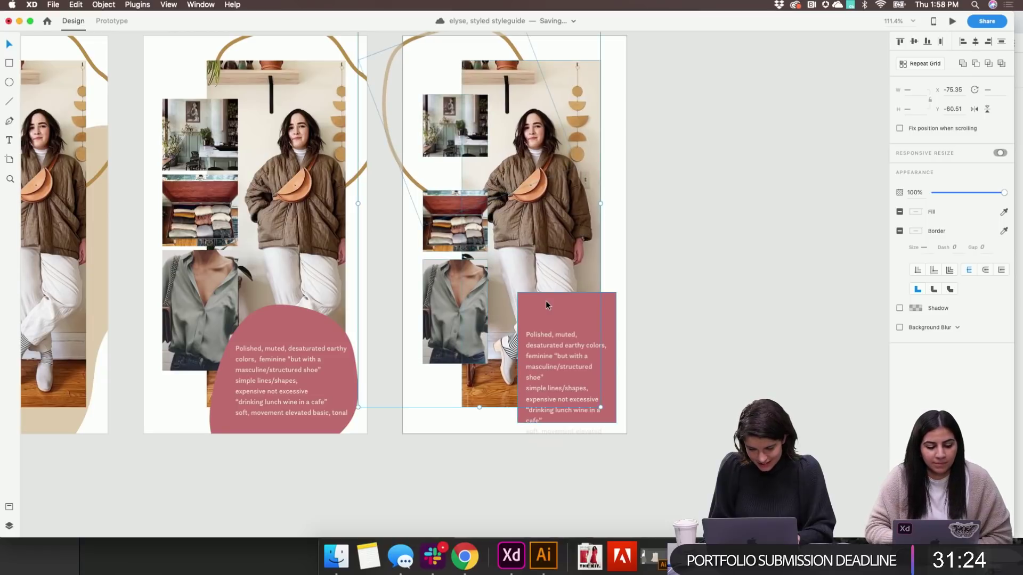
key("Right")
key("Right")
Move the trait text up to about Y 436 and extend the rose rectangle upward to a height of about 235
left_click(673, 346)
left_click_drag(545, 369, 545, 336)
left_click(566, 294)
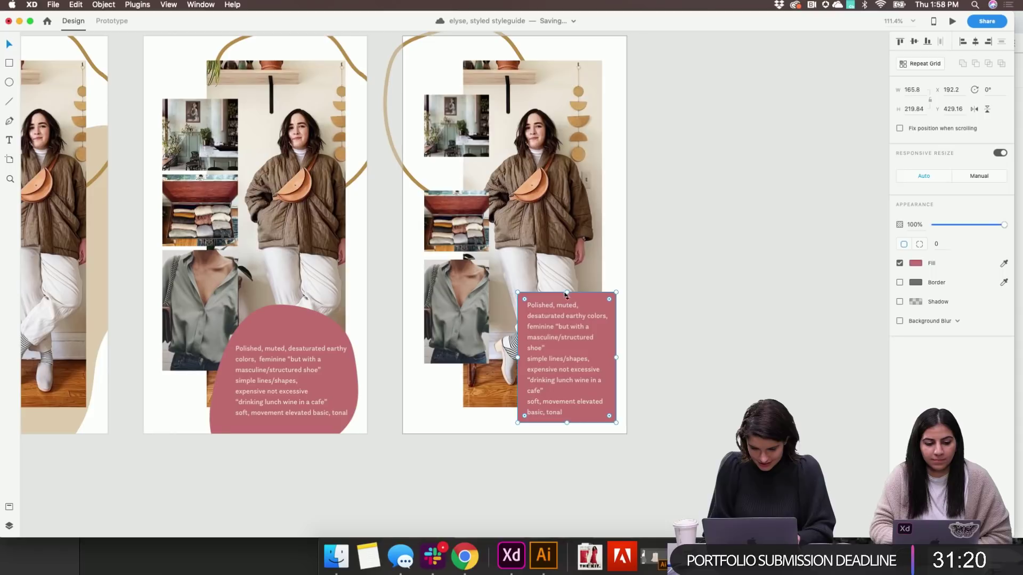
left_click_drag(567, 287, 567, 279)
left_click_drag(554, 321, 555, 318)
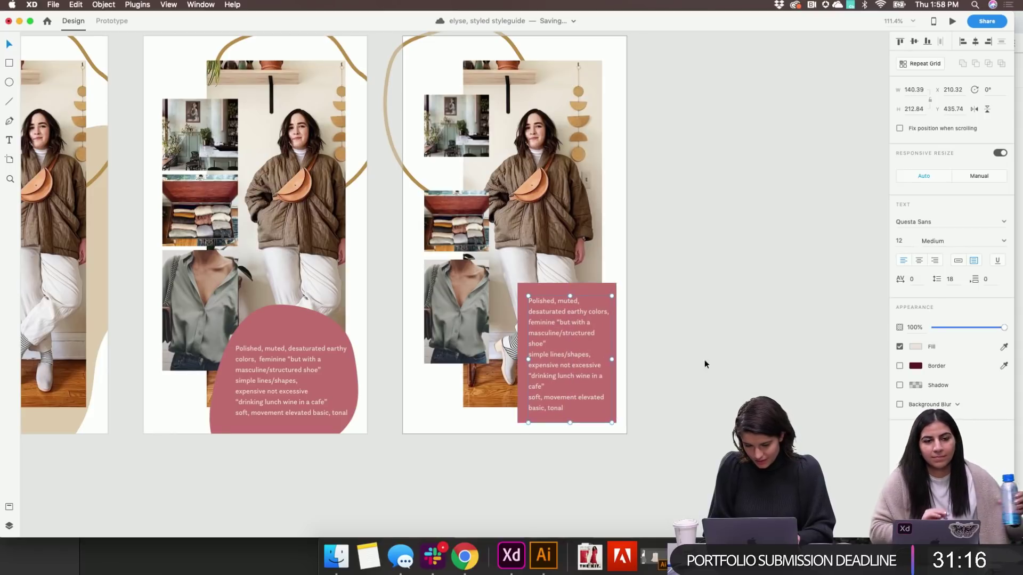
Lower the rose rectangle's opacity to about 89% so the portrait shows through slightly
left_click(640, 337)
left_click(593, 288)
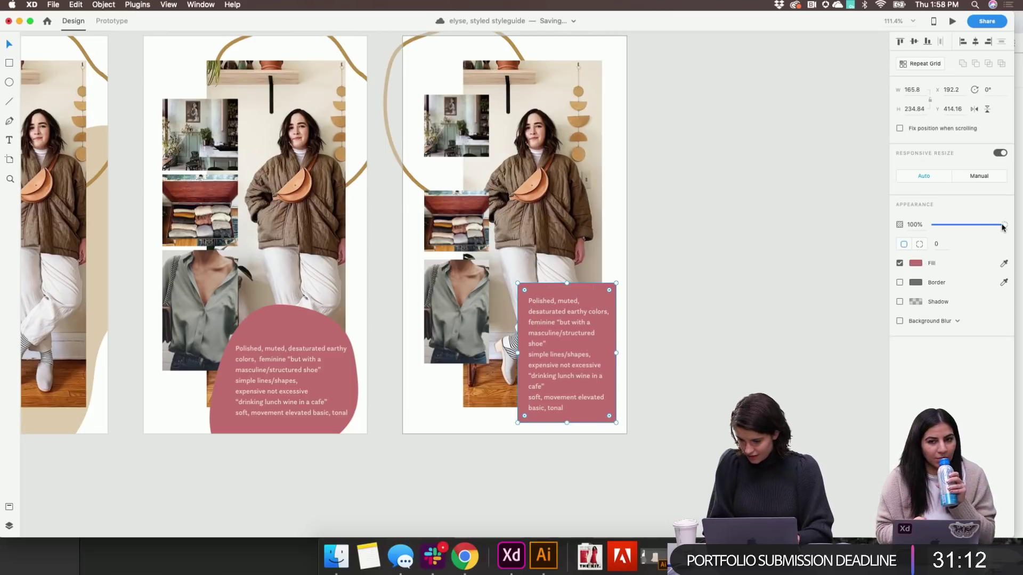
left_click_drag(1002, 227, 997, 226)
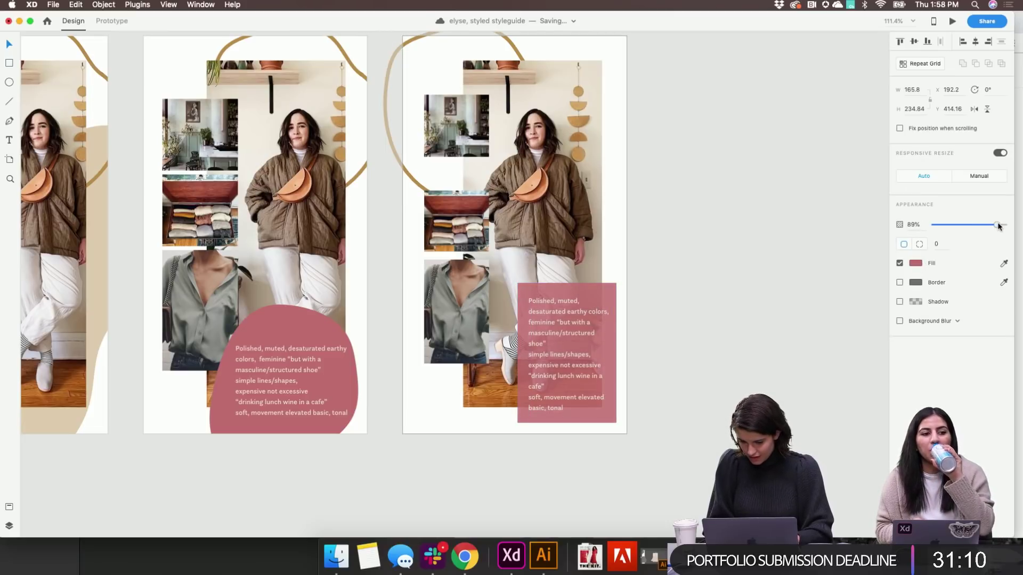
left_click(731, 315)
Shorten the trait text box to a height of about 203 and nudge it to about X 210, Y 430 within the rectangle
left_click(534, 367)
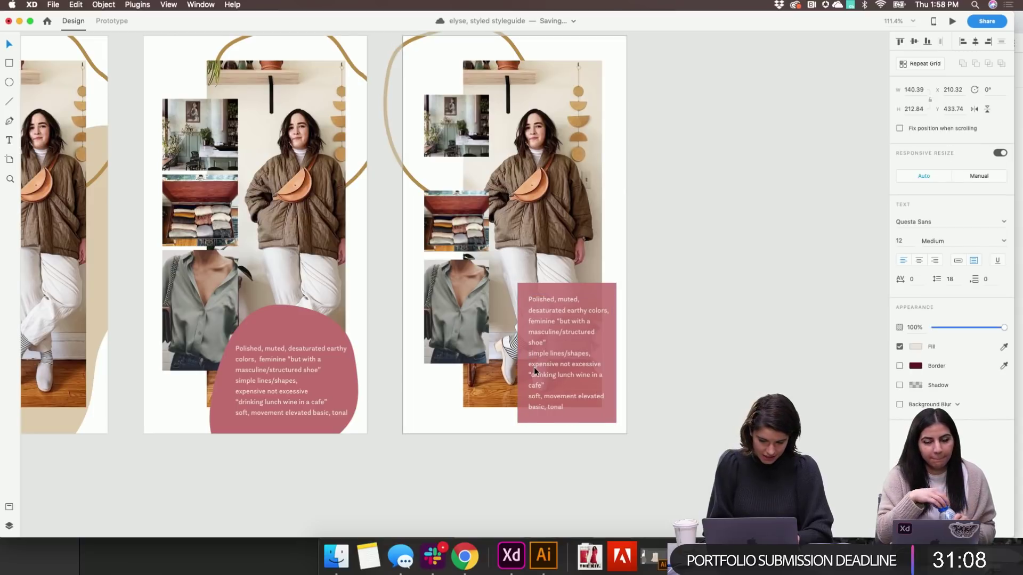
left_click_drag(534, 367, 533, 365)
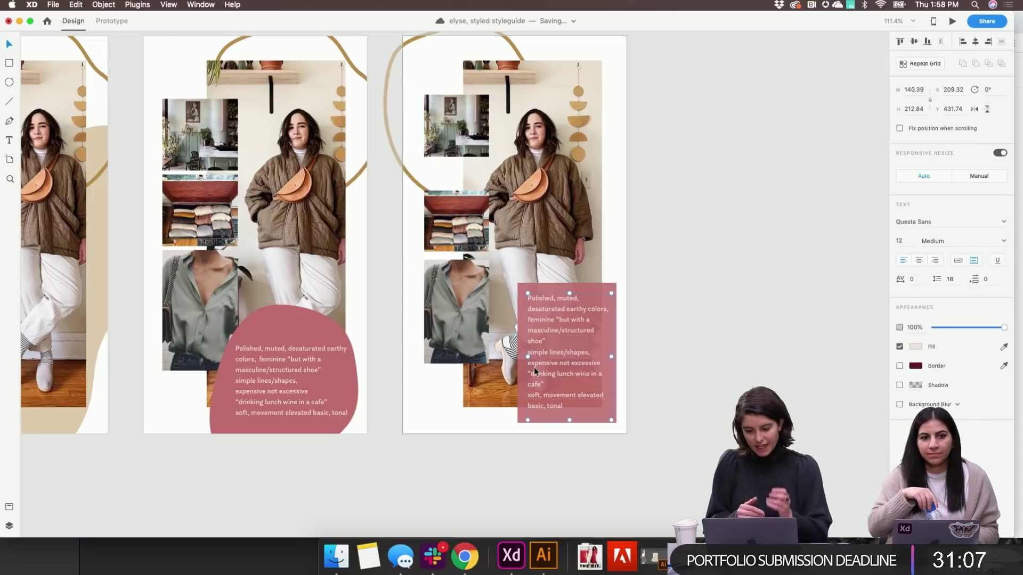
left_click(787, 285)
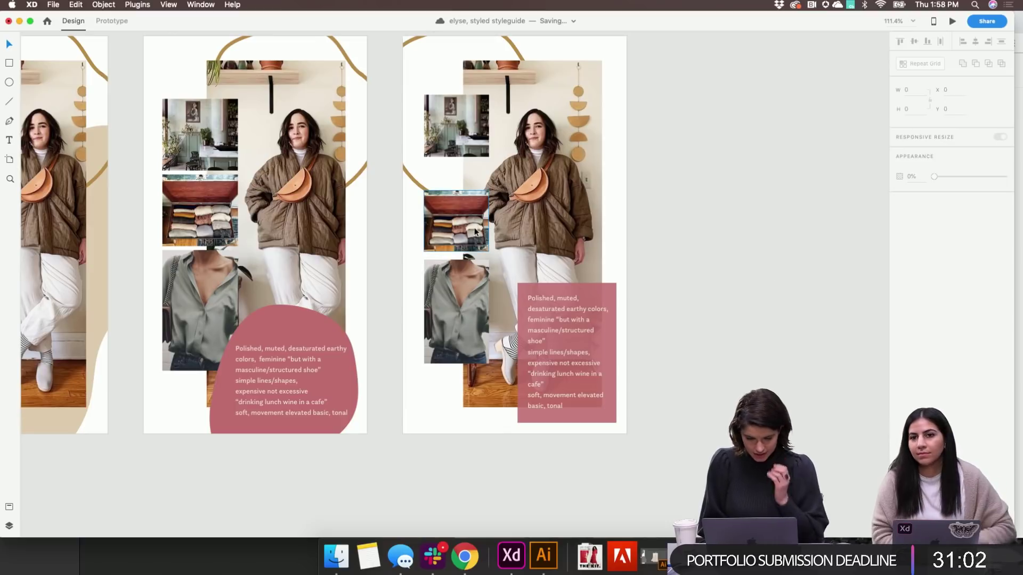
left_click(571, 354)
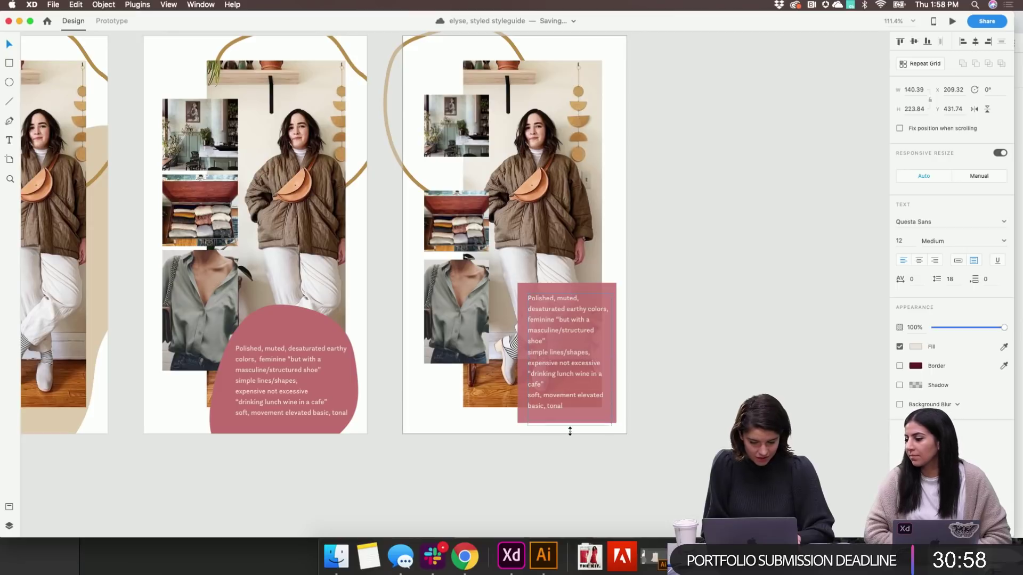
left_click_drag(572, 422, 573, 415)
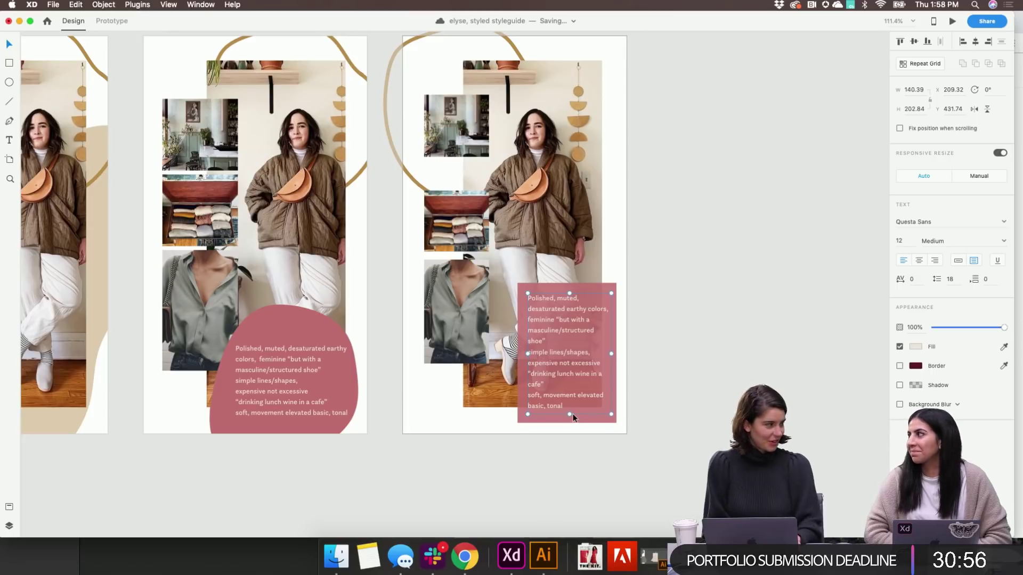
left_click(665, 373)
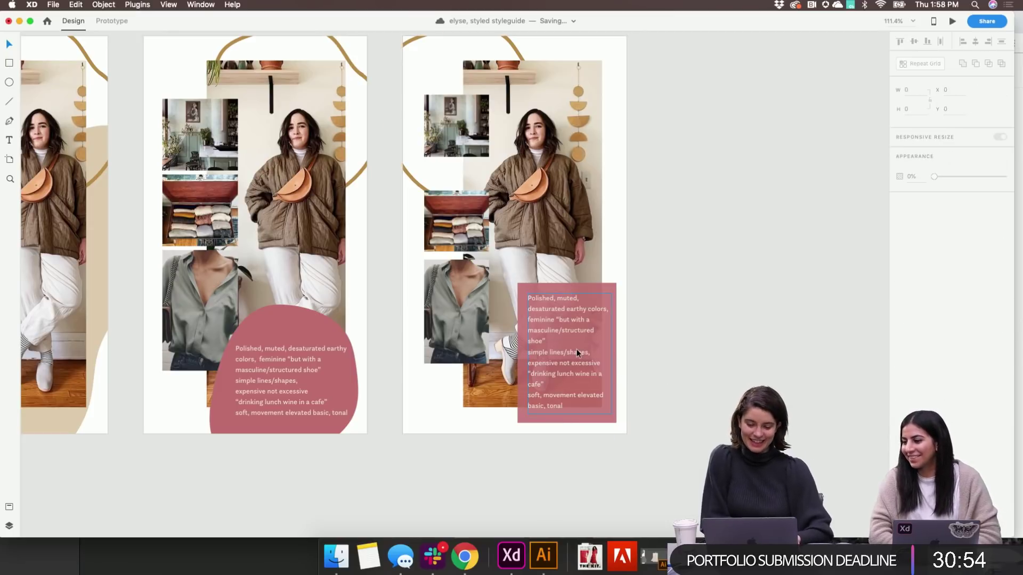
left_click(576, 352)
left_click_drag(577, 350, 577, 349)
left_click(662, 370)
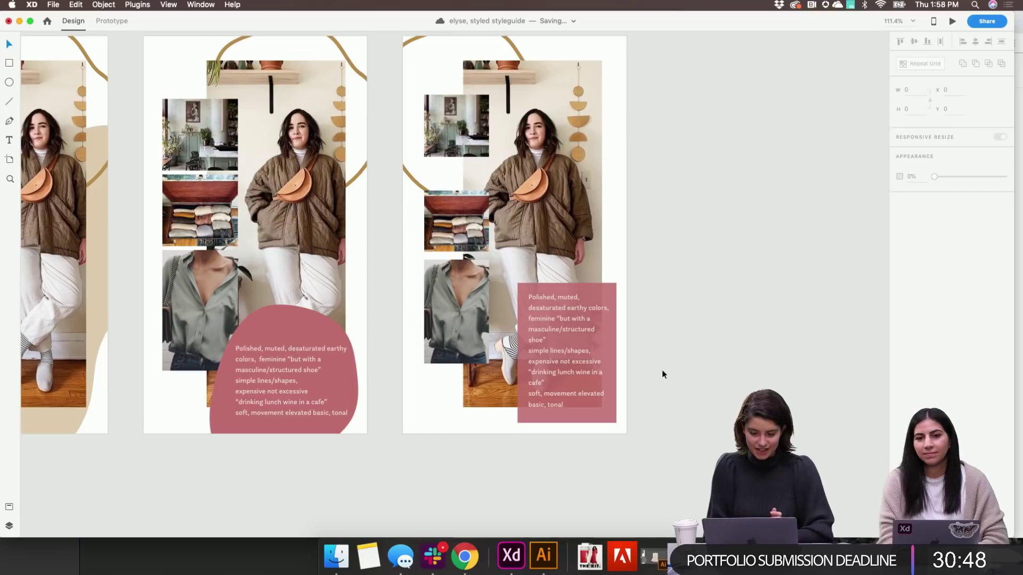
Examine the trait wording up close, highlighting the “drinking lunch wine in a cafe” phrase, and compare the slide with the neighbouring rounded-shape version
scroll(662, 374, "down", 1)
scroll(663, 374, "up", 1)
scroll(662, 374, "up", 5)
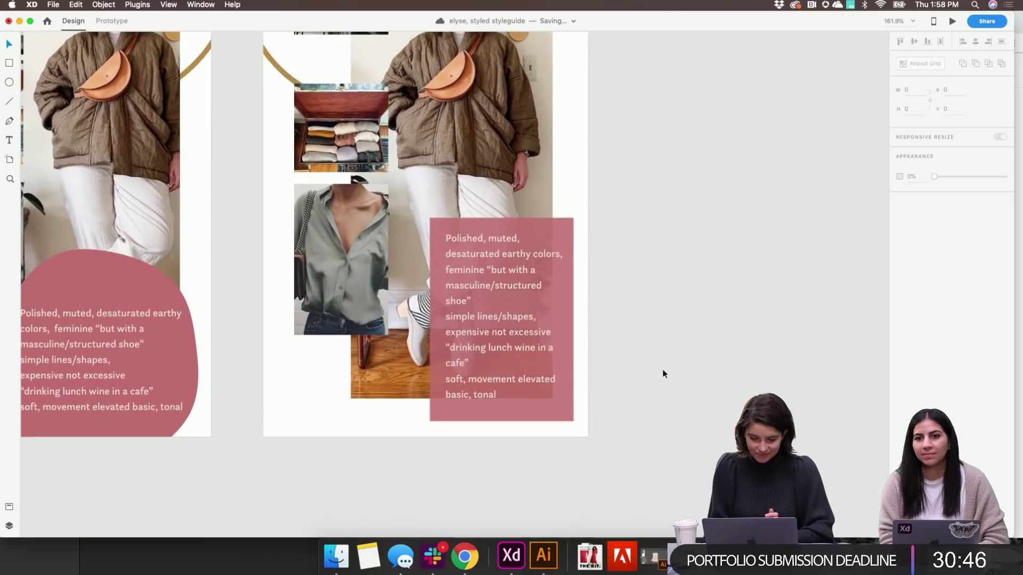
left_click(515, 324)
double_click(473, 350)
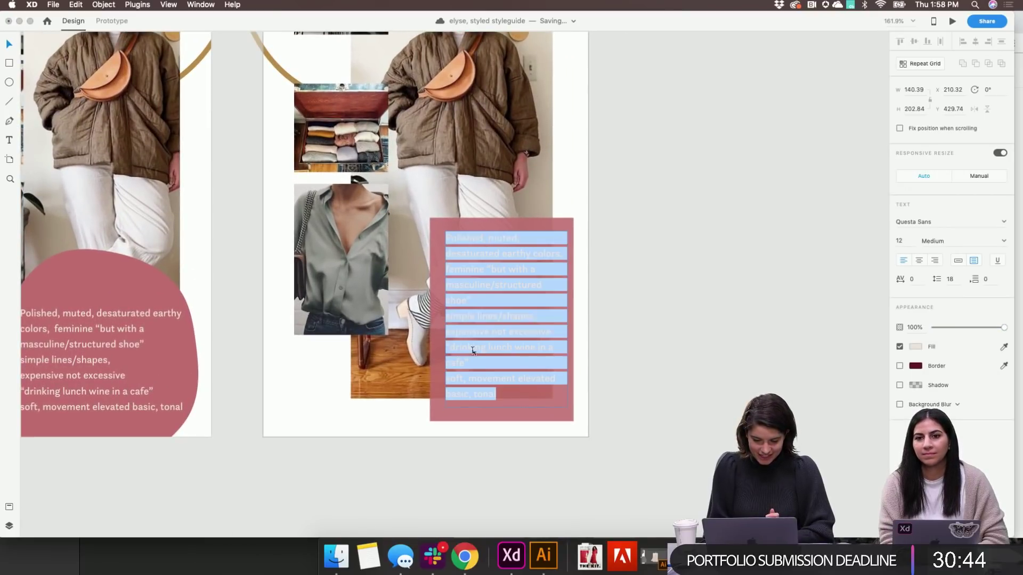
left_click(472, 348)
left_click_drag(448, 347, 471, 358)
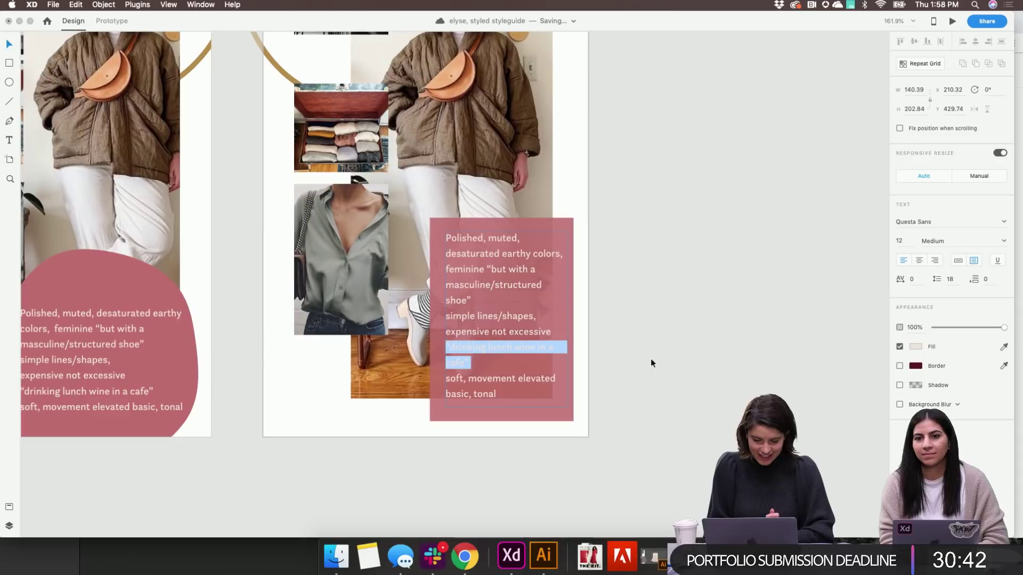
key("Escape")
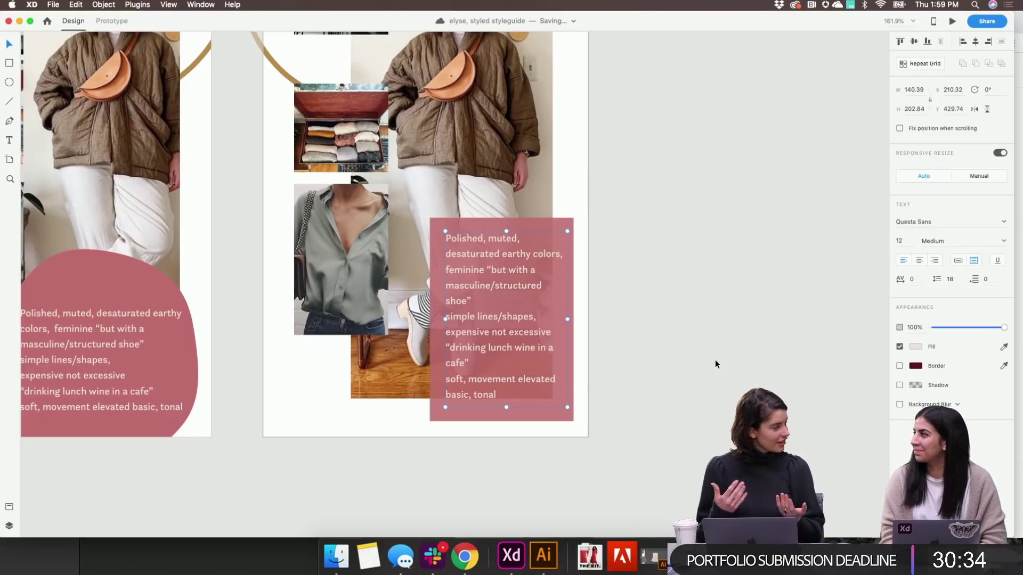
left_click(714, 292)
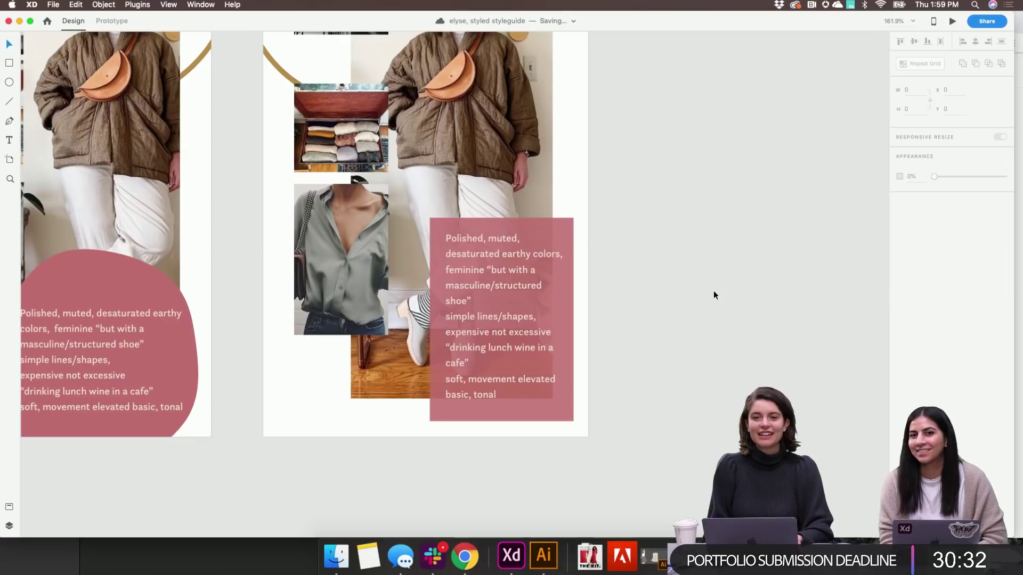
scroll(714, 291, "left", 2)
scroll(714, 291, "up", 1)
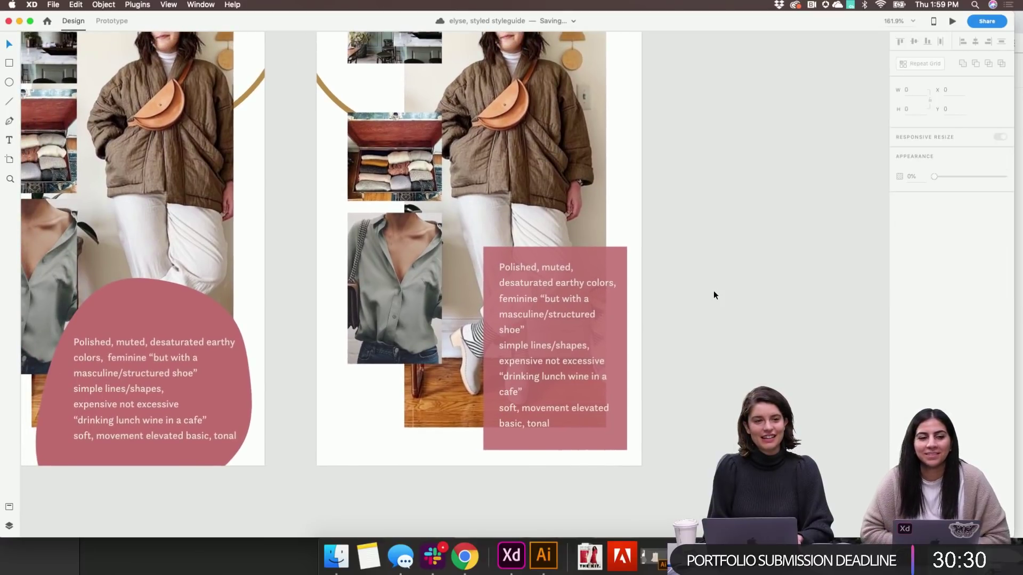
scroll(714, 294, "down", 3)
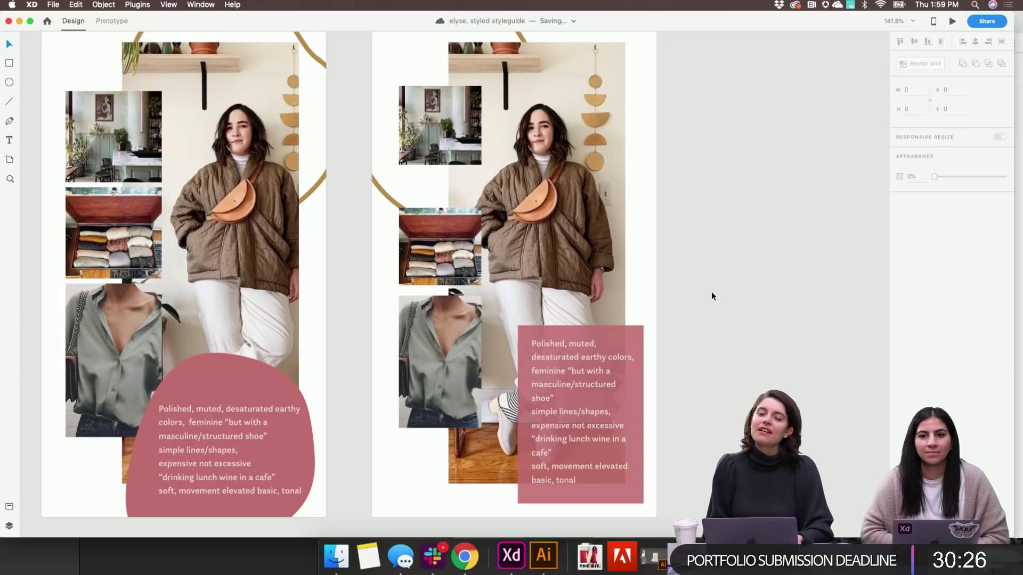
Remove the line breaks before “simple lines/shapes” and “soft, movement” in the trait text on the rose rectangle
left_click(568, 396)
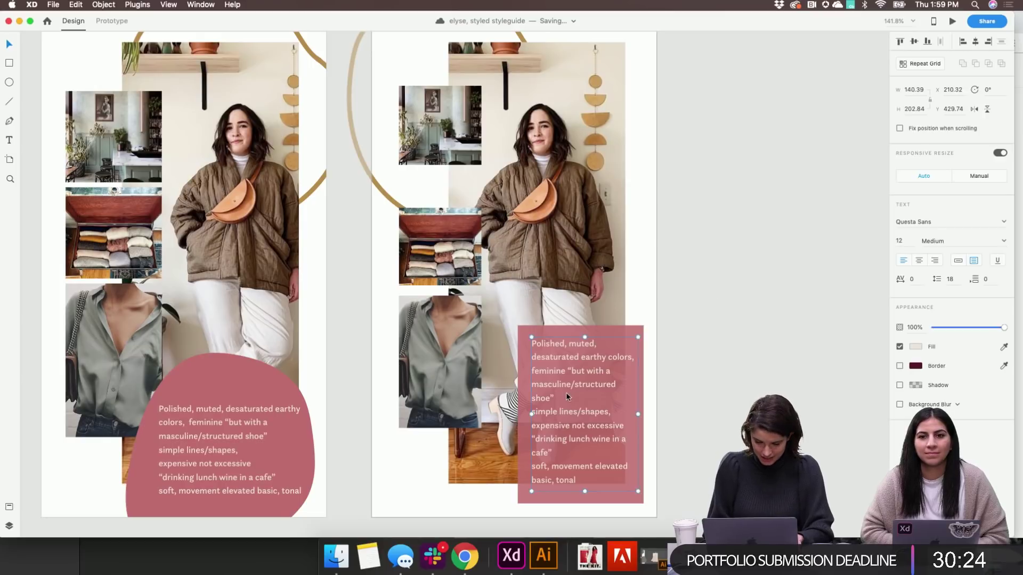
double_click(568, 395)
left_click(536, 420)
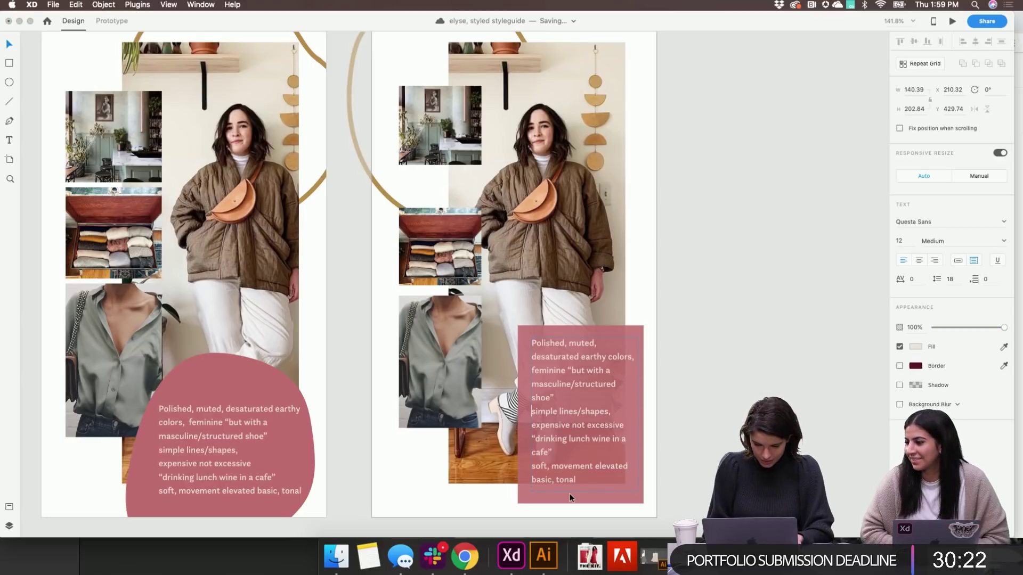
key("BackSpace")
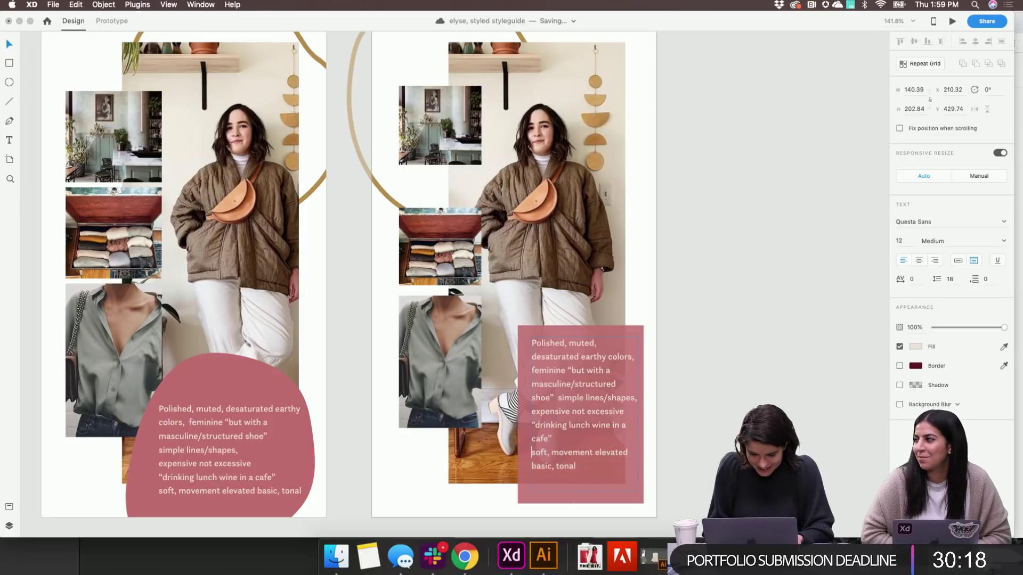
key("BackSpace")
key("Escape")
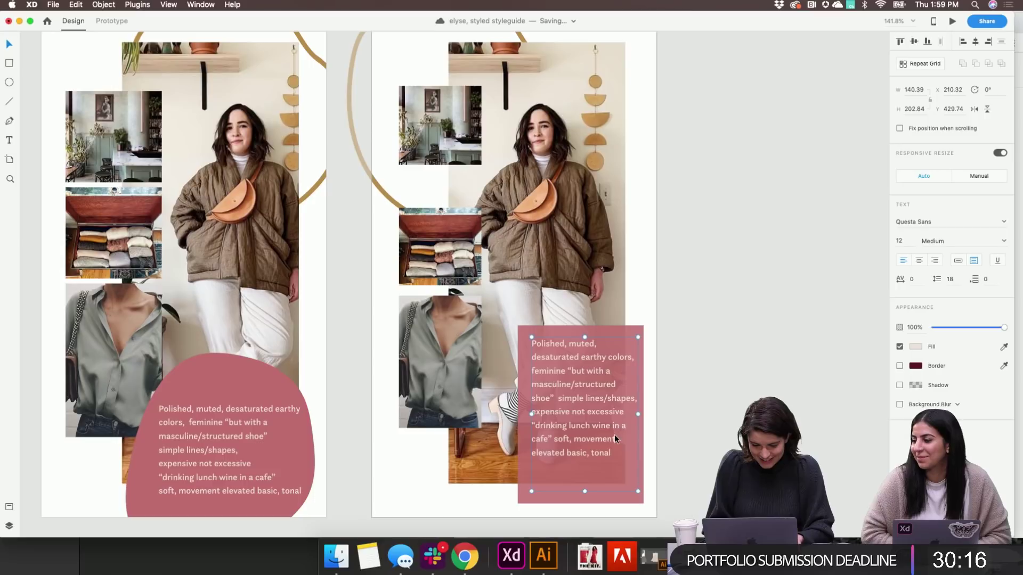
Shorten the trait text box to a height of about 167 and move it down to about Y 469
scroll(600, 458, "down", 2)
mouse_move(580, 463)
left_mouse_down()
mouse_move(581, 486)
mouse_move(584, 458)
left_mouse_up()
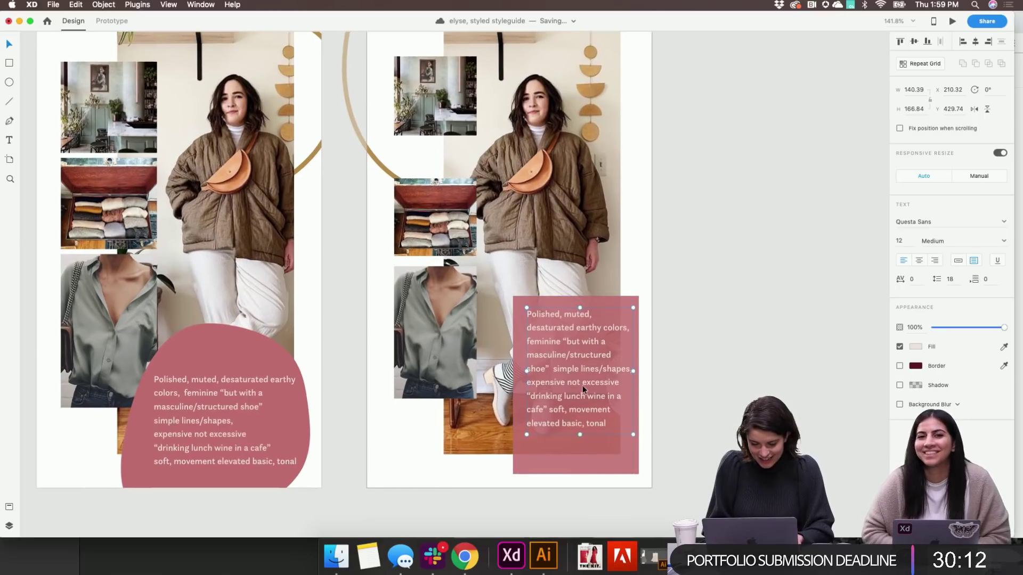
left_click_drag(583, 385, 582, 410)
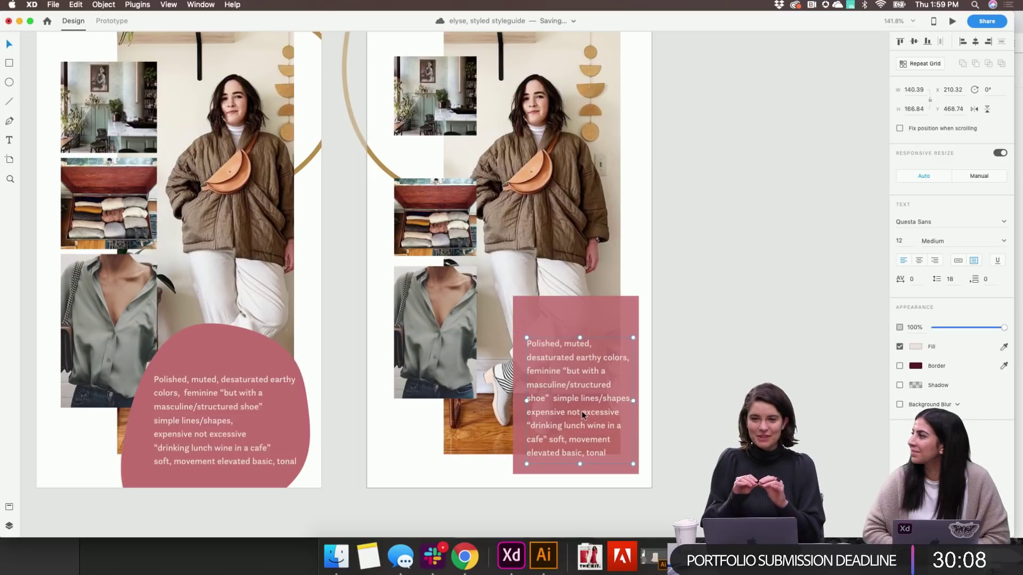
Lower the rose rectangle's upper edge to a height of about 196 and nudge the trait text down to about Y 472
left_click(602, 305)
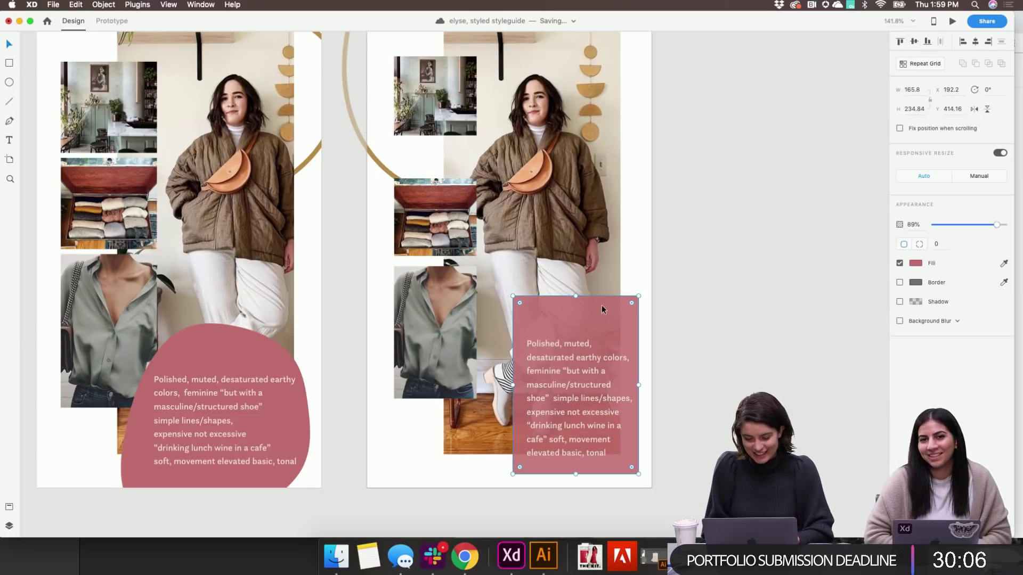
left_click_drag(576, 295, 579, 324)
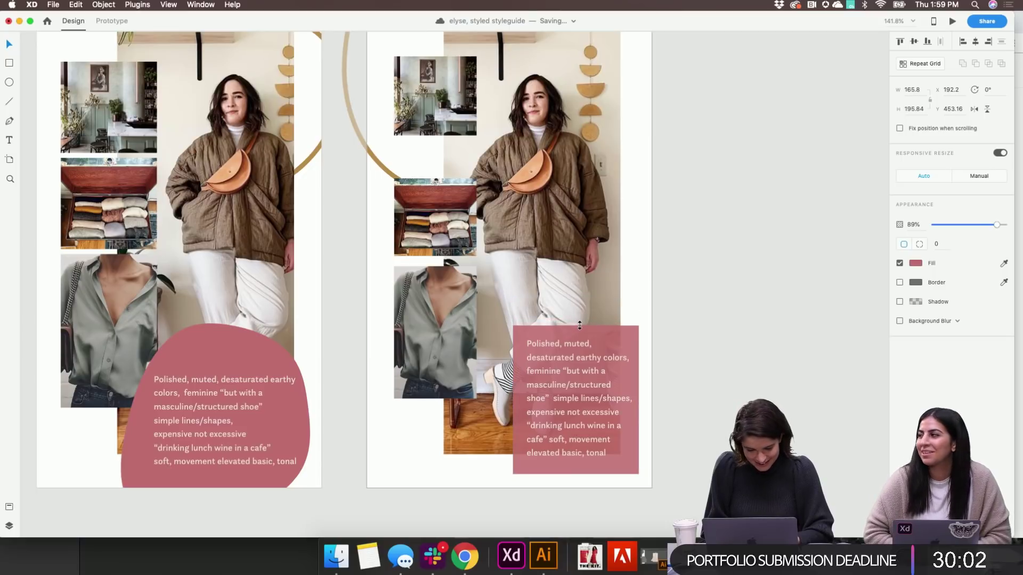
left_click(574, 388)
key("Down")
key("Down")
key("Down")
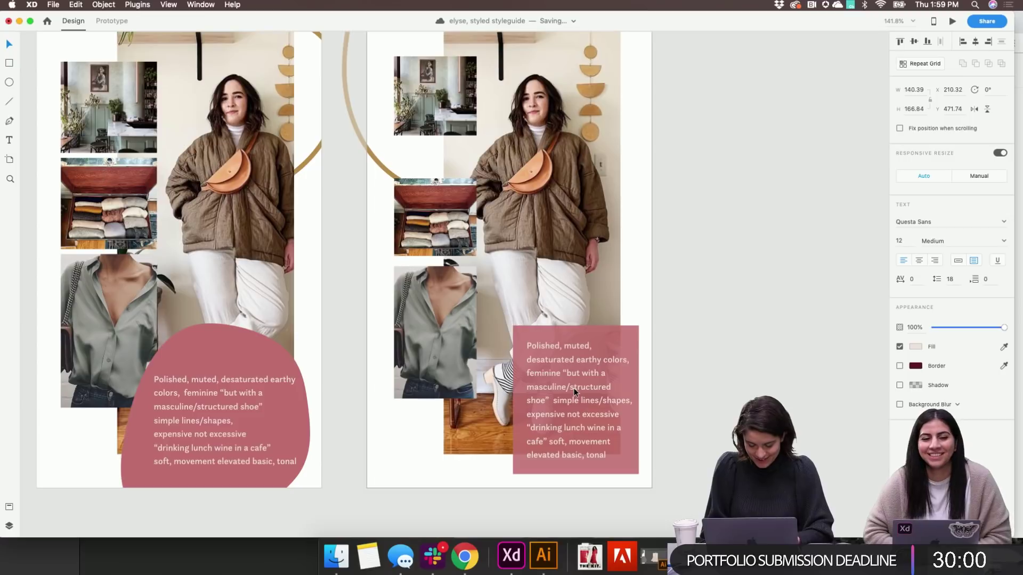
left_click(787, 397)
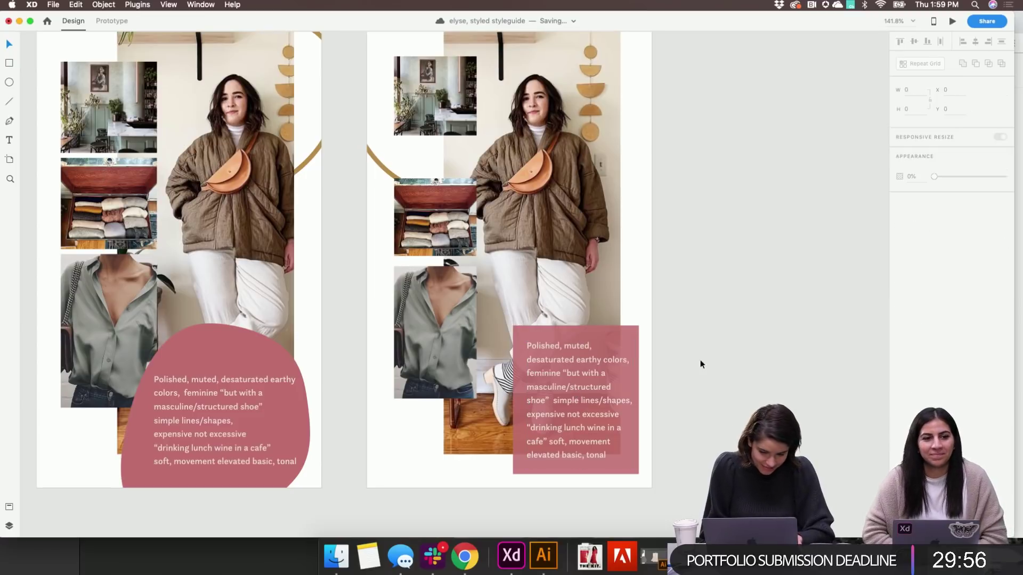
Reposition the folded-clothes and blouse photos on the rectangle version so the three small photos have equal gaps of about 20.6
scroll(702, 364, "down", 5)
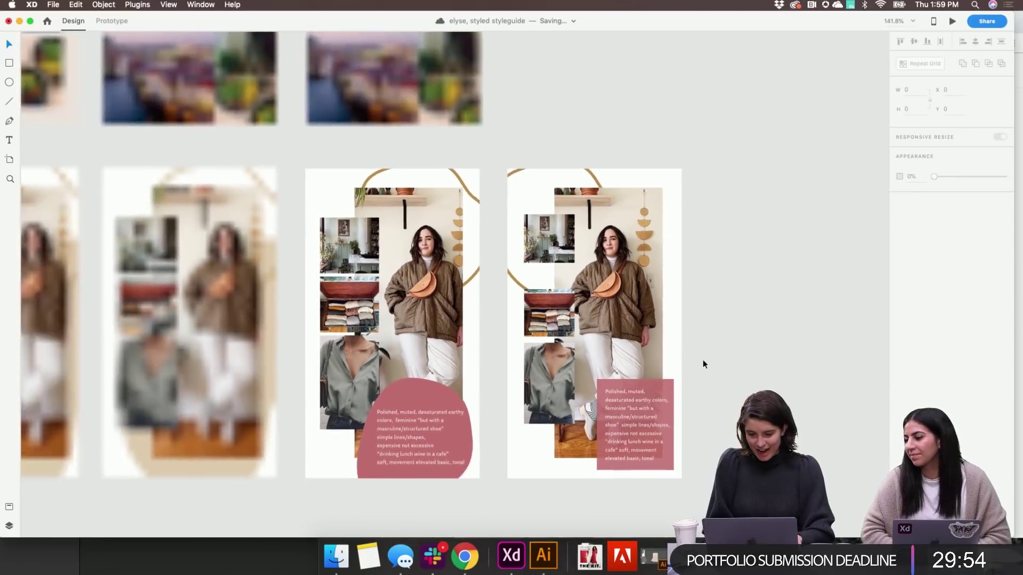
scroll(702, 360, "down", 5)
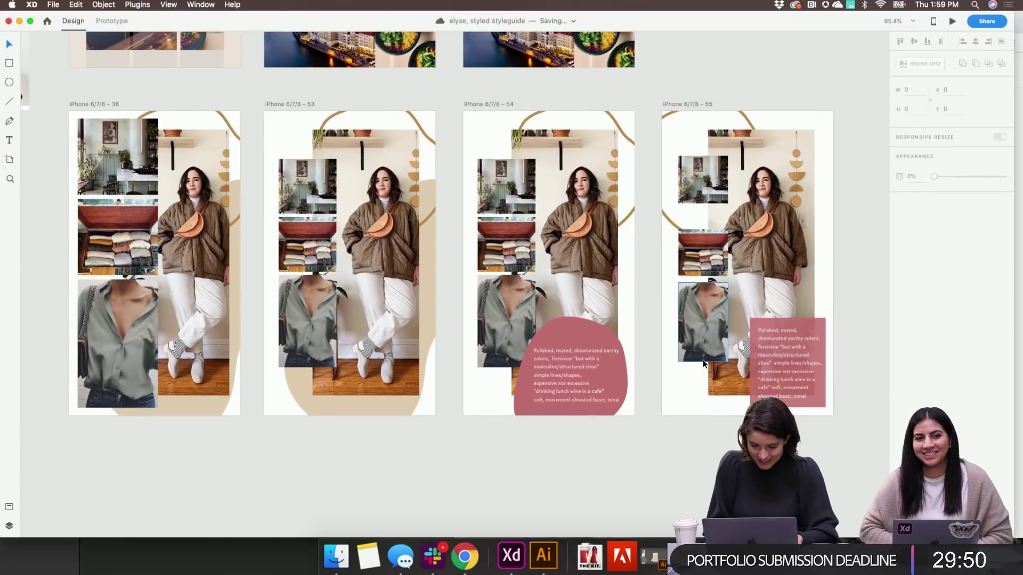
scroll(702, 360, "down", 3)
scroll(781, 331, "down", 3)
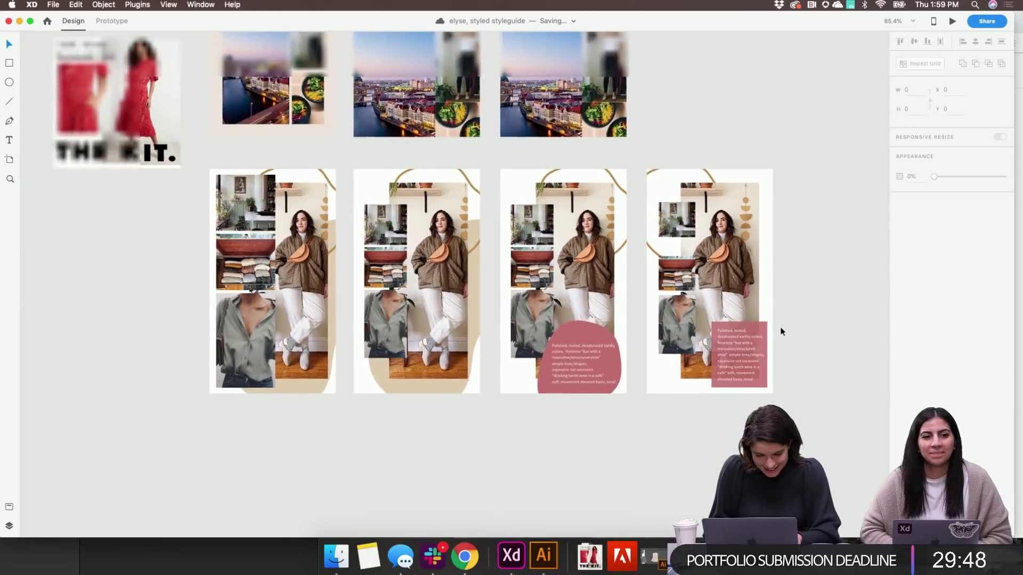
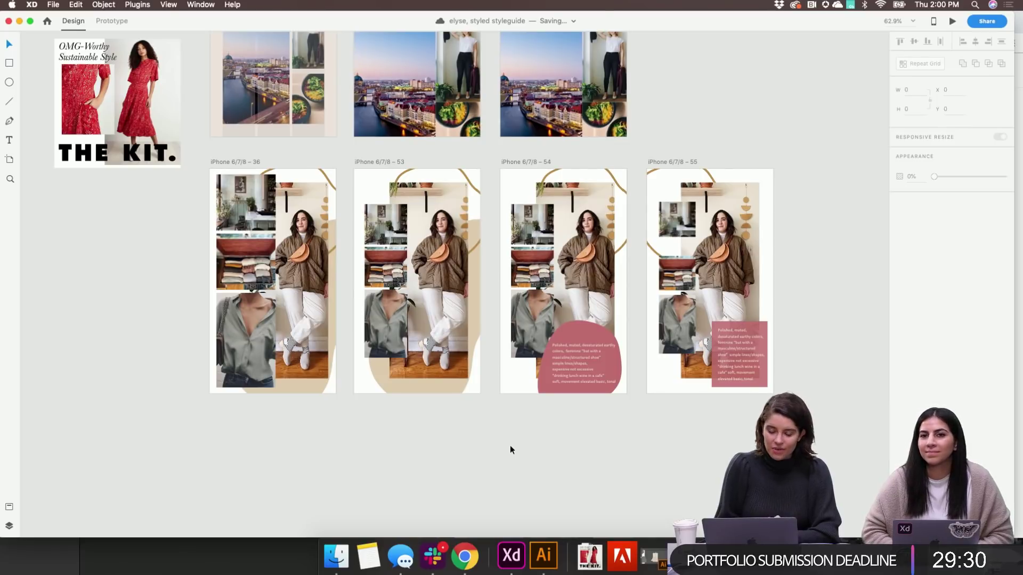
scroll(593, 400, "right", 3)
scroll(594, 400, "up", 5)
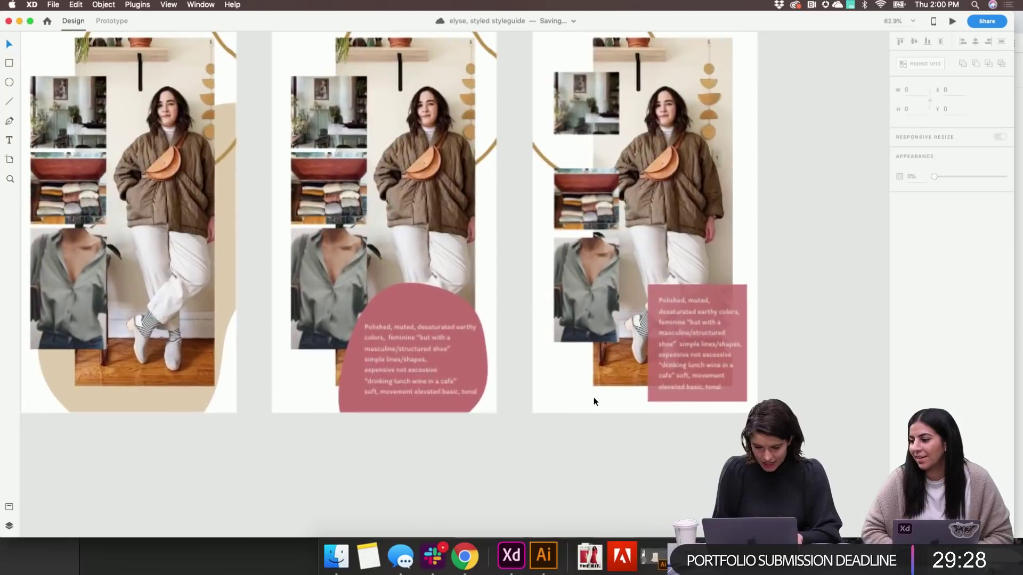
scroll(593, 397, "up", 5)
left_click(526, 271)
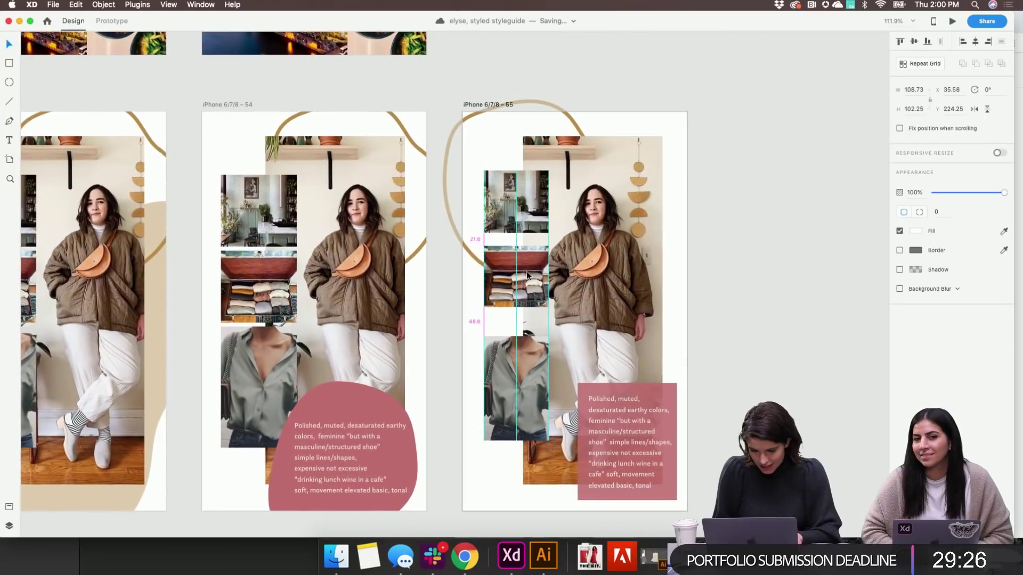
left_click_drag(532, 372, 533, 362)
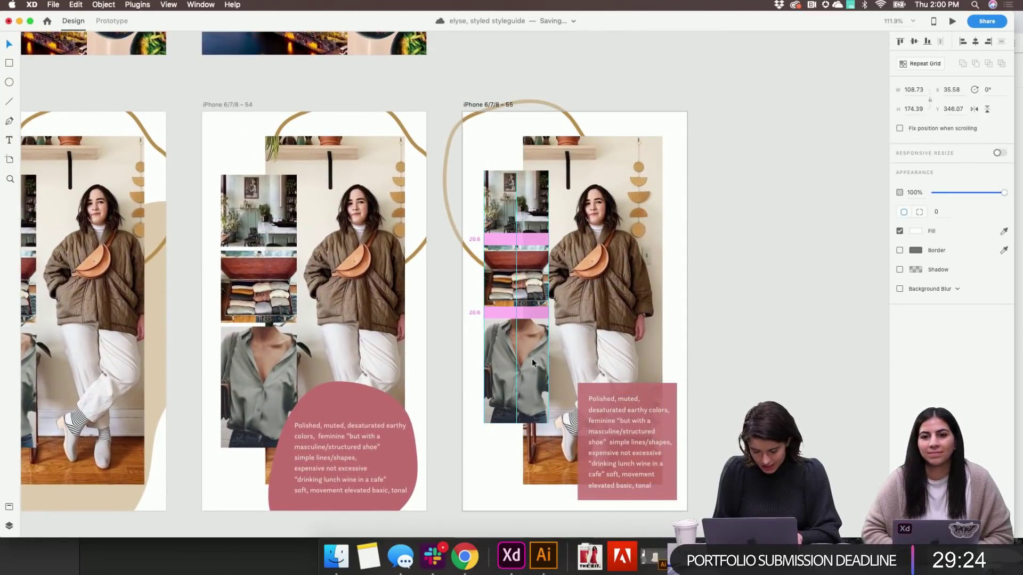
left_click(467, 458)
Move the column of three small photos up together by 20 to about Y 78
left_click(504, 220)
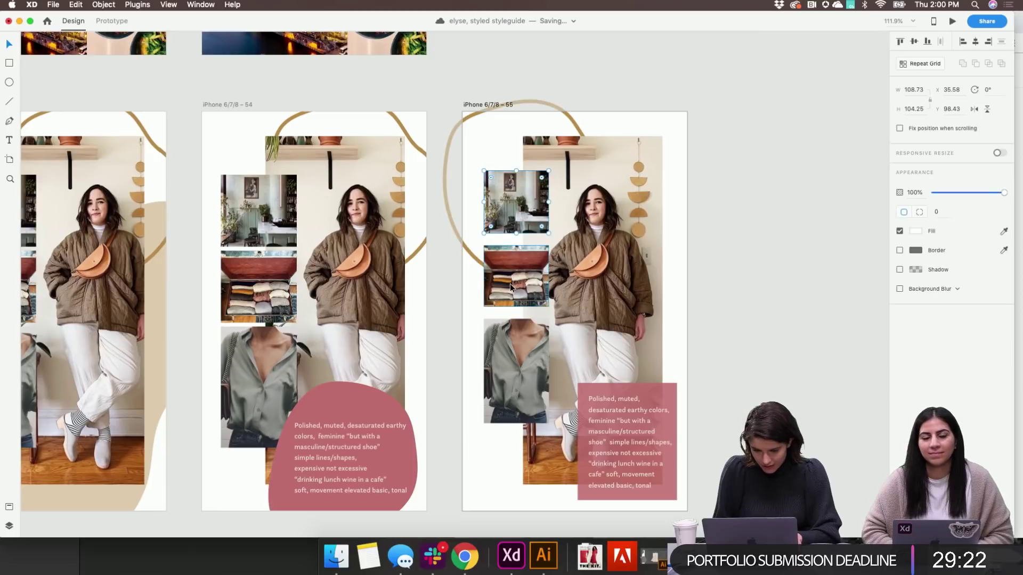
left_click(510, 283, "shift")
key("shift+Up")
key("shift+Up")
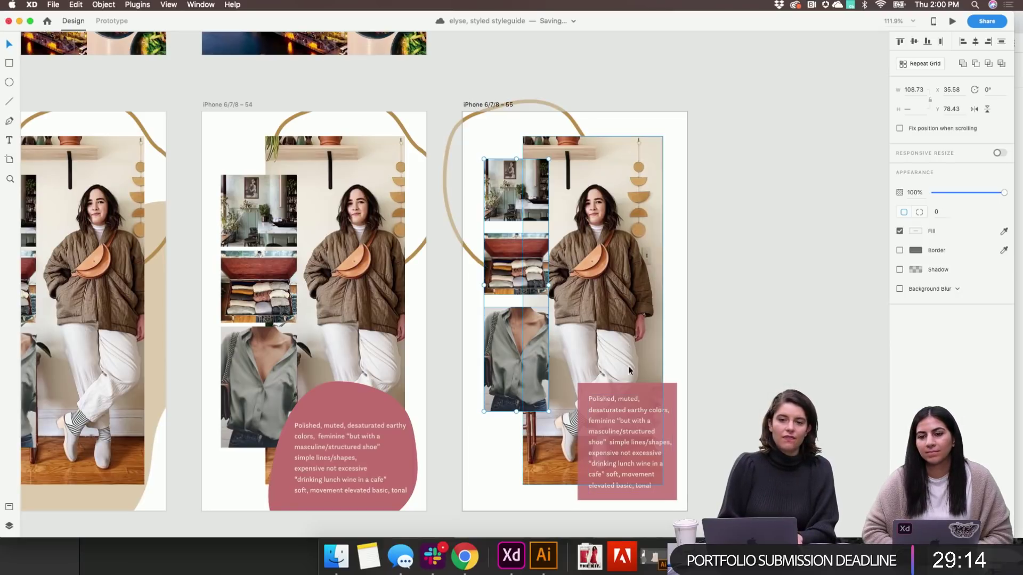
left_click(727, 357)
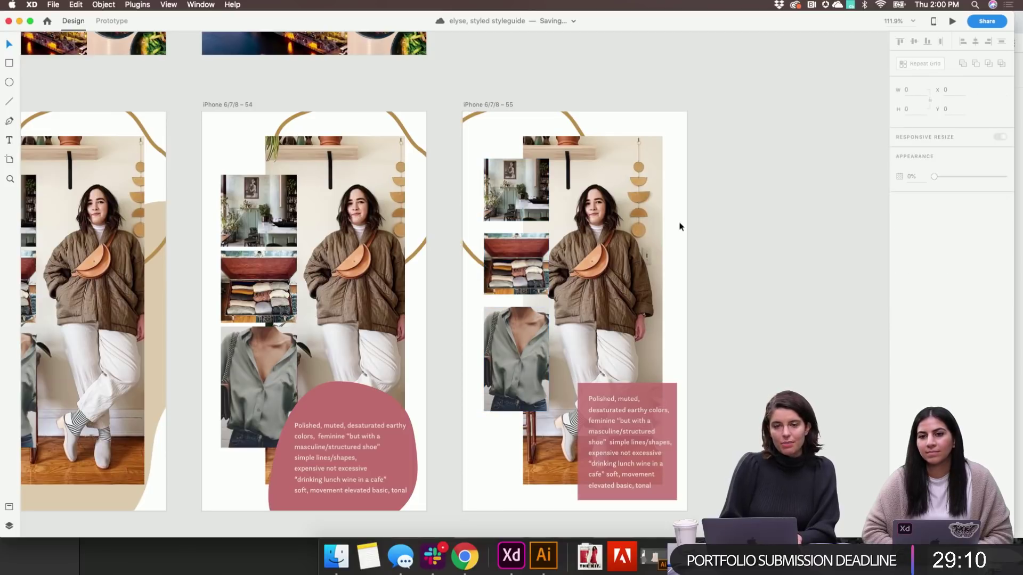
Try removing the gold outline from the rectangle version and undo the removal
left_click(574, 127)
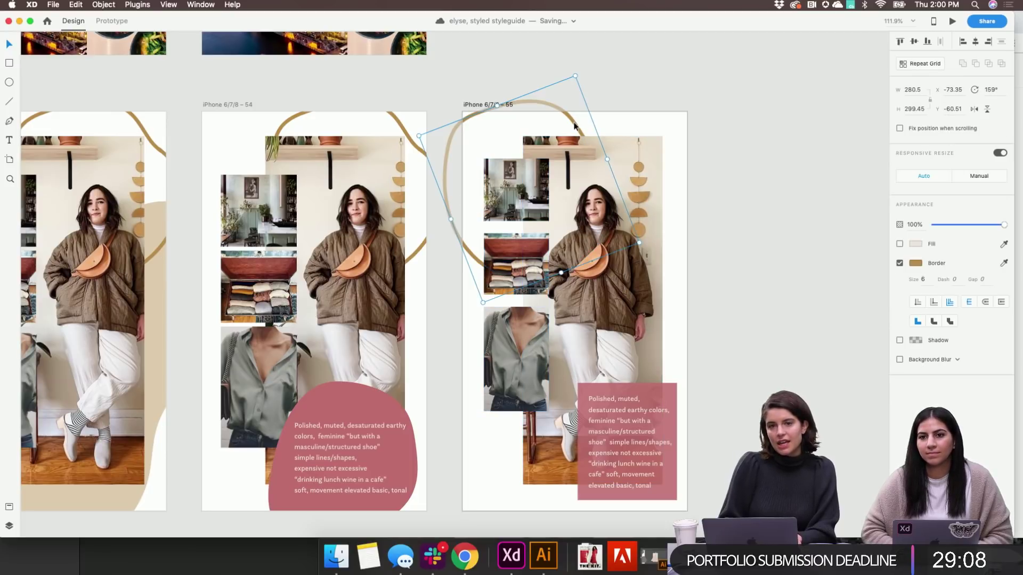
key("Delete")
key("super+z")
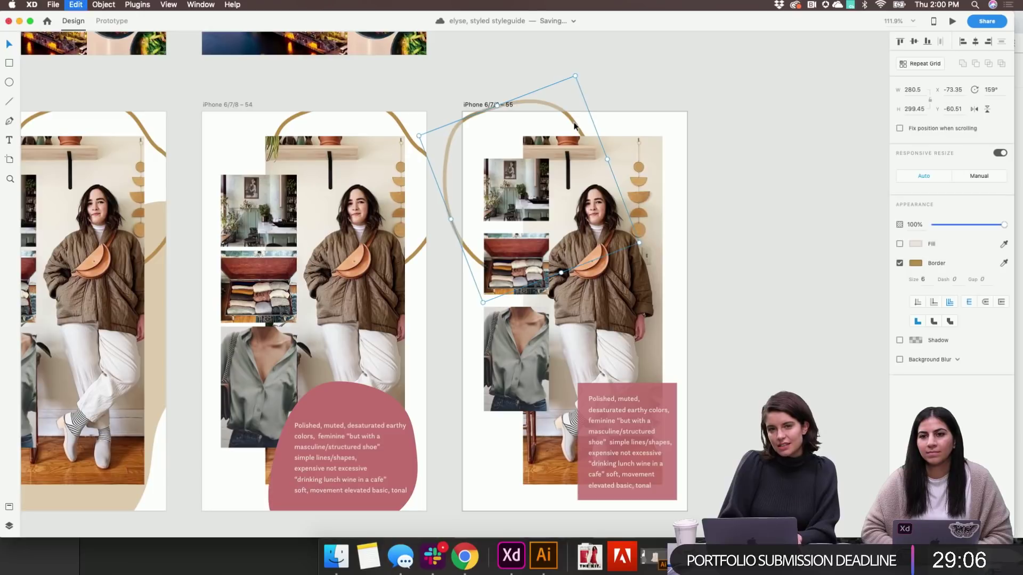
Try shifting the gold outline up and to the left, to about X -83, Y -91
key("shift+Up")
key("shift+Up")
key("shift+Up")
key("shift+Left")
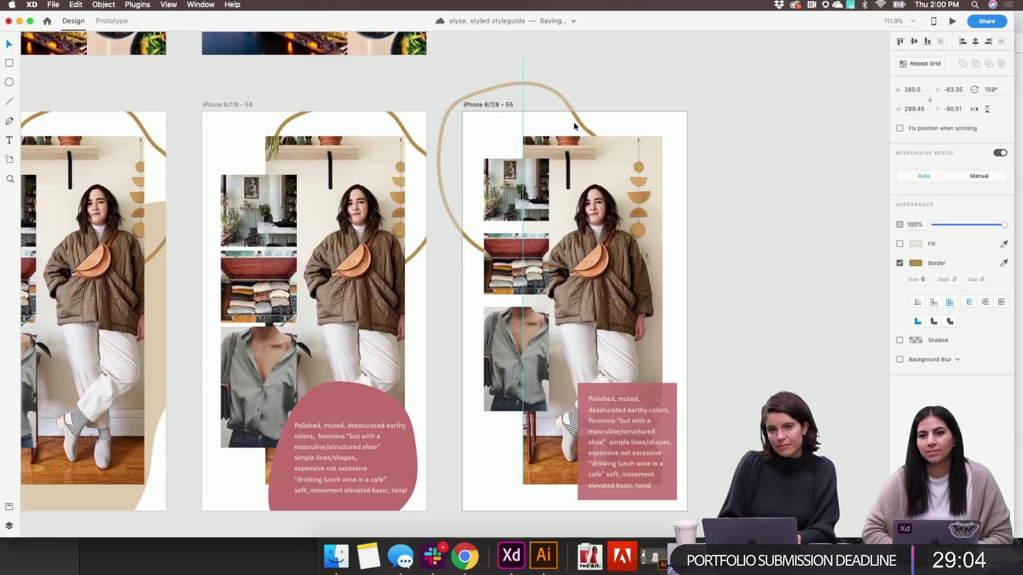
left_click(774, 184)
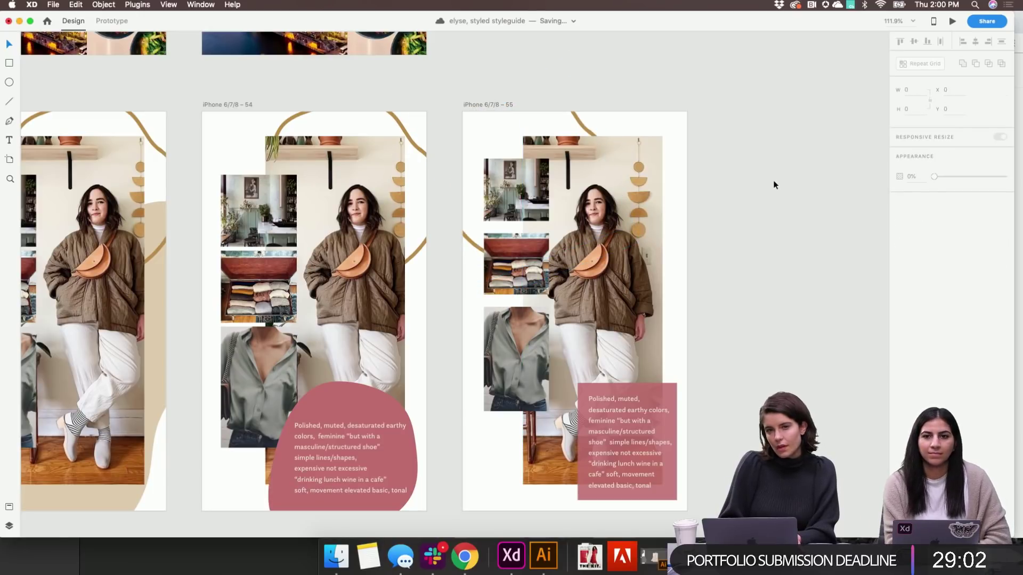
Undo the gold outline's last shifts while keeping the three small photos at their raised position
key("super+z")
key("super+z")
key("super+z")
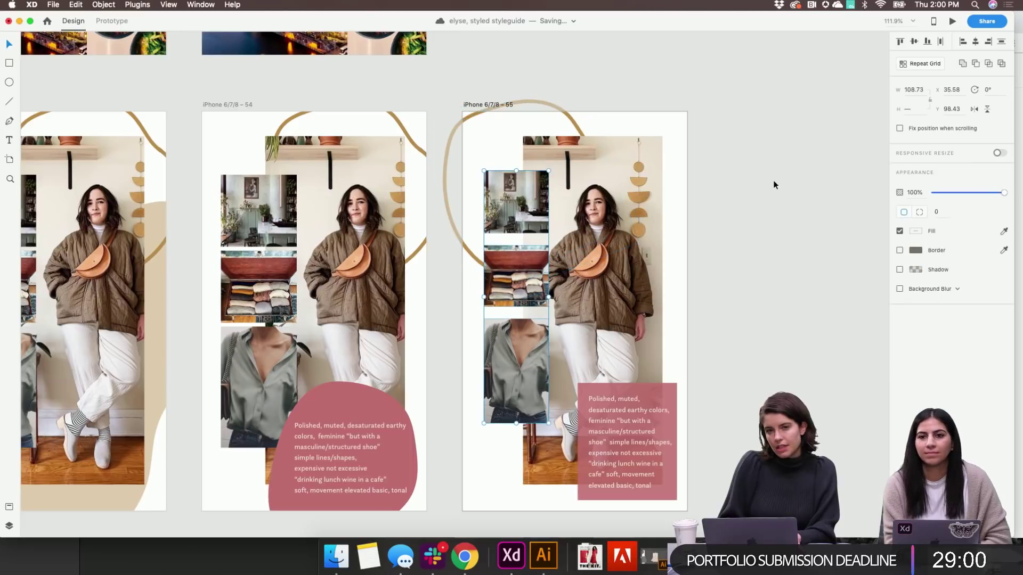
key("super+z")
left_click(774, 183)
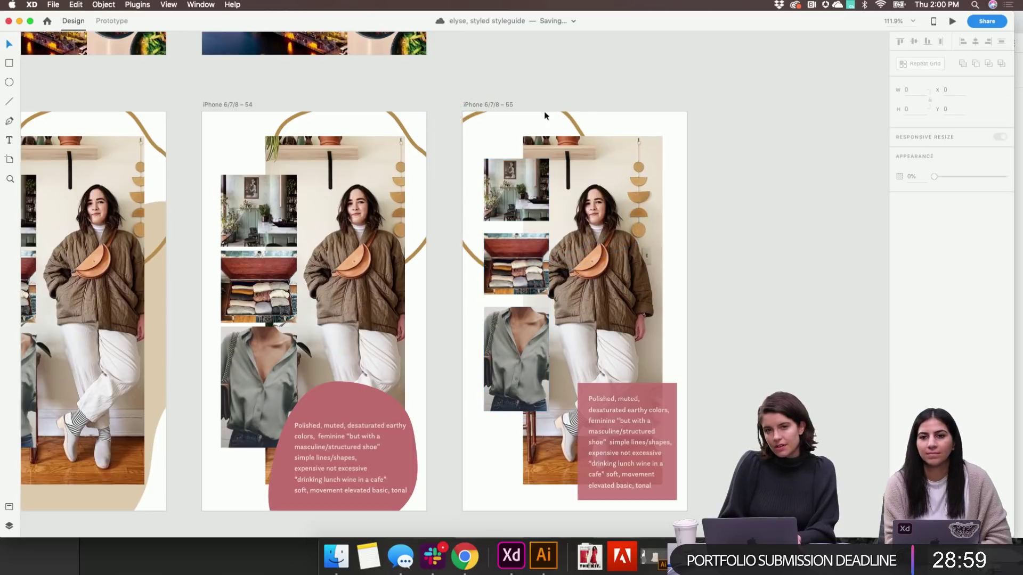
left_click(474, 116)
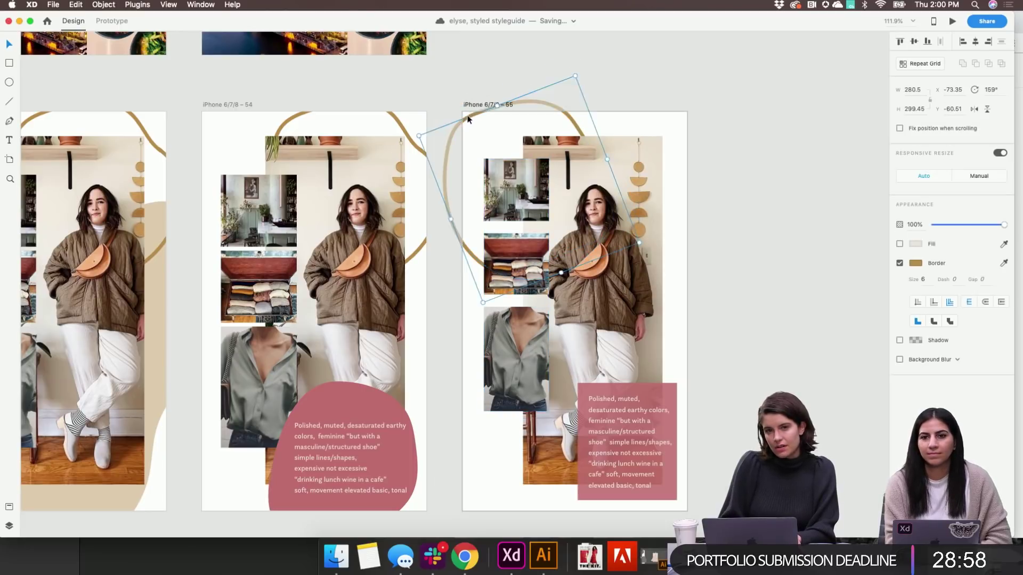
left_click(760, 220)
key("super+z")
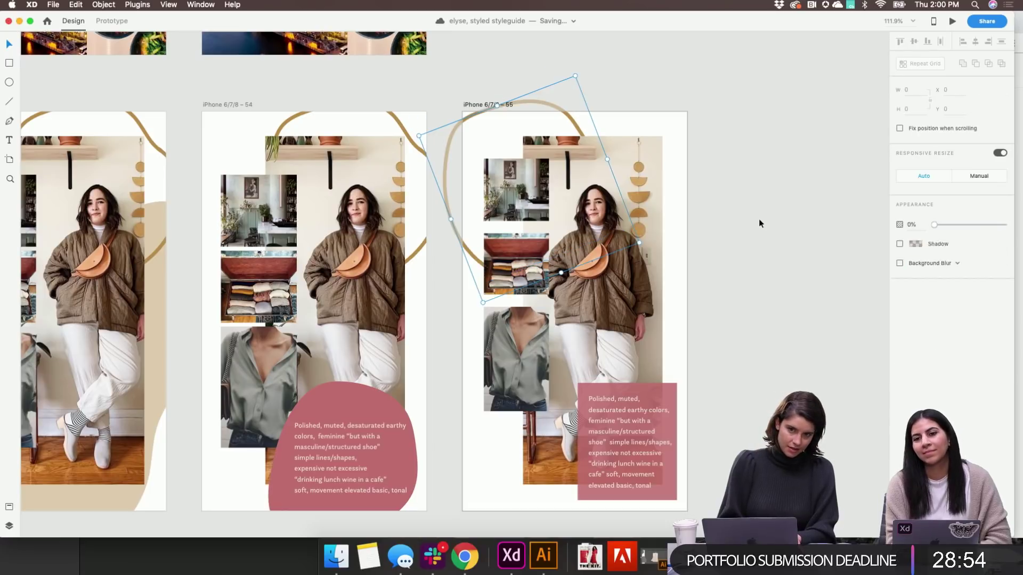
left_click(760, 223)
Duplicate the rectangle-version artboard and place the copy below the first collage slide, at about X 5788, Y 3605
scroll(760, 223, "down", 3)
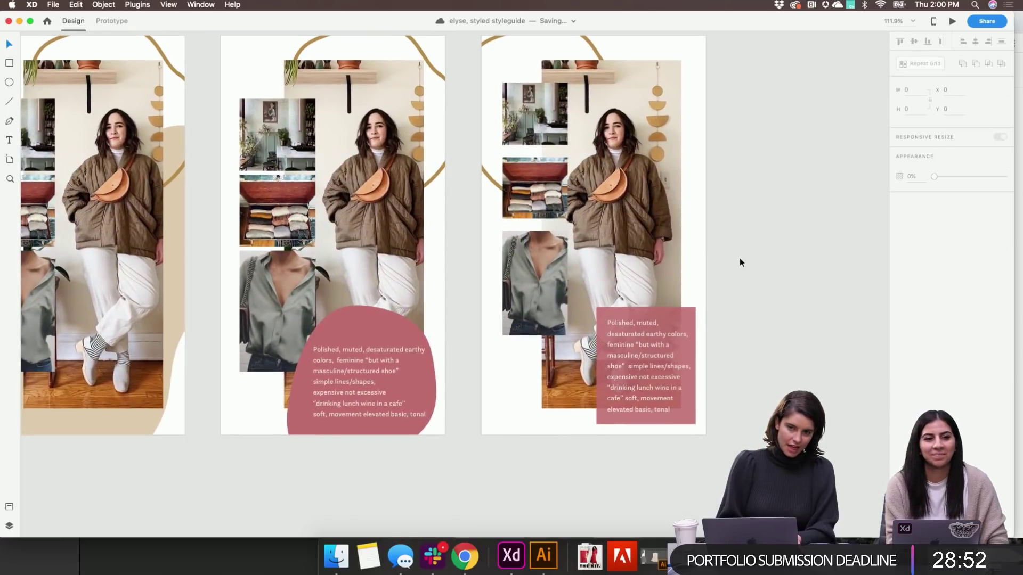
scroll(740, 258, "down", 5)
scroll(740, 258, "left", 3)
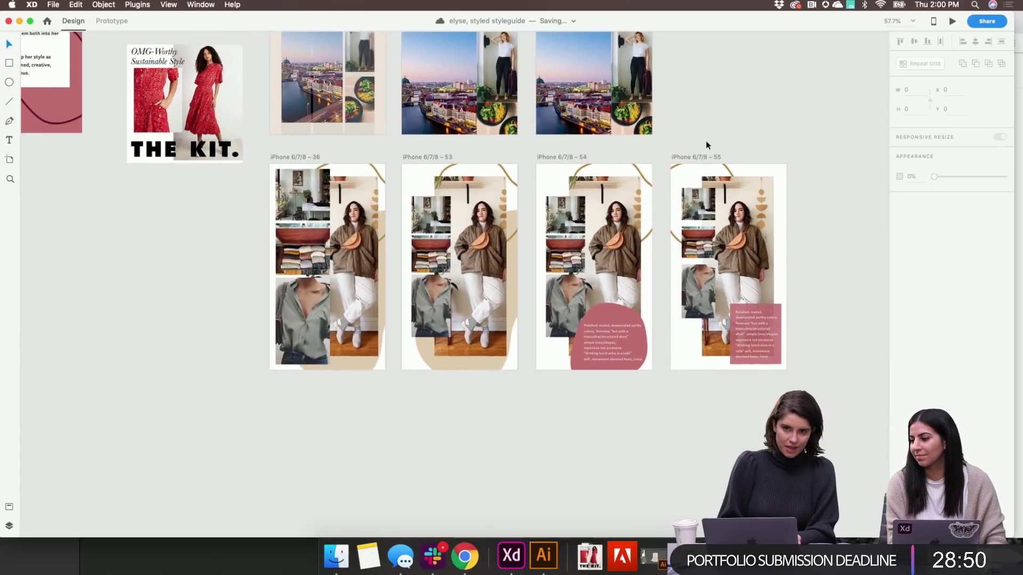
left_click_drag(685, 171, 397, 370)
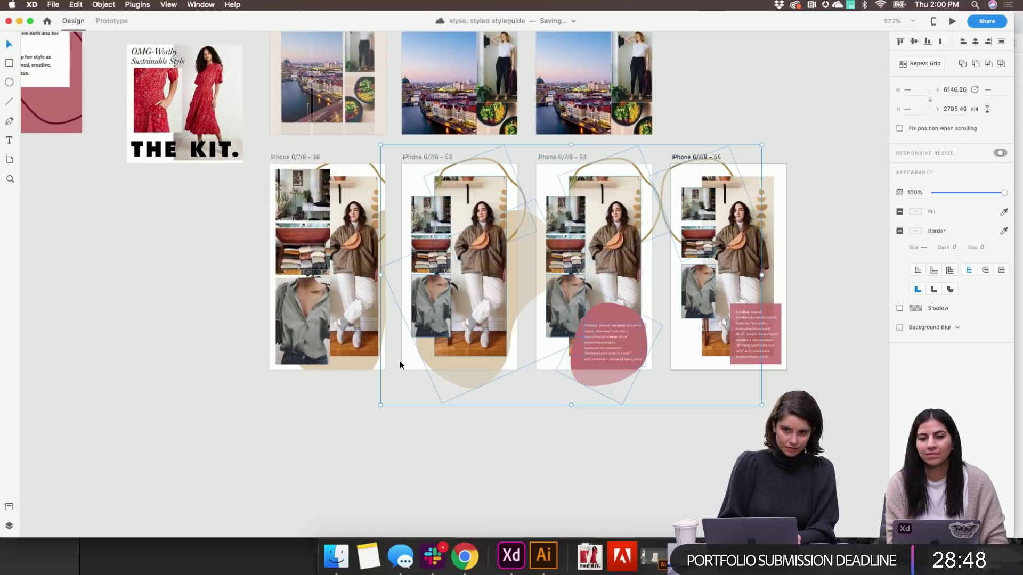
left_click(695, 157)
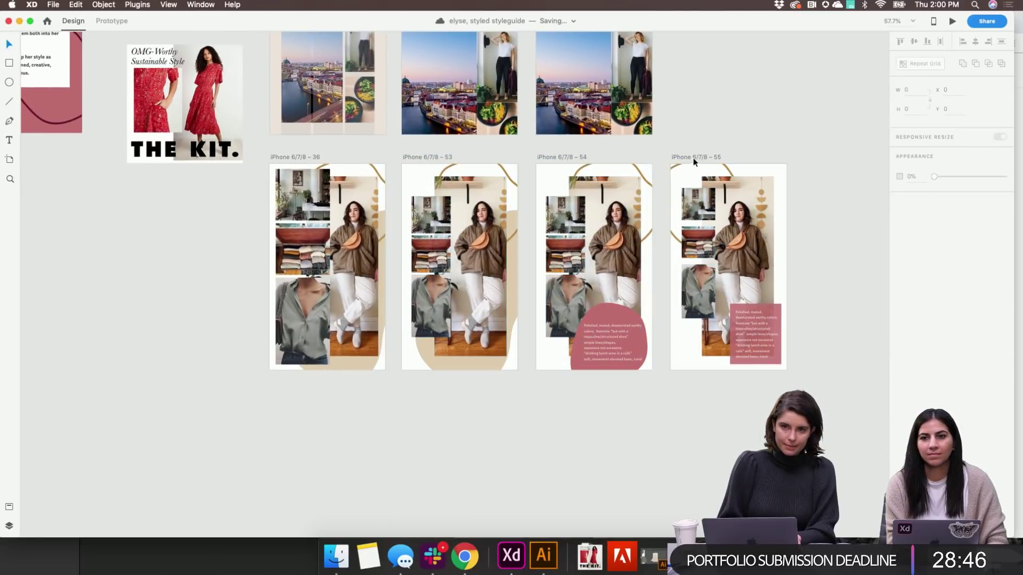
left_click_drag(696, 160, 295, 392)
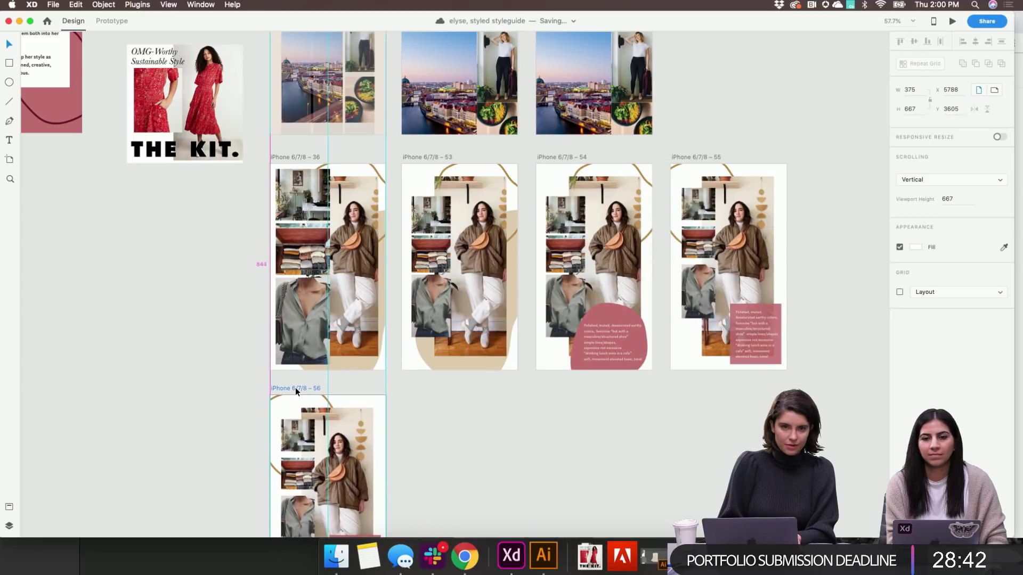
scroll(297, 392, "down", 4)
scroll(297, 391, "up", 5)
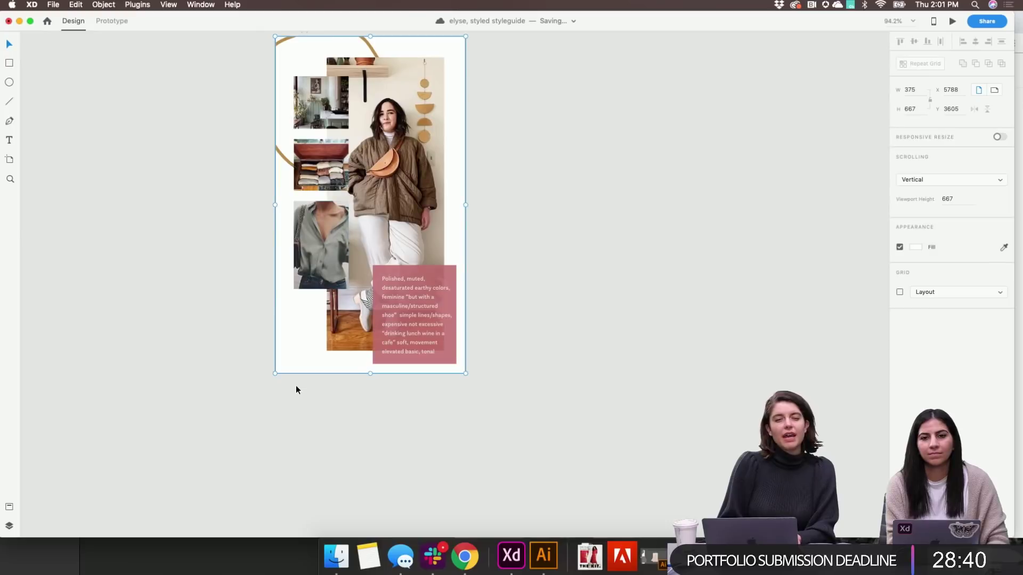
scroll(296, 389, "up", 5)
left_click(677, 323)
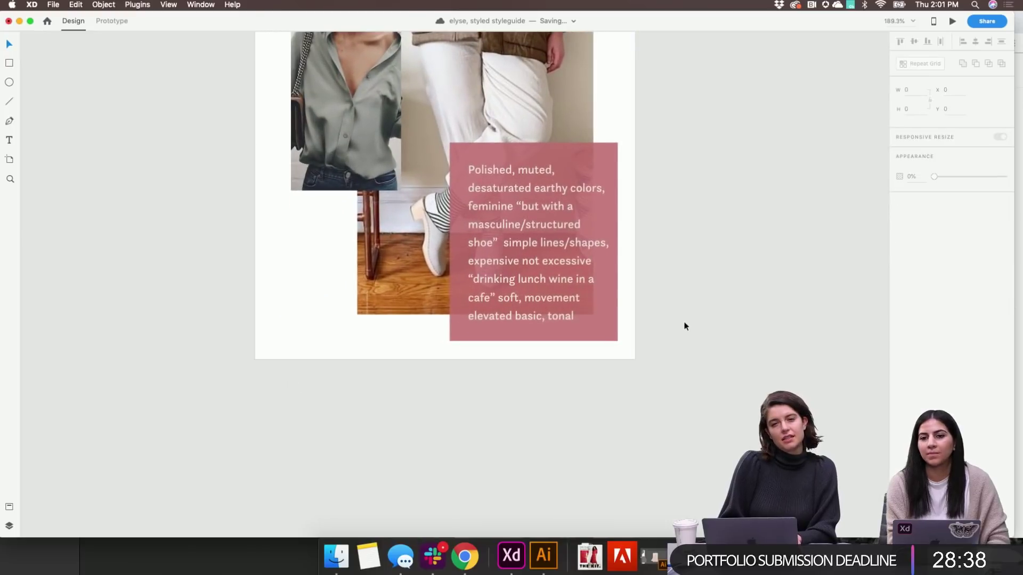
Move the rose rectangle and its text off the duplicated slide onto the canvas beside it, at about X 6187, Y 4053
left_click(552, 248)
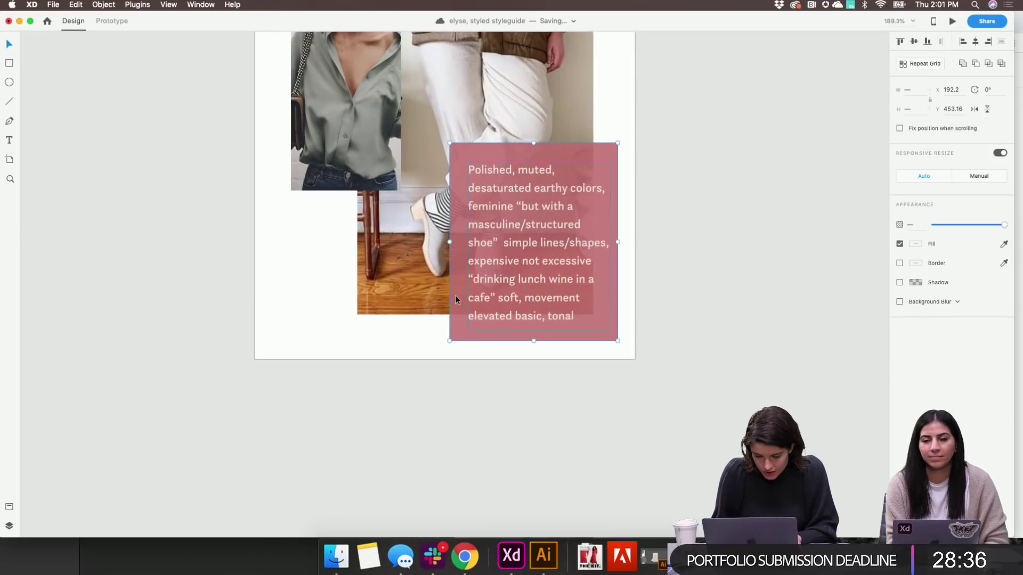
left_click_drag(455, 295, 663, 290)
scroll(558, 321, "down", 3)
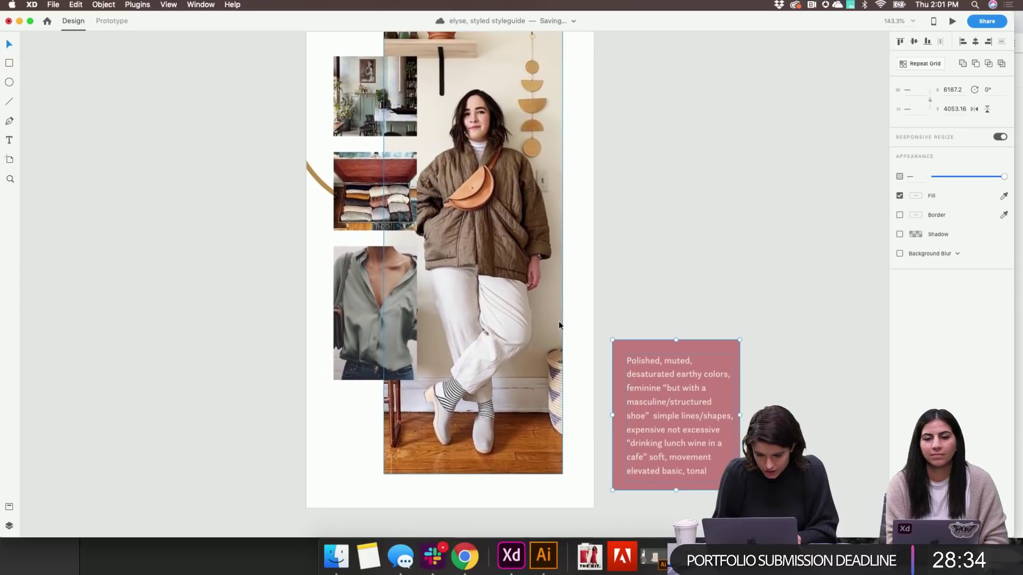
scroll(534, 341, "up", 2)
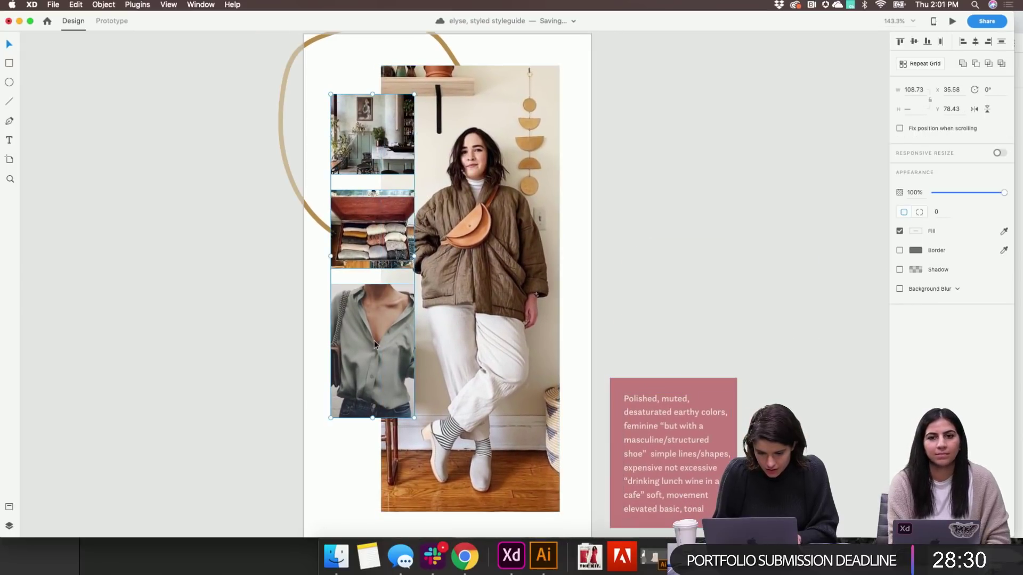
Try raising the three small photos to about Y 41 and undo the move
left_click_drag(374, 341, 374, 286)
key("super+z")
scroll(375, 309, "up", 3)
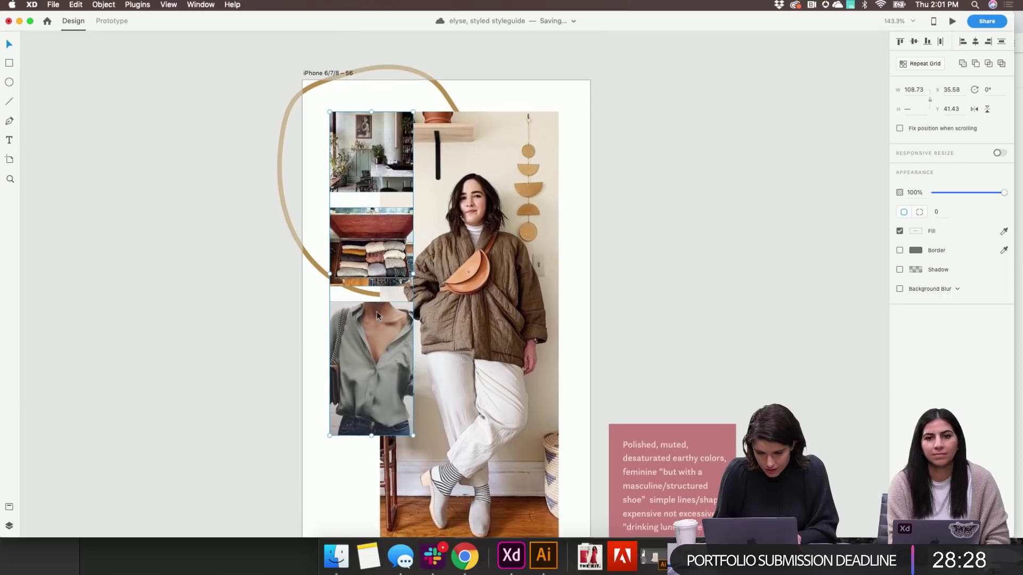
key("super+z")
scroll(377, 315, "down", 5)
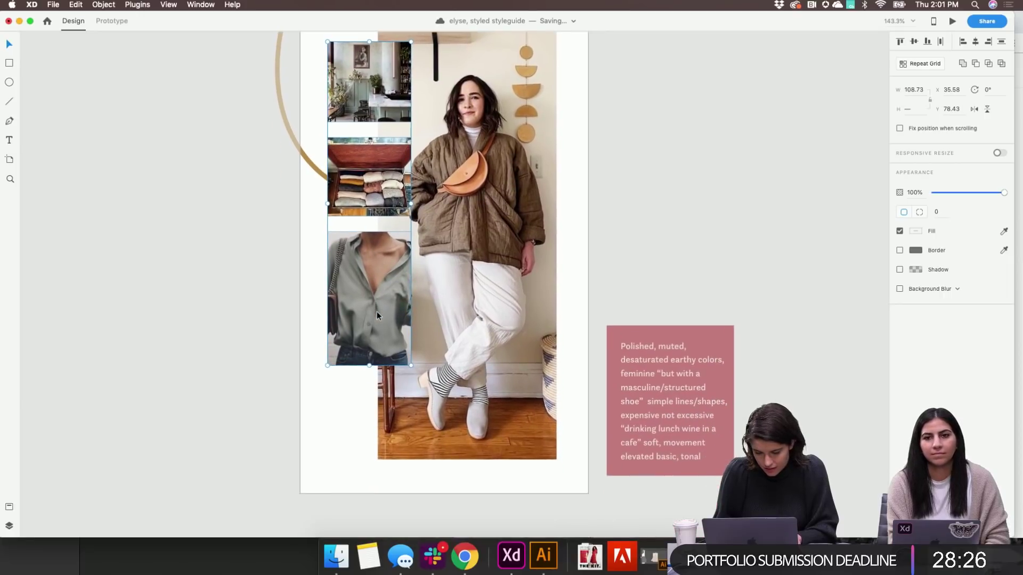
scroll(645, 378, "down", 3)
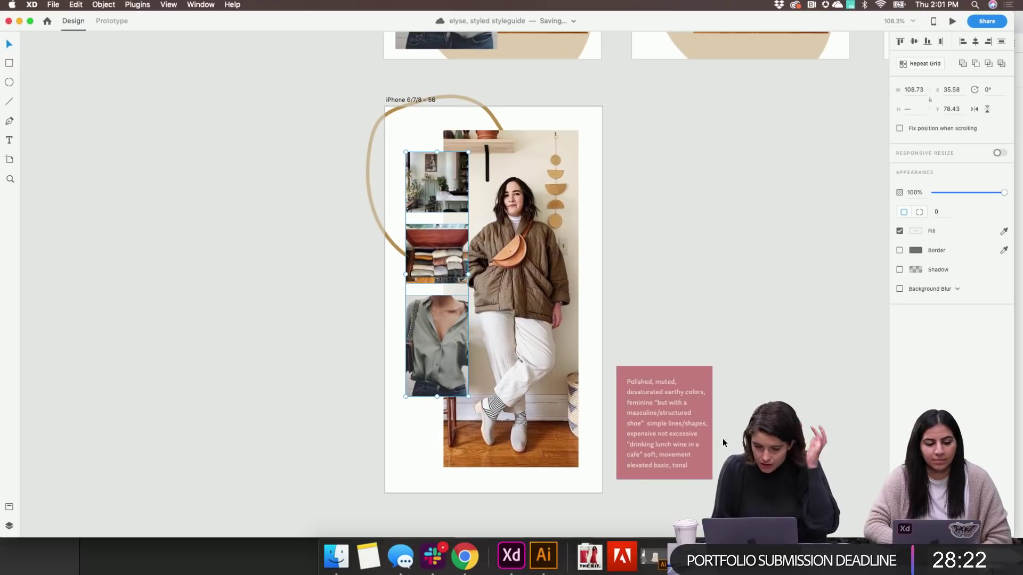
Copy the beige blob from the first collage slide into the duplicated slide and send it behind the photos
scroll(723, 437, "up", 2)
scroll(722, 438, "down", 5)
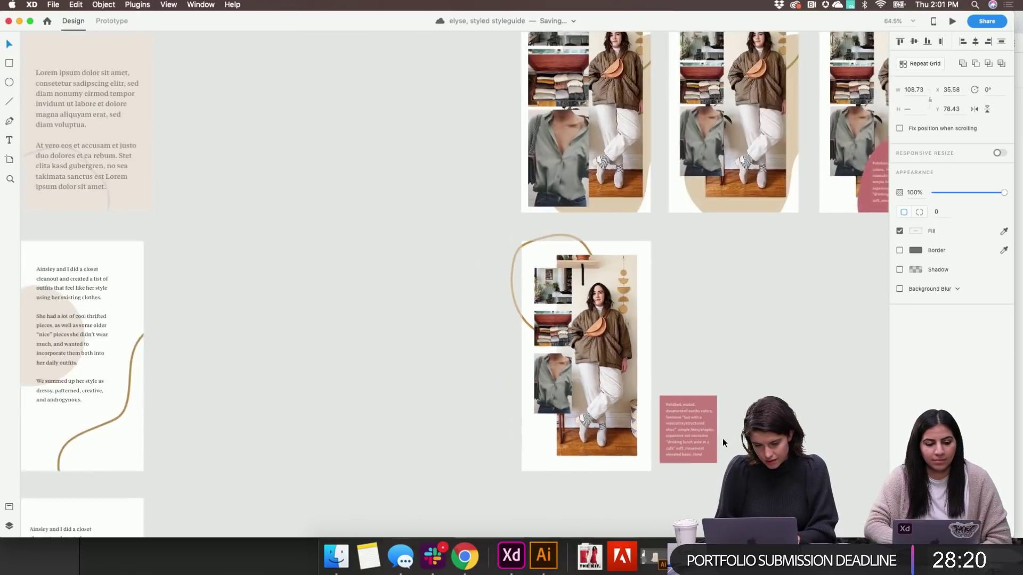
scroll(651, 331, "up", 2)
left_click(604, 315)
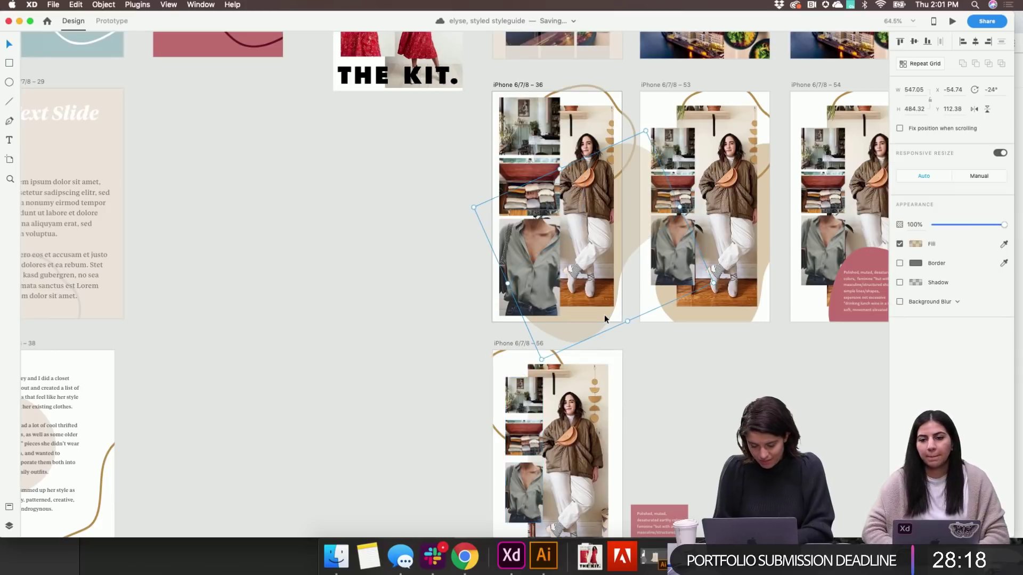
scroll(604, 318, "down", 5)
left_click(484, 204)
key("super+v")
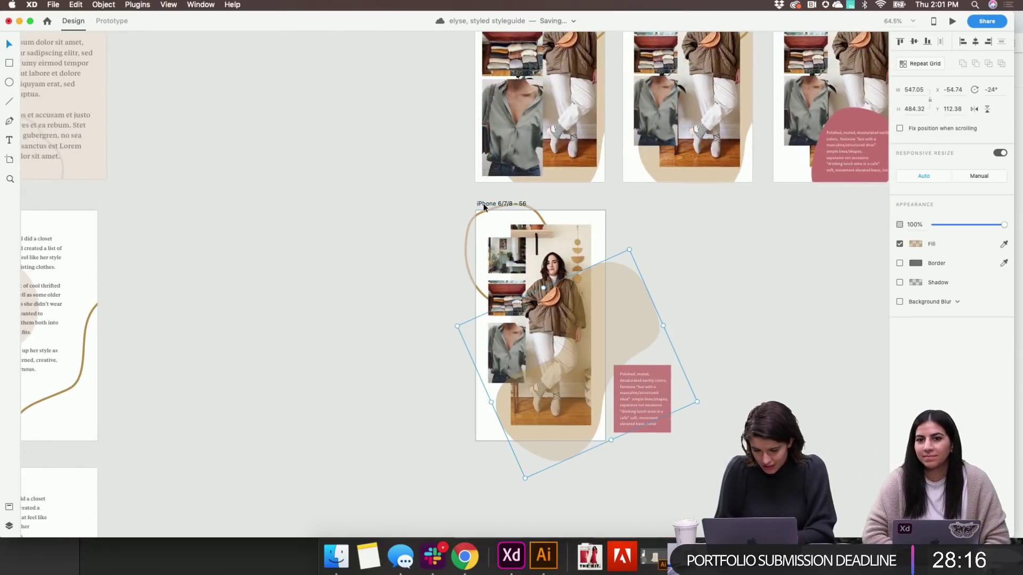
key("super+shift+bracketleft")
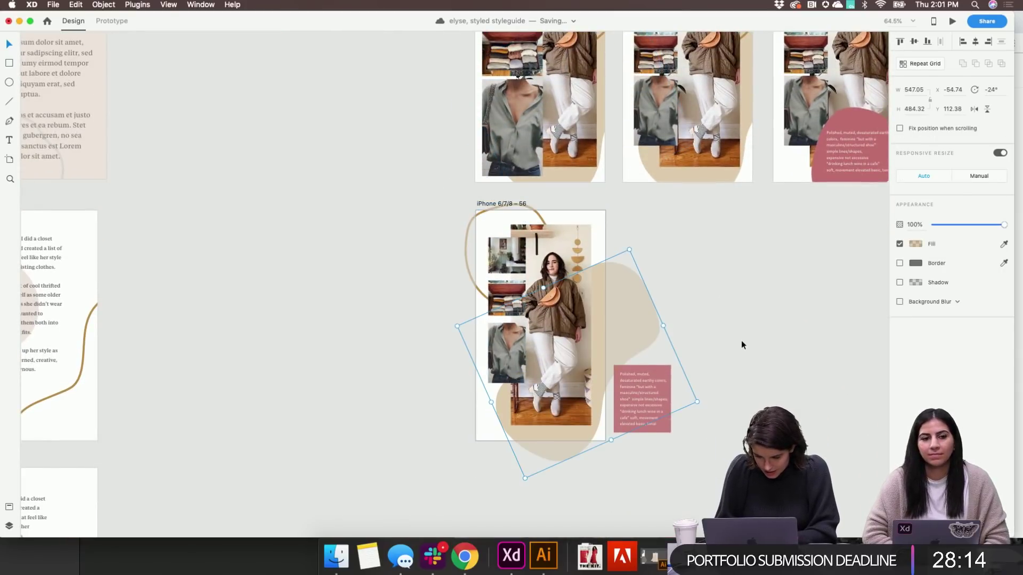
Shift the beige blob down 30 units to about Y 142
key("shift+Down")
key("shift+Down")
key("shift+Down")
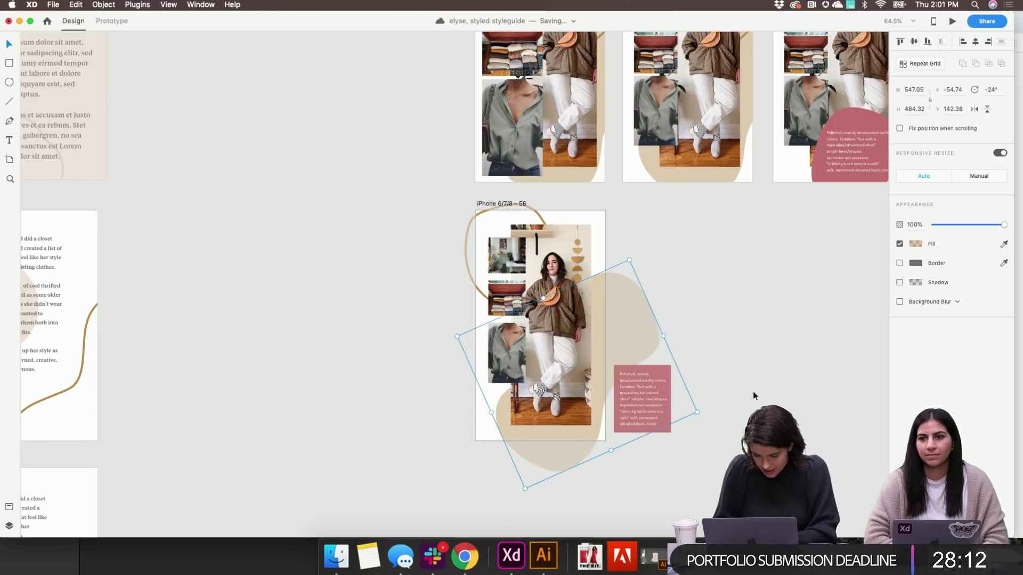
scroll(753, 394, "up", 5)
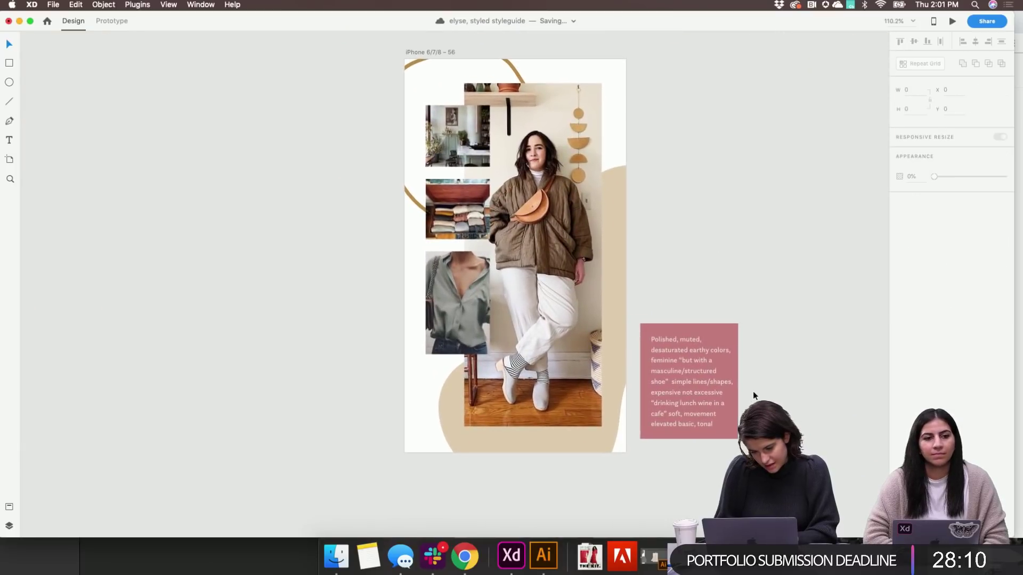
scroll(752, 393, "up", 1)
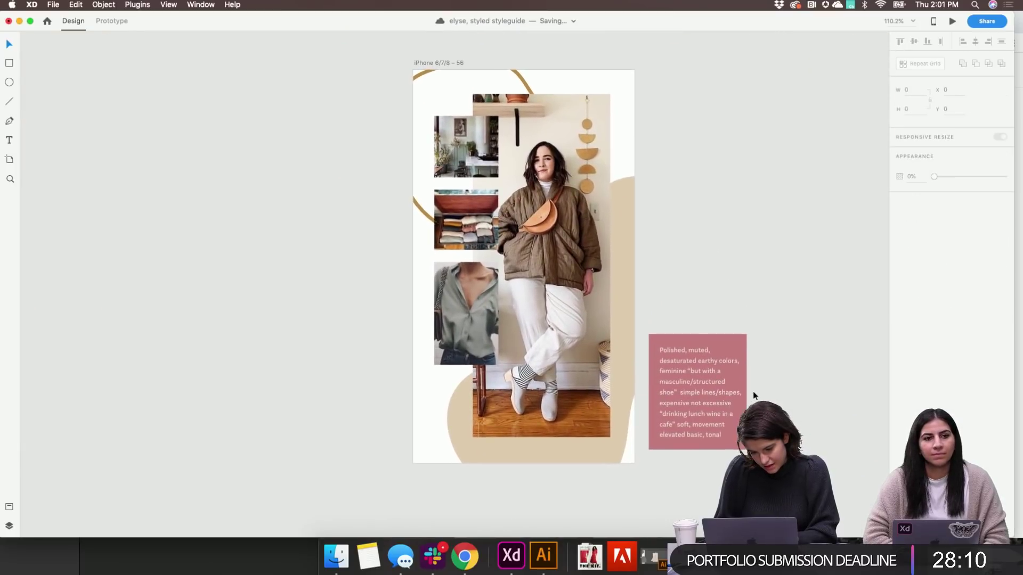
Place the rose rectangle and its text below the three small photos, aligned to their left edge at X 35.2, Y 521.16
left_click(693, 351)
key("shift+Left")
left_click_drag(648, 414, 476, 456)
scroll(475, 456, "up", 3)
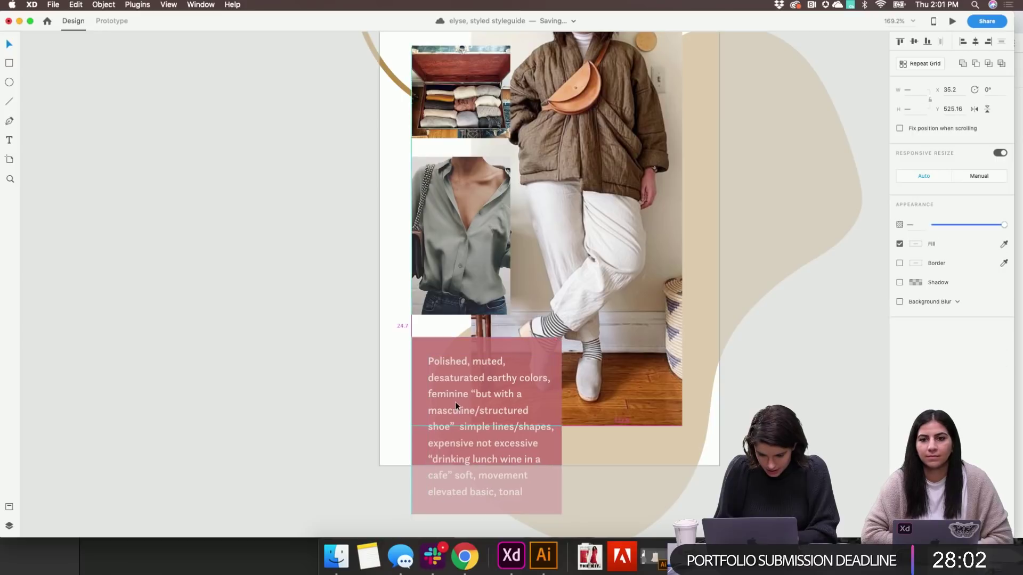
left_click_drag(455, 402, 455, 397)
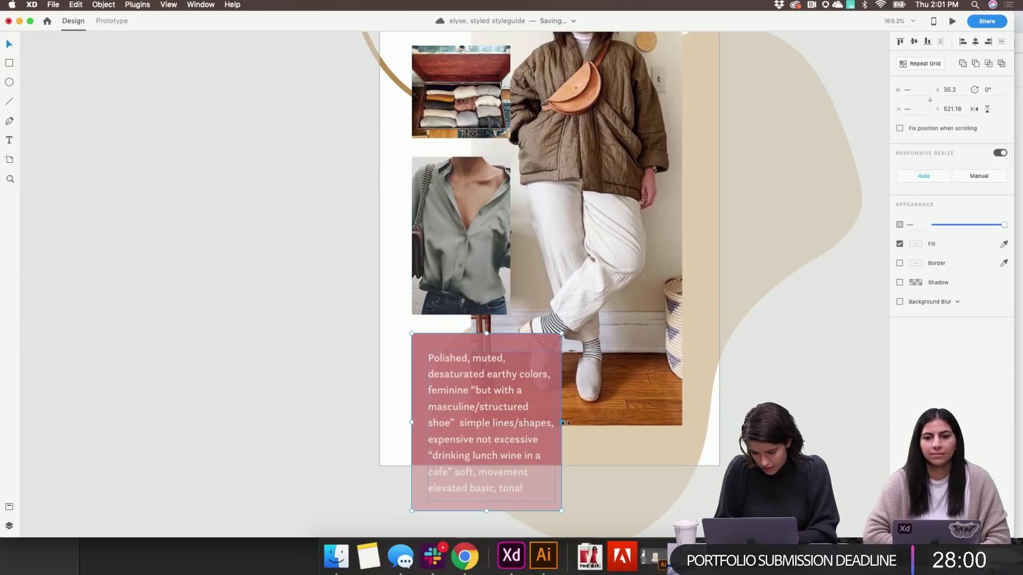
Resize the rose rectangle and its text into a wide, low block about 273 by 134 that fits inside the slide
left_click_drag(561, 422, 659, 421)
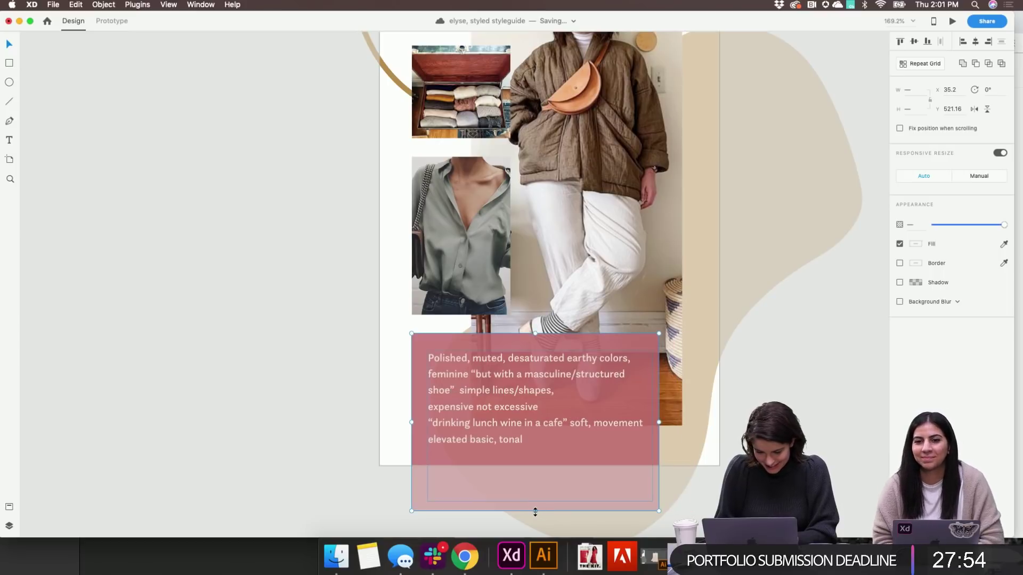
left_click_drag(534, 511, 545, 454)
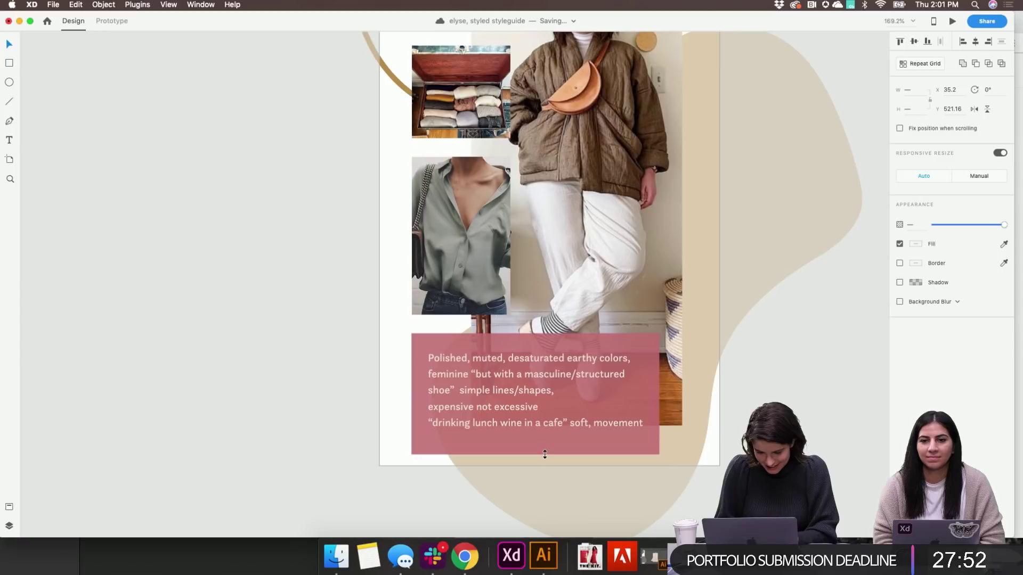
left_click(374, 505)
scroll(374, 504, "up", 2)
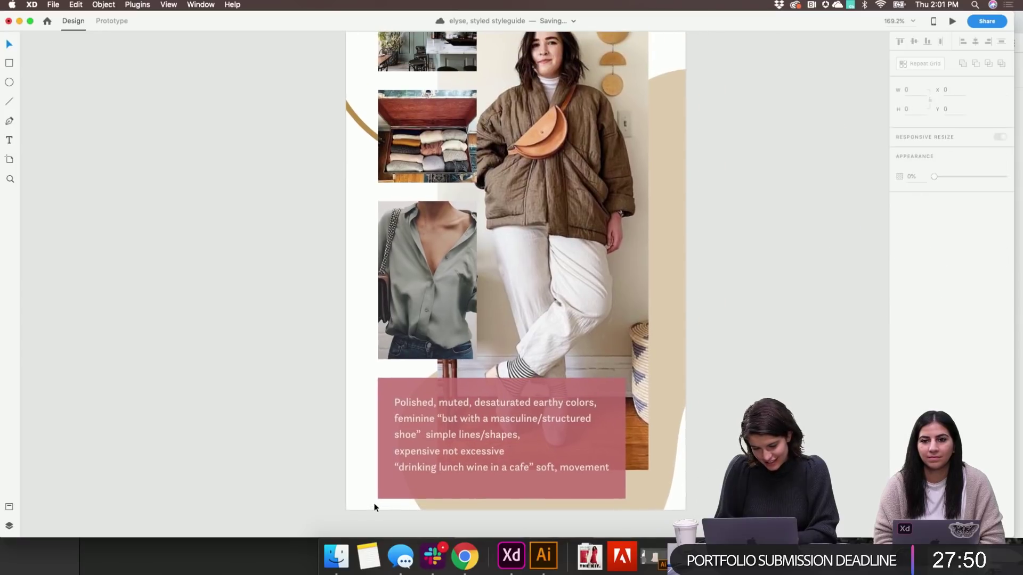
scroll(374, 505, "down", 2)
scroll(374, 503, "down", 1)
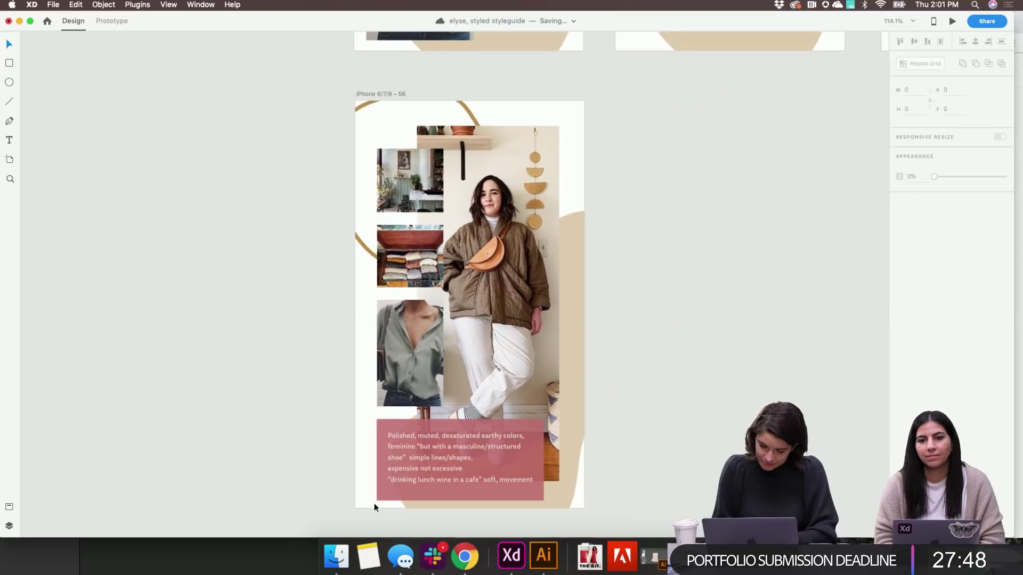
scroll(374, 503, "down", 1)
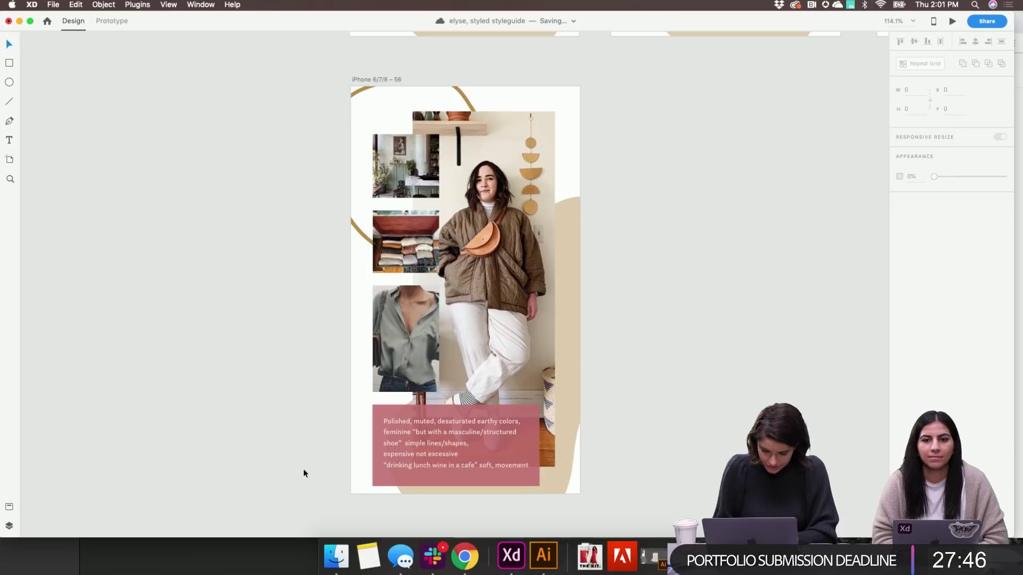
Remove the line breaks before "expensive not excessive" and "drinking lunch wine in a cafe" so the traits text flows continuously
left_click(431, 457)
double_click(403, 457)
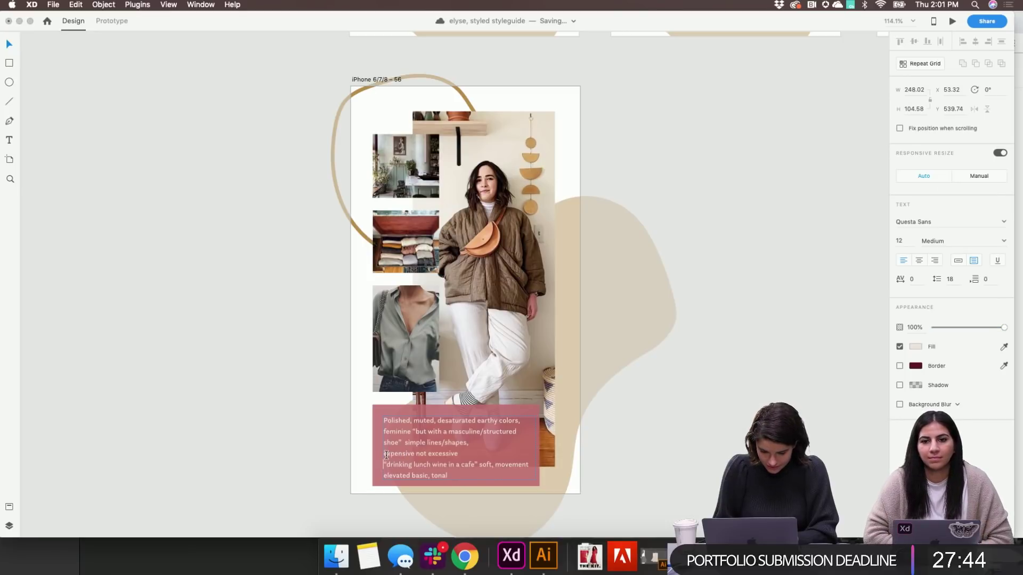
key("BackSpace")
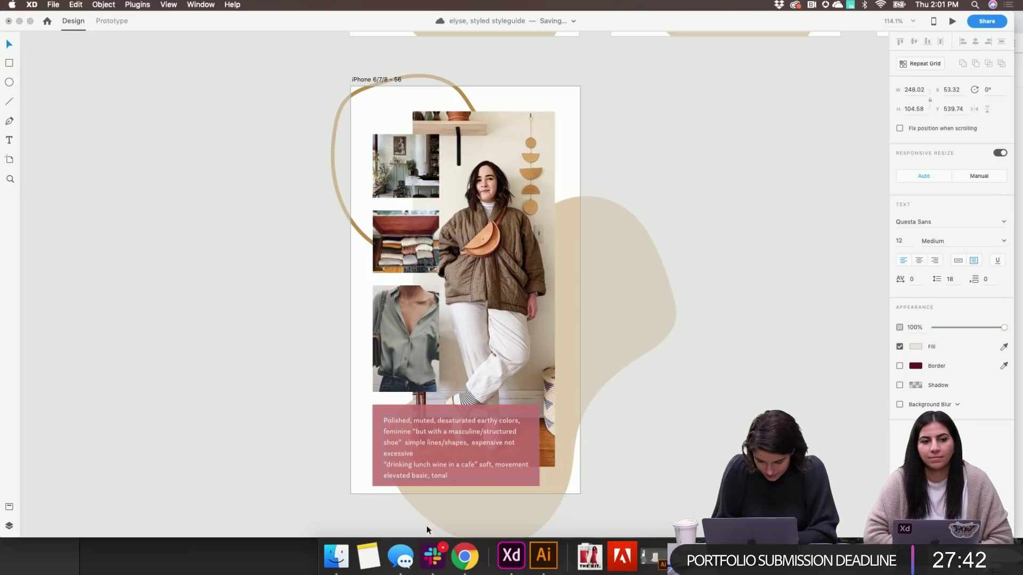
key("BackSpace")
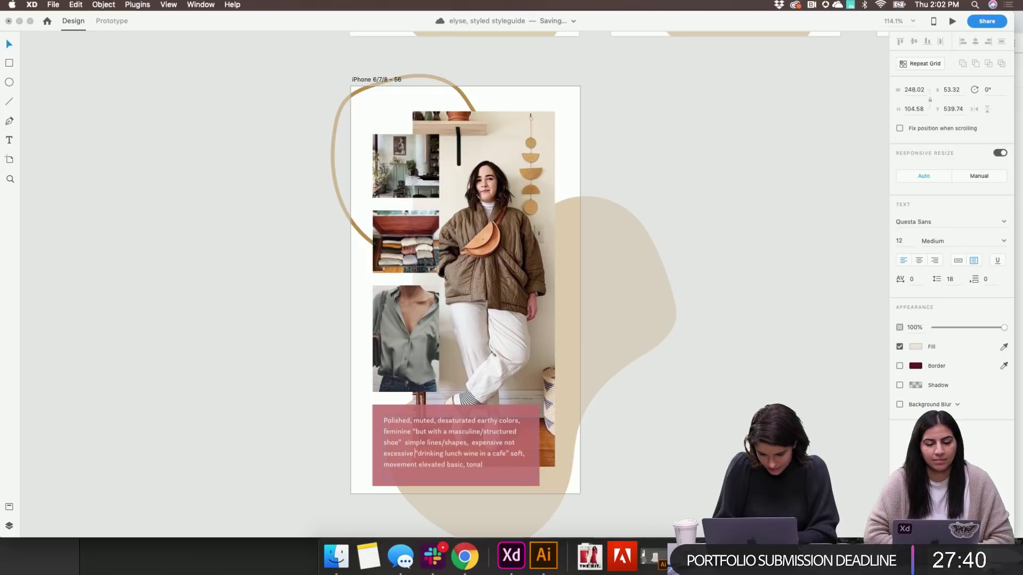
key("Escape")
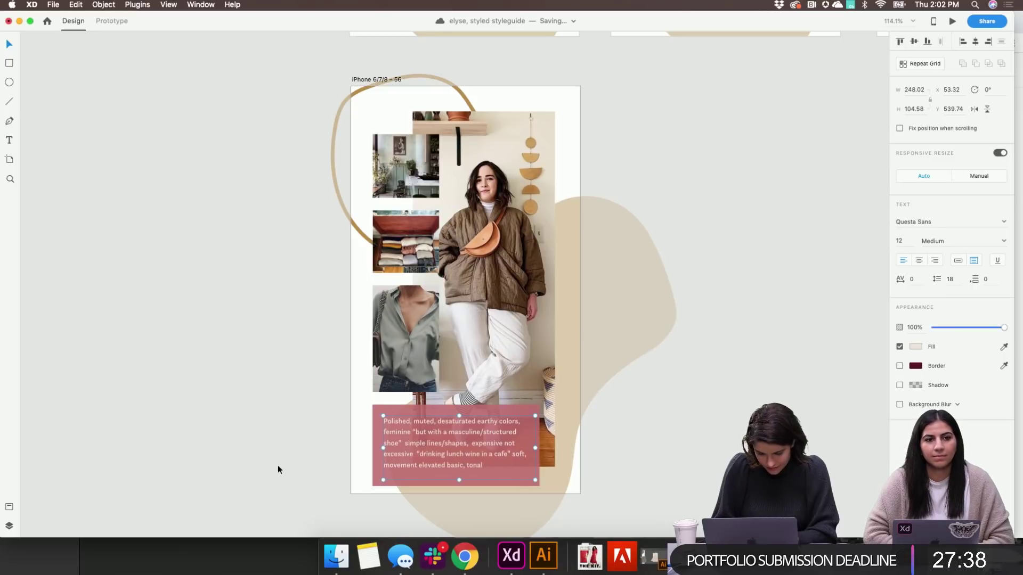
Delete the extra space before "drinking lunch wine in a cafe" in the traits text
scroll(277, 465, "up", 3)
double_click(433, 376)
left_click(416, 380)
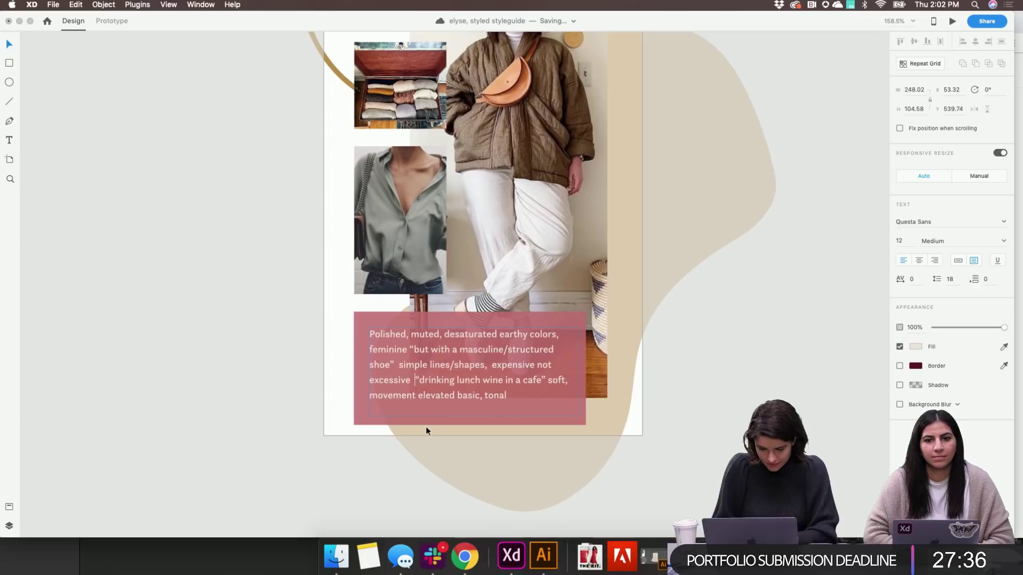
key("BackSpace")
key("Escape")
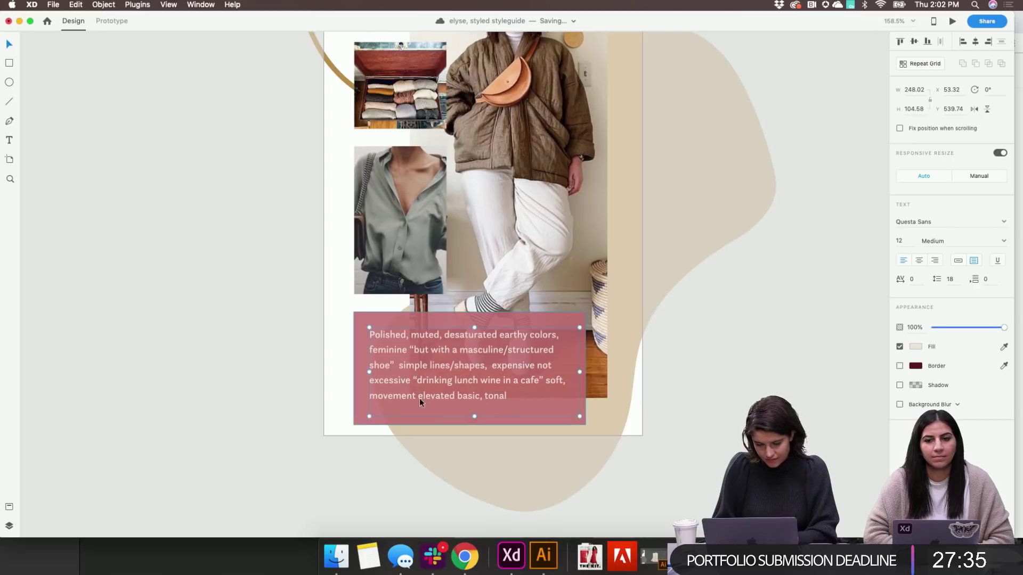
Recolor the traits rectangle's fill to the gold swatch, RGB 183, 140, 76, and raise the fill's alpha to about 97%
left_click(469, 416)
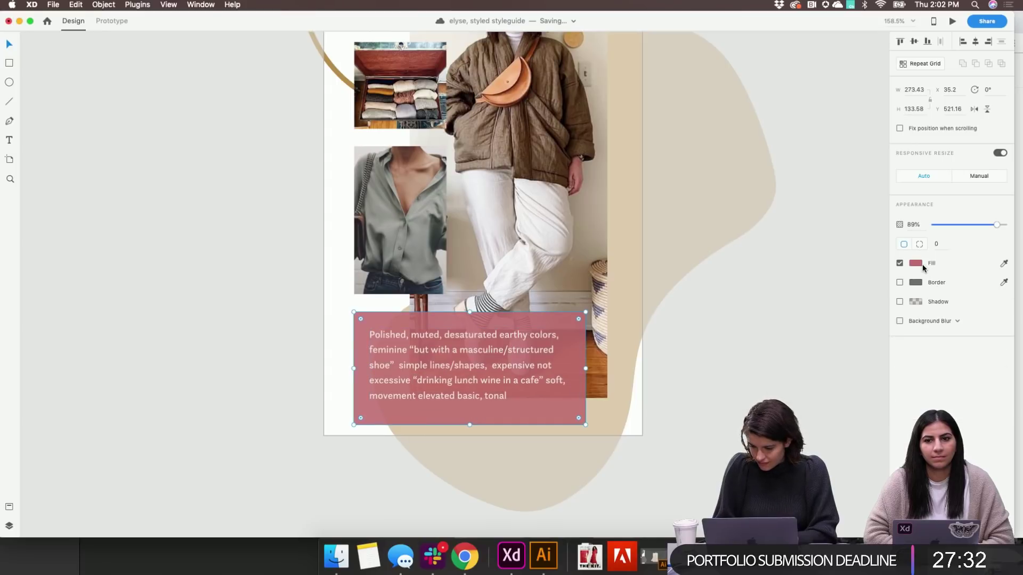
left_click(917, 265)
left_click(863, 320)
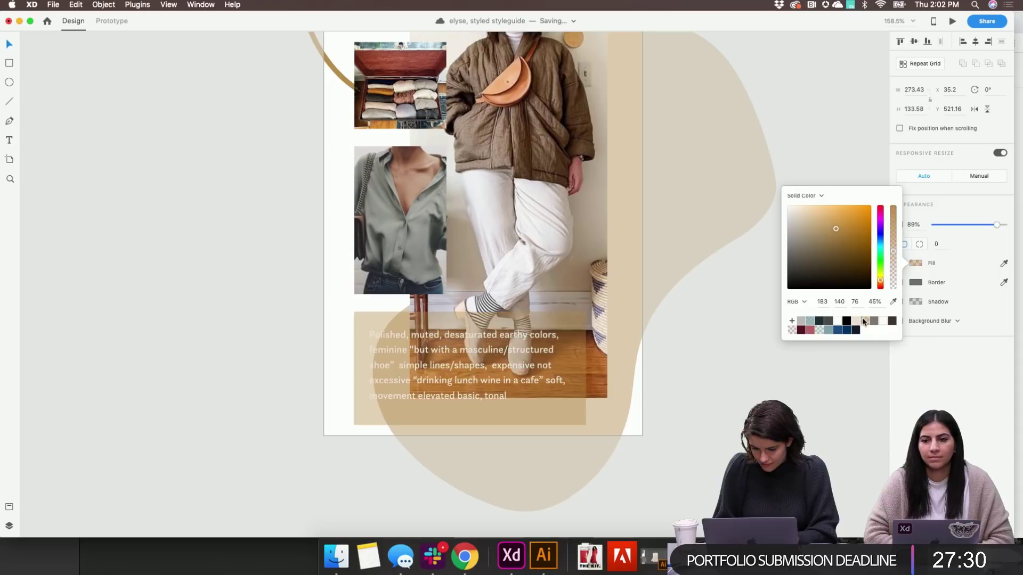
left_click(972, 264)
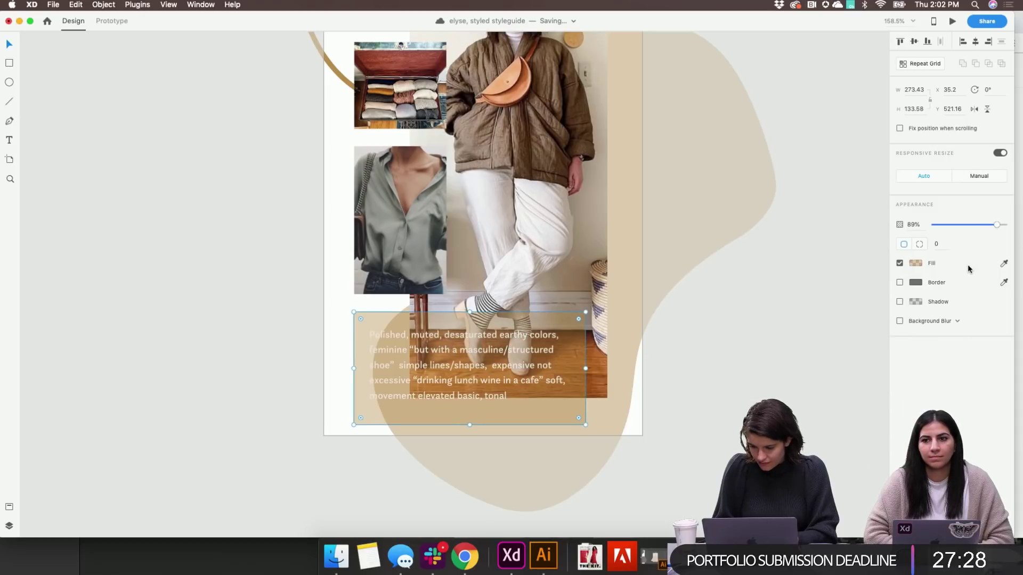
left_click(914, 264)
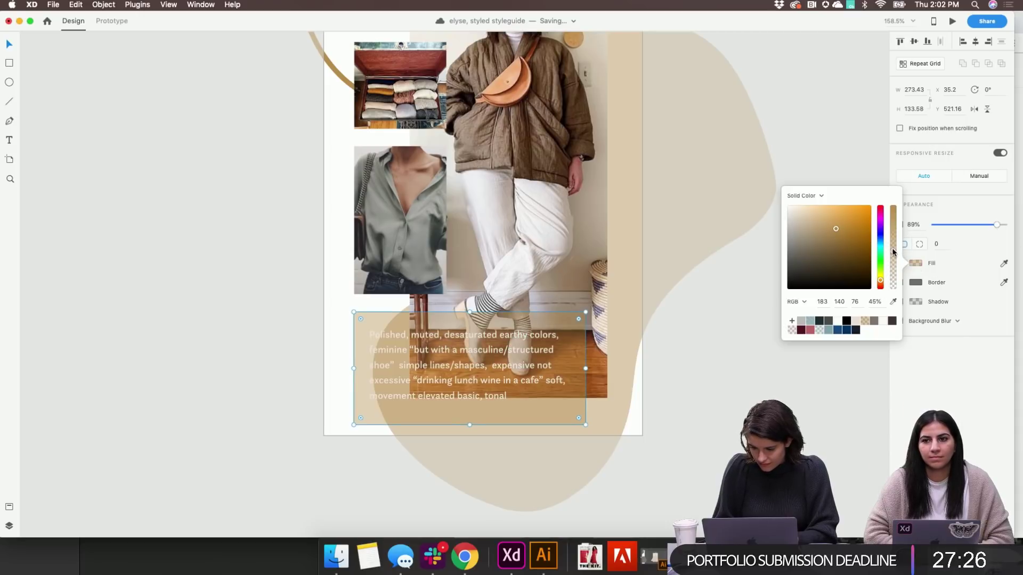
left_click_drag(894, 252, 897, 214)
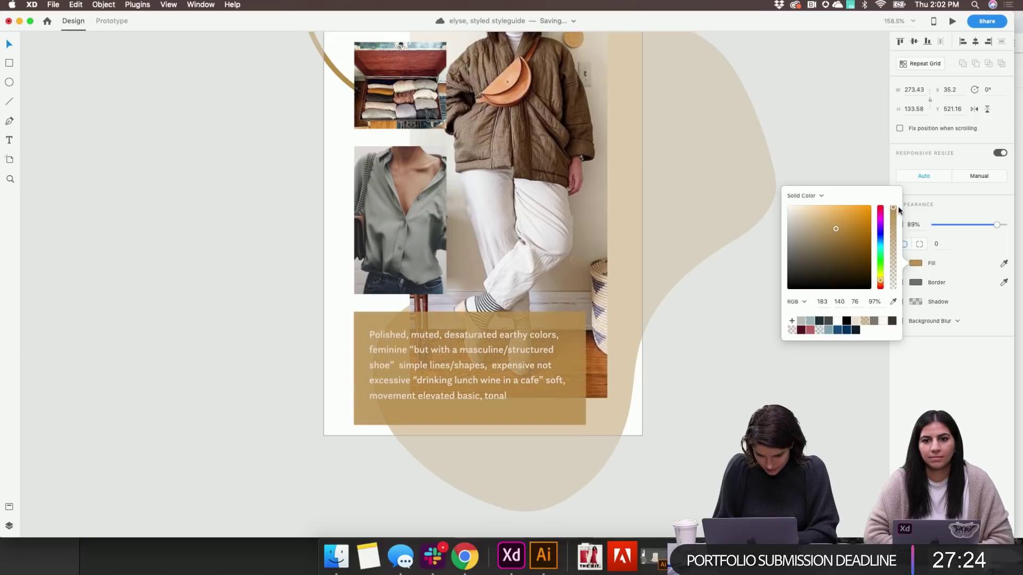
Remove the beige blob from behind the collage photos
left_click(738, 385)
scroll(738, 384, "down", 5)
scroll(738, 387, "up", 3)
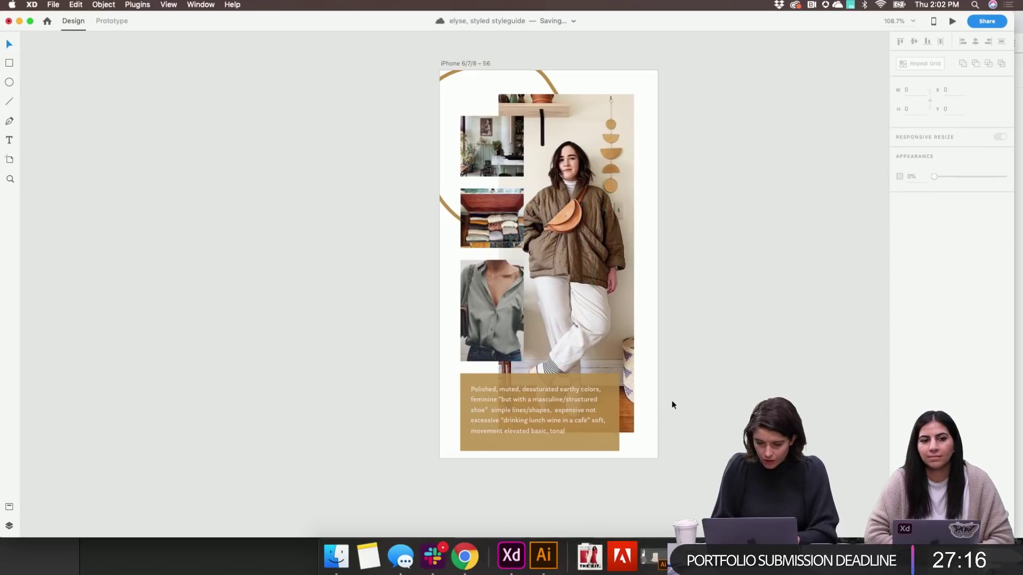
Set the gold traits rectangle's opacity to 96%
scroll(672, 404, "up", 5)
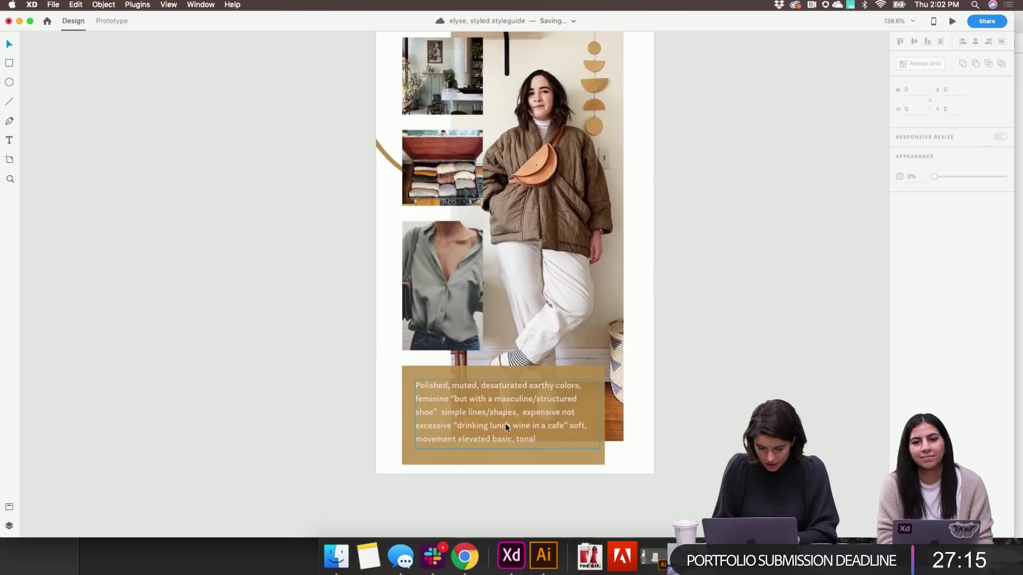
left_click(495, 460)
left_click_drag(997, 228, 1003, 227)
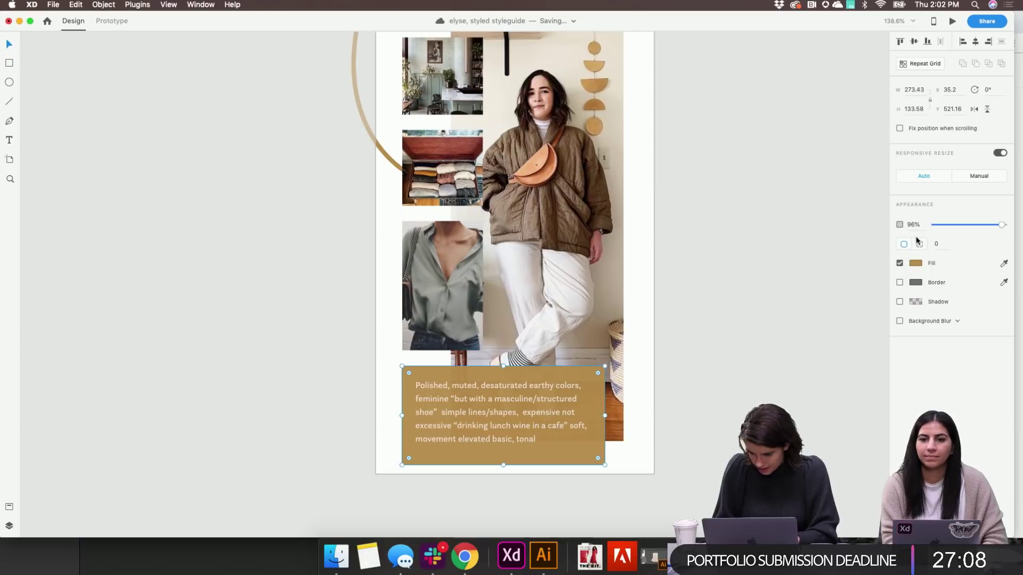
left_click(853, 285)
scroll(853, 286, "left", 1)
scroll(853, 286, "down", 1)
scroll(853, 286, "up", 3)
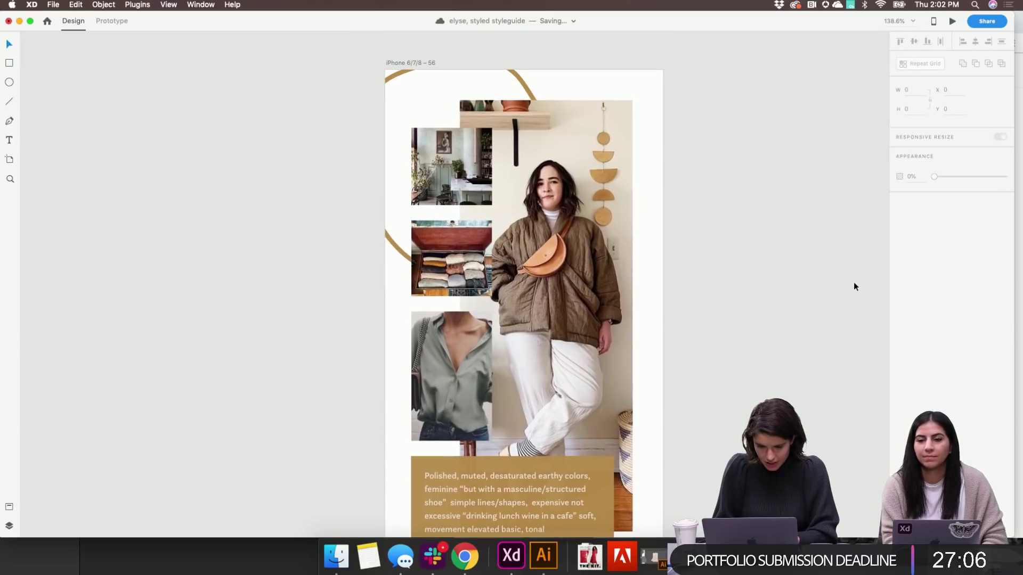
Shift the three small photos up to about Y 69 and space them evenly with gaps of about 15.6
left_click(472, 260)
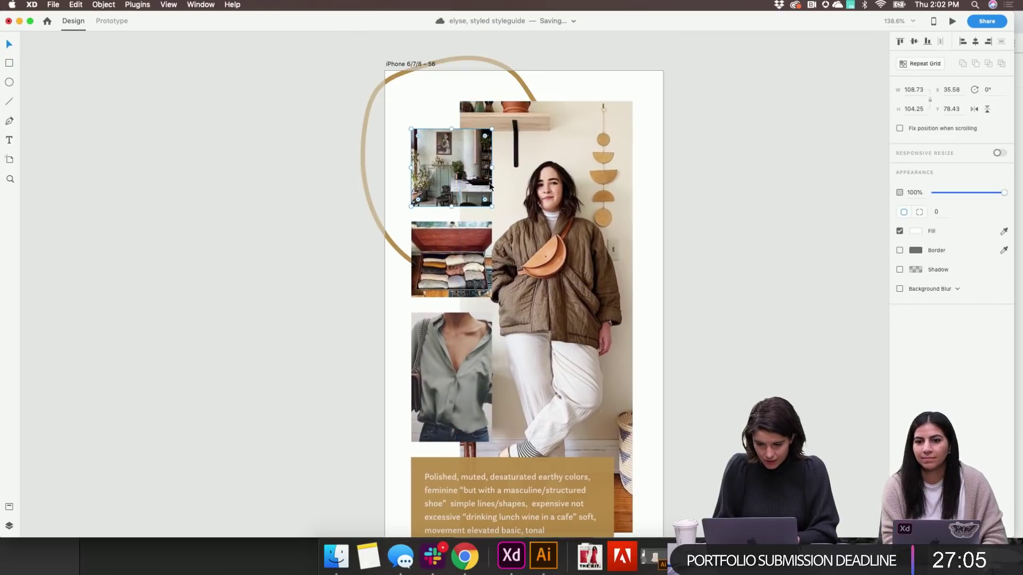
left_click(454, 335, "shift")
left_click_drag(454, 342, 454, 334)
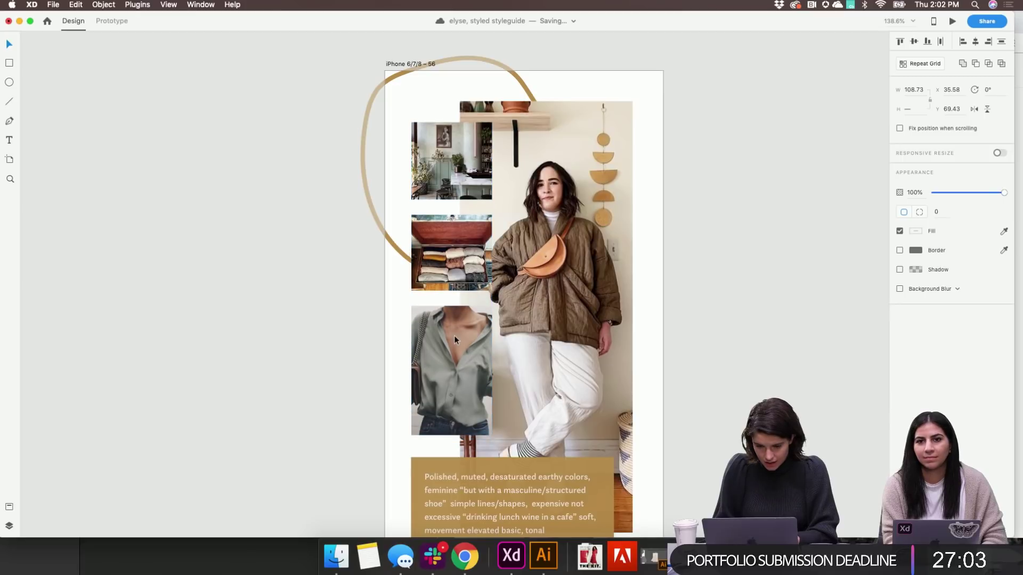
left_click(322, 394)
left_click_drag(439, 273, 439, 270)
left_click_drag(448, 350, 448, 341)
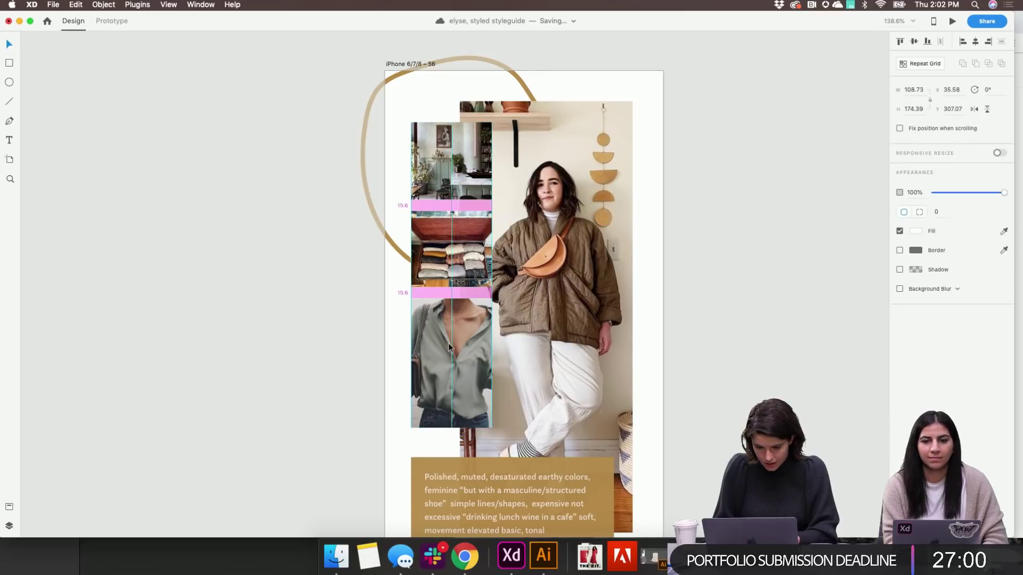
left_click(332, 411)
Move the gold traits rectangle and its text up together, with the rectangle at about Y 511
scroll(331, 411, "down", 3)
scroll(331, 410, "right", 2)
left_click(377, 406)
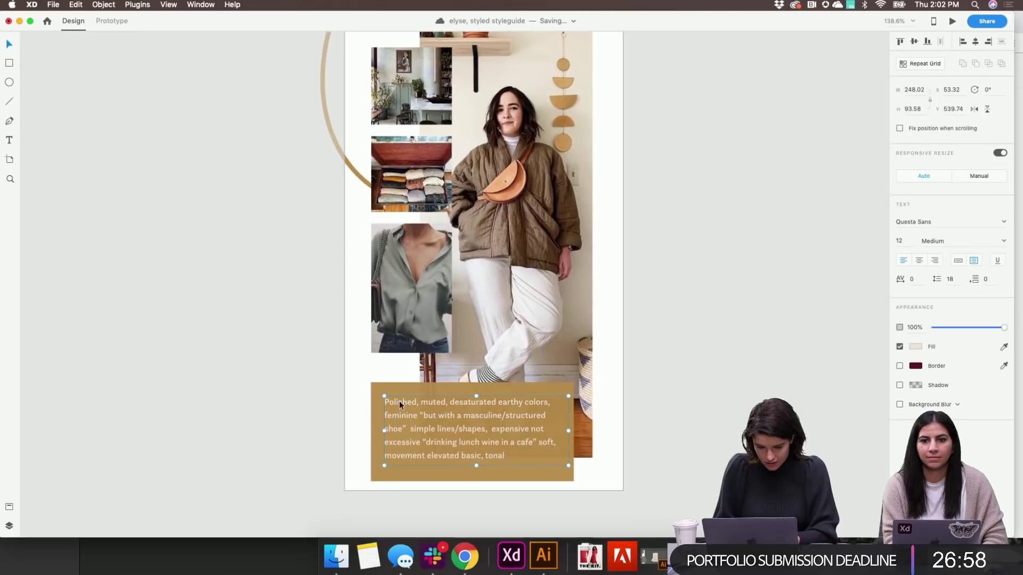
left_click_drag(399, 388, 401, 382)
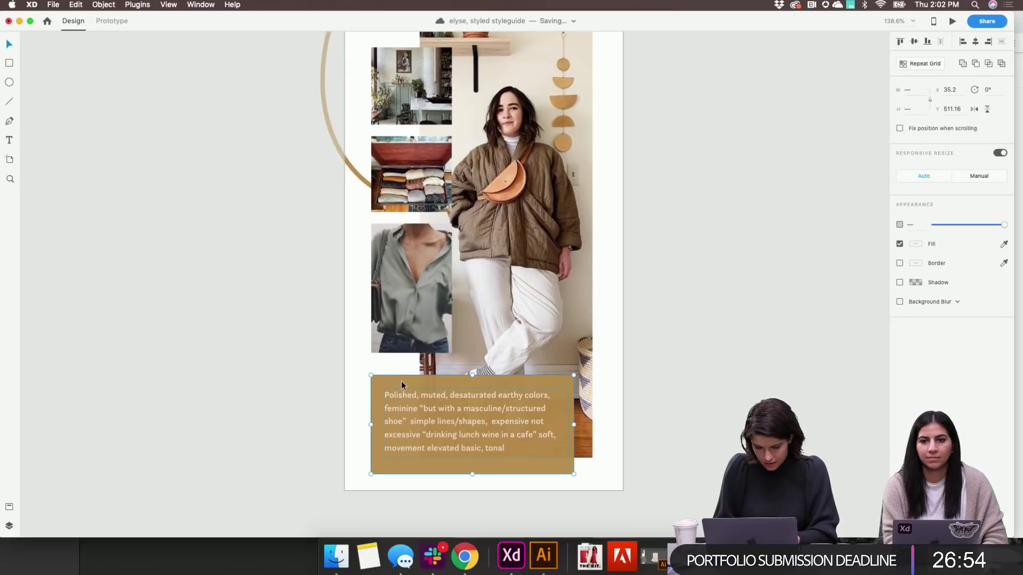
Raise the lower edges of the large portrait photo and gold traits rectangle, making them about 536 and 123 high
left_click(567, 321)
left_click_drag(506, 458, 507, 448)
left_click(739, 337)
scroll(740, 336, "up", 2)
scroll(739, 337, "down", 2)
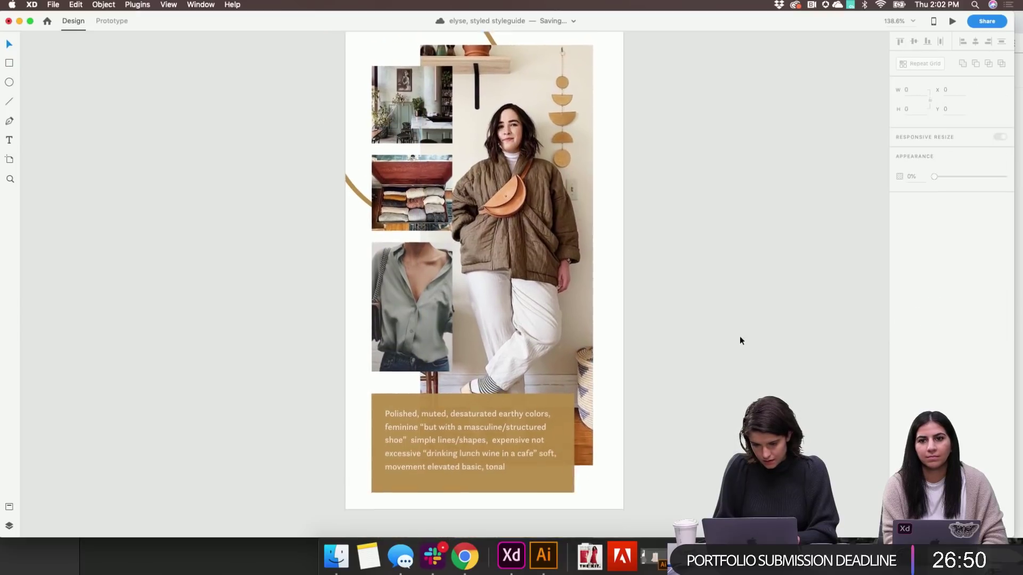
scroll(740, 337, "up", 5)
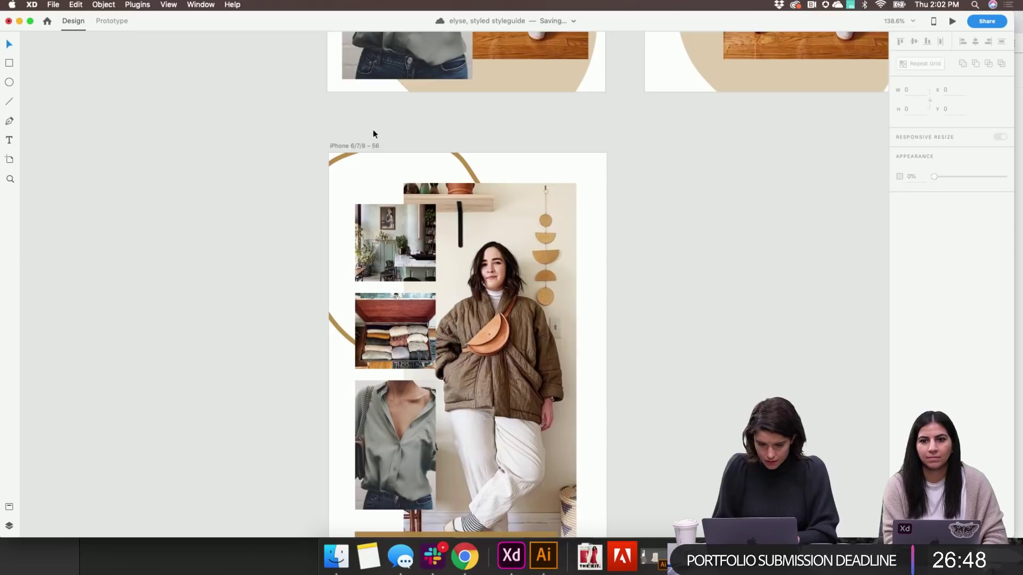
scroll(373, 134, "down", 5)
scroll(373, 134, "up", 2)
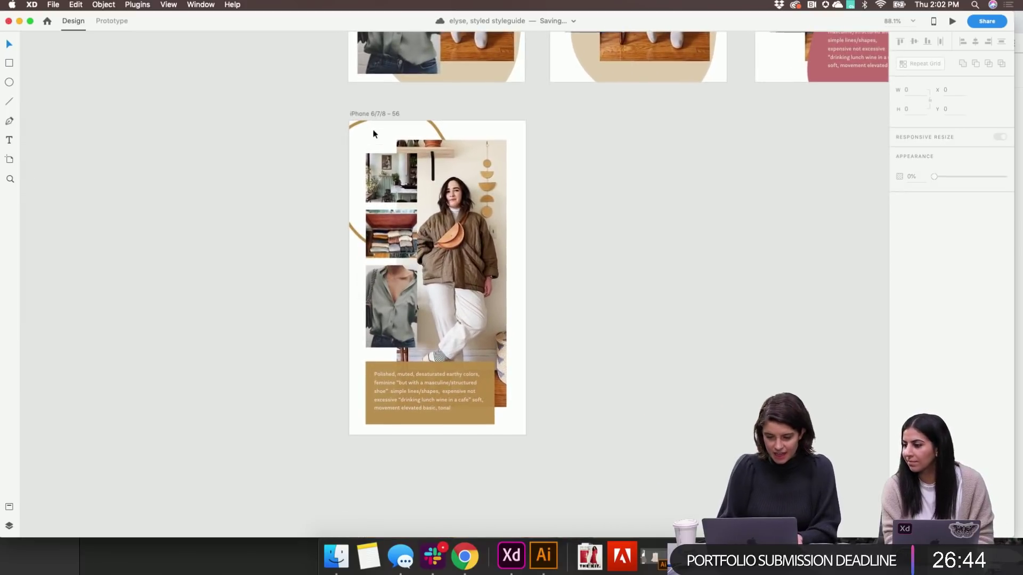
scroll(348, 145, "up", 5)
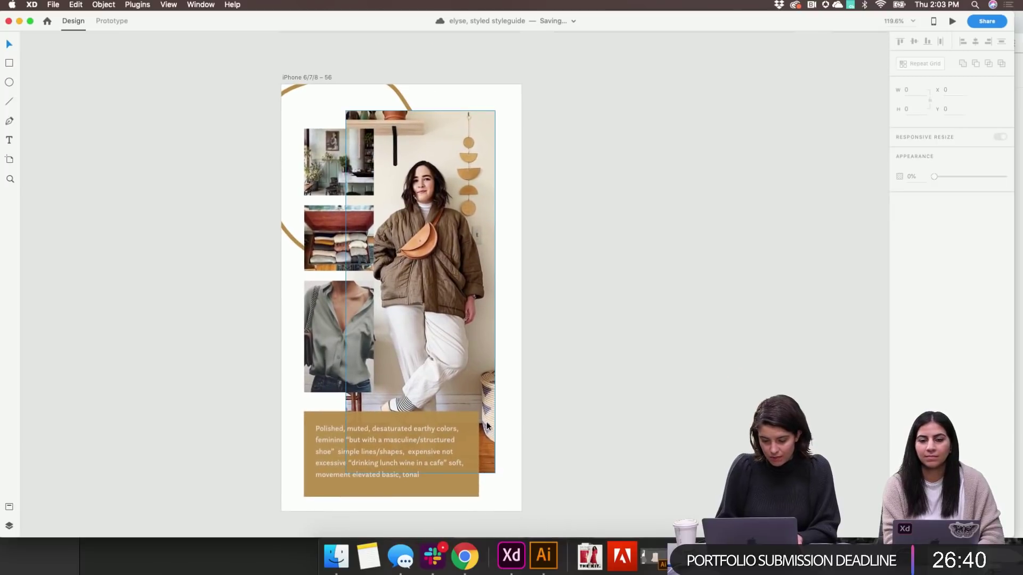
left_click(436, 495)
left_click_drag(392, 497, 424, 455)
left_click(491, 387)
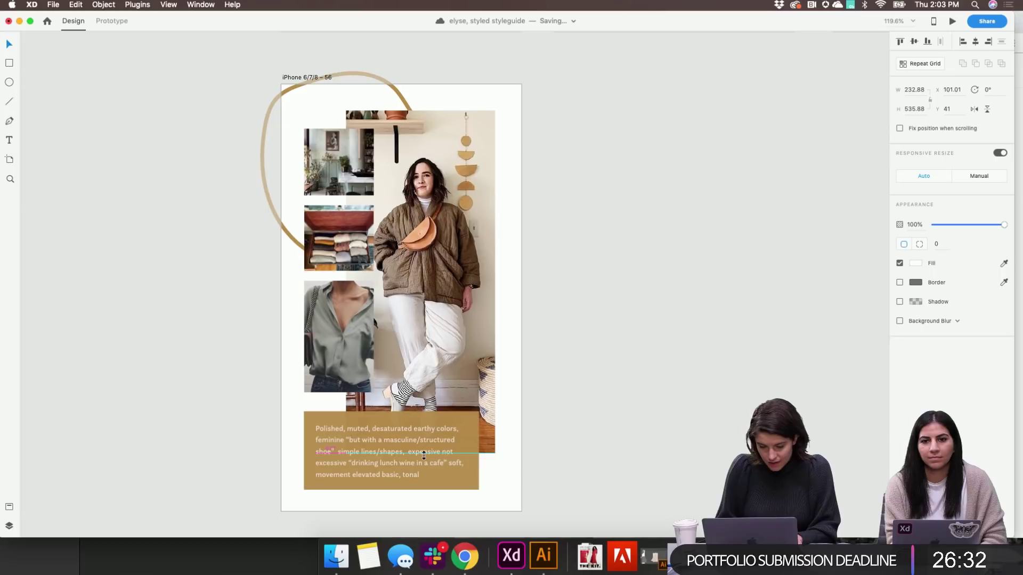
Nudge the traits text up 2 px within the gold rectangle
left_click(424, 488)
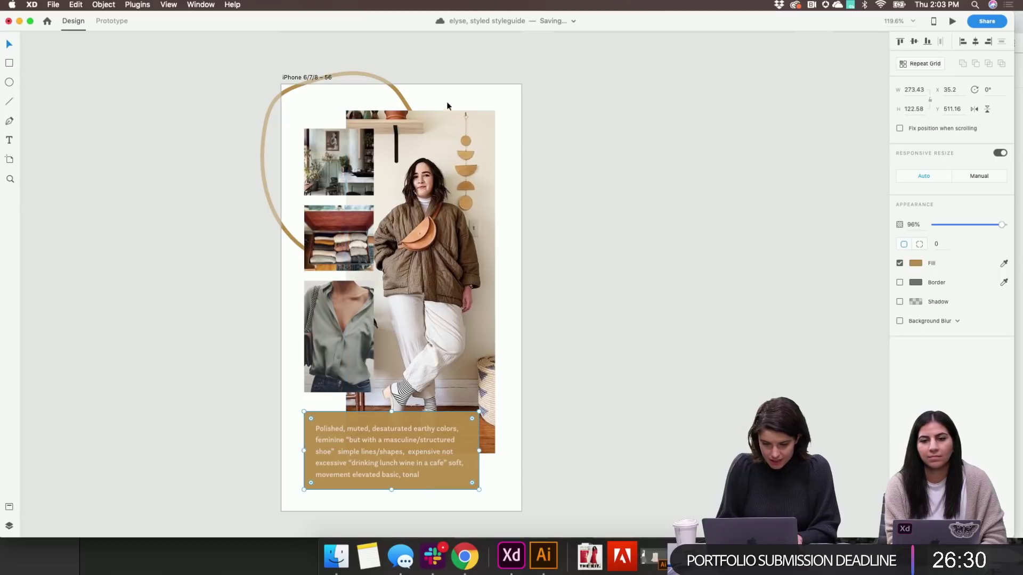
left_click(373, 497)
left_click(373, 450)
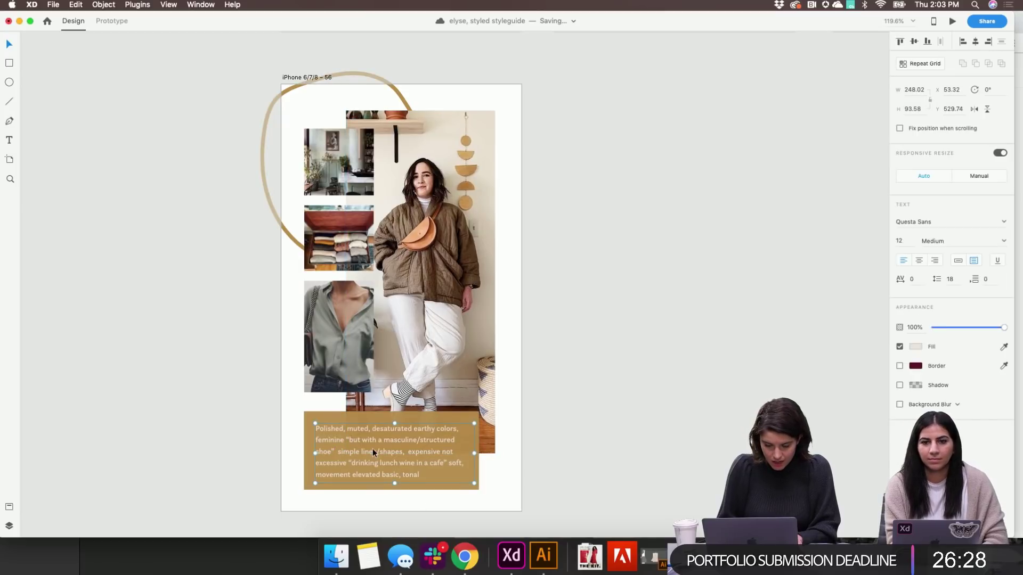
key("Up")
key("Up")
Nudge the traits text and gold rectangle up 4 px together, closer to the small photos
left_click(309, 445, "shift")
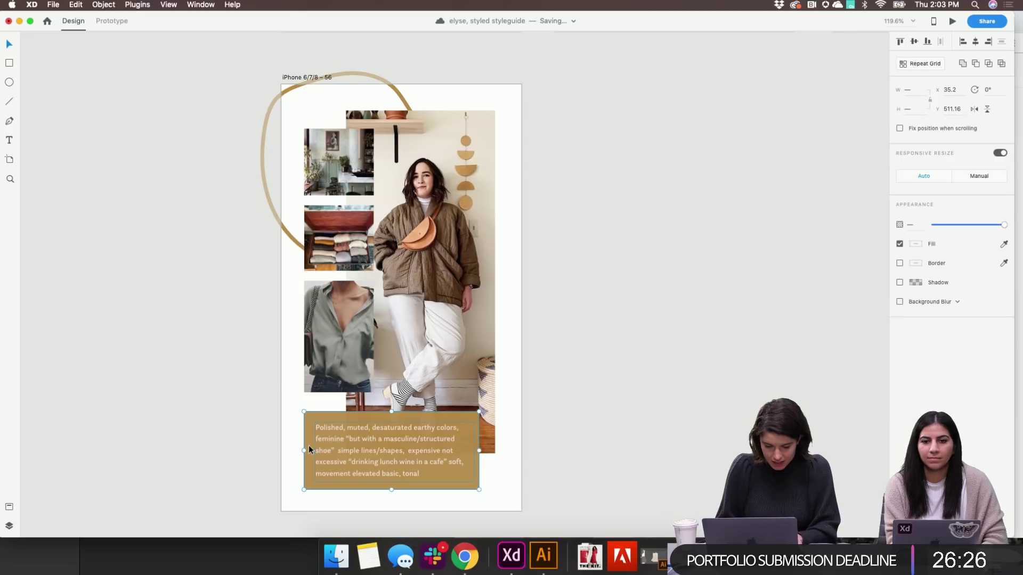
key("Up")
key("Up")
key("Up")
key("Up")
left_click(672, 378)
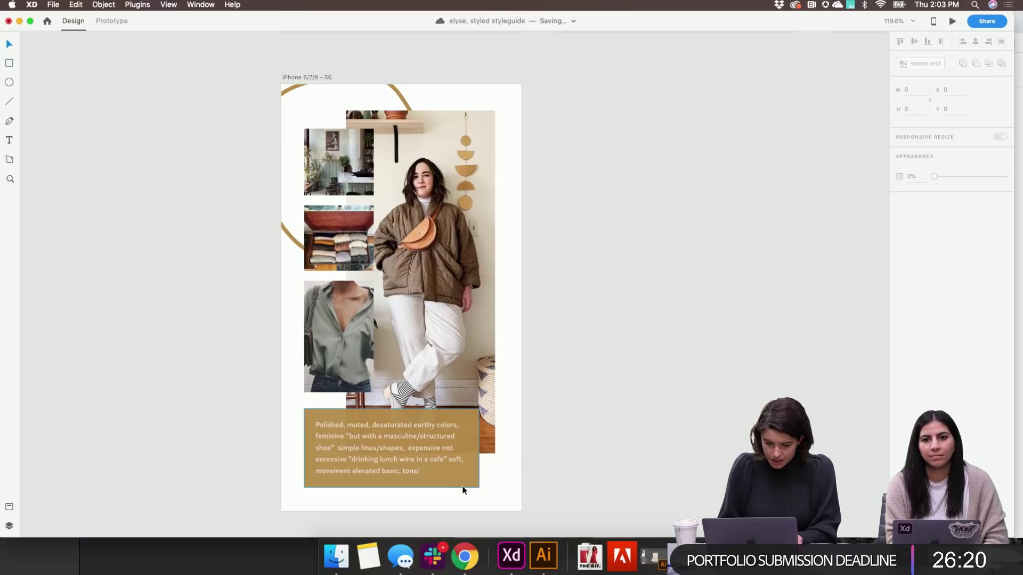
left_click(410, 473)
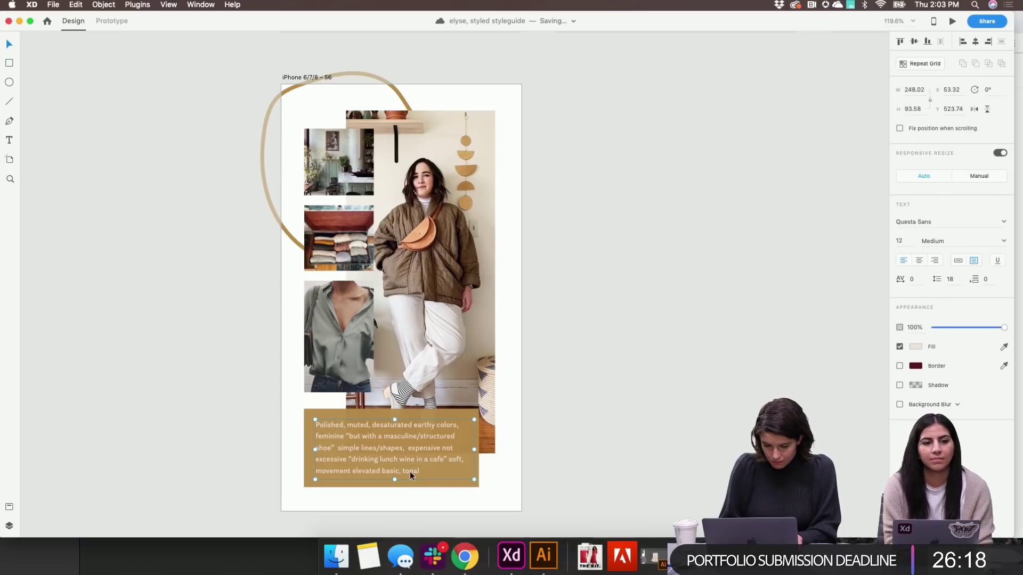
left_click(404, 502)
Duplicate the iPhone 6/7/8 – 56 artboard and place the copy beside the original
scroll(309, 426, "down", 4)
scroll(309, 425, "right", 4)
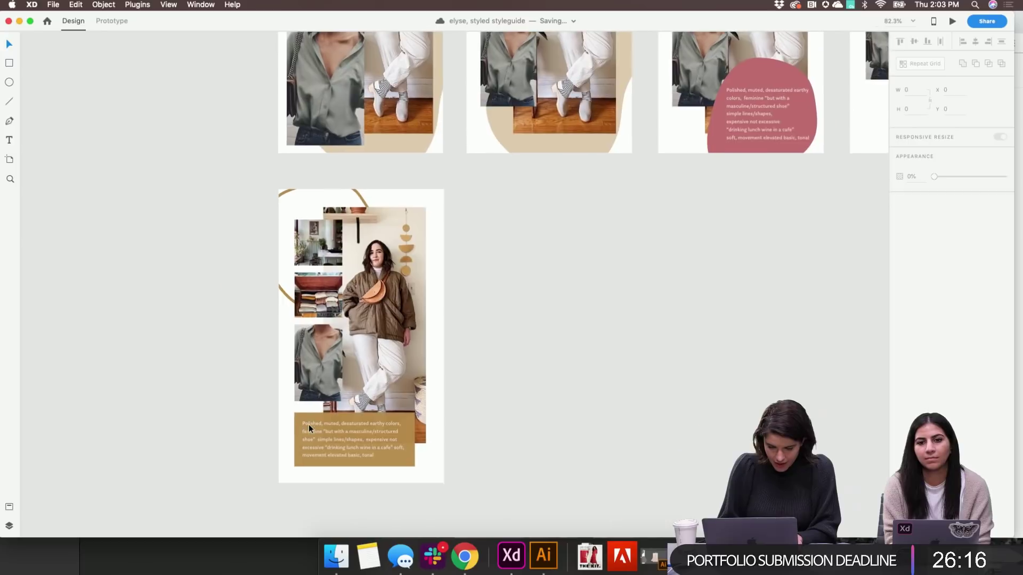
left_click_drag(206, 182, 390, 192)
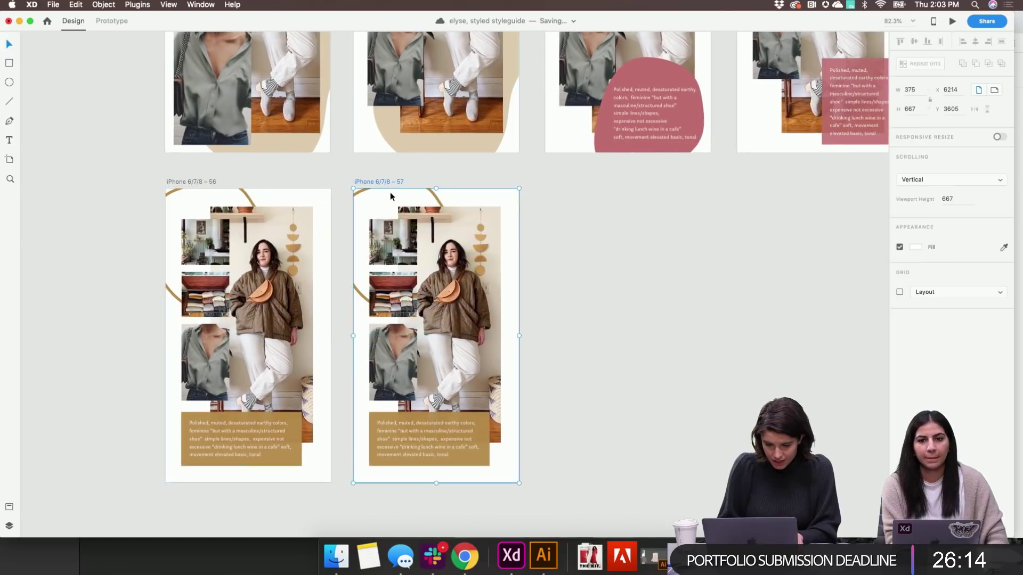
left_click(580, 323)
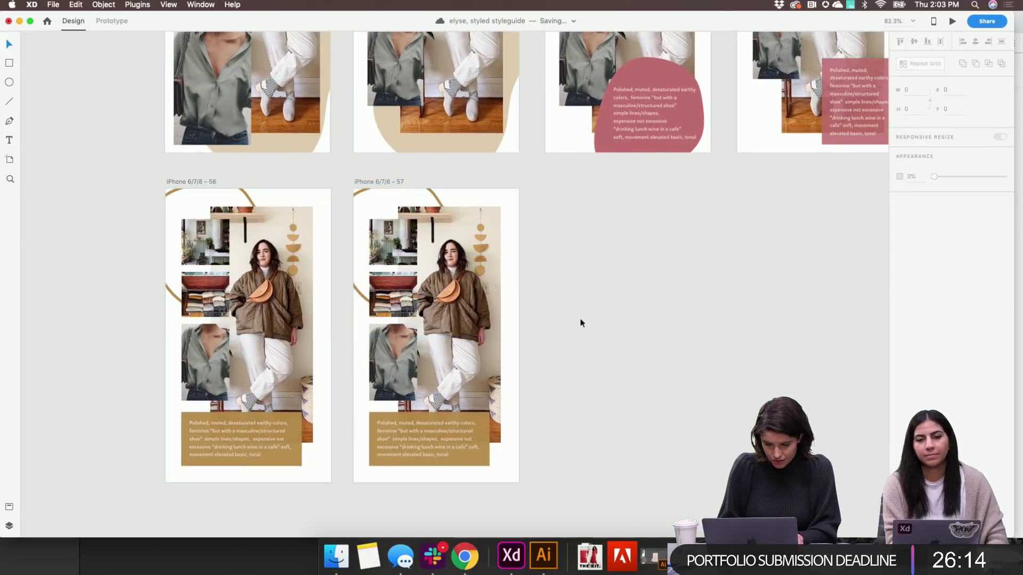
Extend the copied slide's gold traits rectangle past the artboard's left edge, to about 318 wide
left_click(372, 450)
left_click_drag(369, 438, 354, 438)
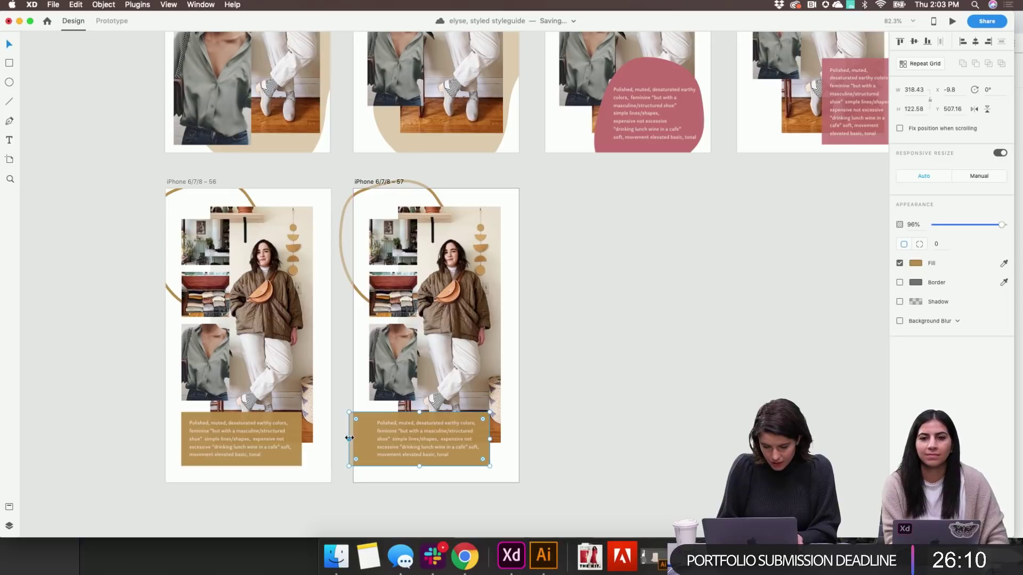
left_click(638, 420)
scroll(637, 420, "right", 2)
scroll(637, 421, "up", 1)
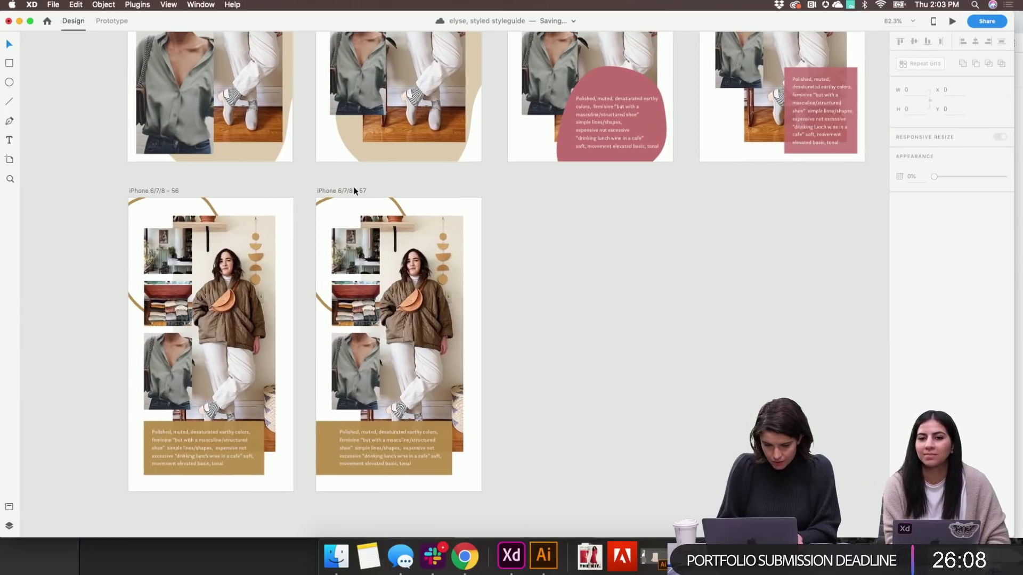
left_click_drag(354, 190, 544, 210)
scroll(545, 210, "right", 2)
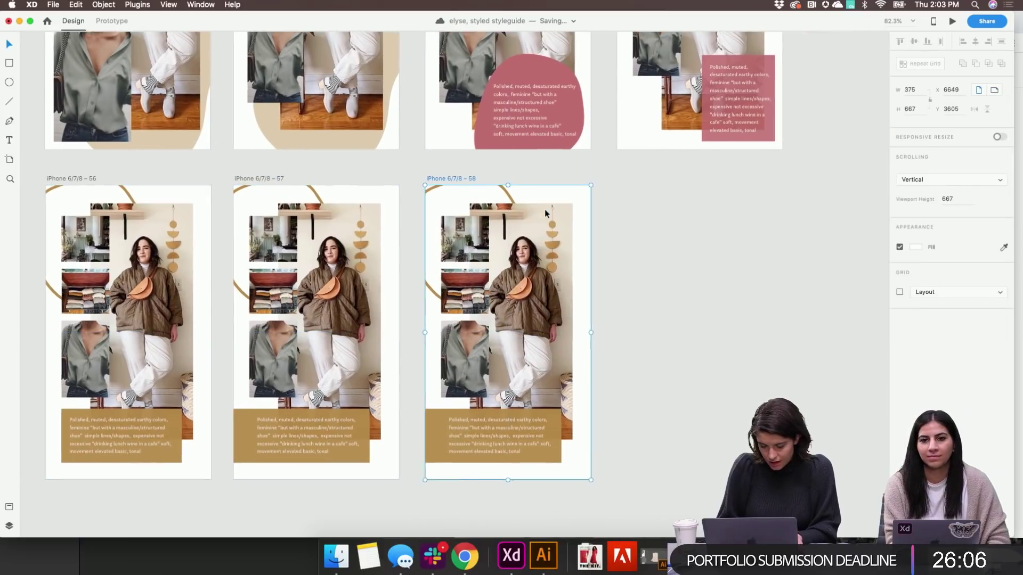
scroll(545, 209, "right", 2)
left_click_drag(370, 421, 382, 423)
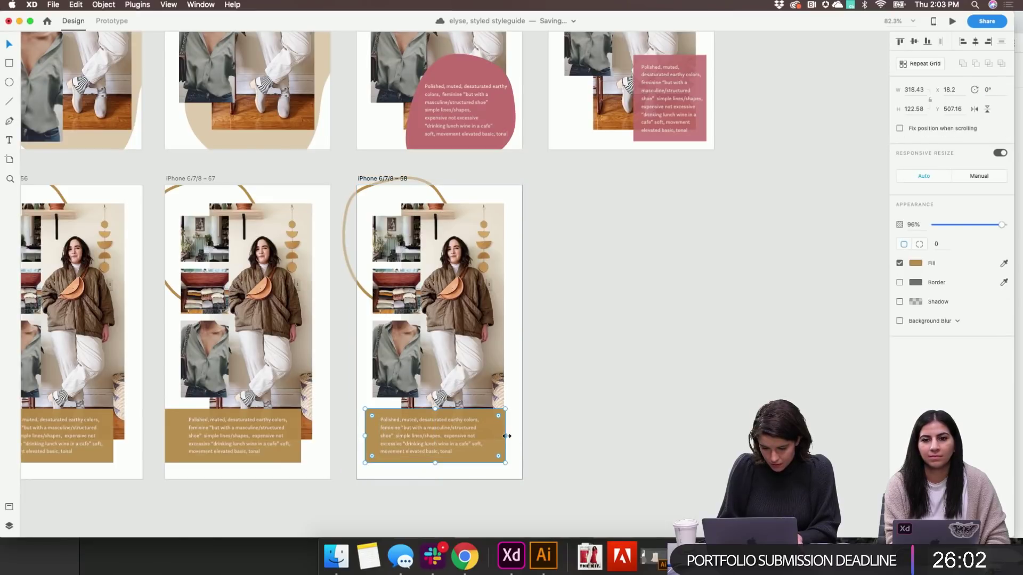
left_click_drag(507, 437, 534, 436)
left_click(604, 421)
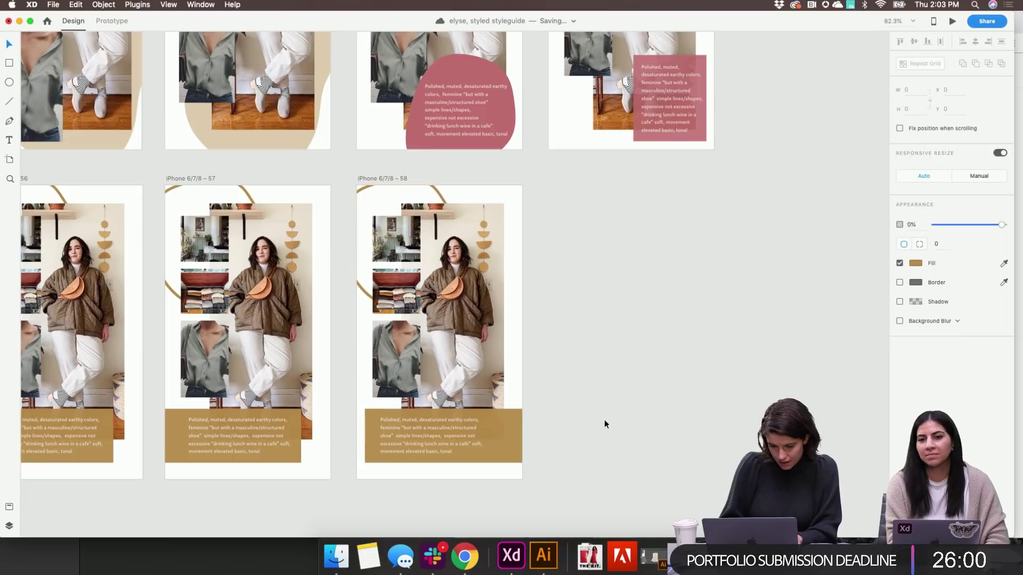
key("super+z")
key("super+z")
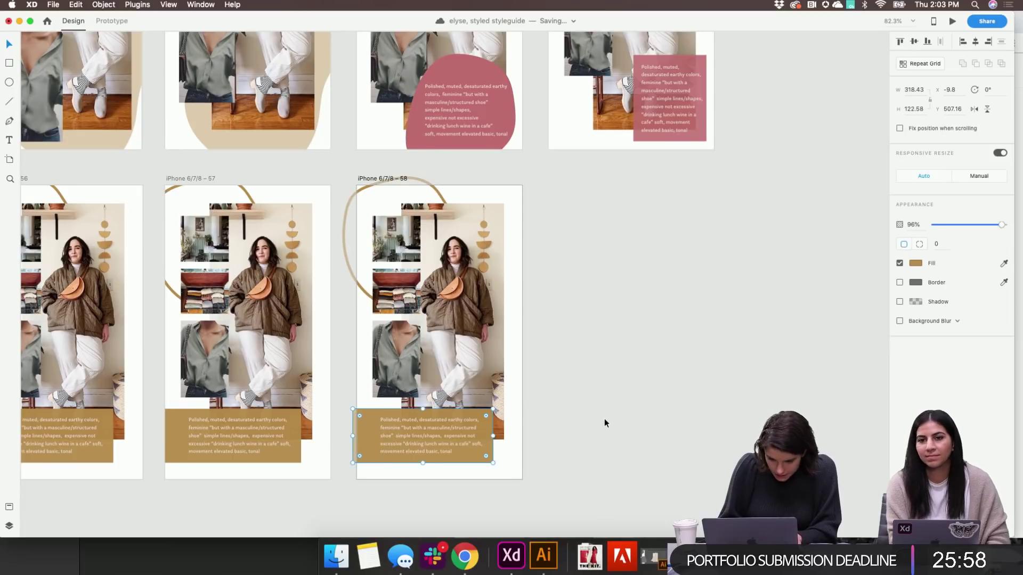
left_click(379, 179)
key("Delete")
Duplicate the iPhone 6/7/8 – 56 artboard again and place the copy to the right of iPhone 6/7/8 – 57
scroll(380, 178, "left", 2)
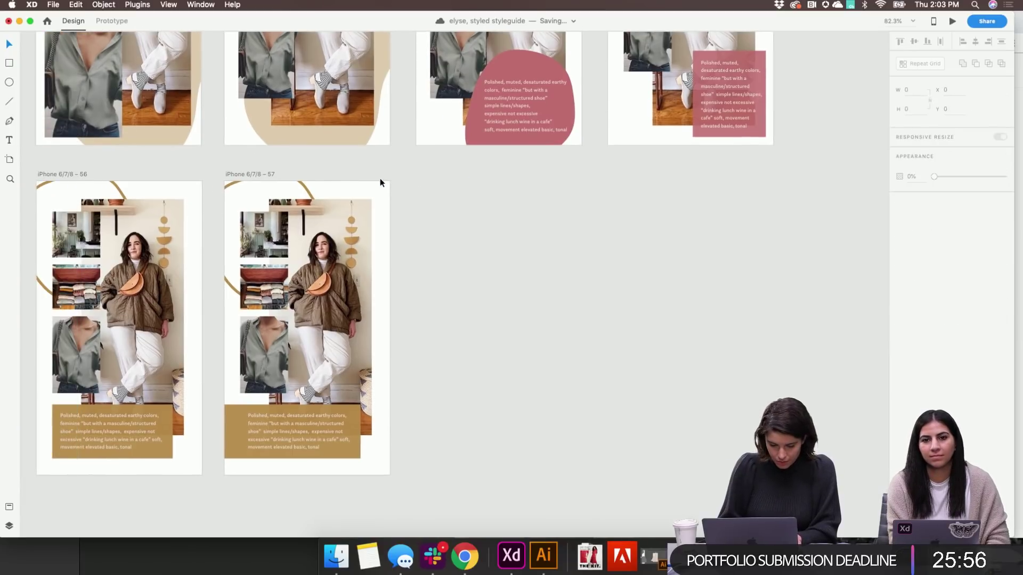
left_click_drag(79, 179, 457, 179)
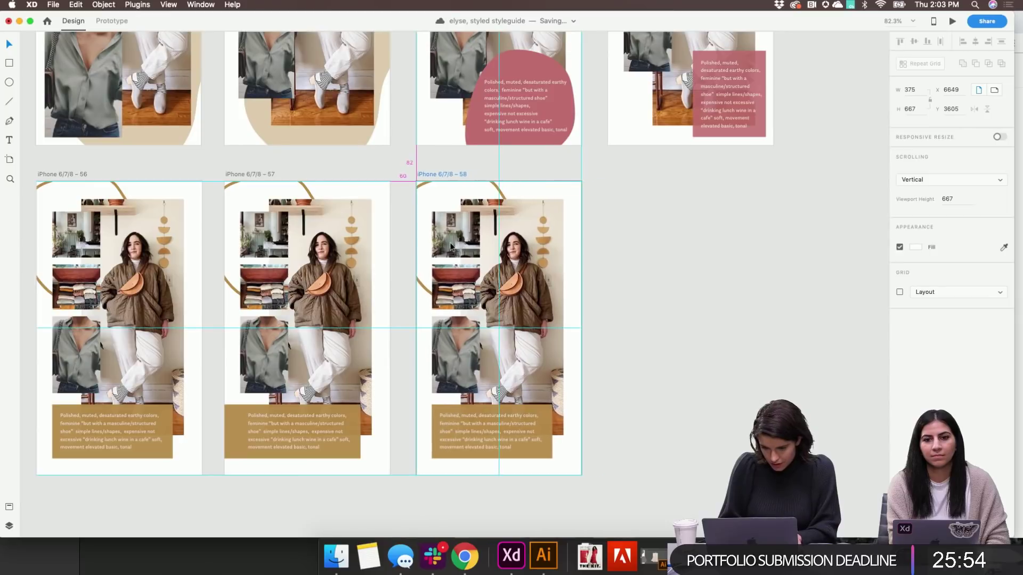
scroll(450, 246, "right", 3)
scroll(450, 246, "down", 1)
scroll(450, 246, "up", 5)
Extend the newest copy's gold traits rectangle past the artboard's right edge, to about 357 wide
left_click(257, 408)
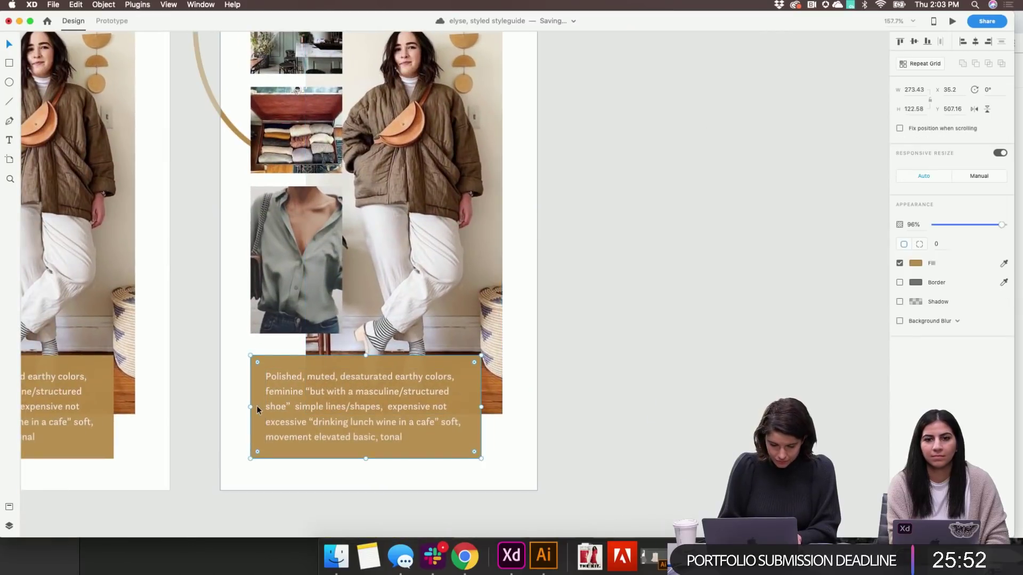
left_click_drag(479, 408, 552, 411)
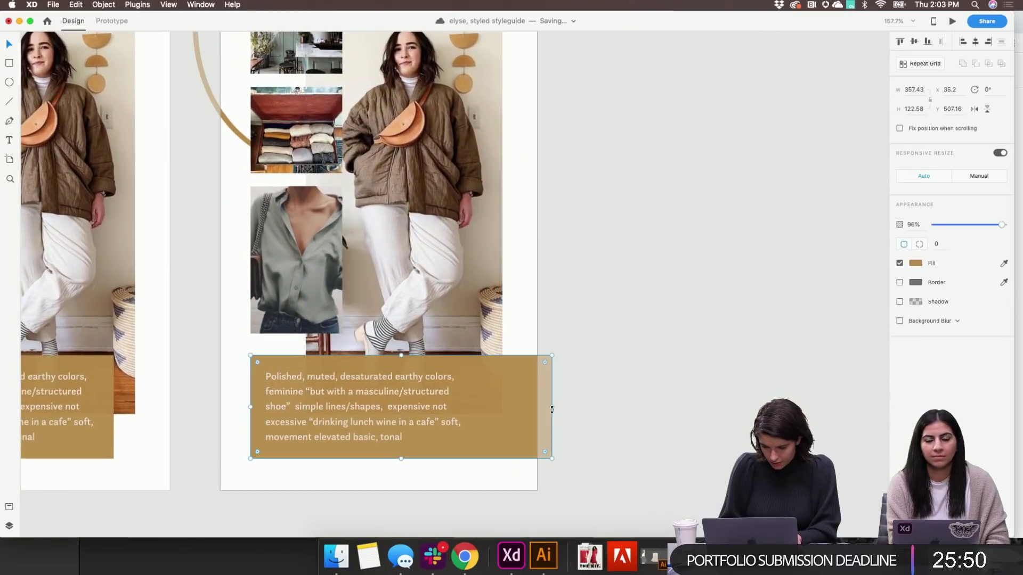
left_click(637, 442)
Right-align the traits text on the newest copy and shift it right to about X 106
left_click(354, 434)
left_click_drag(354, 434, 405, 427)
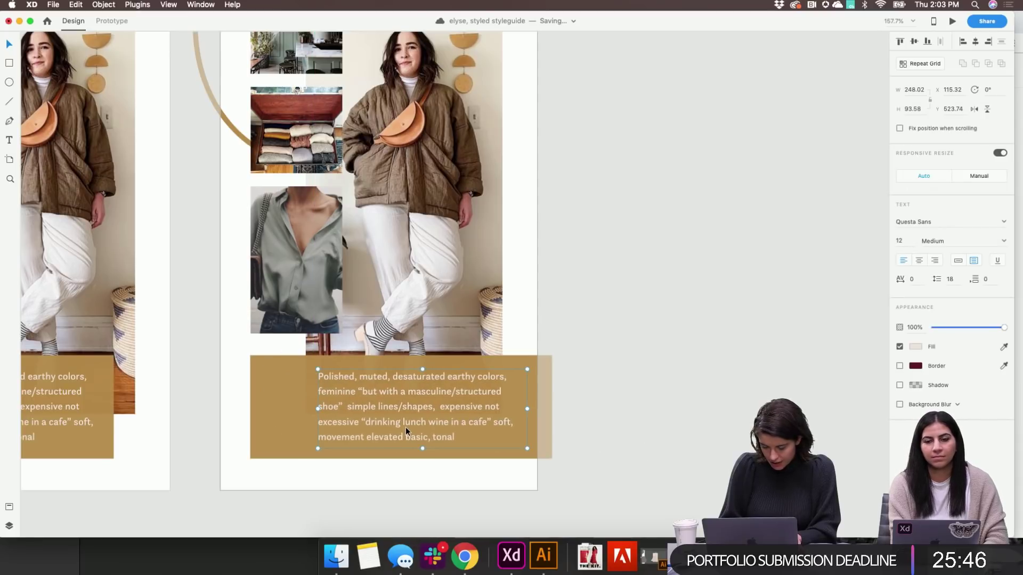
left_click(936, 261)
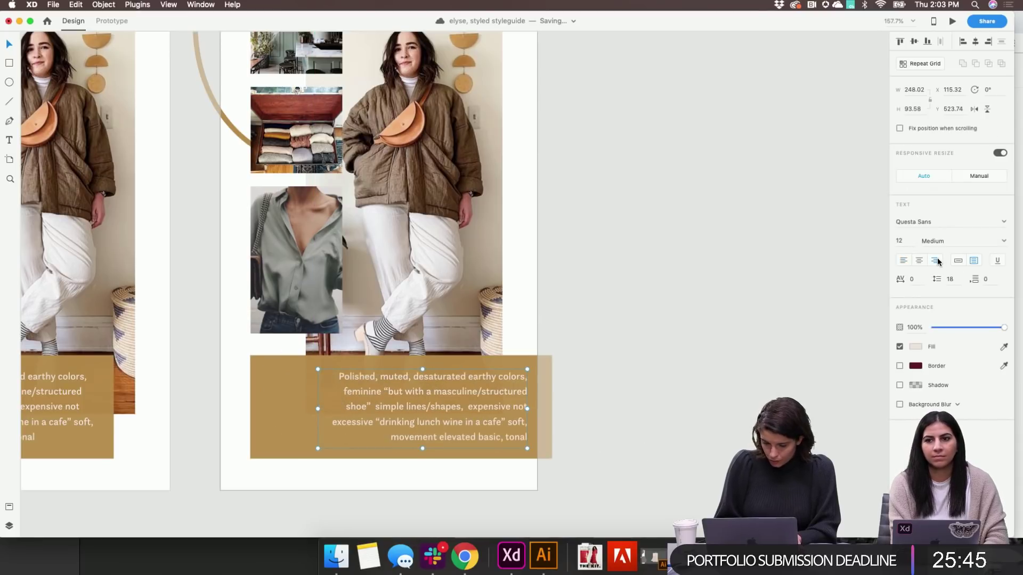
left_click(658, 353)
mouse_move(481, 406)
left_mouse_down()
mouse_move(455, 407)
mouse_move(472, 404)
left_mouse_up()
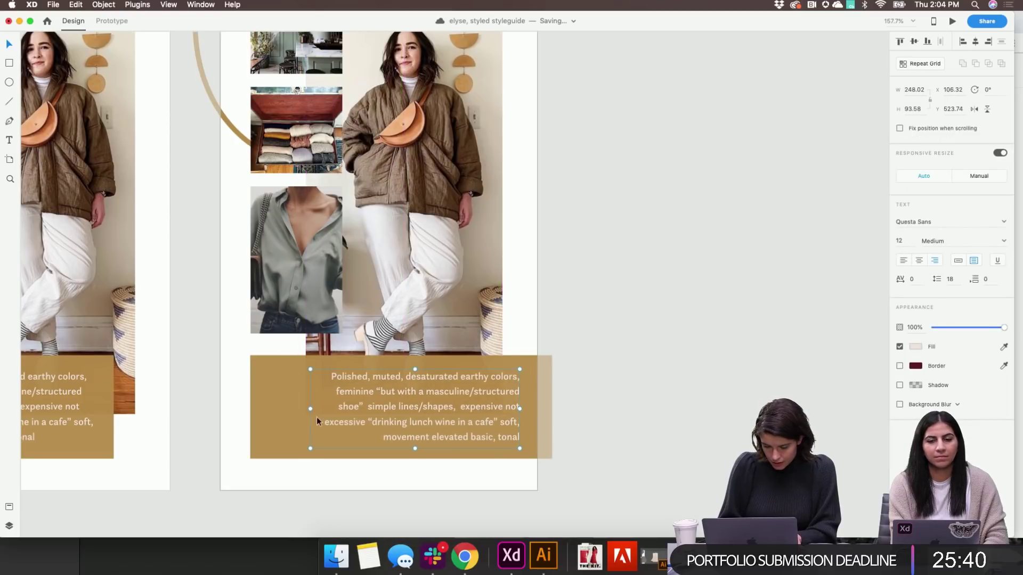
Pull the gold rectangle's left edge inward, closer to the right-aligned traits text
left_click(302, 414)
left_click_drag(251, 407, 290, 407)
left_click(649, 315)
scroll(650, 316, "down", 5)
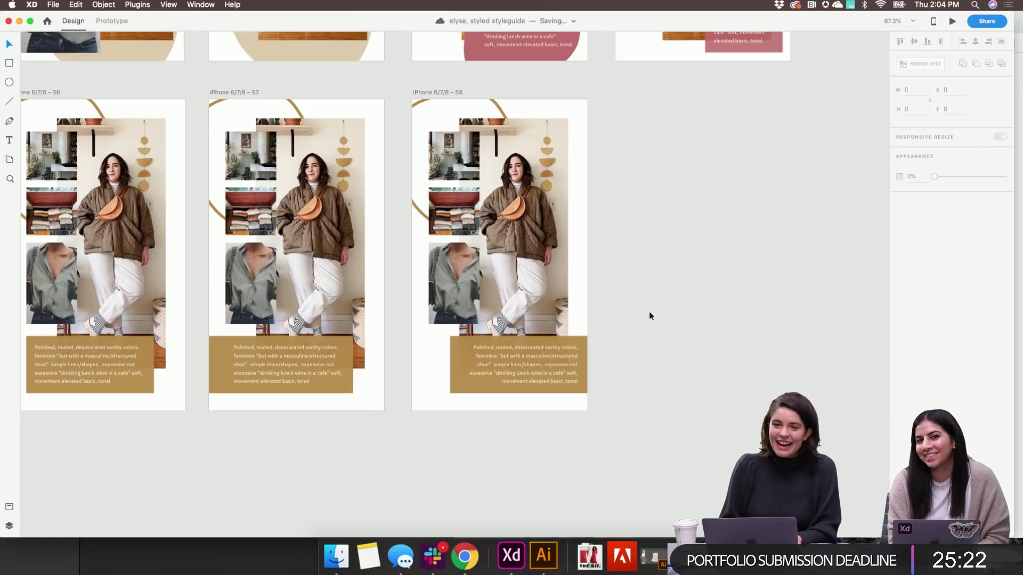
scroll(649, 316, "right", 3)
scroll(649, 316, "up", 2)
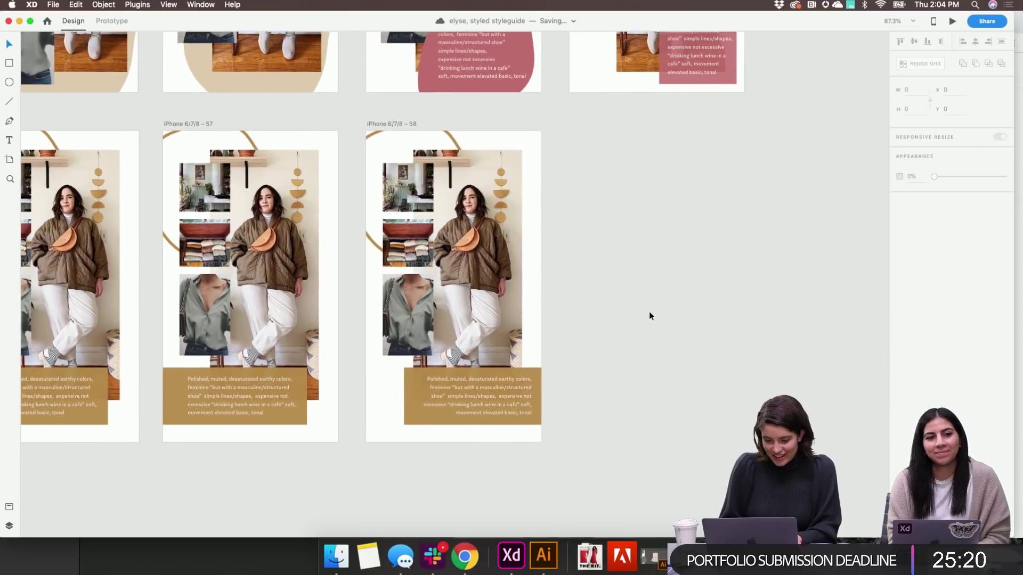
left_click(451, 143)
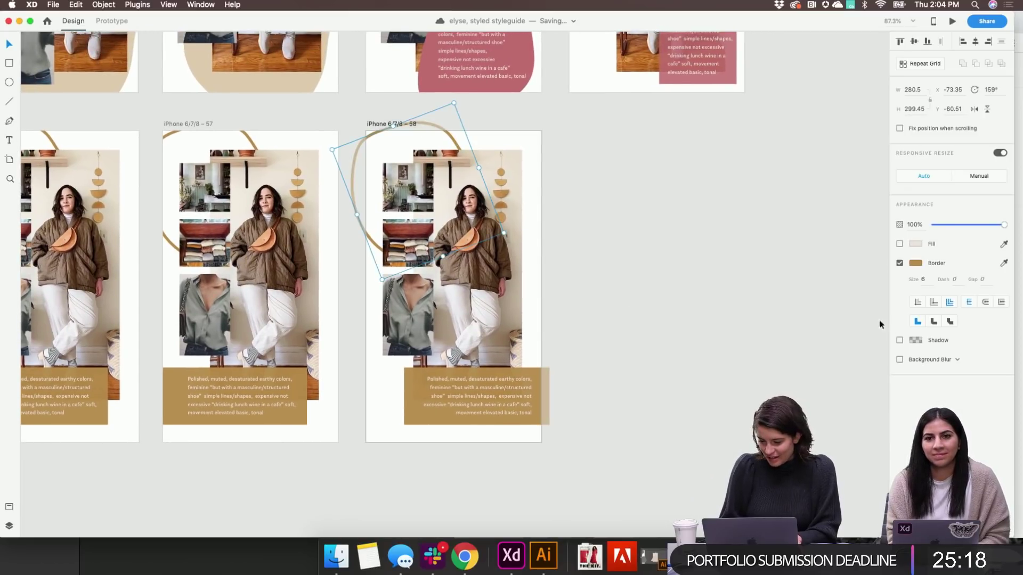
left_click(914, 265)
left_click(595, 316)
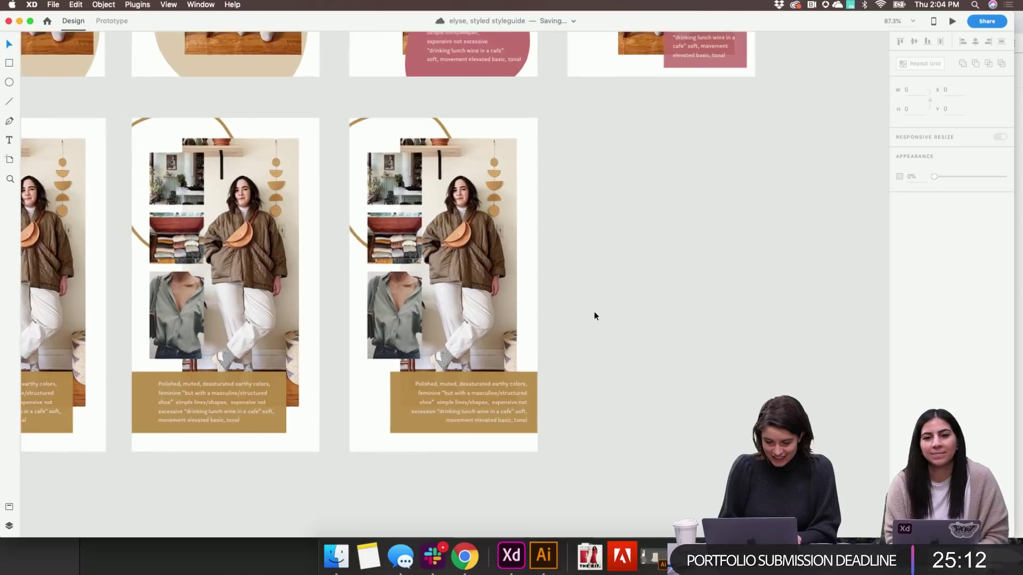
scroll(596, 316, "up", 3)
scroll(595, 316, "down", 3)
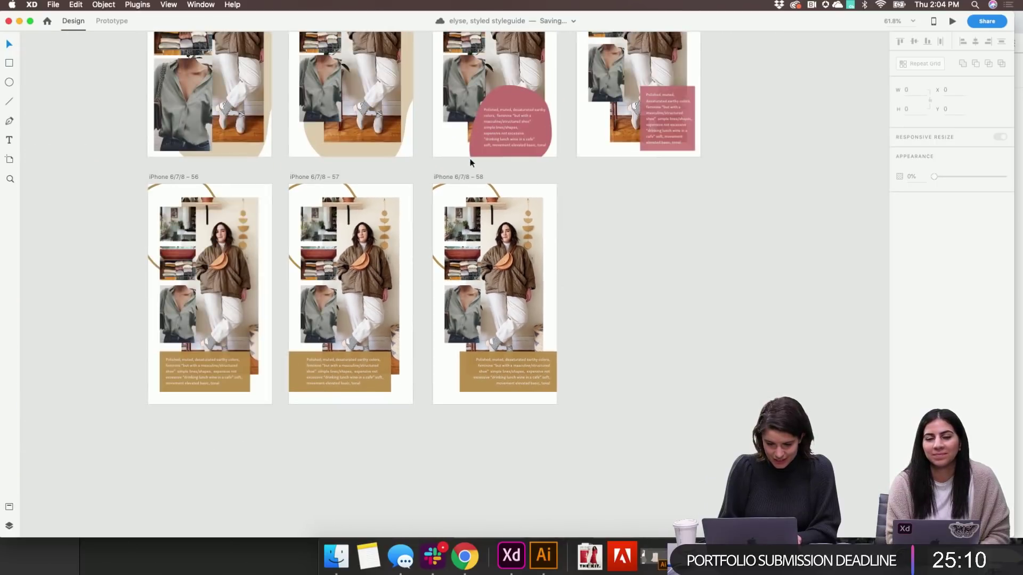
left_click_drag(449, 177, 590, 187)
scroll(590, 192, "right", 1)
scroll(590, 193, "down", 1)
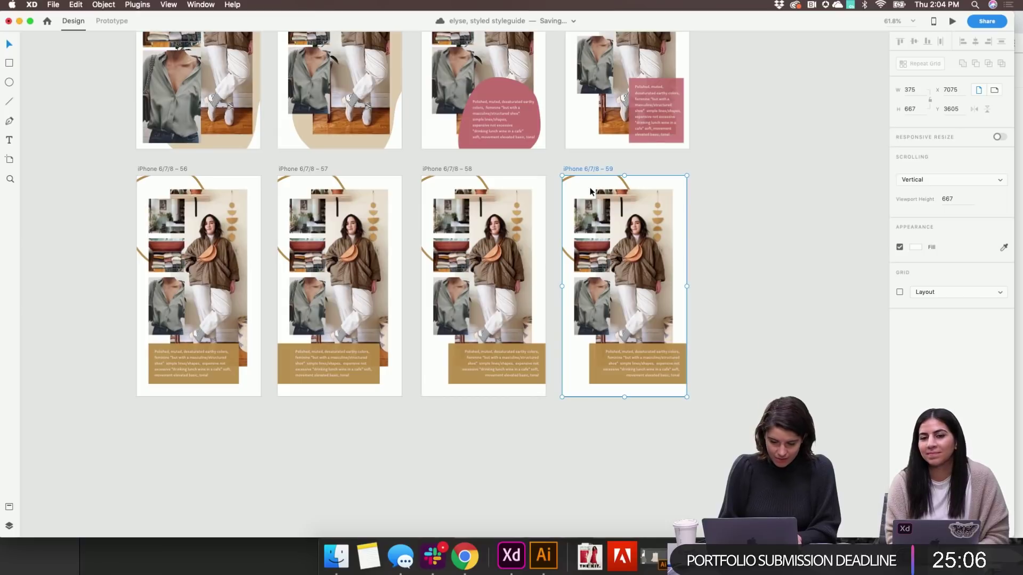
key("Delete")
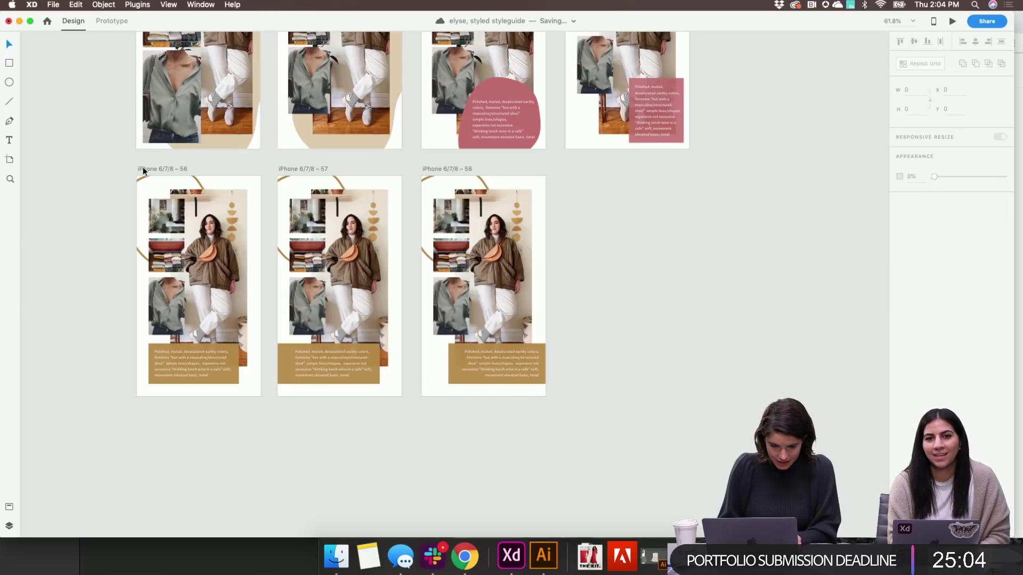
left_click_drag(143, 170, 578, 235)
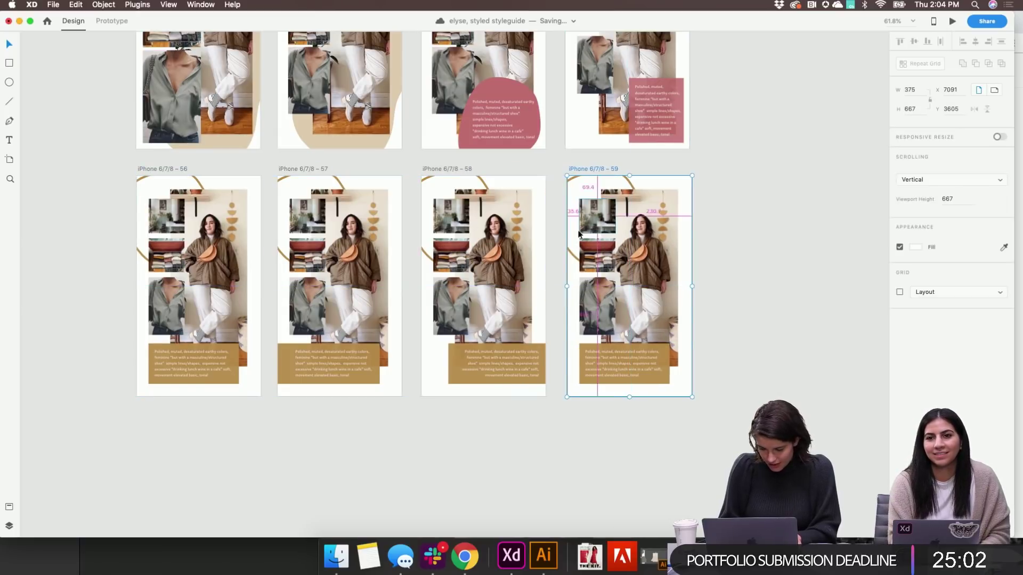
key("BackSpace")
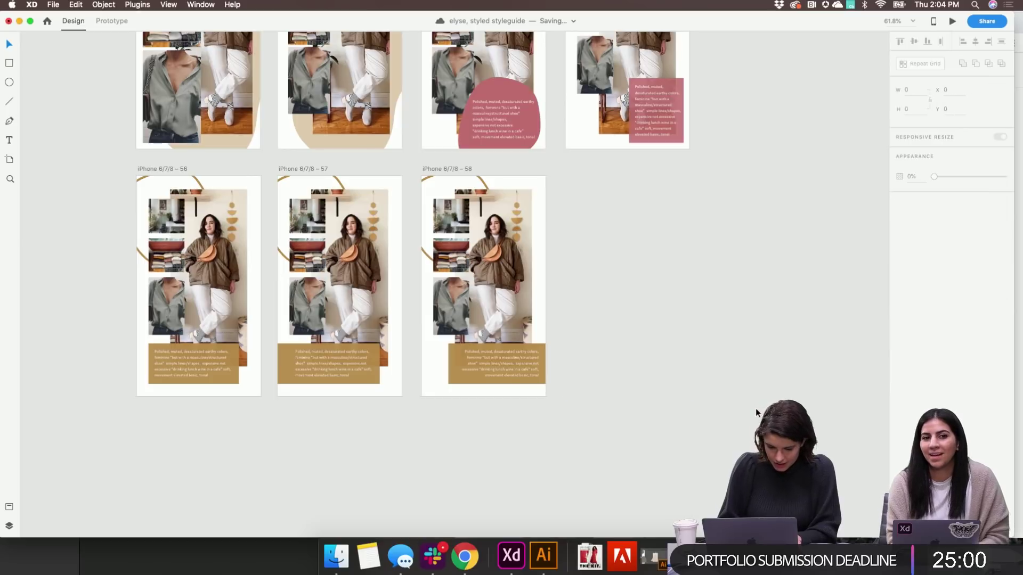
Duplicate the iPhone 6/7/8 – 57 artboard and place the copy to the right of iPhone 6/7/8 – 58
left_click(308, 169)
key("super+d")
left_click_drag(612, 210, 592, 211)
scroll(589, 210, "up", 5)
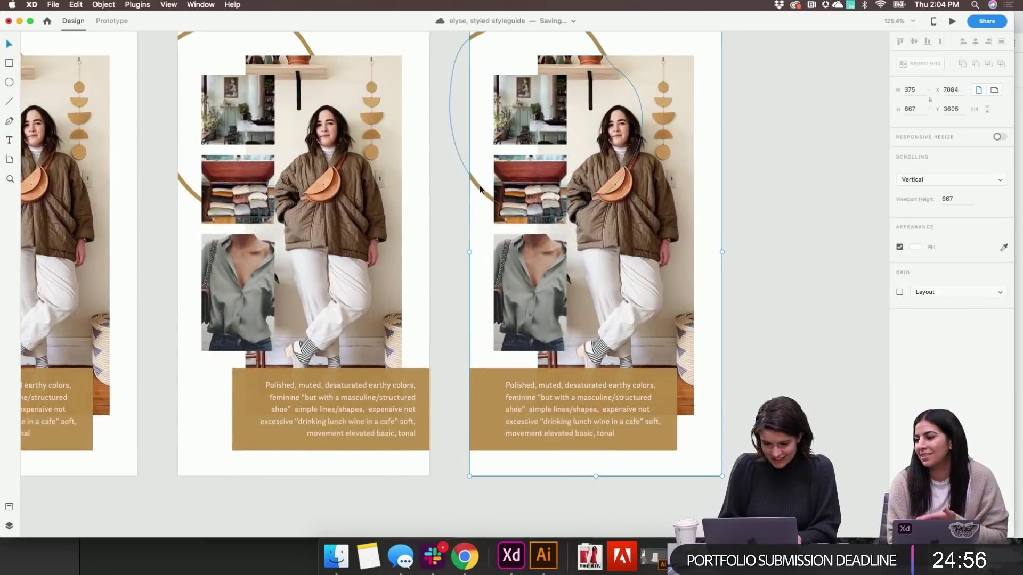
Recolor the newest copy's traits rectangle with the saved rose swatch, RGB 193, 110, 112
left_click(477, 419)
scroll(478, 419, "right", 5)
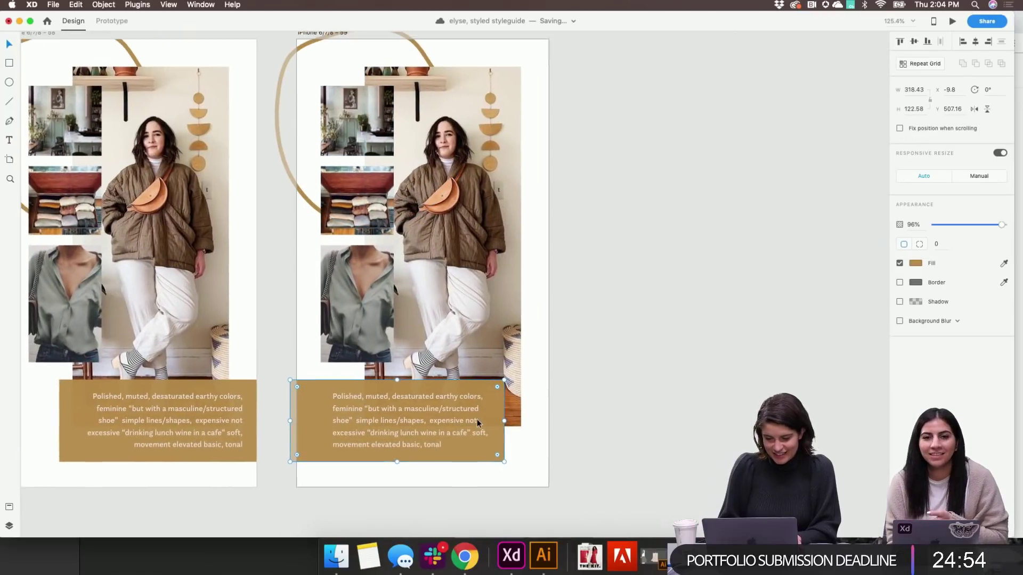
left_click(916, 263)
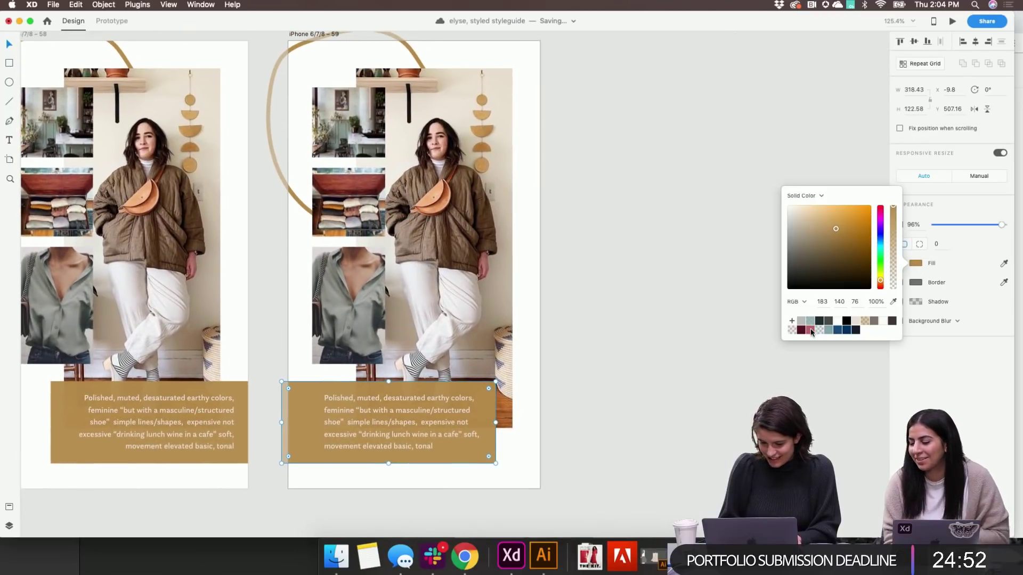
left_click(811, 330)
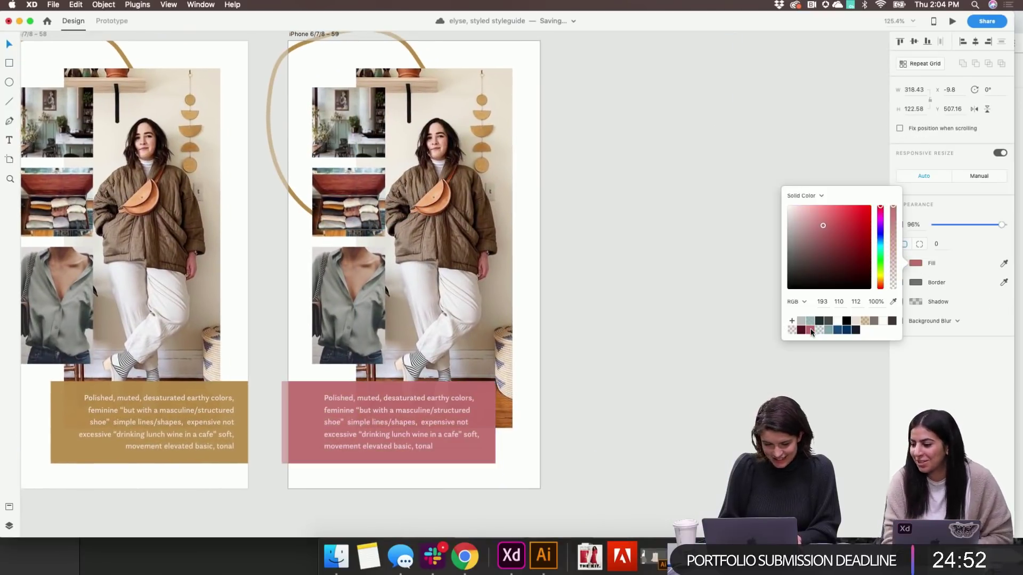
Change the border of the curved outline shape on iPhone 6/7/8 – 59 to the saved rose swatch
left_click(267, 101)
left_click(916, 263)
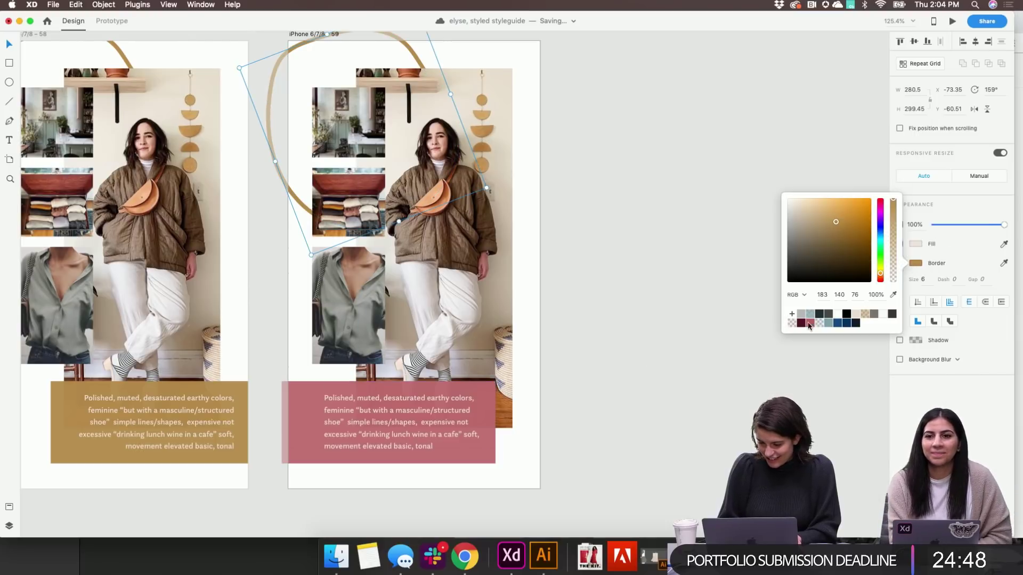
left_click(810, 323)
left_click(665, 409)
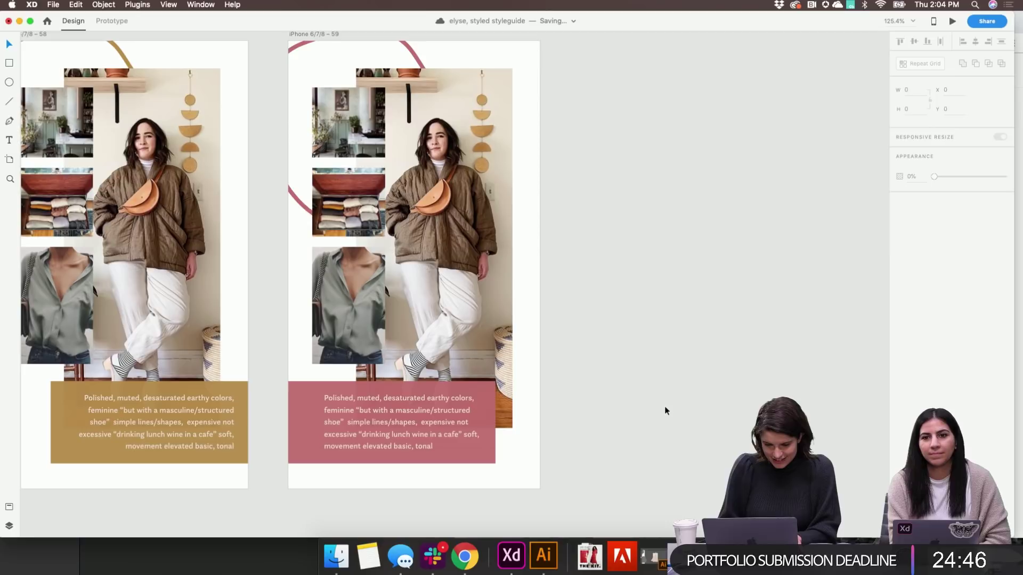
Duplicate the rose iPhone 6/7/8 – 59 artboard and place the copy to its right
scroll(664, 406, "down", 3)
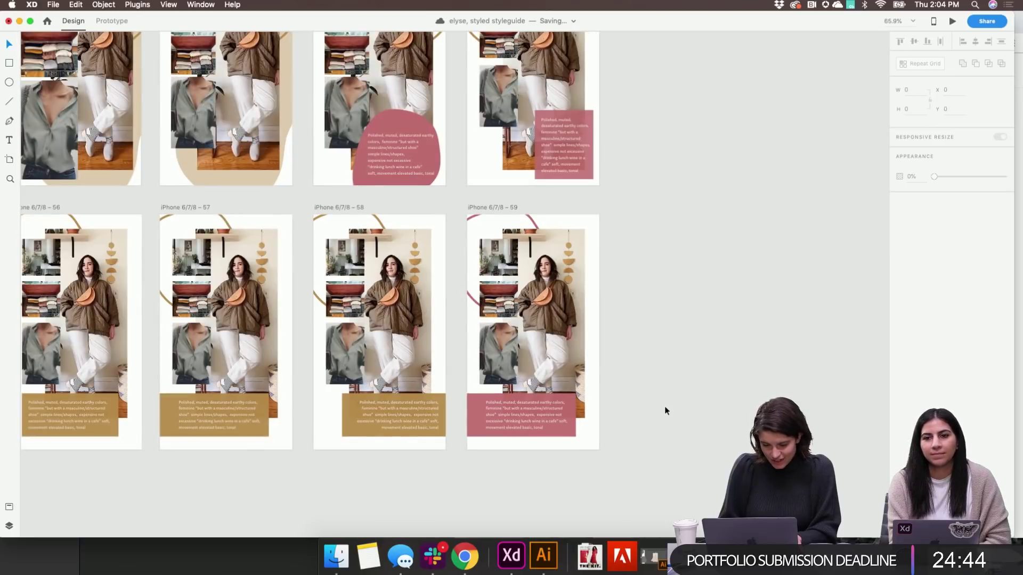
scroll(664, 406, "up", 2)
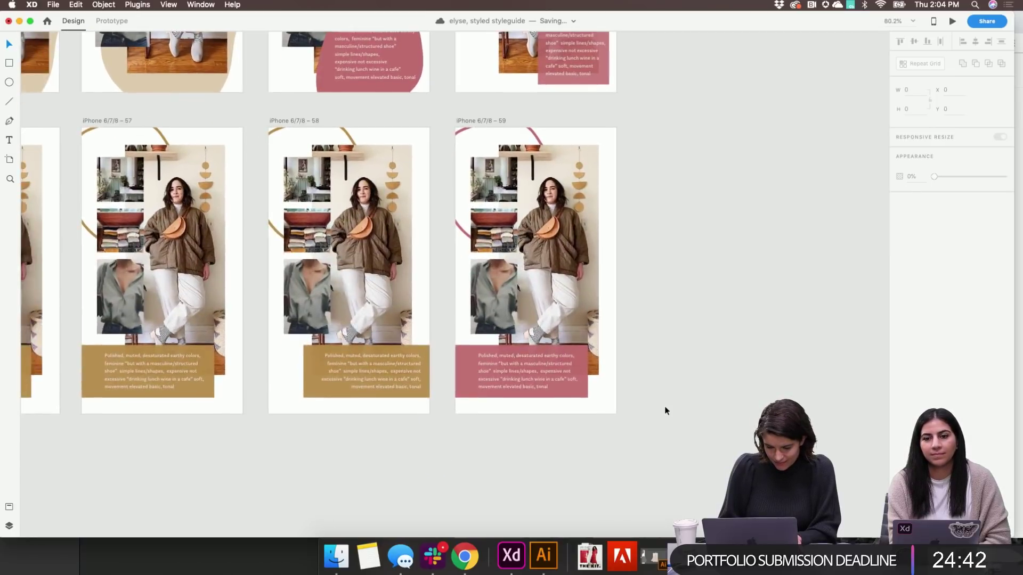
left_click(457, 384)
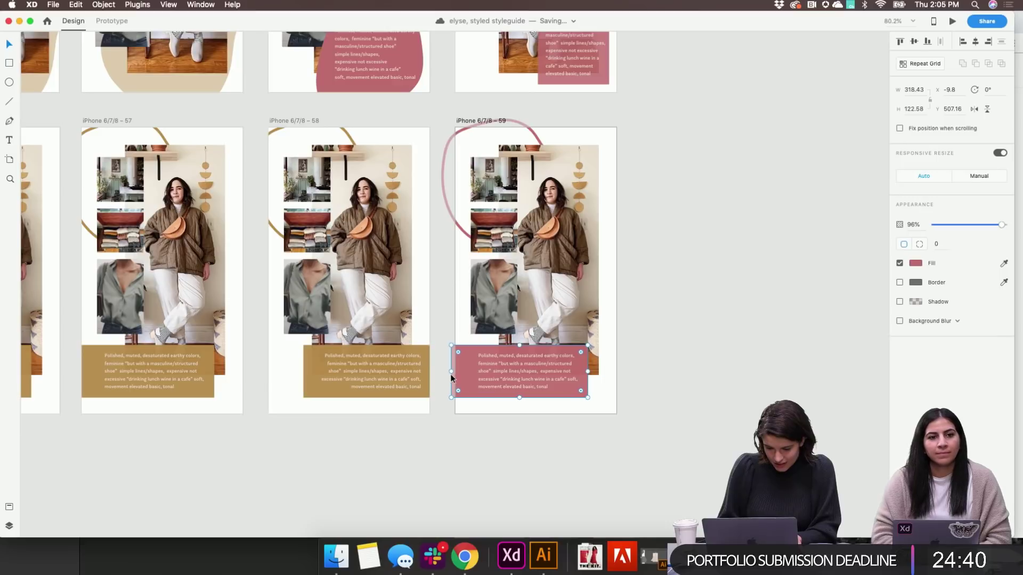
scroll(633, 287, "down", 5)
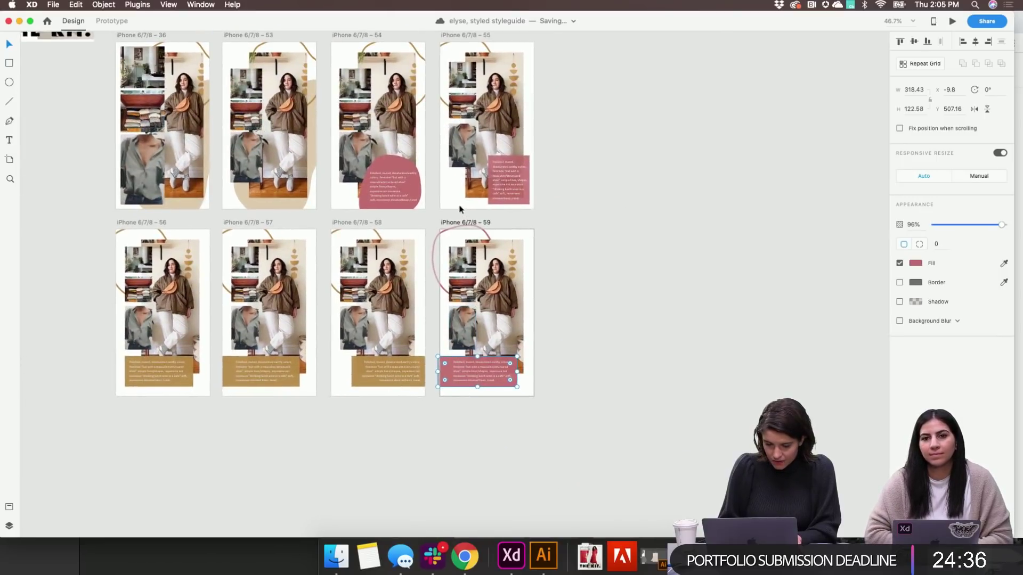
scroll(463, 224, "down", 6)
scroll(432, 280, "up", 6)
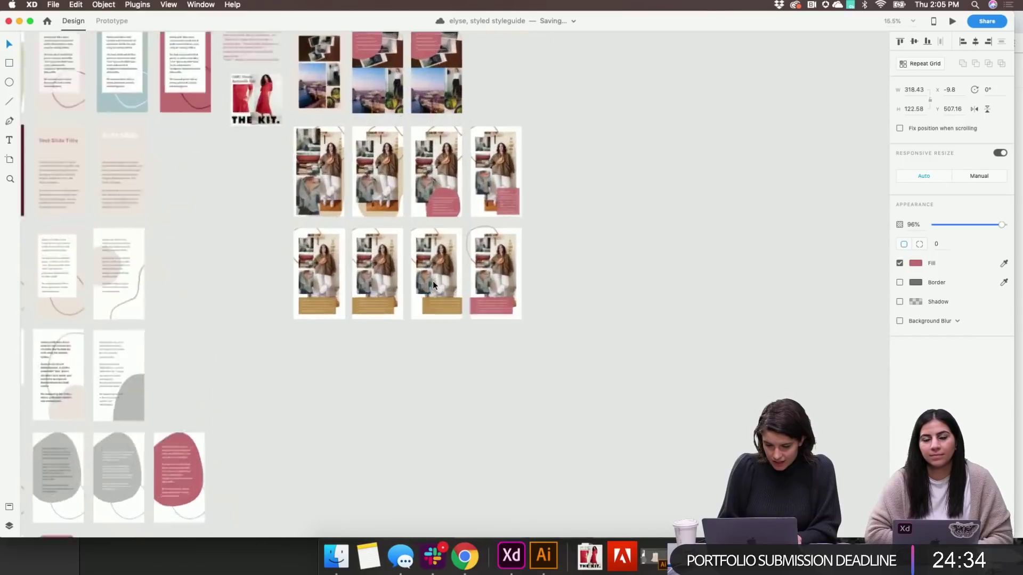
left_click(539, 162)
left_click_drag(539, 162, 660, 165)
left_click(633, 411)
scroll(634, 411, "right", 3)
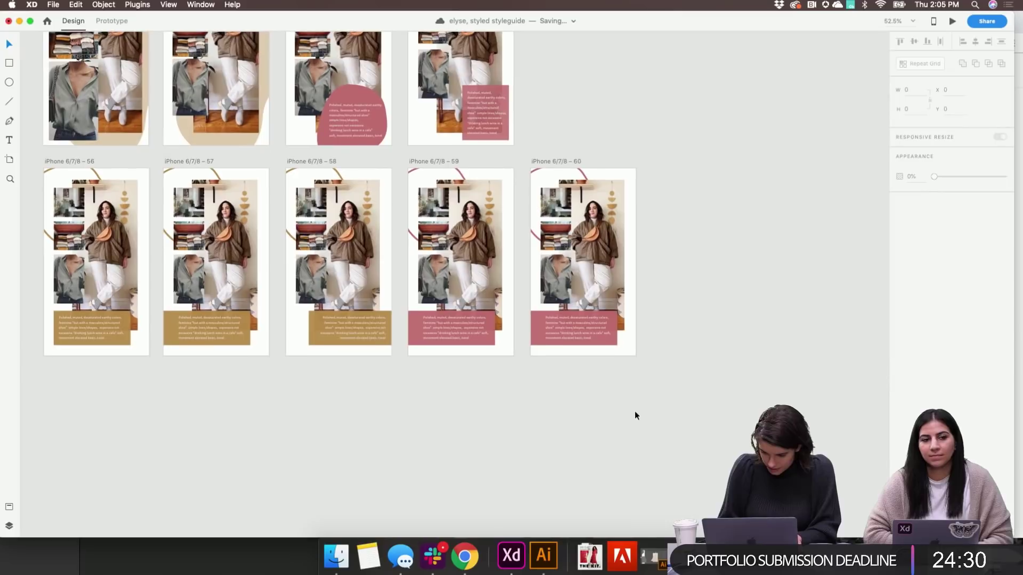
Extend the newest copy's rose rectangle past the artboard's bottom edge to about 246 high, and pull its left edge in to align with the small photos
left_click(536, 325)
scroll(536, 325, "up", 3)
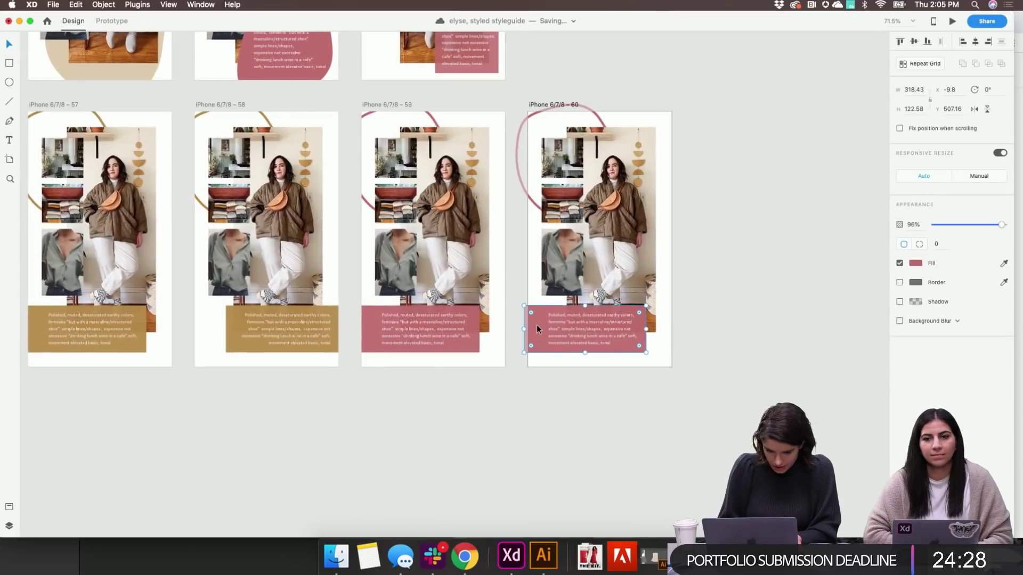
scroll(536, 324, "left", 5)
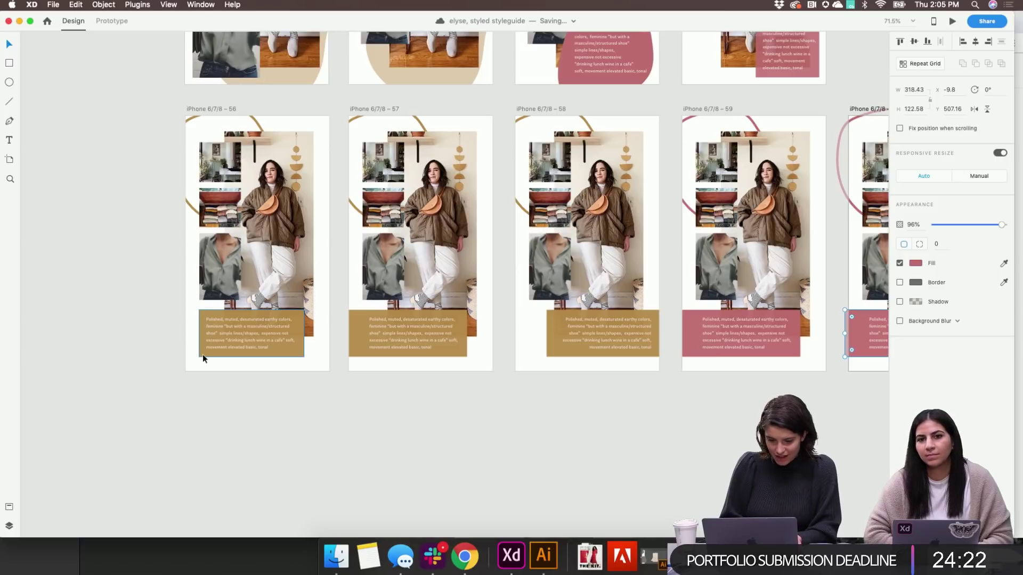
scroll(202, 354, "right", 8)
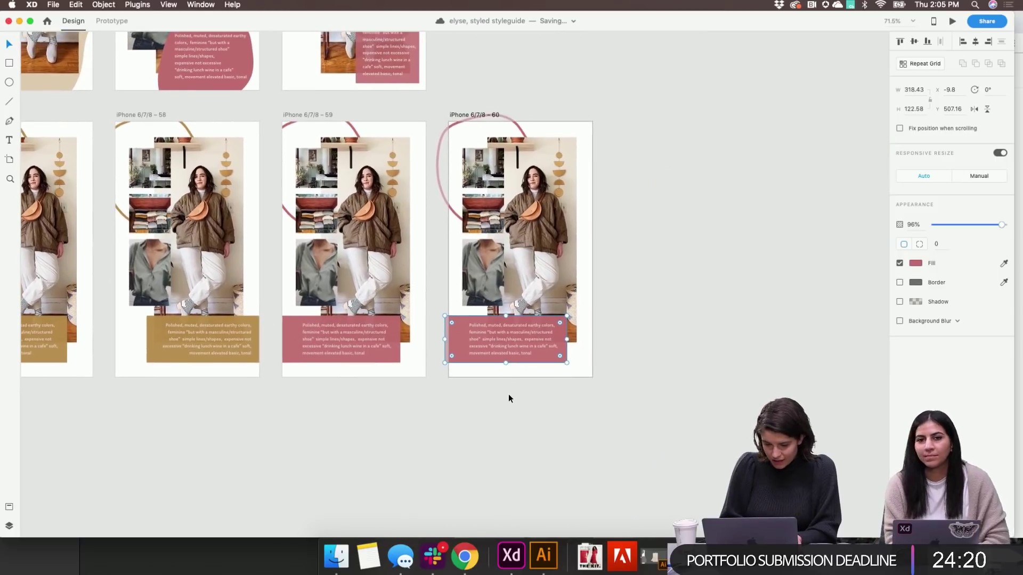
left_click_drag(506, 363, 506, 410)
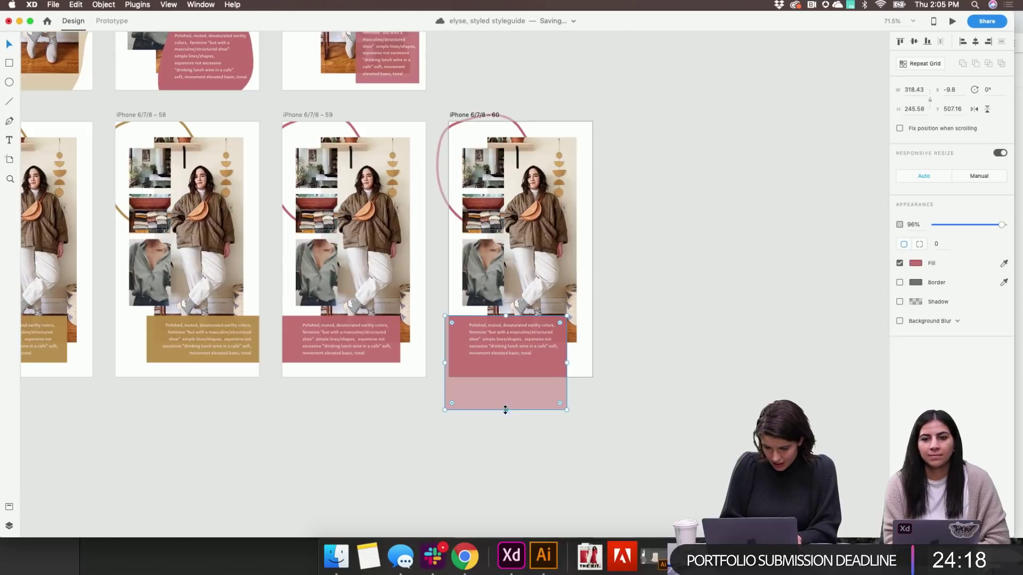
left_click_drag(444, 363, 462, 363)
left_click(427, 428)
Move the traits text down within the taller rose rectangle on iPhone 6/7/8 – 60, to about Y 537
scroll(427, 428, "up", 3)
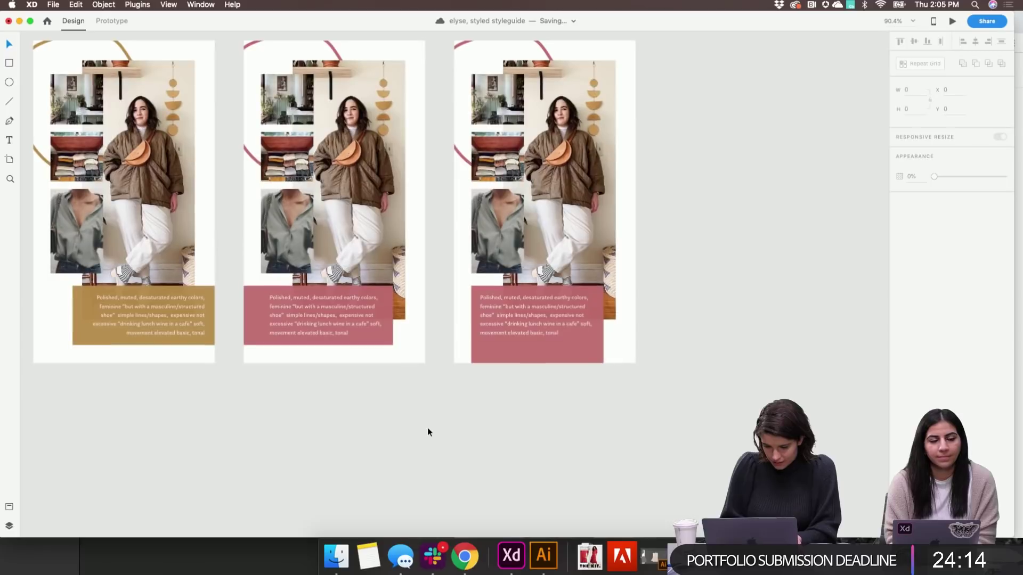
scroll(429, 427, "right", 2)
left_click(414, 349)
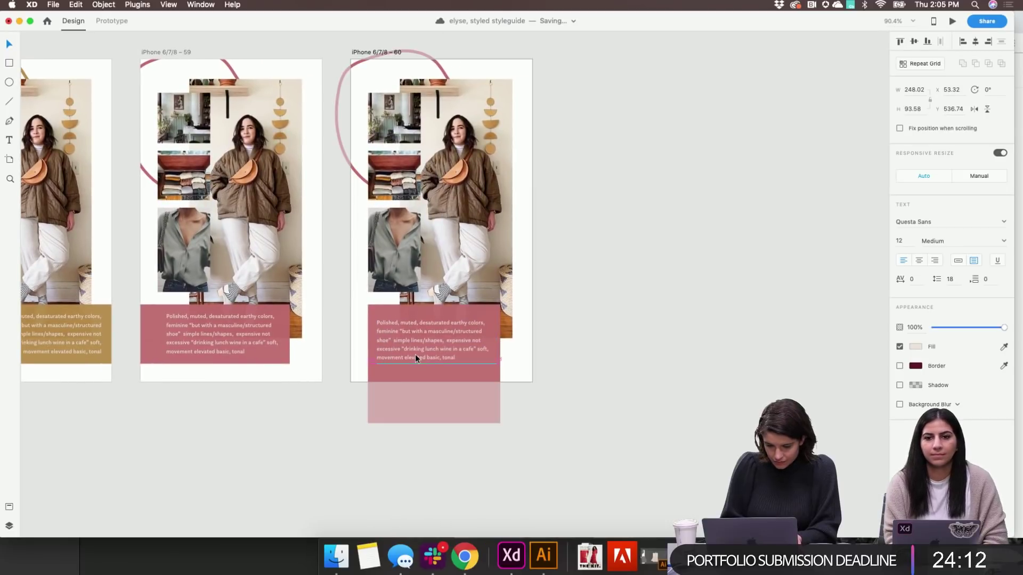
left_click(327, 433)
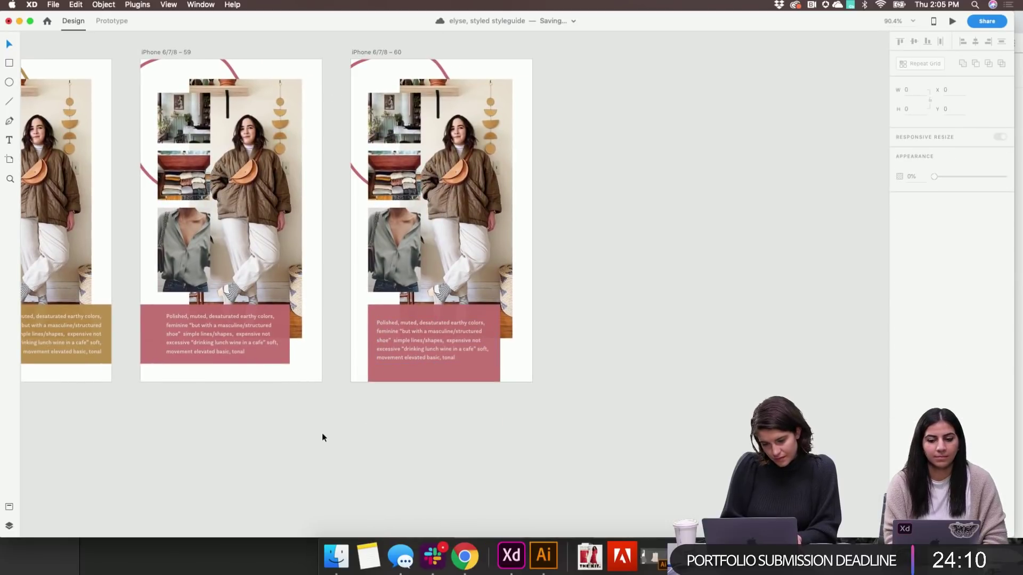
Duplicate the iPhone 6/7/8 – 60 artboard into a new row directly below iPhone 6/7/8 – 56, at about X 5788, Y 4331
scroll(322, 433, "down", 5)
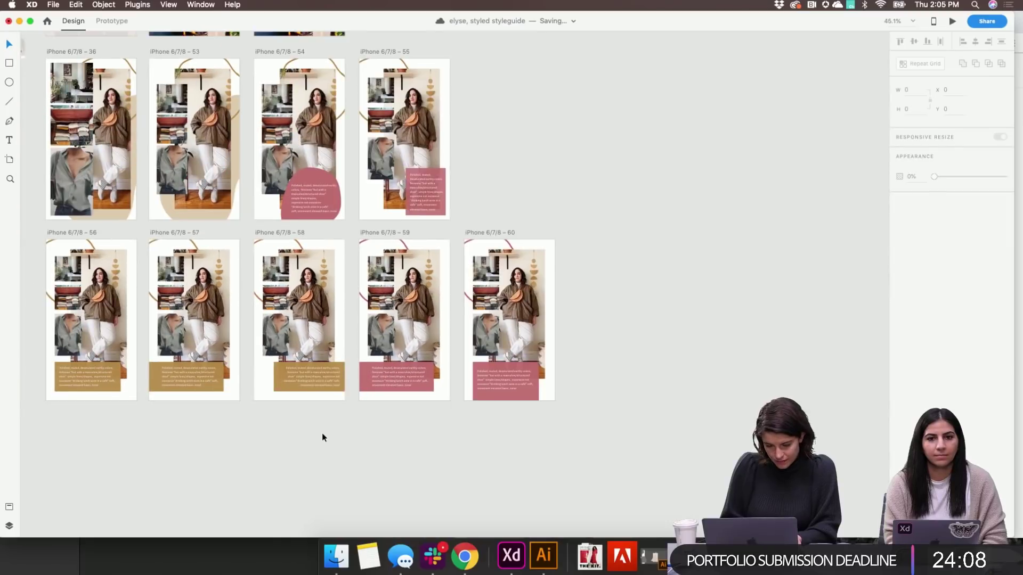
scroll(322, 432, "left", 3)
left_click_drag(535, 212, 118, 392)
scroll(118, 392, "down", 5)
scroll(117, 392, "left", 1)
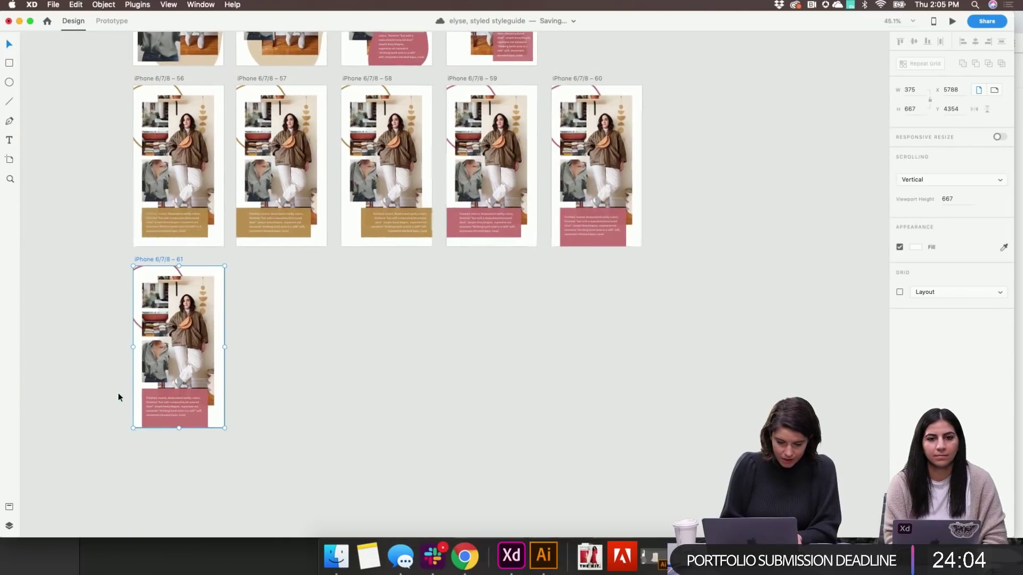
scroll(203, 274, "up", 5)
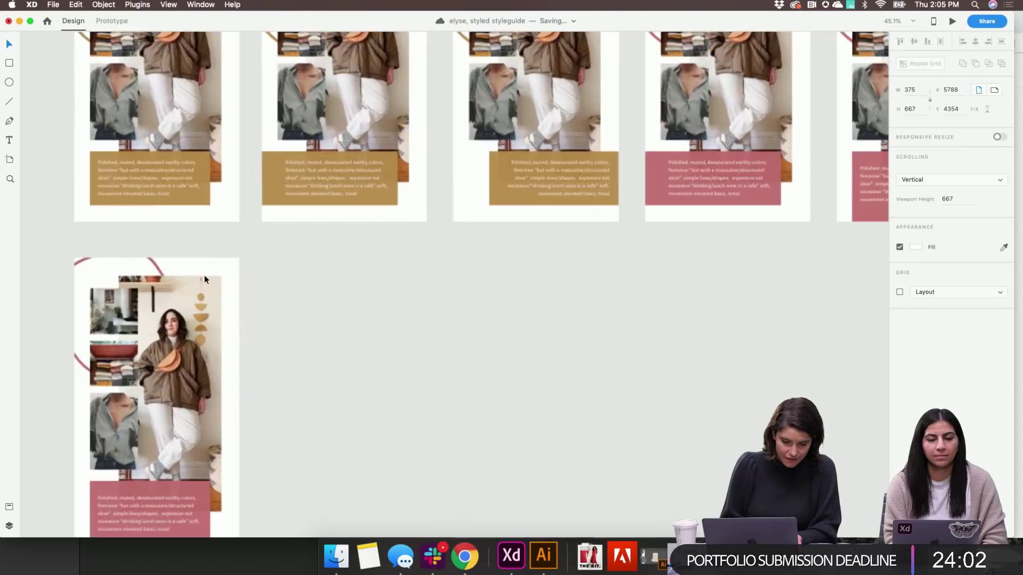
left_click_drag(187, 201, 187, 191)
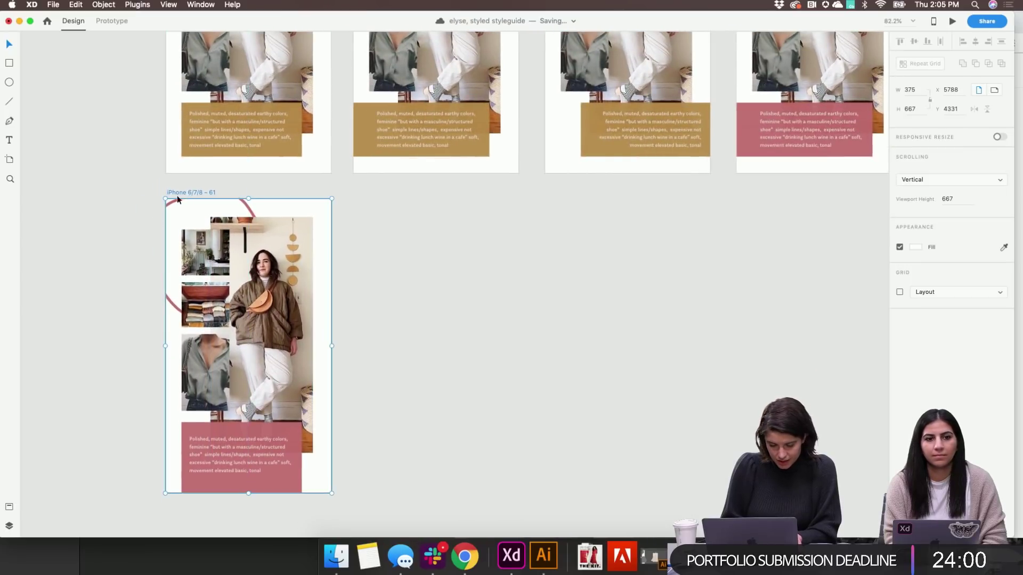
Copy the tan blob from iPhone 6/7/8 – 53 and paste it behind the photos on iPhone 6/7/8 – 61
left_click(124, 269)
scroll(123, 269, "down", 1)
scroll(123, 267, "down", 3)
left_click(313, 191)
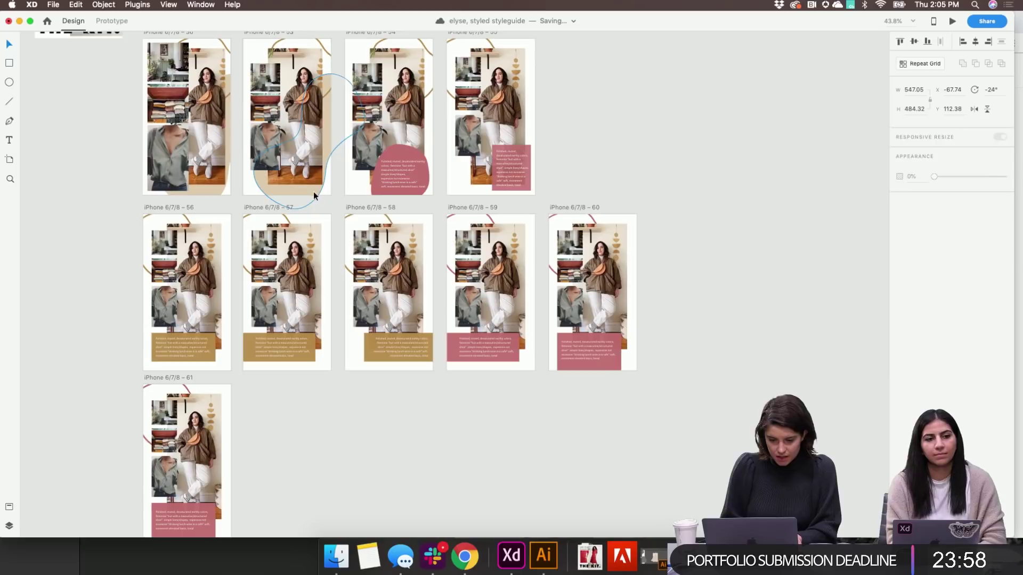
scroll(207, 304, "down", 3)
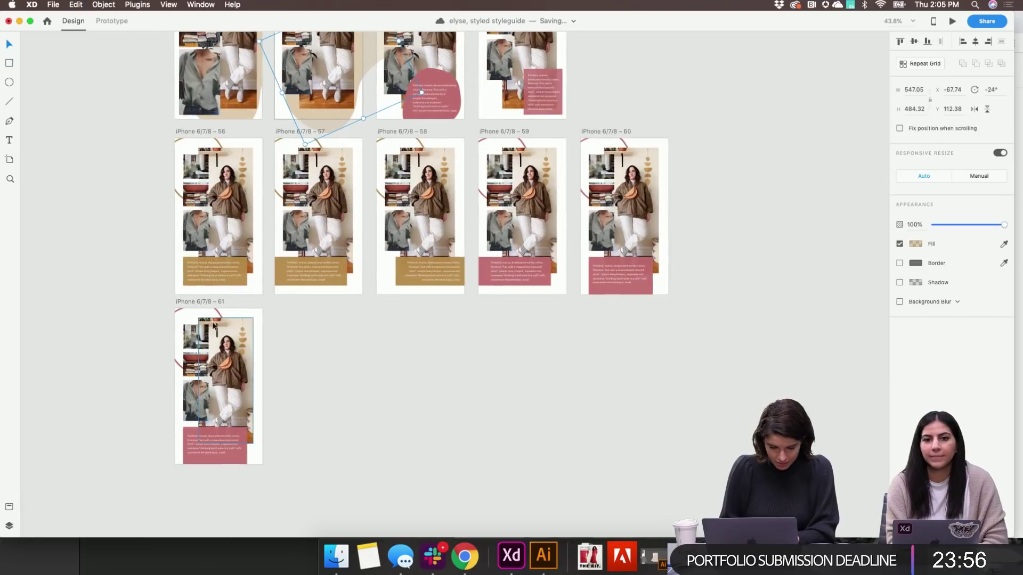
left_click(207, 304)
key("super+v")
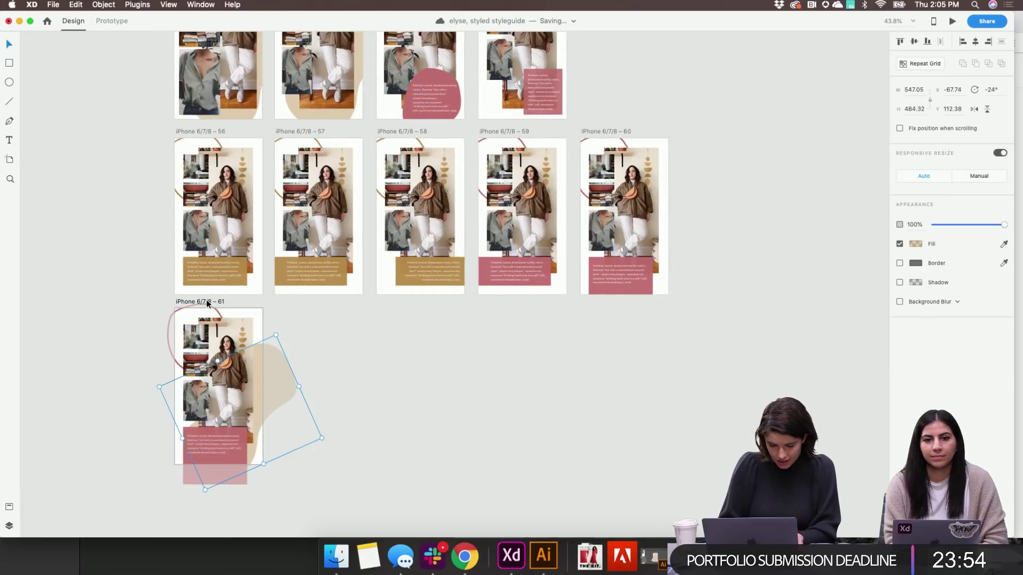
scroll(329, 353, "up", 5)
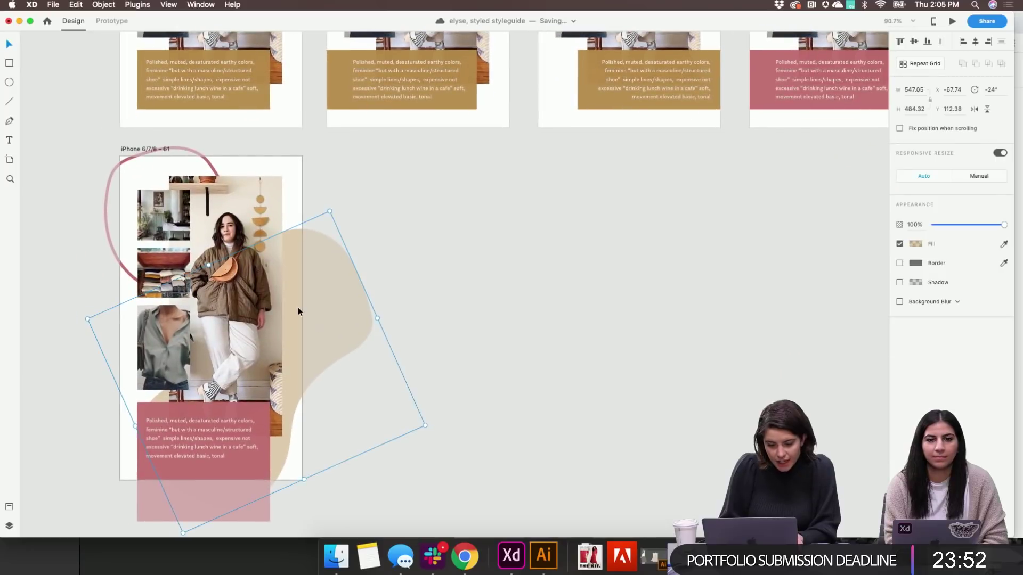
left_click(22, 282)
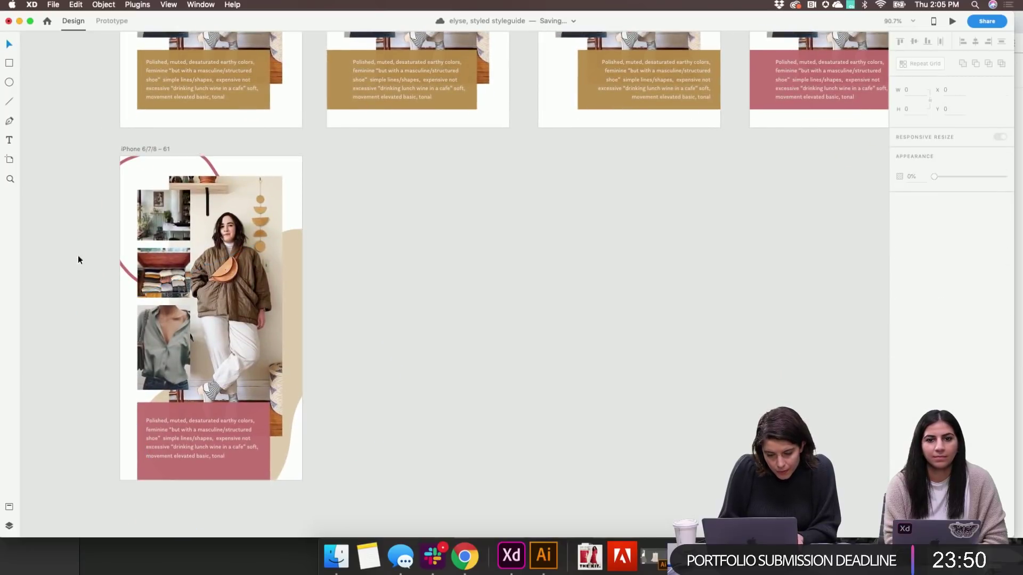
Move the pasted tan blob straight up on iPhone 6/7/8 – 61, to about Y -47
left_click(299, 301)
left_click_drag(301, 298, 302, 268)
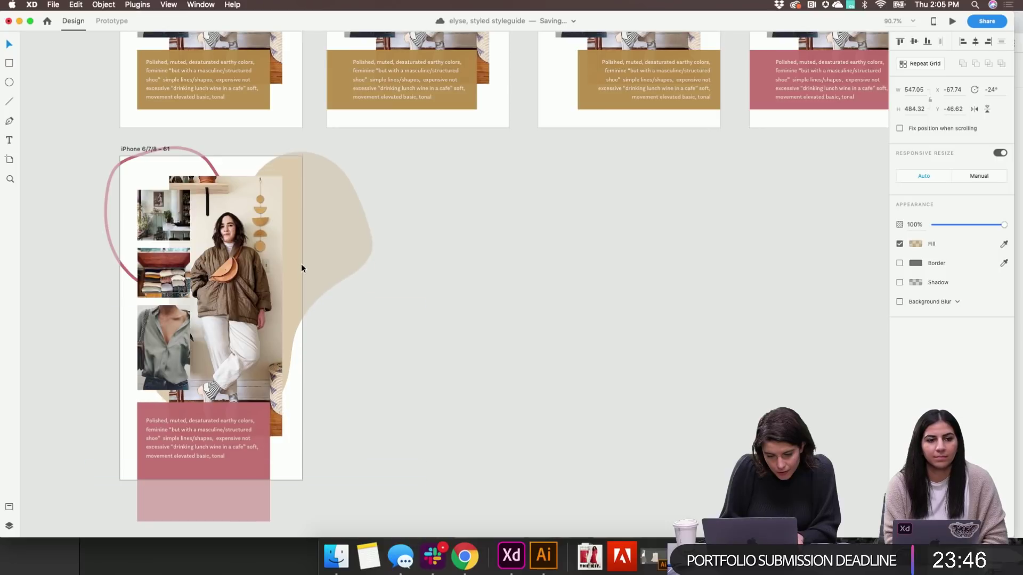
left_click(440, 287)
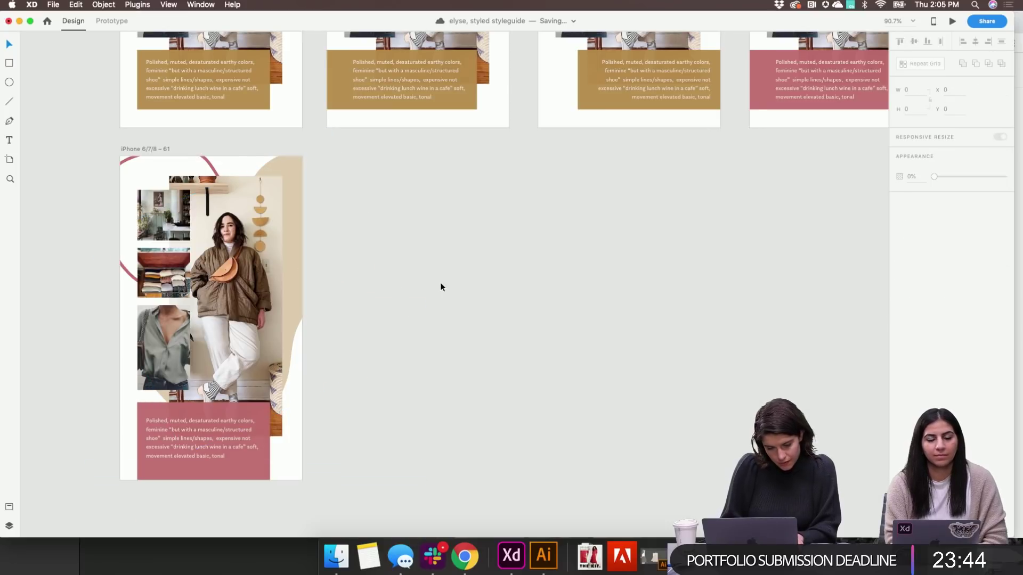
Recolor the curved blob outline's border on iPhone 6/7/8 – 61 with the tan swatch, RGB 183, 140, 76 at 45% opacity
left_click(186, 152)
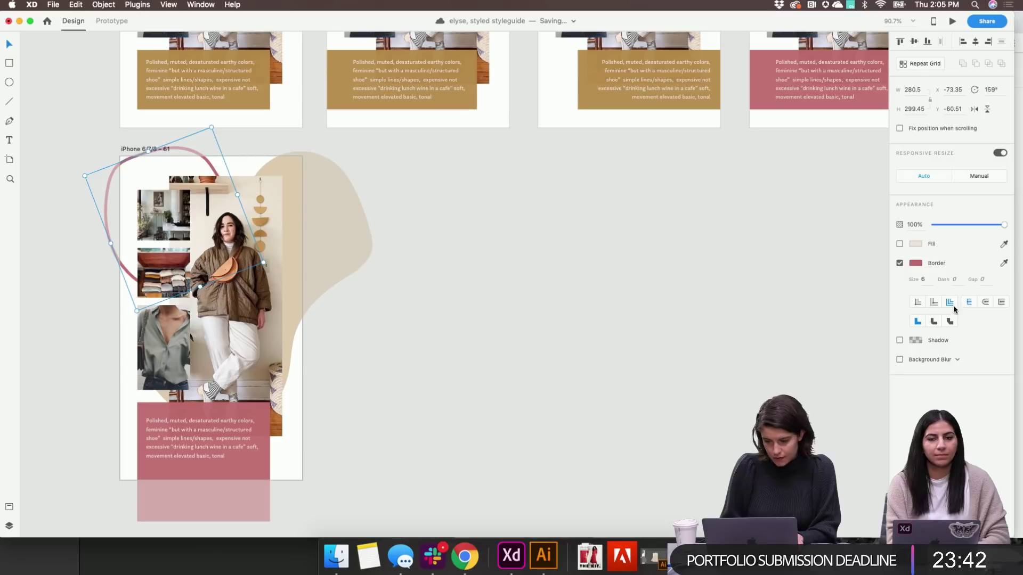
left_click(915, 264)
left_click(865, 313)
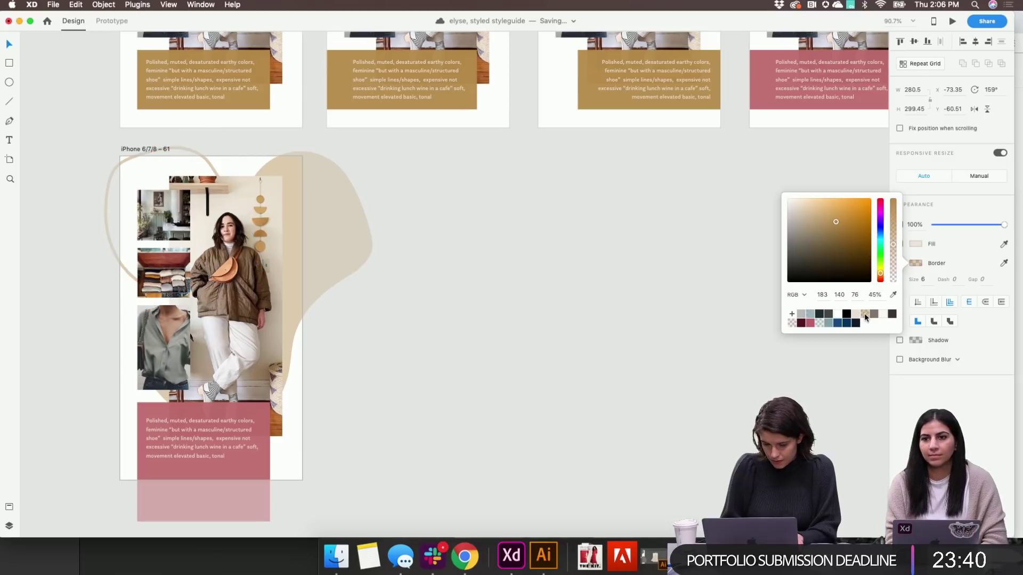
left_click(596, 350)
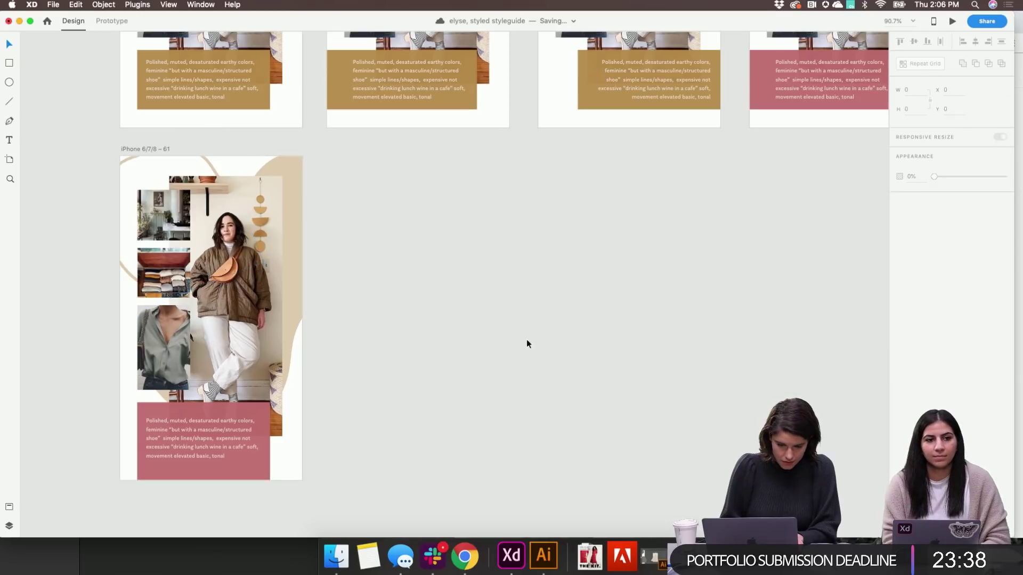
Fill the traits rectangle on iPhone 6/7/8 – 61 with gold, RGB 183, 140, 76 at 100% opacity
left_click(254, 479)
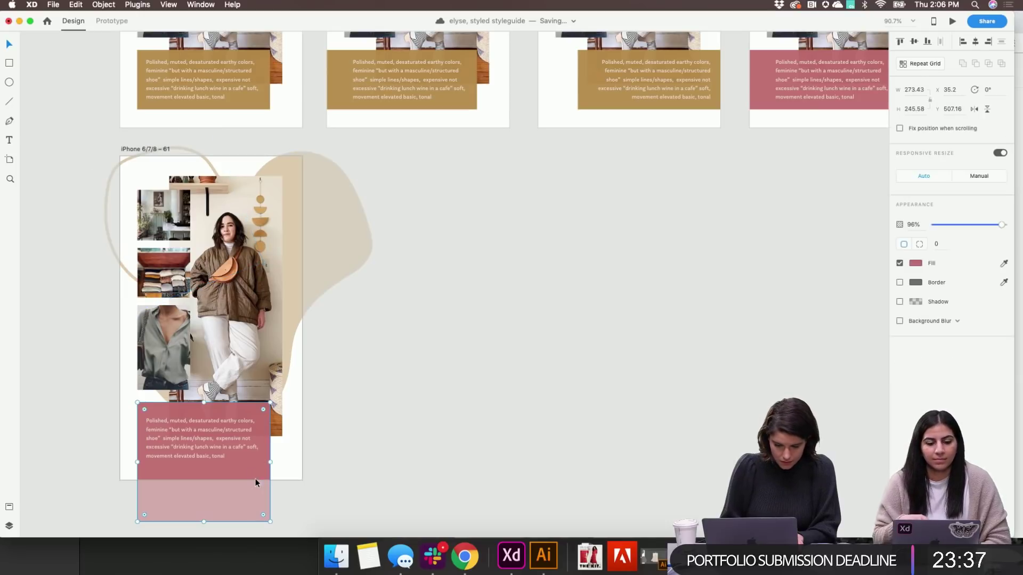
left_click(915, 263)
left_click(864, 320)
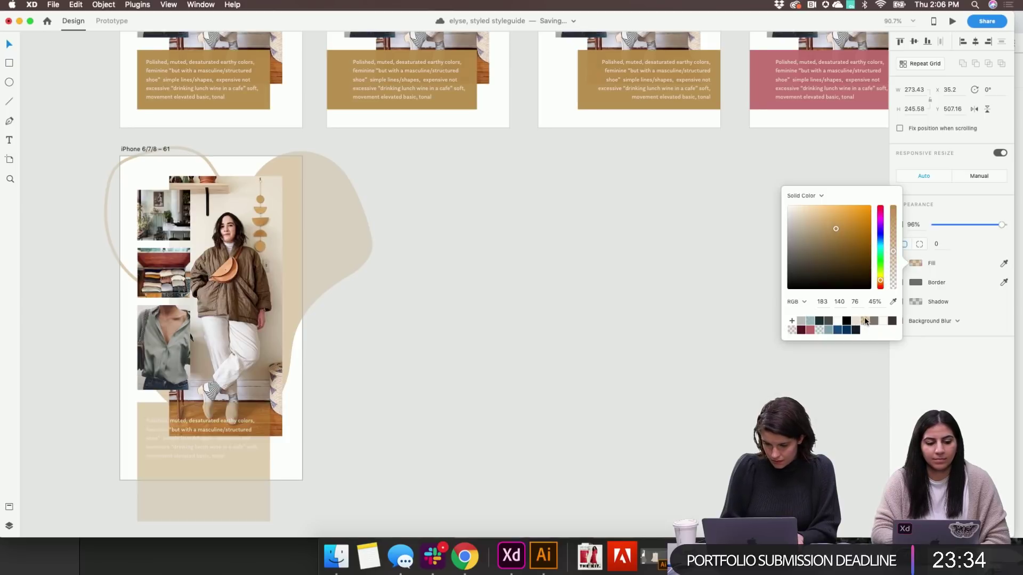
left_click_drag(897, 254, 912, 200)
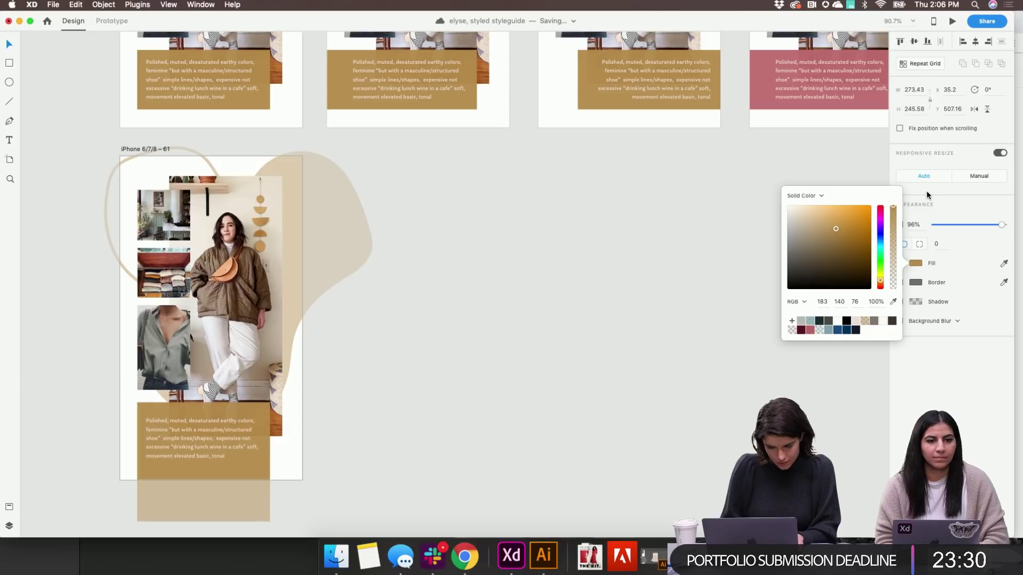
left_click(519, 385)
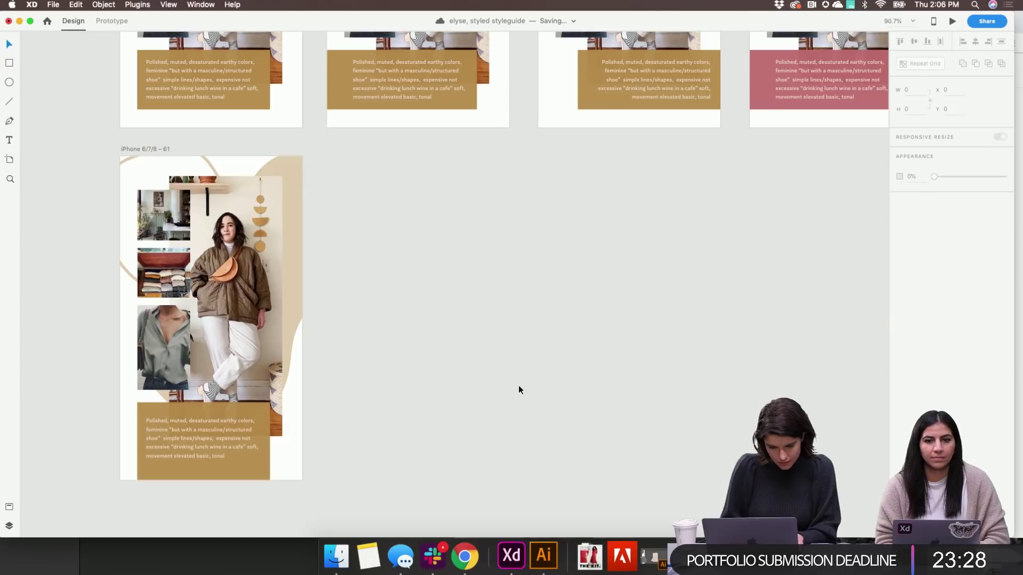
Rotate the tan blob behind the photos on iPhone 6/7/8 – 61 to about -94°
left_click(302, 241)
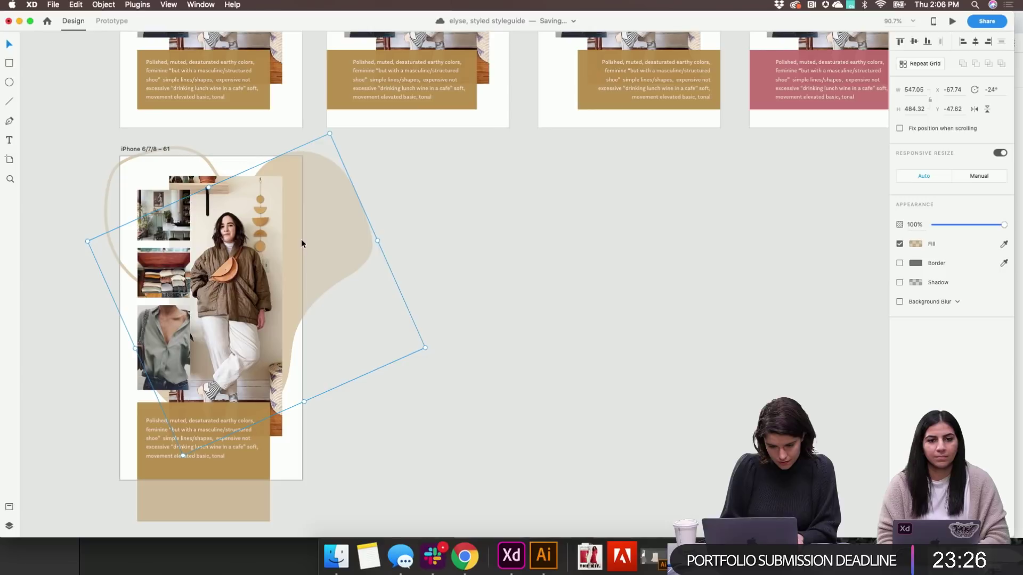
left_click_drag(427, 347, 325, 255)
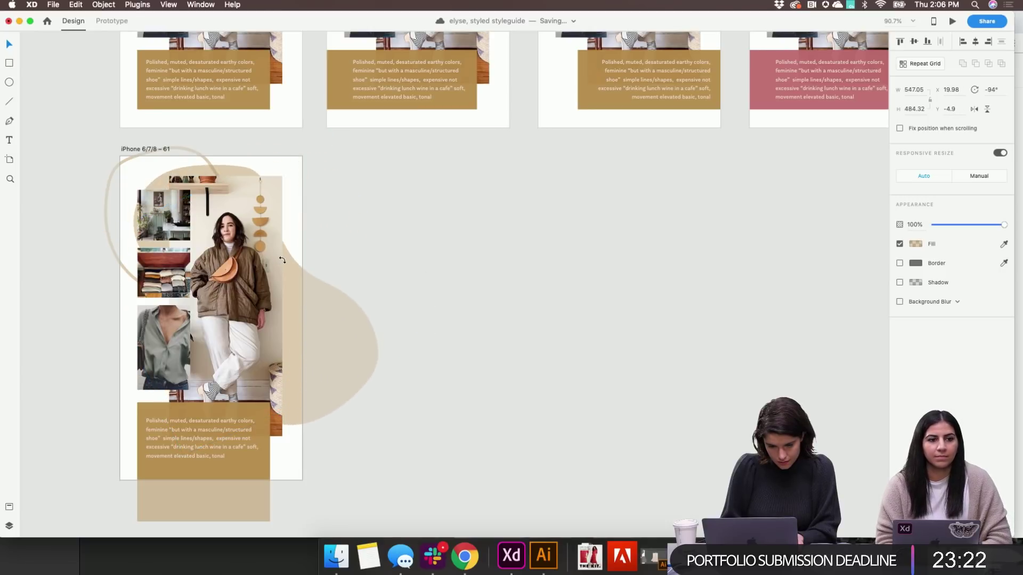
left_click(417, 252)
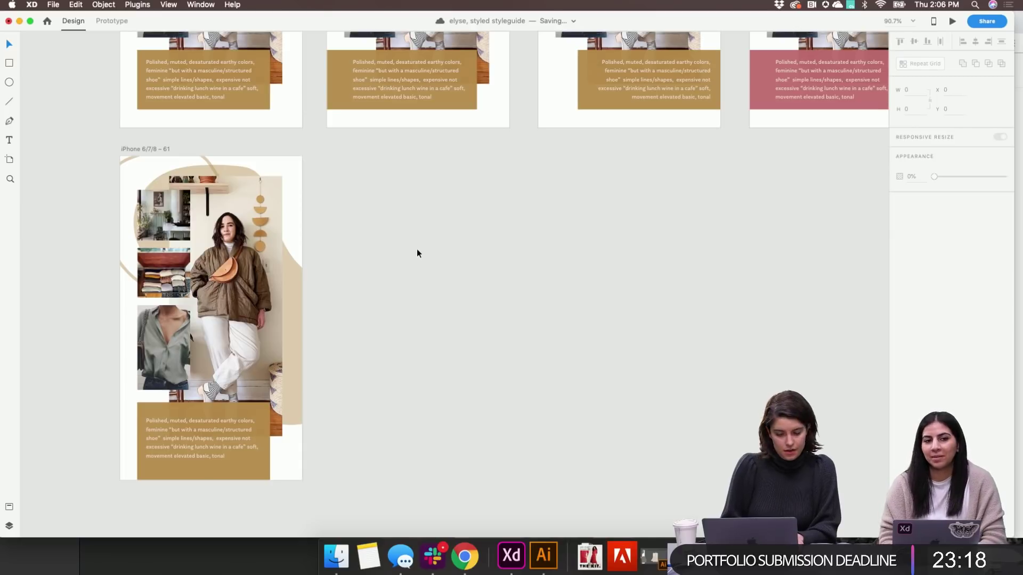
left_click_drag(155, 155, 356, 149)
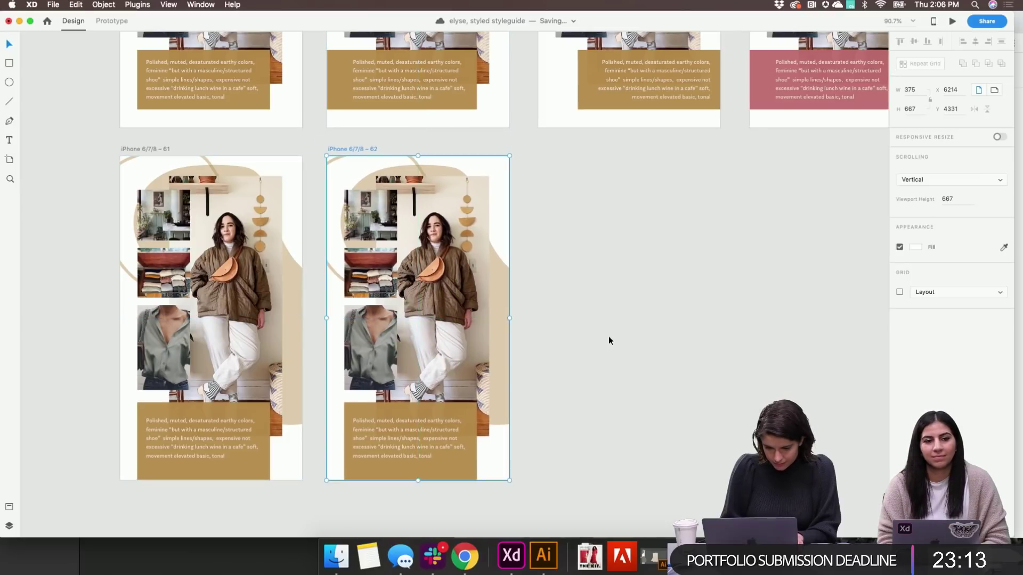
left_click(433, 444)
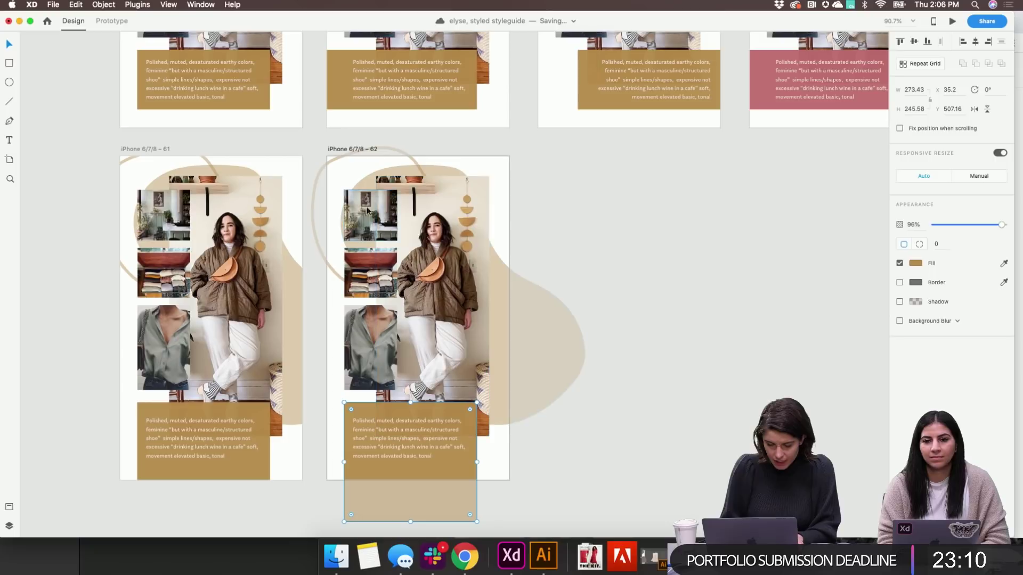
left_click(363, 154)
key("Delete")
Duplicate the iPhone 6/7/8 – 56 artboard directly beside iPhone 6/7/8 – 61, at X 6214, Y 4331
scroll(363, 149, "up", 10)
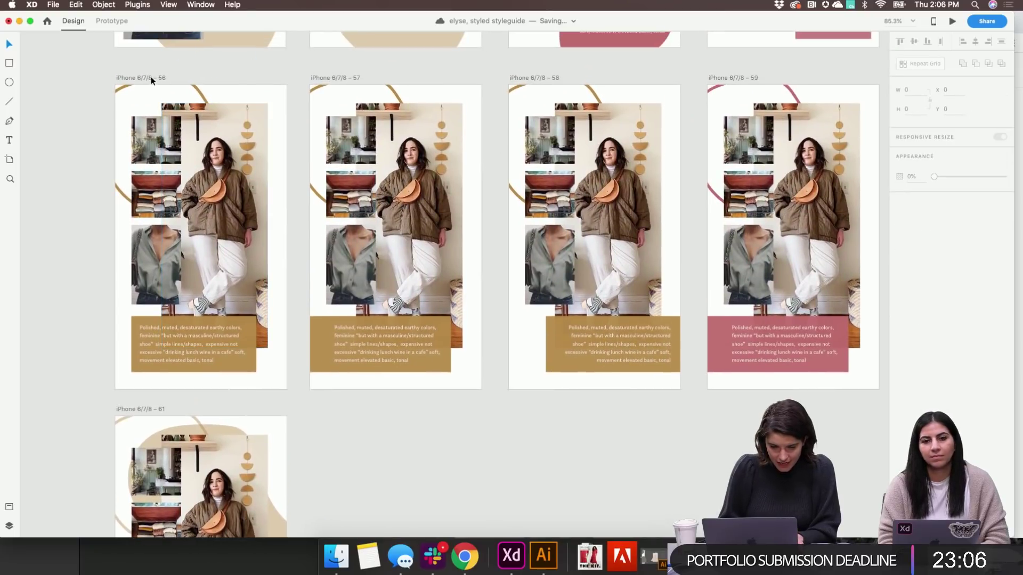
left_click_drag(153, 78, 348, 409)
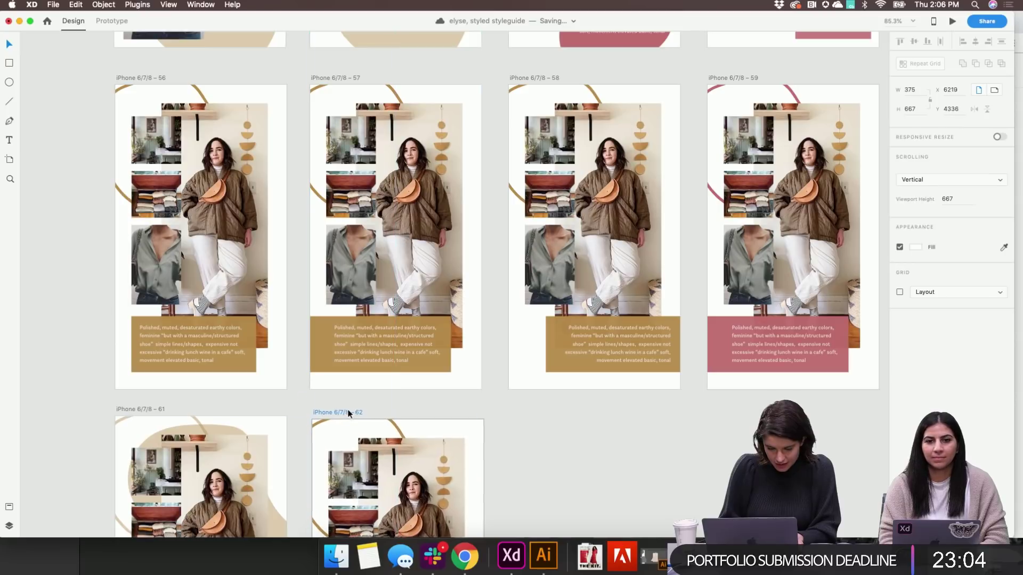
scroll(346, 407, "down", 5)
left_click(345, 407)
Move the three small photos straight down together on iPhone 6/7/8 – 62, to about Y 187
scroll(346, 407, "up", 5)
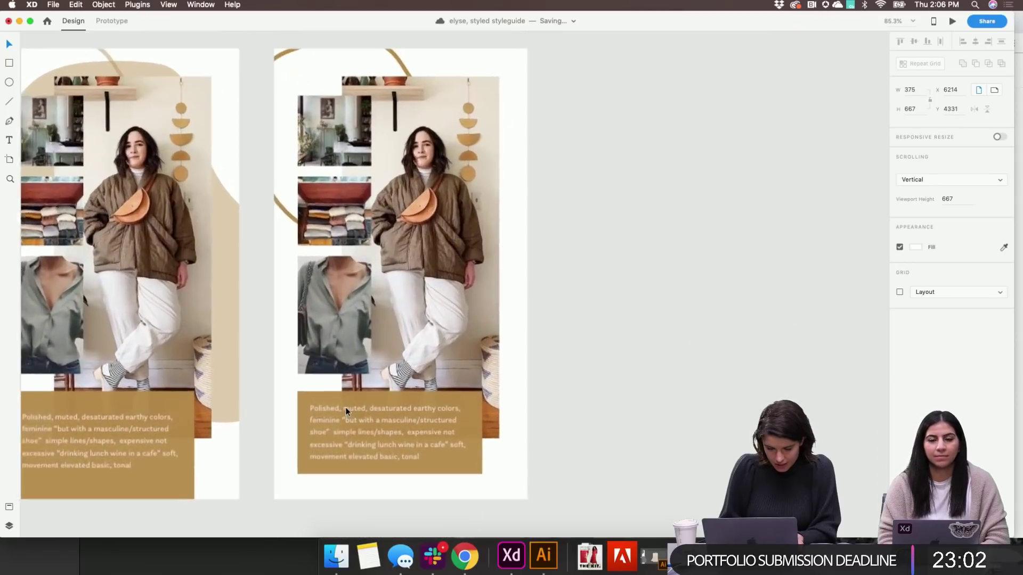
left_click(307, 232, "shift")
left_click(313, 158, "shift")
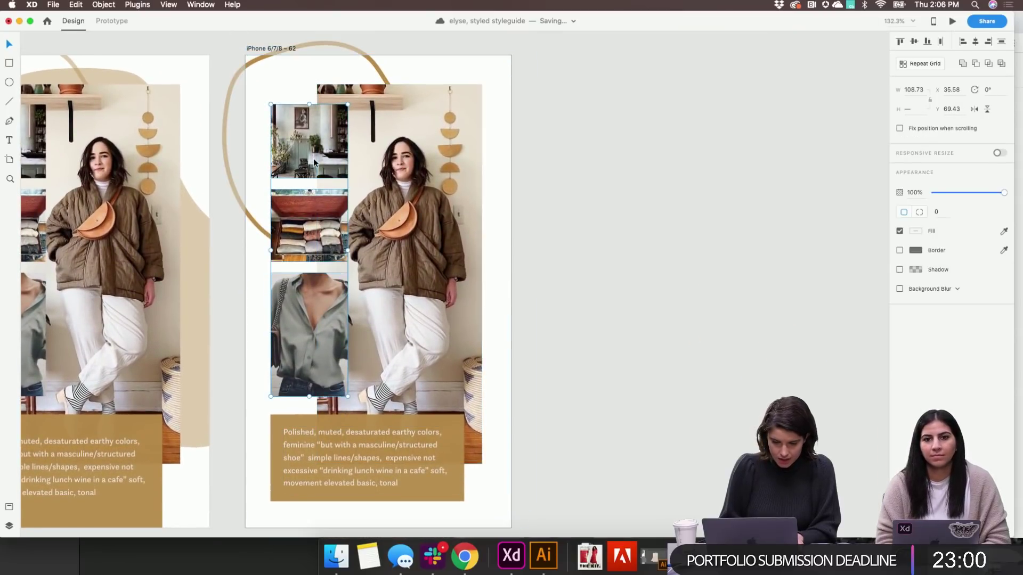
left_click_drag(313, 158, 322, 242)
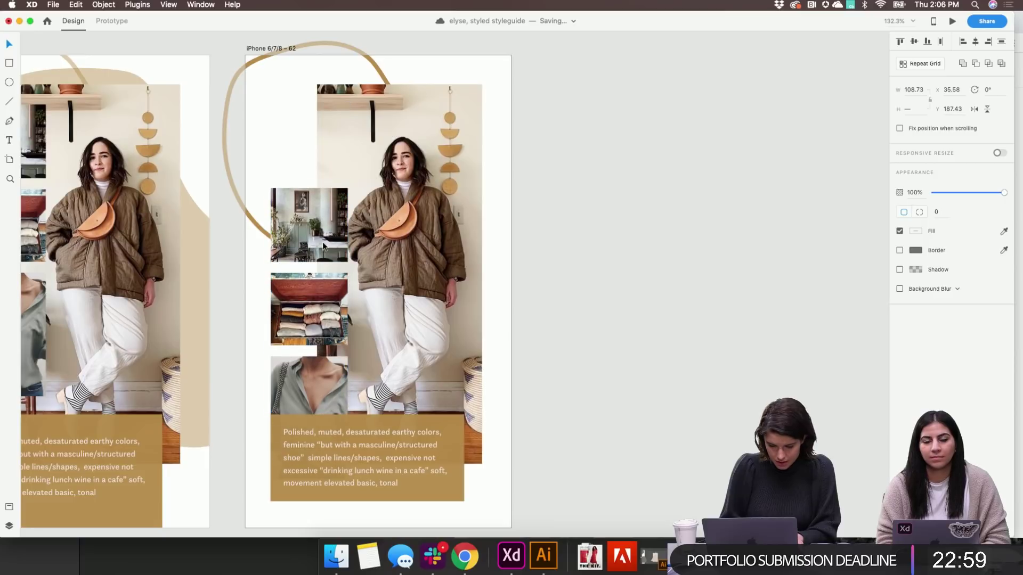
Move the gold traits rectangle and its text straight up above the small photos on iPhone 6/7/8 – 62
left_click(395, 443)
left_click(411, 421, "shift")
left_click_drag(416, 483, 418, 157)
Nudge the three small photos down about 12 px and move the large photo down to Y 106 on iPhone 6/7/8 – 62
left_click(317, 326)
left_click(312, 433, "shift")
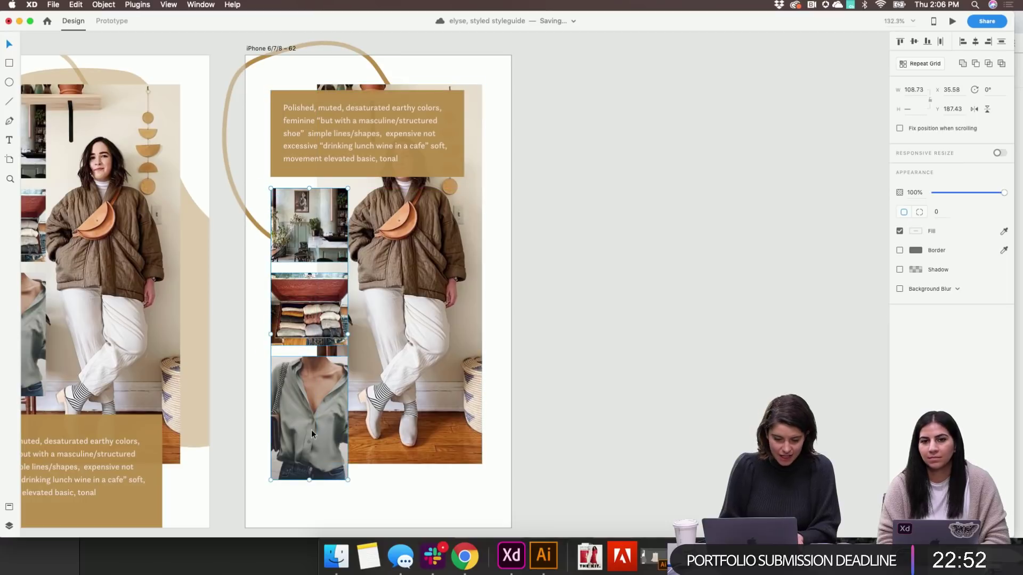
key("Down")
key("Down")
key("Down")
key("Down")
key("Down")
key("Down")
key("Down")
key("Down")
key("Down")
key("Down")
key("Down")
key("Down")
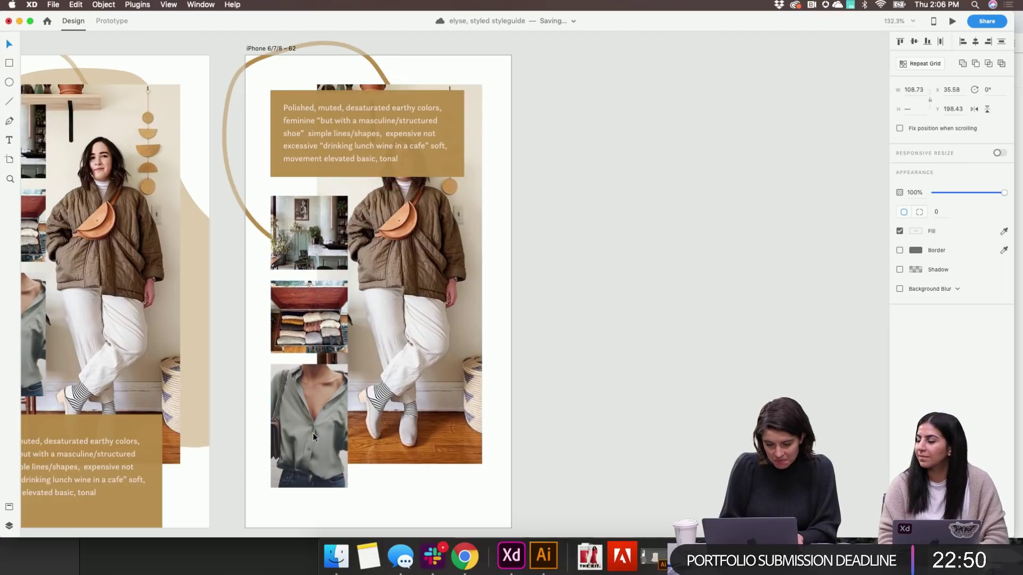
left_click_drag(425, 387, 429, 435)
Move the photos, traits text and gold rectangle up together on iPhone 6/7/8 – 62, placing the group's upper edge at about Y 37
left_click(309, 237)
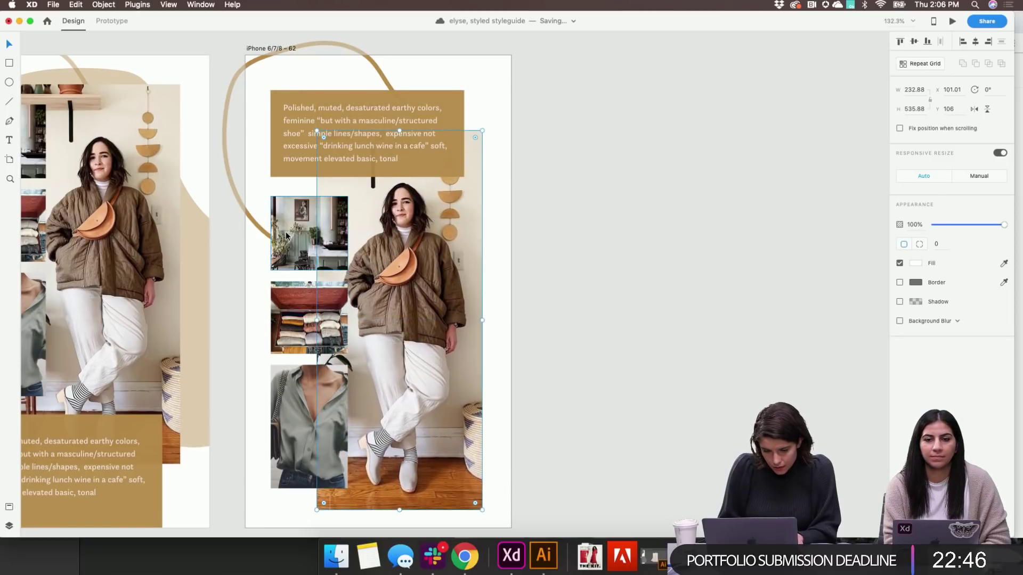
left_click(309, 319, "shift")
left_click(294, 413, "shift")
left_click(386, 154, "shift")
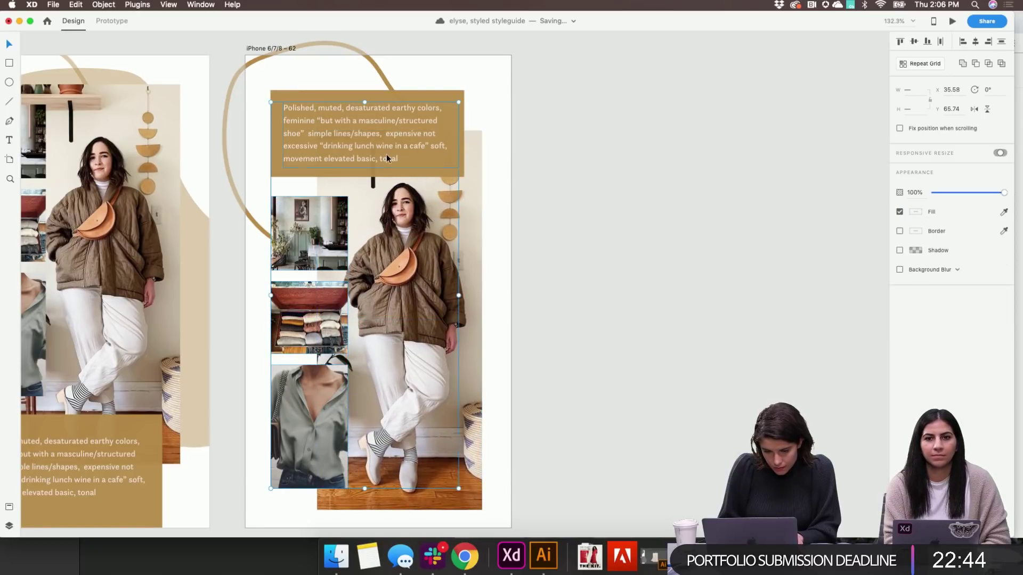
left_click(403, 236, "shift")
left_click_drag(414, 258, 415, 249)
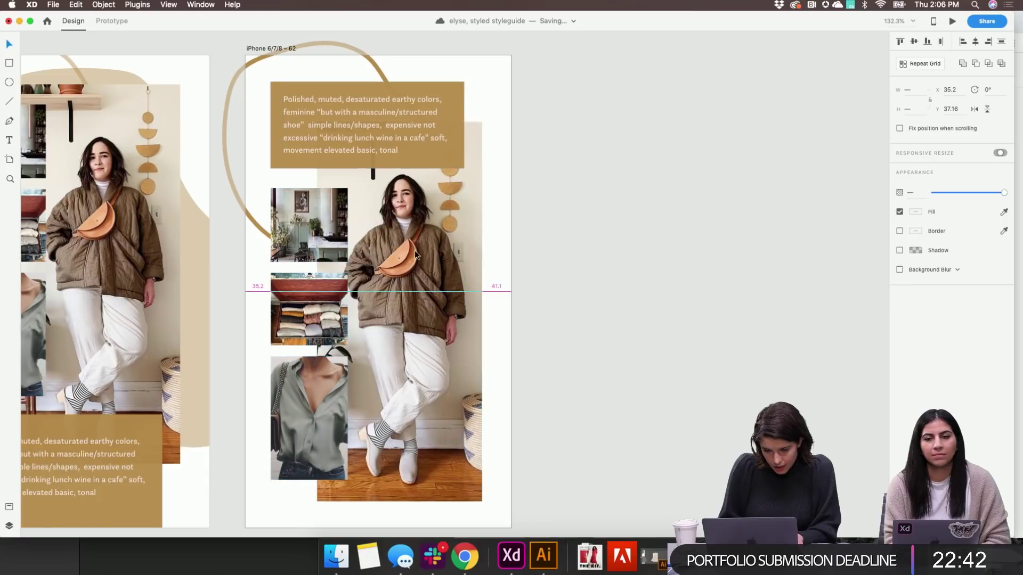
left_click(592, 279)
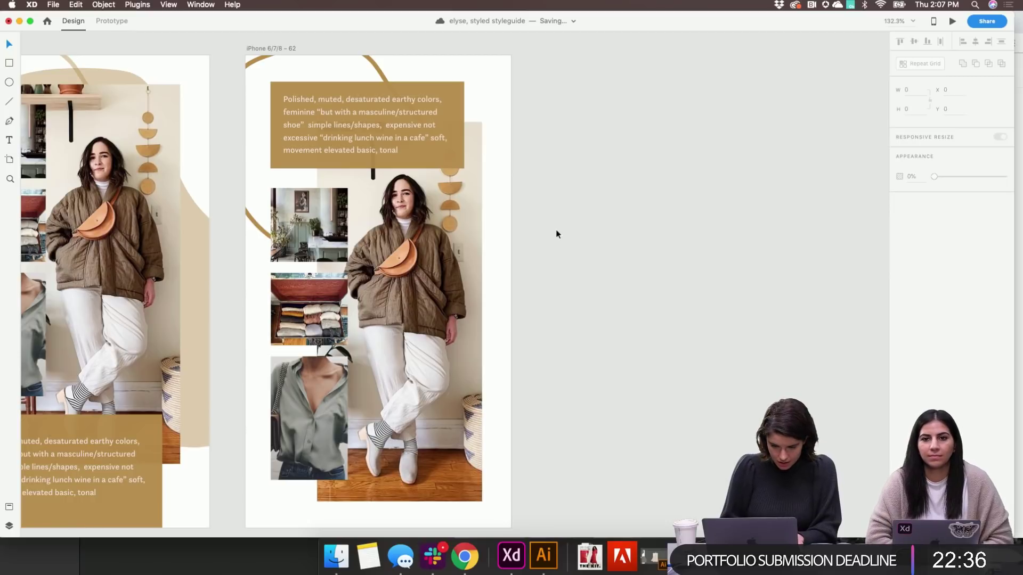
left_click(433, 259)
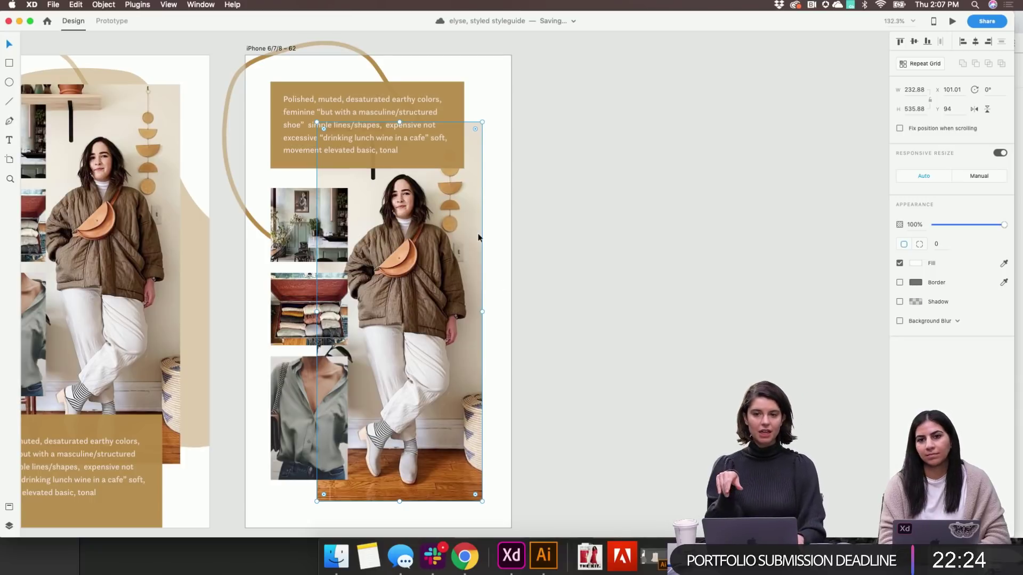
left_click(690, 265)
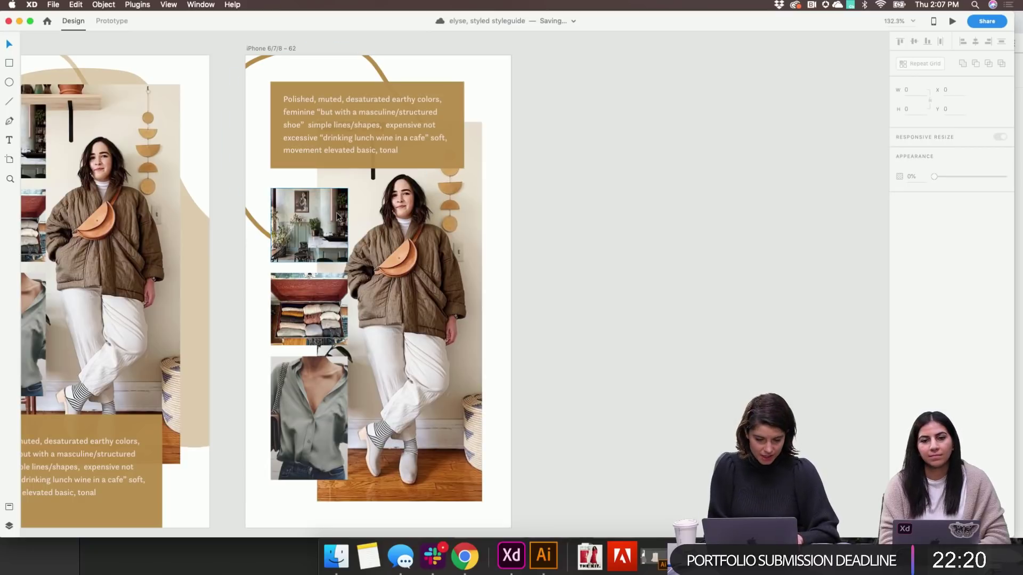
left_click(308, 226)
left_click(304, 331, "shift")
left_click(311, 430, "shift")
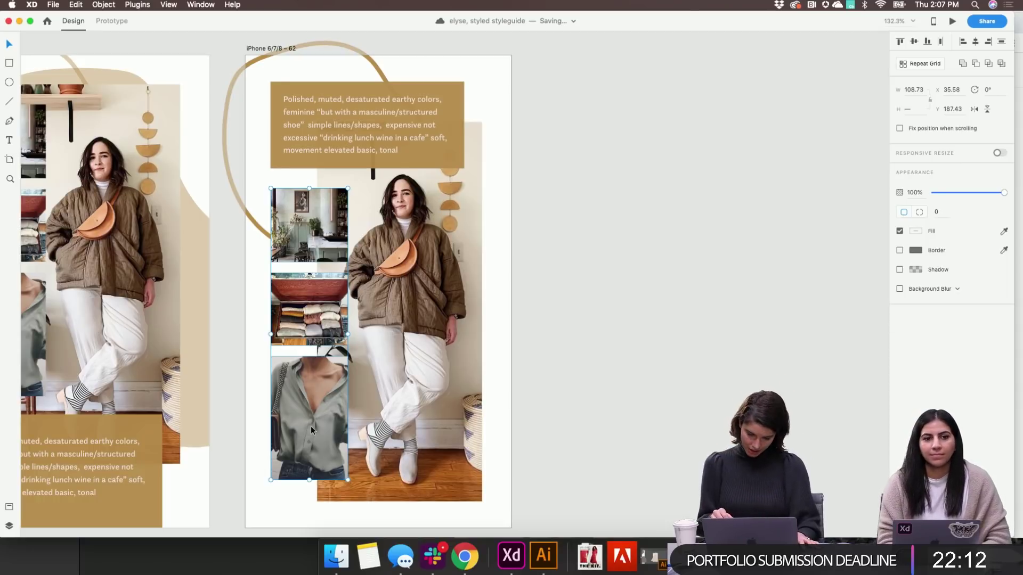
Replace the large photo on iPhone 6/7/8 – 62 with the patterned-rugs image from the Inspo from Pinterest folder in Finder
left_click(354, 411)
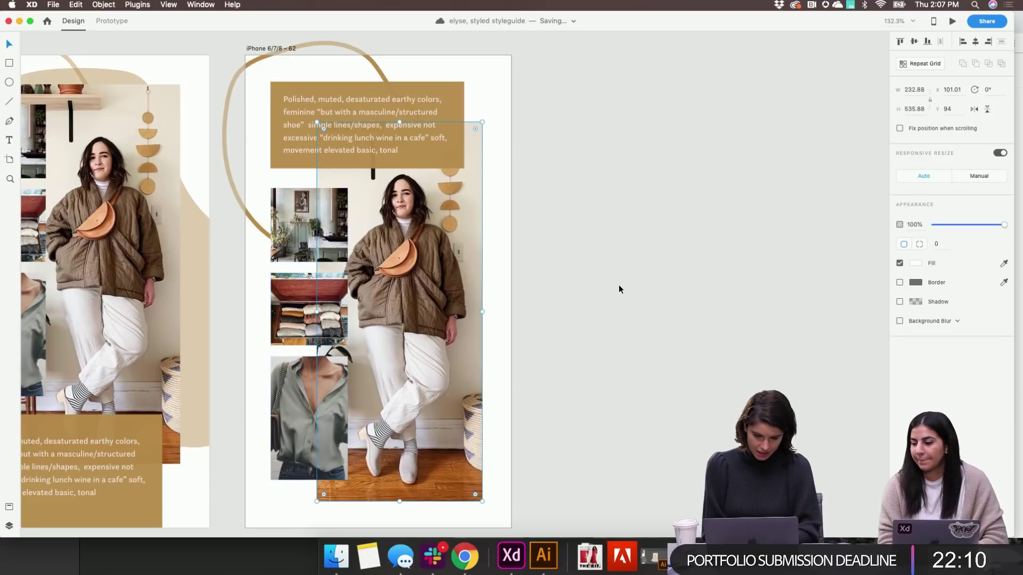
key("super+Tab")
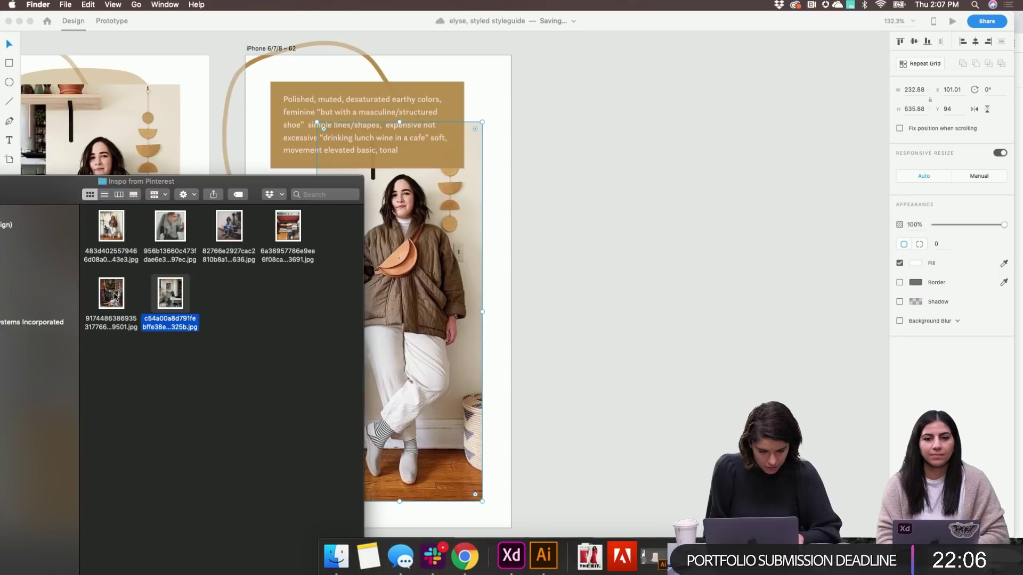
left_click_drag(113, 294, 400, 292)
left_click(634, 282)
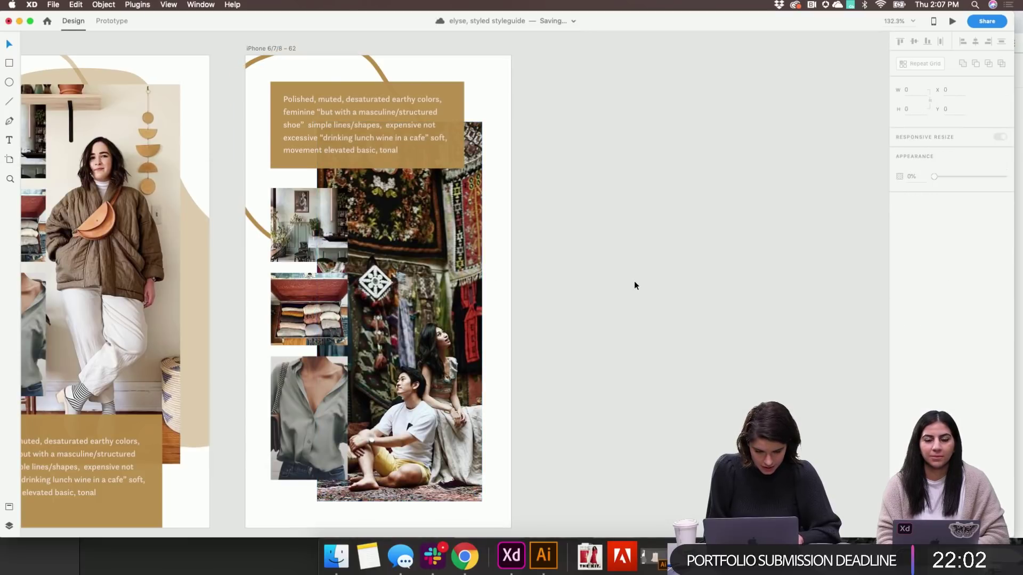
Compare the iPhone 6/7/8 – 62 collage with the other Photos & Traits variants
scroll(634, 285, "down", 5)
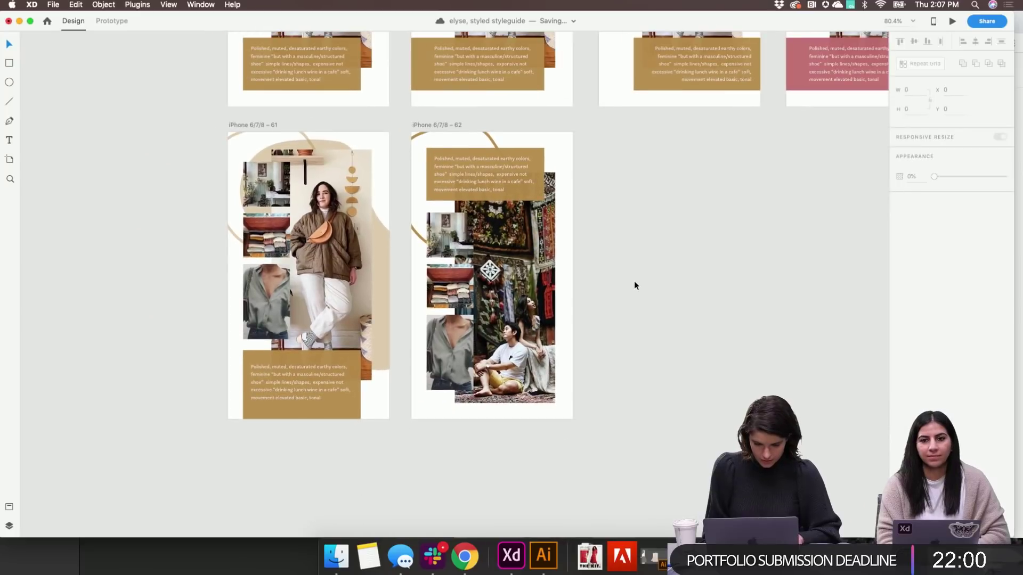
scroll(634, 284, "up", 3)
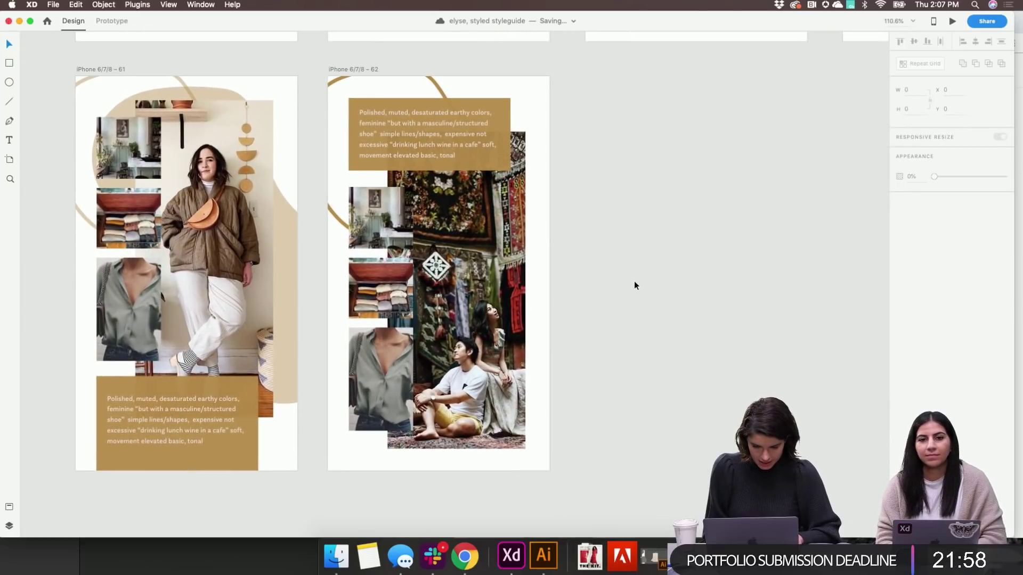
scroll(634, 286, "down", 8)
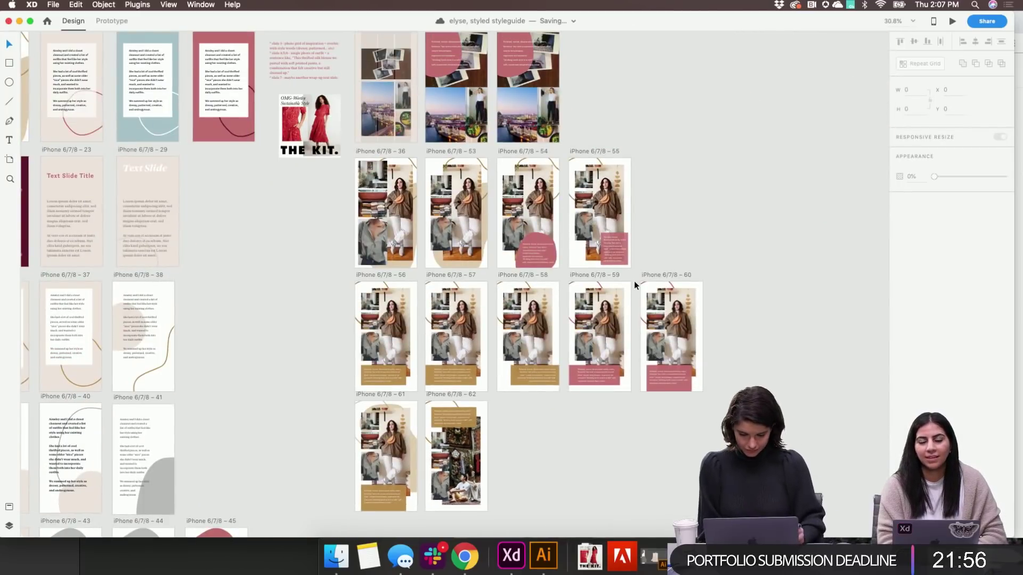
scroll(634, 281, "up", 2)
scroll(634, 280, "down", 4)
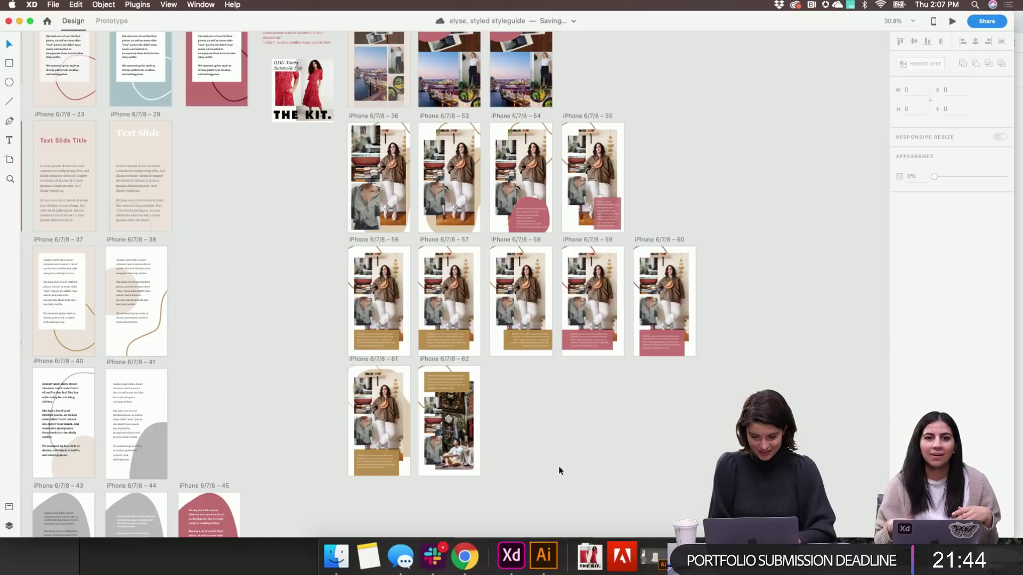
scroll(549, 481, "up", 5)
scroll(555, 481, "up", 5)
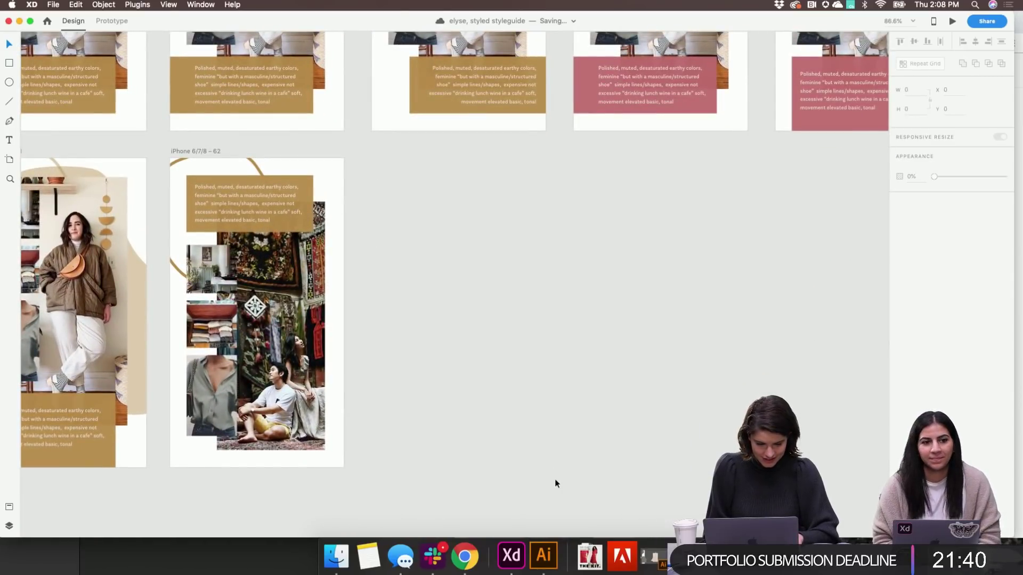
Move the ochre description box with its text slightly lower over the rug photo on artboard iPhone 6/7/8 – 62
scroll(547, 474, "up", 3)
scroll(548, 475, "left", 5)
scroll(548, 474, "up", 2)
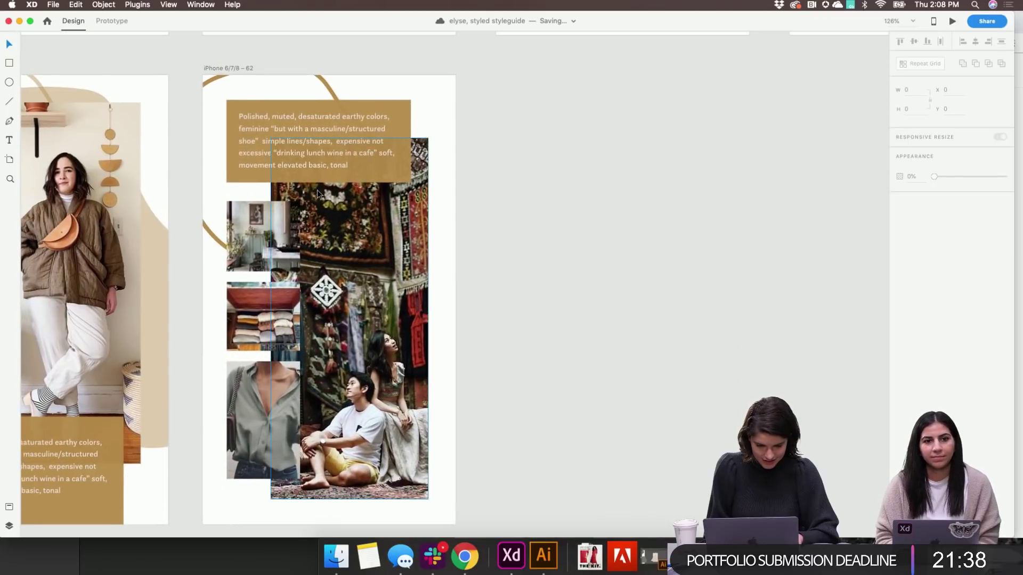
left_click(315, 167)
left_click(264, 178)
left_click_drag(264, 178, 264, 184)
left_click(588, 218)
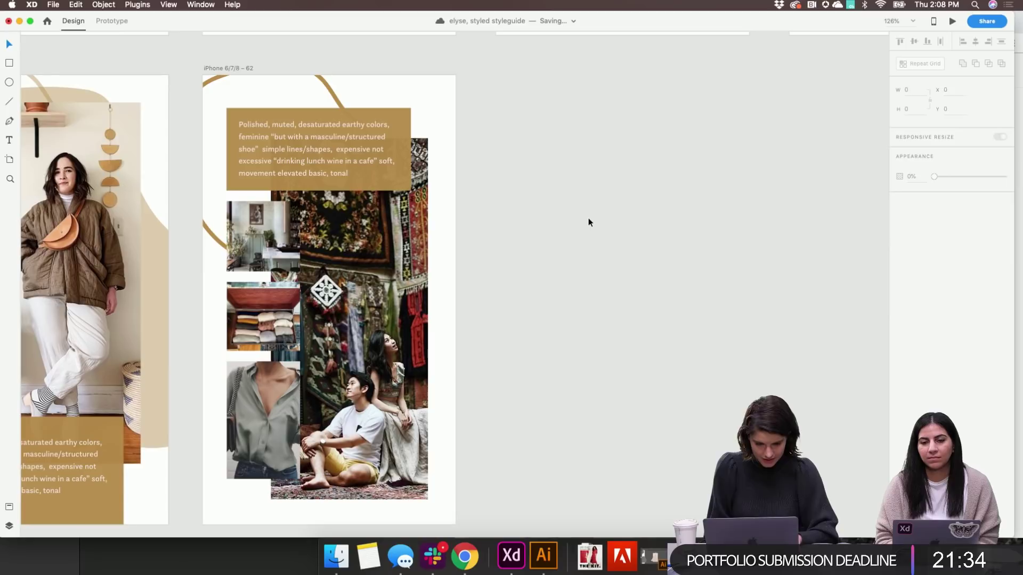
Move all the artboards under Client Profile: Photos & Traits down by one row to free the top row
scroll(588, 222, "down", 5)
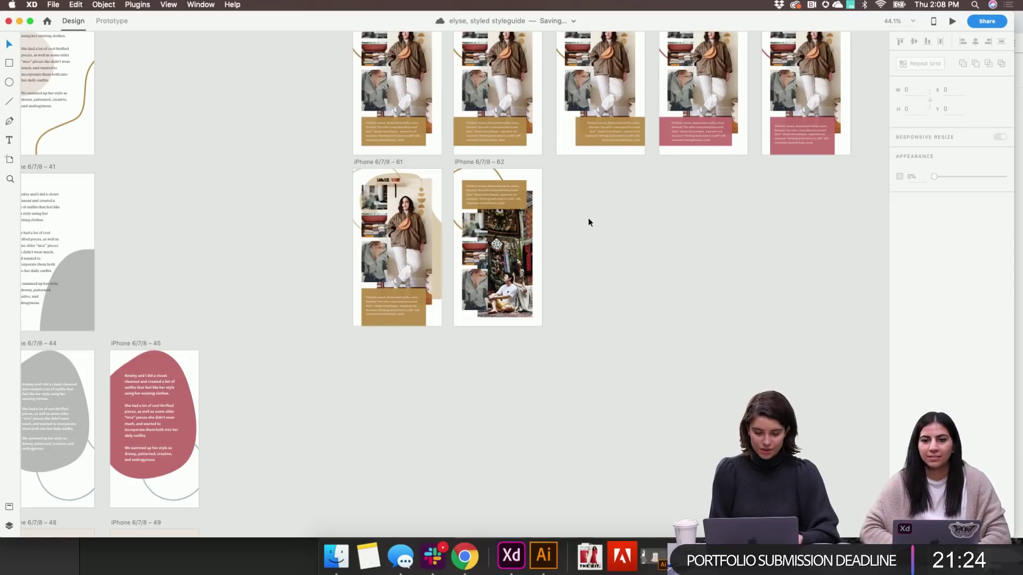
scroll(589, 222, "up", 5)
scroll(588, 222, "up", 1)
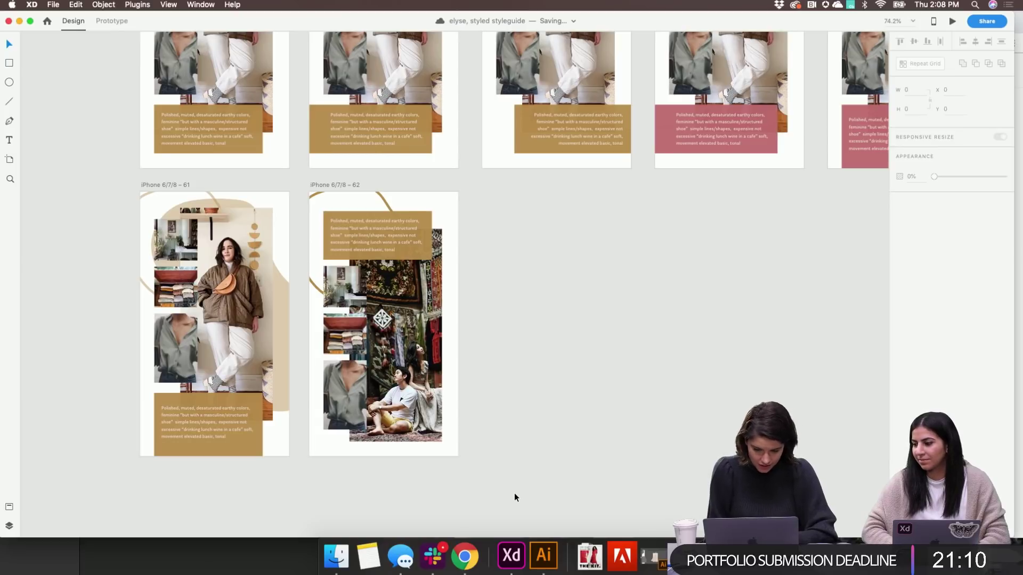
scroll(514, 494, "down", 6)
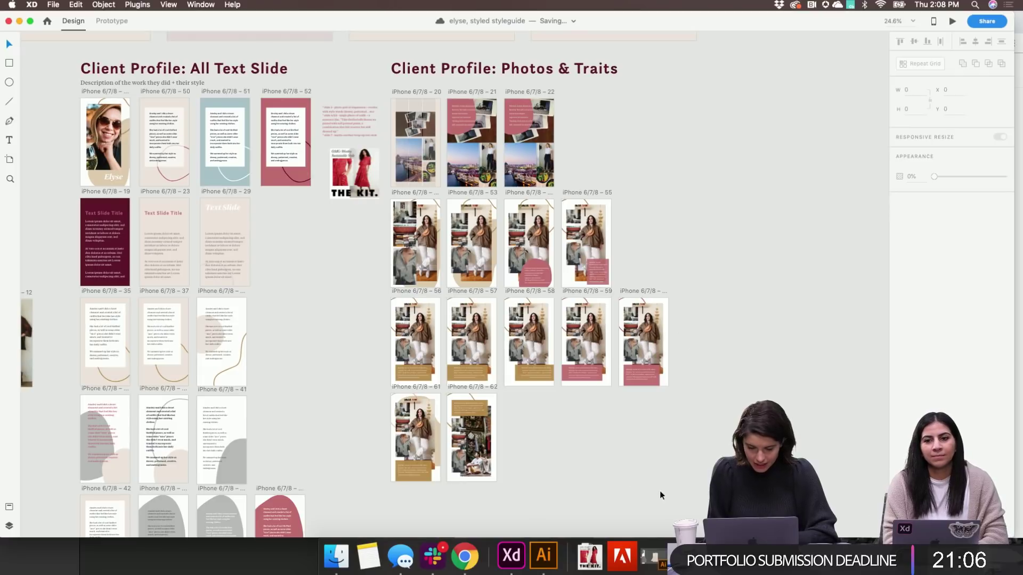
left_click_drag(679, 496, 406, 197)
left_click(330, 270)
scroll(331, 269, "down", 3)
scroll(331, 270, "right", 1)
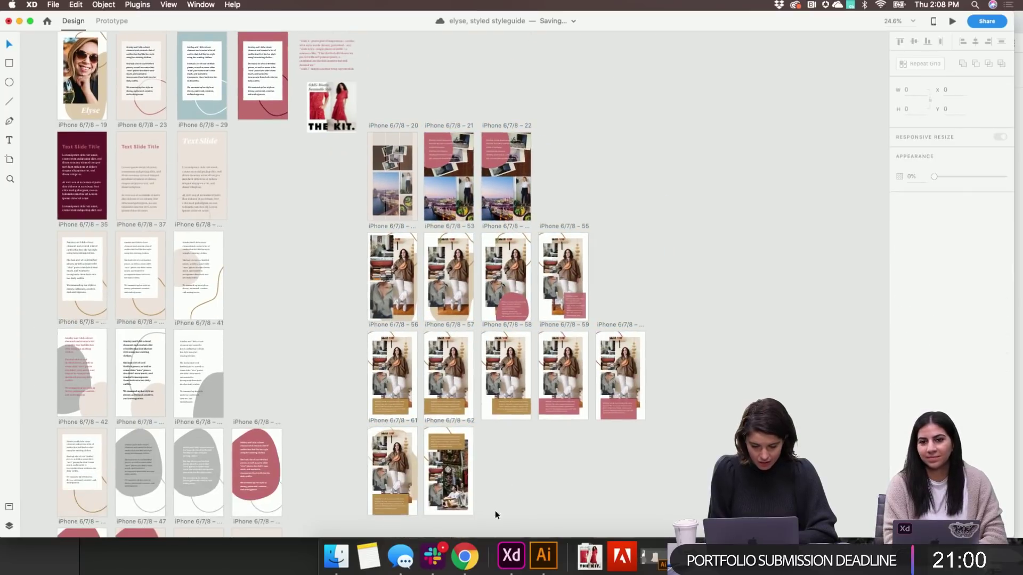
Move artboards 61 and 62 into the empty top row directly under the Client Profile: Photos & Traits heading
left_click_drag(490, 522, 398, 27)
left_click(326, 235)
scroll(326, 235, "up", 3)
scroll(326, 235, "right", 1)
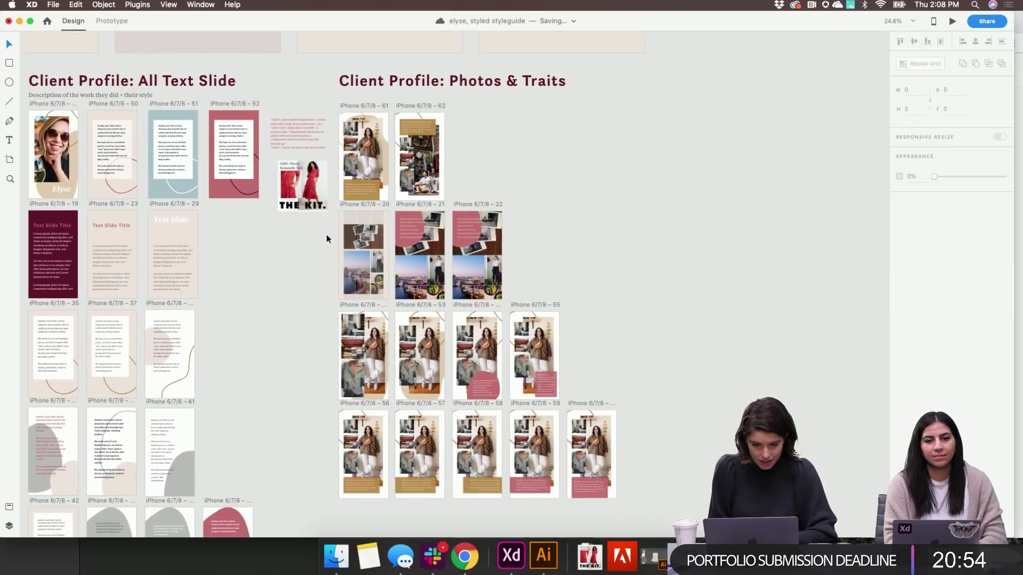
Duplicate the Client Profile: Photos & Traits heading to the empty canvas on its right, aligned with the original
scroll(326, 235, "up", 5)
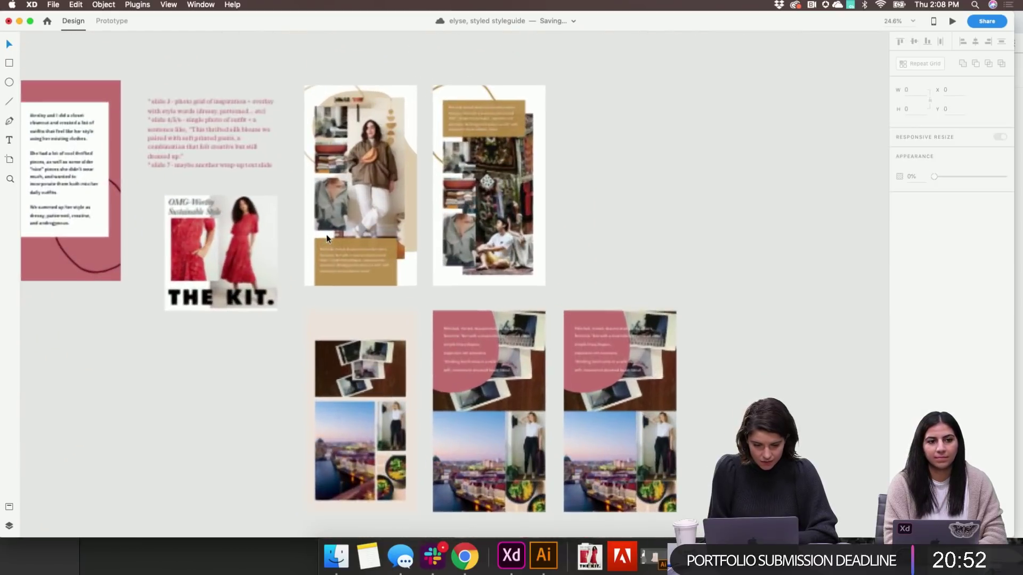
scroll(328, 238, "up", 2)
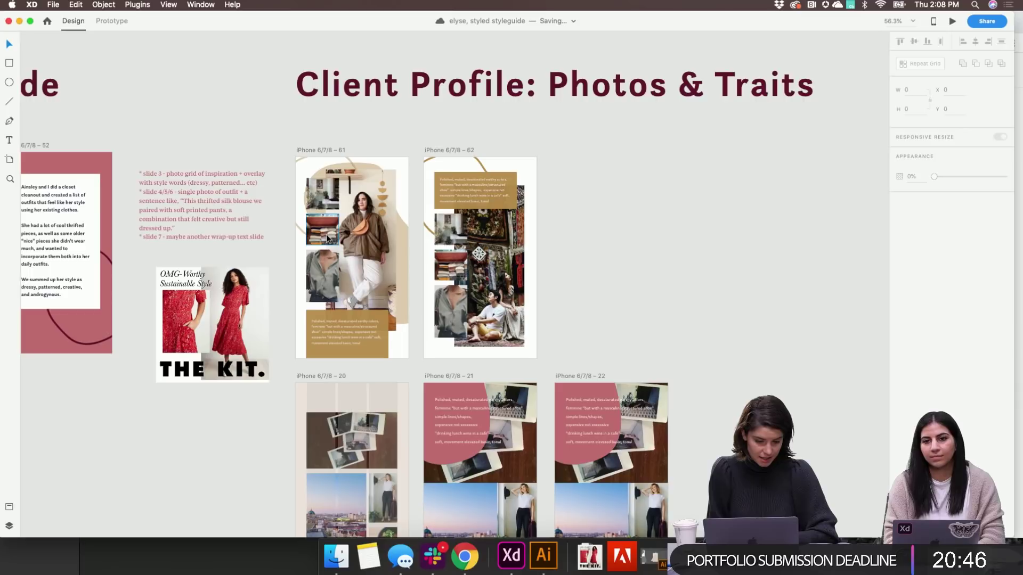
scroll(326, 239, "right", 3)
scroll(327, 238, "up", 2)
scroll(326, 235, "down", 5)
left_click(352, 193)
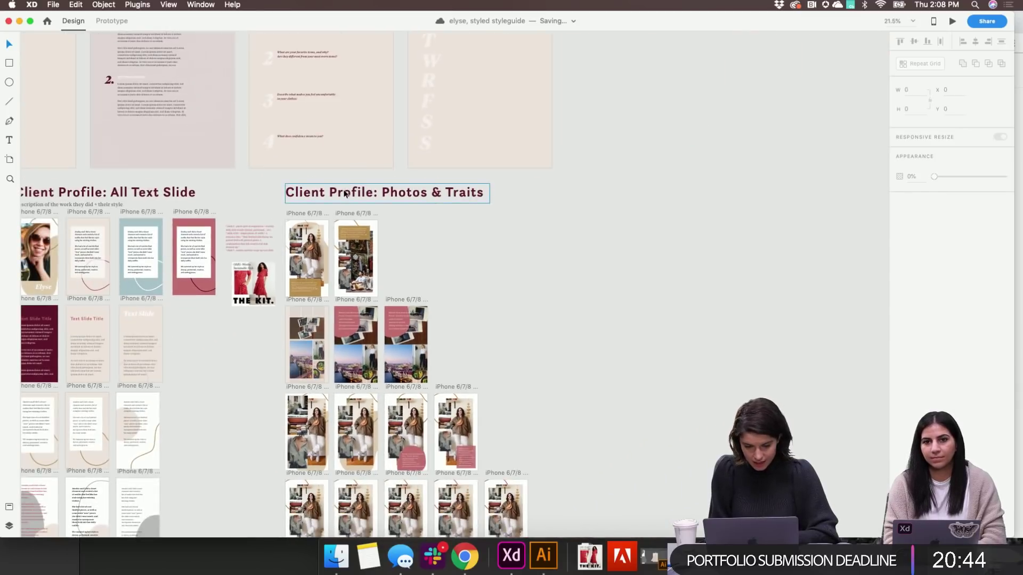
left_click_drag(352, 192, 614, 247)
Change the copied heading to "Client Profile: Outfit & Description" and widen its text box so it fits on one line
double_click(599, 186)
left_click(656, 193)
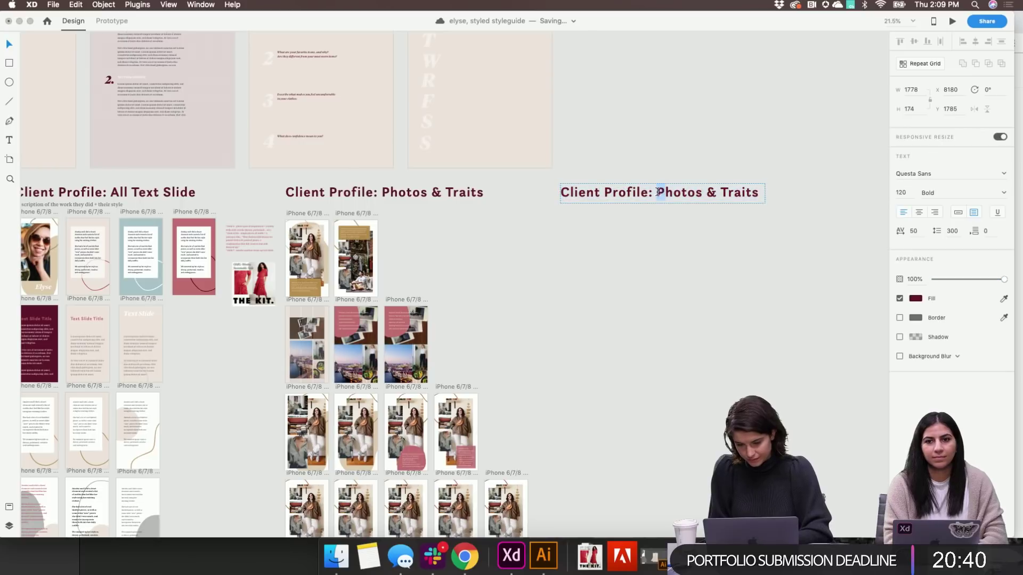
left_click_drag(657, 192, 759, 193)
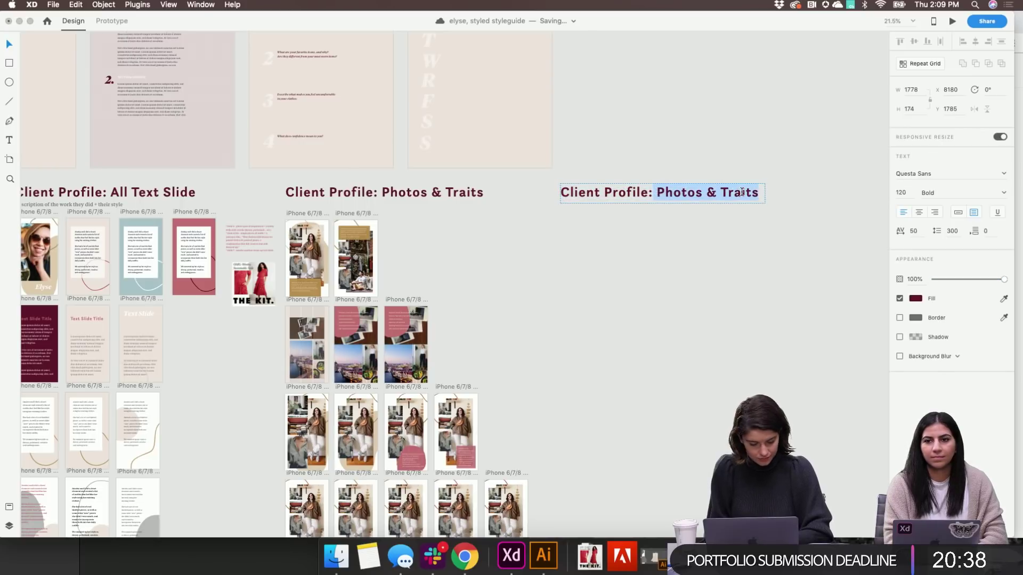
key("BackSpace")
key("BackSpace")
type("OUTF")
key("BackSpace")
key("BackSpace")
key("BackSpace")
key("BackSpace")
key("BackSpace")
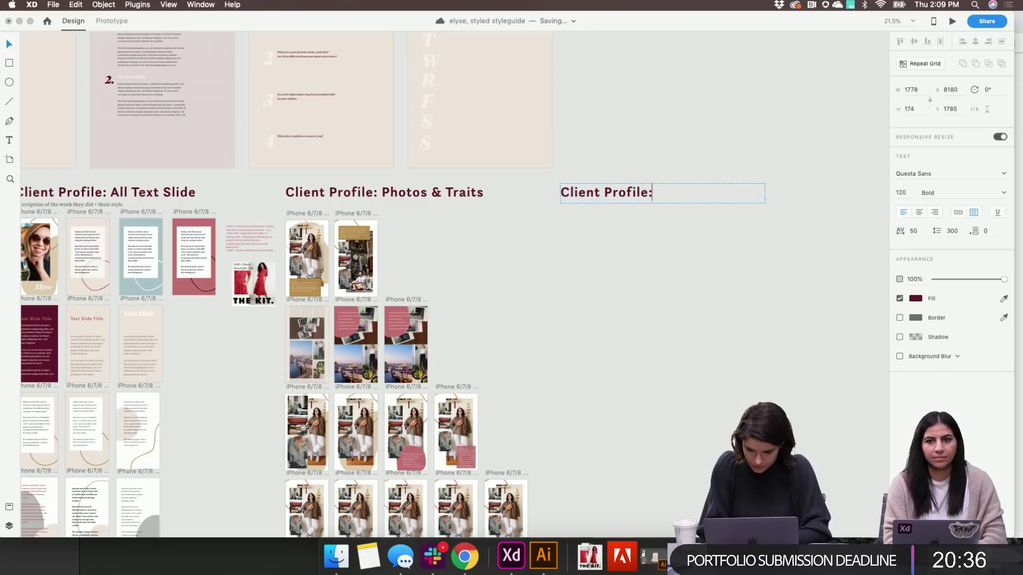
type(": Outf")
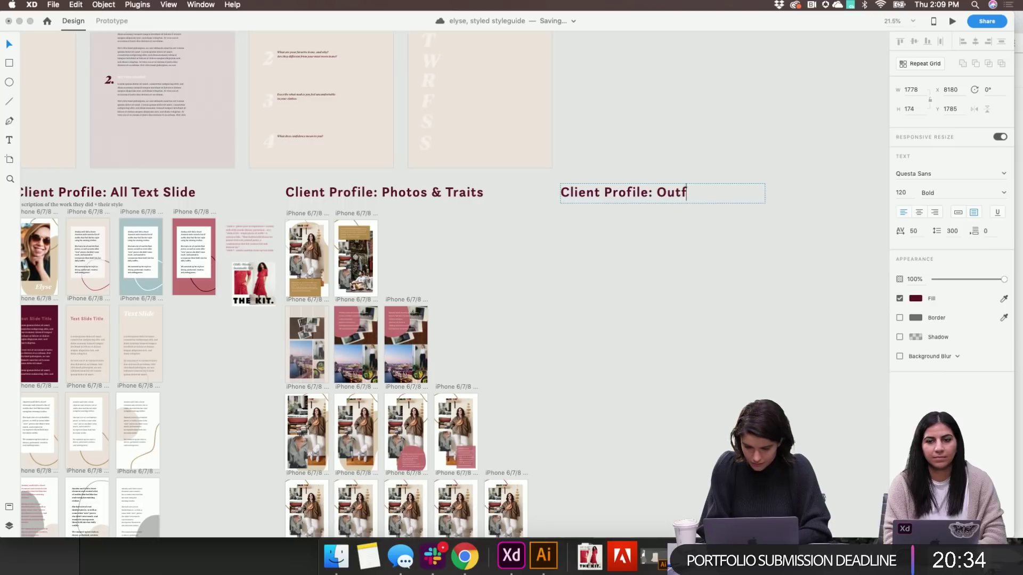
type("it & Des")
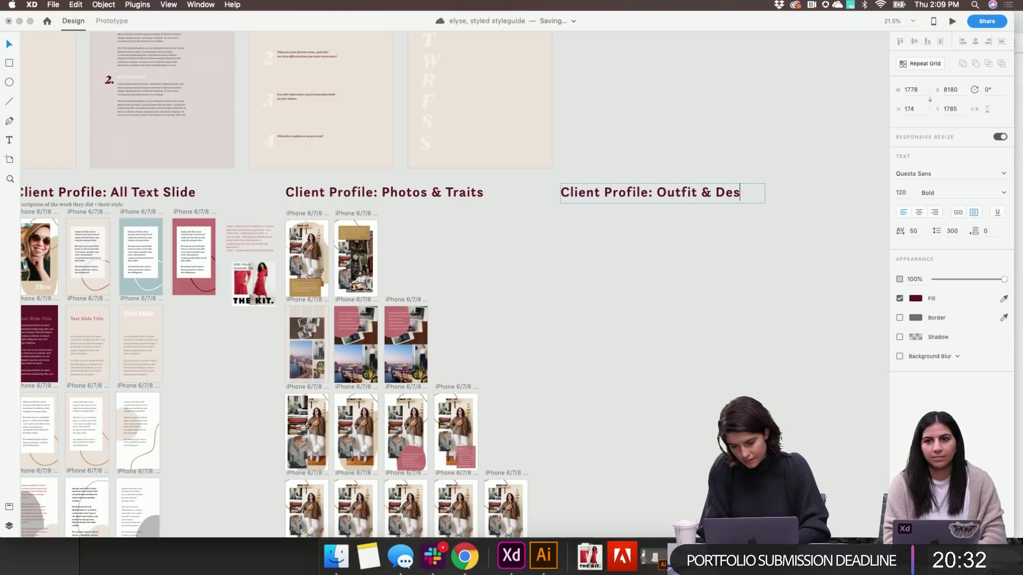
type("cription")
key("Escape")
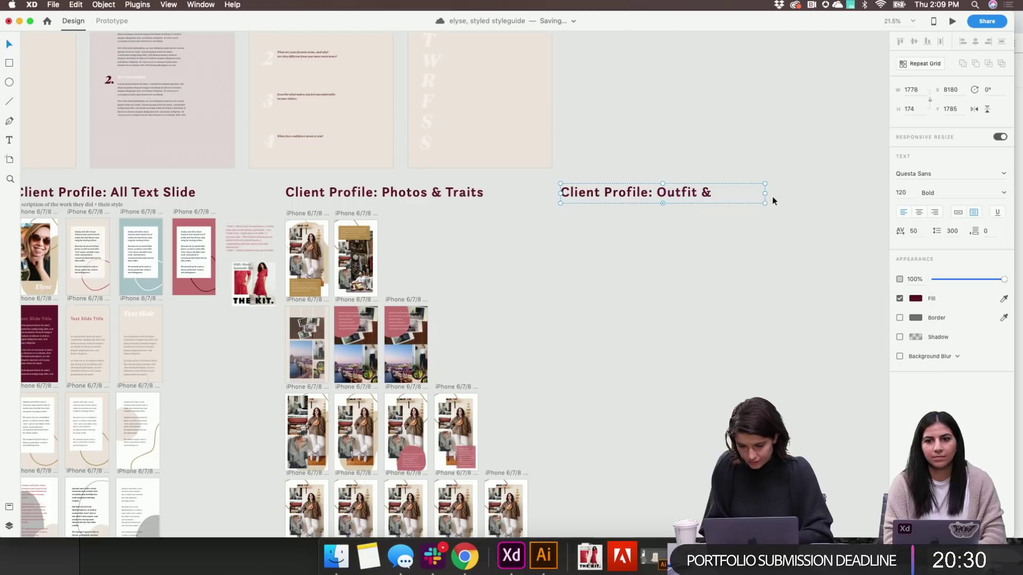
left_click_drag(764, 192, 814, 193)
left_click(734, 266)
Duplicate the sunglasses portrait artboard beneath the Outfit & Description heading and move the pink slide notes beside the copy
scroll(735, 267, "down", 5)
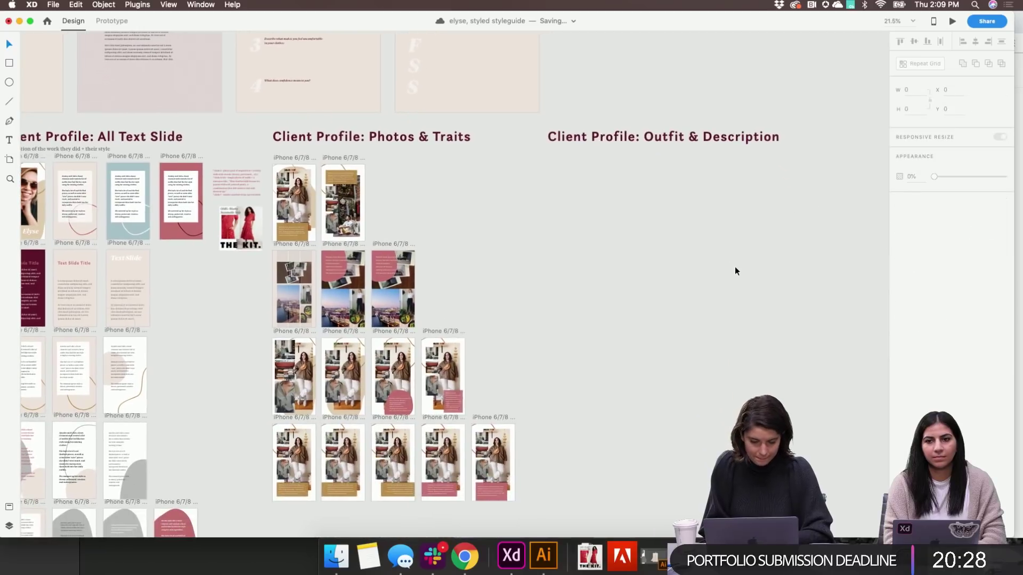
scroll(622, 285, "left", 4)
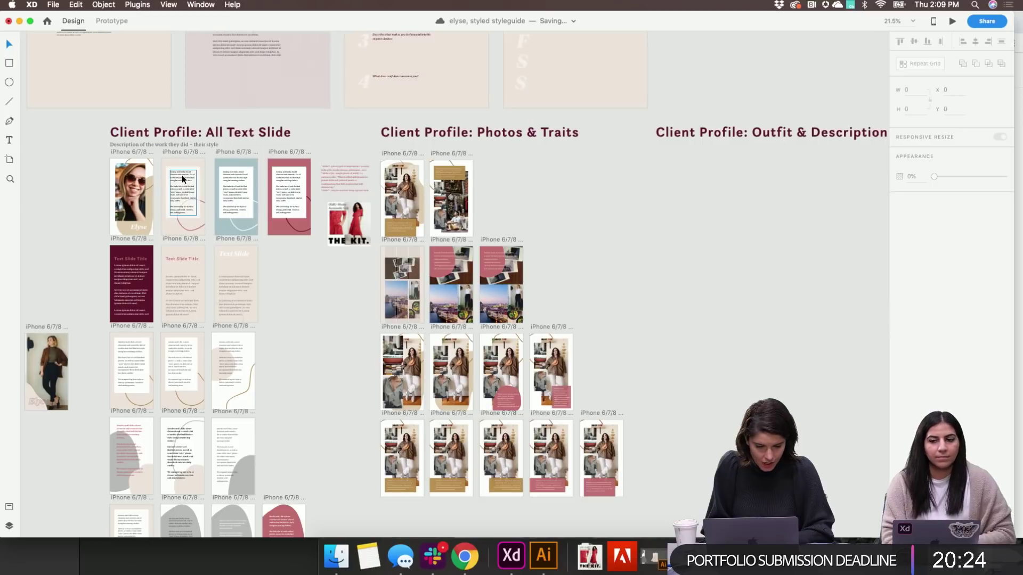
left_click_drag(118, 155, 664, 235)
left_click(575, 258)
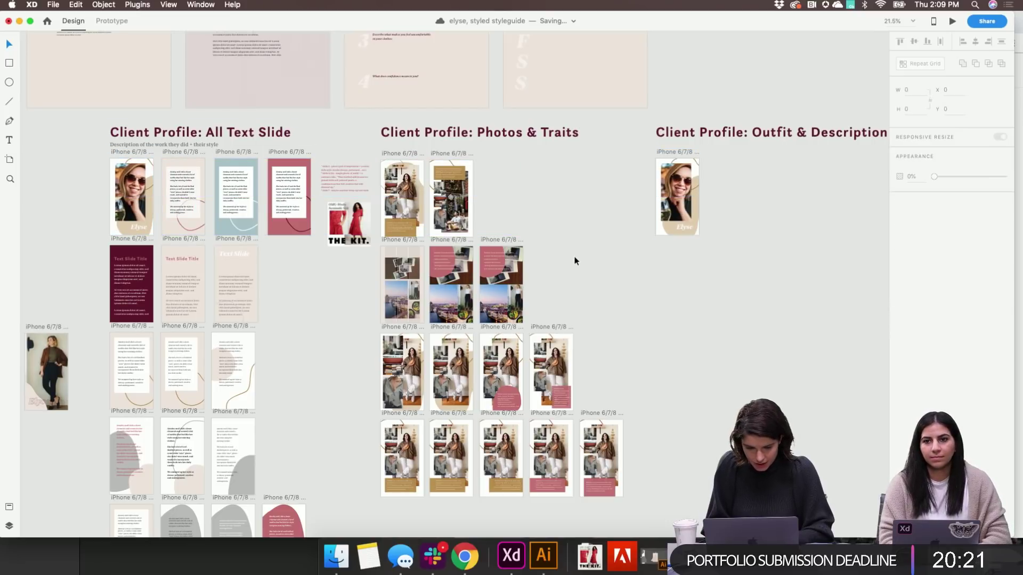
left_click(350, 181)
left_click_drag(351, 181, 603, 200)
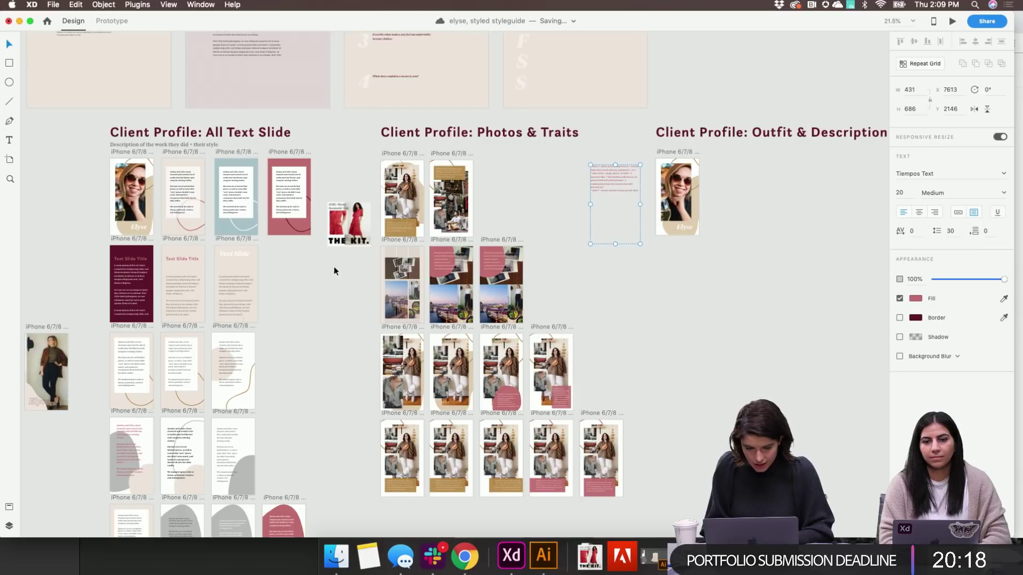
Move the THE KIT. reference image into the Design Inspo collection
scroll(334, 266, "down", 3)
scroll(333, 266, "left", 5)
scroll(333, 267, "left", 4)
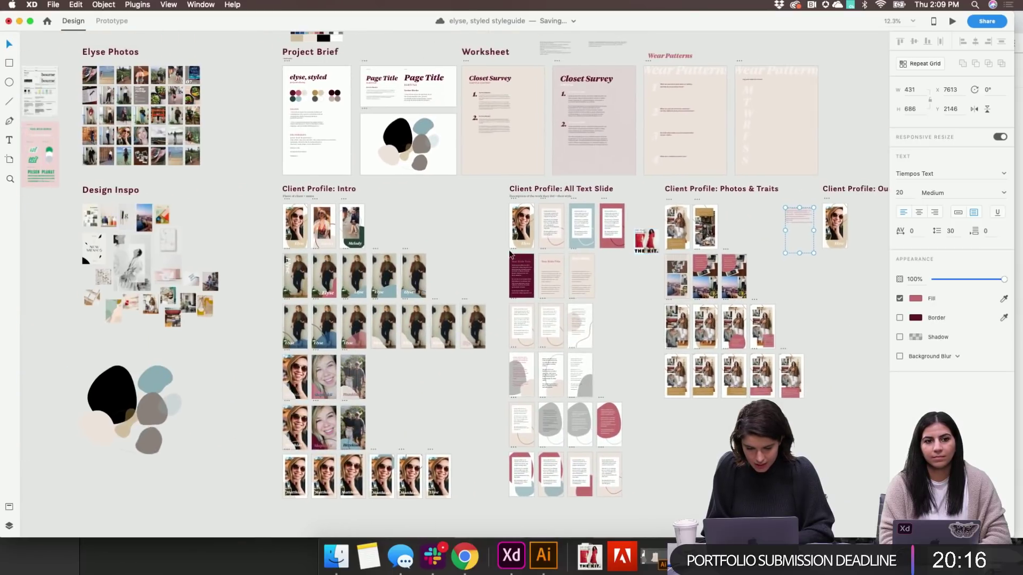
left_click_drag(641, 248, 676, 277)
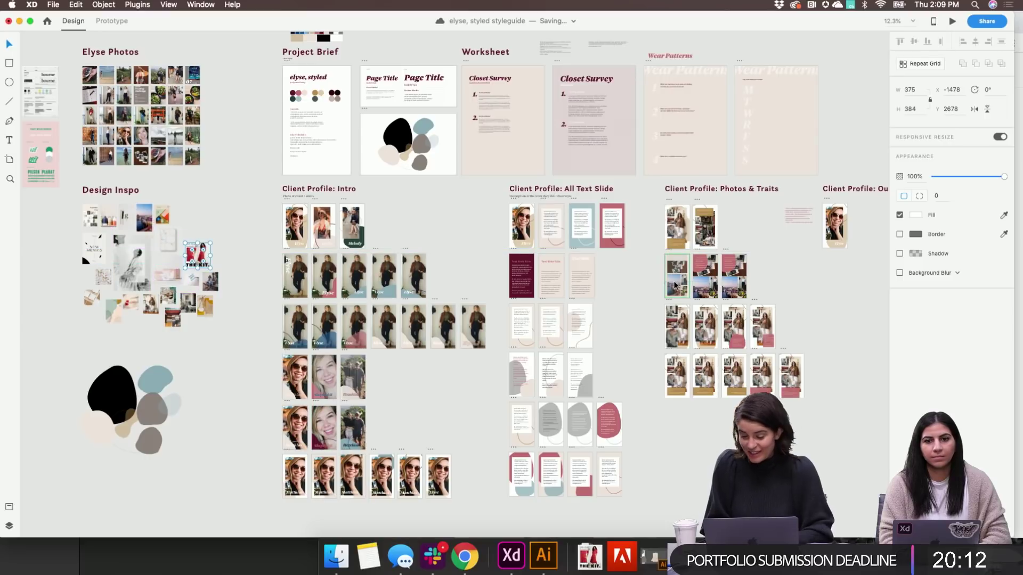
Delete the slide 3 entry from the pink notes and shorten their text box to fit the remaining lines
scroll(674, 285, "right", 9)
scroll(529, 264, "up", 6)
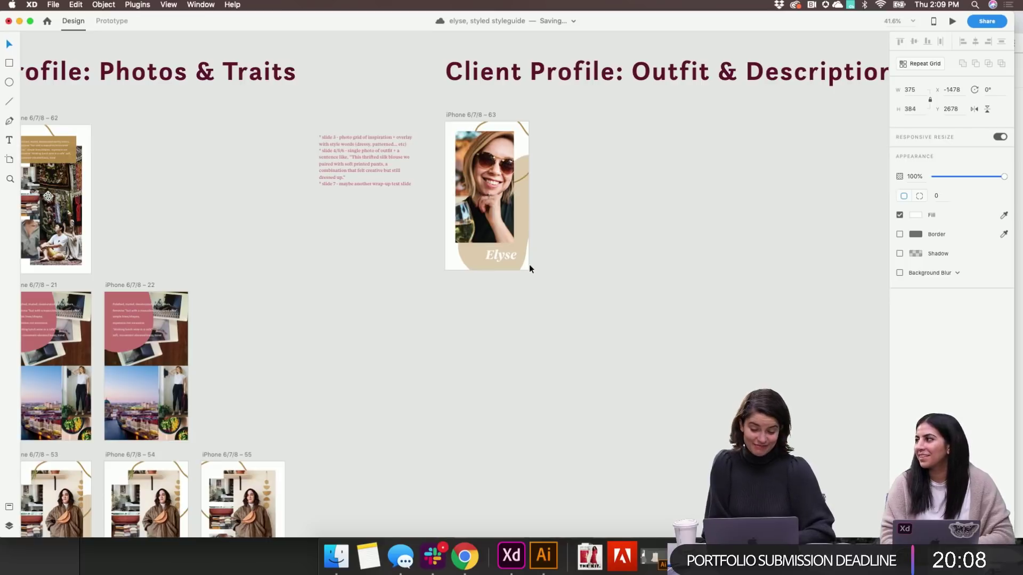
scroll(529, 265, "up", 5)
scroll(529, 264, "down", 3)
left_click(217, 206)
double_click(258, 228)
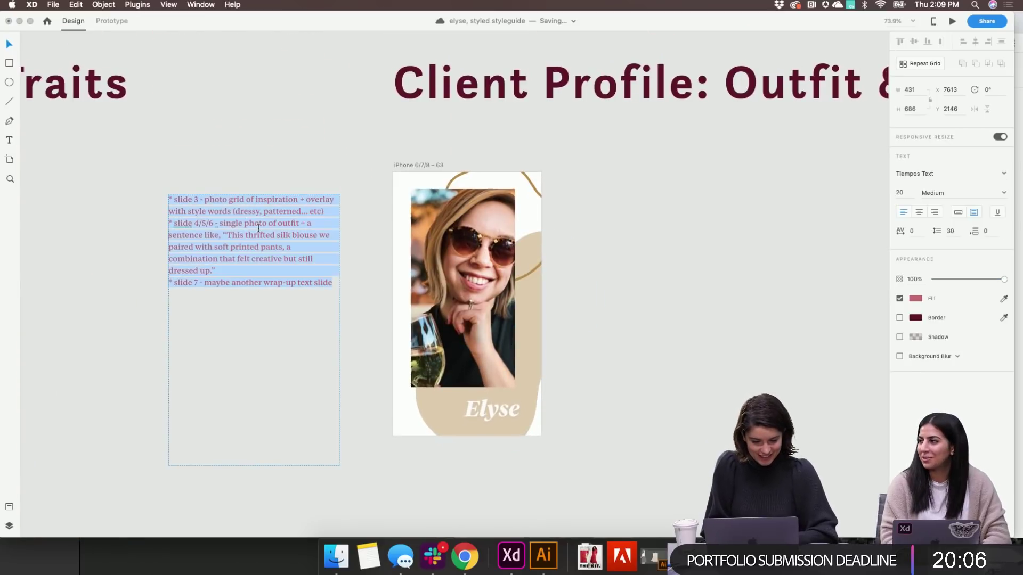
left_click(258, 228)
left_click_drag(325, 211, 145, 184)
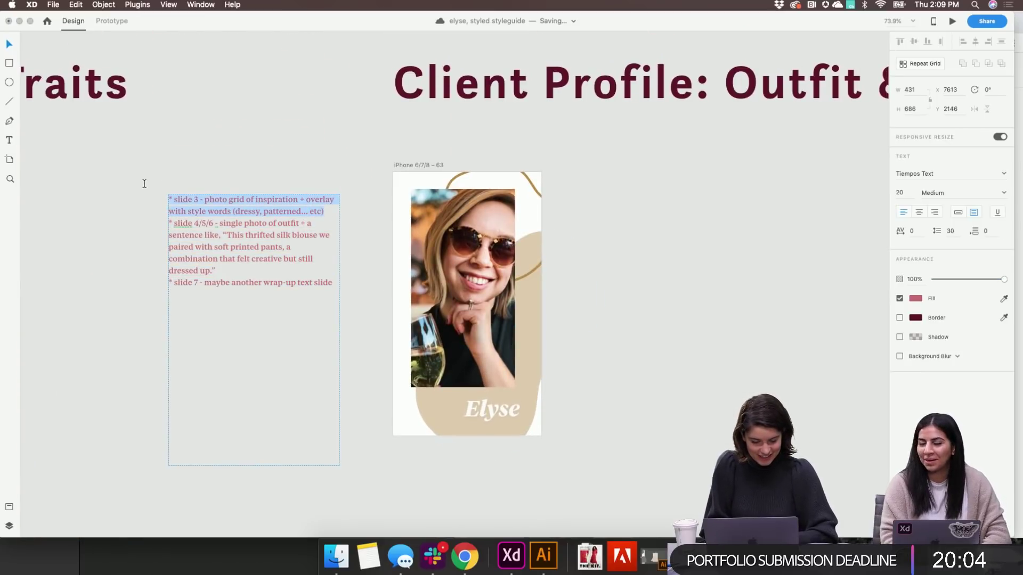
key("BackSpace")
key("Delete")
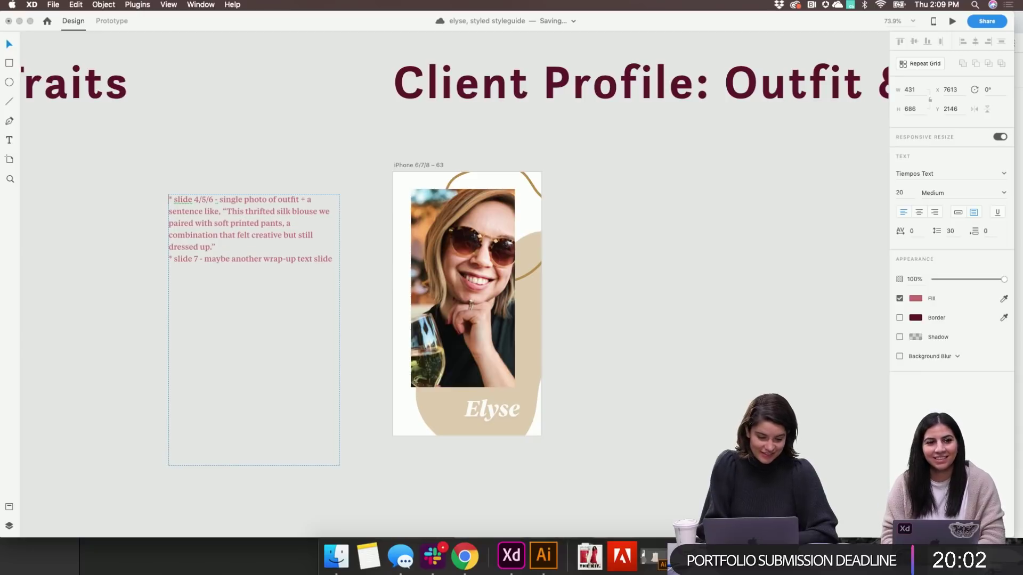
left_click_drag(253, 466, 287, 292)
left_click(280, 375)
Switch to Finder and go up from Inspo from Pinterest to the elyse-styled-photos folder, keeping the artboard's photo reachable
scroll(280, 375, "right", 2)
scroll(280, 375, "up", 1)
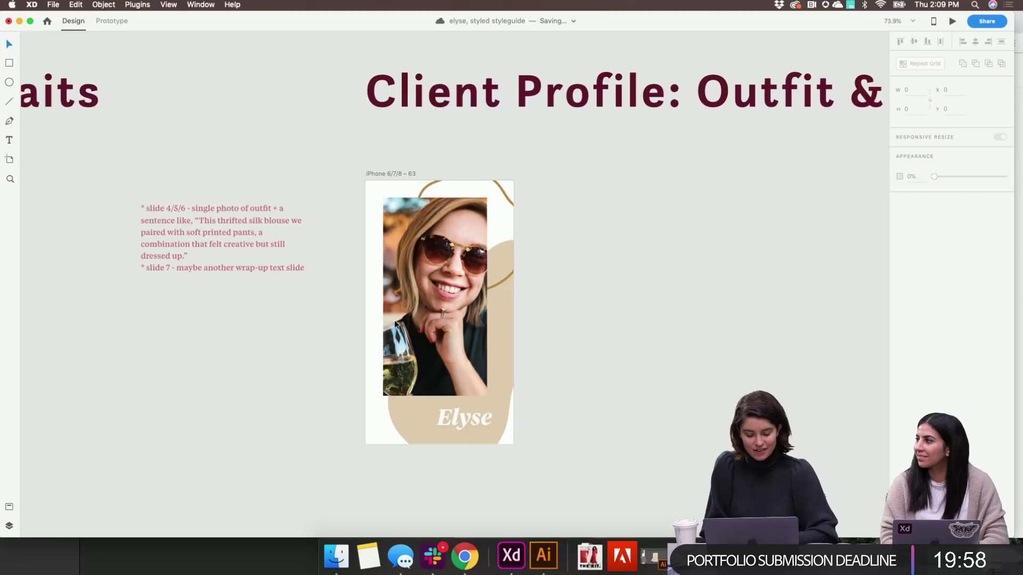
left_click(455, 419)
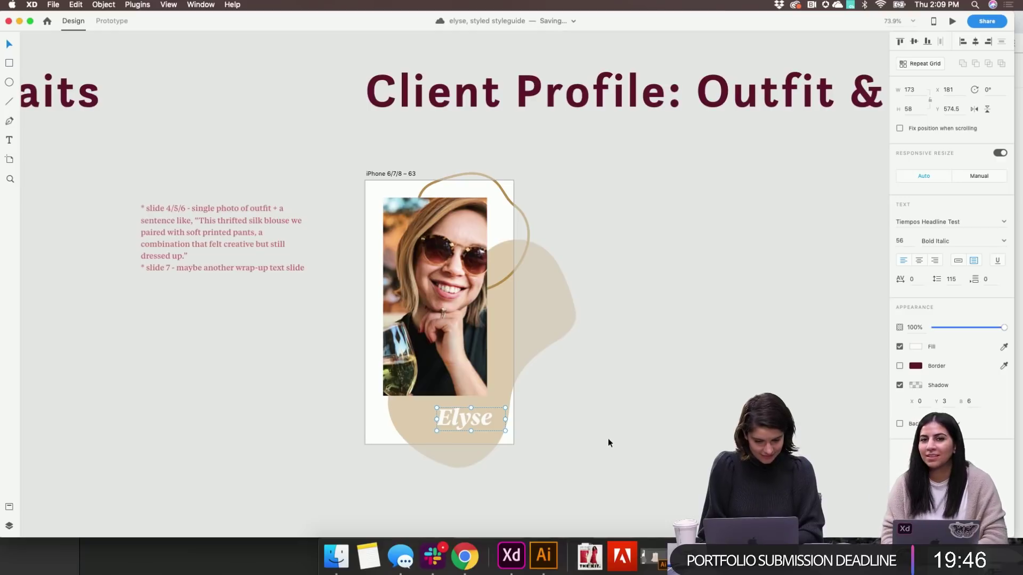
key("super+Tab")
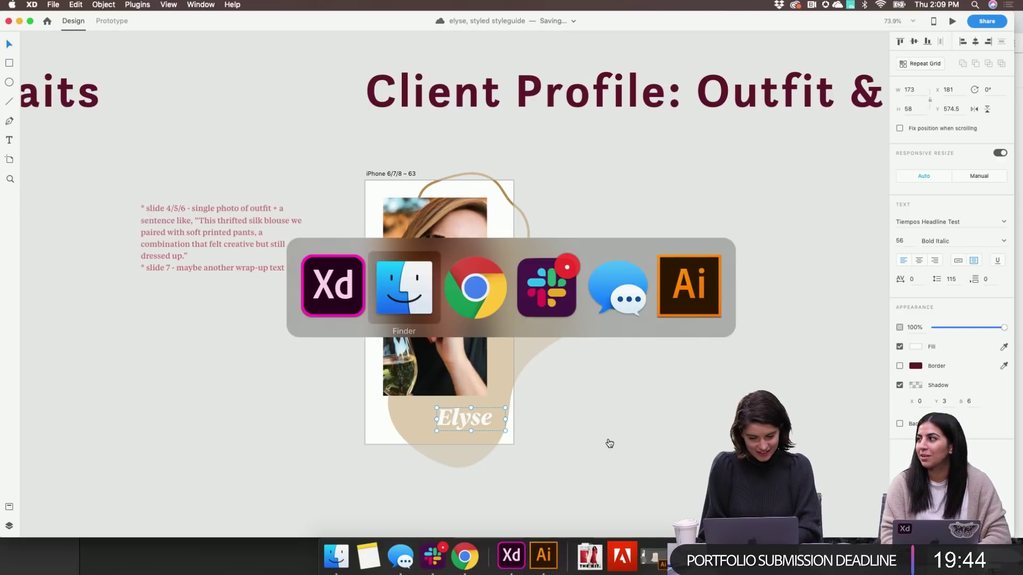
key("super+Tab")
key("super+shift+Tab")
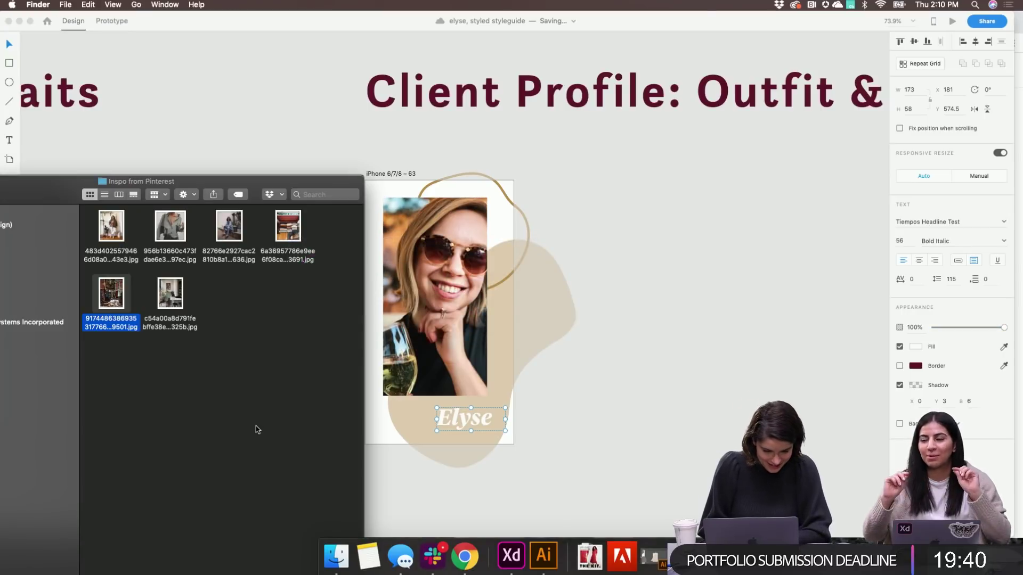
double_click(69, 182)
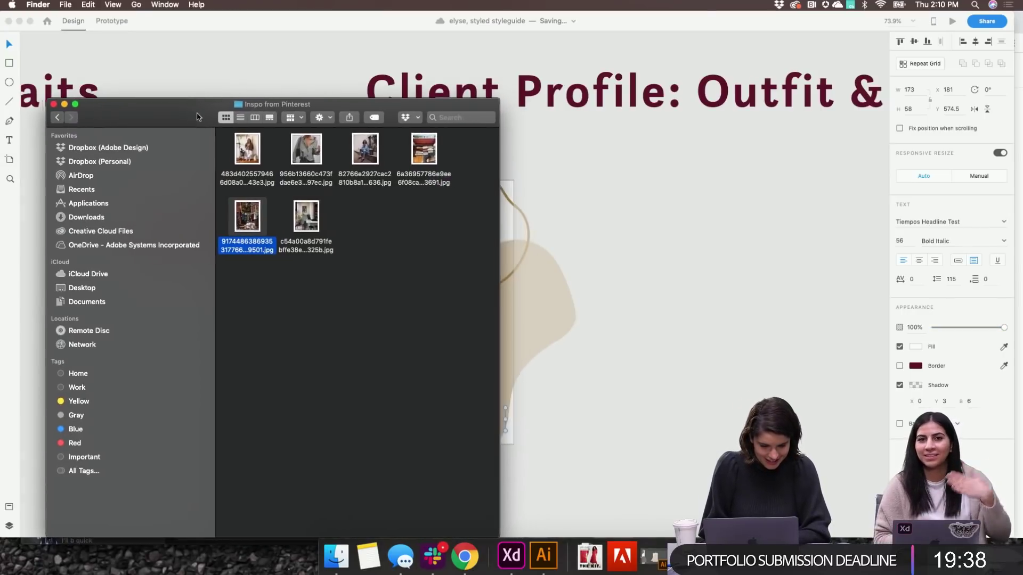
left_click(41, 117)
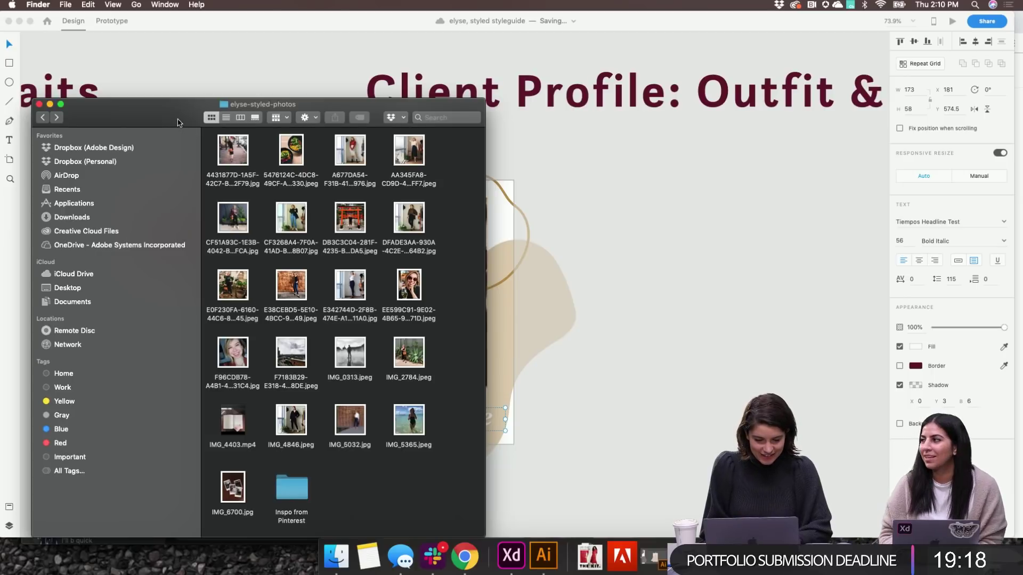
left_click_drag(180, 122, 142, 132)
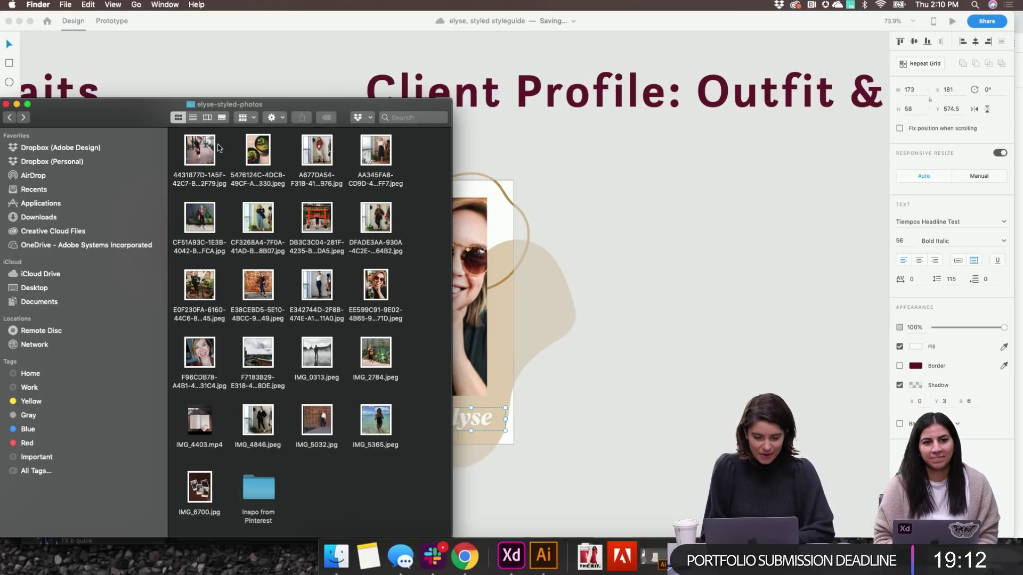
Replace the portrait on artboard 63 with the full-length sweater and dark skirt photo, and shift it slightly left within its frame
left_click_drag(153, 119, 90, 178)
left_click_drag(313, 206, 443, 304)
double_click(464, 304)
left_click(662, 312)
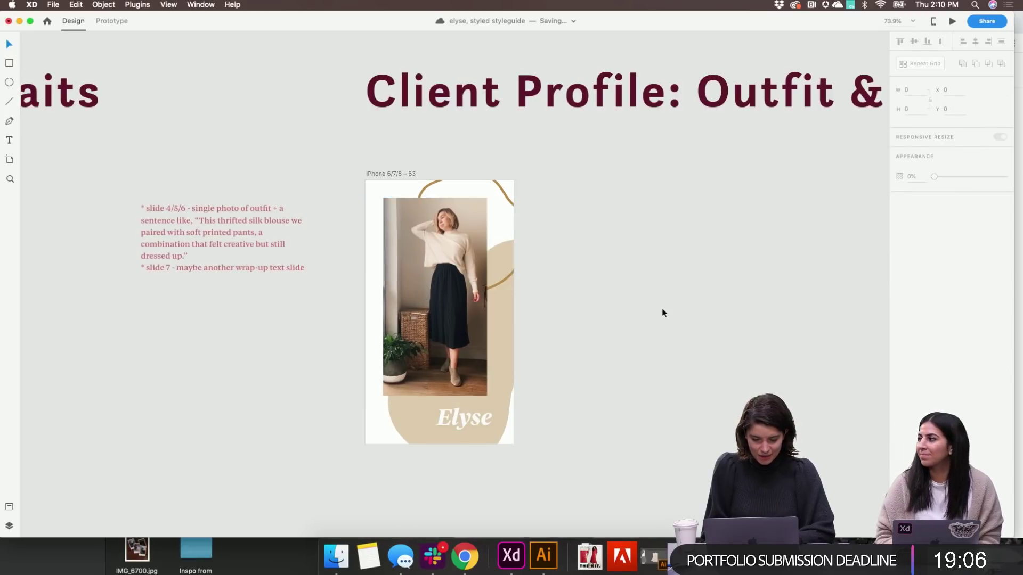
double_click(457, 323)
left_click_drag(457, 323, 451, 324)
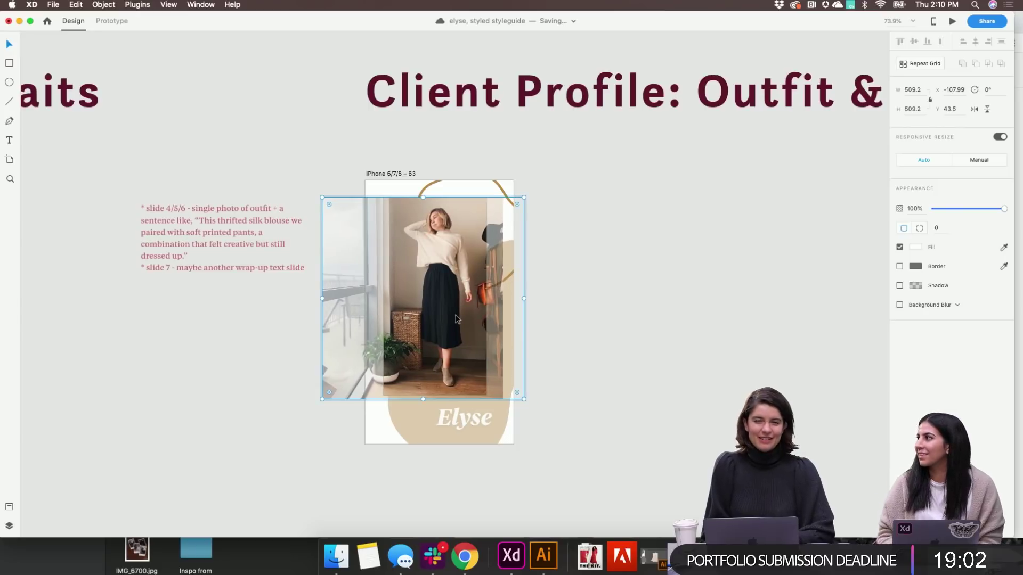
Copy the gold caption box together with its text from artboard 62
left_click(648, 283)
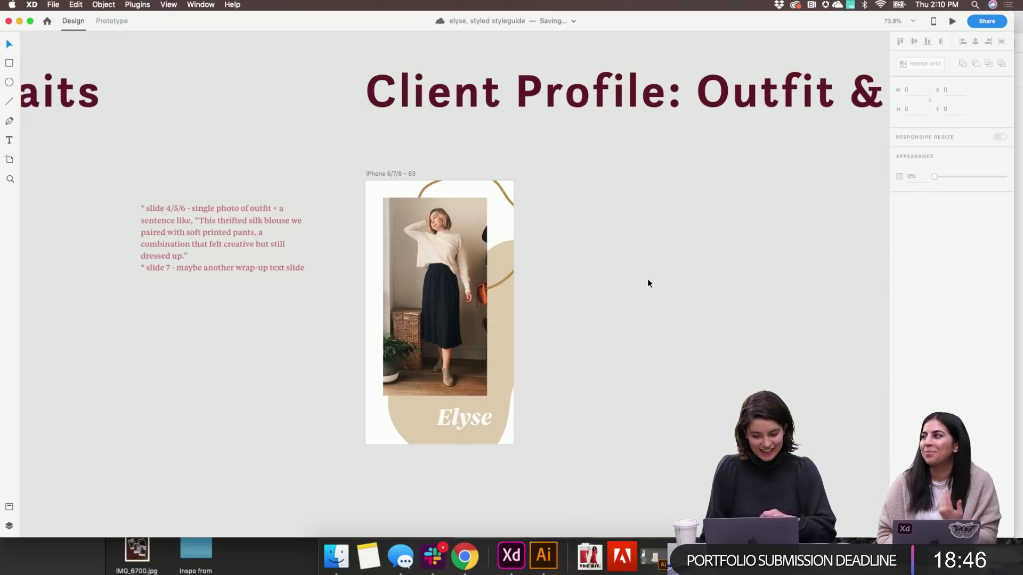
scroll(647, 279, "up", 3)
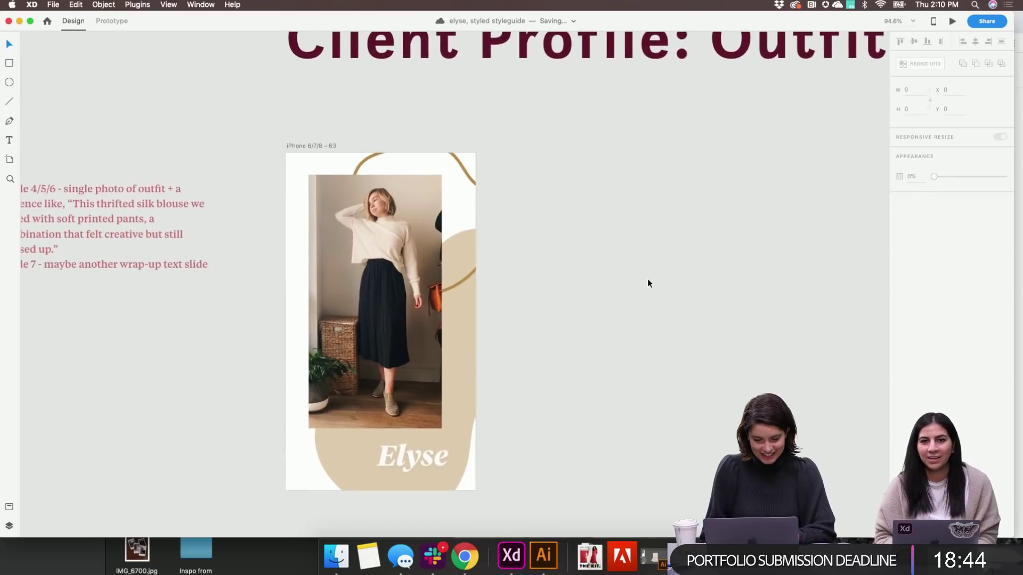
scroll(647, 280, "down", 2)
scroll(648, 279, "left", 2)
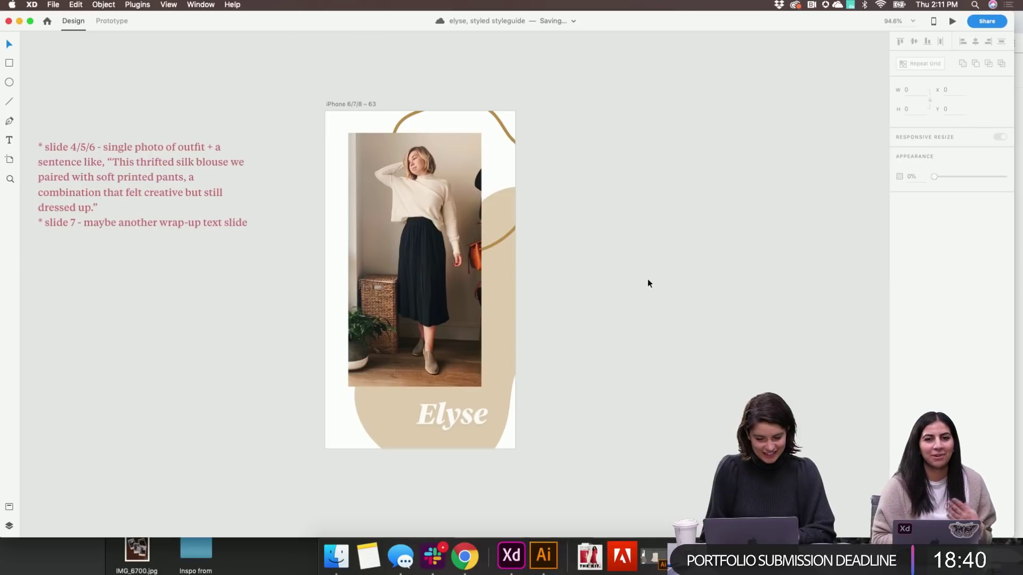
scroll(648, 279, "down", 5)
scroll(648, 283, "left", 3)
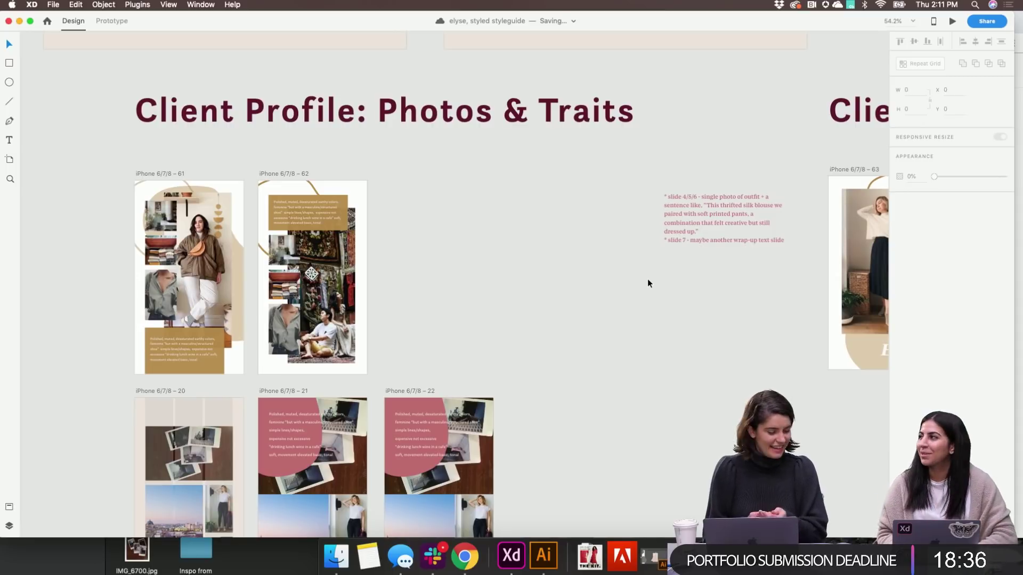
scroll(437, 245, "up", 3)
scroll(437, 249, "up", 5)
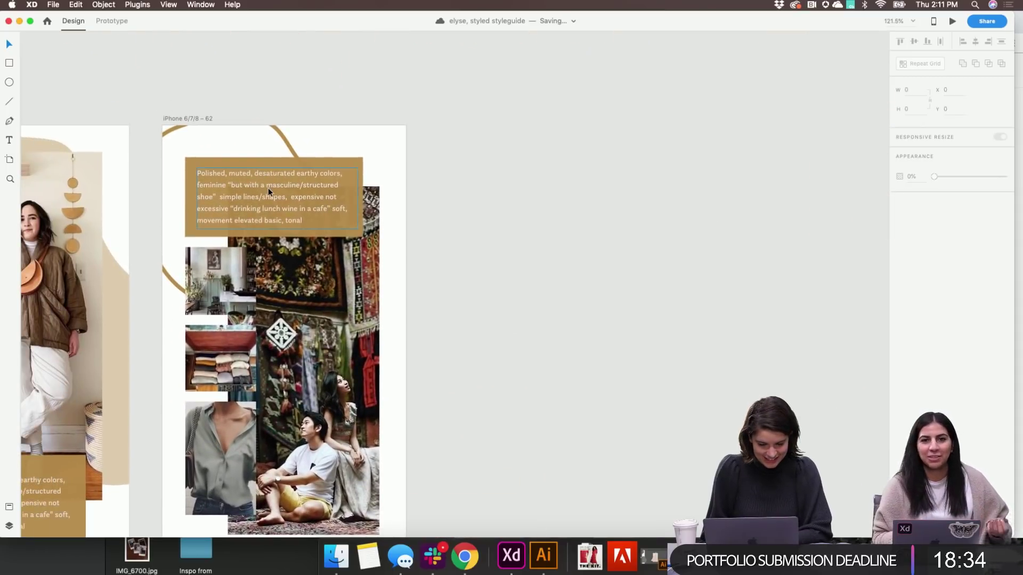
left_click(189, 218)
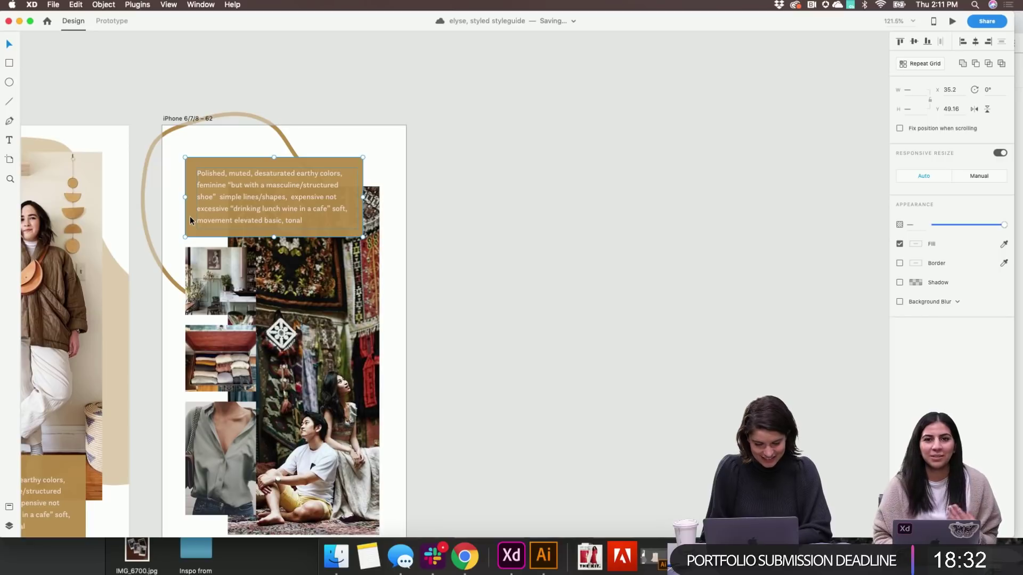
Paste the gold caption box onto artboard 63 and move it over the photo's lower edge, in place of the Elyse name
scroll(190, 218, "right", 10)
scroll(189, 216, "right", 5)
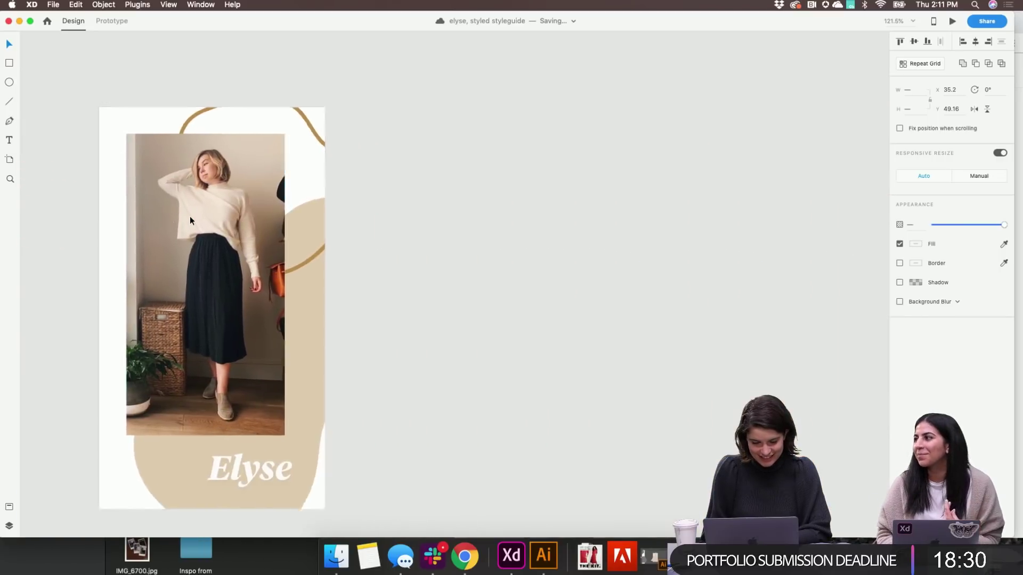
scroll(189, 216, "down", 5)
scroll(222, 180, "left", 3)
left_click(237, 149)
key("cmd+v")
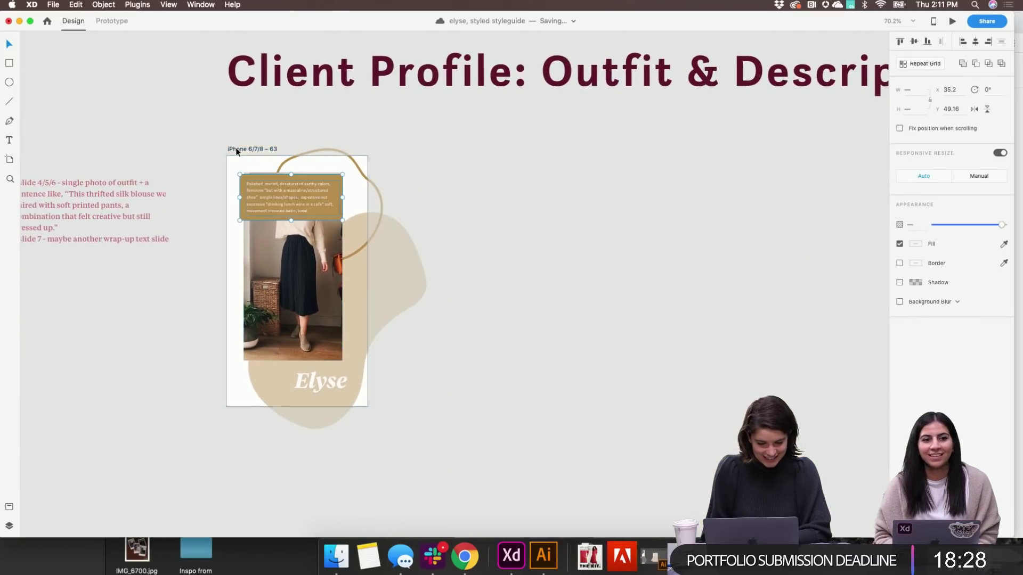
left_click_drag(318, 201, 333, 377)
left_click(357, 383)
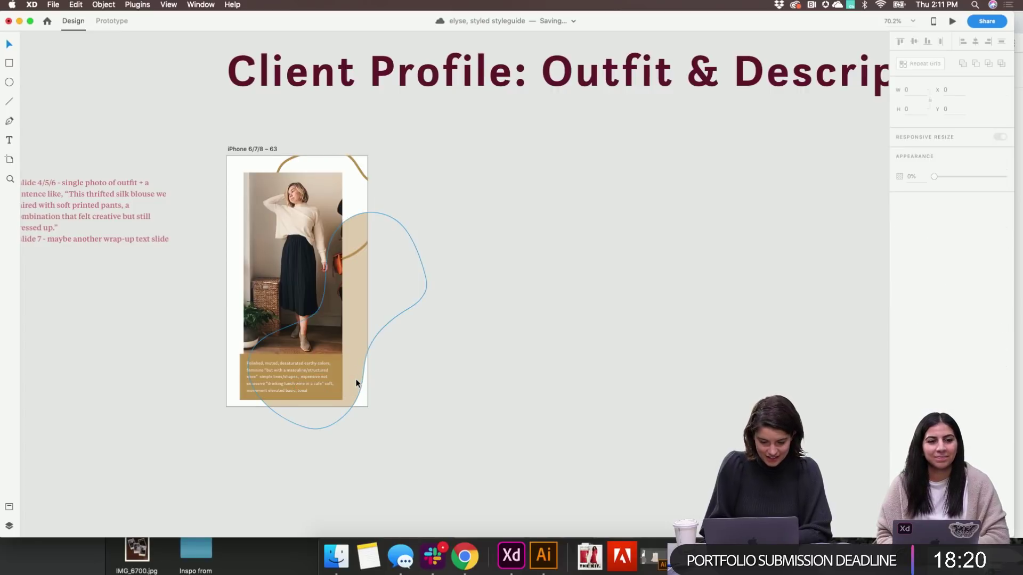
Replace artboard 63's caption with "This thrifted silk blouse we paired with soft printed pants, a combination that felt creative but still dressed up."
scroll(356, 384, "up", 5)
scroll(356, 379, "left", 3)
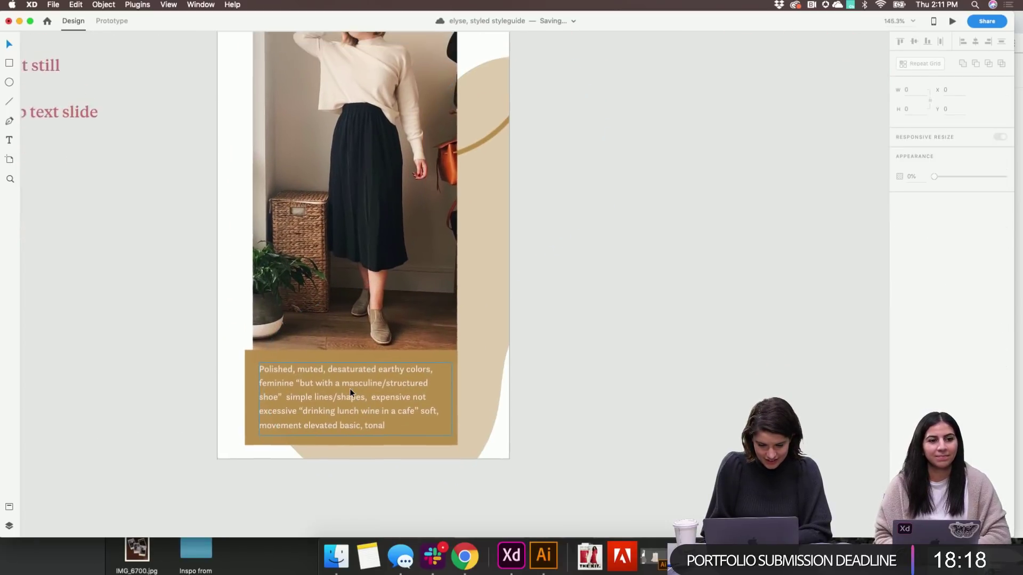
scroll(350, 393, "left", 5)
scroll(350, 394, "down", 2)
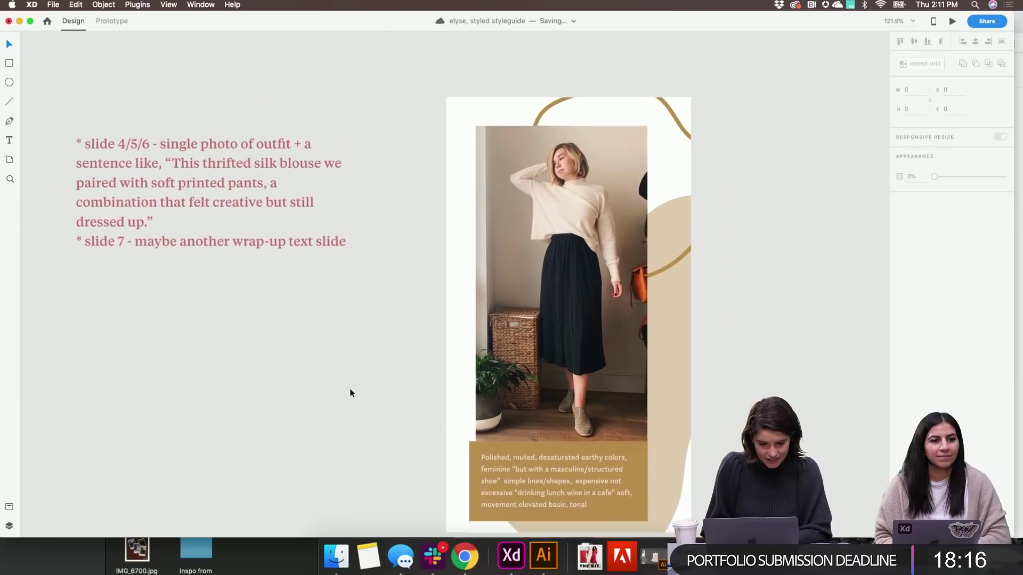
scroll(350, 393, "down", 2)
scroll(350, 394, "right", 3)
double_click(479, 446)
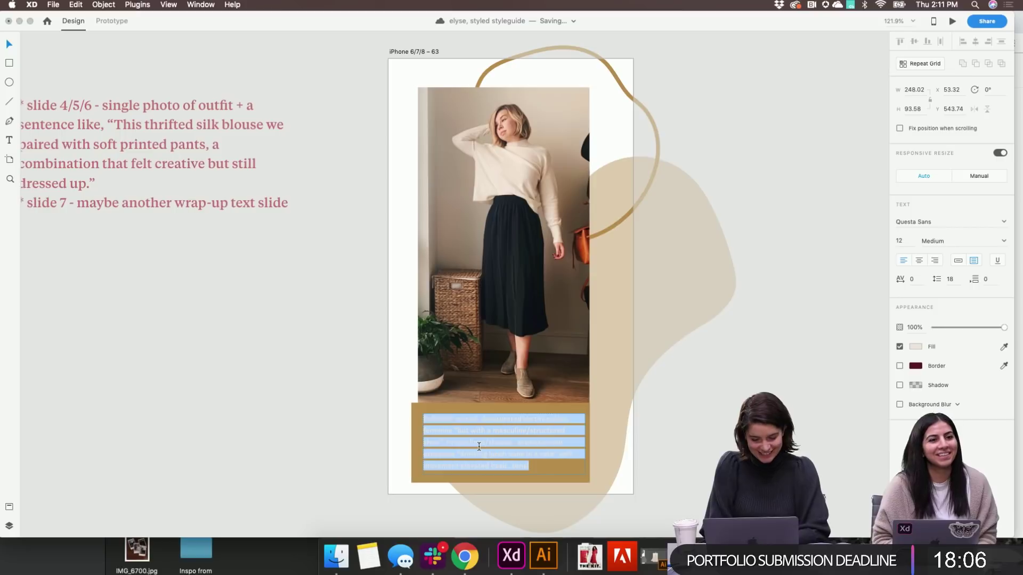
type("This thrifted silk blouse")
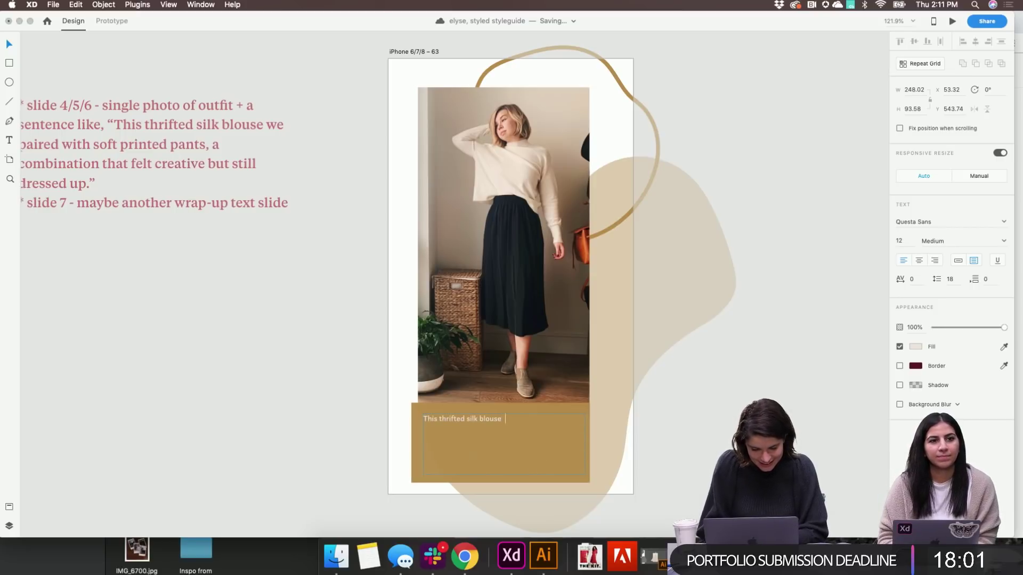
key("Escape")
scroll(286, 430, "left", 3)
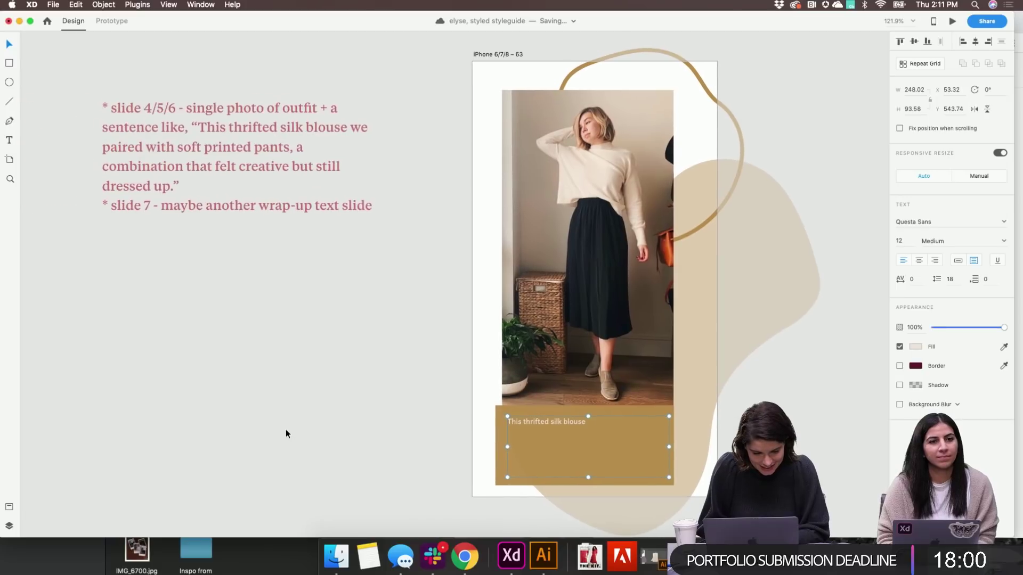
double_click(581, 423)
left_click(592, 423)
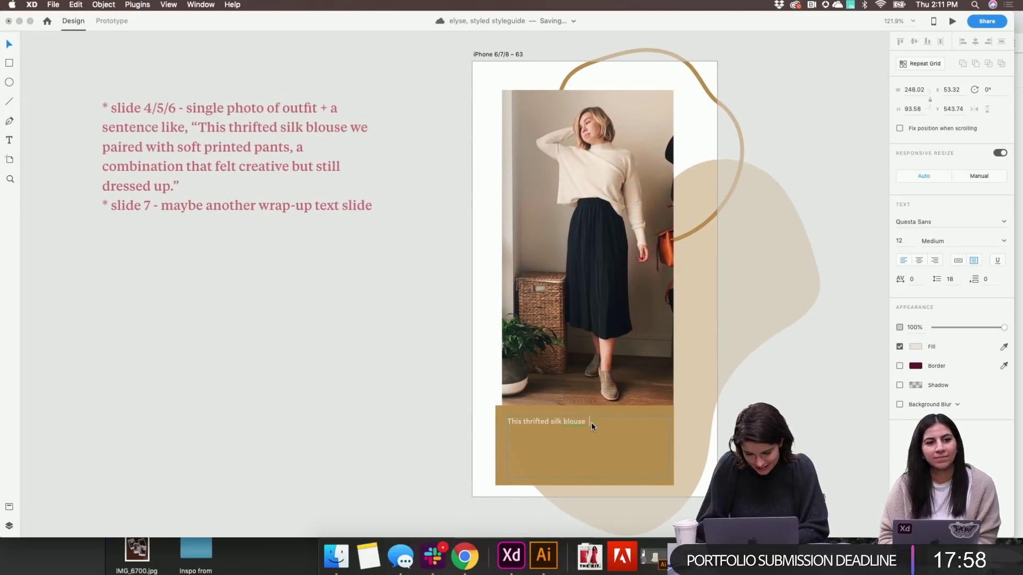
type("we paired with")
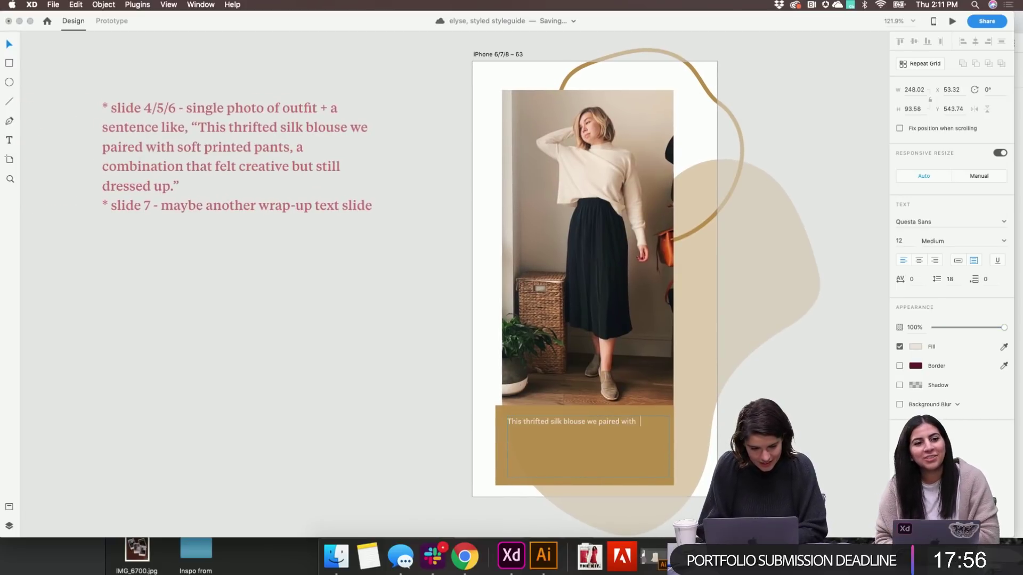
type(" soft printed pants, a combination that felt creative but still dressed up.")
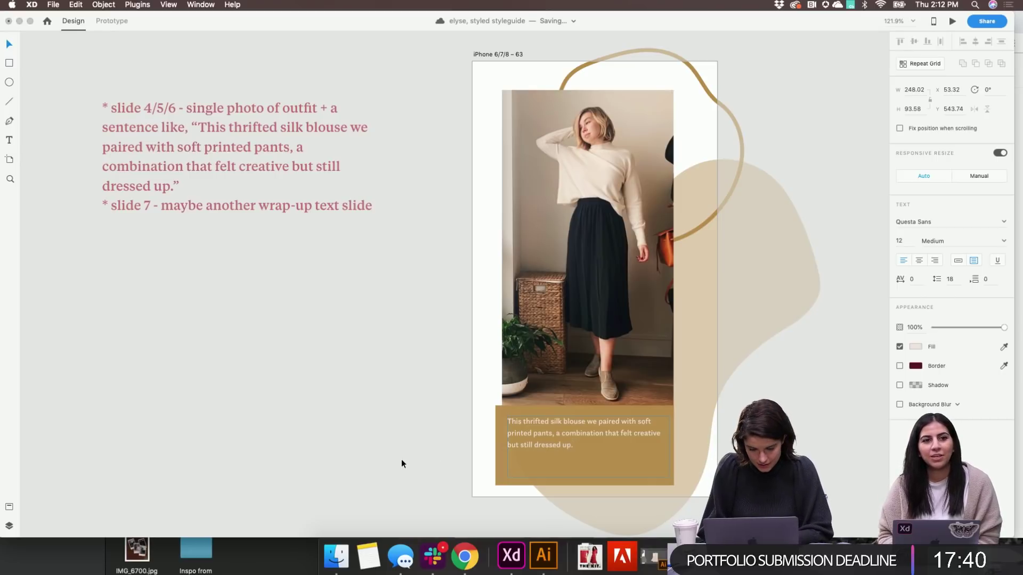
left_click(8, 45)
left_click(212, 270)
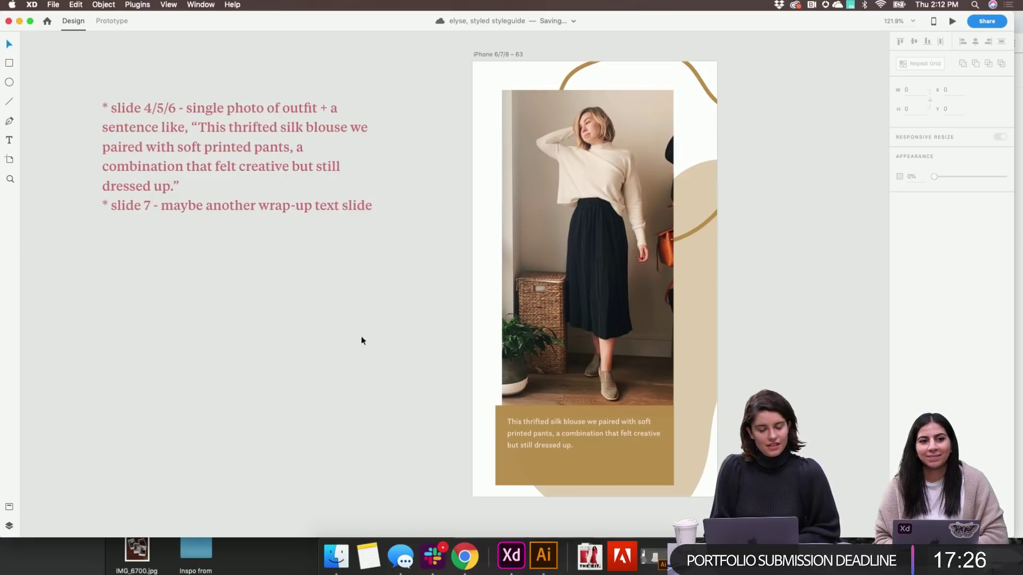
Examine the caption box on artboard 62 and the overall set of client profile artboards
scroll(325, 368, "down", 5)
scroll(326, 358, "left", 2)
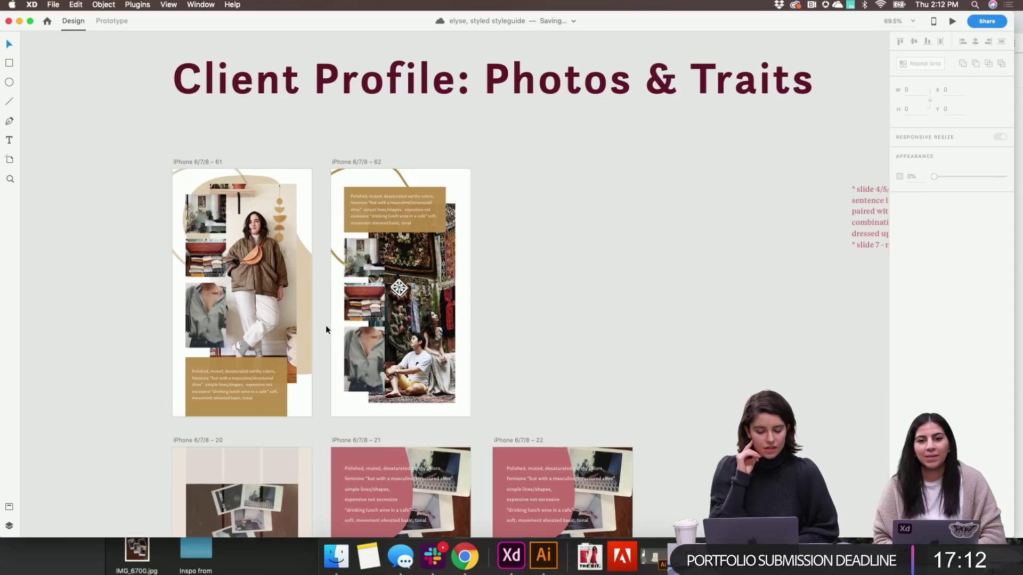
scroll(427, 222, "up", 5)
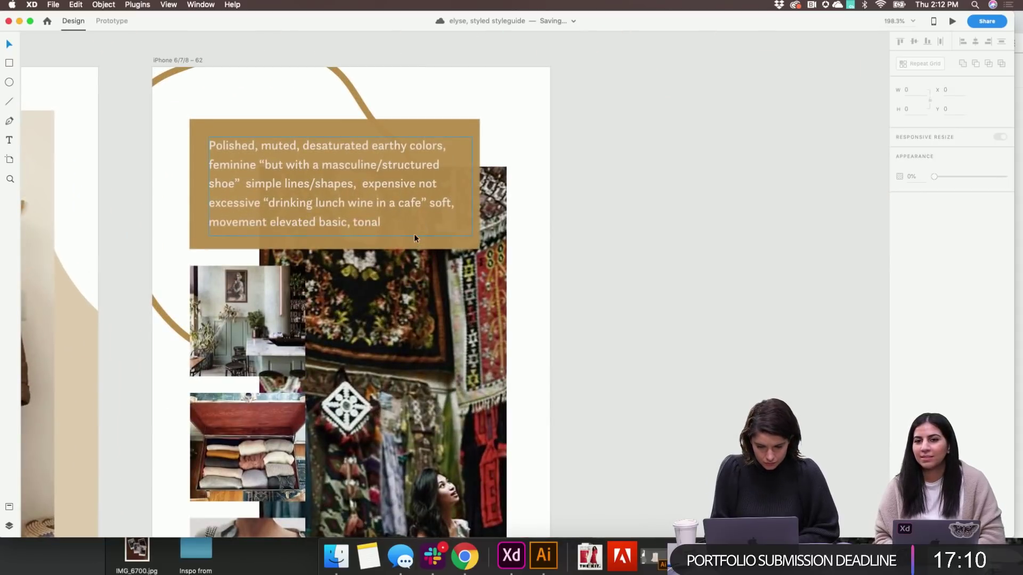
left_click(414, 235)
left_click(811, 290)
scroll(810, 291, "down", 6)
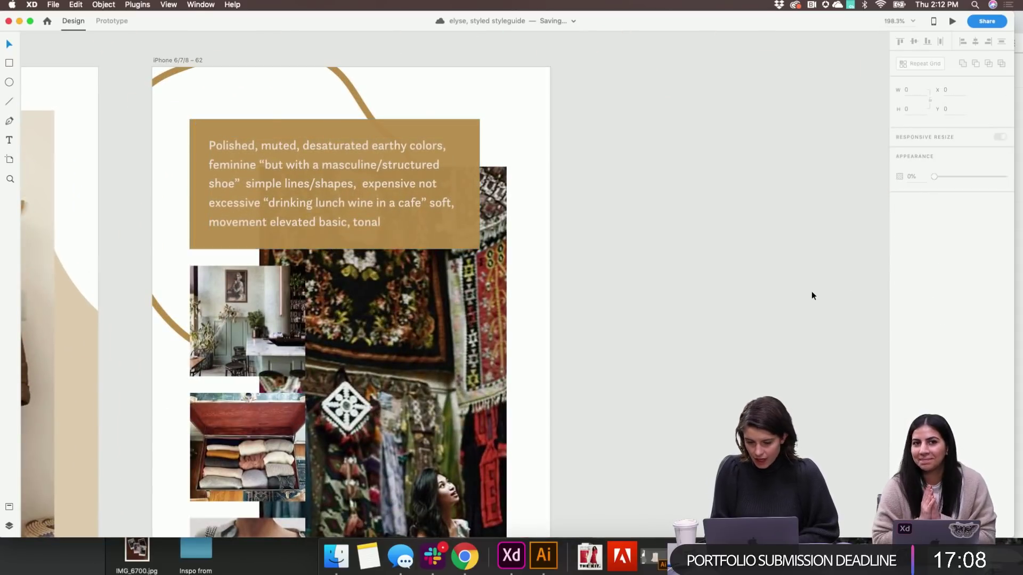
scroll(795, 295, "down", 5)
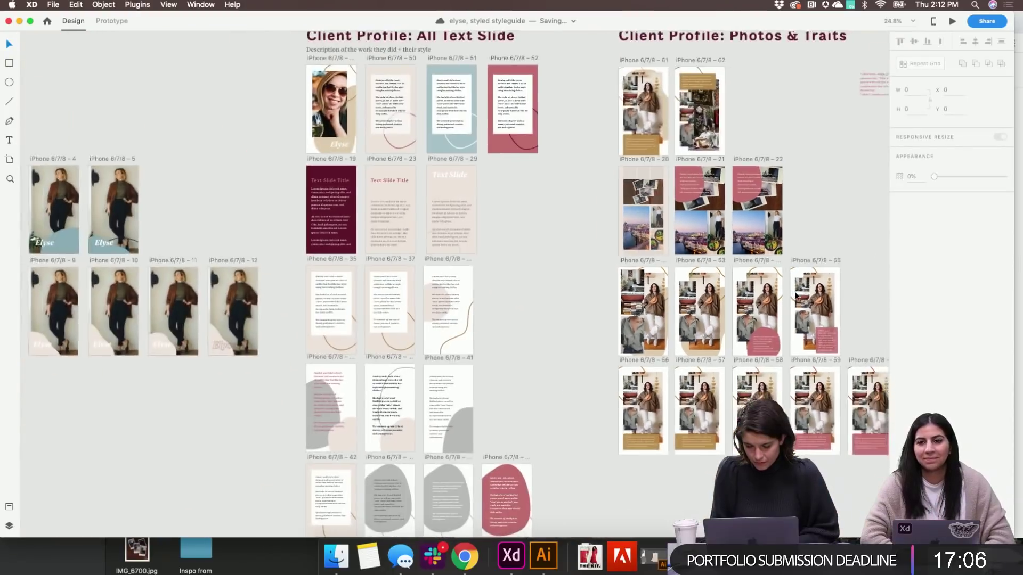
Duplicate artboard 61 below the last row of the Photos & Traits artboards
scroll(795, 296, "up", 2)
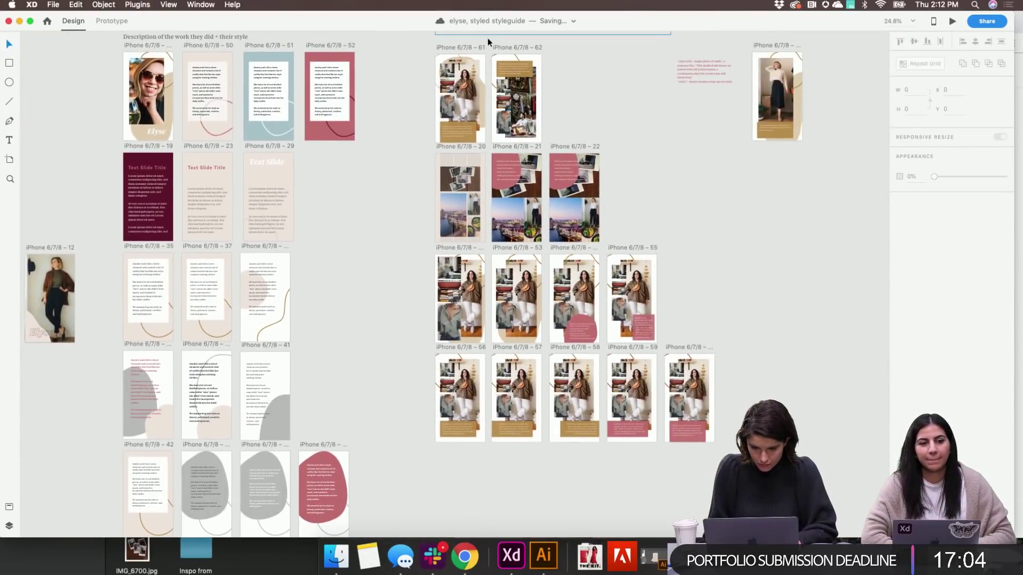
left_click(465, 48)
left_click_drag(465, 48, 508, 446)
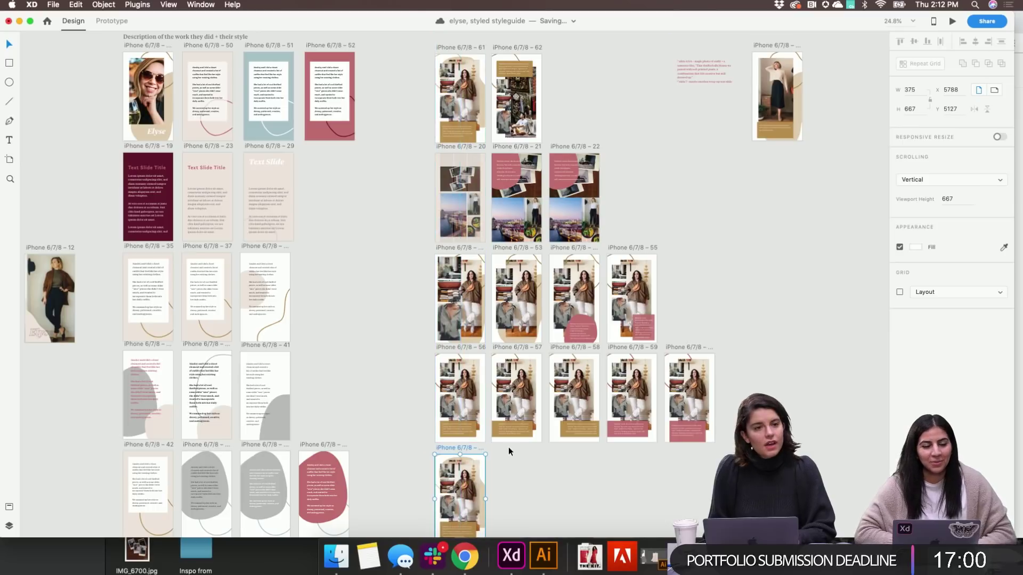
scroll(498, 459, "down", 3)
key("cmd+3")
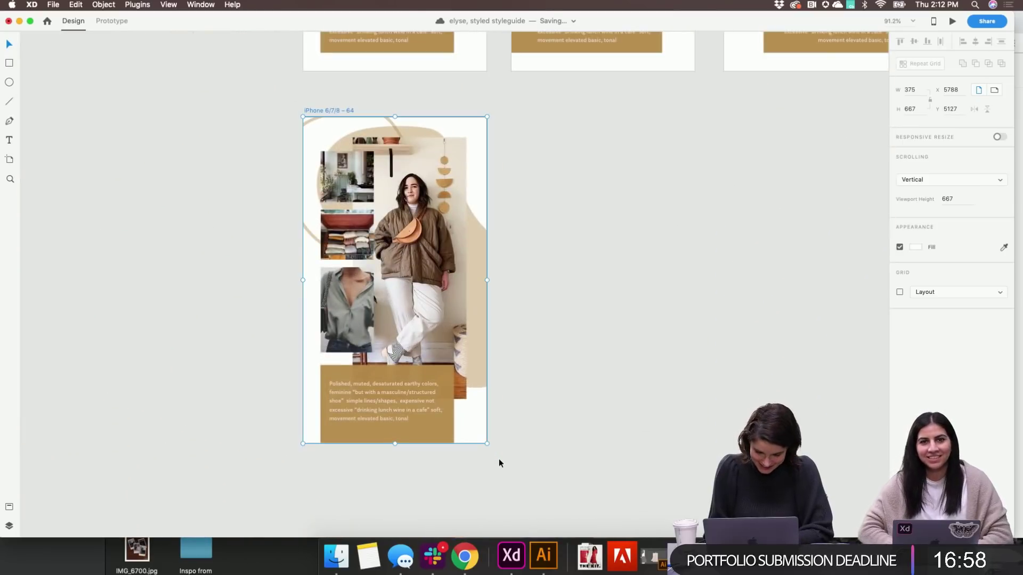
Add a gold border to the caption rectangle on the duplicated artboard and set the rectangle's opacity to 100%
scroll(427, 399, "up", 3)
left_click(392, 413)
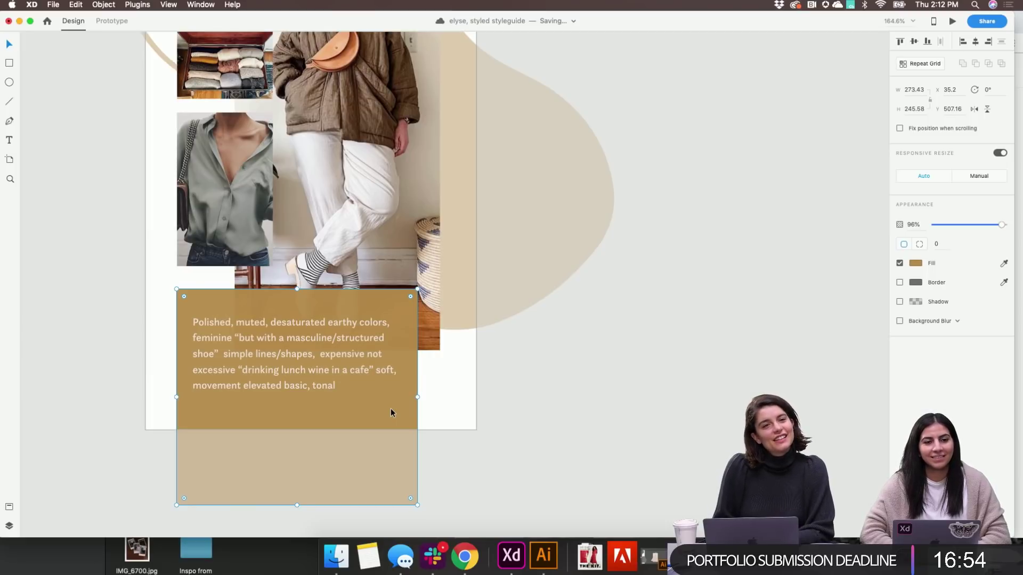
left_click(899, 283)
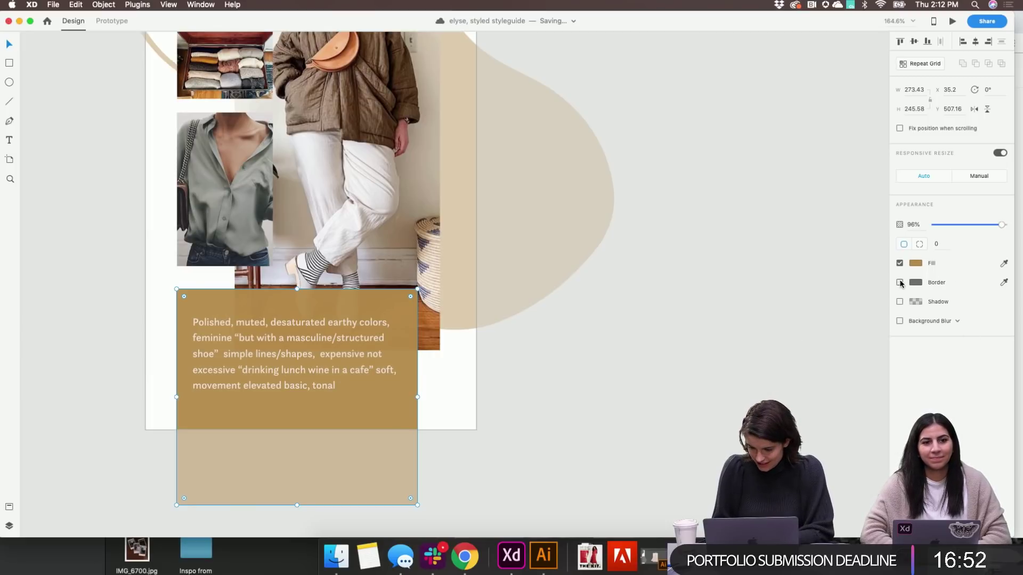
left_click(916, 283)
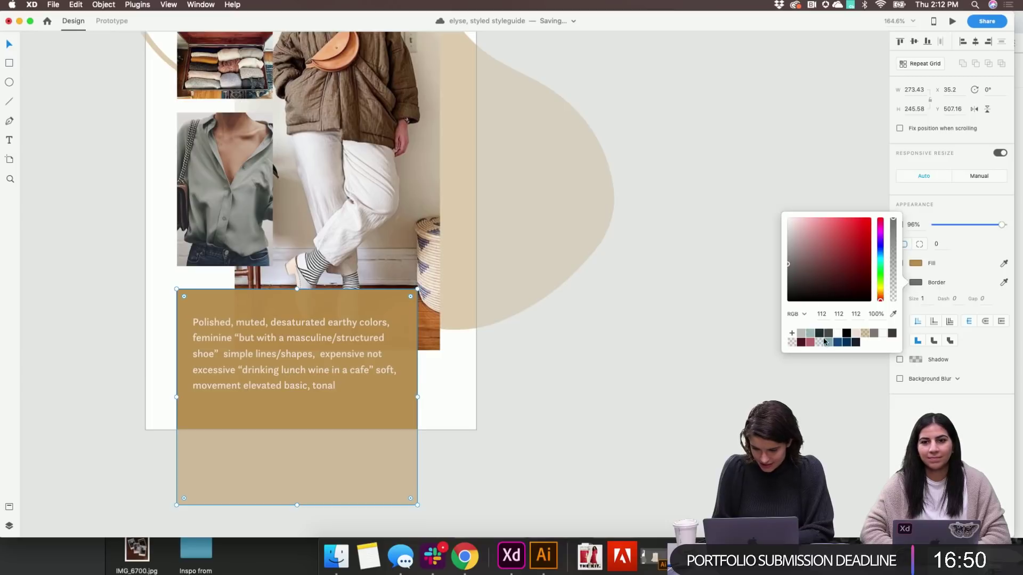
left_click(866, 334)
left_click_drag(898, 275, 896, 201)
left_click_drag(1002, 229, 1018, 228)
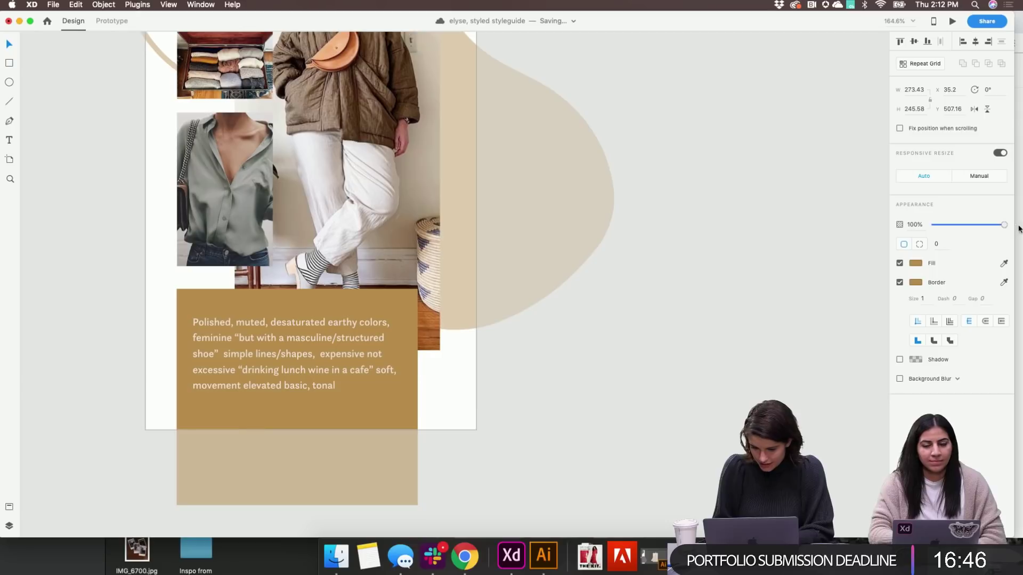
Darken the caption rectangle's border to a very dark brown and set its size to 3
left_click(914, 283)
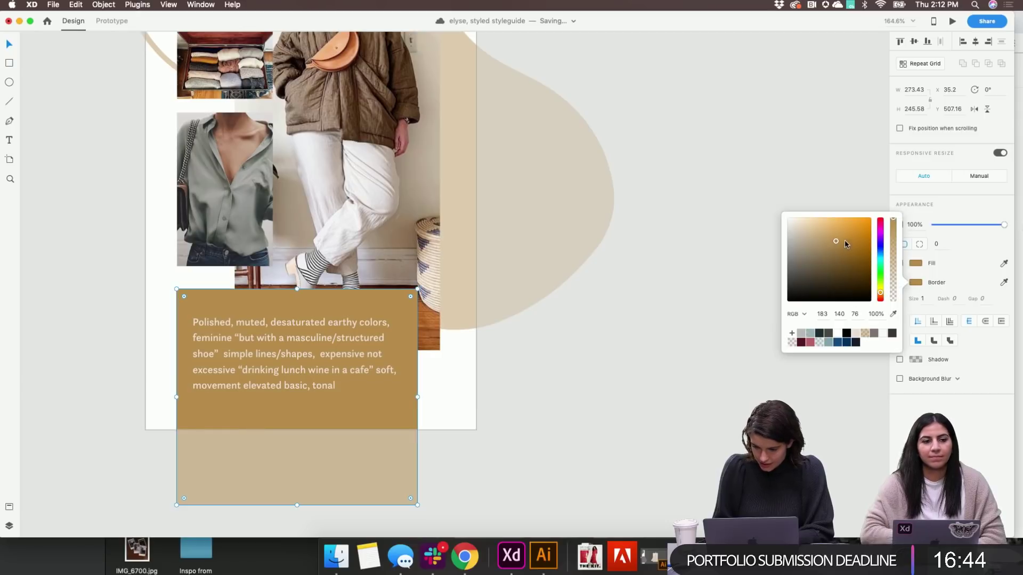
left_click_drag(838, 239, 861, 279)
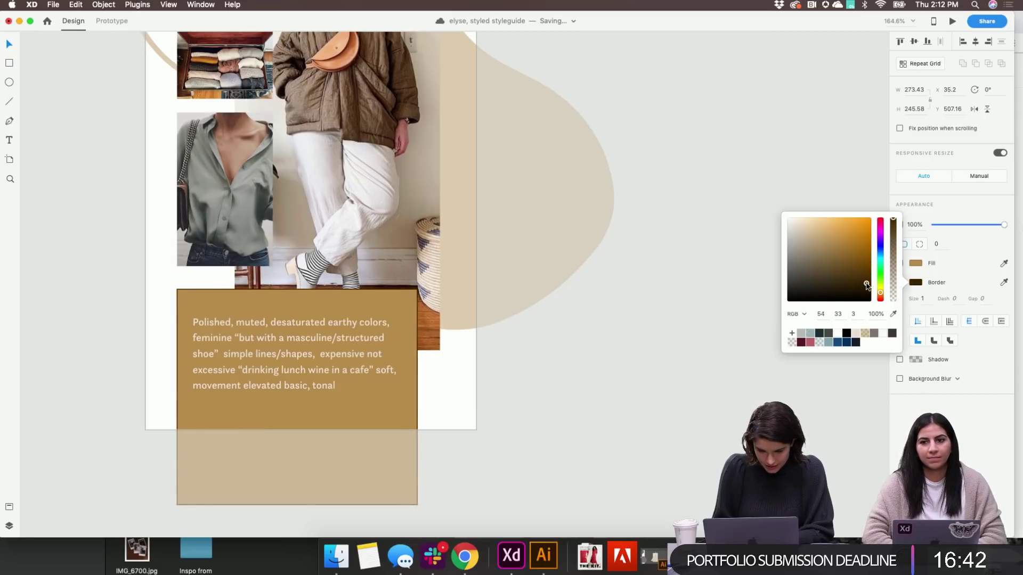
left_click(922, 298)
key("Up")
key("Up")
key("Up")
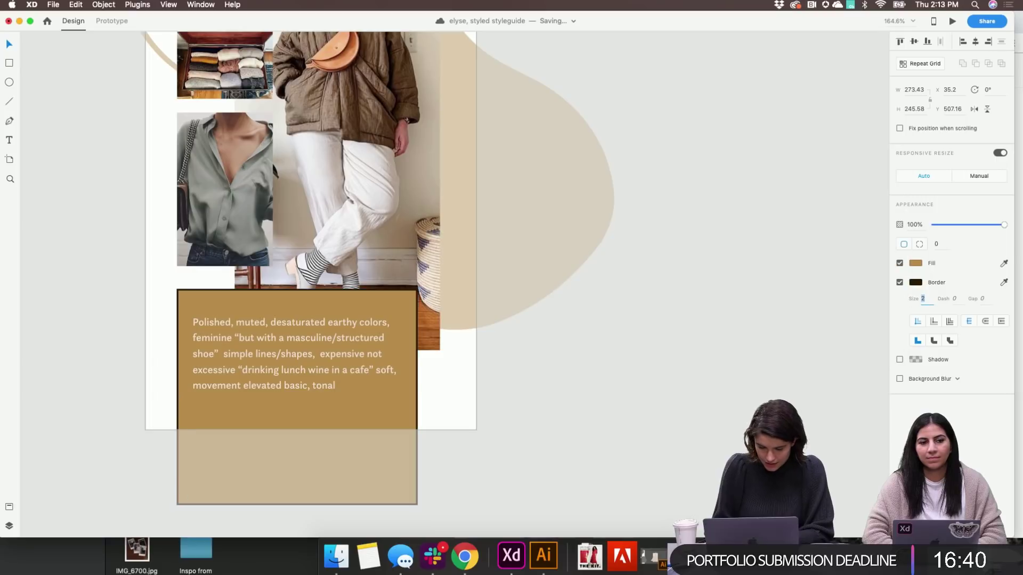
key("Up")
key("Down")
key("Down")
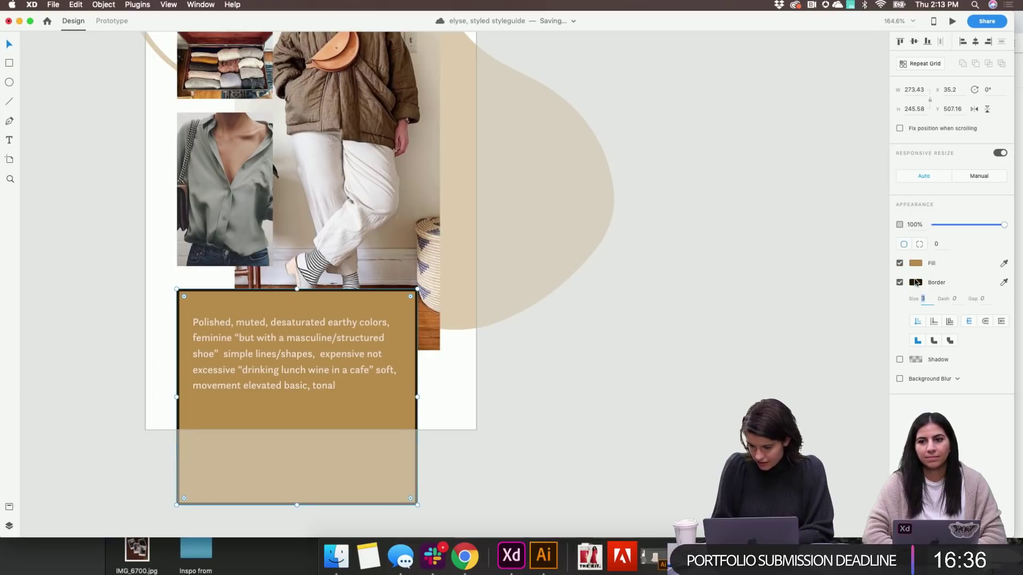
Lighten the caption rectangle's border to a medium brown slightly darker than its gold fill, and deselect it
left_click(916, 283)
left_click_drag(866, 275, 850, 259)
left_click(533, 441)
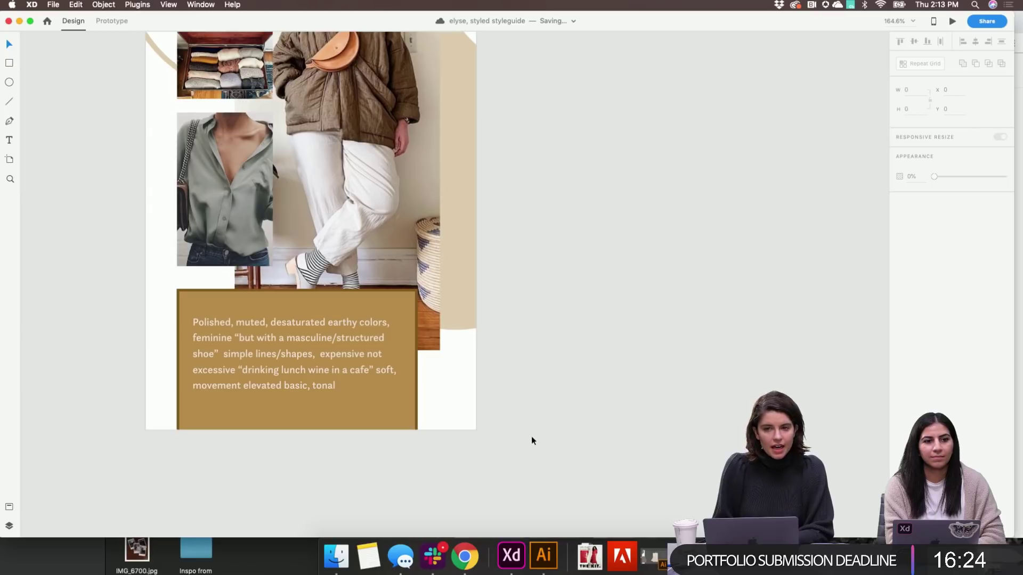
scroll(531, 436, "down", 5)
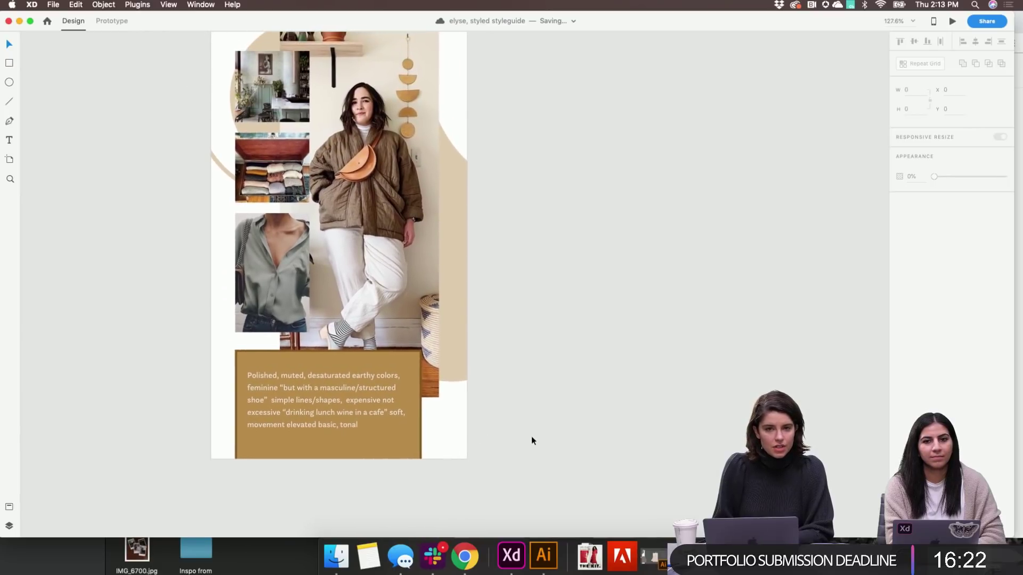
Duplicate artboard 62 from the Photos & Traits section beside artboard 64 below the last row
scroll(531, 439, "down", 10)
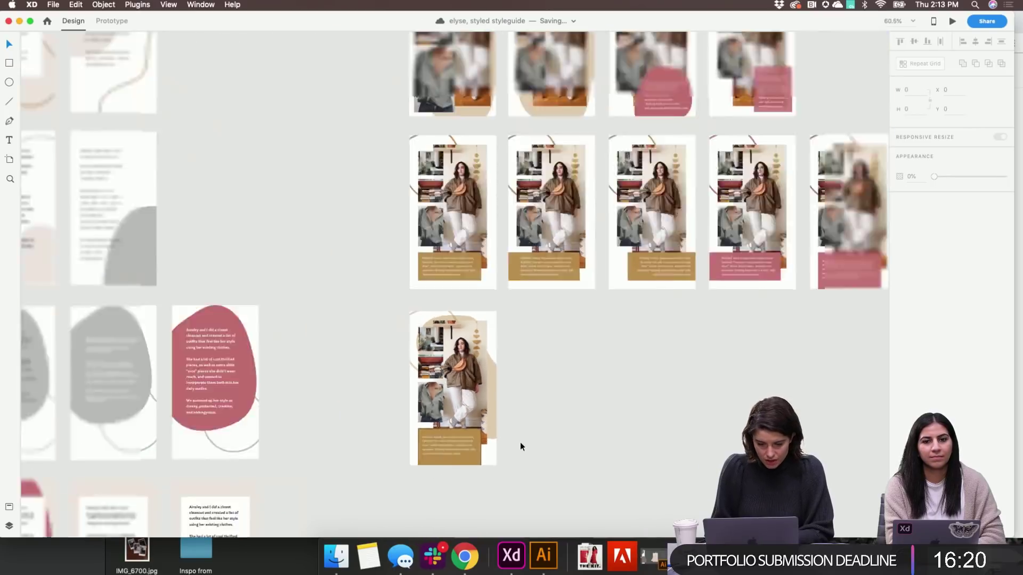
scroll(521, 446, "up", 3)
scroll(521, 446, "right", 2)
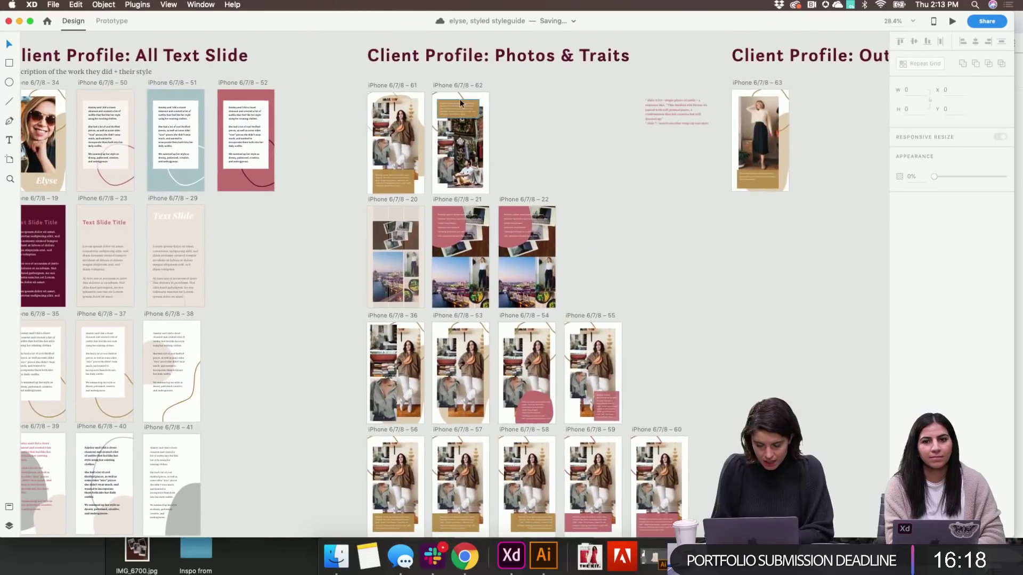
scroll(459, 99, "down", 4)
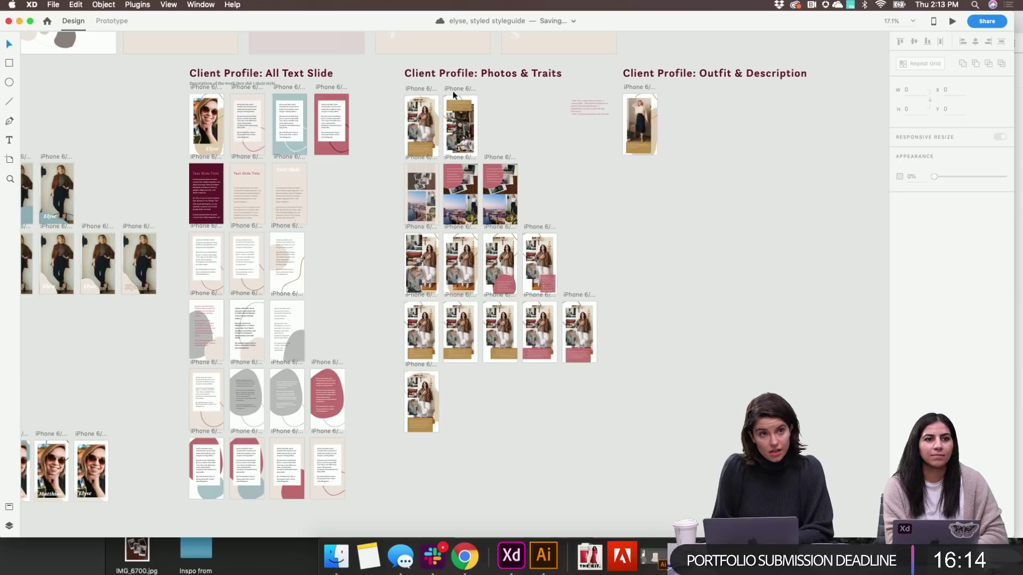
left_click_drag(459, 91, 472, 360)
scroll(426, 471, "up", 5)
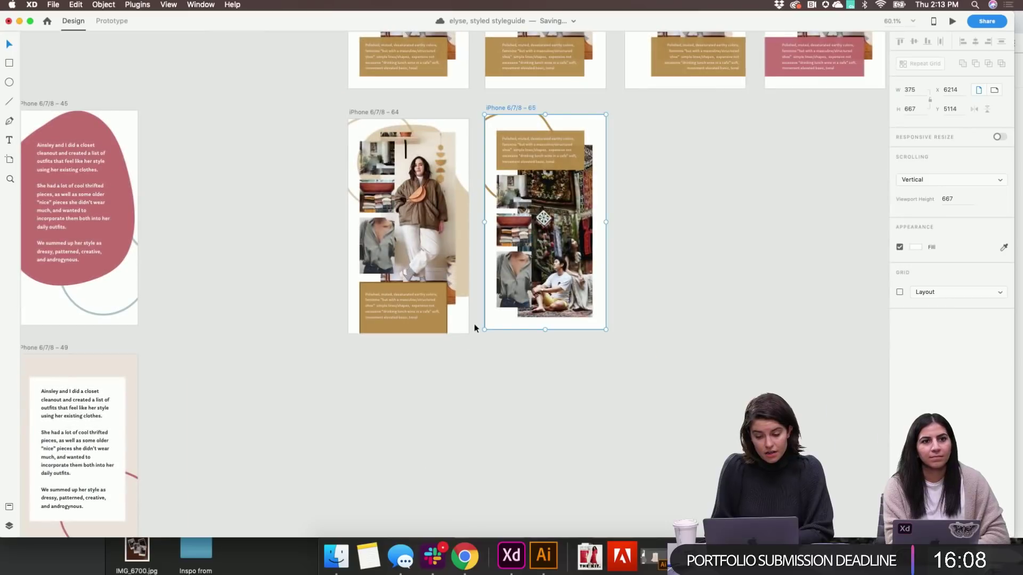
Add a shadow to the caption text on the duplicated artboard 65 and set the shadow's Y offset to 1
scroll(474, 136, "up", 5)
left_click(427, 166)
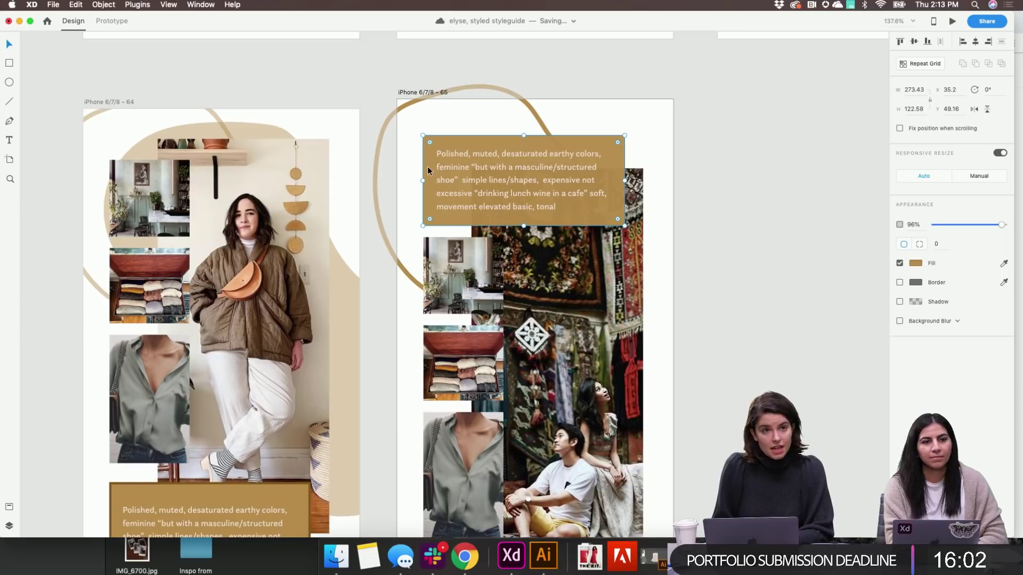
double_click(496, 187)
left_click(513, 142)
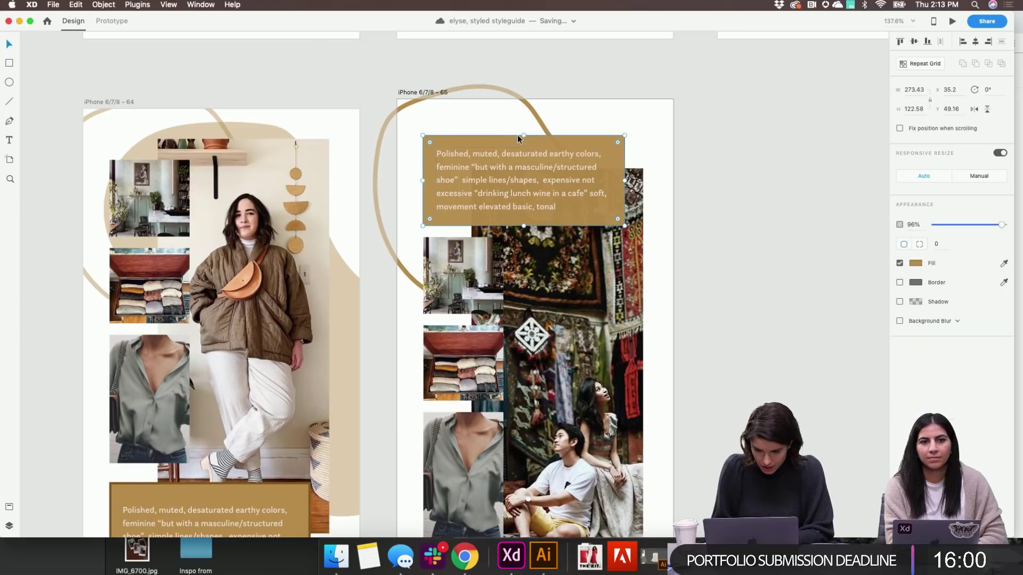
scroll(785, 249, "up", 5)
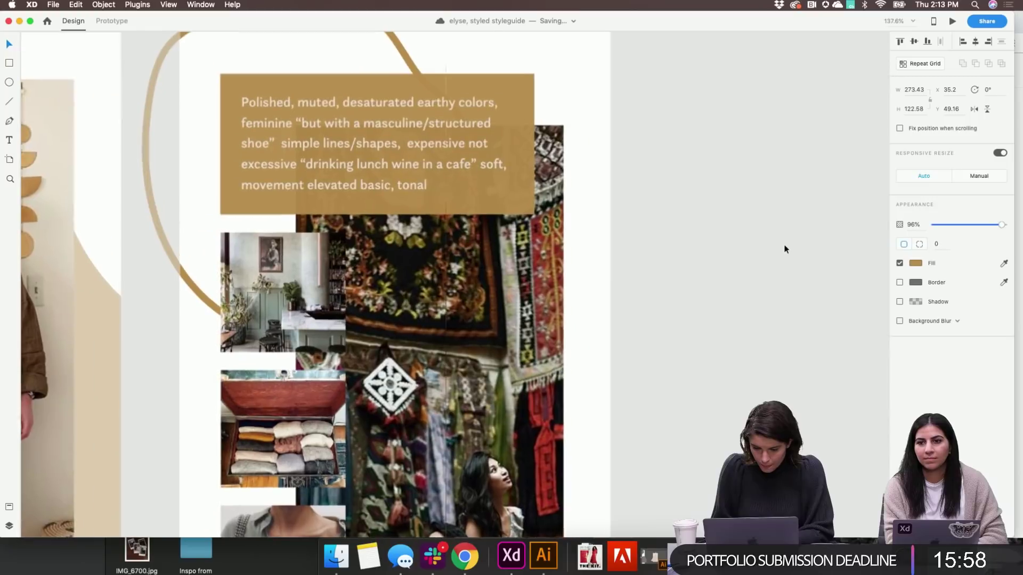
left_click(312, 163)
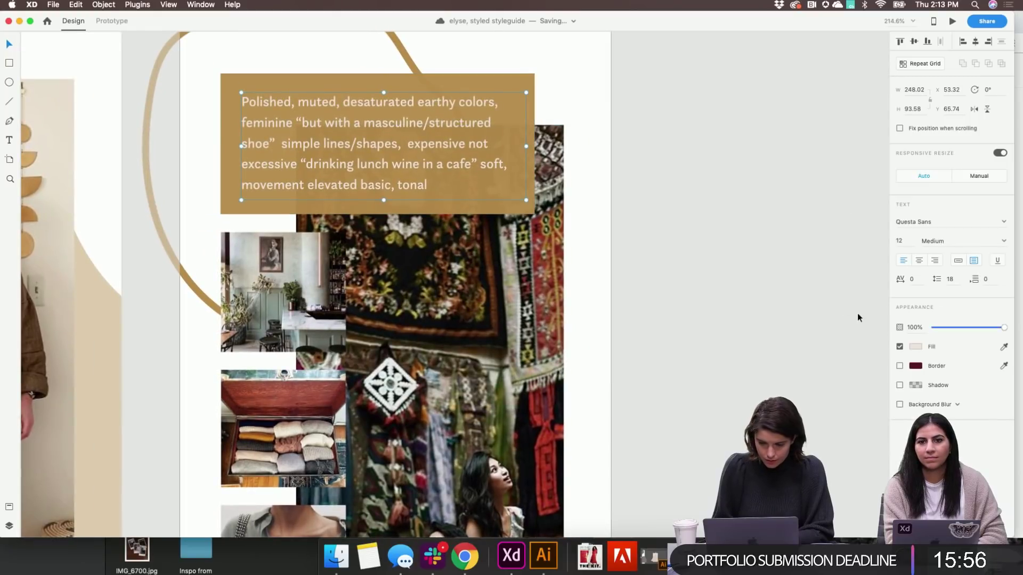
left_click(900, 386)
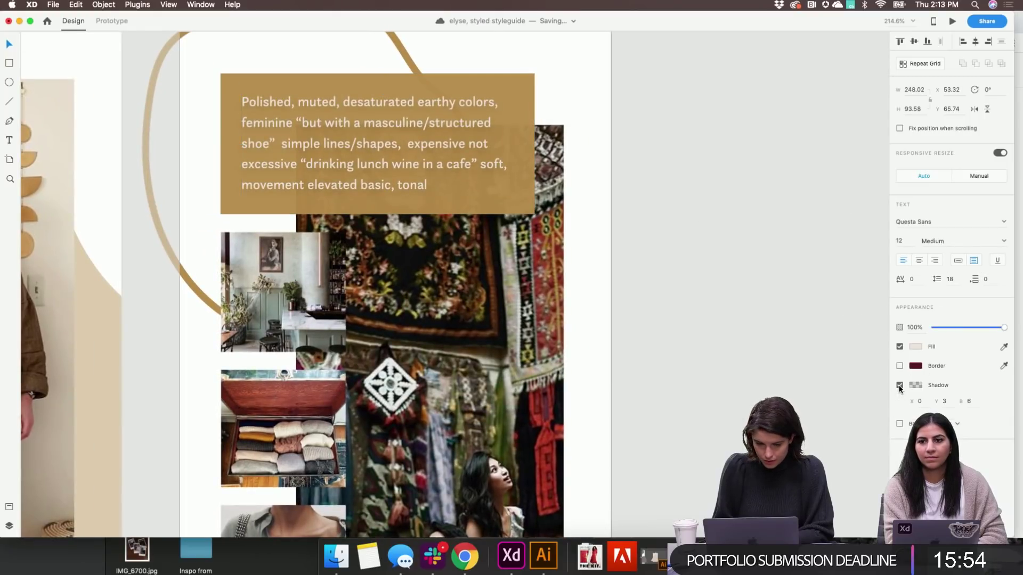
left_click(945, 402)
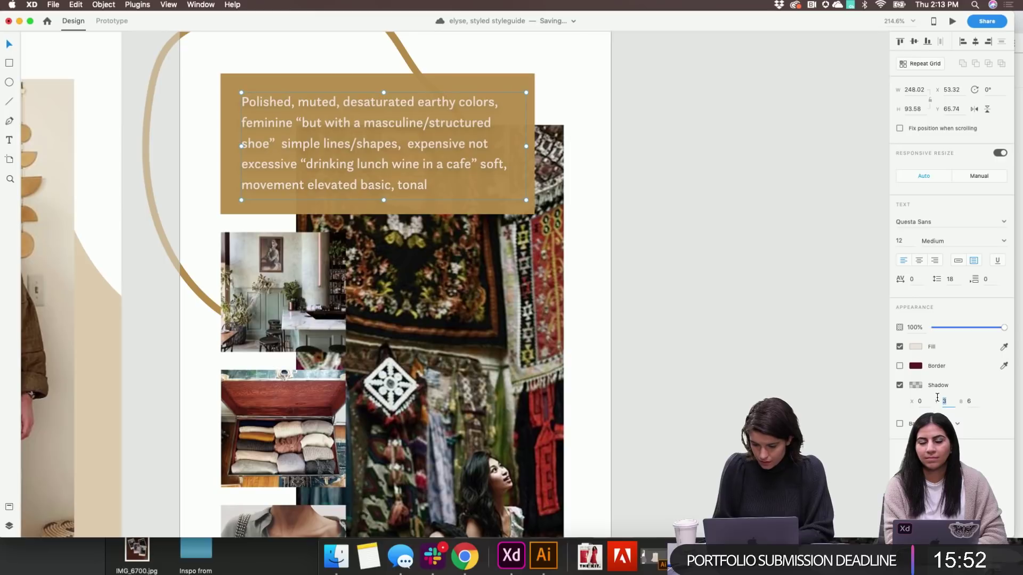
key("Down")
key("Down")
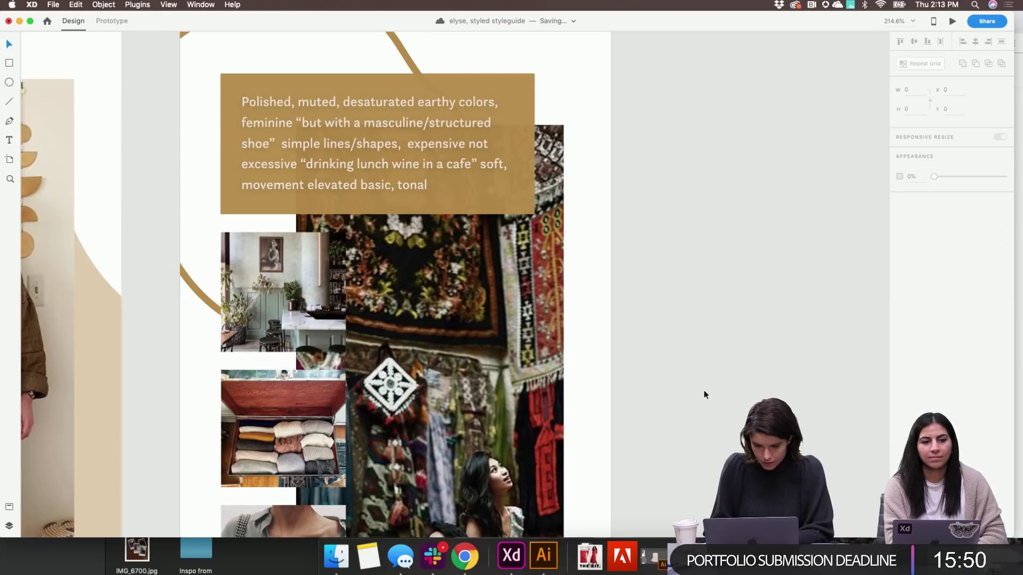
Recolor the caption text on artboard 65 with the dark burgundy swatch (RGB 93, 23, 42) and deselect it
left_click(530, 204)
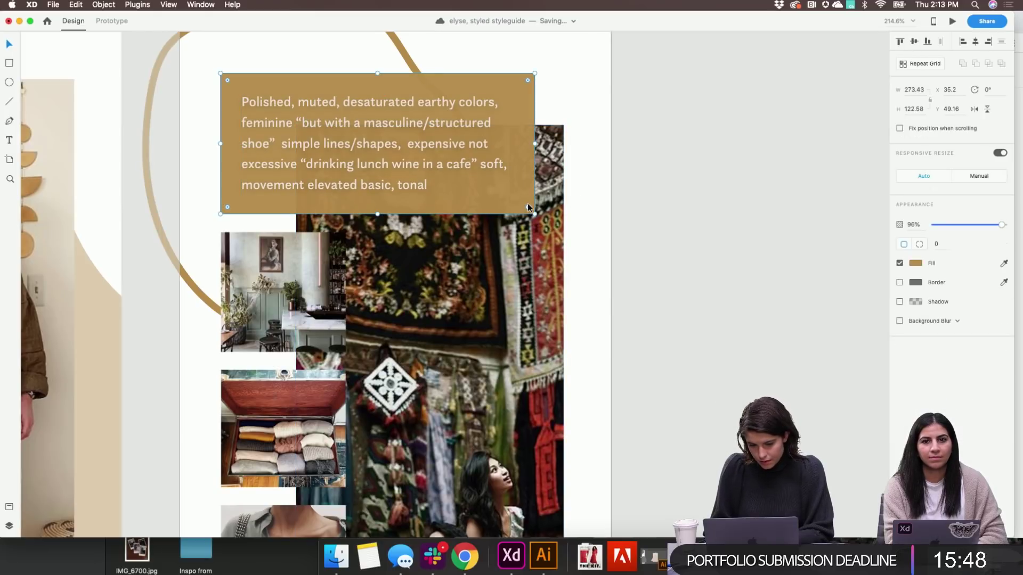
left_click(412, 157)
left_click(915, 348)
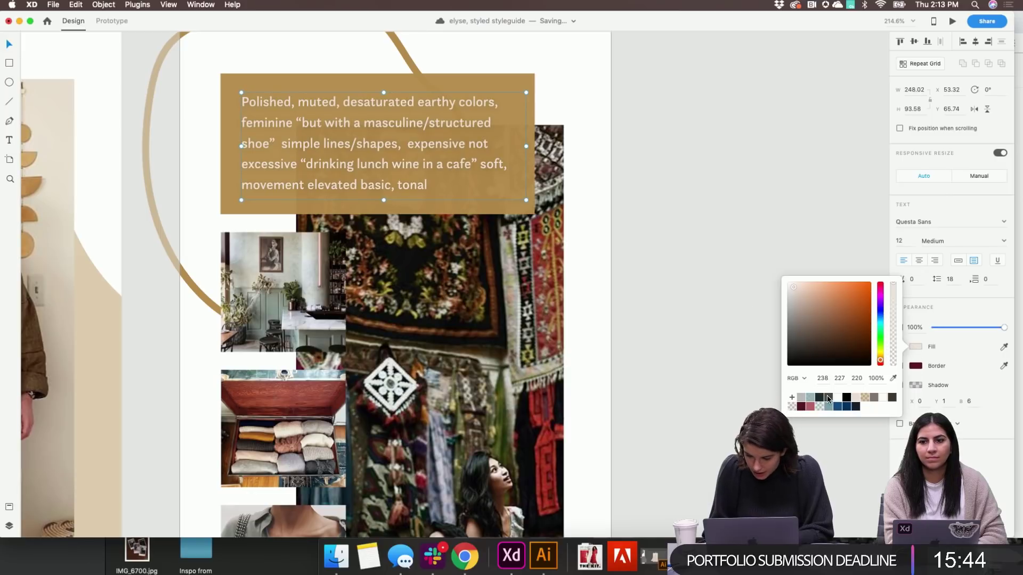
left_click(828, 397)
left_click(801, 407)
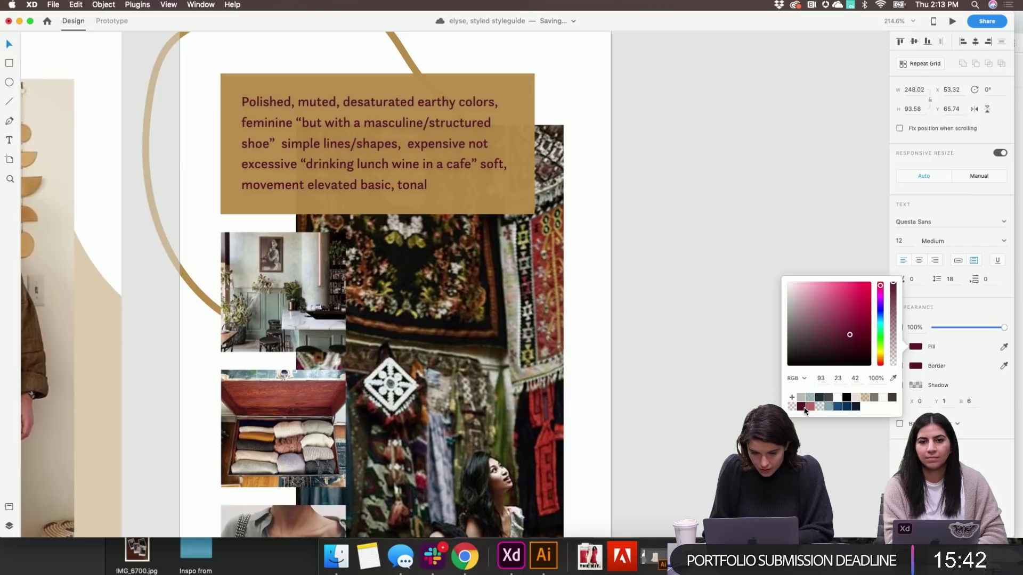
left_click(650, 418)
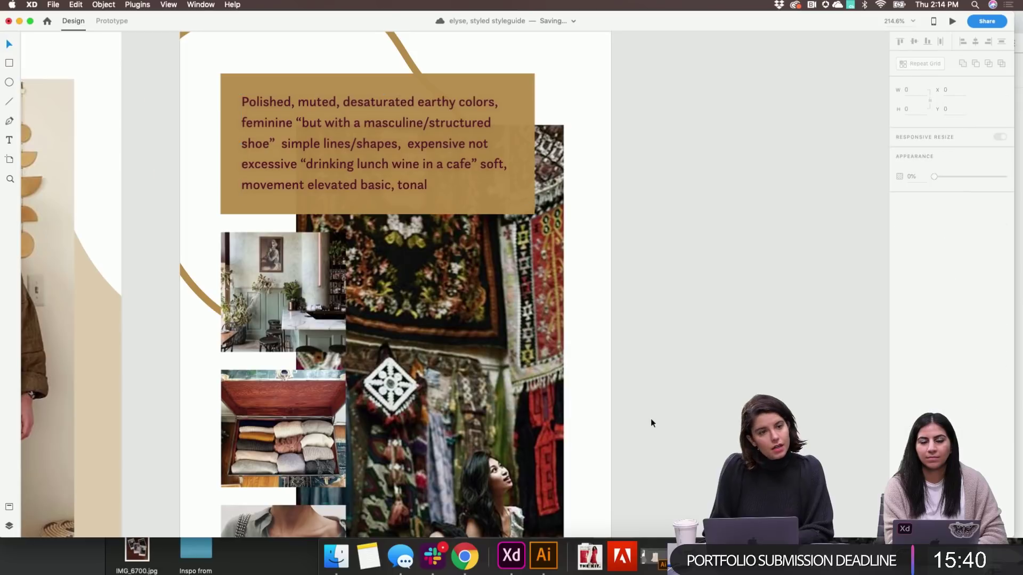
Shorten the gold caption rectangle on Outfit & Description artboard 63 from its lower edge to a height of about 87
scroll(651, 418, "down", 3)
scroll(650, 418, "down", 3)
scroll(651, 418, "down", 5)
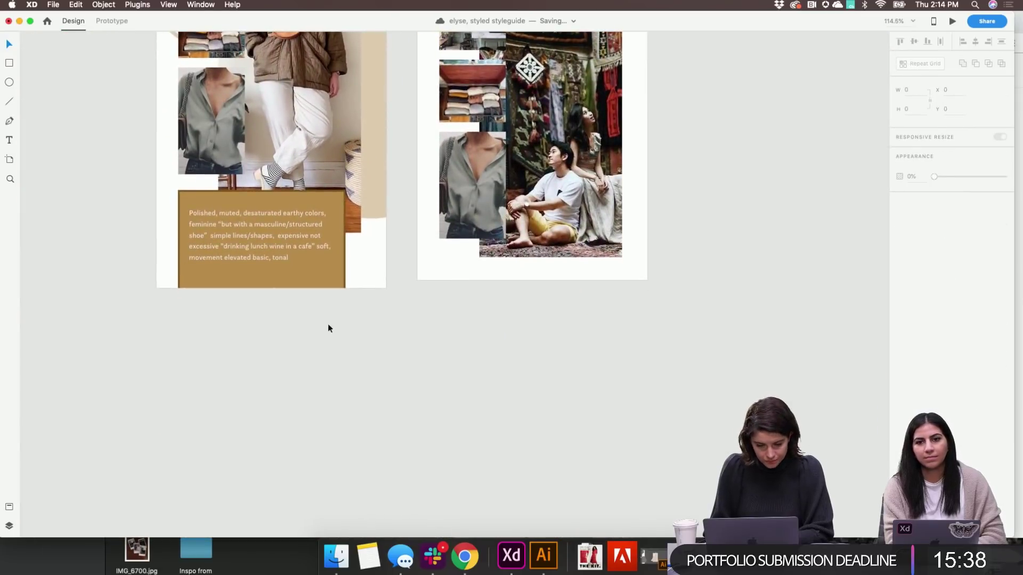
left_click(315, 287)
scroll(315, 287, "down", 5)
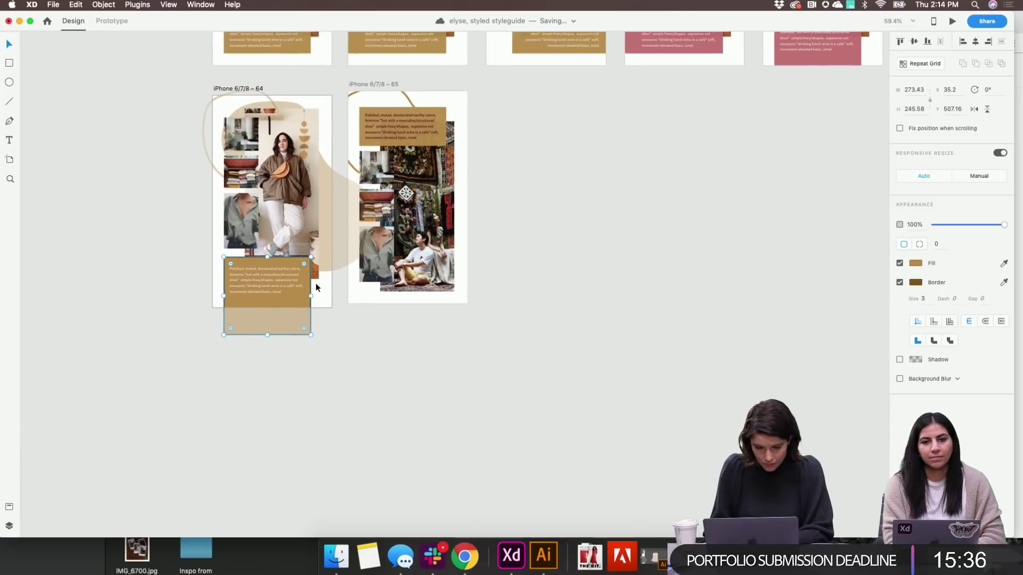
scroll(315, 283, "down", 3)
scroll(315, 283, "up", 8)
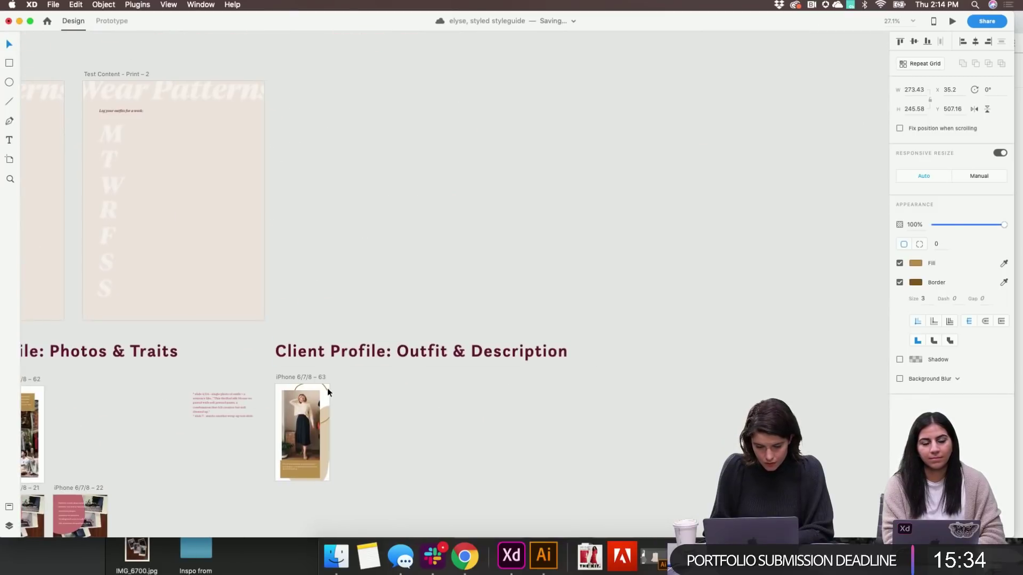
scroll(327, 394, "up", 8)
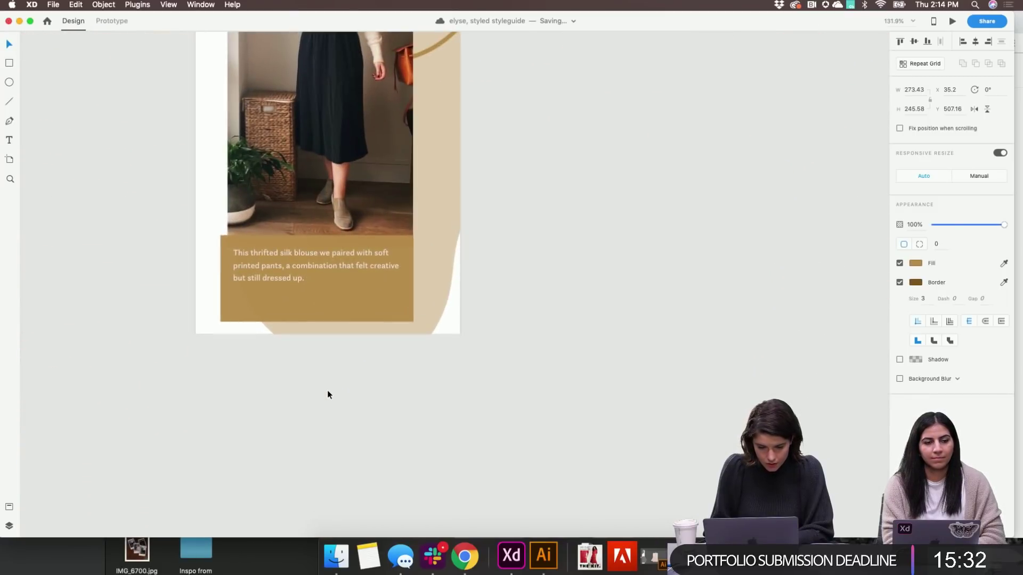
left_click(256, 405)
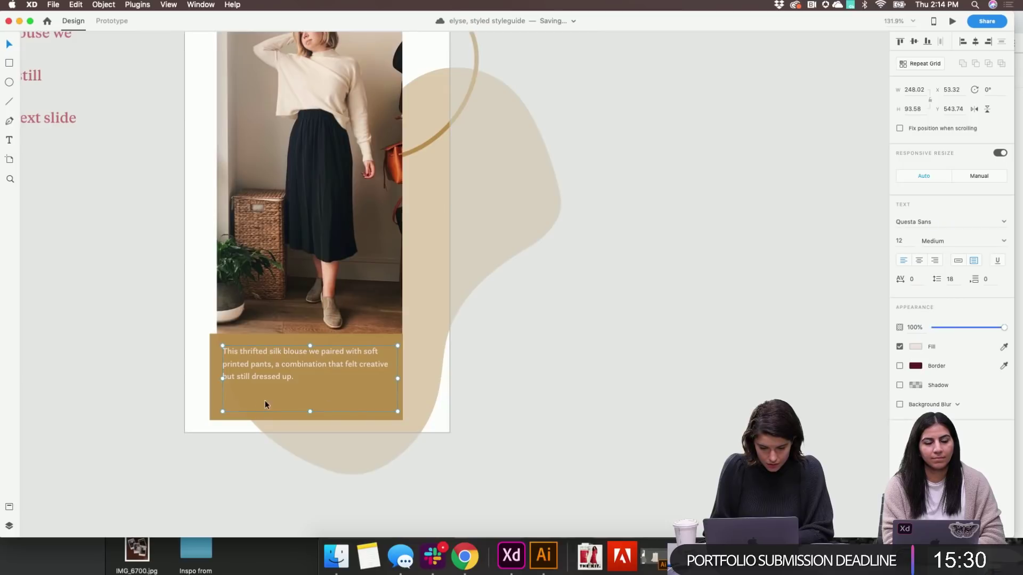
left_click(299, 403)
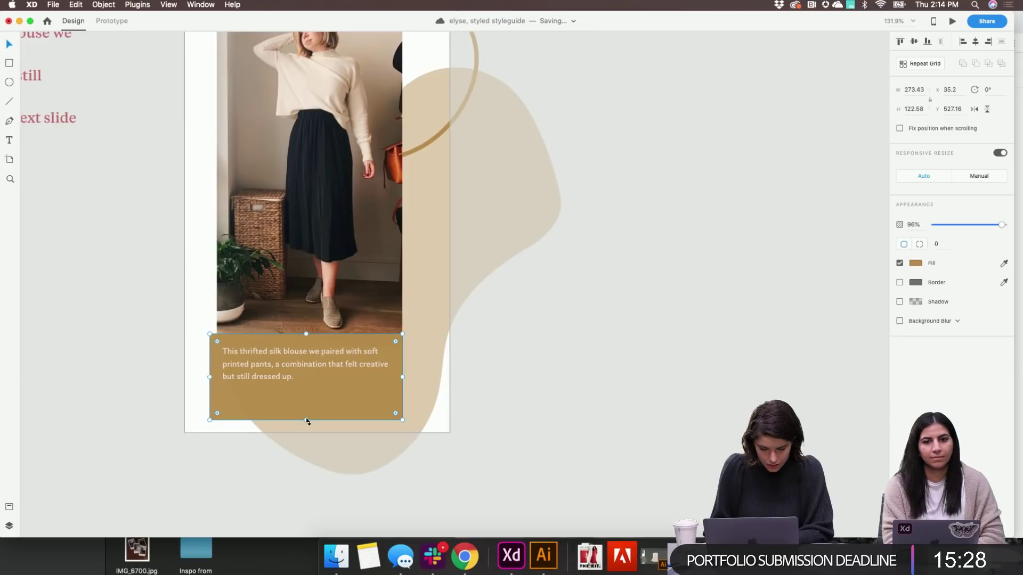
left_click_drag(308, 419, 307, 395)
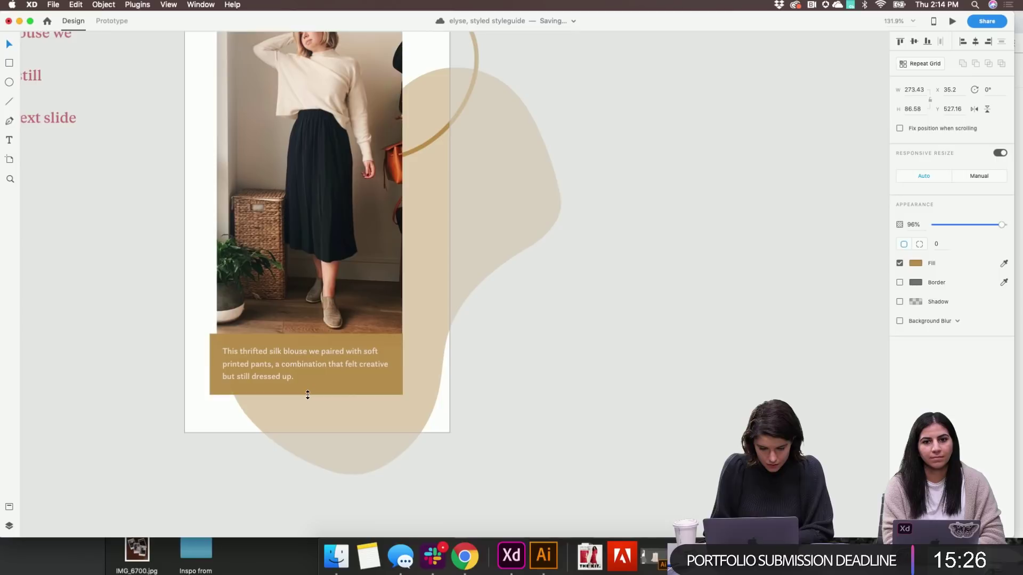
Move the caption rectangle and its text together to the right so the rectangle overhangs the photo's right edge at about X 92
left_click(269, 366, "shift")
left_click_drag(264, 366, 296, 369)
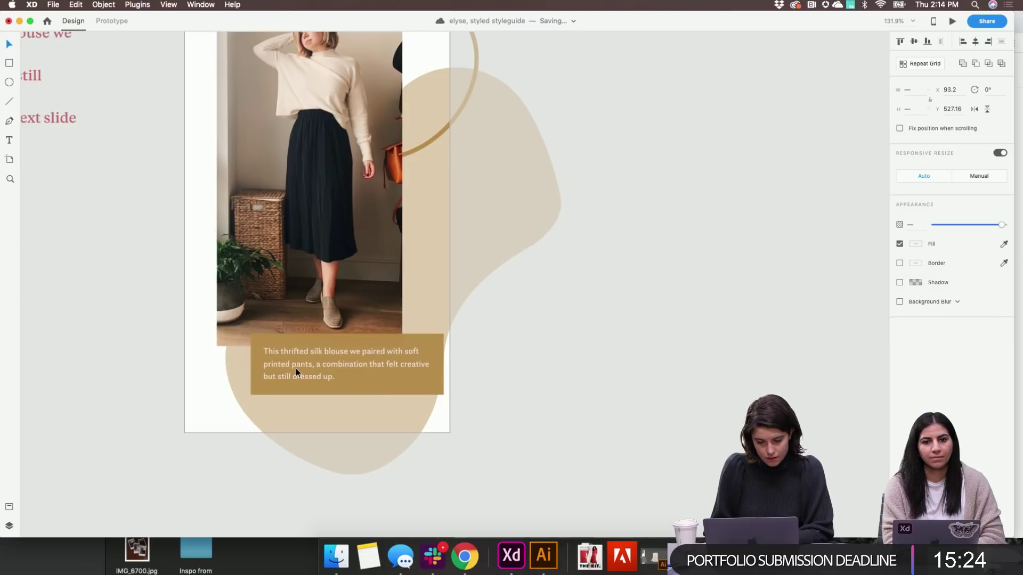
left_click(579, 391)
scroll(578, 392, "up", 5)
scroll(579, 391, "left", 3)
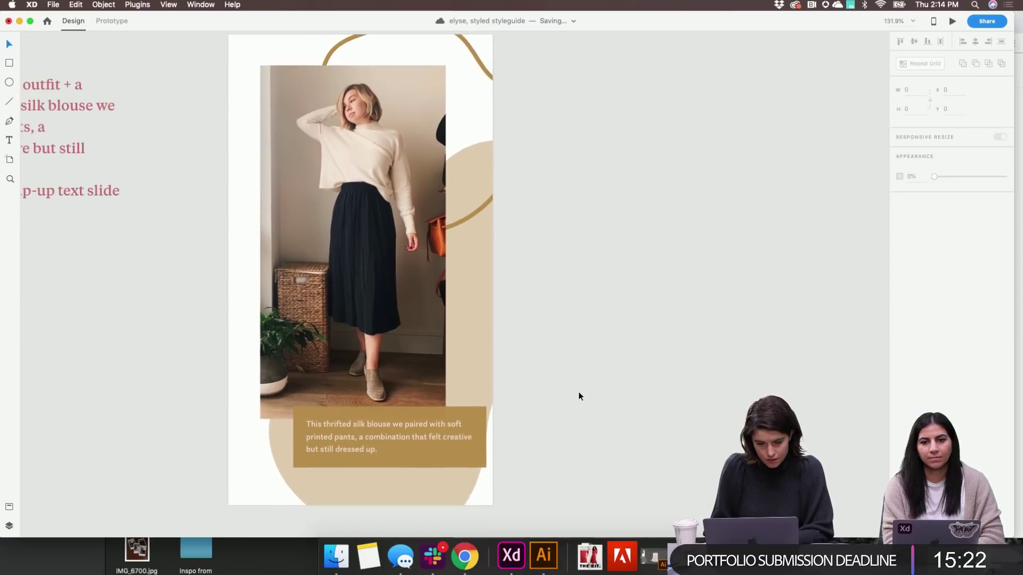
scroll(579, 392, "down", 3)
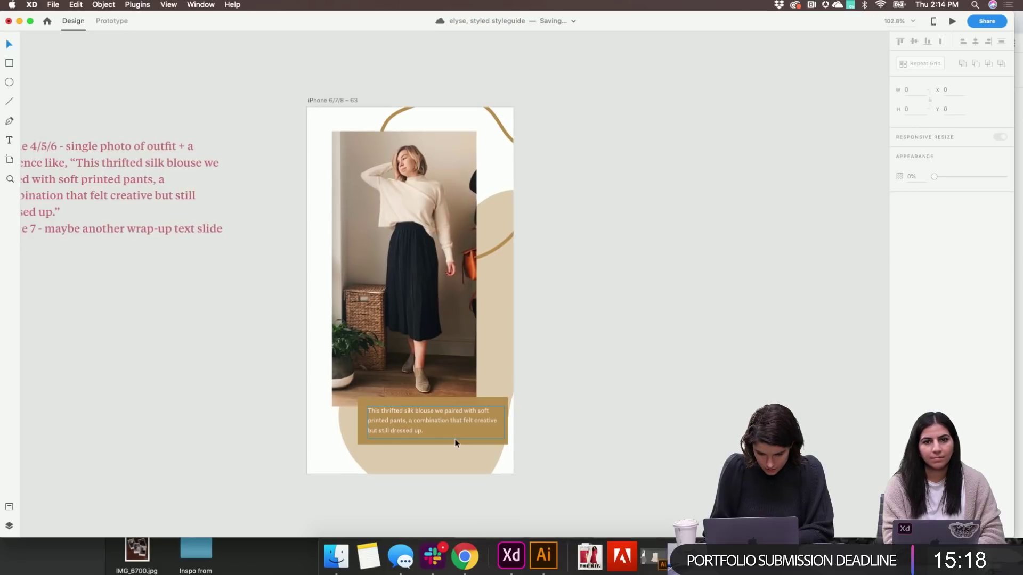
scroll(455, 443, "up", 3)
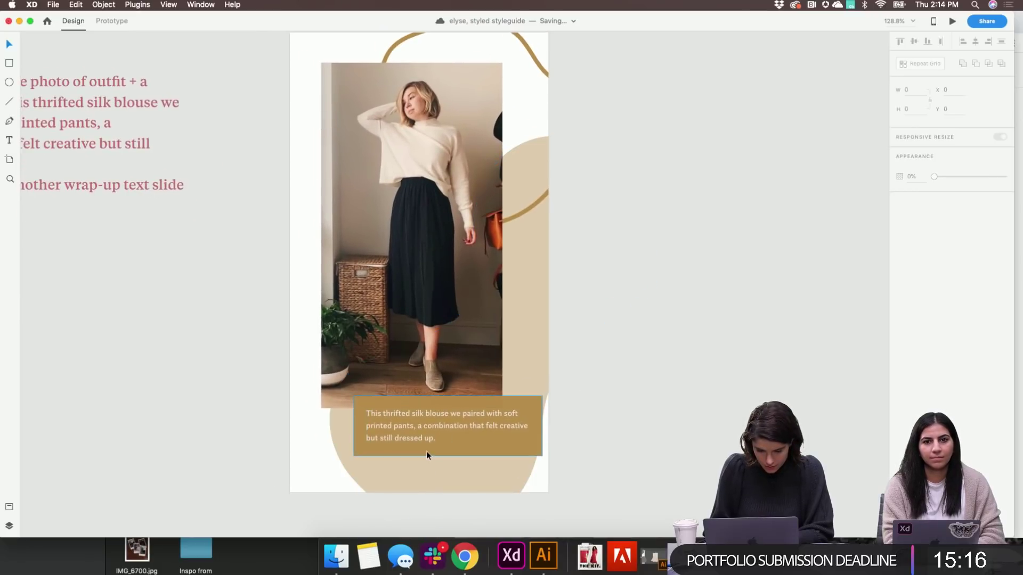
Duplicate artboard 63 to its right under the Outfit & Description heading
left_click(427, 452)
scroll(426, 452, "down", 5)
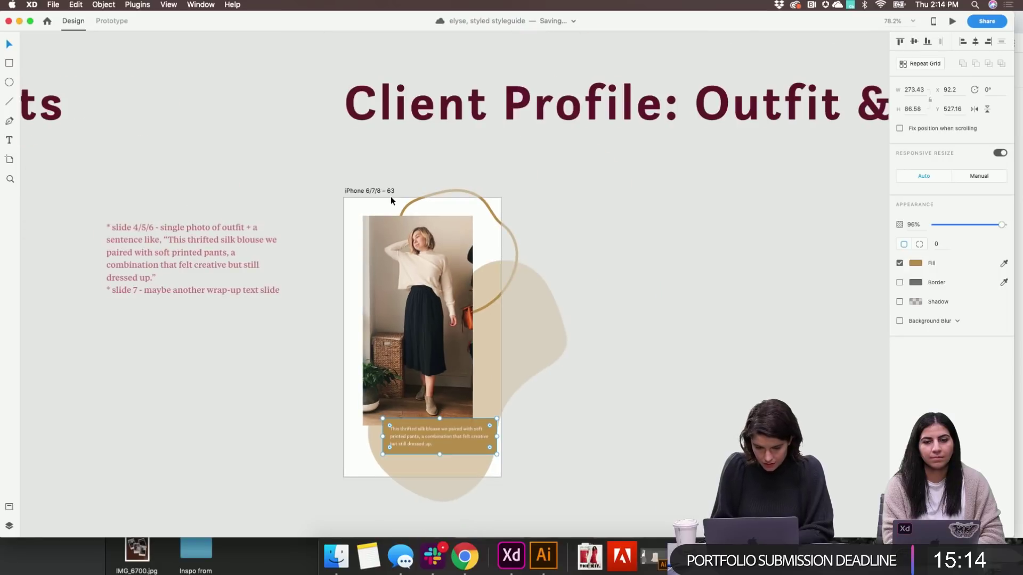
left_click_drag(375, 189, 564, 224)
scroll(510, 377, "right", 5)
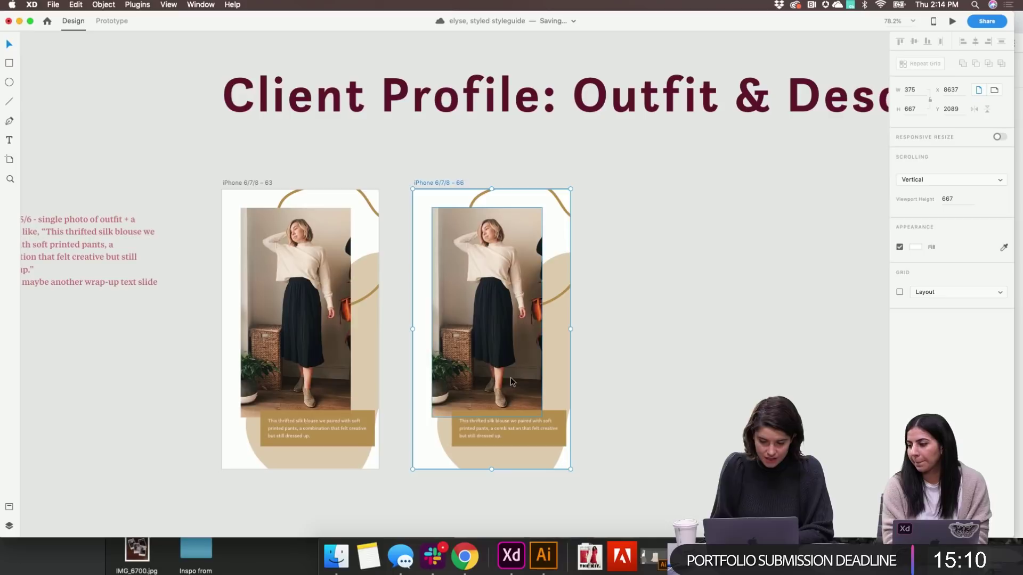
Delete the gold caption rectangle behind the text on the duplicated artboard 66
scroll(510, 382, "up", 2)
scroll(512, 382, "down", 3)
left_click(504, 415)
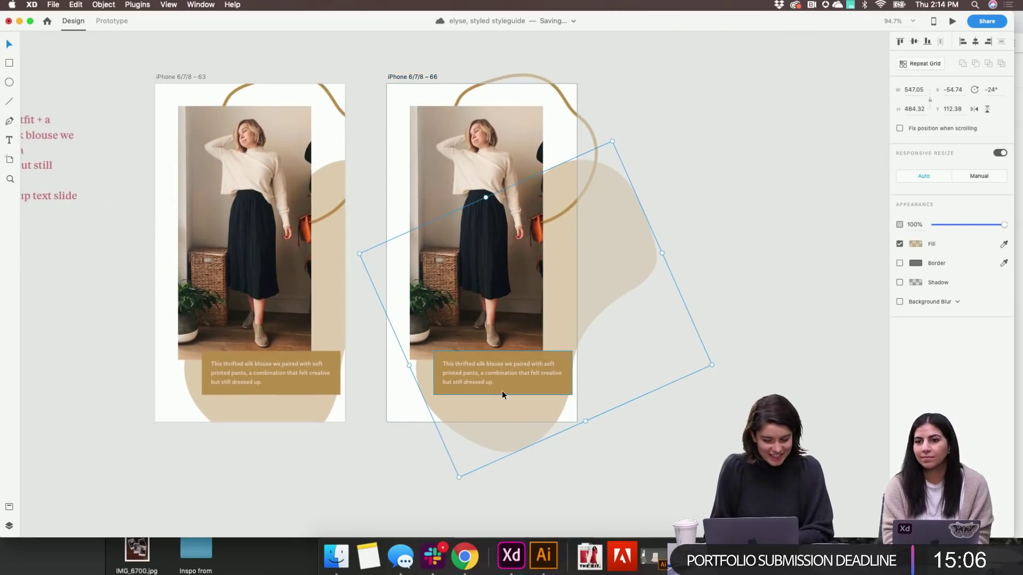
left_click(502, 394)
key("Delete")
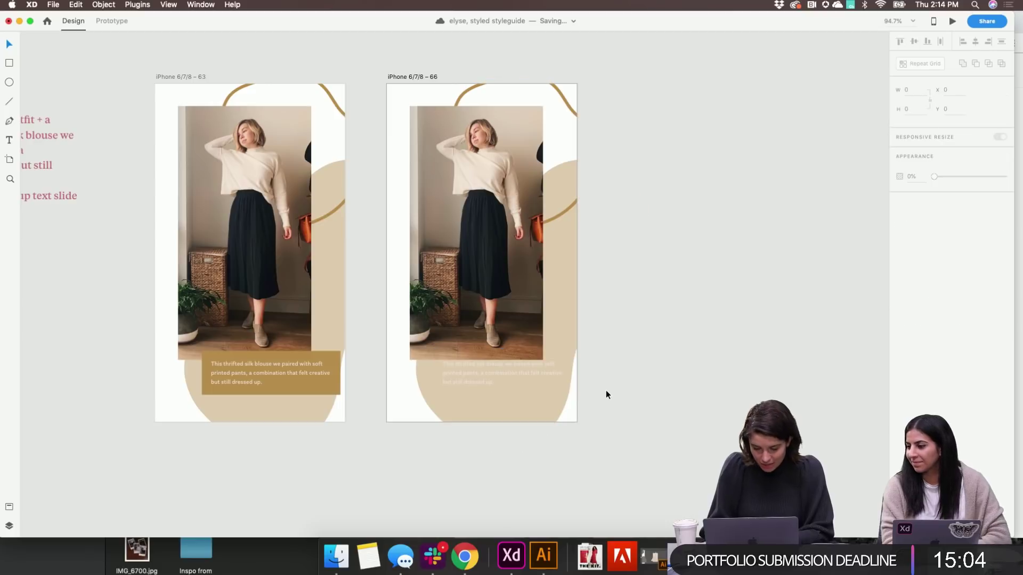
Lower the caption text on artboard 66 to about Y 571 and narrow its box so "creative" wraps onto the third line
left_click(459, 393)
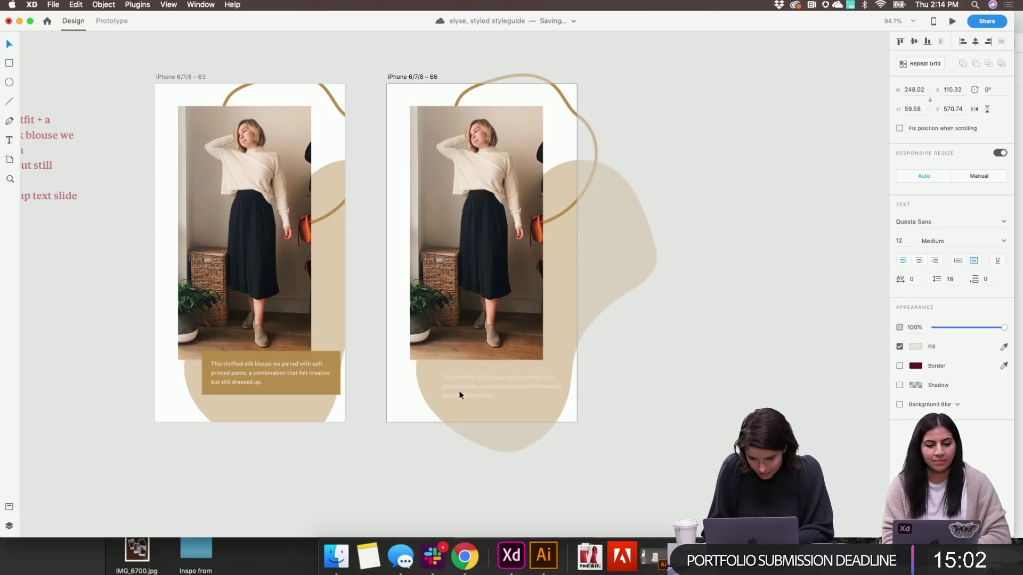
key("Up")
key("Up")
key("Up")
key("Up")
left_click_drag(569, 391, 564, 391)
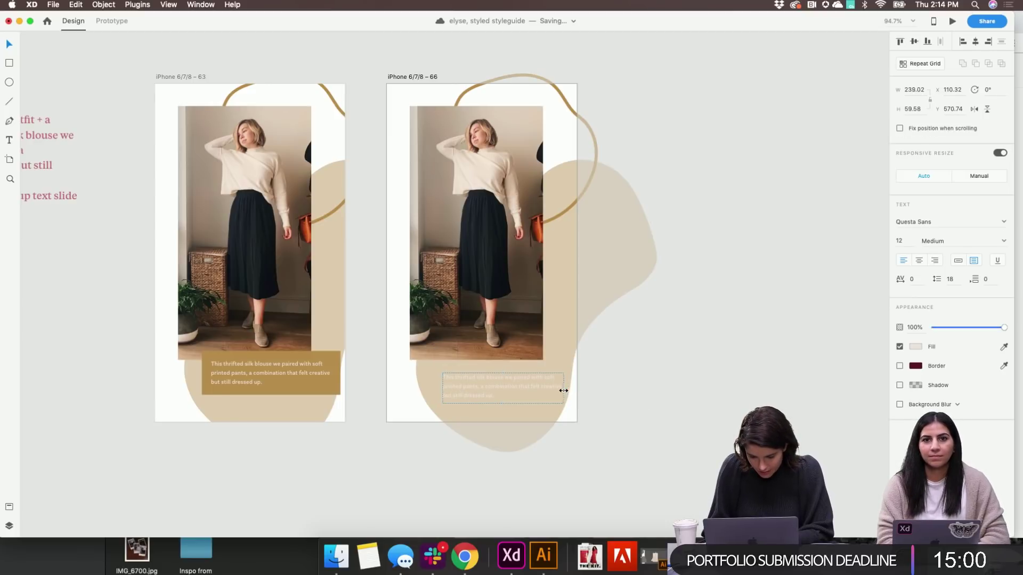
left_click(666, 399)
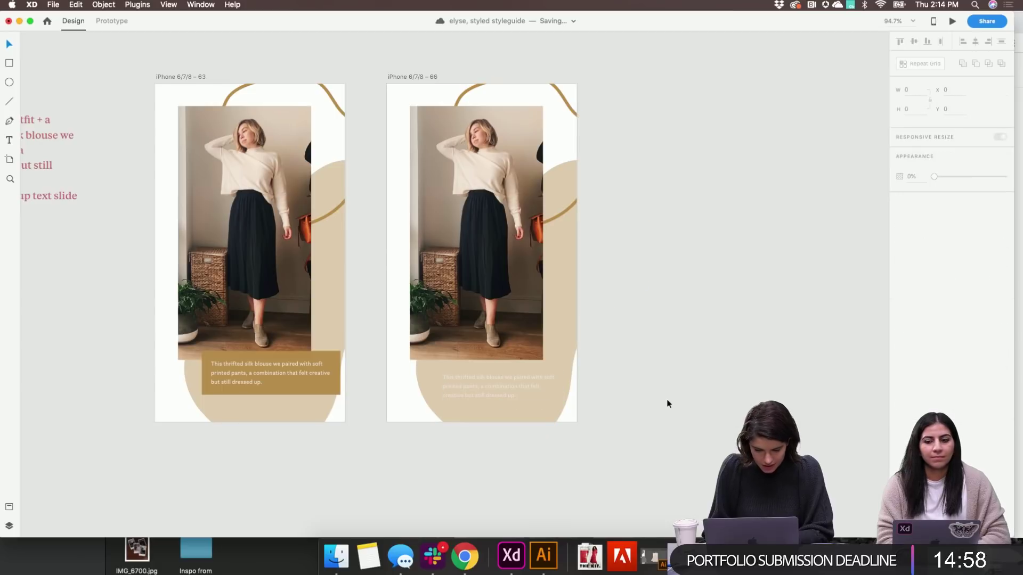
Raise the fill opacity of the tan organic shape behind the photo on artboard 66 to 100%
scroll(667, 398, "up", 3)
left_click(404, 428)
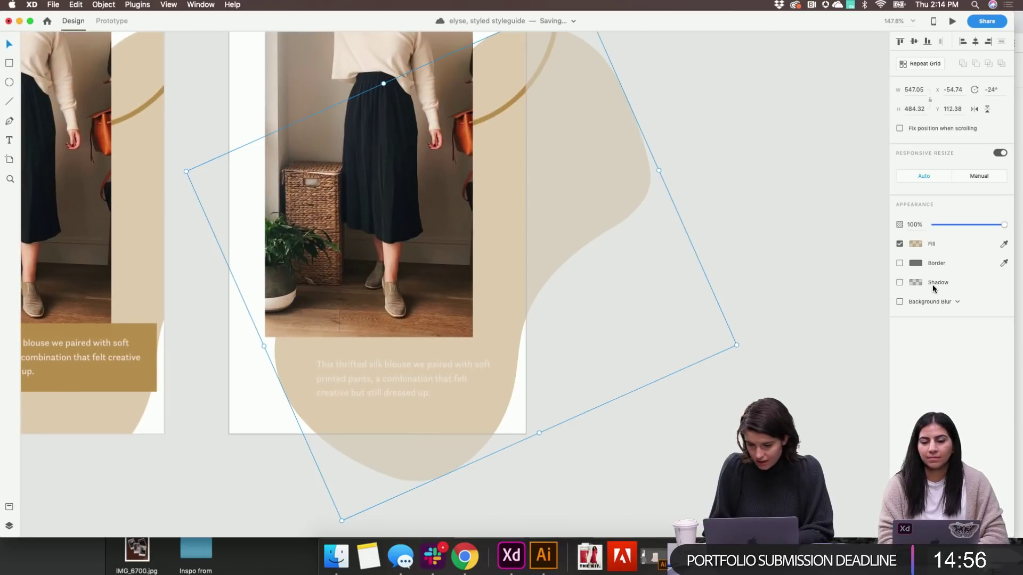
left_click(916, 245)
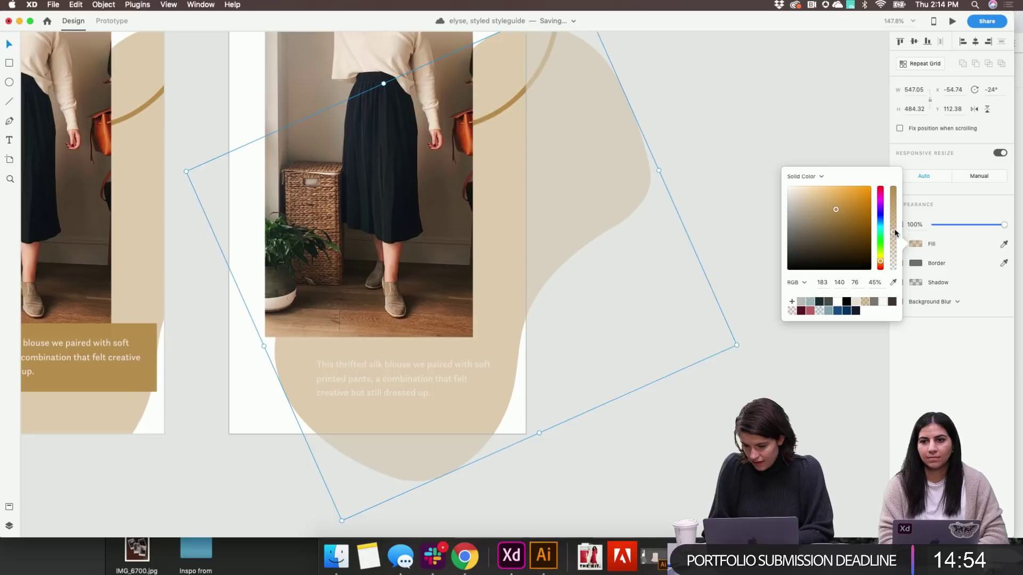
left_click_drag(895, 233, 895, 188)
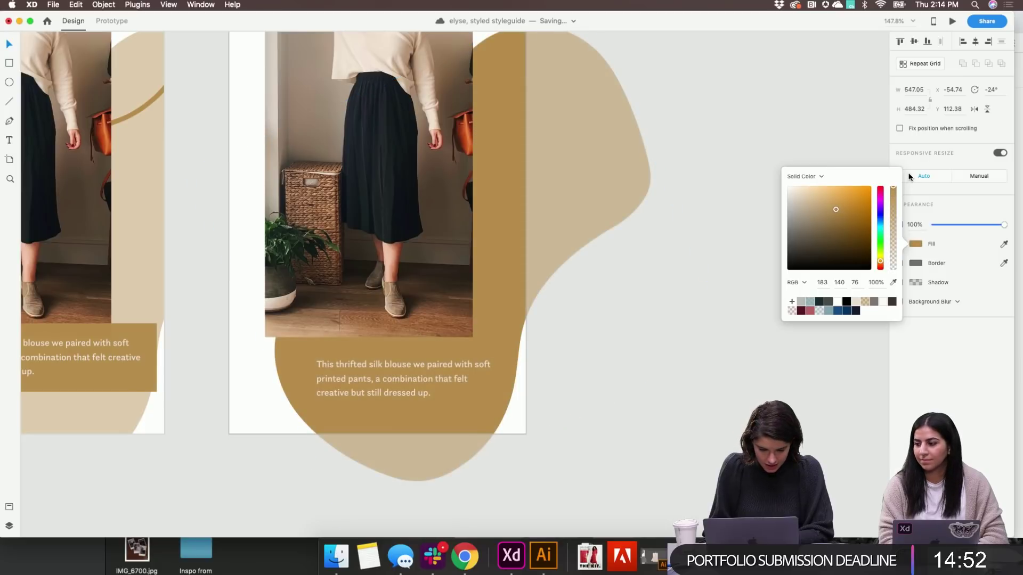
left_click(598, 400)
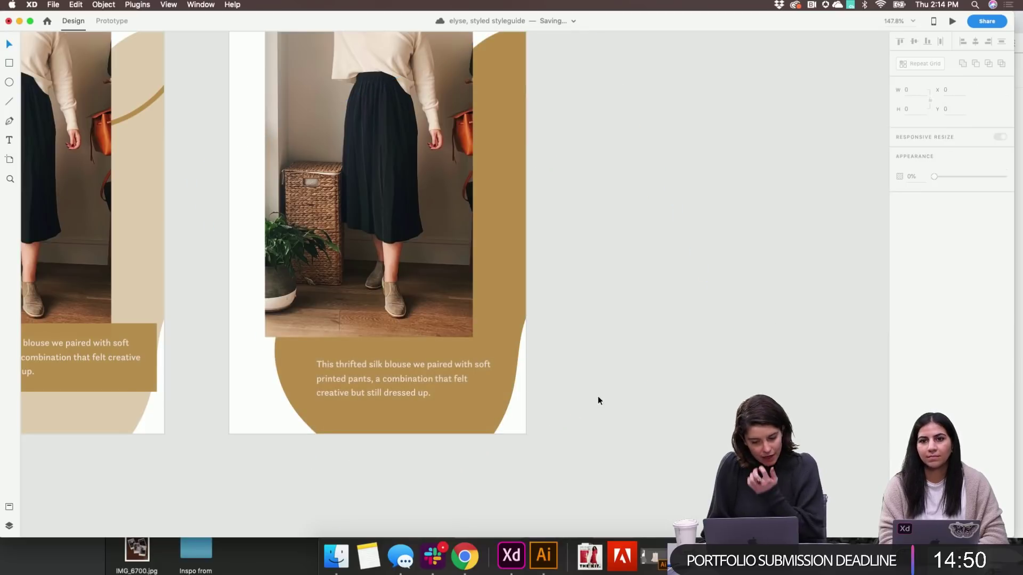
Lower the caption rectangle and its text together on artboard 63 below the photo, to about Y 556
scroll(598, 401, "down", 3)
left_click(379, 413)
scroll(375, 416, "up", 5)
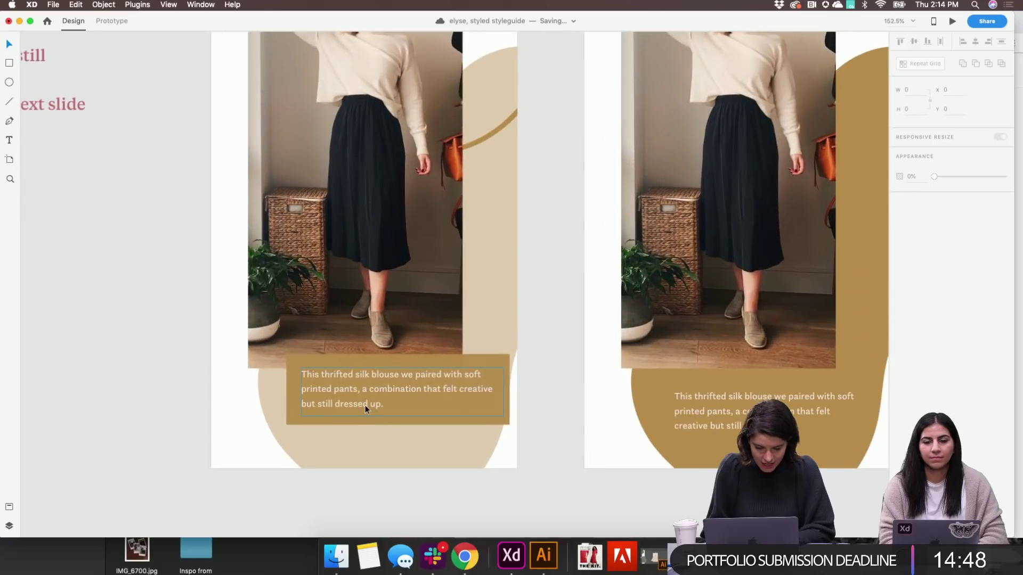
scroll(365, 408, "down", 5)
scroll(366, 408, "left", 5)
scroll(366, 410, "right", 8)
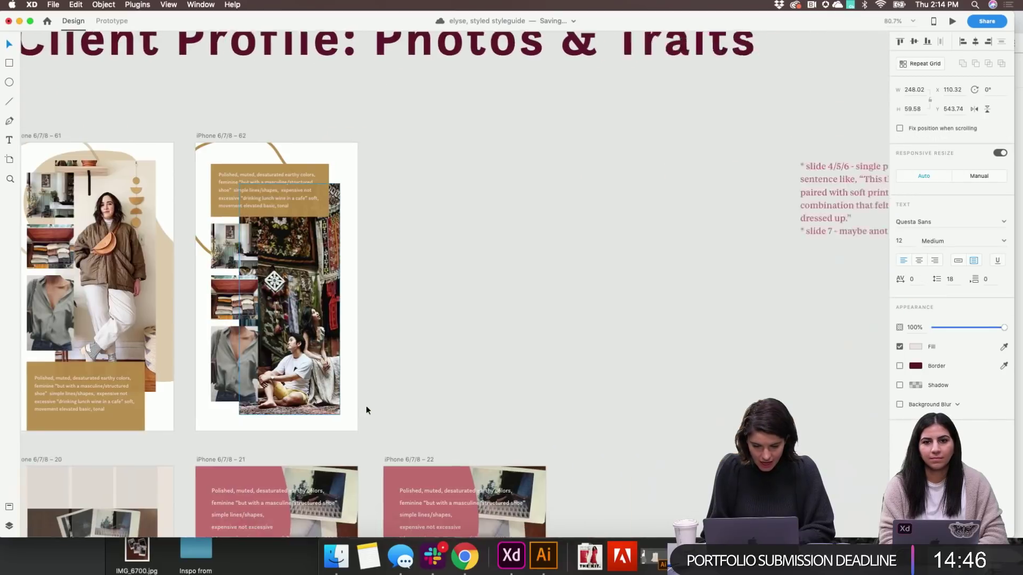
scroll(366, 410, "up", 6)
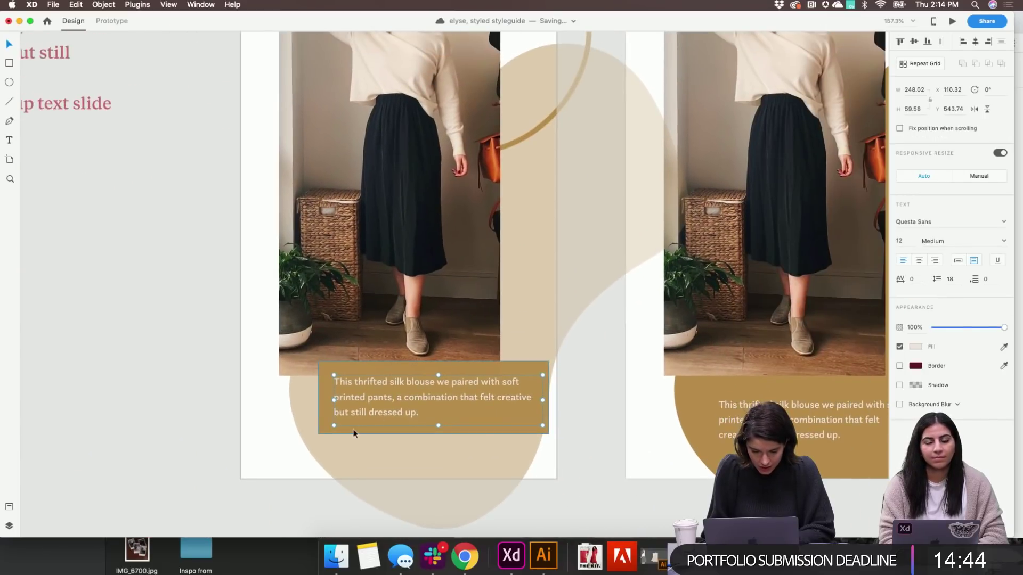
left_click(437, 400, "shift")
key("shift+Down")
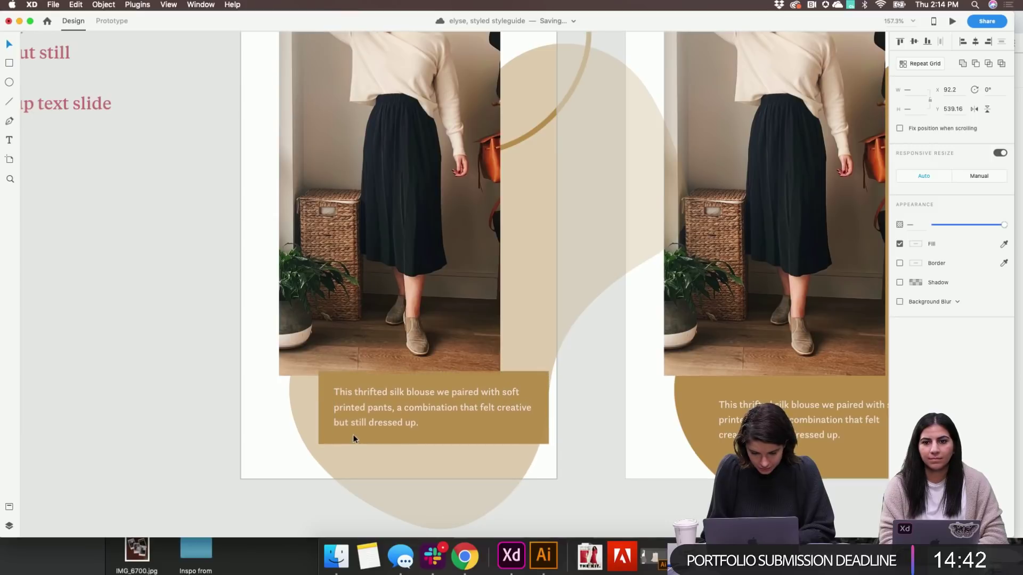
left_click_drag(354, 438, 354, 455)
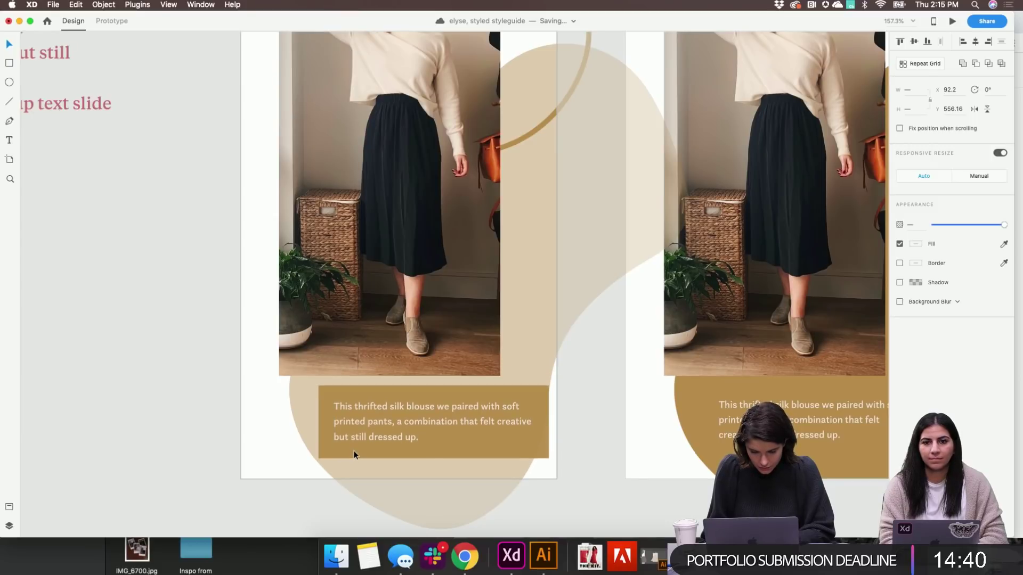
Shift artboard 63's caption rectangle and text left to about X 61 and narrow both so "soft" wraps onto the second line
scroll(353, 455, "right", 5)
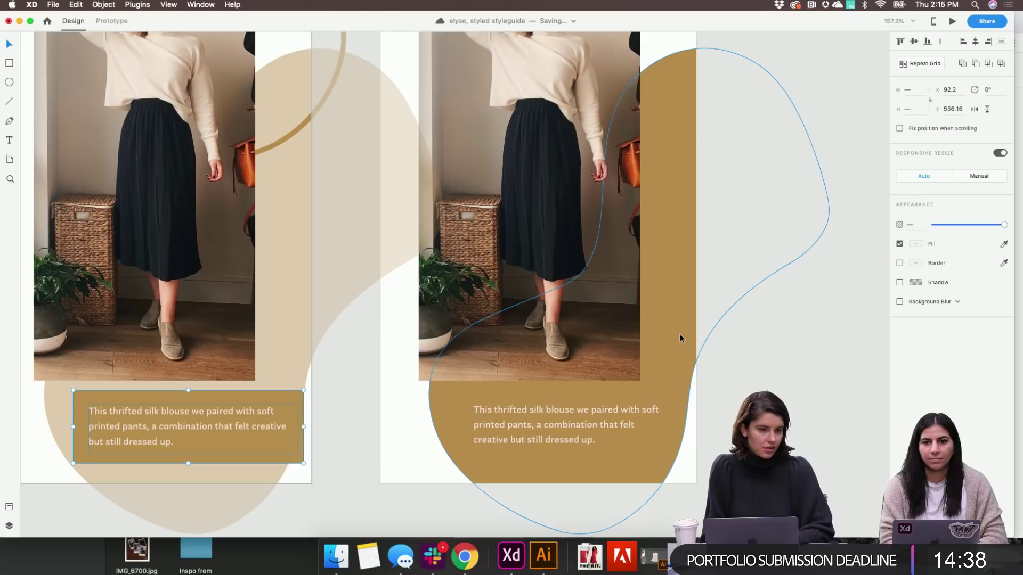
scroll(275, 405, "left", 5)
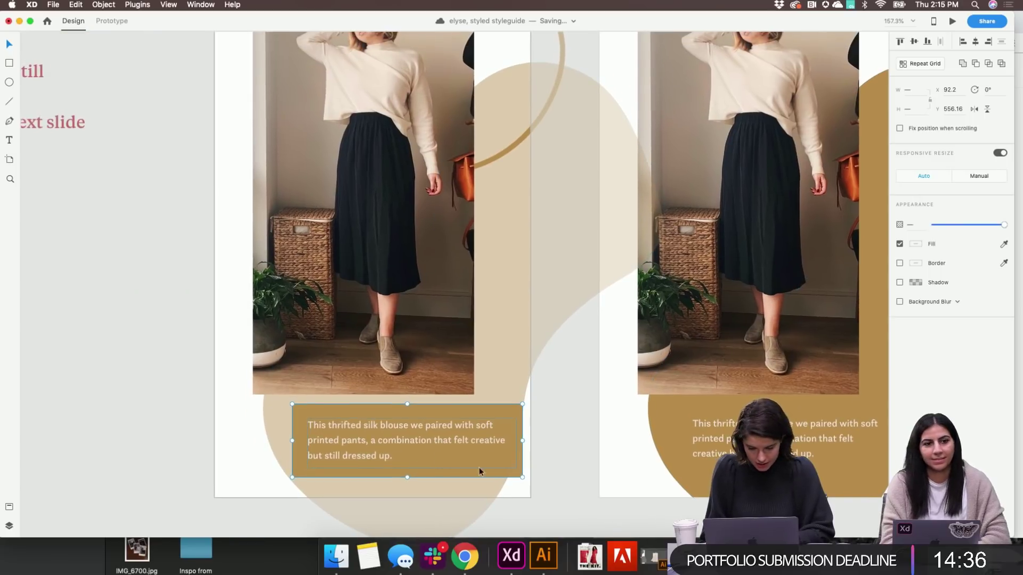
left_click_drag(520, 437, 493, 437)
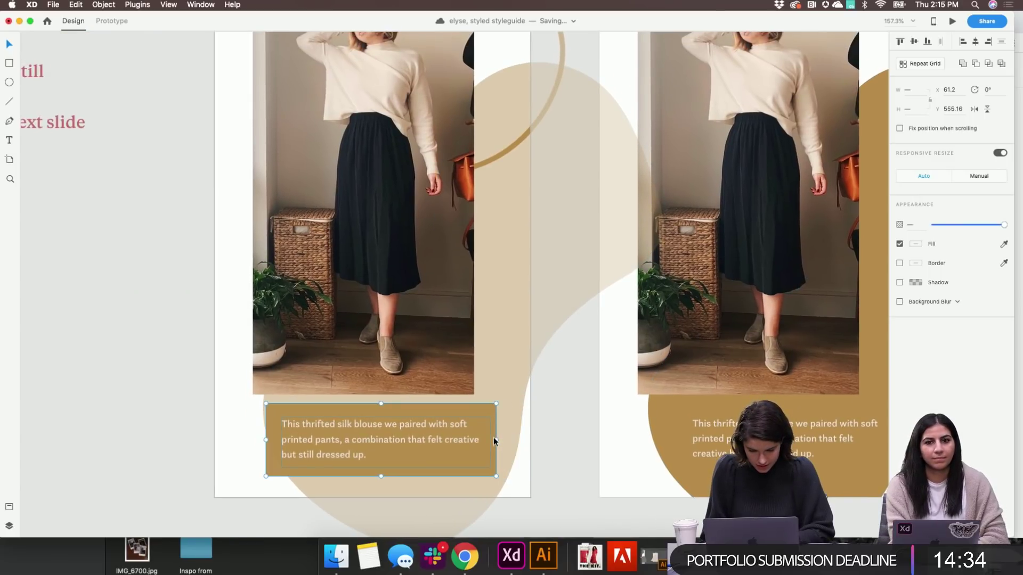
scroll(493, 437, "down", 5)
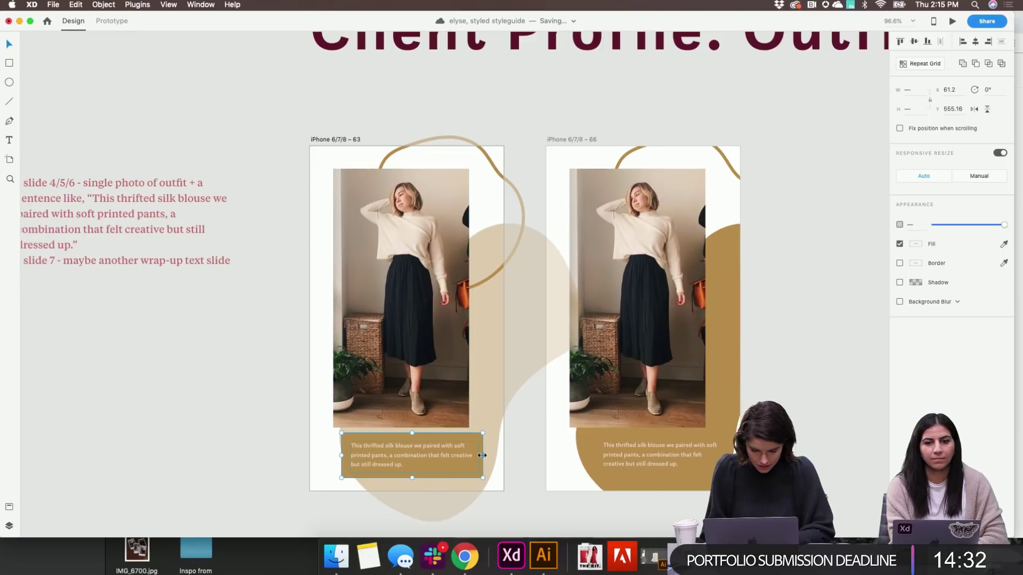
left_click_drag(482, 455, 465, 455)
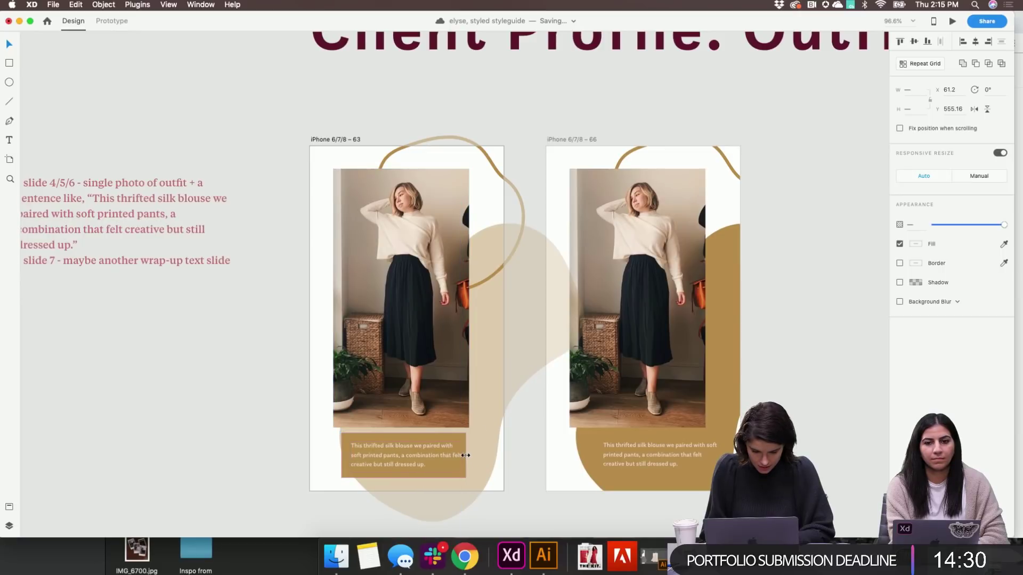
scroll(297, 453, "right", 5)
scroll(297, 452, "down", 1)
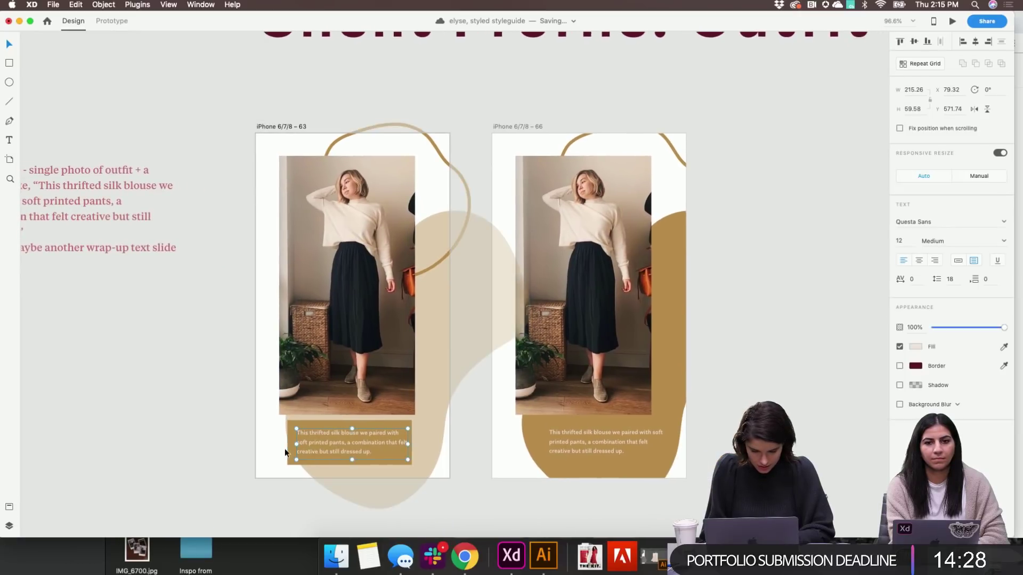
Move artboard 63's caption rectangle and text to about X 111, Y 530, slightly overlapping the photo's lower-right corner
left_click_drag(289, 450, 315, 430)
left_click(183, 469)
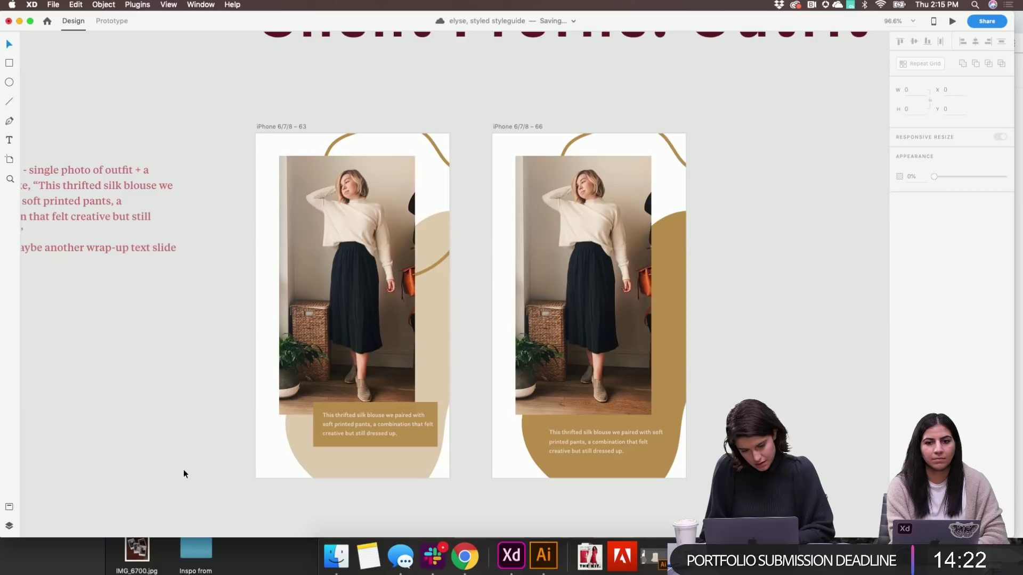
scroll(184, 469, "right", 1)
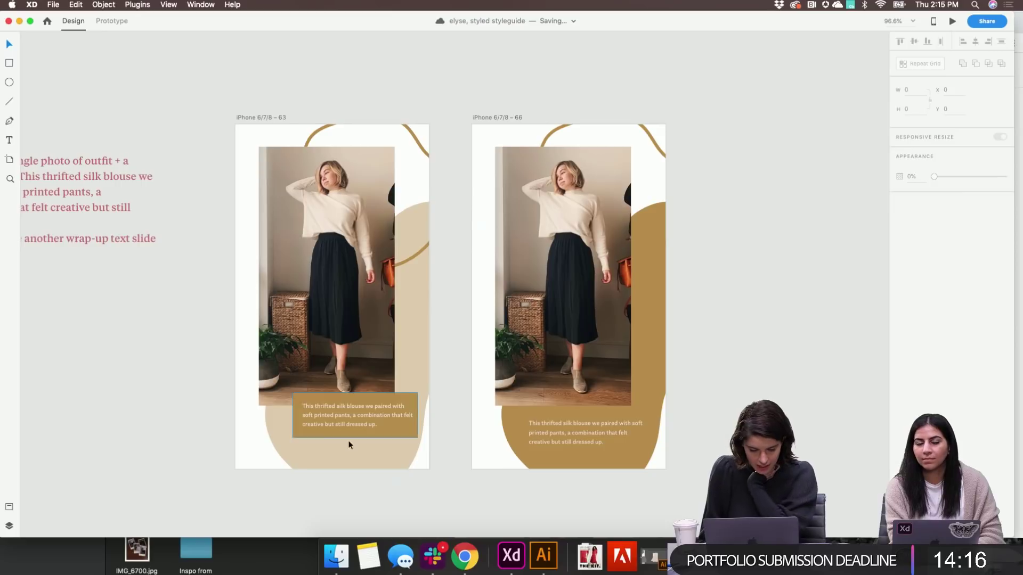
scroll(346, 427, "up", 5)
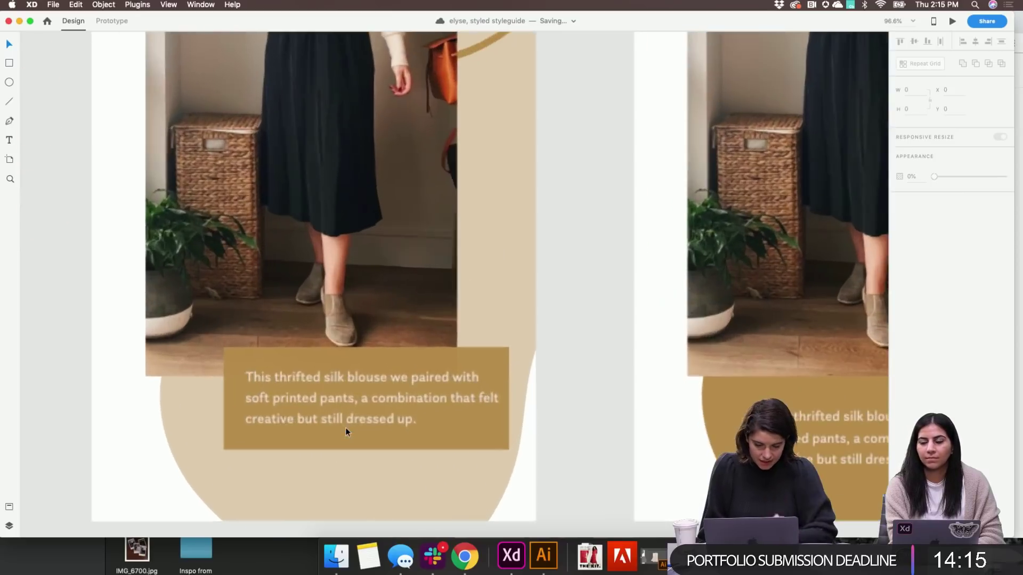
left_click(318, 401)
key("shift+Down")
key("shift+Down")
key("shift+Up")
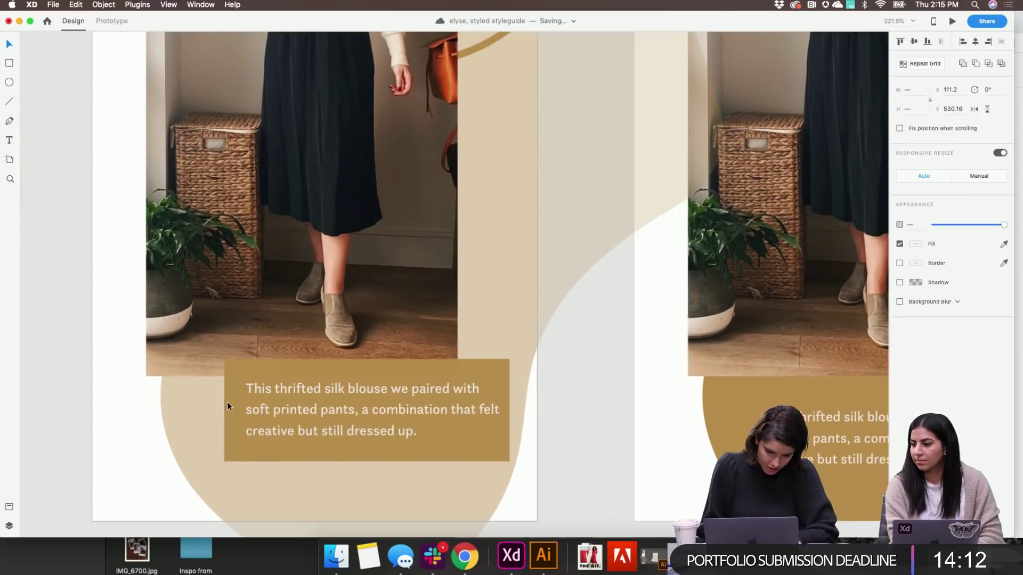
scroll(226, 405, "down", 5)
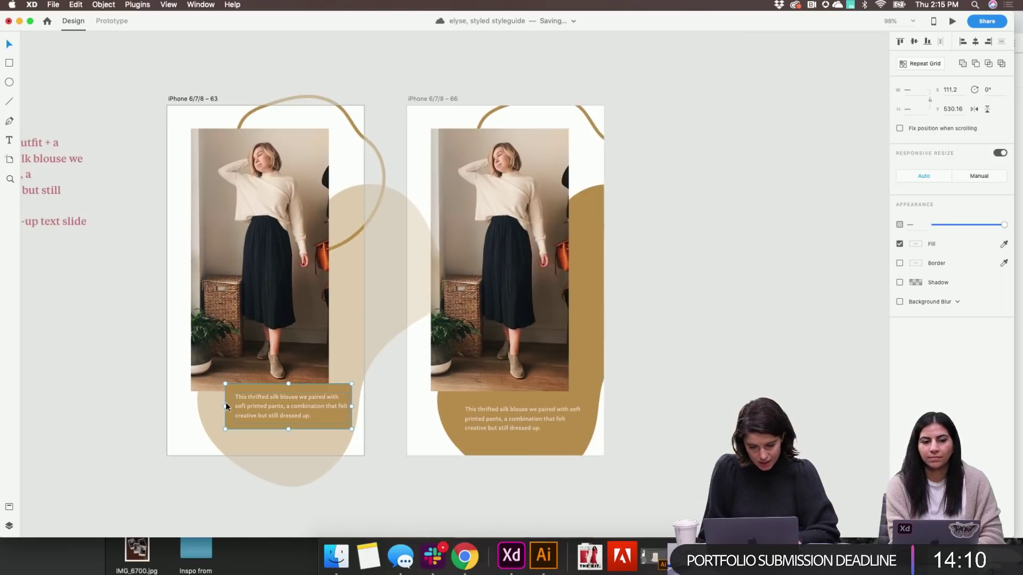
left_click(637, 413)
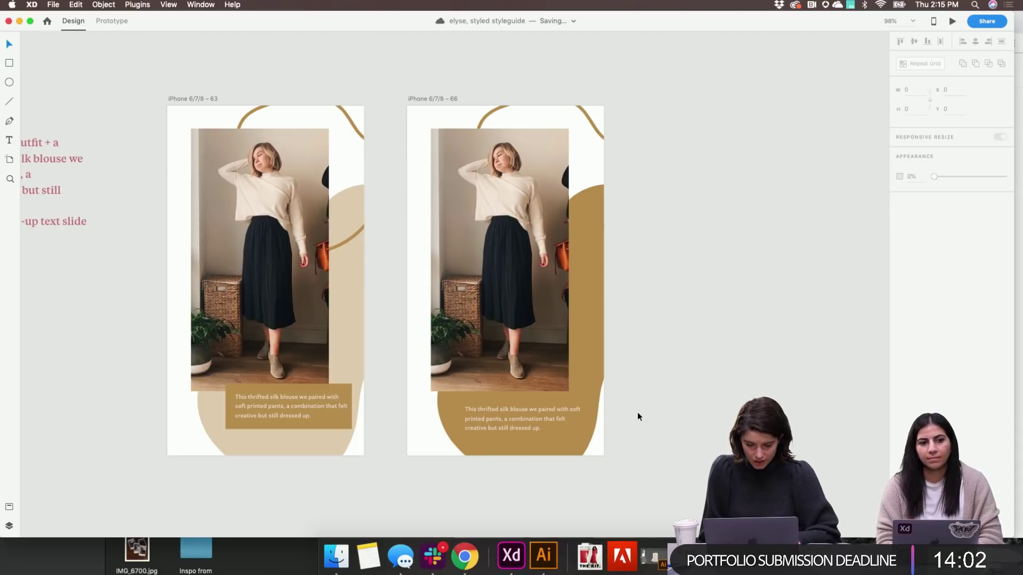
Scale down the gold organic shape on artboard 66 to about 500 by 442
left_click(578, 321)
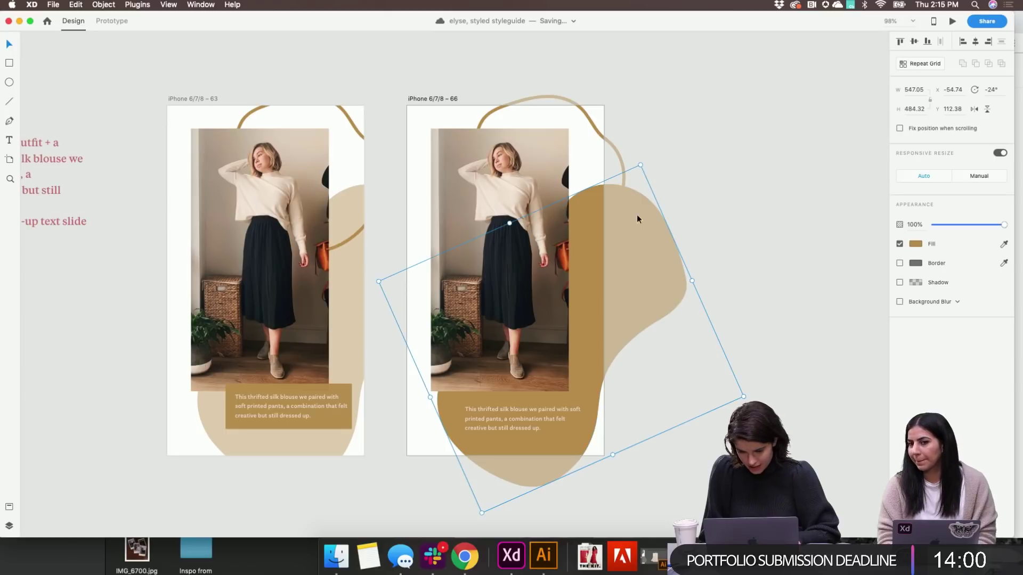
left_click_drag(640, 165, 640, 193)
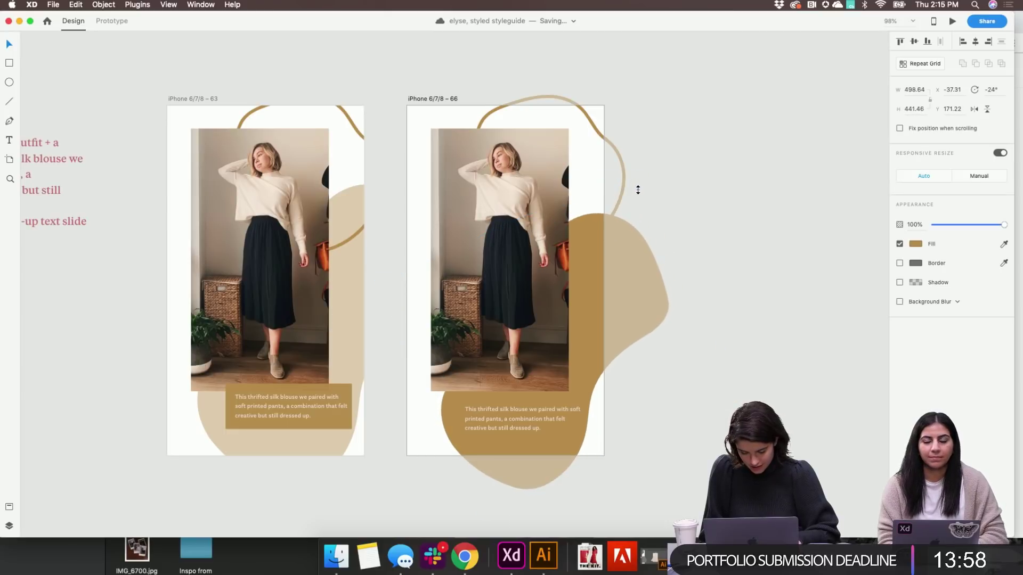
left_click(674, 297)
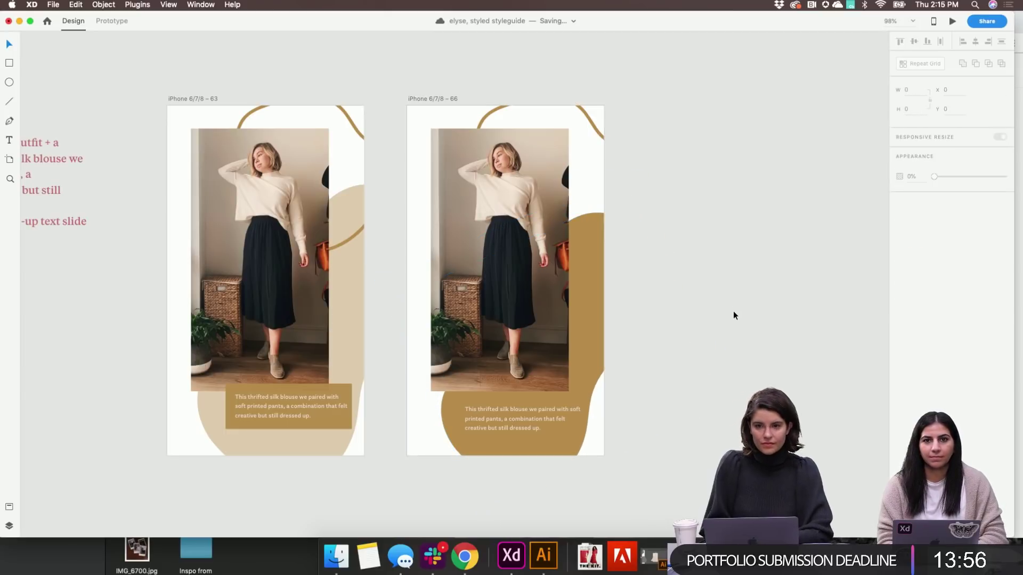
Narrow artboard 66's caption text box to about 212 wide and shift the gold outline down and left, inside the artboard's upper edge
left_click(520, 414)
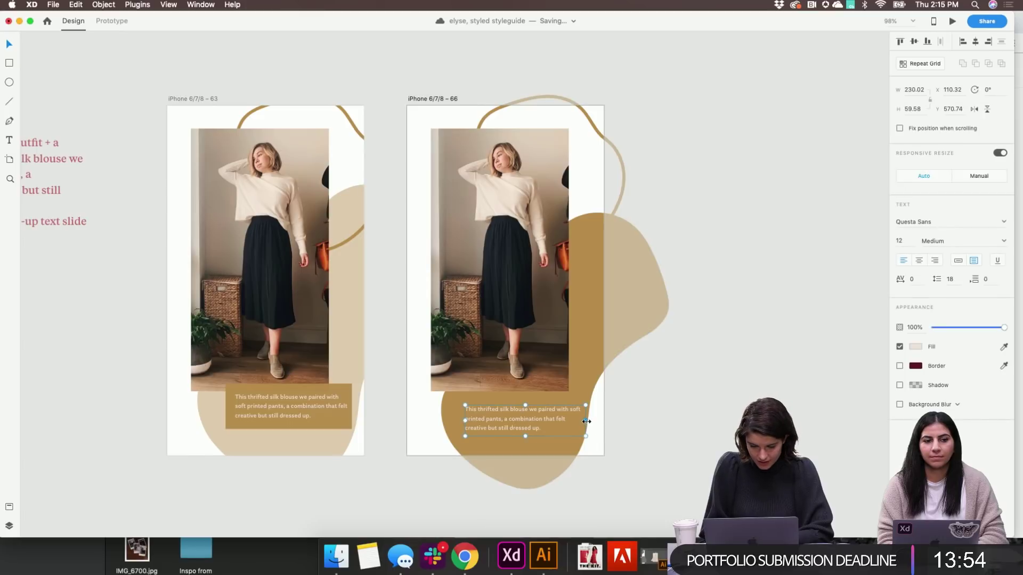
left_click(690, 438)
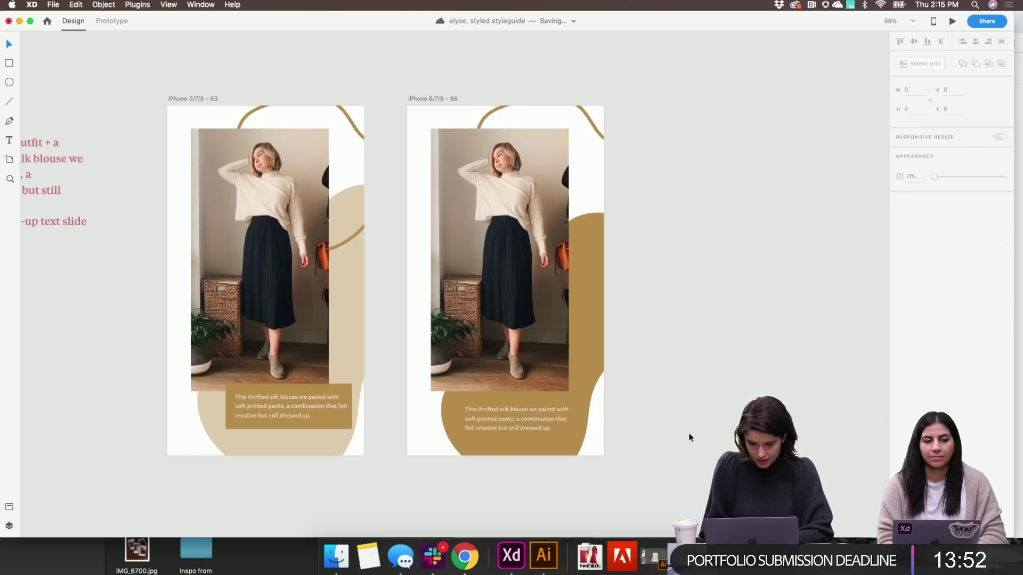
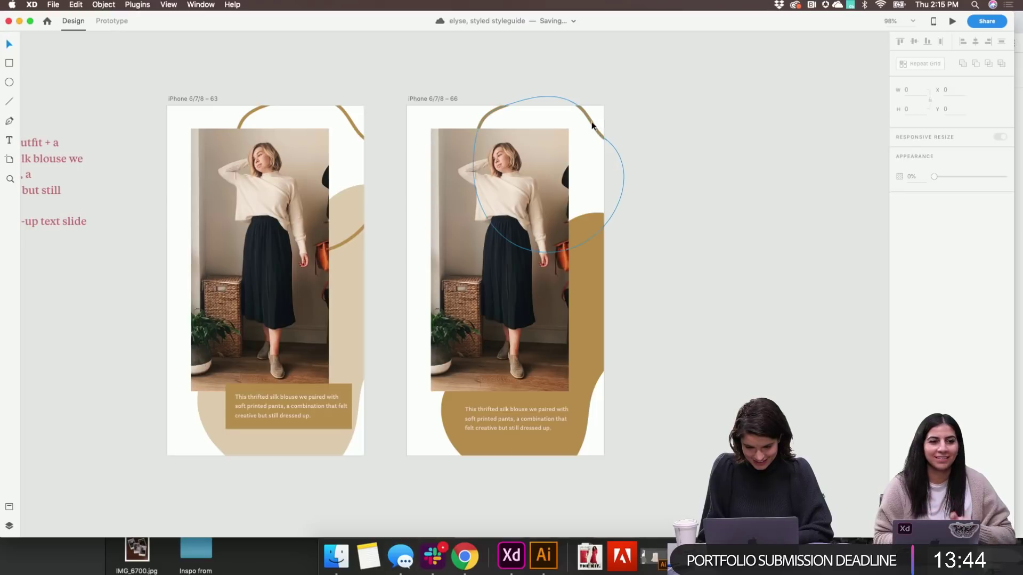
left_click_drag(592, 124, 581, 135)
left_click(689, 139)
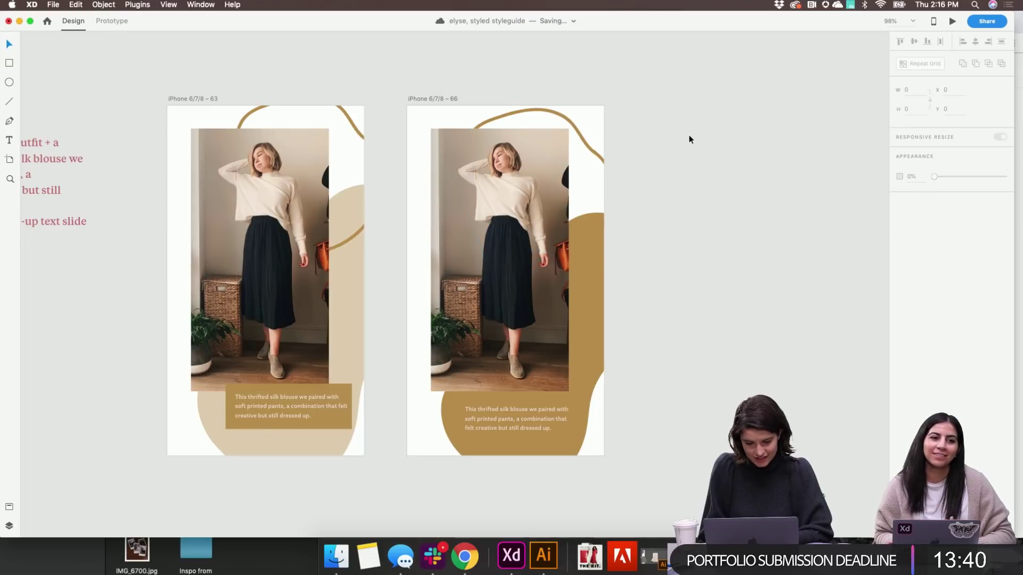
Try shifting the gold organic shape on artboard 66 left to about X -164
left_click(539, 265)
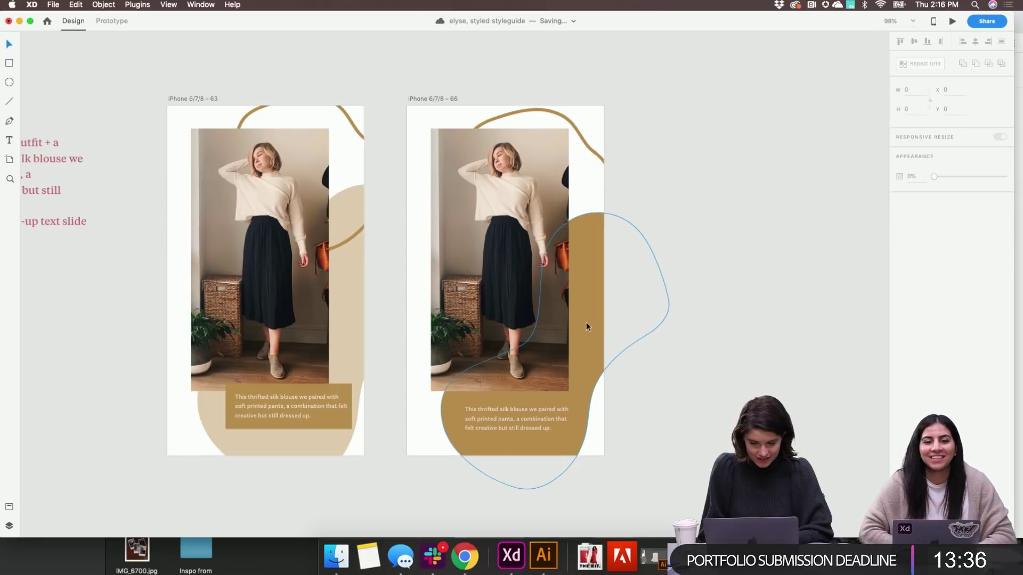
left_click_drag(586, 322, 527, 322)
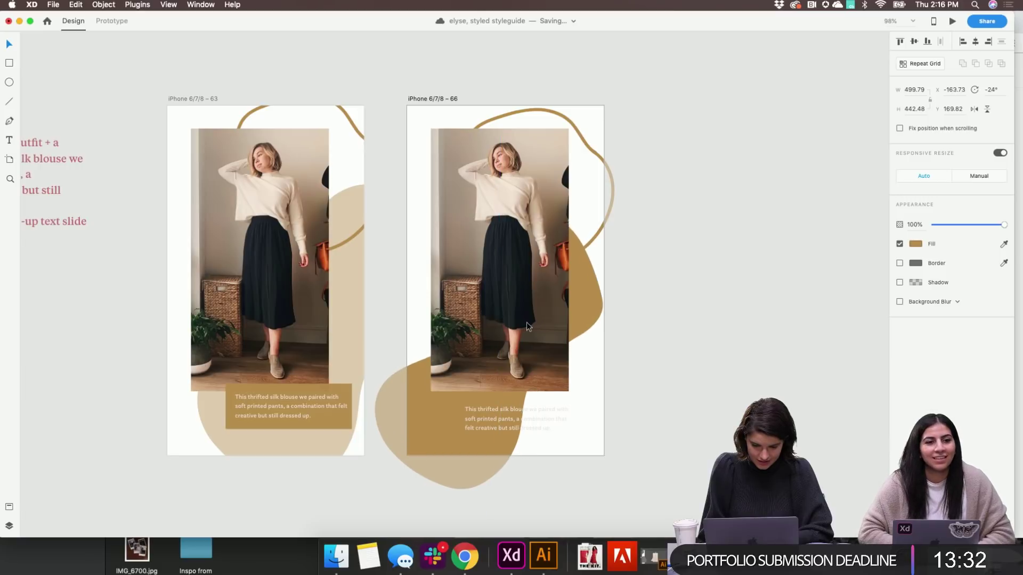
key("super+z")
left_click(653, 153)
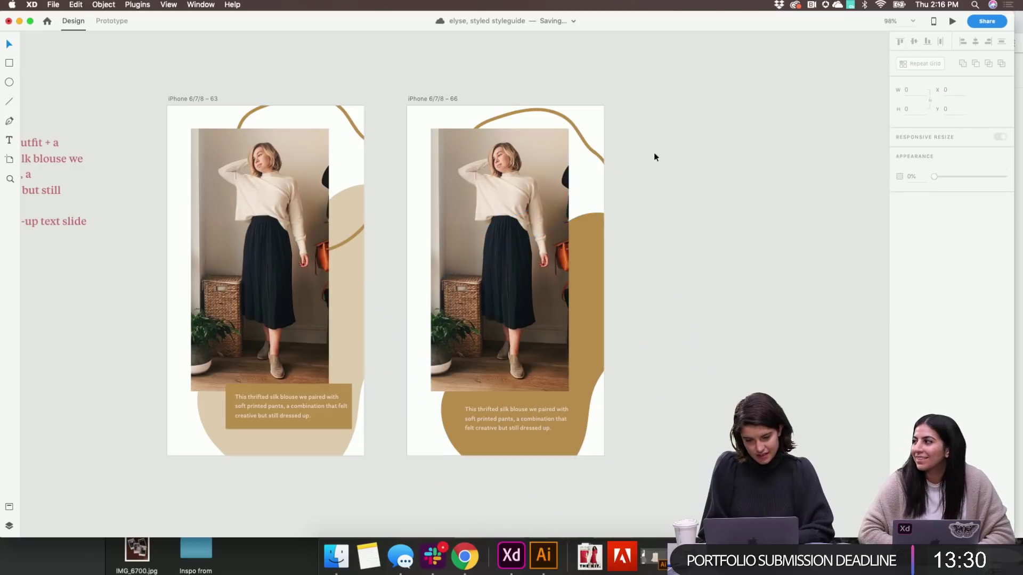
Duplicate artboard 66 to its right
scroll(654, 154, "right", 2)
left_click(414, 100)
key("super+d")
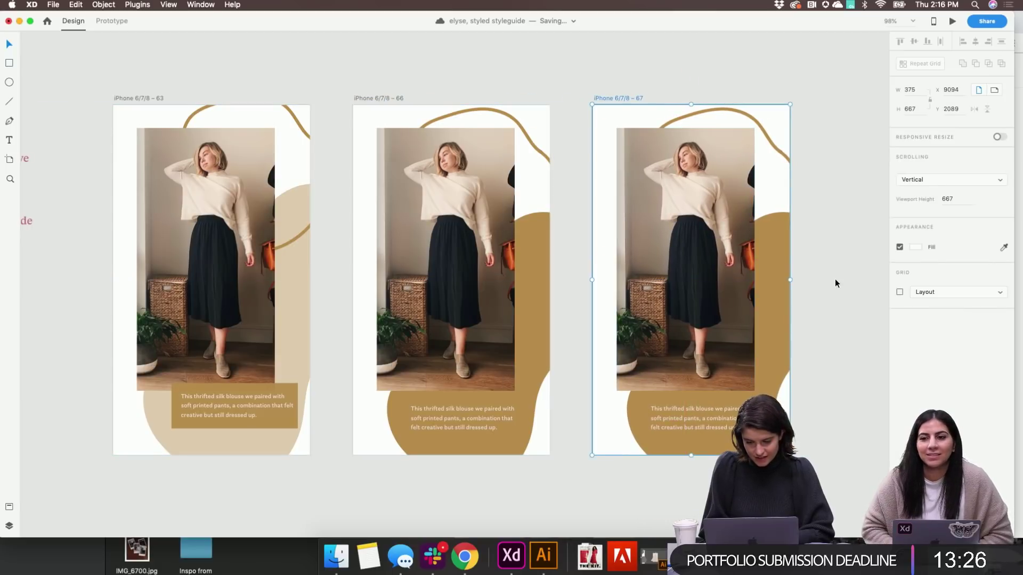
On artboard 67, shift the gold organic shape left to about X -93 and the caption text left to about X 53
left_click_drag(784, 277, 750, 275)
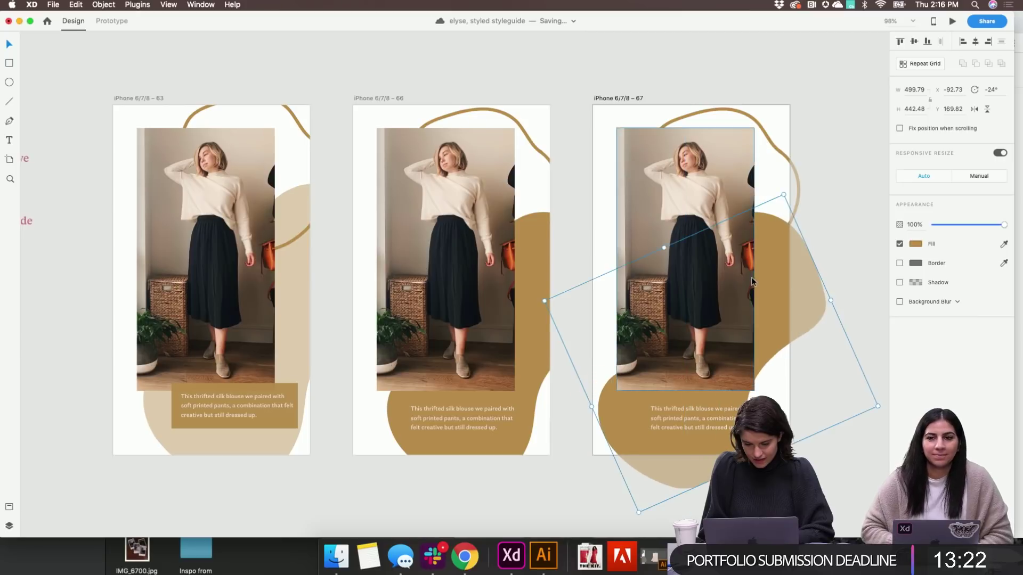
key("Escape")
left_click_drag(685, 430, 656, 430)
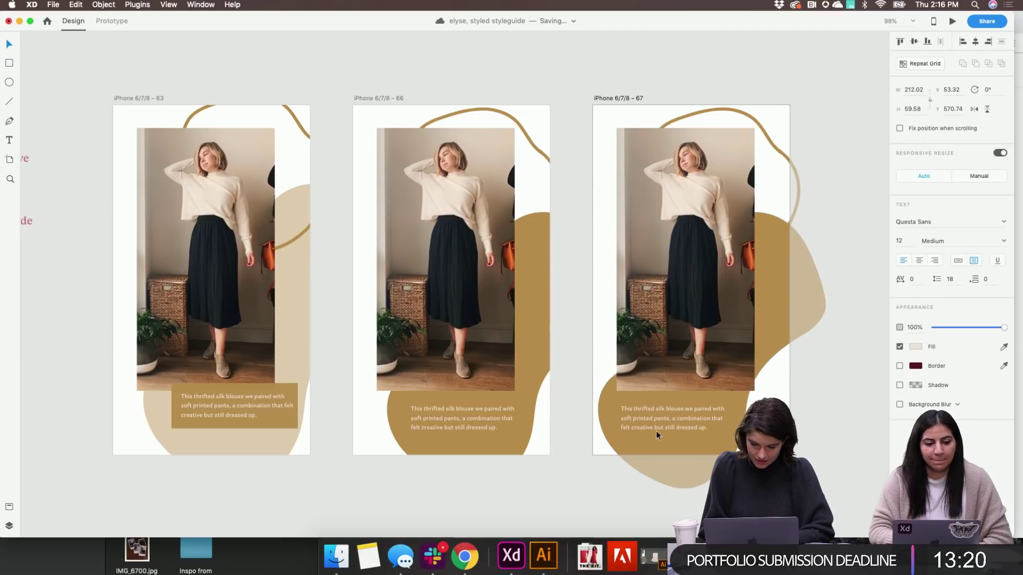
left_click(562, 506)
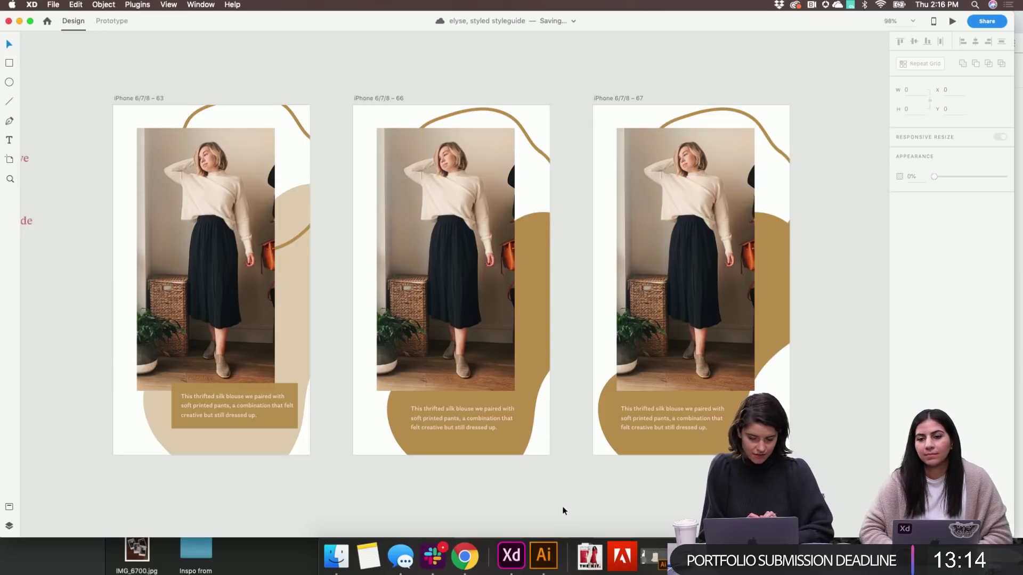
scroll(562, 506, "right", 3)
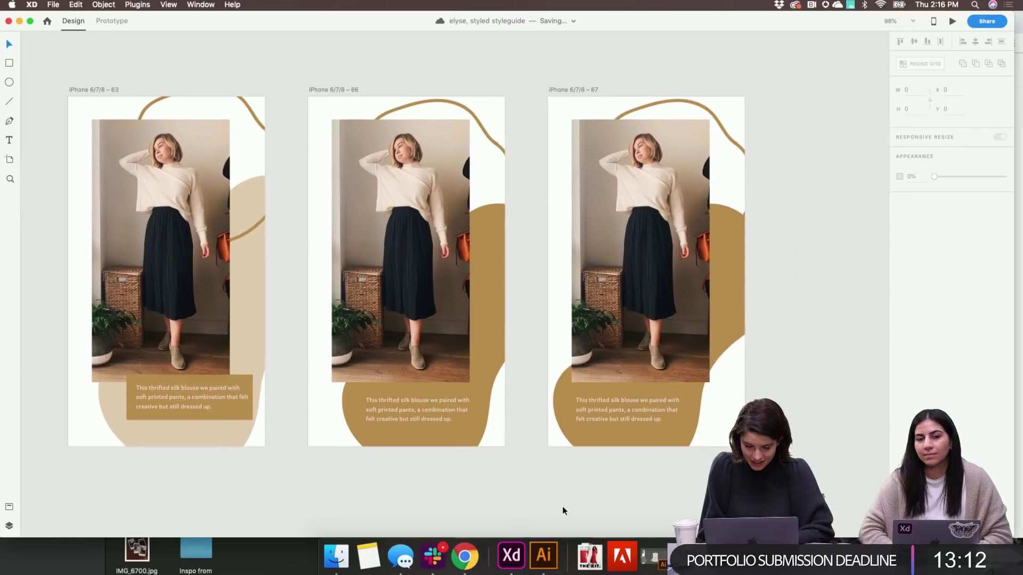
left_click(674, 442)
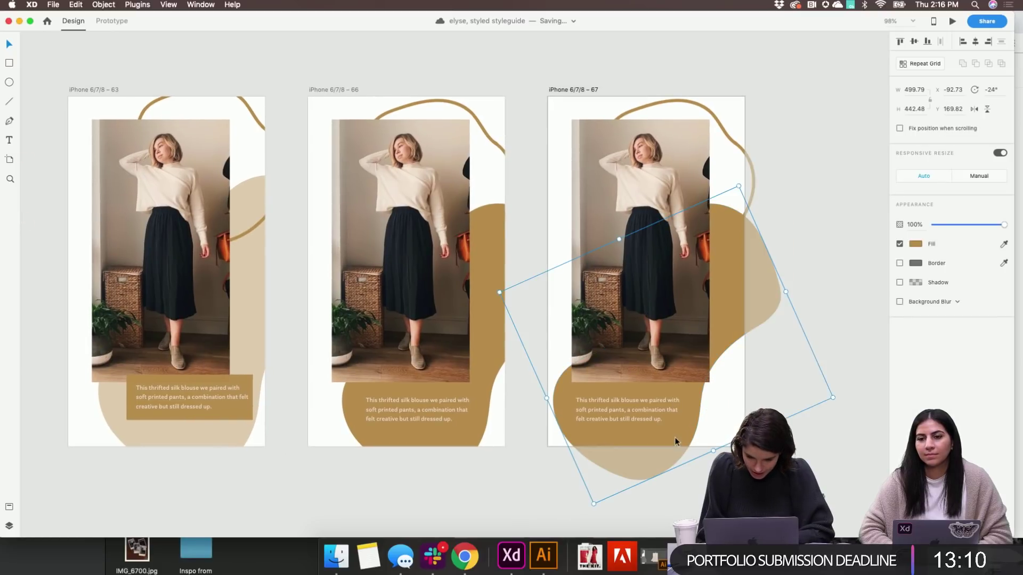
key("Escape")
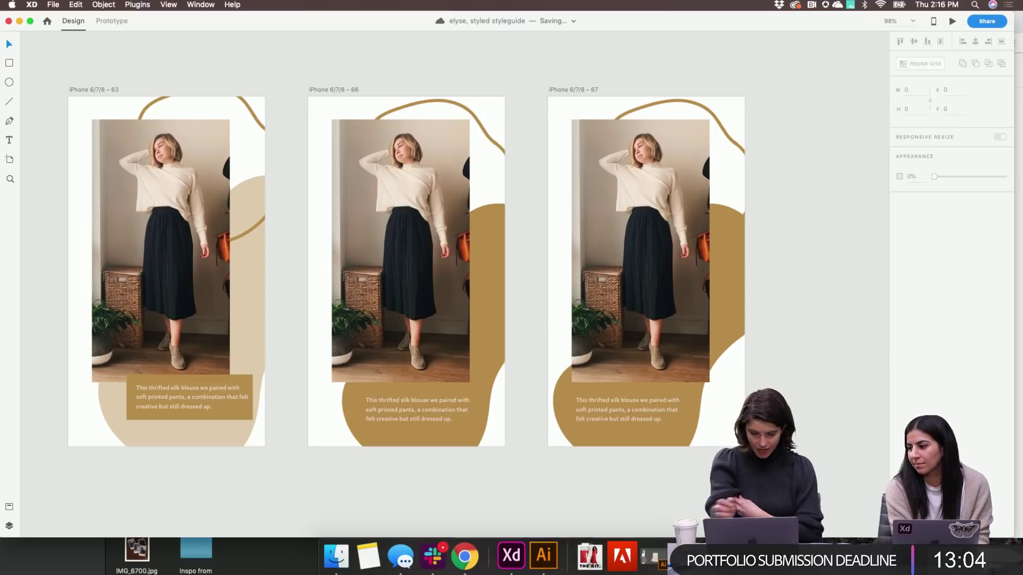
Duplicate artboard 67 into a second row beneath artboard 63
scroll(786, 451, "down", 5)
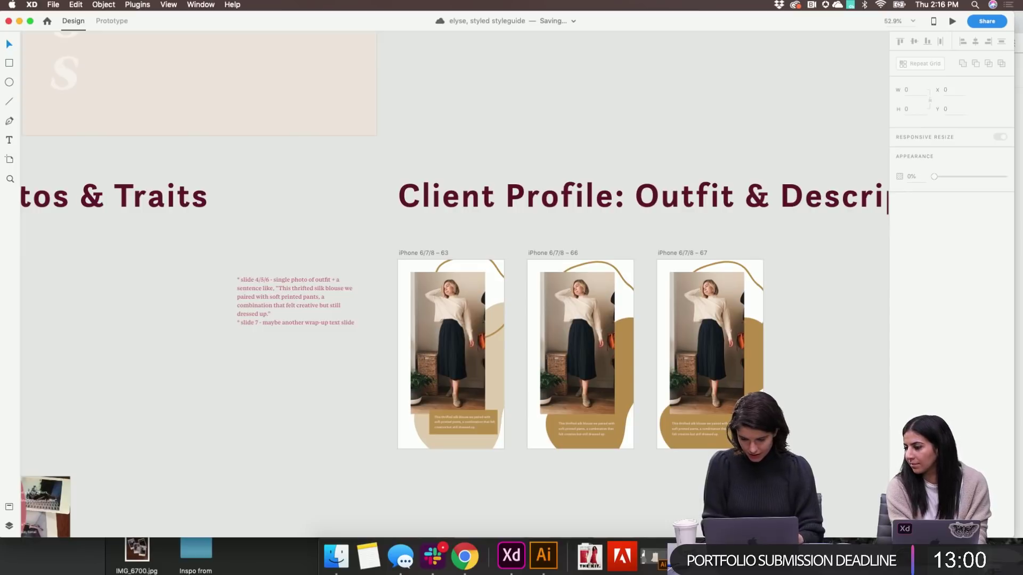
scroll(565, 323, "down", 3)
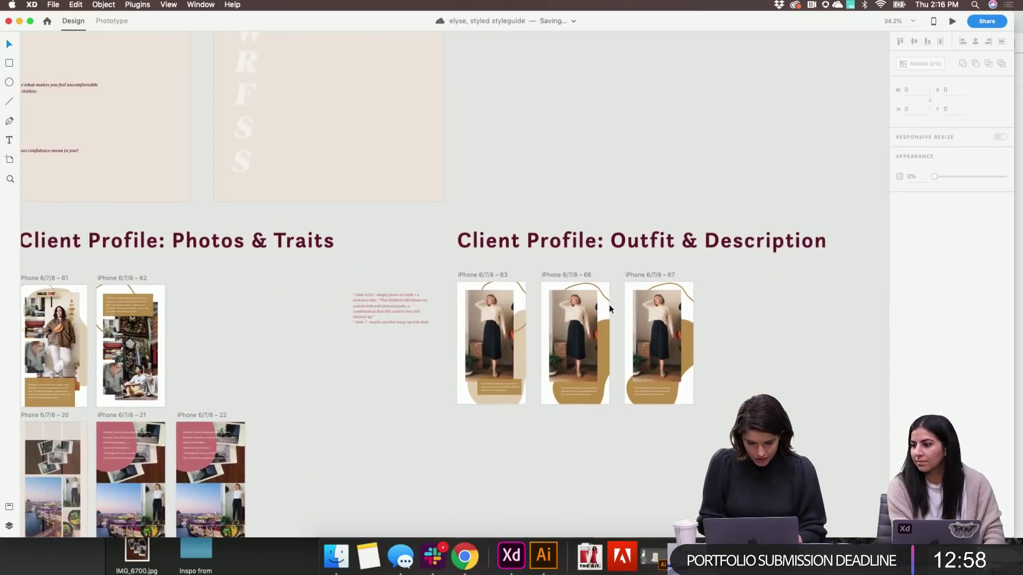
left_click_drag(641, 273, 474, 413)
Change the organic shape's fill on artboard 68 to the burgundy swatch, RGB 93, 23, 42 at 100%
scroll(475, 413, "up", 5)
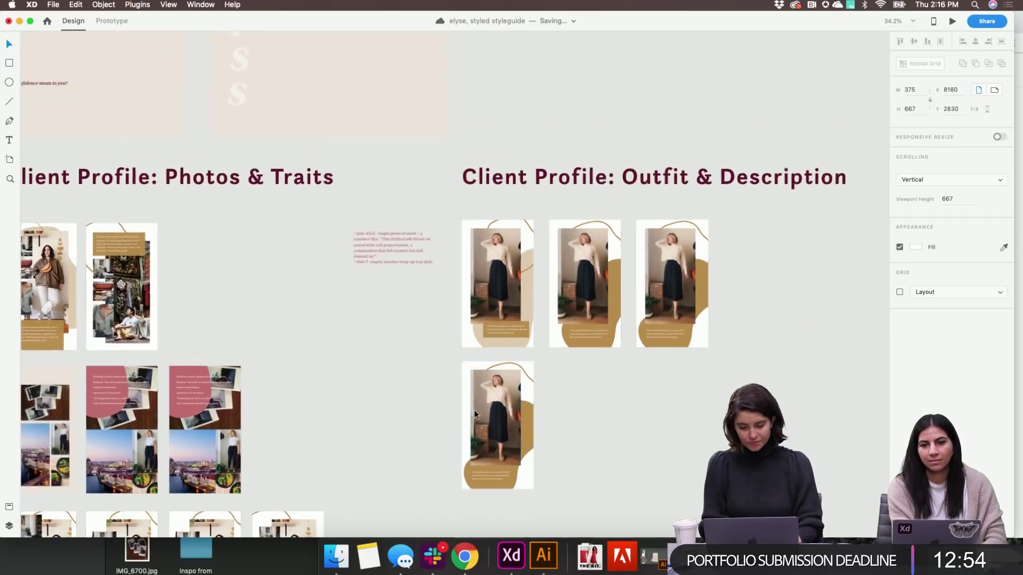
scroll(474, 413, "down", 8)
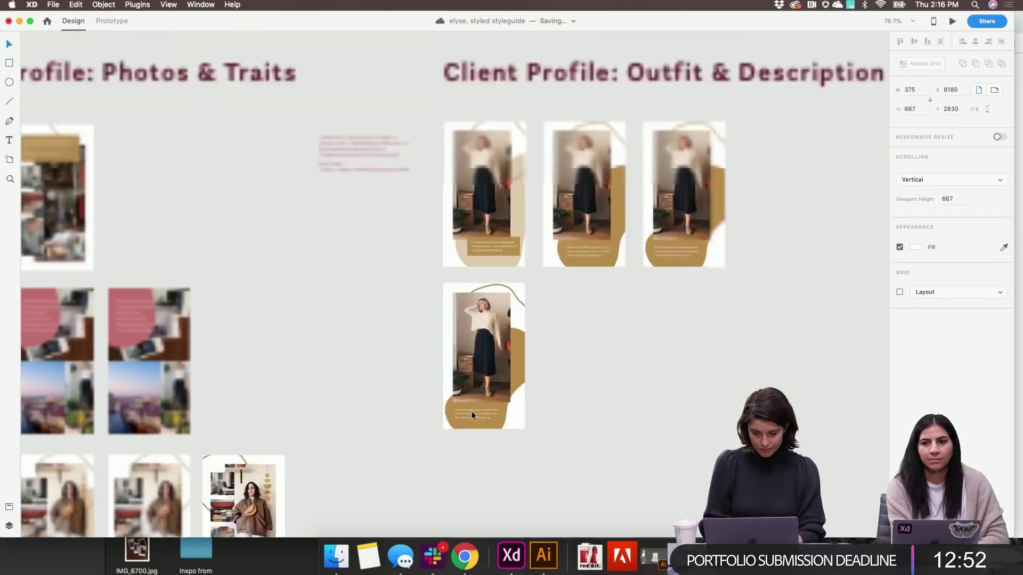
scroll(472, 415, "left", 3)
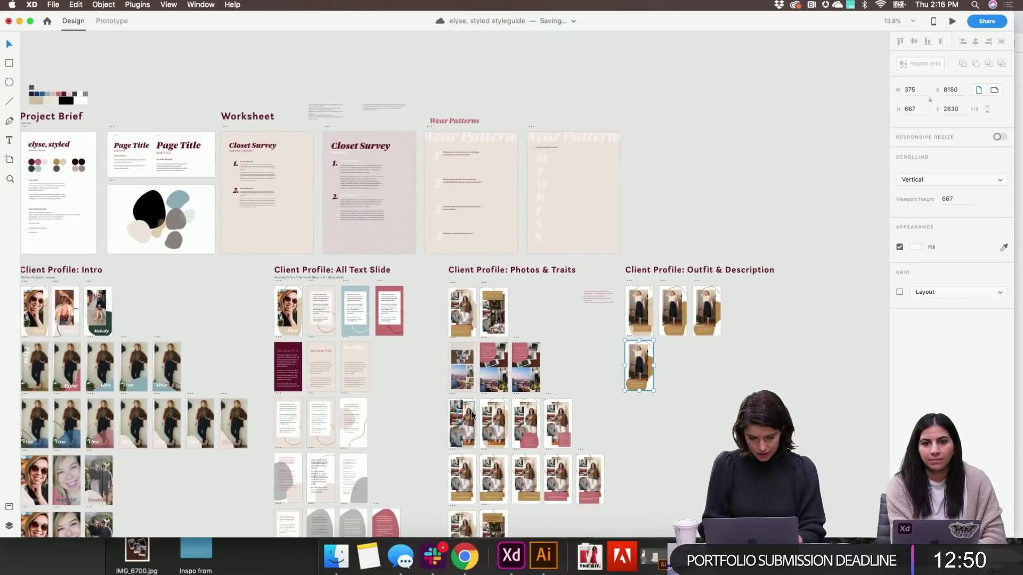
scroll(485, 412, "right", 2)
scroll(484, 412, "up", 6)
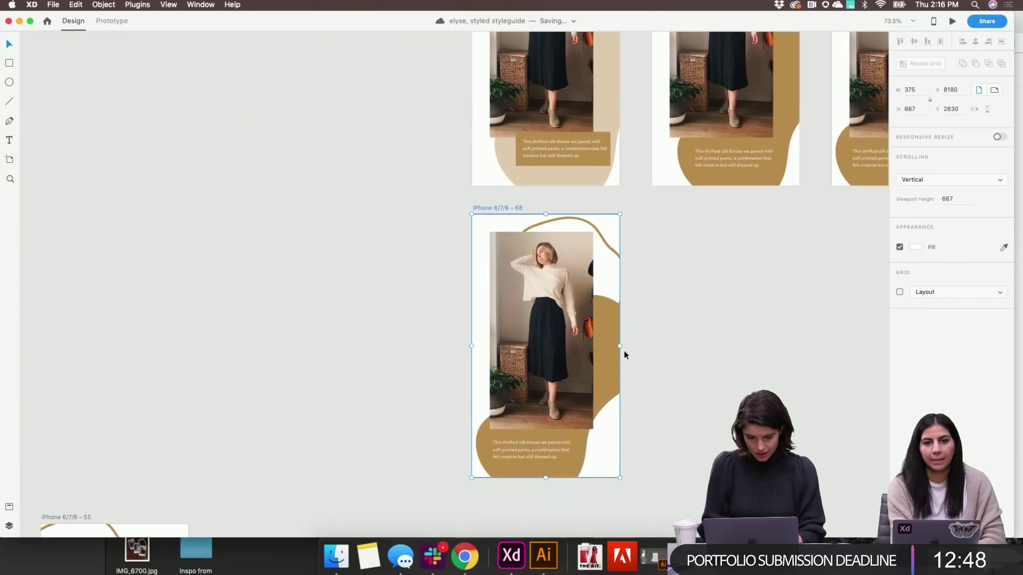
left_click(618, 354)
left_click(916, 244)
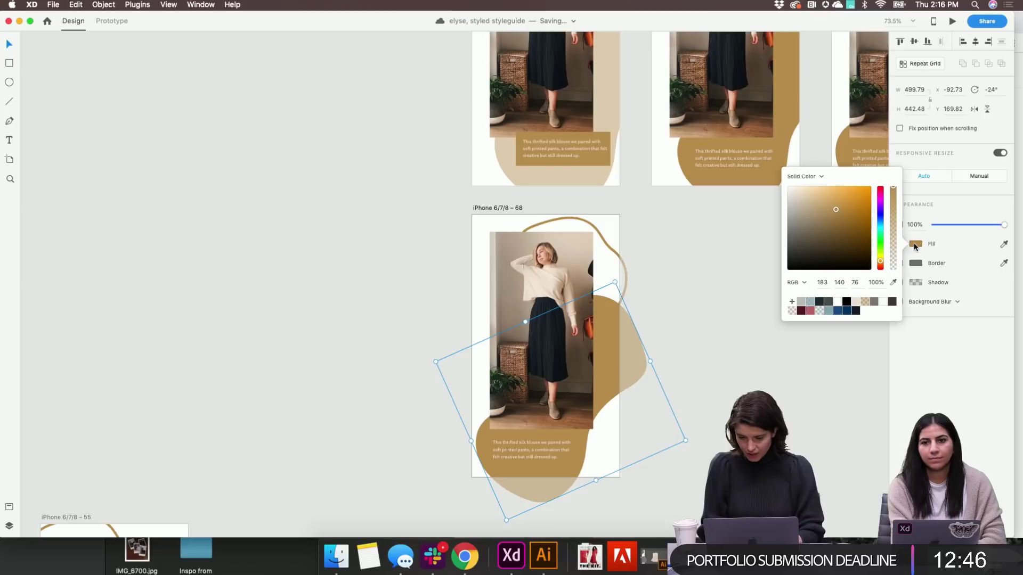
left_click(821, 311)
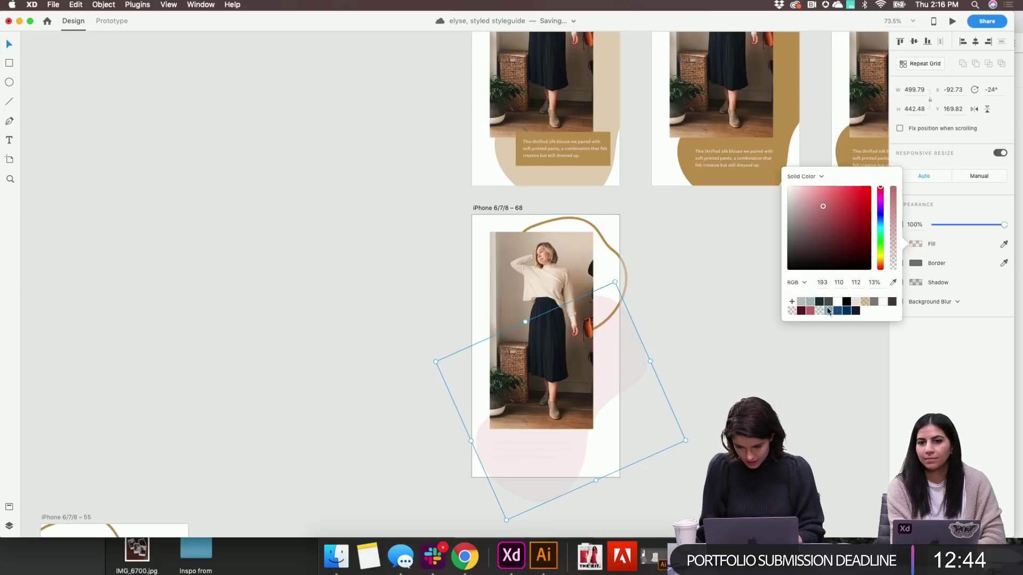
left_click(800, 311)
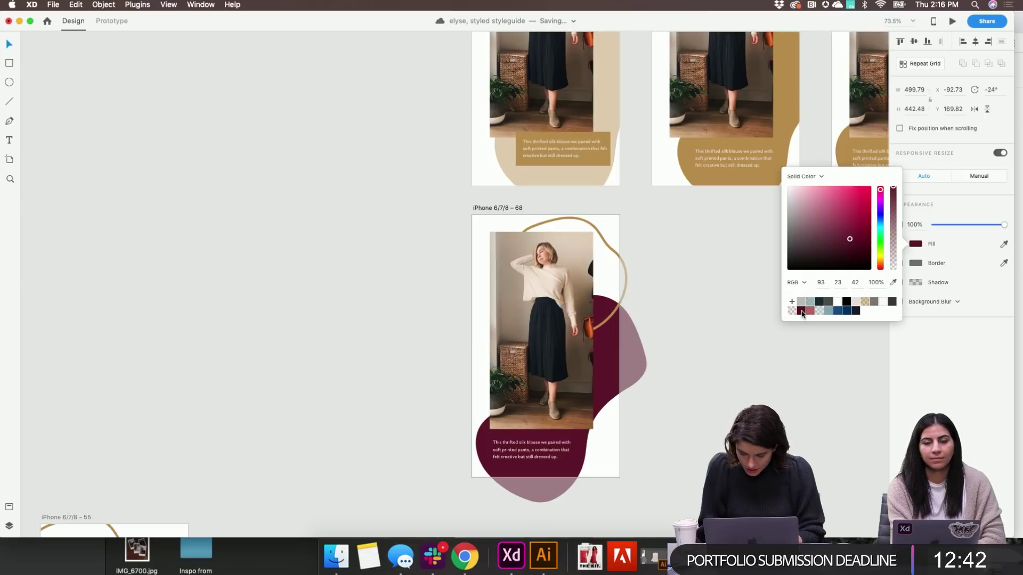
left_click(693, 402)
Change the border of the organic outline on artboard 68 to the pale pink swatch, RGB 193, 110, 112 at 13%
left_click(604, 239)
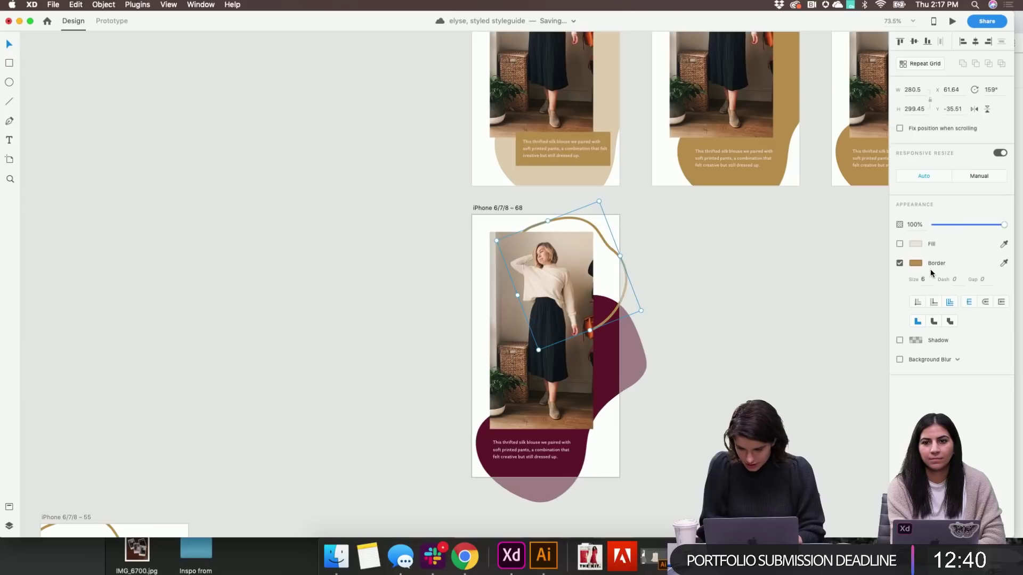
left_click(915, 264)
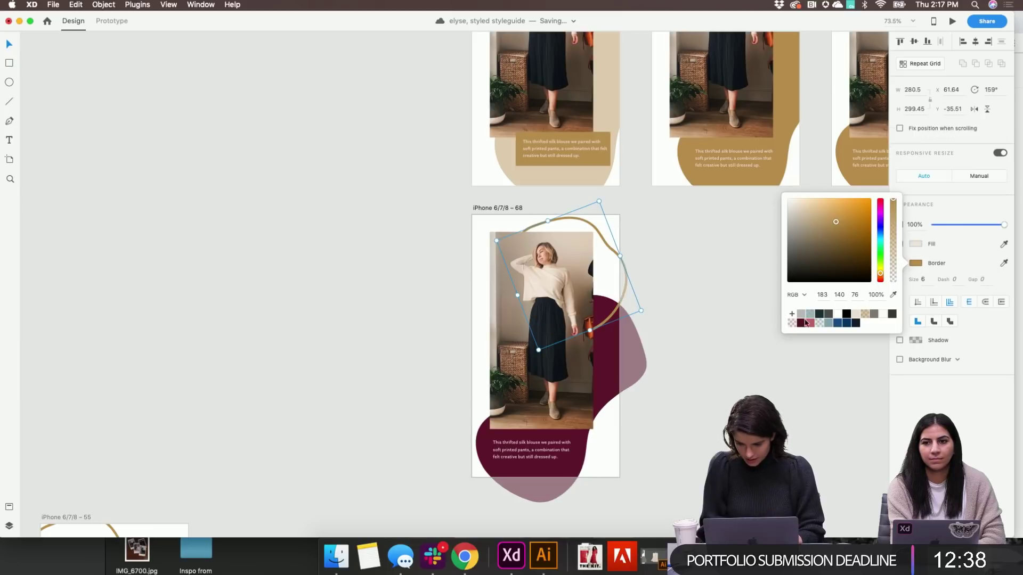
left_click(808, 323)
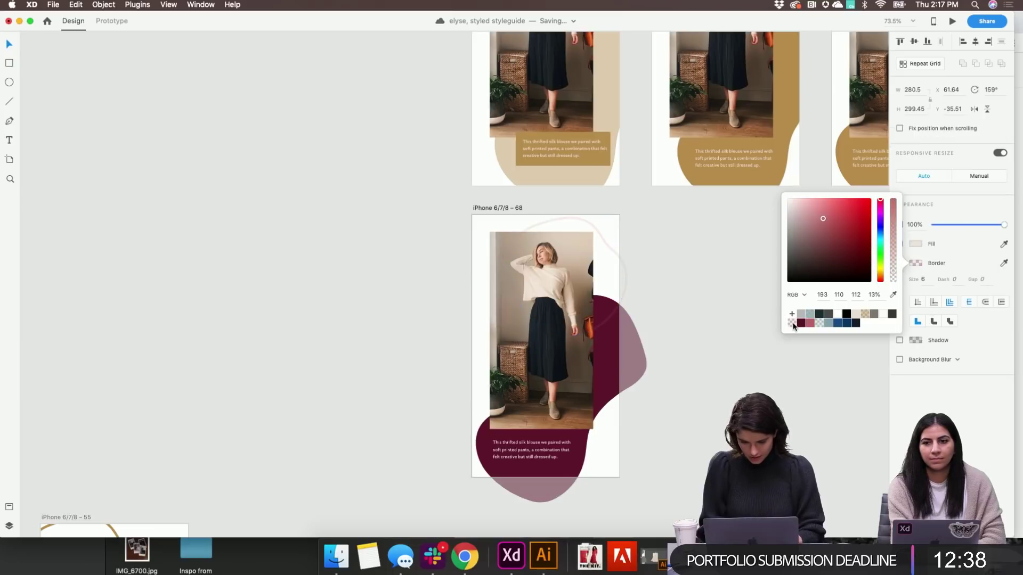
left_click(689, 394)
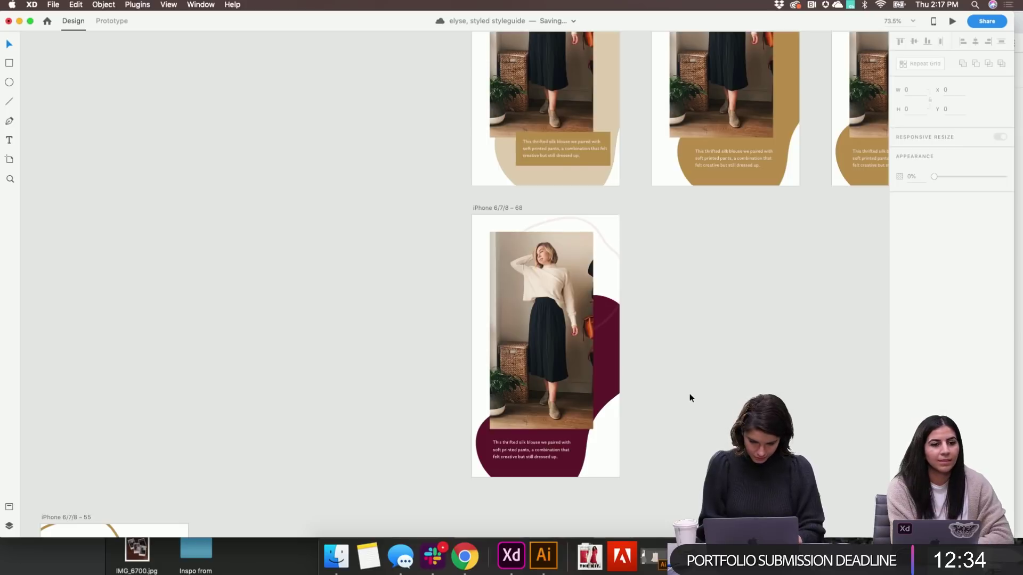
Replace the photo on artboard 68 with the brown-jacket outfit image DFADE3AA…64B2.jpg from the elyse-styled-photos folder
key("super+Tab")
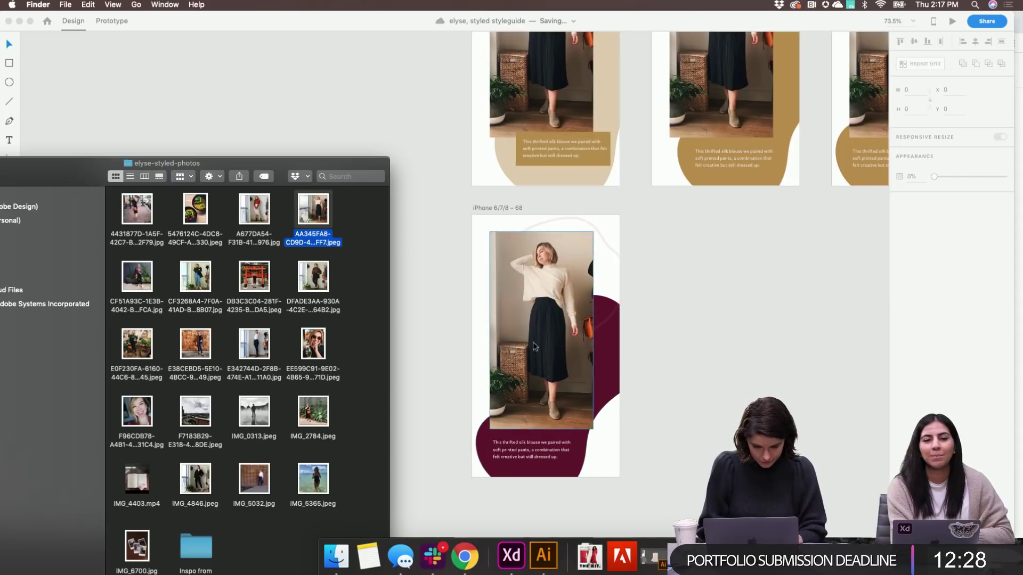
left_click_drag(319, 275, 549, 308)
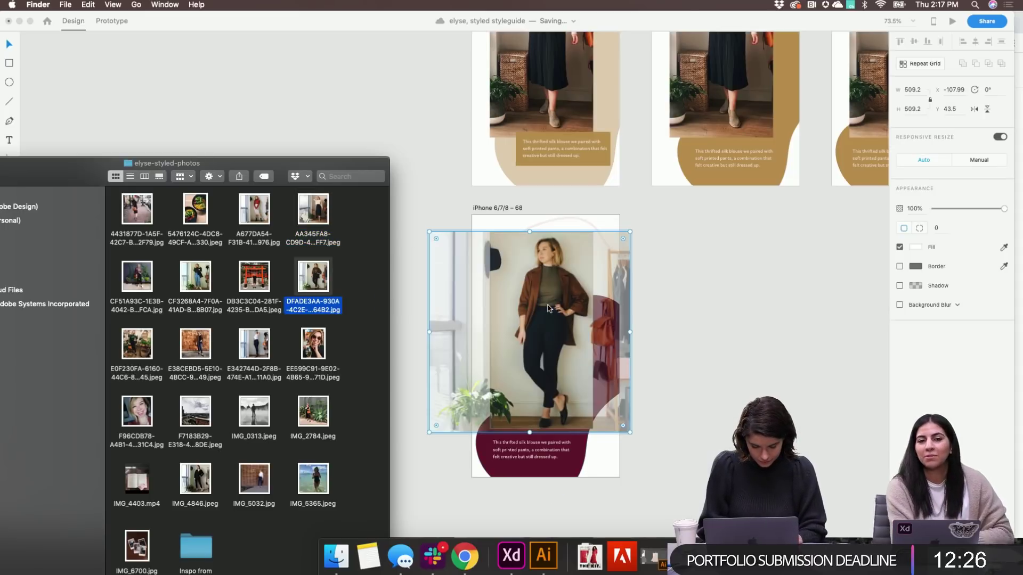
left_click(780, 341)
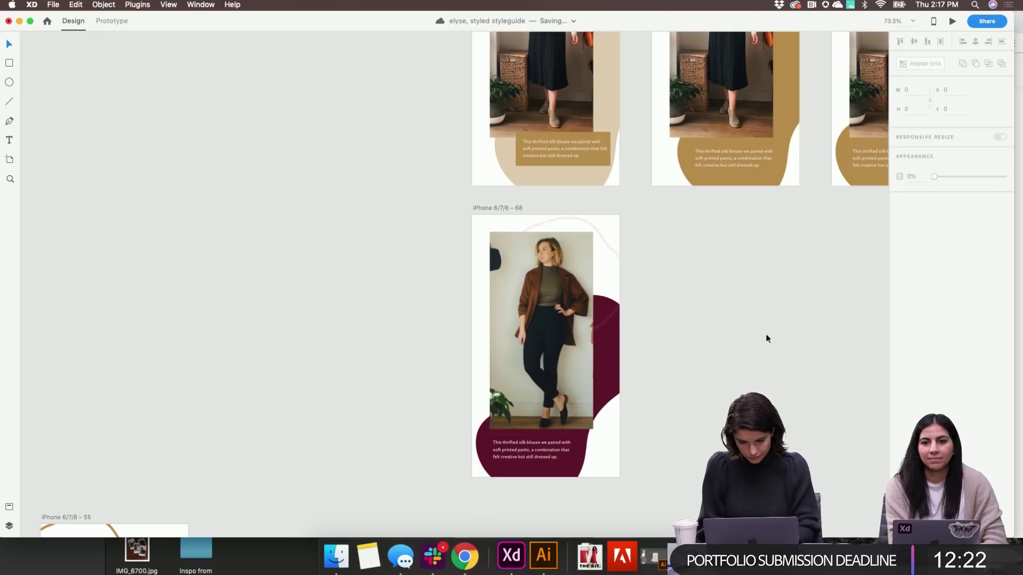
Duplicate artboard 68 to its right, beneath artboard 66
scroll(766, 338, "right", 2)
scroll(767, 338, "up", 3)
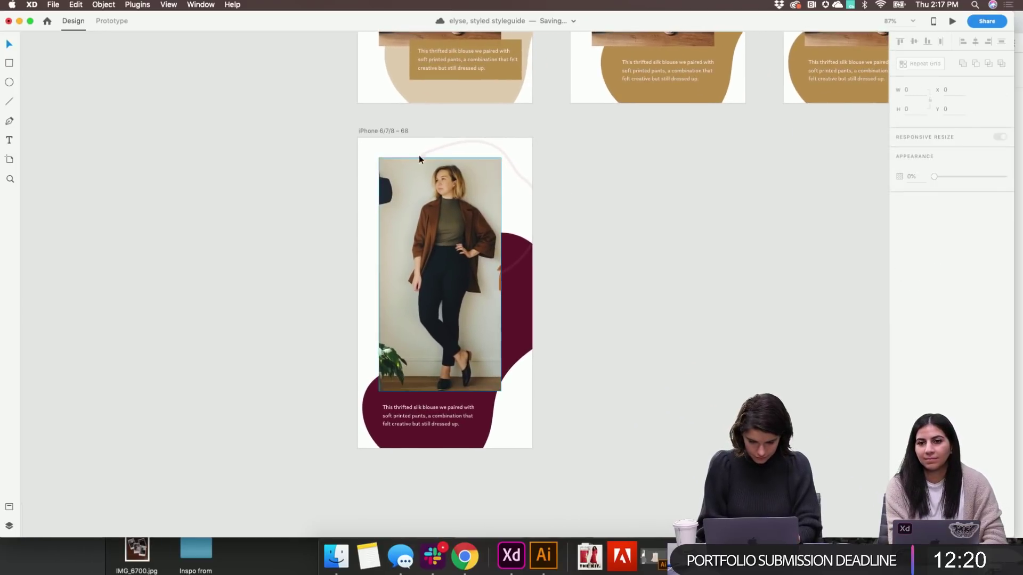
left_click(389, 130)
left_click_drag(389, 131, 601, 158)
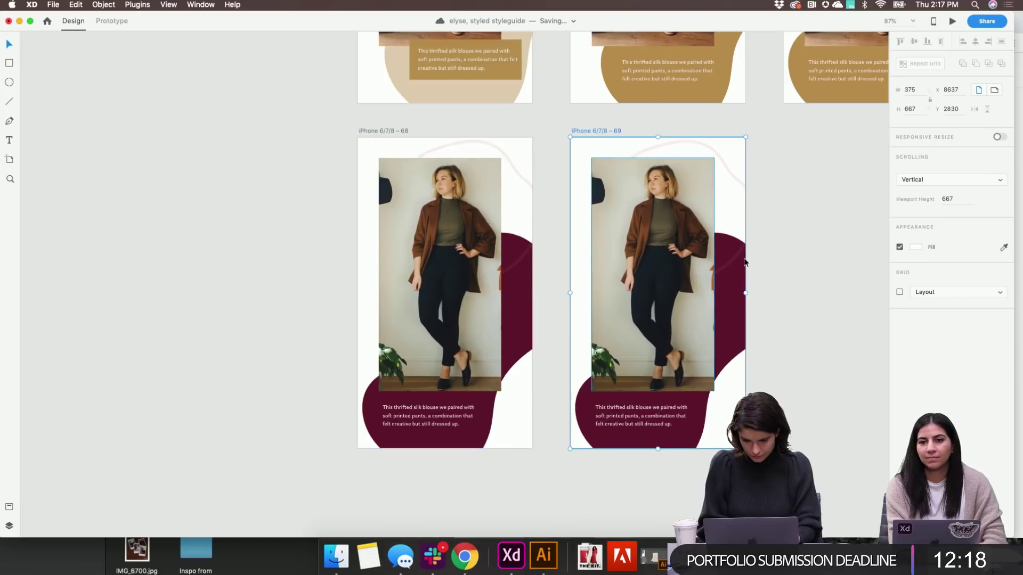
left_click(759, 295)
Change the organic shape's fill on artboard 69 to the dark teal swatch, RGB 35, 49, 53
scroll(758, 295, "right", 2)
scroll(759, 294, "down", 1)
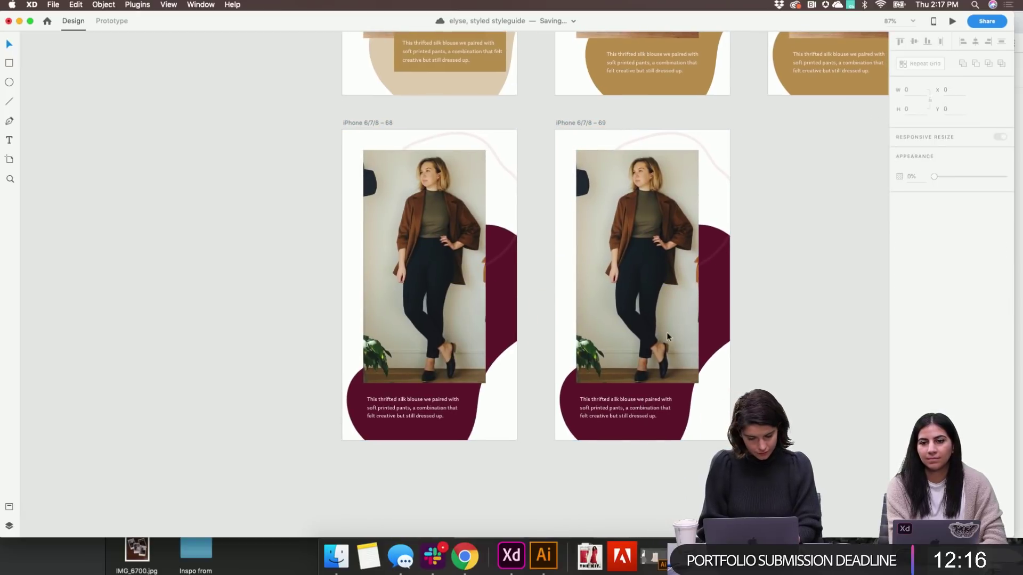
left_click(587, 438)
left_click(917, 245)
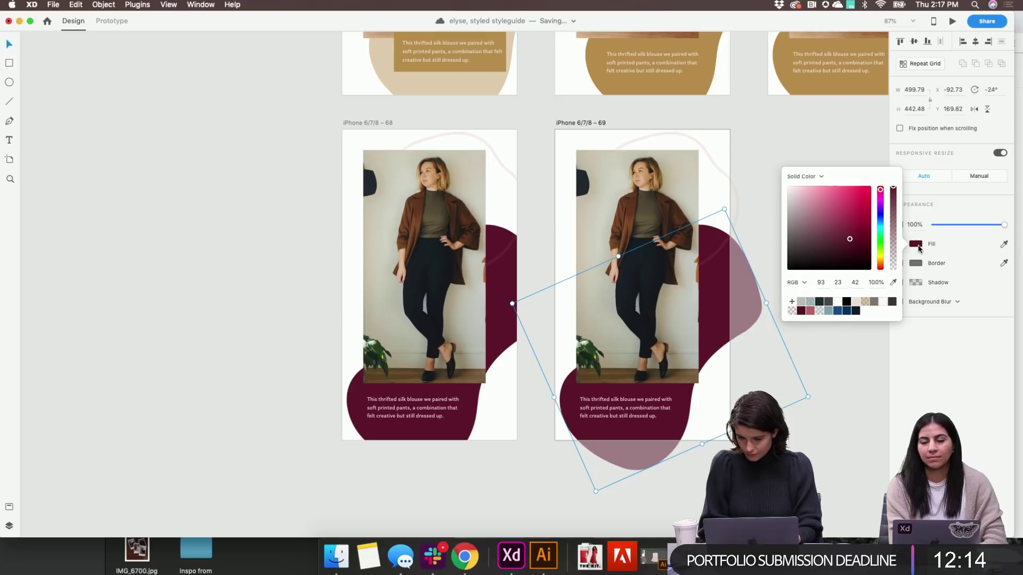
left_click(820, 303)
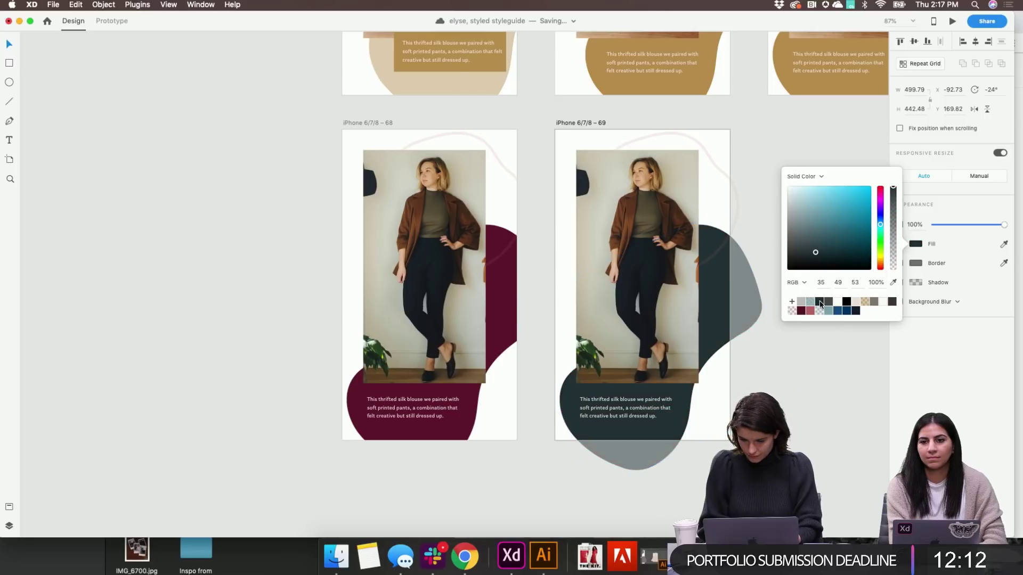
Recolor the outline's border on artboard 69 to blue-grey, RGB 139, 171, 181 at 74%, and lower the outline's overall opacity
left_click(721, 262)
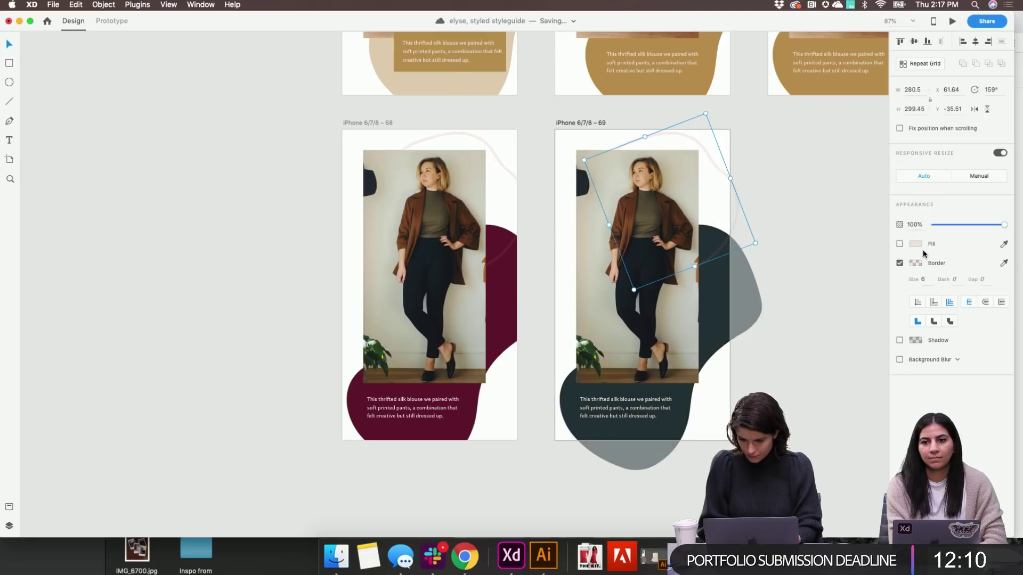
left_click(915, 264)
left_click(811, 314)
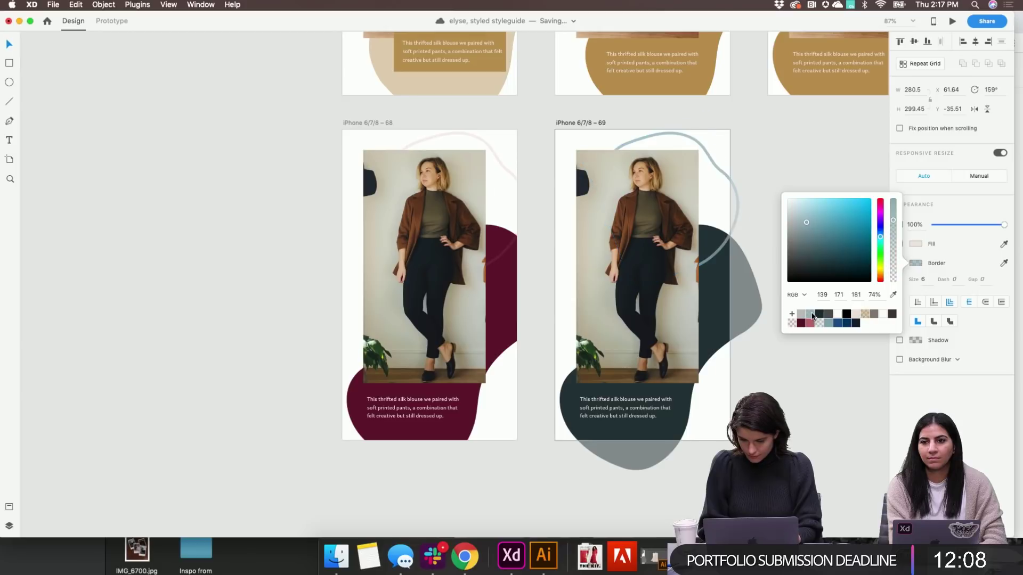
key("Escape")
left_click(716, 168)
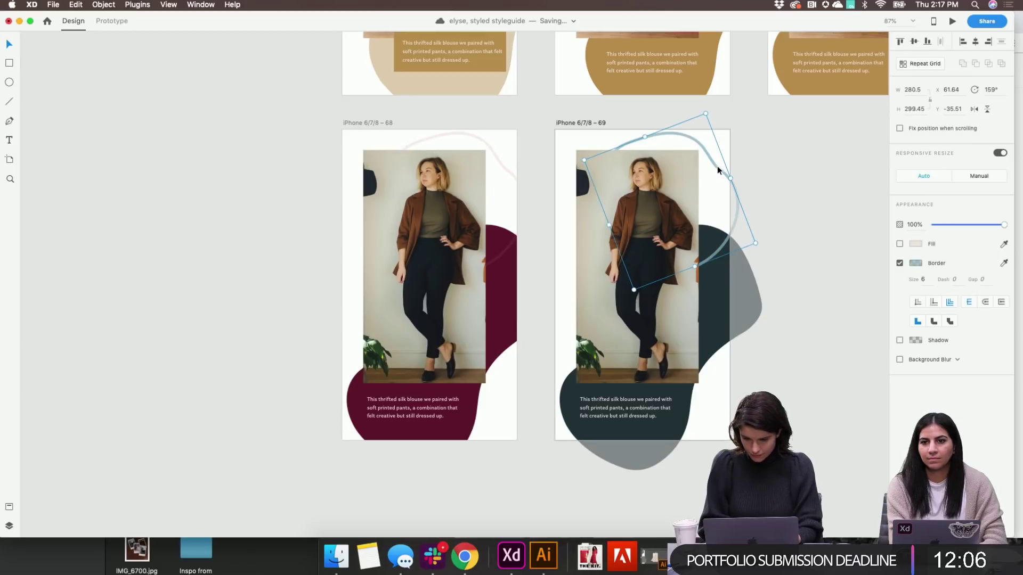
left_click_drag(1005, 224, 958, 225)
left_click(527, 453)
Review the Client Profile: Intro artboards and color scheme worksheet, comparing them with the recolored Outfit & Description artboards
scroll(527, 452, "down", 5)
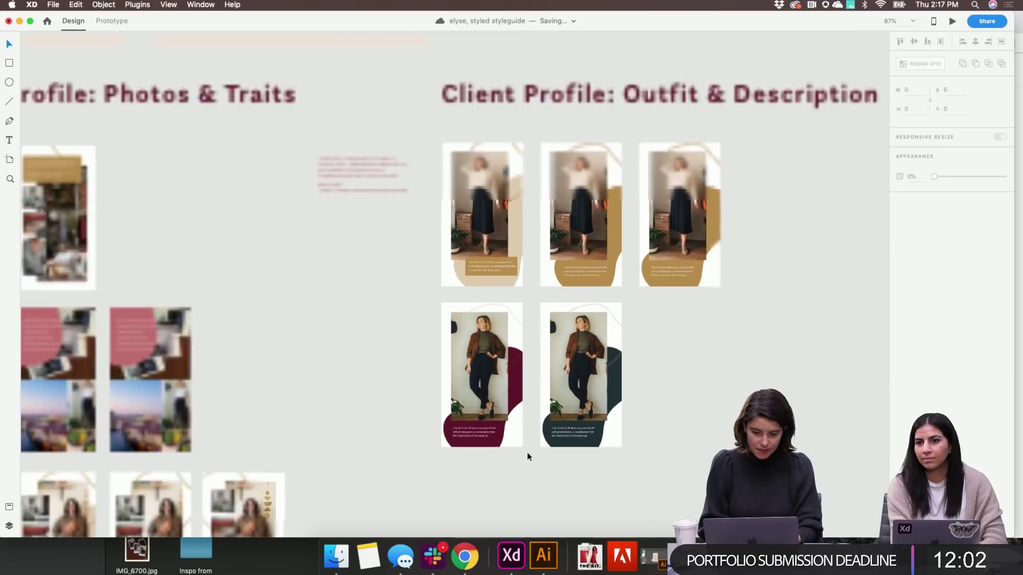
scroll(526, 453, "left", 5)
scroll(527, 452, "left", 3)
scroll(381, 274, "left", 7)
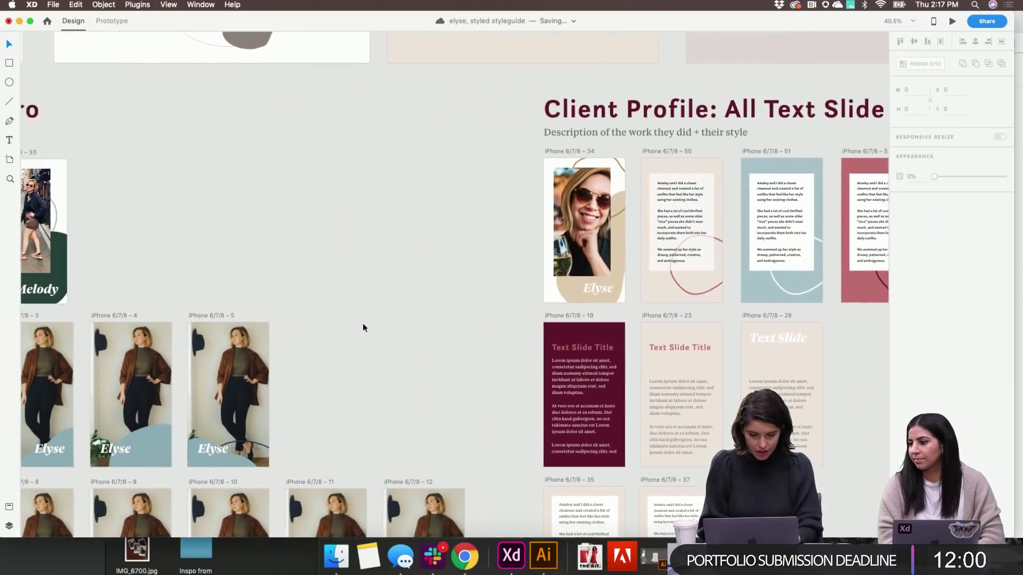
scroll(363, 326, "down", 1)
scroll(363, 327, "left", 8)
scroll(363, 326, "up", 2)
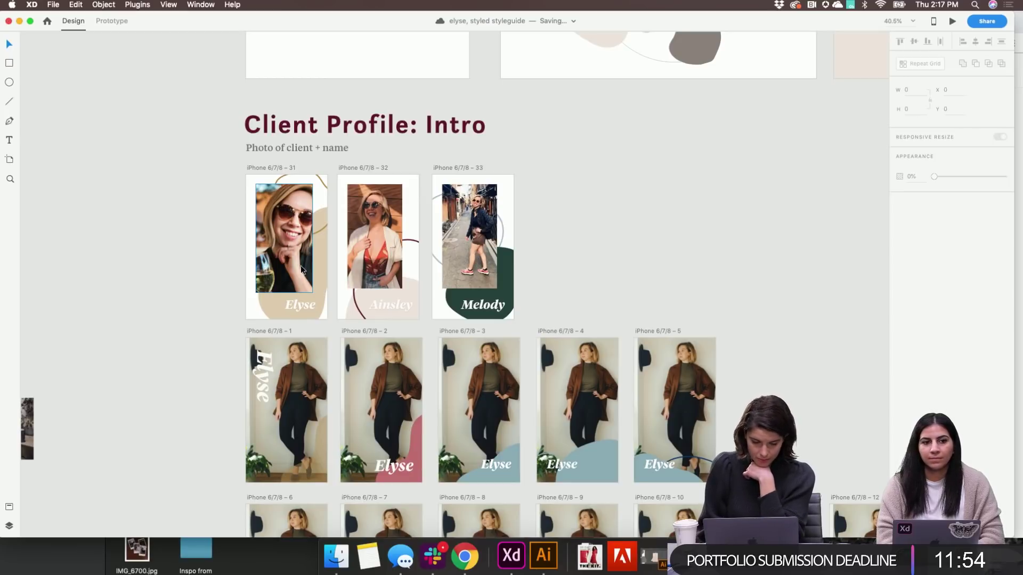
scroll(301, 265, "up", 5)
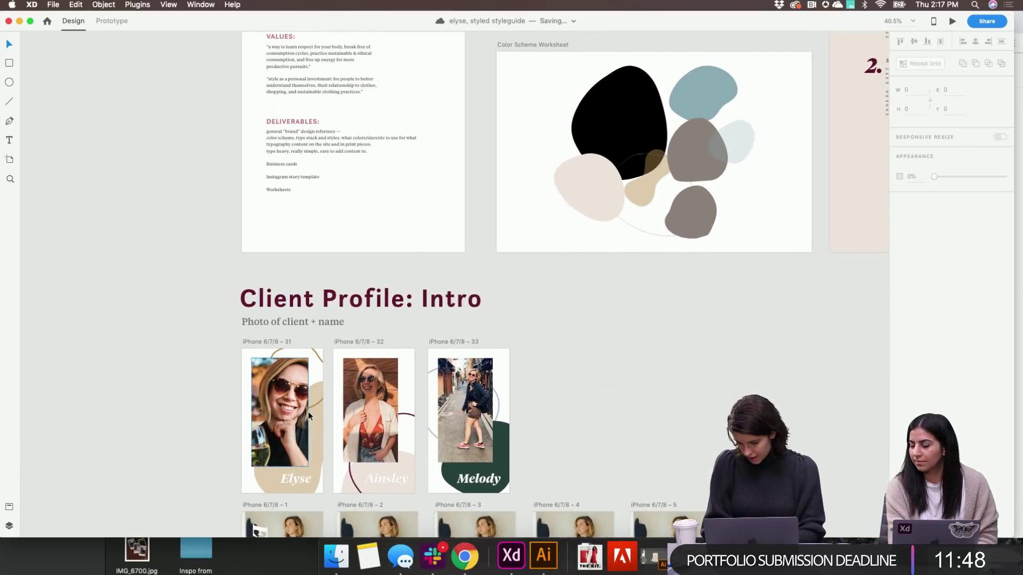
scroll(308, 412, "down", 3)
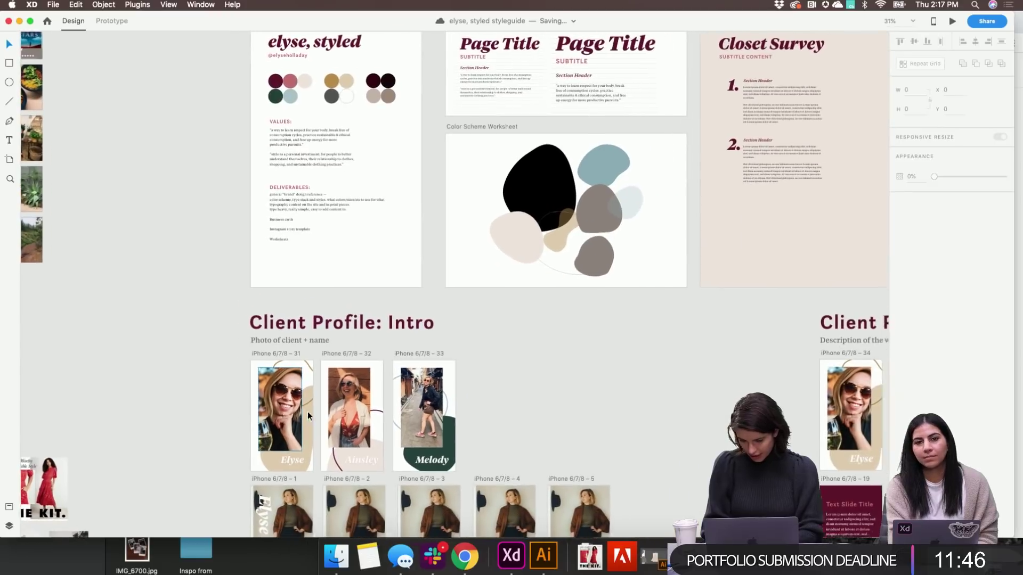
scroll(308, 411, "right", 10)
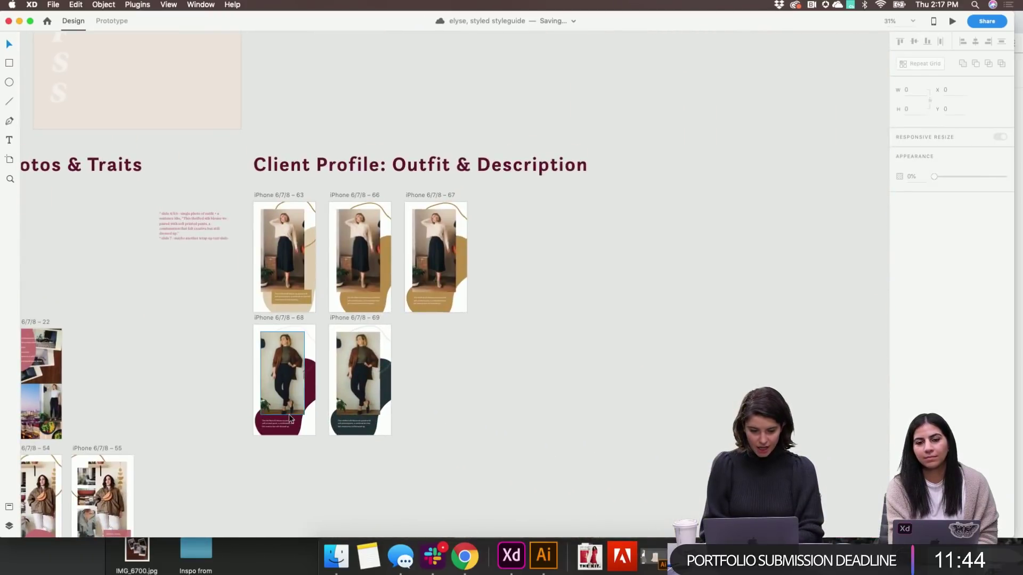
scroll(292, 411, "up", 2)
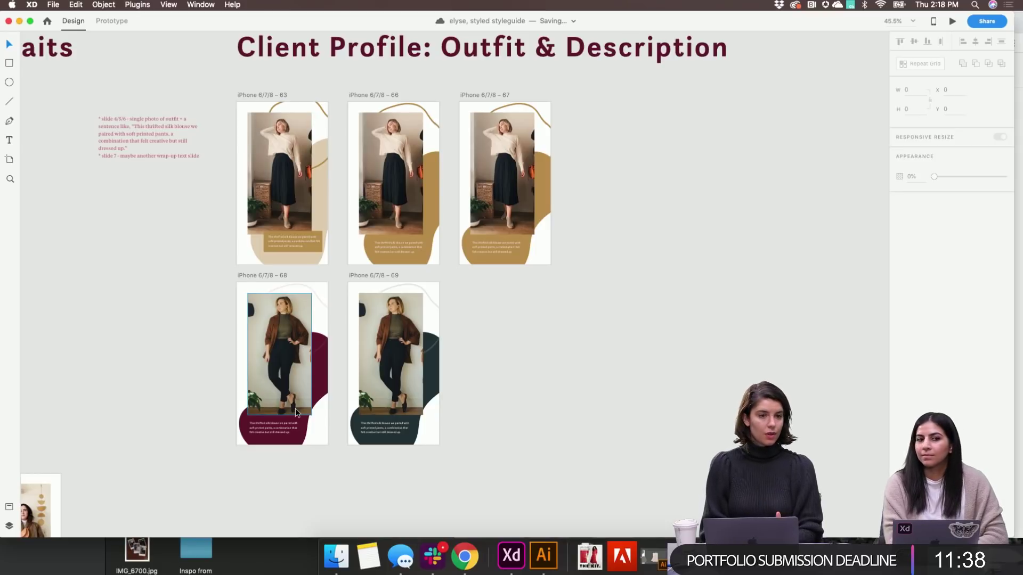
scroll(441, 441, "up", 5)
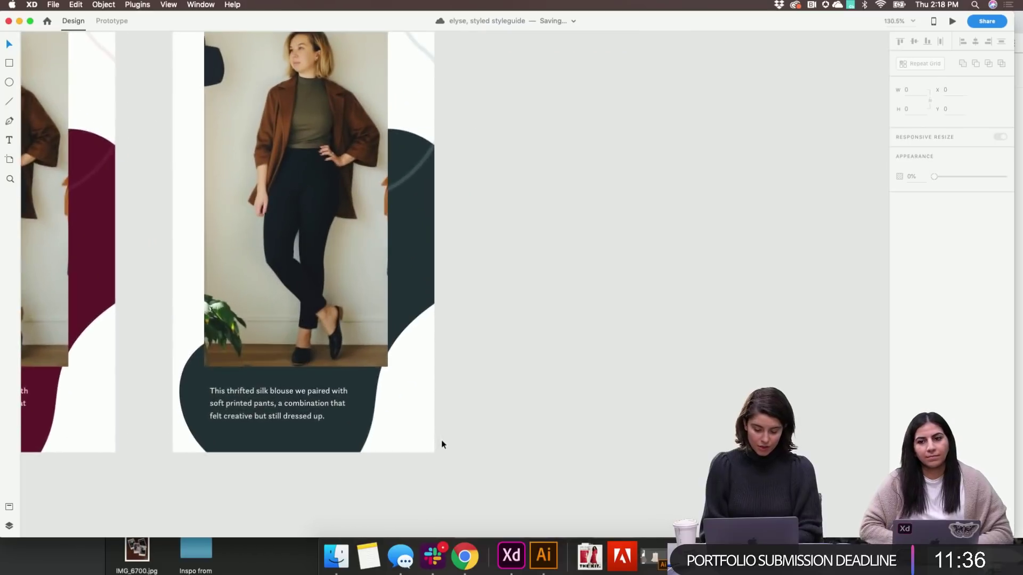
Move artboards 68 and 69 one column to the right so they sit beneath artboards 66 and 67
scroll(441, 445, "down", 5)
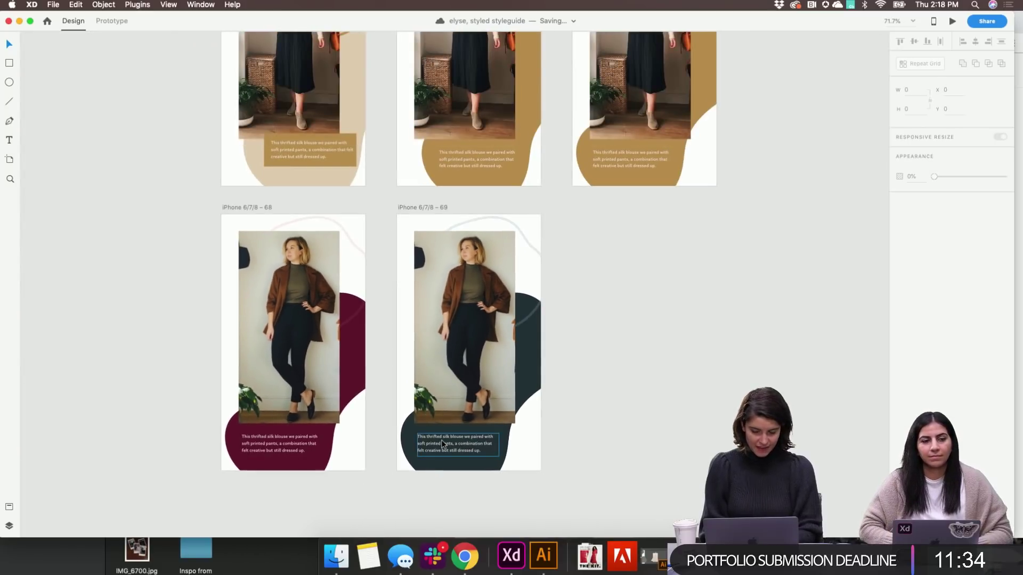
scroll(441, 440, "up", 5)
scroll(441, 440, "down", 4)
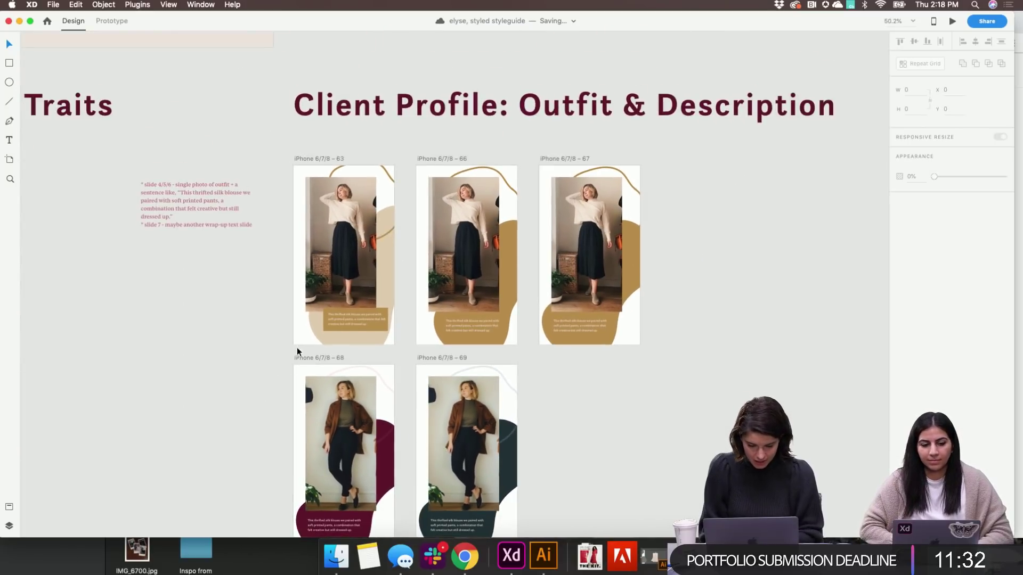
left_click(305, 356)
left_click(452, 358, "shift")
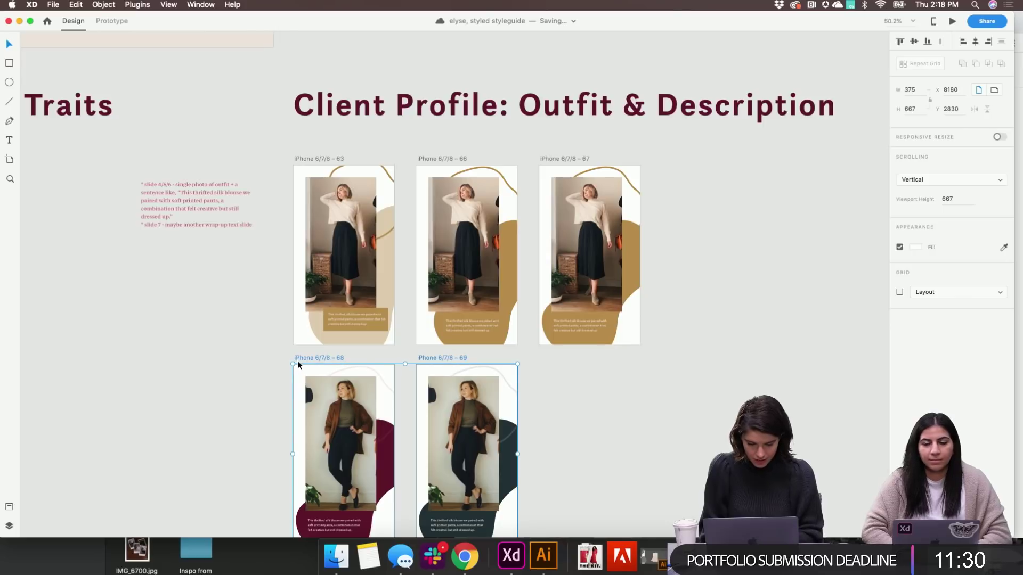
left_click_drag(297, 361, 660, 158)
key("super+z")
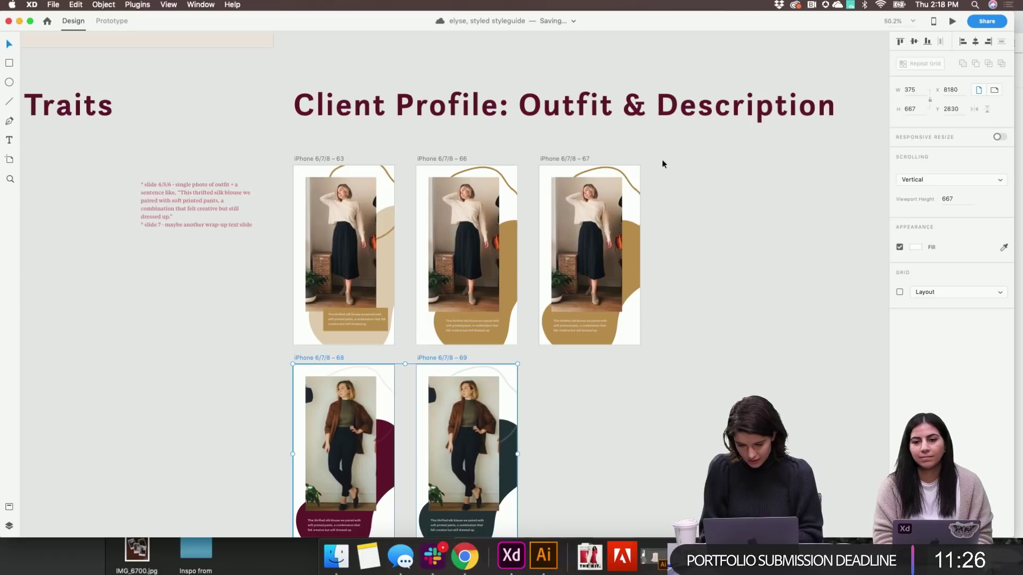
scroll(542, 250, "down", 3)
left_click_drag(419, 325, 507, 326)
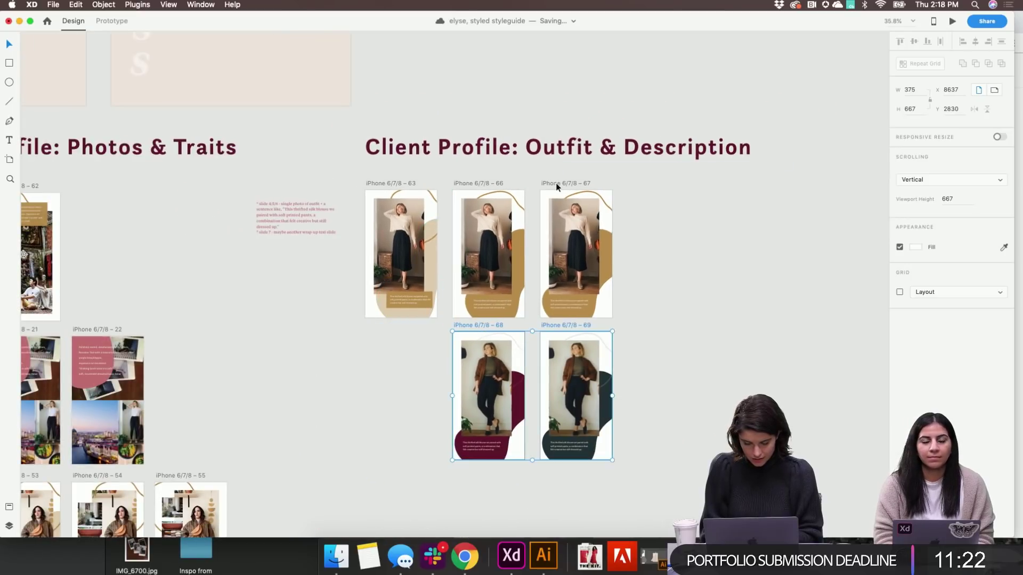
Duplicate artboard 67 into the empty spot beneath artboard 63, beside artboard 68
left_click_drag(555, 183, 379, 325)
scroll(514, 442, "up", 3)
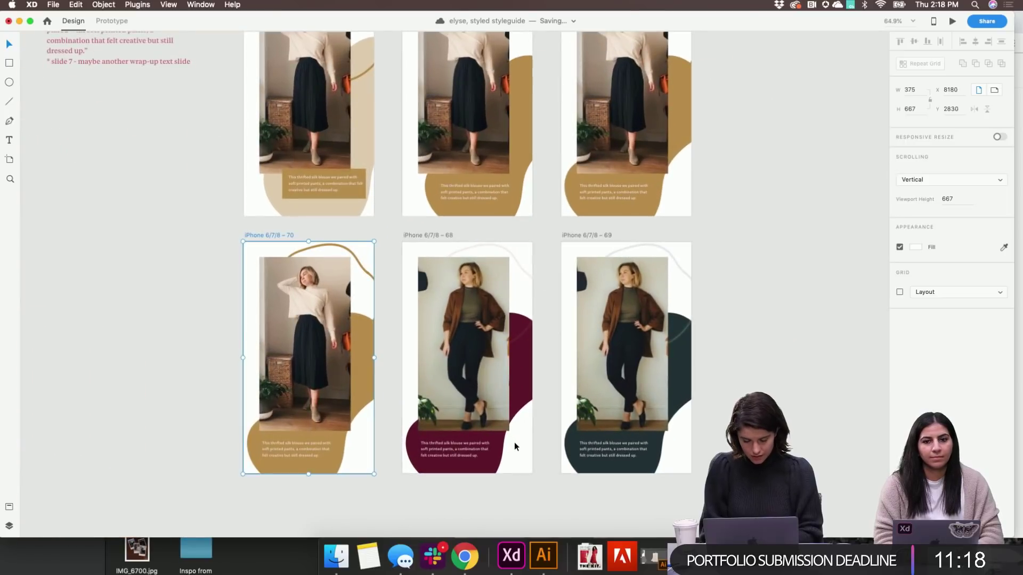
scroll(514, 447, "down", 3)
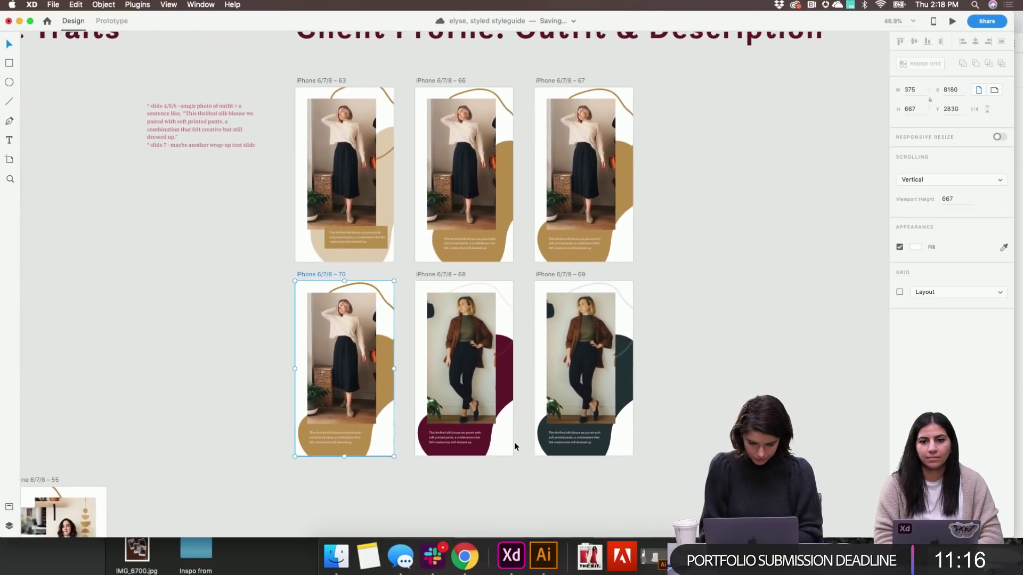
Replace the photo on artboard 69 with the Finder image of the woman in a white tank top and jeans
key("super+Tab")
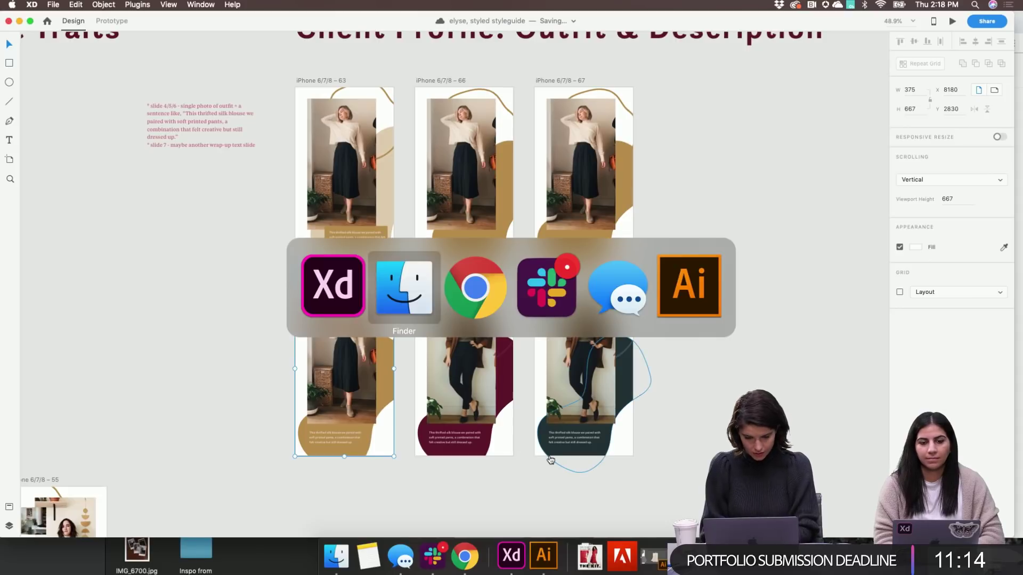
left_click_drag(313, 276, 575, 362)
left_click(759, 373)
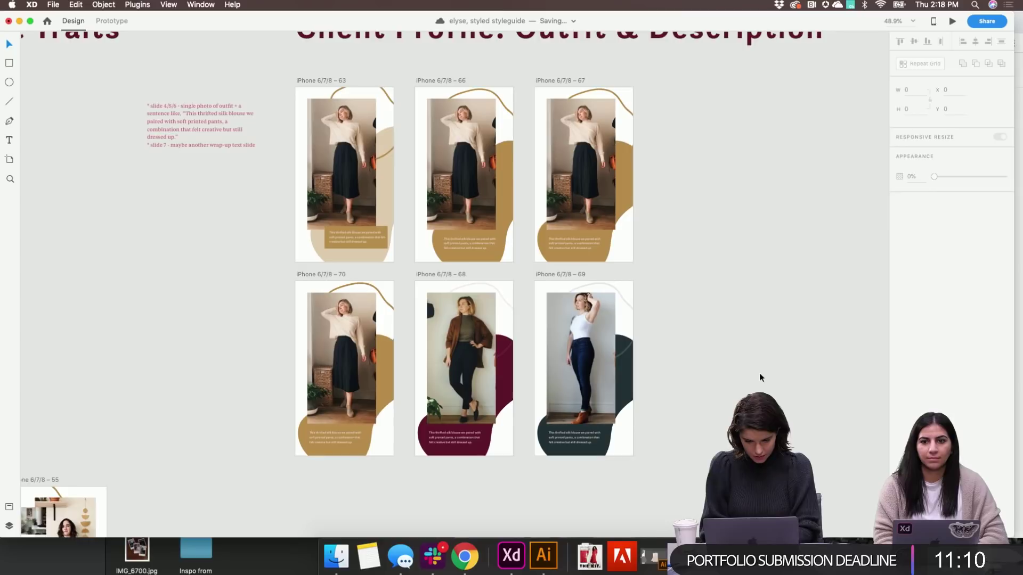
scroll(695, 401, "up", 3)
scroll(695, 400, "left", 2)
scroll(695, 401, "down", 1)
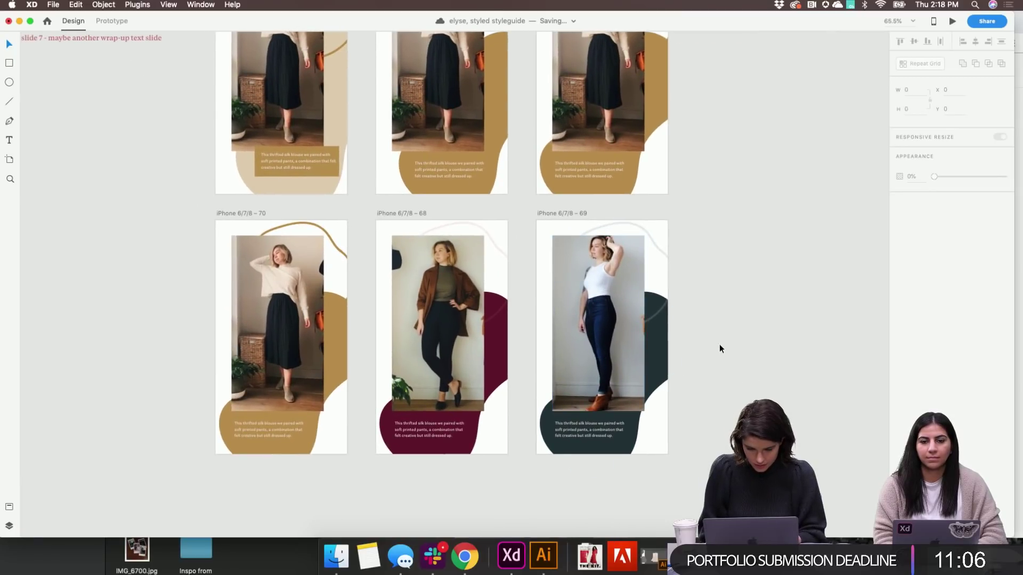
Copy the blue-grey organic shape from the styleguide's shape cluster onto artboard 69 and place it over the lower part of the photo
scroll(719, 348, "up", 3)
left_click(660, 348)
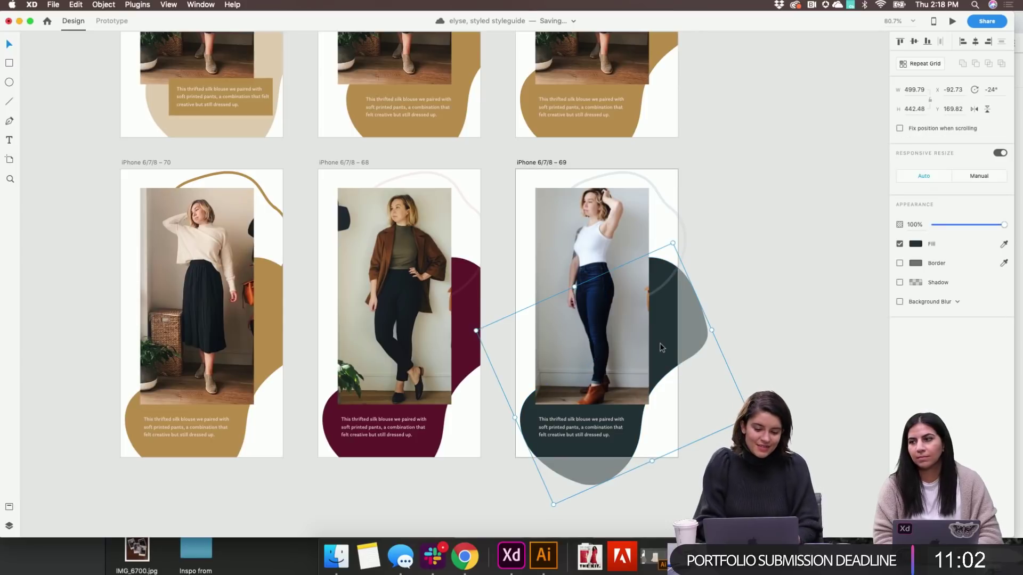
scroll(661, 348, "down", 5)
scroll(661, 347, "down", 3)
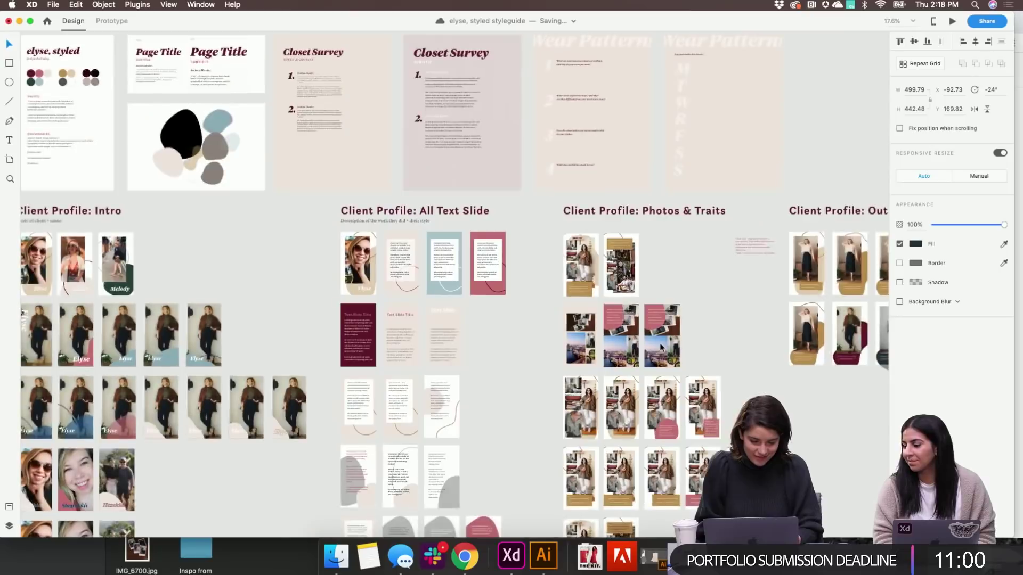
left_click(219, 120)
scroll(523, 320, "right", 8)
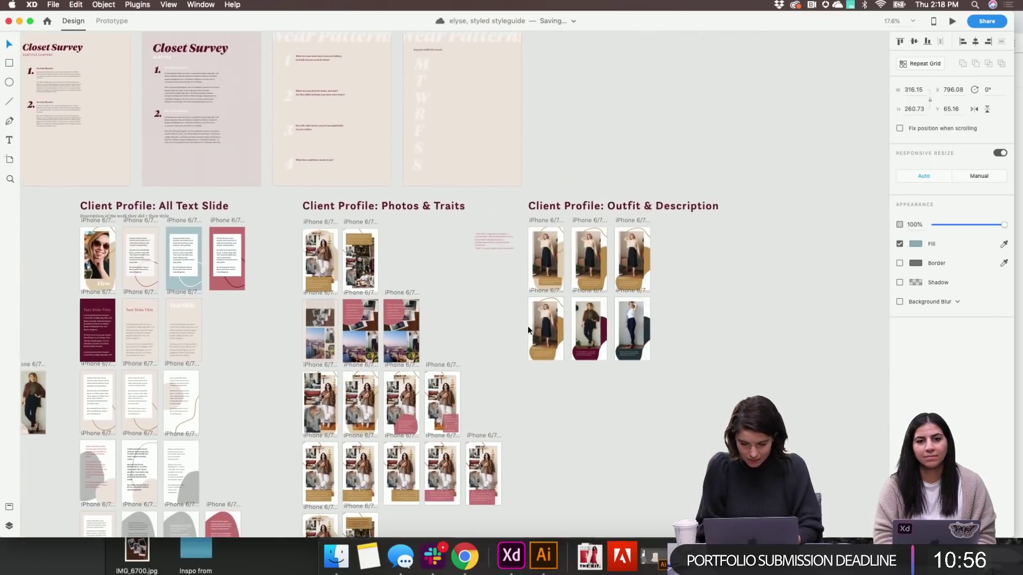
scroll(634, 366, "up", 6)
left_click(551, 161)
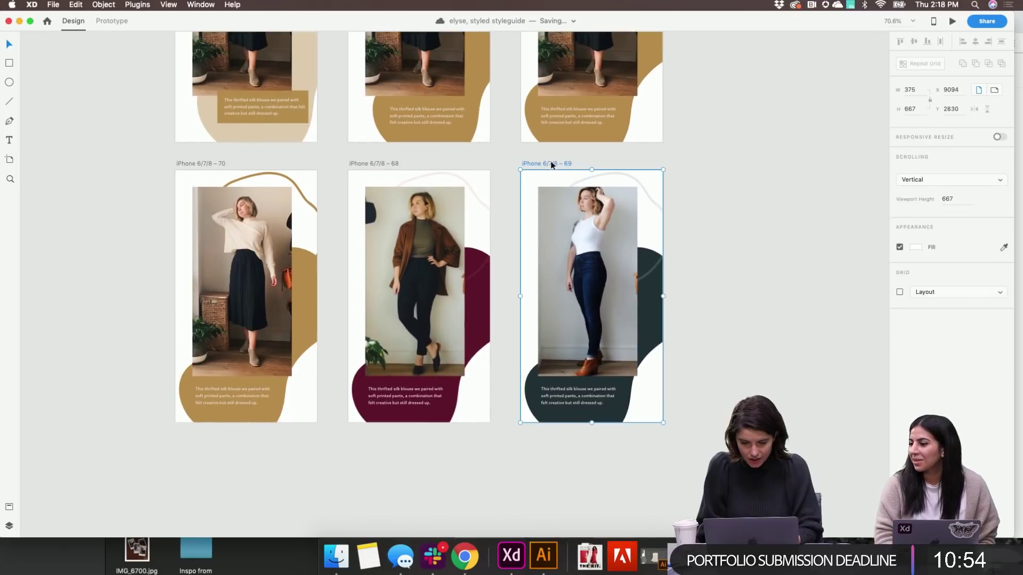
key("ctrl+v")
left_click_drag(611, 297, 633, 372)
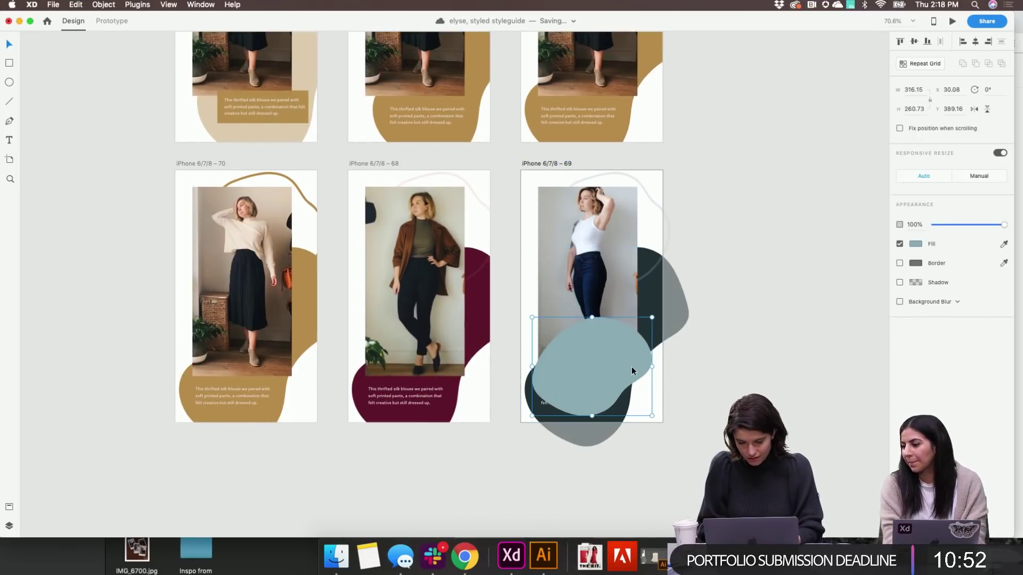
Rotate the pasted blue-grey shape to -178° and move it down and left over the caption, to about X 6, Y 434
left_click_drag(656, 419, 490, 275)
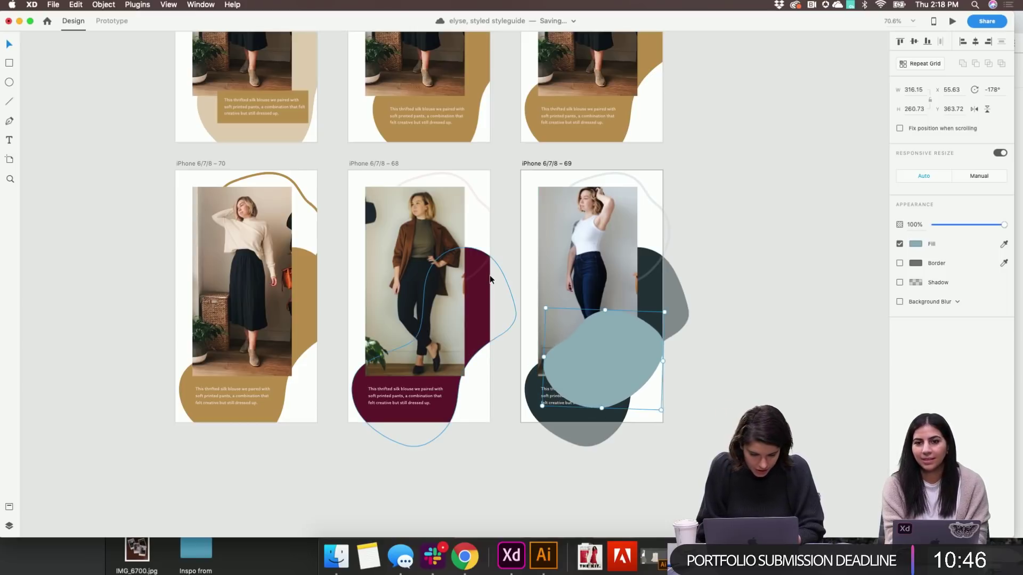
key("shift+Down")
key("shift+Down")
key("shift+Down")
key("shift+Down")
key("shift+Left")
key("shift+Left")
key("shift+Left")
key("shift+Left")
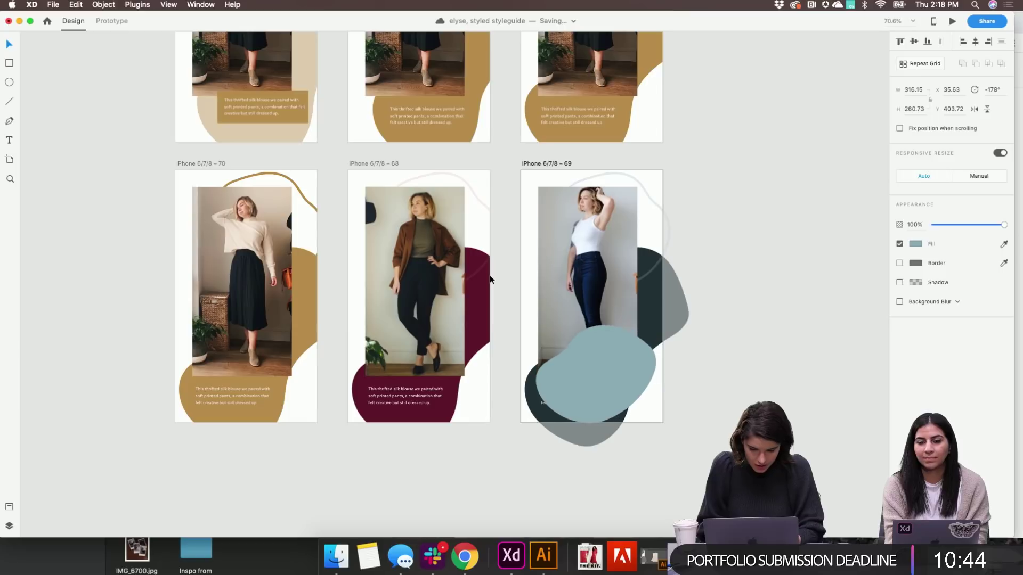
key("shift+Down")
key("shift+Down")
key("shift+Down")
key("shift+Left")
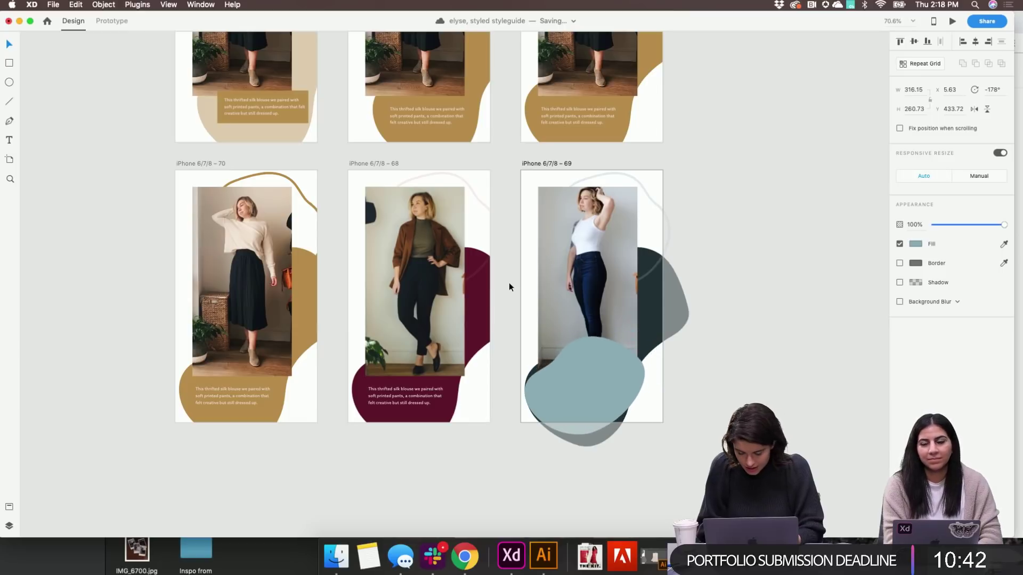
Enlarge the blue-grey shape to about 348 × 287 and rotate it to -11° around the caption on artboard 69
left_click_drag(646, 337, 658, 329)
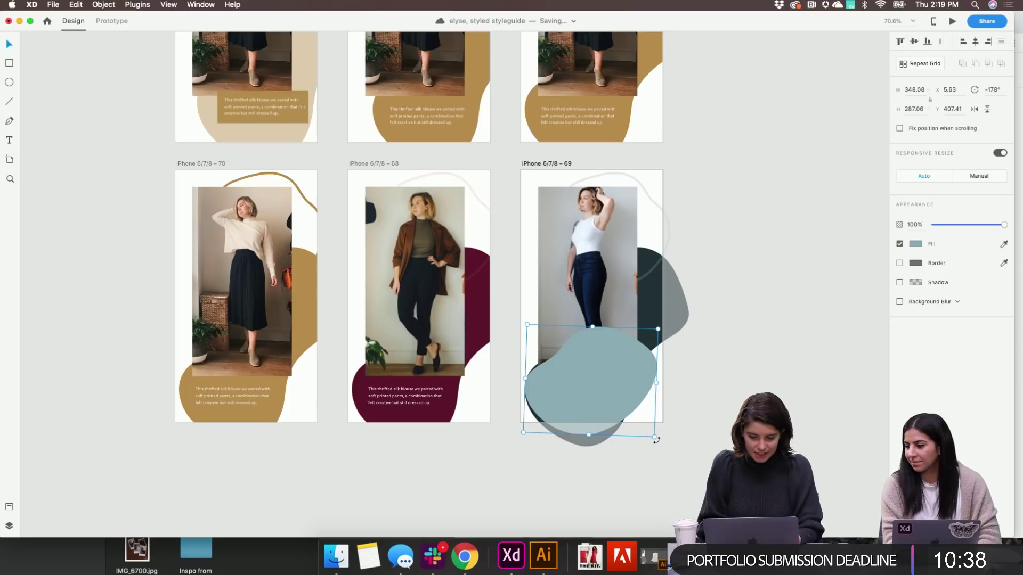
left_click_drag(655, 440, 536, 349)
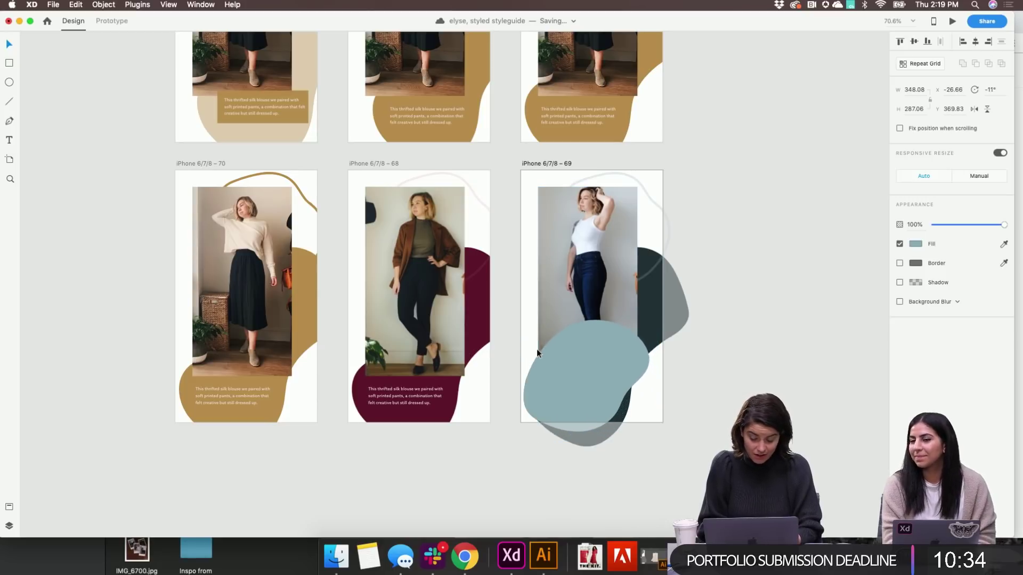
key("shift+Left")
key("shift+Up")
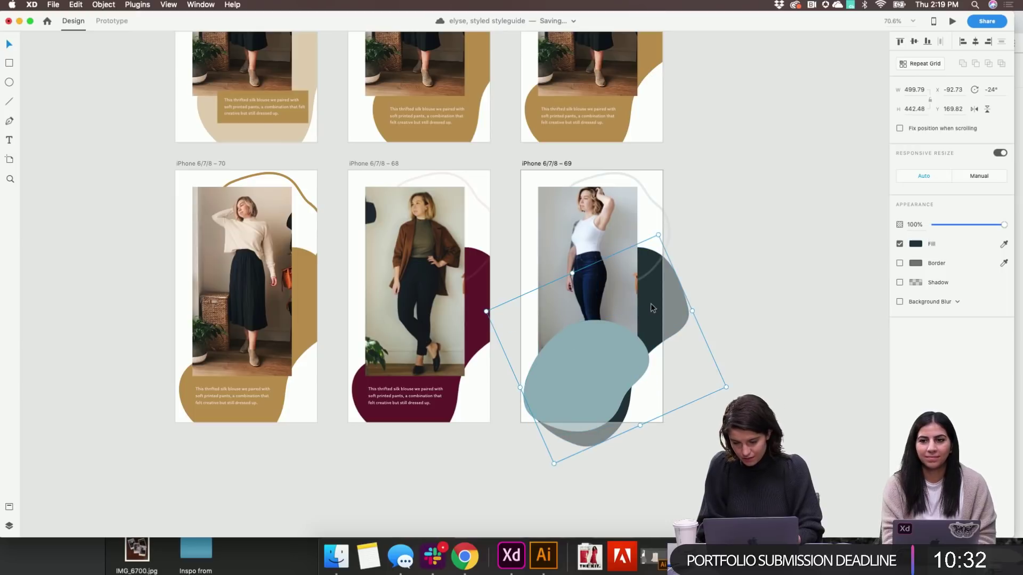
Replace artboard 69's old dark shape with the blue-grey one, filled with dark teal RGB 35, 49, 53 and sent behind the photo and caption
left_click(651, 306)
left_click(555, 402)
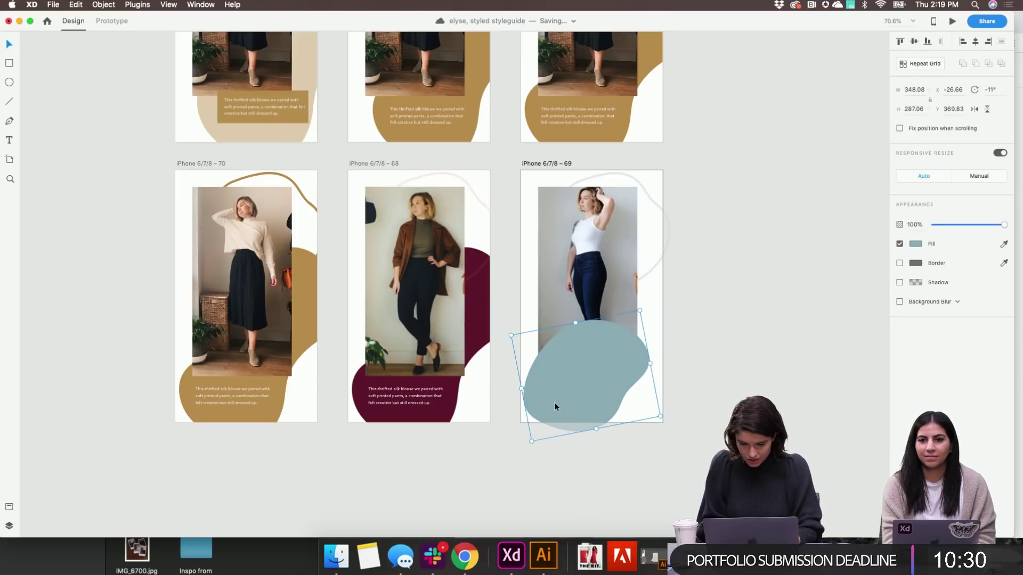
left_click(916, 244)
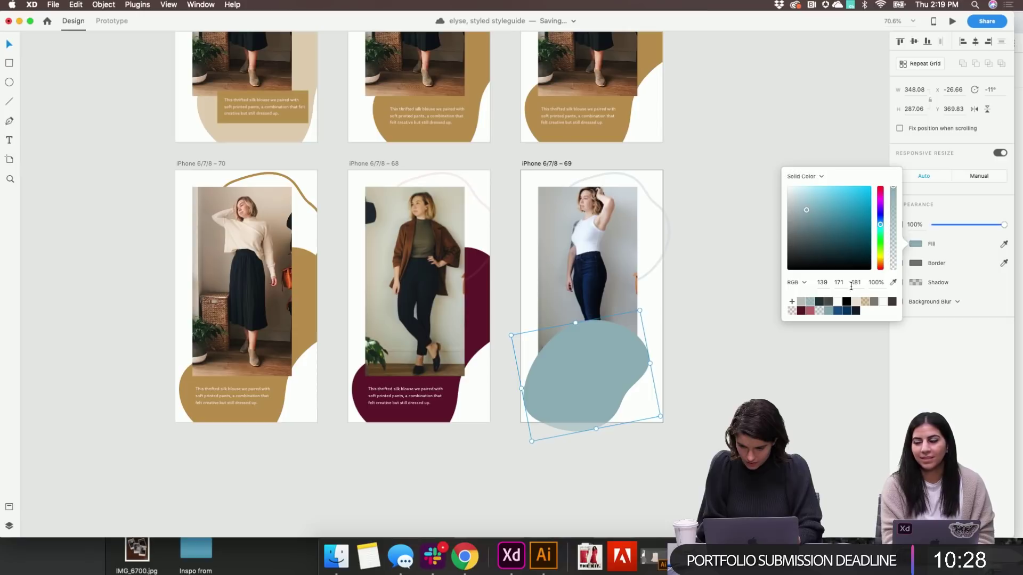
left_click(820, 303)
key("super+shift+bracketleft")
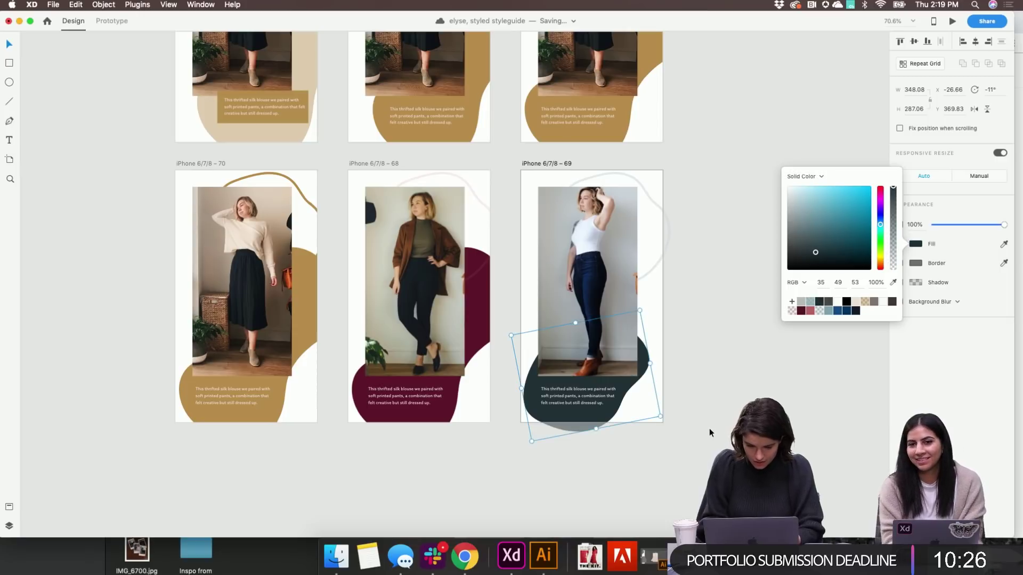
left_click(632, 572)
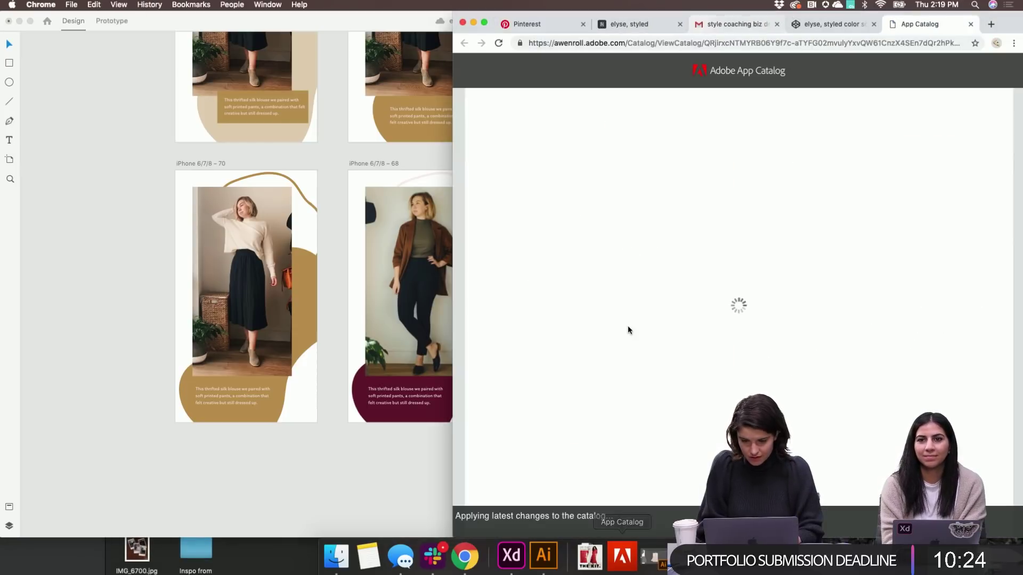
key("super+w")
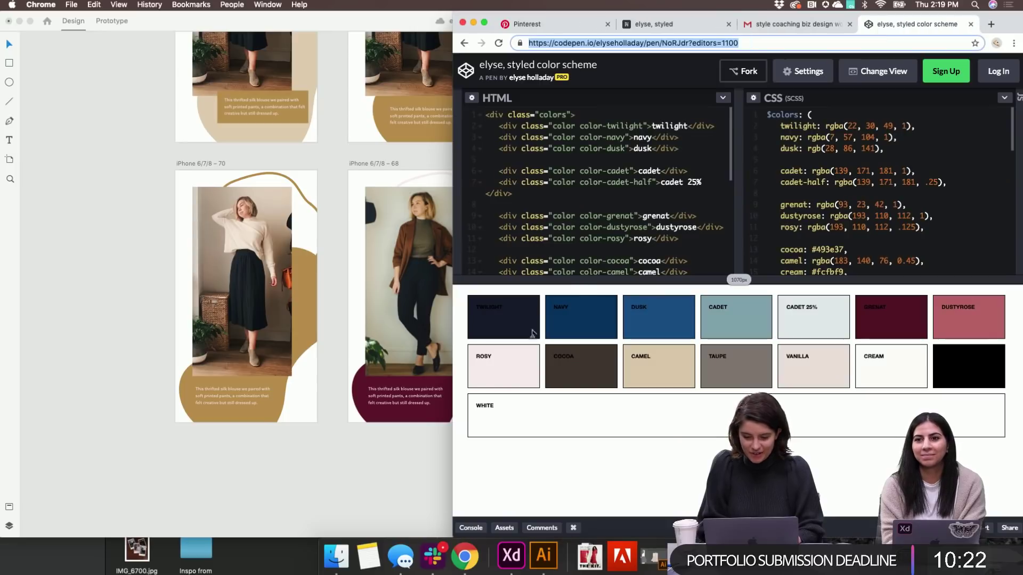
key("super+Tab")
Nudge the dark teal shape on artboard 69 down to Y 379.83
scroll(601, 433, "right", 2)
scroll(601, 433, "up", 5)
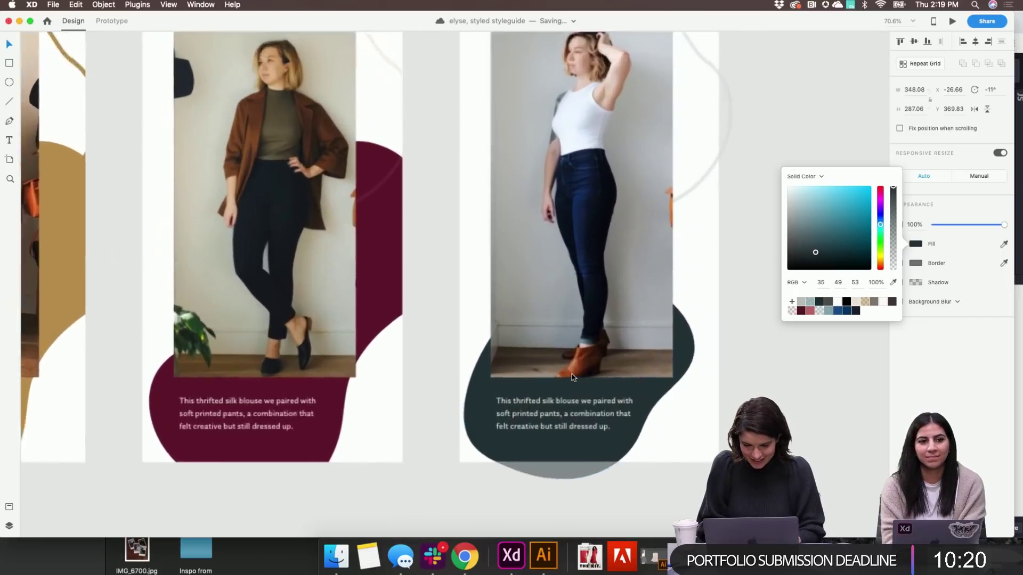
left_click(608, 456)
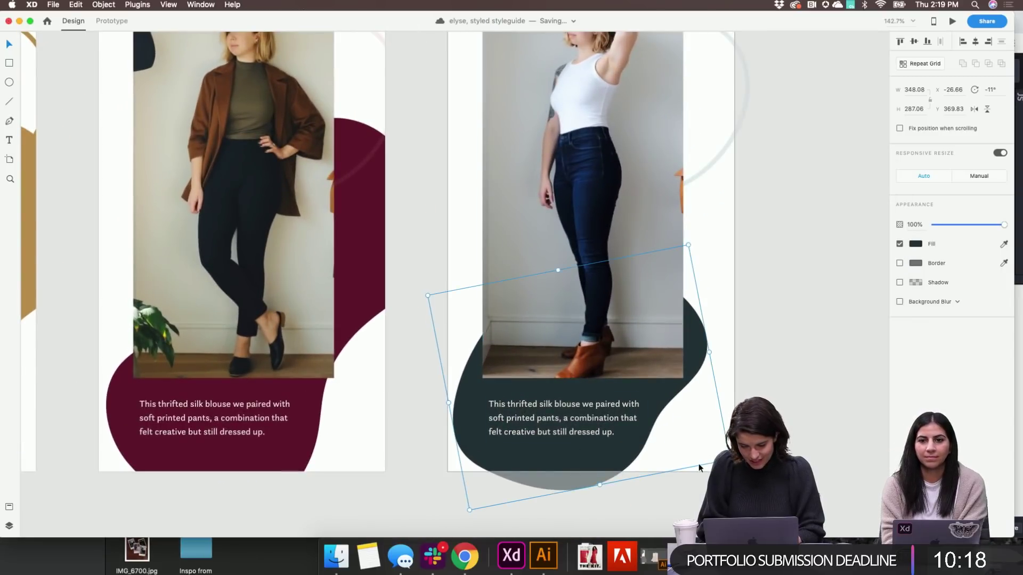
key("shift+Down")
left_click(845, 382)
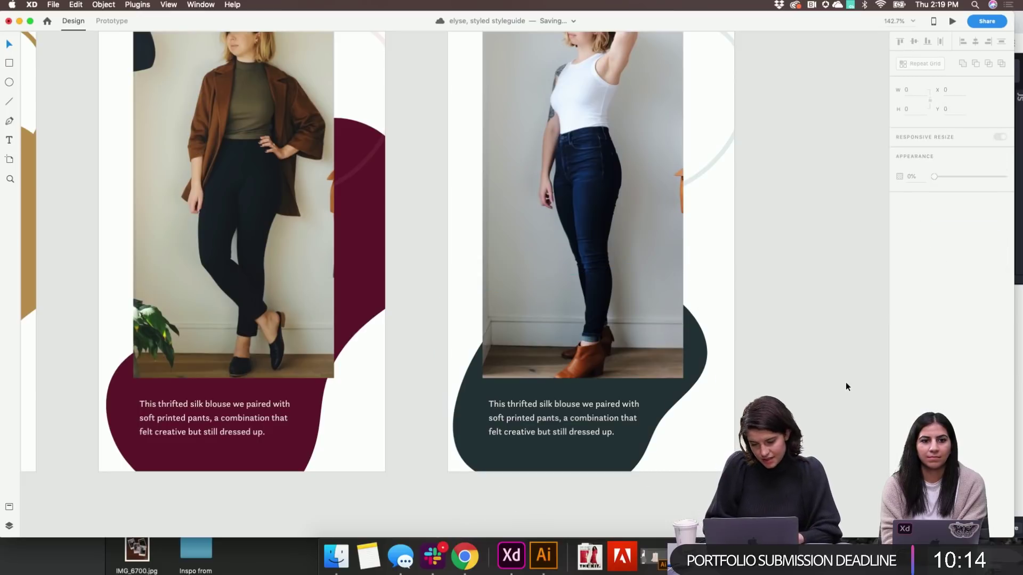
Enlarge the dark teal shape on artboard 69 proportionally to about 375 × 309
left_click(708, 355)
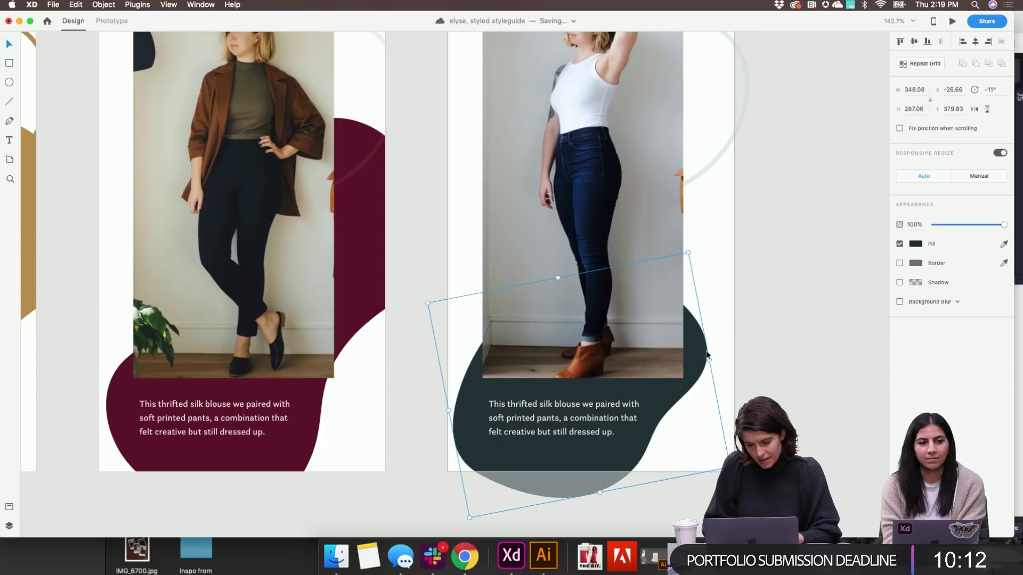
left_click_drag(725, 470, 746, 482)
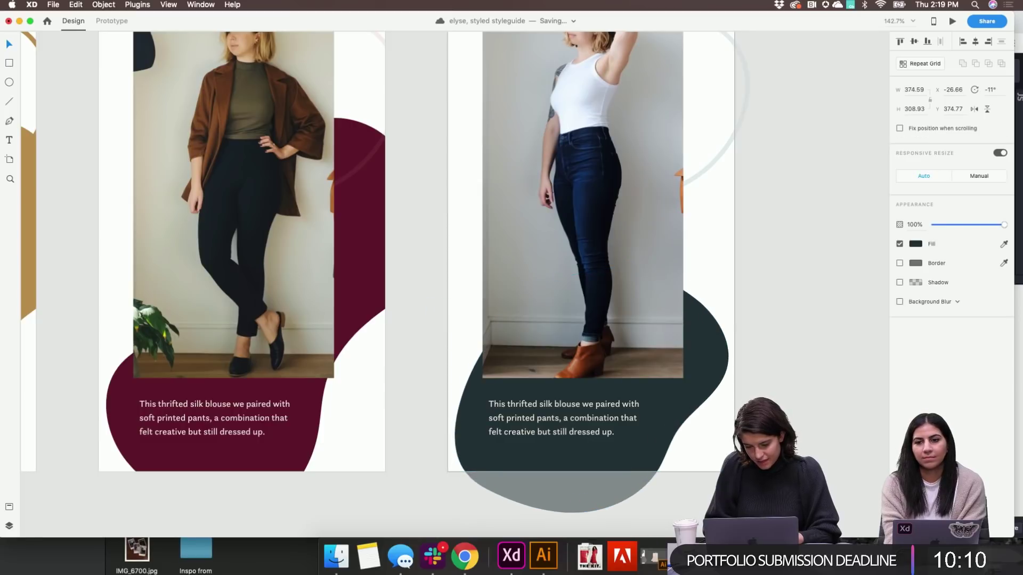
left_click(794, 445)
scroll(798, 442, "down", 5)
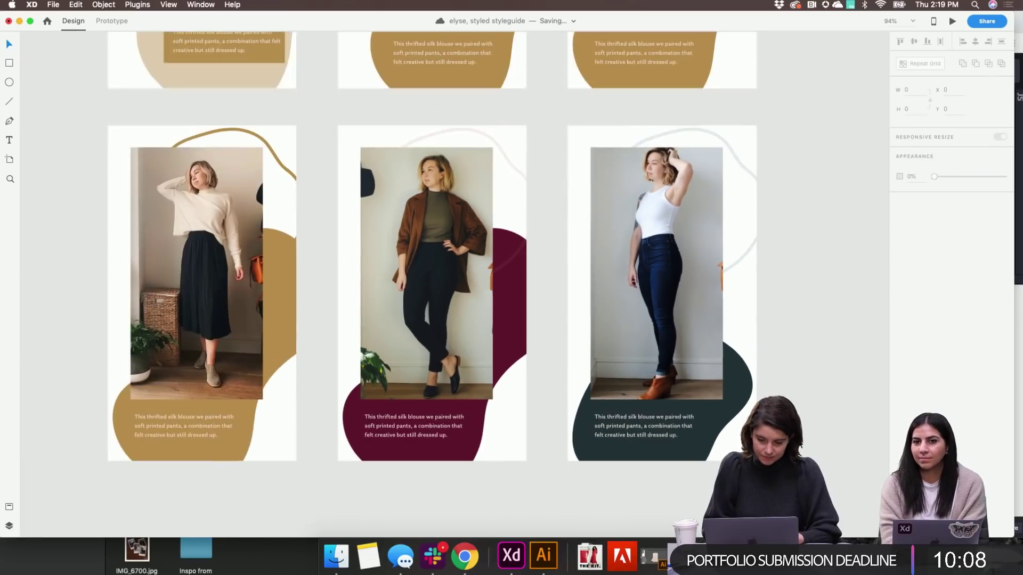
Rotate the faint outline shape on artboard 69 to 65° and move it to the artboard's upper-left corner, about X -99, Y -41
left_click(728, 269)
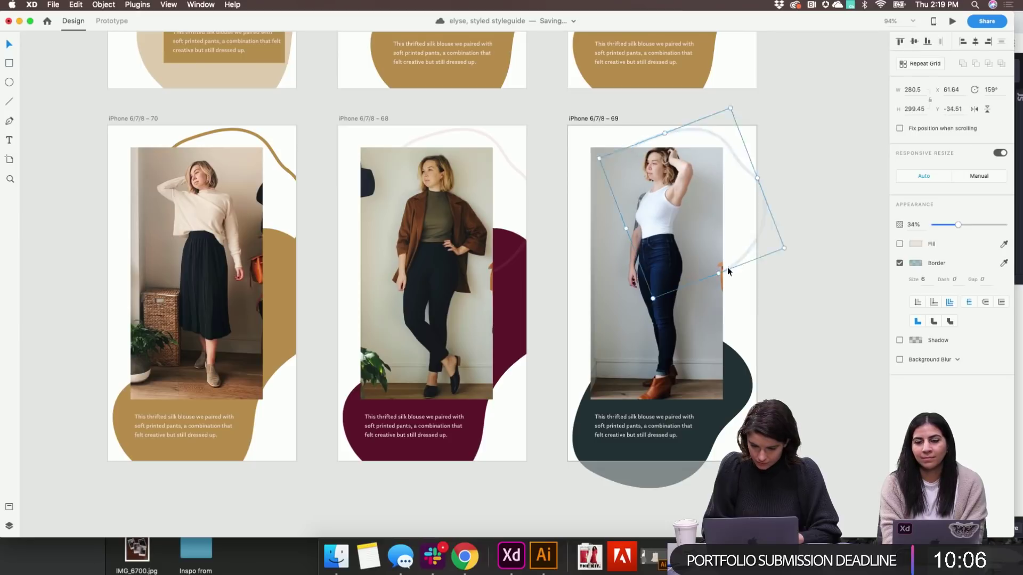
left_click_drag(727, 267, 713, 113)
key("shift+Left")
key("shift+Left")
key("shift+Left")
key("shift+Left")
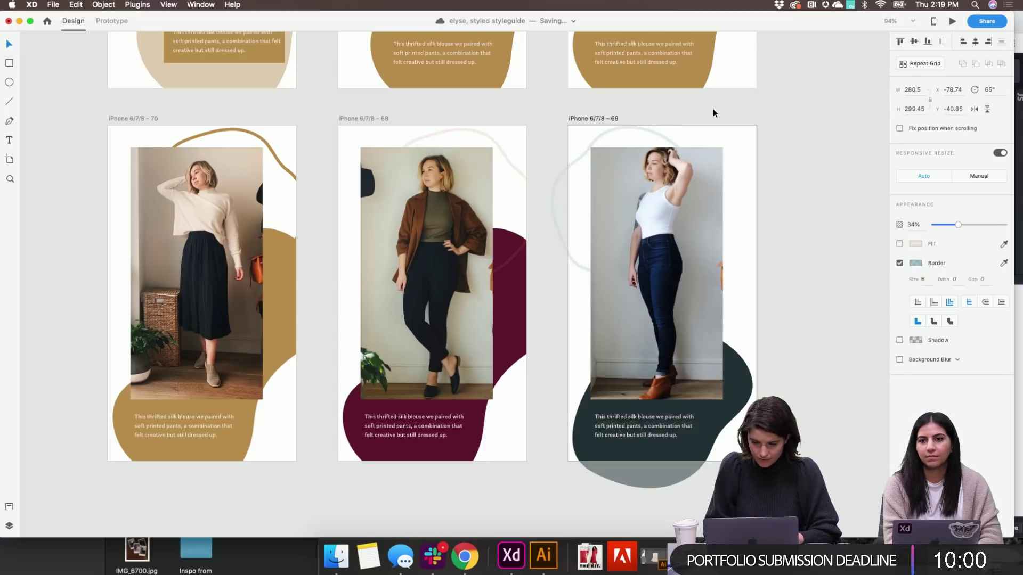
key("shift+Up")
key("shift+Up")
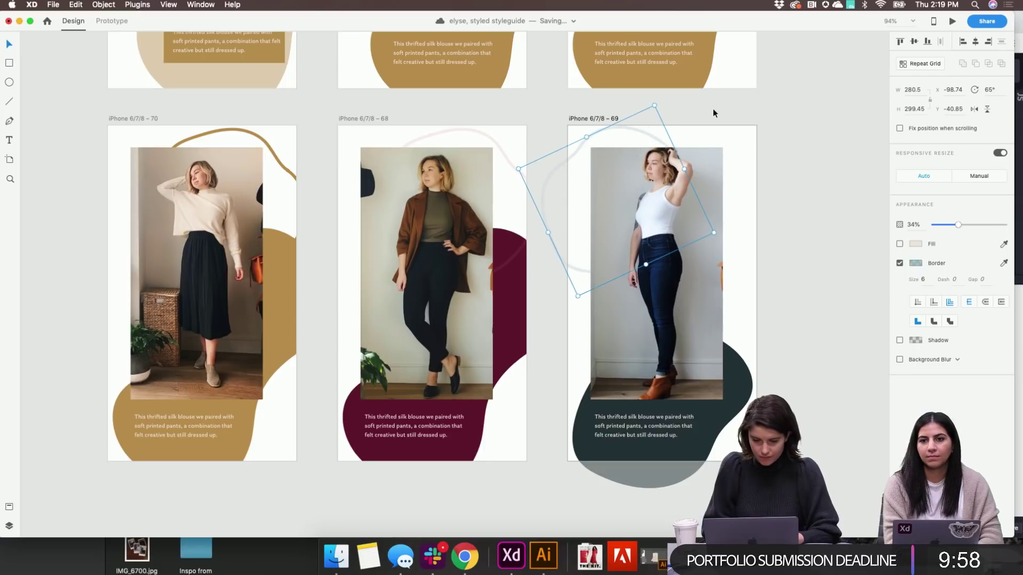
Replace artboard 69's faint outline with a copy of artboard 68's burgundy shape, rotated to 80° and shifted to about X 372, Y -64
key("BackSpace")
left_click_drag(513, 318, 691, 191, "alt")
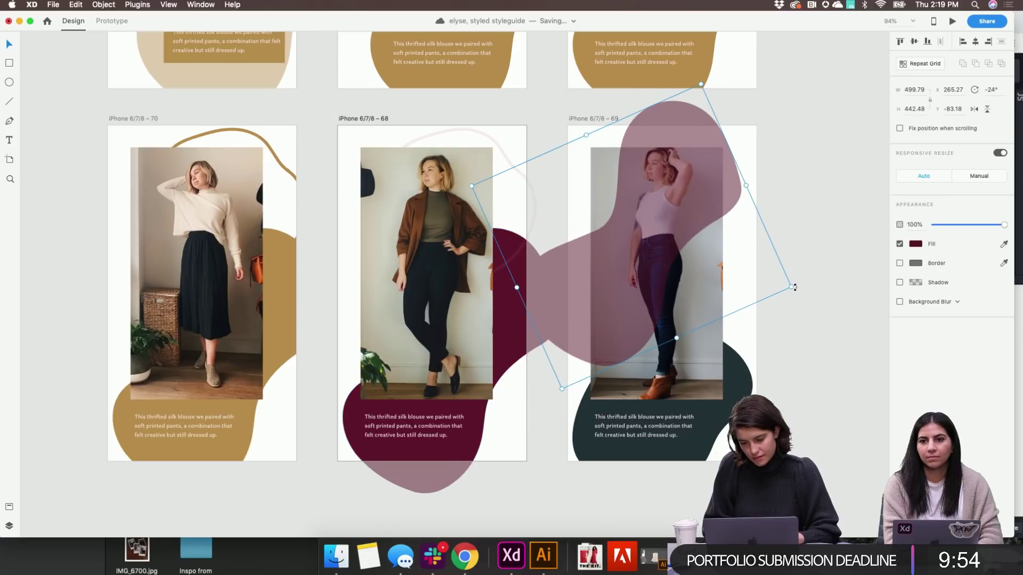
left_click_drag(794, 288, 529, 408)
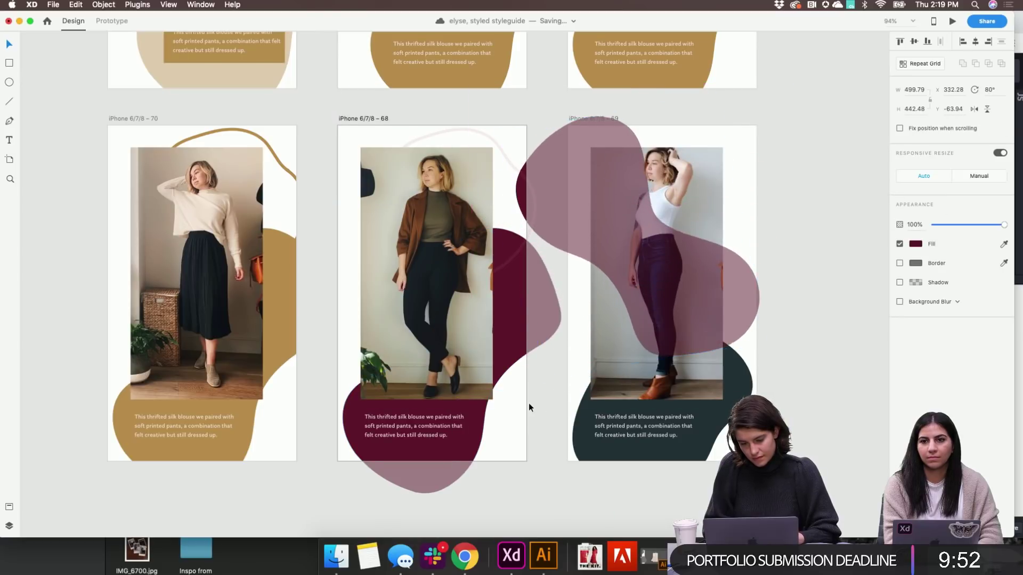
key("shift+Right")
key("shift+Right")
key("shift+Right")
key("shift+Right")
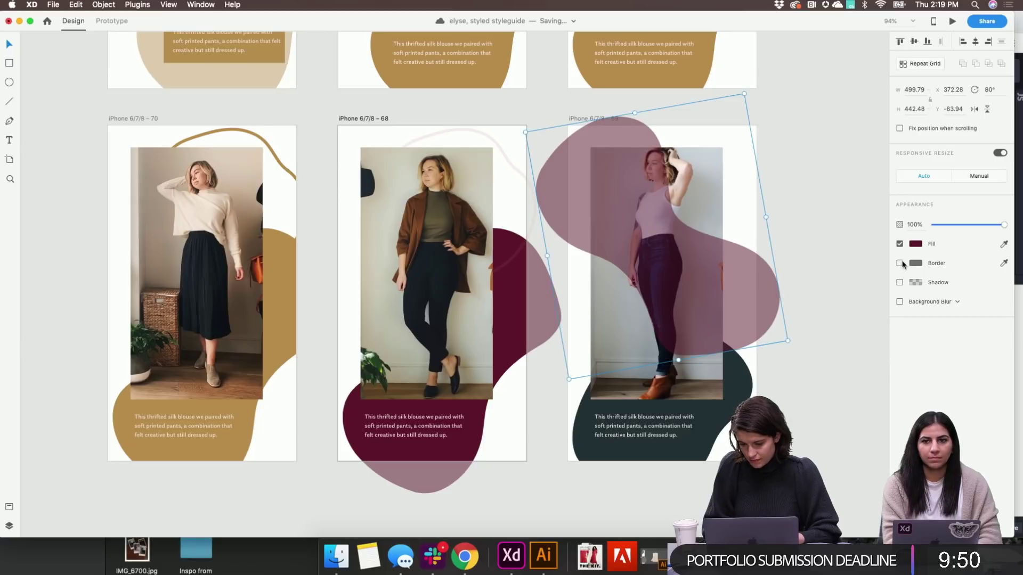
Turn the burgundy copy into an outline with no fill and a blue-grey border, RGB 139, 171, 181 at 74% opacity
left_click(900, 263)
left_click(900, 245)
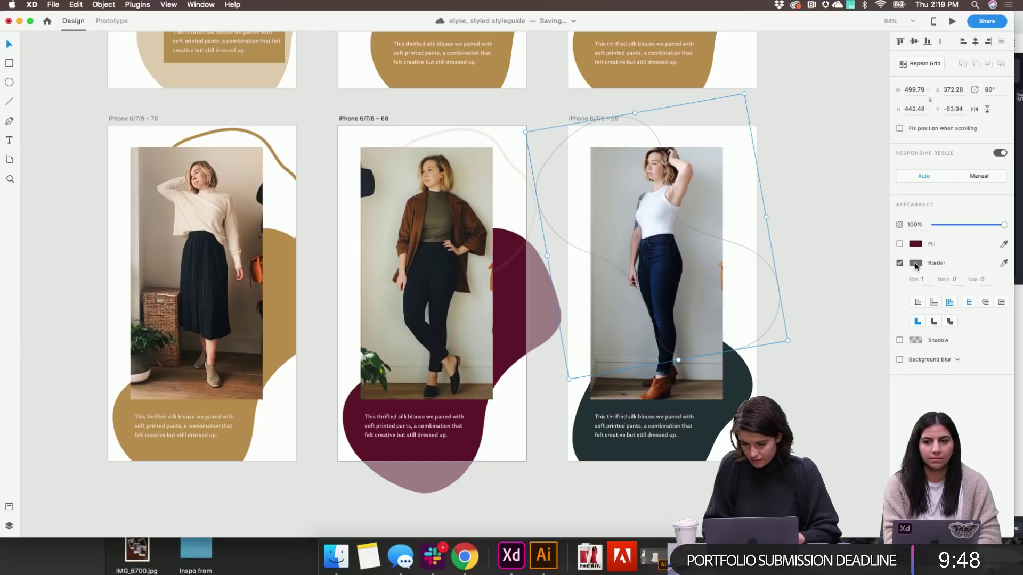
left_click(916, 264)
left_click(810, 316)
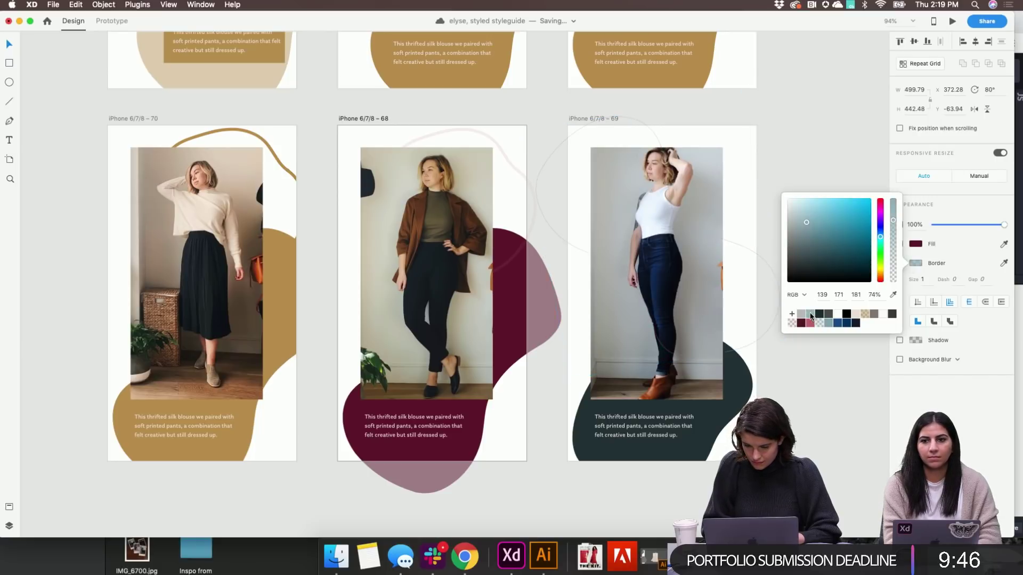
Try a border size of 6 on the blue-grey outline, and undo the size change
left_click(924, 282)
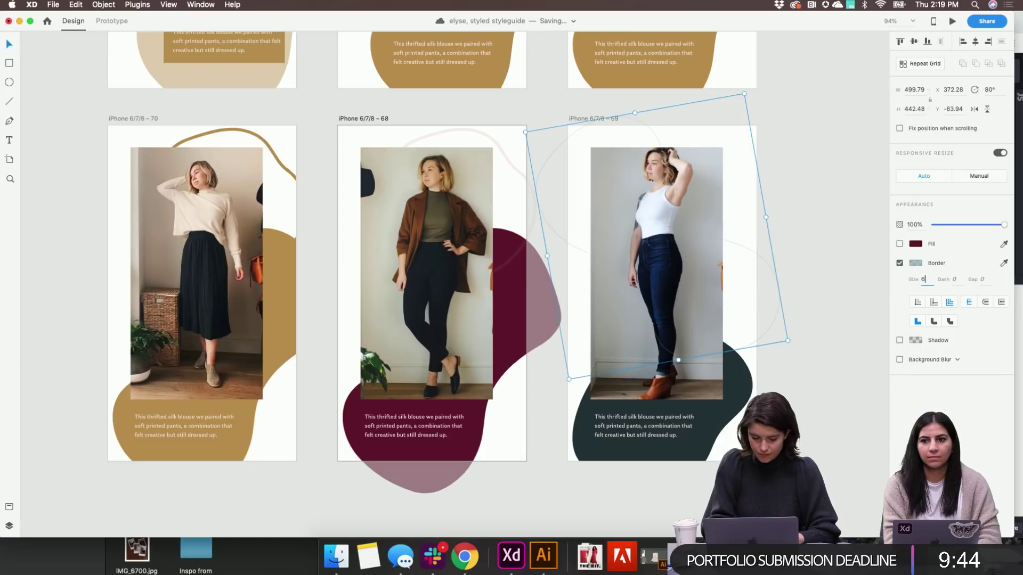
type("6")
key("Tab")
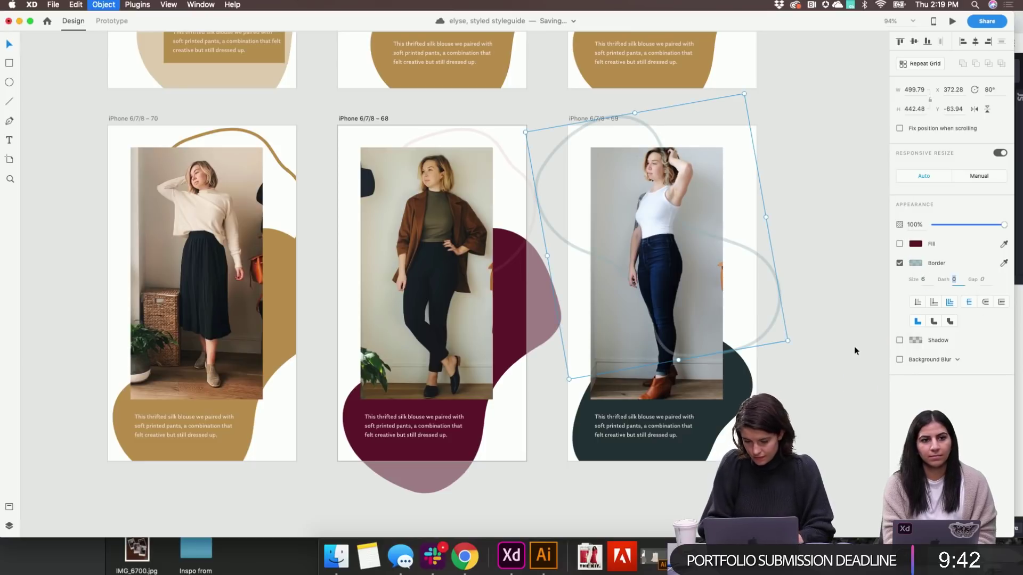
left_click(776, 345)
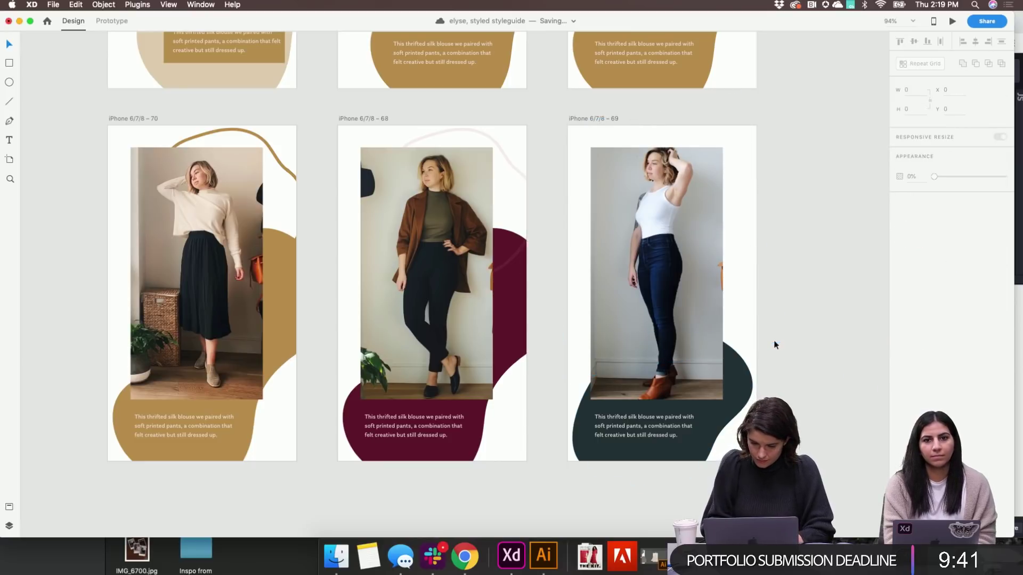
left_click(569, 205)
left_click(787, 260)
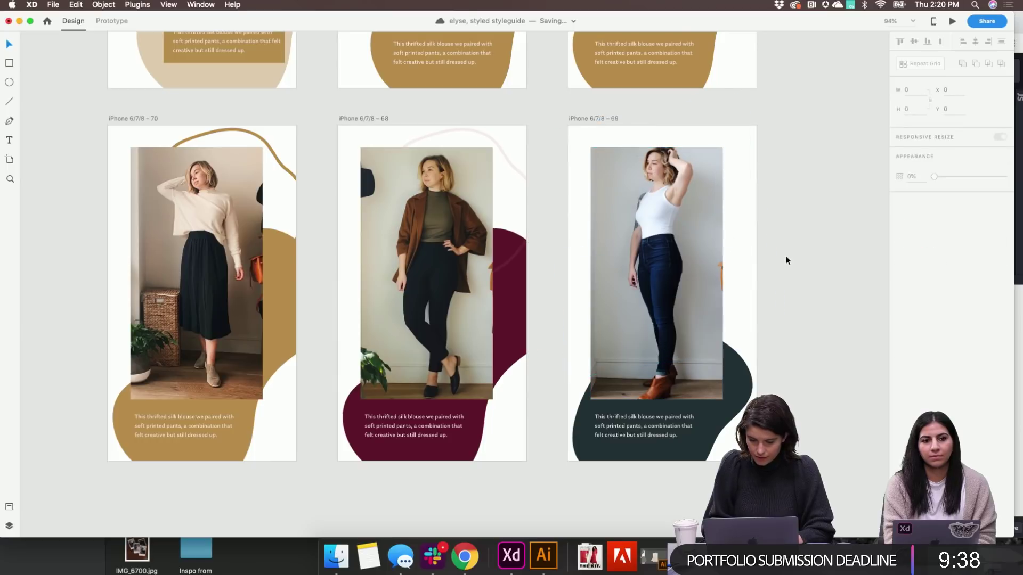
left_click(569, 205)
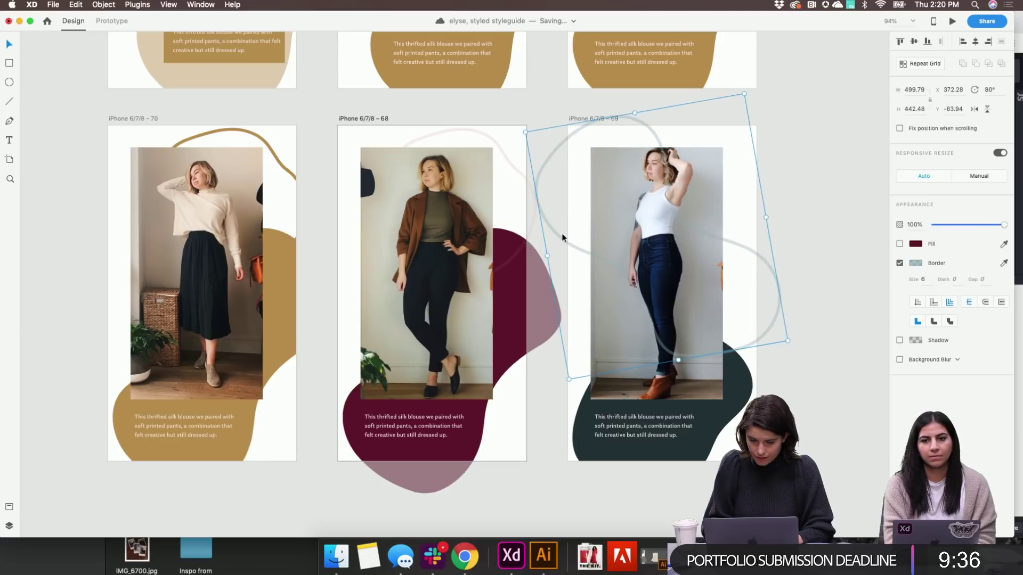
key("super+z")
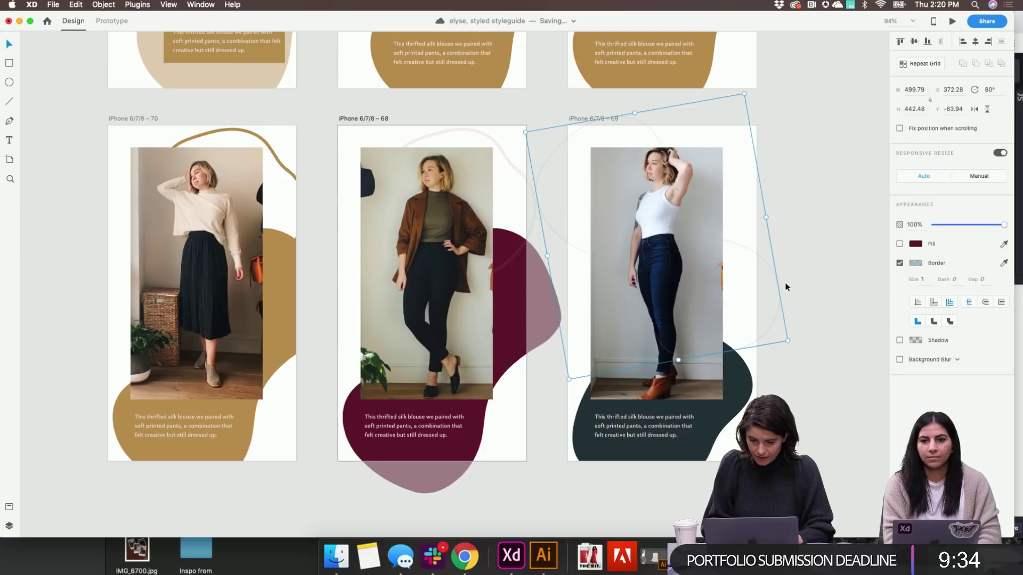
Place the blue-grey outline on artboard 69 behind the photo, with a border size of 6
left_click_drag(750, 249, 781, 262)
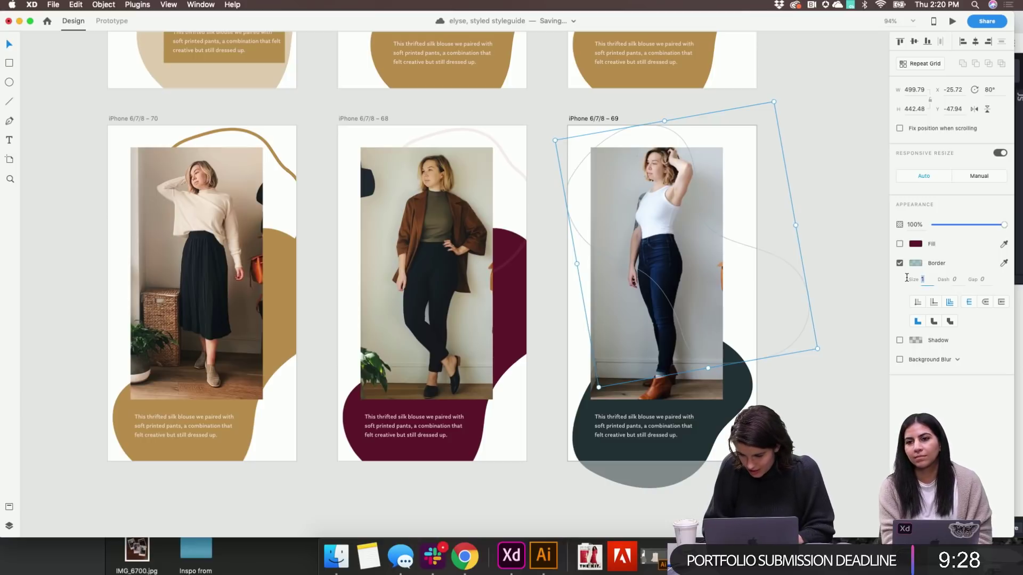
type("6")
key("Tab")
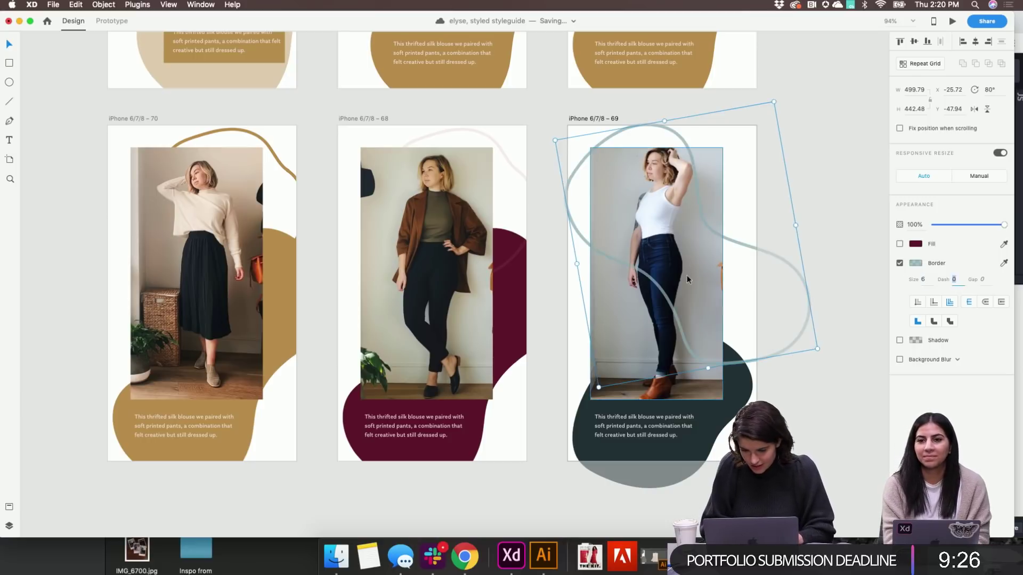
key("super+bracketleft")
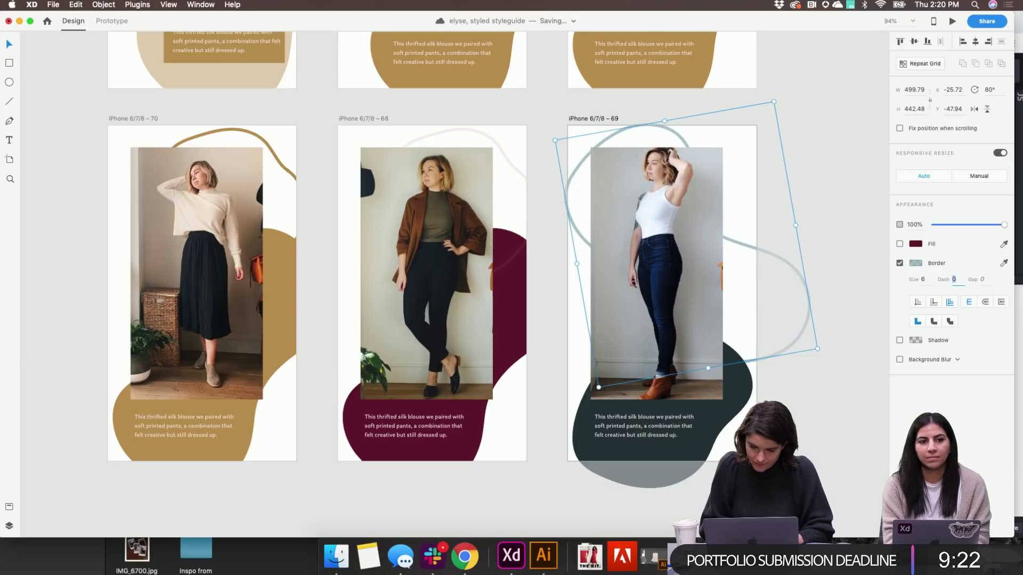
left_click(924, 279)
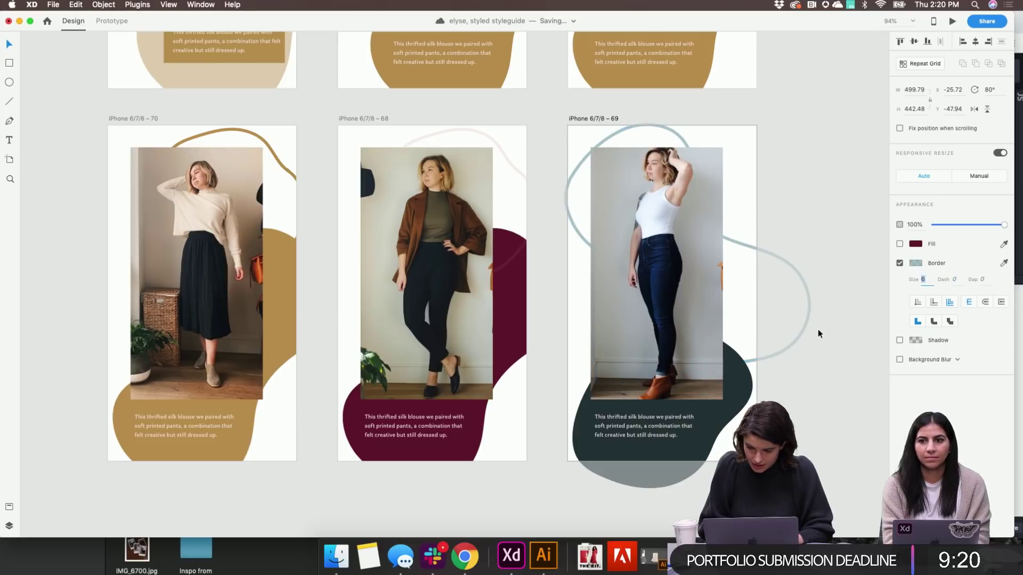
Shrink artboard 69's outline proportionally to about 482 × 427 and reposition it so its curves emerge on both sides of the photo
left_click_drag(744, 243, 727, 219)
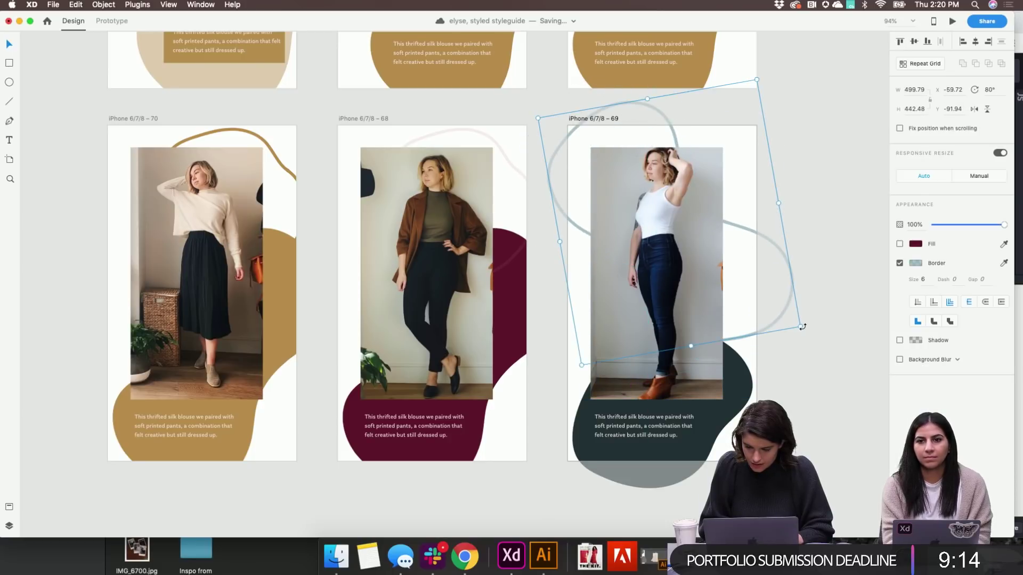
left_click_drag(800, 327, 802, 385)
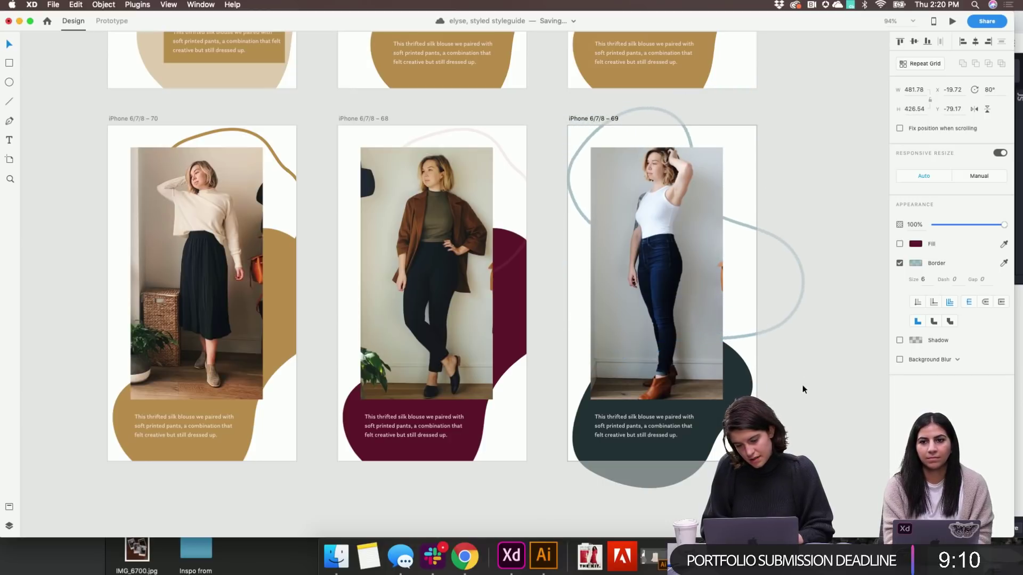
key("shift+Down")
key("shift+Down")
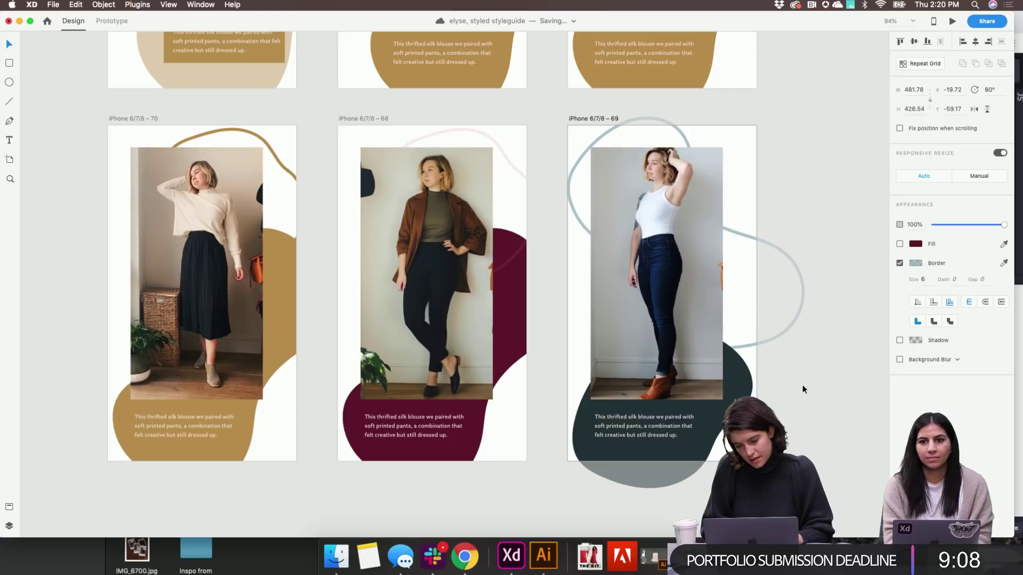
key("shift+Right")
key("shift+Down")
key("shift+Down")
key("shift+Right")
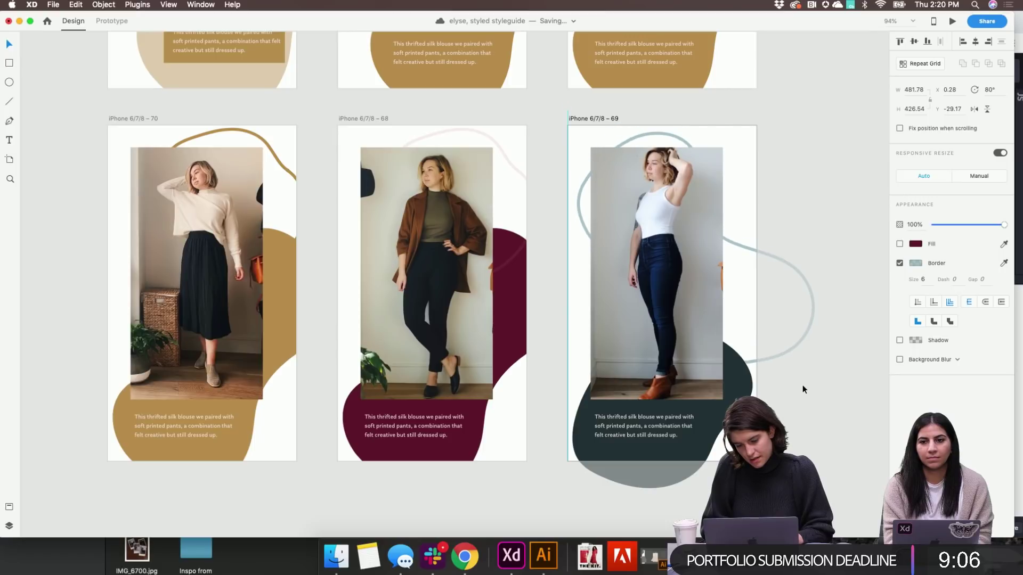
left_click(844, 317)
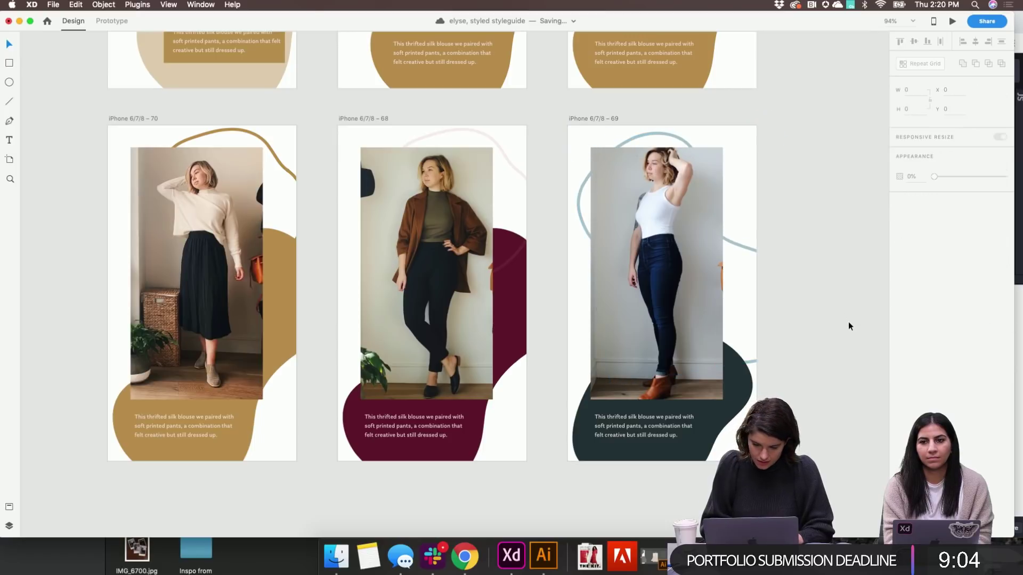
left_click_drag(743, 247, 689, 246)
left_click(825, 261)
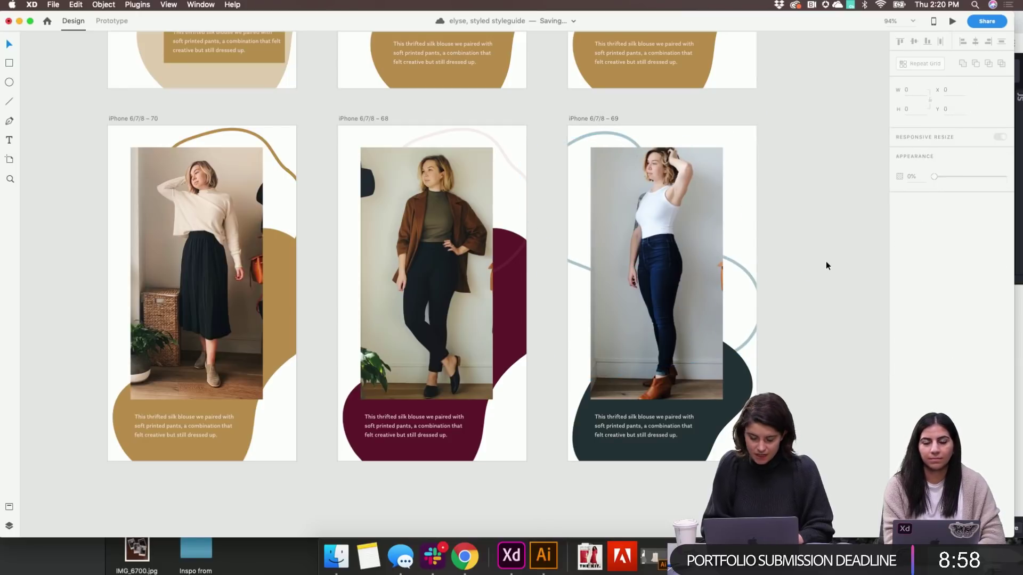
Review the Client Profile slide groups across the canvas, from Outfit & Description back to Intro and the Project Brief
scroll(826, 261, "down", 5)
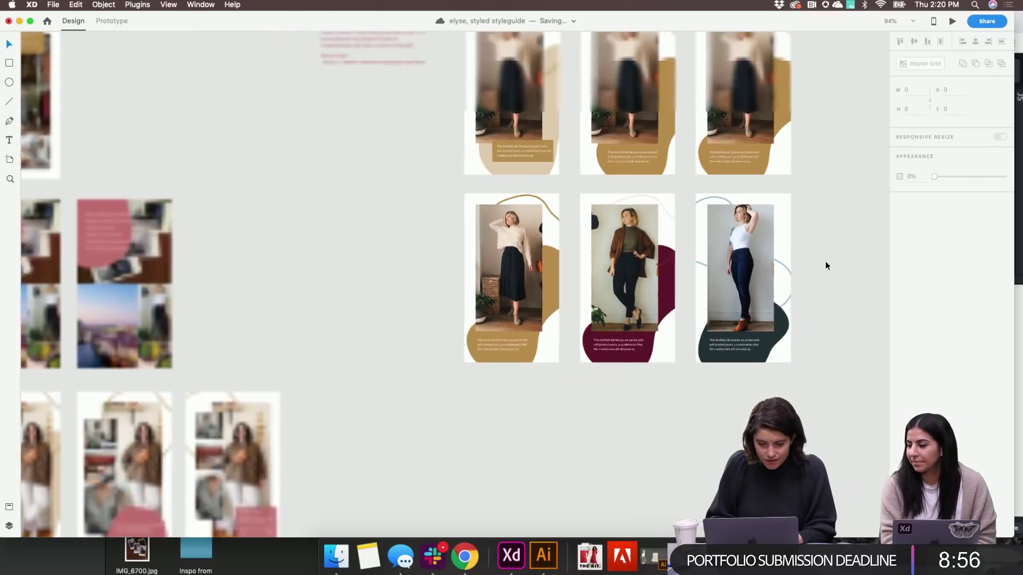
scroll(826, 261, "up", 3)
scroll(583, 280, "up", 5)
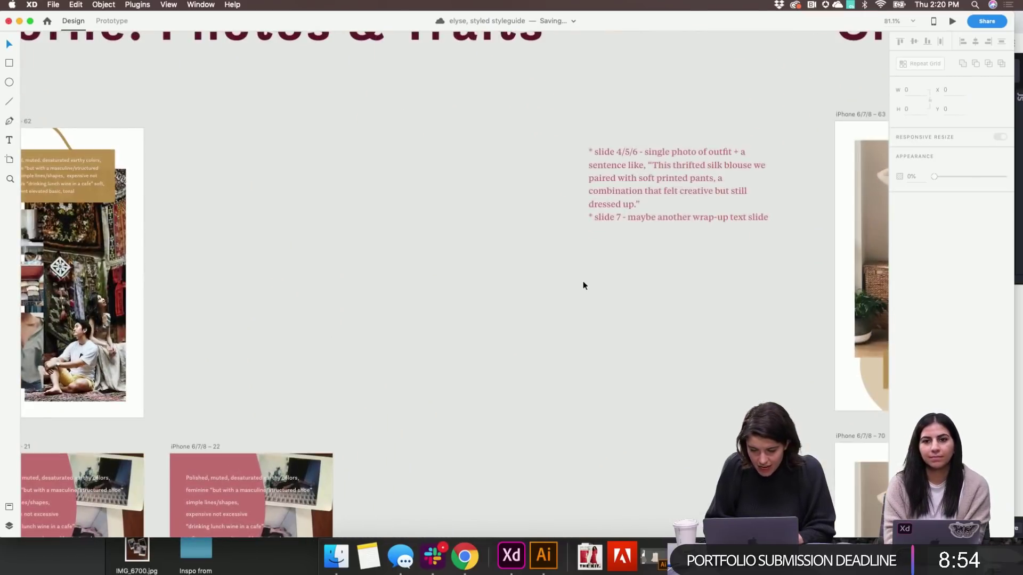
scroll(583, 282, "down", 6)
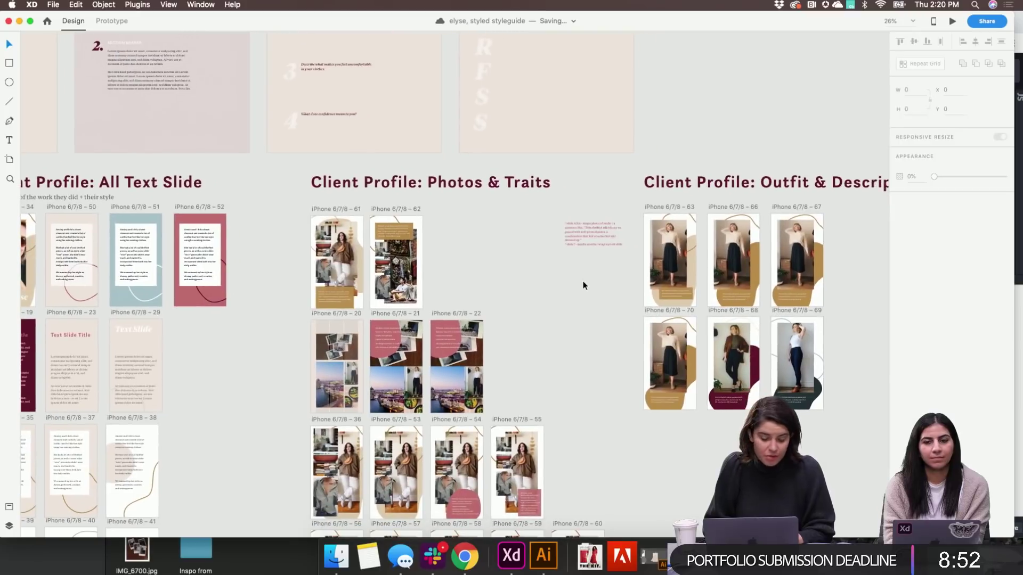
scroll(583, 280, "down", 2)
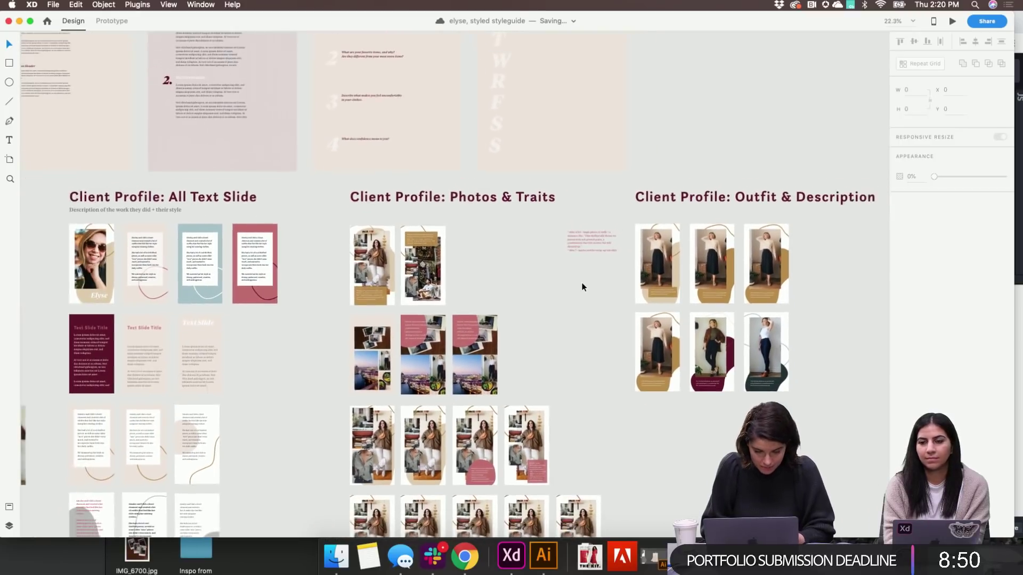
scroll(229, 340, "down", 5)
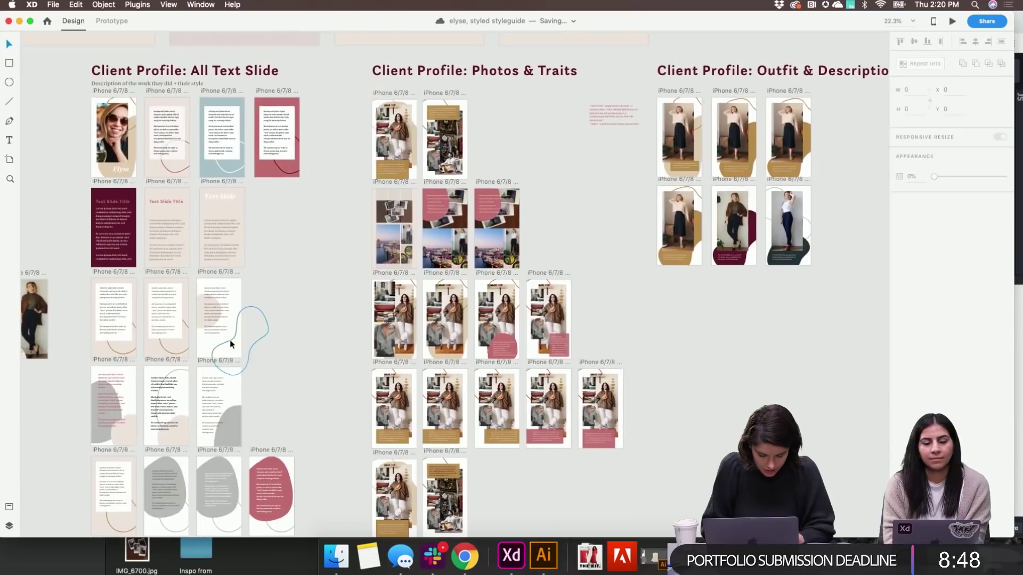
scroll(230, 344, "down", 2)
scroll(230, 344, "up", 3)
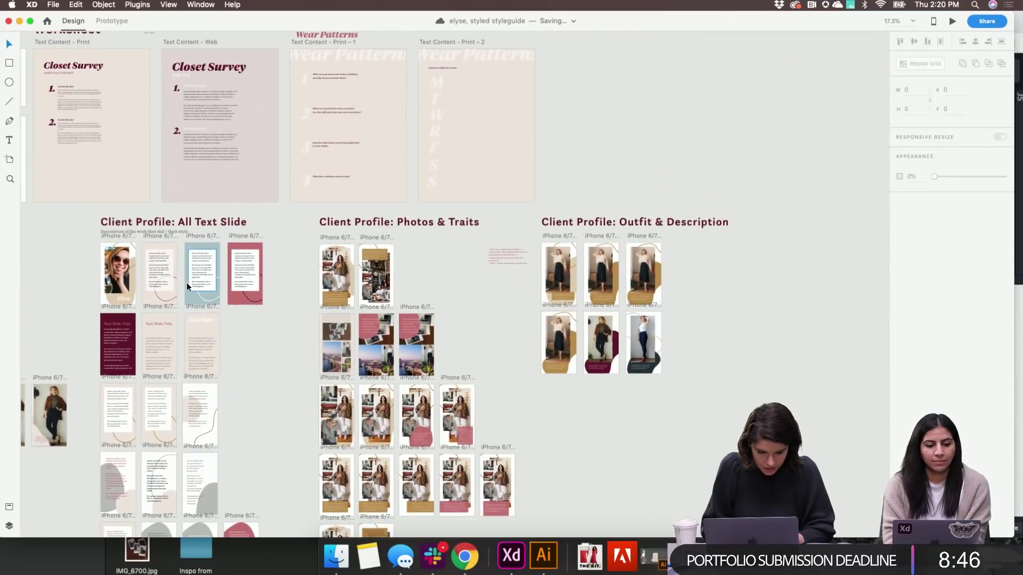
scroll(186, 285, "down", 3)
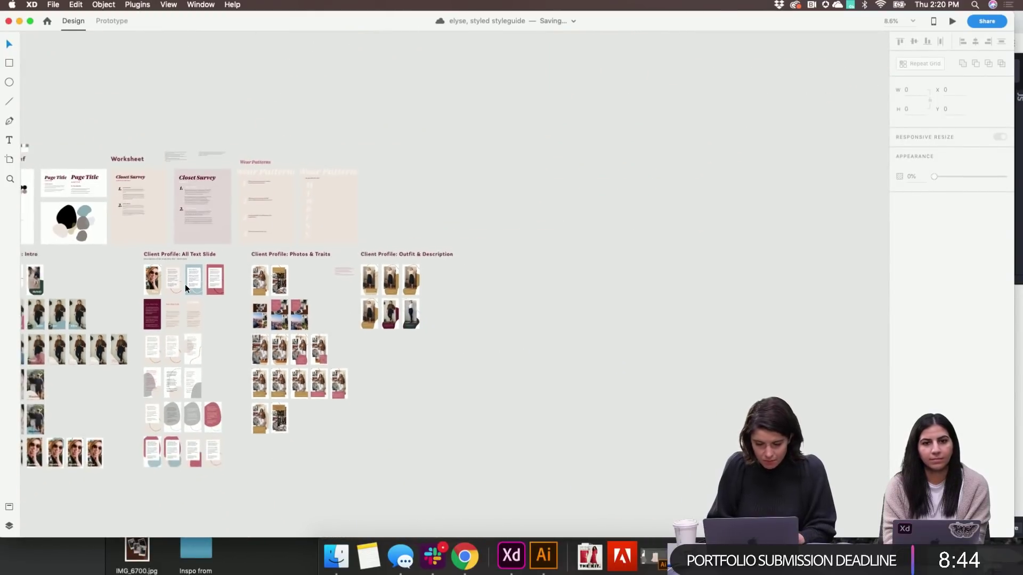
scroll(185, 287, "up", 1)
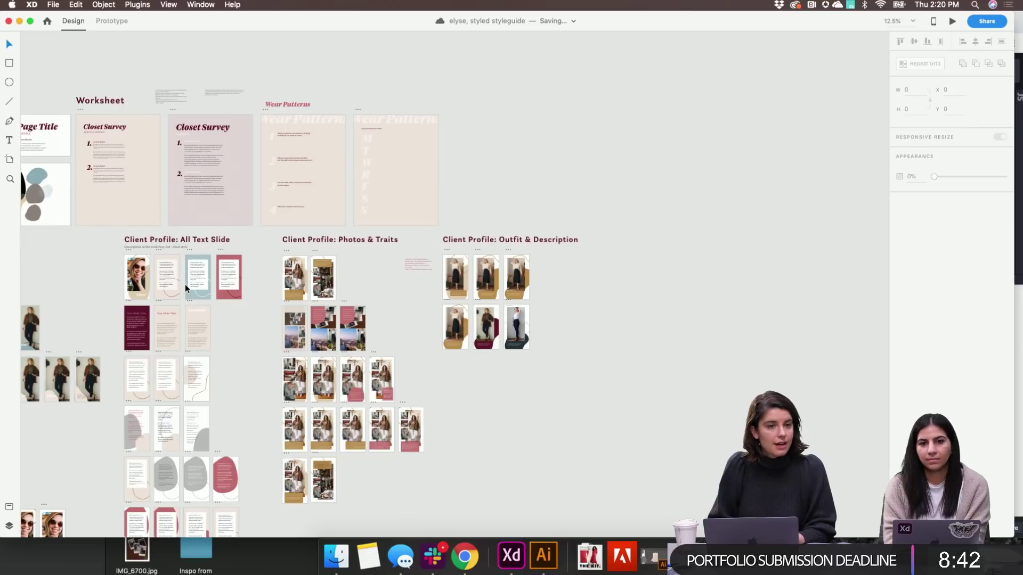
scroll(184, 284, "left", 5)
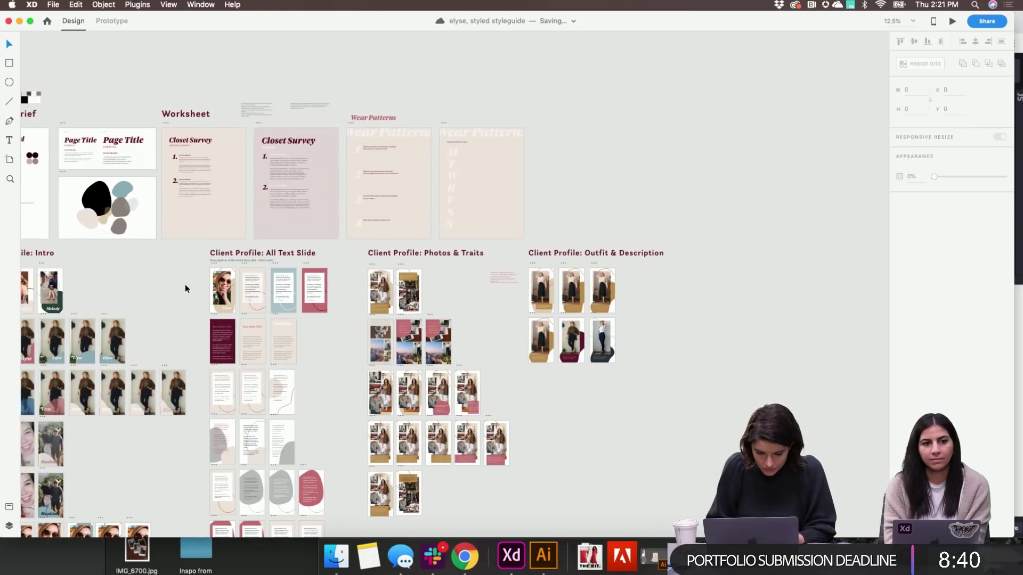
scroll(185, 284, "left", 3)
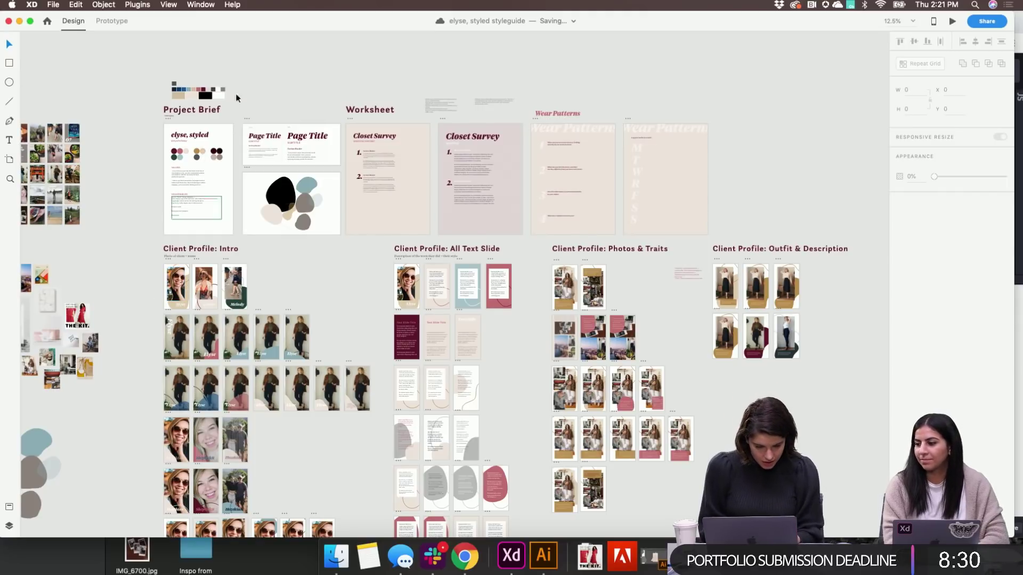
scroll(297, 269, "down", 3)
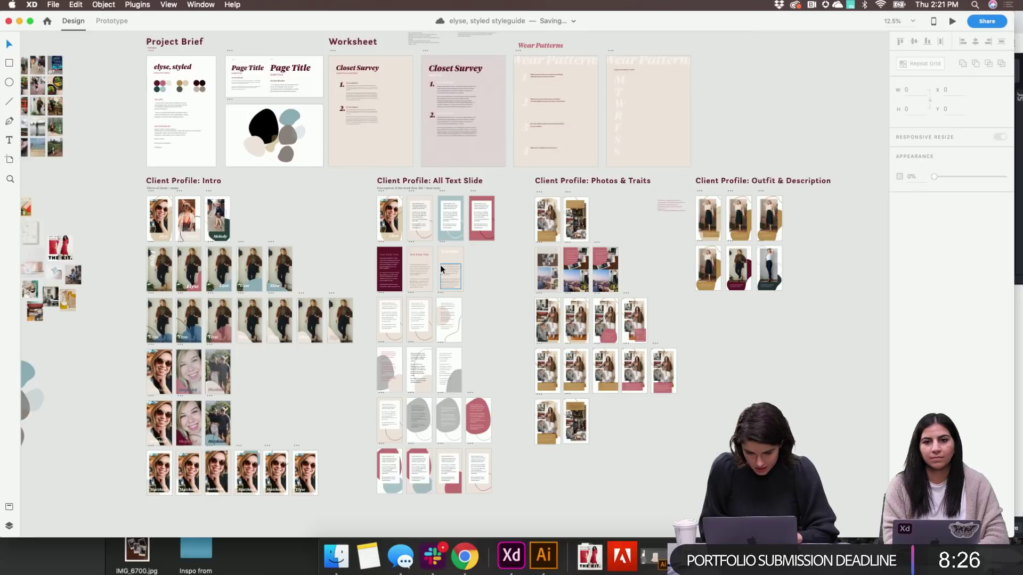
Switch to Prototype mode and set the first Client Profile: Intro artboard as the prototype's home screen
left_click(112, 20)
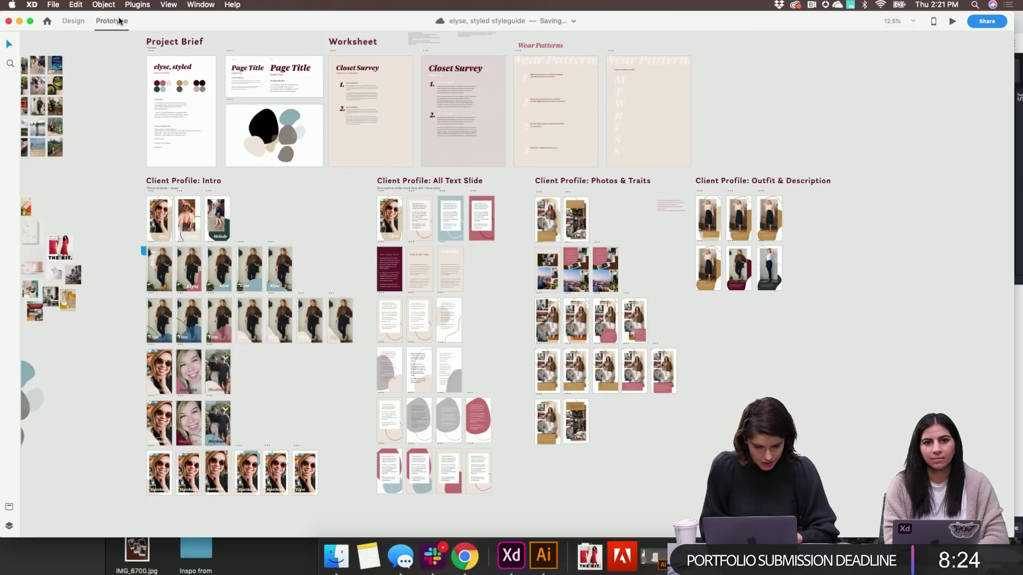
scroll(133, 258, "up", 3)
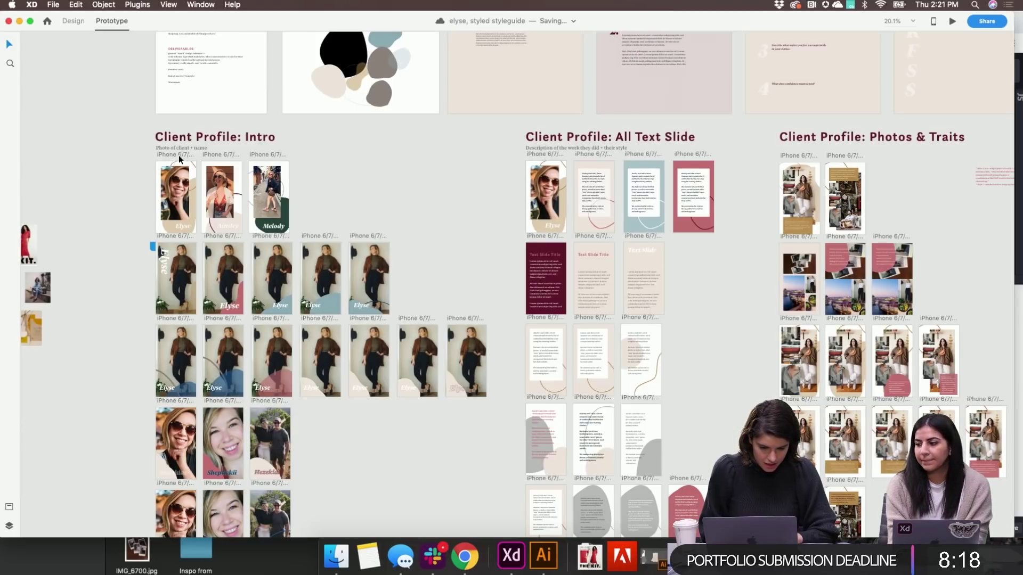
left_click(179, 156)
left_click(152, 167)
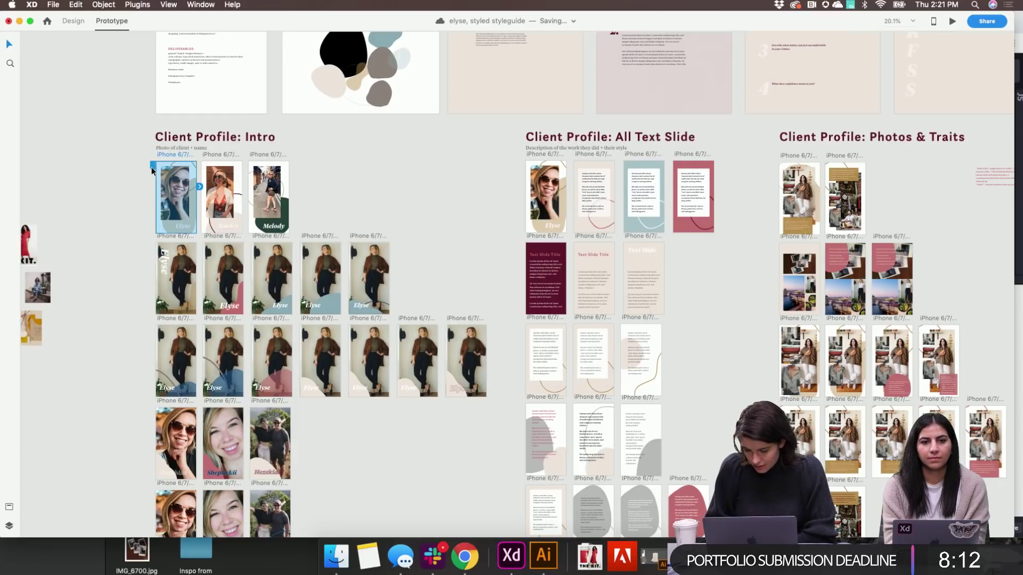
Link the first Client Profile: Intro artboard to text slide artboard 35, triggered by a tap and using the Transition action
scroll(445, 401, "right", 5)
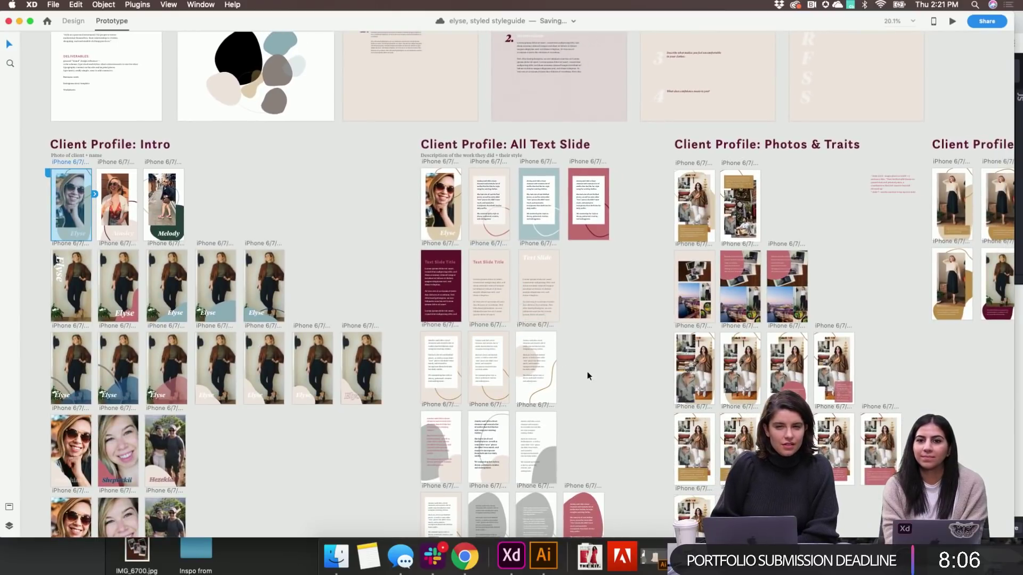
scroll(587, 373, "down", 4)
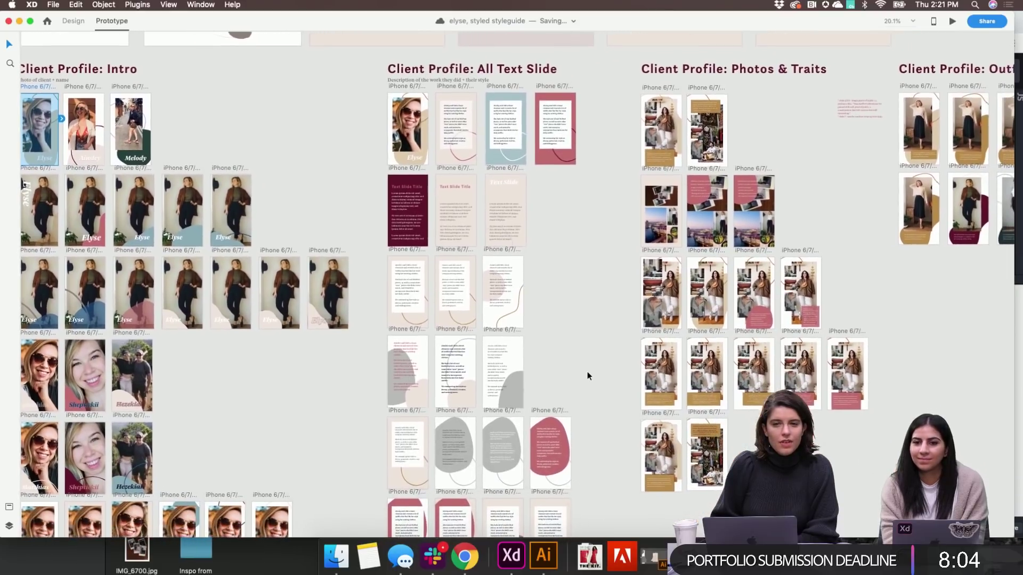
scroll(588, 374, "down", 1)
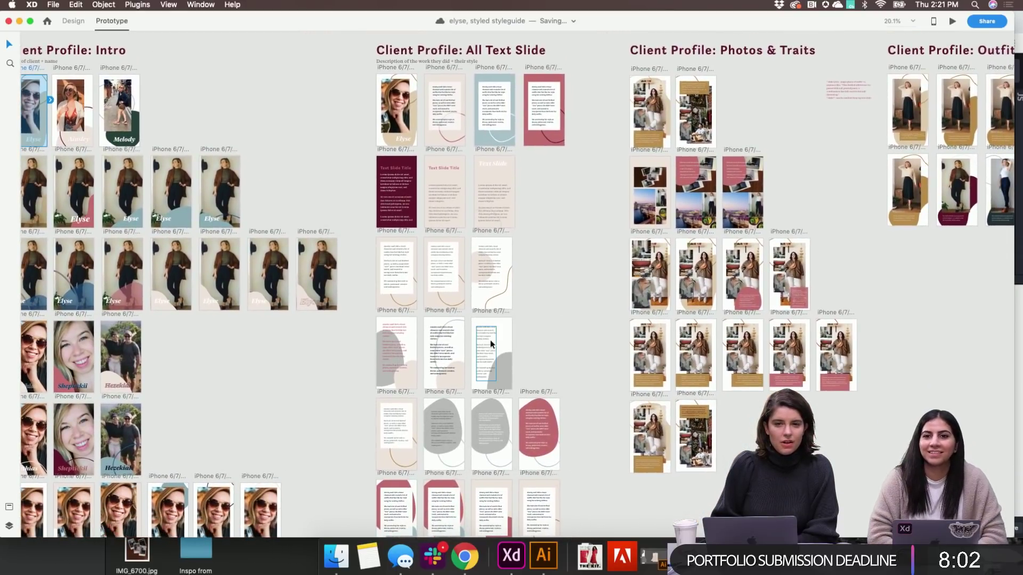
scroll(500, 433, "down", 1)
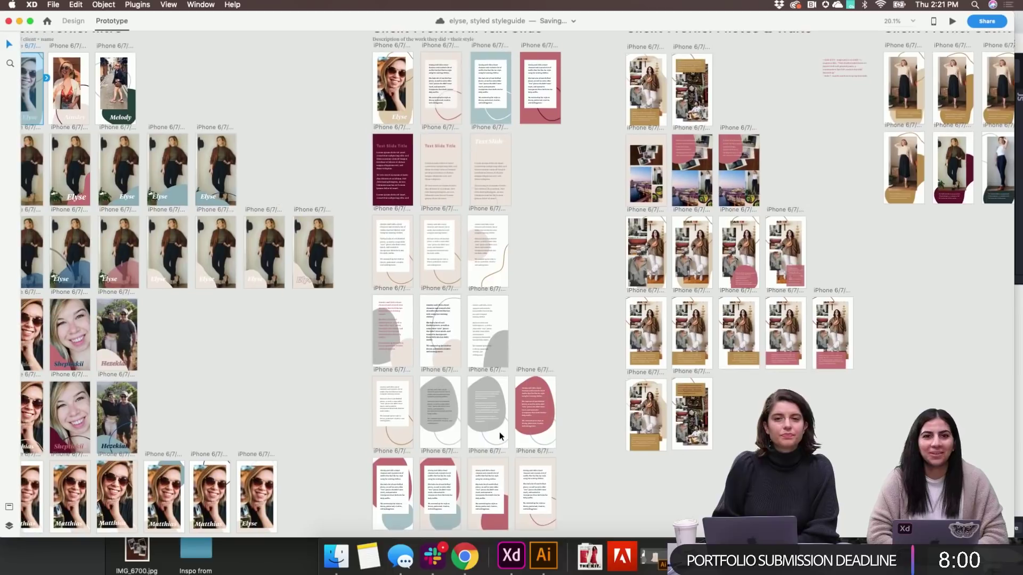
scroll(501, 435, "down", 1)
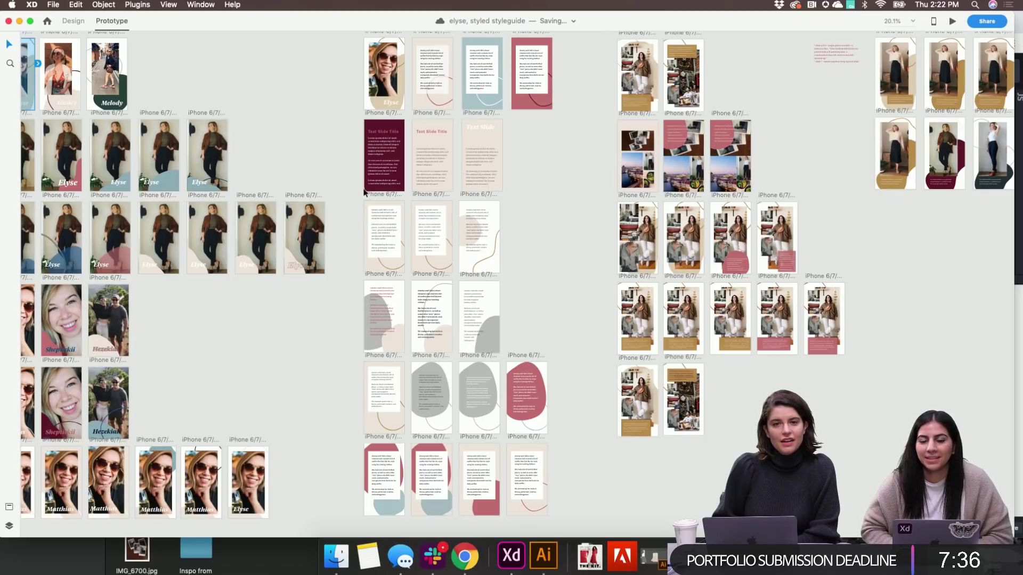
scroll(364, 194, "left", 2)
scroll(364, 194, "up", 1)
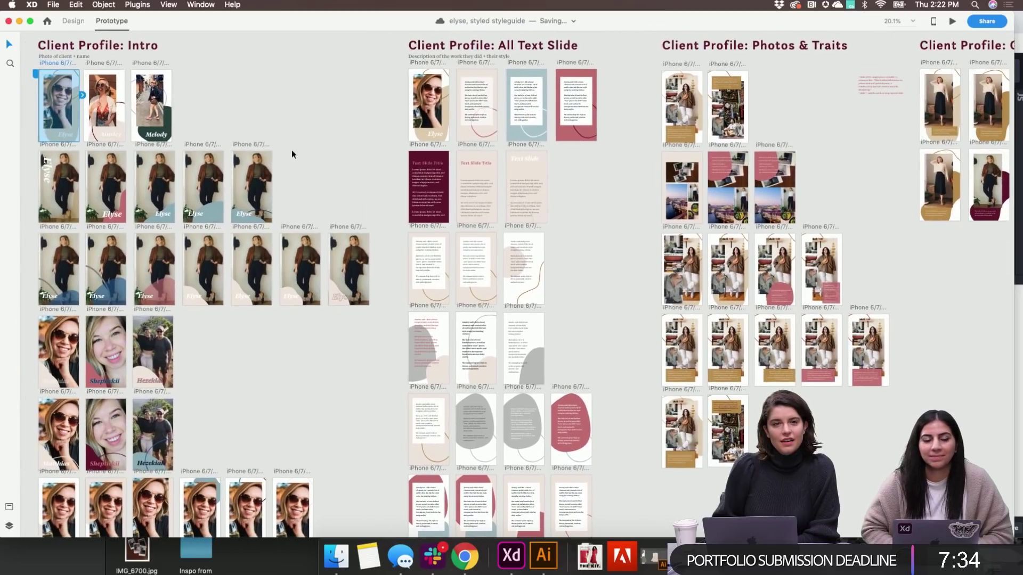
left_click_drag(82, 95, 421, 280)
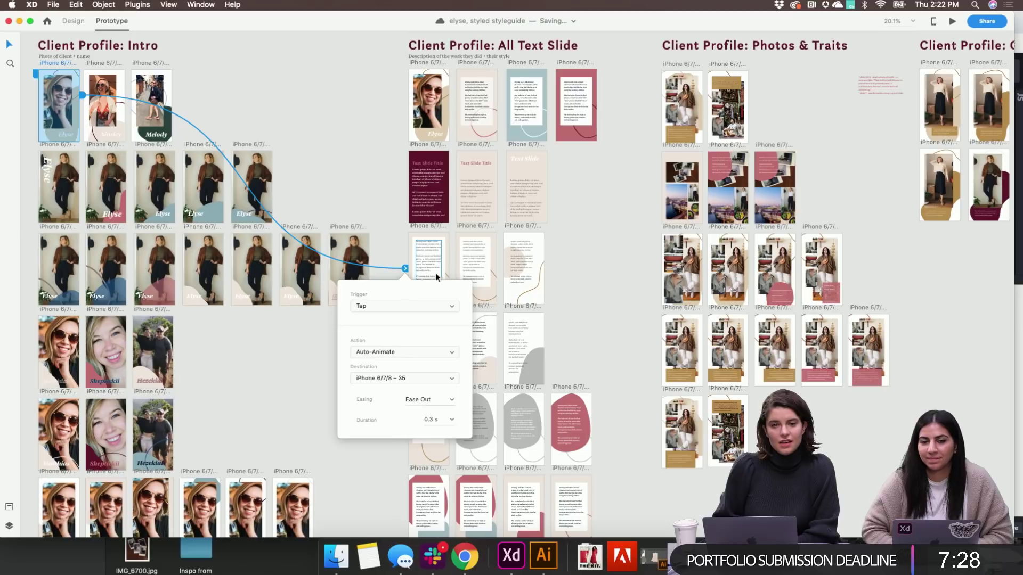
left_click(414, 352)
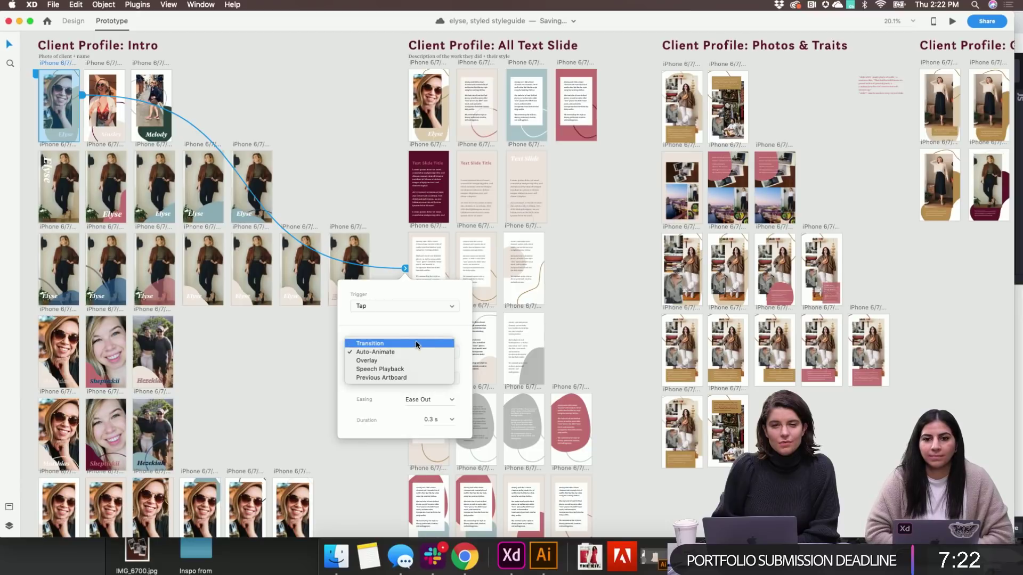
left_click(416, 342)
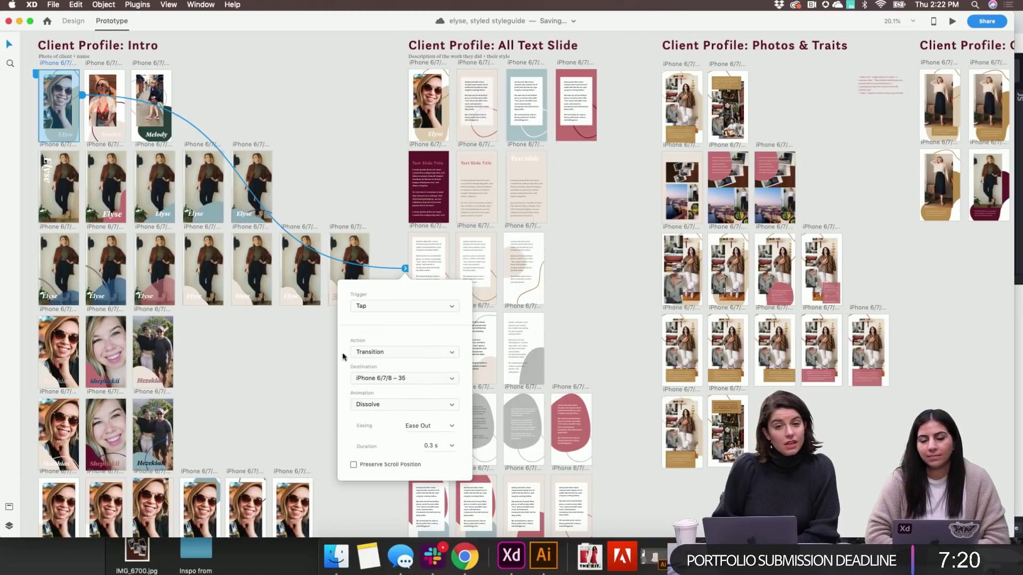
left_click(300, 372)
Link text slide artboard 35 to artboard 62 in the Photos & Traits group
scroll(320, 362, "right", 2)
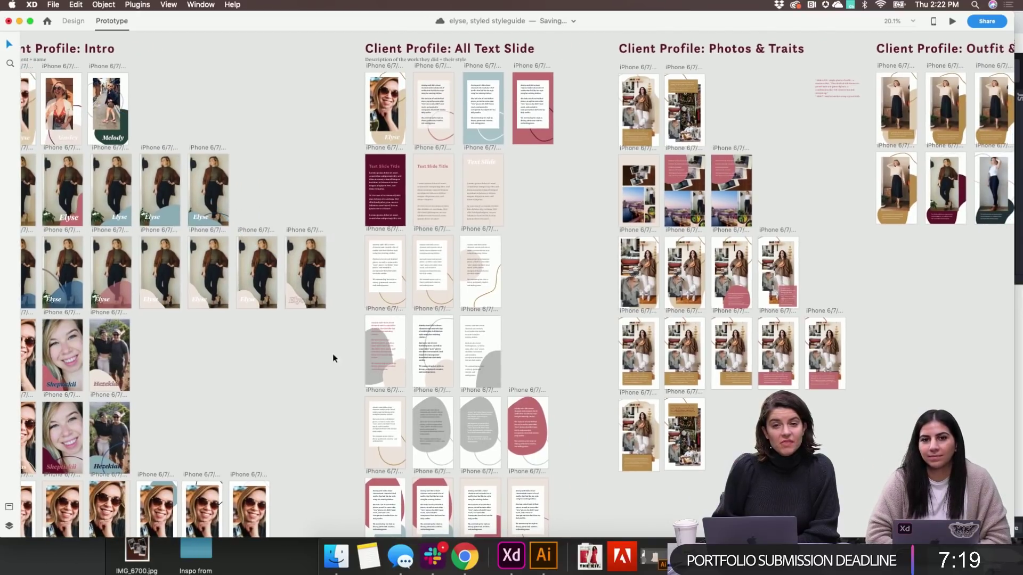
left_click(378, 228)
scroll(379, 226, "right", 2)
scroll(378, 226, "up", 1)
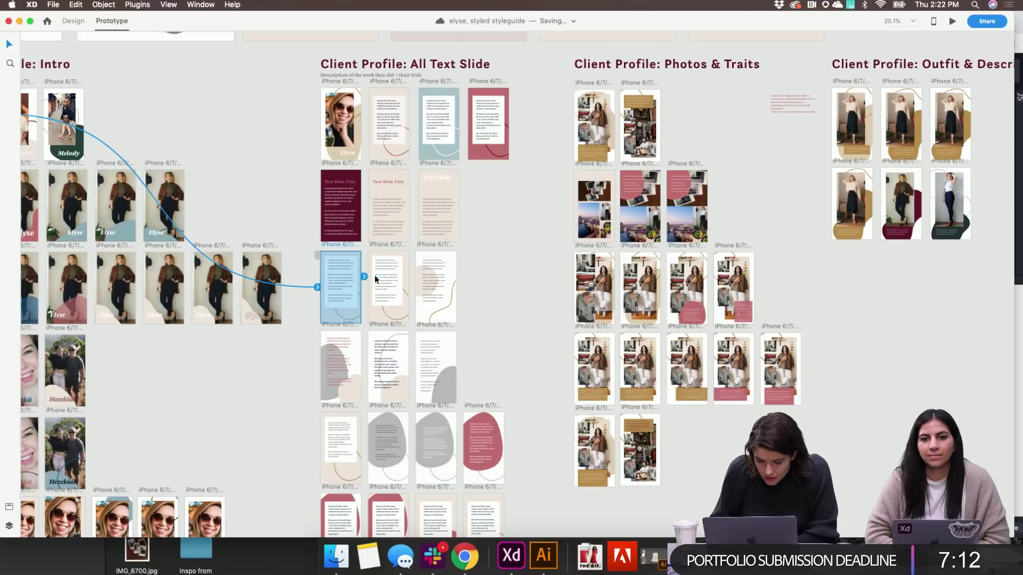
left_click_drag(364, 276, 650, 139)
left_click(705, 116)
Compare the All Text Slide variations with the other slide groups to choose a text slide for the flow
scroll(706, 116, "right", 3)
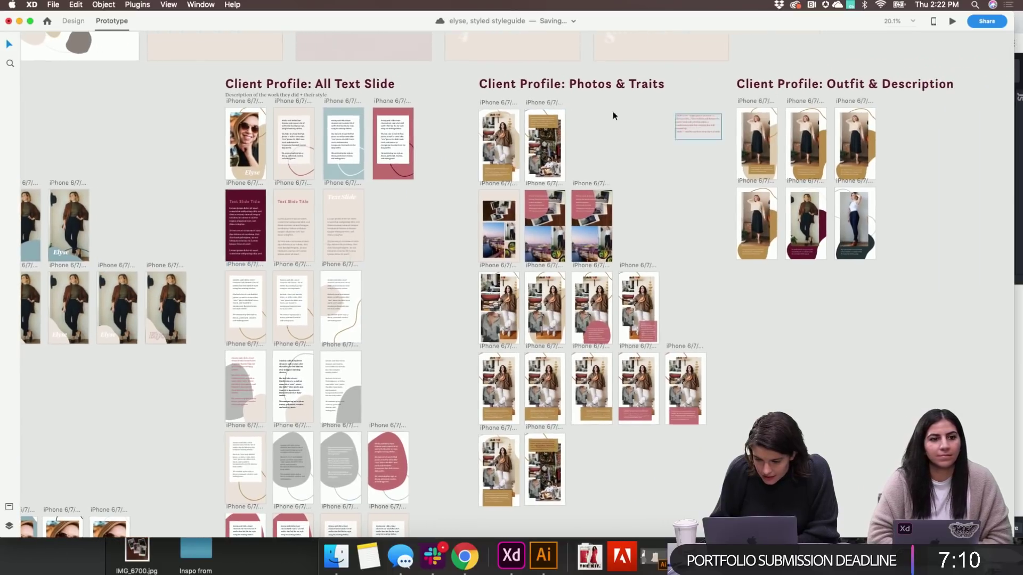
scroll(536, 100, "right", 4)
scroll(536, 101, "right", 1)
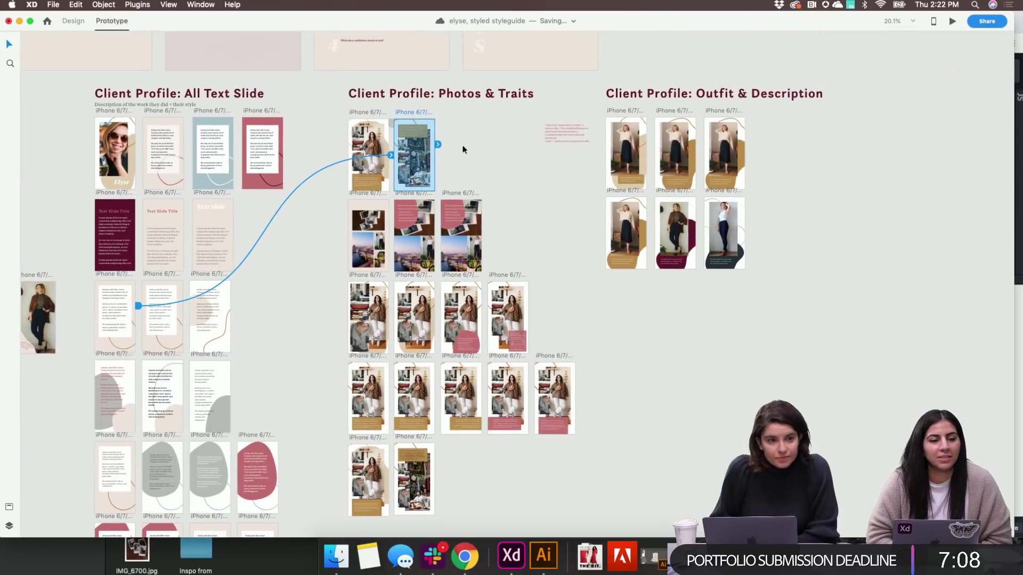
left_click(491, 188)
scroll(494, 190, "left", 2)
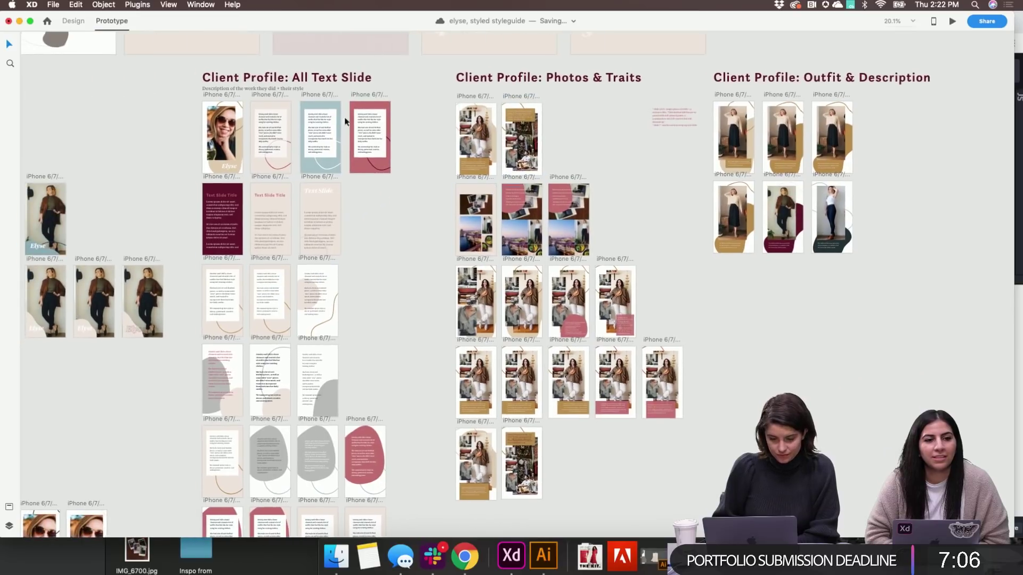
left_click(325, 93)
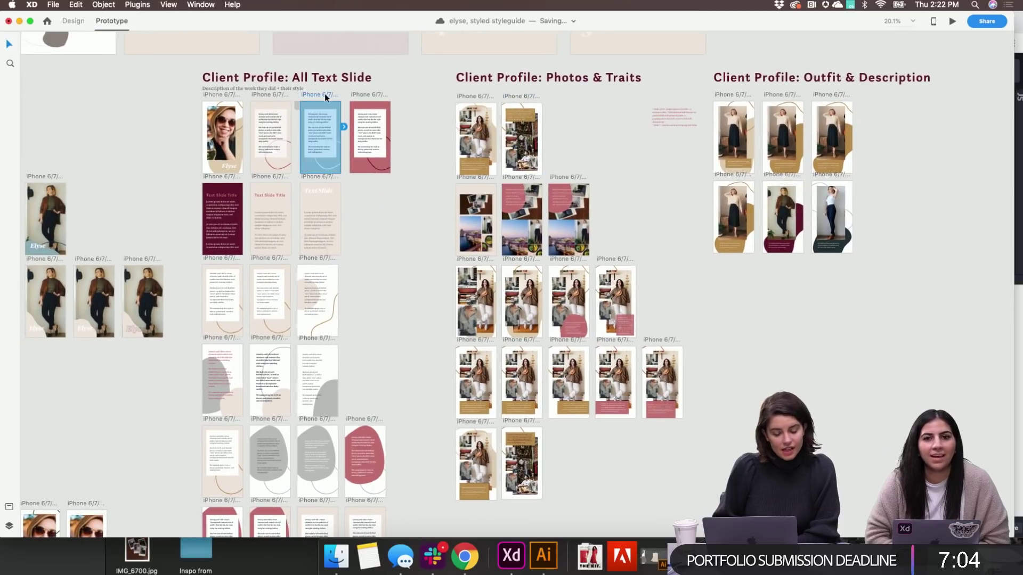
scroll(321, 160, "down", 4)
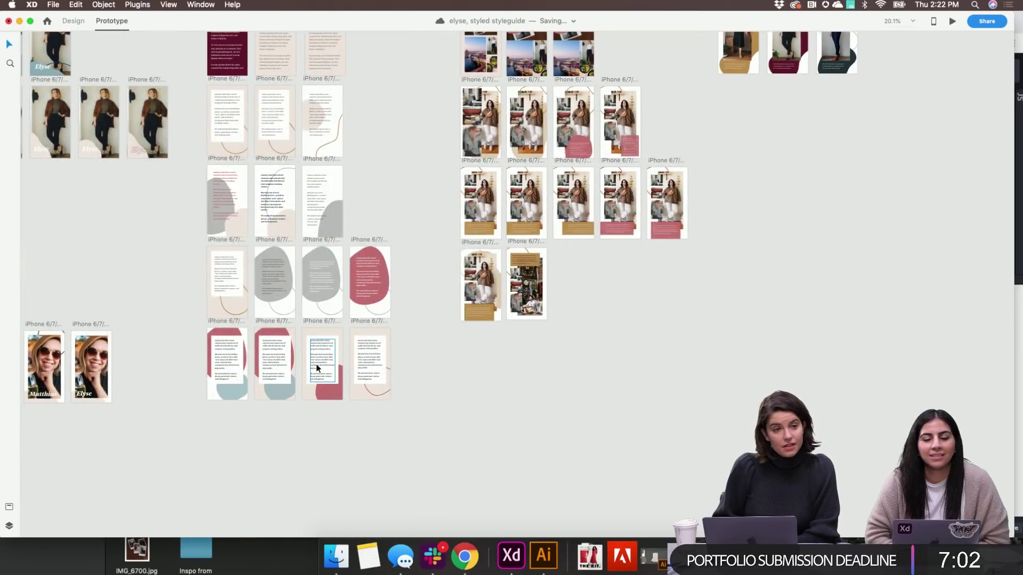
scroll(316, 364, "up", 2)
scroll(315, 363, "up", 3)
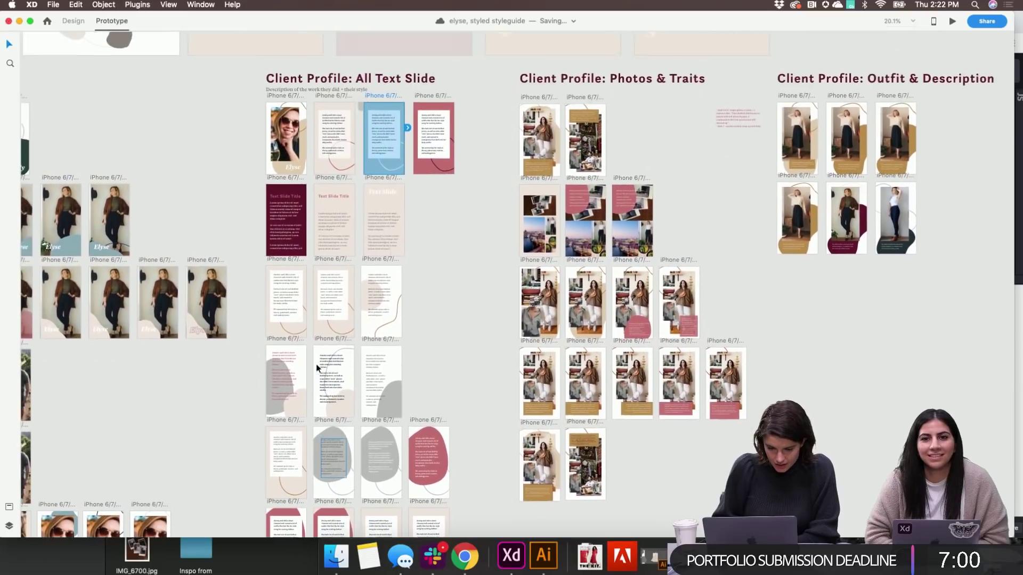
scroll(316, 363, "down", 5)
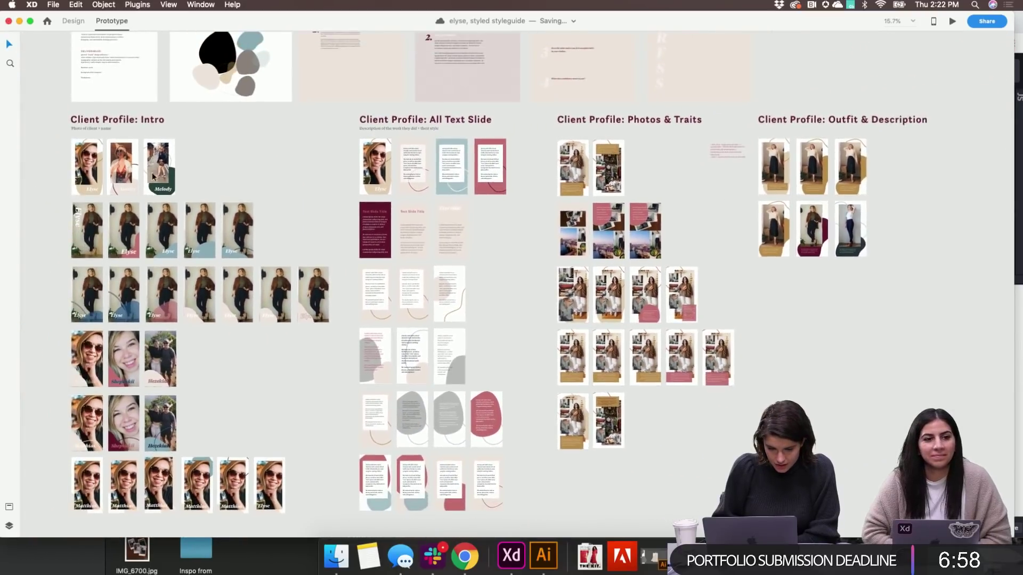
Redirect the first Intro artboard's link to the third artboard in the last row of the All Text Slide group
left_click(87, 167)
scroll(86, 160, "down", 1)
scroll(87, 160, "right", 2)
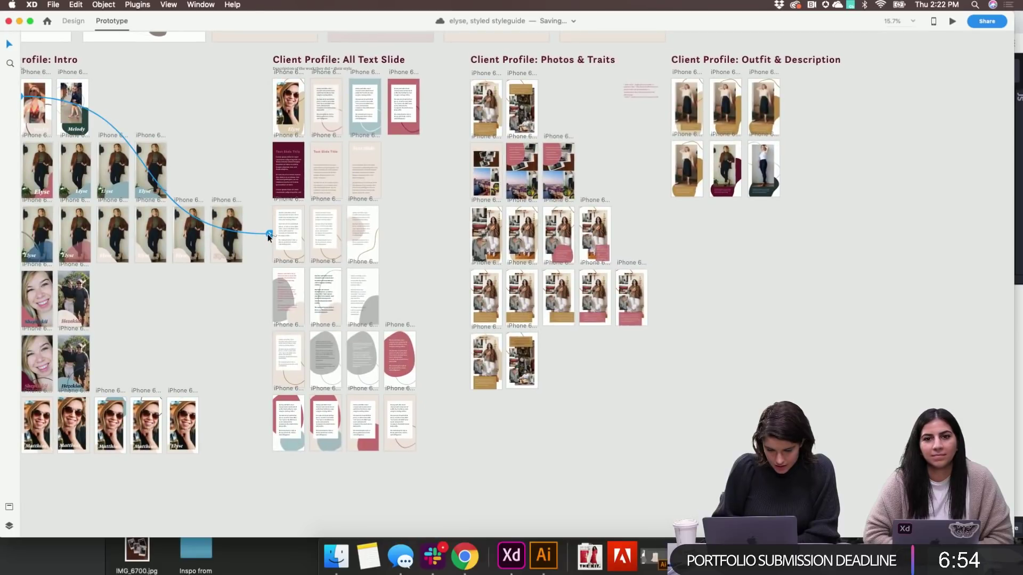
left_click_drag(269, 233, 388, 435)
left_click(511, 474)
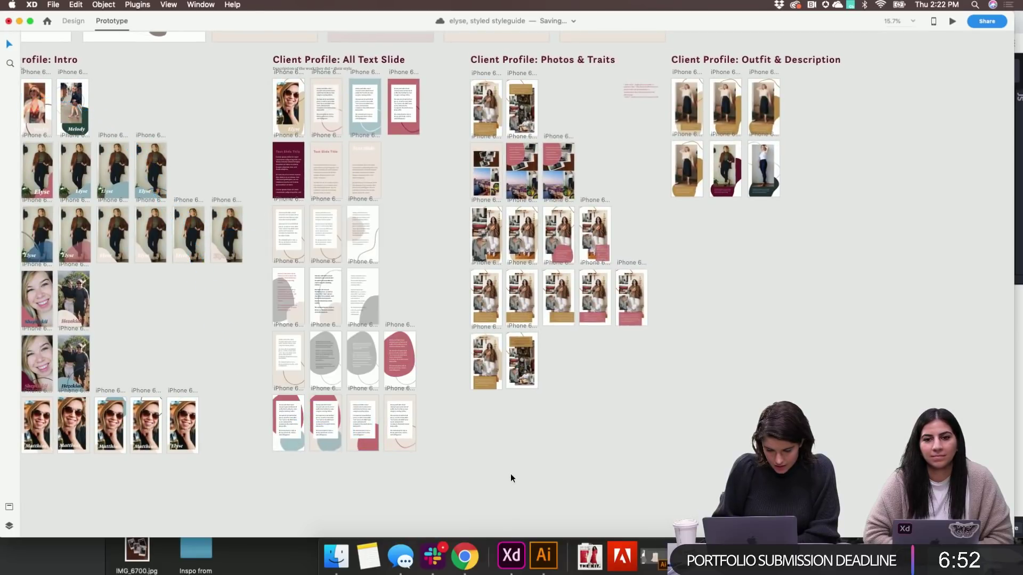
Link the third text slide in the last All Text Slide row to Photos & Traits artboard 62
left_click(364, 388)
scroll(365, 388, "up", 1)
scroll(364, 389, "right", 1)
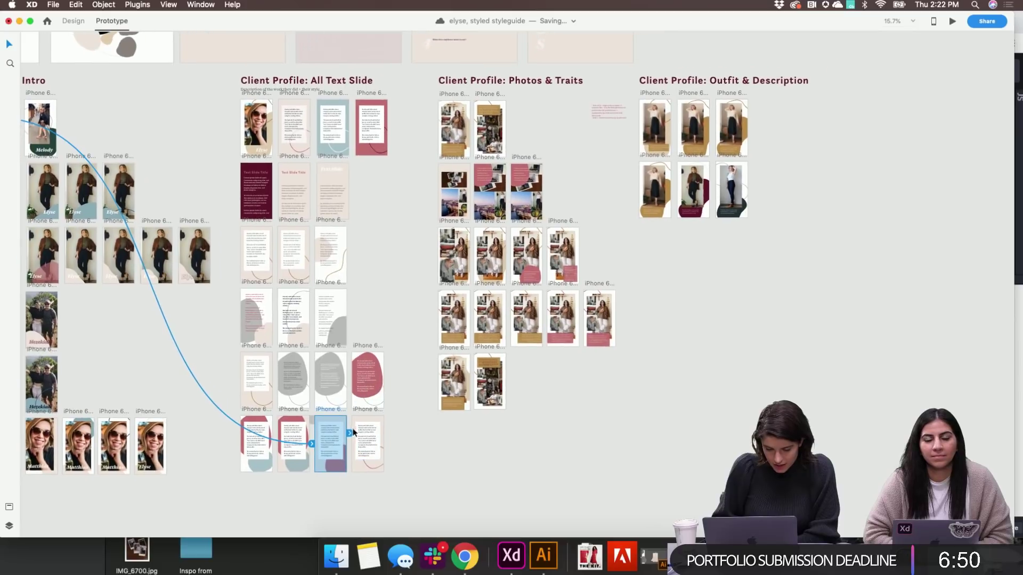
left_click_drag(350, 436, 448, 247)
left_click(545, 116)
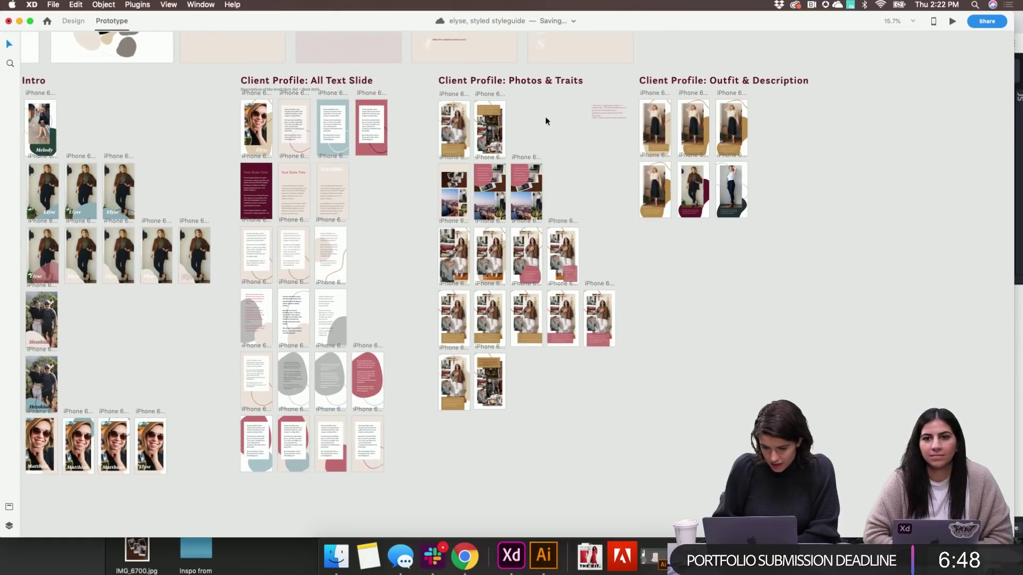
Remove the link running from text slide artboard 35 to Photos & Traits artboard 62
scroll(545, 116, "up", 1)
scroll(545, 116, "right", 1)
scroll(510, 139, "up", 5)
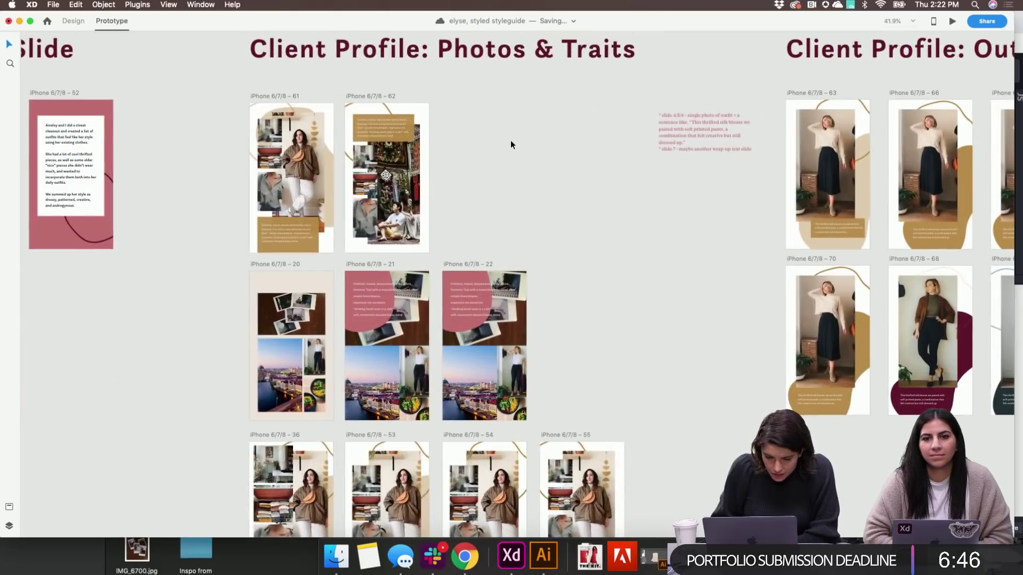
scroll(510, 139, "right", 1)
scroll(510, 144, "up", 1)
scroll(510, 144, "right", 1)
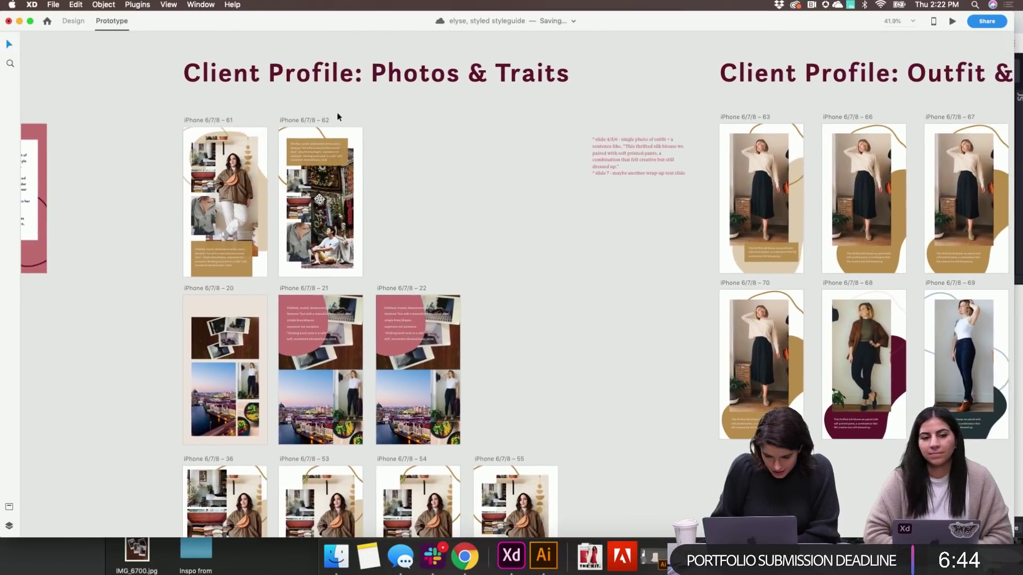
left_click(317, 120)
scroll(313, 120, "down", 1)
scroll(312, 120, "left", 5)
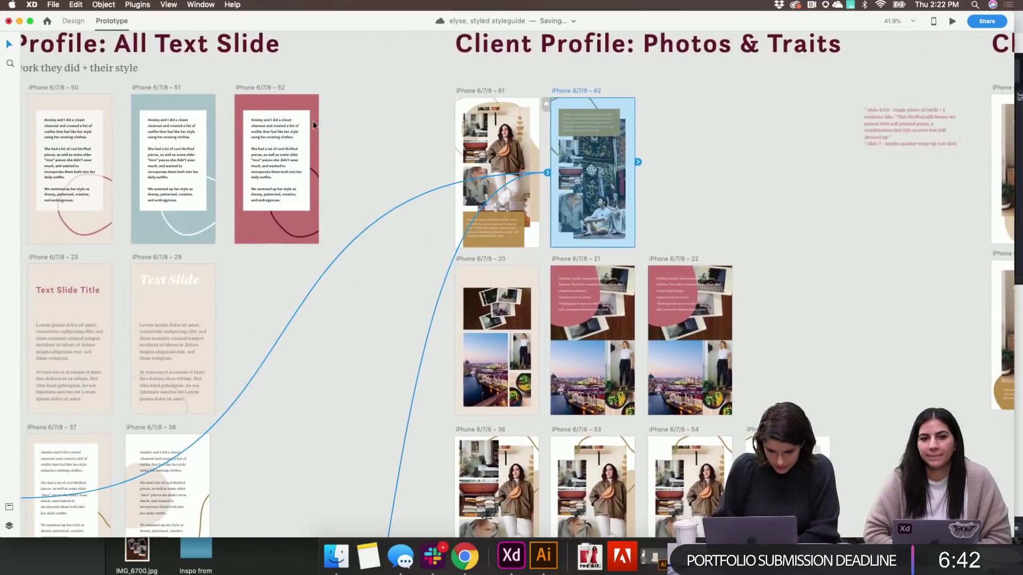
scroll(399, 166, "down", 2)
scroll(479, 212, "left", 3)
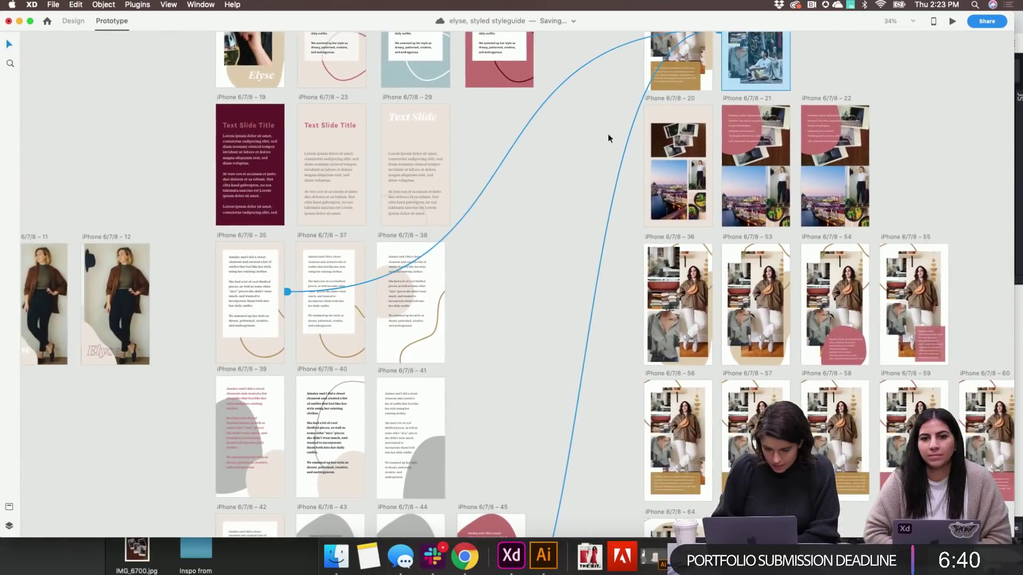
scroll(660, 69, "up", 3)
scroll(660, 69, "right", 2)
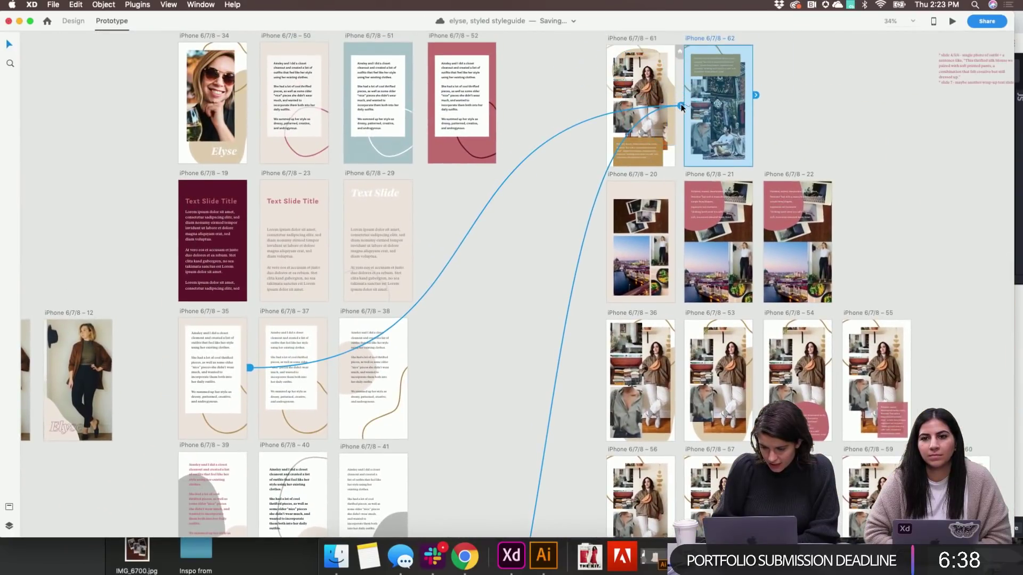
left_click_drag(250, 368, 584, 84)
Link artboard 62 to Outfit & Description artboard 70 with a tap trigger and a Dissolve transition
scroll(416, 309, "right", 3)
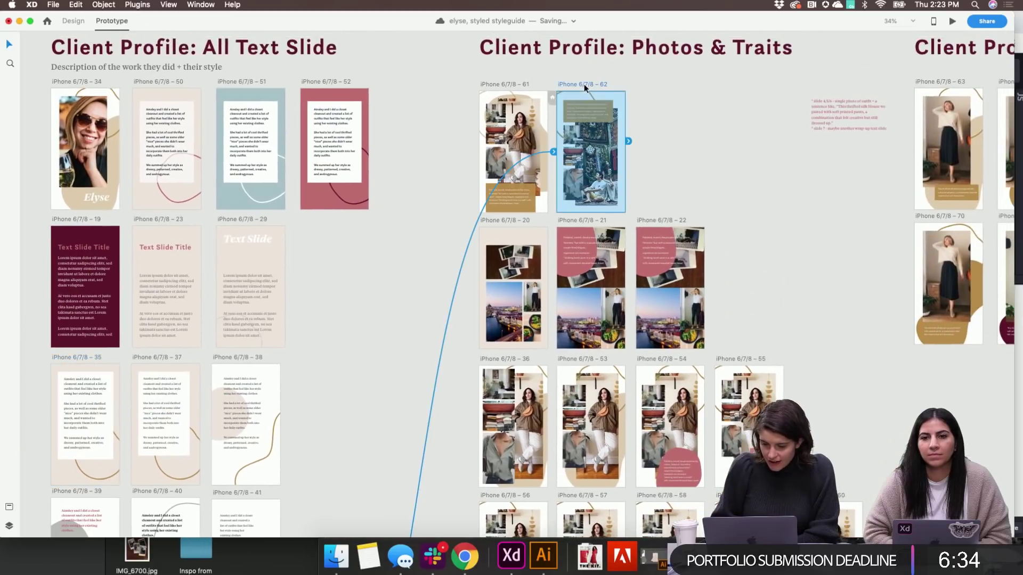
scroll(584, 84, "right", 4)
scroll(583, 84, "right", 4)
scroll(584, 85, "up", 1)
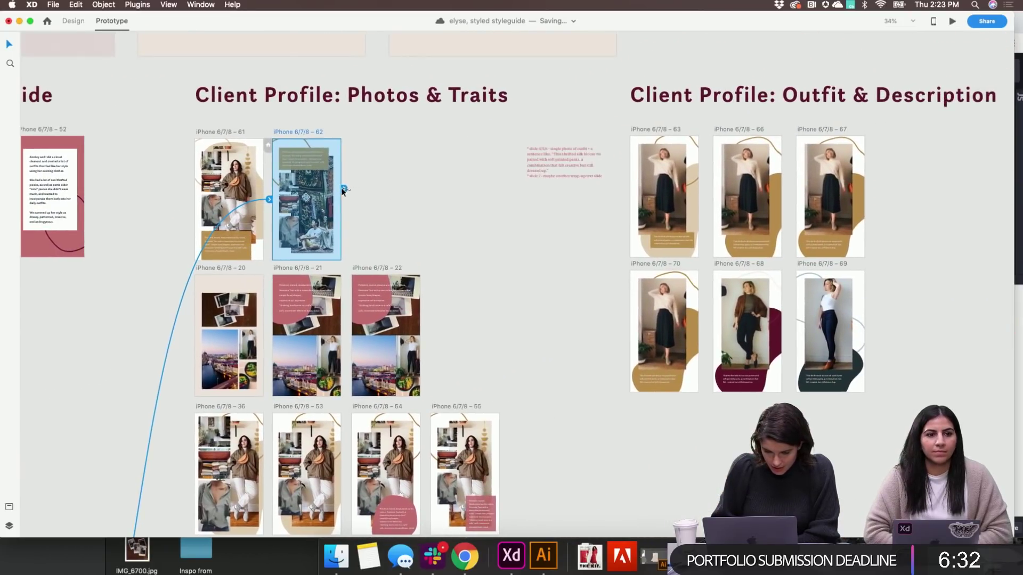
left_click_drag(344, 188, 634, 323)
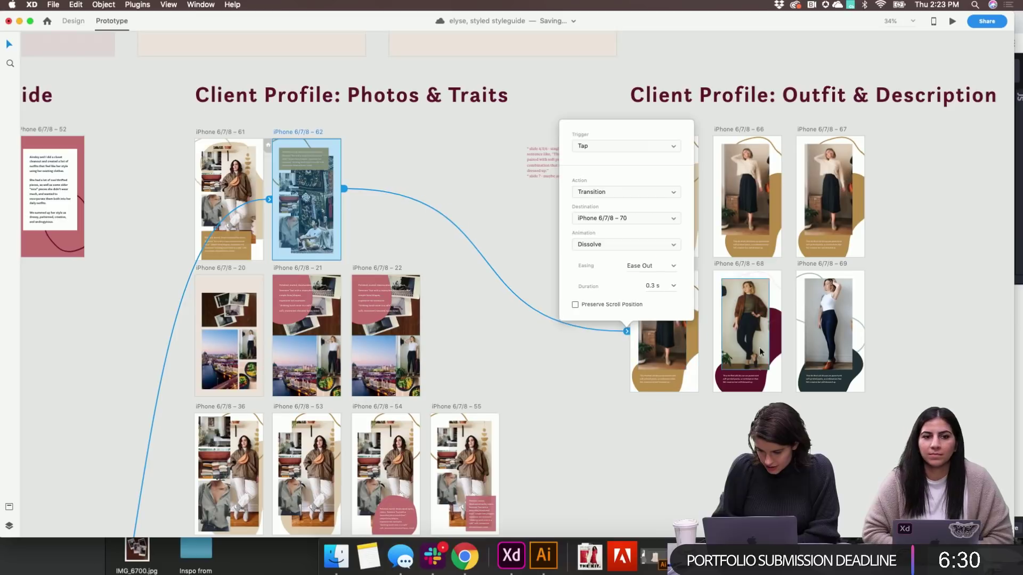
left_click(677, 467)
Connect the second Outfit & Description row in sequence, linking artboard 70 to artboard 68 and artboard 68 to artboard 69
scroll(676, 467, "right", 3)
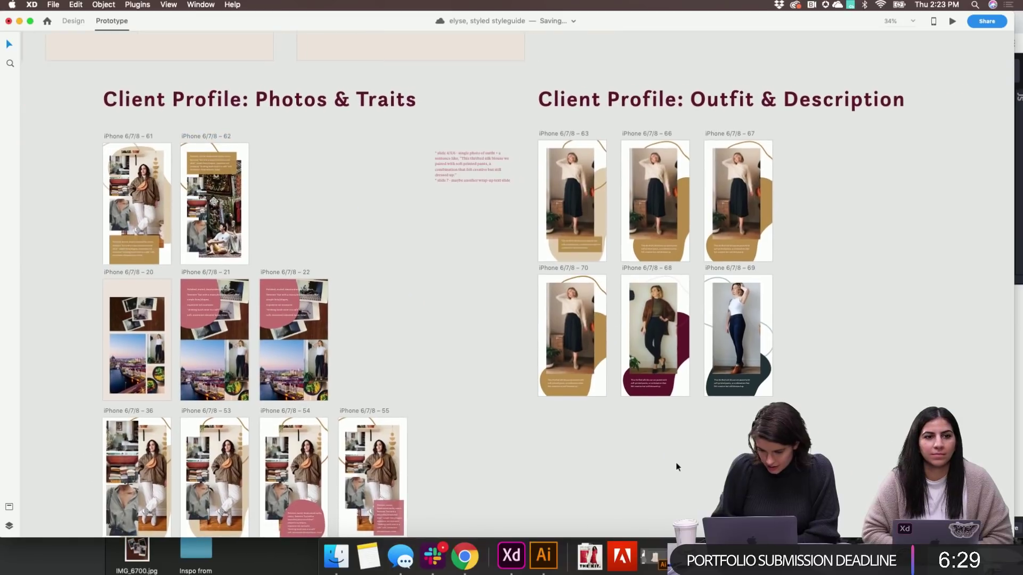
left_click(553, 266)
left_click_drag(609, 323, 771, 271)
left_click(692, 270)
left_click(649, 266)
left_click(773, 260)
left_click(749, 267)
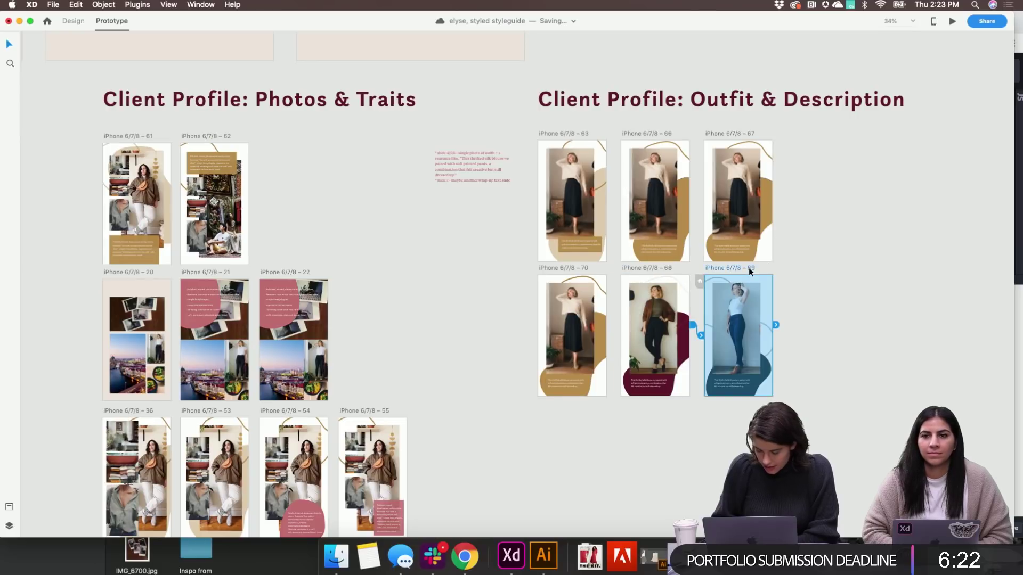
Inspect artboard 68 and its incoming and outgoing prototype links up close
scroll(655, 462, "up", 5)
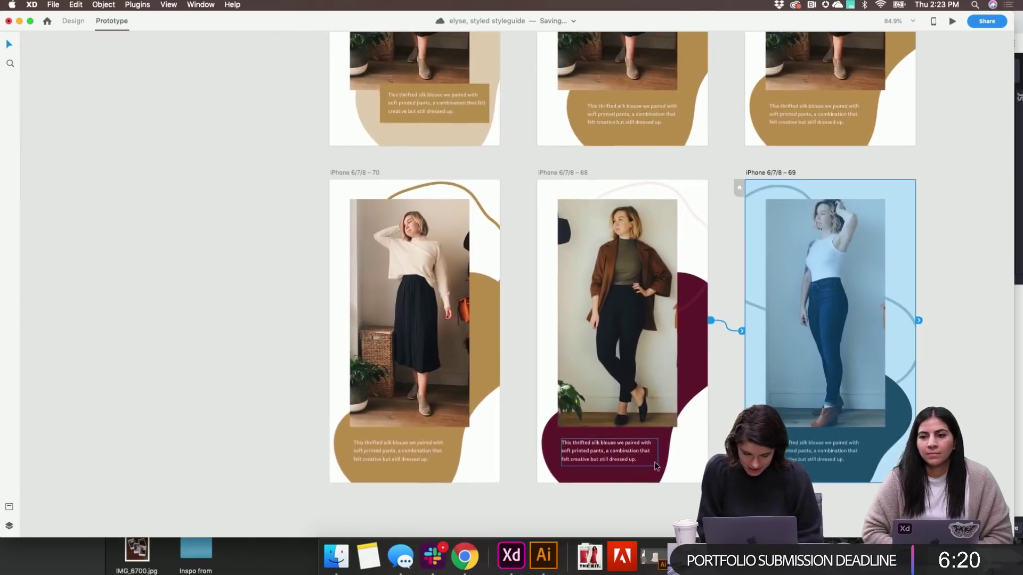
left_click(698, 372)
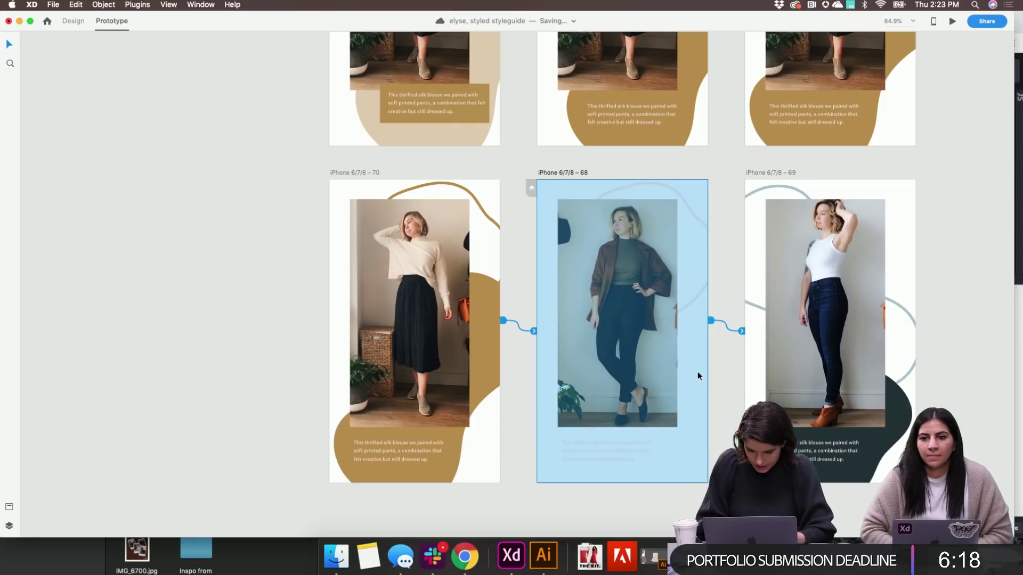
left_click(266, 448)
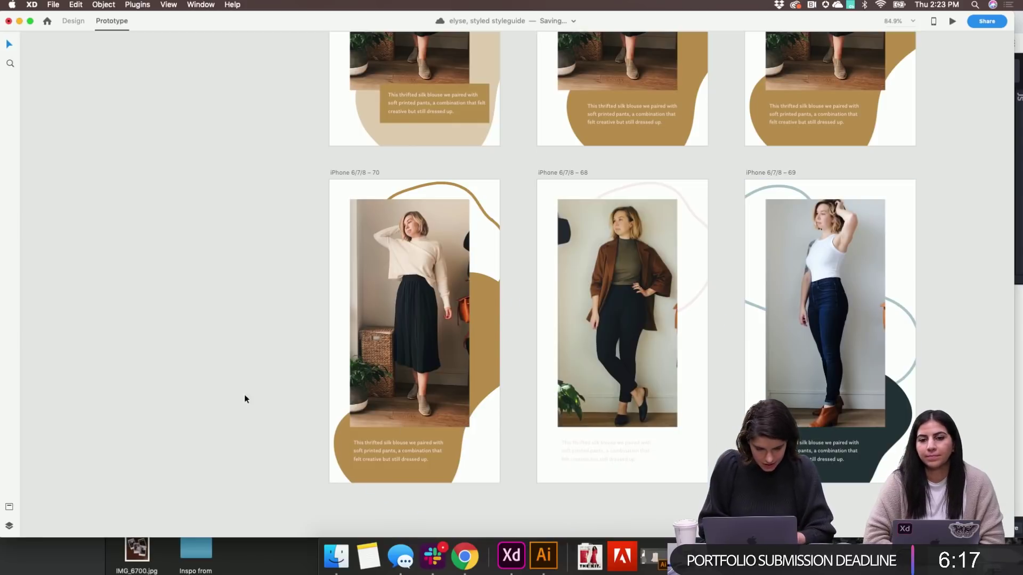
Copy the black blob from the Color Scheme Worksheet onto artboard 68 and place it behind the photo and caption at the artboard's lower part
left_click(73, 21)
scroll(158, 169, "down", 10)
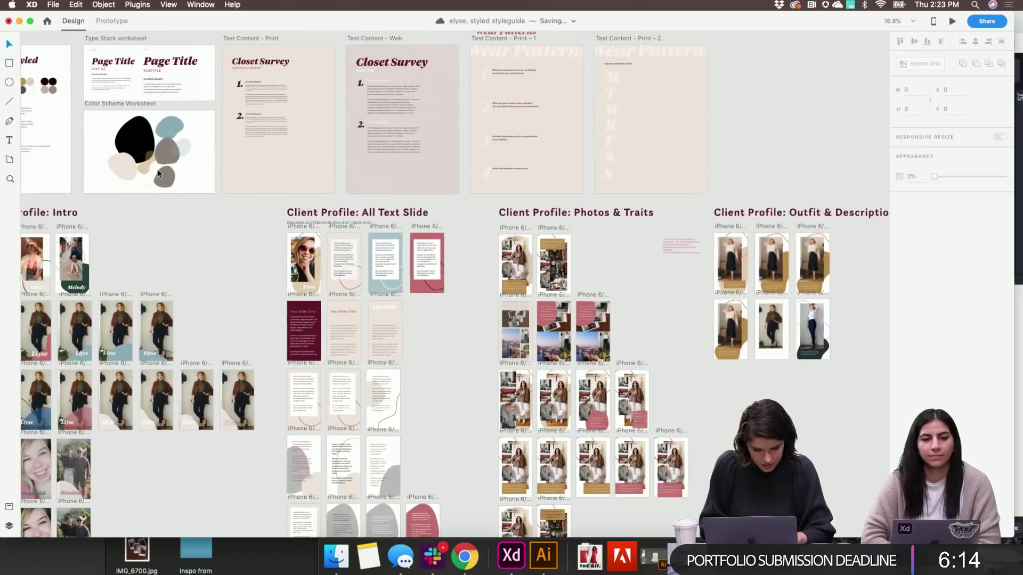
left_click(812, 349)
scroll(812, 349, "up", 10)
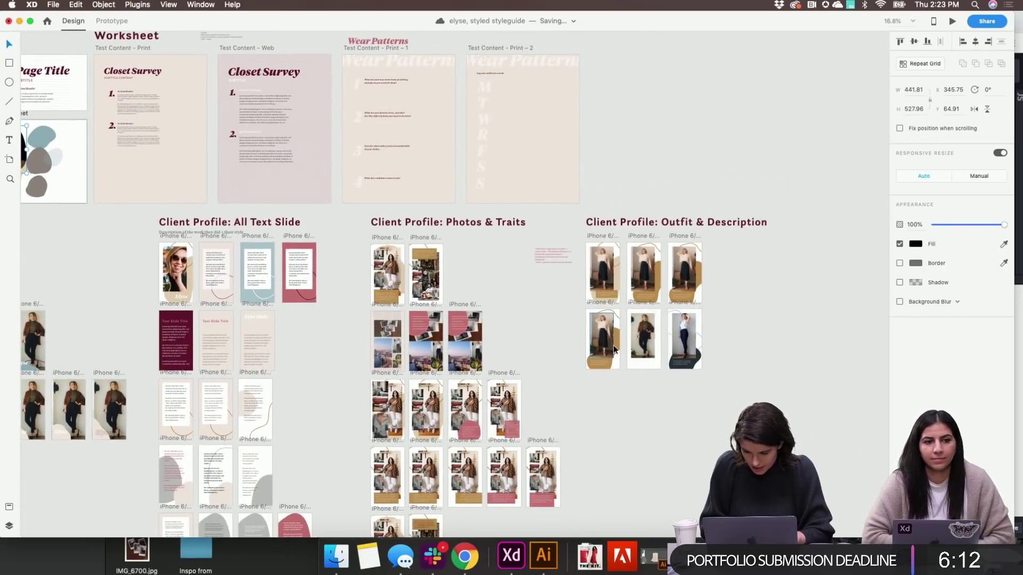
key("super+v")
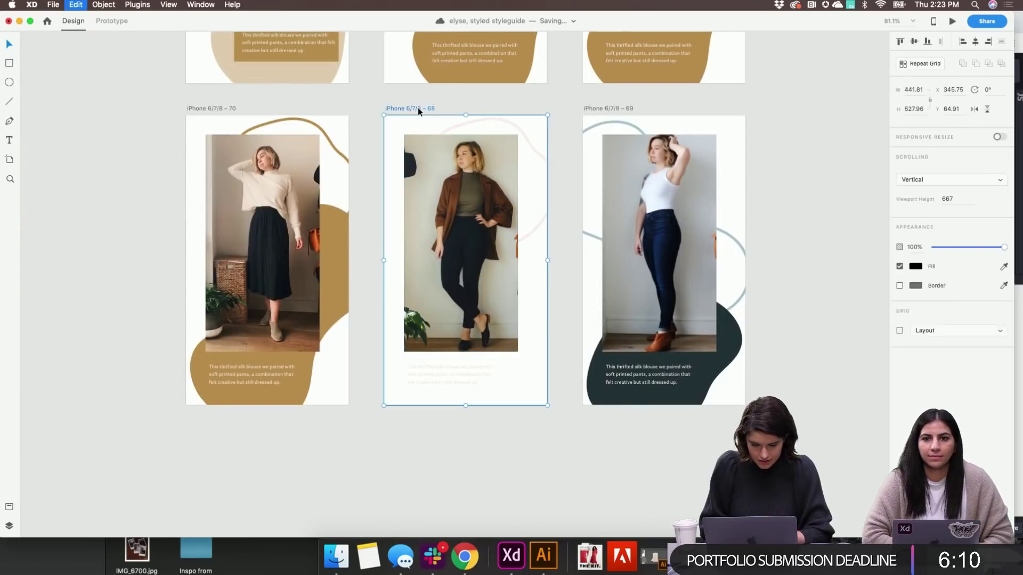
left_click_drag(542, 281, 387, 327)
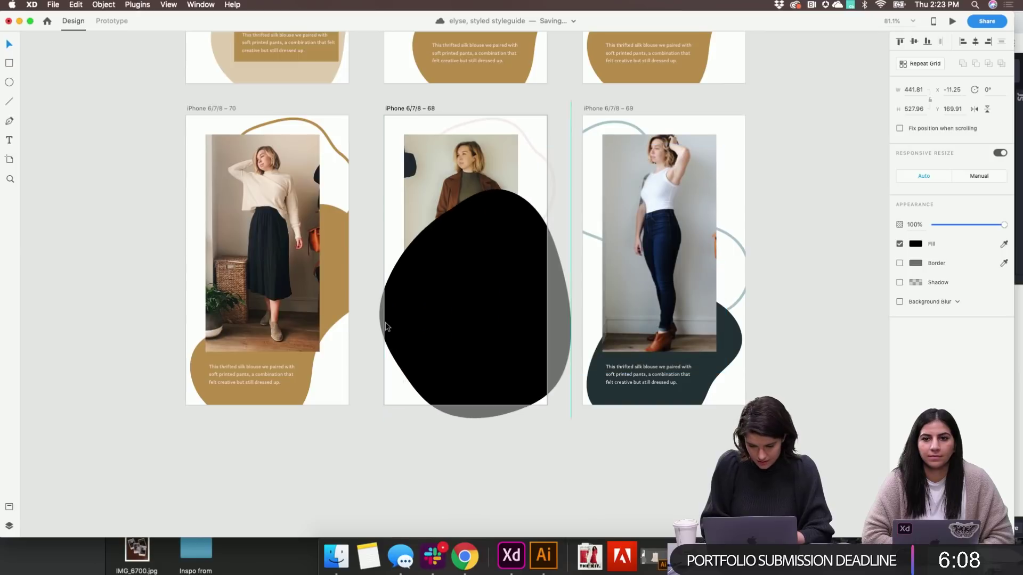
key("shift+super+bracketleft")
left_click_drag(526, 389, 517, 402)
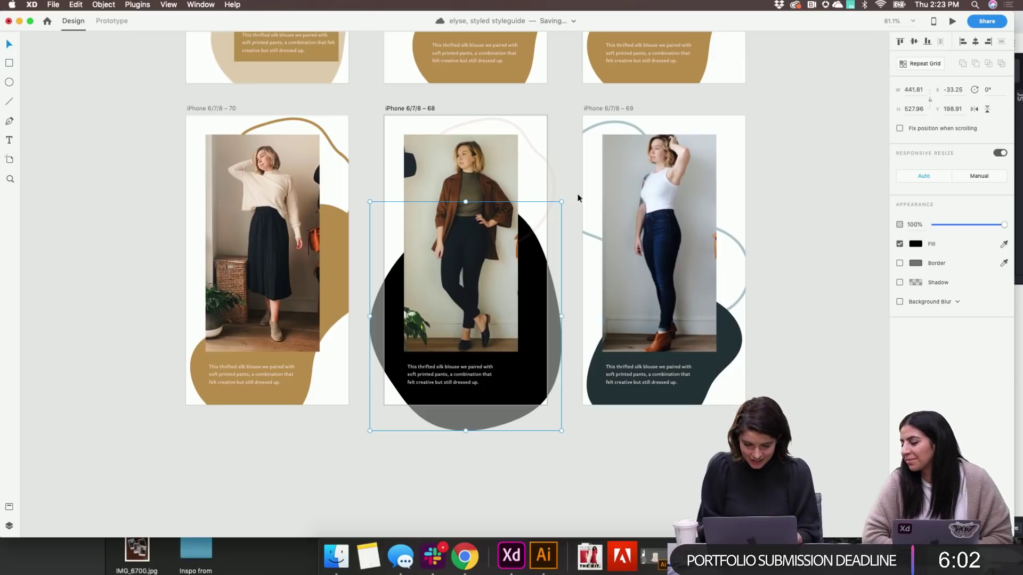
Scale the black blob on artboard 68 down to about 344 × 411 and rotate it to -32°
left_click_drag(562, 201, 550, 233)
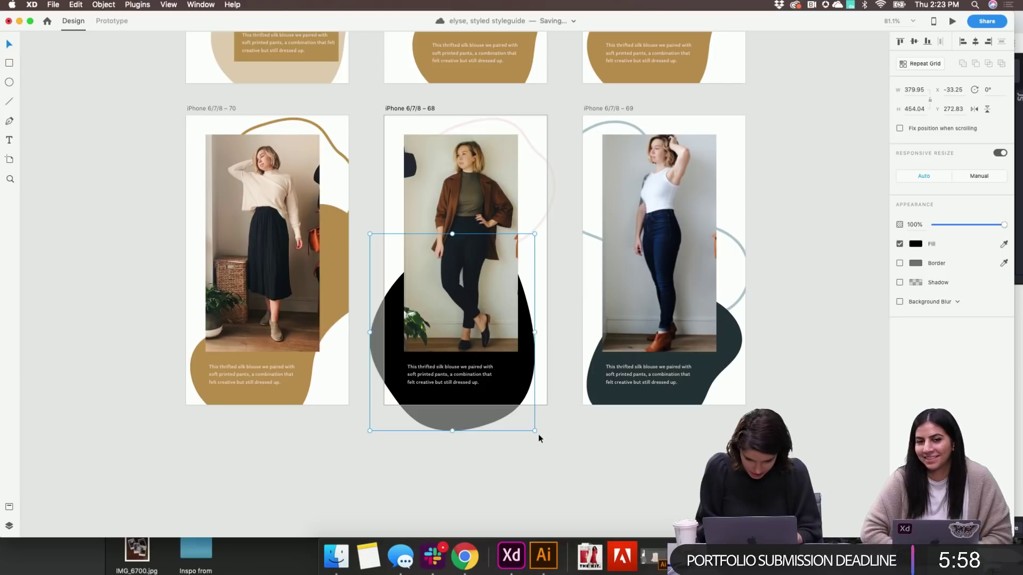
left_click_drag(539, 432, 568, 369)
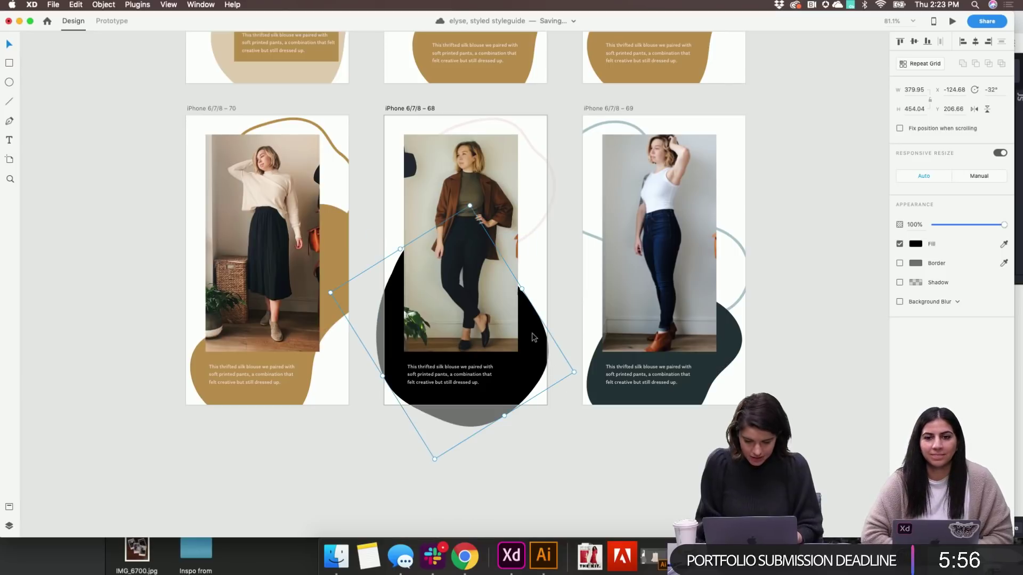
left_click_drag(471, 209, 466, 228)
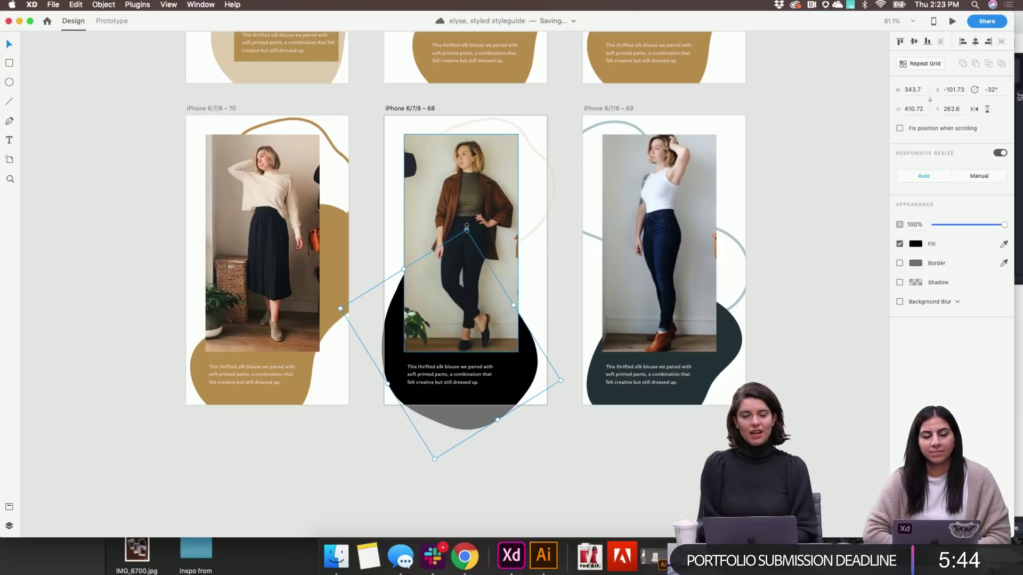
left_click(522, 435)
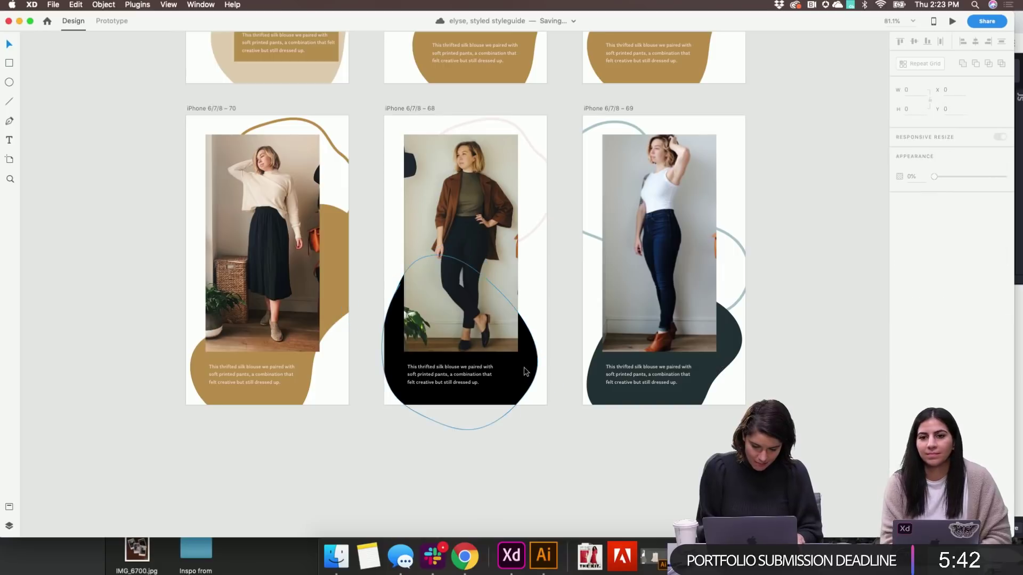
left_click(525, 368)
left_click(565, 382)
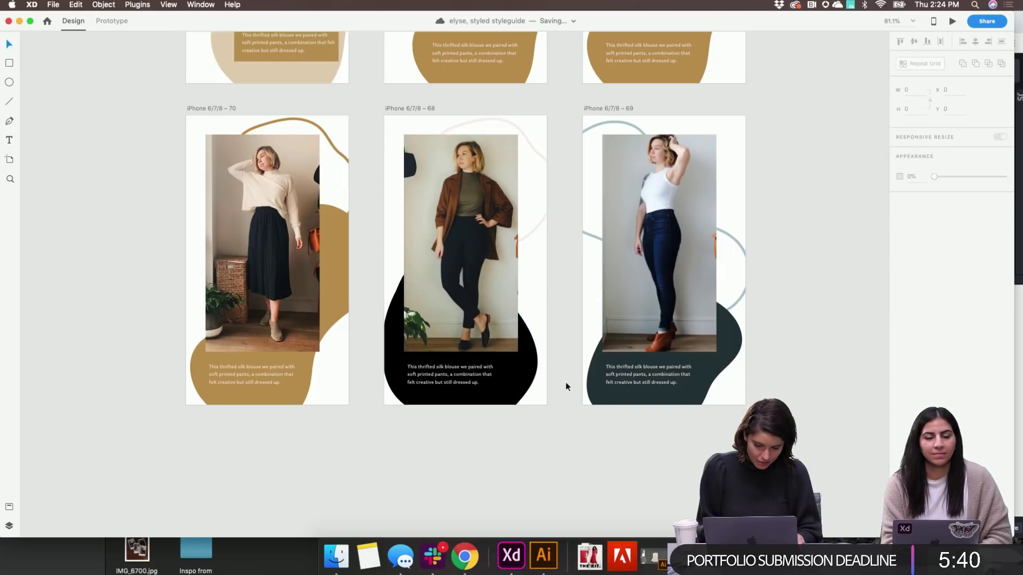
Rotate artboard 68's black blob further to -87° and nudge it down by 10
left_click(523, 383)
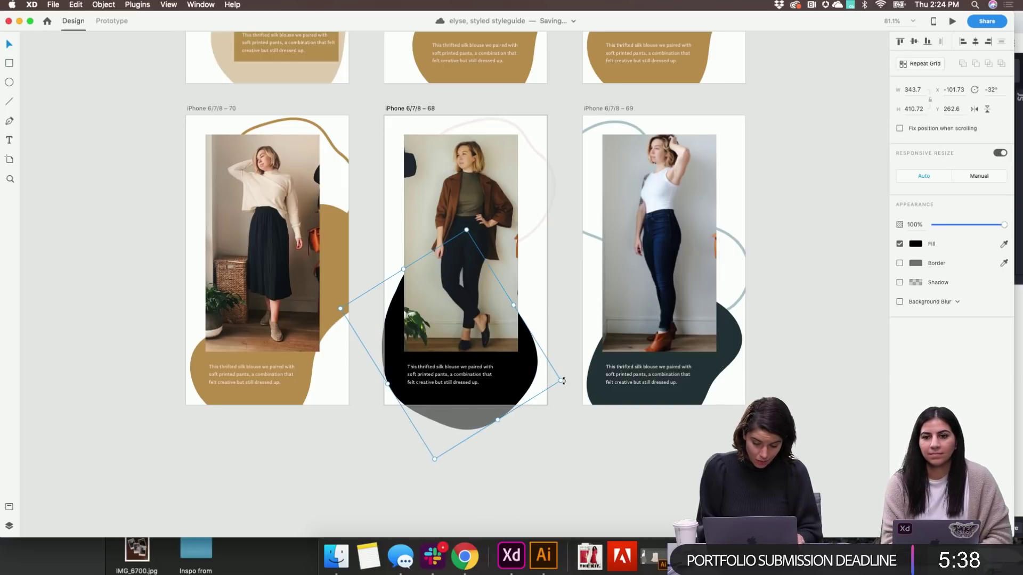
left_click_drag(563, 381, 529, 288)
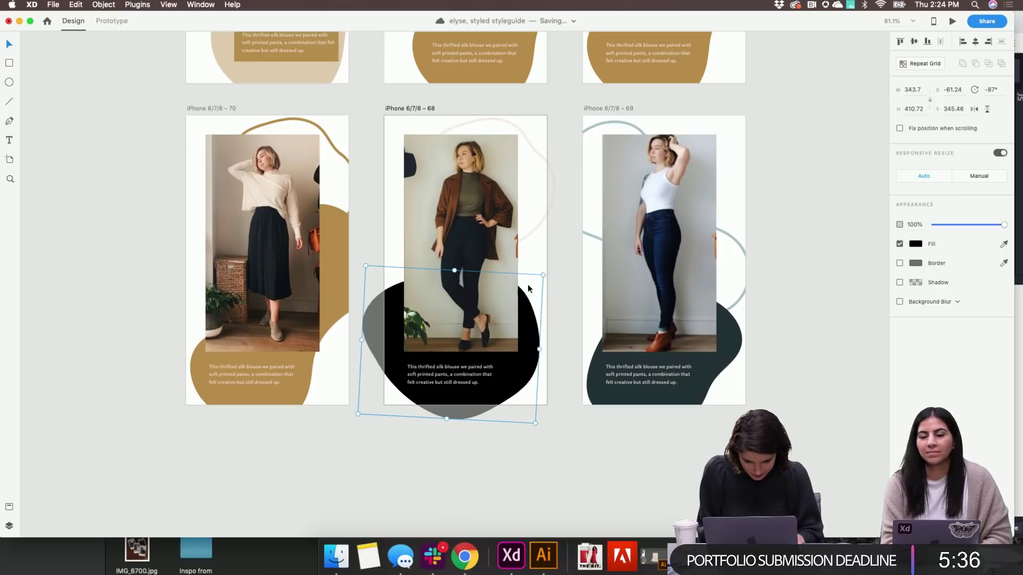
key("shift+Down")
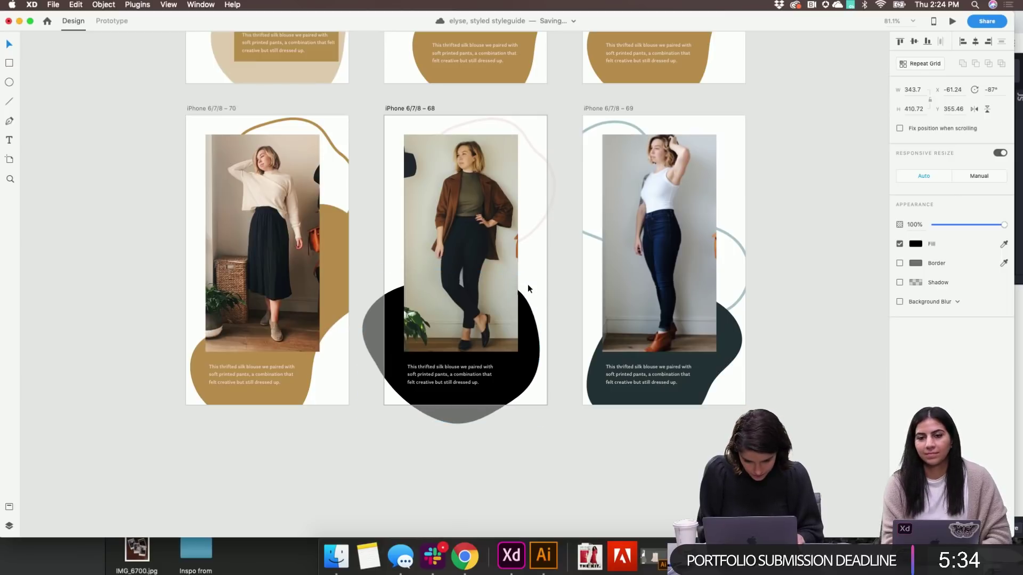
left_click(521, 457)
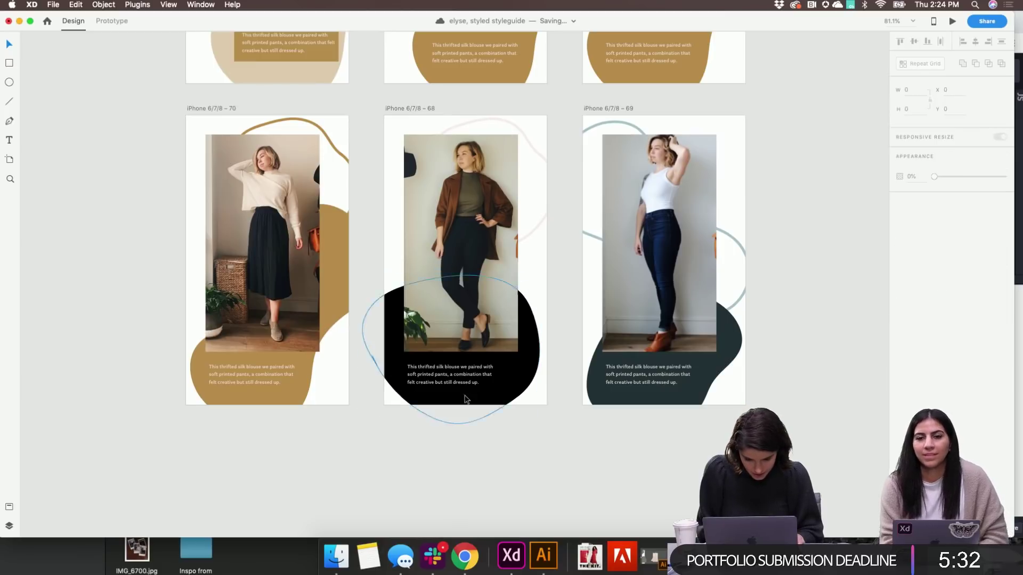
Shift artboard 68's caption text slightly to the right over the black blob
left_click(458, 382)
left_click_drag(458, 383, 468, 384)
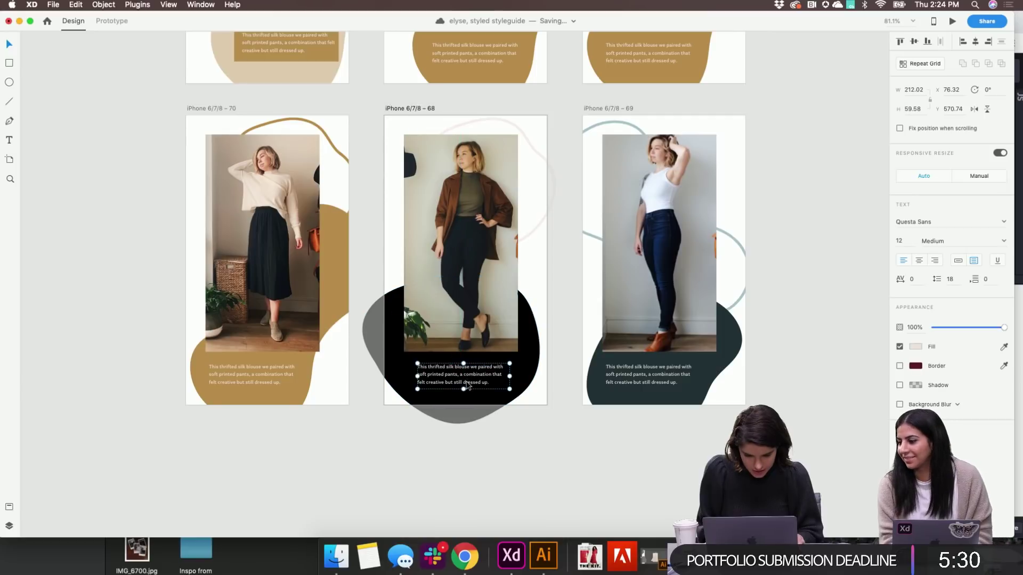
left_click(443, 475)
scroll(443, 475, "left", 5)
scroll(443, 474, "up", 2)
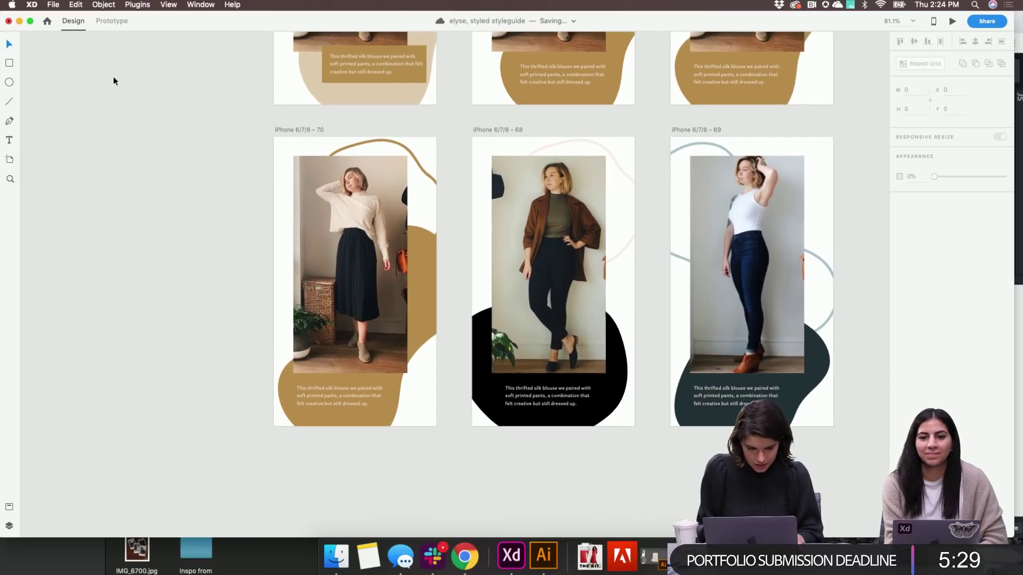
Check the prototype links of artboards 70 and 68 in the second Outfit & Description row
left_click(112, 21)
left_click(307, 130)
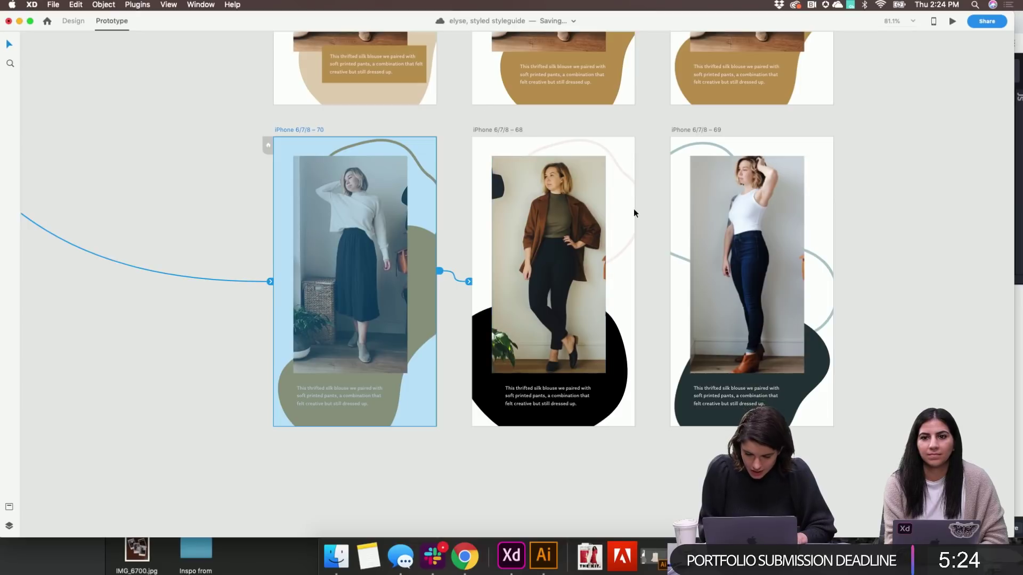
left_click(507, 130)
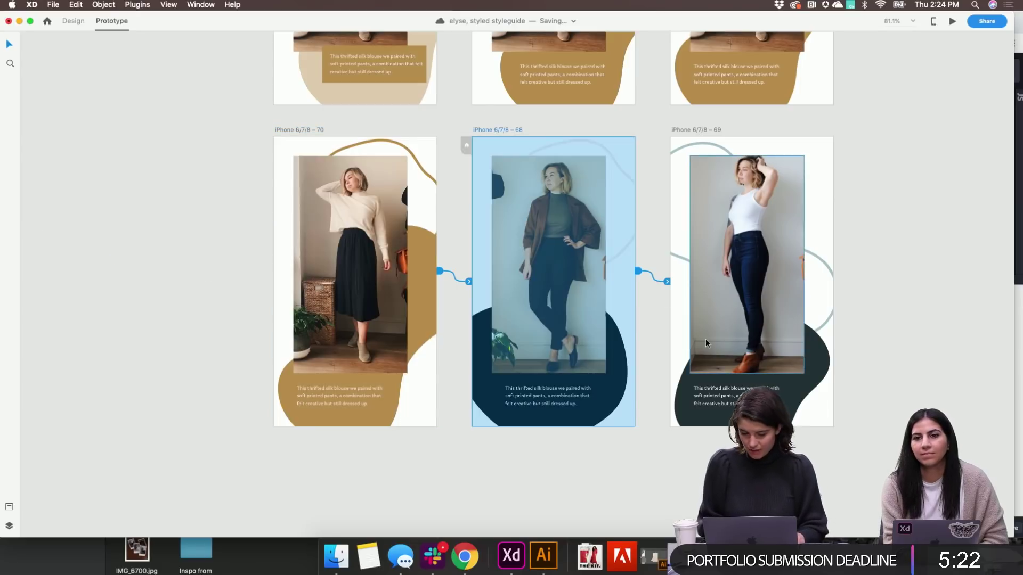
Link Outfit & Description artboard 69 to text slide artboard 45 with a tap trigger and a Dissolve transition
scroll(893, 337, "down", 5)
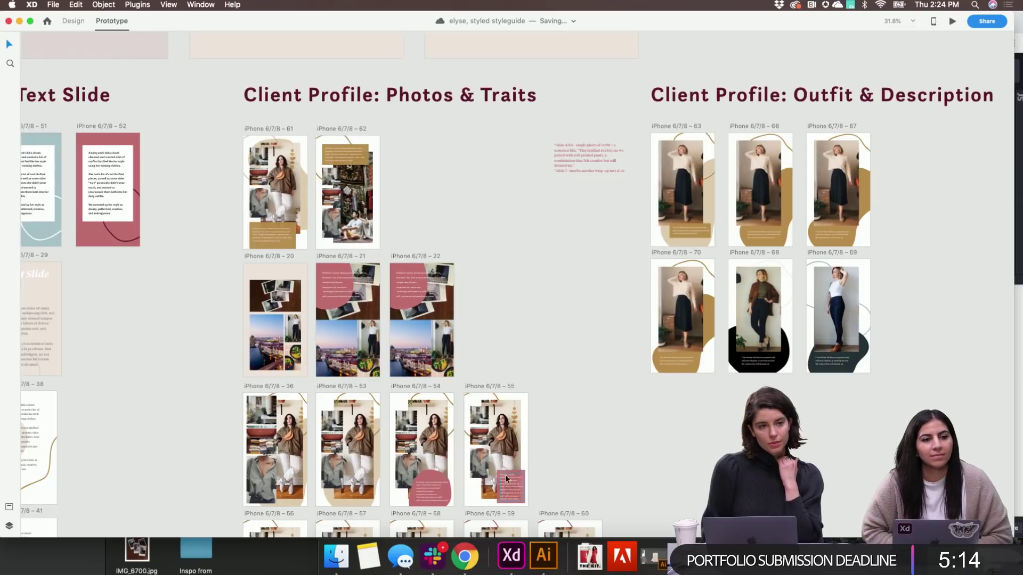
scroll(548, 397, "down", 5)
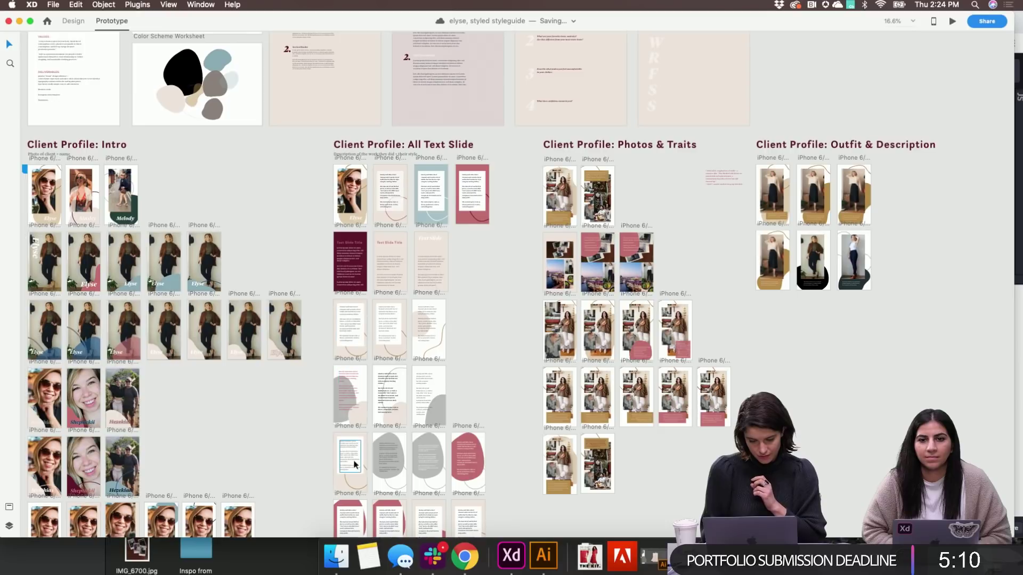
scroll(465, 458, "down", 2)
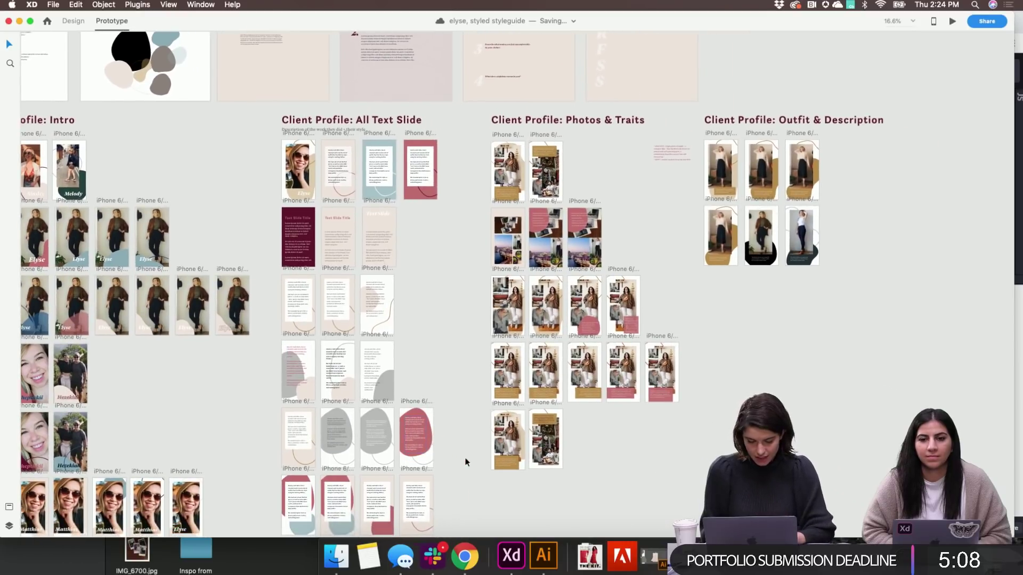
left_click(775, 248)
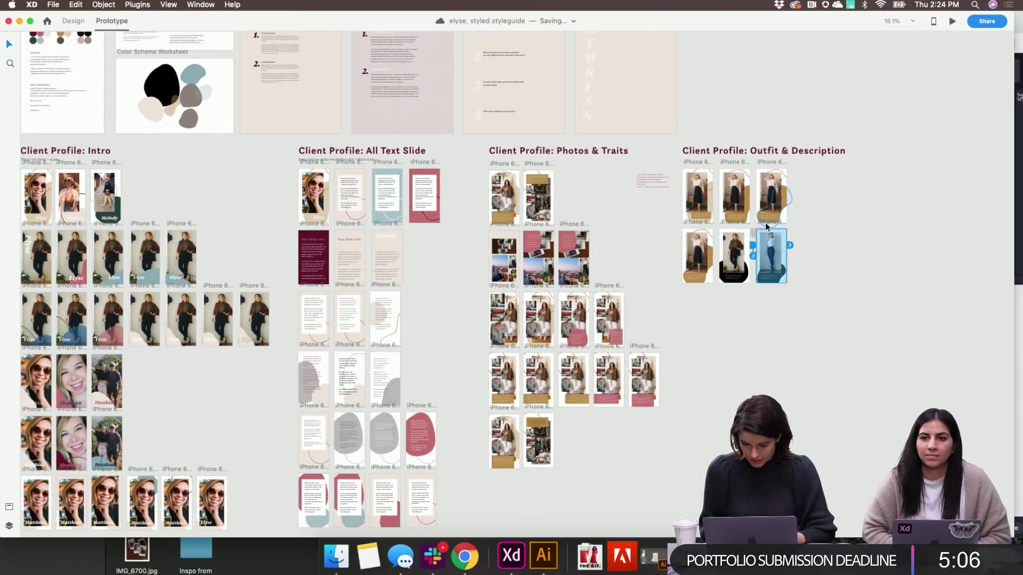
left_click_drag(791, 246, 411, 467)
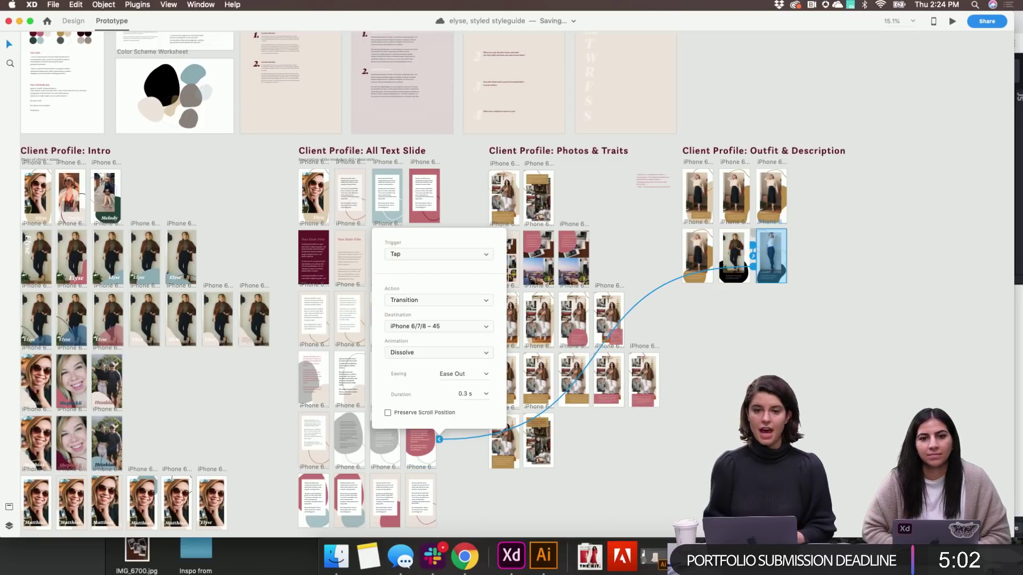
key("Escape")
Start the prototype preview from Intro artboard 31 and show it full screen
scroll(602, 212, "down", 5)
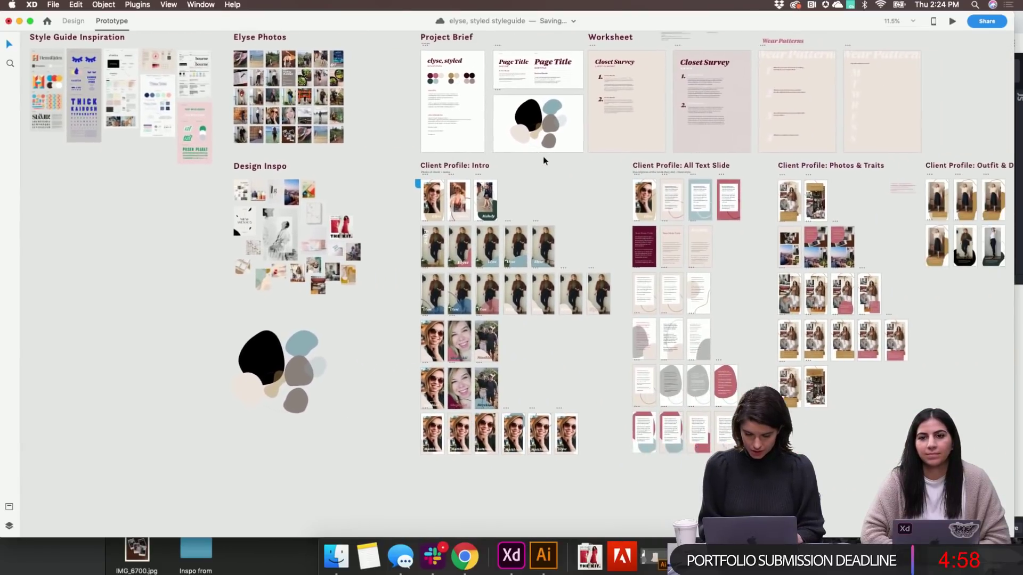
scroll(542, 156, "up", 5)
left_click(246, 201)
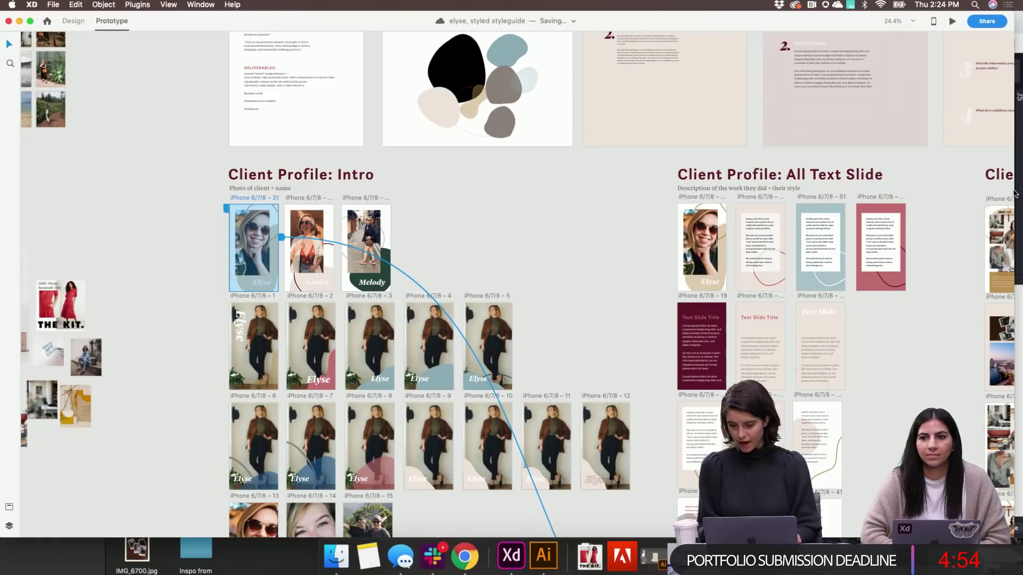
left_click_drag(1021, 189, 1022, 188)
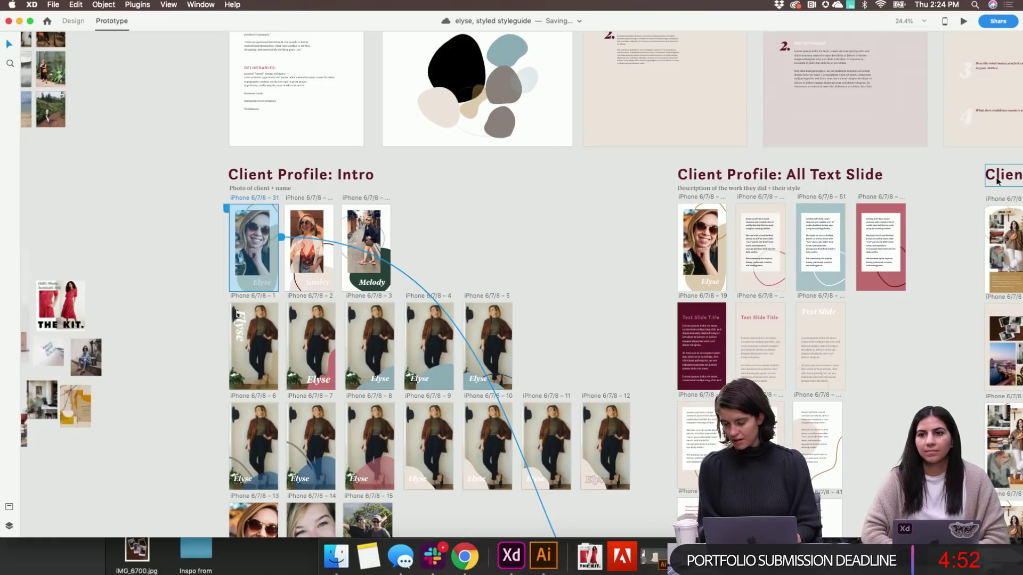
left_click(965, 22)
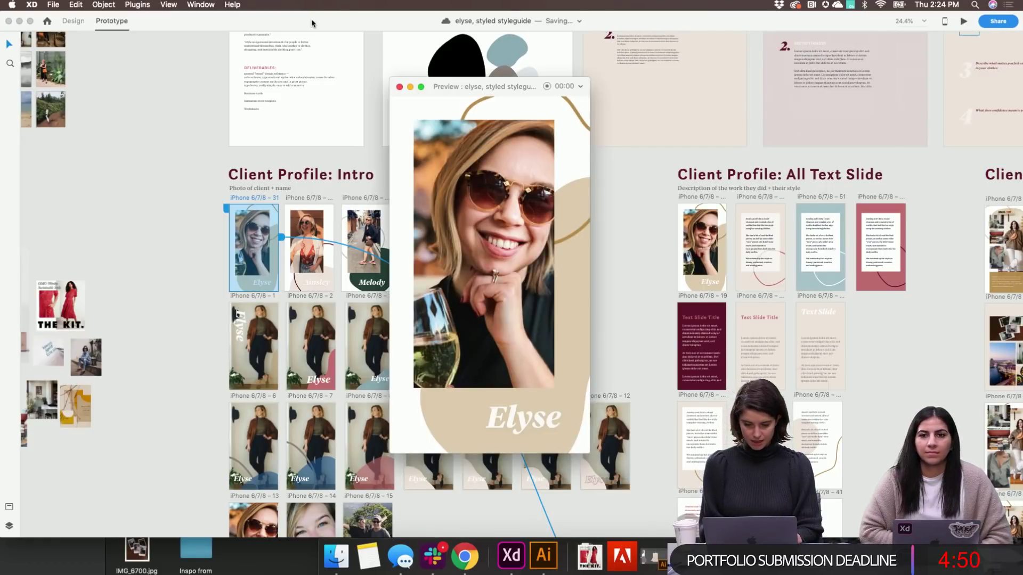
left_click(420, 86)
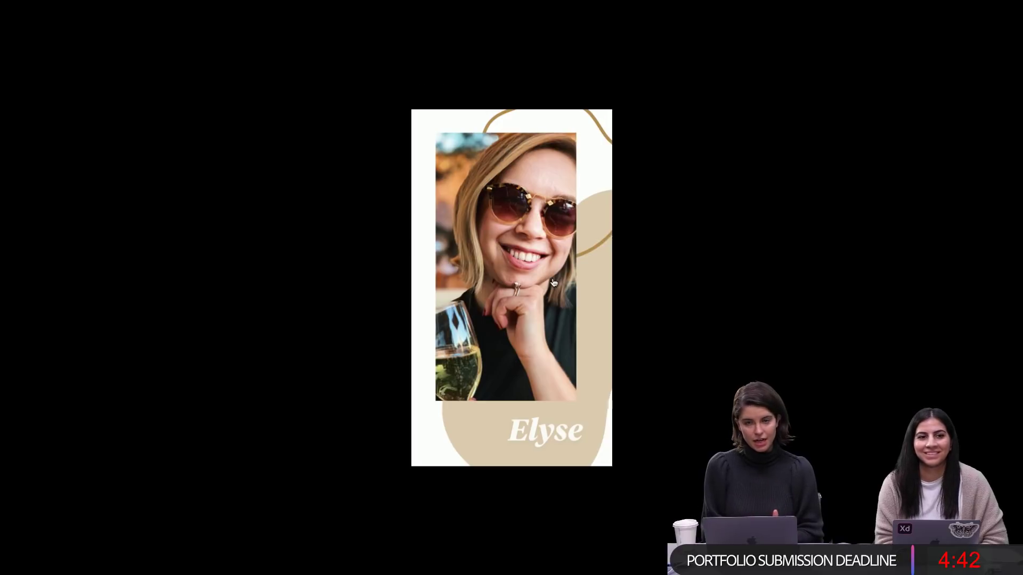
Advance the preview from the Intro slide through the first text slides and close it
left_click(583, 336)
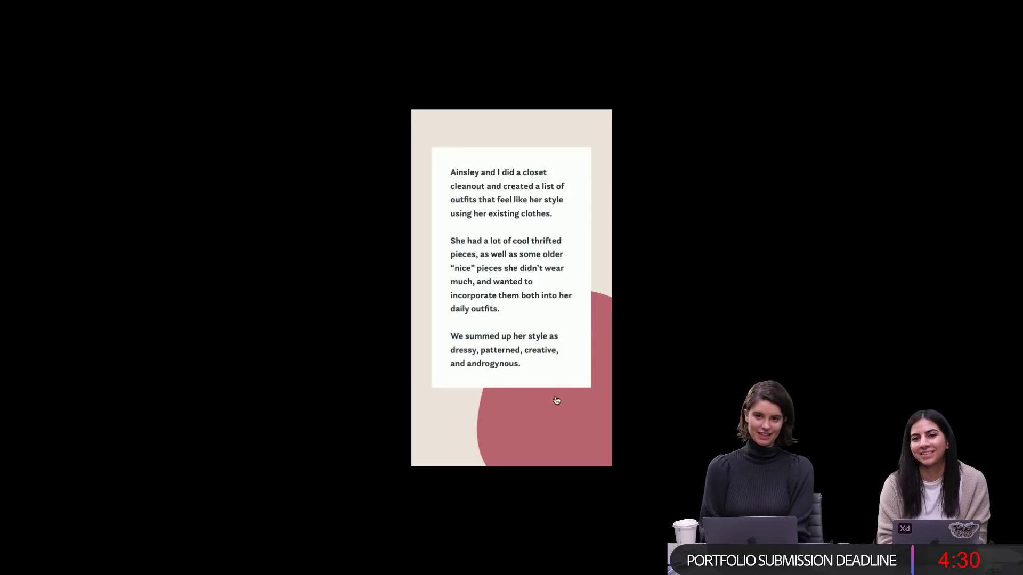
left_click(544, 445)
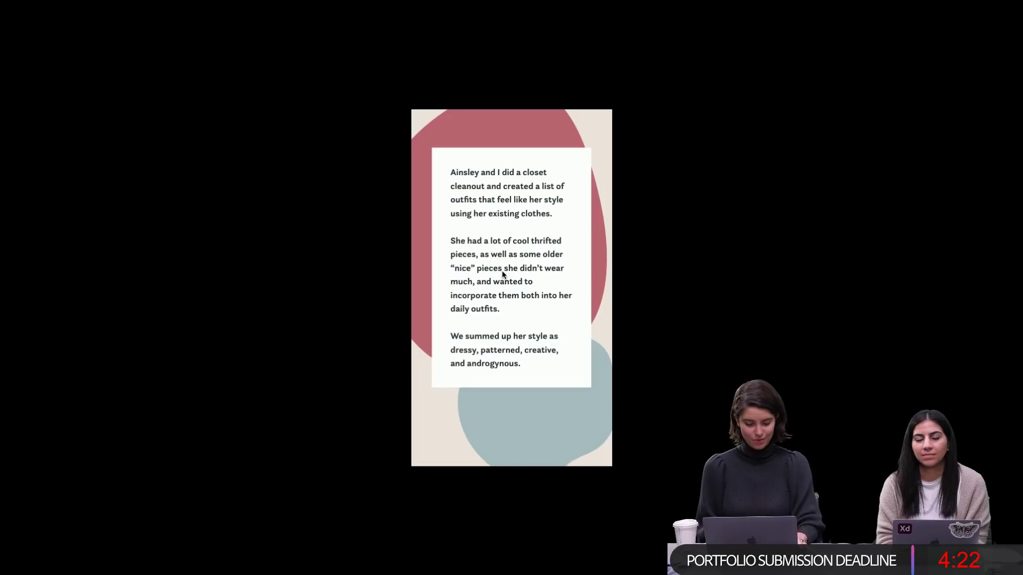
key("Escape")
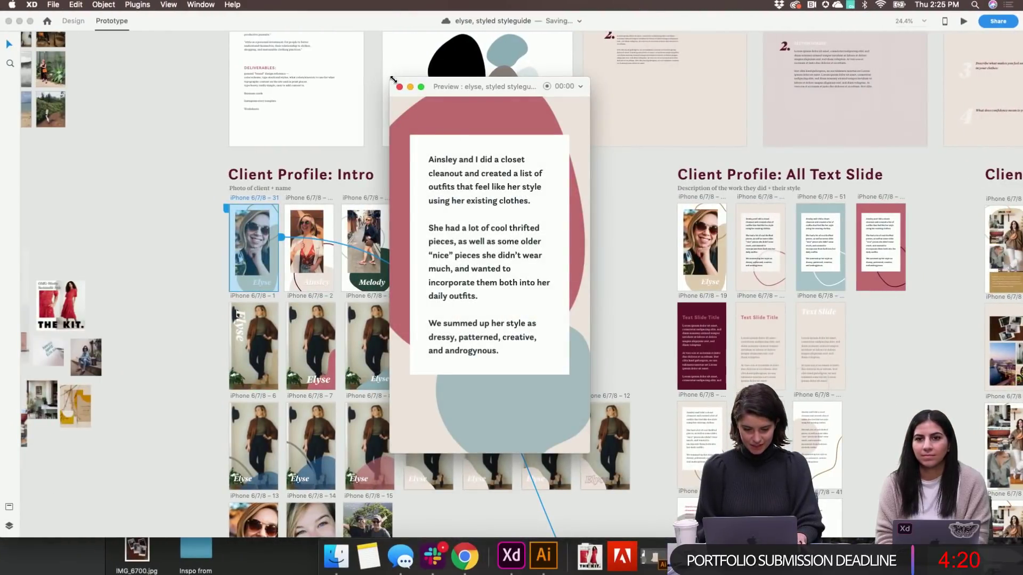
left_click(400, 86)
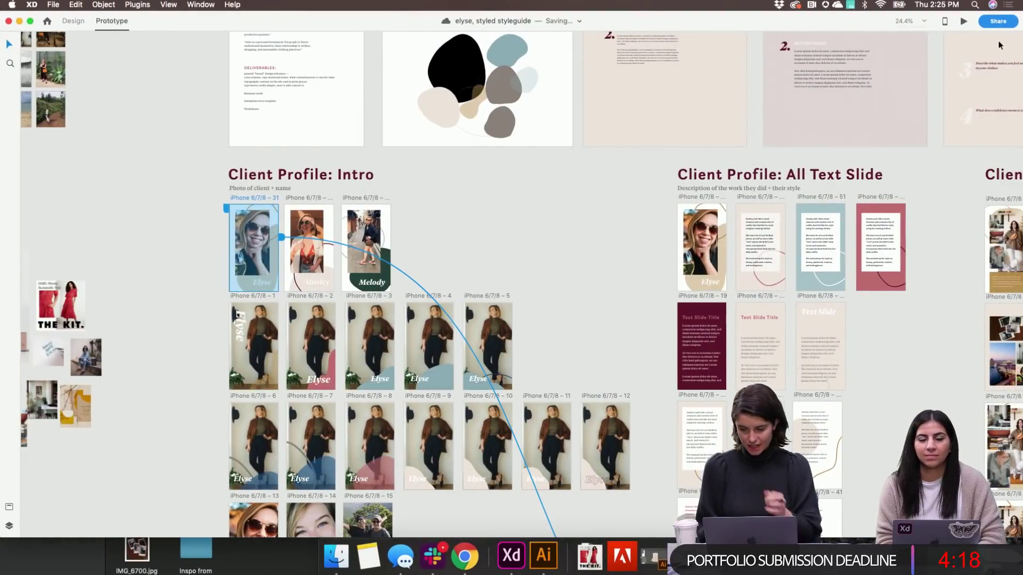
Preview the prototype full screen again from artboard 31 and advance to the first text slide
left_click(963, 20)
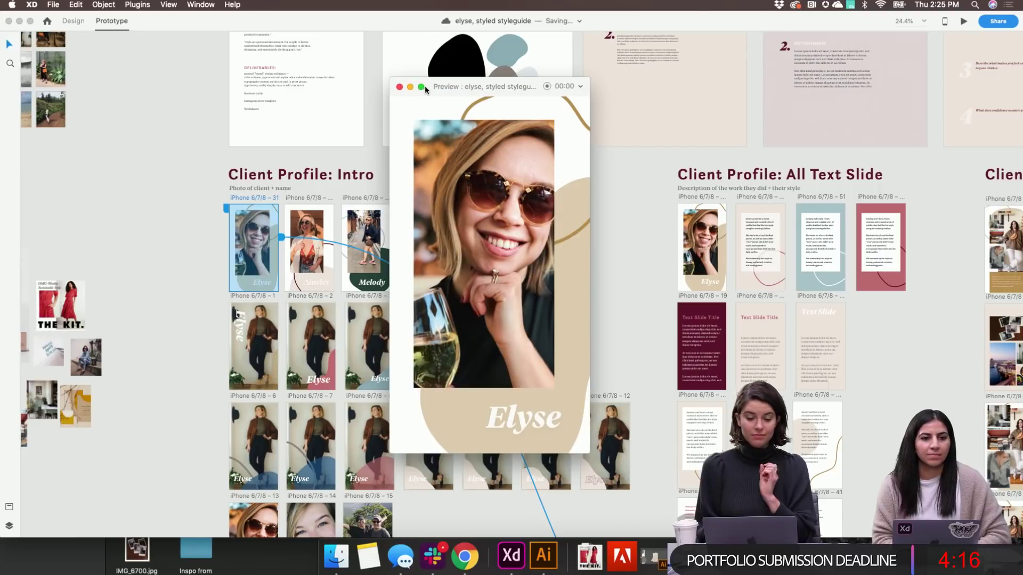
left_click(423, 86)
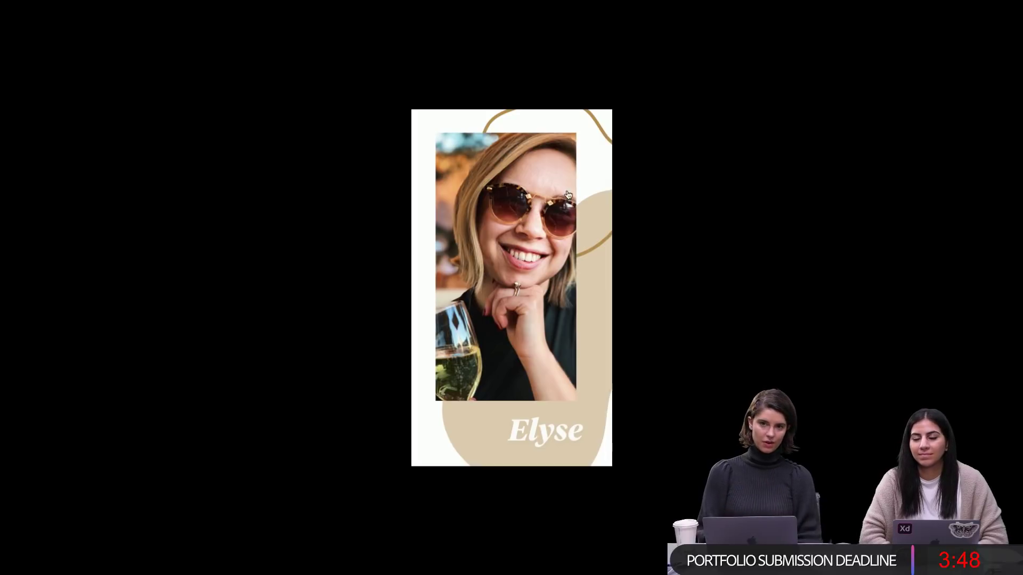
left_click(540, 361)
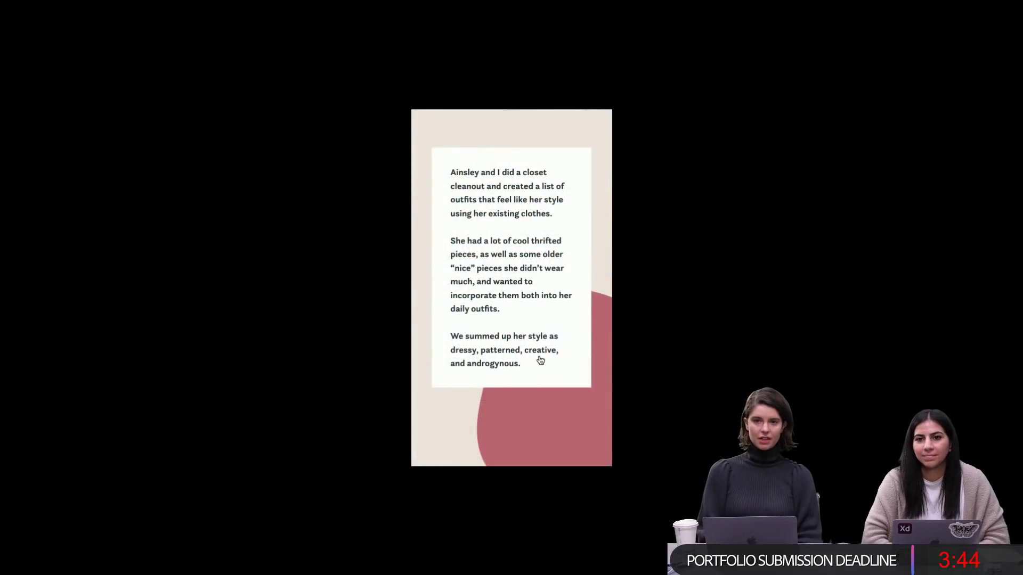